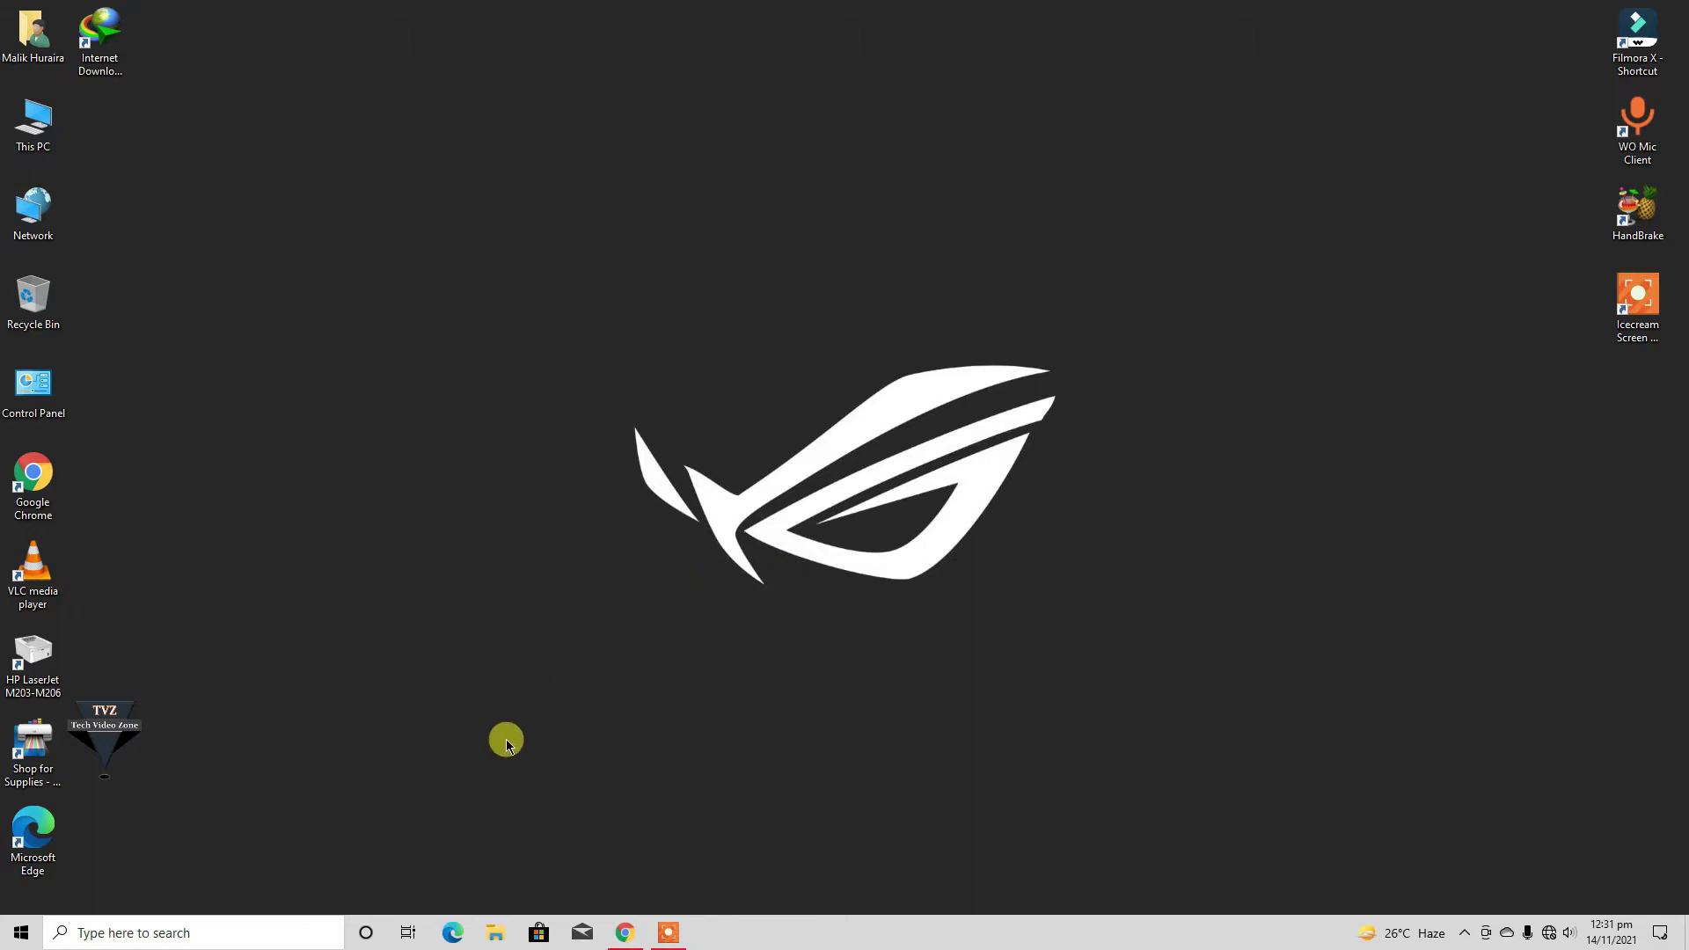
- Launch Word from the taskbar search and create a blank document
click(229, 930)
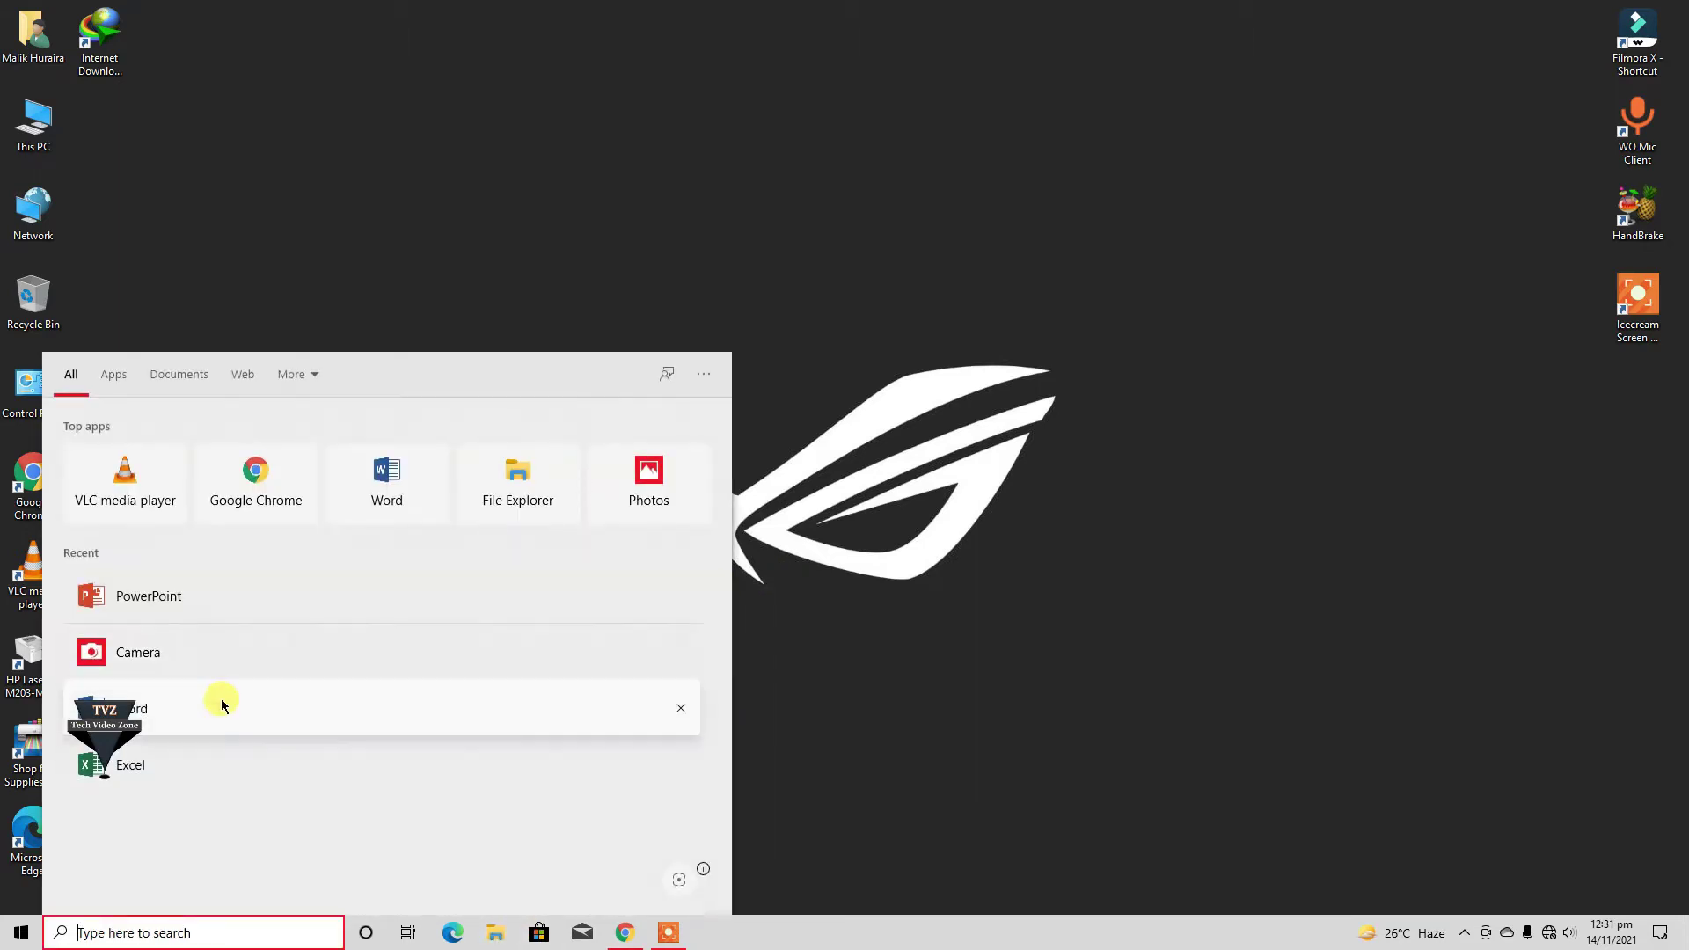
click(222, 705)
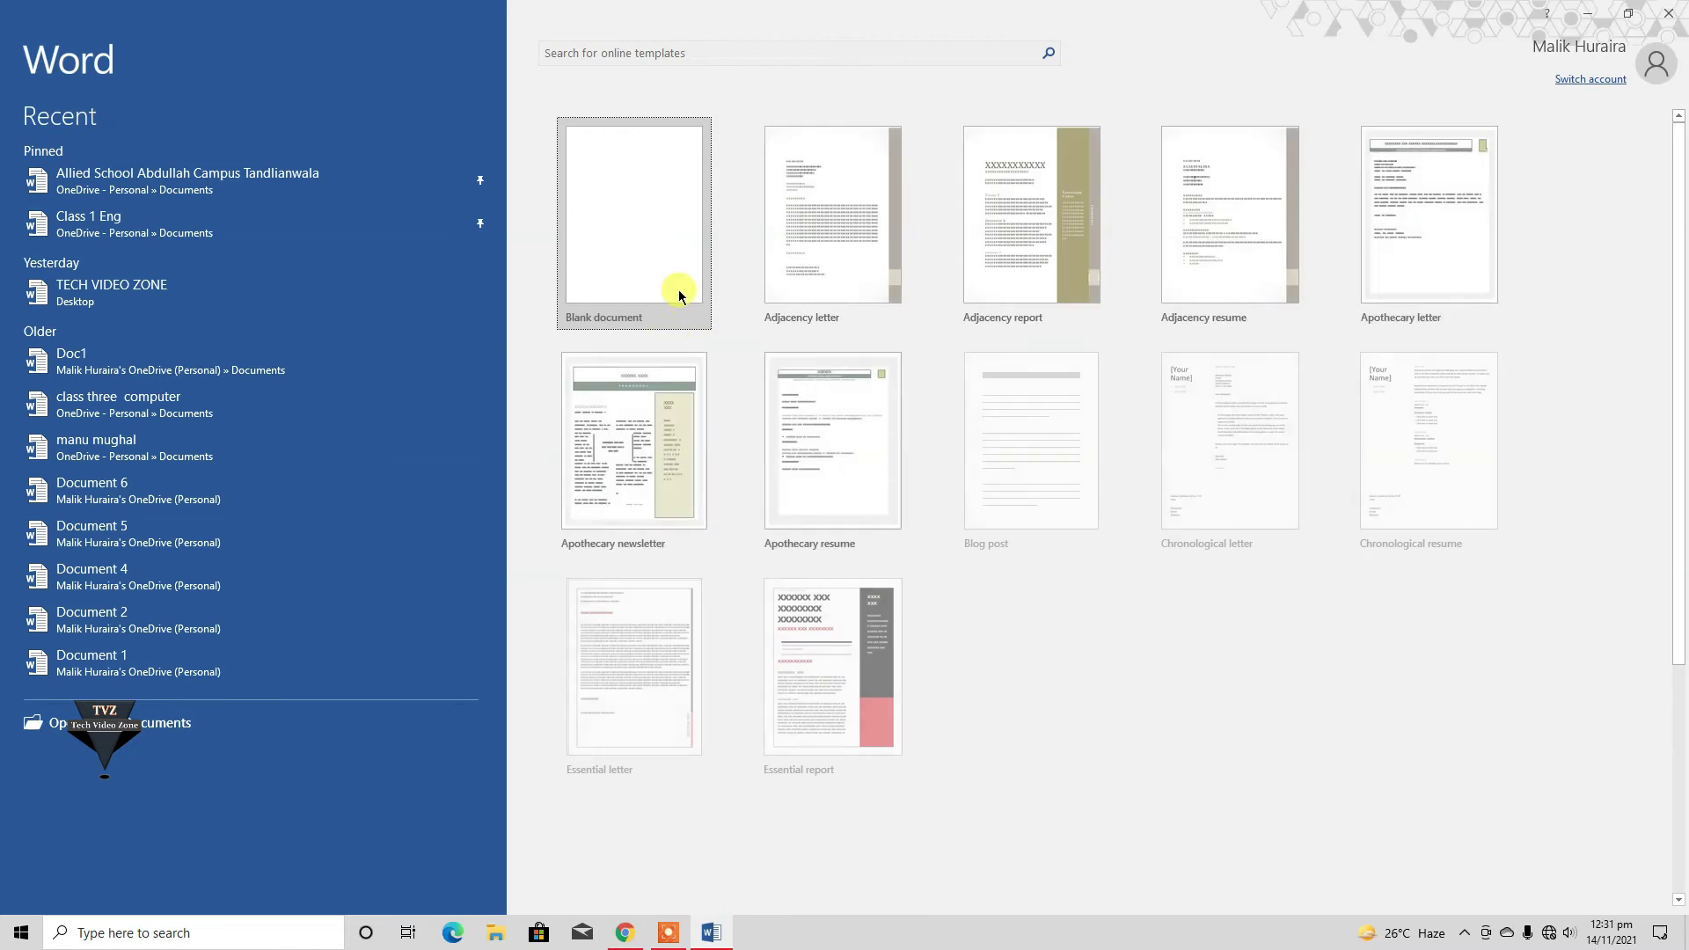
click(679, 298)
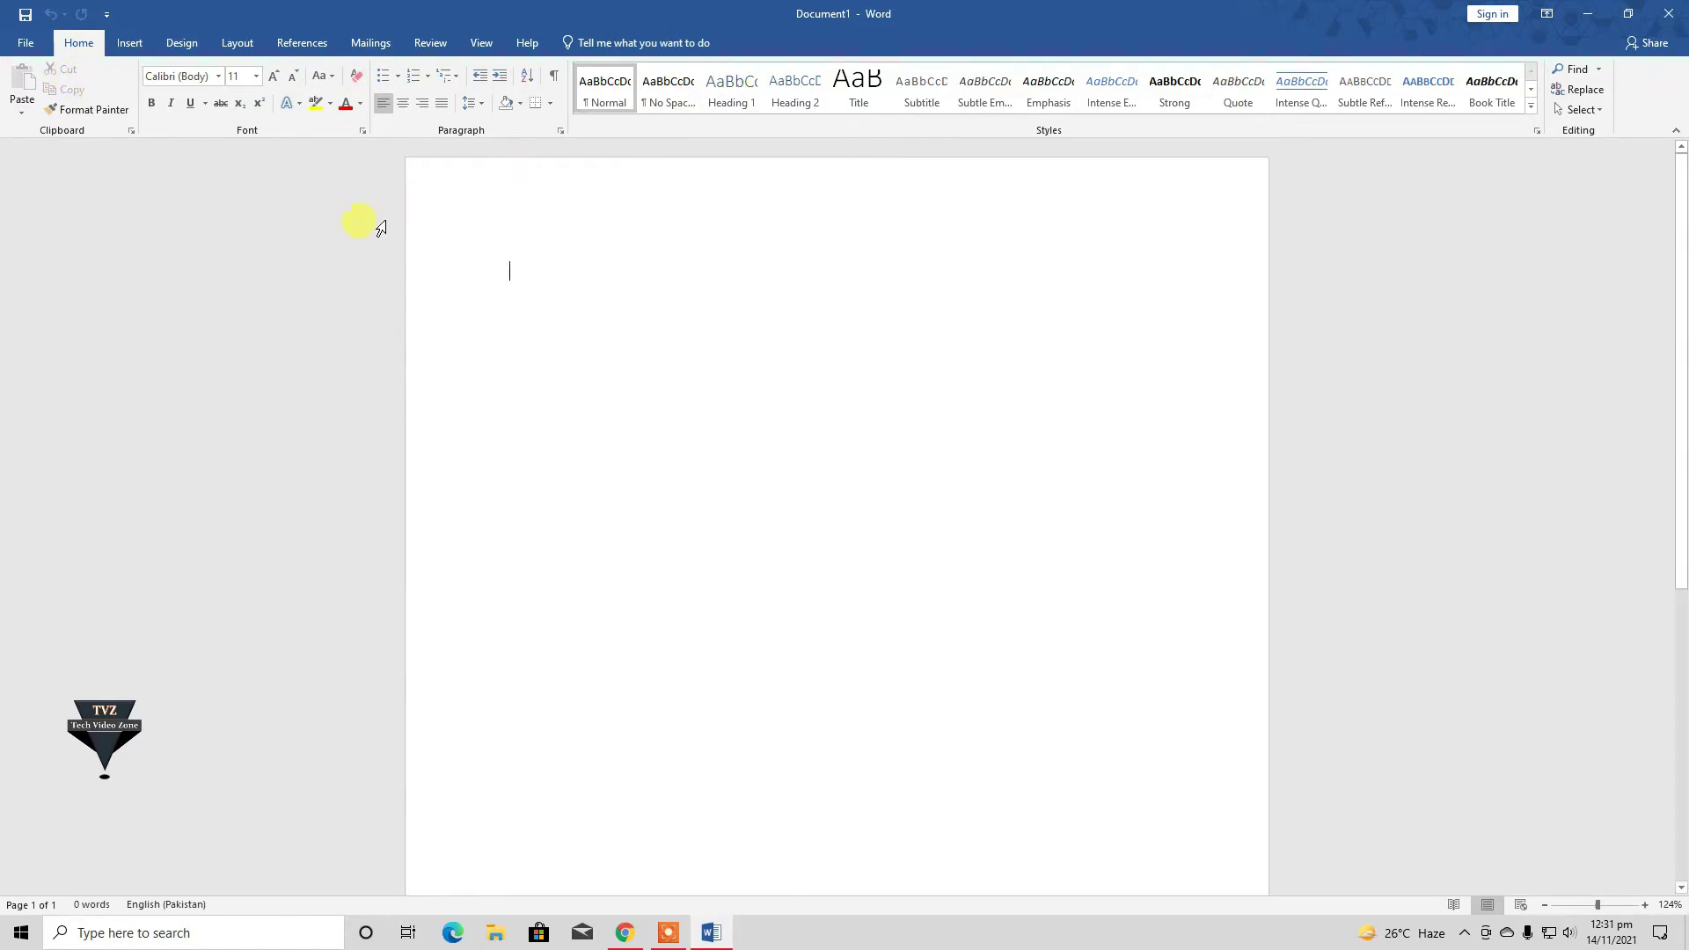
- Insert the Integral design from the Insert tab's Cover Page gallery
click(126, 44)
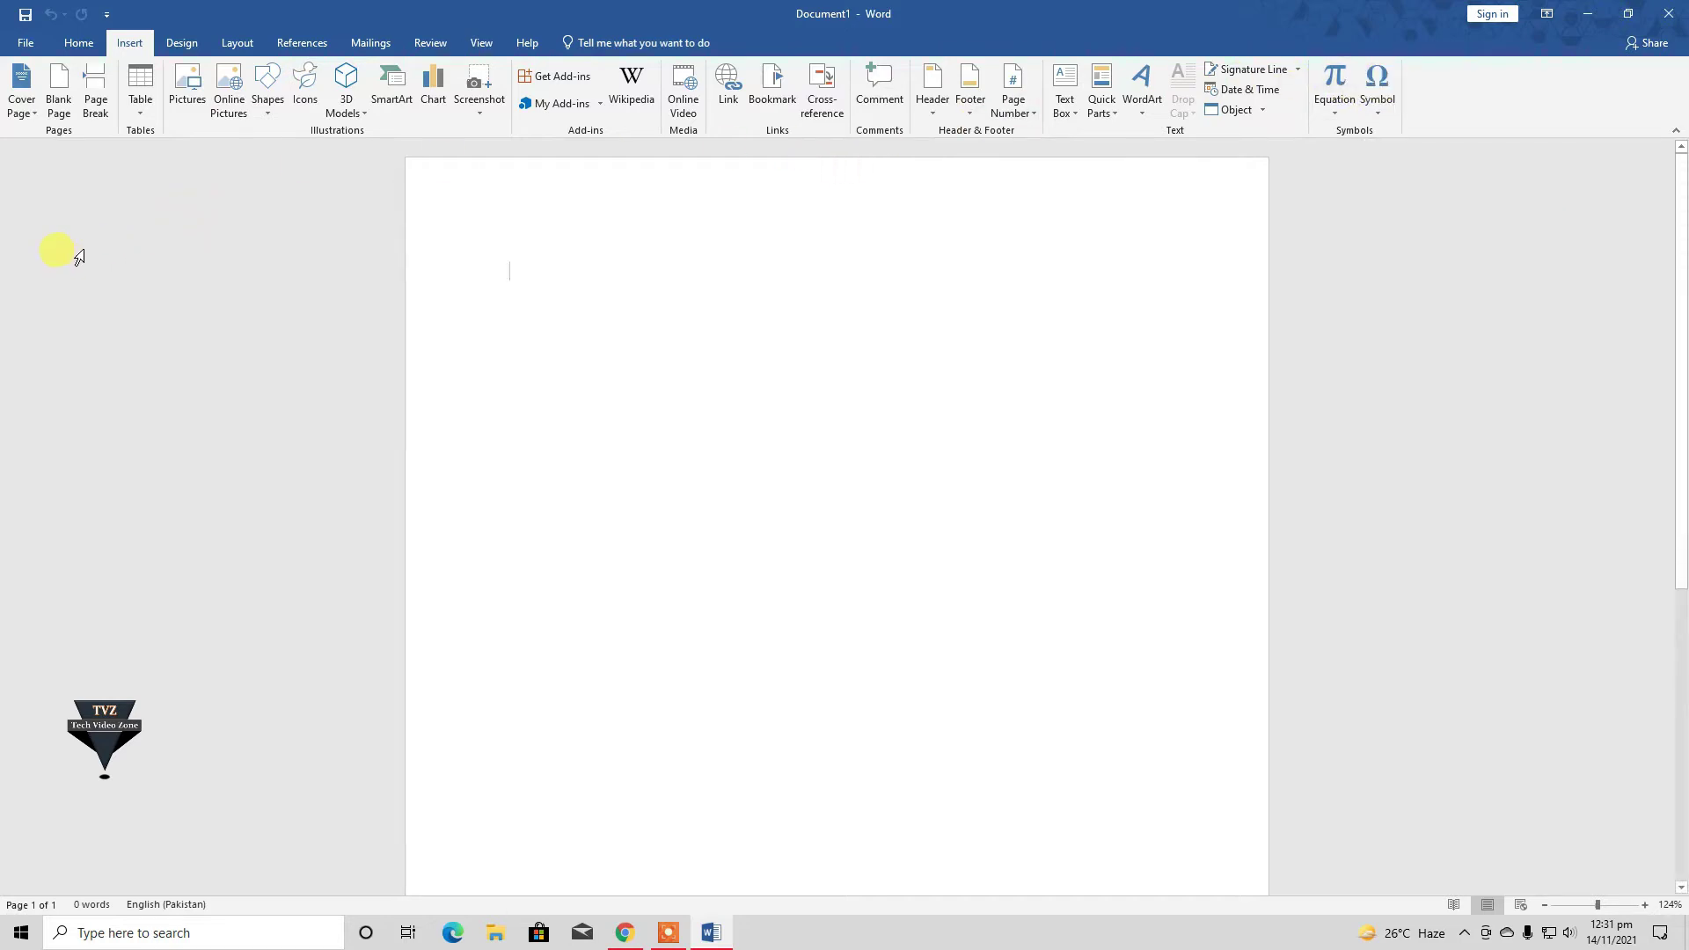
click(12, 113)
click(23, 105)
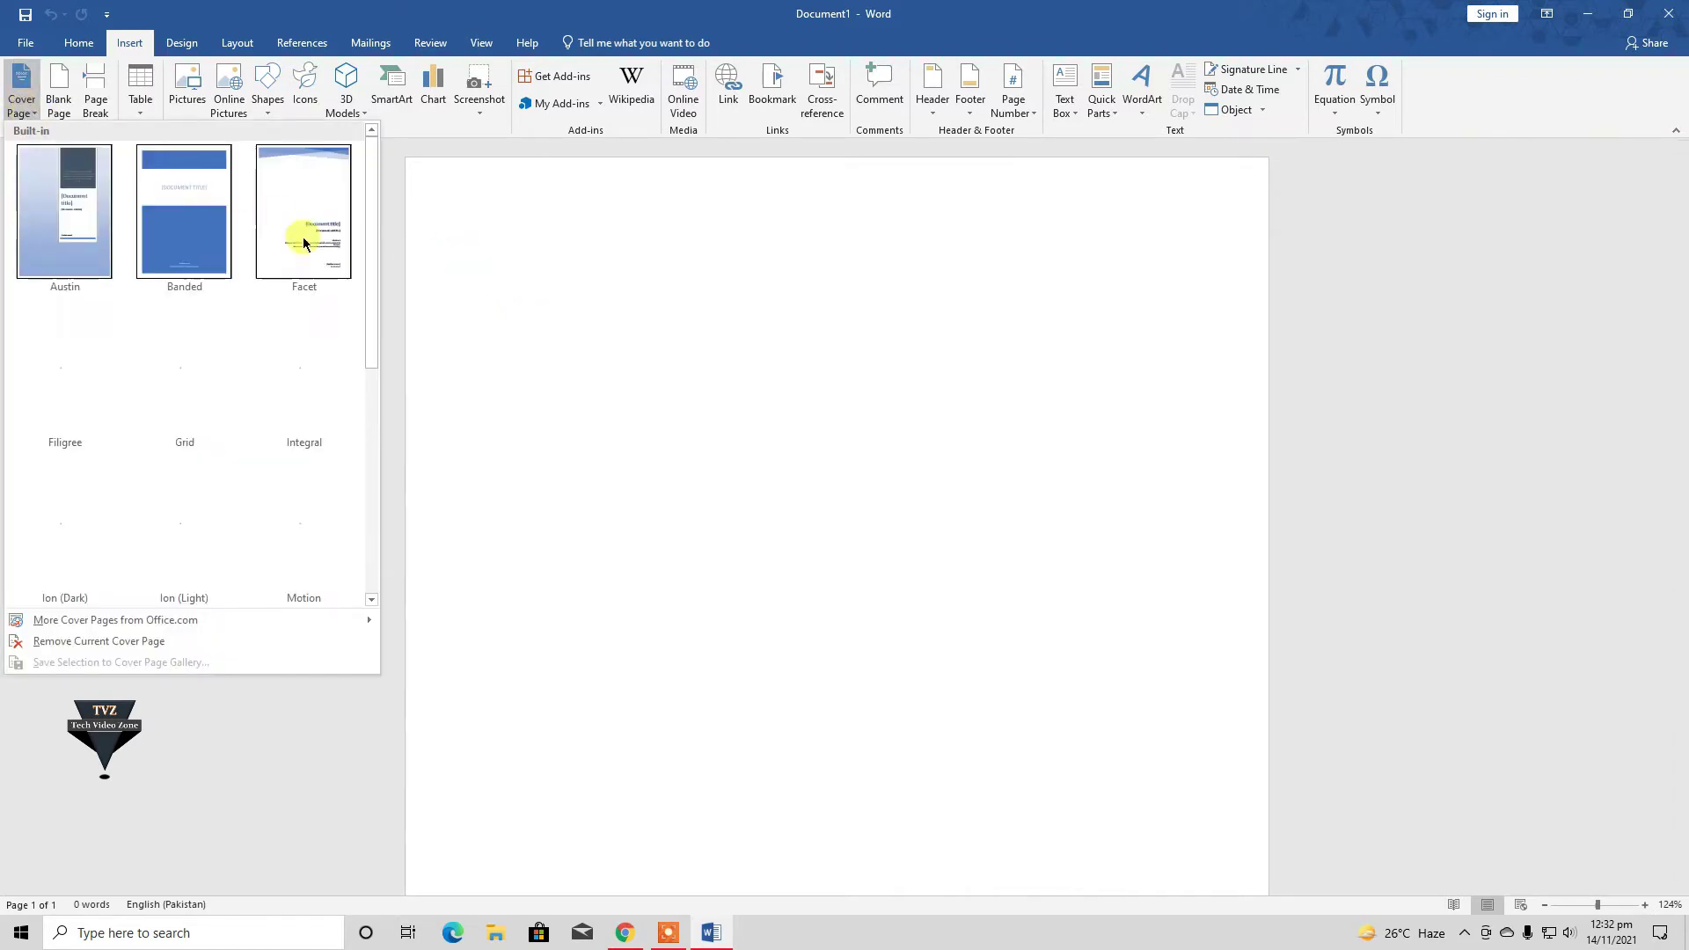
mouse_move(369, 231)
mouse_down()
mouse_move(366, 388)
mouse_move(354, 231)
mouse_up()
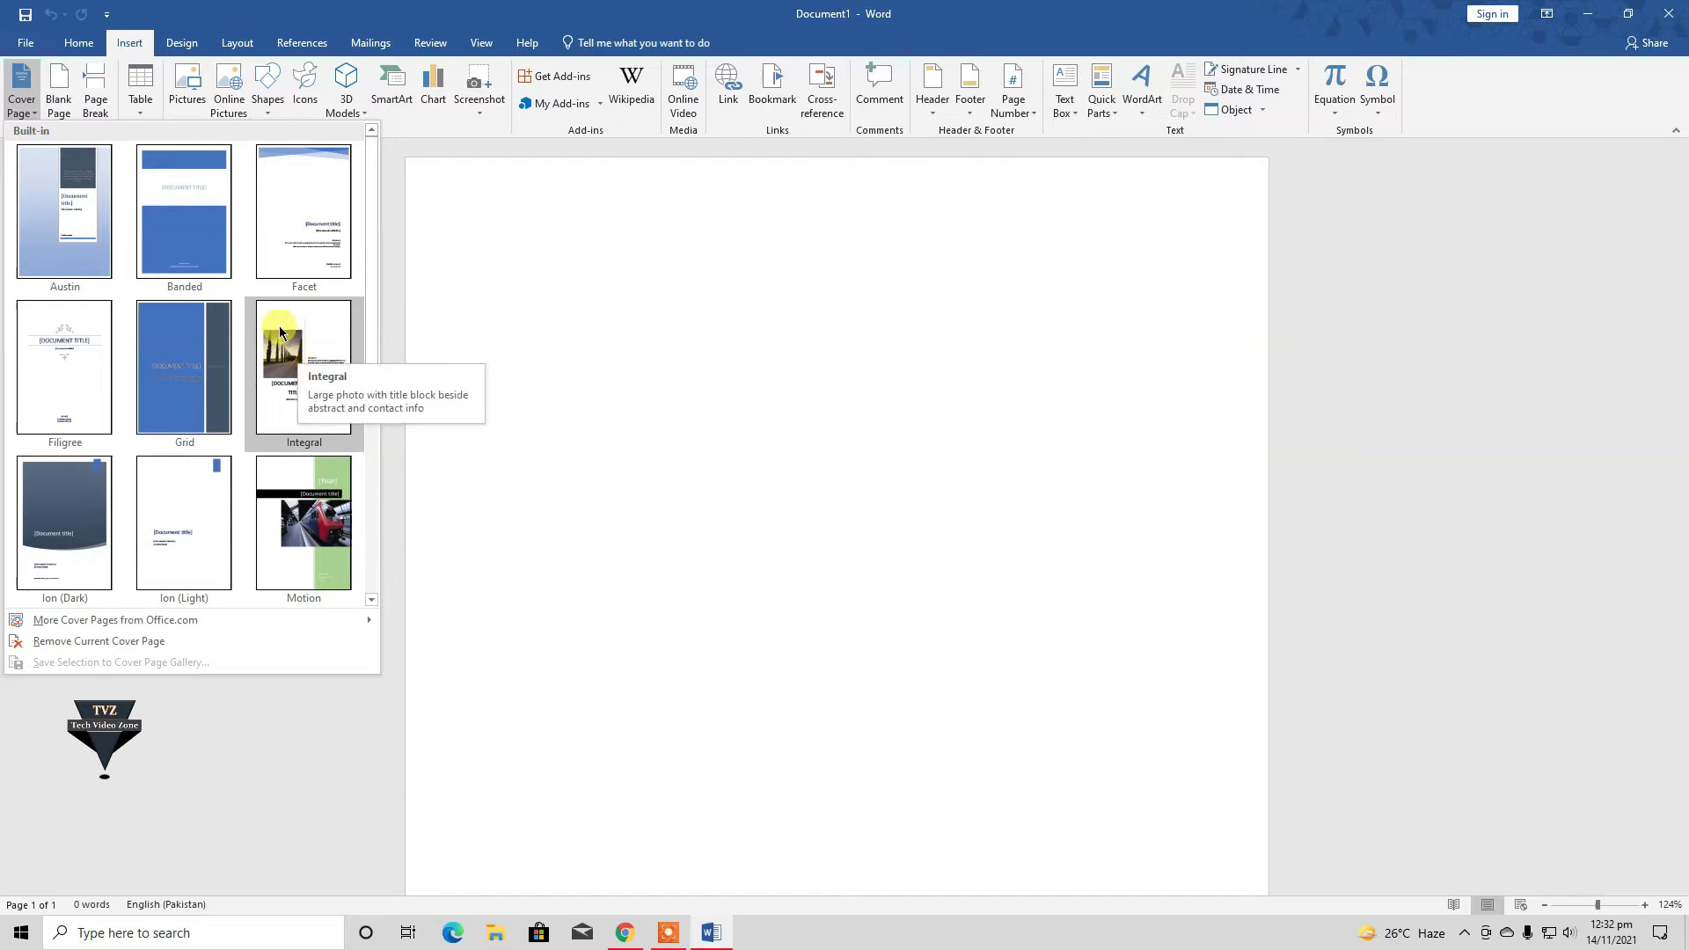
mouse_move(374, 273)
mouse_down()
mouse_move(366, 396)
mouse_move(366, 261)
mouse_up()
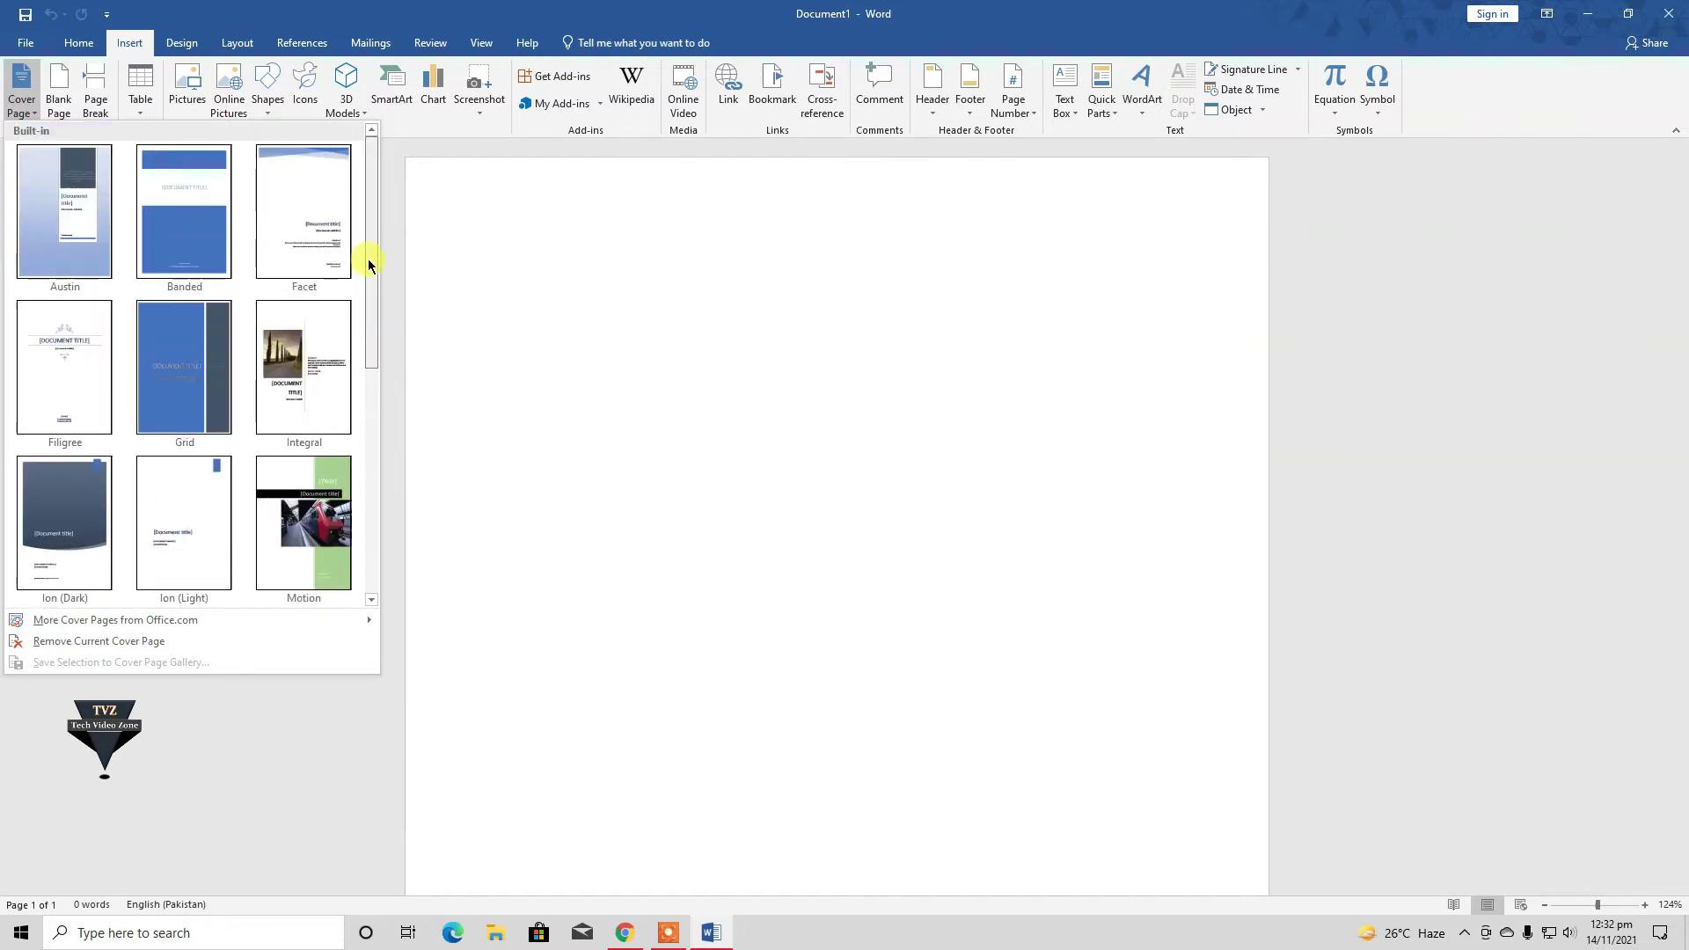
click(286, 354)
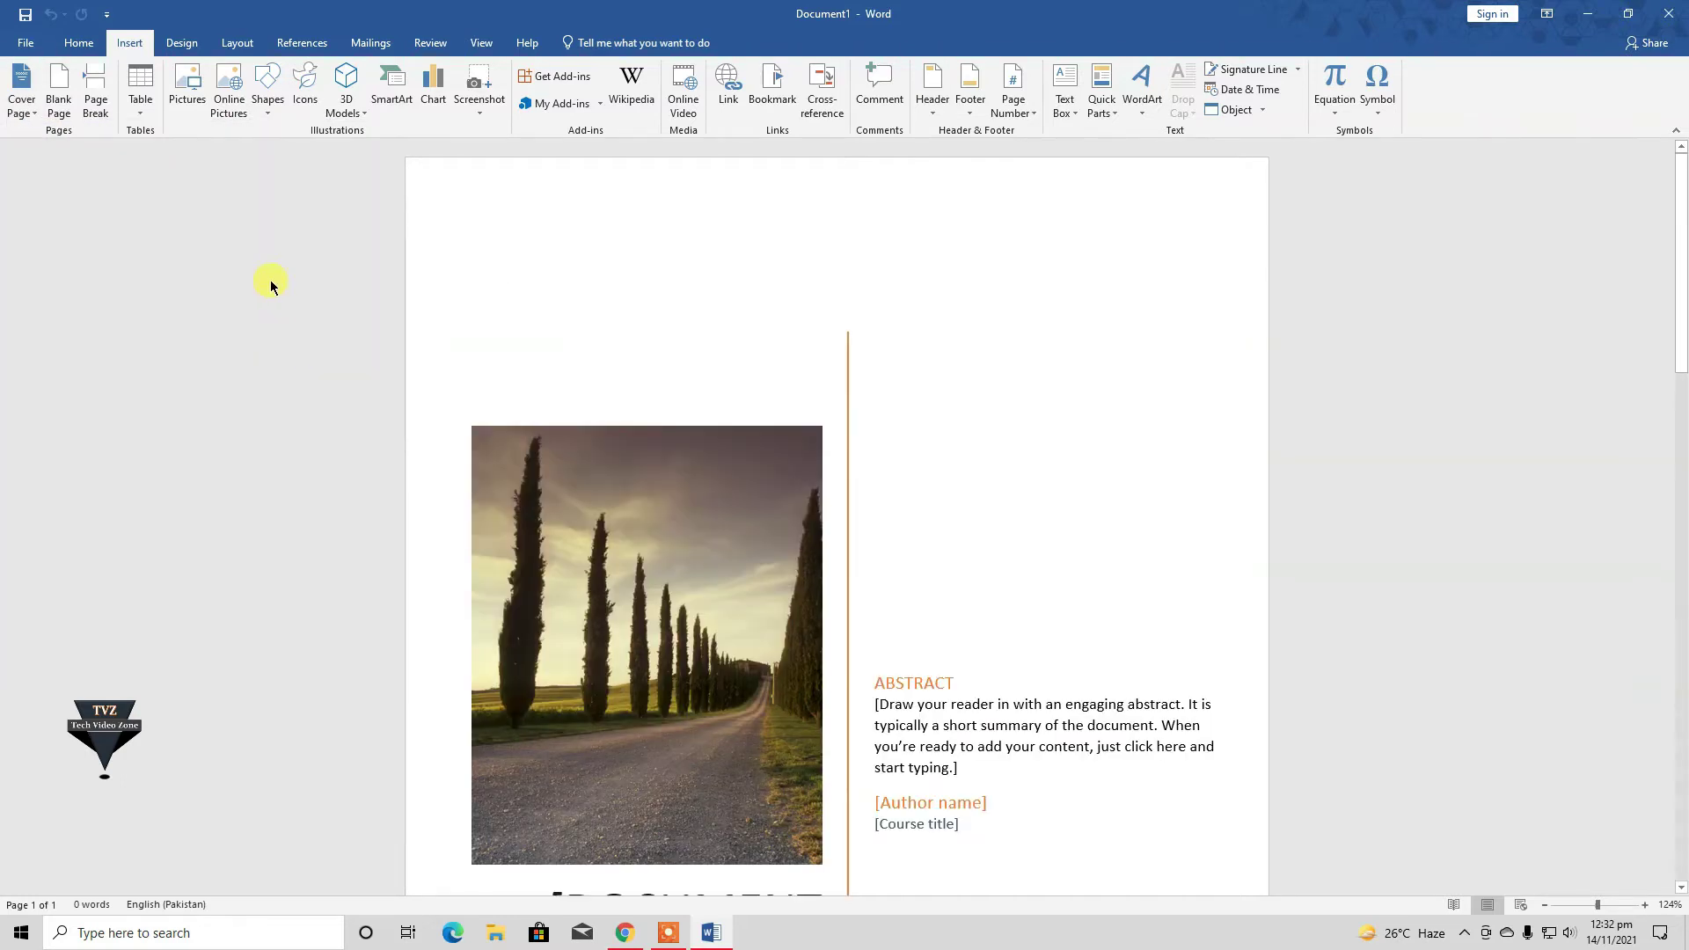
- Zoom out and type 'MS WORD' into the cover page title
scroll(1284, 549, down, 2)
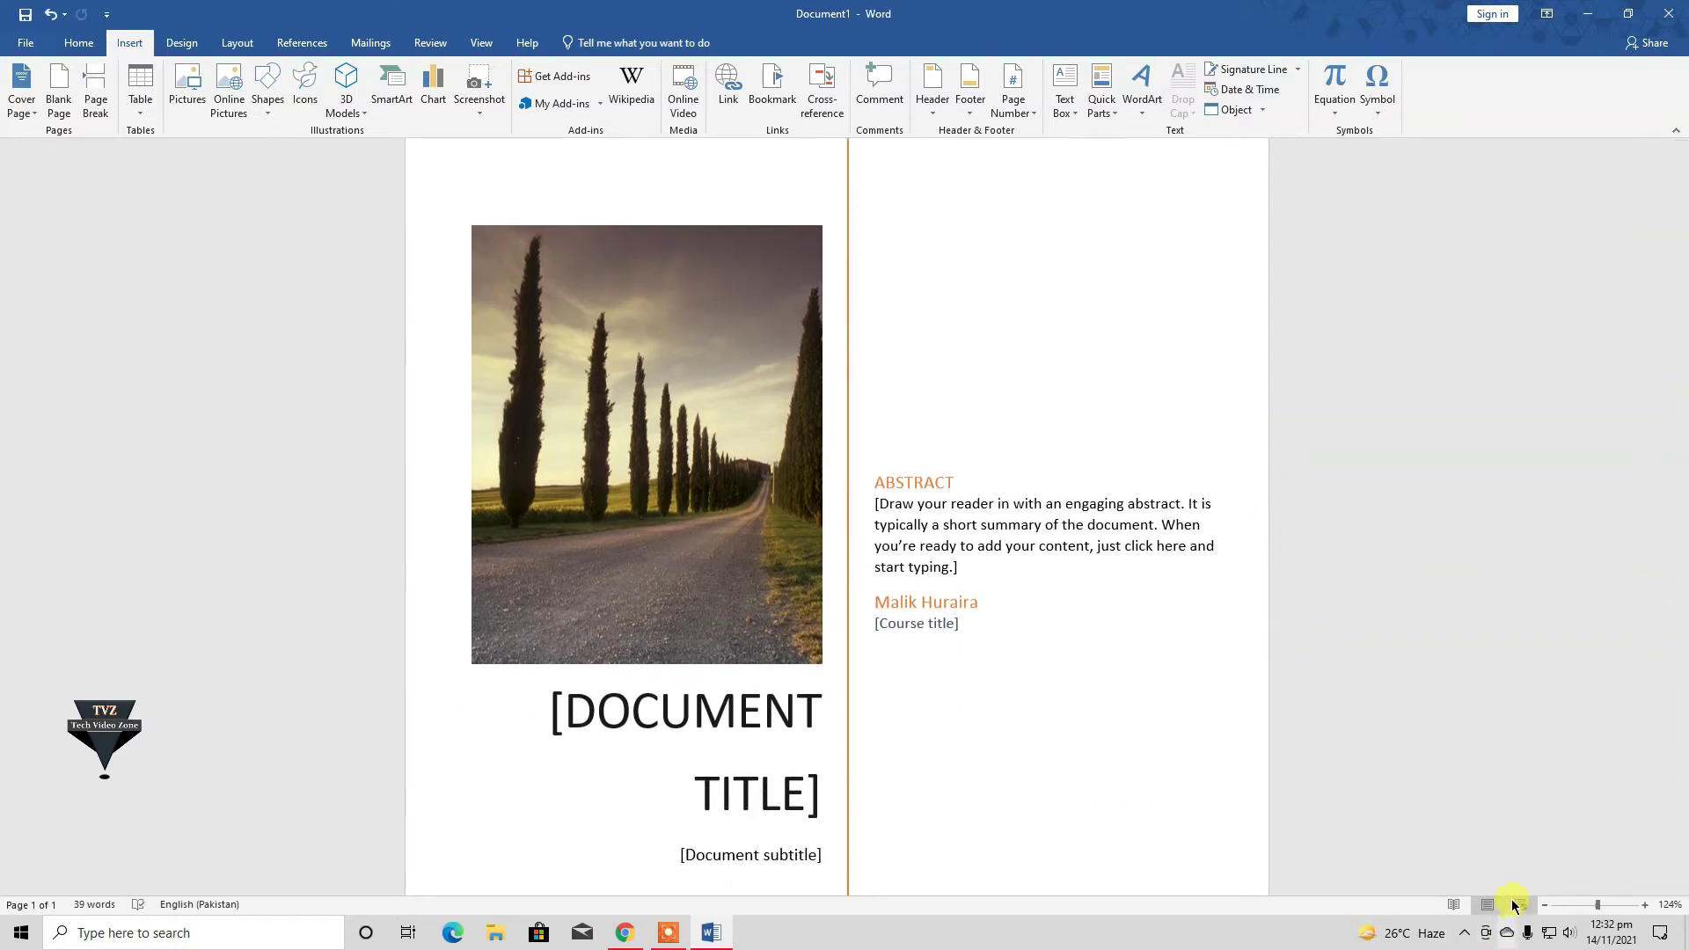
click(1545, 906)
click(1545, 905)
click(1544, 905)
click(1545, 905)
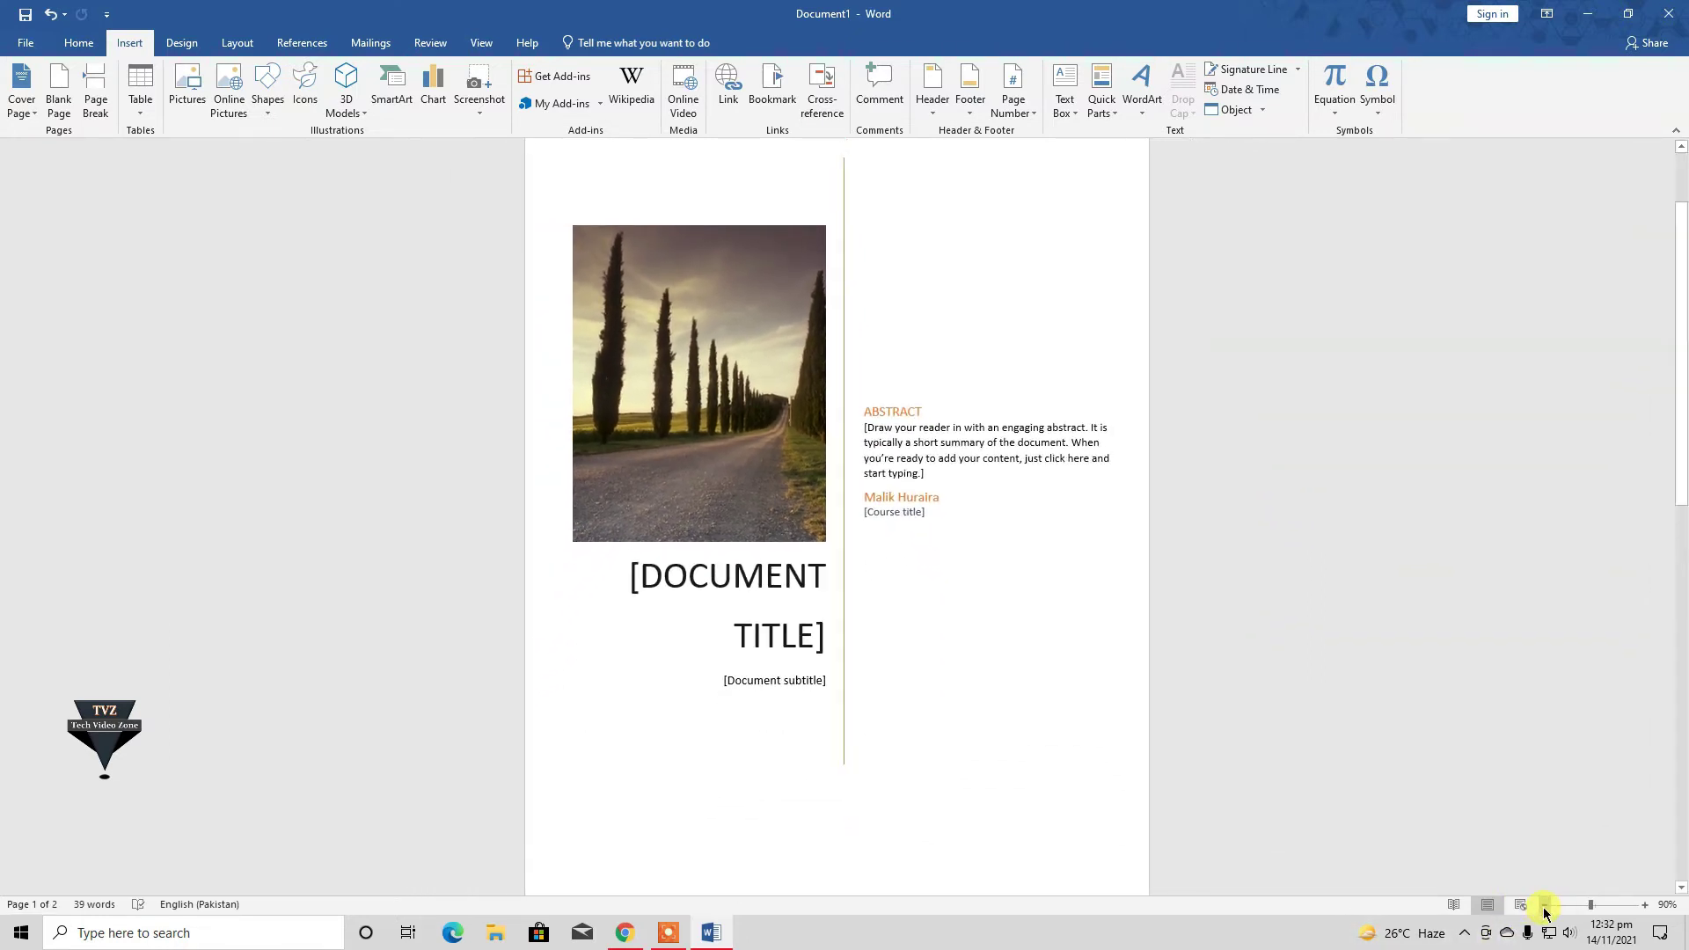
click(796, 576)
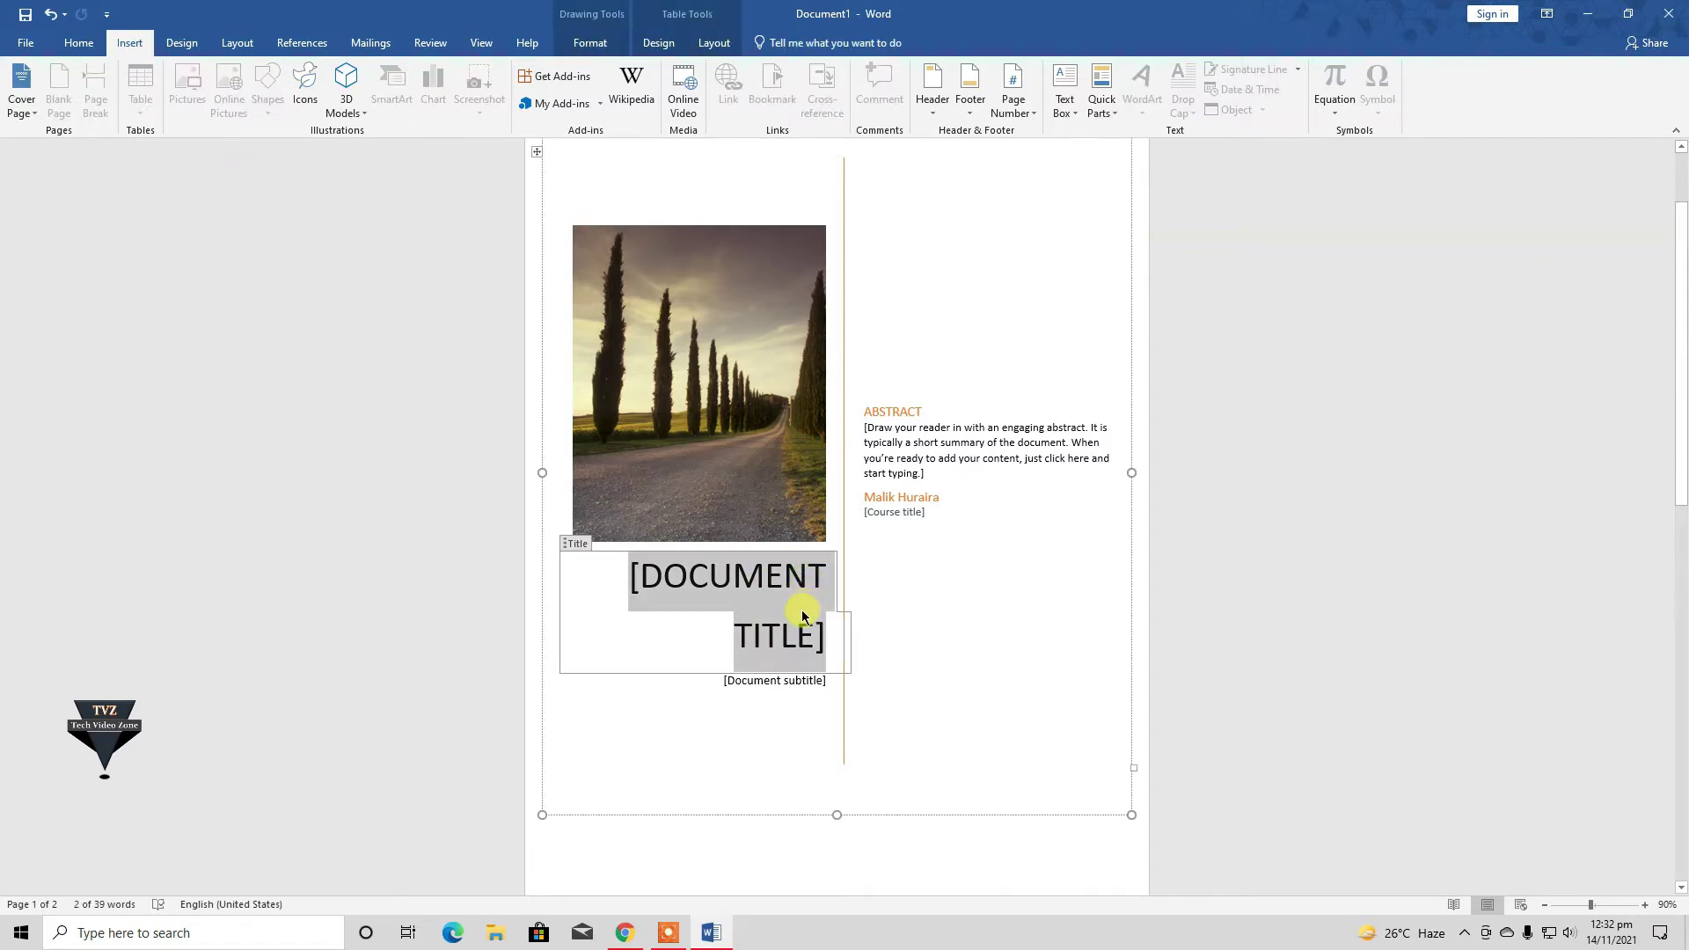
text(MS WORD)
- Replace the subtitle with 'INSERT TAB' and the course title with 'COURSE # 3'
click(796, 653)
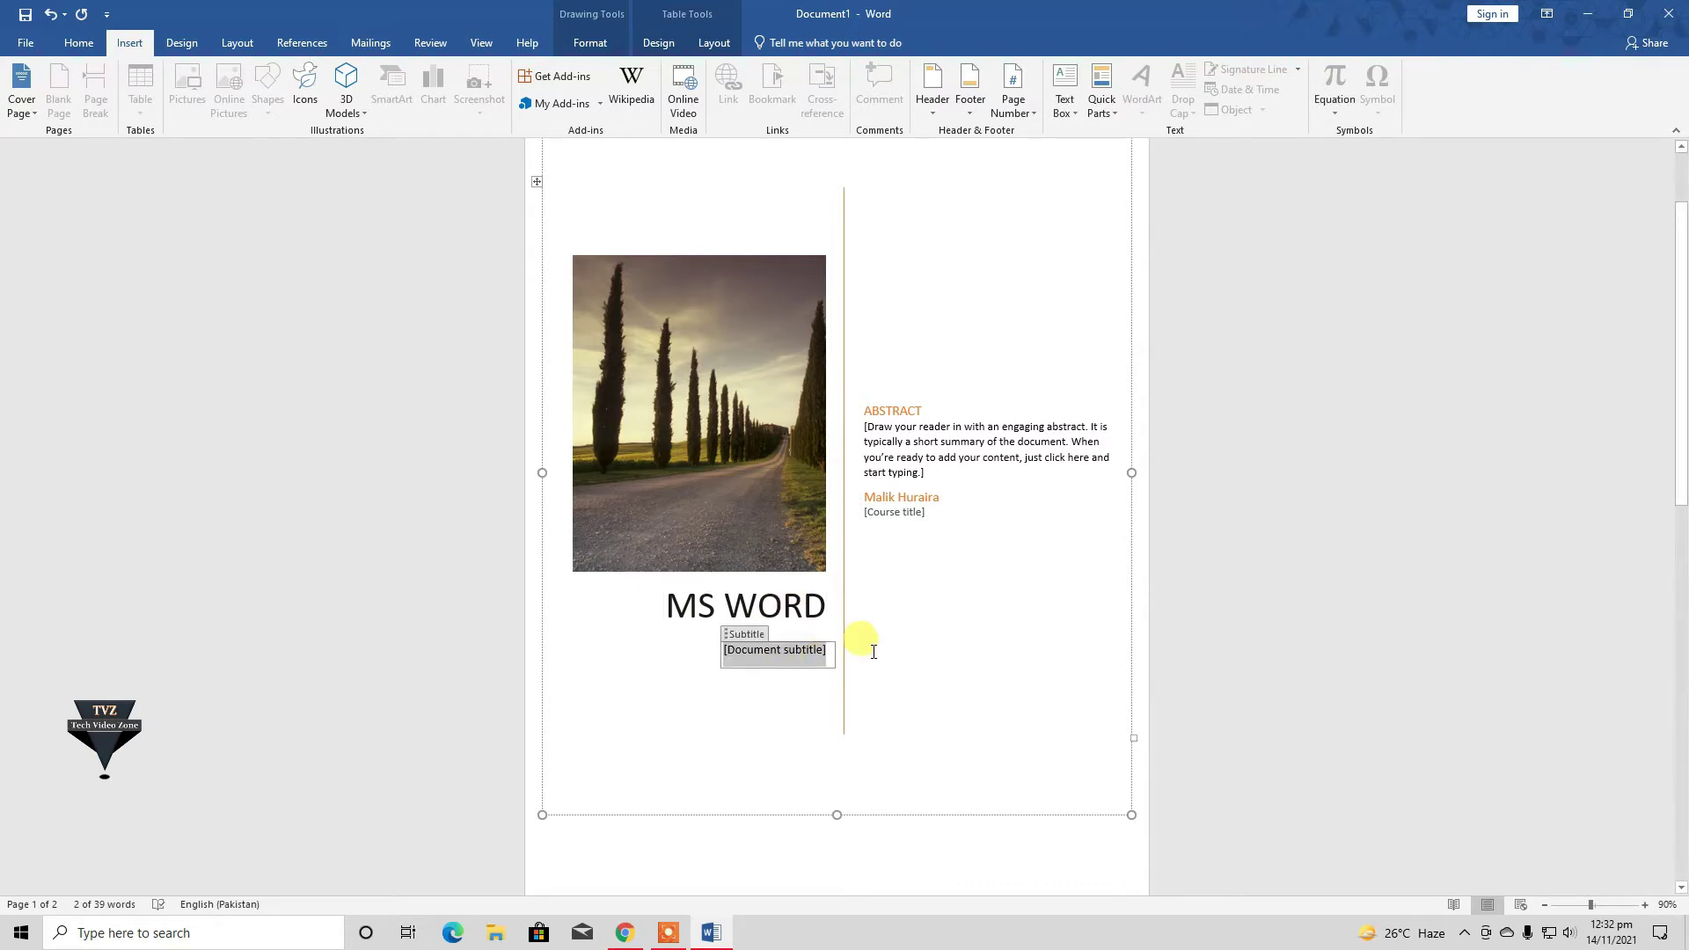
key(BackSpace)
text(INSERT)
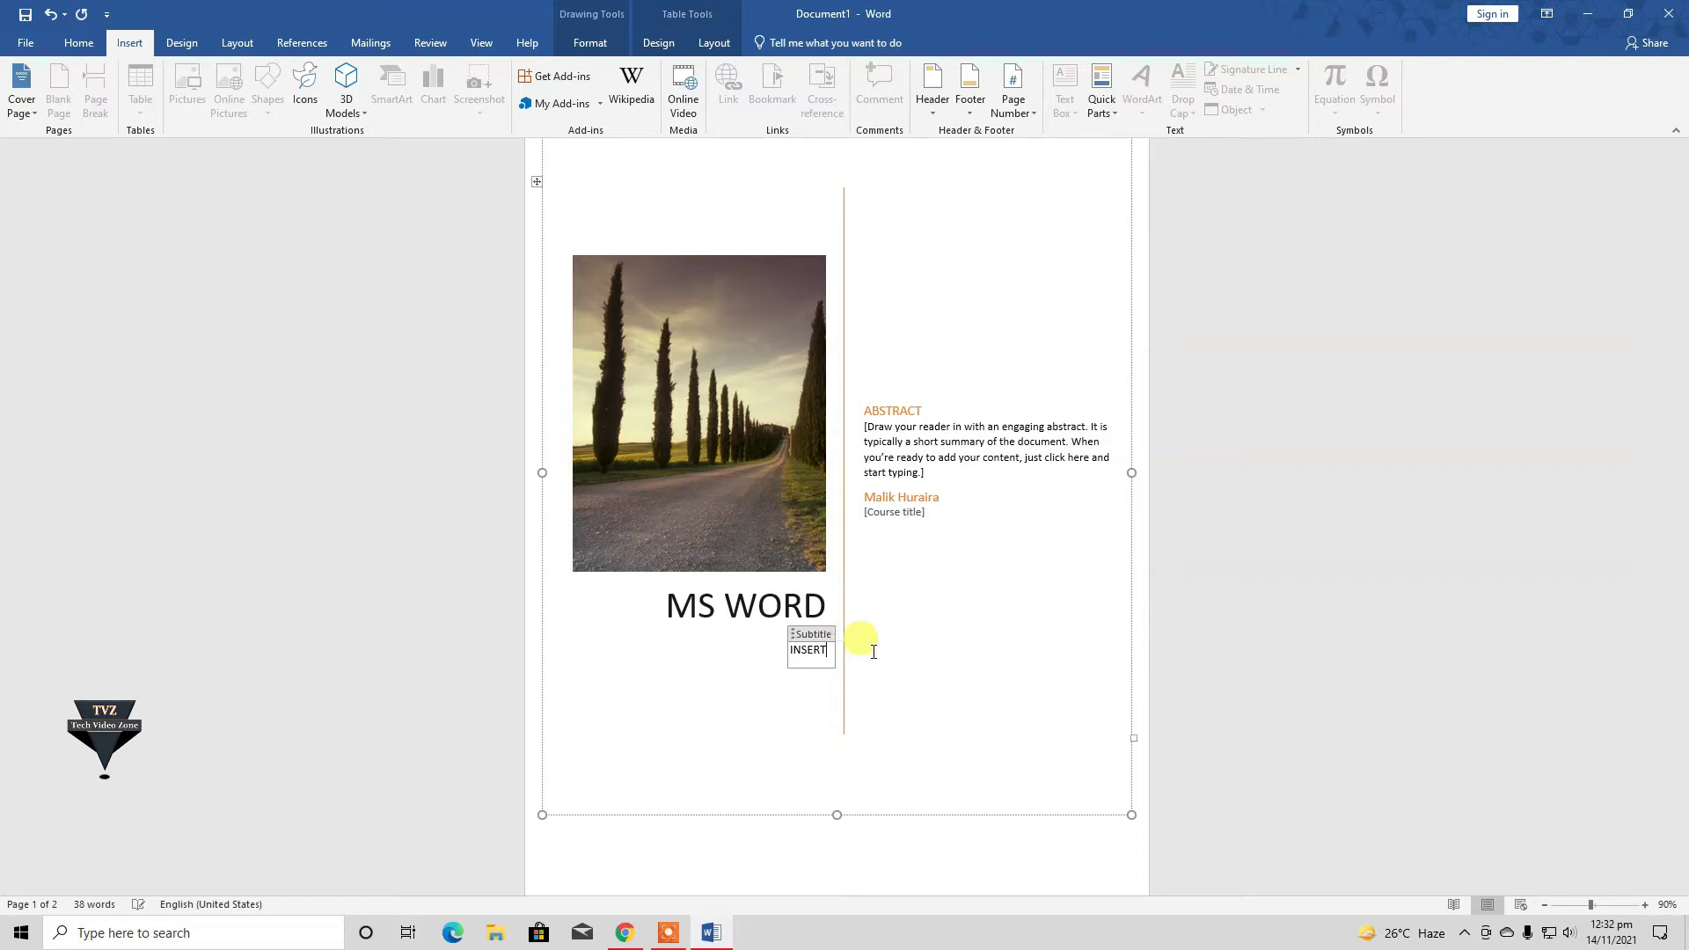
text( TAB)
click(919, 511)
text(COURSE)
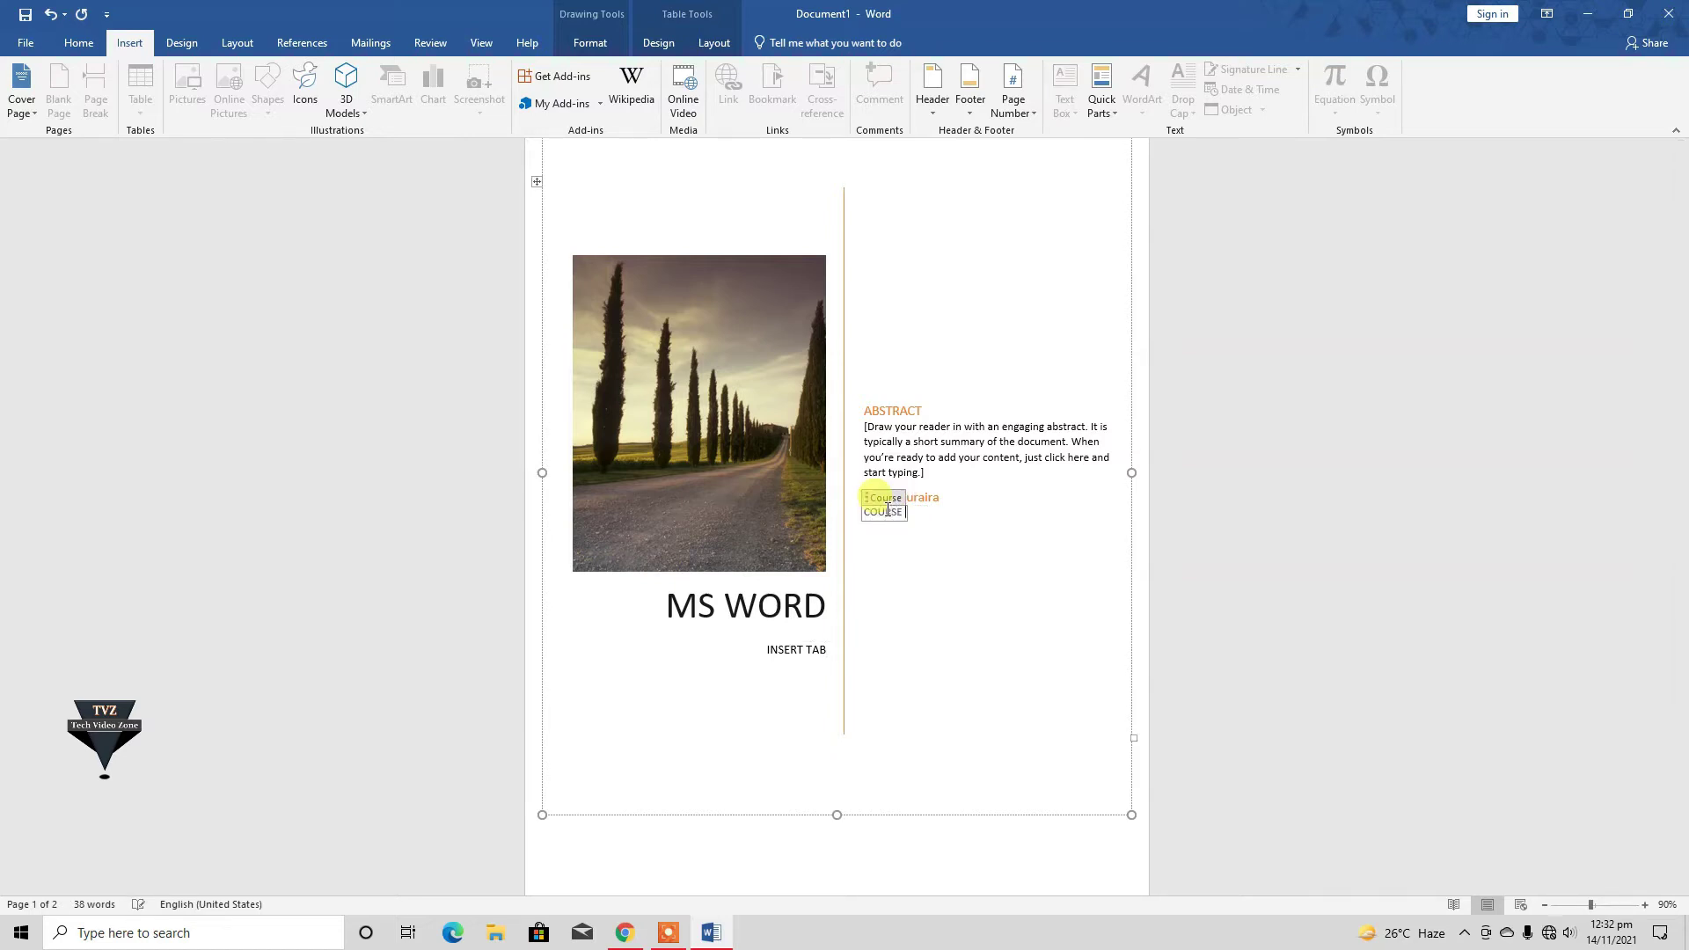
text( #)
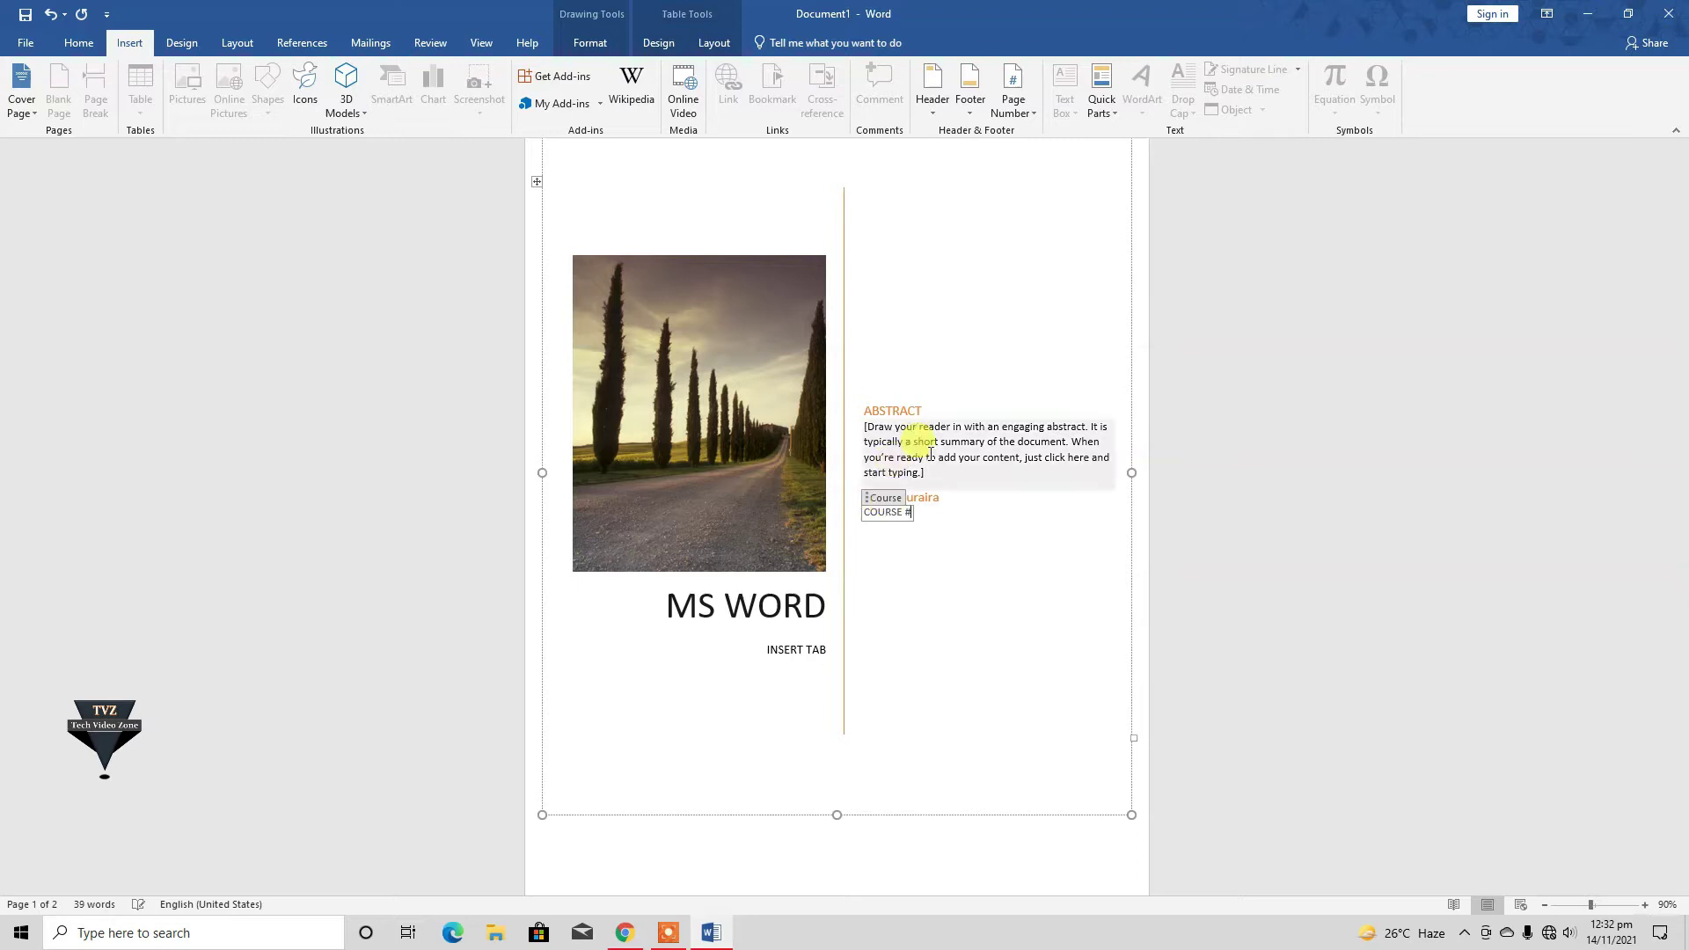
text( 3)
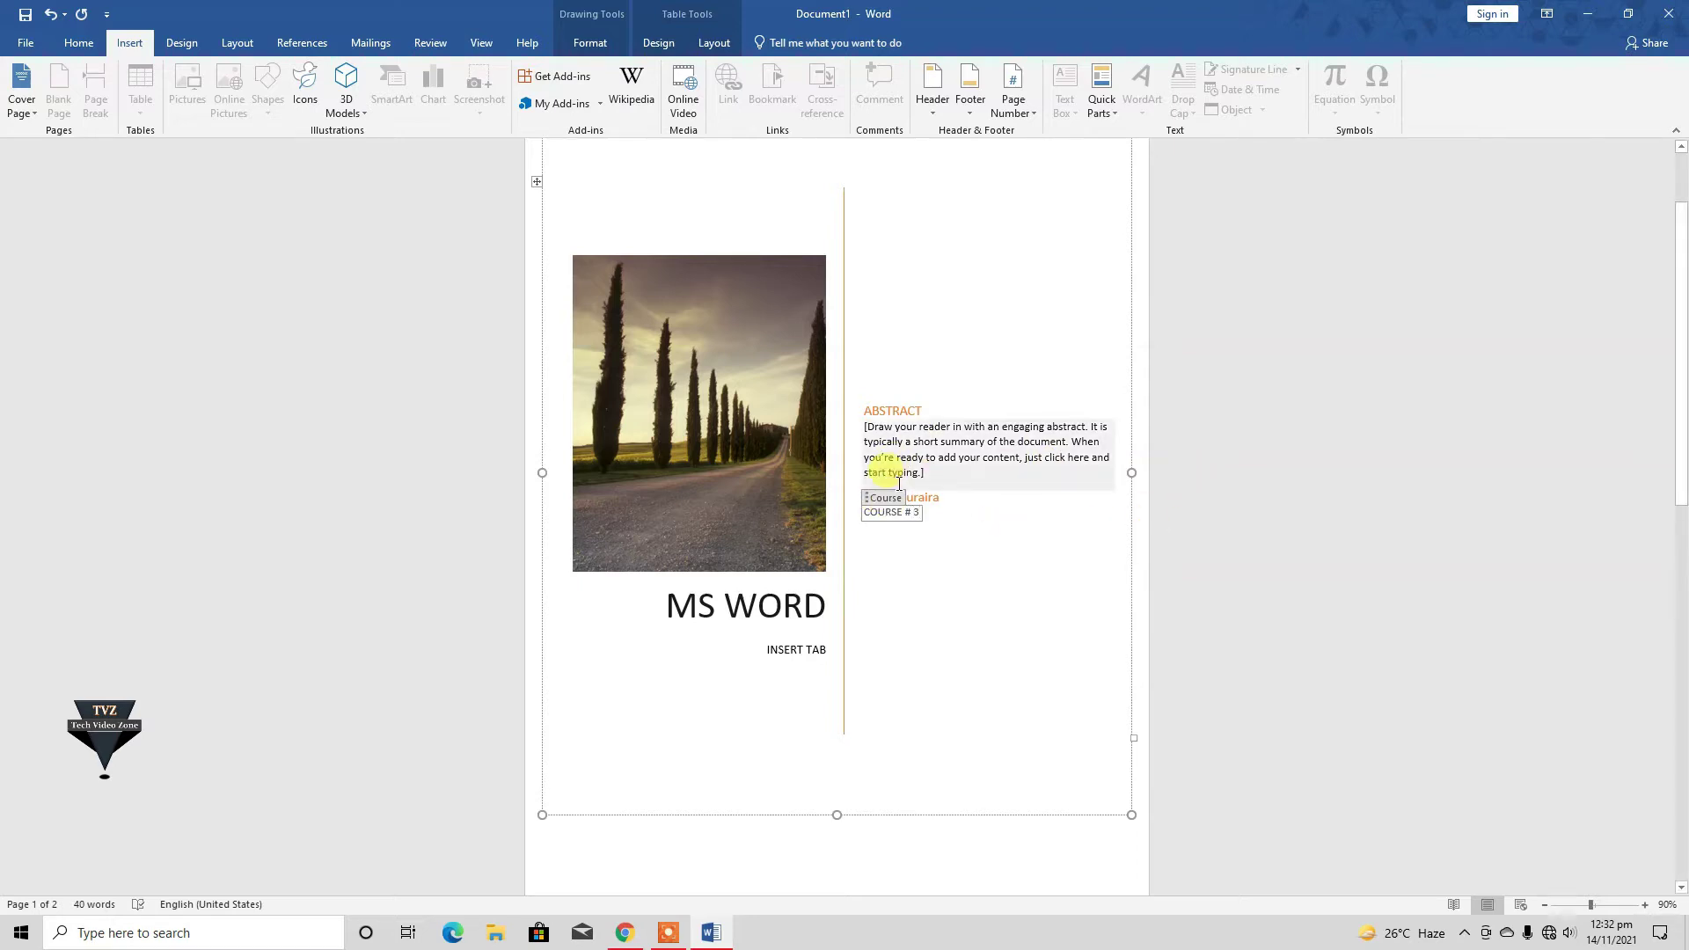
click(918, 473)
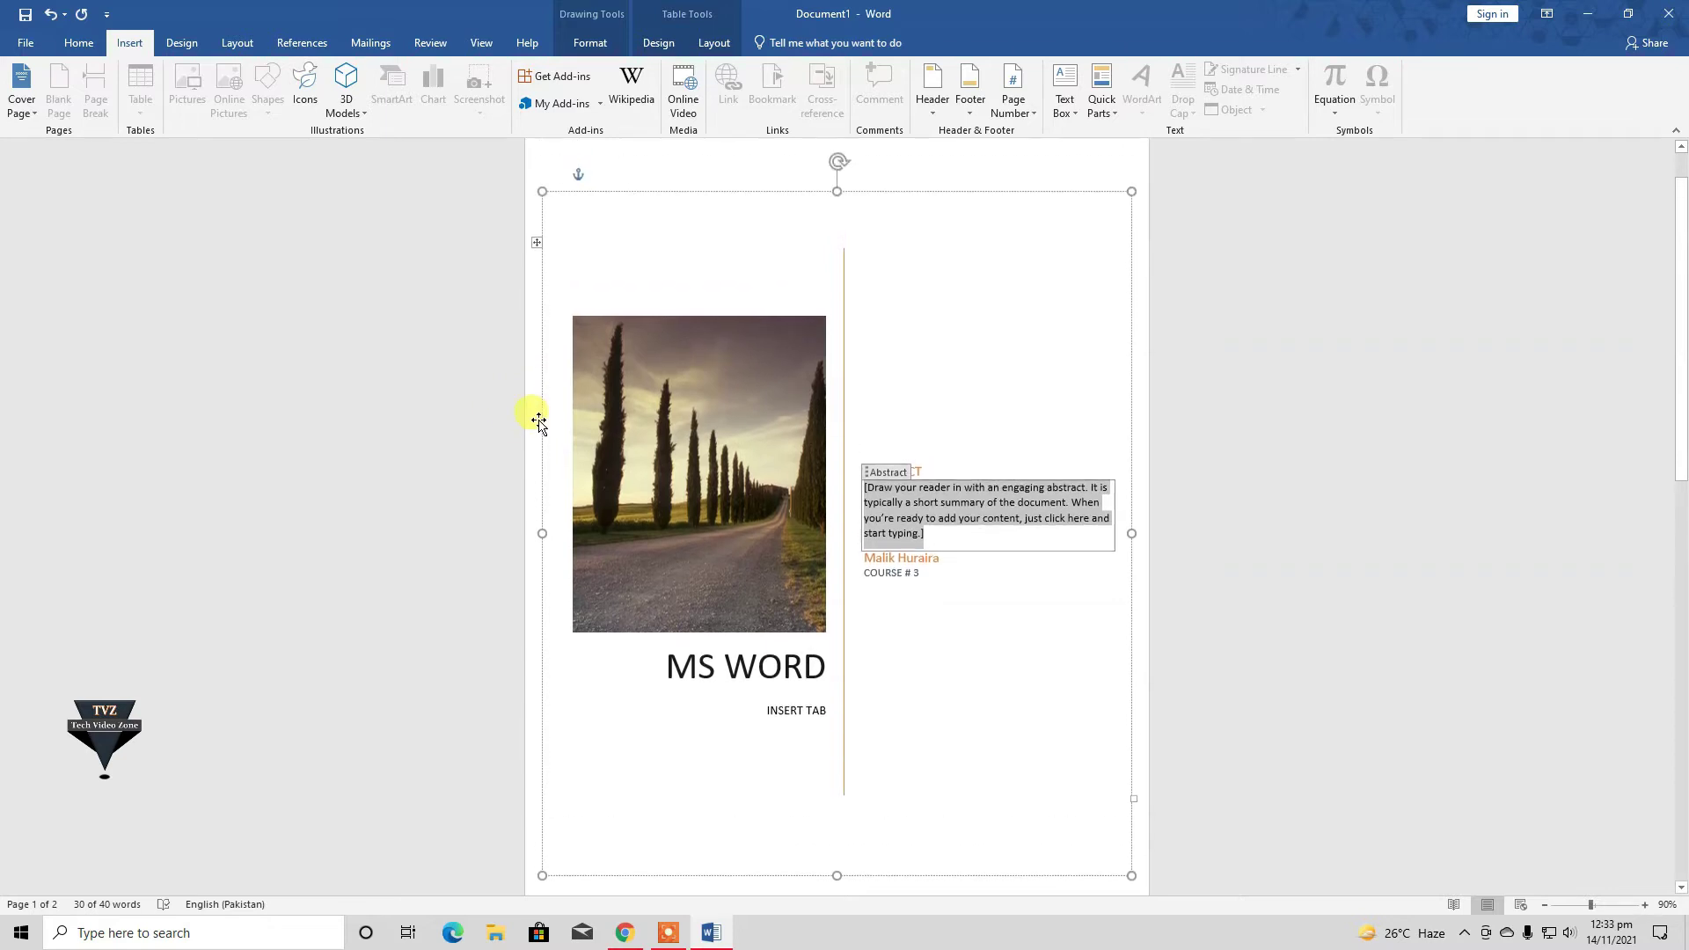
- Delete the Integral cover and insert the Motion cover page instead
scroll(519, 413, up, 2)
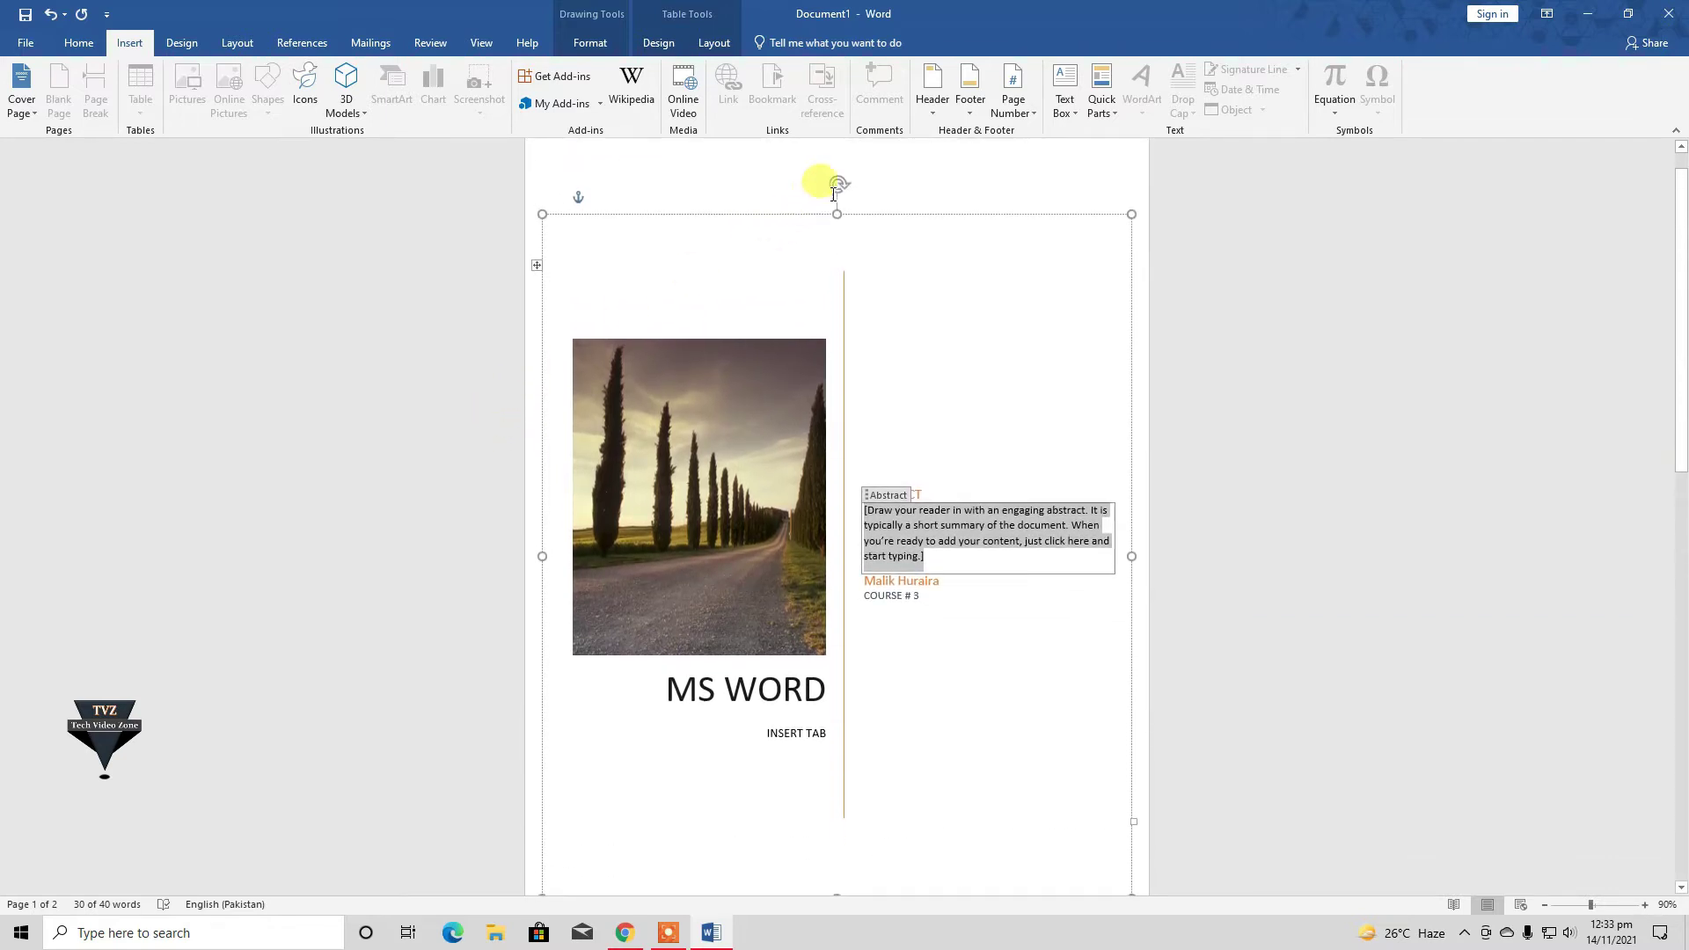
mouse_move(837, 187)
mouse_down()
mouse_move(870, 166)
mouse_move(841, 148)
mouse_up()
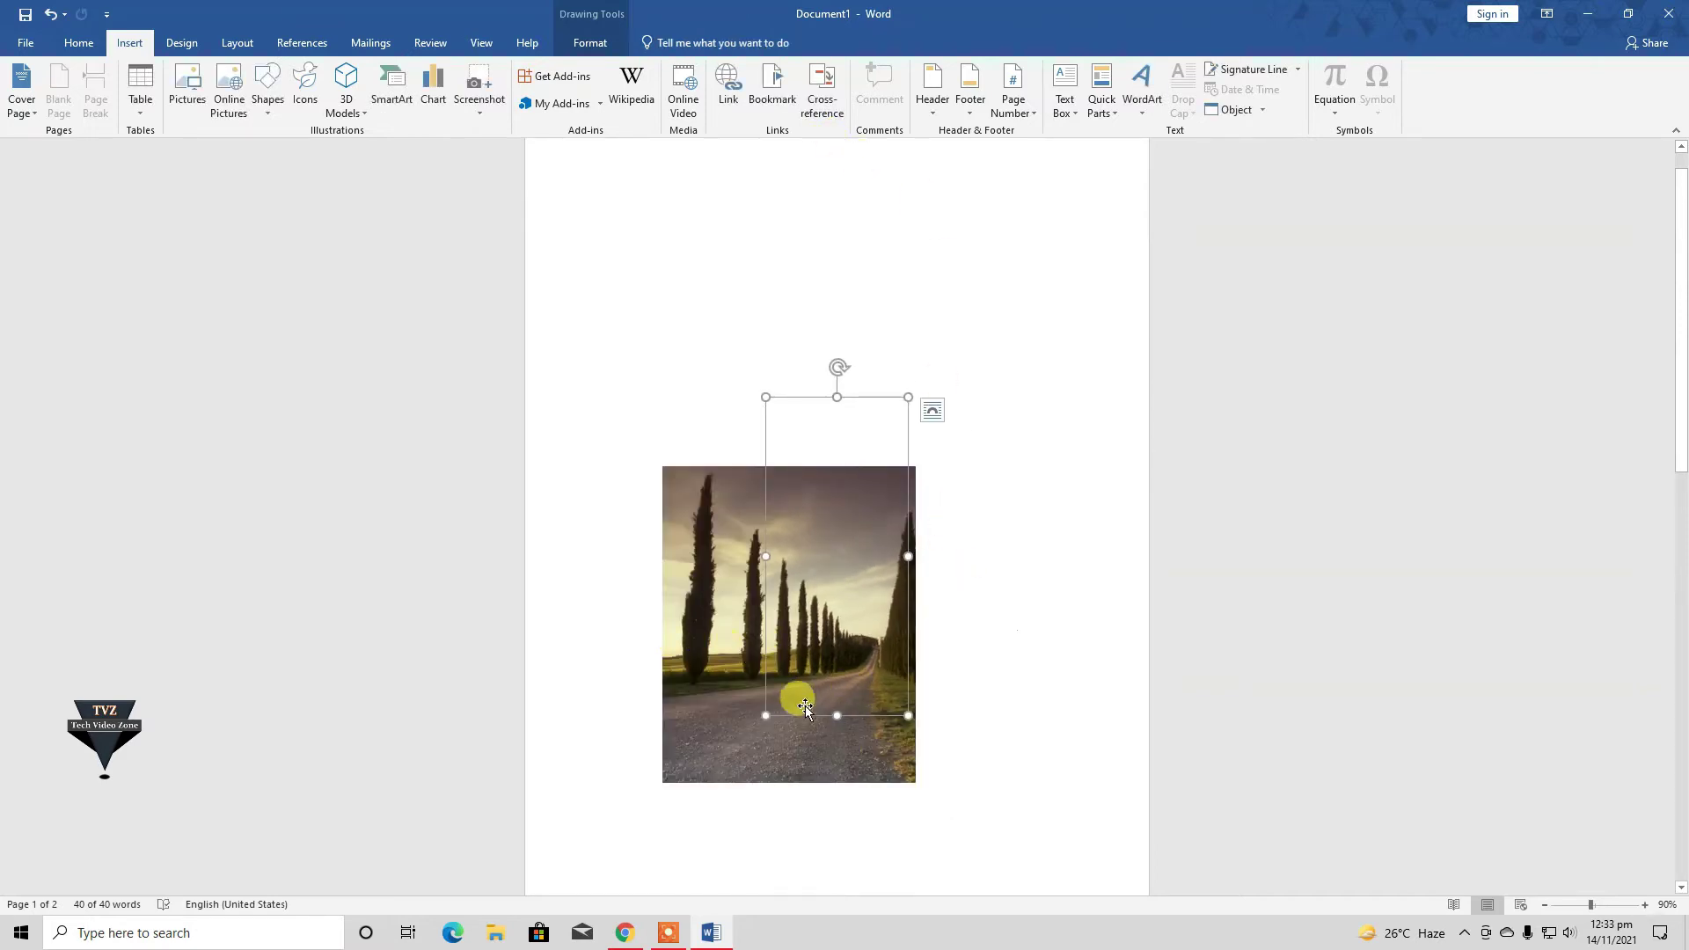
key(Delete)
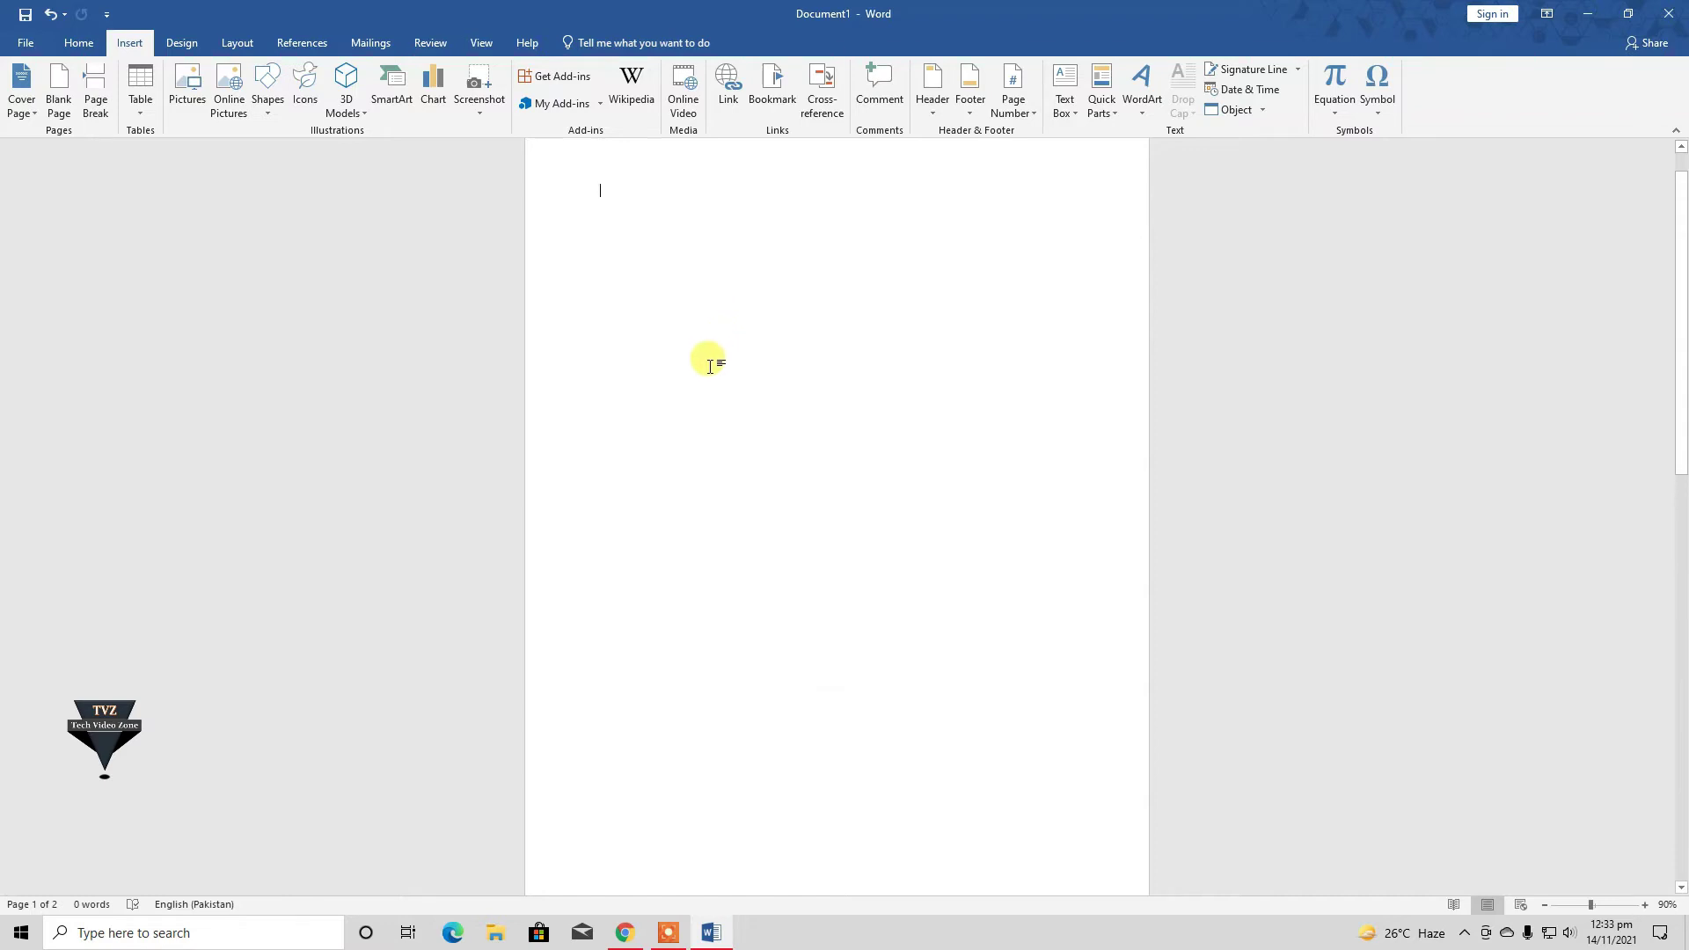
click(22, 99)
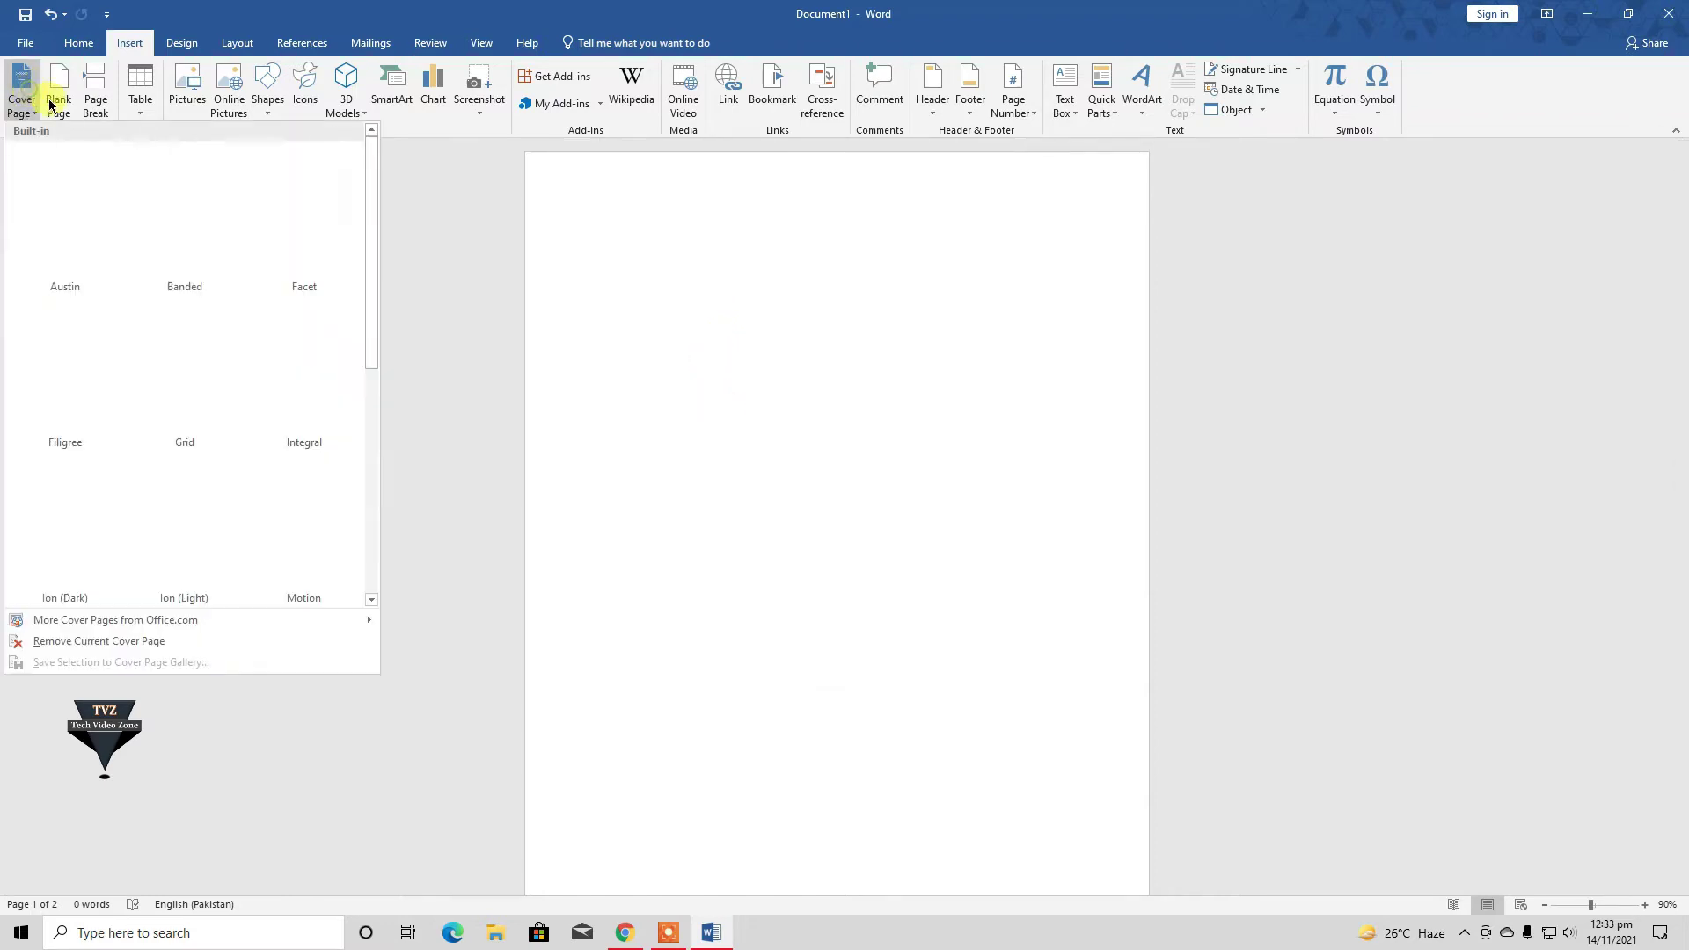
drag(373, 289, 378, 429)
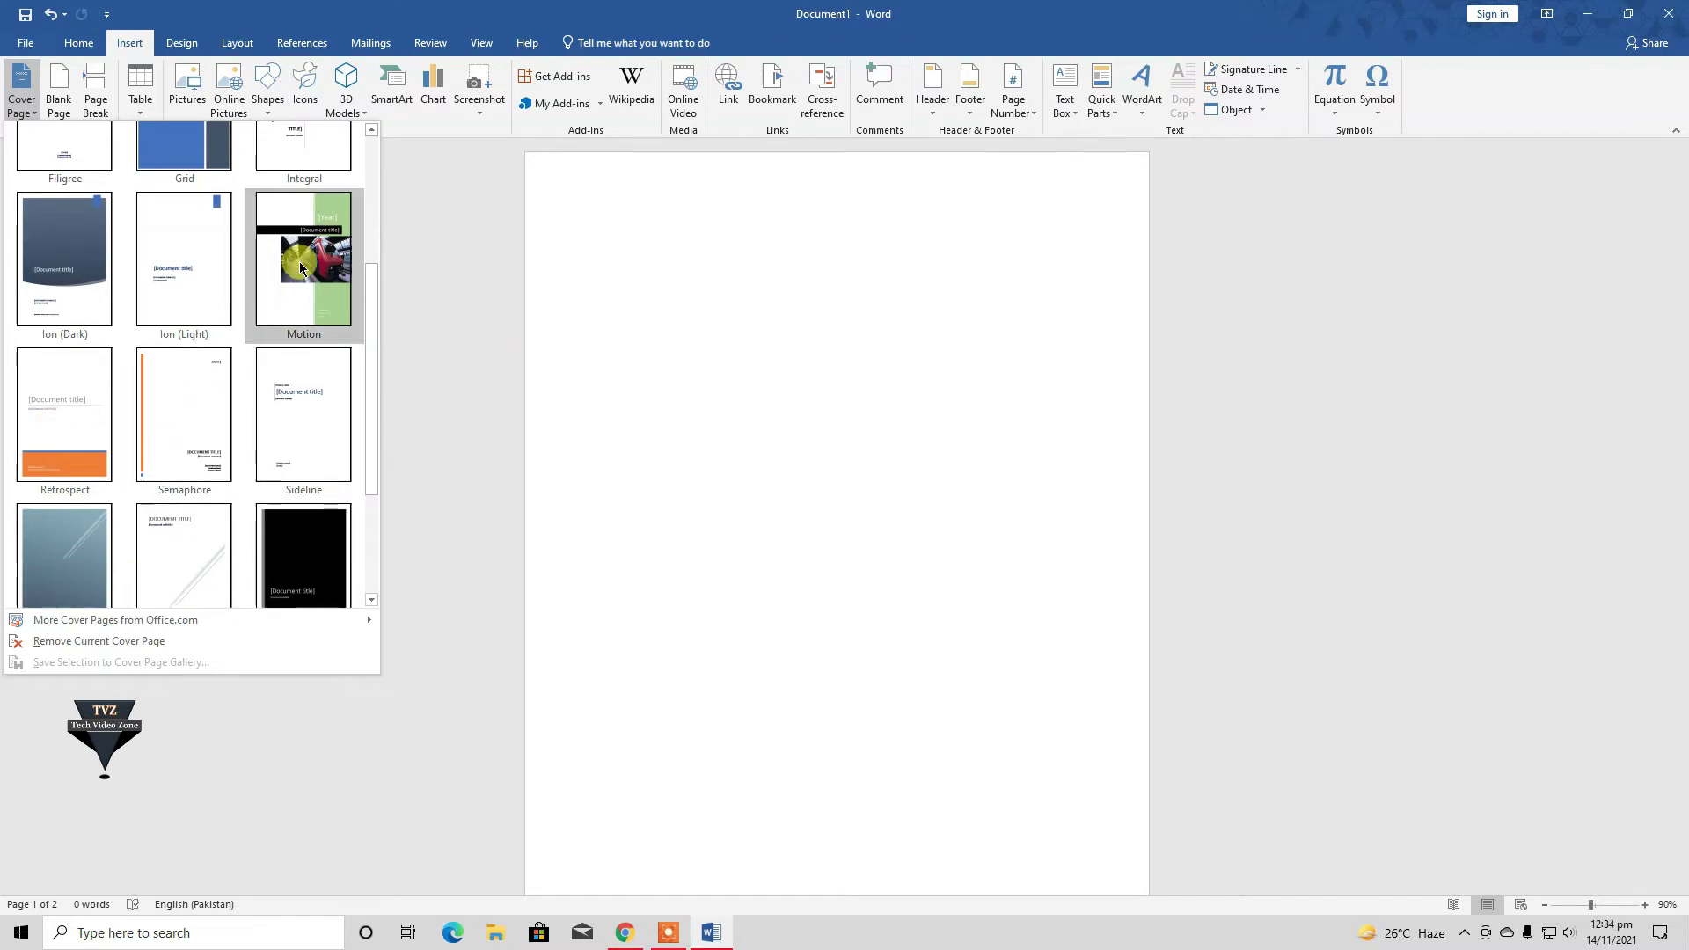
click(299, 262)
- Enter 2021 in the Year field and set the cover date to 1/1/2021
click(1012, 323)
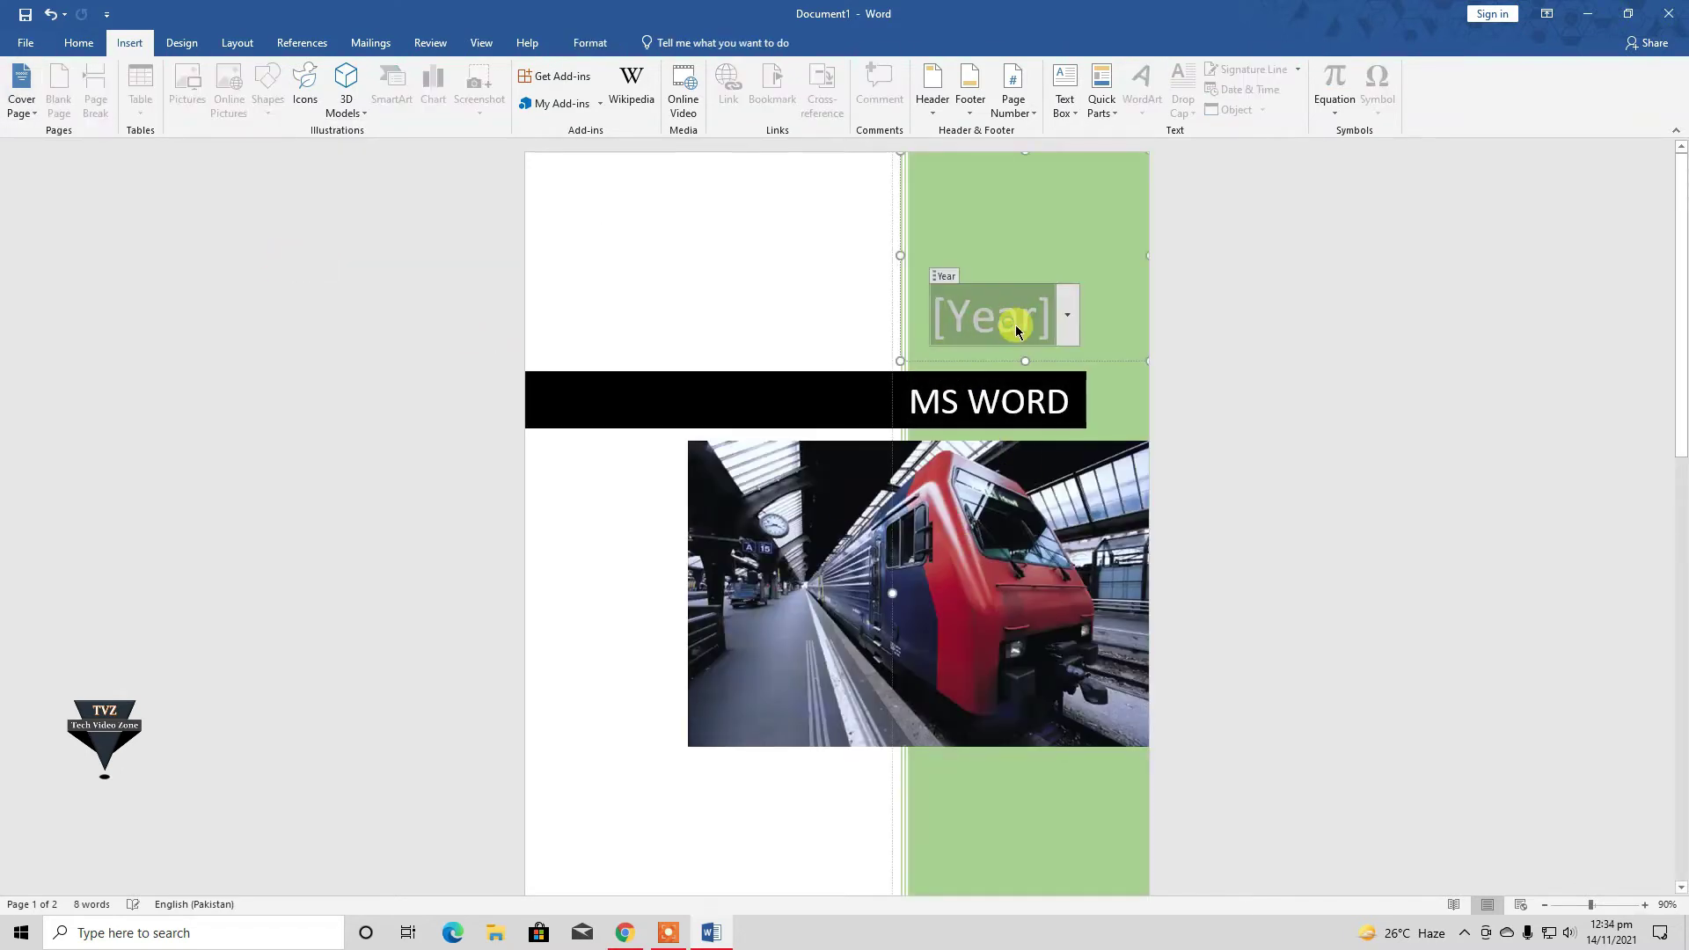
text(2021)
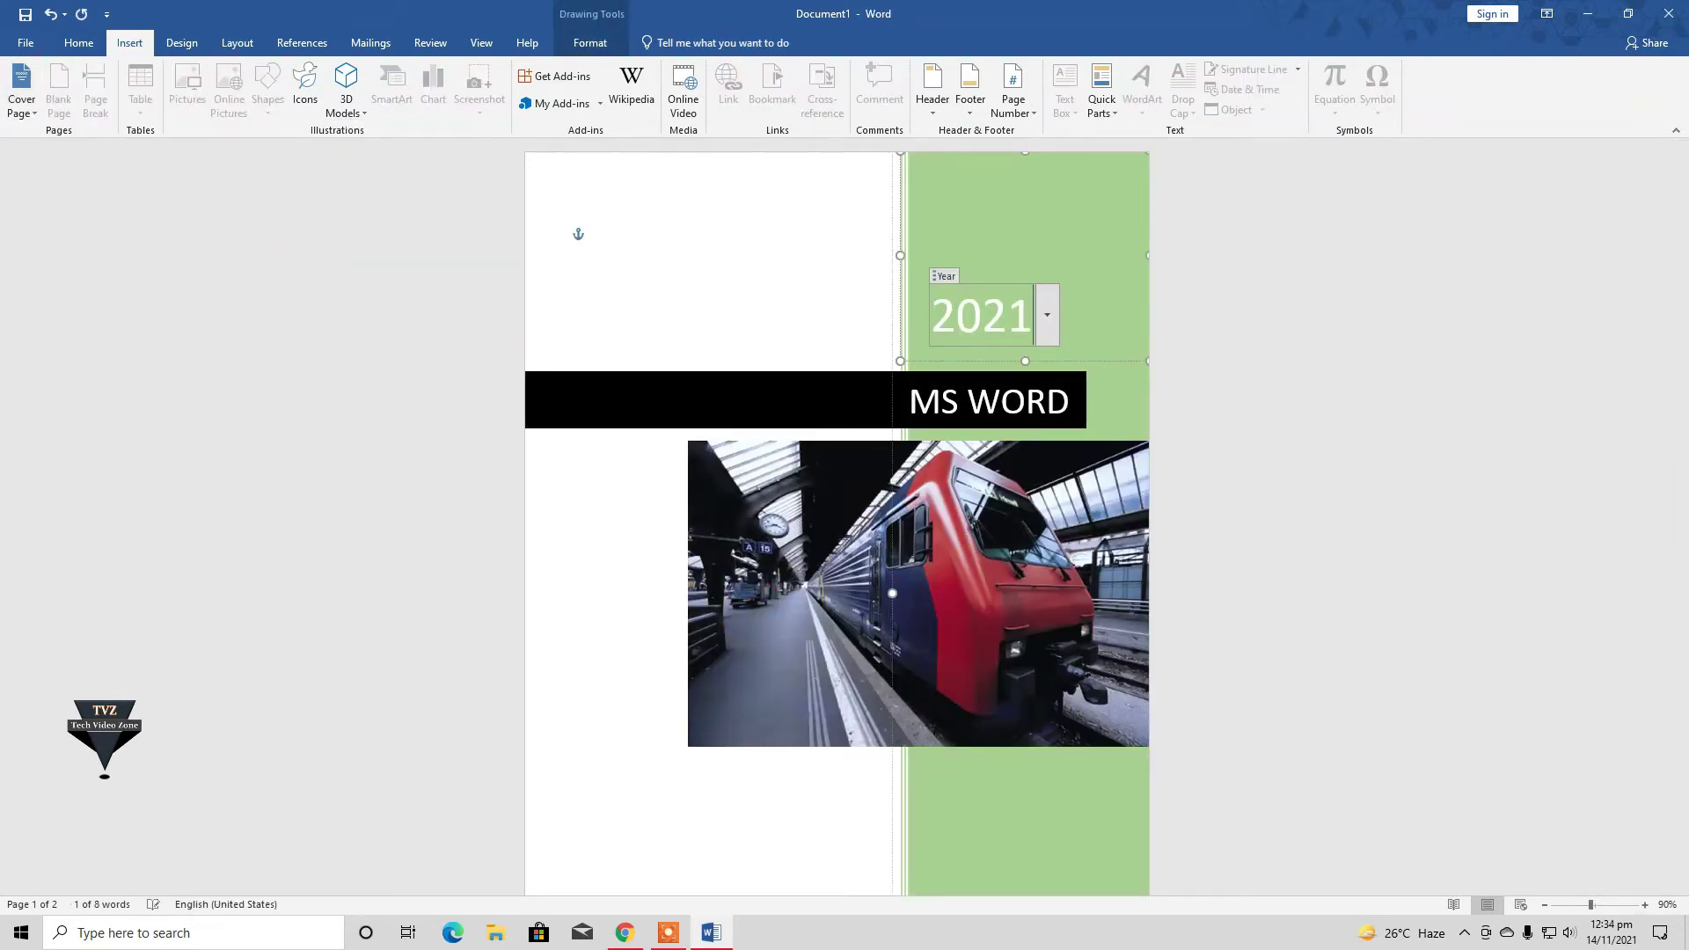
scroll(880, 352, down, 1)
scroll(880, 400, up, 1)
scroll(992, 623, down, 3)
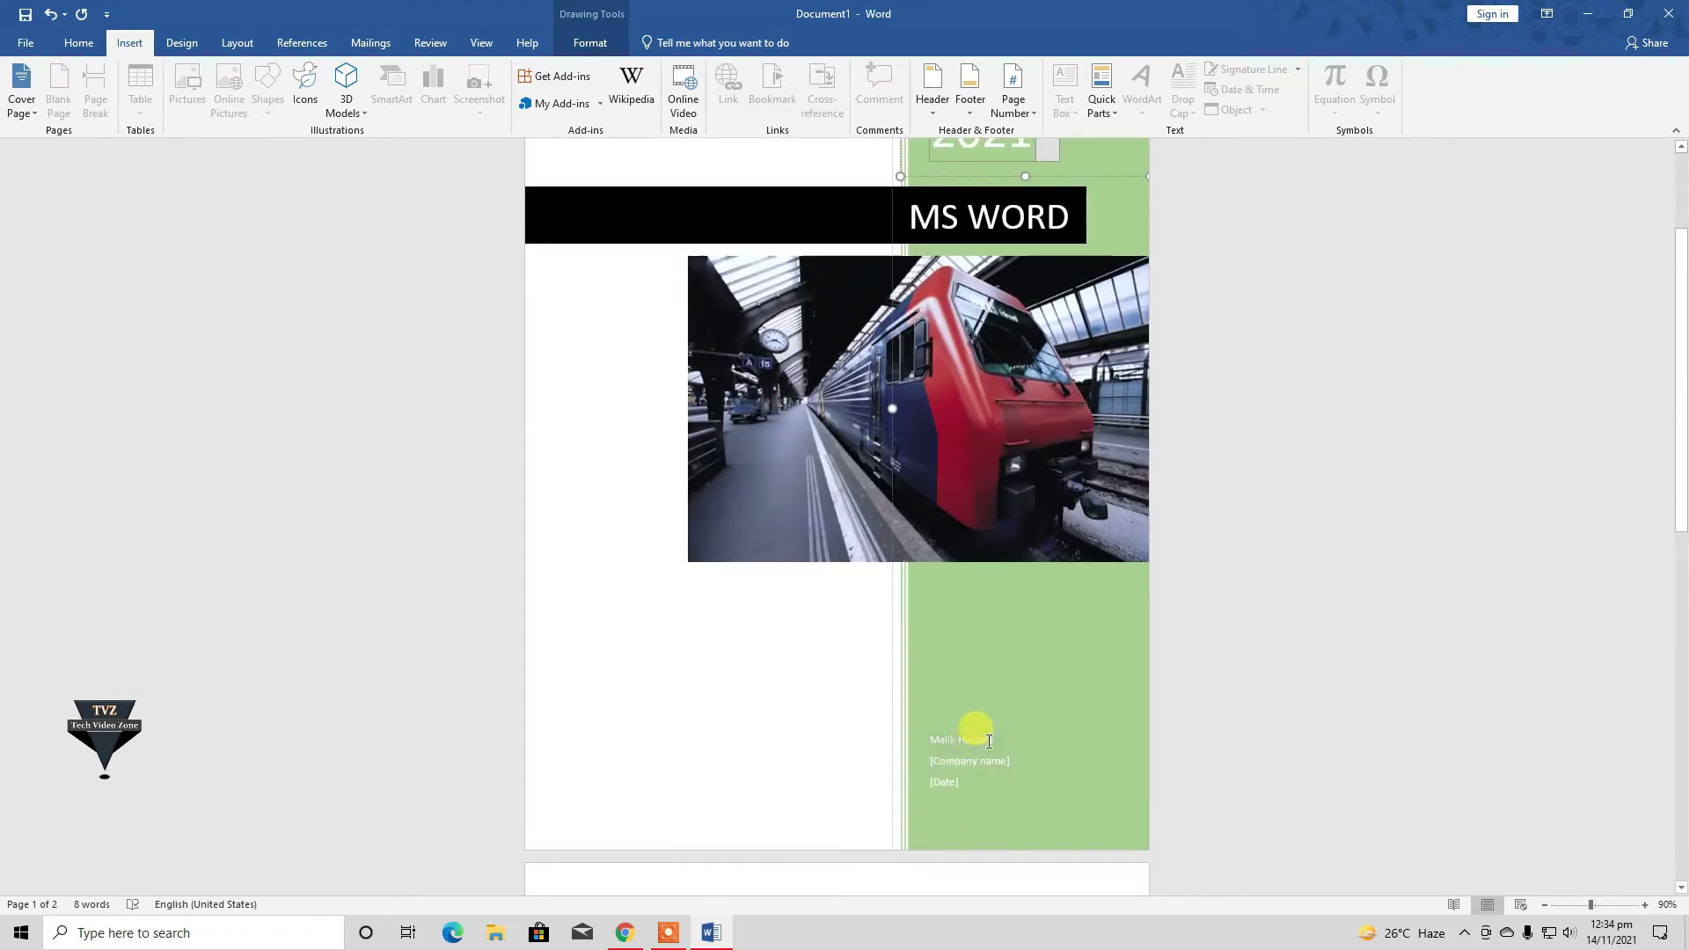
click(955, 783)
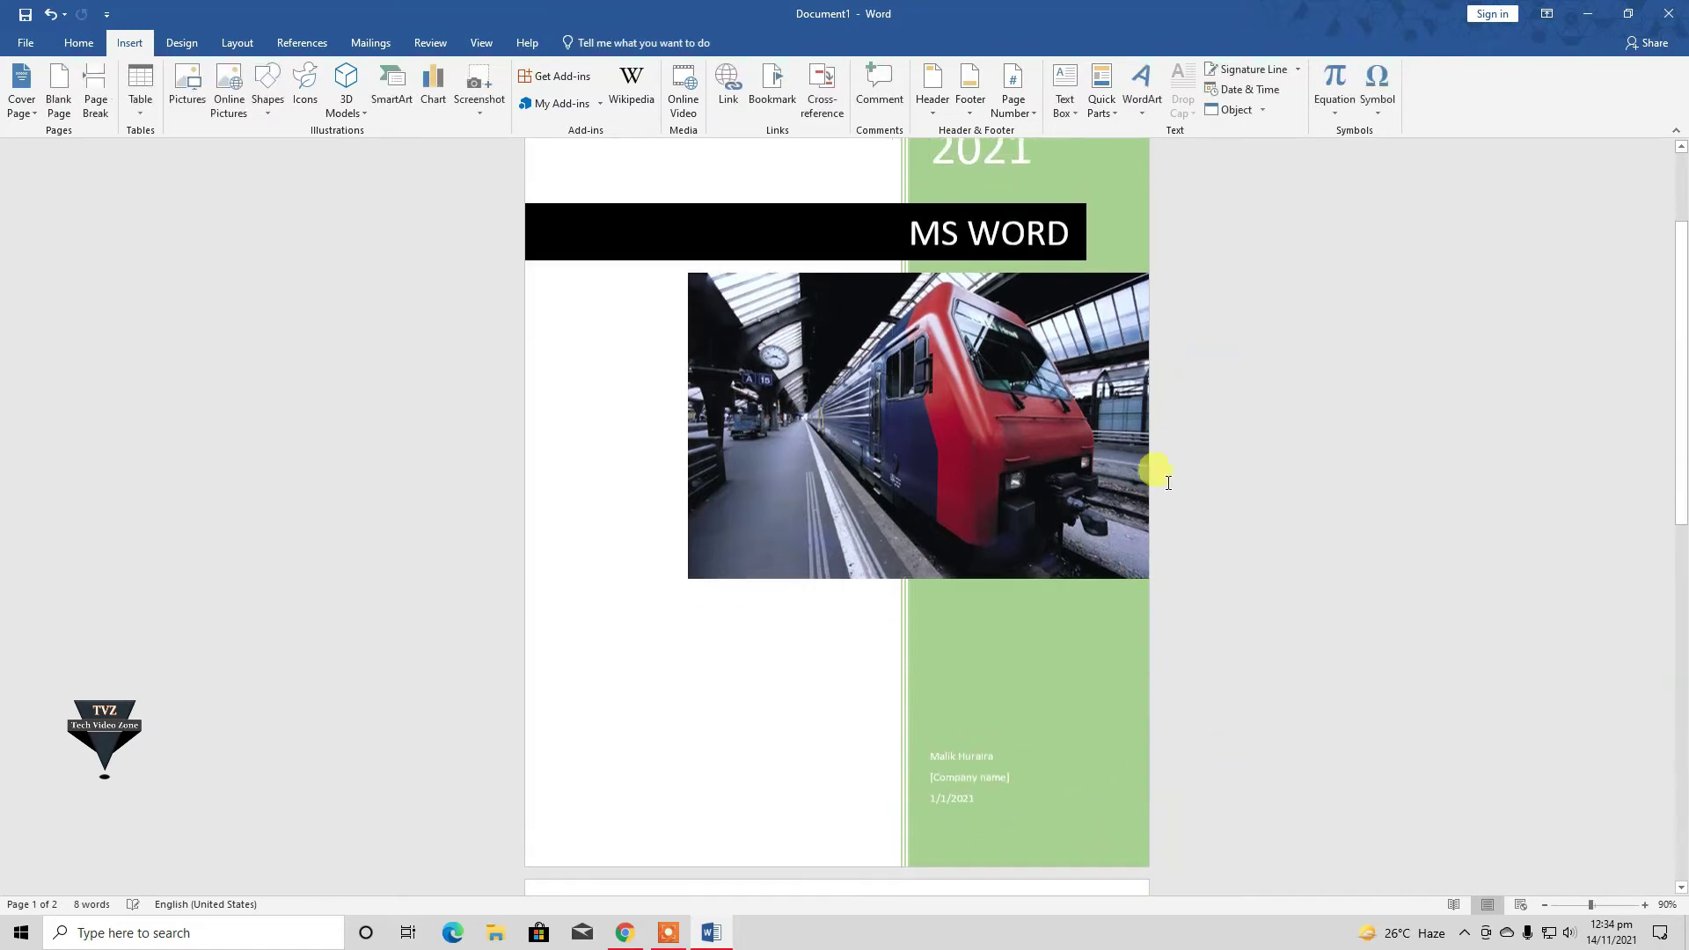
- Check page 2, then return to the cover and reopen the Cover Page gallery
scroll(1143, 572, down, 4)
double_click(546, 716)
click(665, 726)
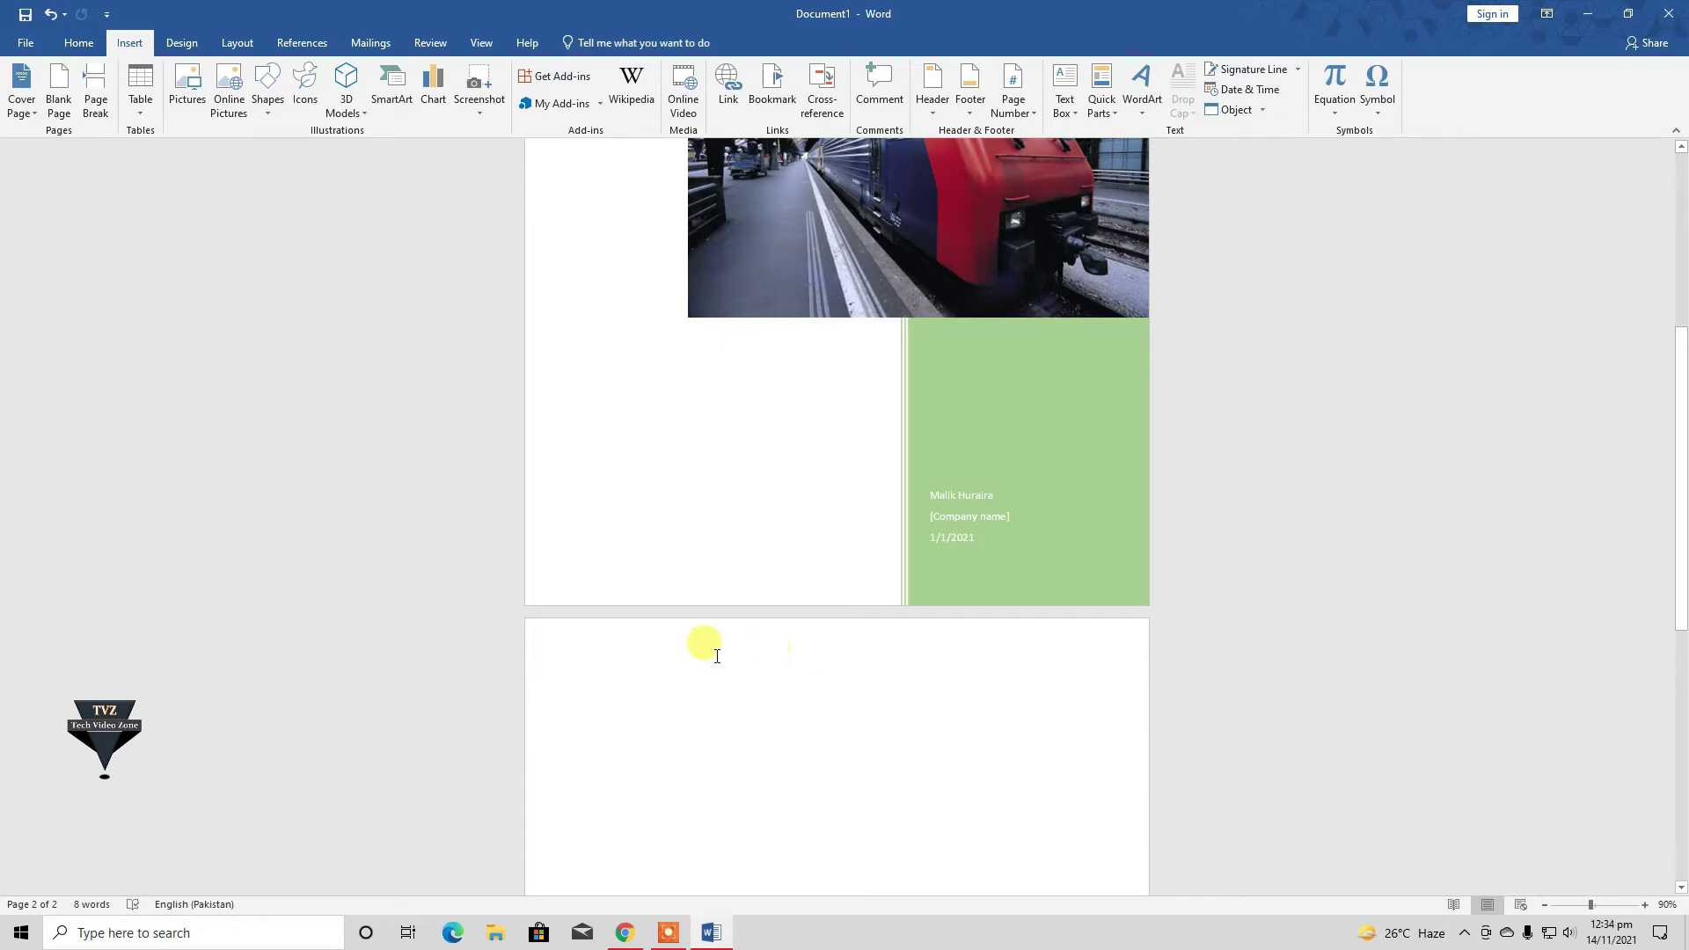
scroll(616, 440, up, 5)
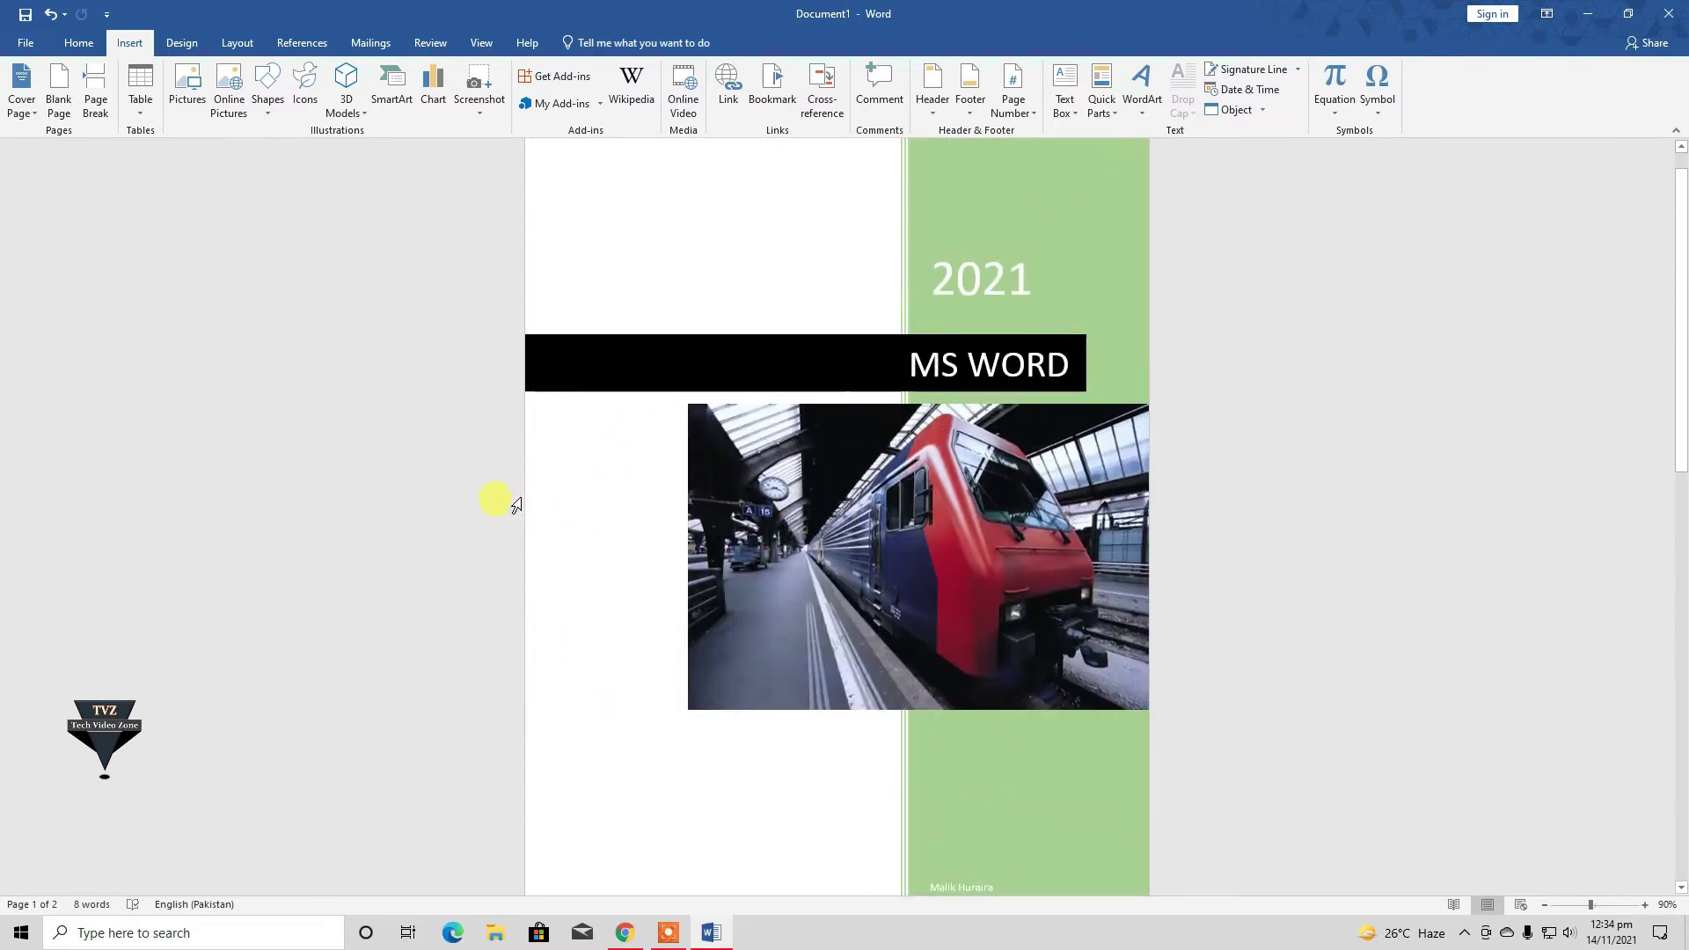
scroll(510, 479, up, 1)
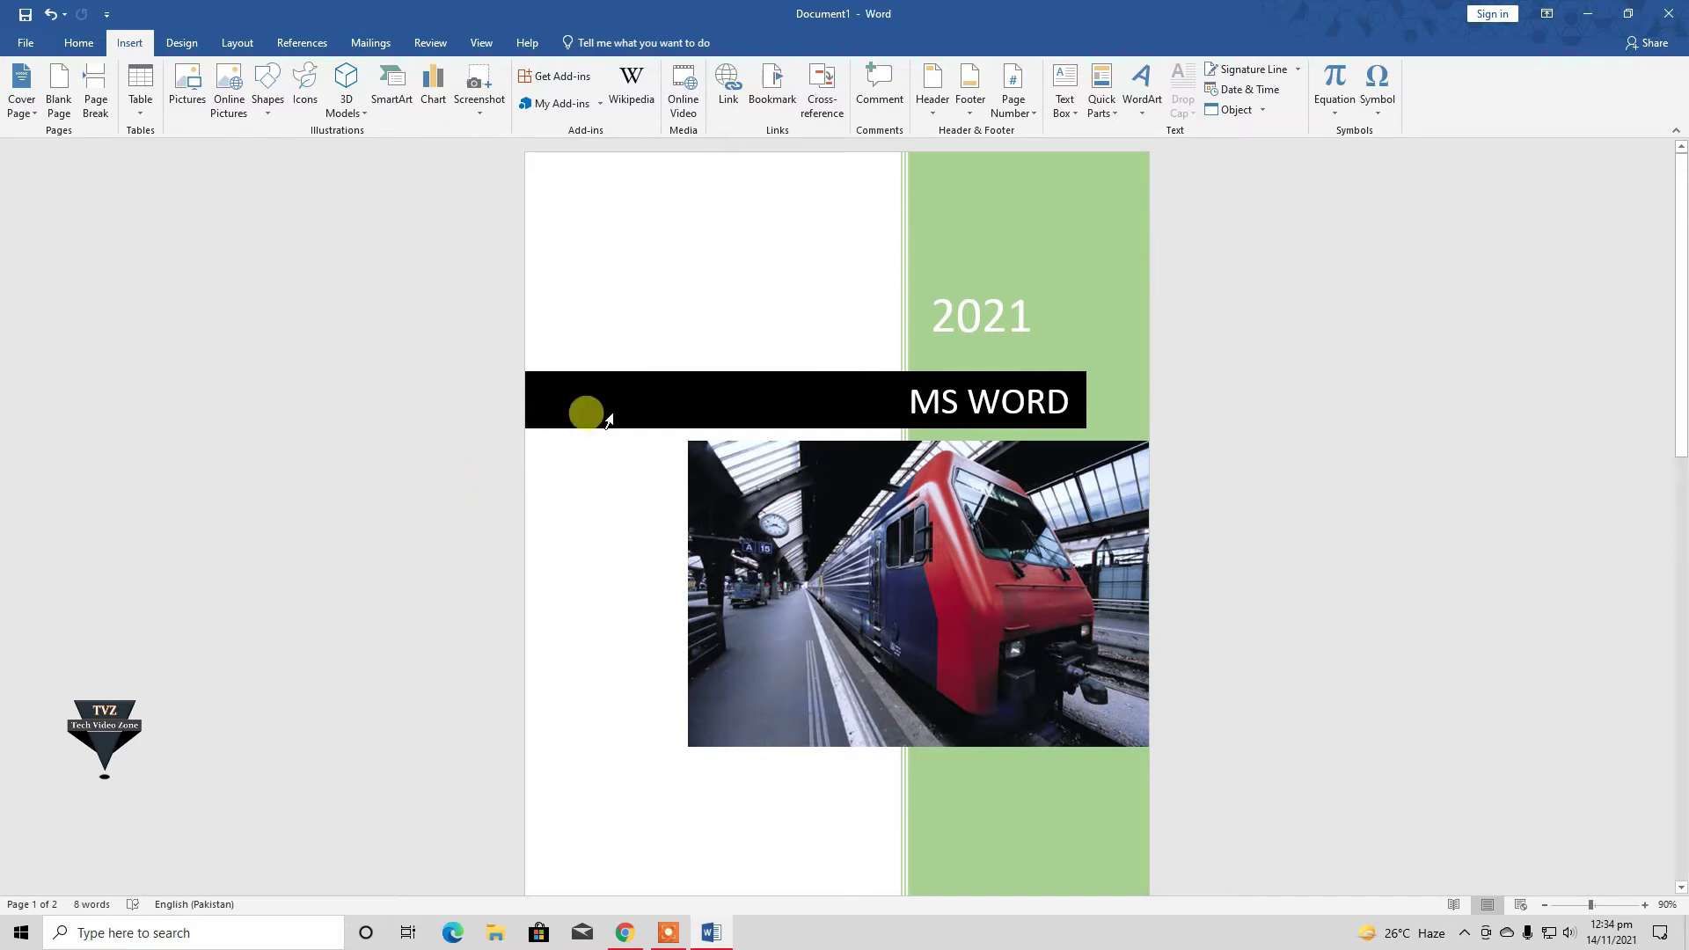
click(30, 97)
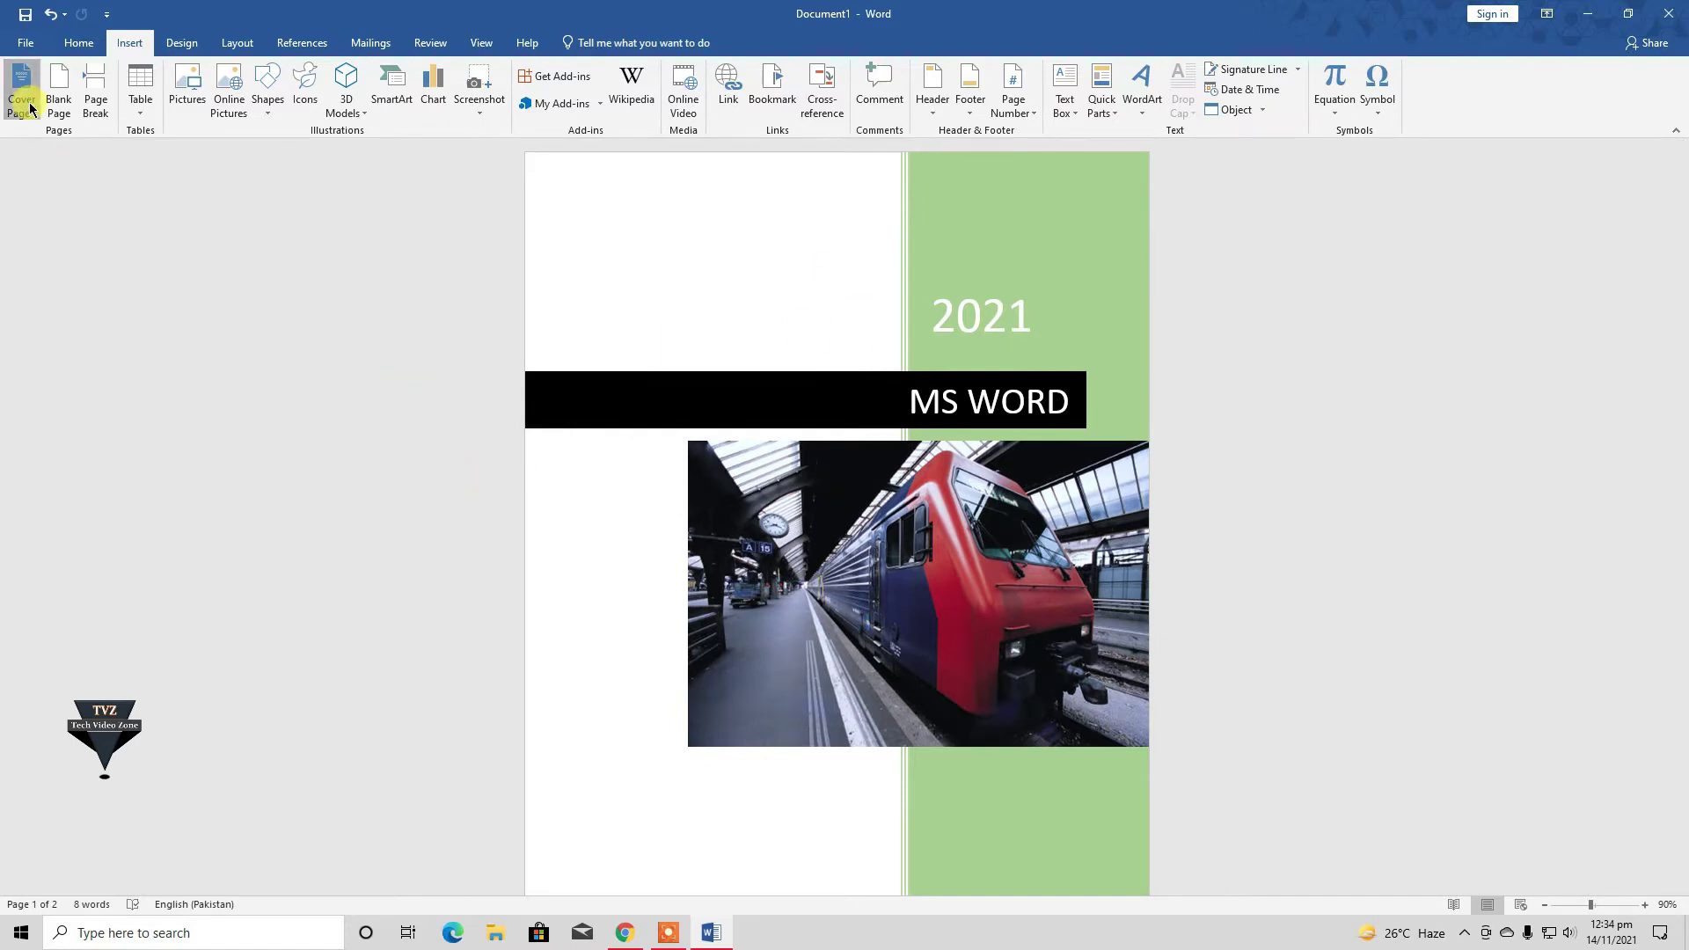
- Choose Remove Current Cover Page to strip the Motion cover from the document
scroll(233, 271, down, 5)
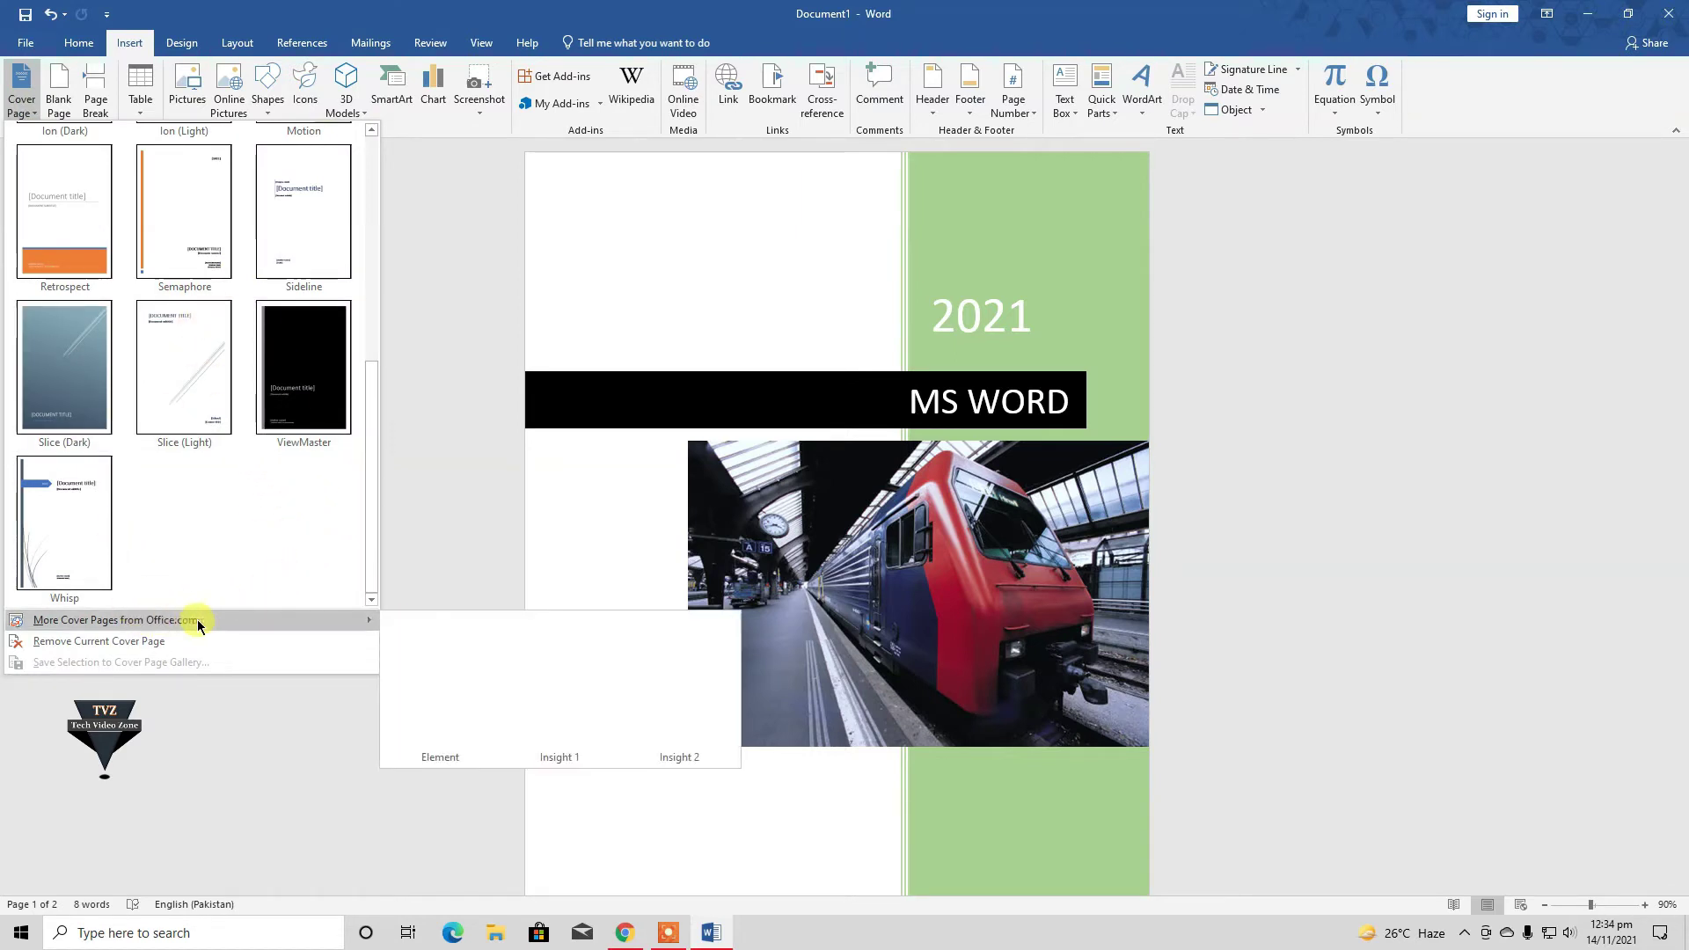
mouse_move(114, 620)
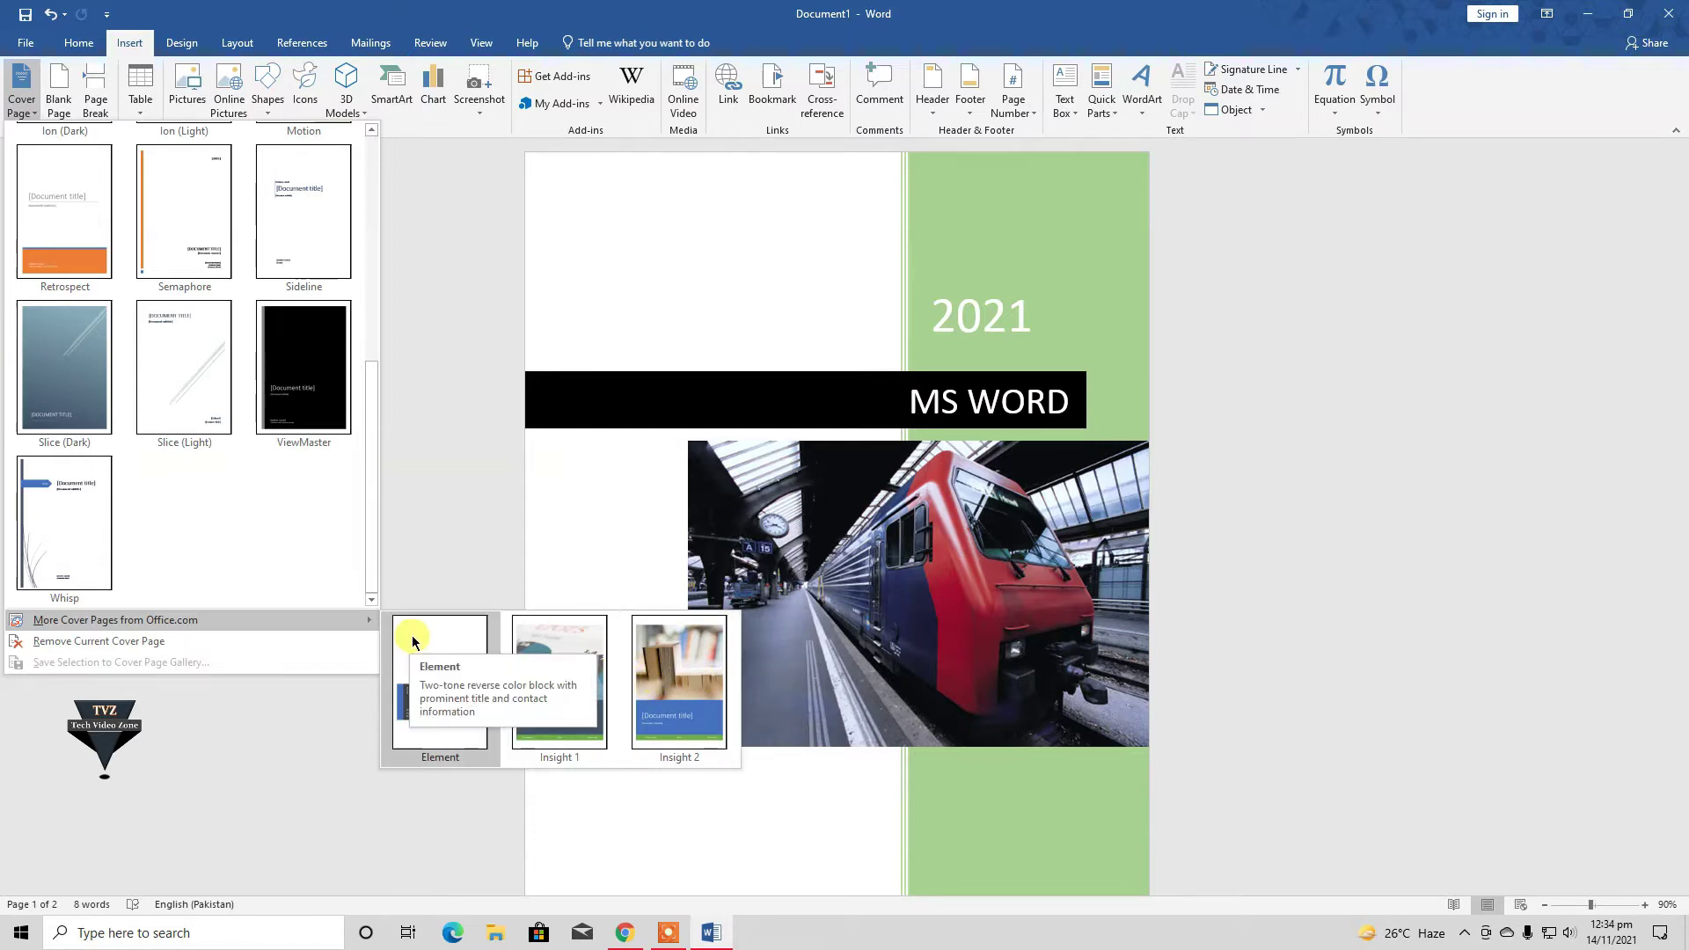
click(220, 641)
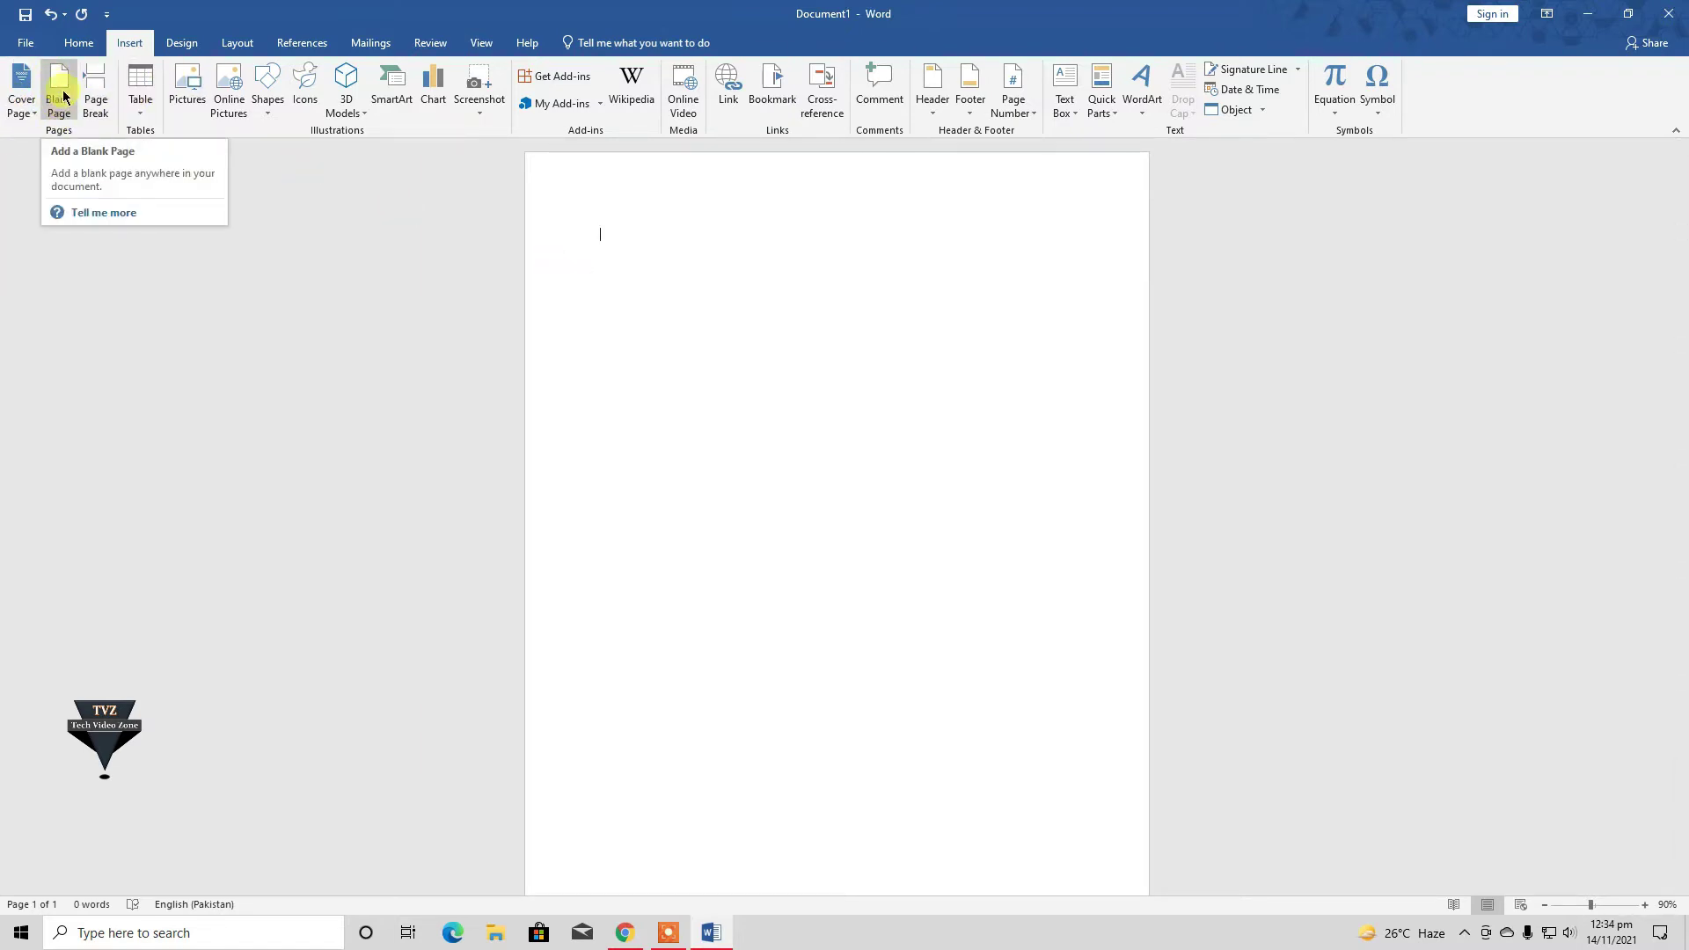
- Generate five paragraphs of sample text with =rand() and add a blank page after it
click(620, 232)
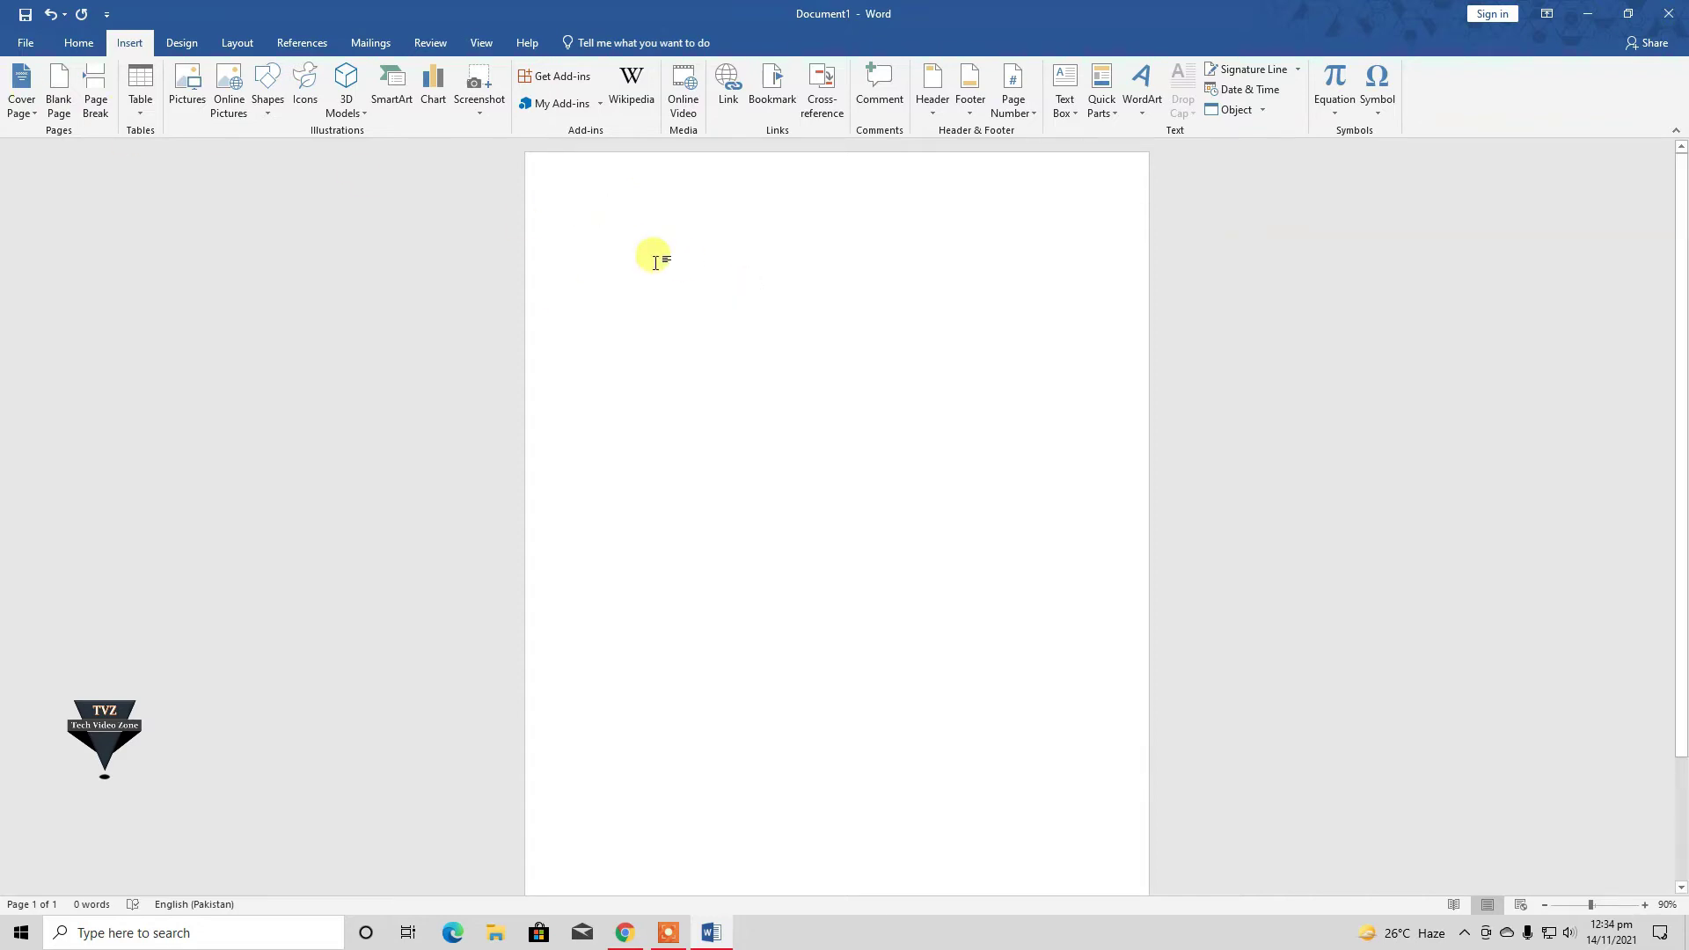
text(=rand()
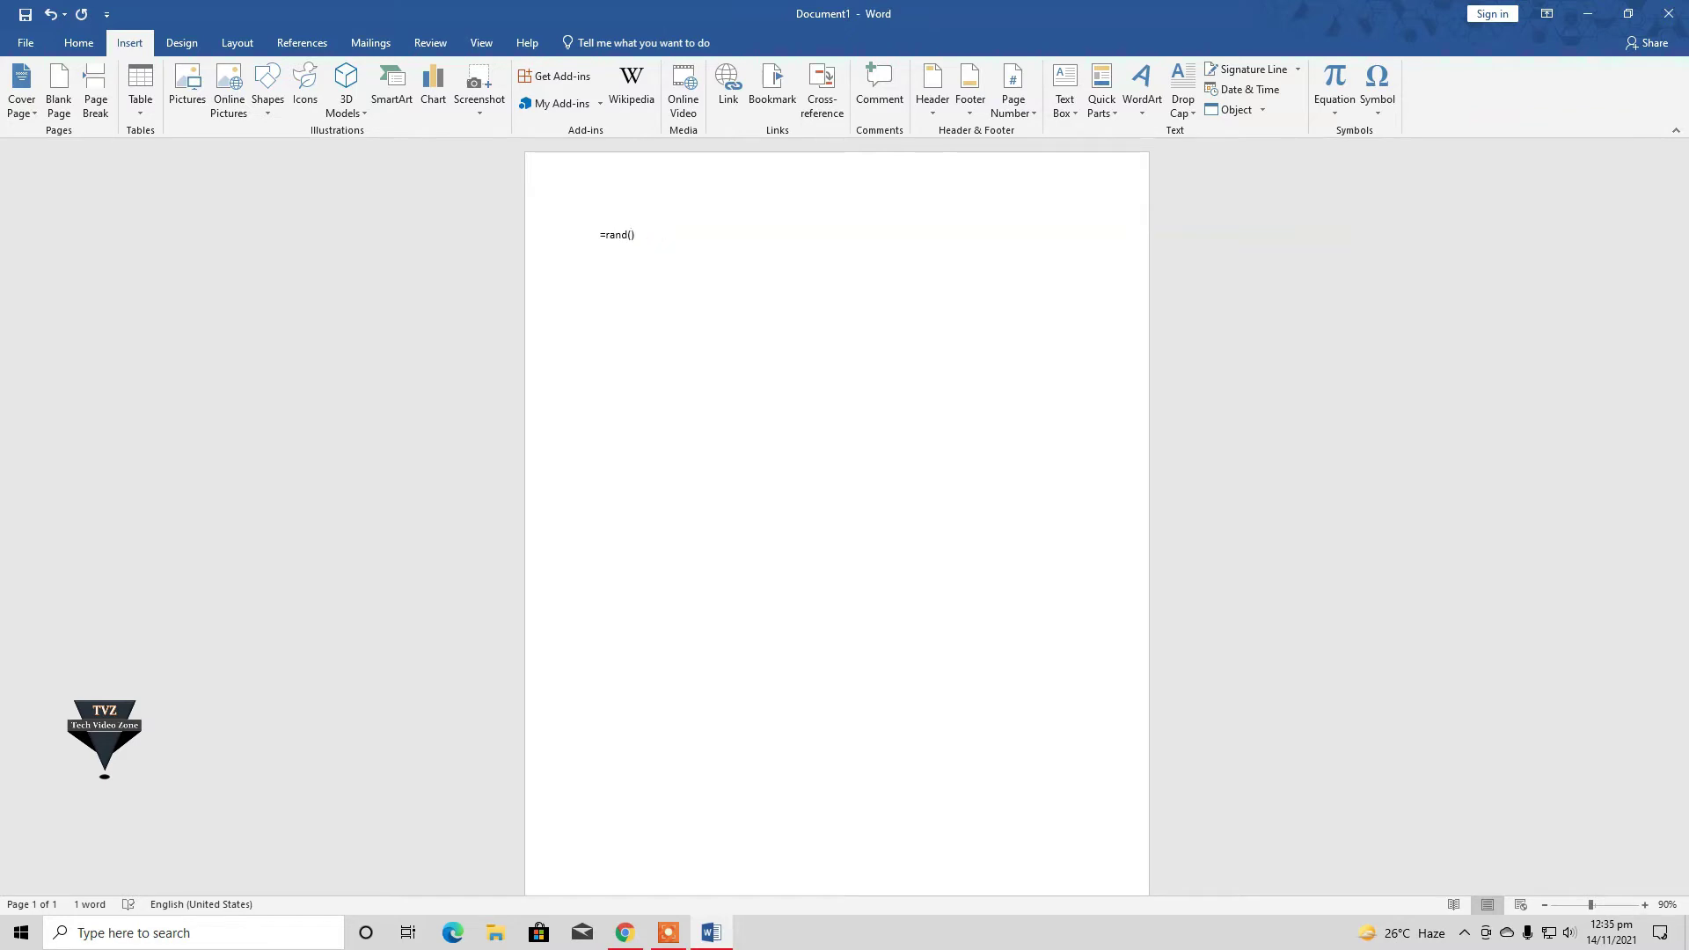
key(Return)
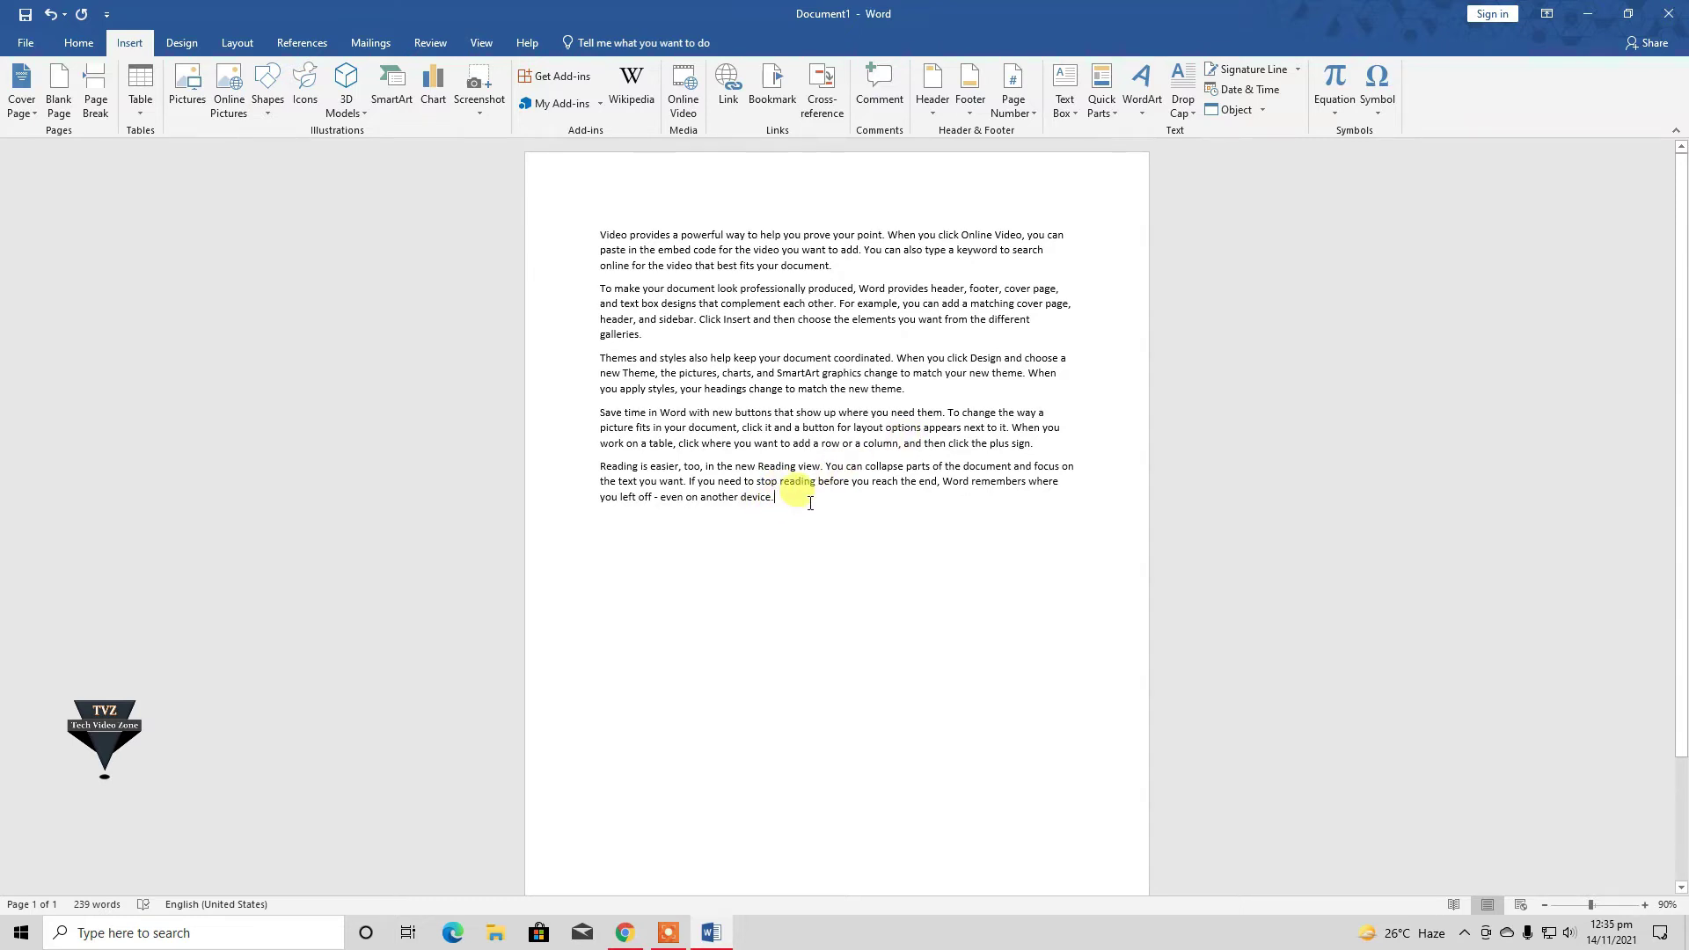
click(58, 83)
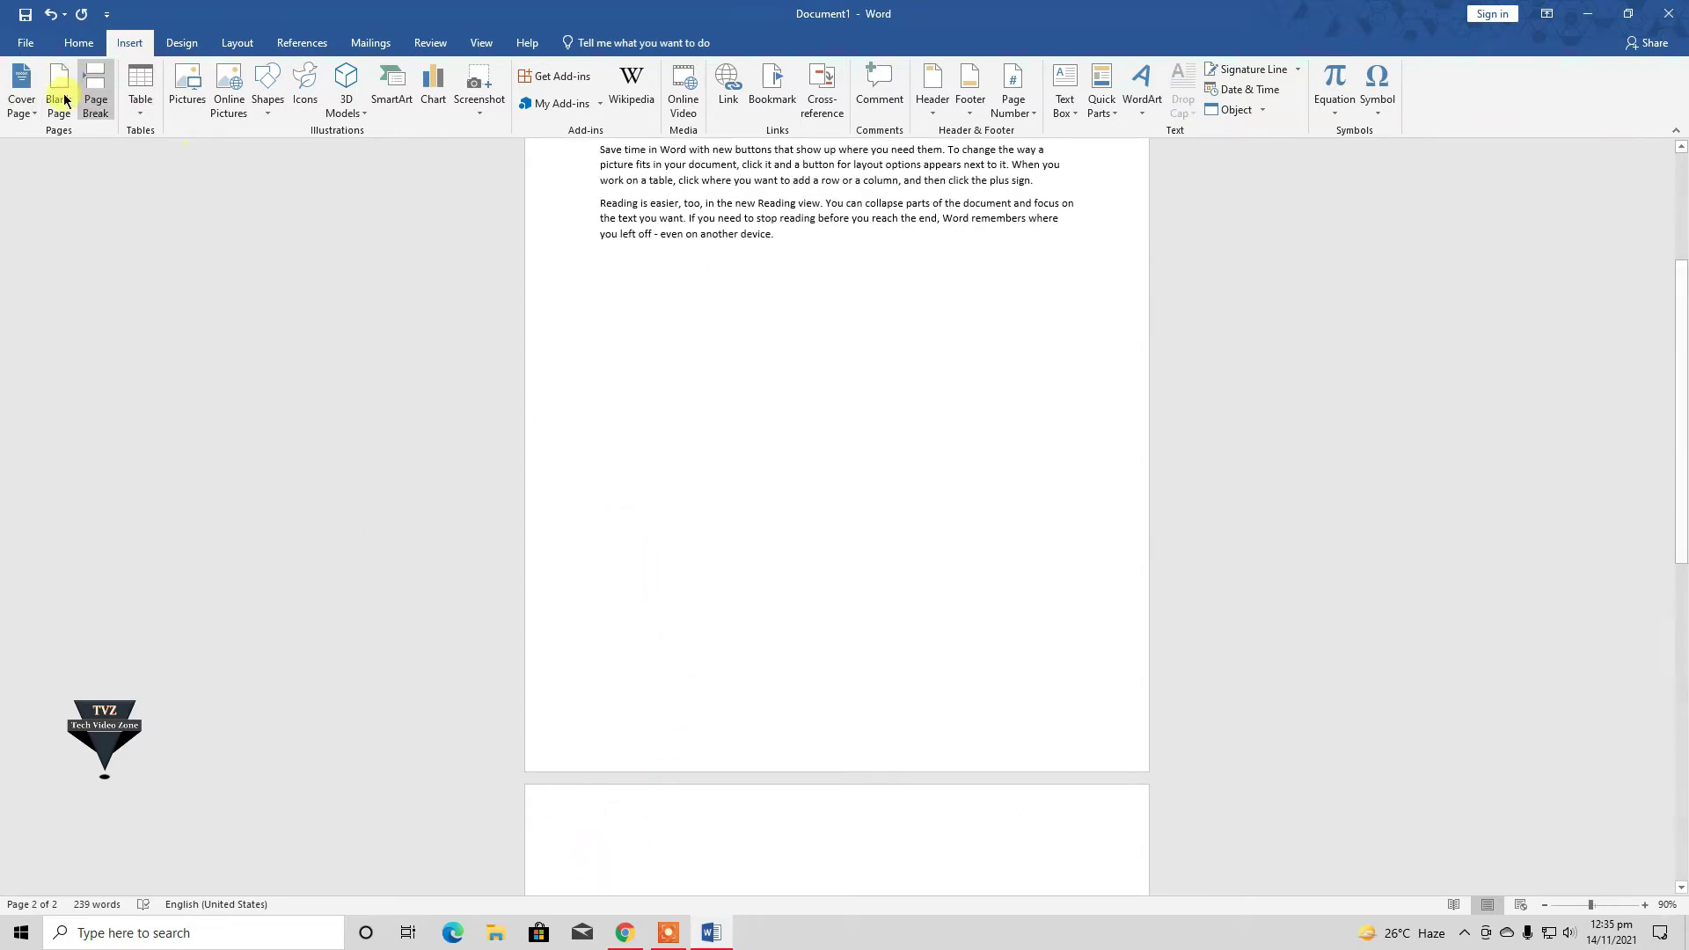
- Expand =rand() into five more sample paragraphs on page 2, then add a third page
scroll(1309, 509, down, 2)
scroll(803, 519, down, 5)
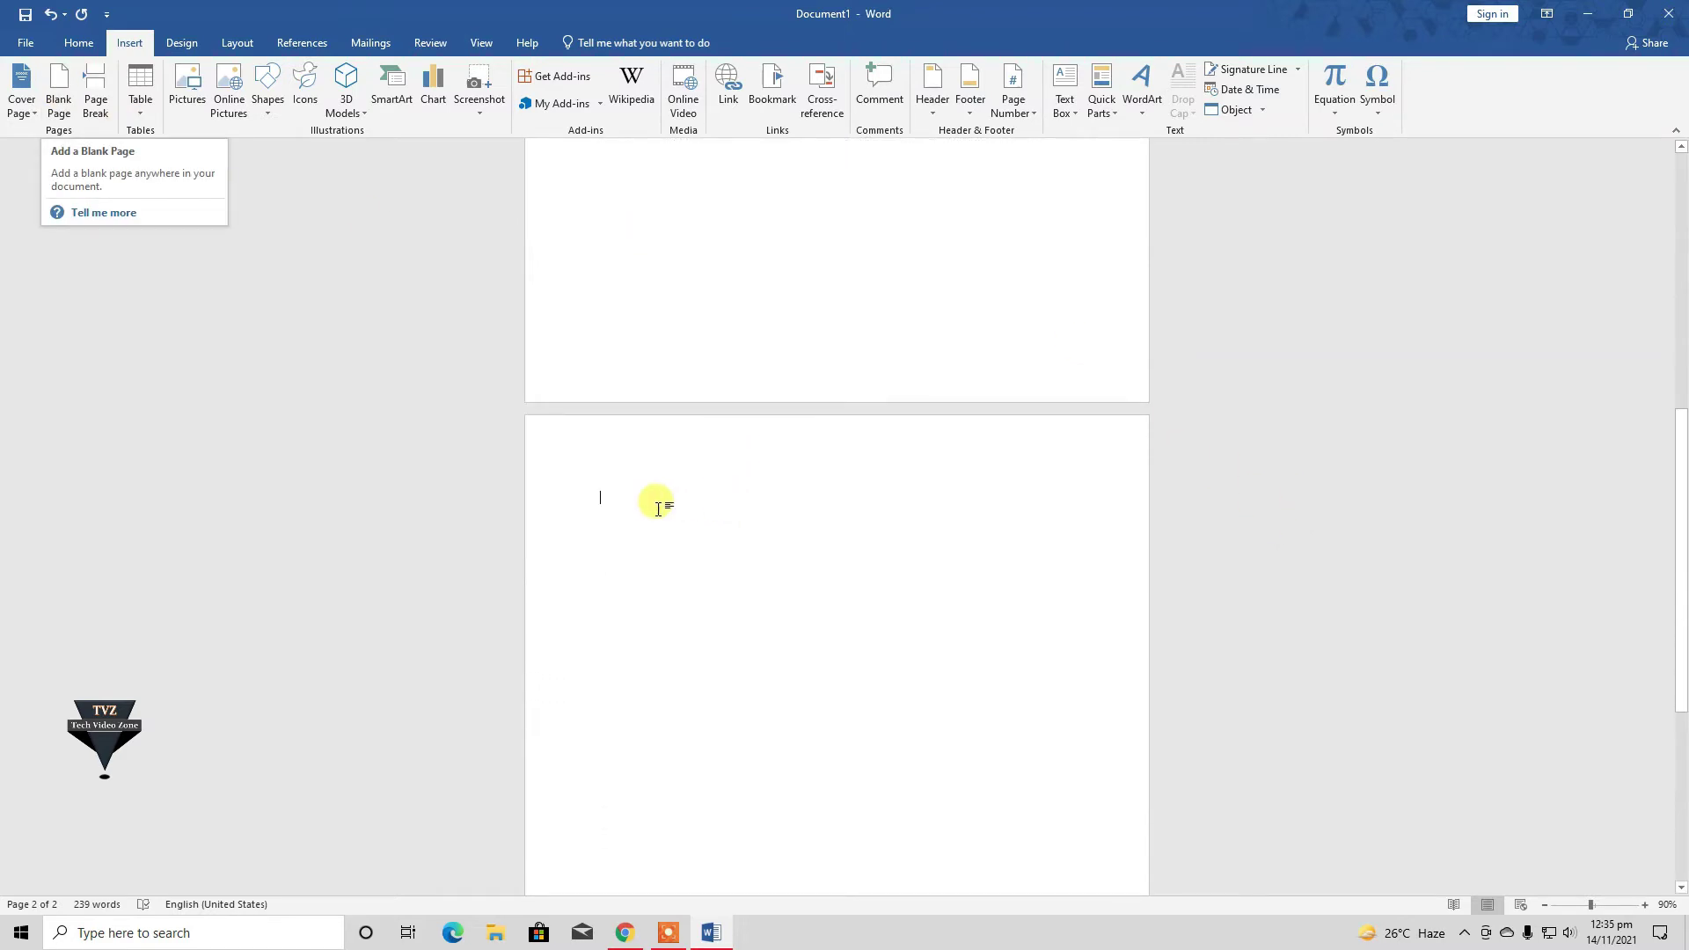
click(658, 507)
text(=rand())
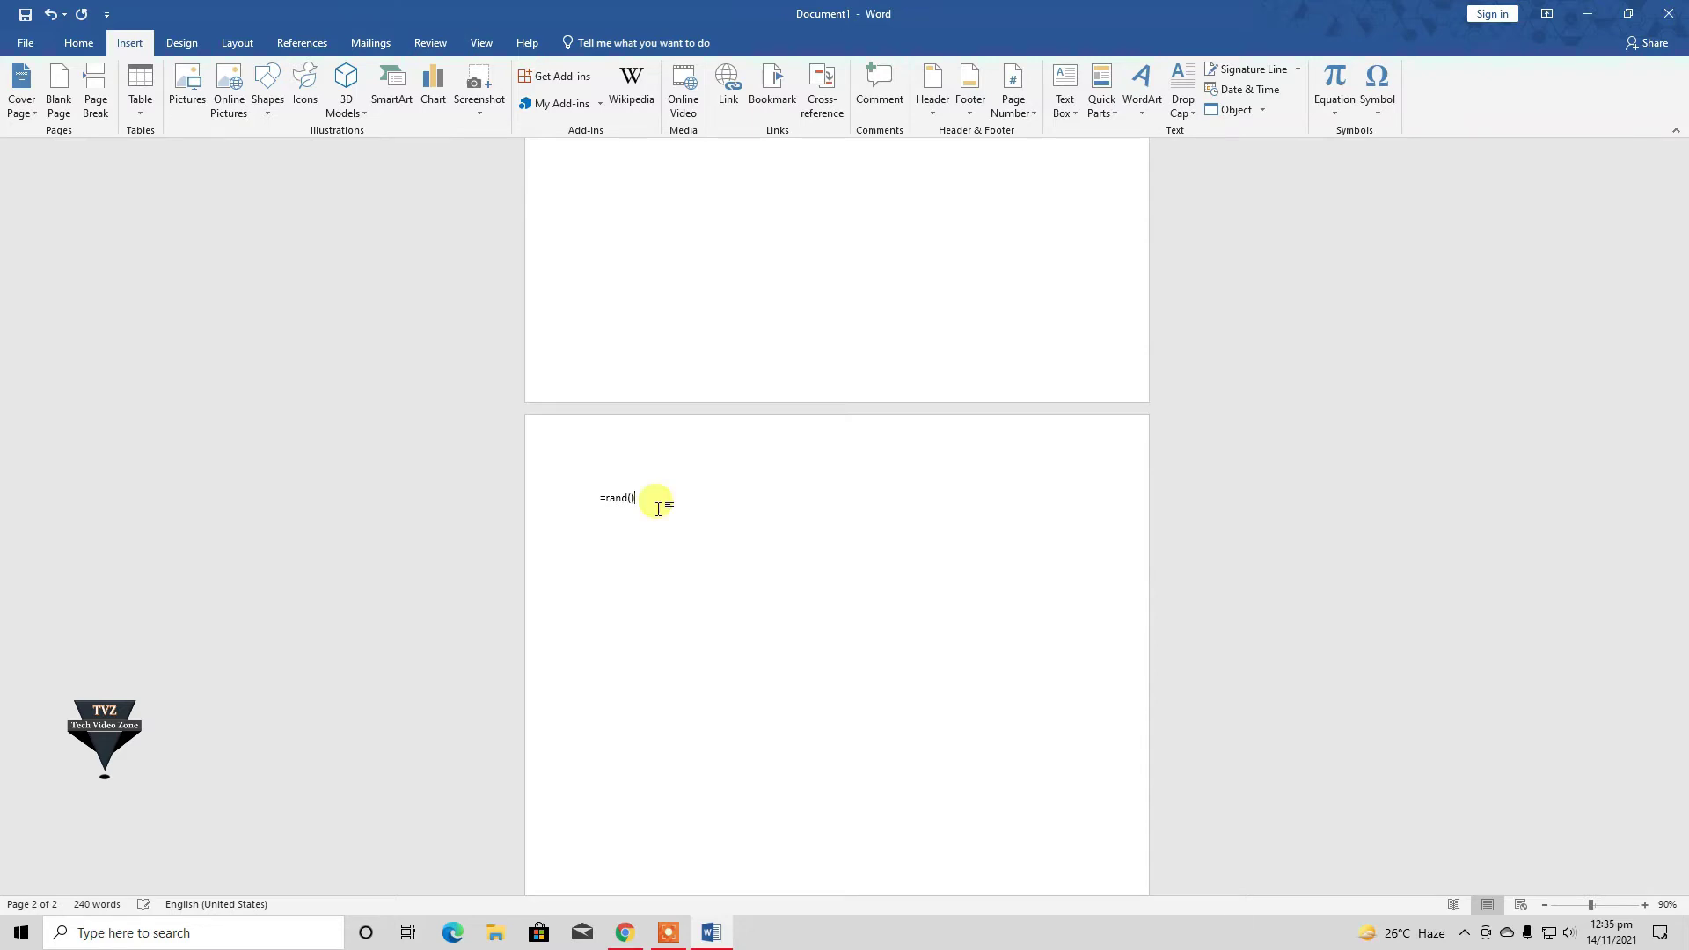
key(Return)
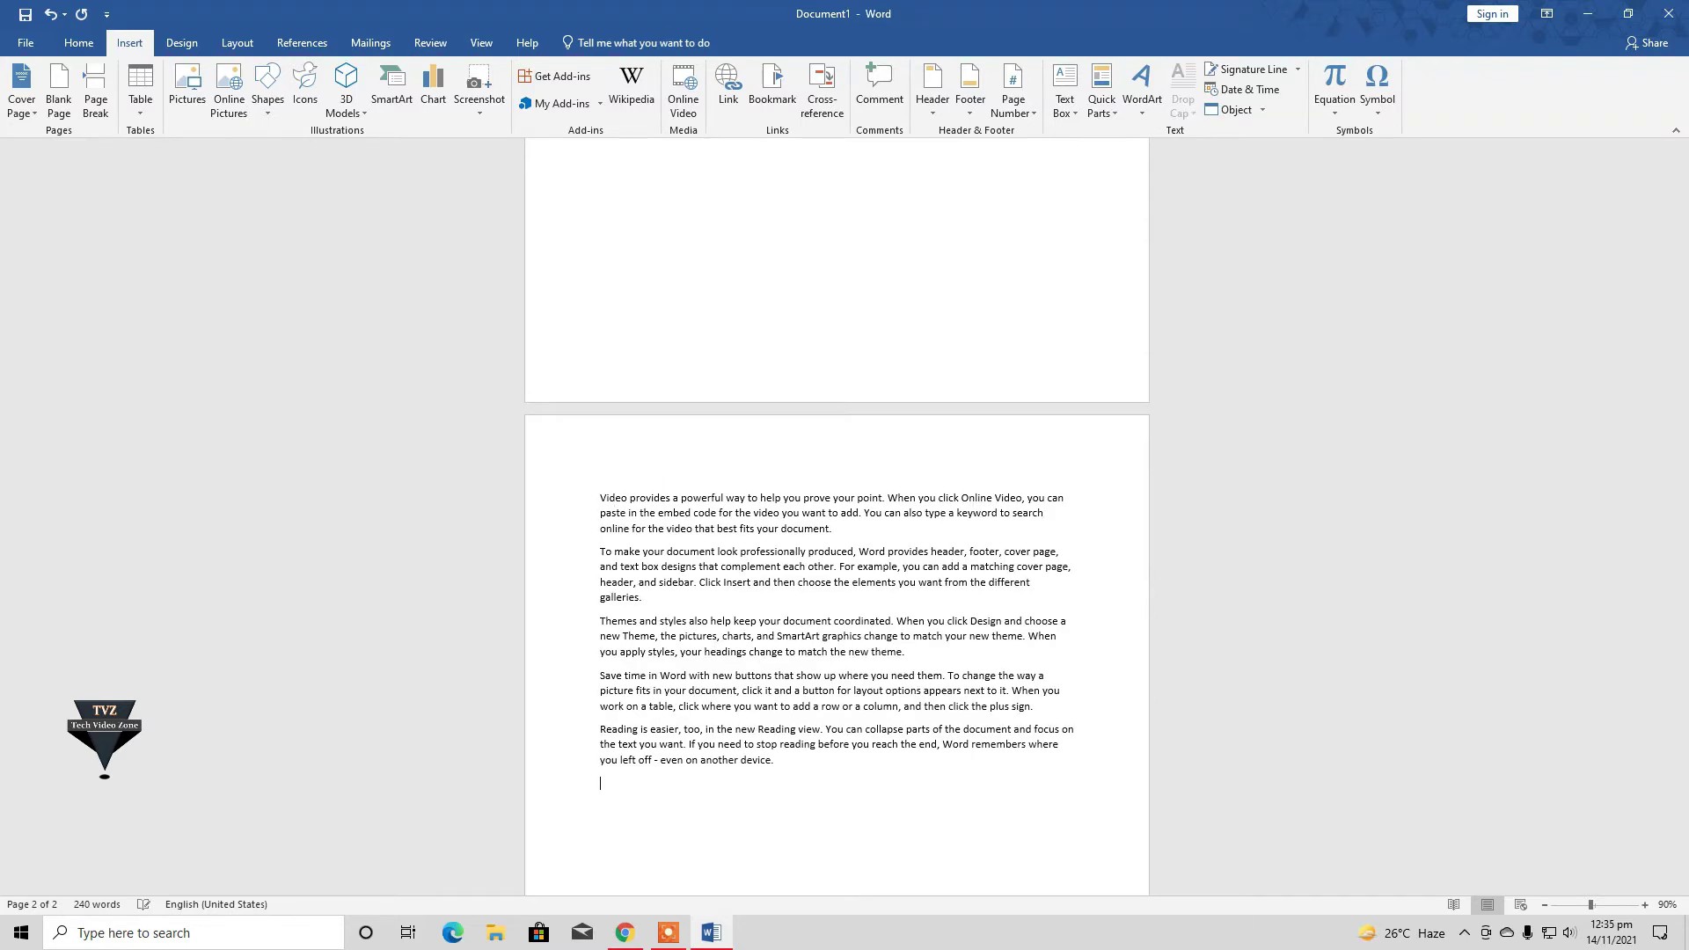
scroll(1680, 445, down, 2)
drag(1683, 519, 1683, 566)
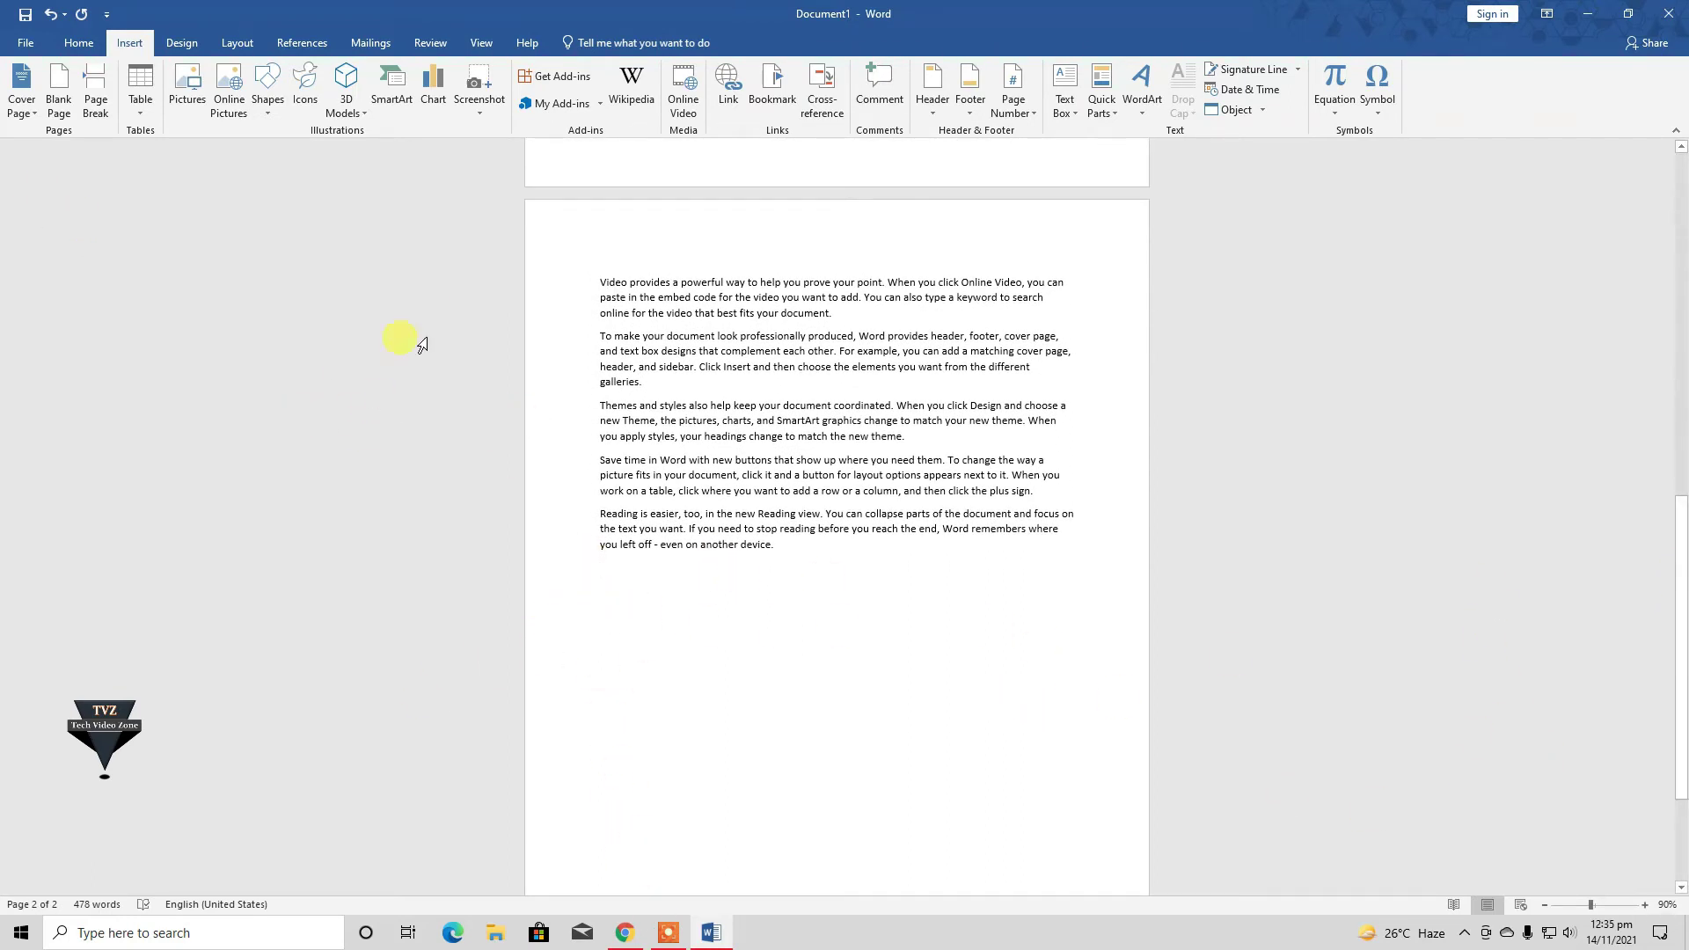
click(58, 88)
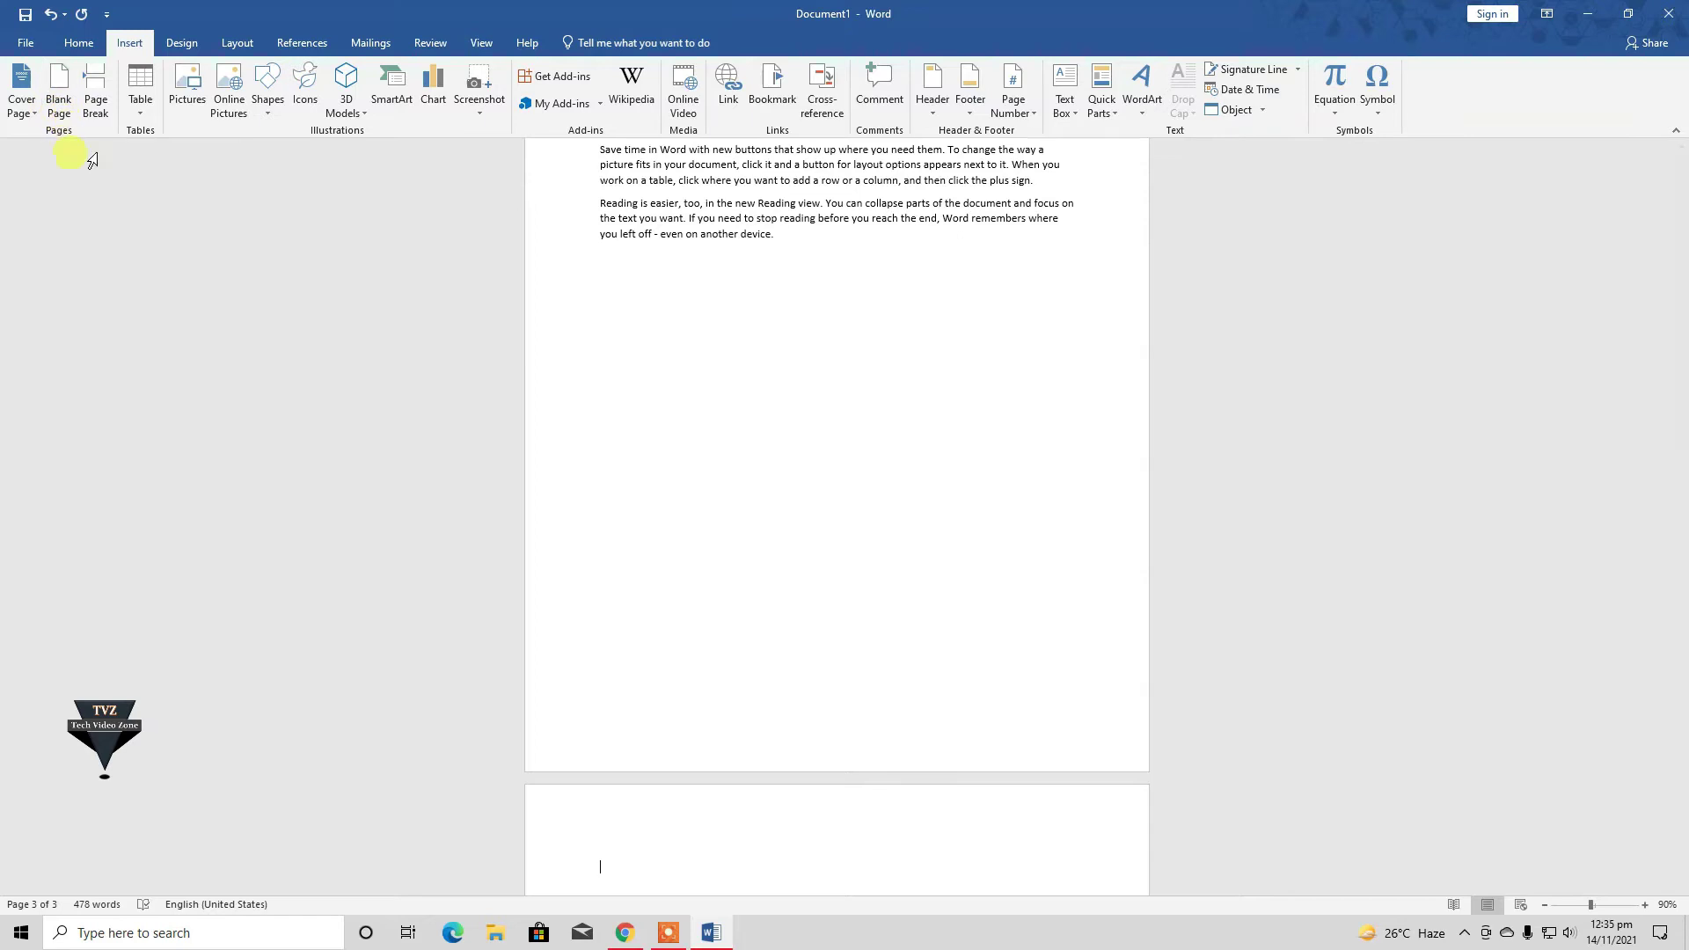
- Delete the duplicated sample paragraphs on page 2
scroll(305, 343, down, 1)
scroll(294, 339, up, 3)
scroll(564, 402, up, 2)
scroll(632, 433, down, 1)
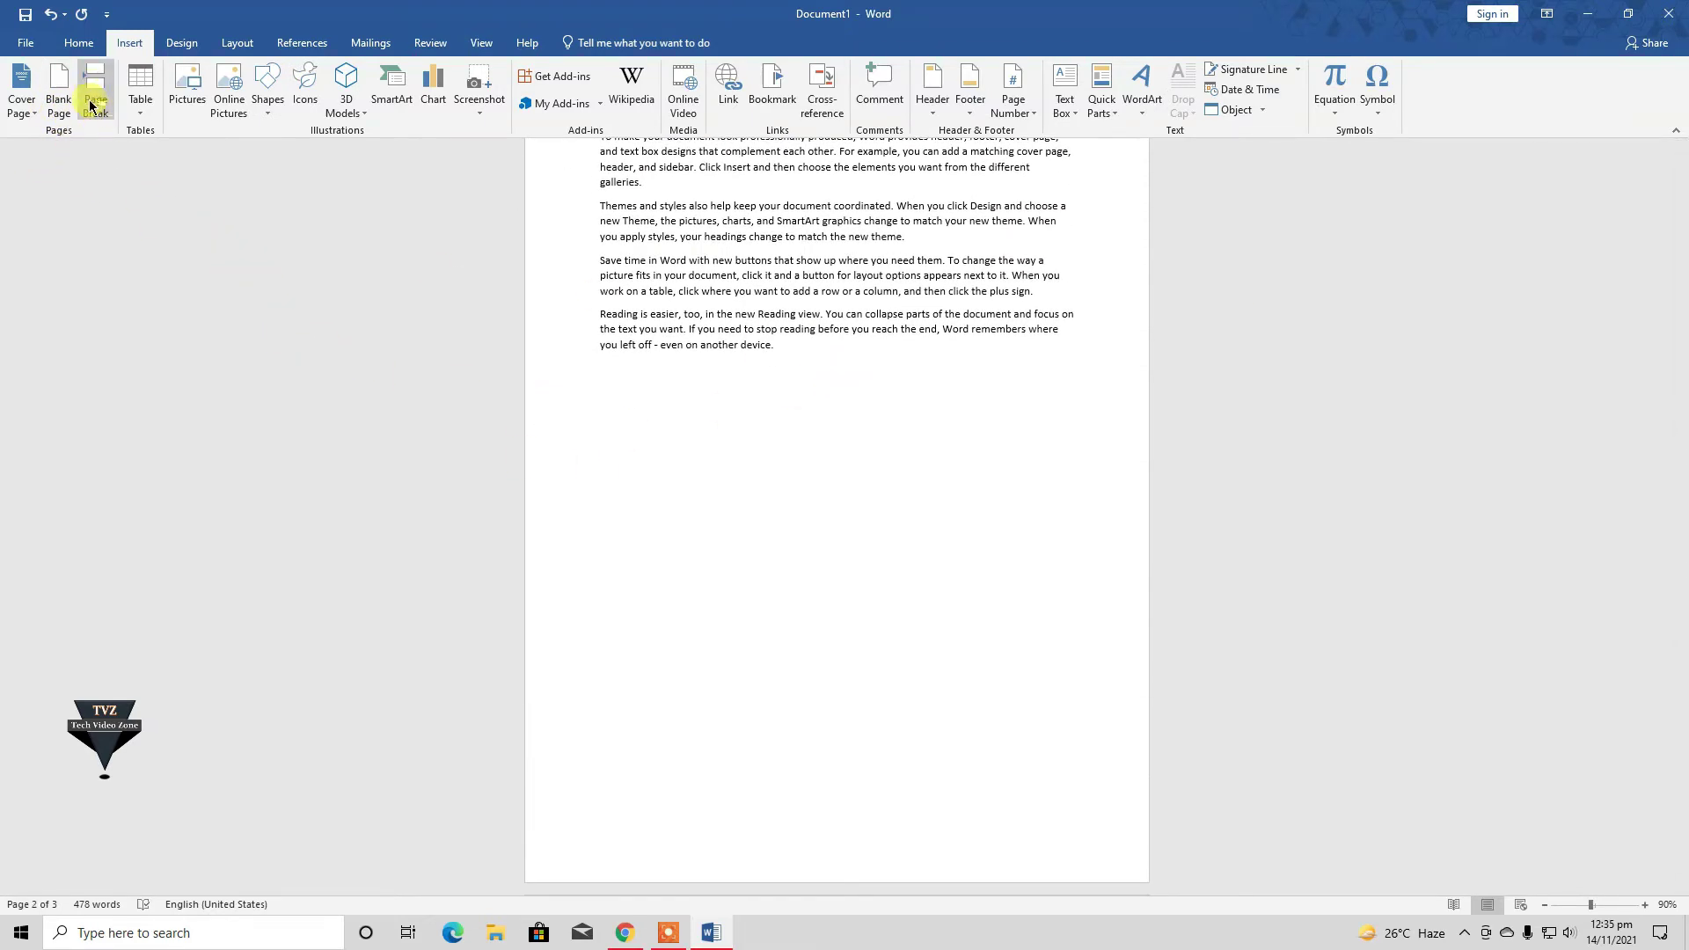
scroll(490, 282, up, 1)
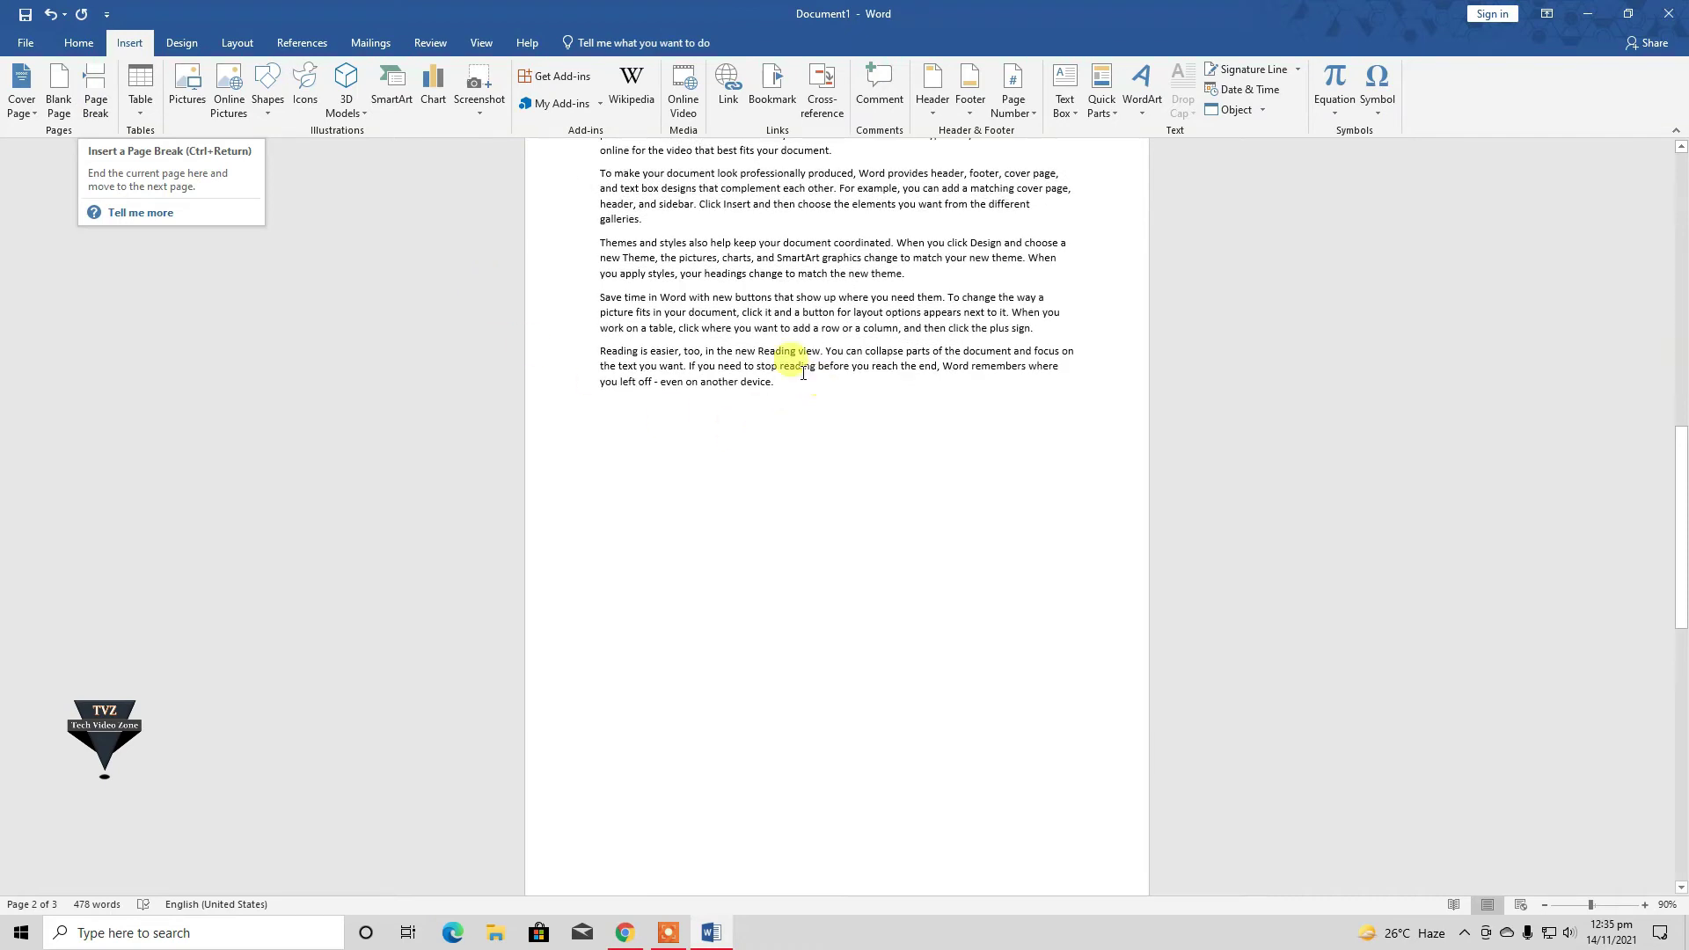
scroll(1328, 502, up, 5)
scroll(622, 698, up, 2)
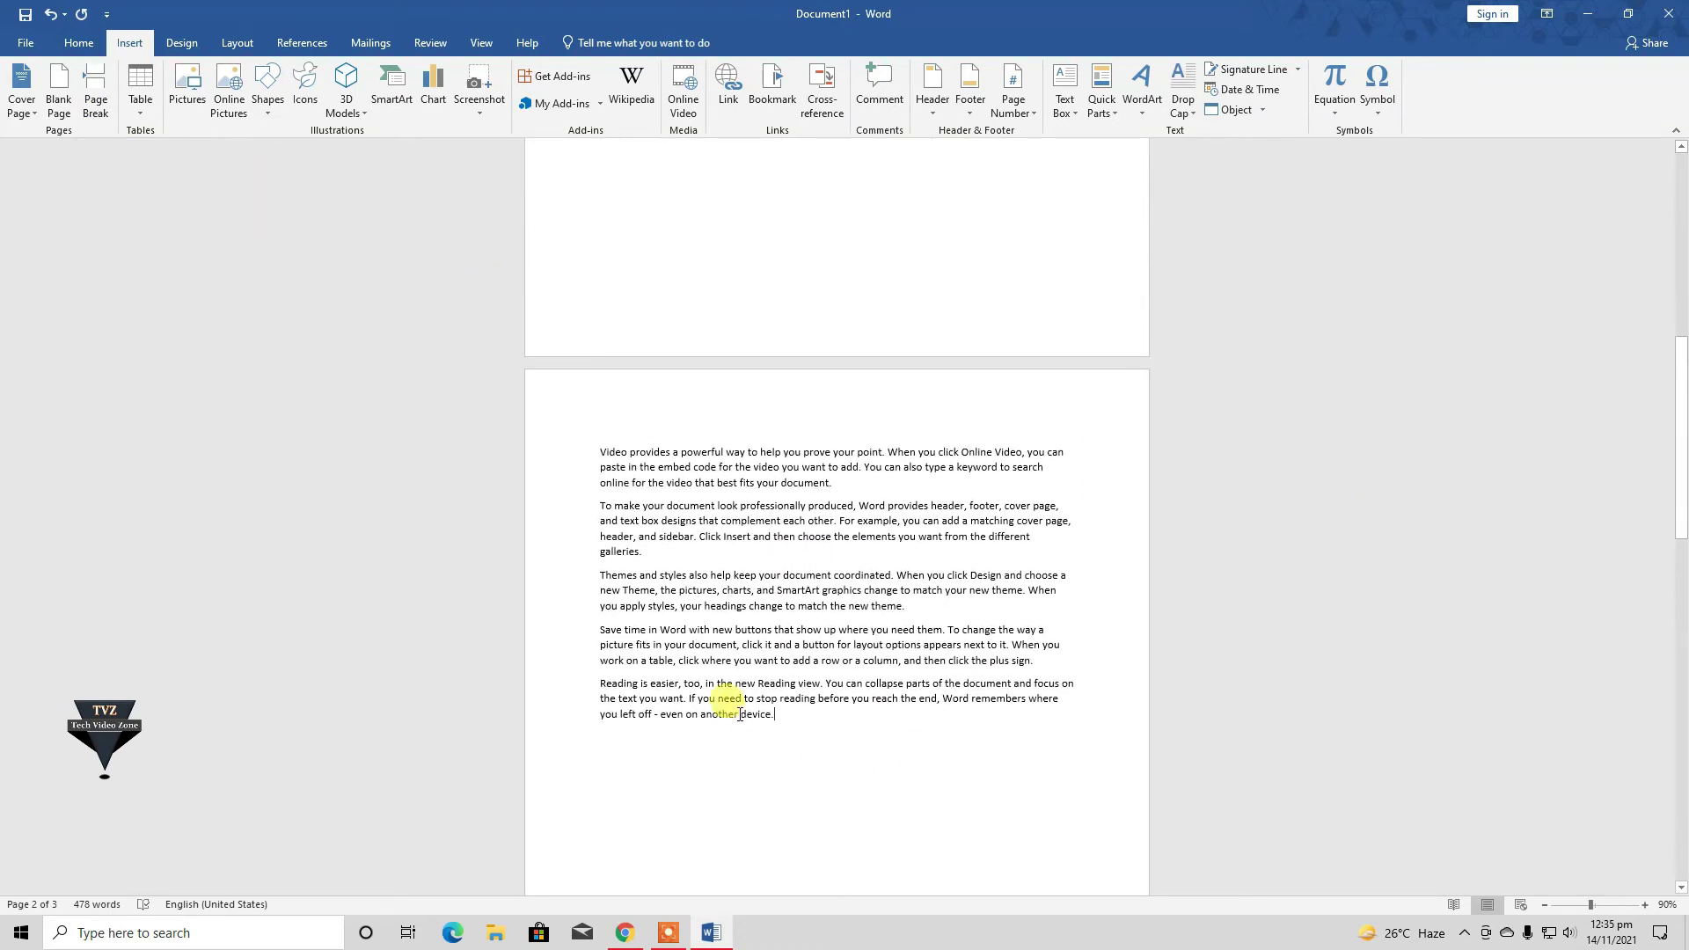
drag(779, 713, 600, 467)
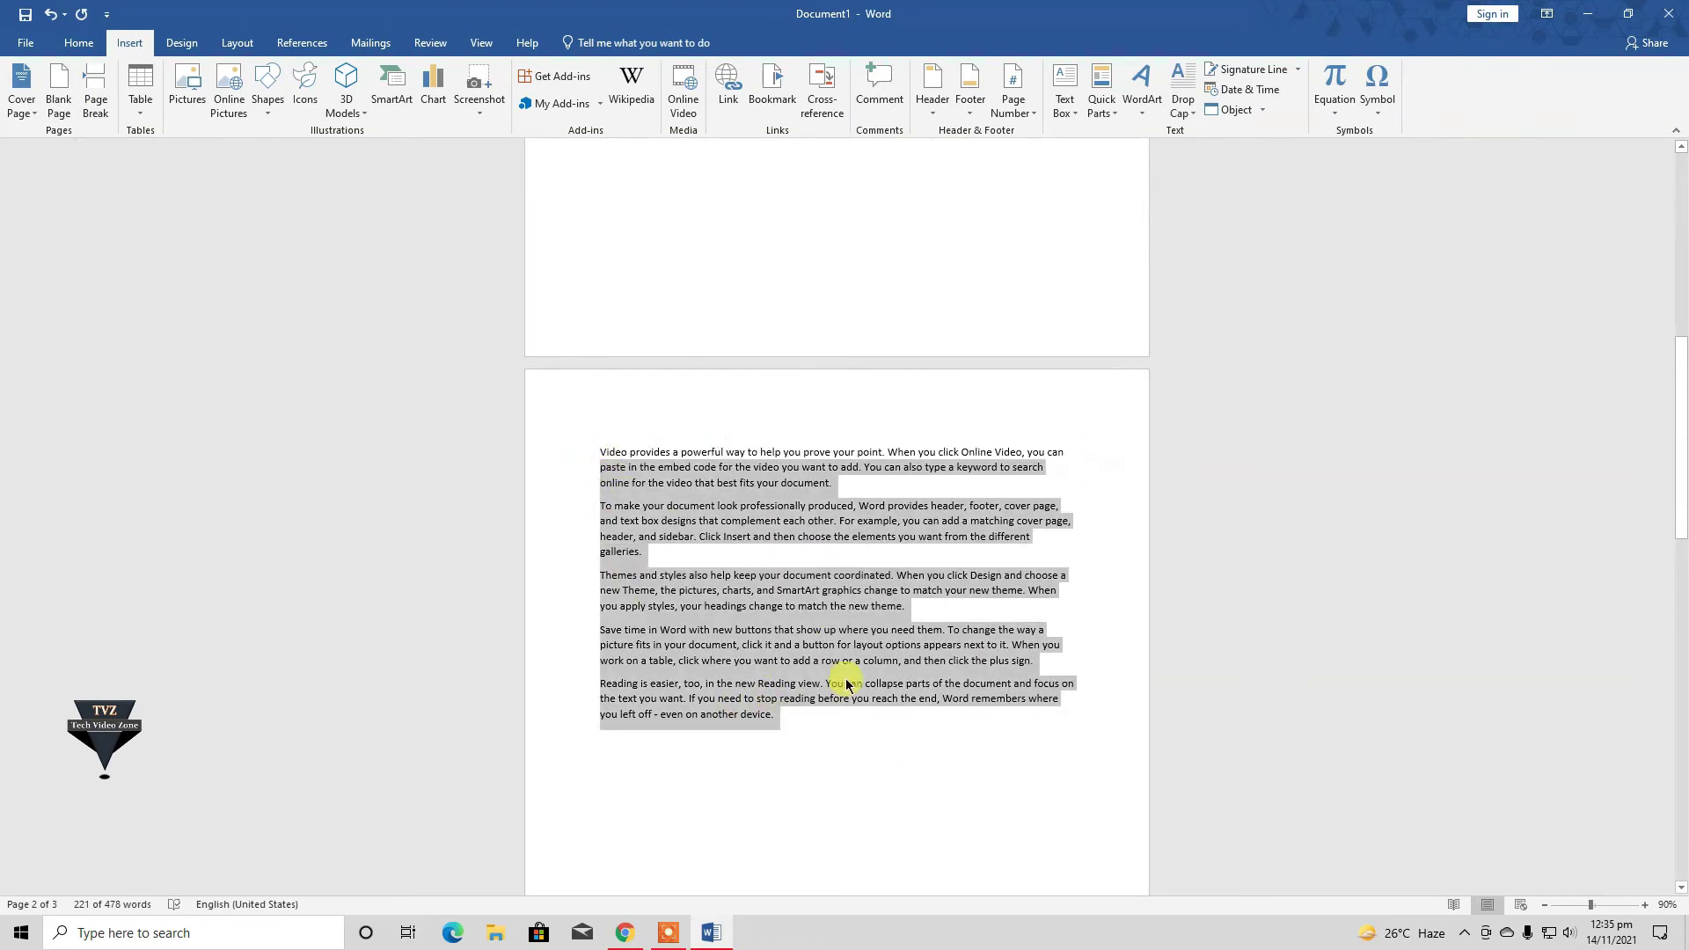
key(BackSpace)
key(BackSpace)
key(BackSpace)
key(BackSpace)
key(BackSpace)
key(BackSpace)
key(BackSpace)
key(BackSpace)
key(BackSpace)
key(BackSpace)
mouse_move(676, 452)
mouse_down()
mouse_move(770, 455)
mouse_move(600, 452)
mouse_up()
key(BackSpace)
key(BackSpace)
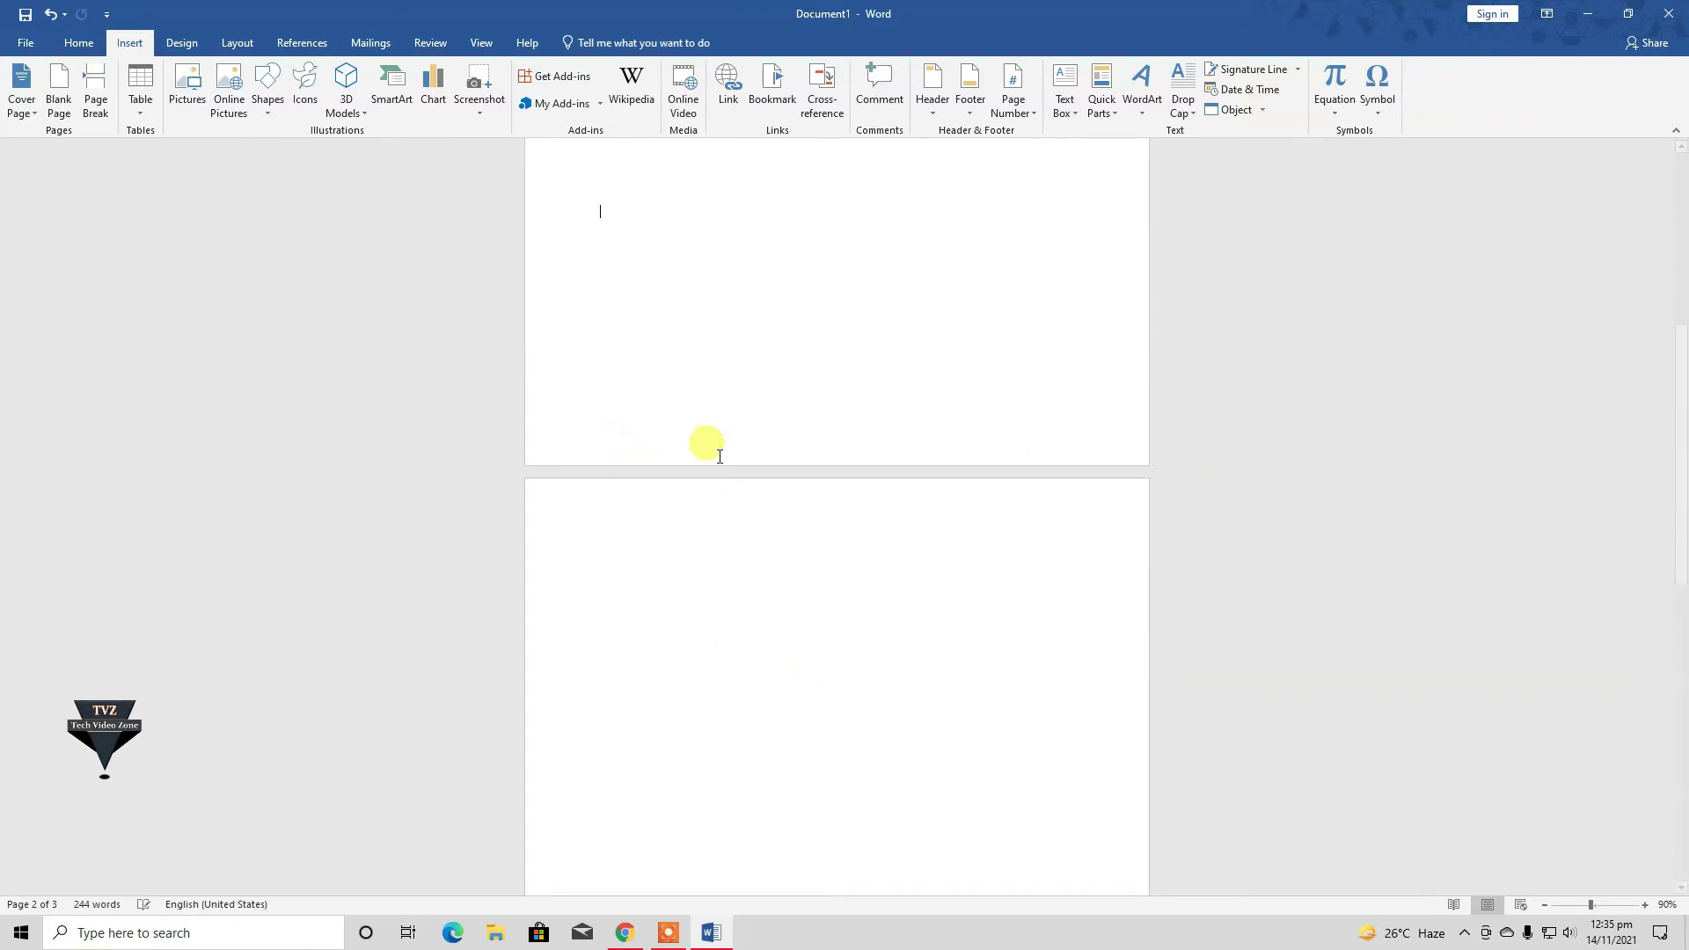
- Join the leftover text back onto page 1 and delete the empty page and stray W
scroll(731, 452, up, 3)
click(753, 165)
key(Delete)
scroll(916, 452, up, 3)
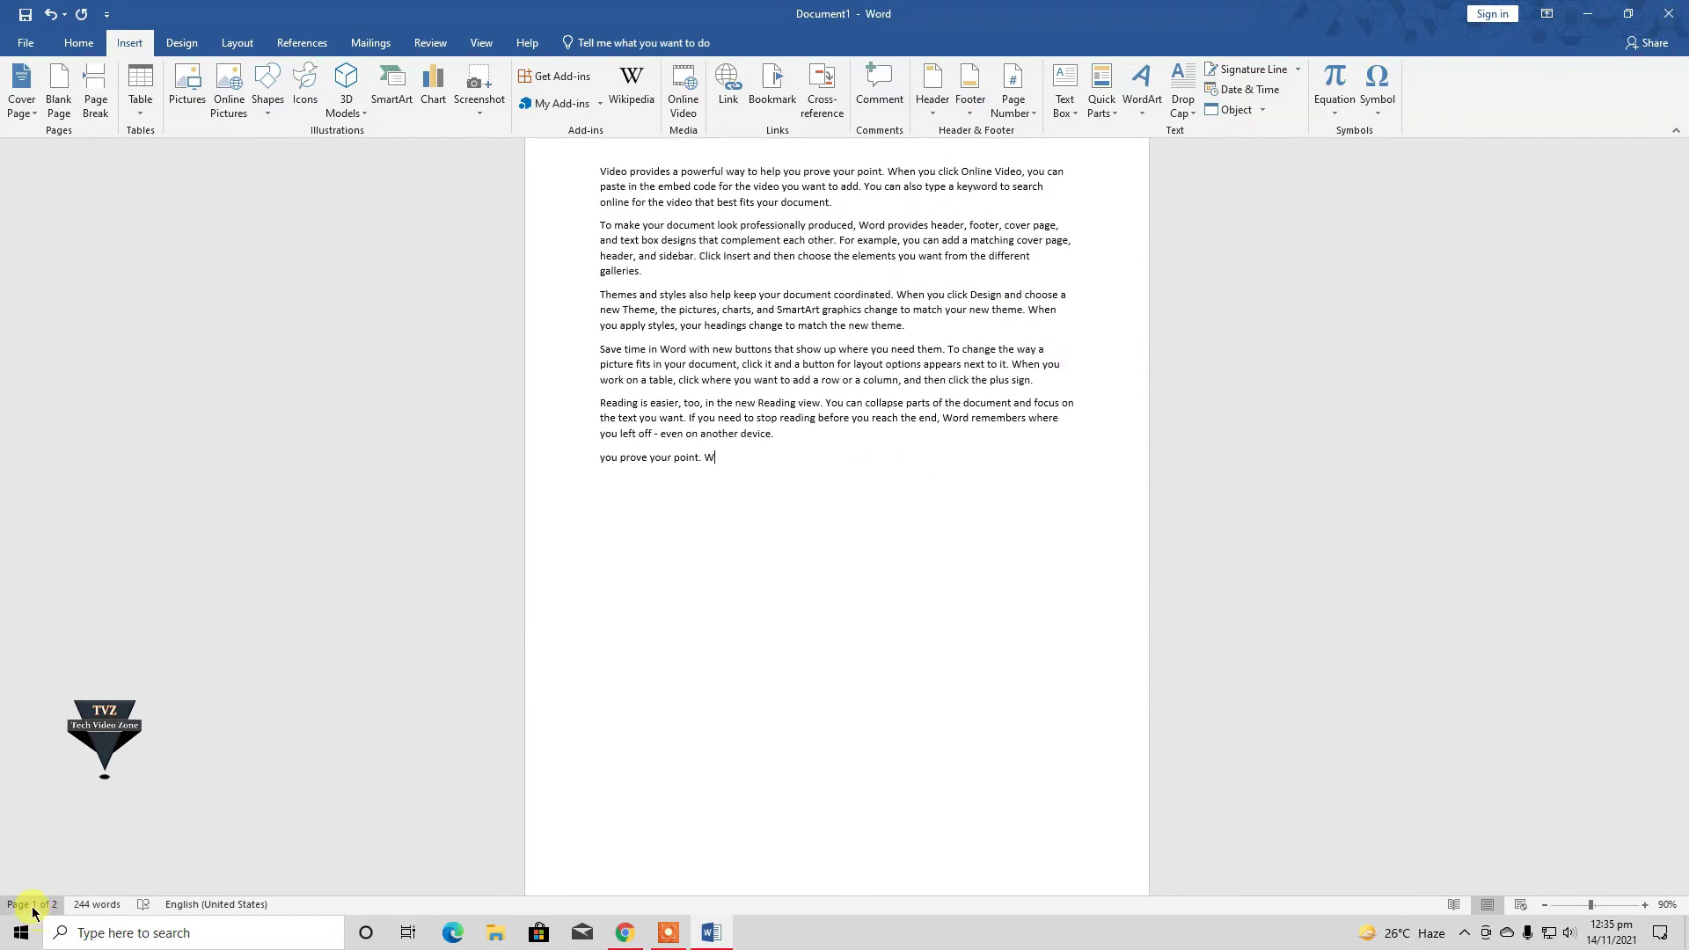
scroll(1319, 615, down, 5)
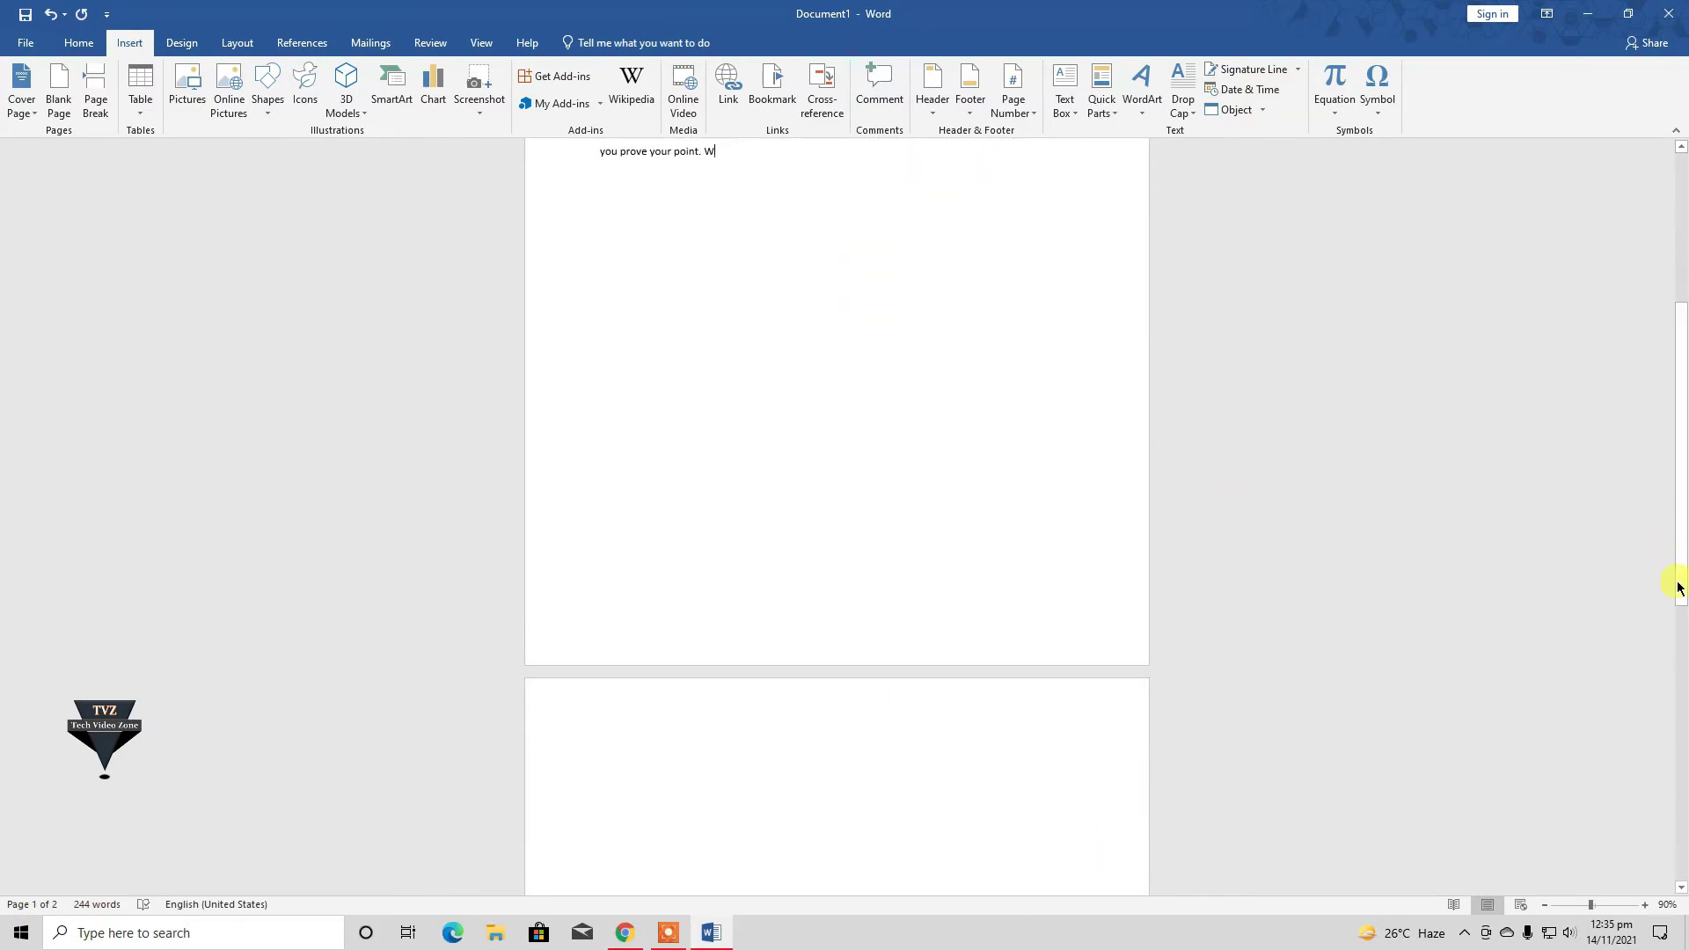
click(801, 850)
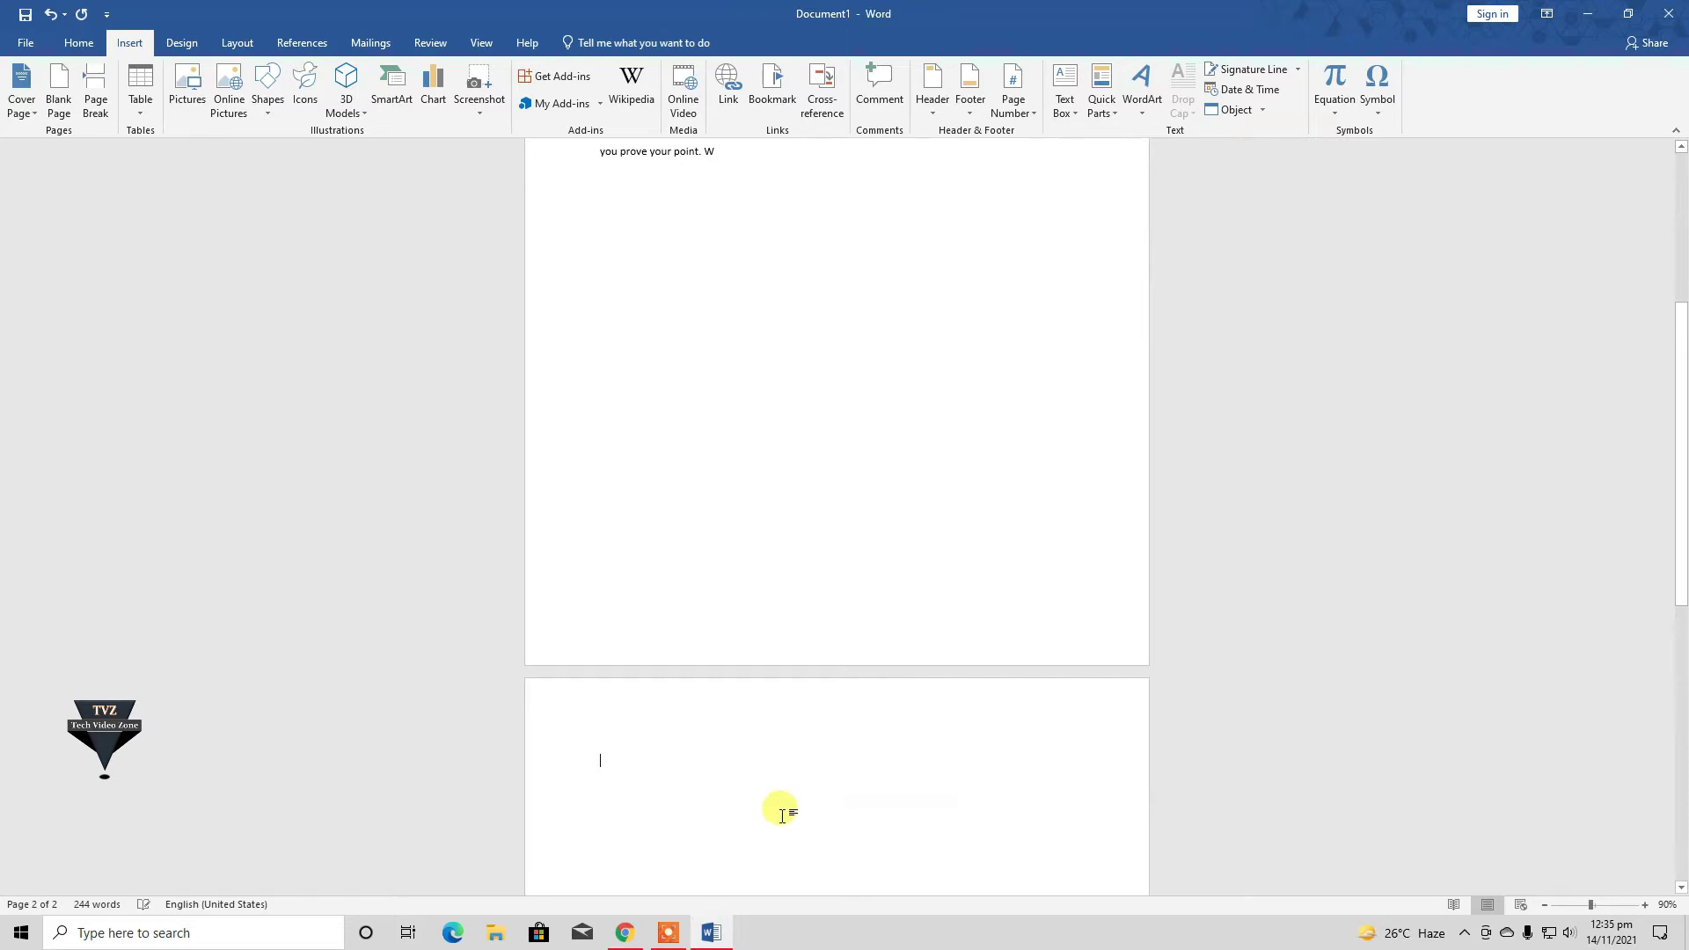
key(BackSpace)
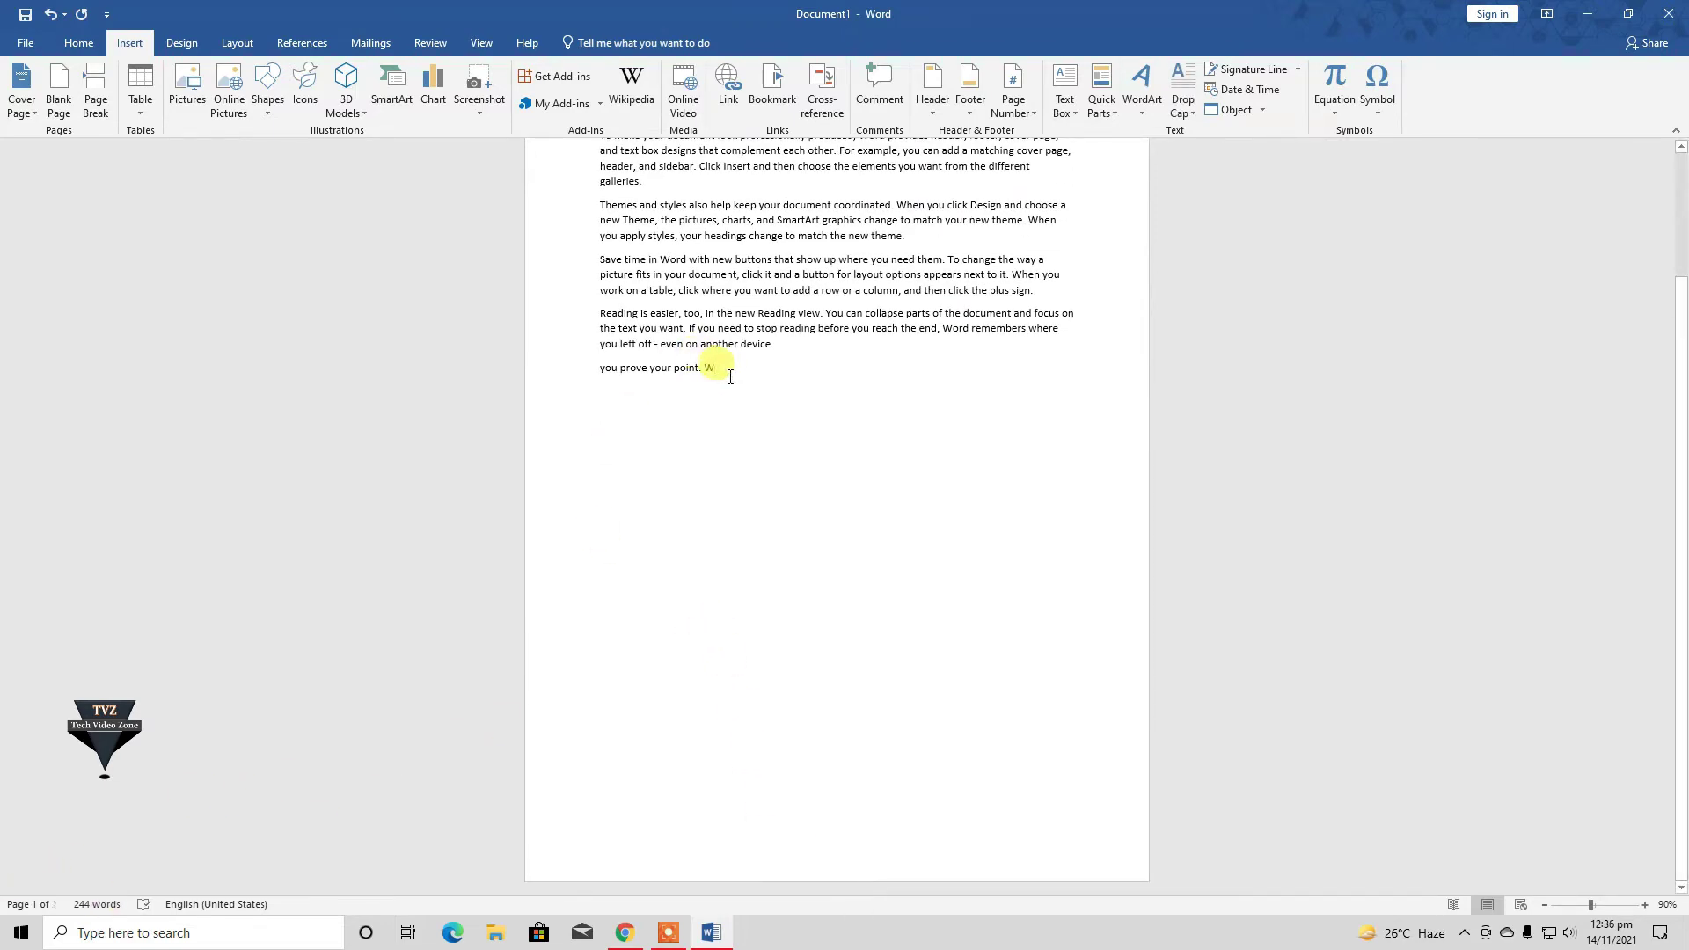
key(BackSpace)
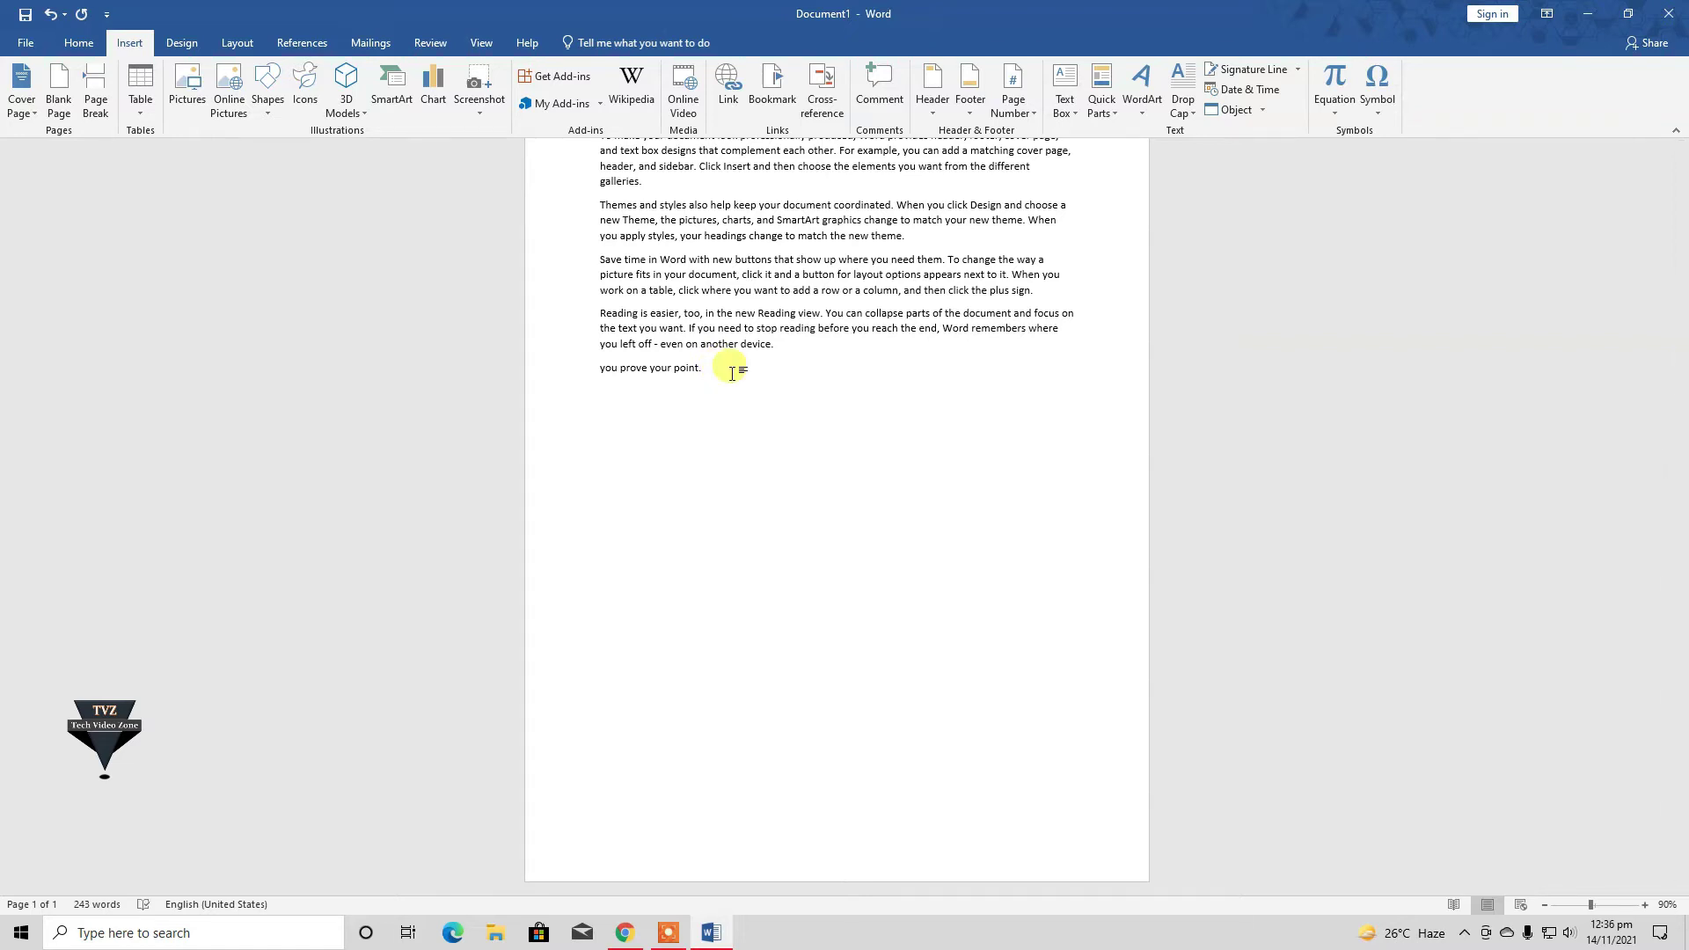
- Add empty lines after 'you prove your point.' and remove the extra page they create
scroll(716, 366, up, 4)
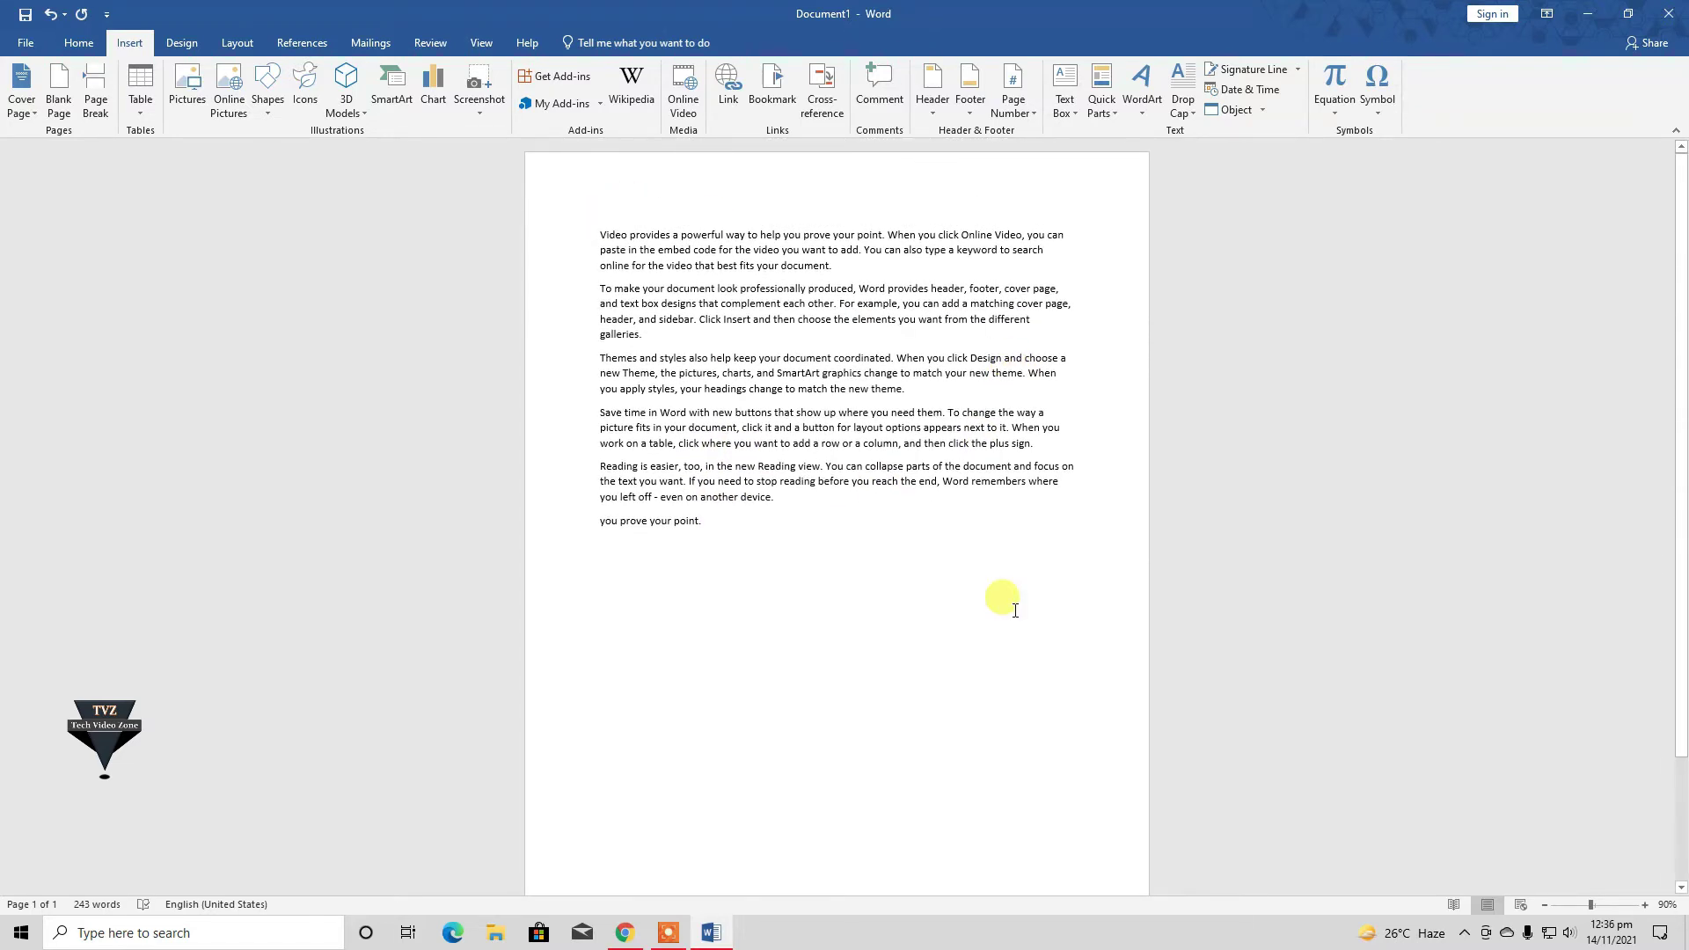
scroll(818, 550, down, 1)
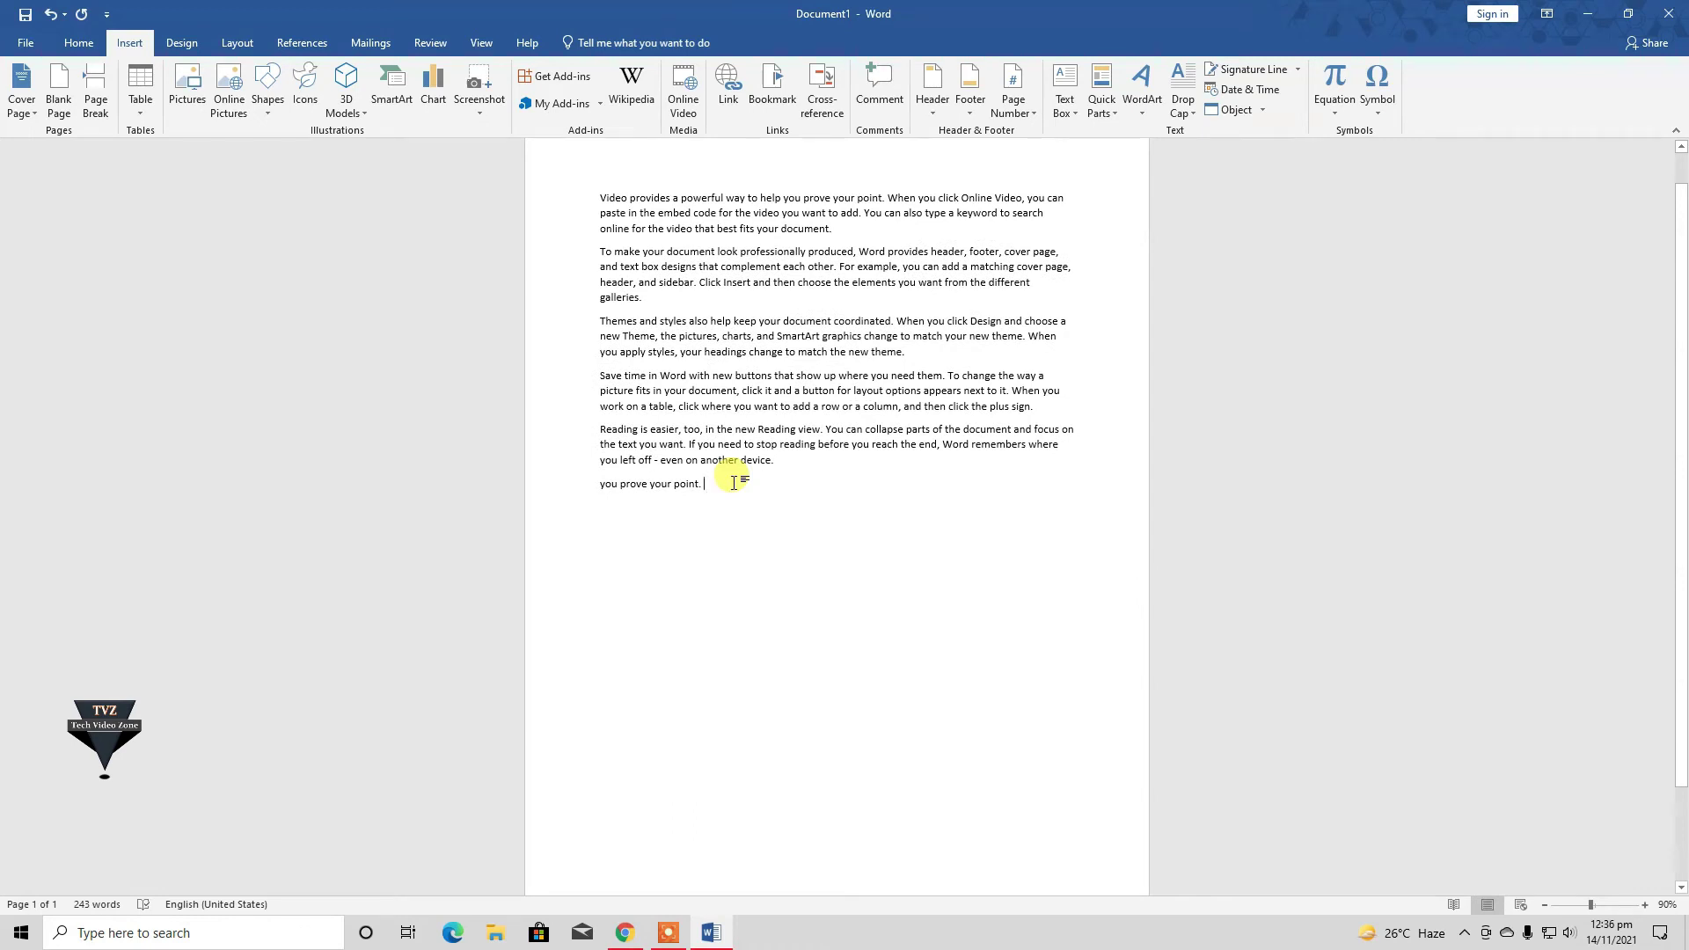
key(Return)
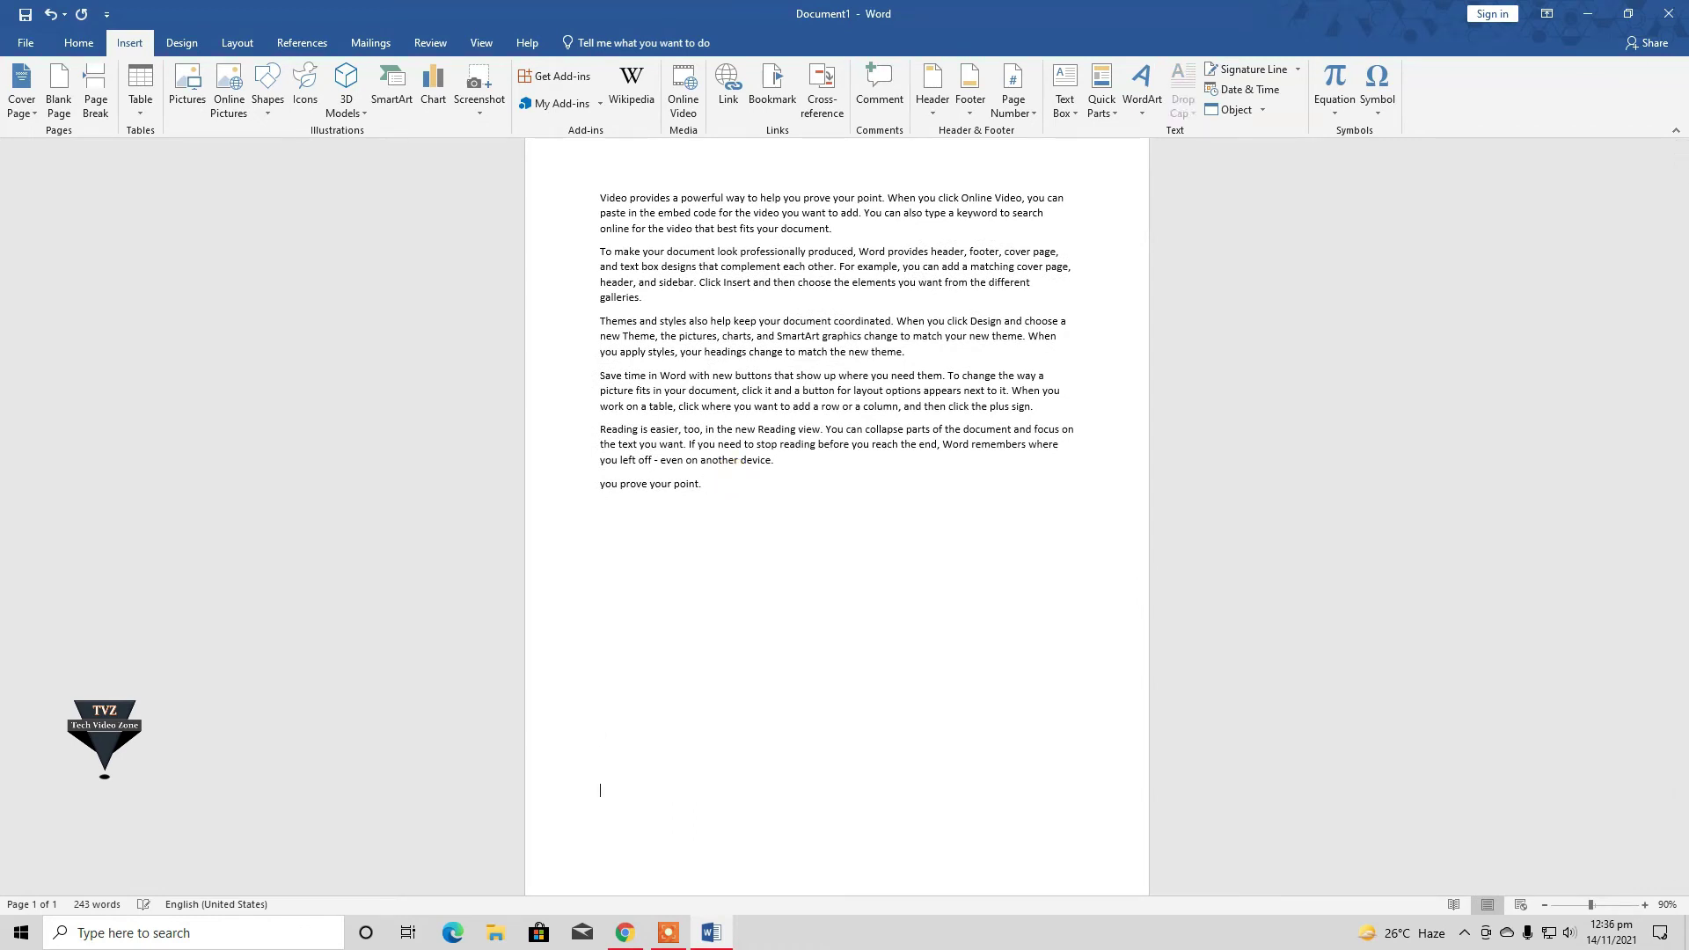
key(Return)
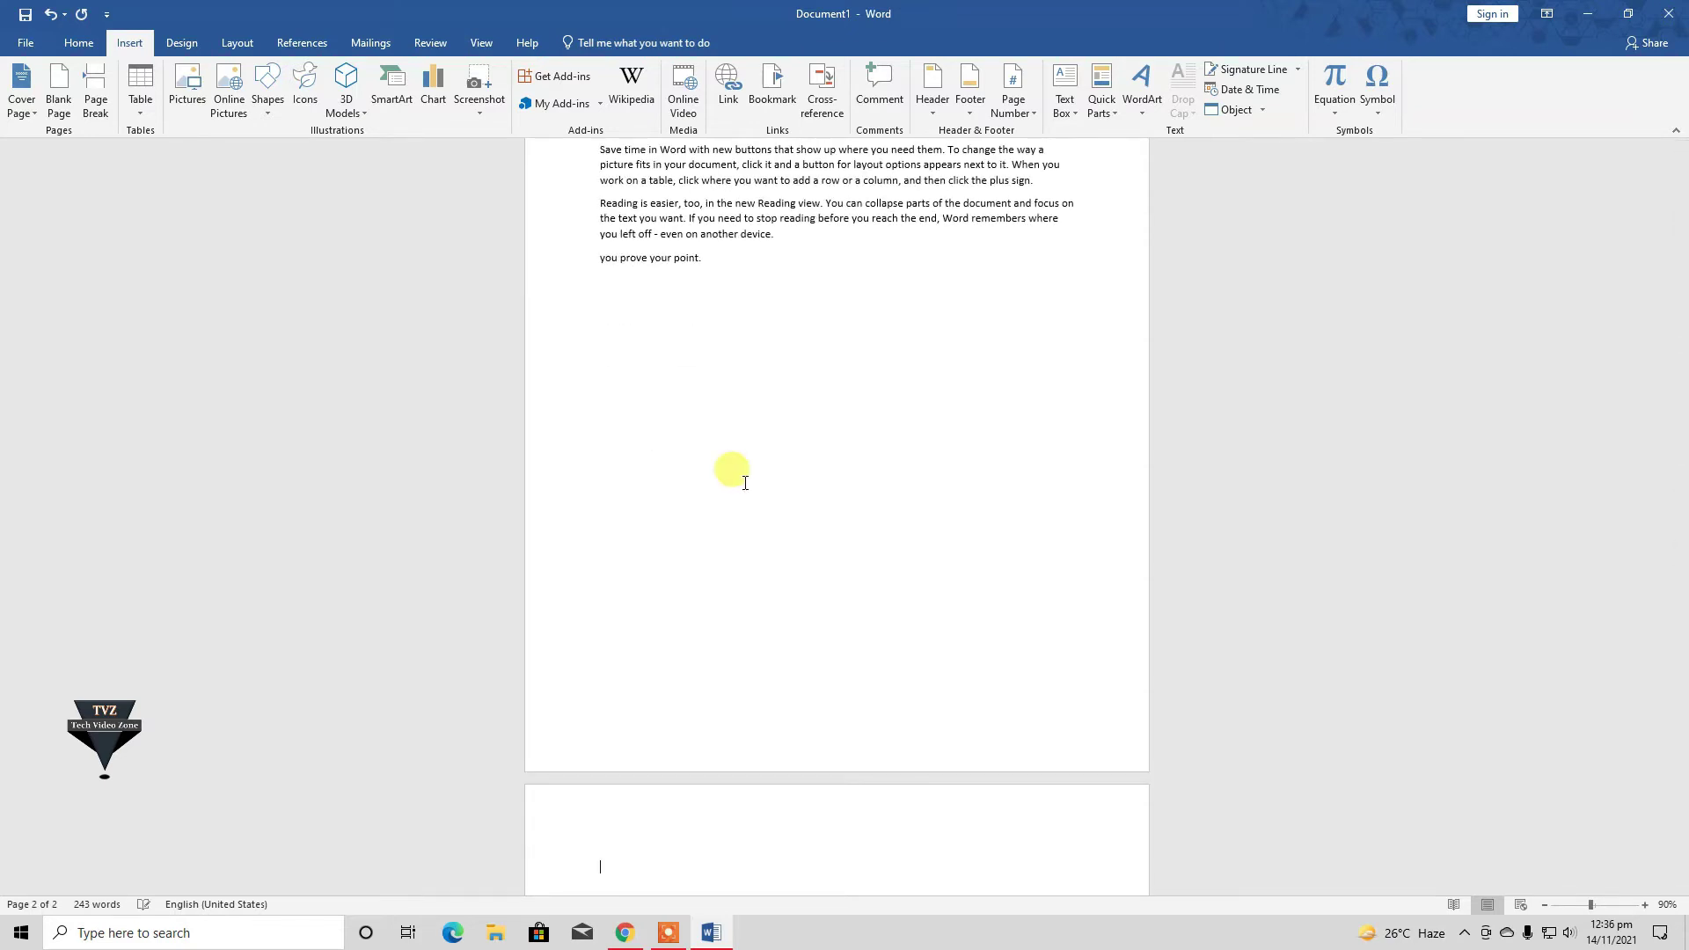
key(BackSpace)
key(BackSpace)
key(BackSpace)
key(BackSpace)
key(BackSpace)
key(BackSpace)
key(BackSpace)
key(BackSpace)
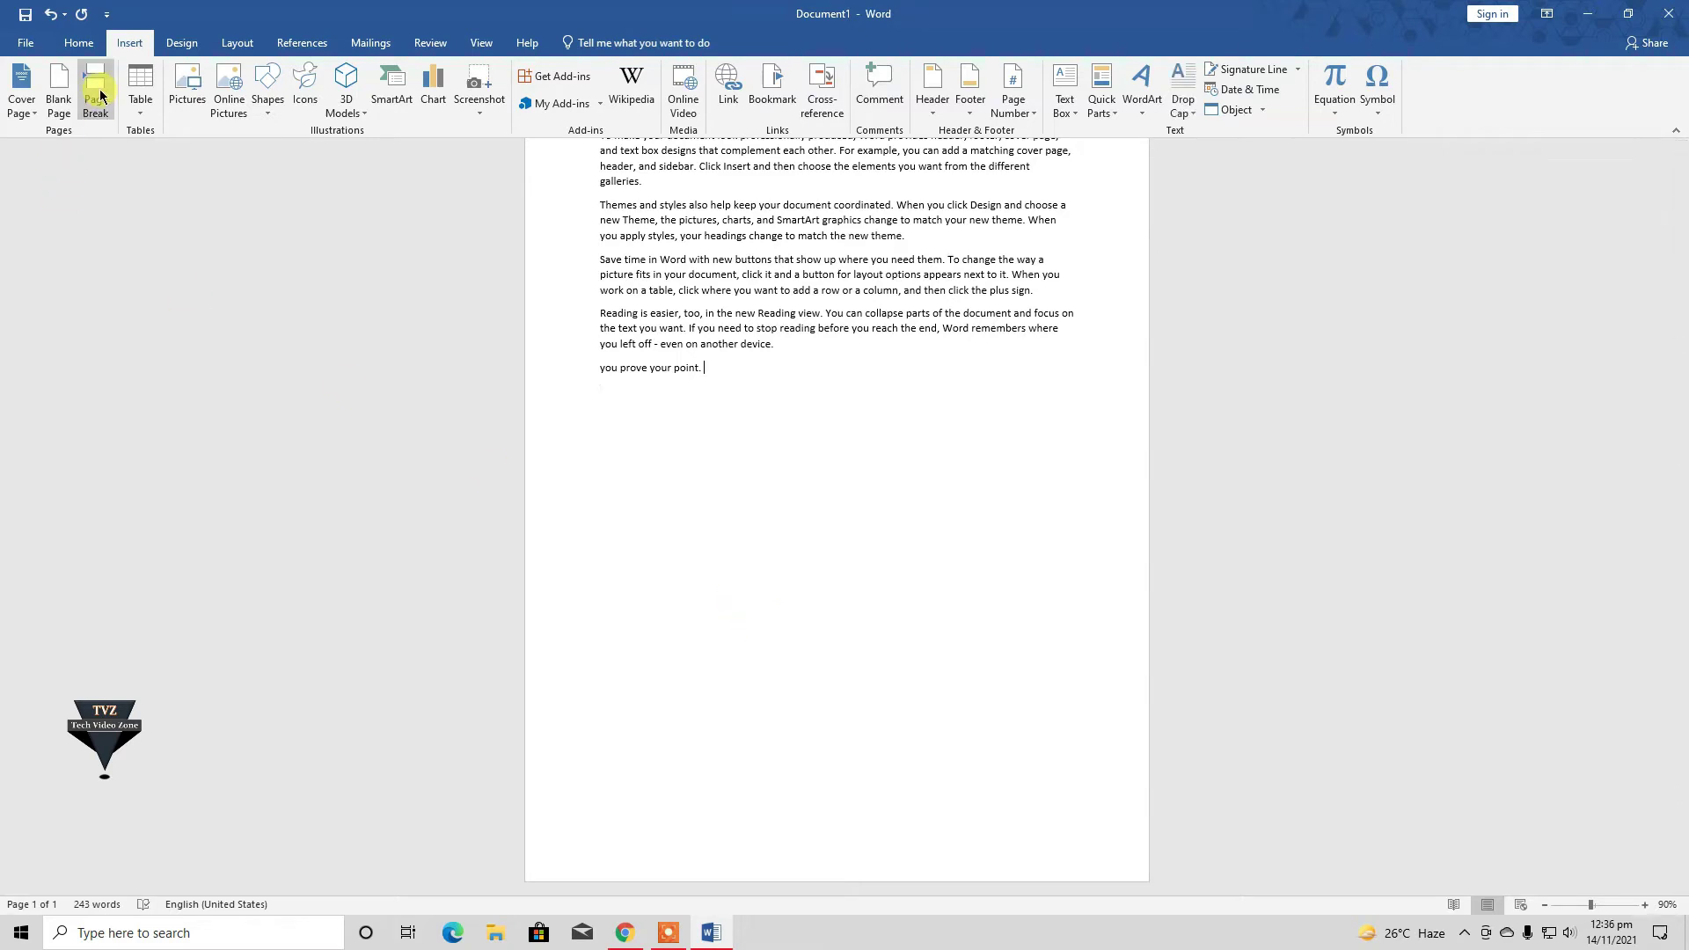
- Insert several page breaks after the text using Page Break and Ctrl+Enter
click(100, 94)
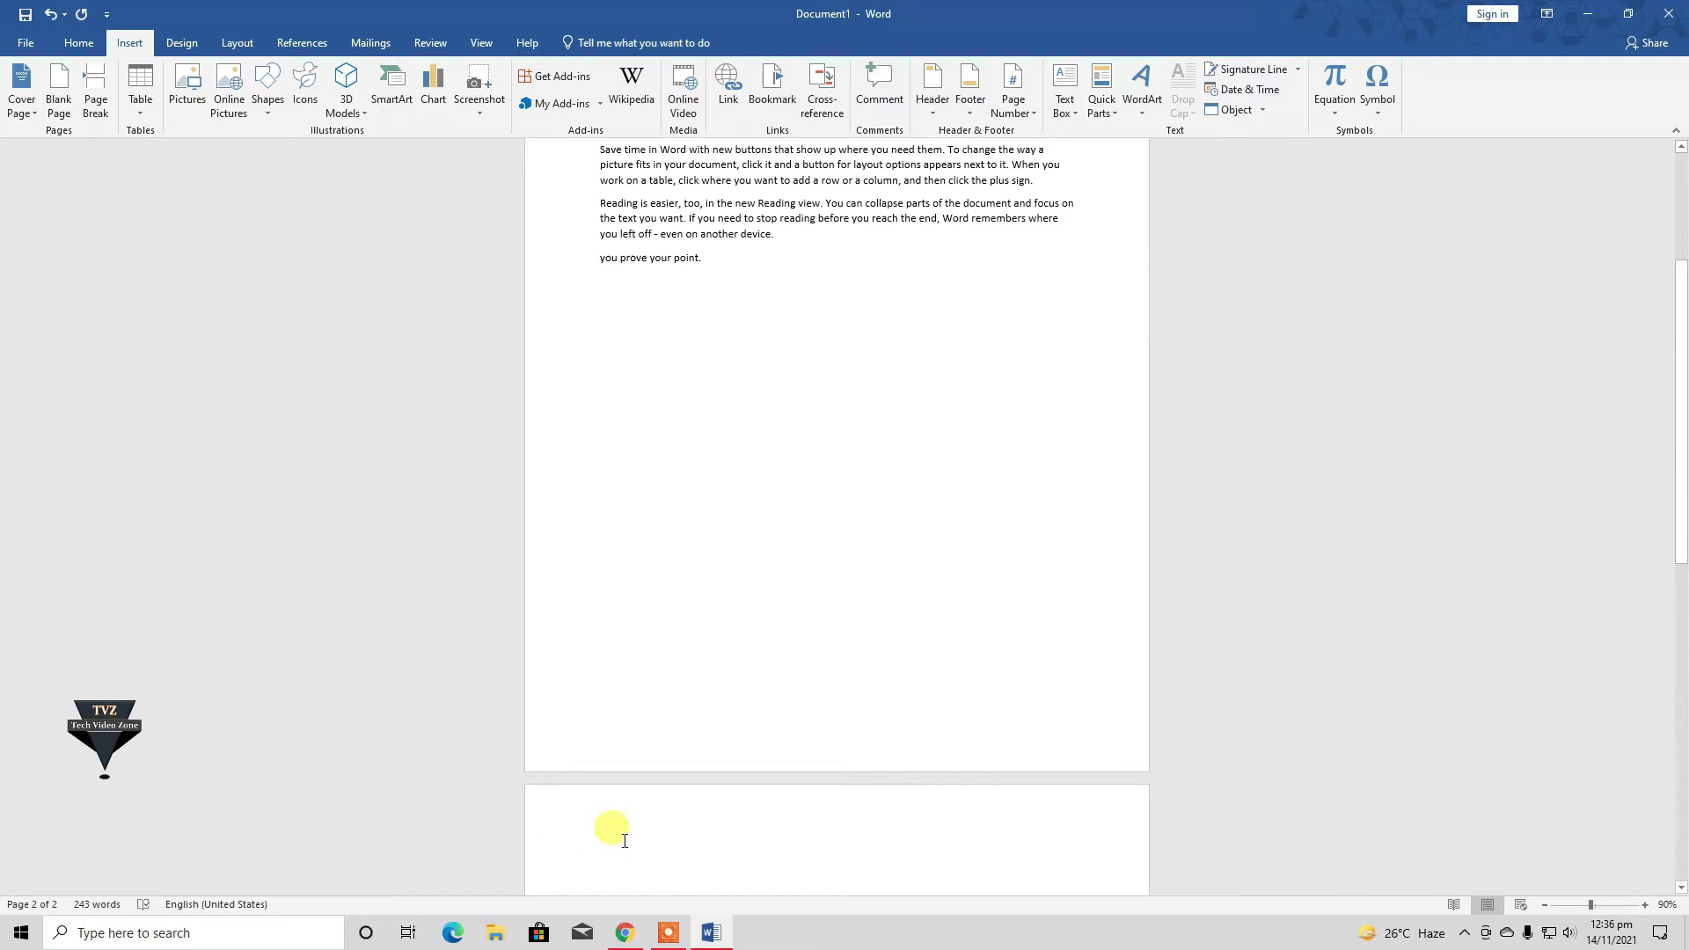
click(93, 101)
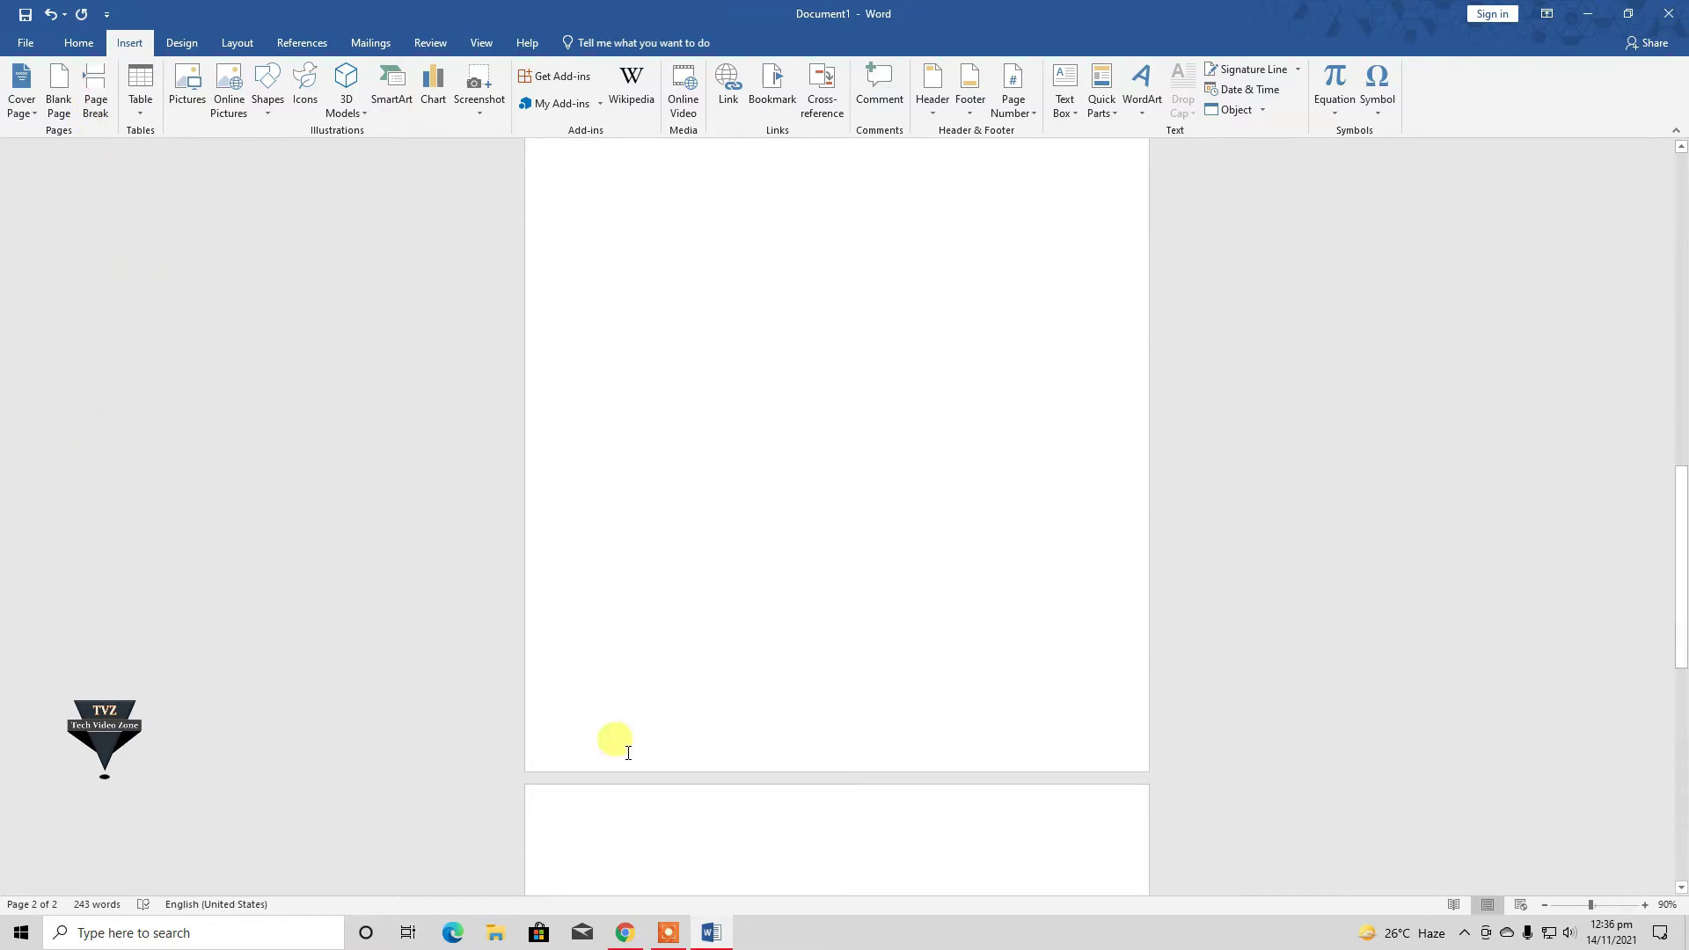
click(95, 94)
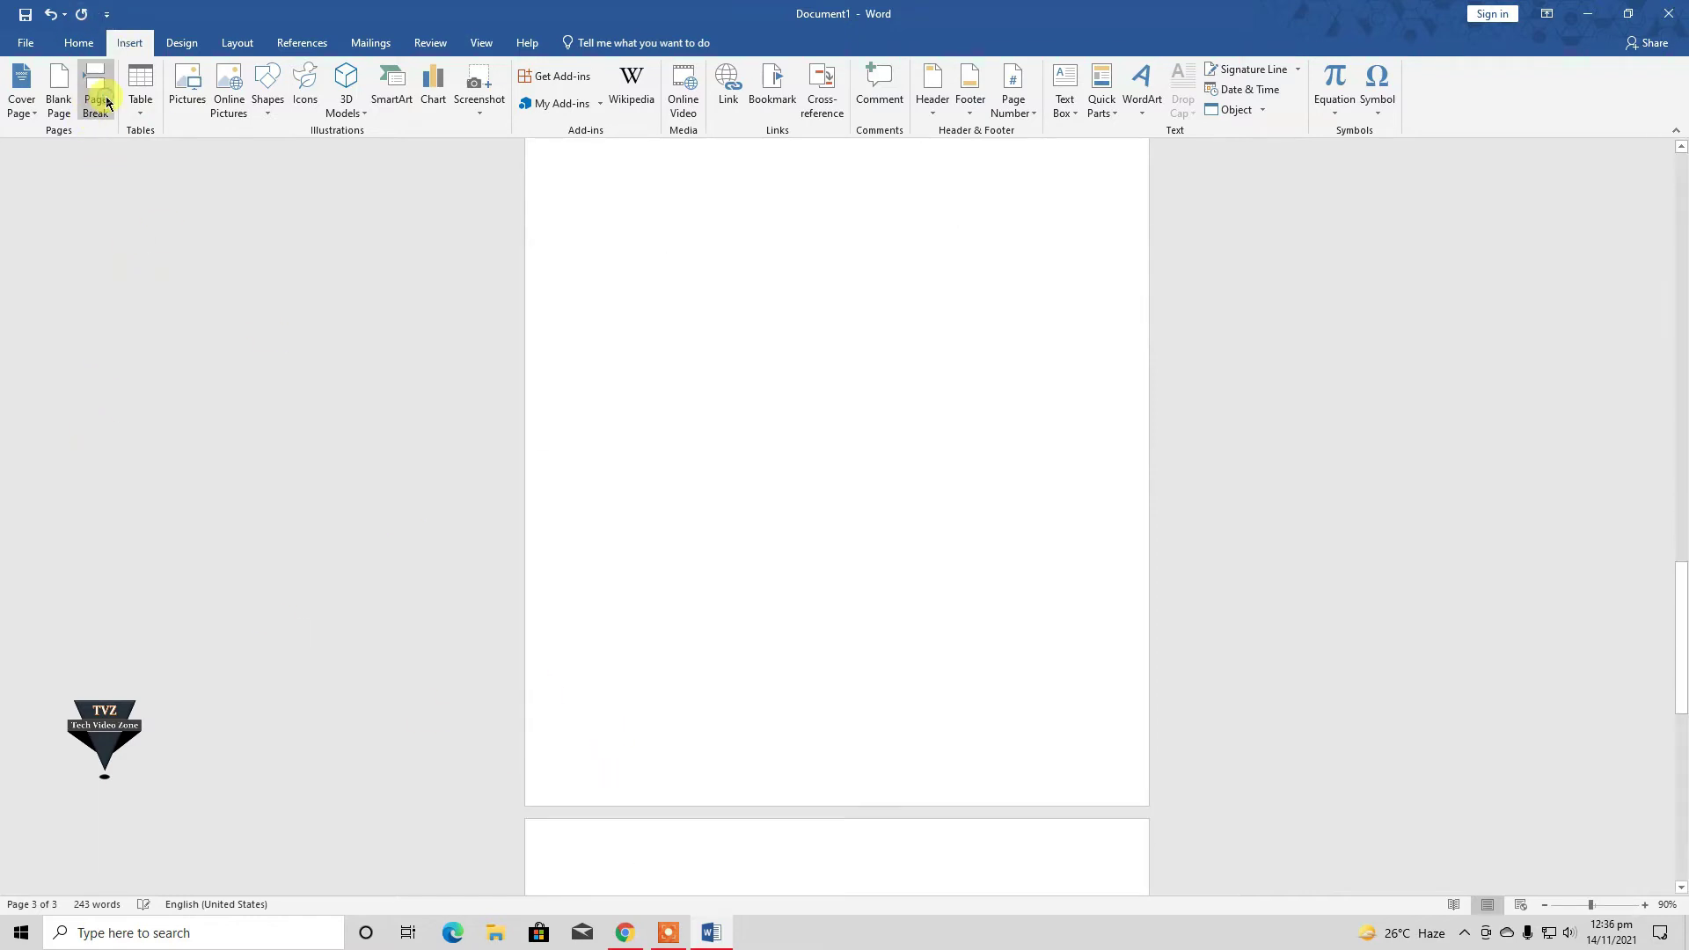
key(ctrl+Return)
scroll(645, 594, up, 2)
scroll(642, 581, up, 3)
scroll(646, 572, up, 2)
scroll(650, 576, up, 2)
scroll(554, 494, up, 3)
scroll(648, 558, up, 2)
scroll(652, 563, up, 2)
scroll(651, 561, up, 3)
scroll(650, 558, up, 2)
scroll(650, 559, up, 2)
scroll(694, 511, up, 1)
- Add a run of page breaks after 'you prove your point.', then remove most with Backspace
click(737, 466)
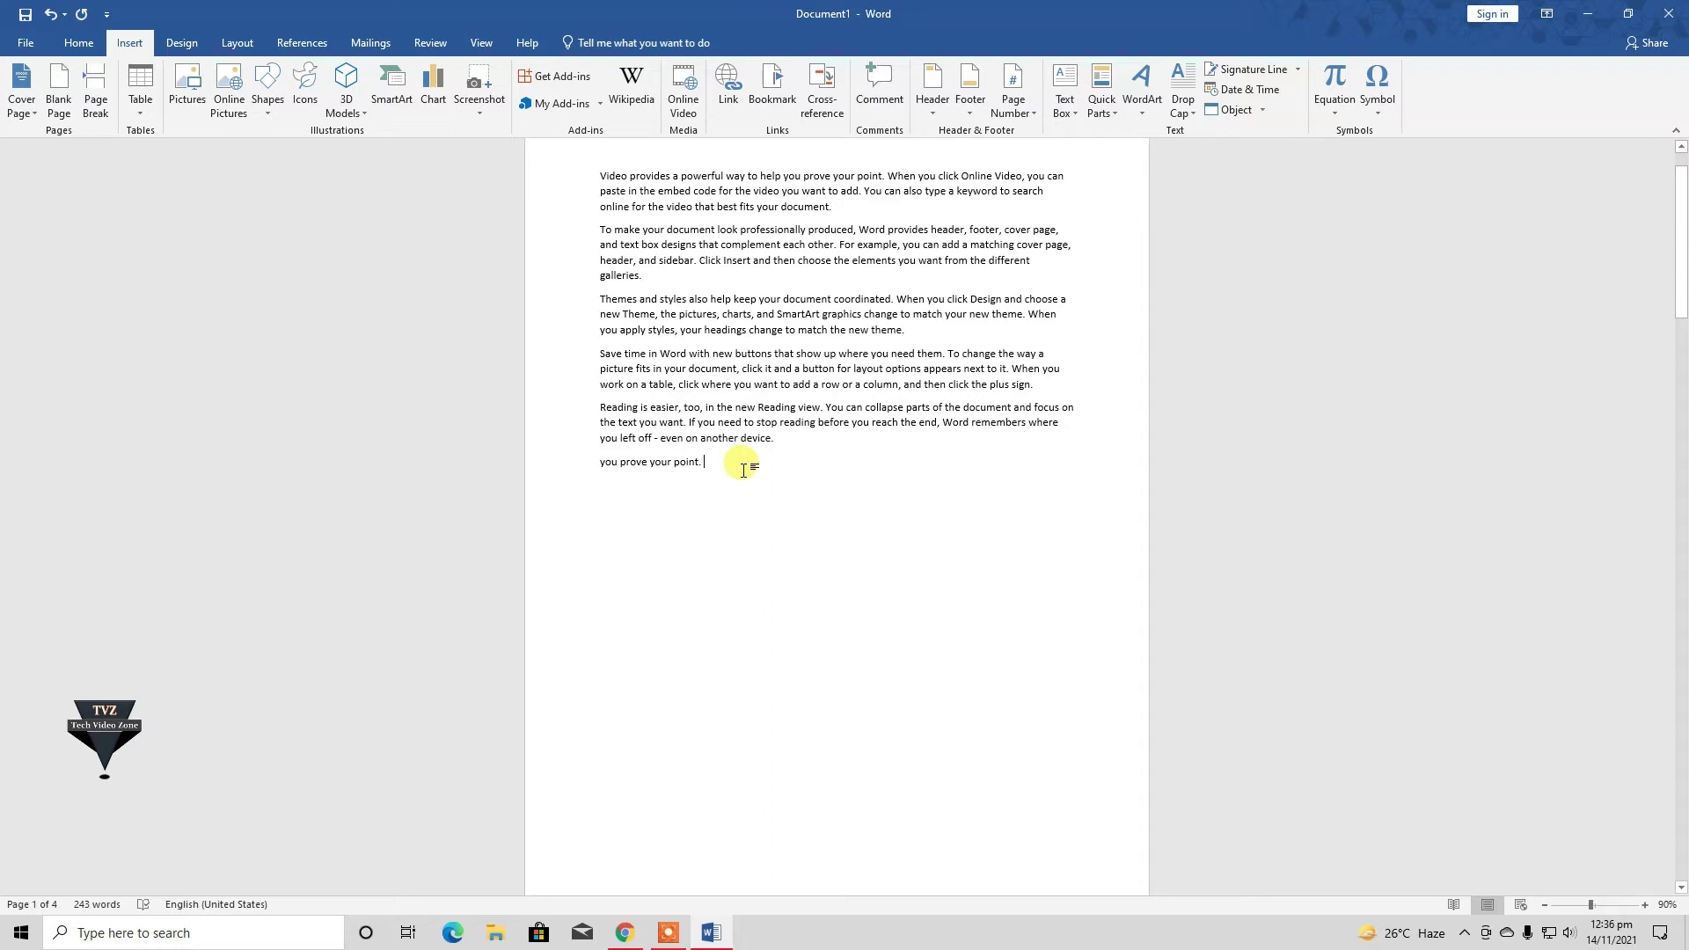
key(ctrl+Return)
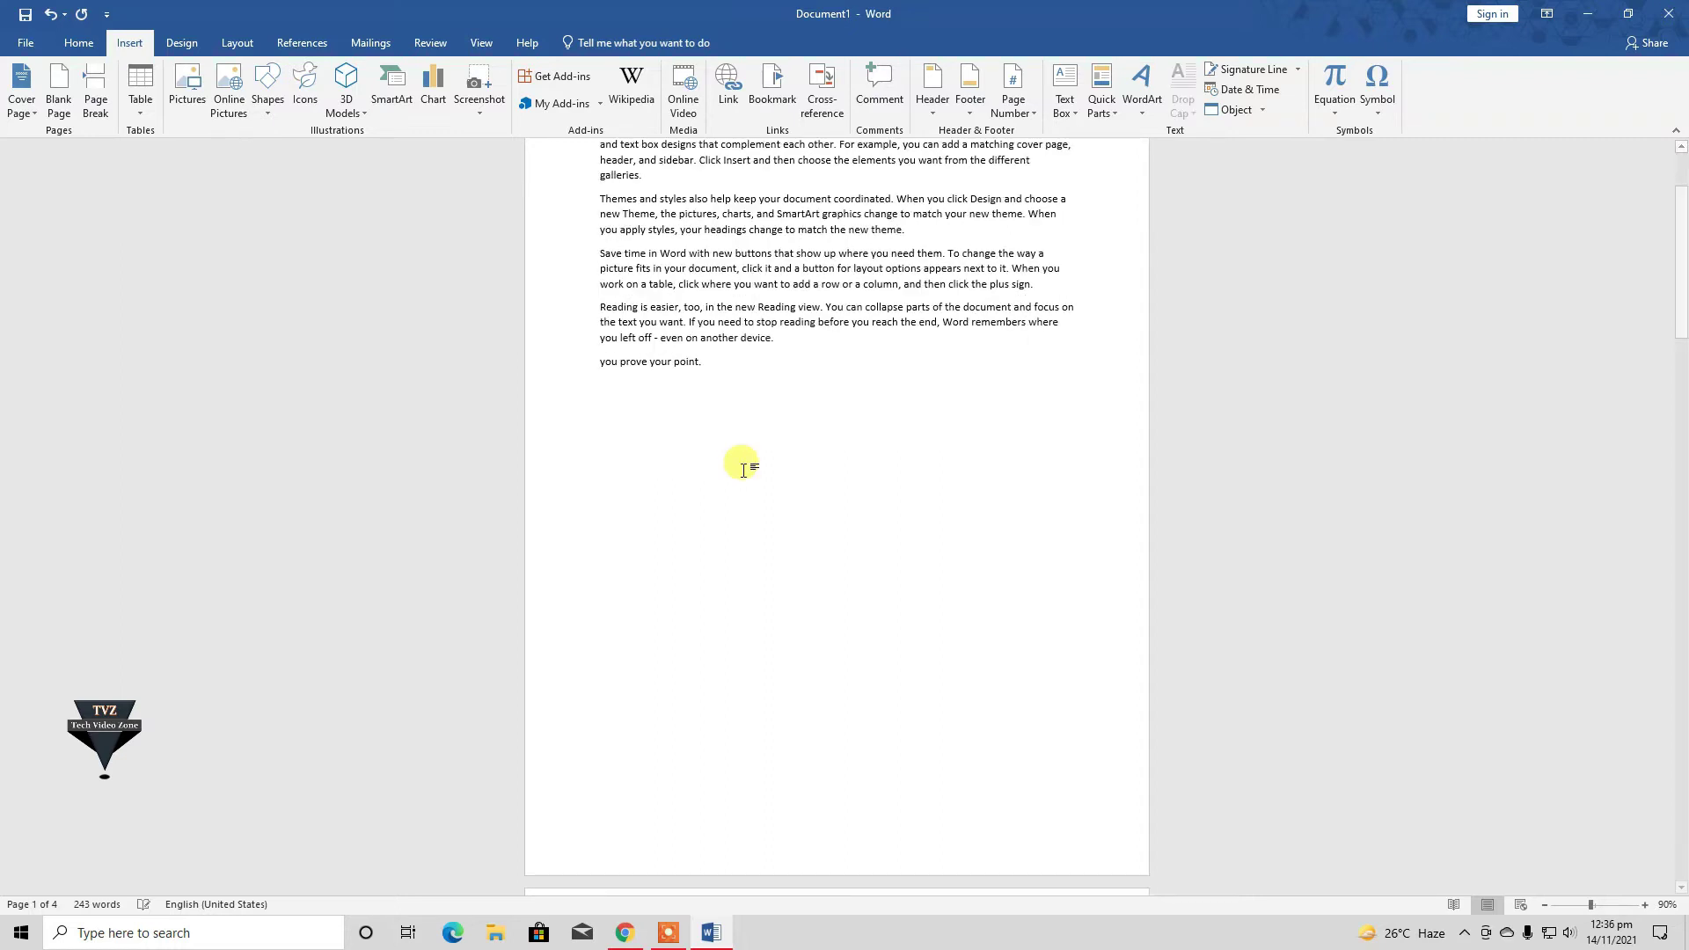
key(ctrl+Return)
key(ctrl+Return)
key(ctrl+Return)
key(ctrl+Return)
key(ctrl+Return)
key(ctrl+Return)
key(ctrl+Return)
key(ctrl+Return)
key(ctrl+Return)
key(ctrl+Return)
key(ctrl+Return)
key(ctrl+Return)
key(ctrl+Return)
key(ctrl+Return)
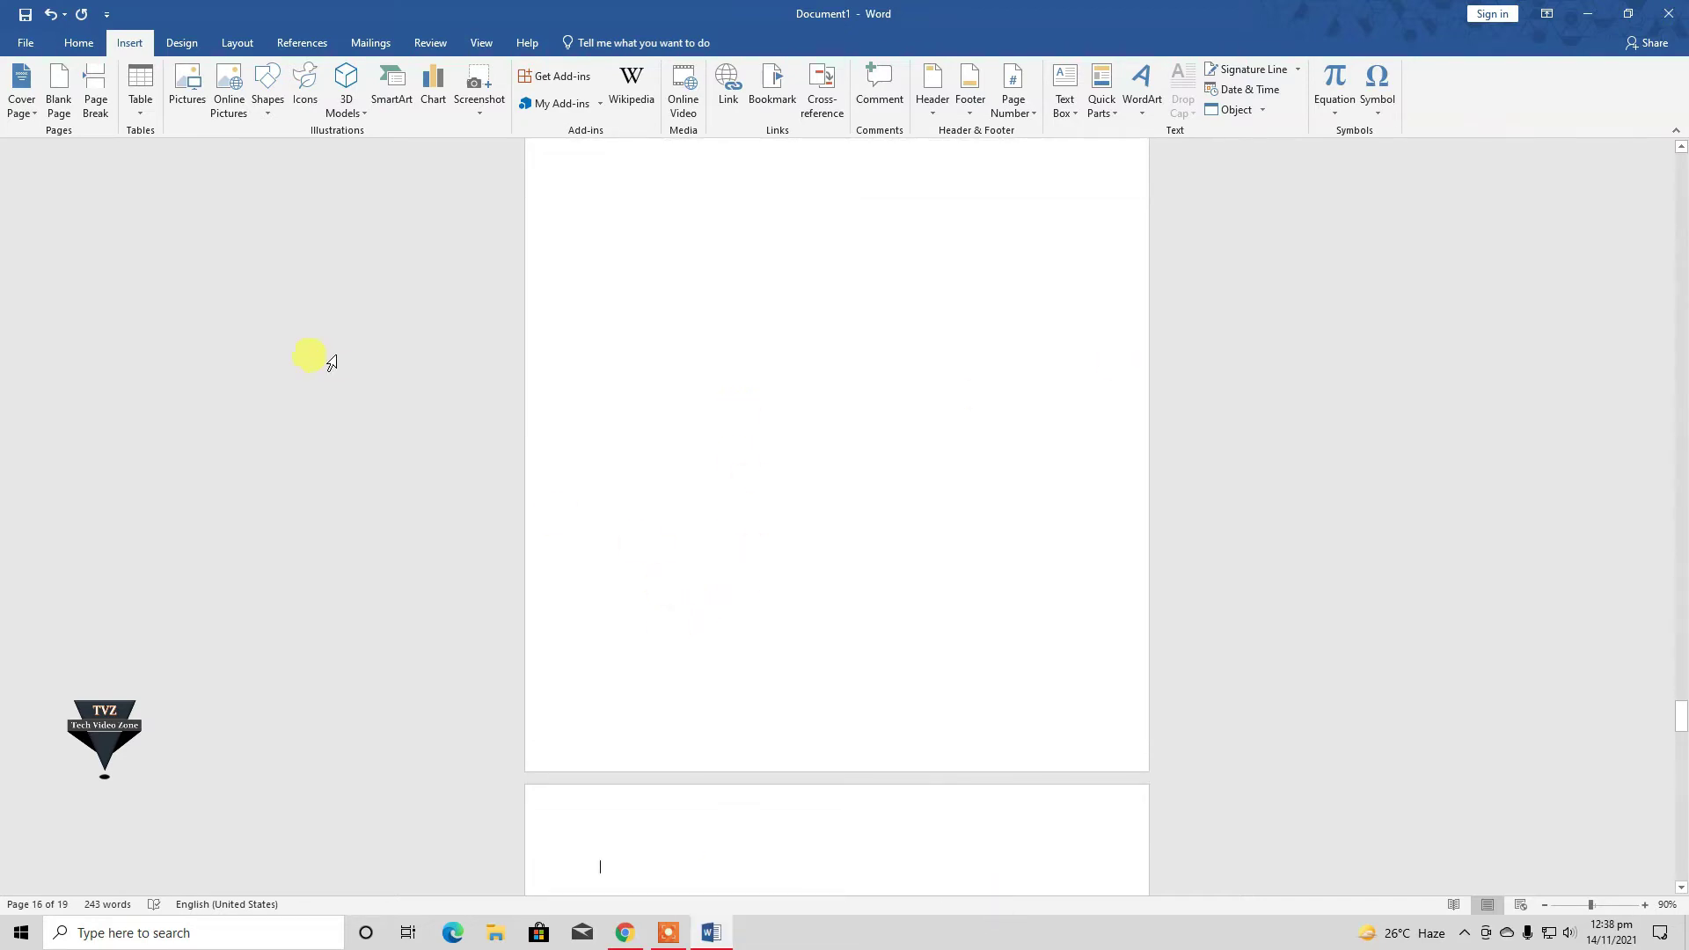
click(97, 103)
click(97, 102)
click(97, 103)
click(97, 103)
click(97, 103)
click(92, 109)
click(91, 109)
click(92, 109)
key(BackSpace)
key(BackSpace)
key(BackSpace)
key(BackSpace)
key(BackSpace)
key(BackSpace)
key(BackSpace)
key(BackSpace)
key(BackSpace)
key(BackSpace)
key(BackSpace)
key(BackSpace)
key(BackSpace)
key(BackSpace)
key(BackSpace)
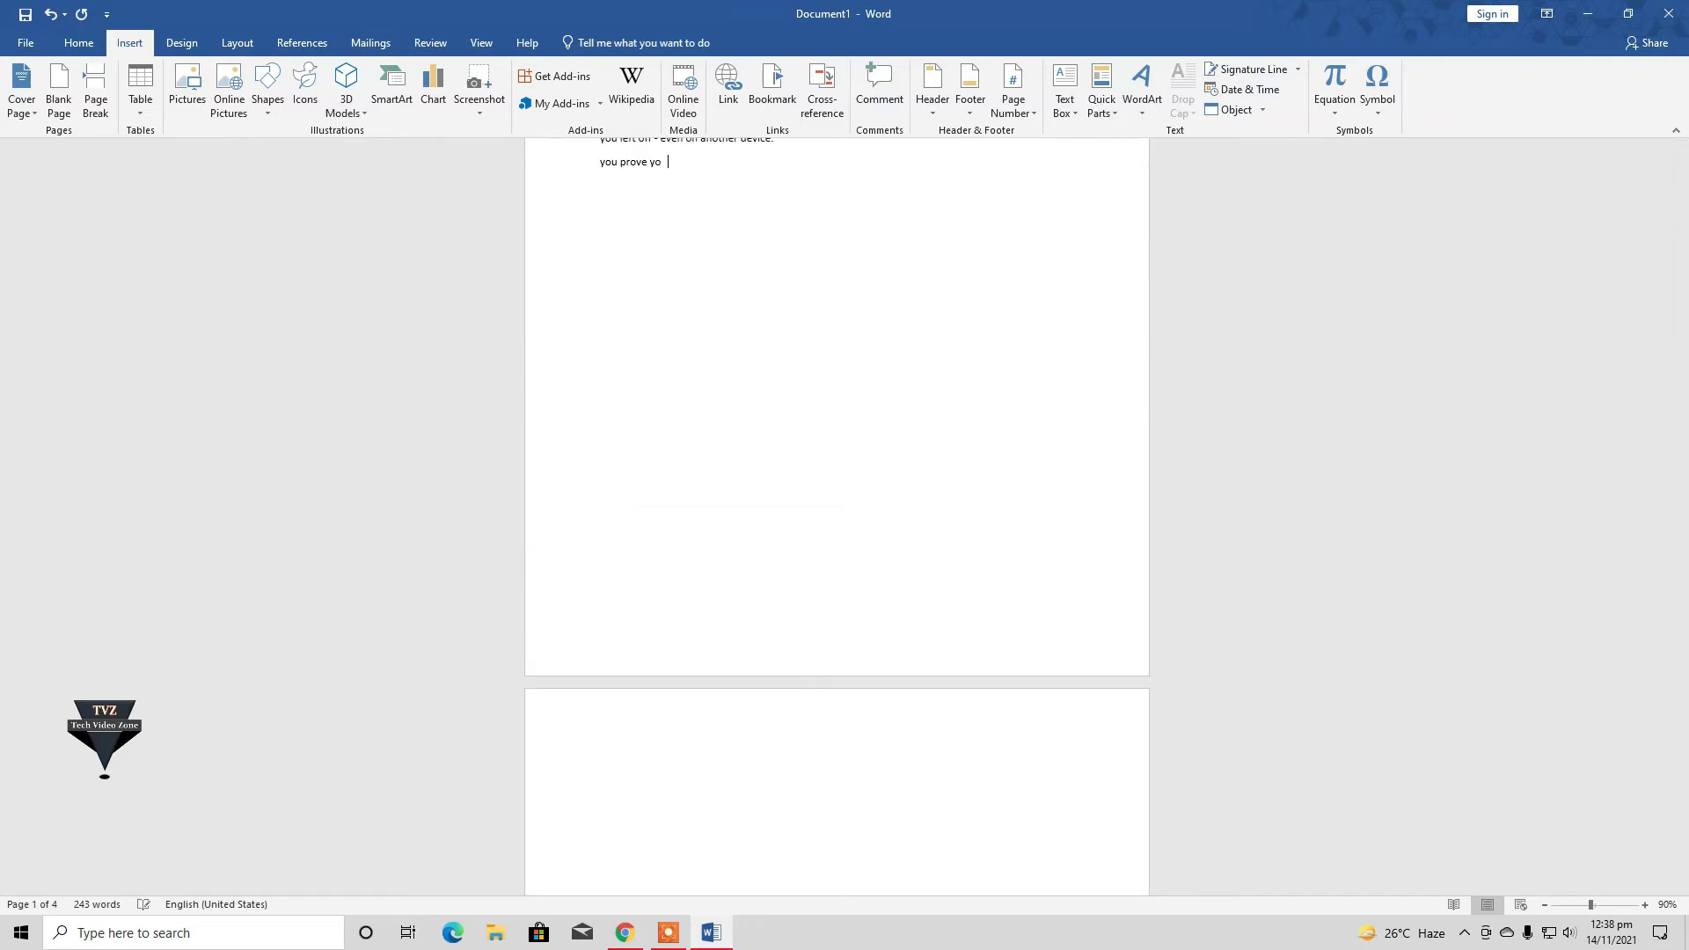
scroll(694, 246, up, 5)
scroll(1223, 534, up, 2)
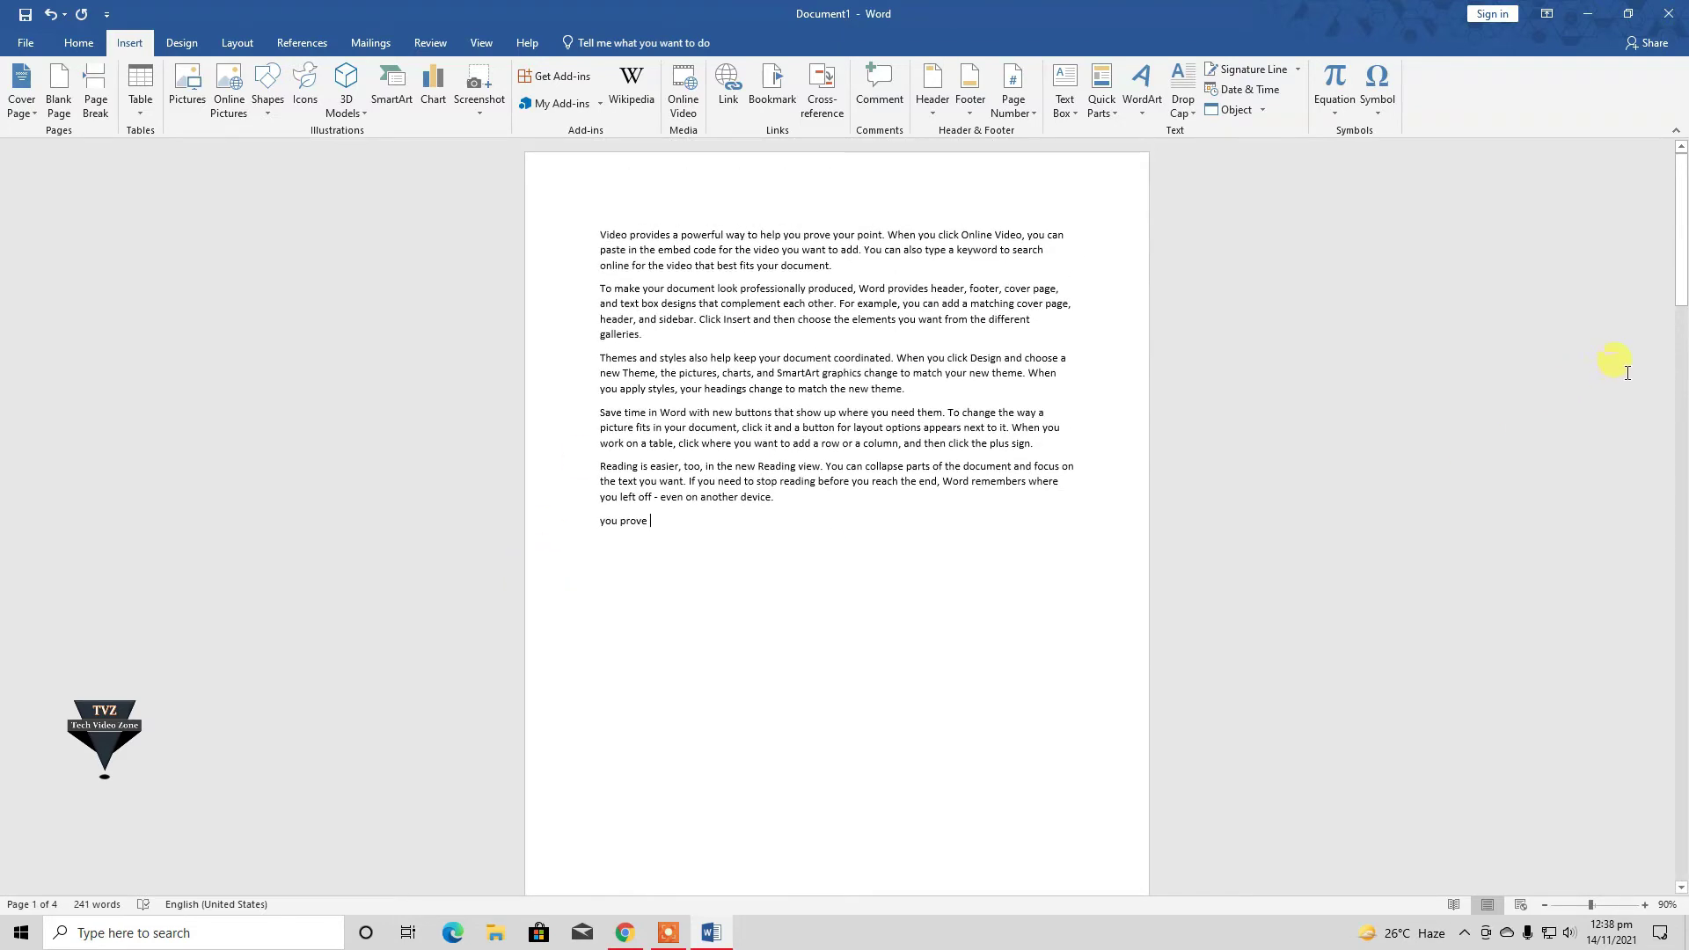
- Select and delete all document text, then open the Table menu on the blank page
drag(695, 525, 585, 225)
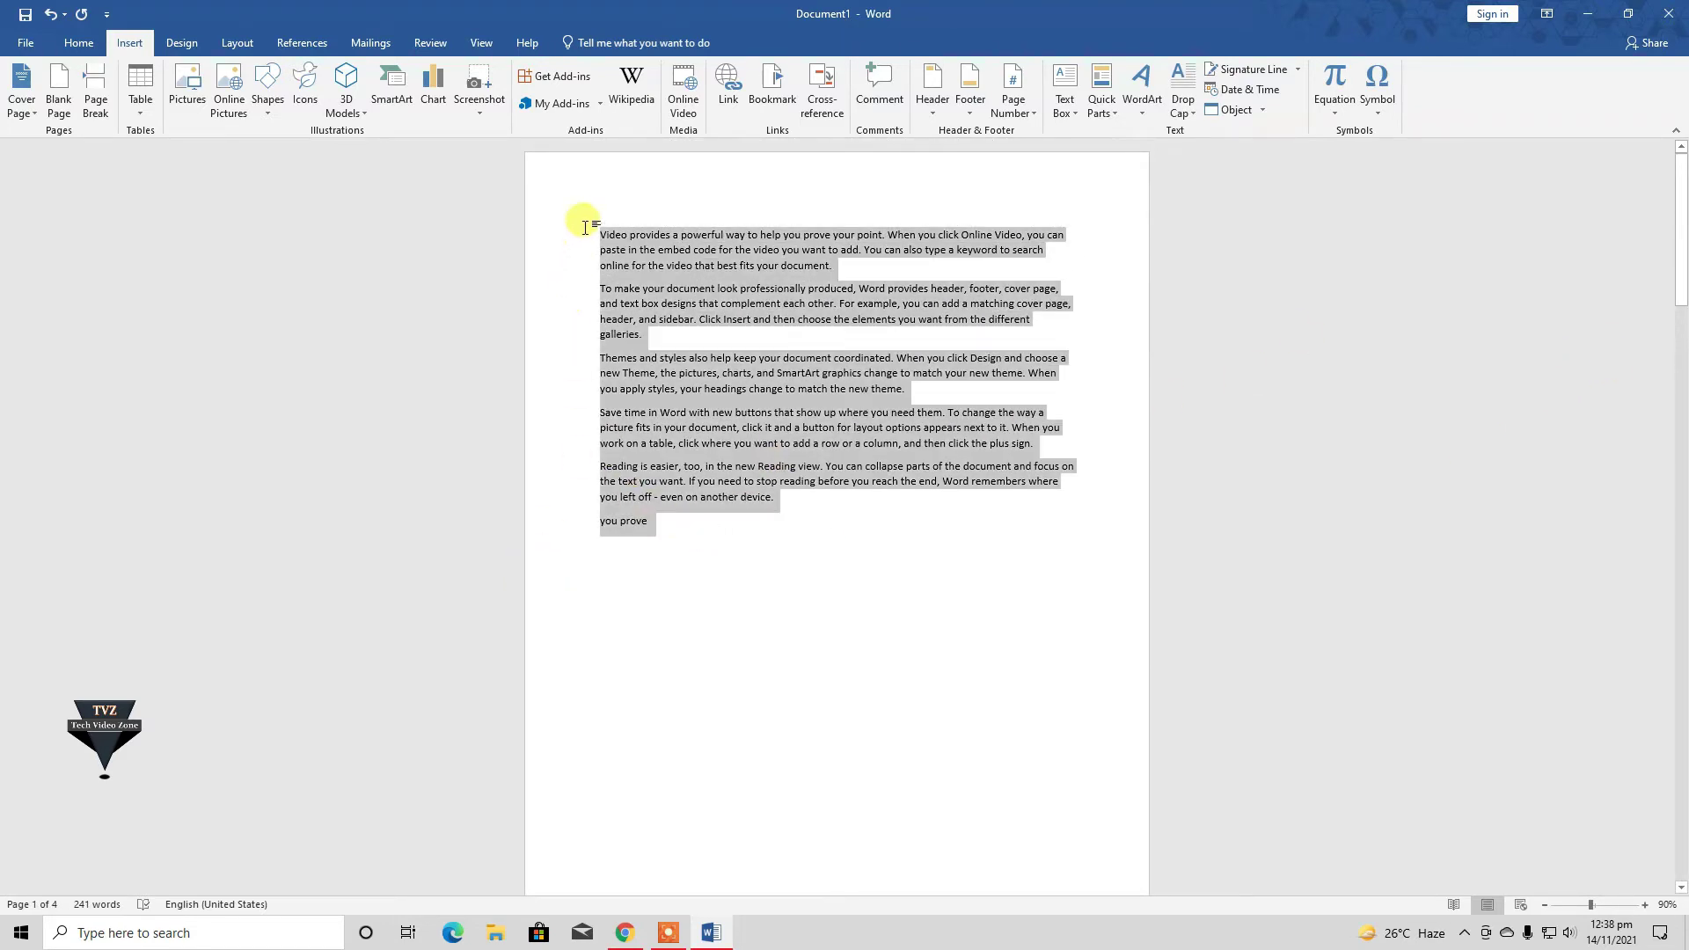
key(Delete)
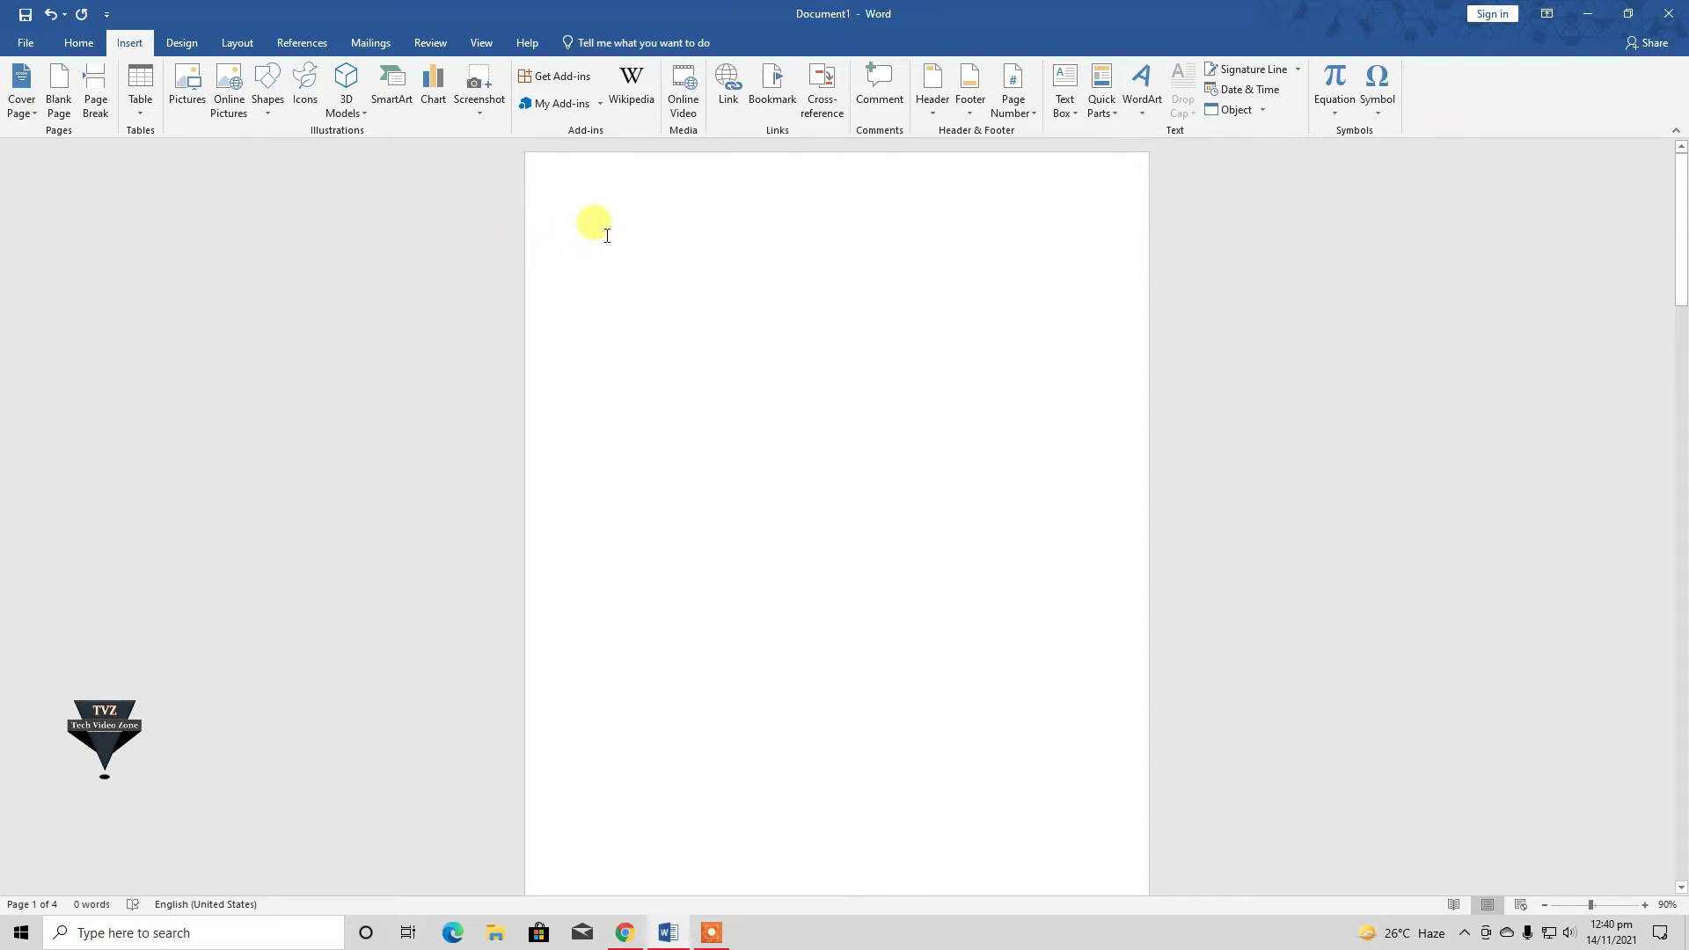
click(137, 113)
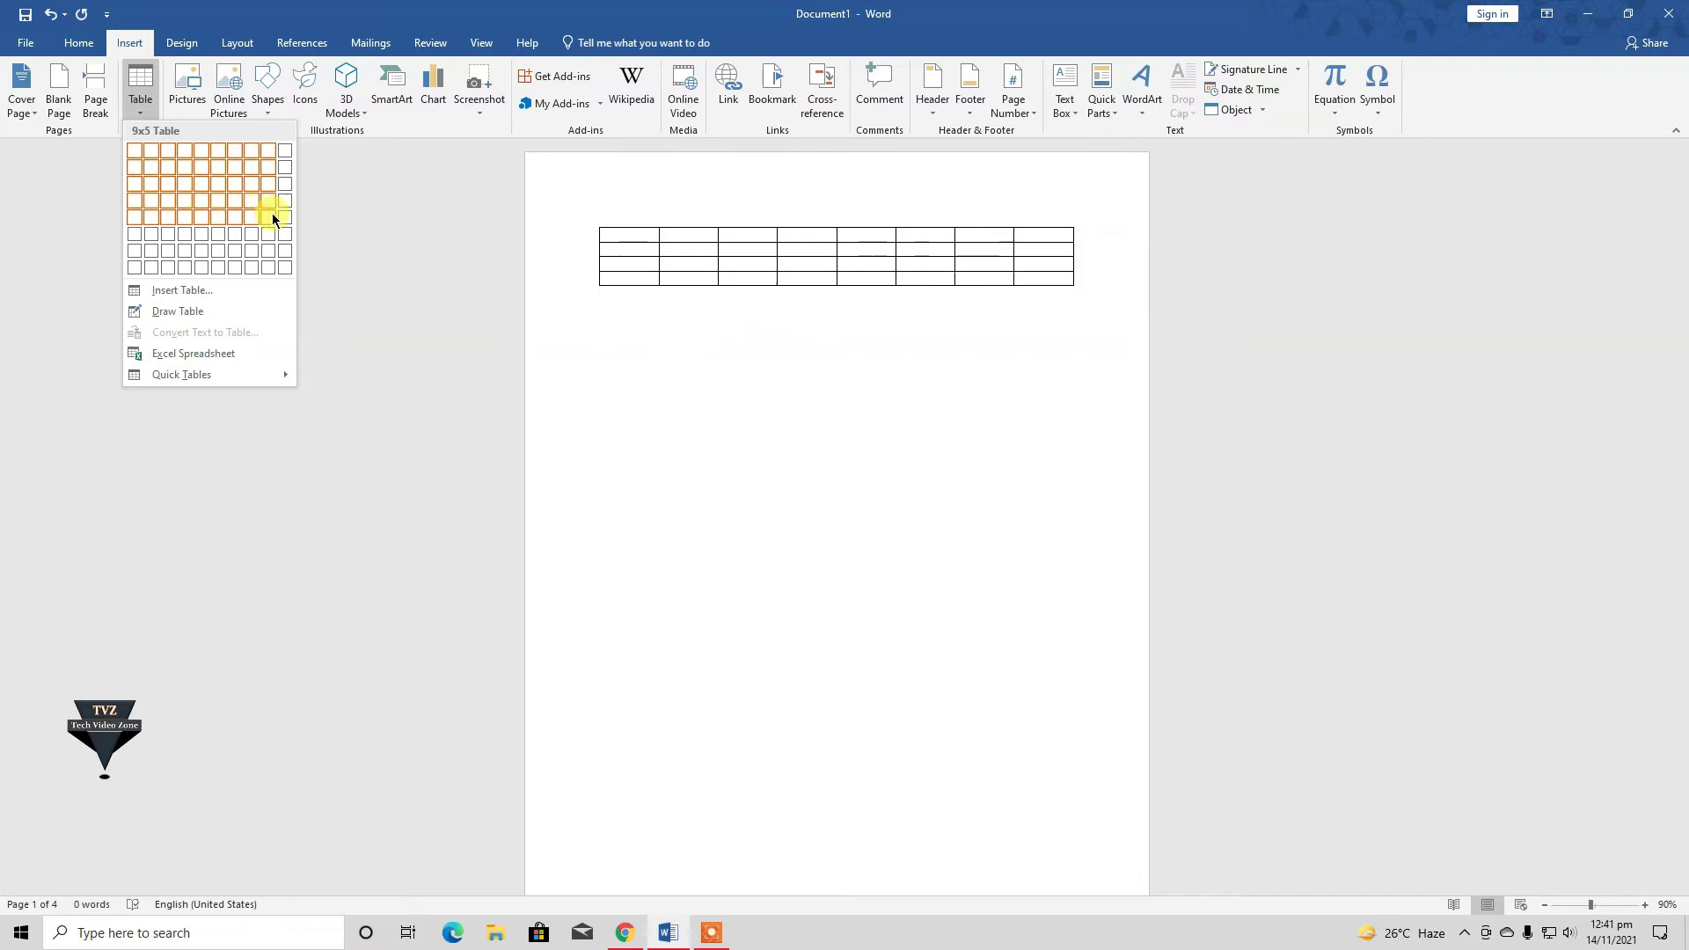
- Insert a six-column table from the Table grid at the top of the page and click its bottom row
click(219, 234)
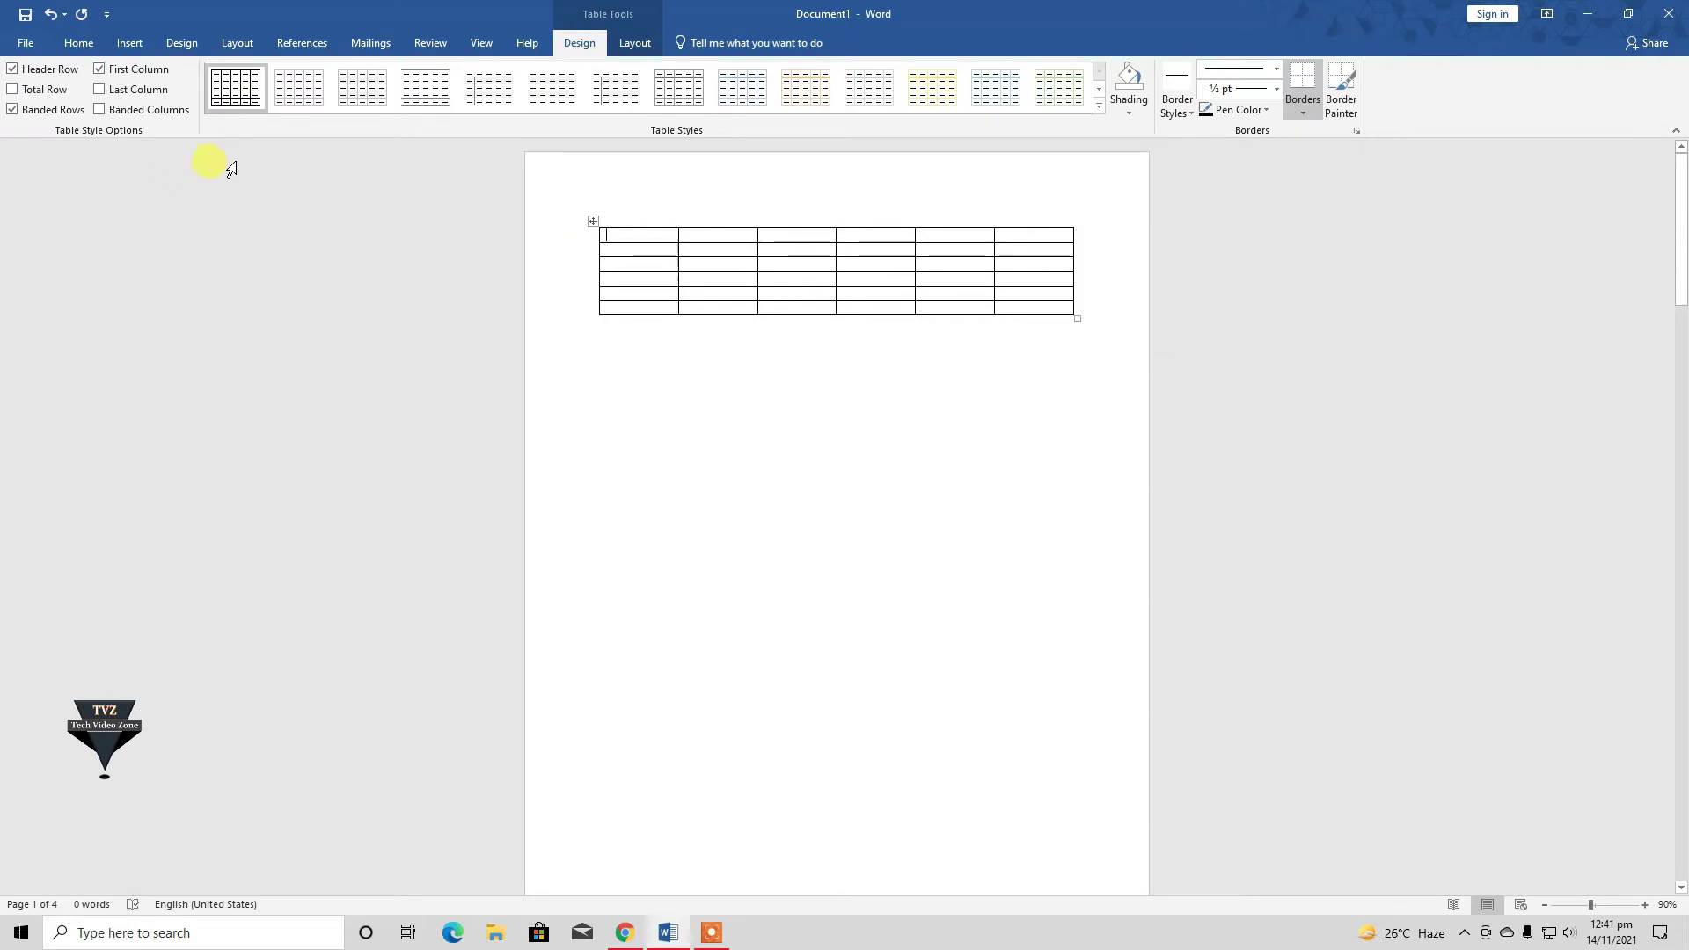
click(1071, 314)
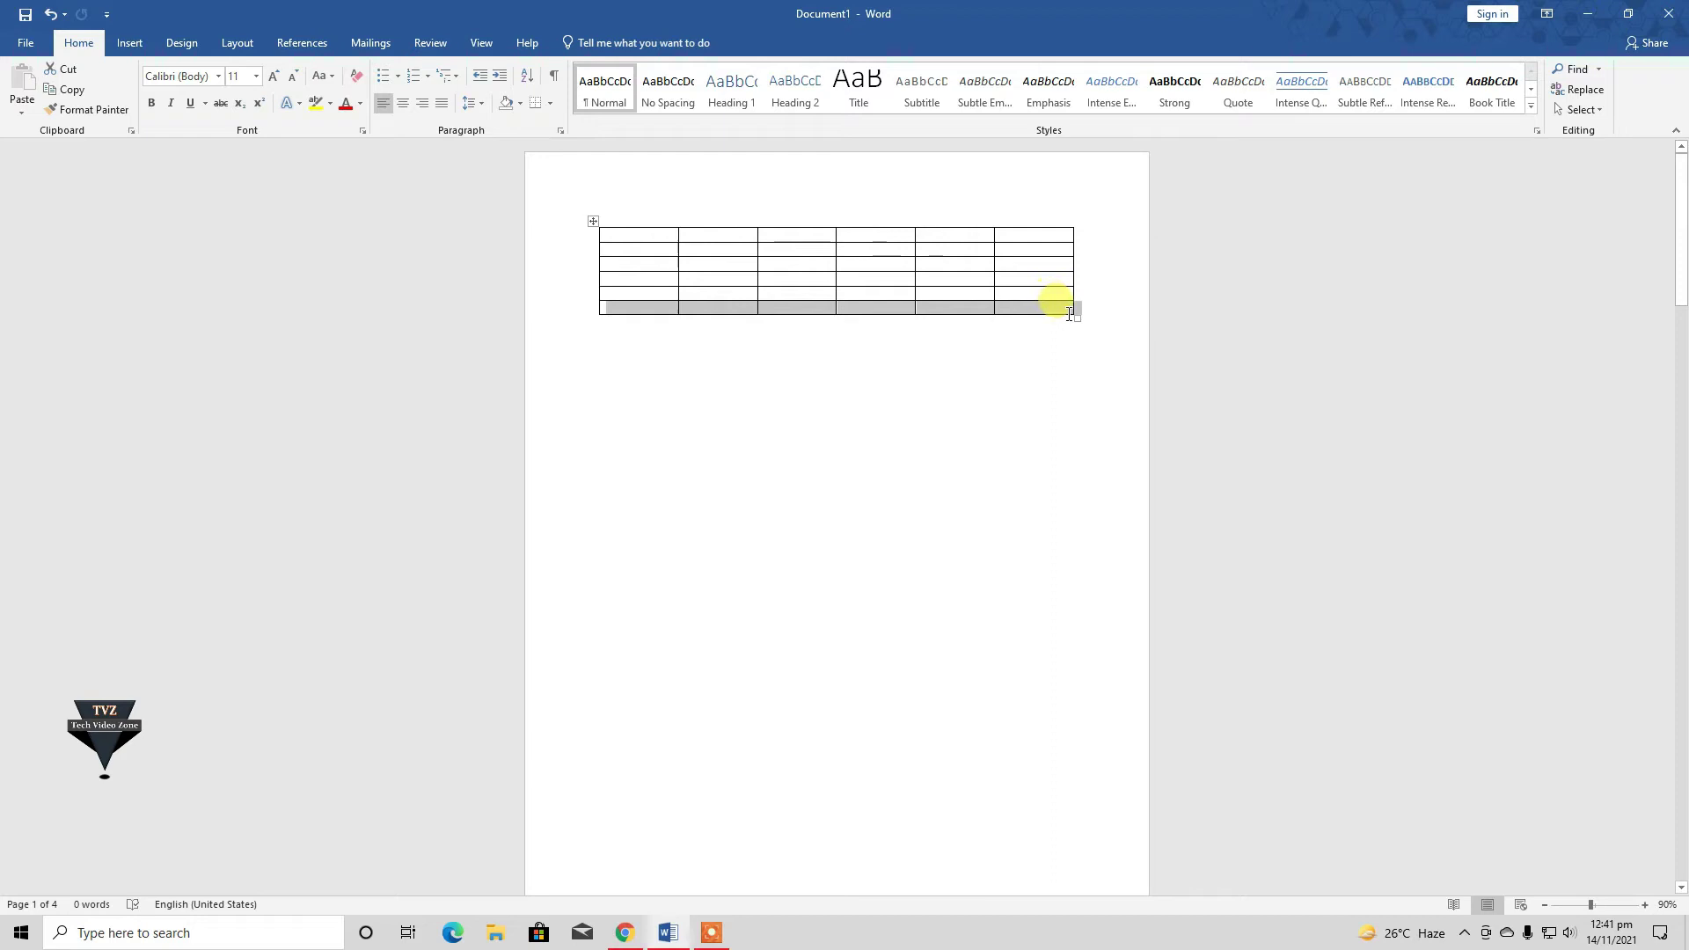
- Stretch the table's bottom row taller, then return it to its original height
click(1103, 317)
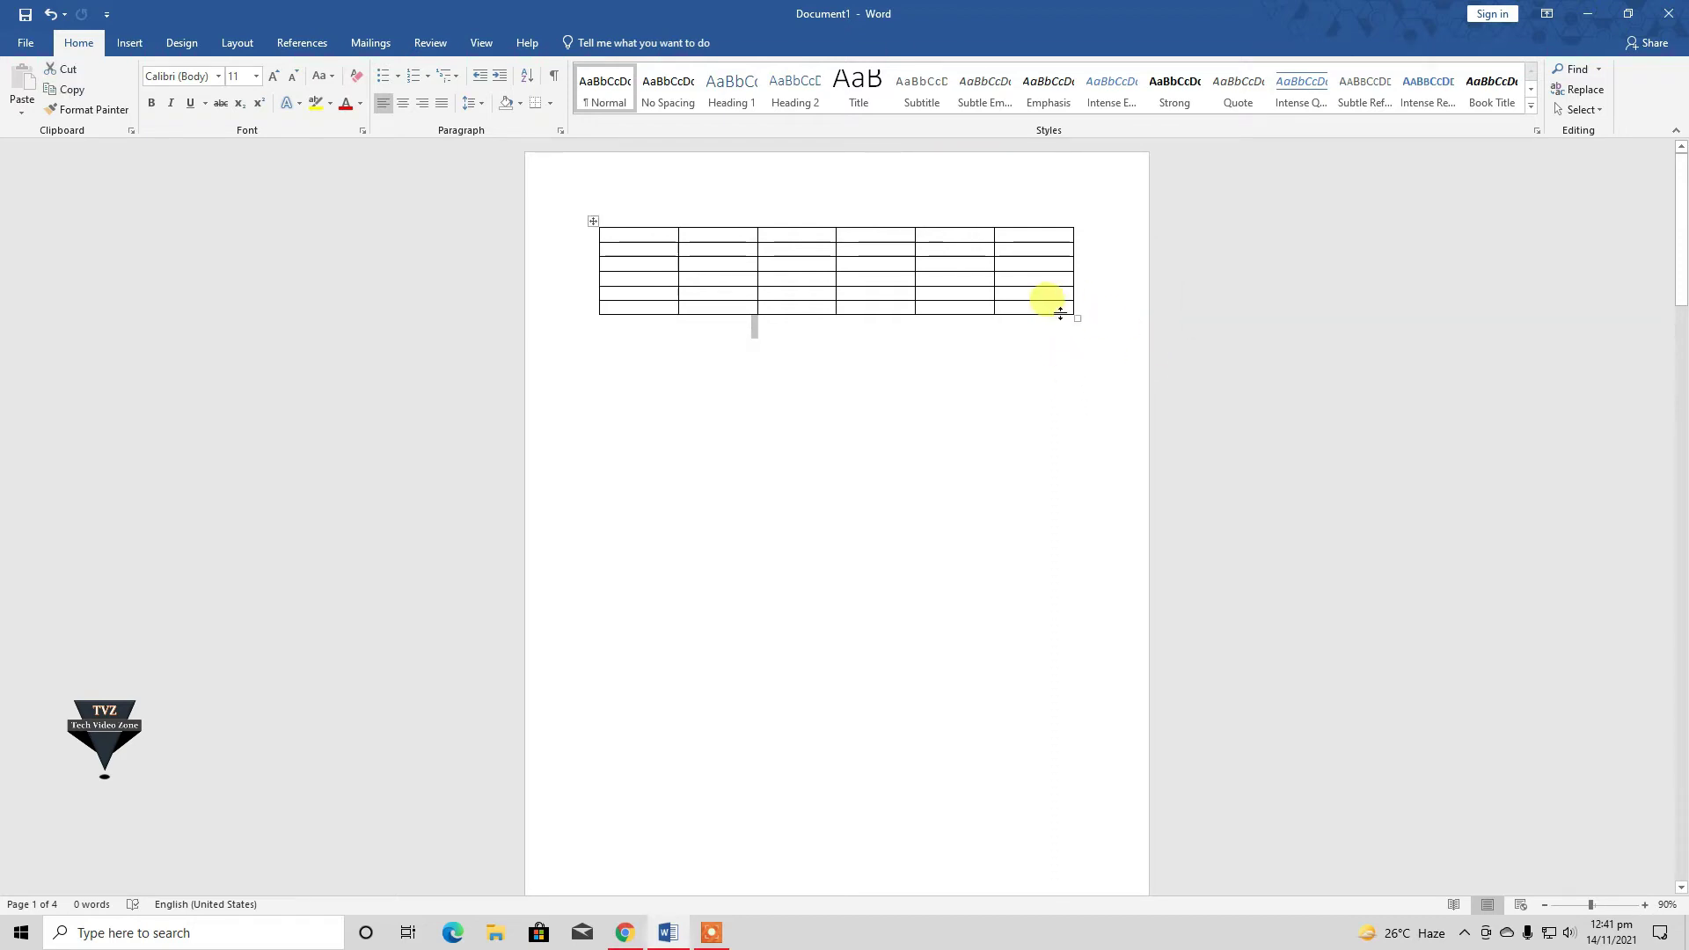
drag(1072, 313, 1089, 472)
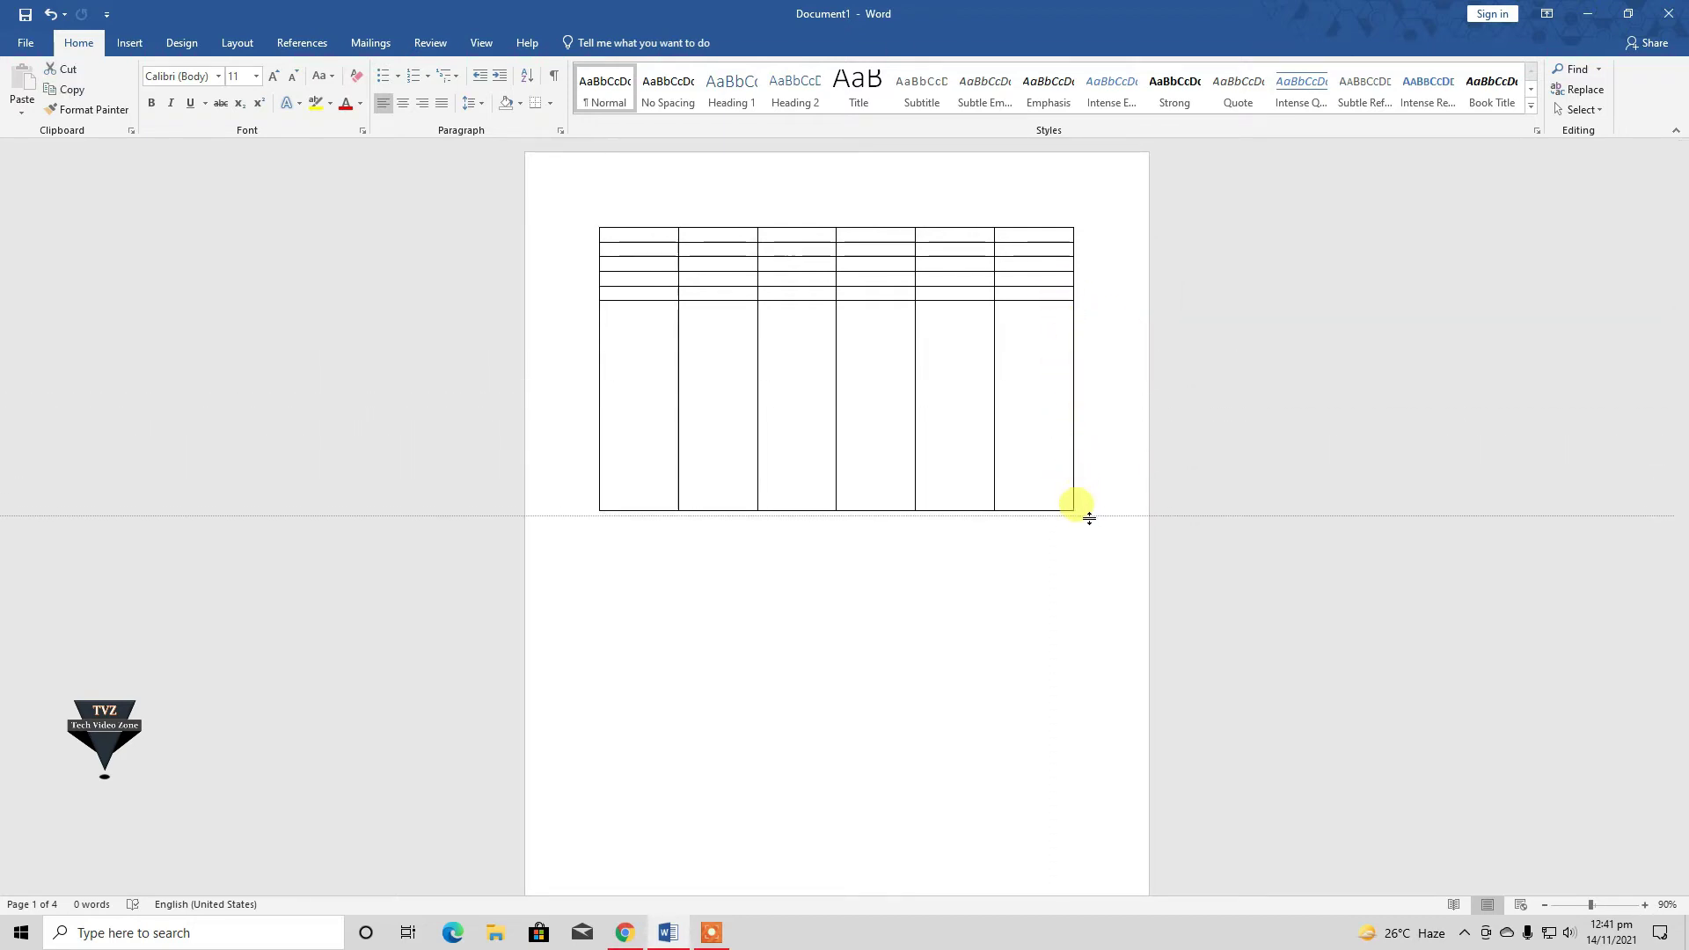
drag(1089, 471, 1074, 315)
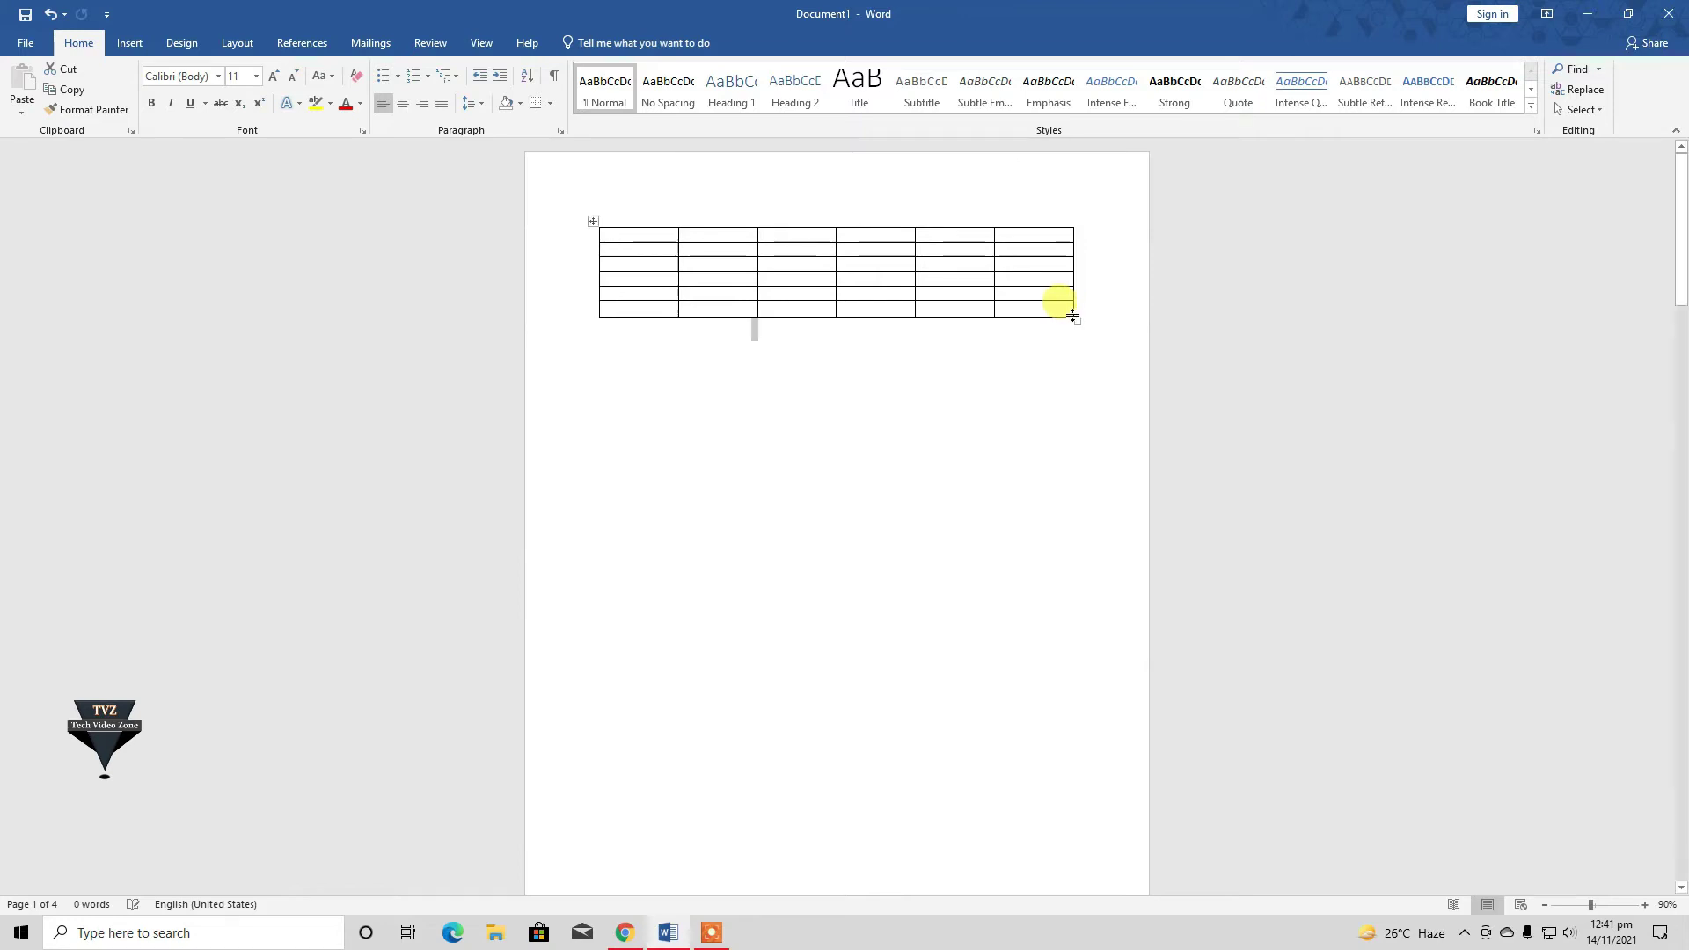
click(1074, 322)
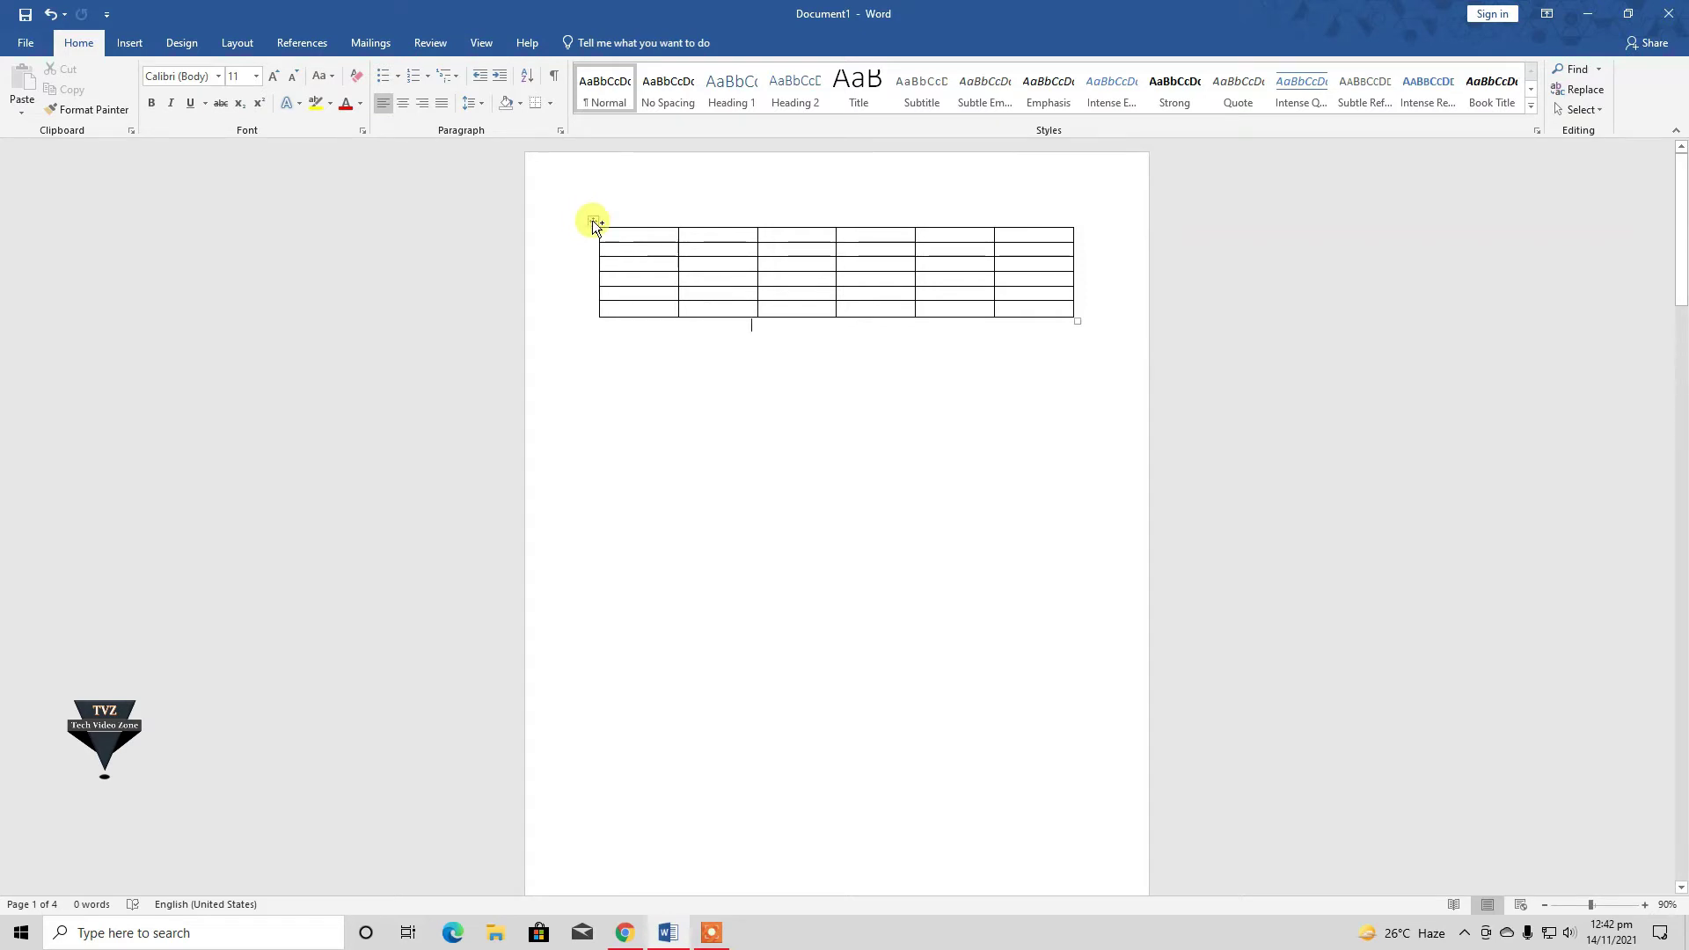
- Ctrl-drag three copies of the table down the page and select all four tables
drag(594, 223, 594, 410)
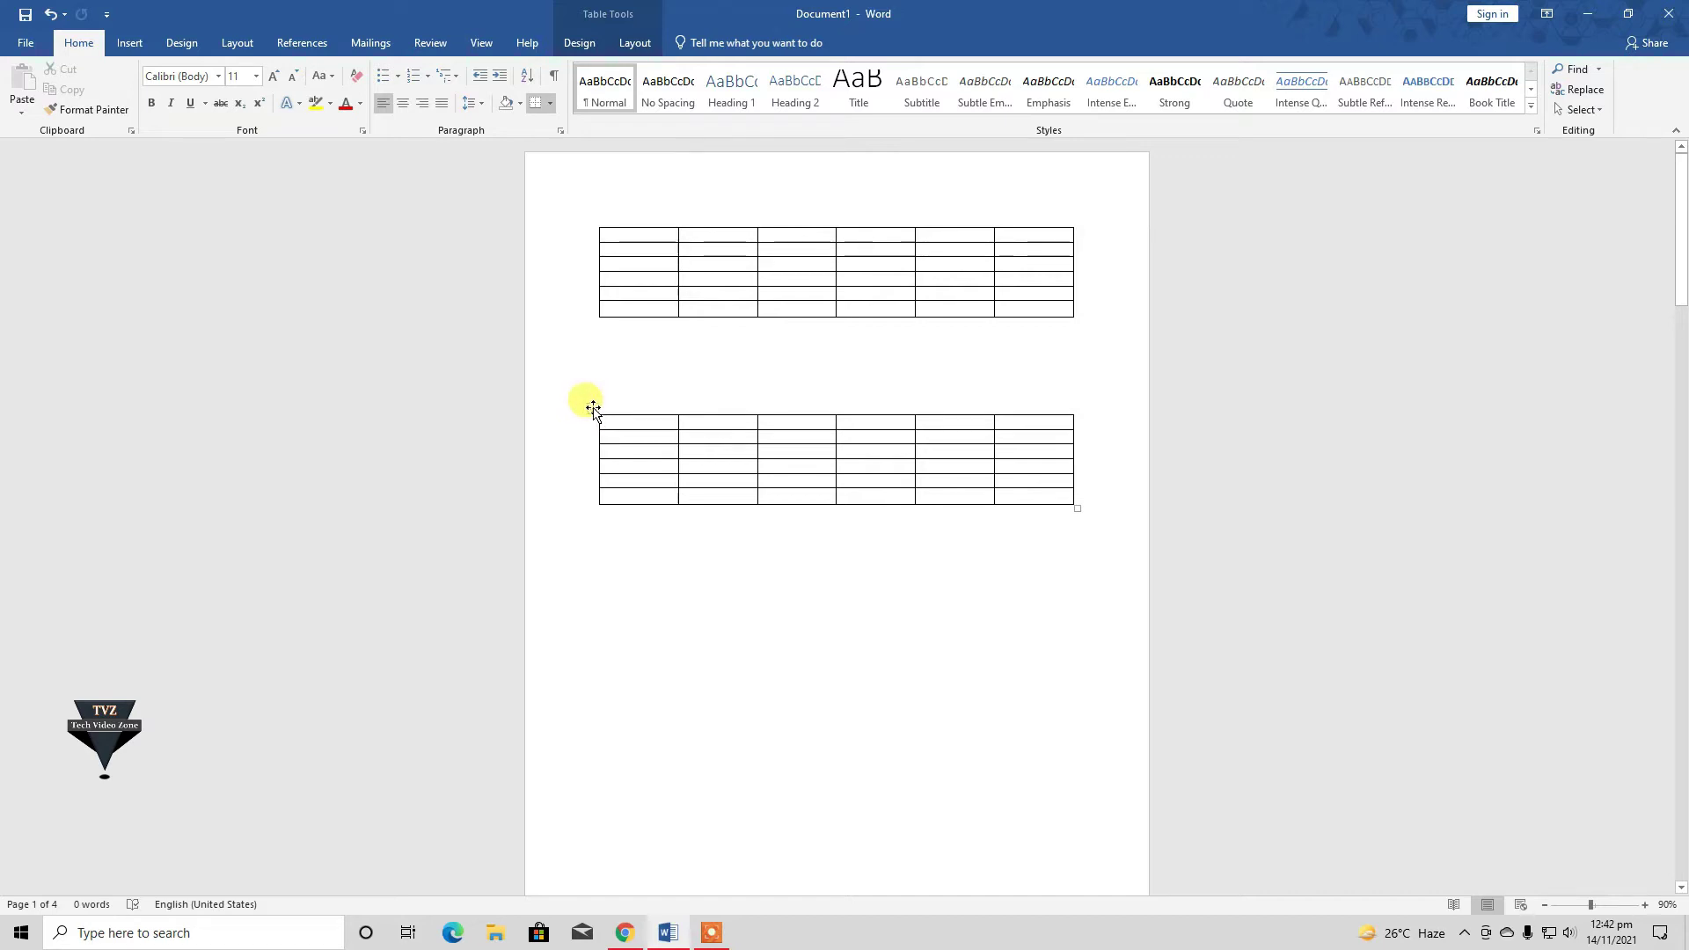
drag(592, 410, 613, 670)
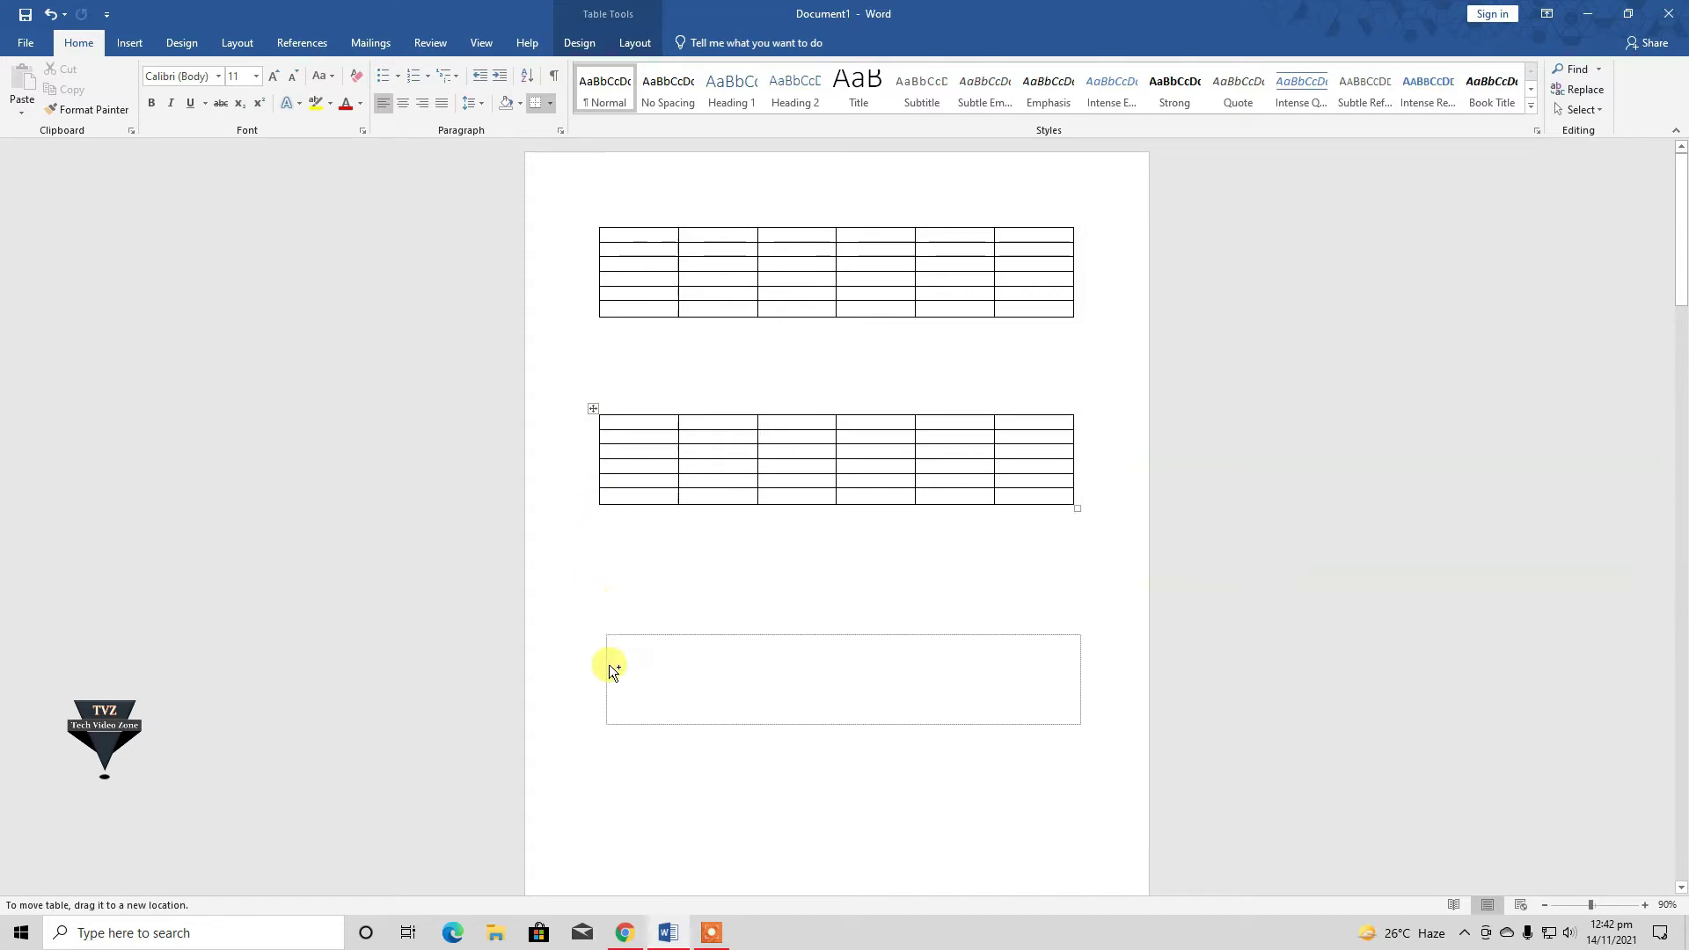
drag(613, 669, 588, 695)
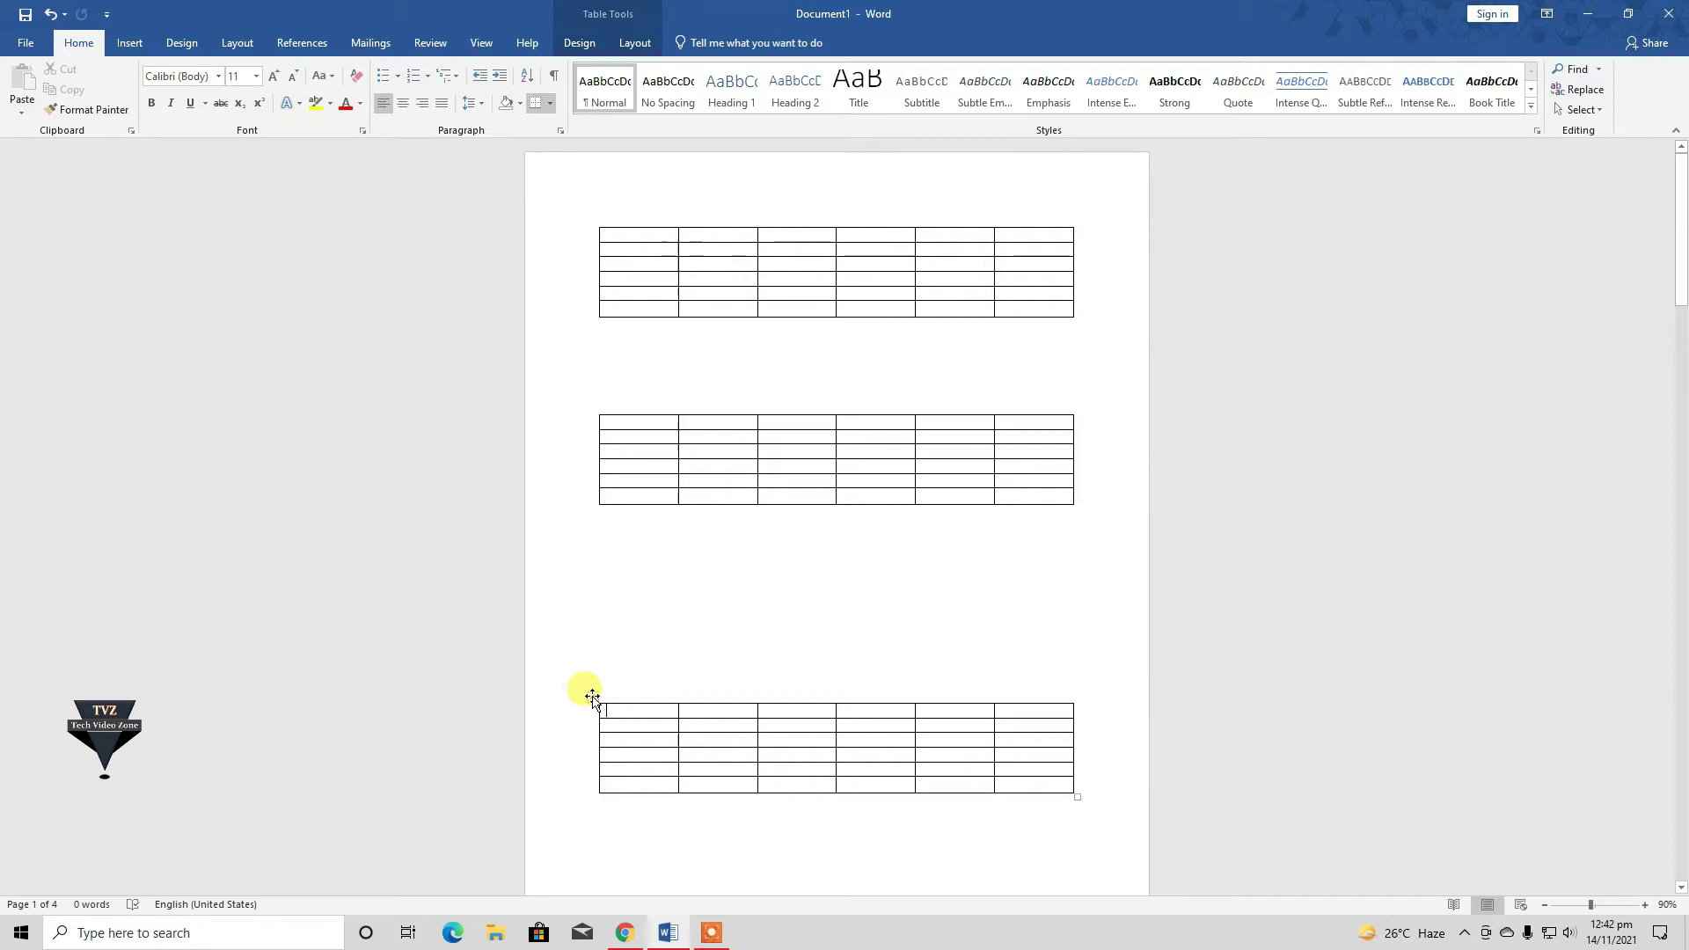
drag(592, 698, 592, 556)
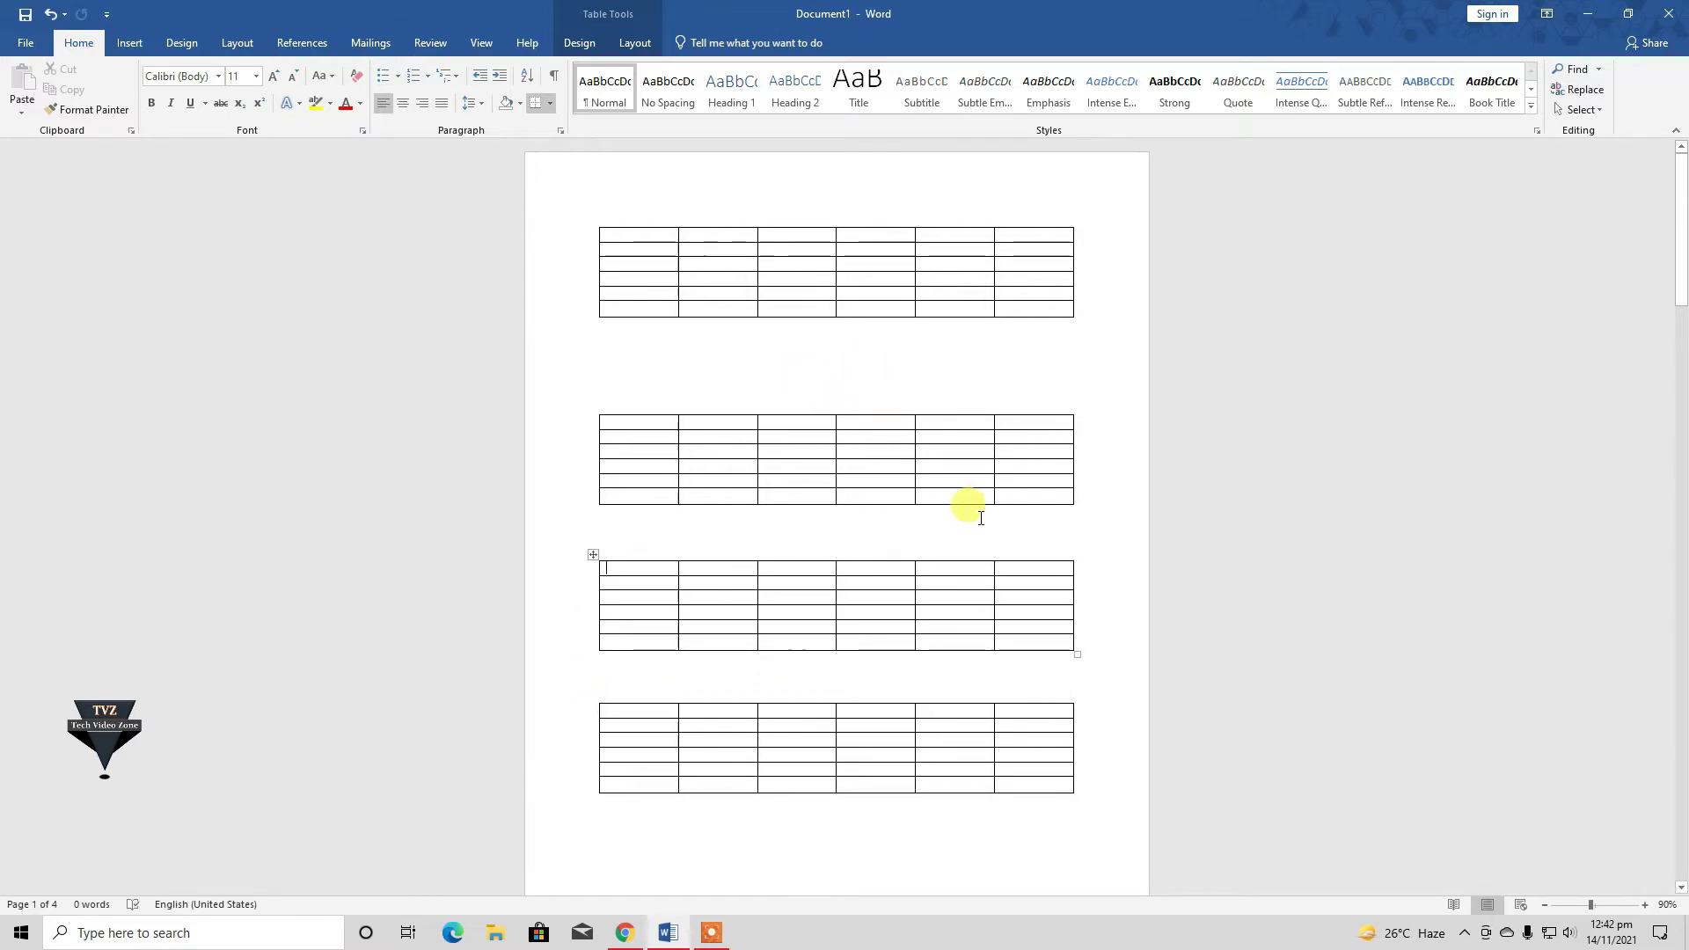
drag(1080, 779, 631, 225)
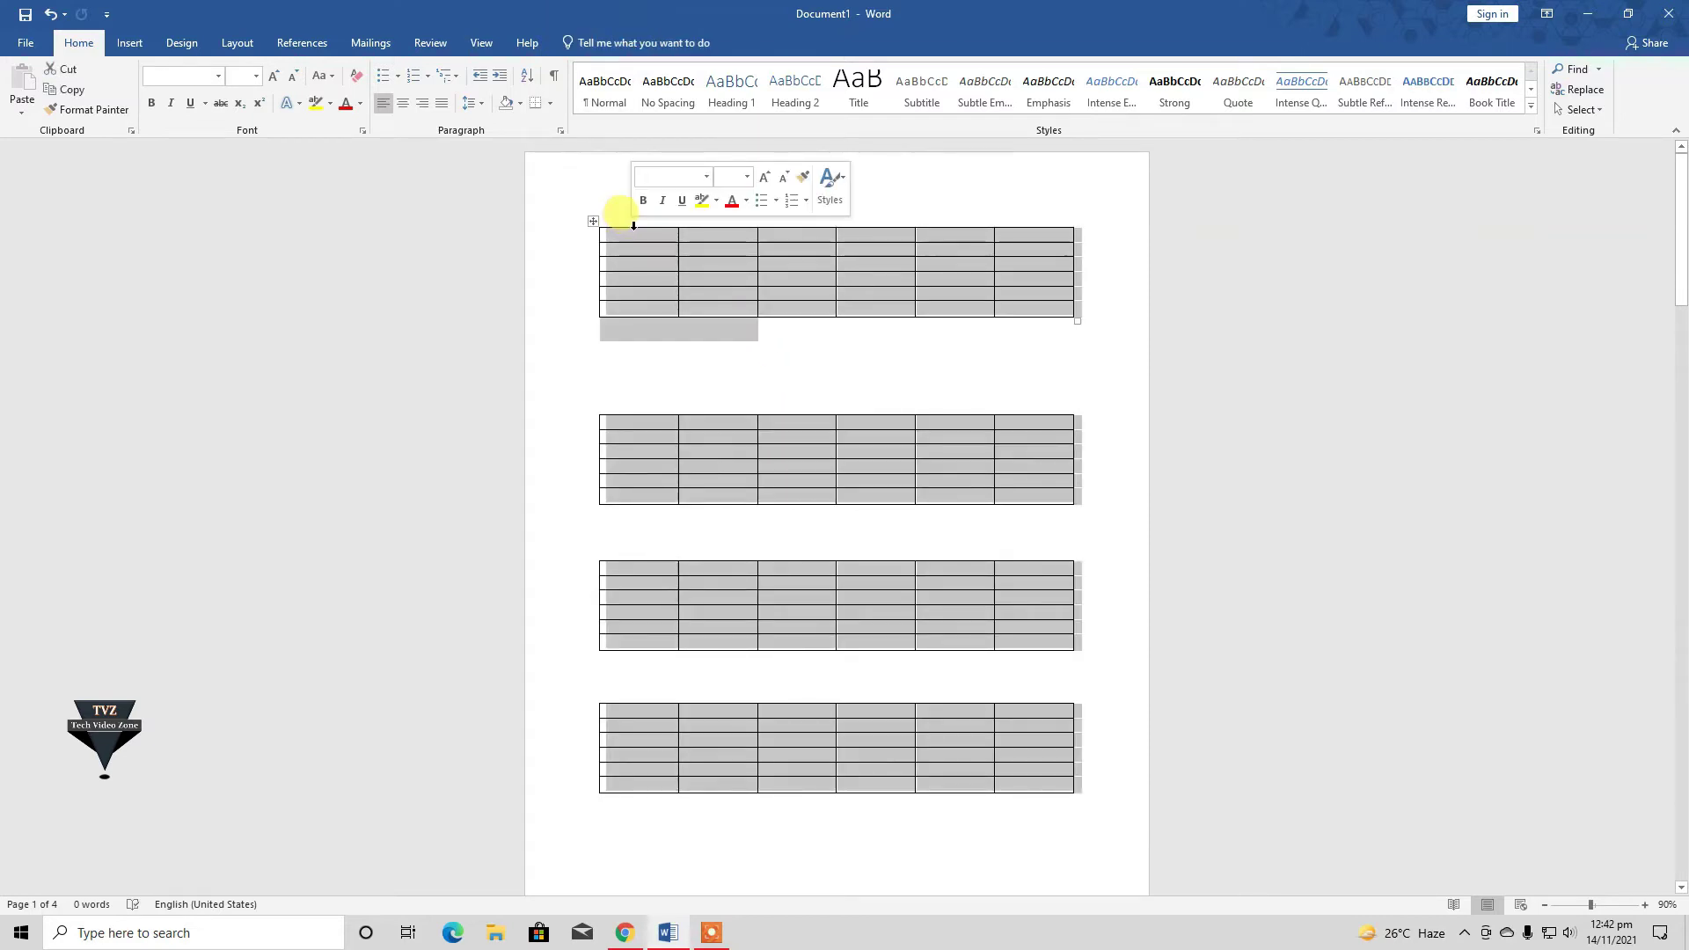
- Delete the four tables, insert a 10-column by 15-row table, and enlarge it slightly
key(Delete)
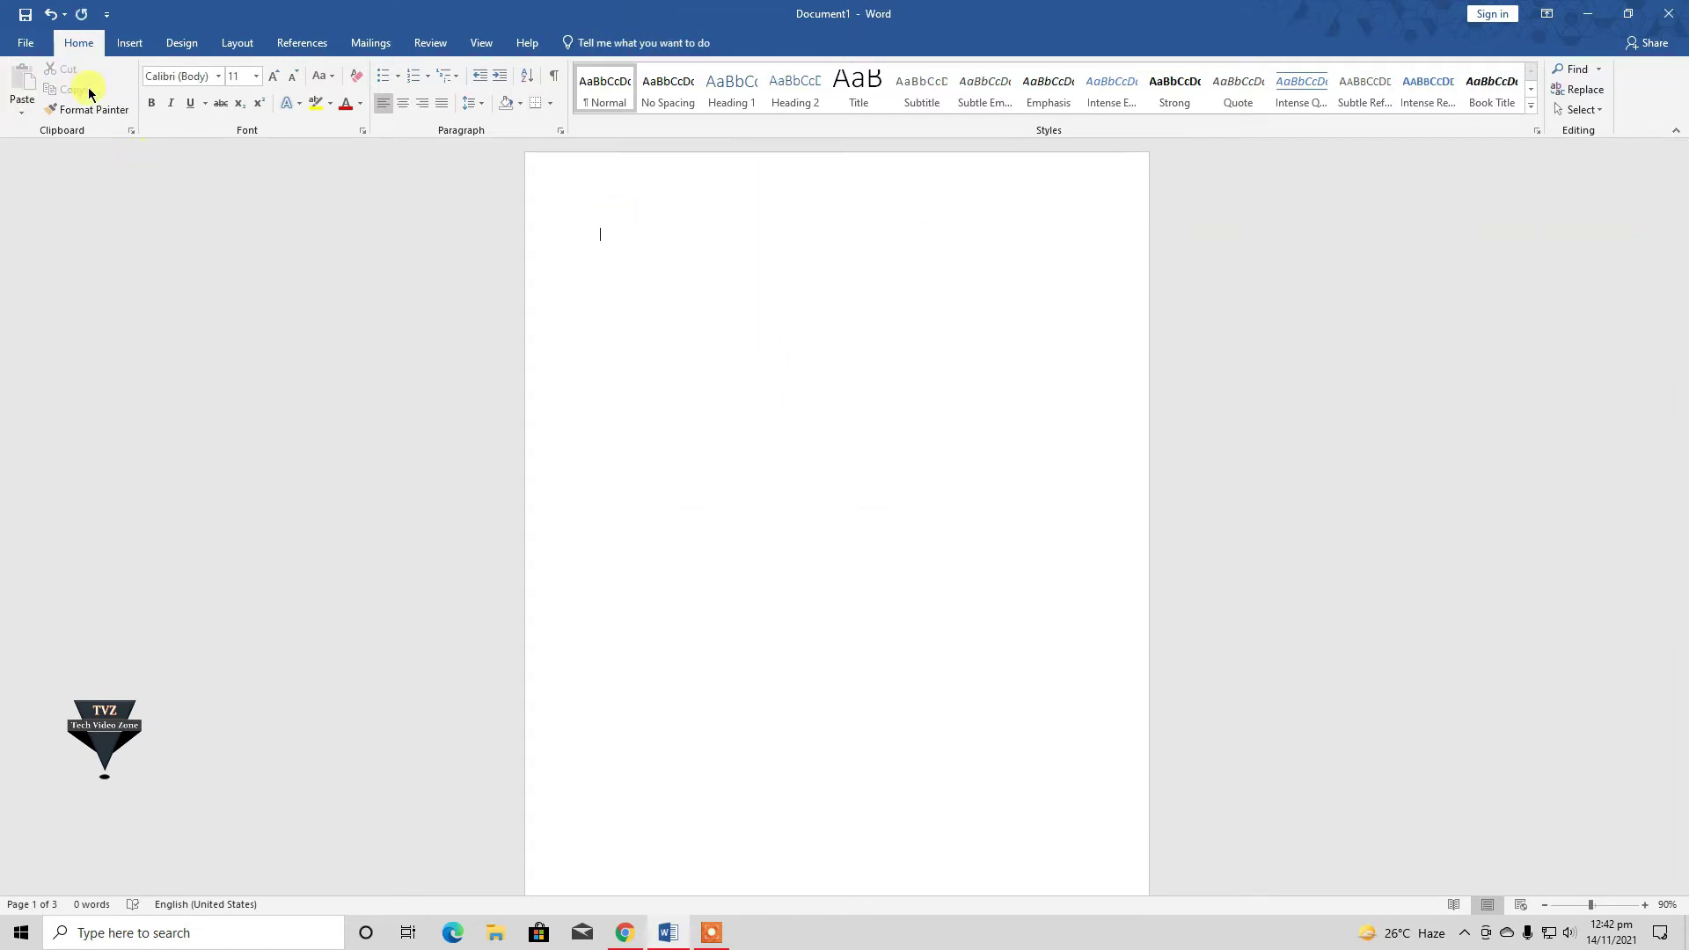
click(130, 43)
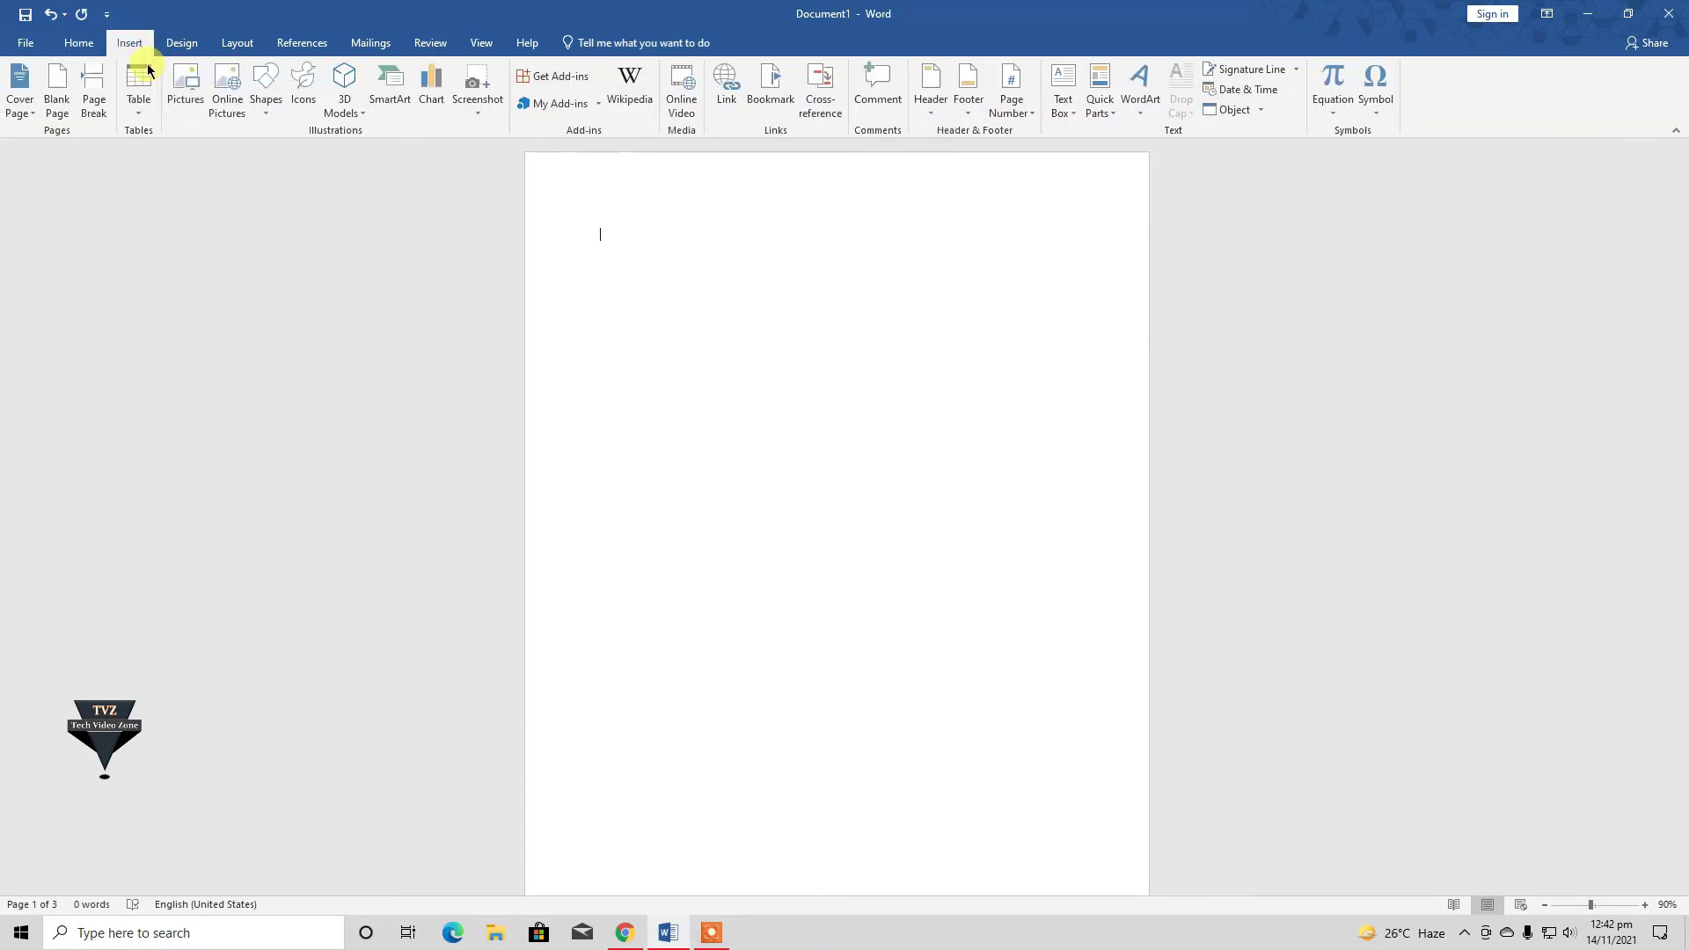
click(148, 117)
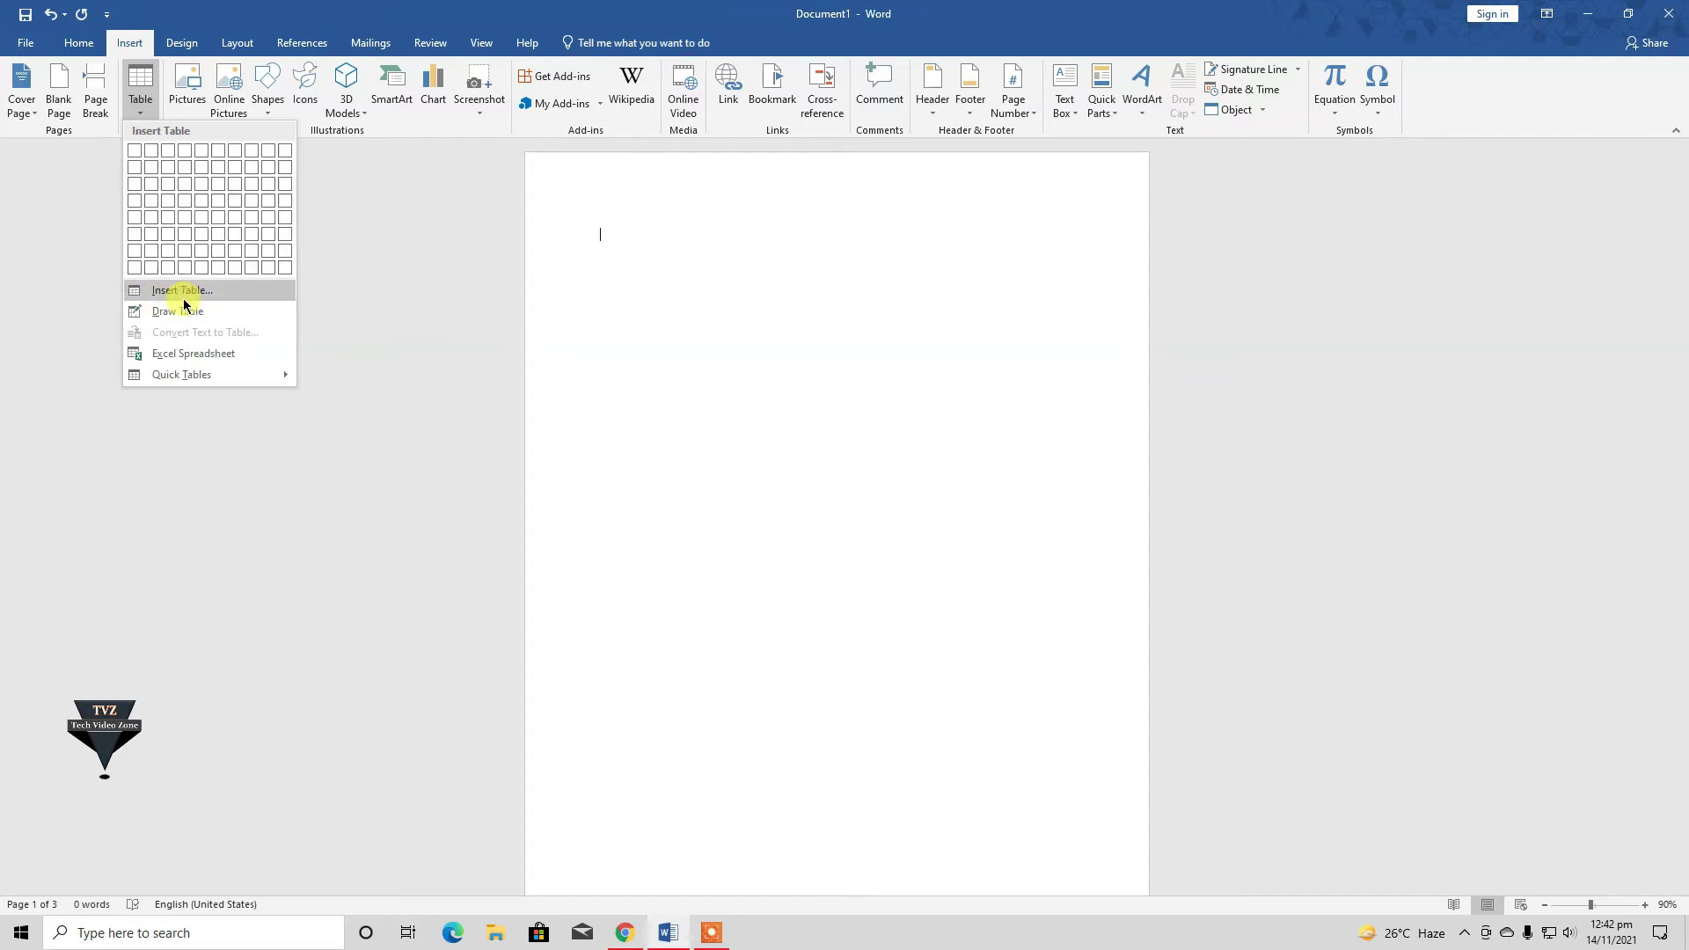
click(224, 300)
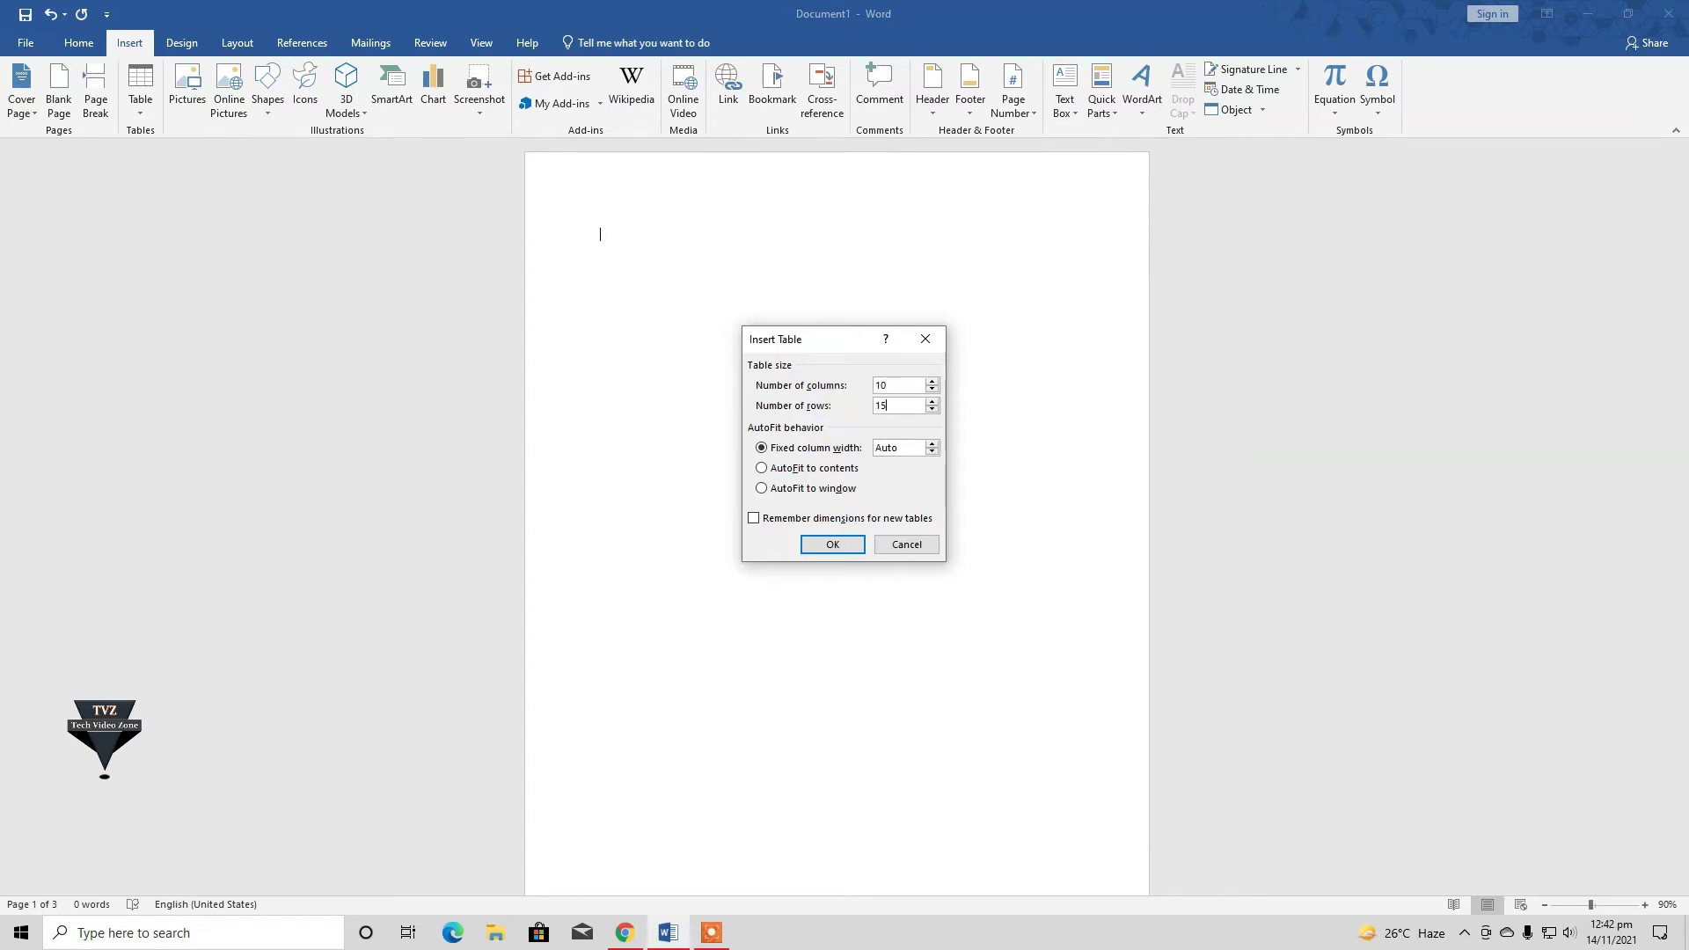
click(837, 544)
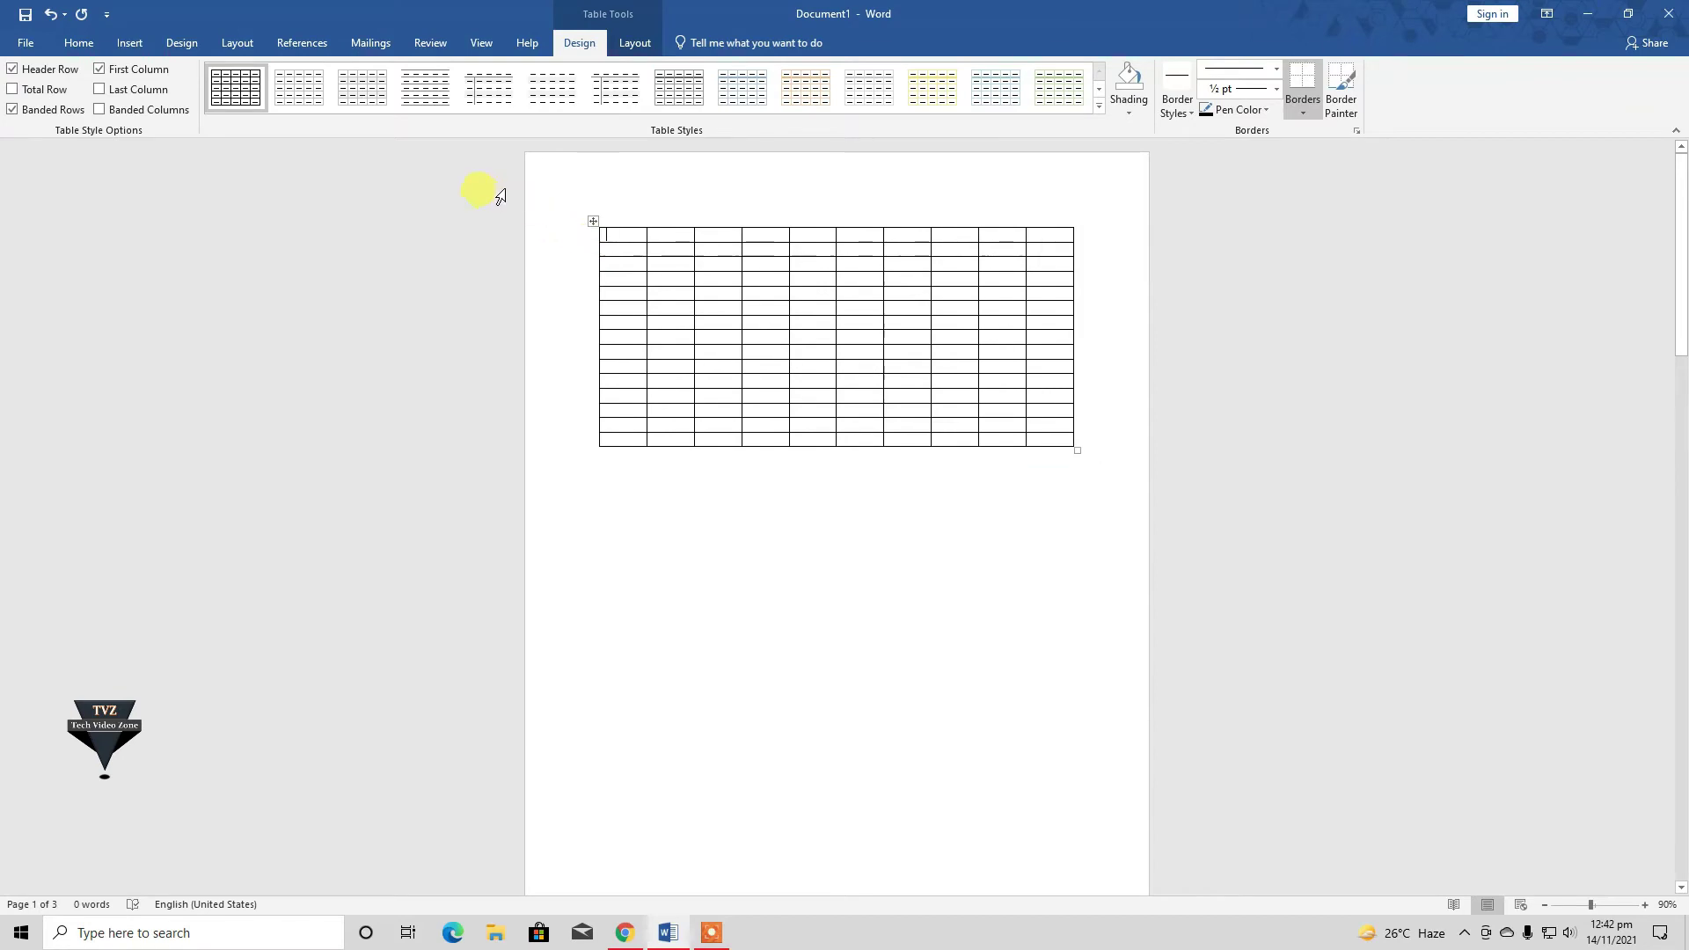
mouse_move(1081, 452)
mouse_down()
mouse_move(1084, 673)
mouse_move(1126, 679)
mouse_move(1082, 762)
mouse_move(1078, 451)
mouse_move(1098, 450)
mouse_up()
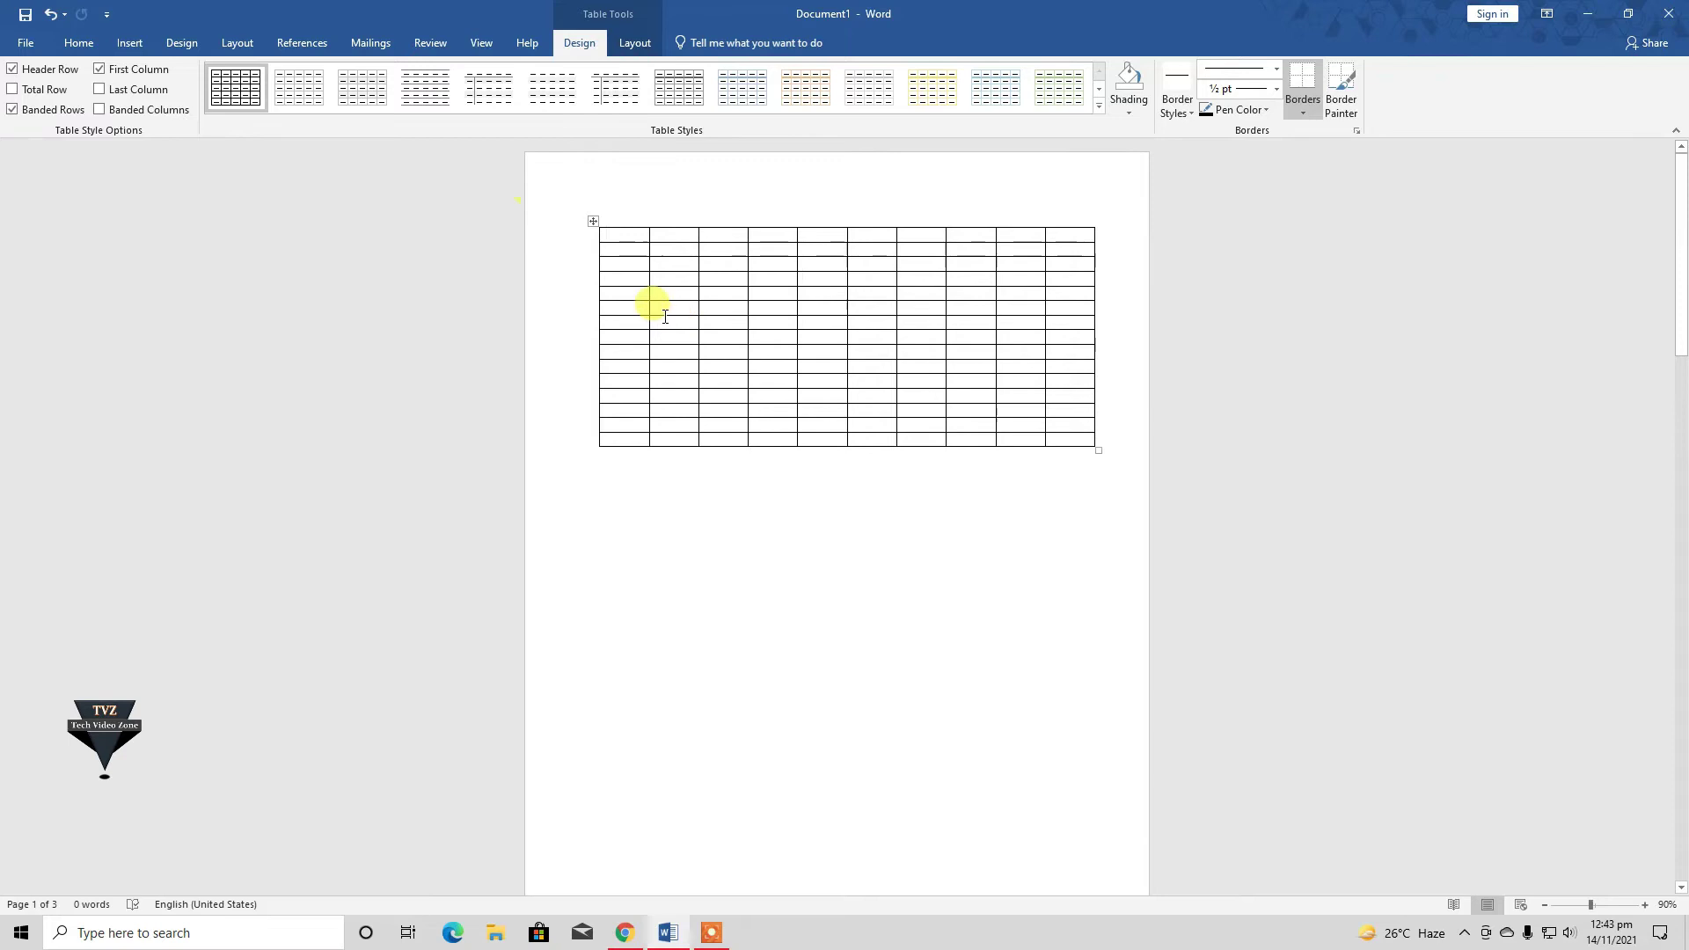
click(129, 43)
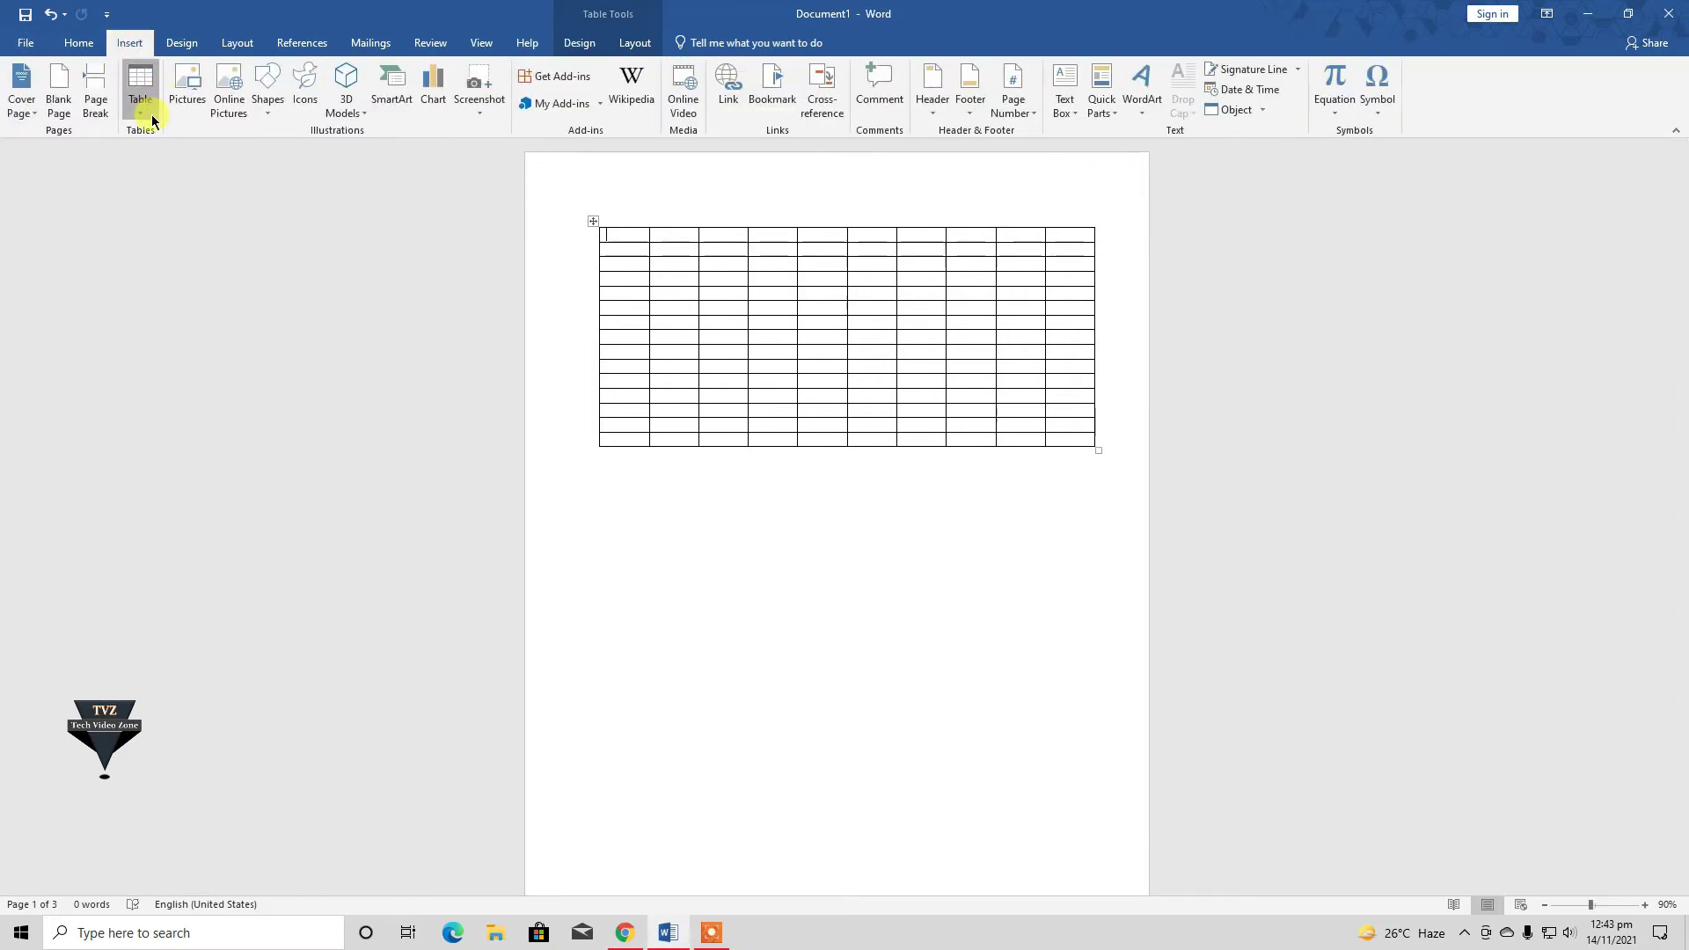
- With Draw Table, draw a new table outline below the 10-column table, spanning the page width
click(152, 119)
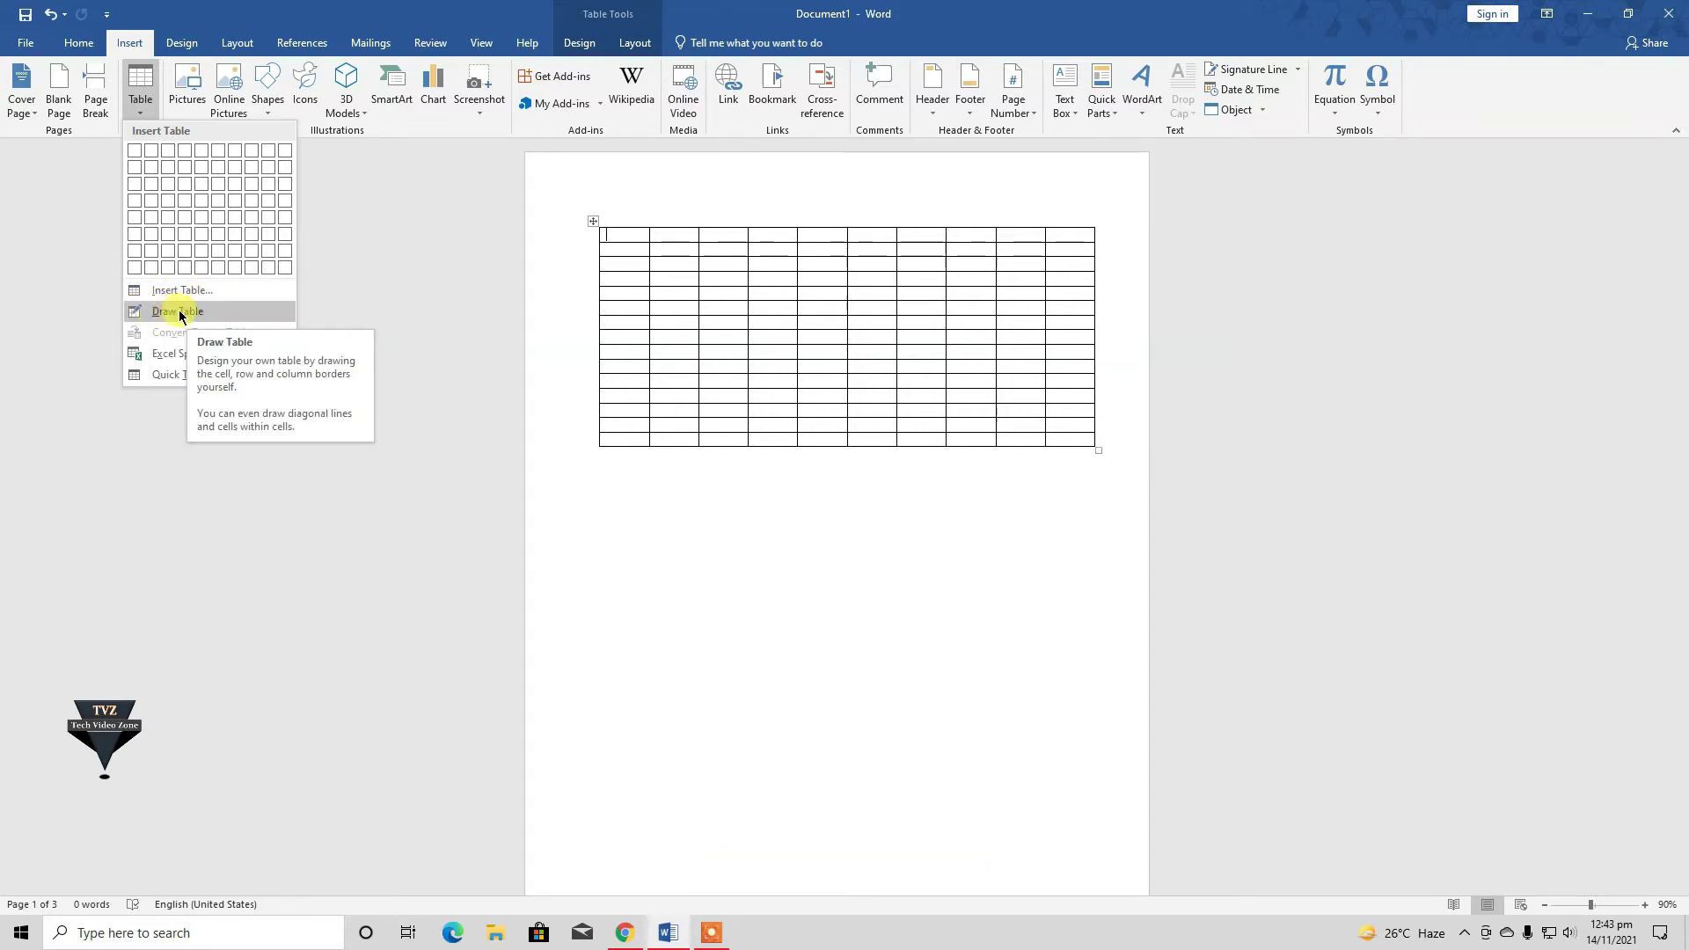
click(179, 313)
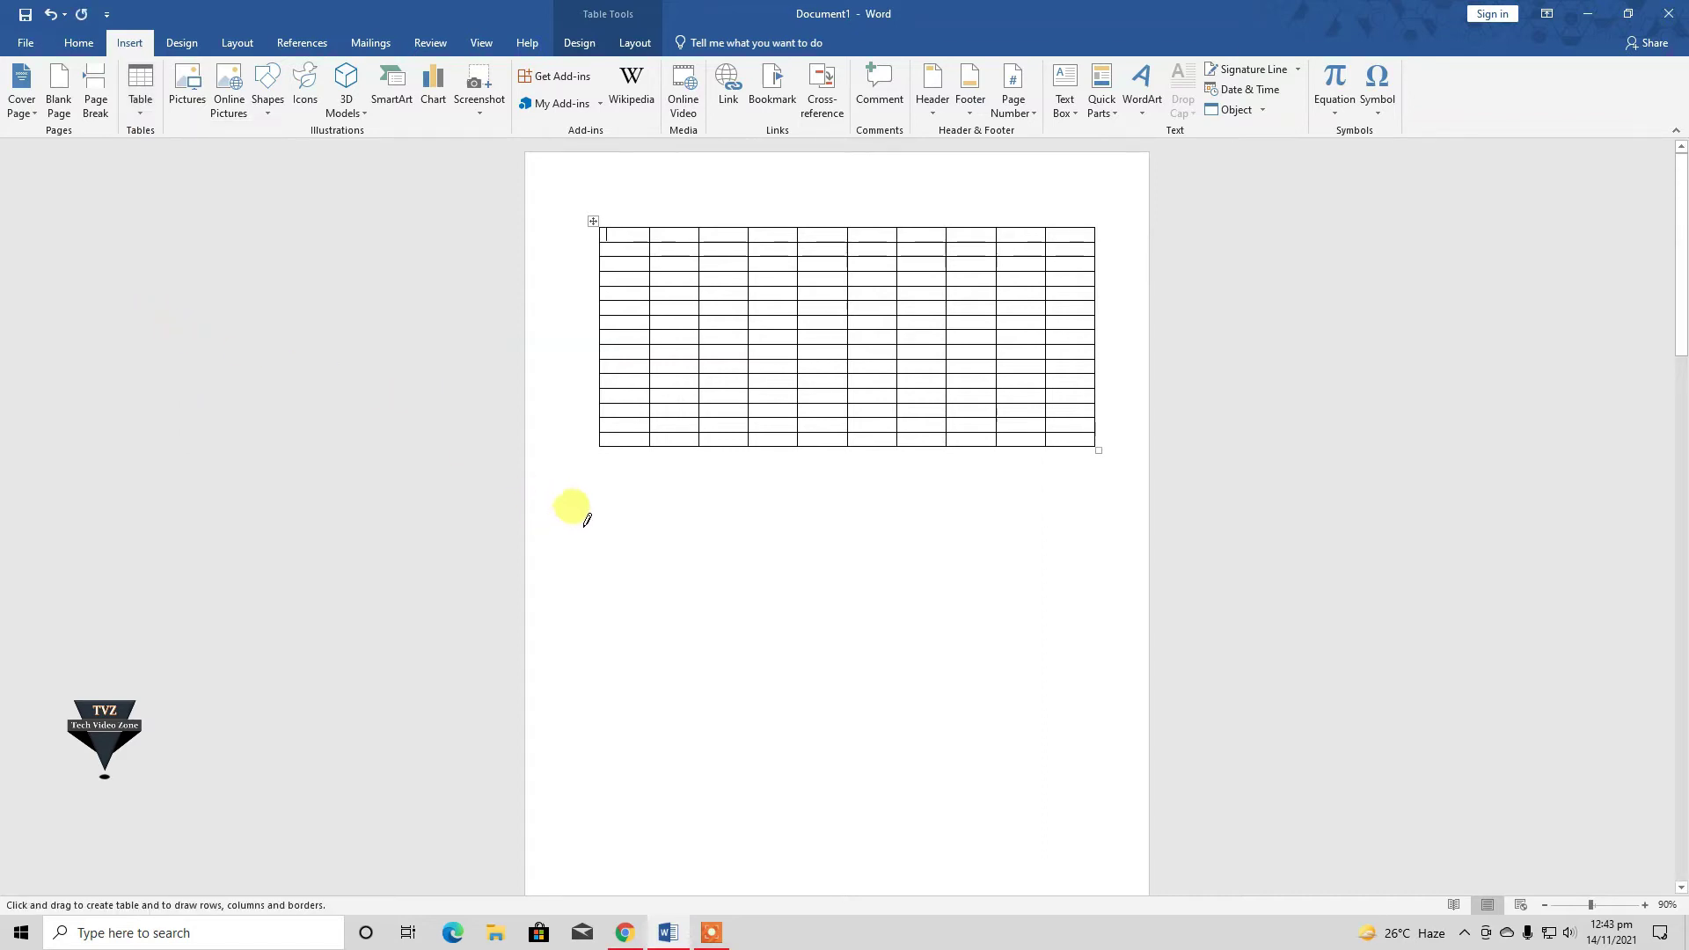
drag(600, 517, 601, 790)
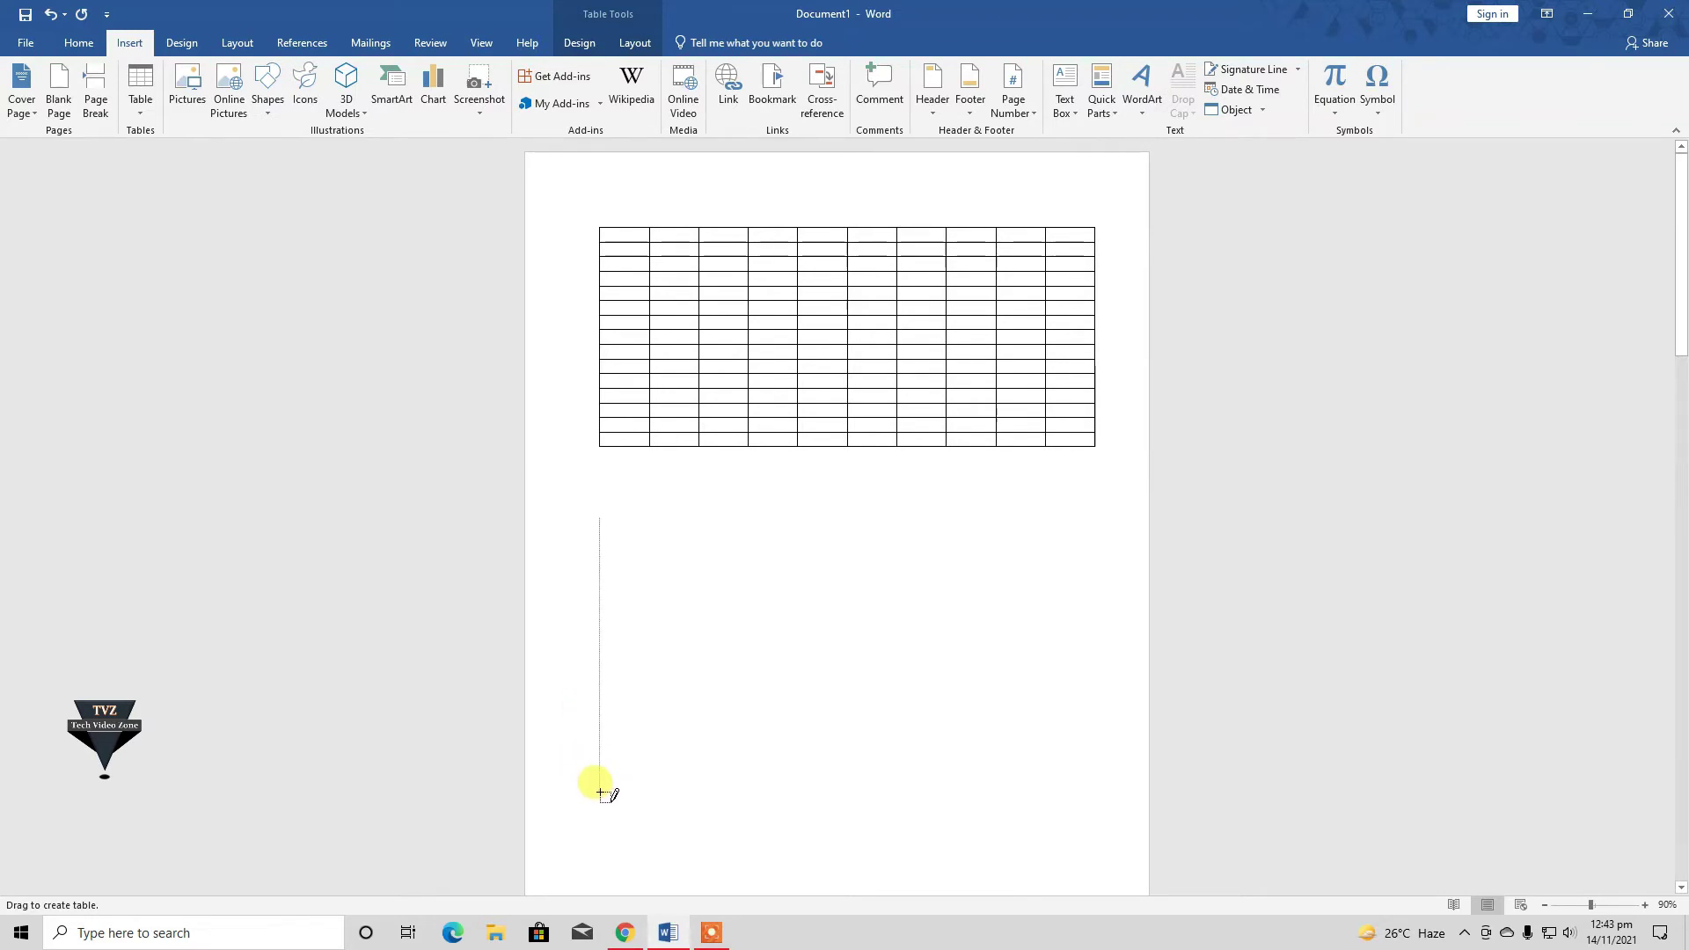
drag(602, 793, 604, 792)
drag(620, 466, 1073, 472)
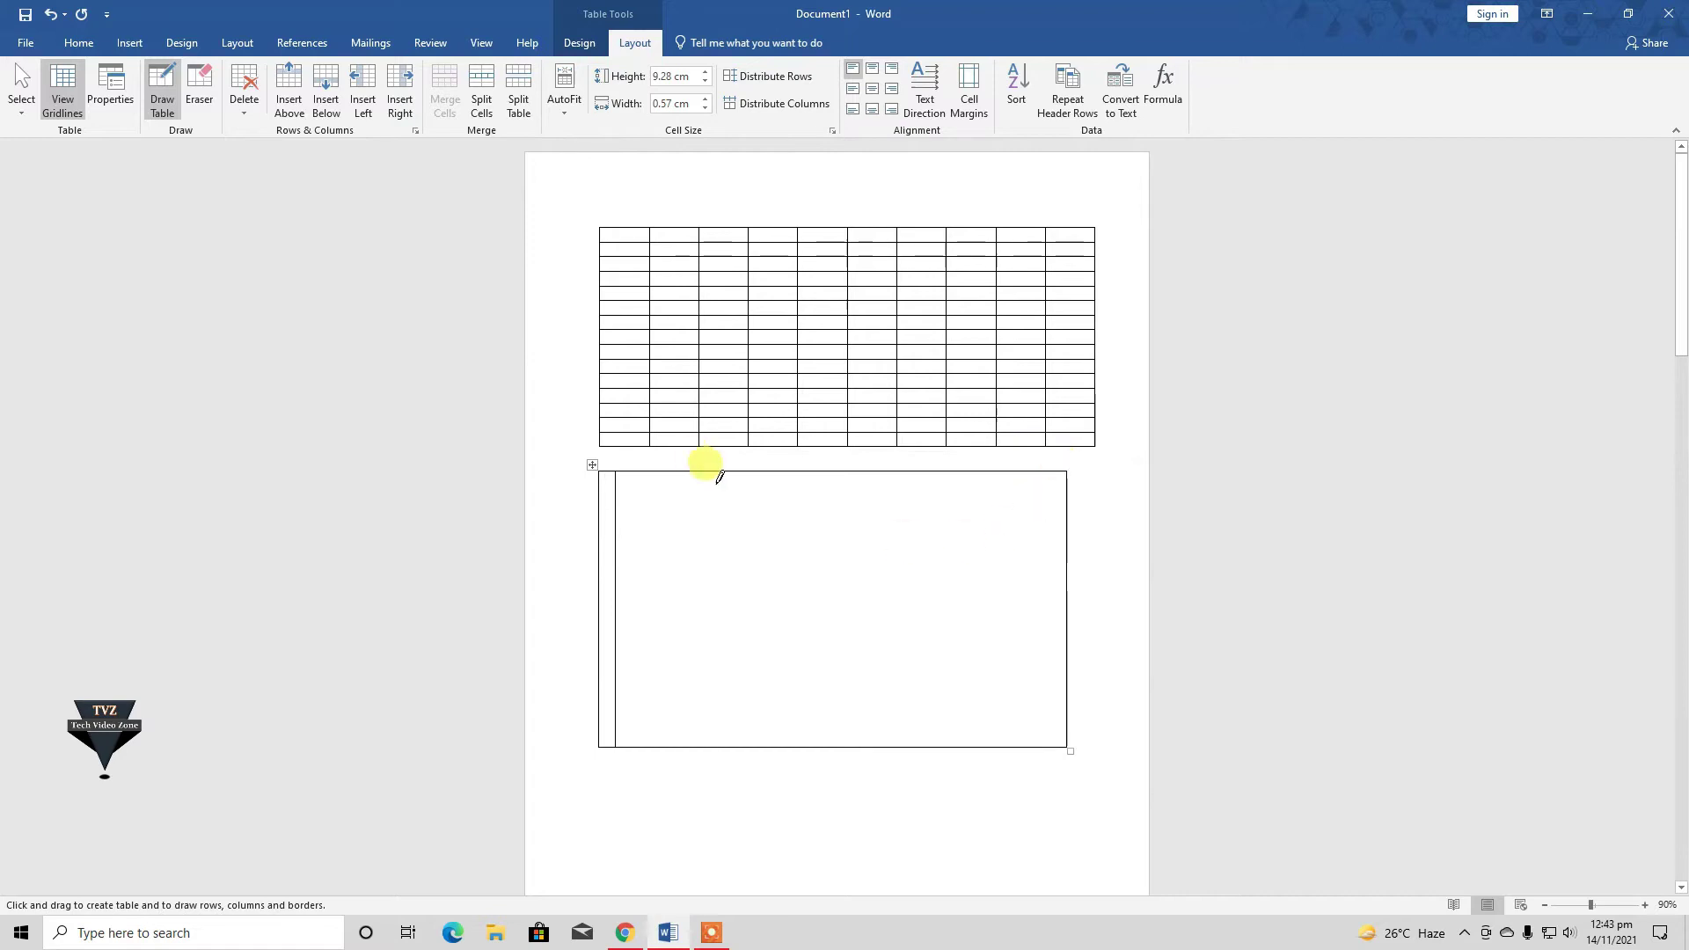
- Draw six vertical borders to split the drawn table into columns
drag(713, 467, 722, 673)
drag(803, 467, 804, 682)
drag(898, 467, 915, 651)
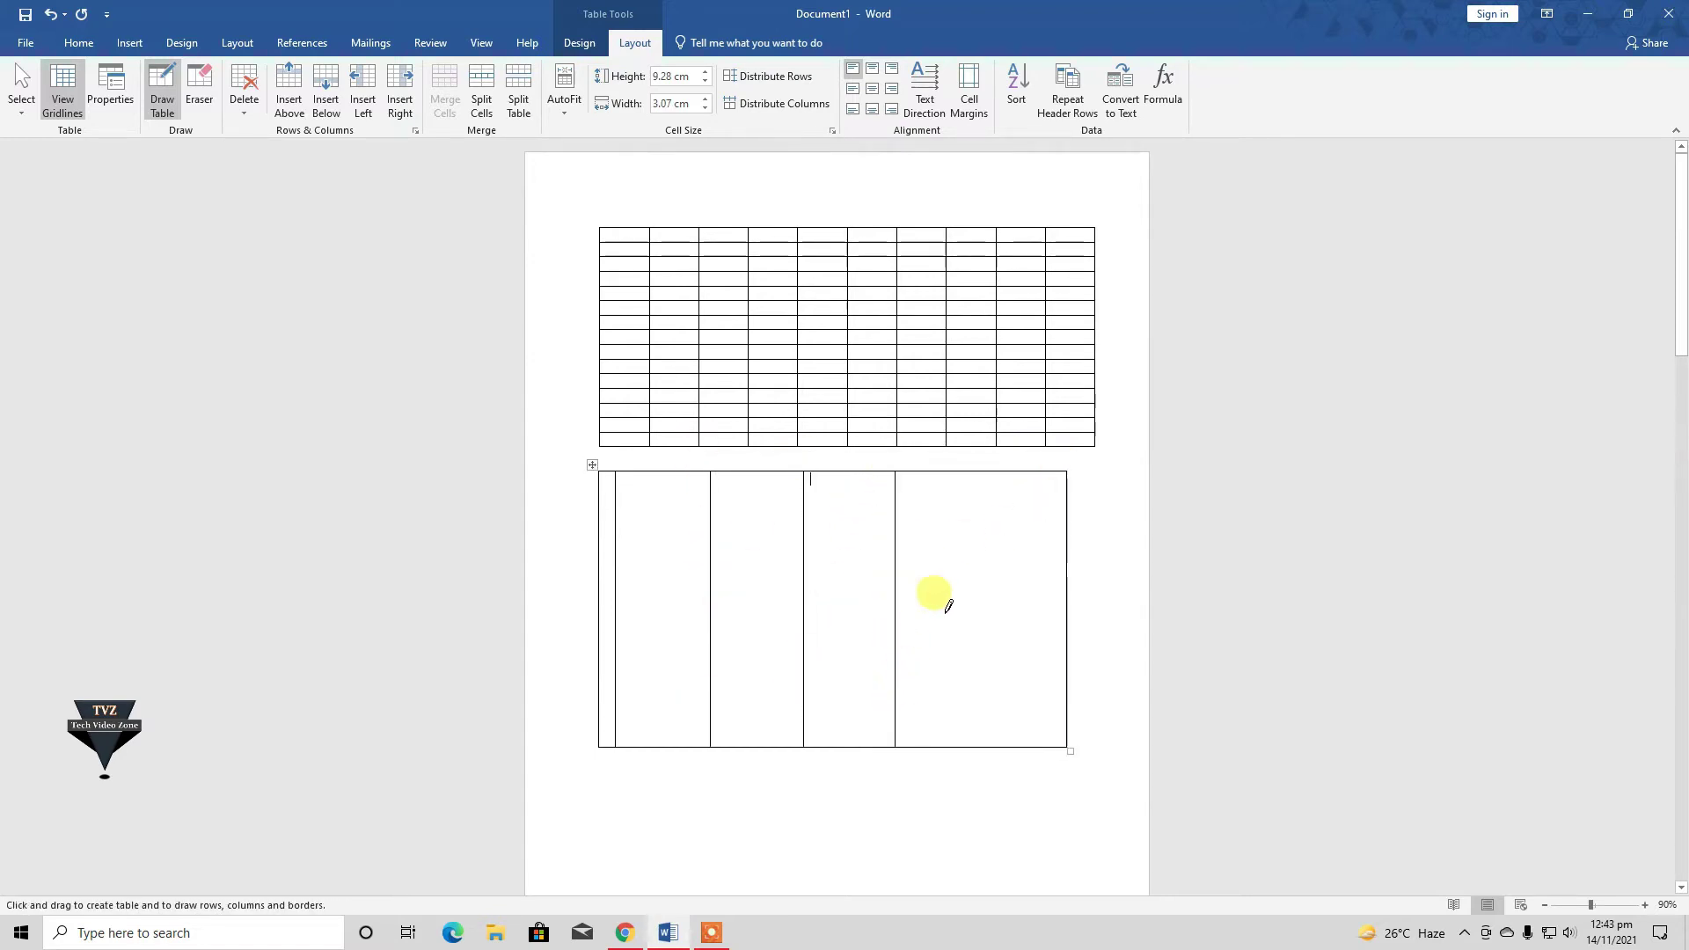
drag(991, 467, 994, 711)
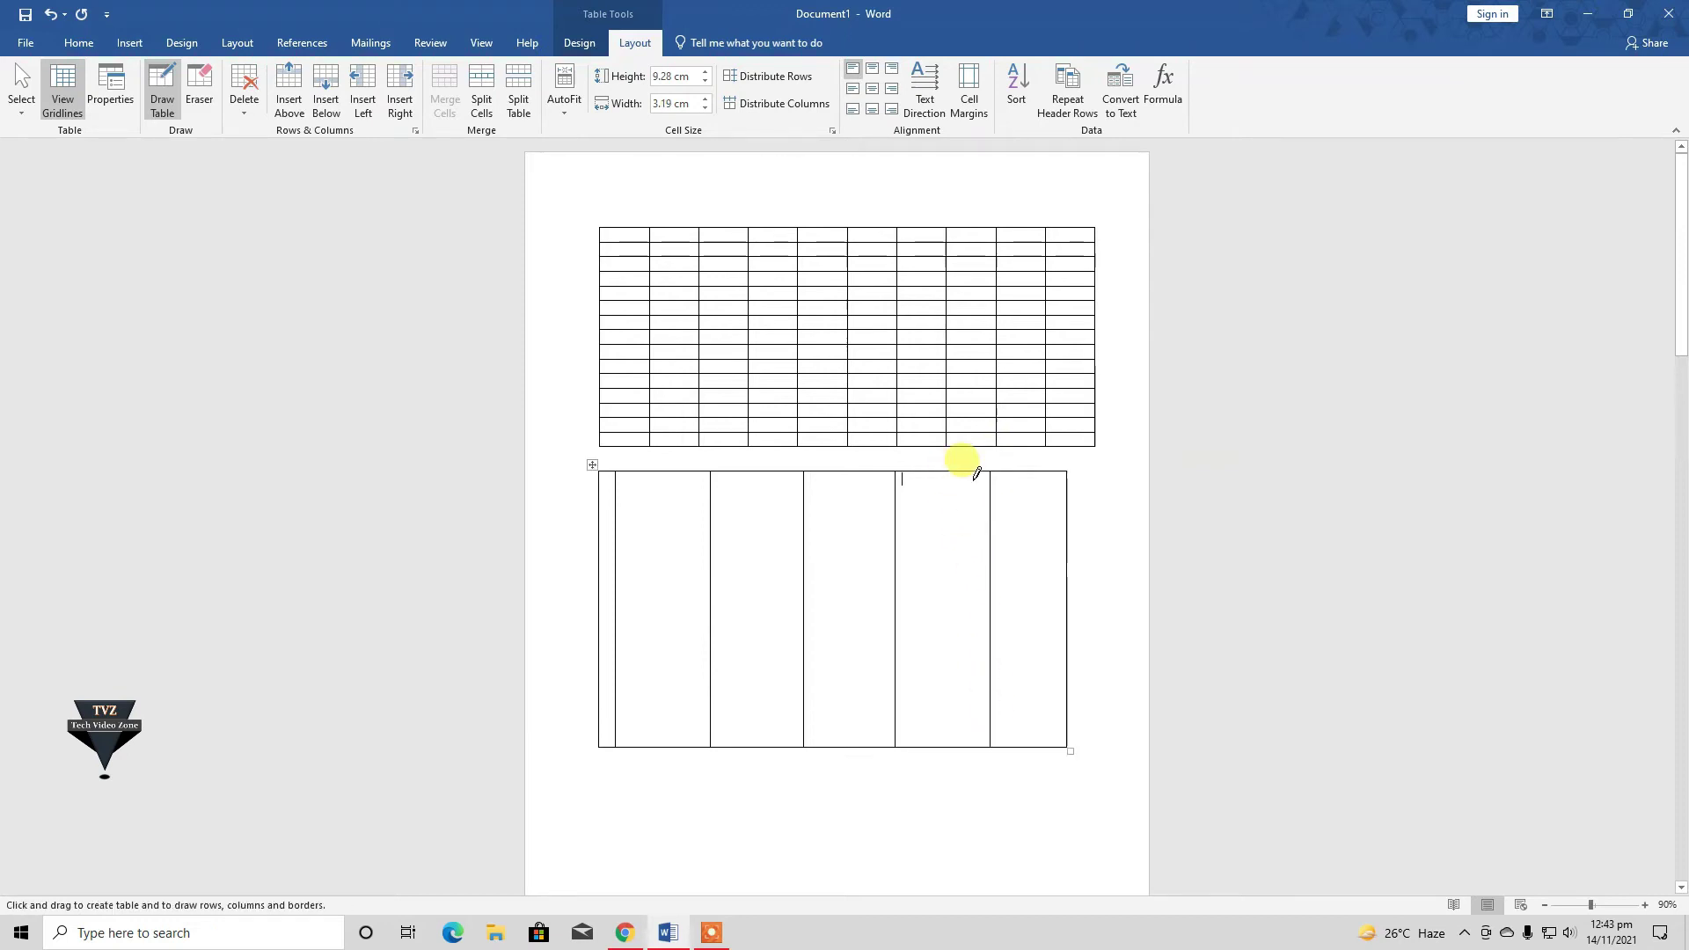
drag(1043, 467, 1047, 714)
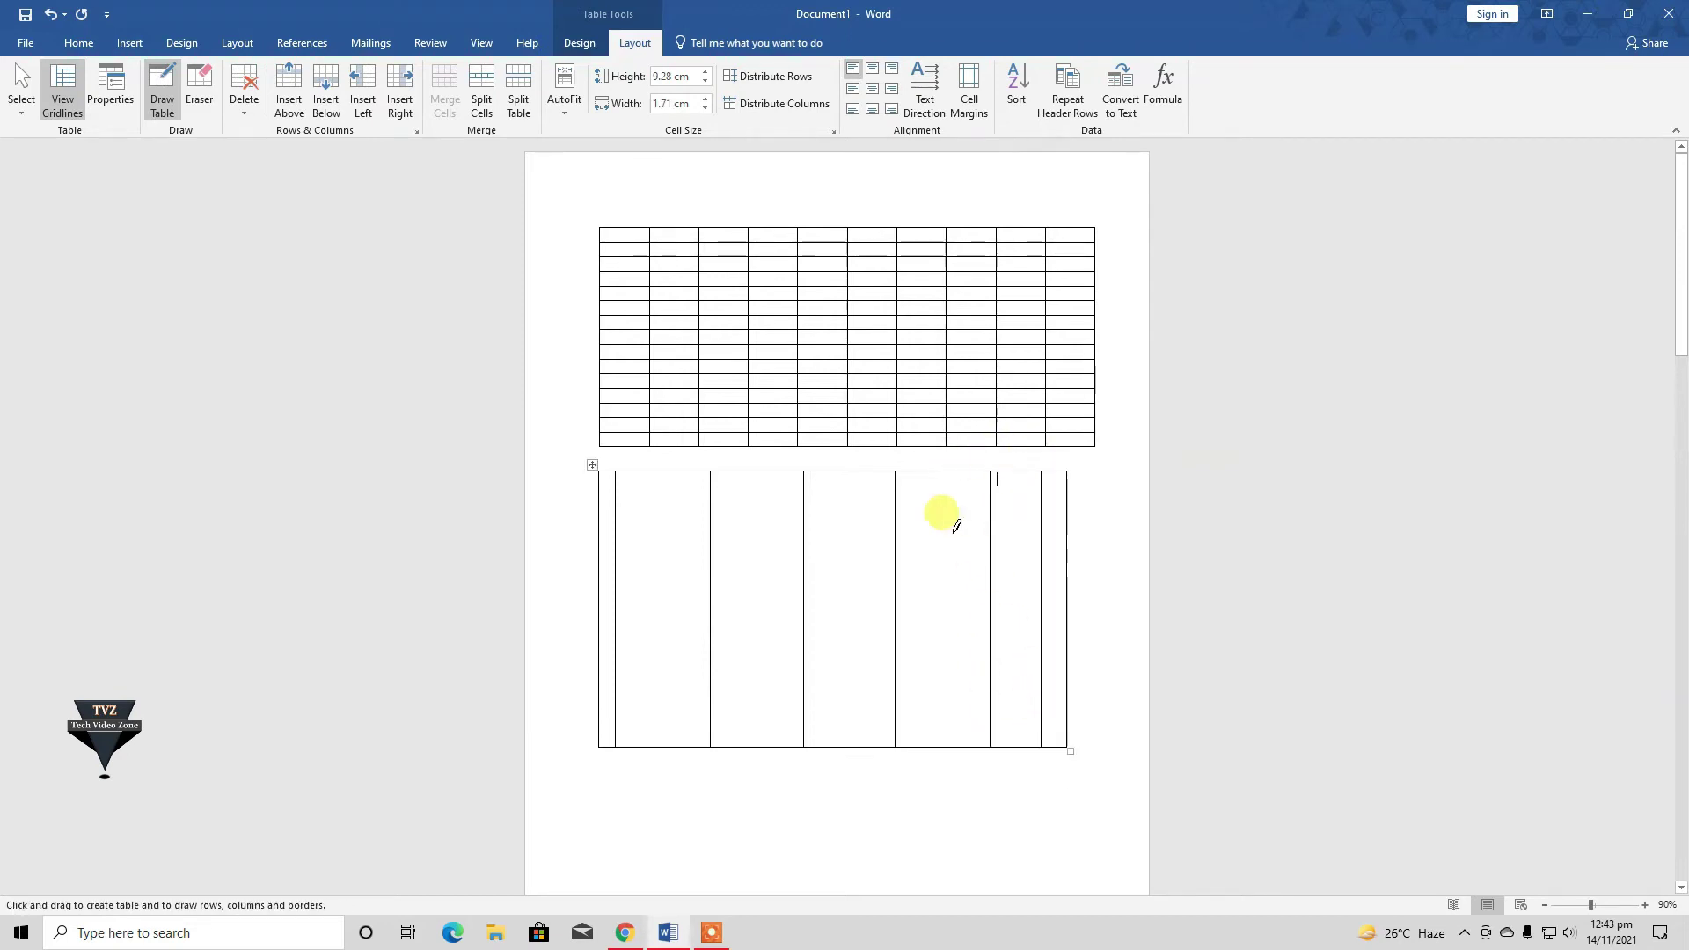
drag(939, 472, 959, 704)
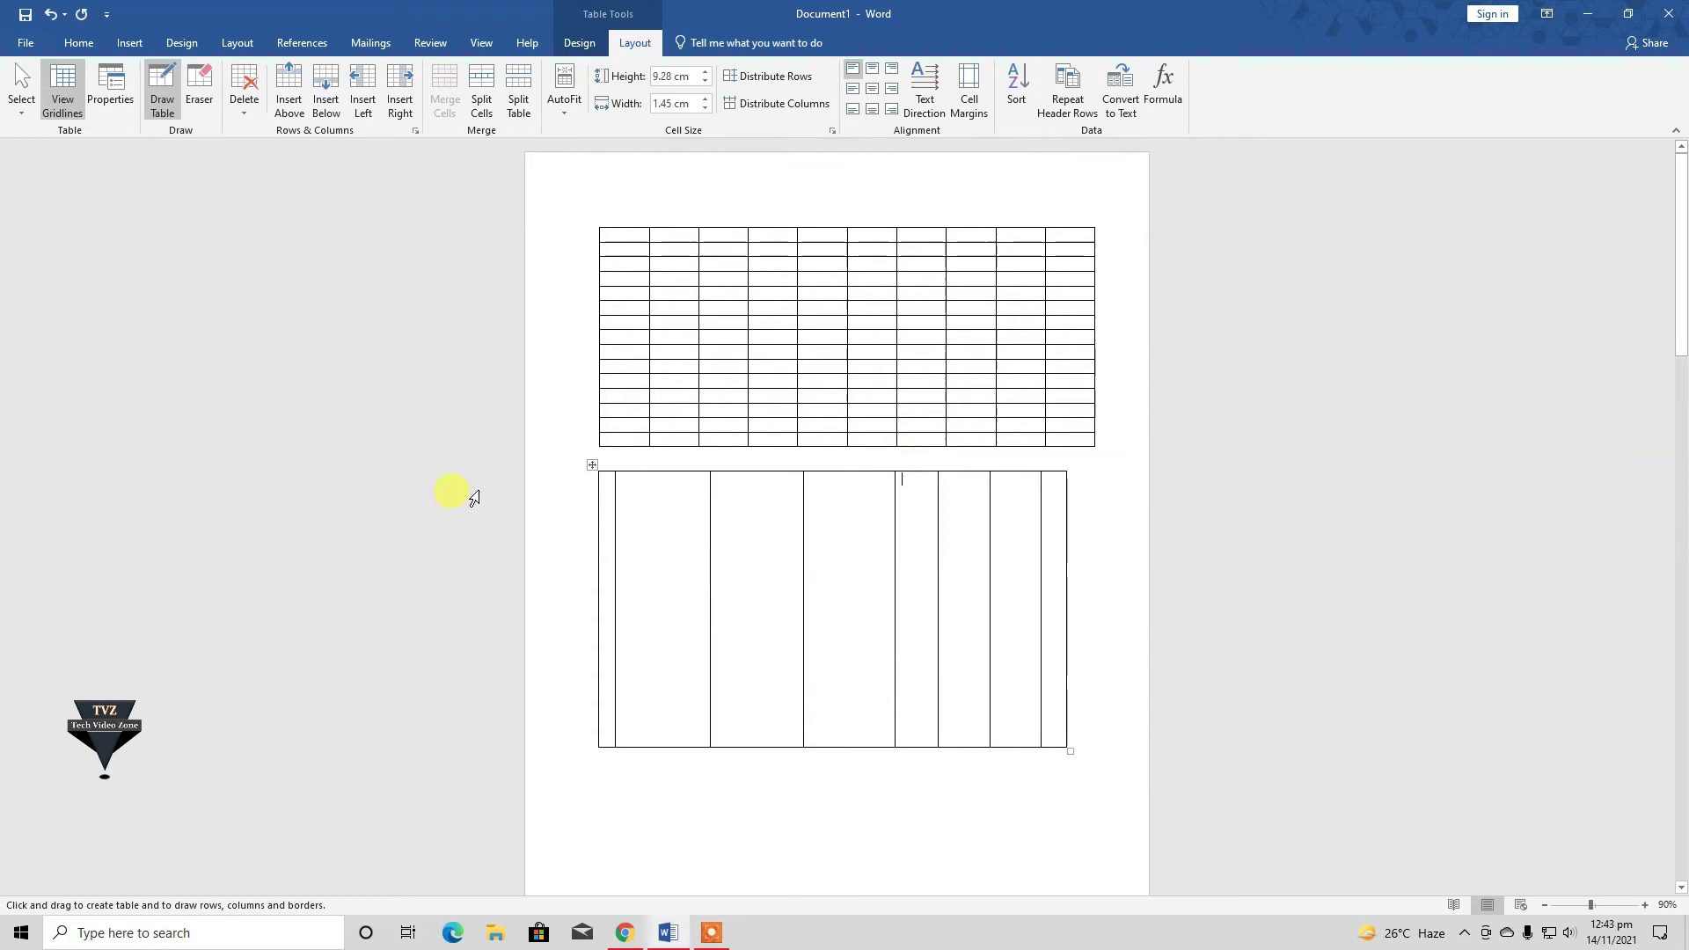
- Add three horizontal row borders and split several second- and third-row cells
drag(603, 510, 1066, 510)
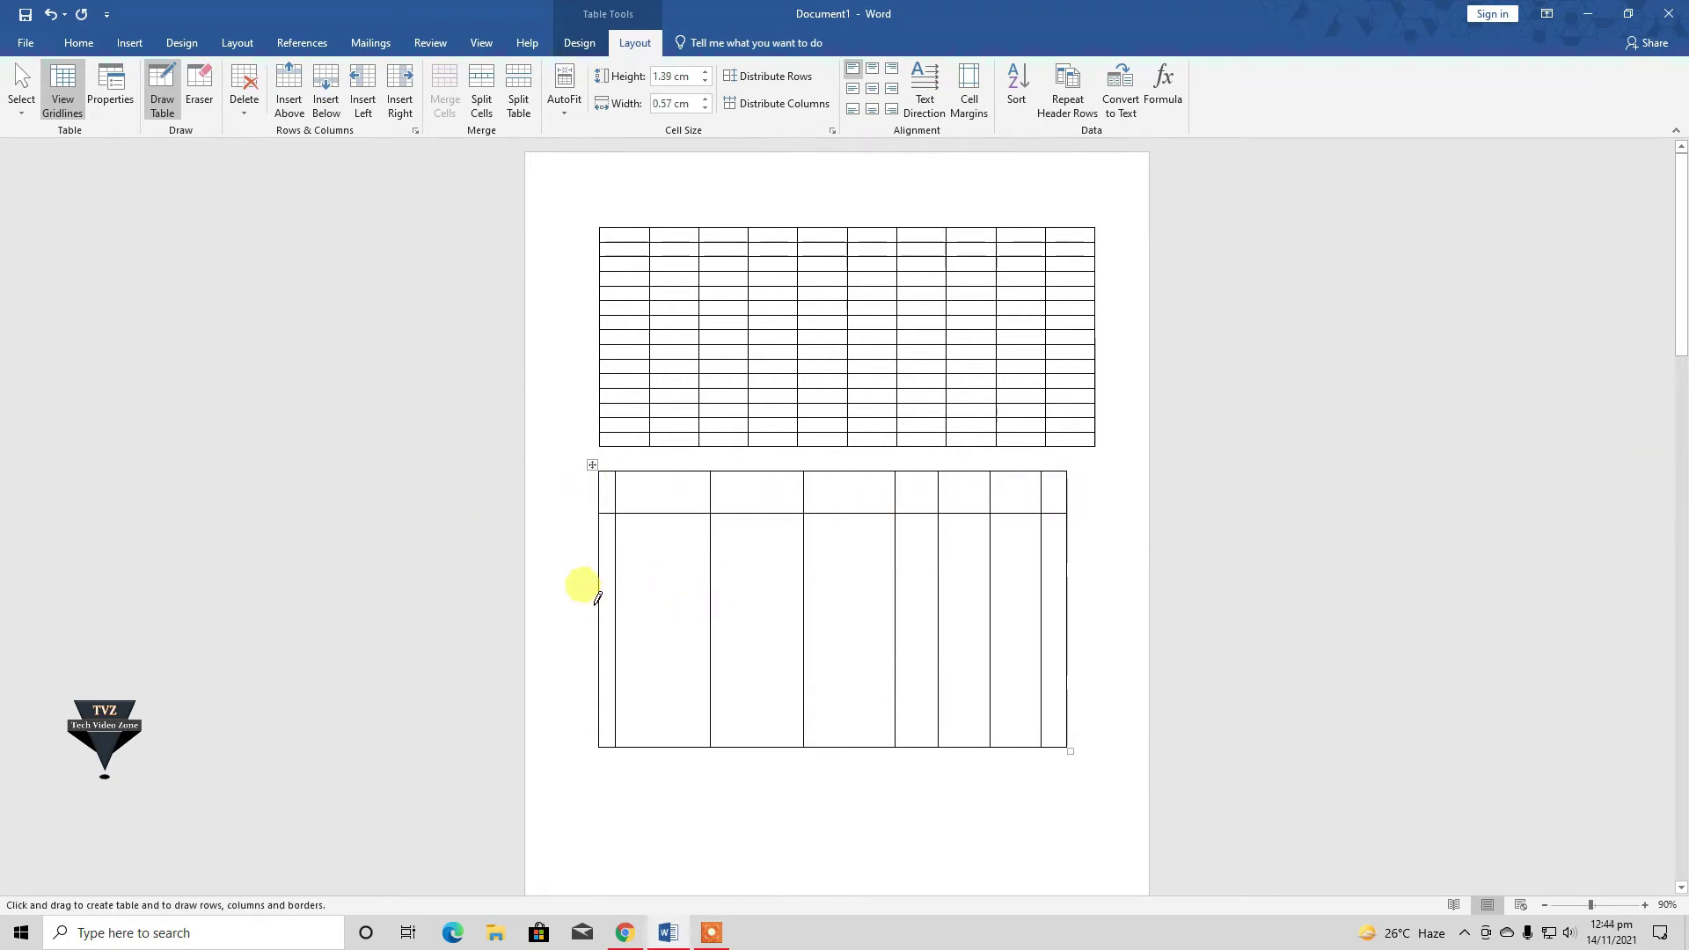
drag(597, 605, 1067, 606)
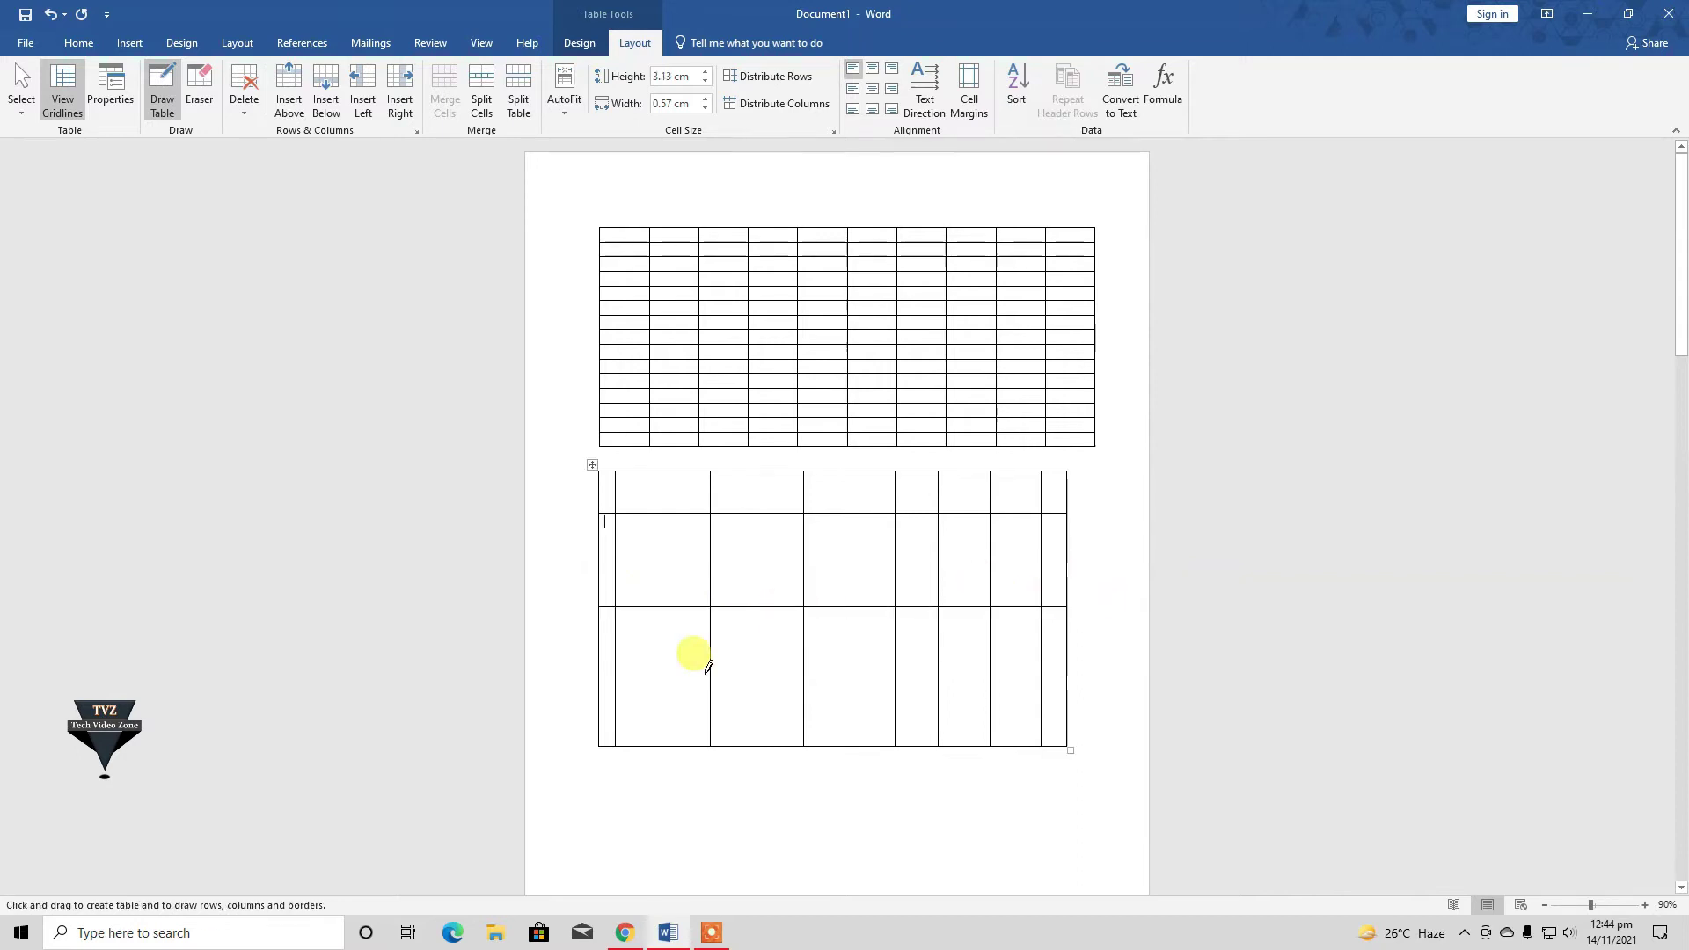
drag(599, 709, 1067, 709)
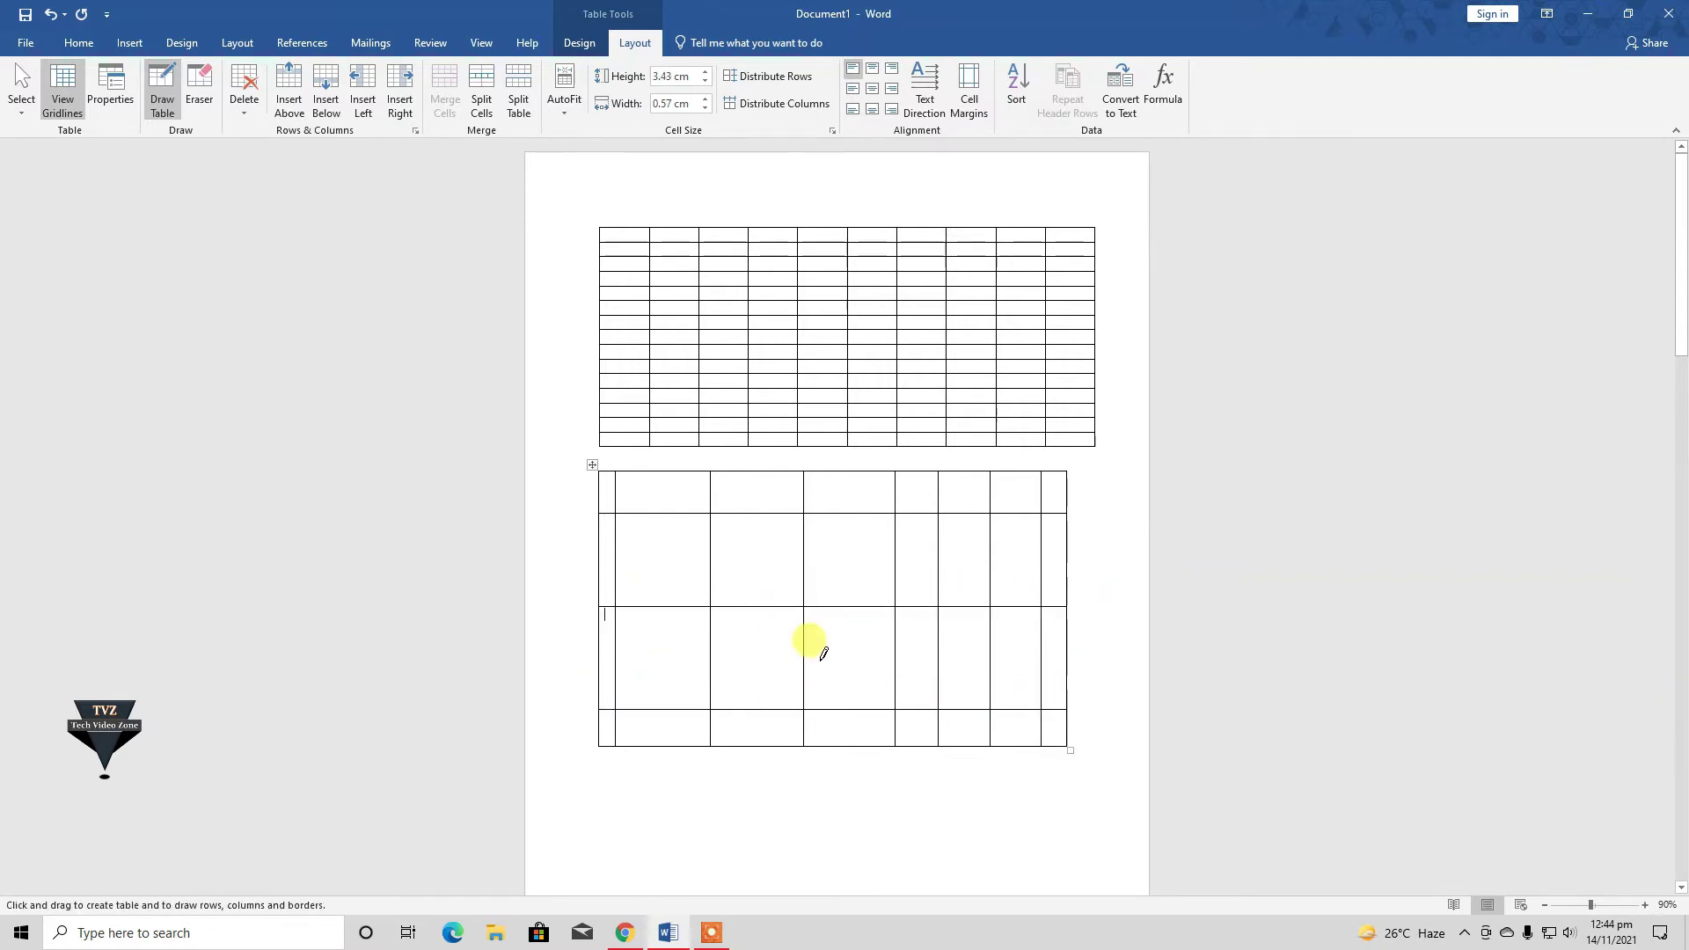
mouse_move(845, 607)
mouse_down()
mouse_move(846, 707)
mouse_move(894, 665)
mouse_up()
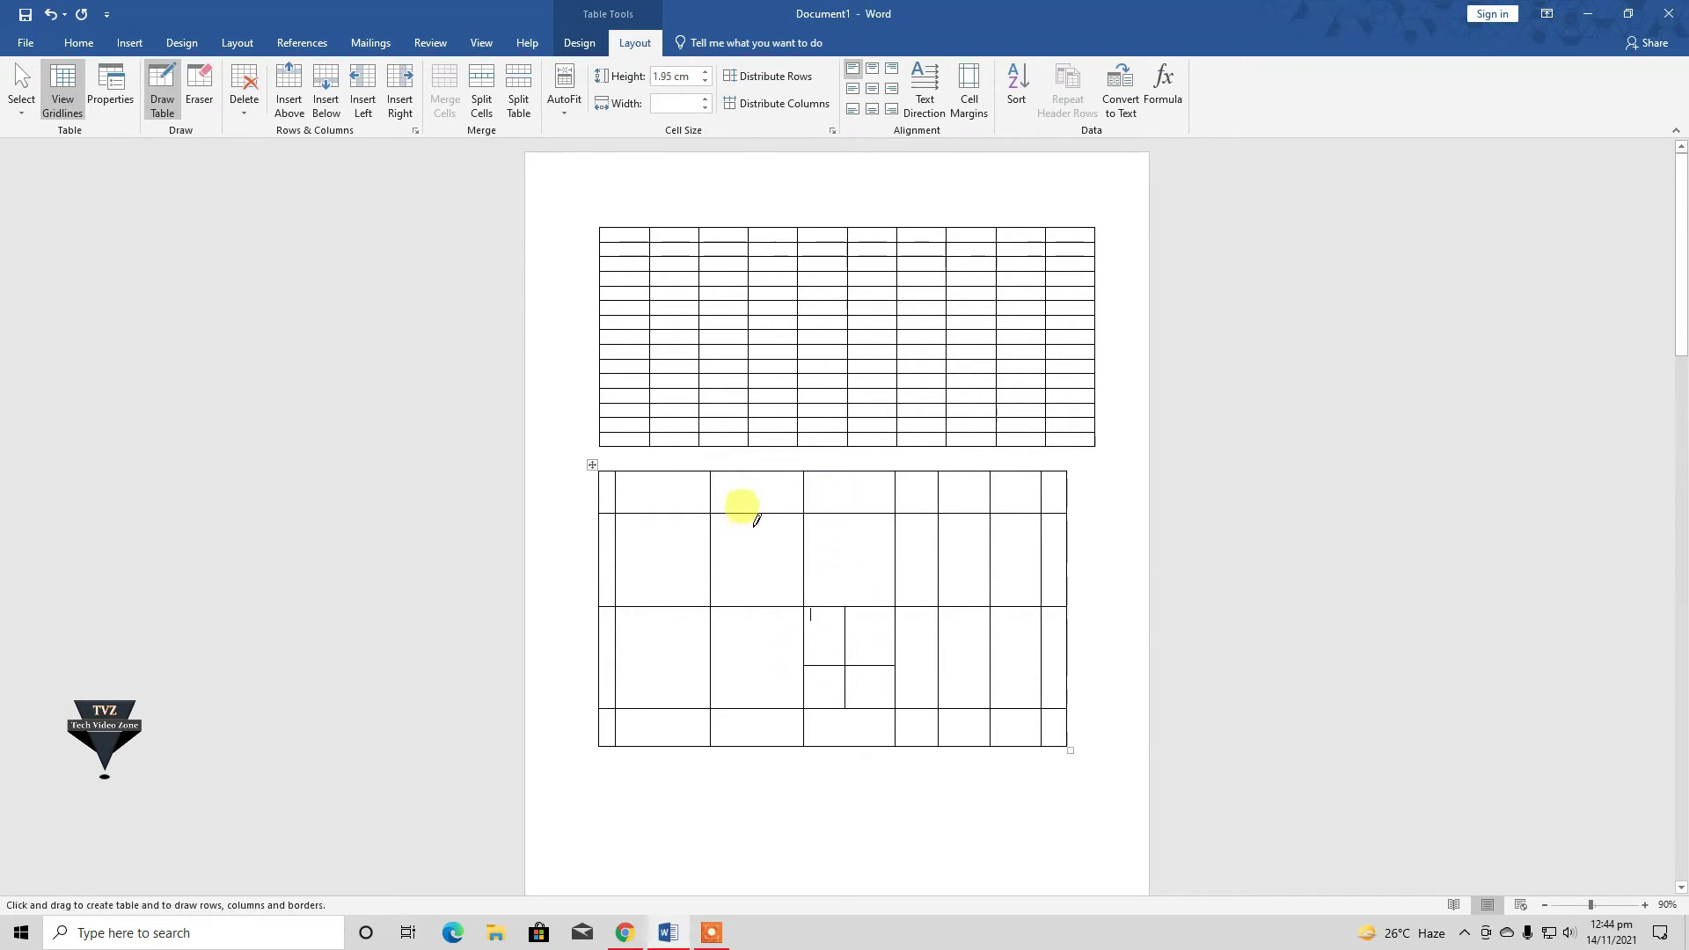
drag(753, 514, 753, 605)
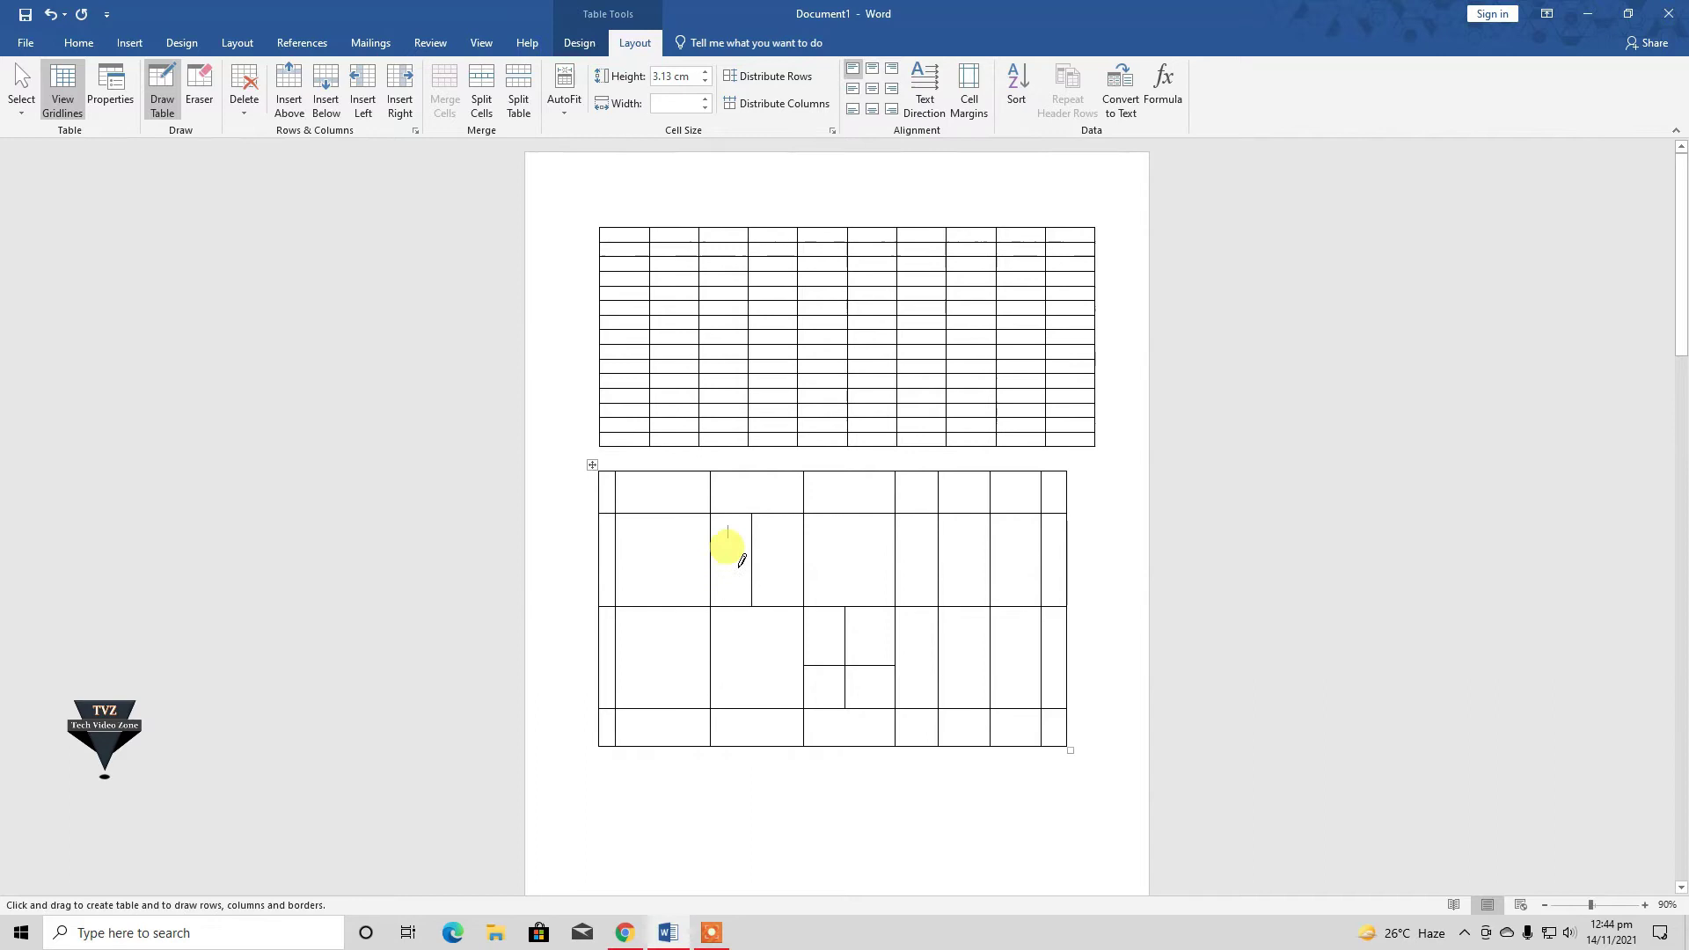
drag(712, 563, 802, 563)
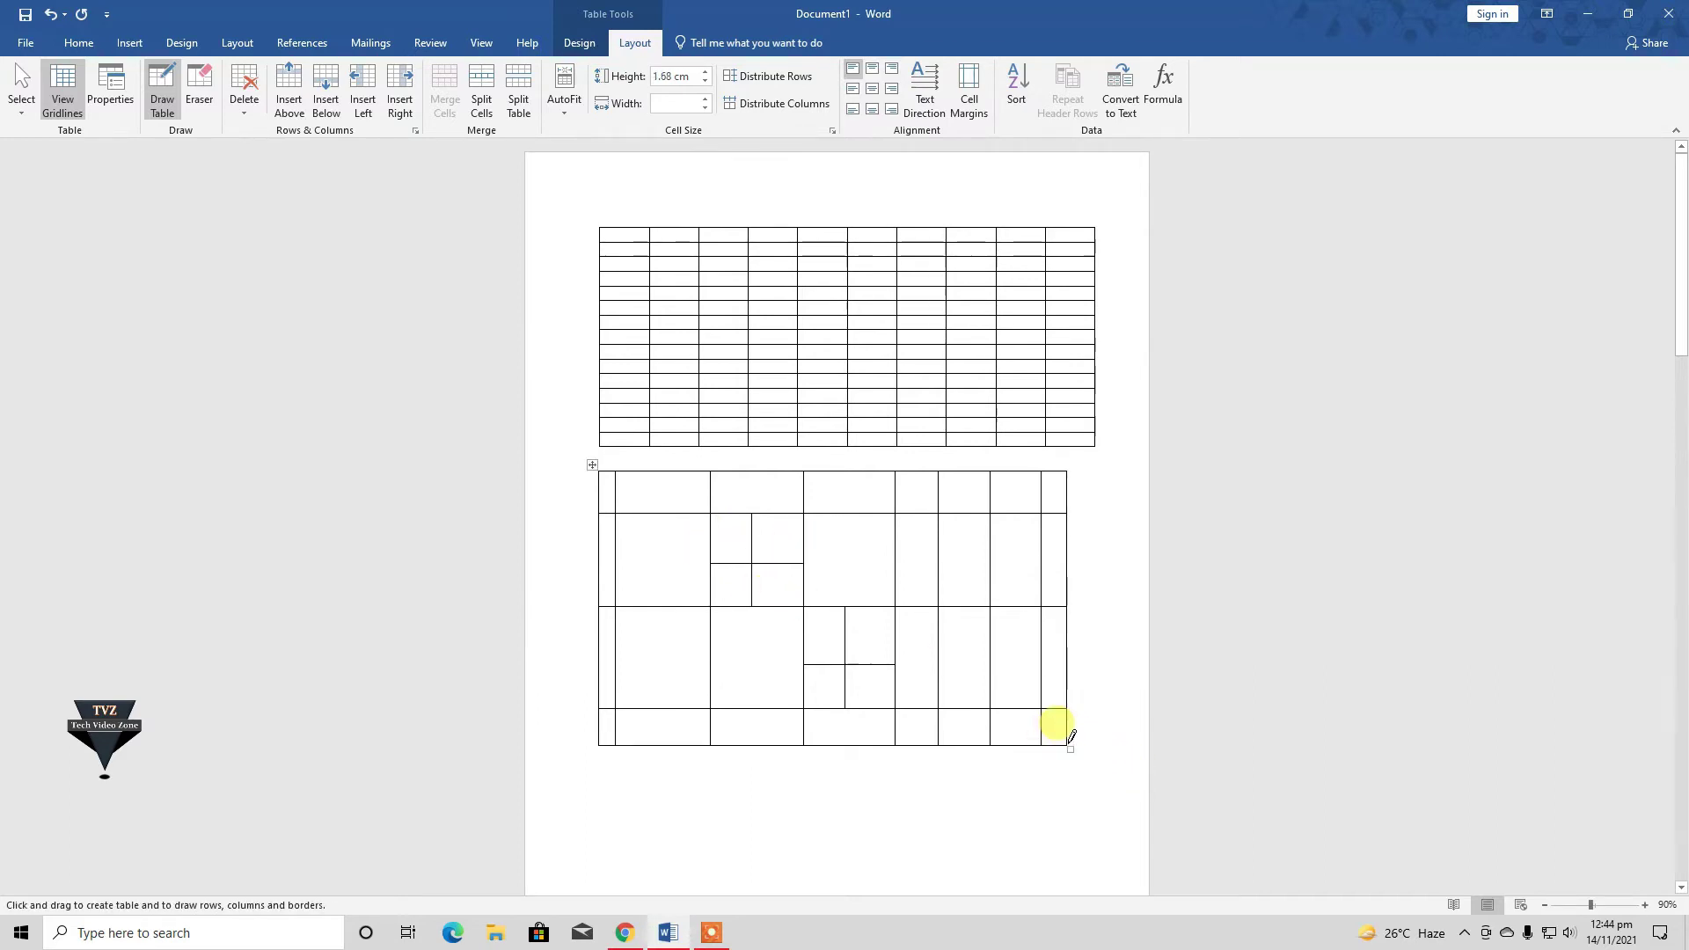
- Draw a small table beneath it and divide it with column borders
mouse_move(1031, 794)
mouse_down()
mouse_move(632, 771)
mouse_move(1027, 778)
mouse_move(936, 817)
mouse_up()
mouse_move(848, 771)
mouse_down()
mouse_move(848, 816)
mouse_move(808, 817)
mouse_up()
mouse_move(726, 771)
mouse_down()
mouse_move(727, 817)
mouse_move(673, 816)
mouse_up()
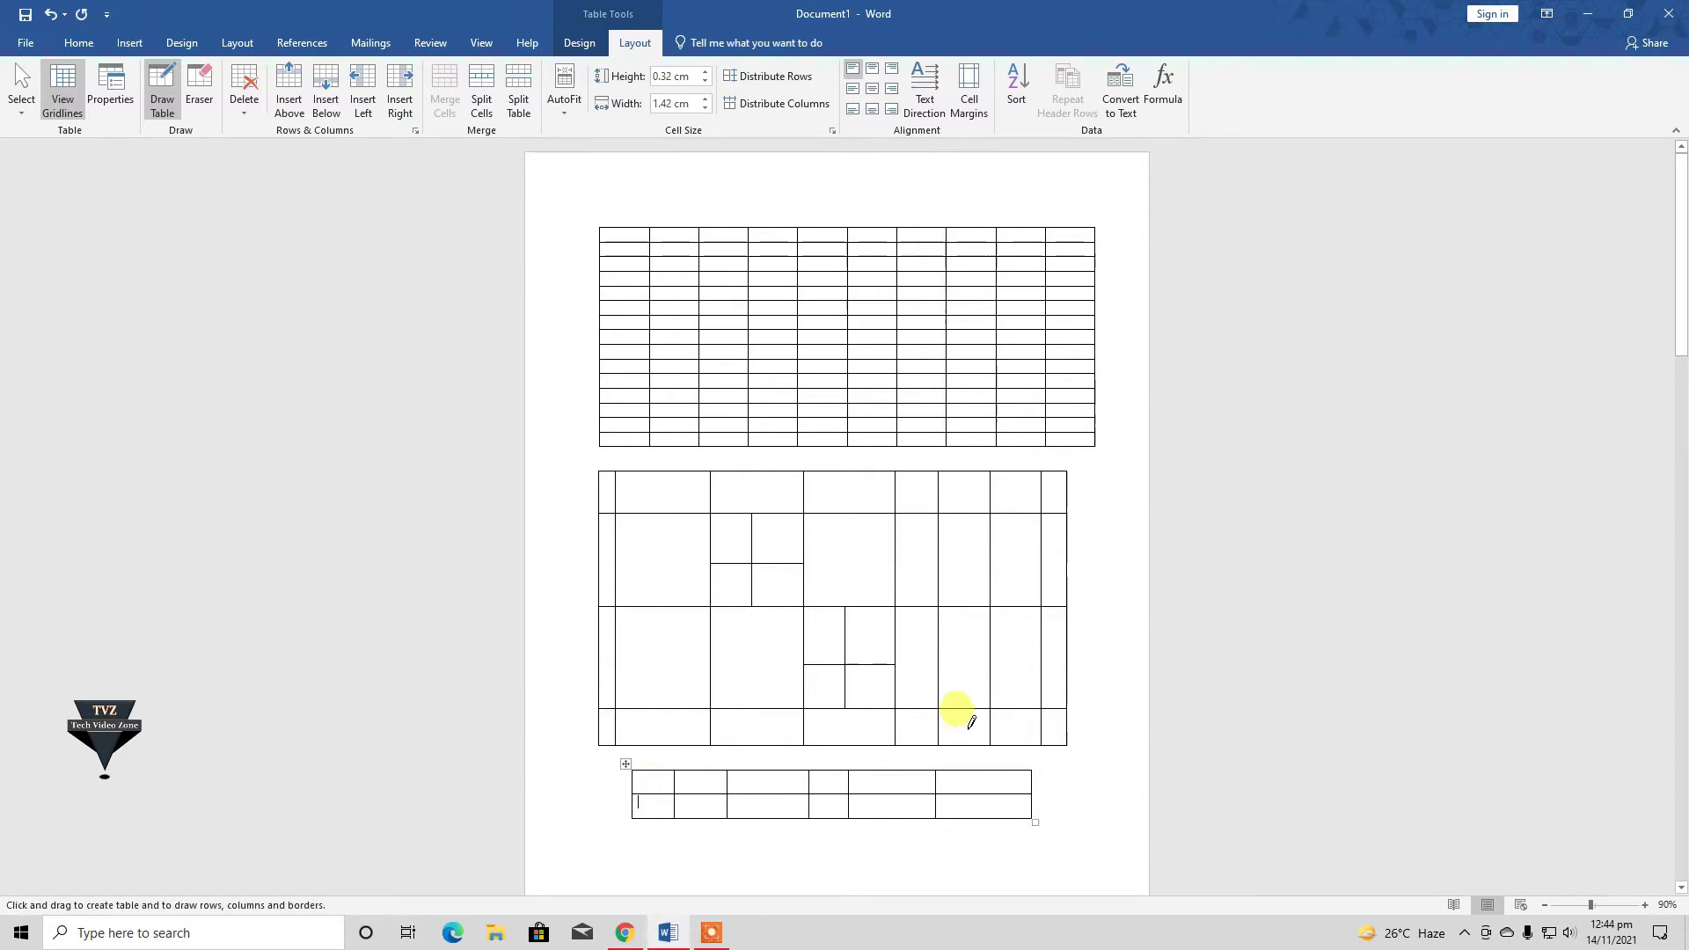
scroll(1012, 598, down, 2)
scroll(717, 603, up, 2)
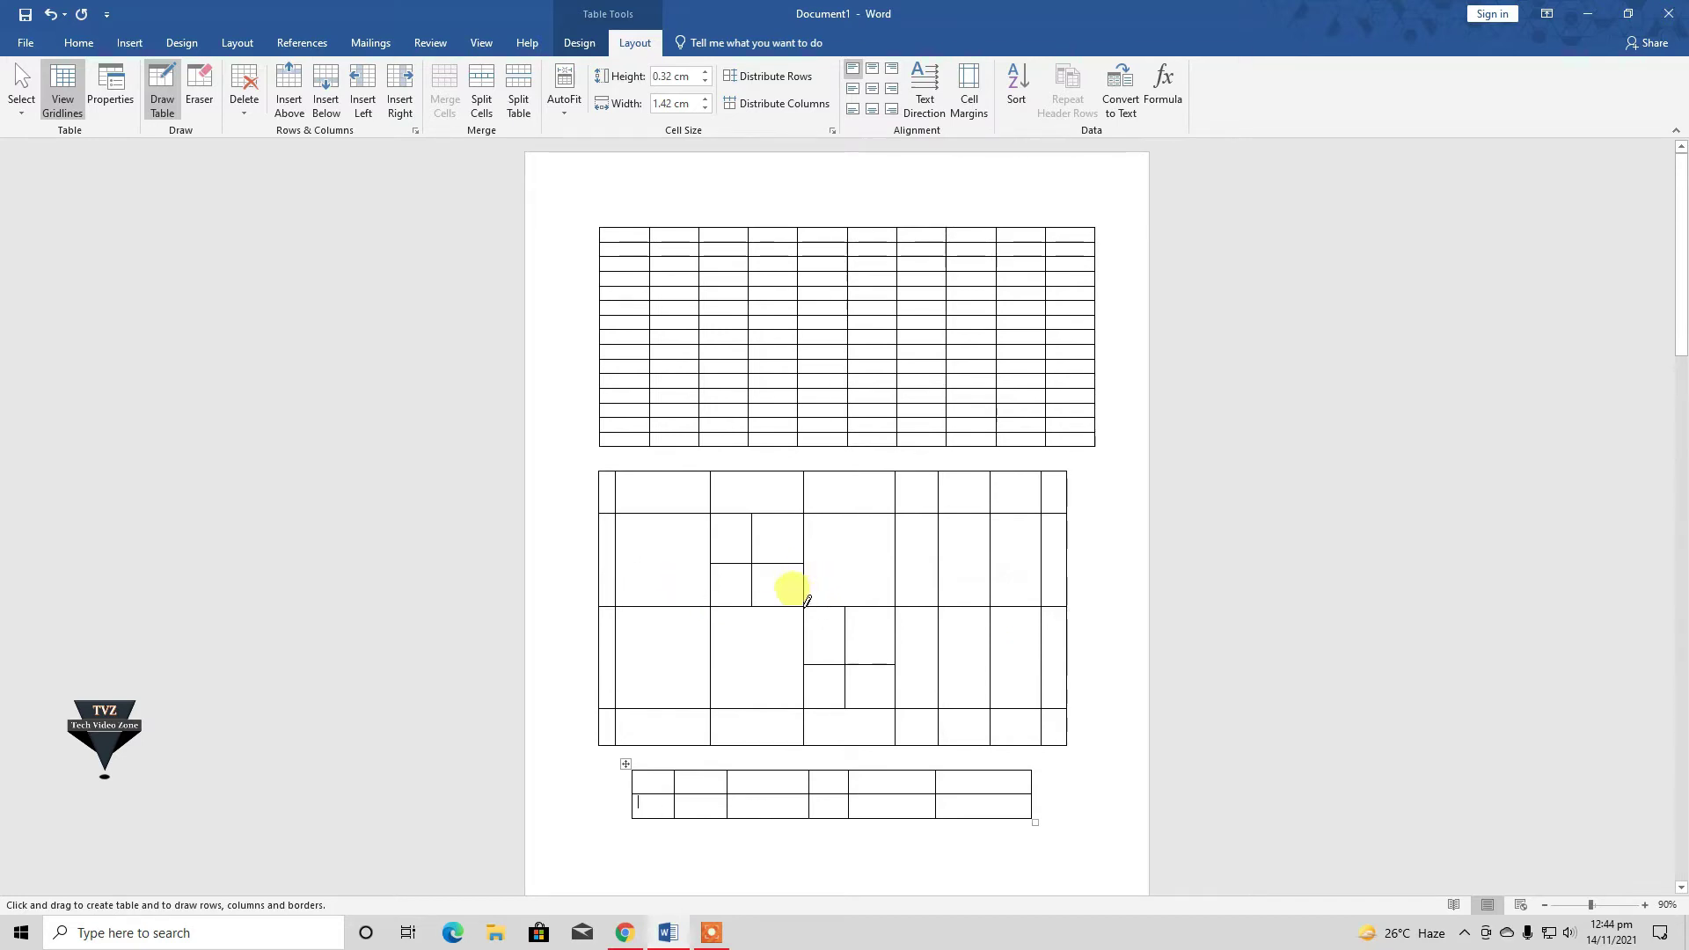
click(129, 42)
click(140, 106)
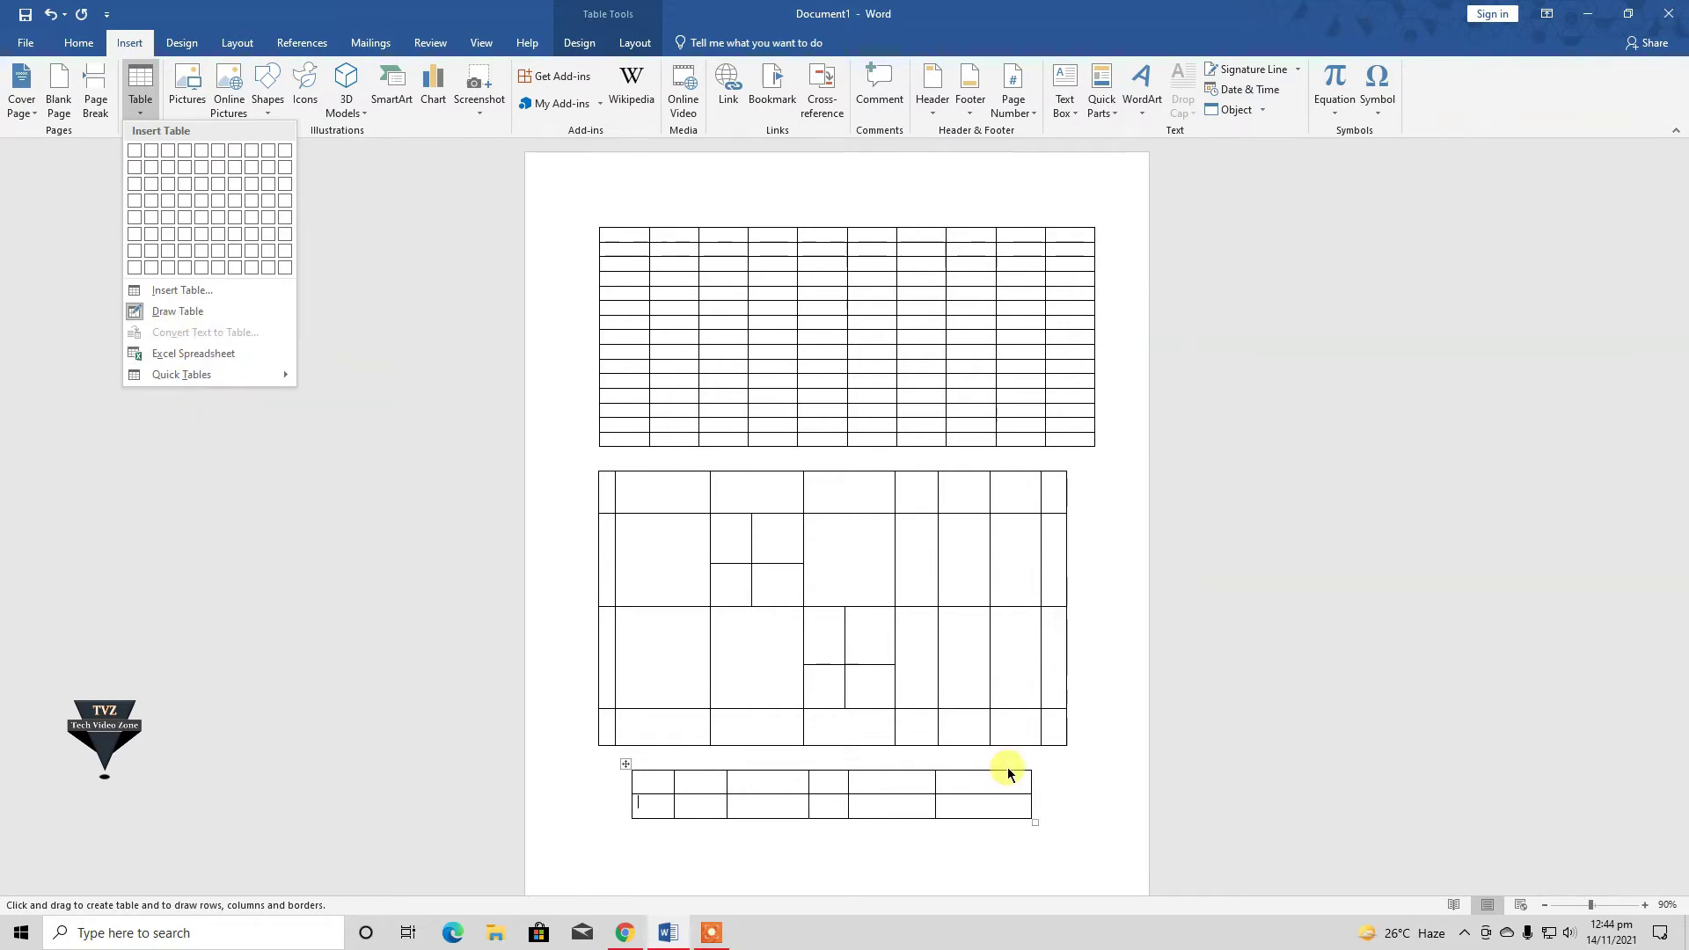
- Select all three tables, delete them with Backspace, and begin typing the heading line
click(1060, 810)
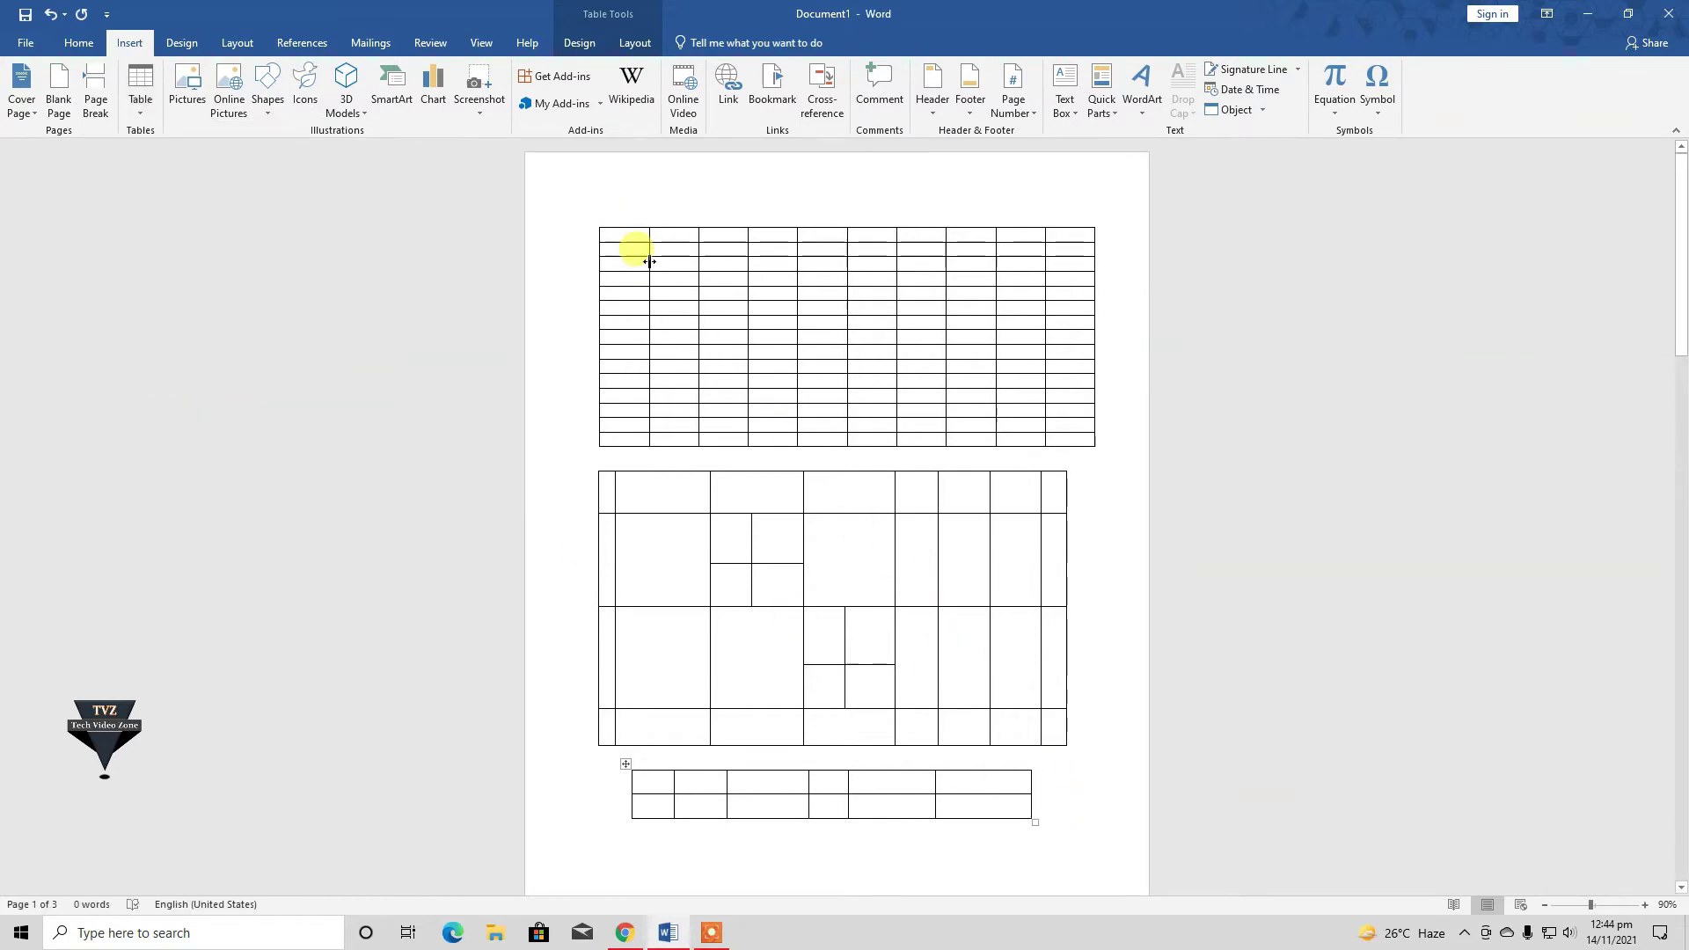
mouse_move(1034, 820)
mouse_down()
mouse_move(720, 819)
mouse_move(660, 780)
mouse_move(565, 219)
mouse_up()
key(BackSpace)
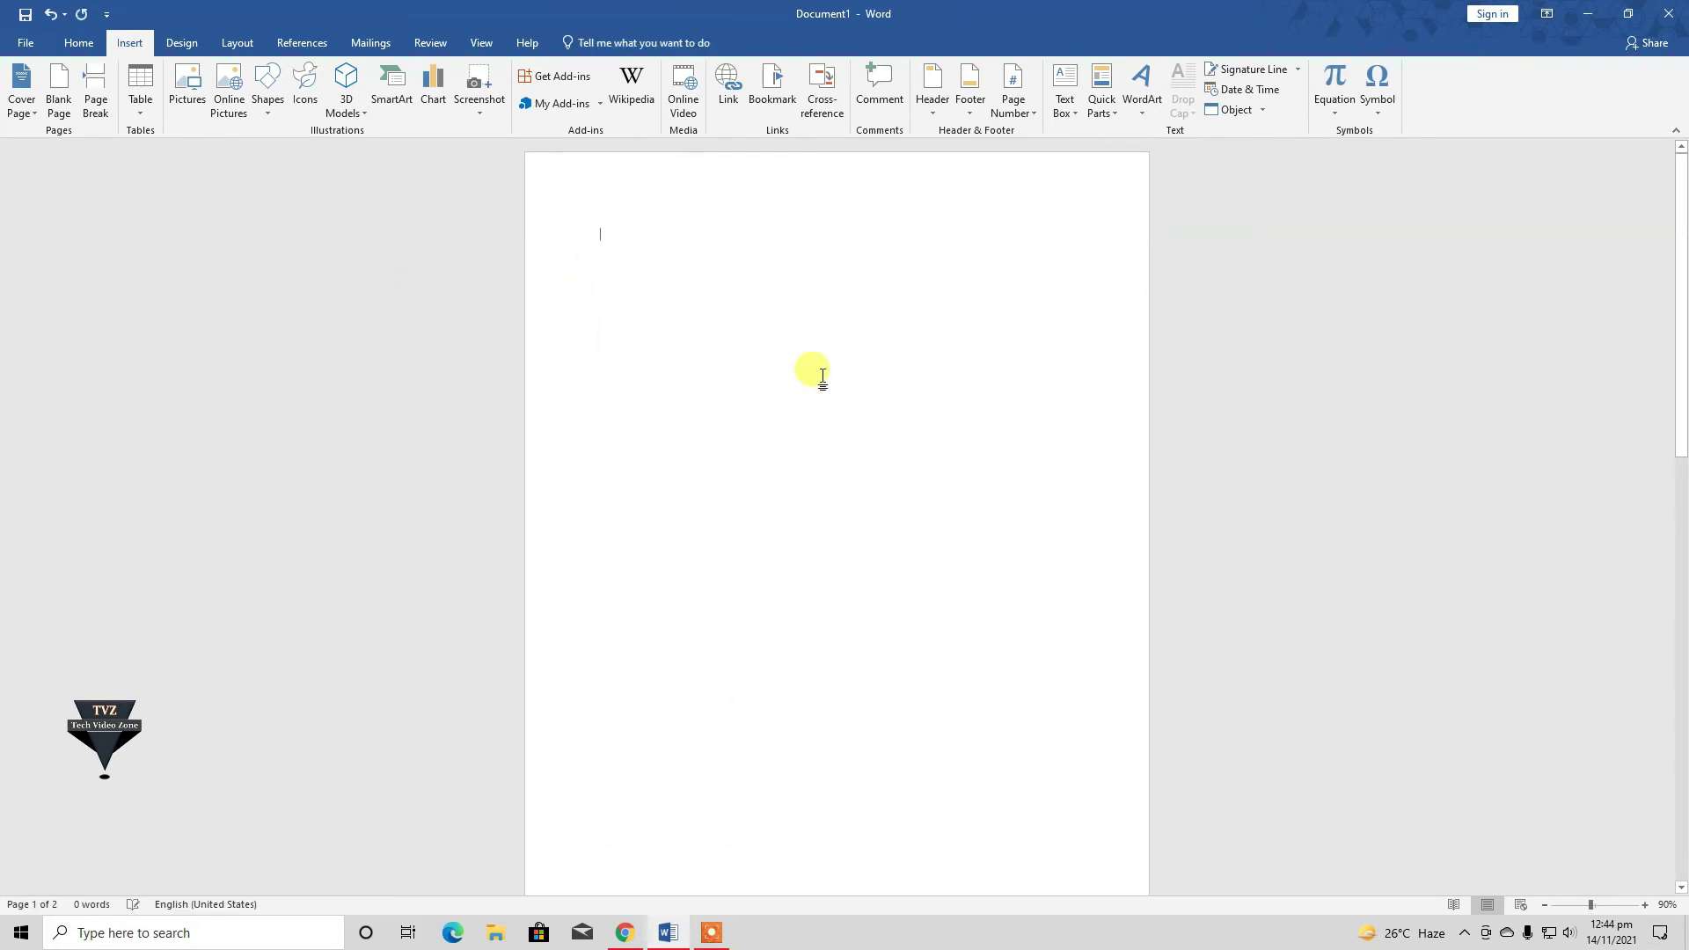
click(146, 114)
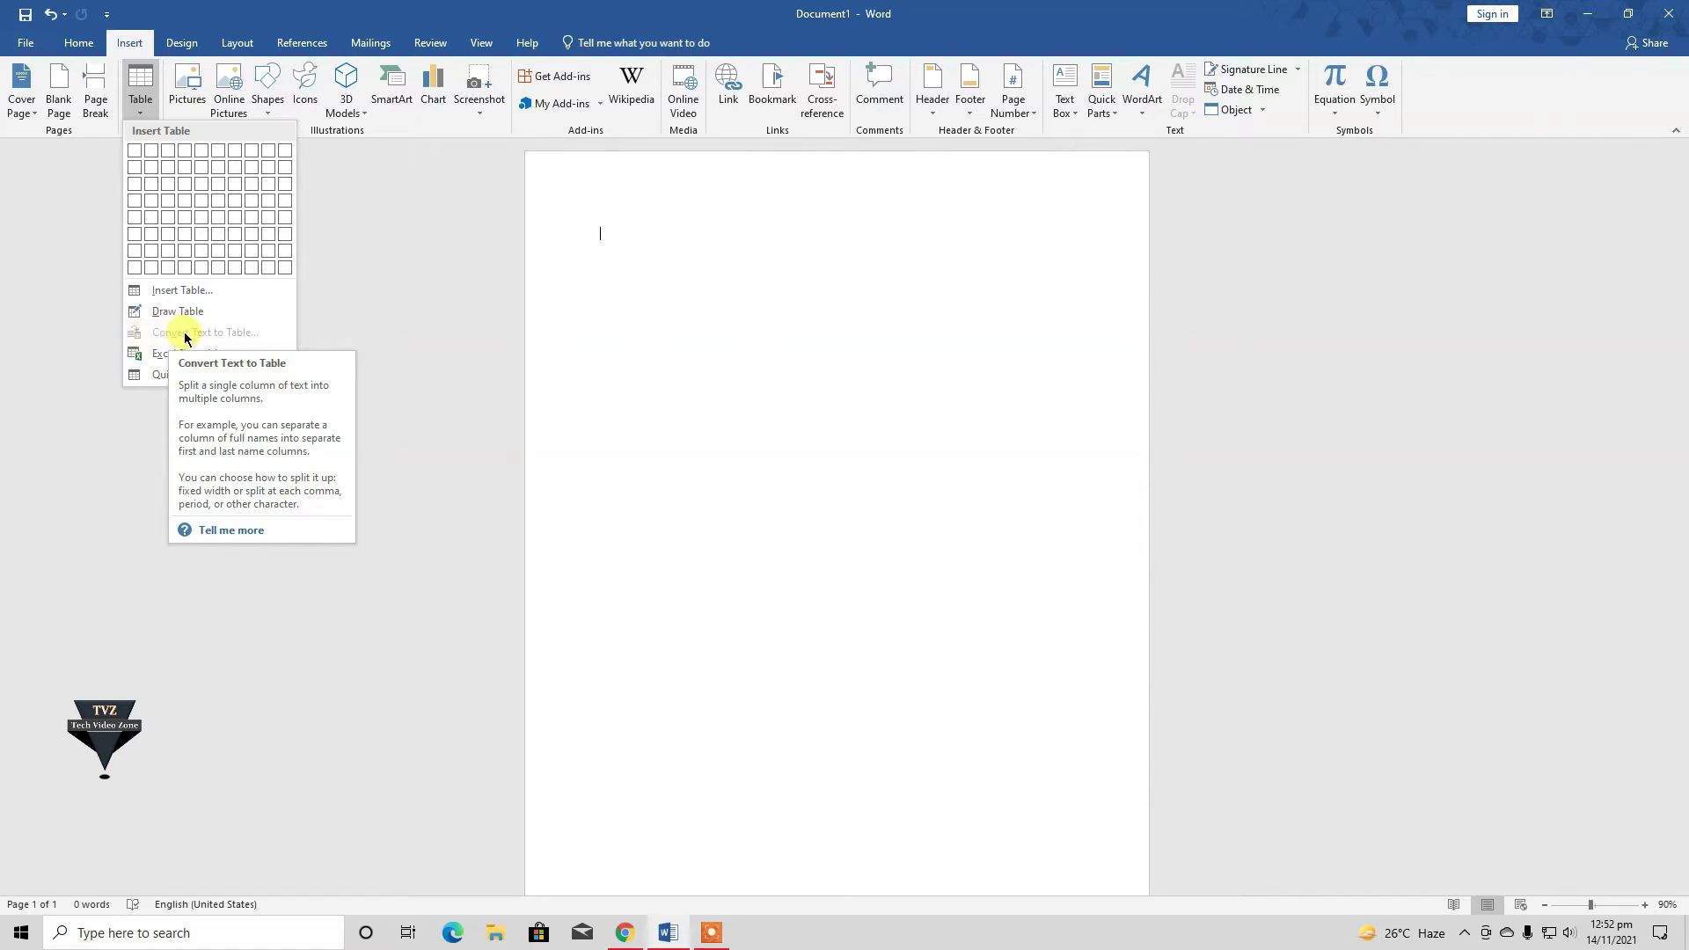
click(612, 234)
text(name rll no subject marks)
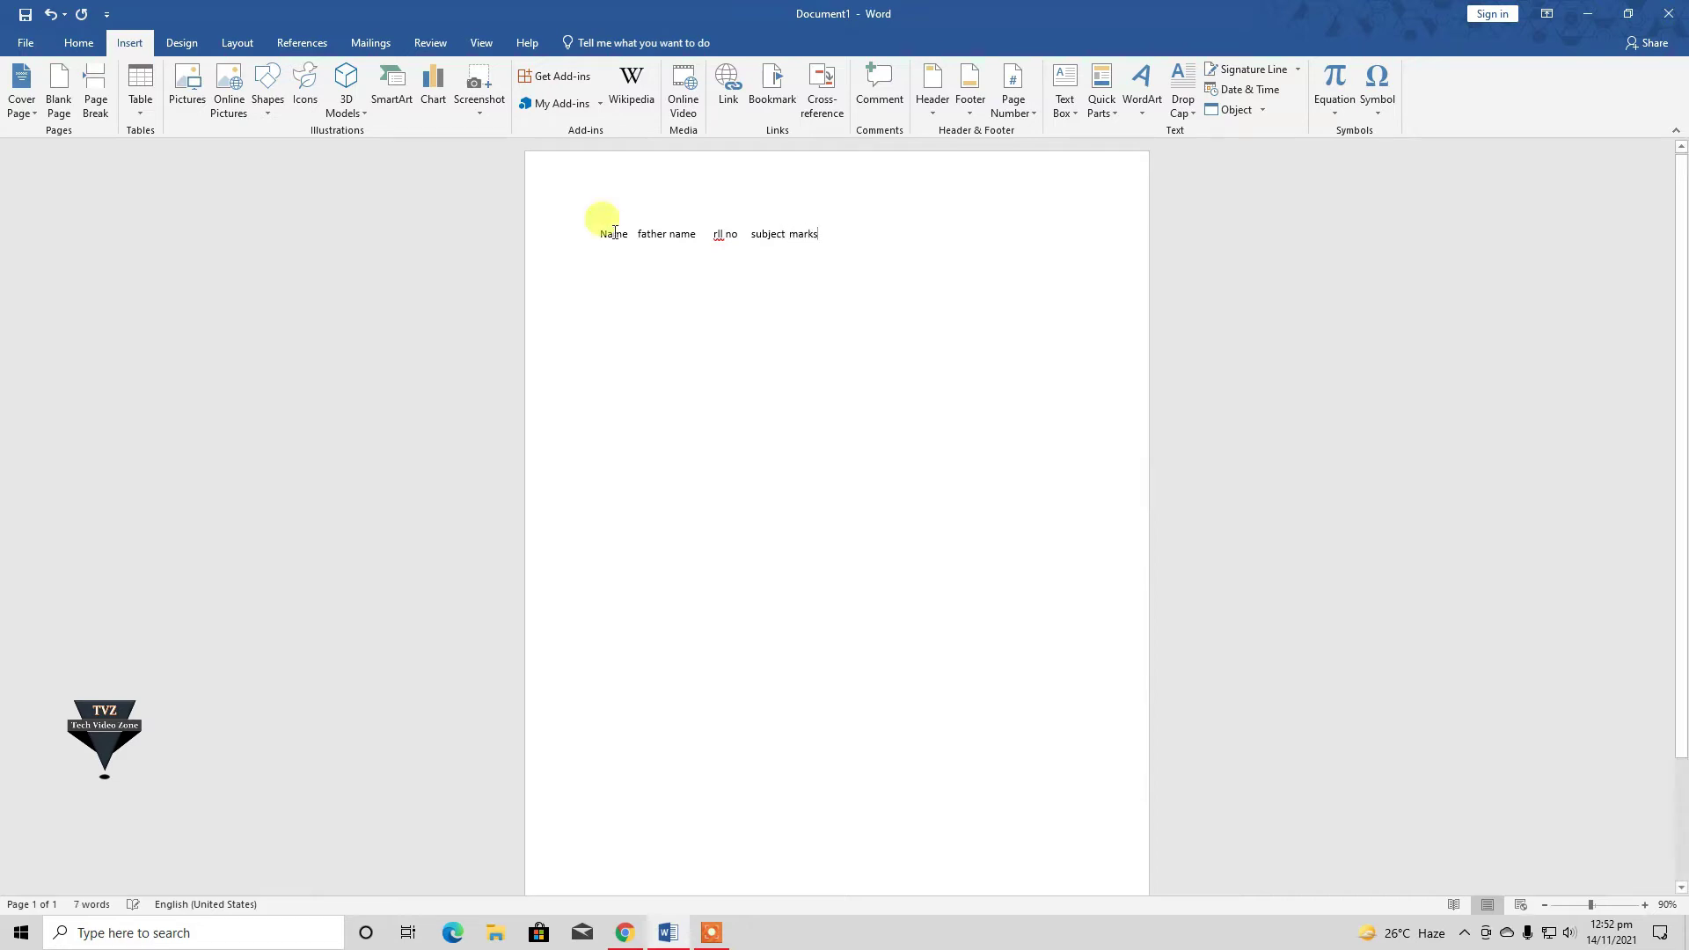
- Add a tab before 'marks', correct 'rll' to 'roll', and select the whole heading line
click(788, 236)
key(Tab)
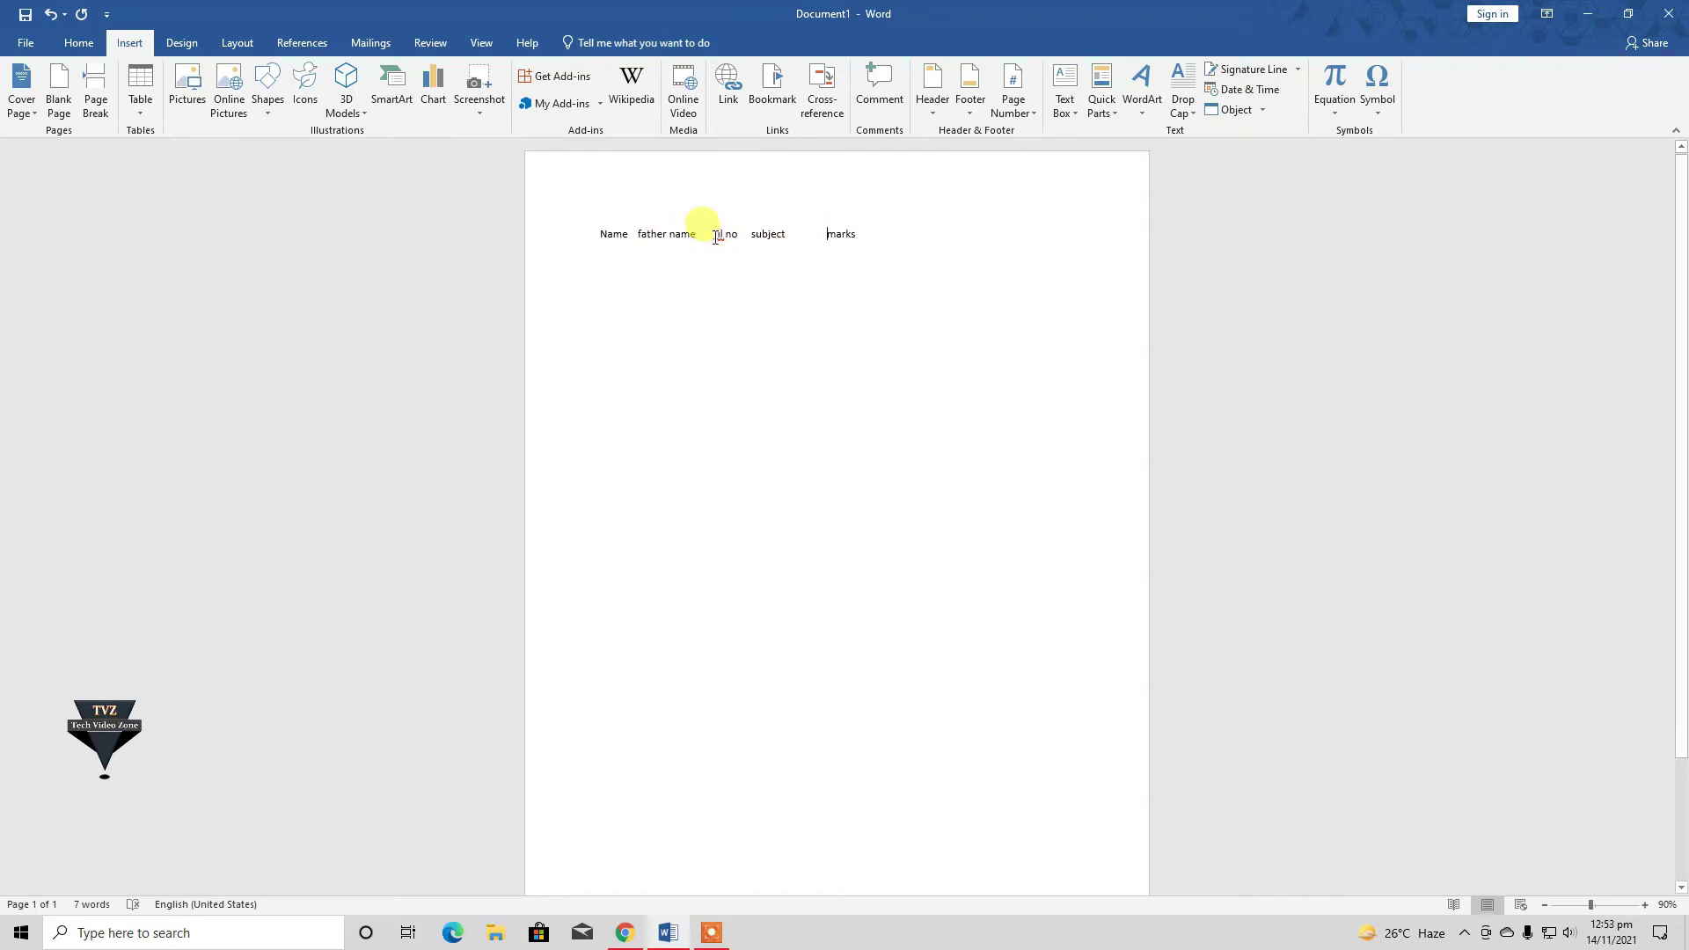
text(o)
drag(873, 231, 603, 233)
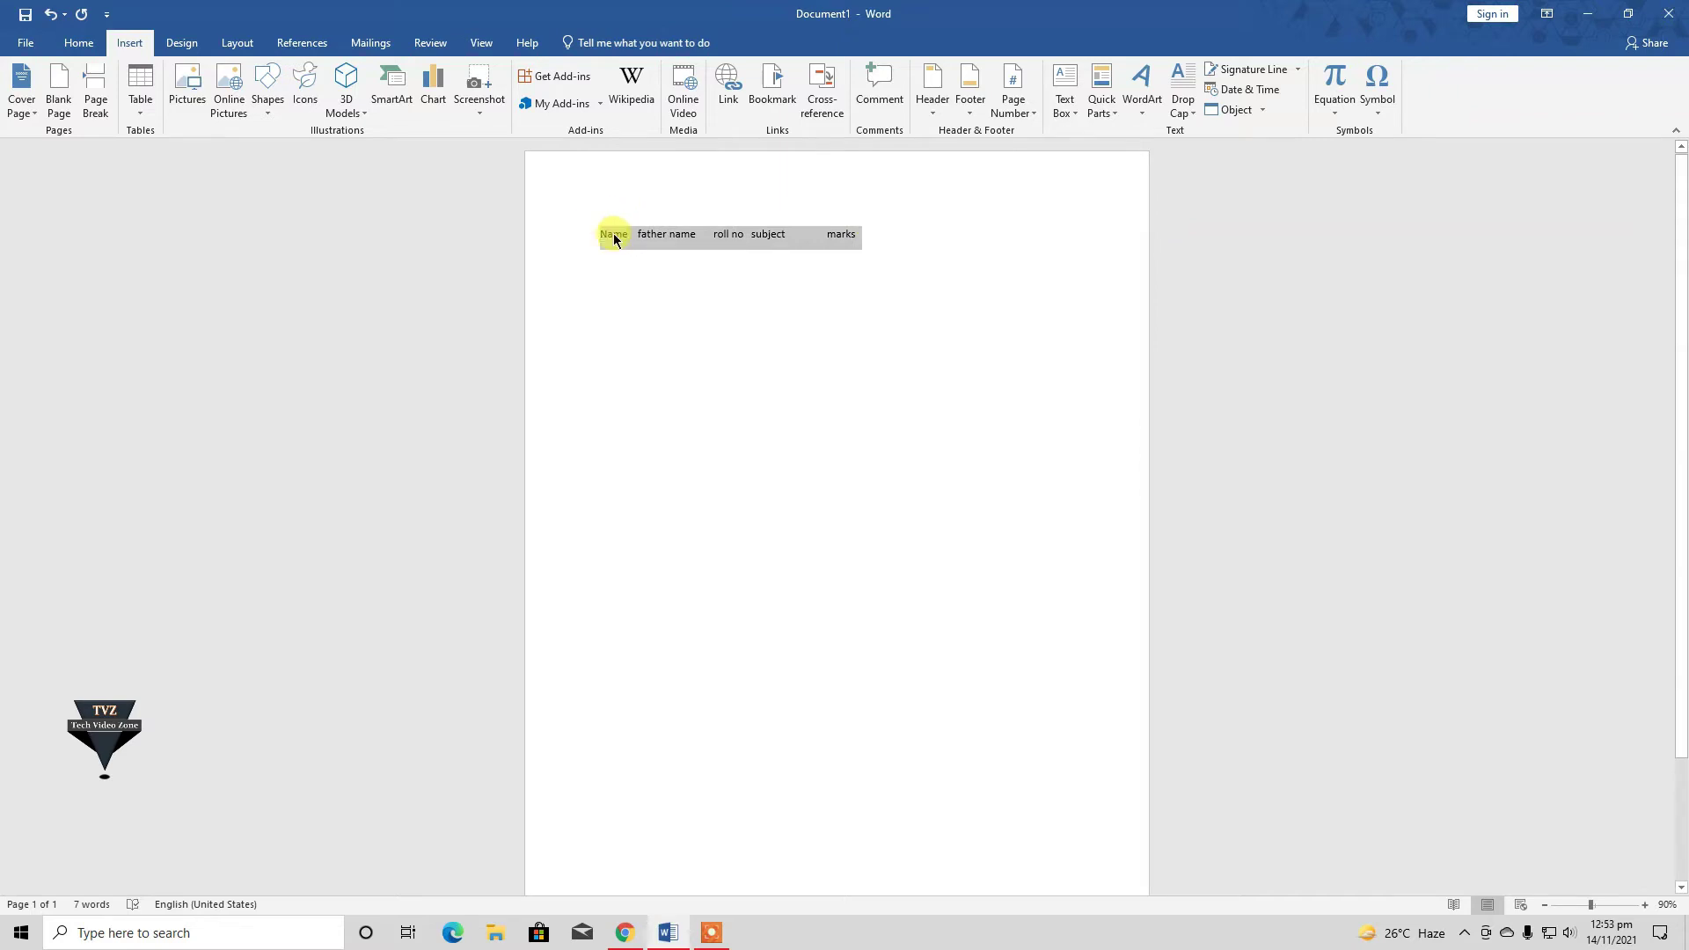
click(139, 104)
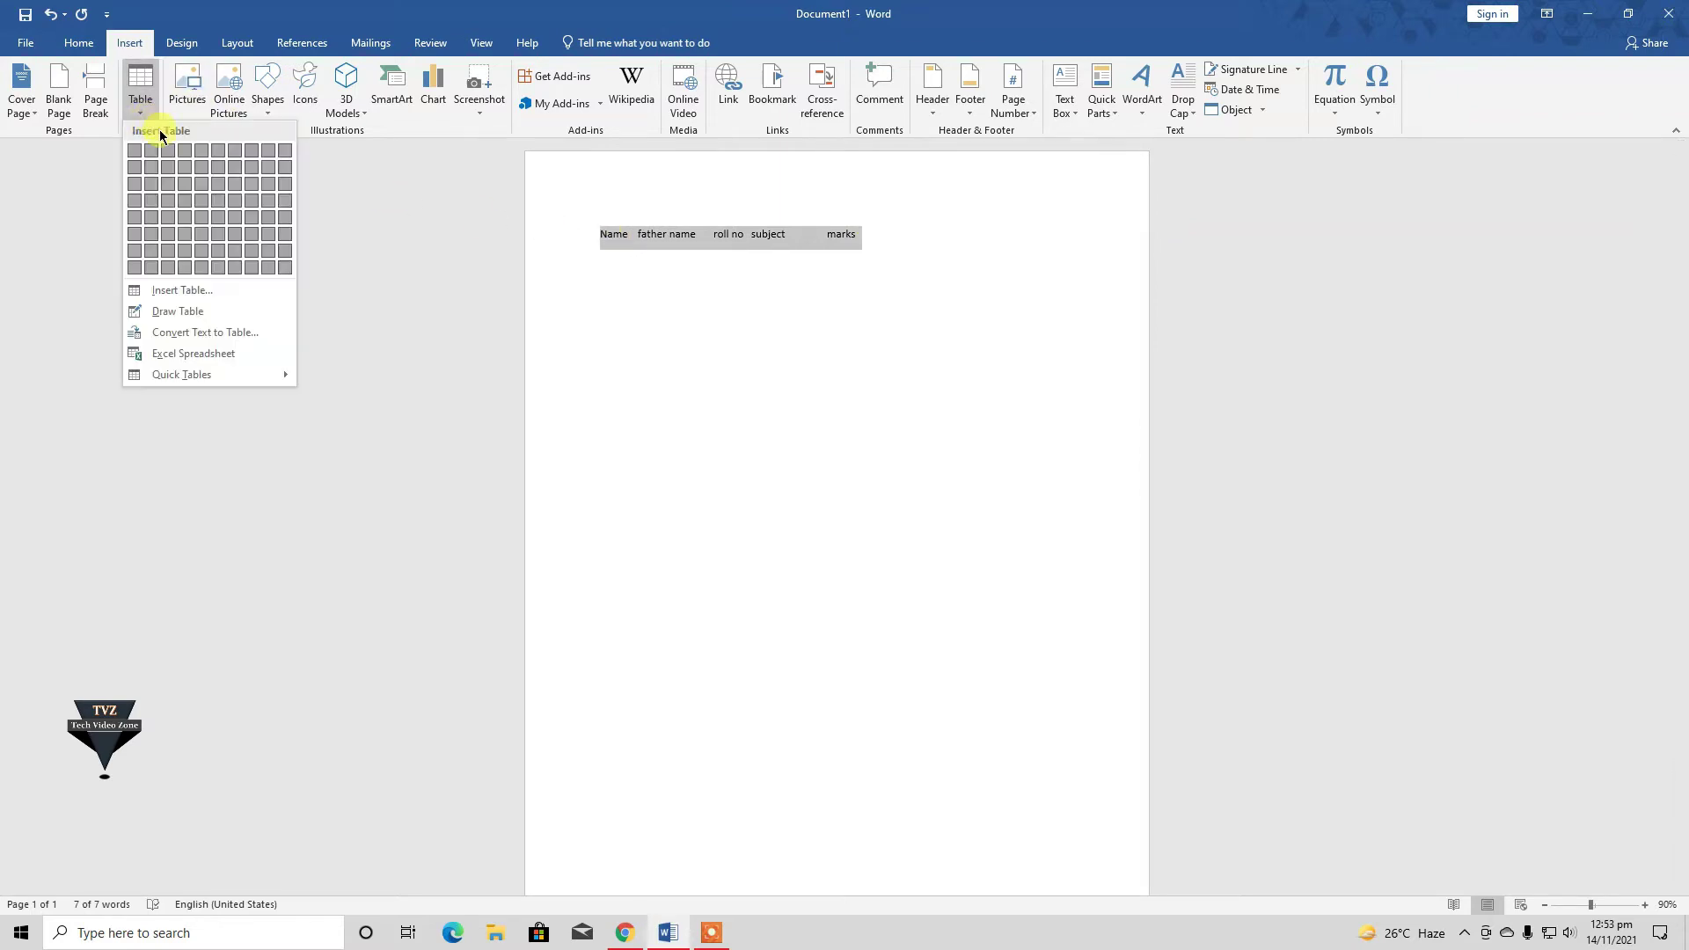
- Convert the heading line to a table with 6 columns separated at tabs
click(197, 334)
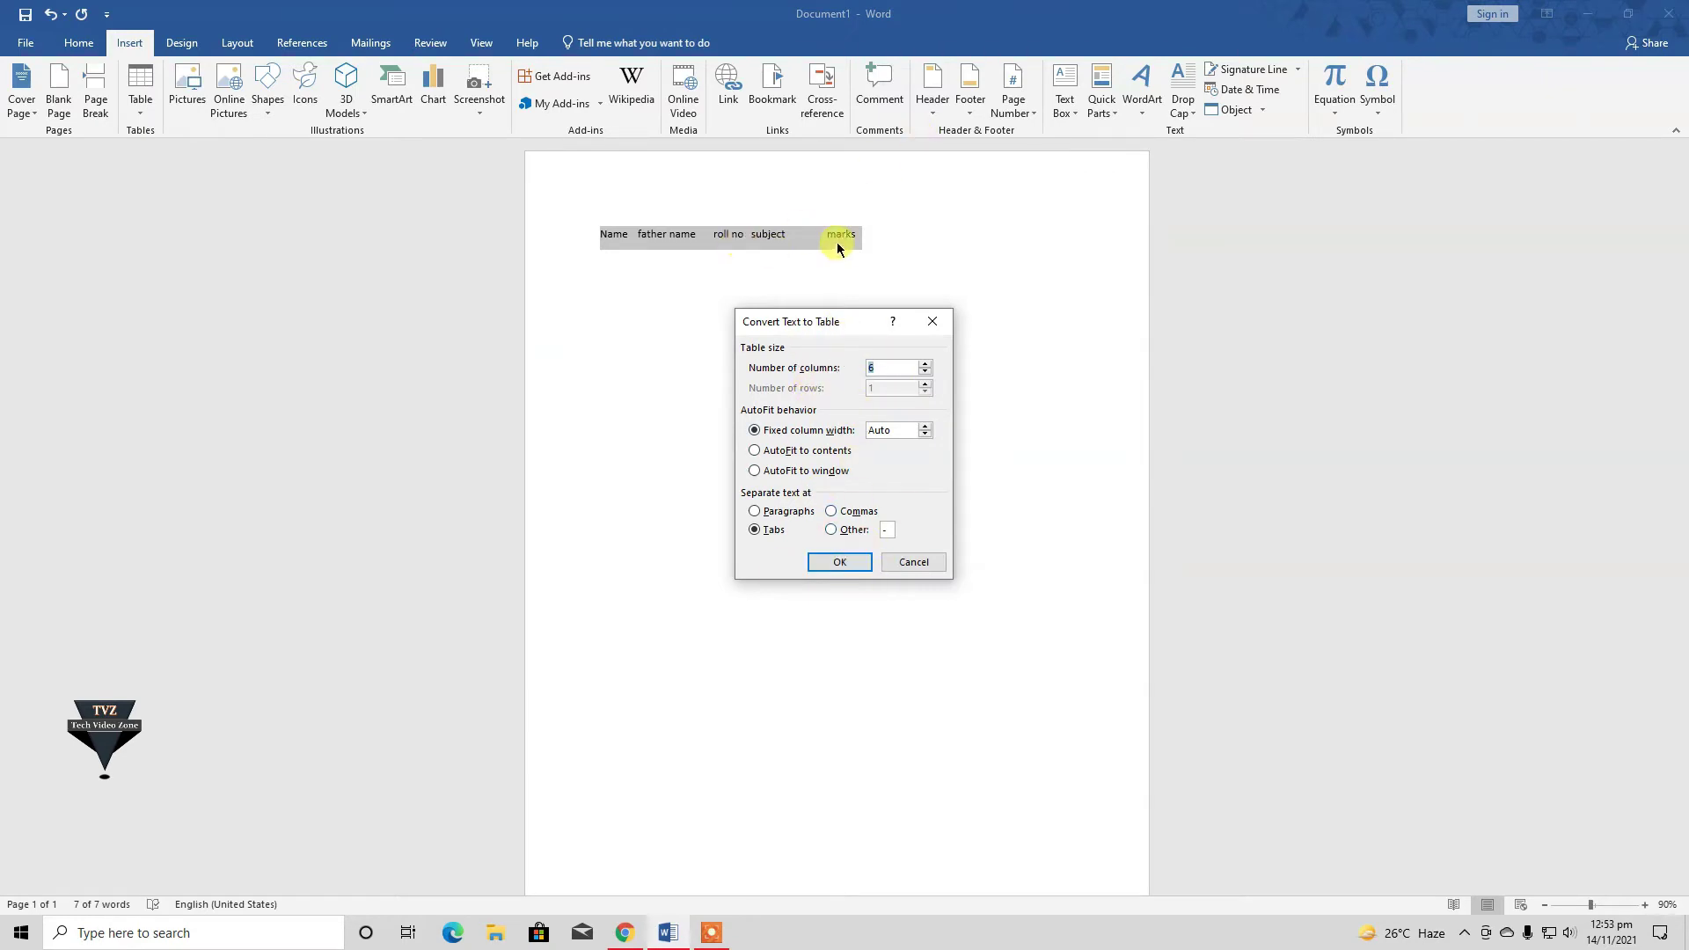
click(840, 562)
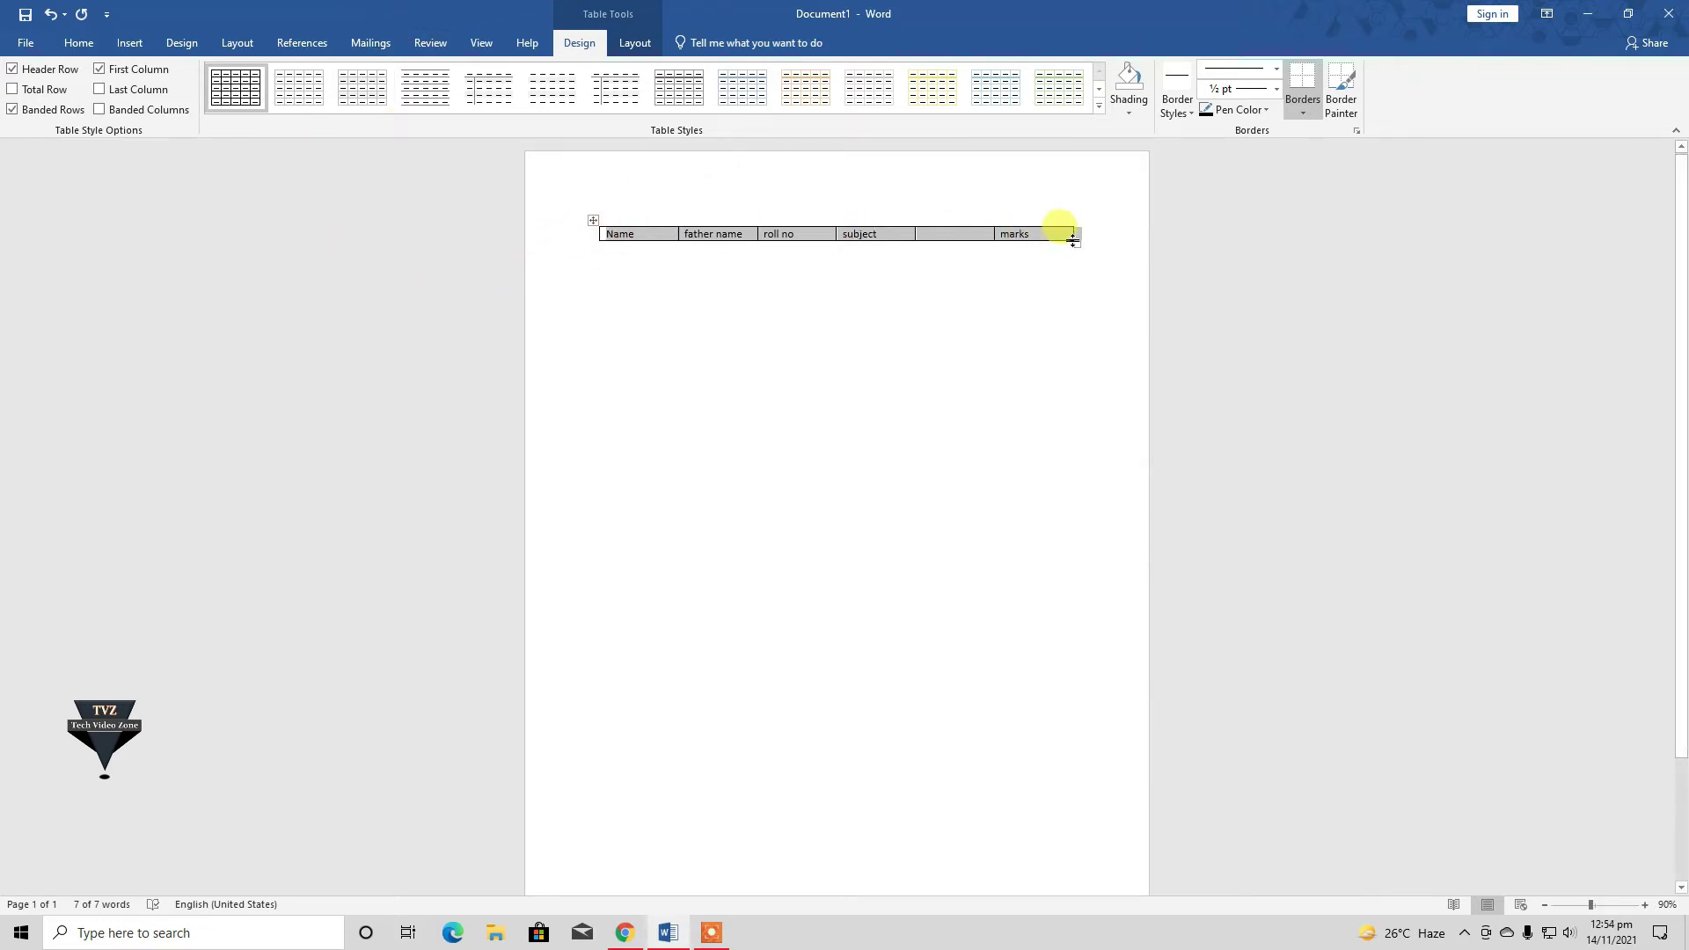
- Resize the converted one-row table, then select it and delete it
mouse_move(1078, 242)
mouse_down()
mouse_move(1049, 319)
mouse_move(1062, 248)
mouse_up()
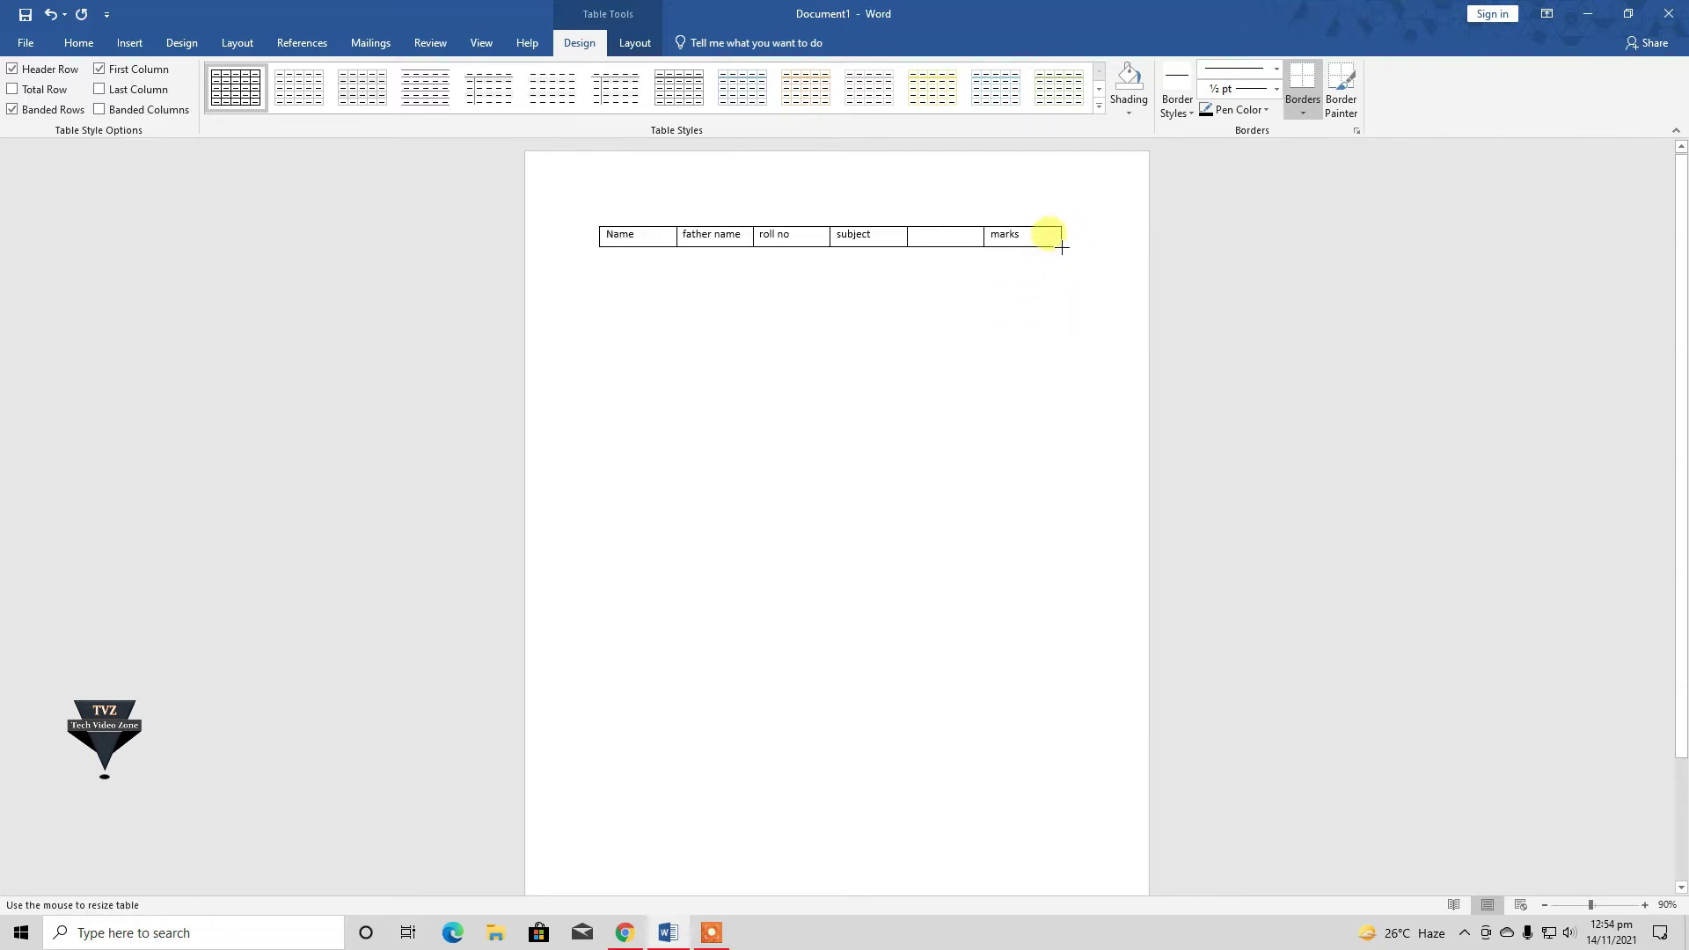
click(1086, 246)
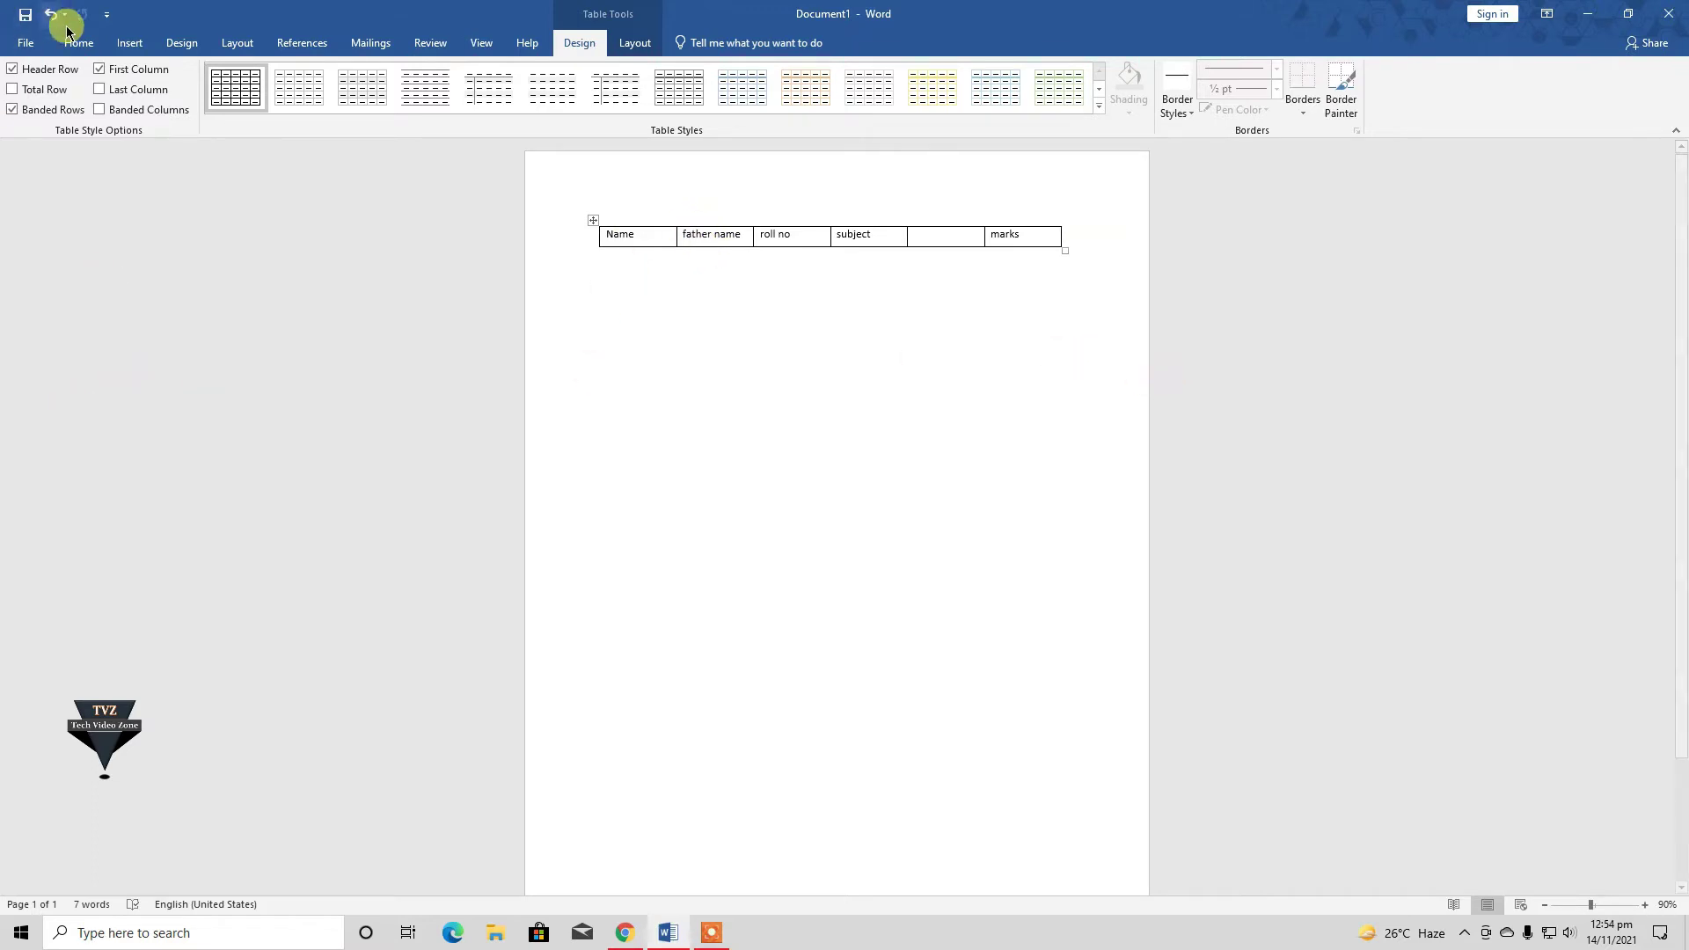
click(130, 45)
click(140, 108)
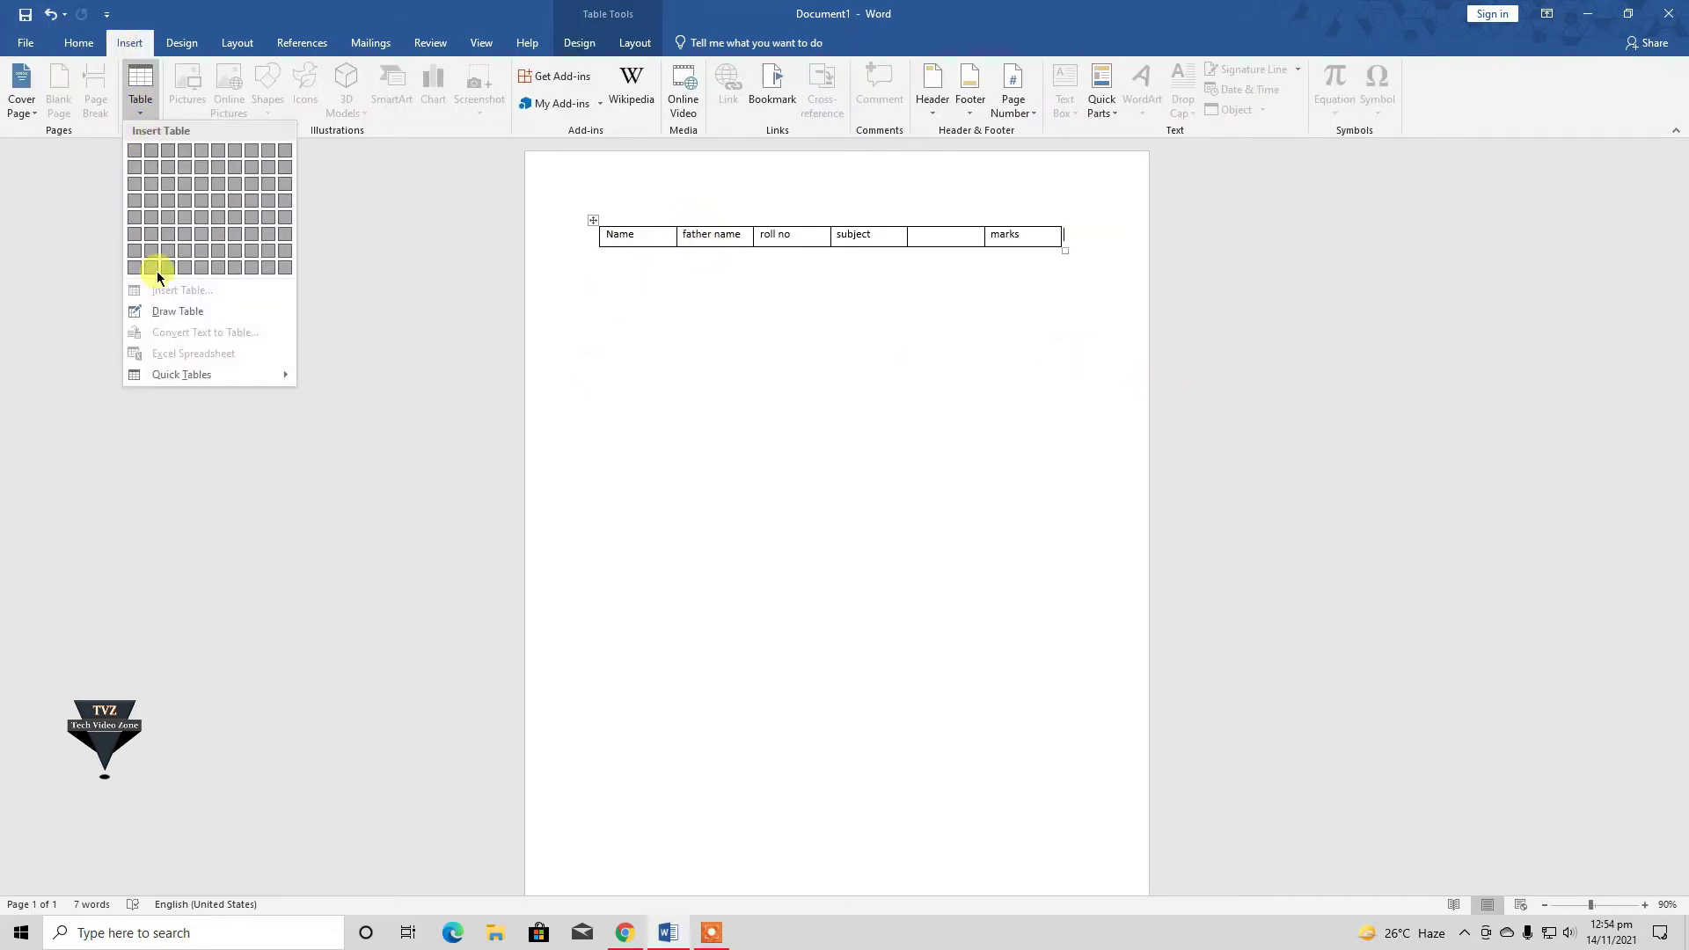
click(845, 352)
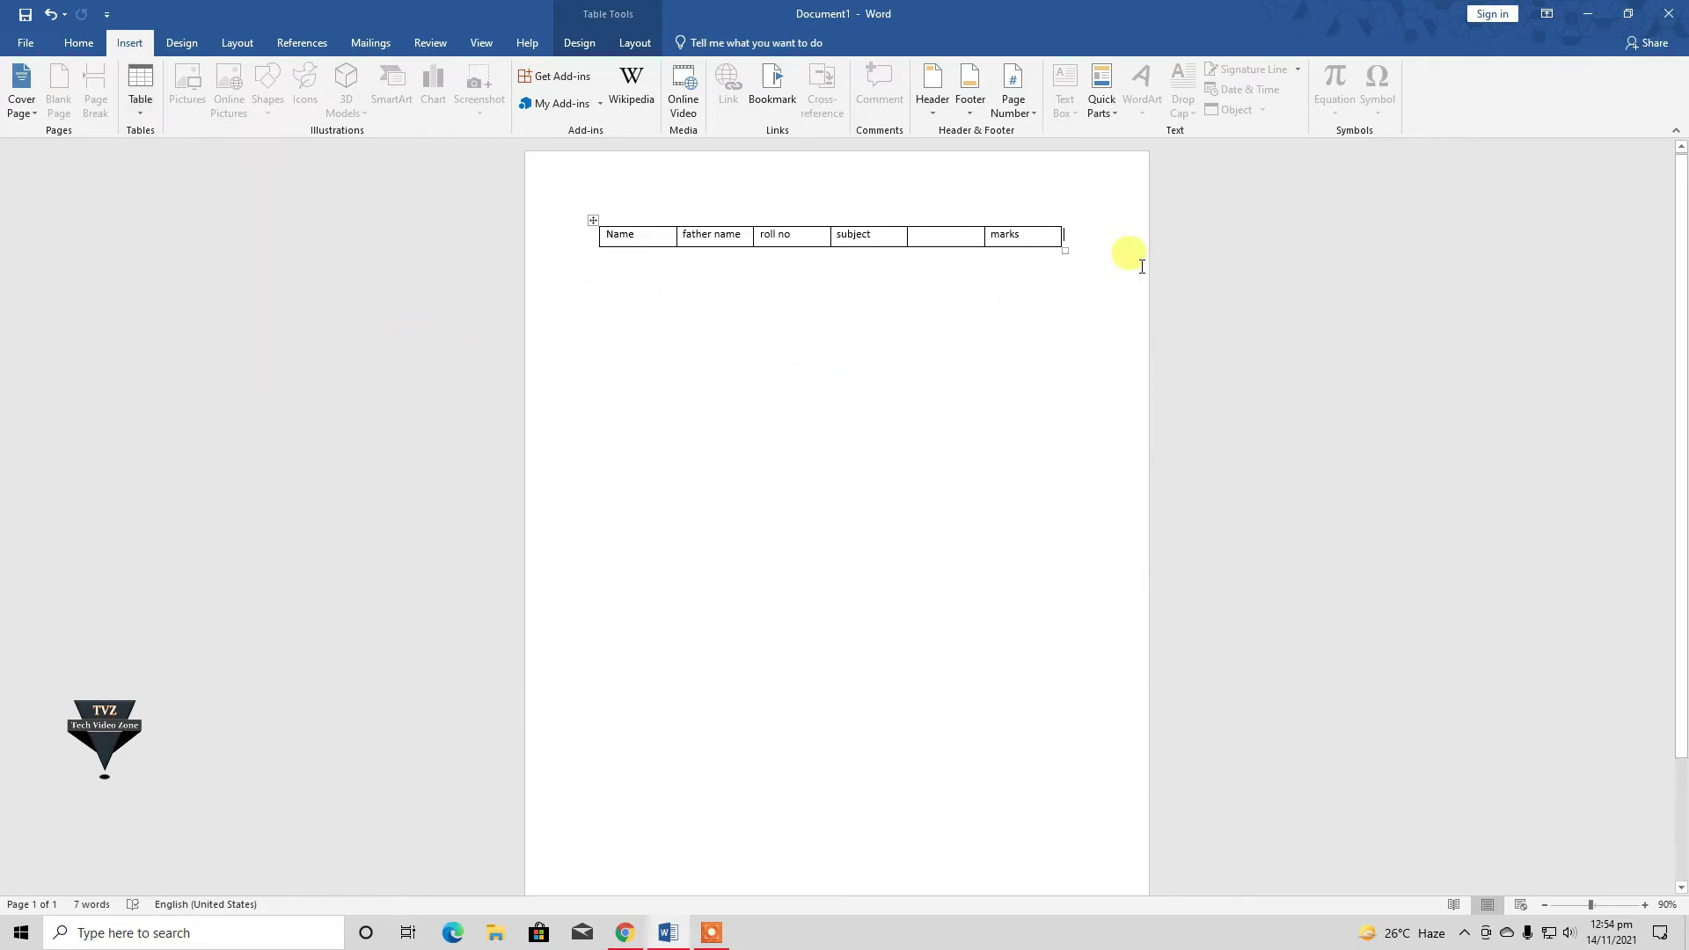
drag(936, 196, 580, 264)
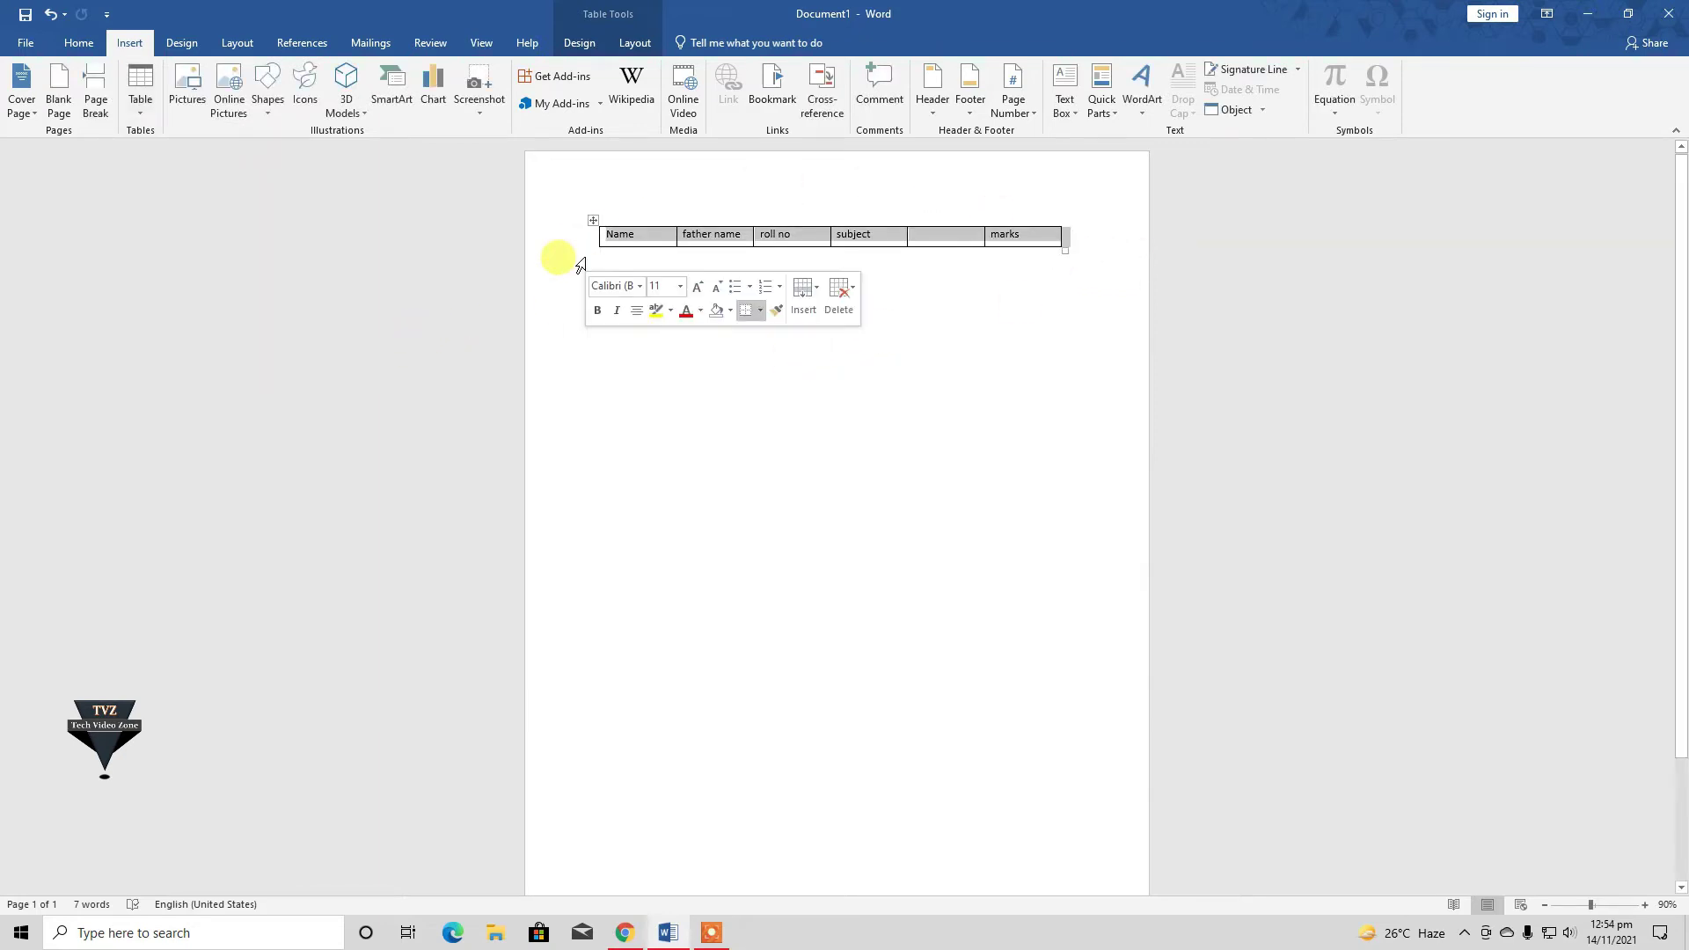
key(BackSpace)
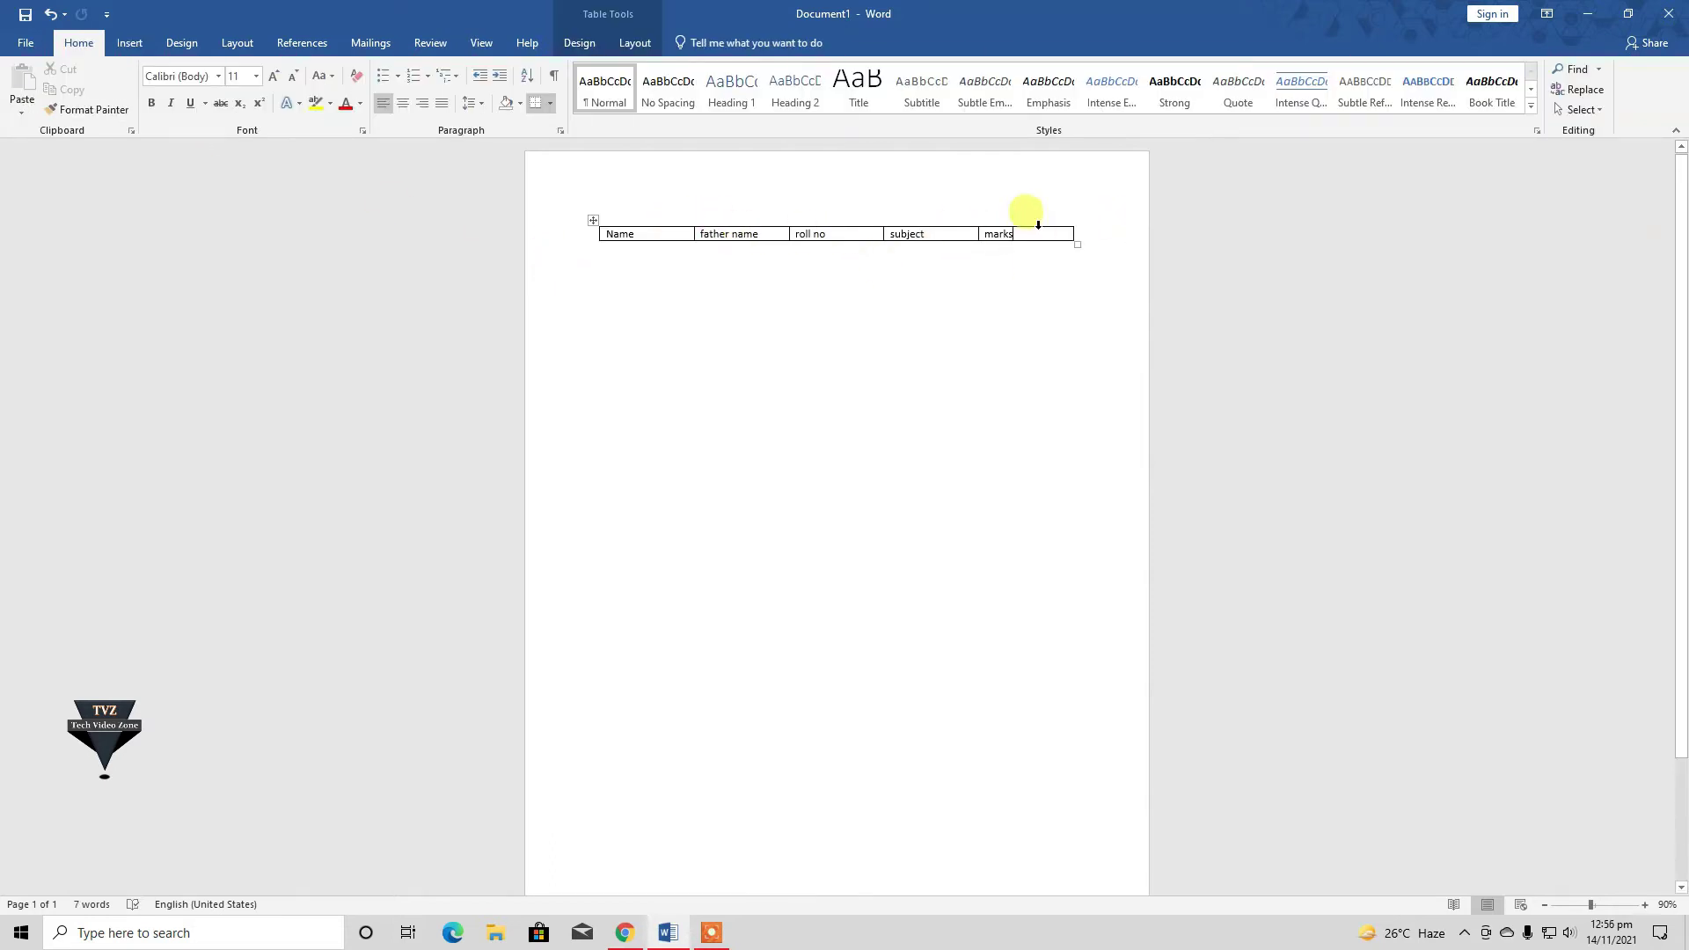
- Add many empty rows under the Name…Marks header, undoing an accidental table stretch
key(Tab)
key(Tab)
key(Tab)
key(Tab)
key(Tab)
key(Tab)
key(Tab)
key(Tab)
key(Tab)
key(Tab)
key(Tab)
key(Tab)
key(Tab)
key(Tab)
key(Tab)
key(Tab)
key(Tab)
key(Tab)
key(Tab)
key(Tab)
key(Tab)
key(Tab)
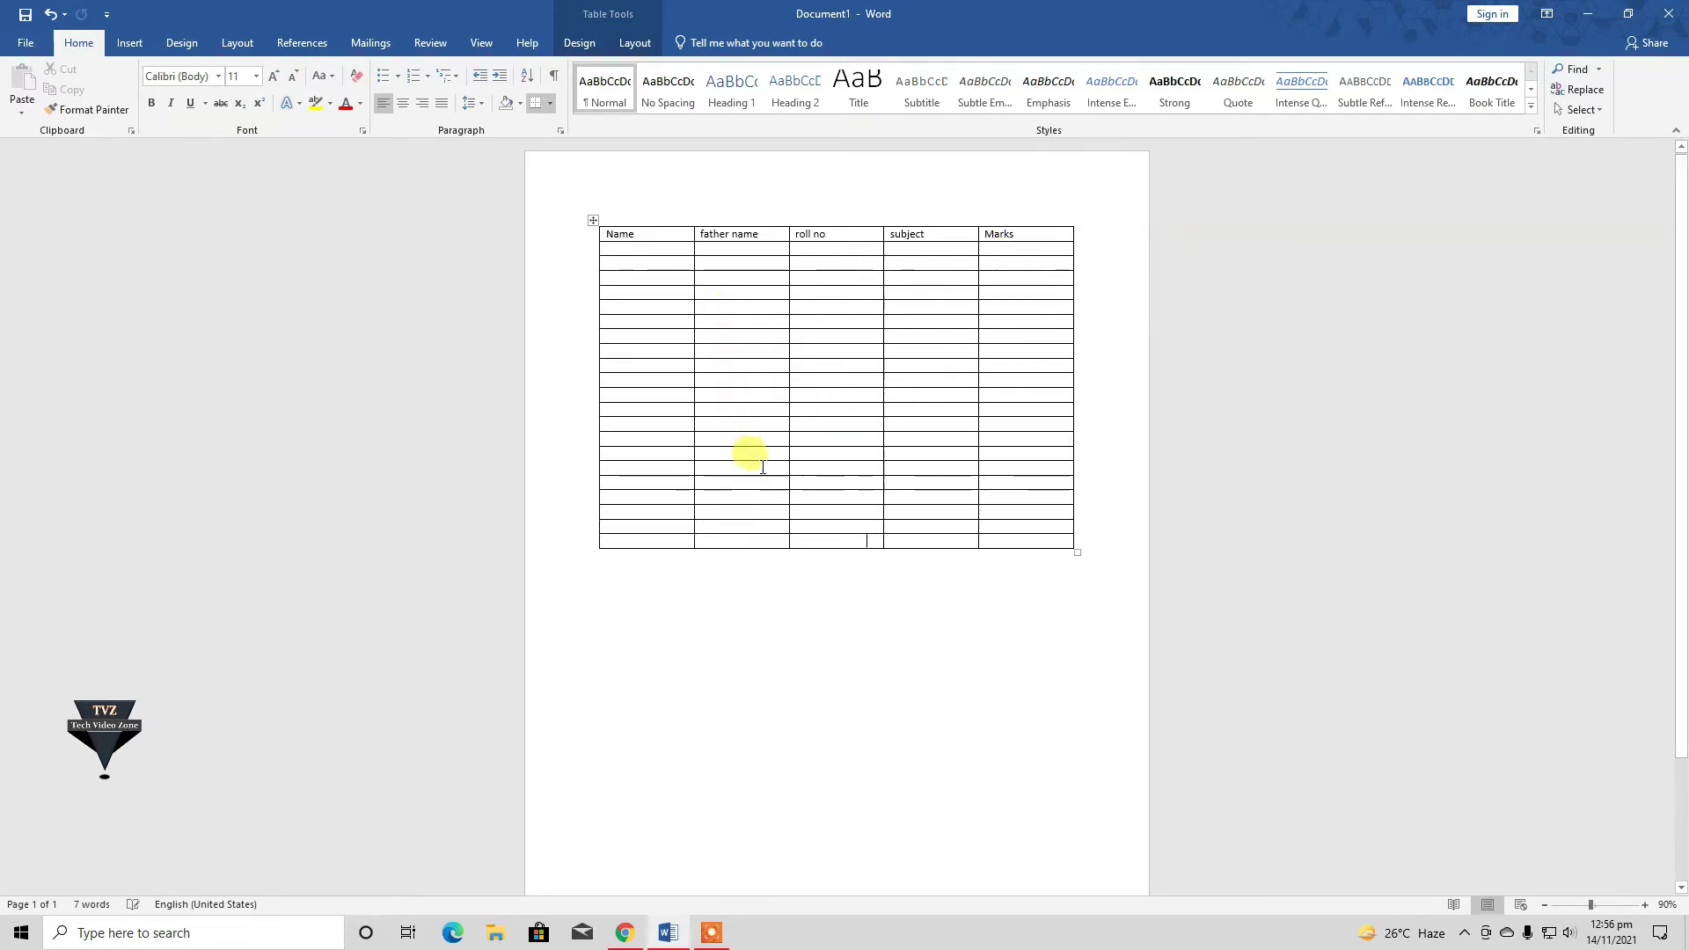
key(Tab)
key(Tab)
key(Tab)
key(Tab)
key(Tab)
key(Tab)
key(Tab)
key(Tab)
key(Tab)
mouse_move(1075, 651)
mouse_down()
mouse_move(1081, 853)
mouse_move(1106, 550)
mouse_up()
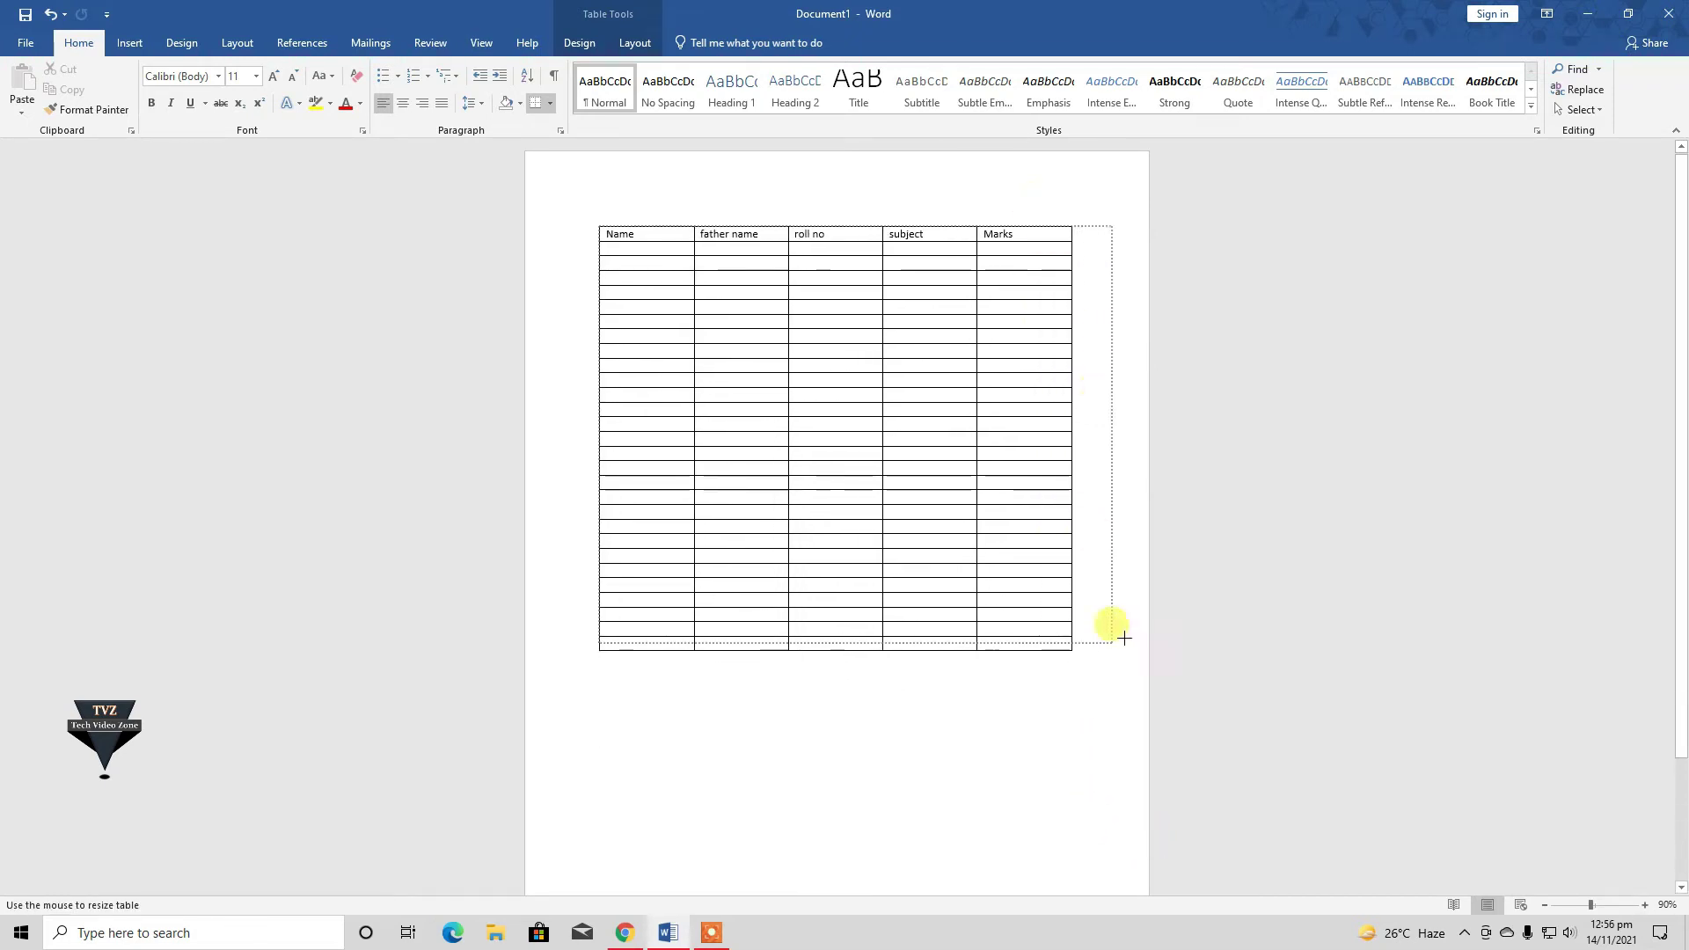
drag(1106, 550, 1059, 395)
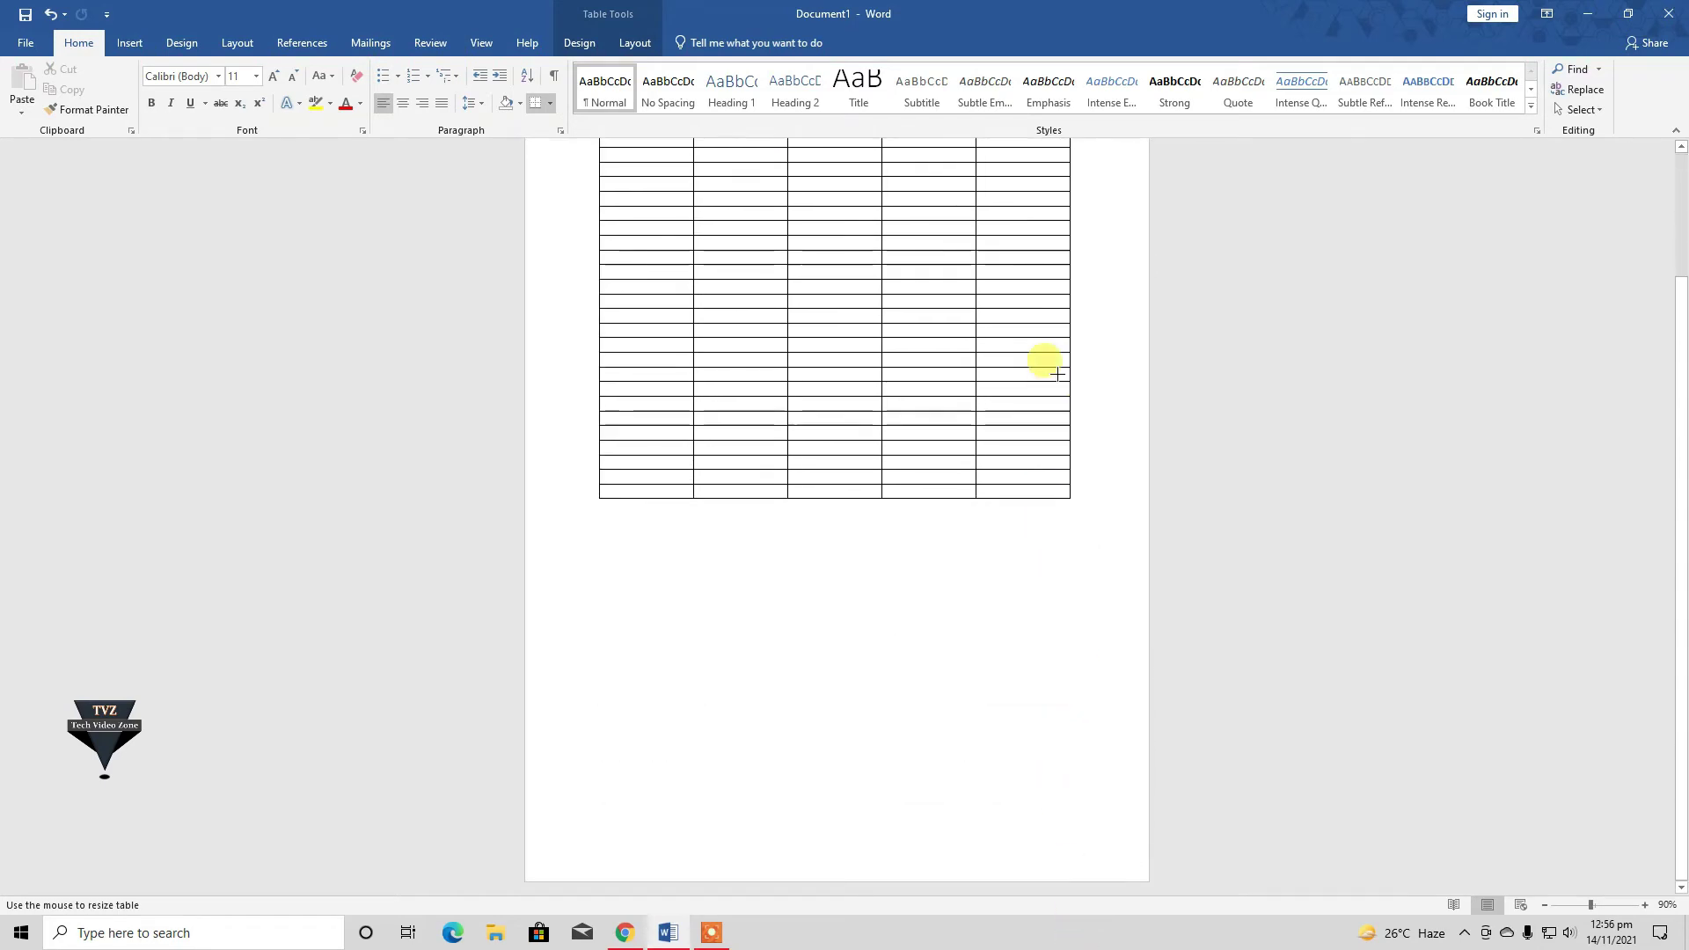
key(ctrl+z)
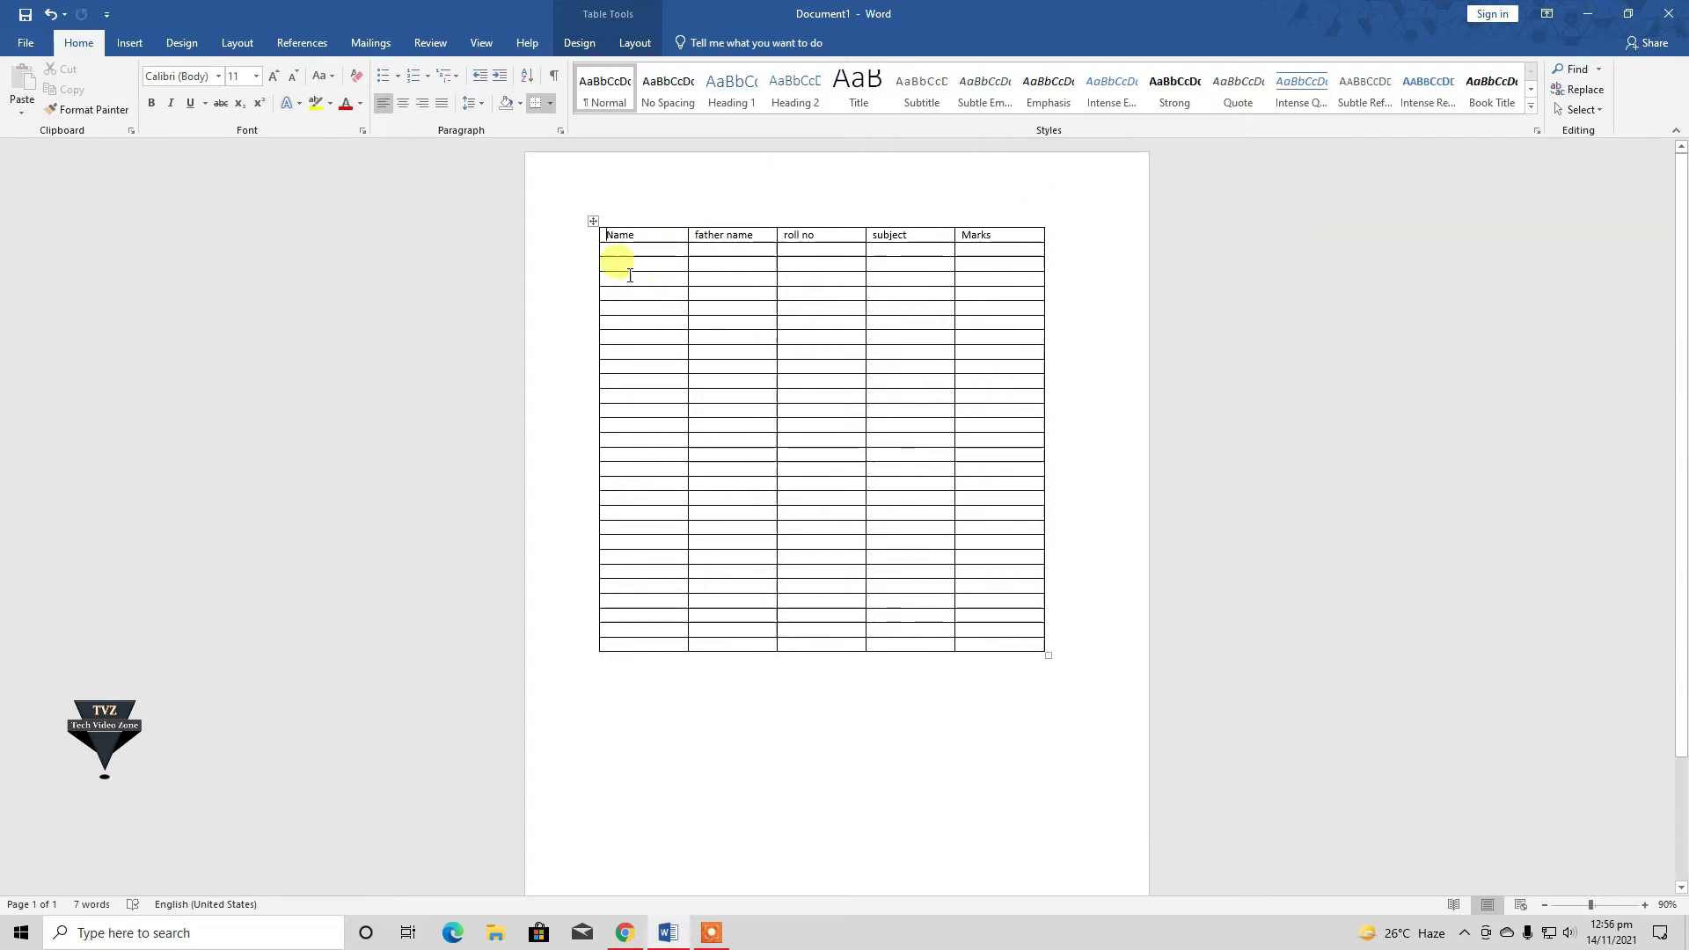
- Embed an Excel spreadsheet at the start of the heading line
click(607, 235)
click(130, 43)
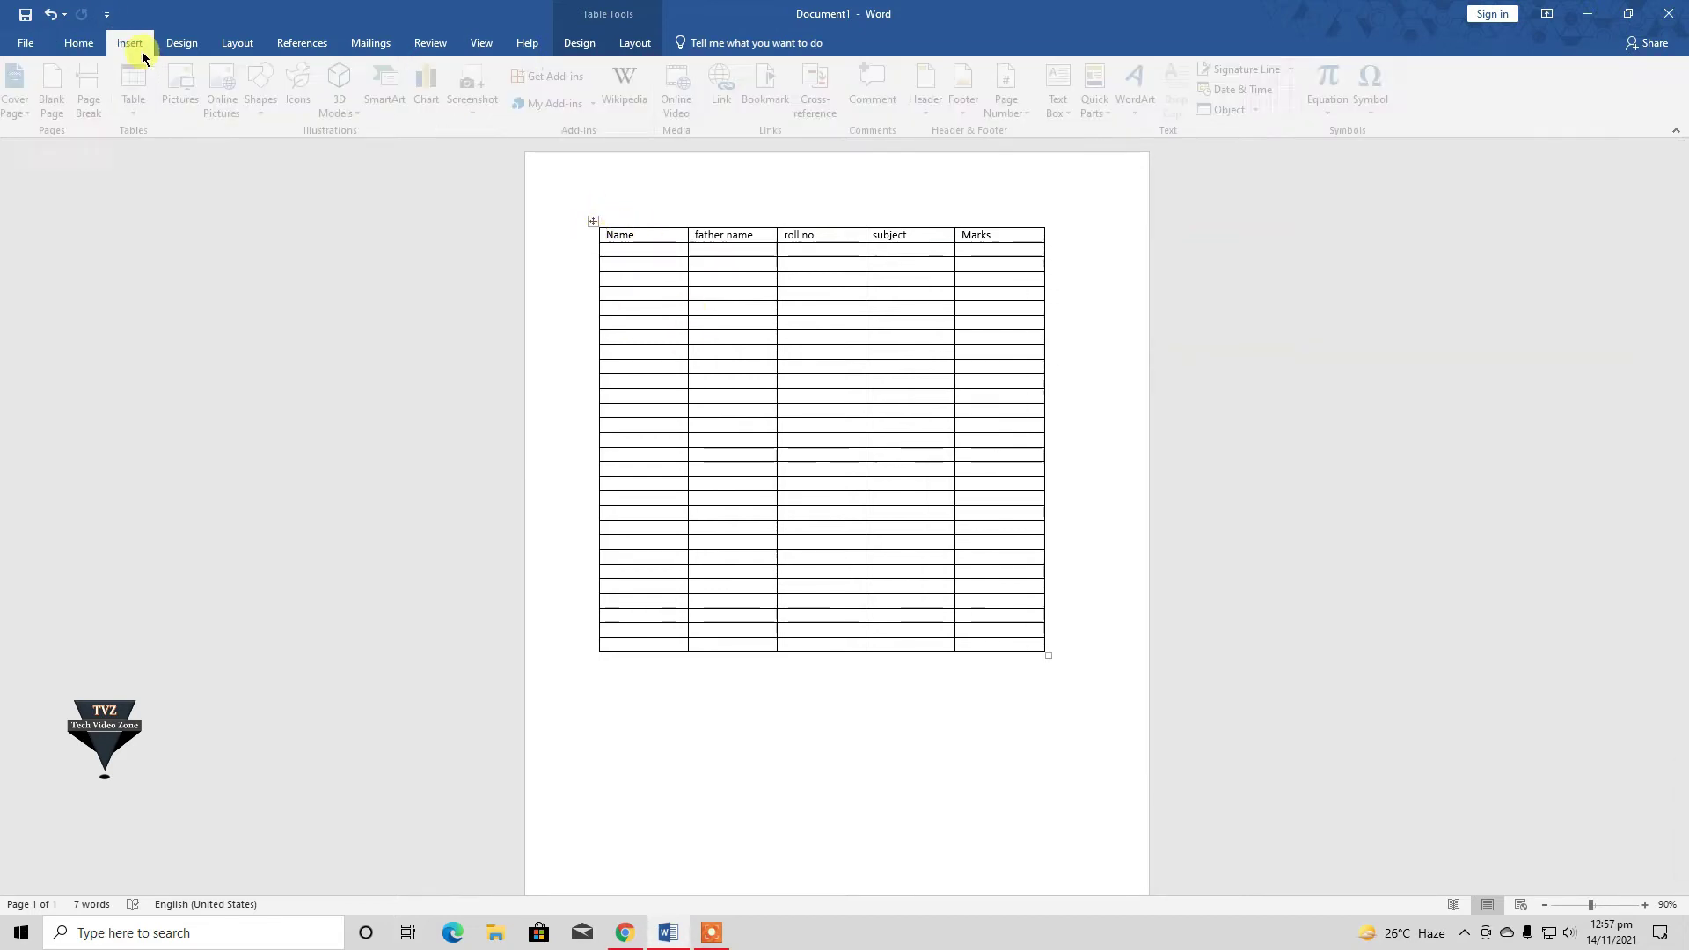
click(140, 119)
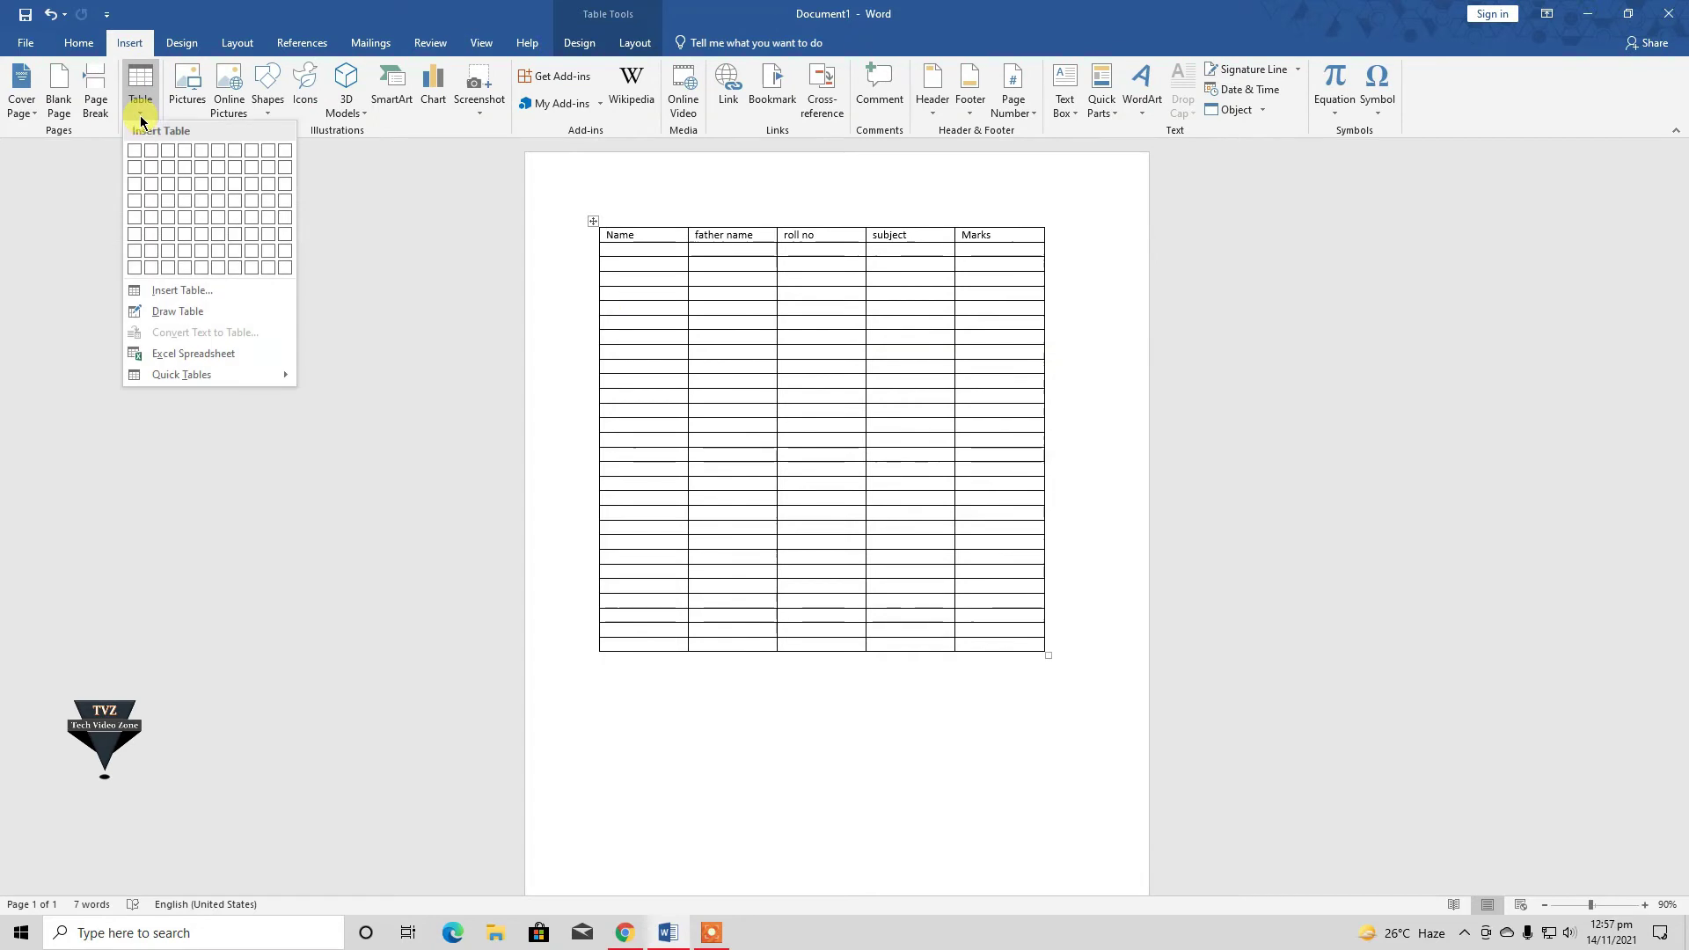
click(210, 358)
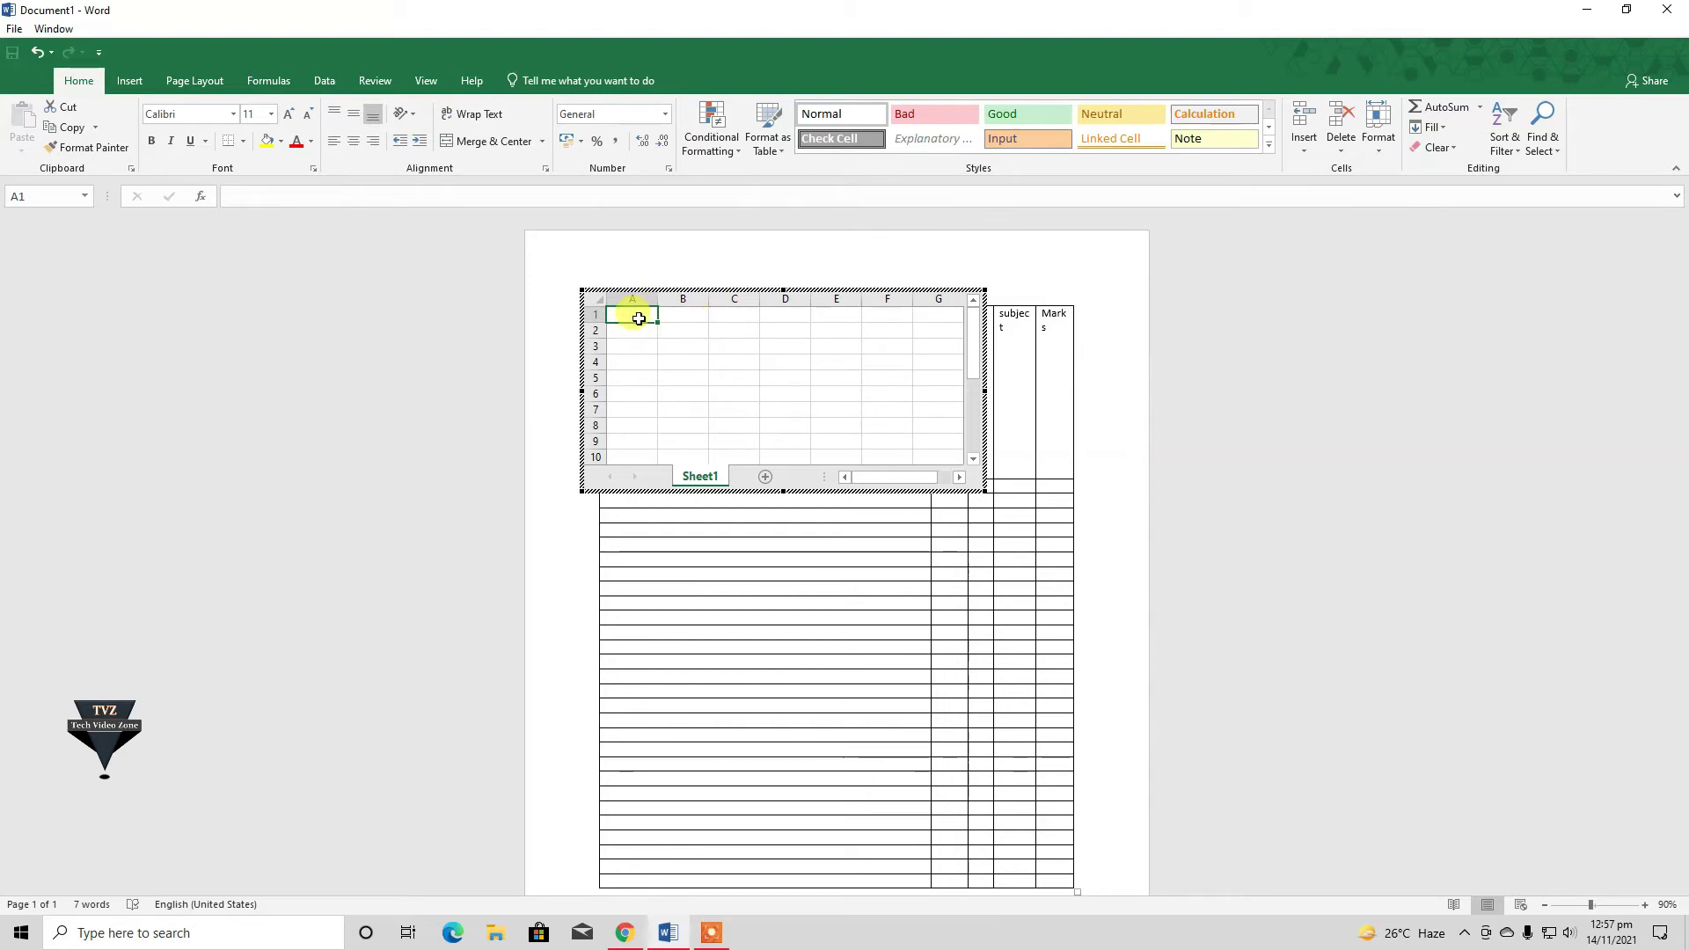
- Enter the headings name, father and roll no in cells A1 to C1
text(namw)
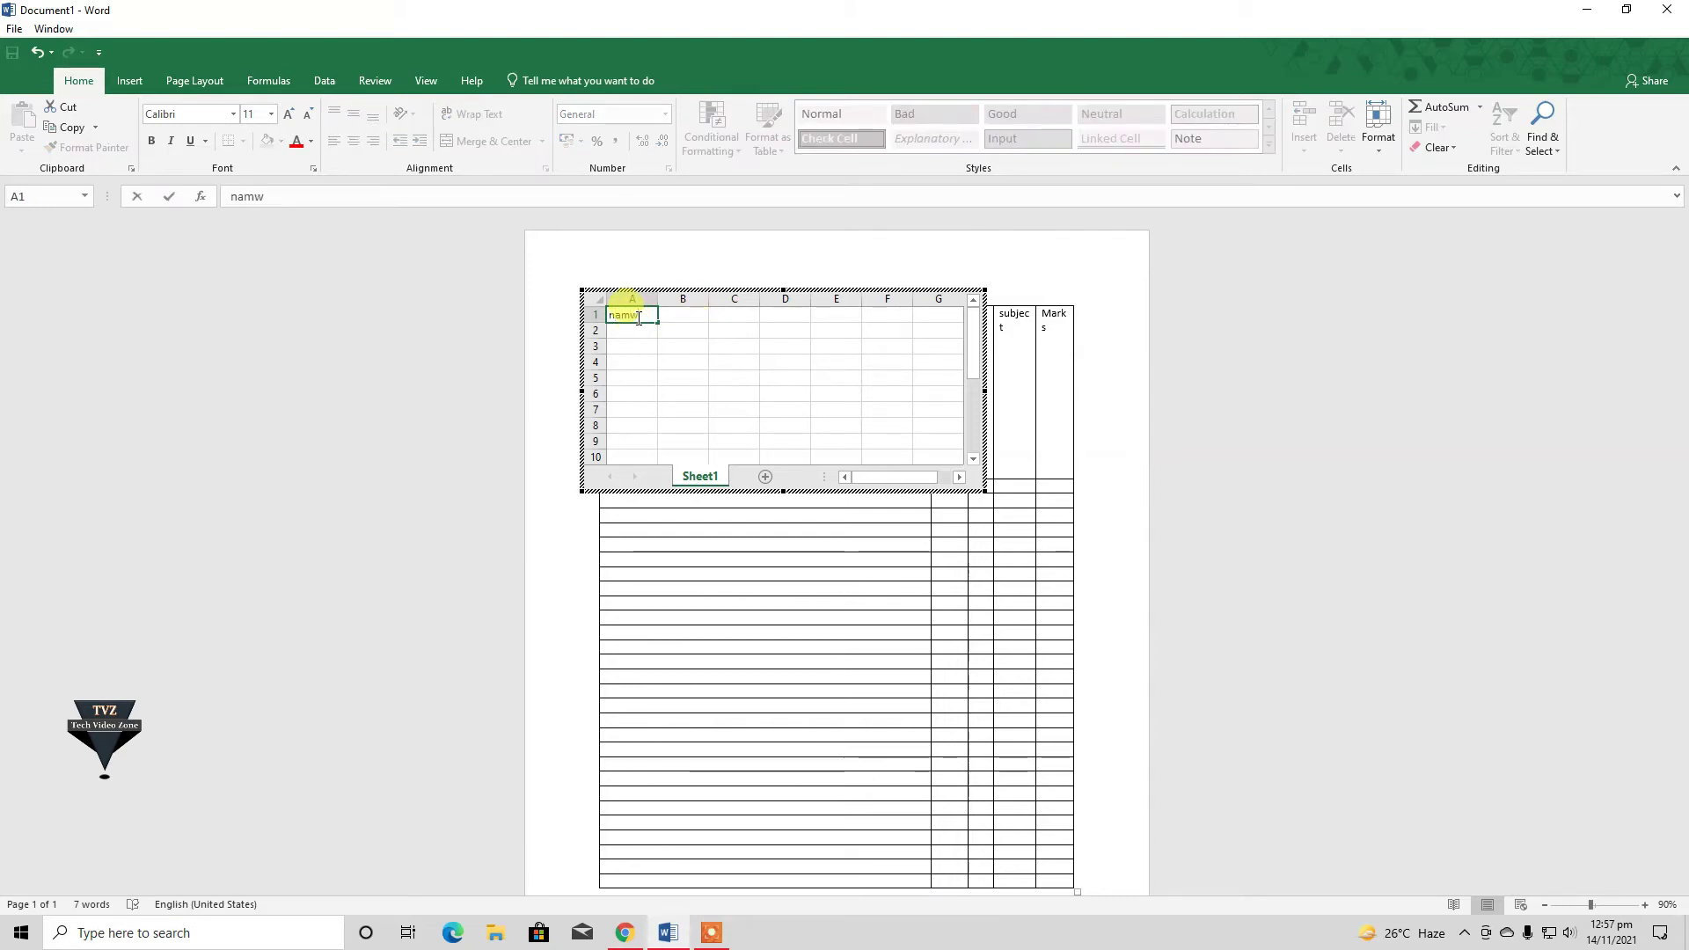
text(e)
key(Tab)
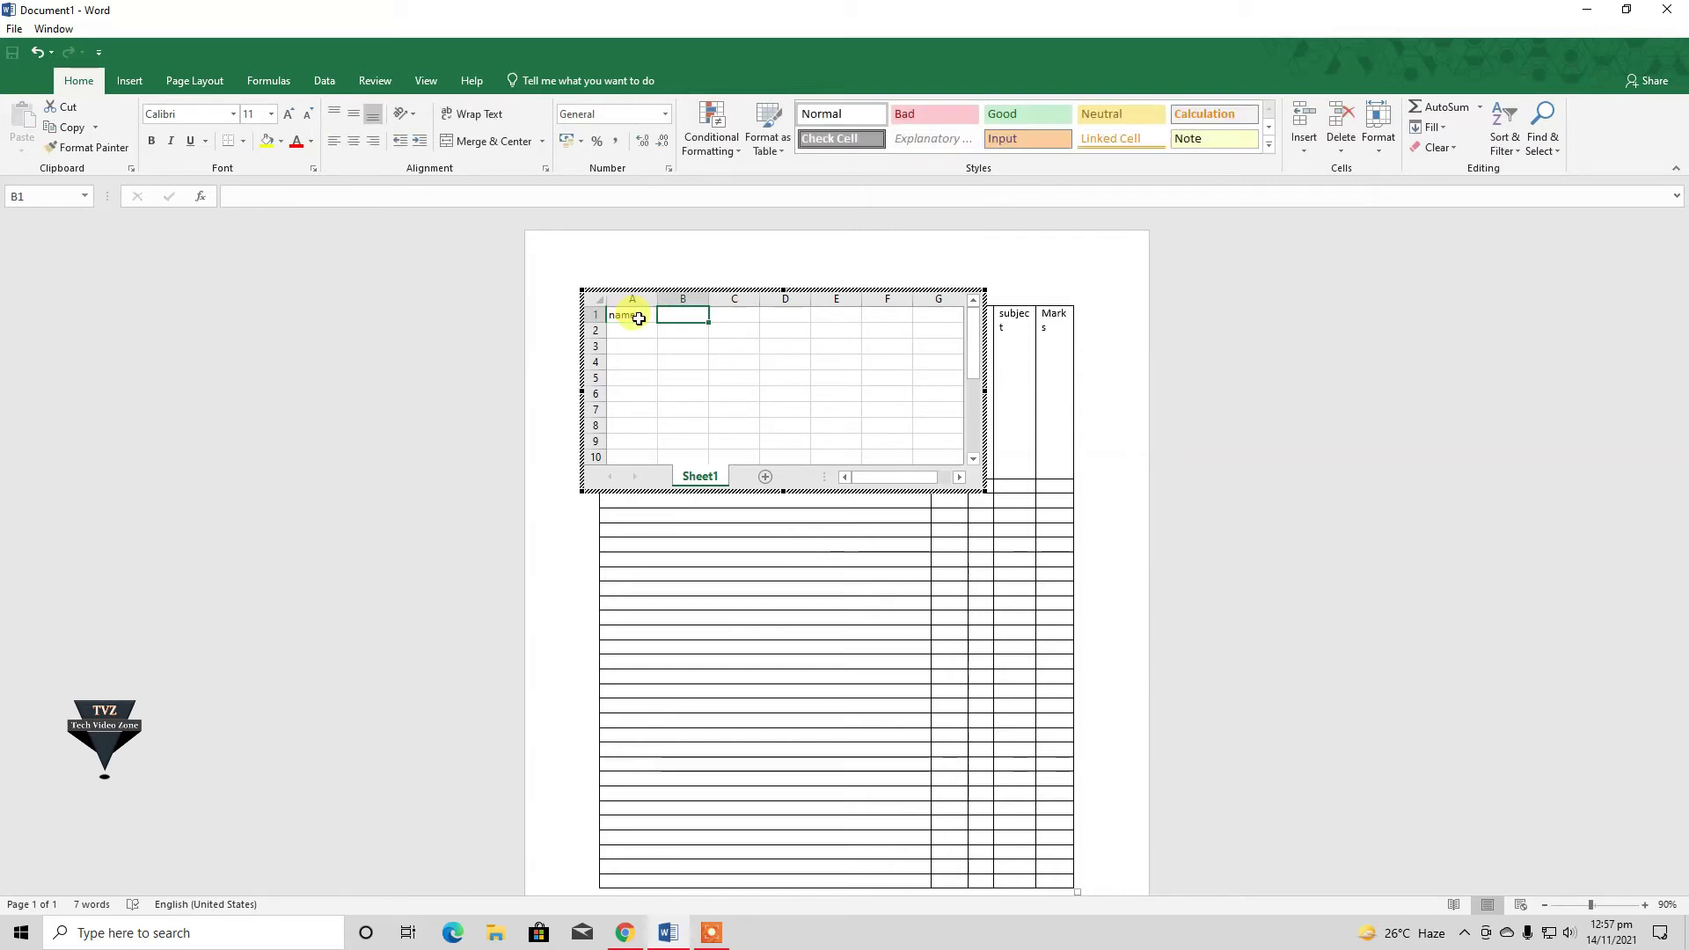
text(father)
key(Tab)
text(ro)
key(Tab)
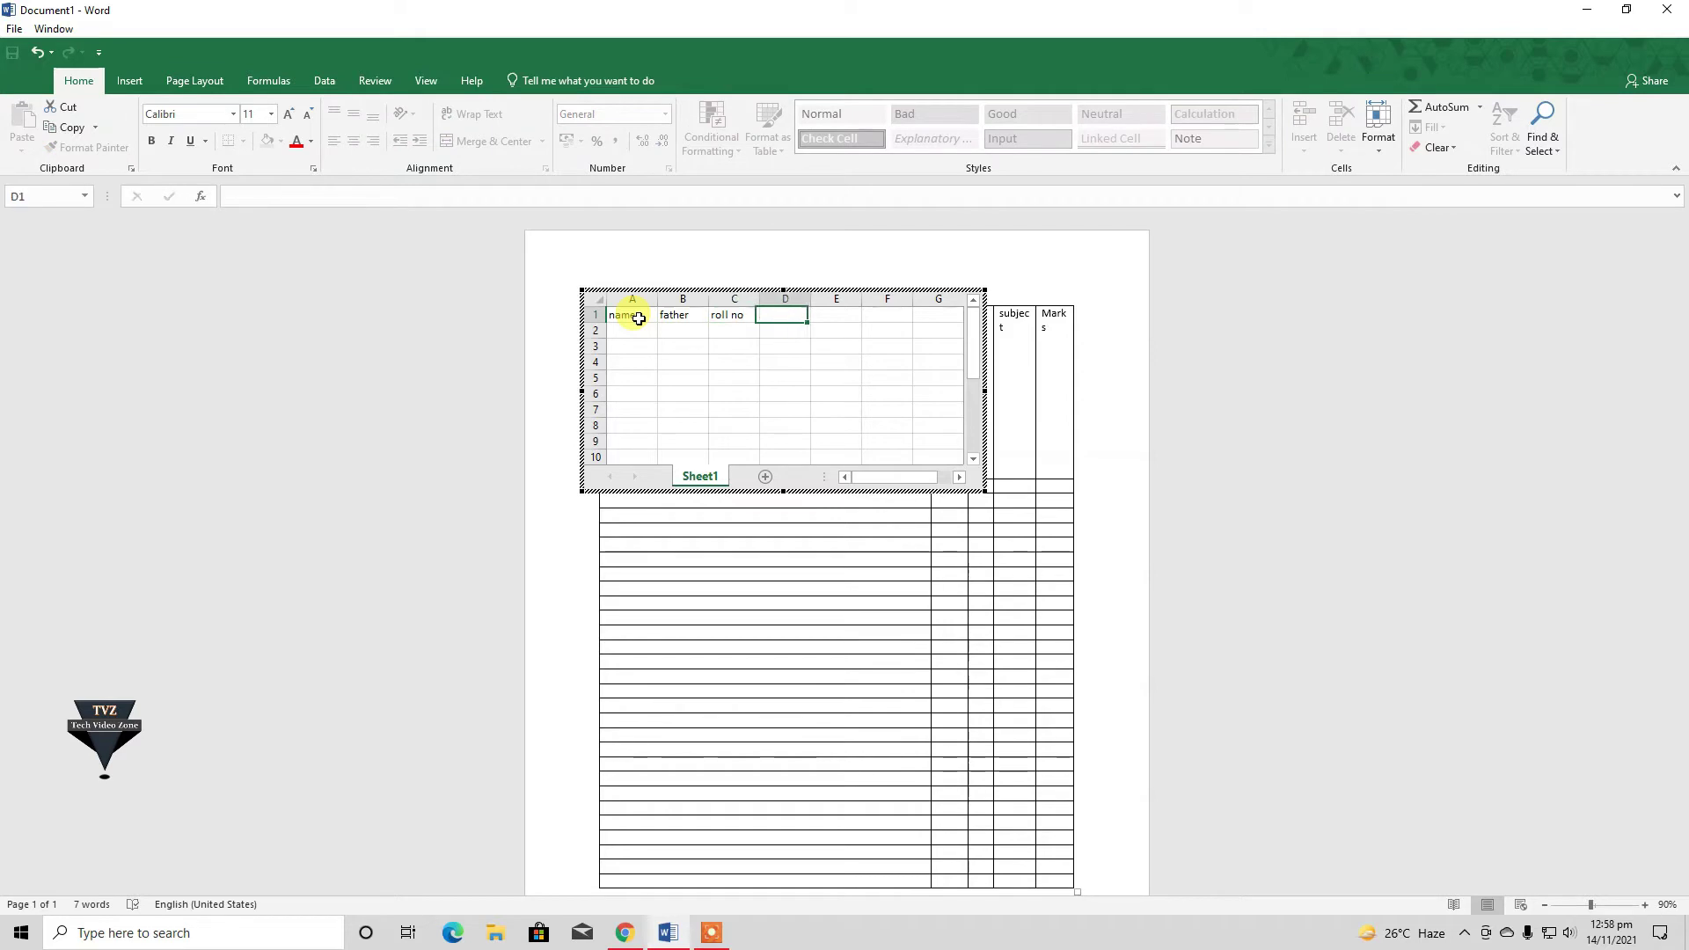
- Browse the spreadsheet's Formulas, Page Layout, Insert and Home tabs
click(267, 84)
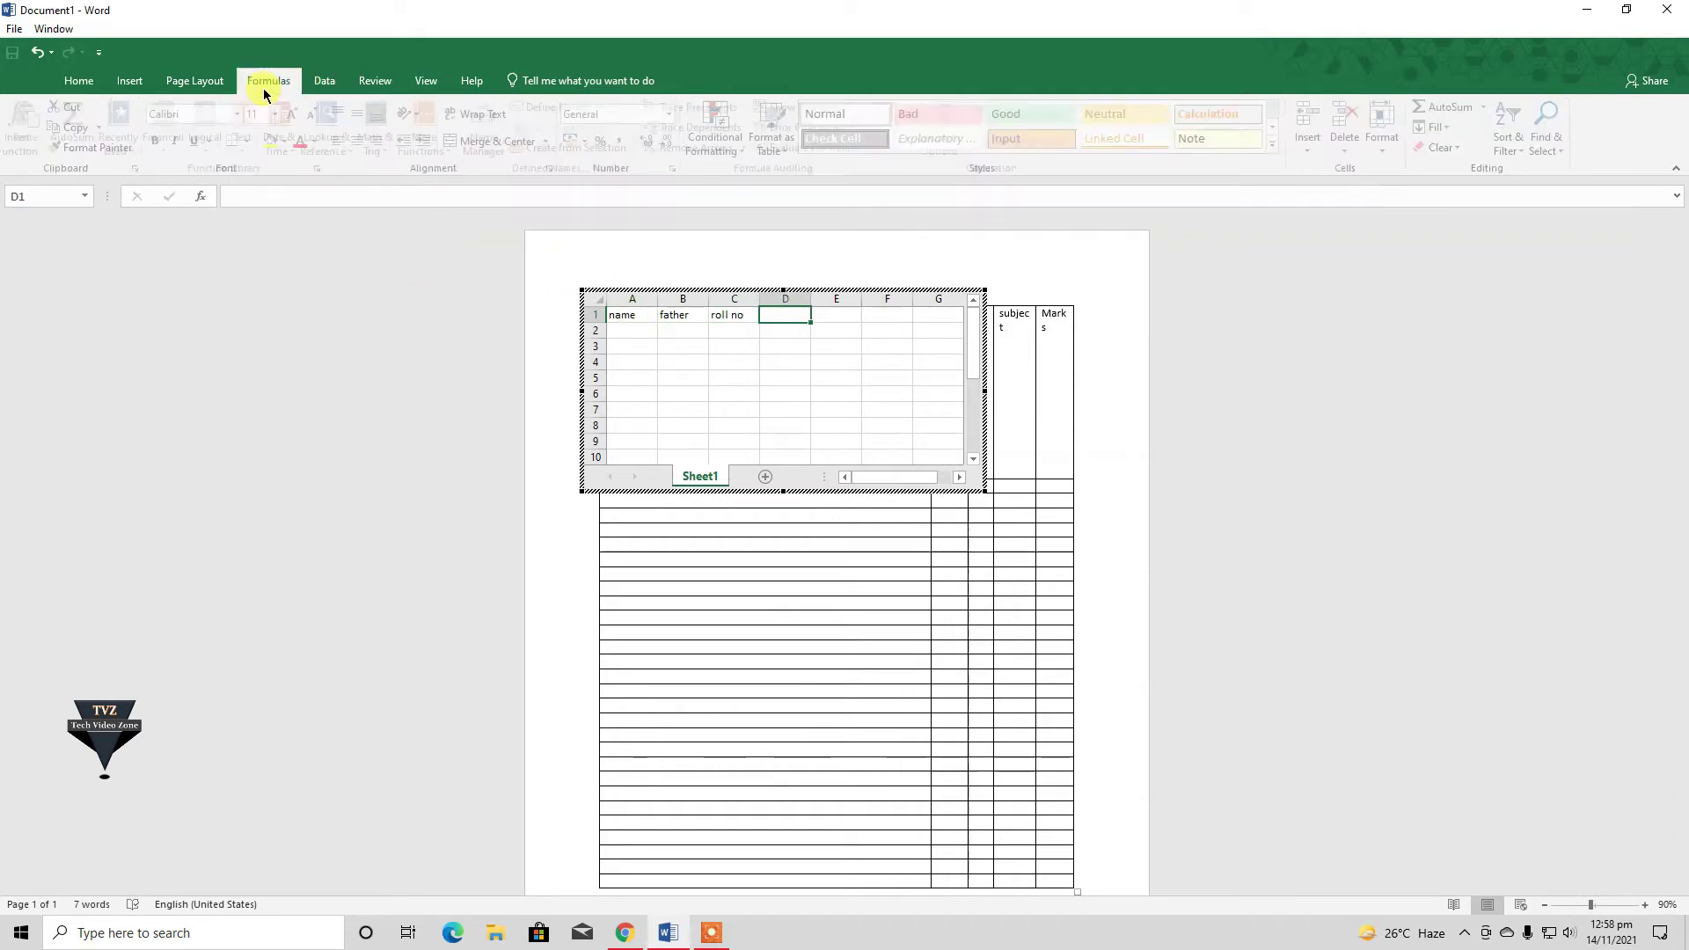
click(201, 80)
click(129, 81)
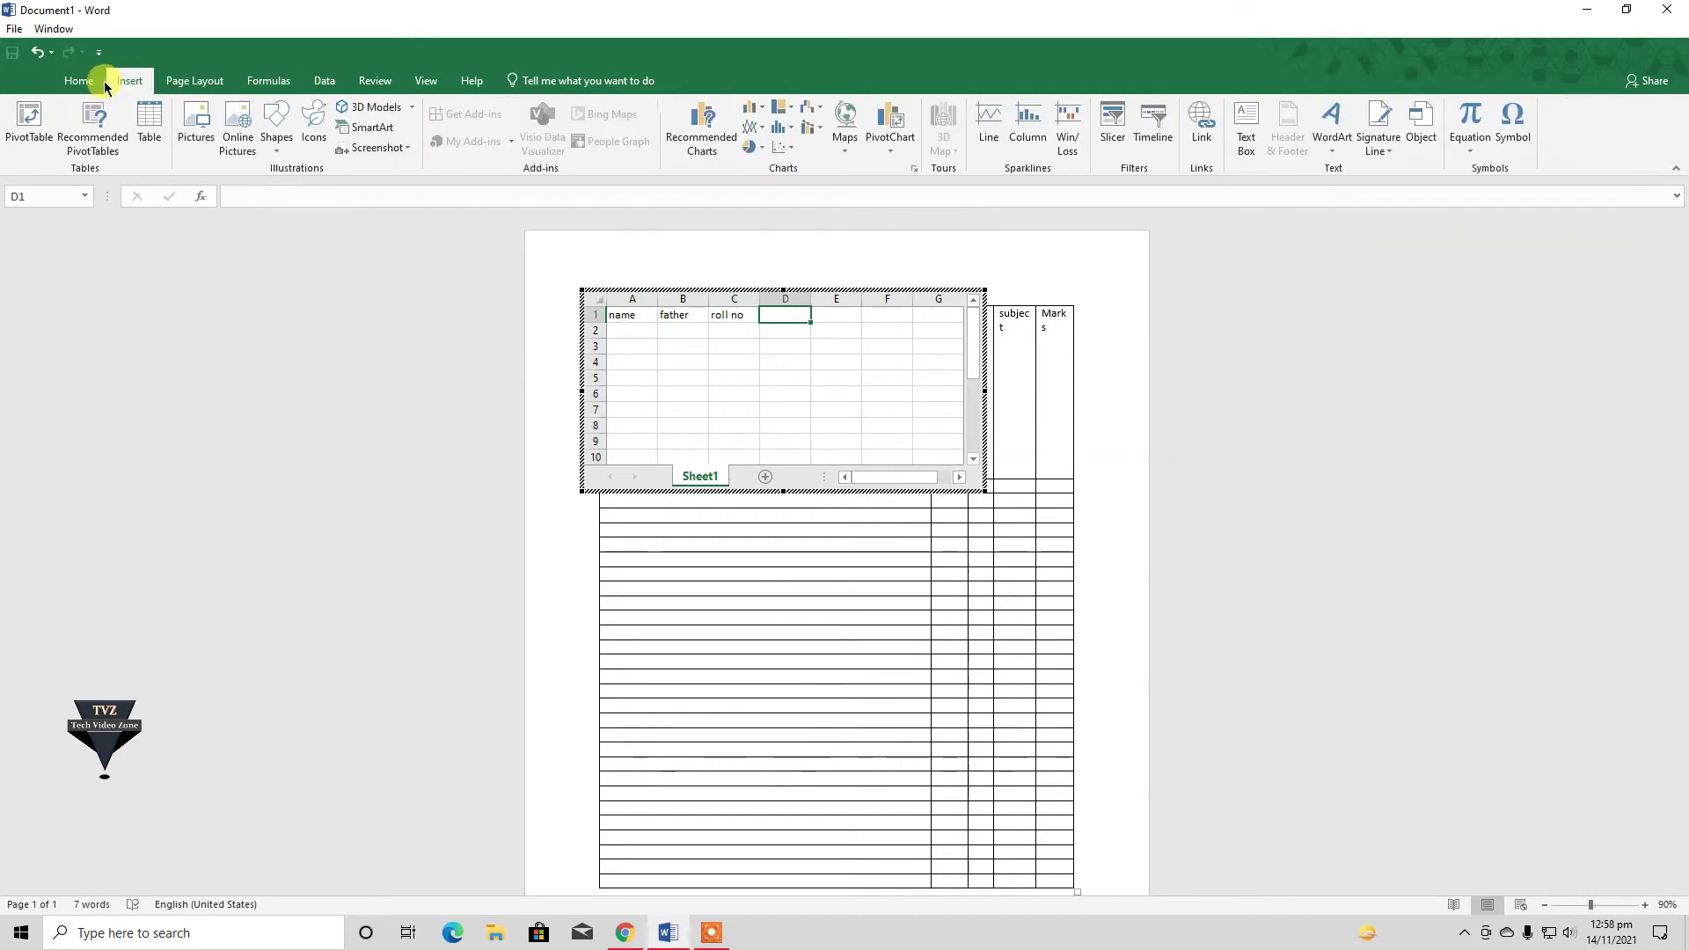
click(78, 81)
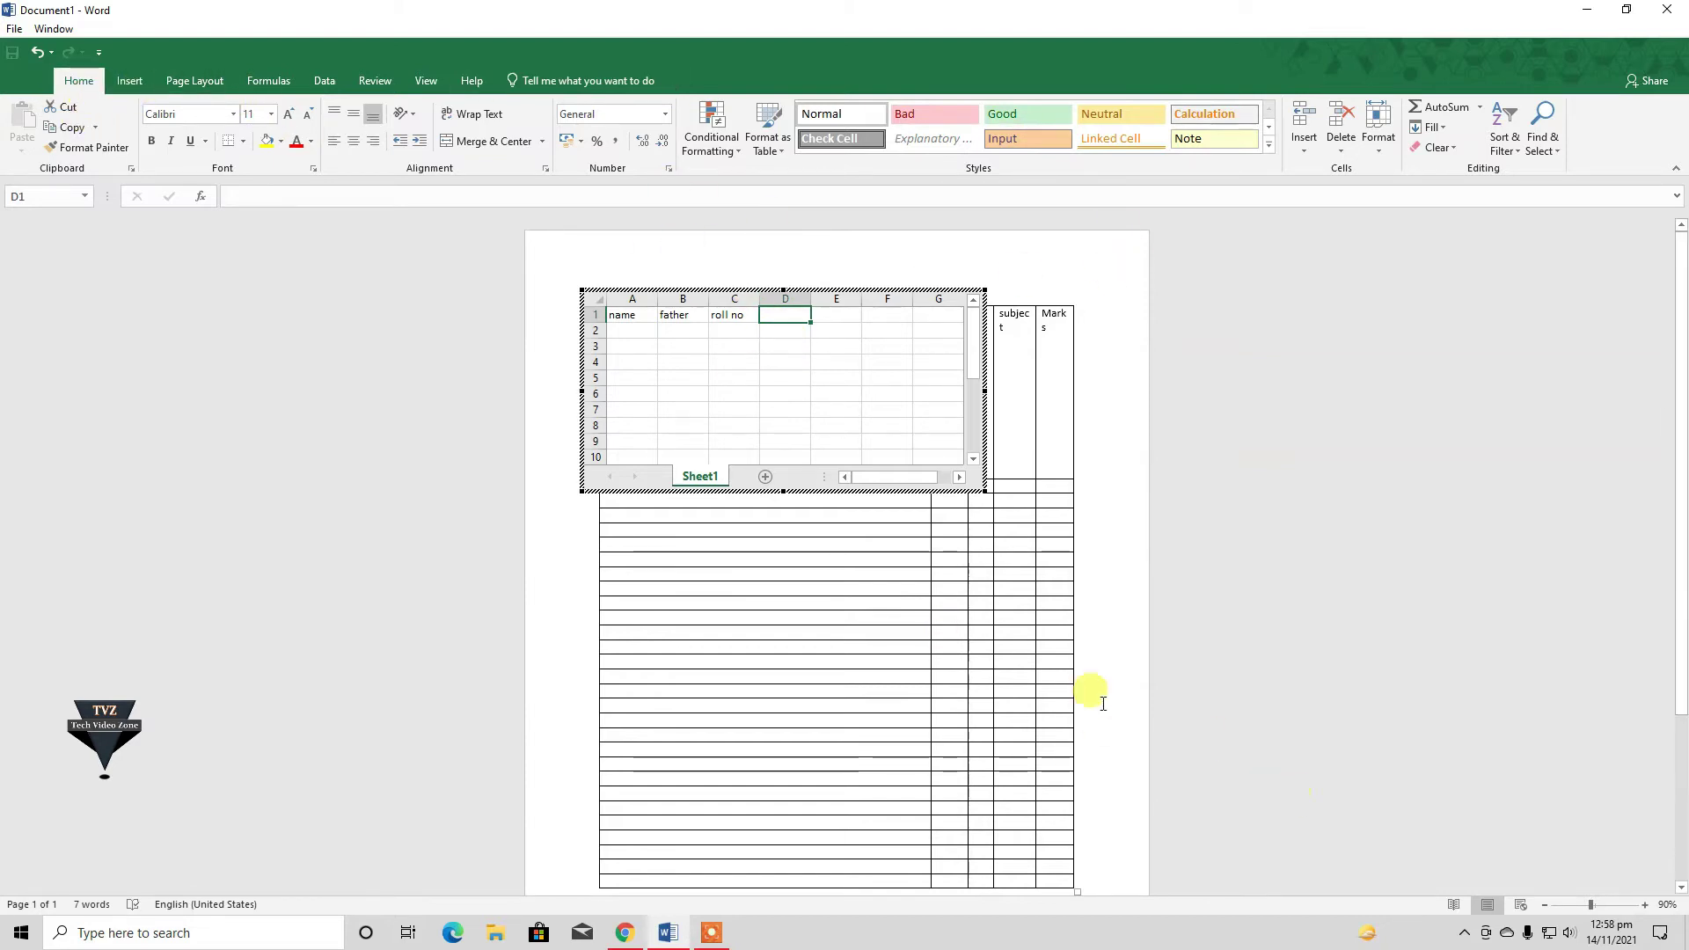
- Exit spreadsheet editing and select the whole table
click(1172, 689)
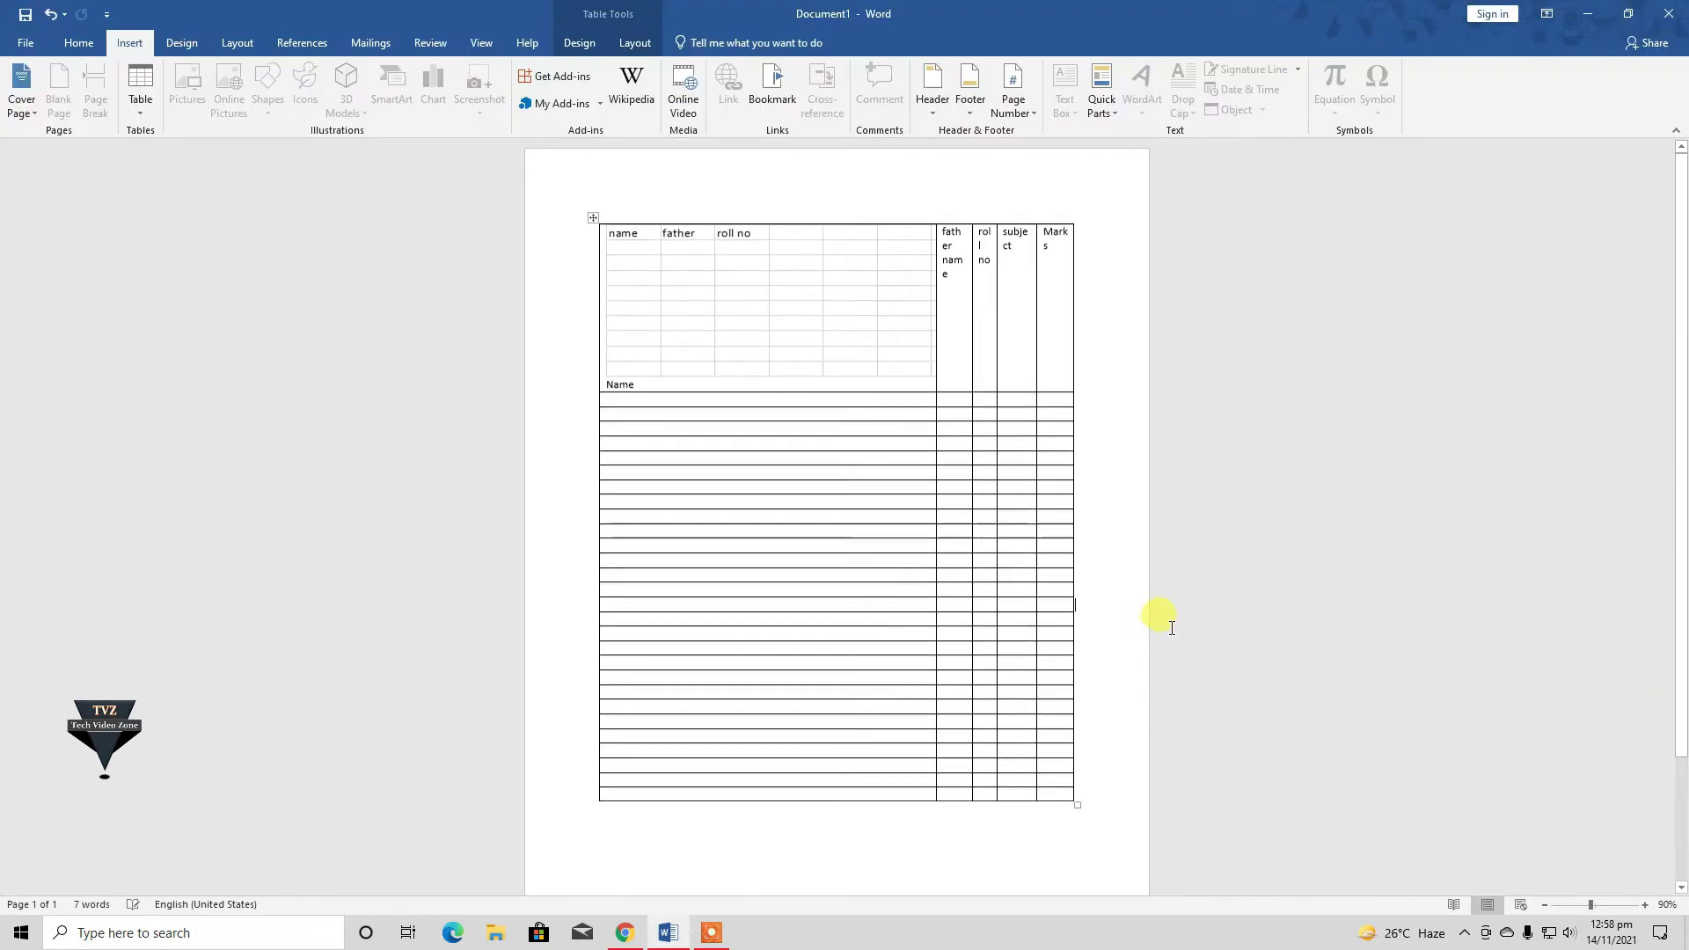
click(749, 276)
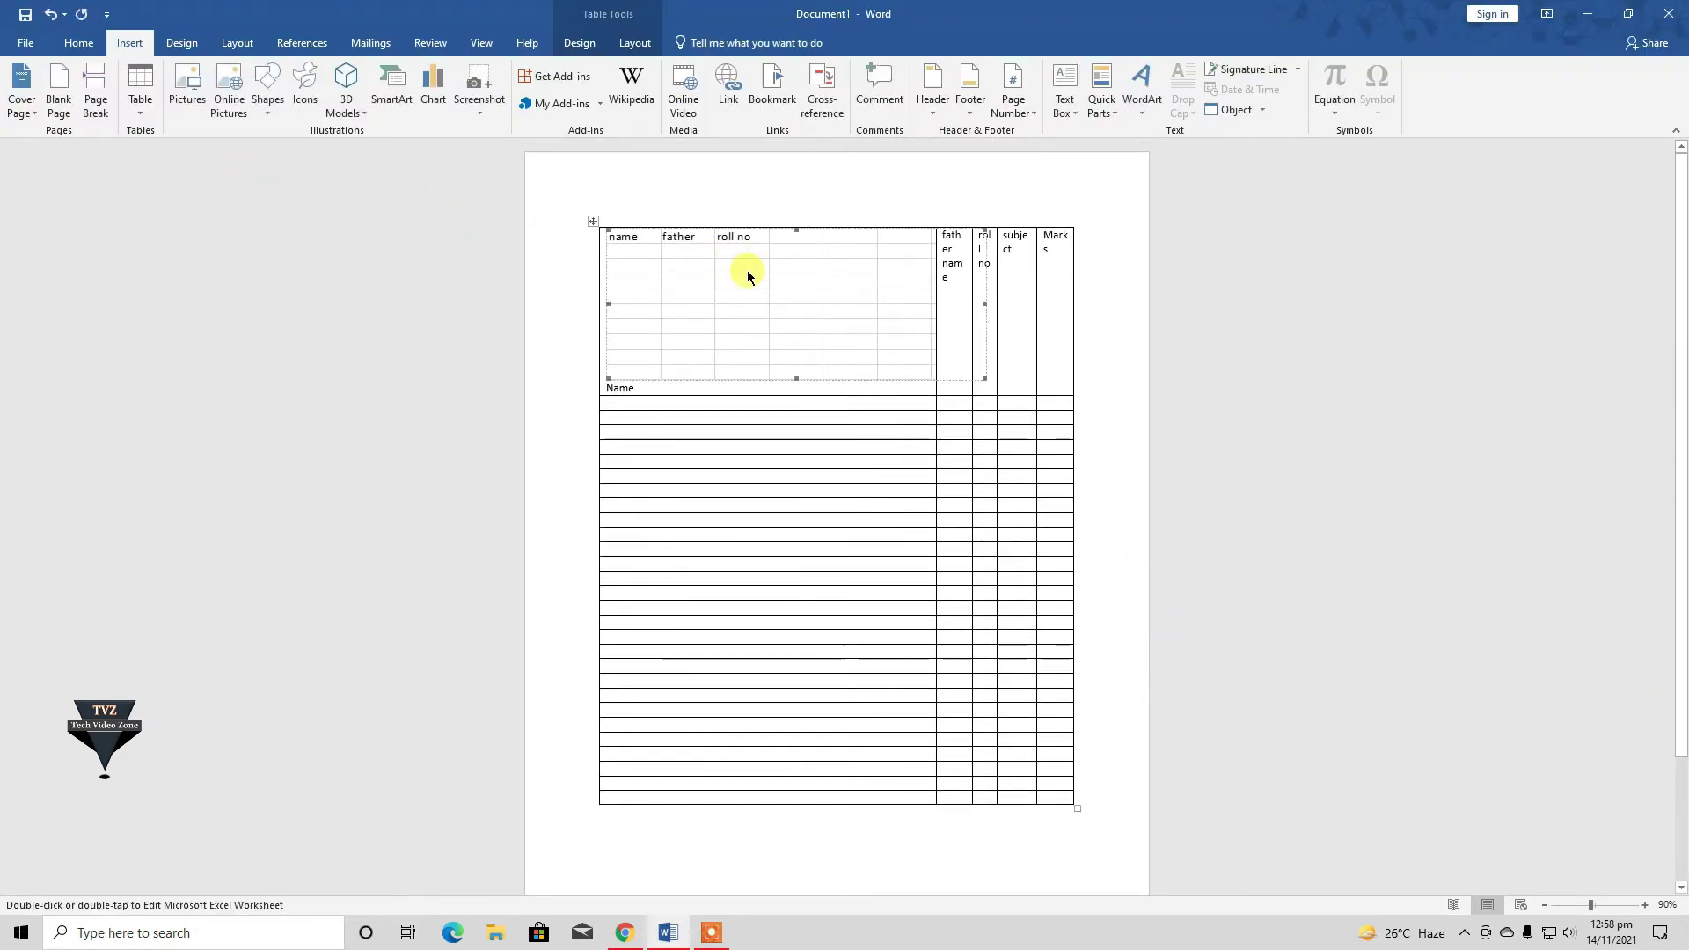
click(704, 222)
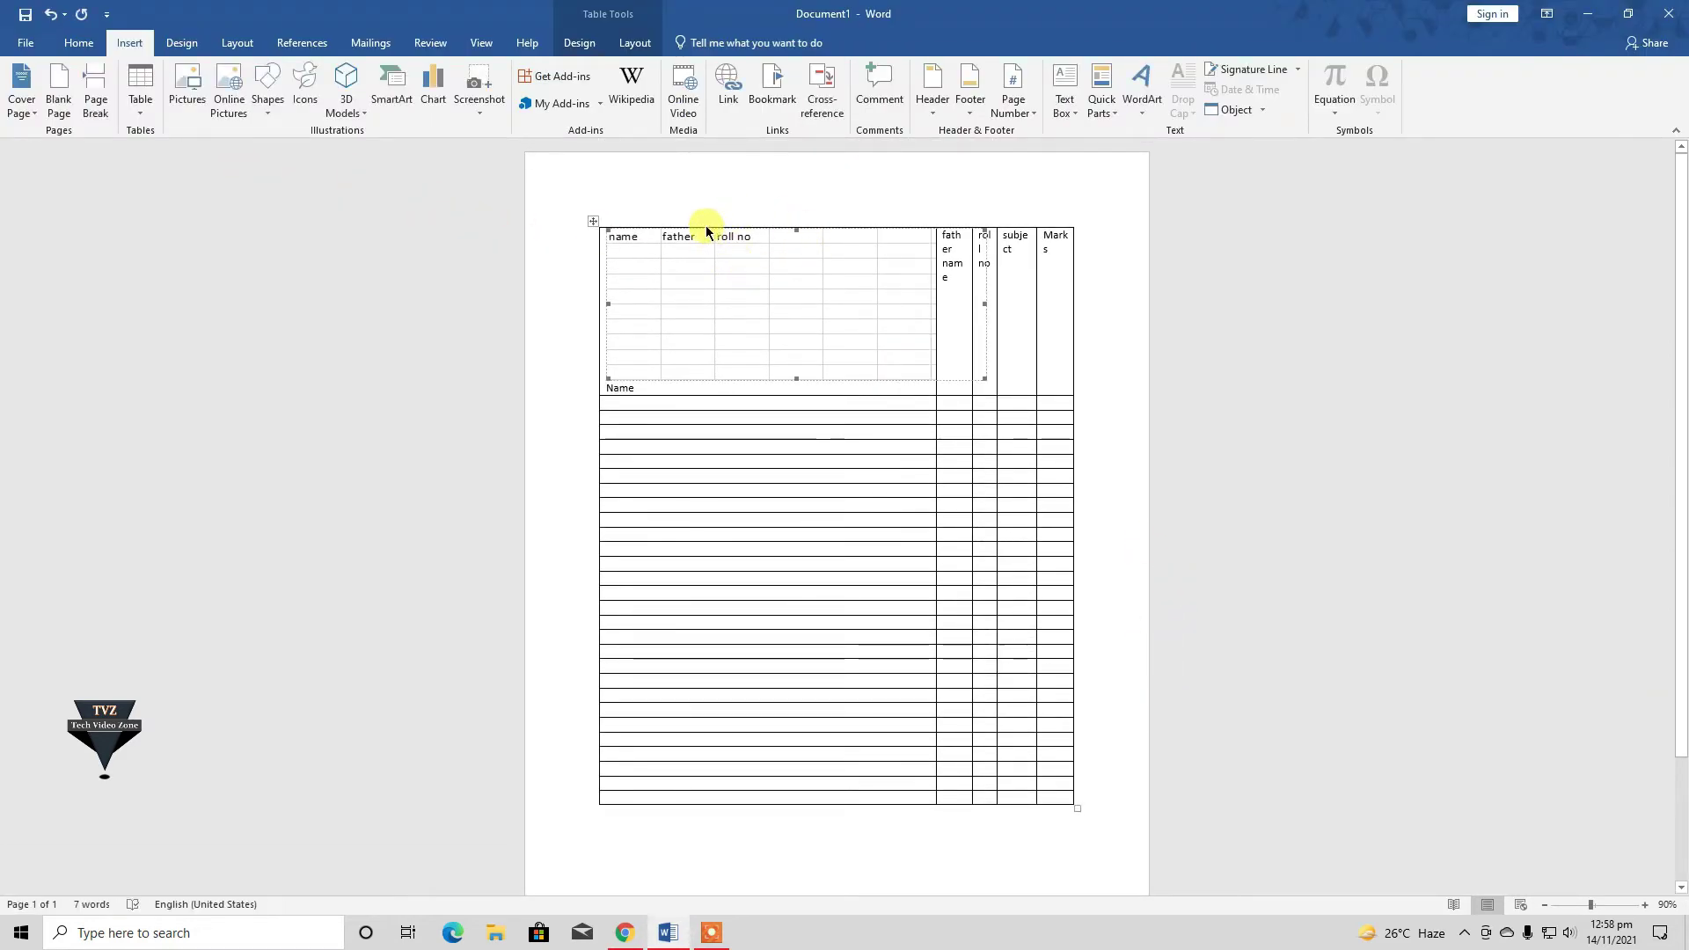
click(593, 221)
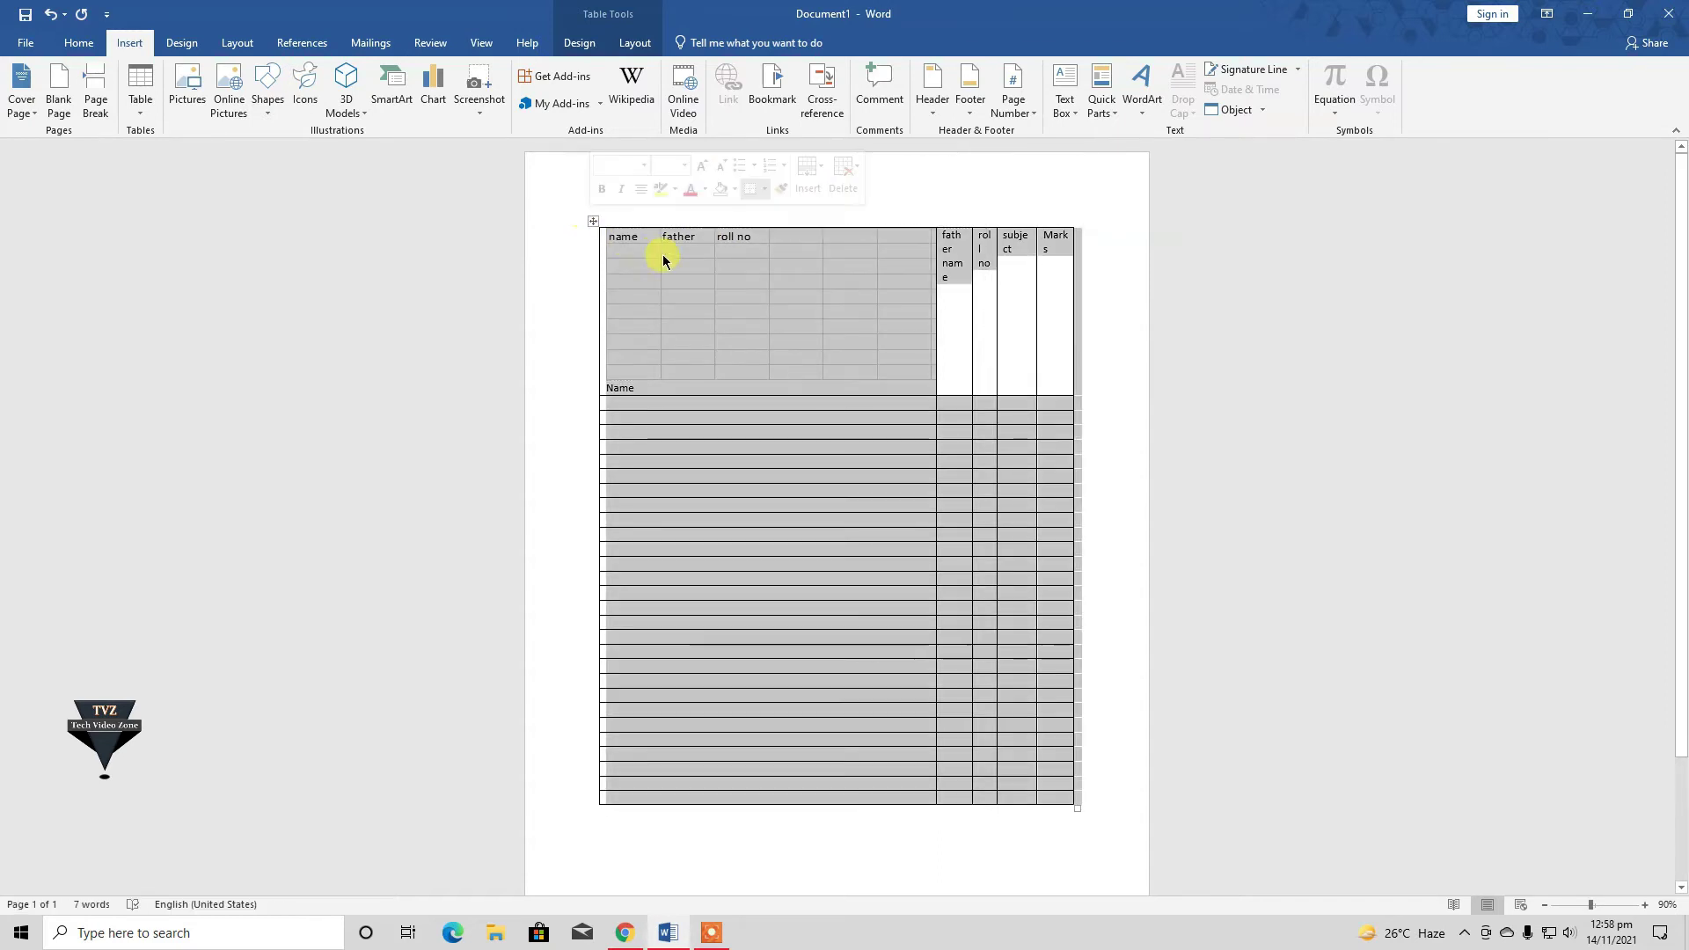
- Embed another Excel spreadsheet, then reopen it for editing and close it again
click(140, 101)
click(189, 350)
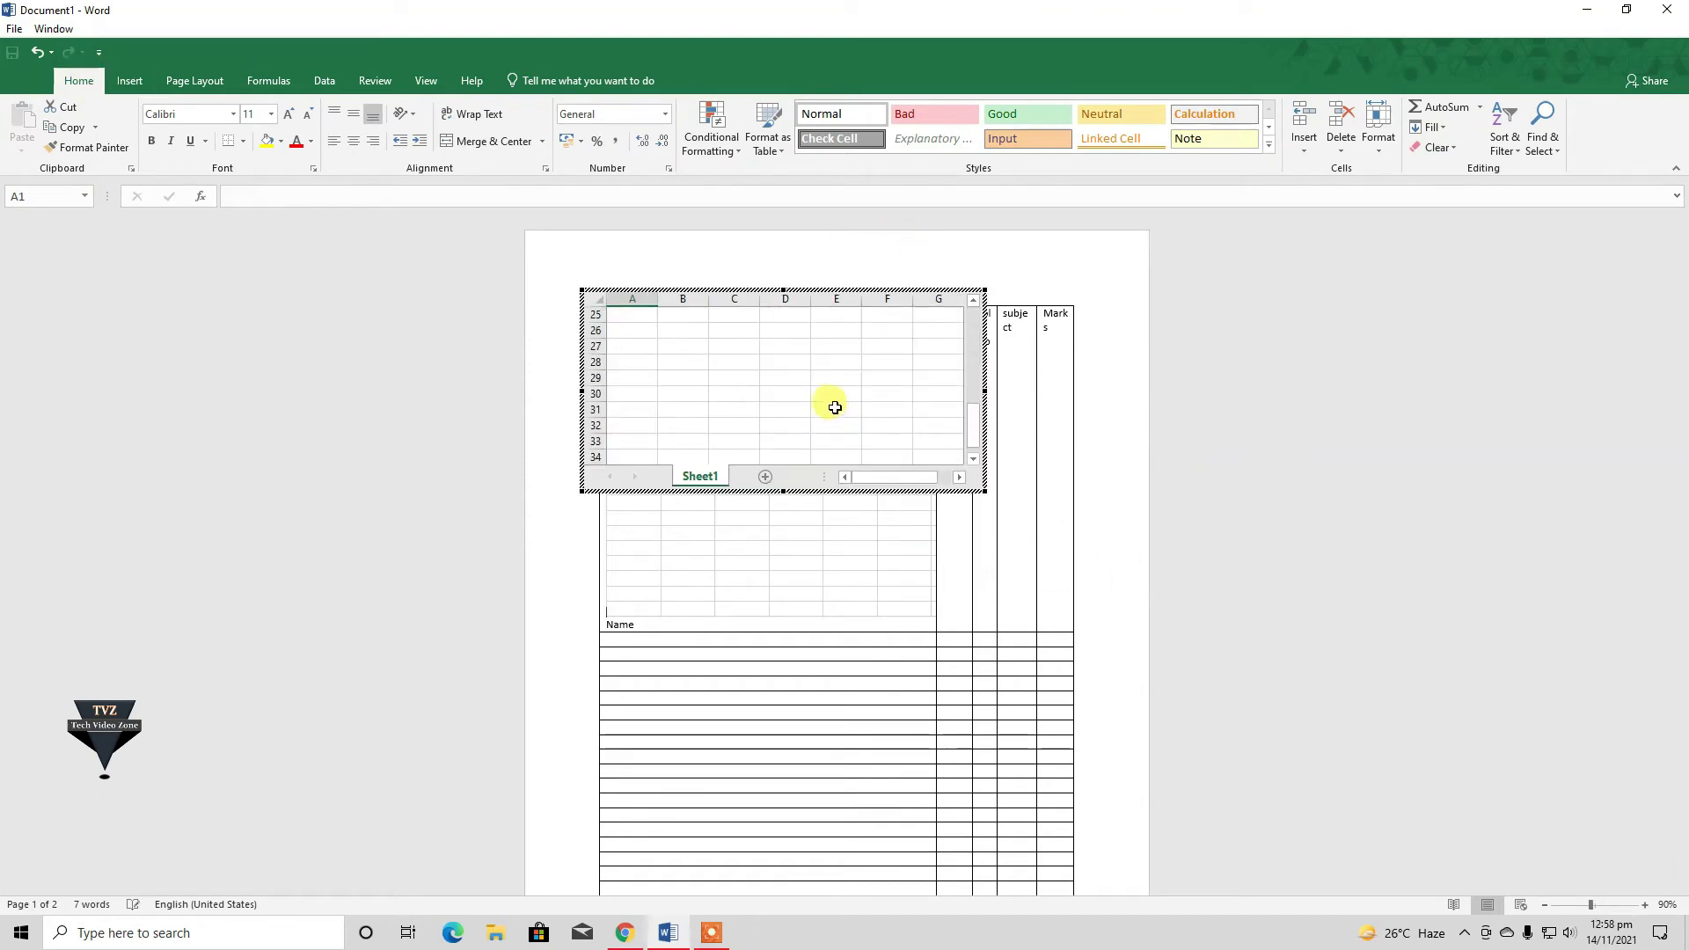
click(1100, 675)
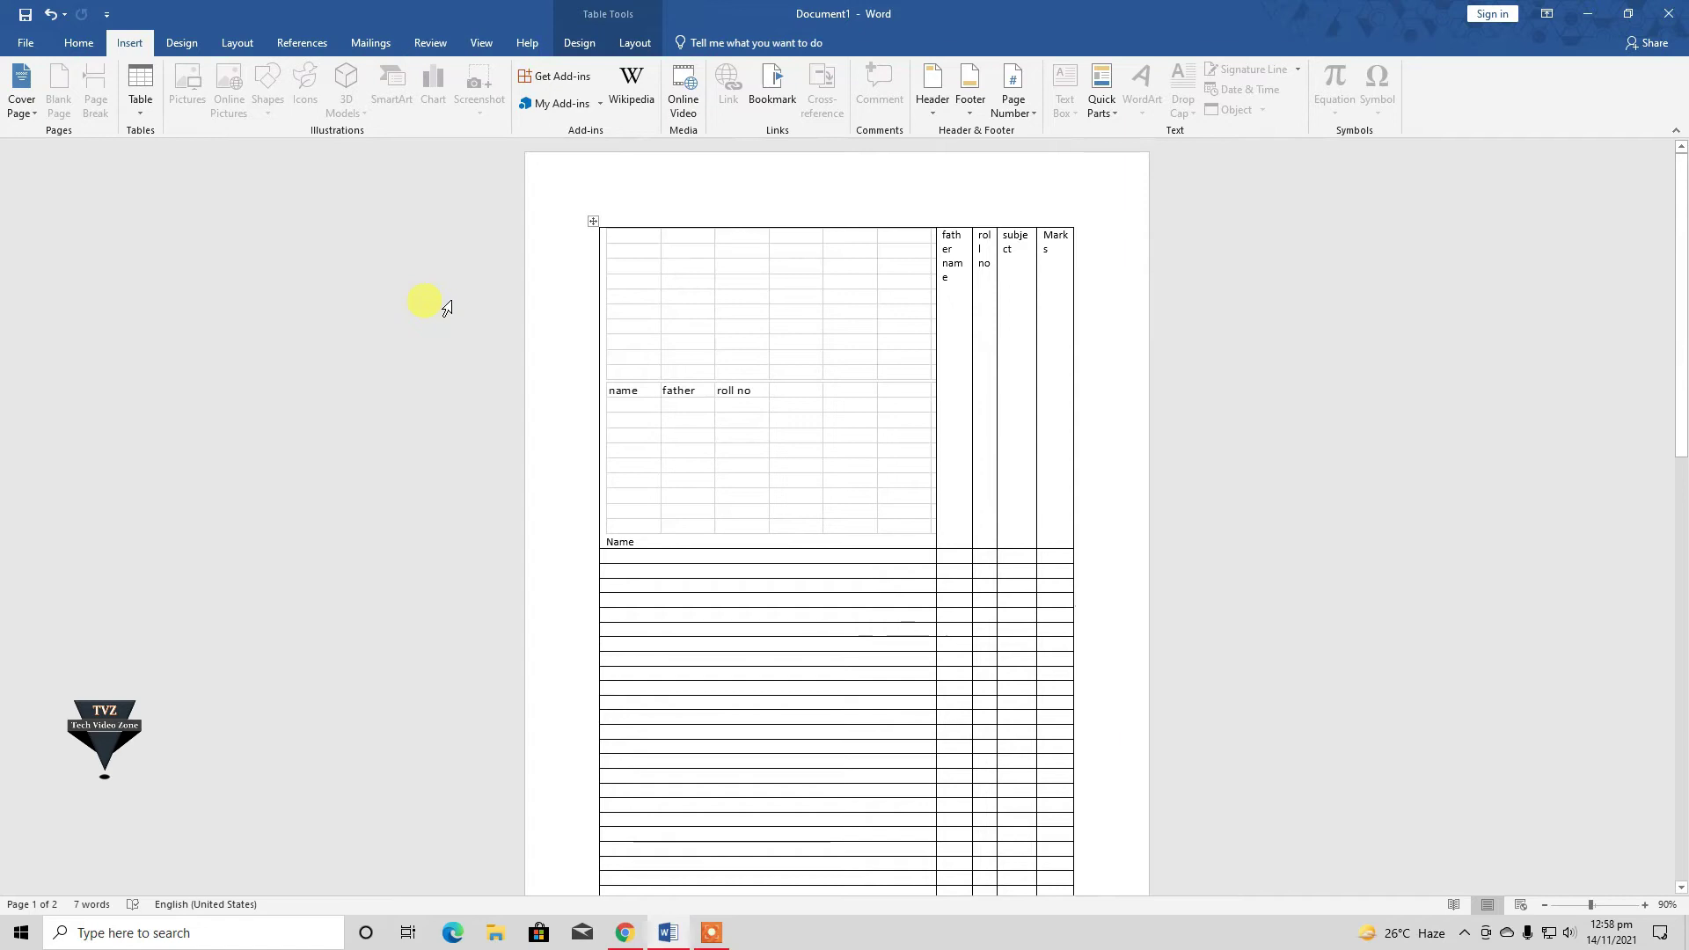
click(781, 310)
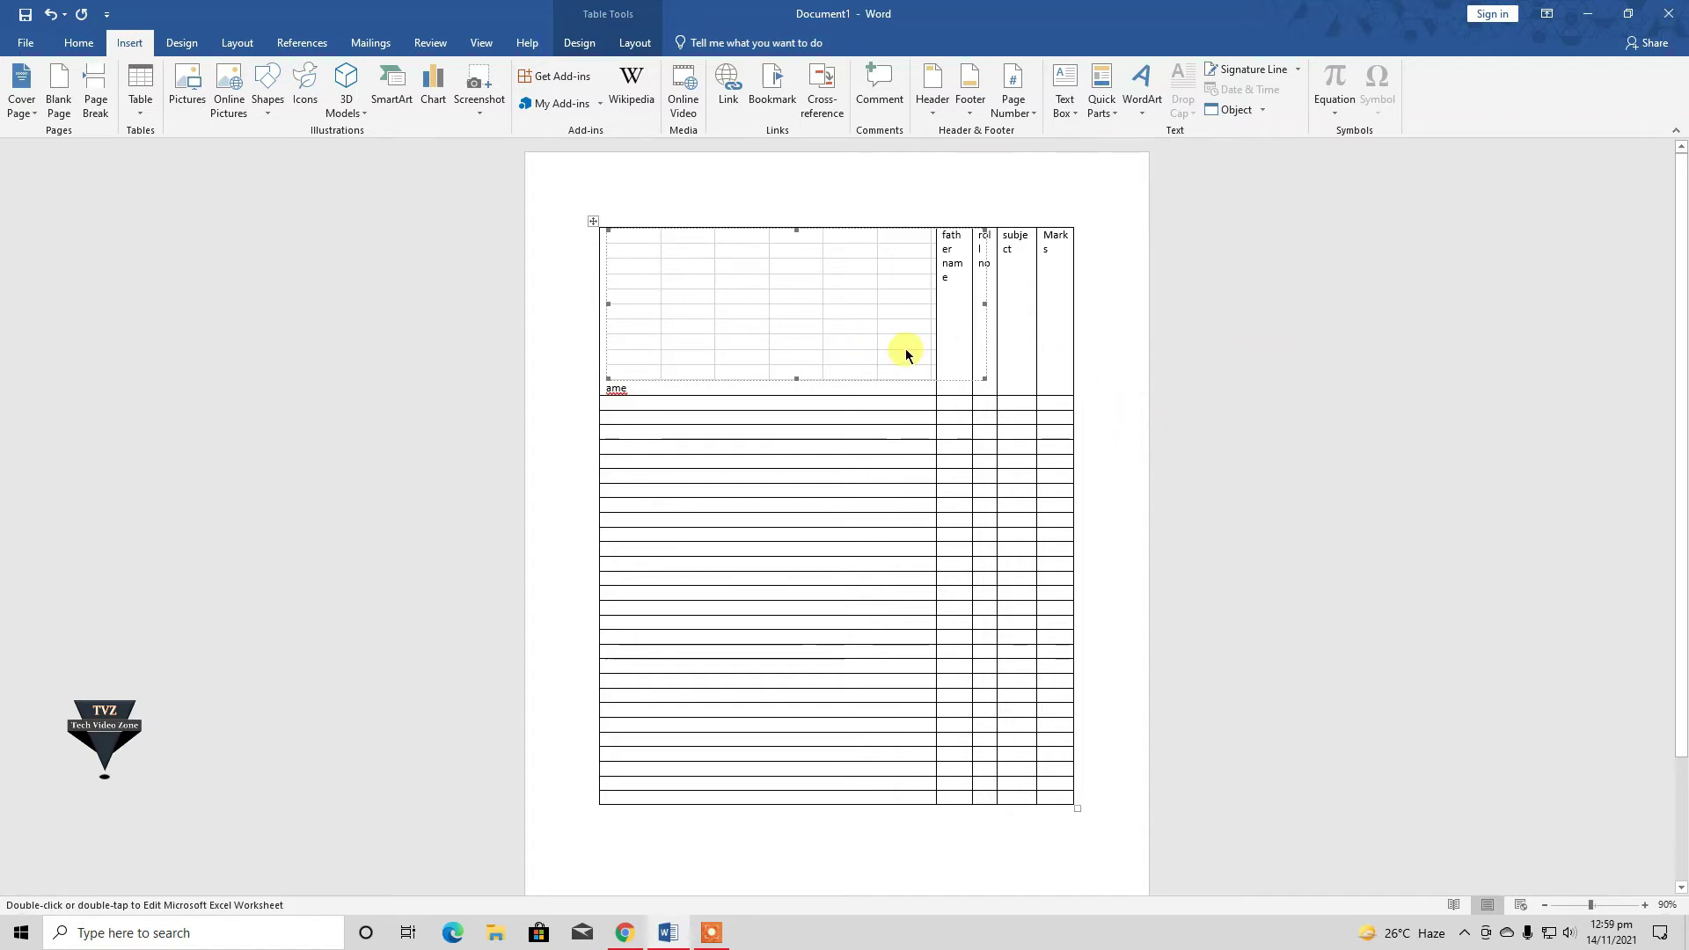
double_click(837, 330)
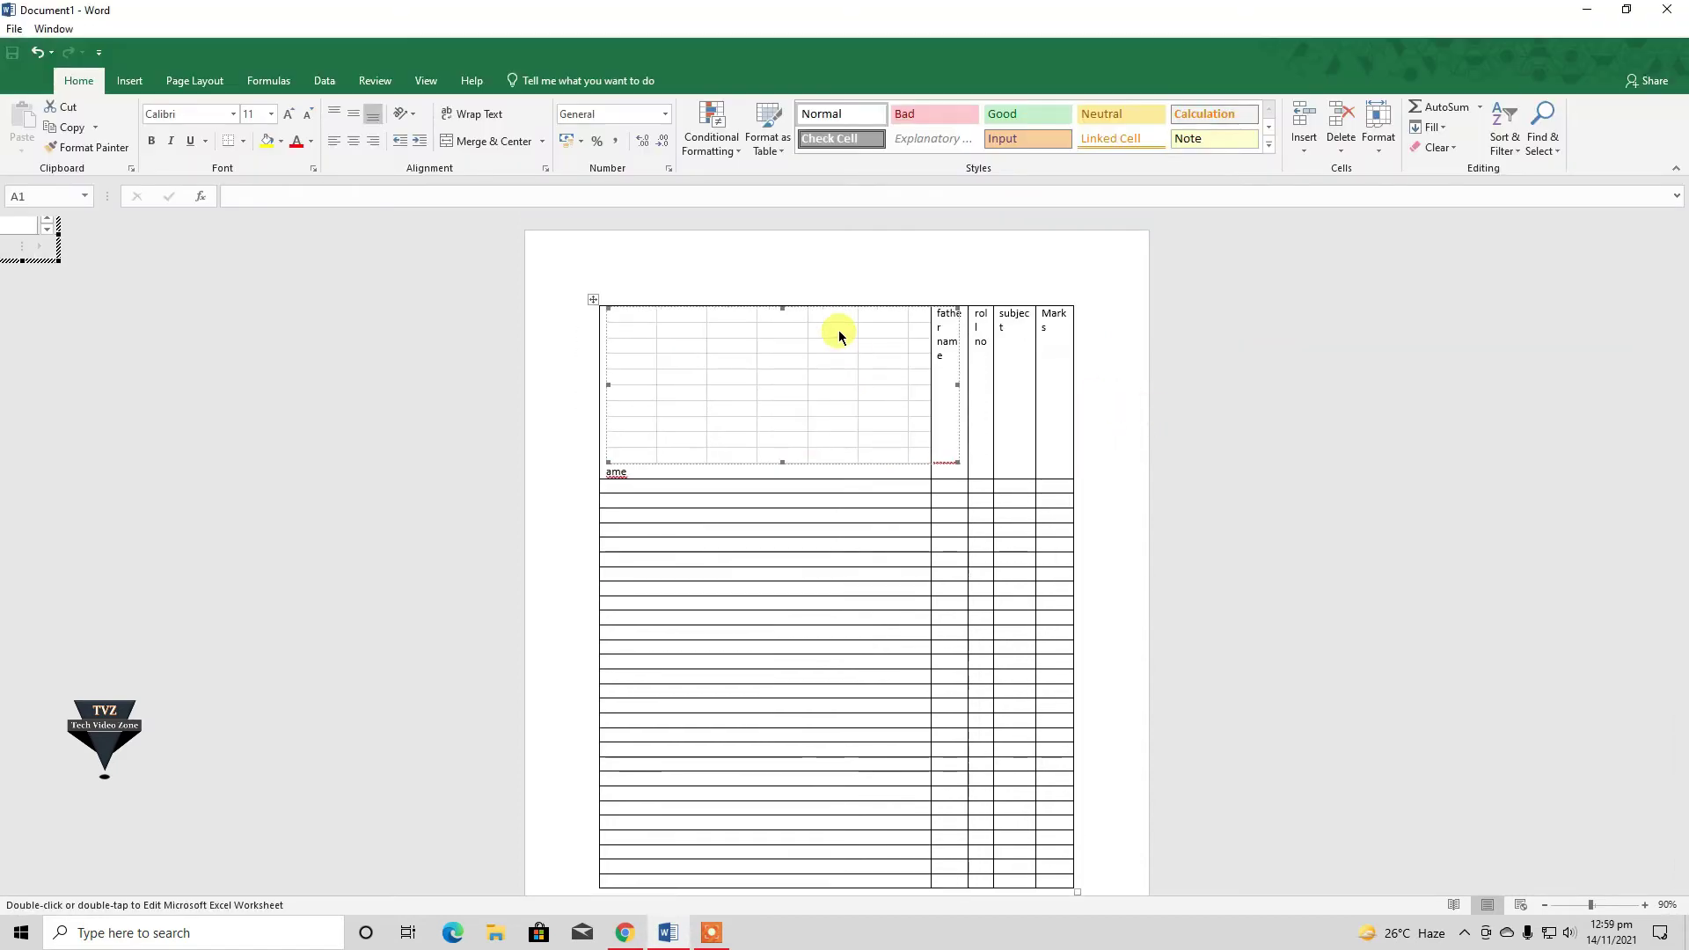
click(1122, 672)
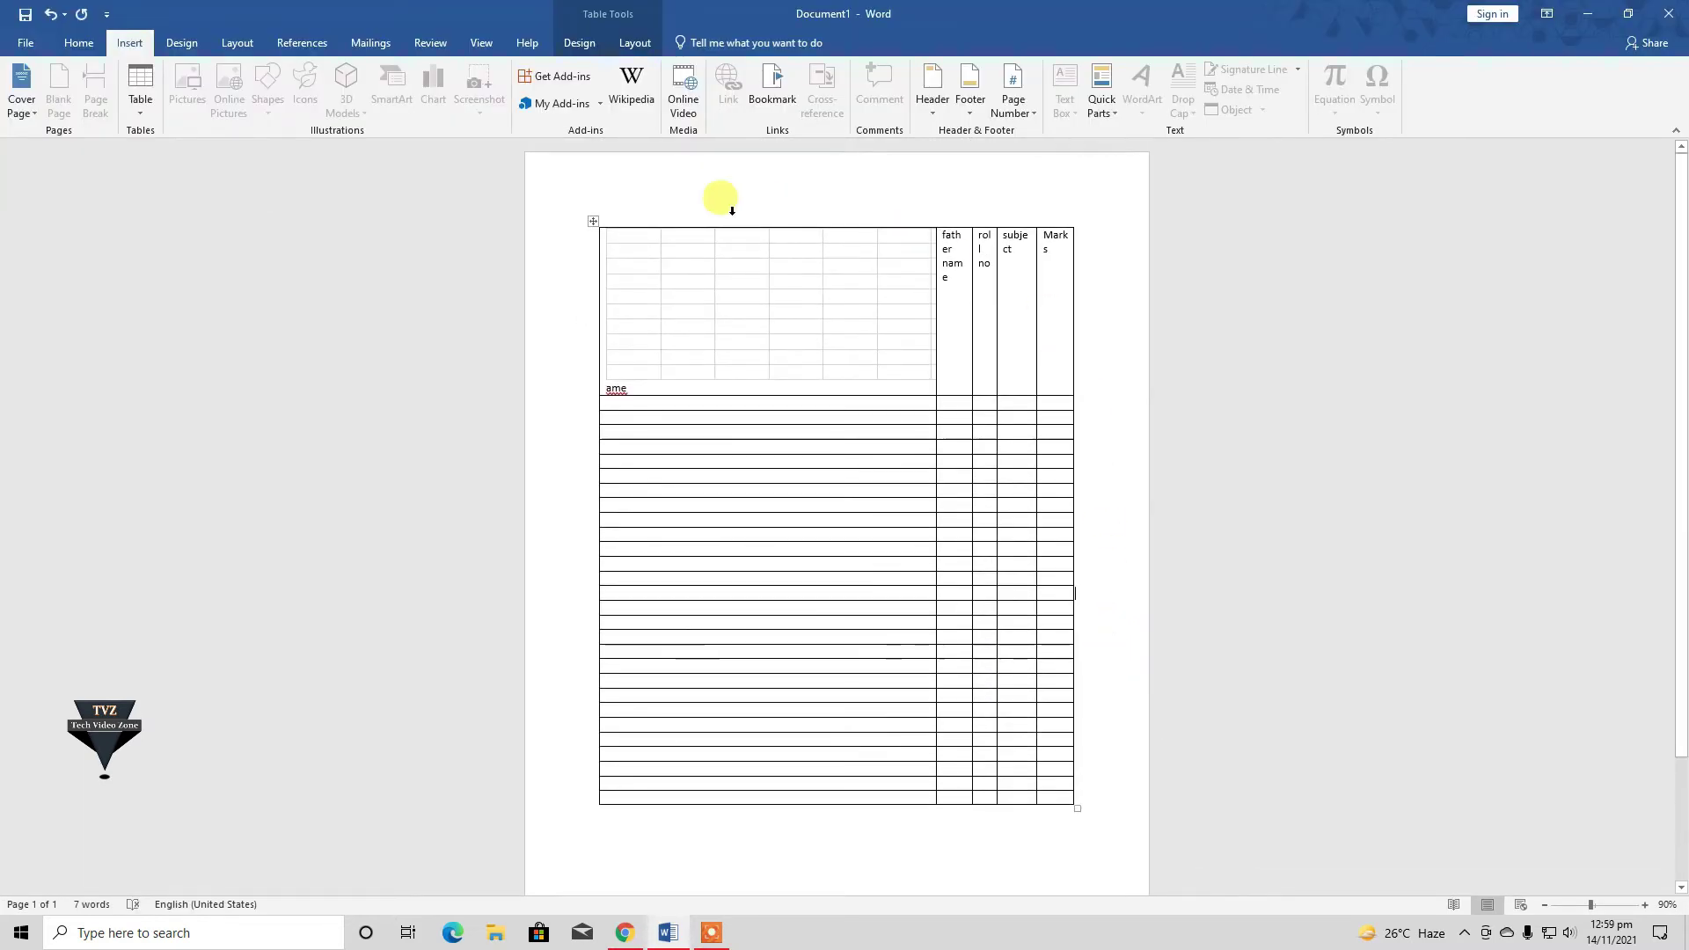
- Delete the embedded spreadsheet, clear the table's text, and remove the table from the page
click(827, 334)
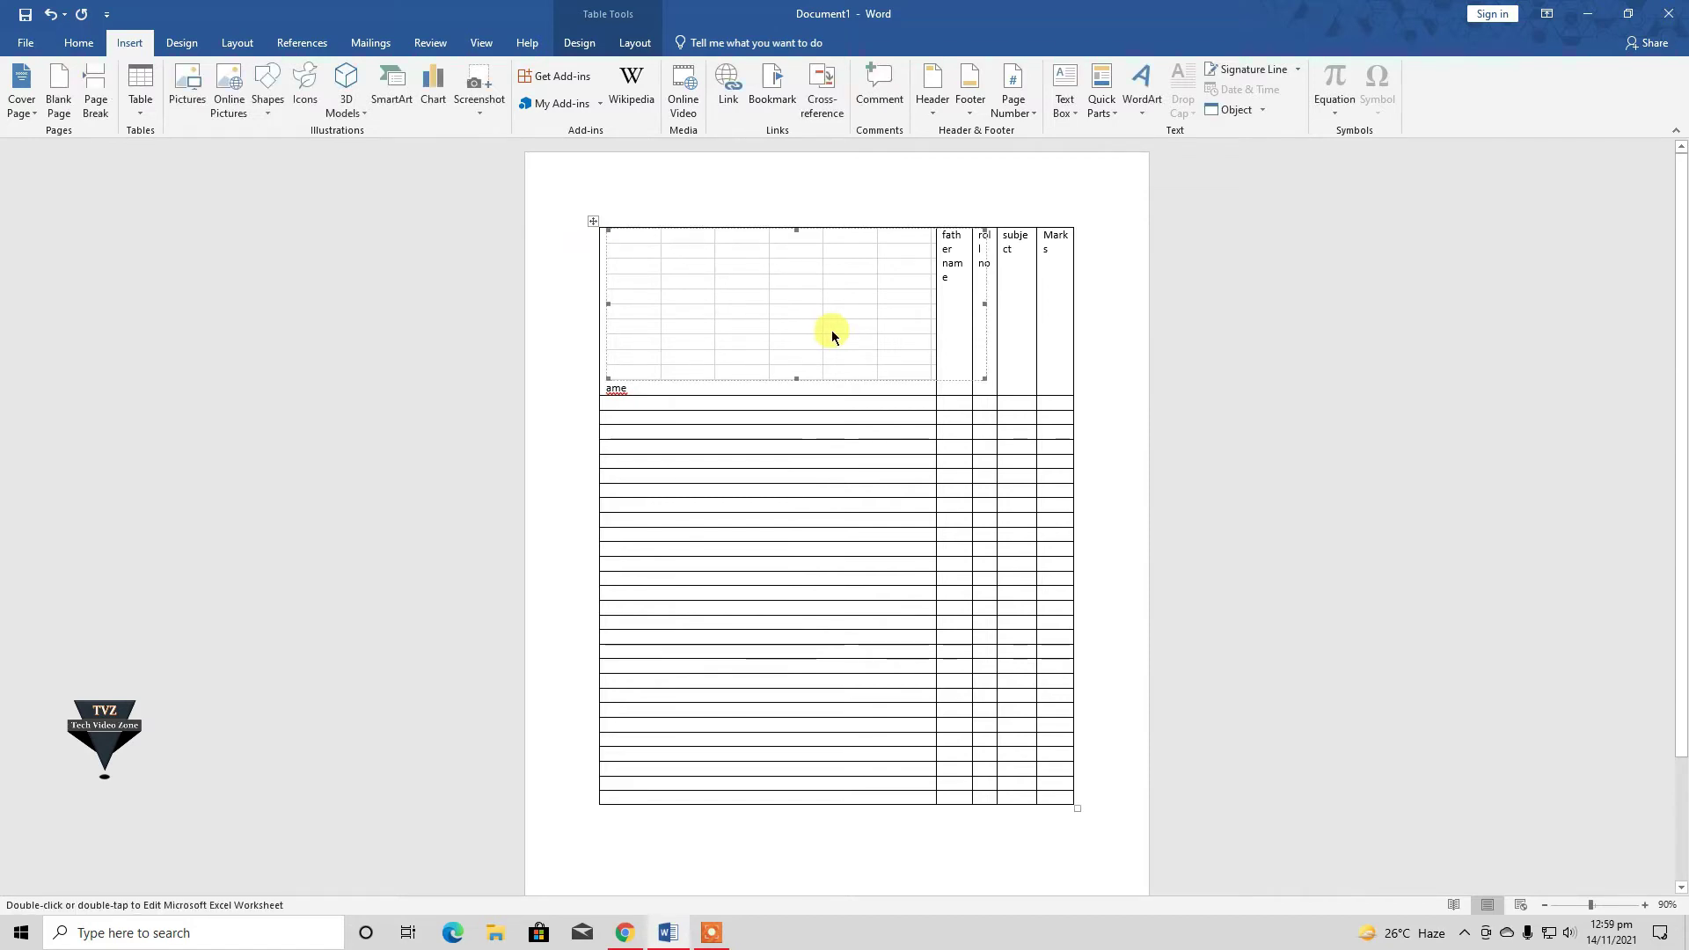
key(Delete)
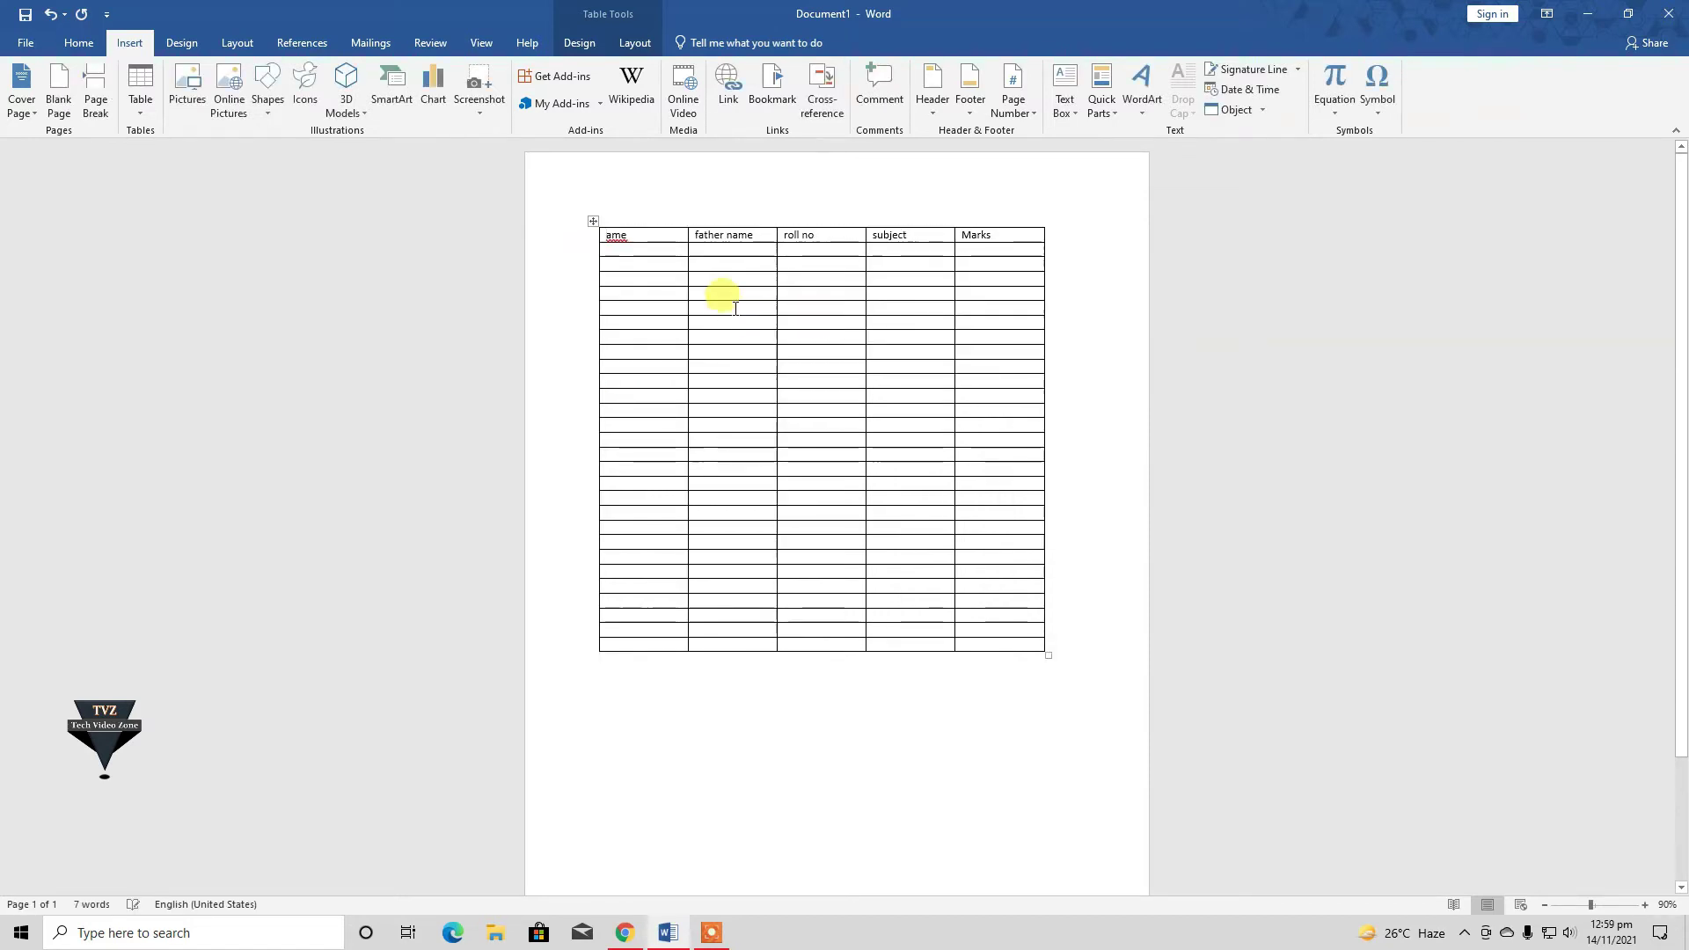
drag(1048, 648, 520, 219)
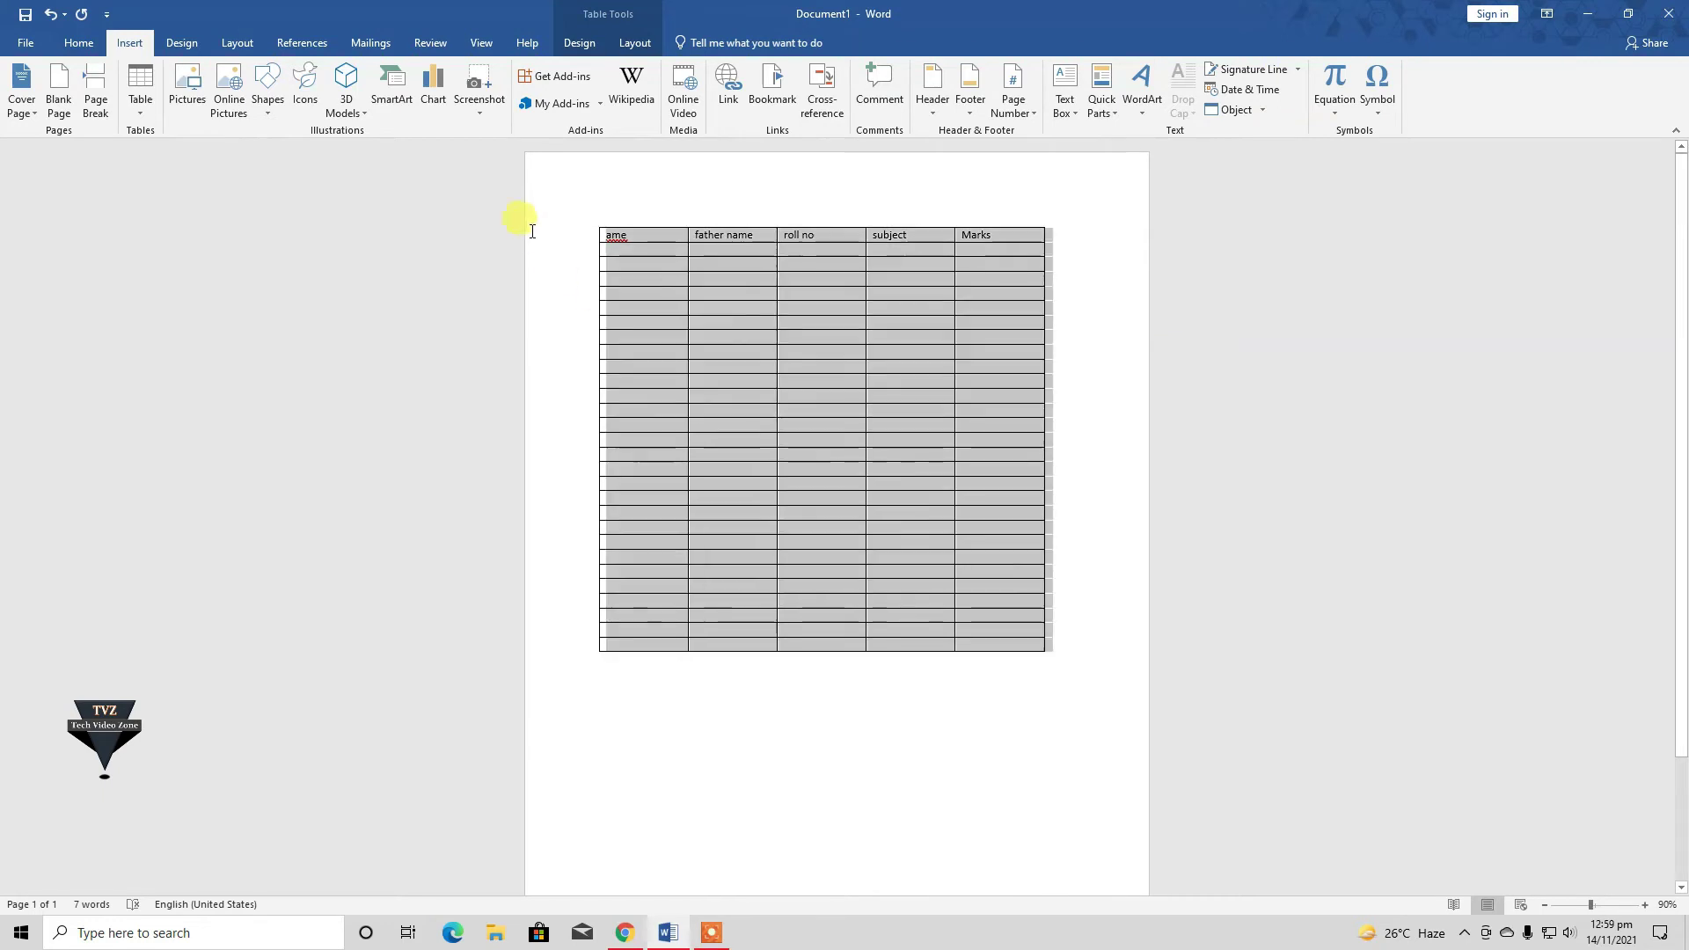
key(Delete)
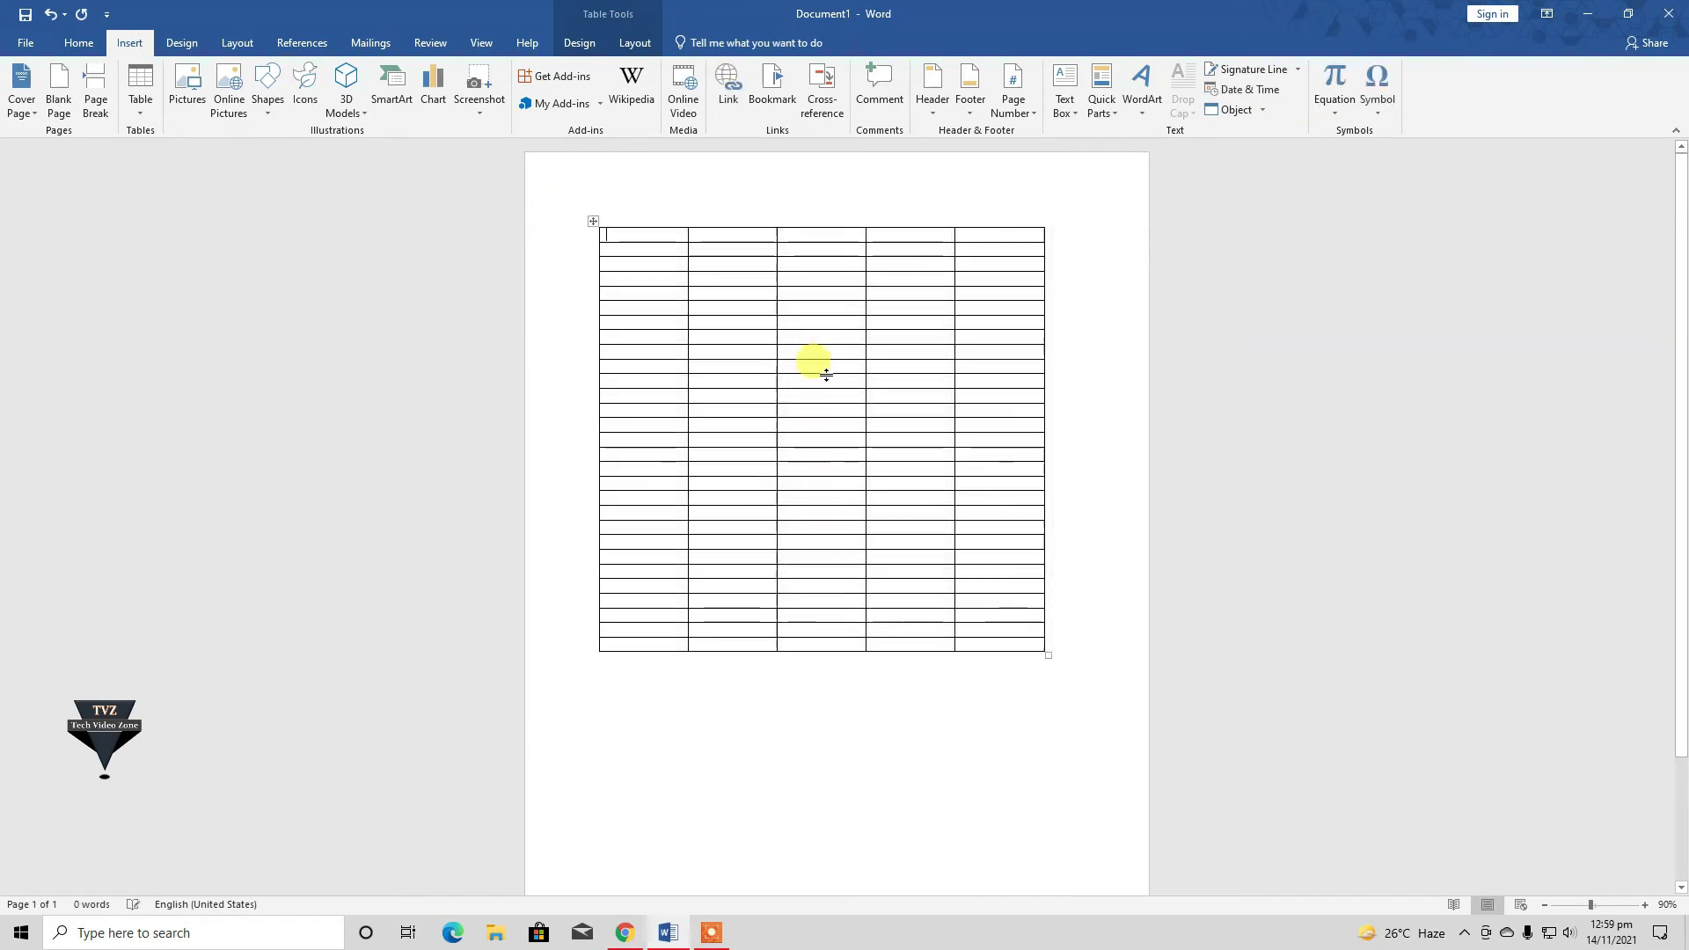
drag(1060, 648, 660, 180)
click(678, 252)
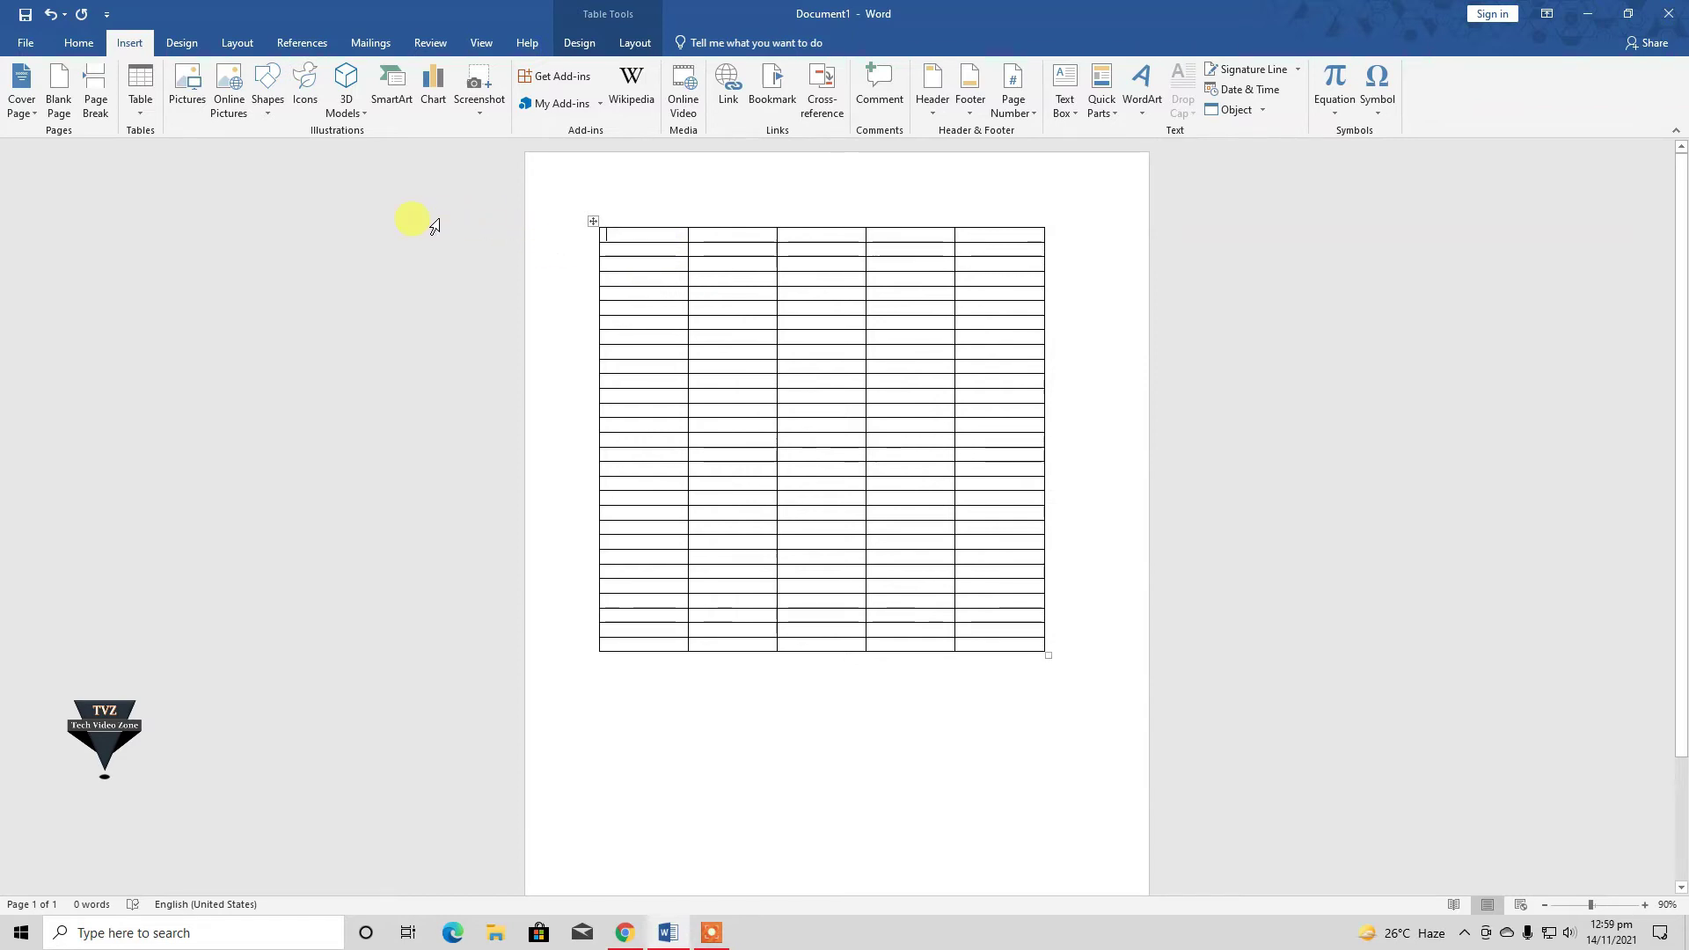
click(142, 96)
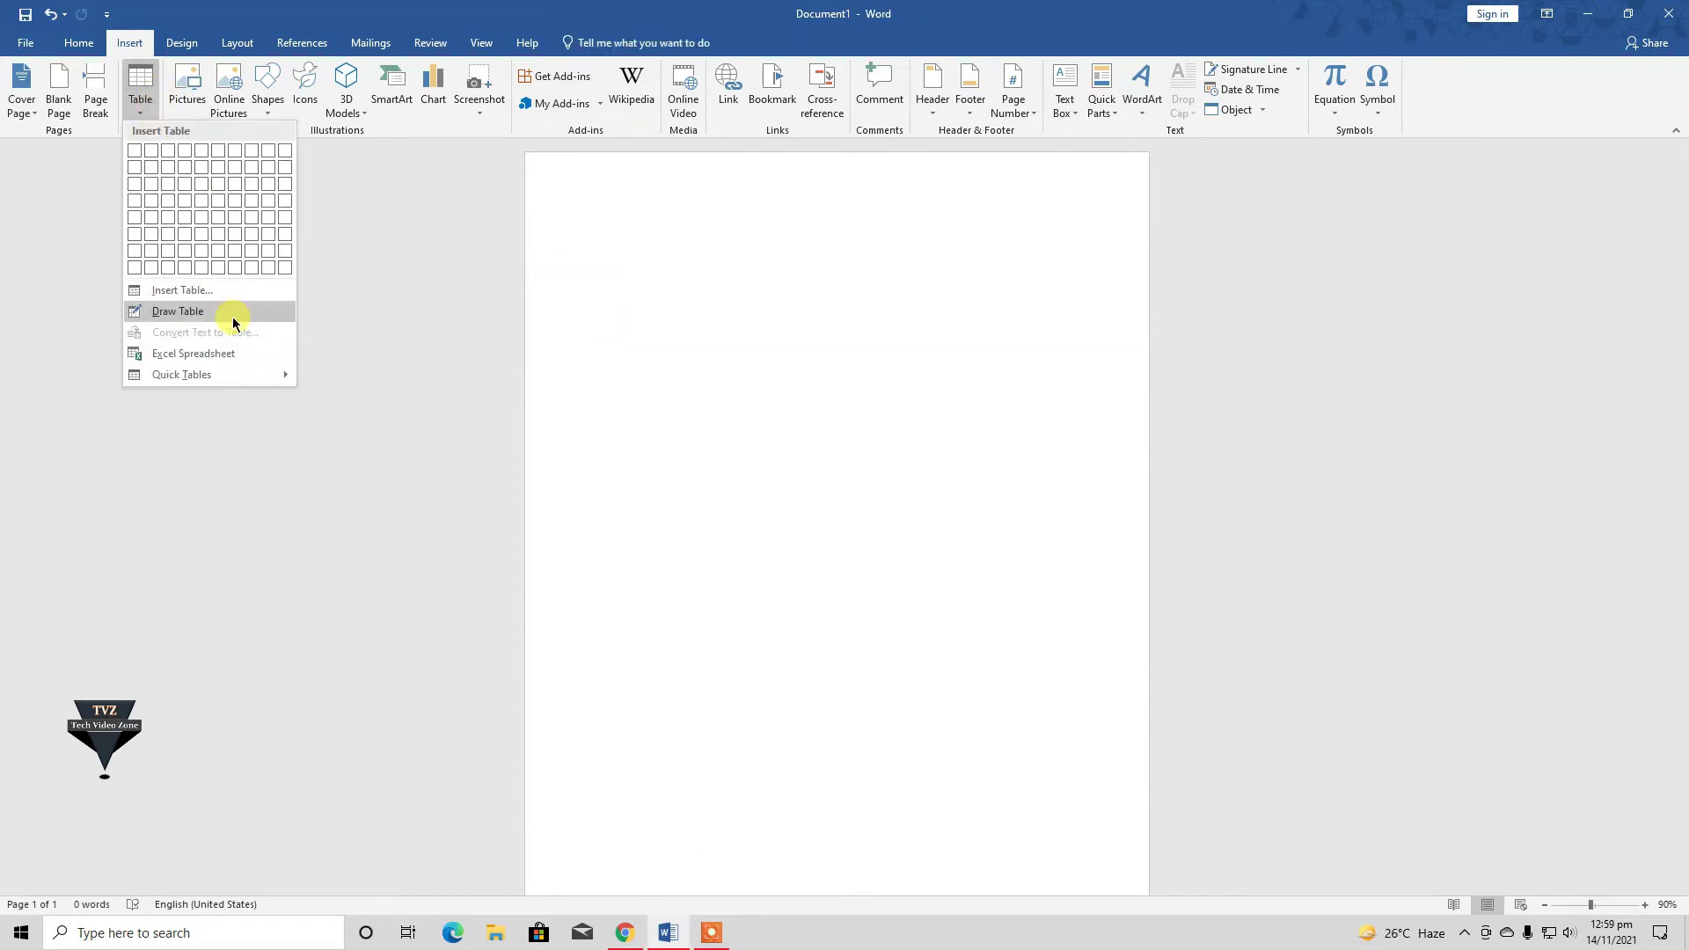
mouse_move(181, 375)
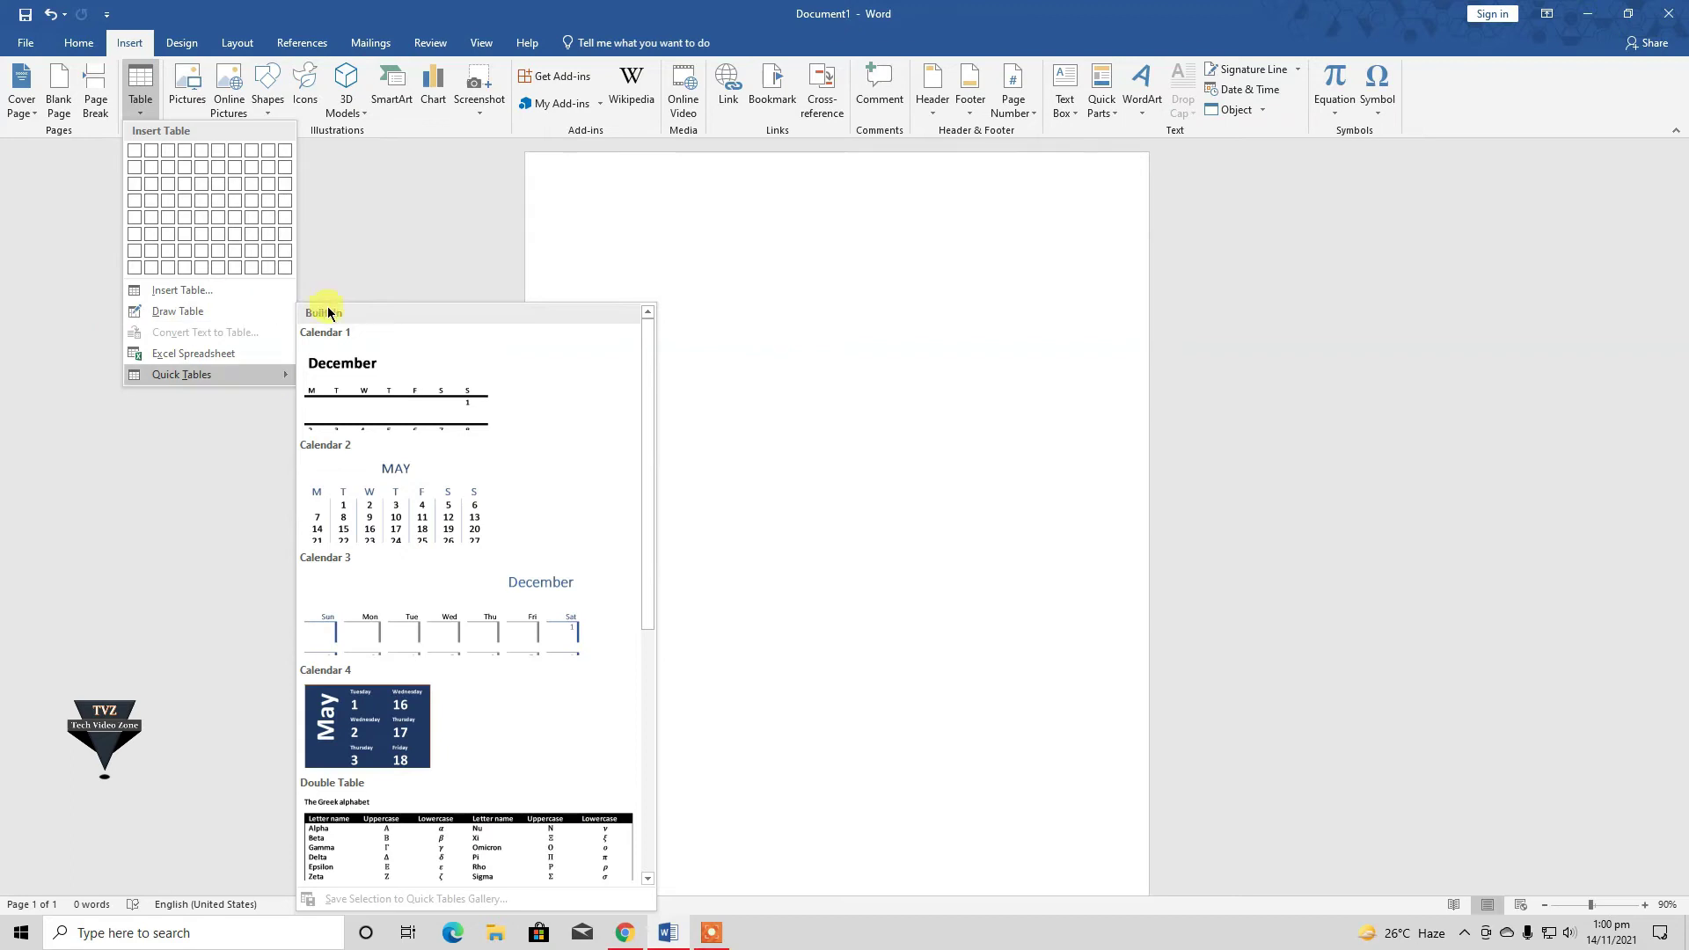
- Insert the Calendar 2 quick table and retype its MAY title as JUNE
click(379, 475)
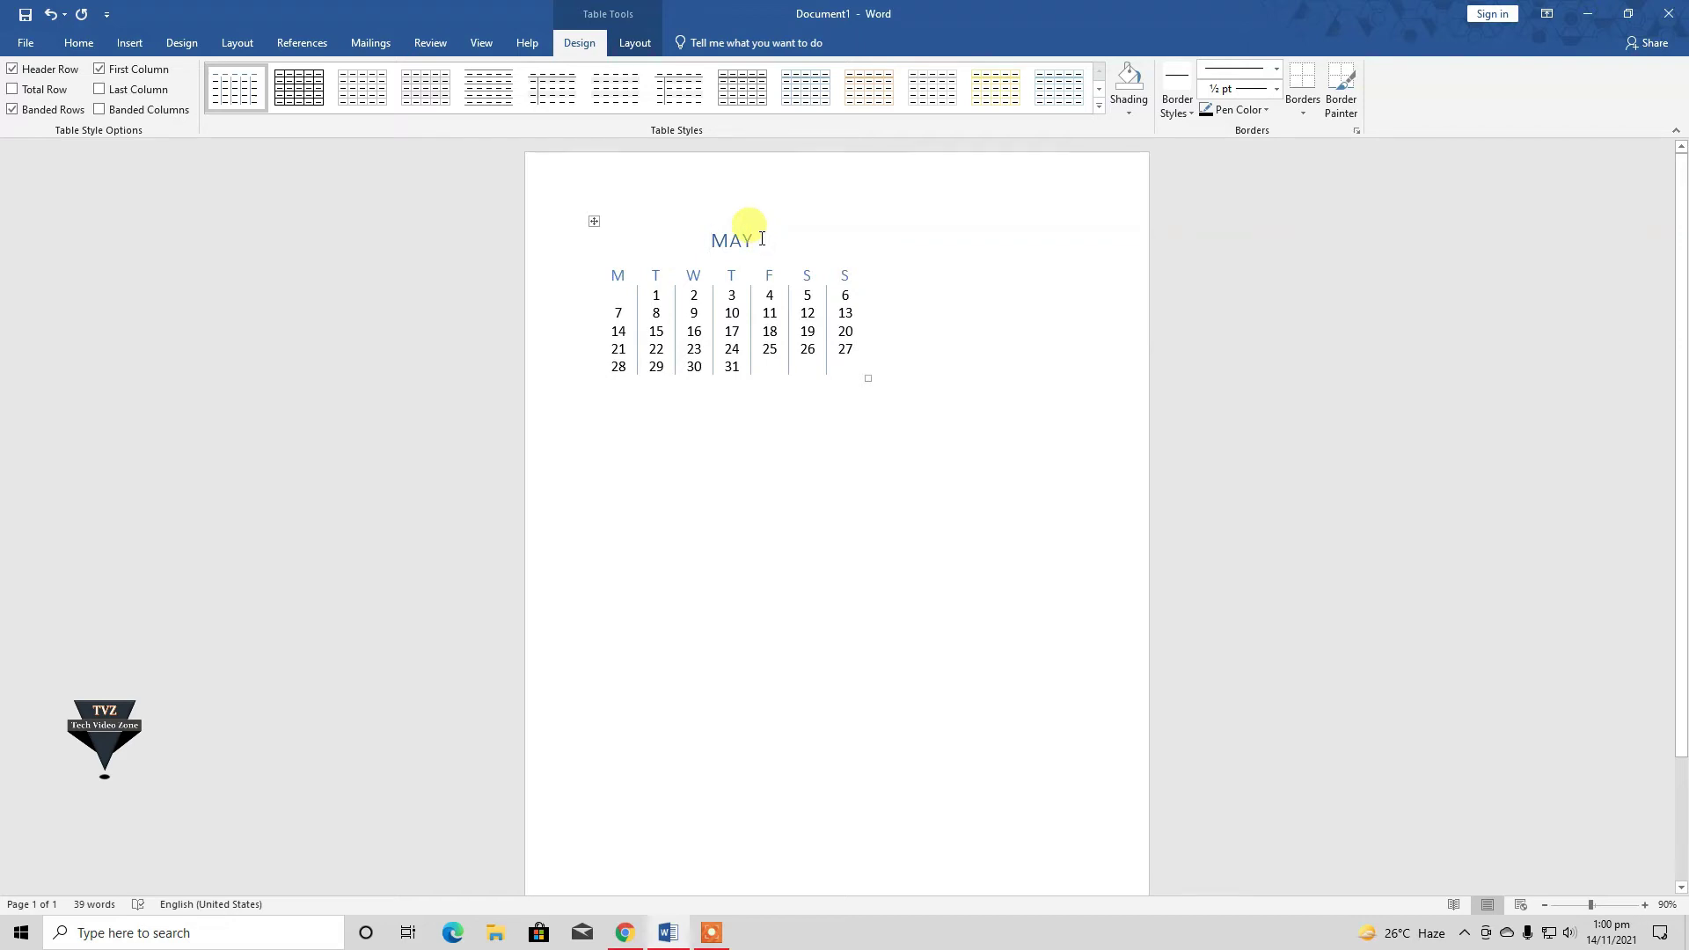
drag(761, 238, 715, 246)
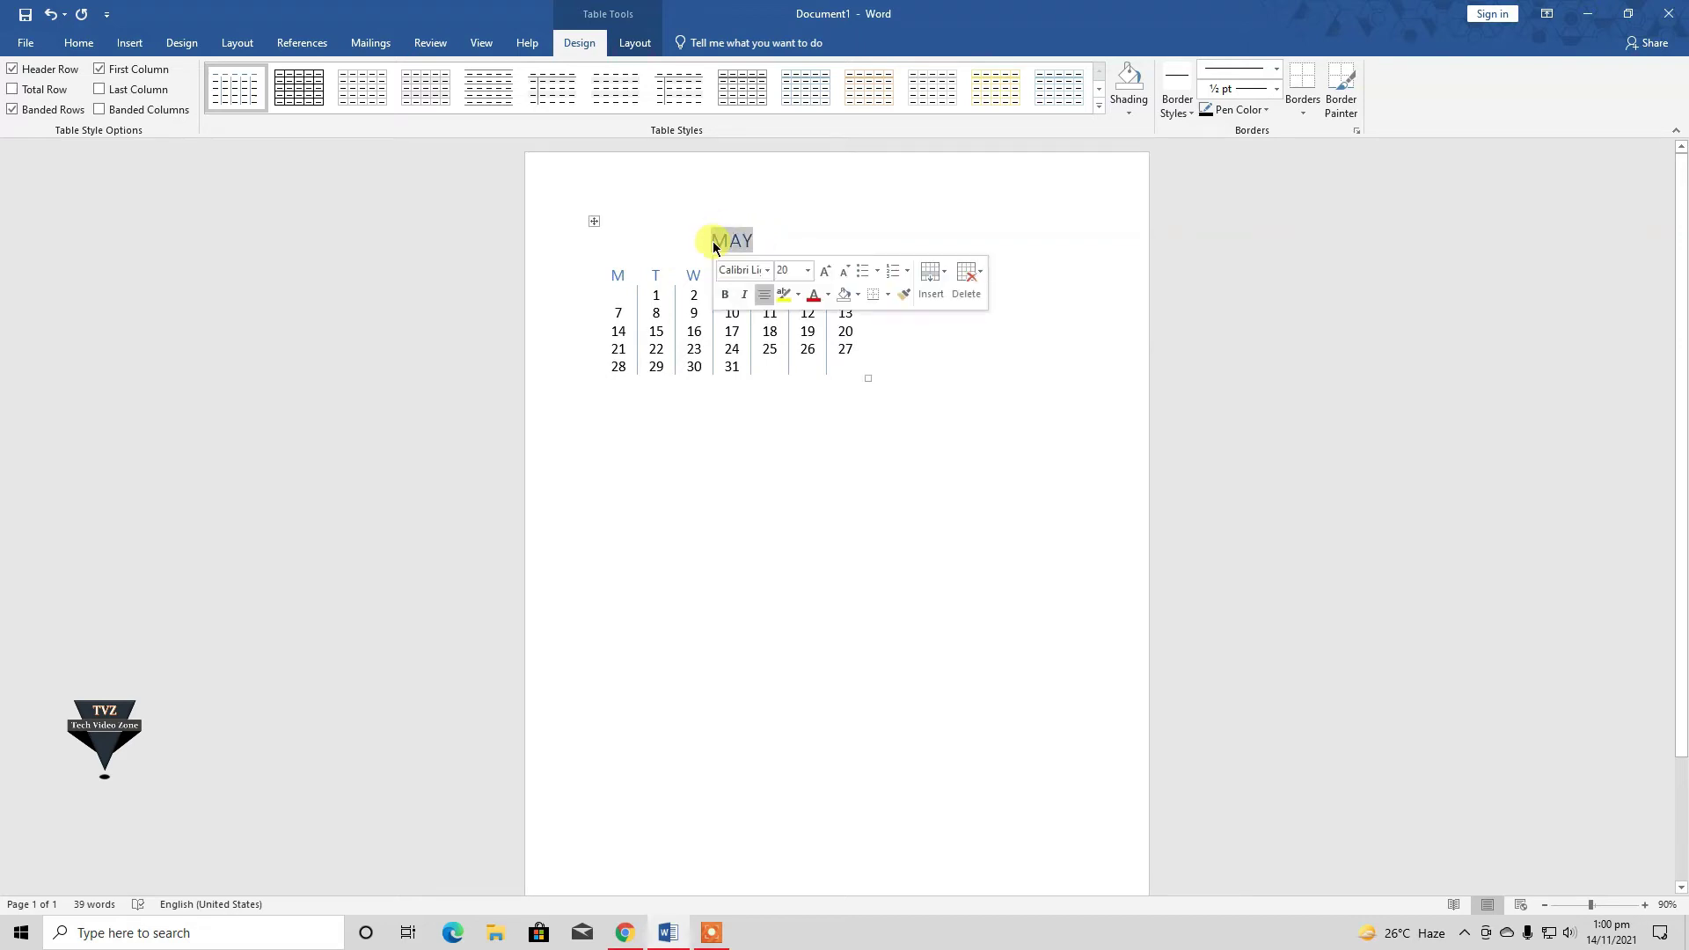
text(JUNE)
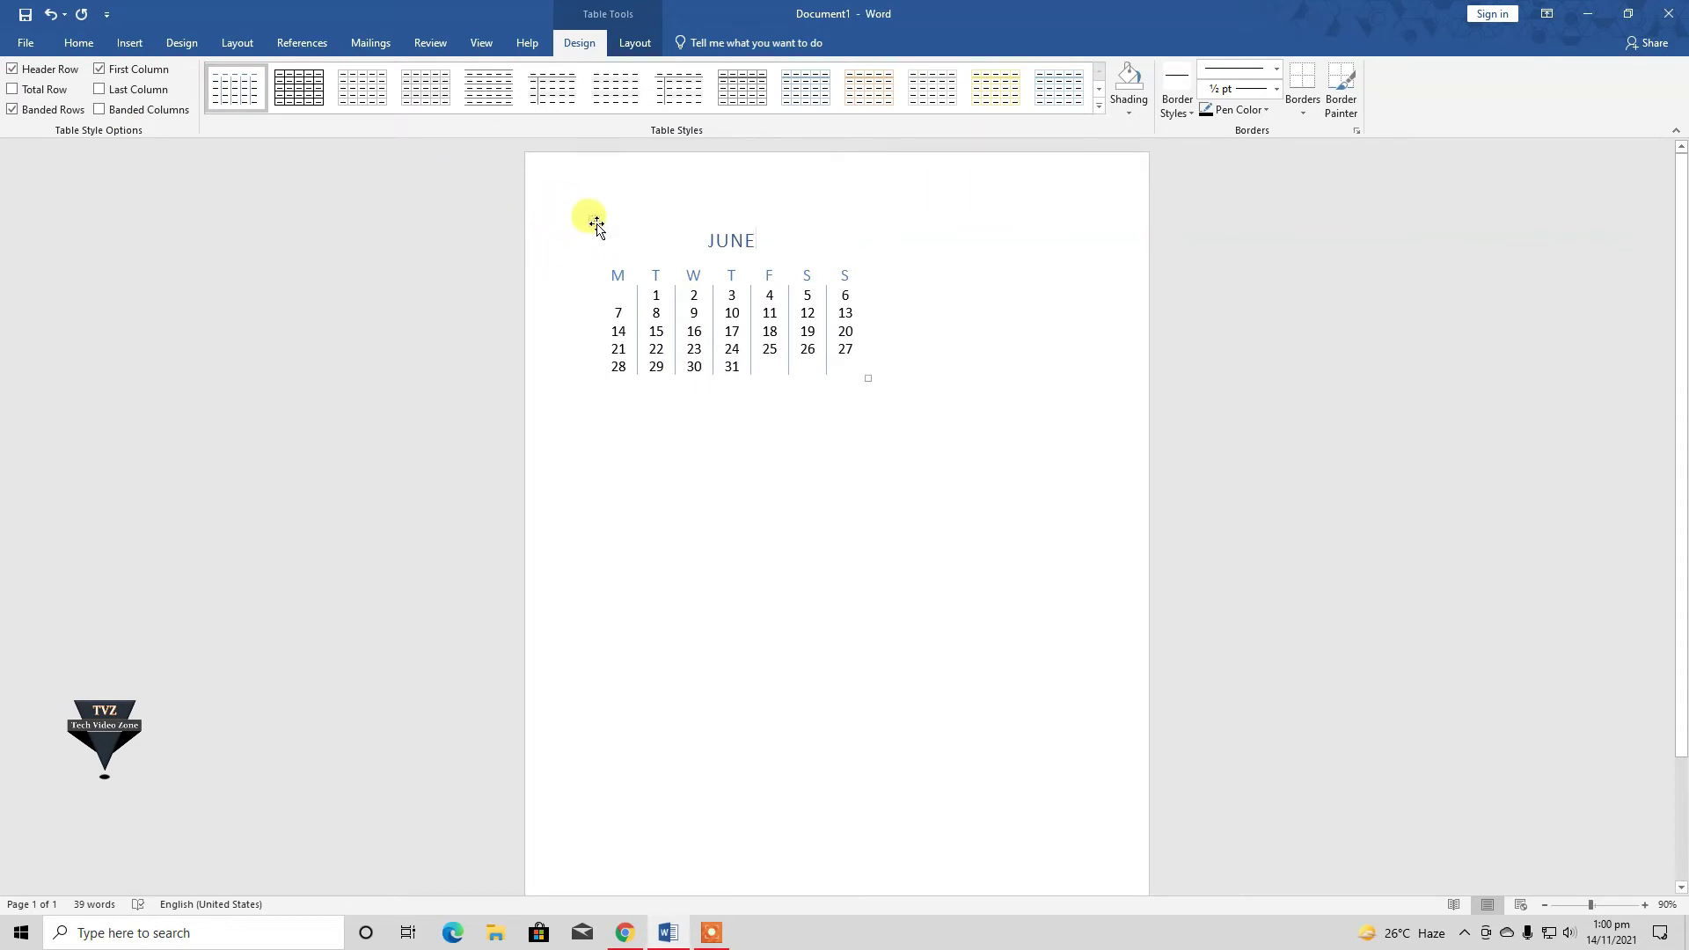
- Copy the June calendar below and to the right of the original, then reposition the right-hand copy
drag(593, 222, 597, 425)
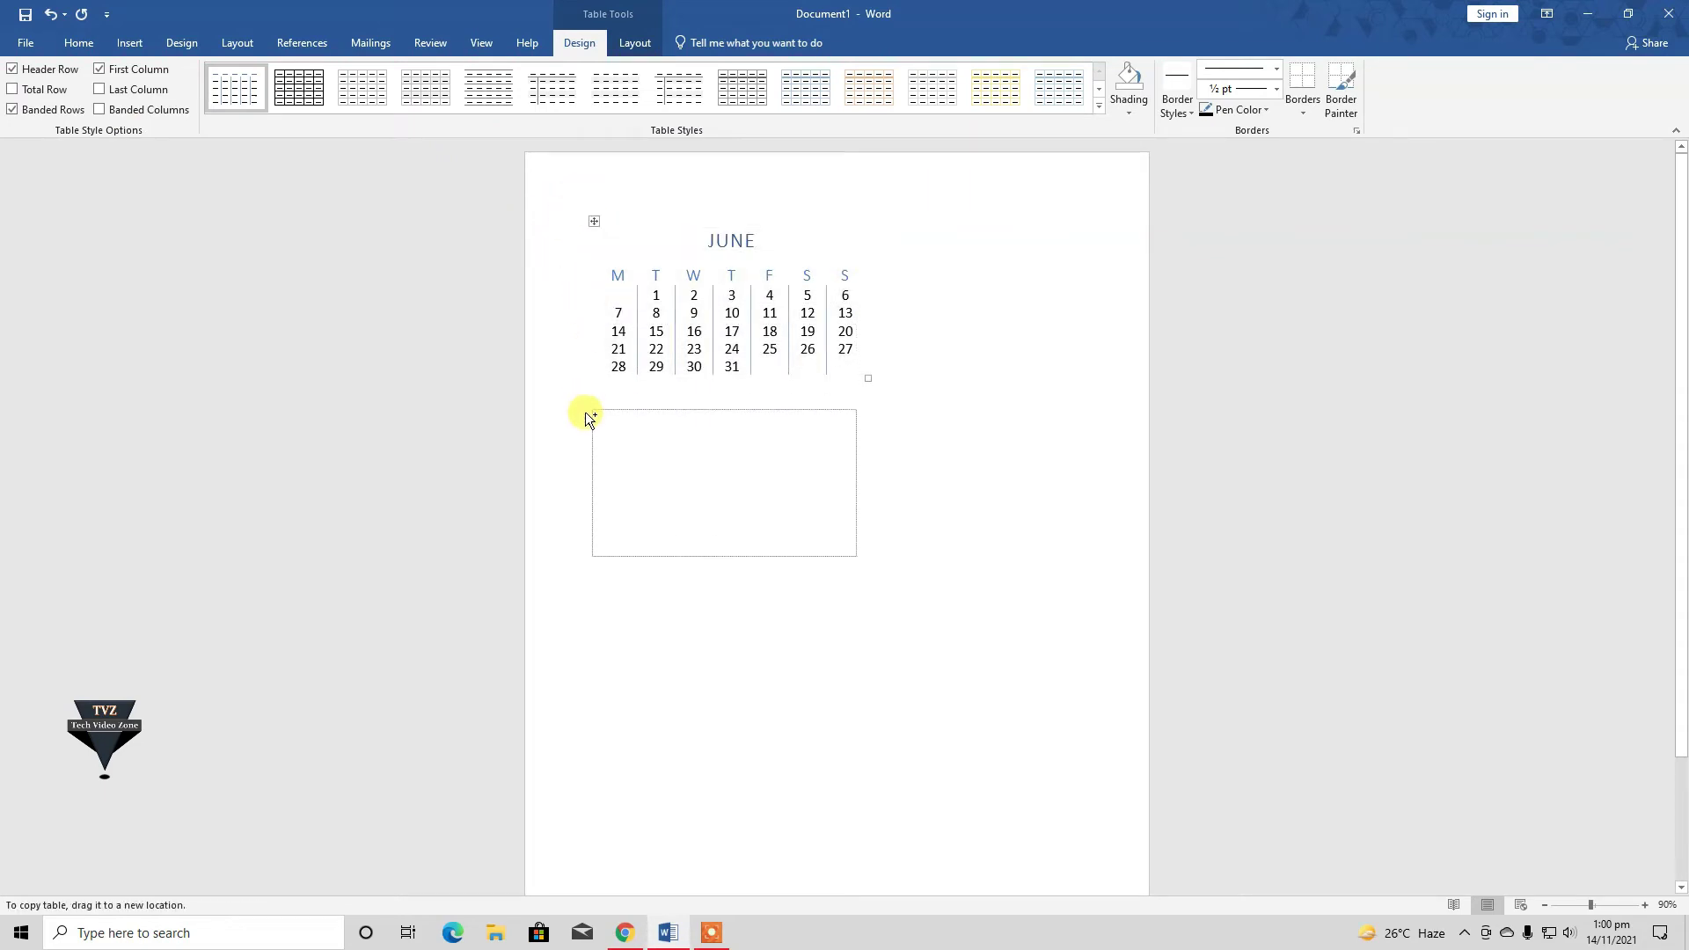
drag(596, 425, 884, 437)
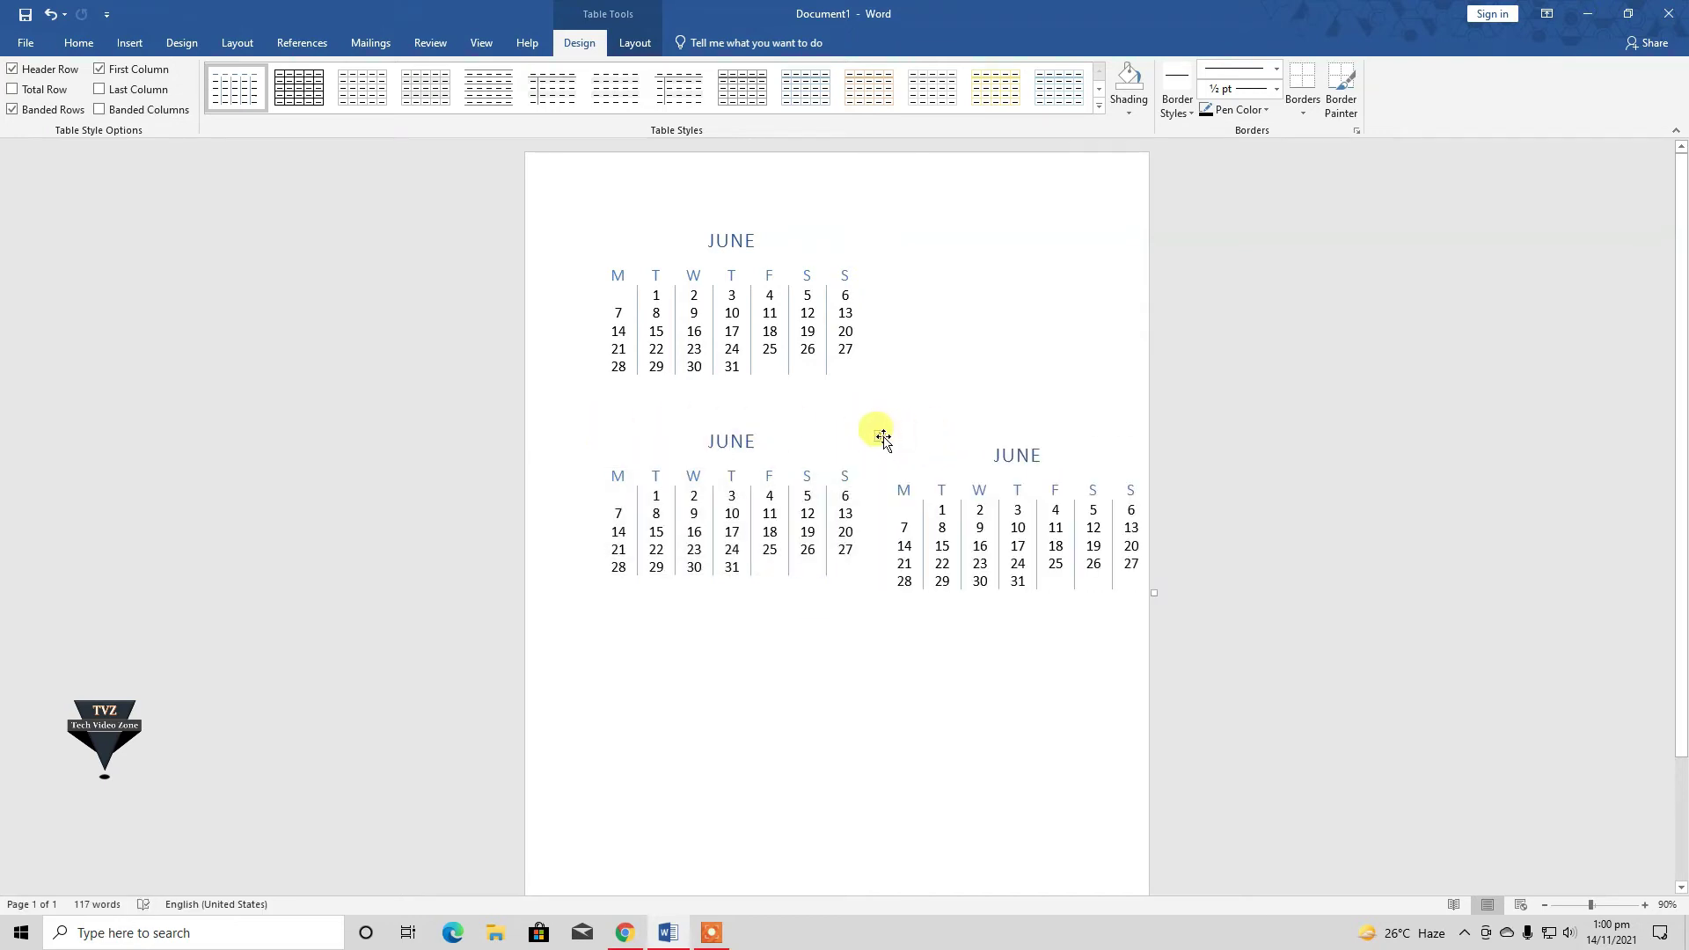
drag(882, 438, 888, 247)
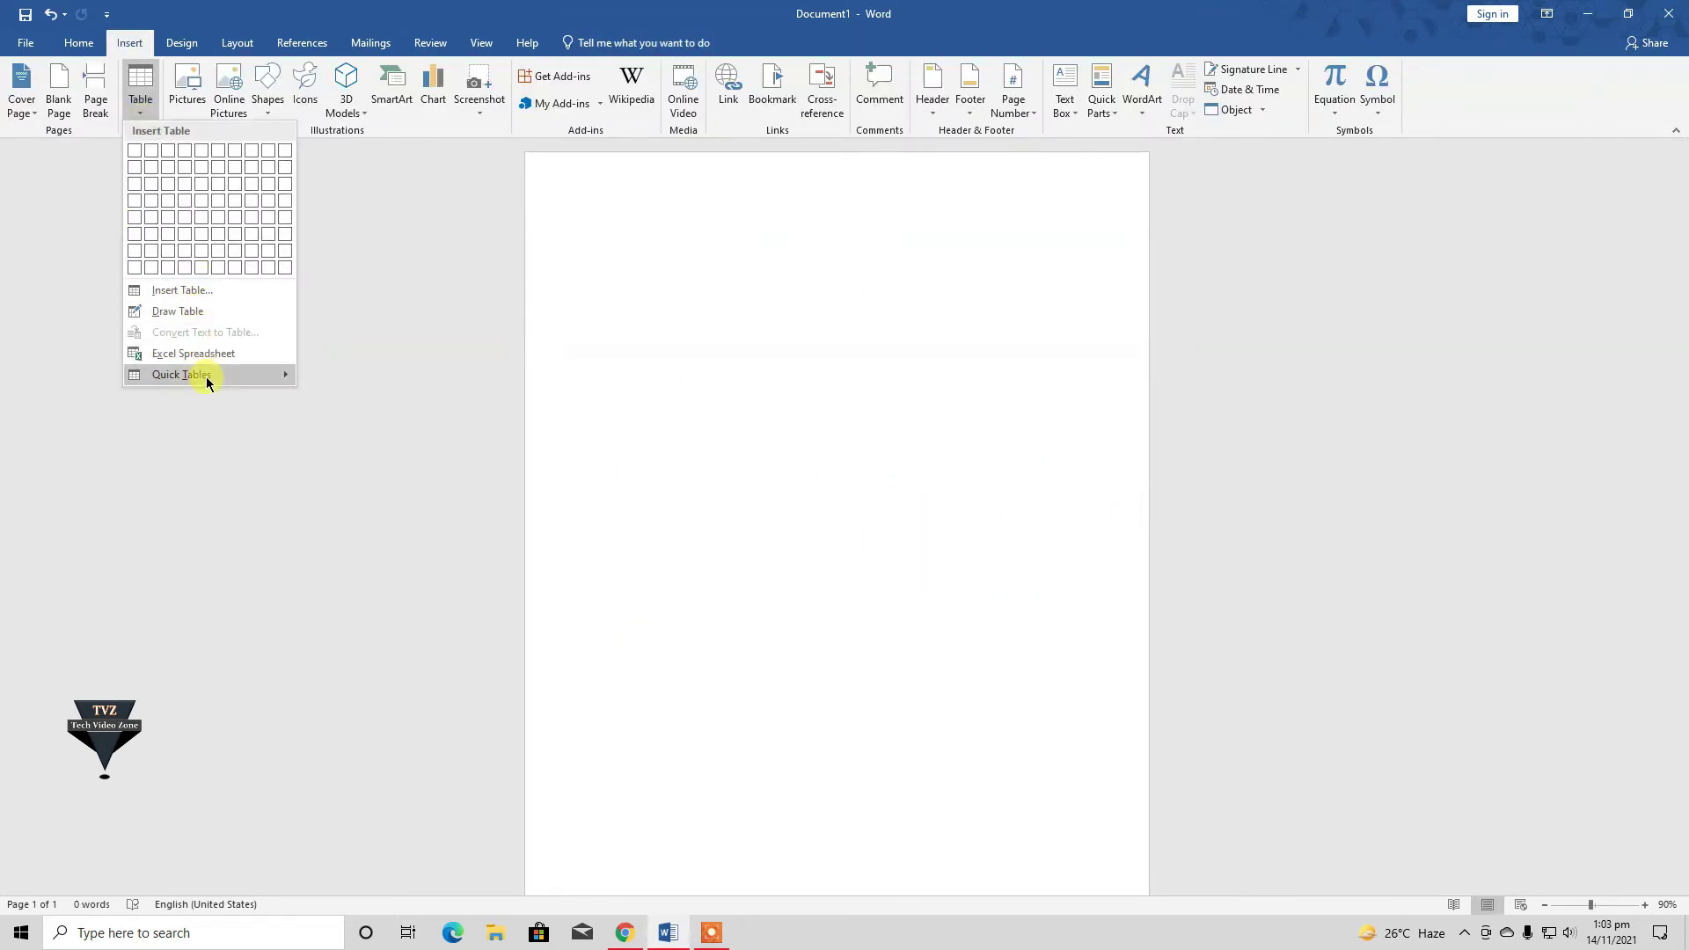
- Insert a five-by-five table, then select and delete it
click(22, 412)
click(148, 120)
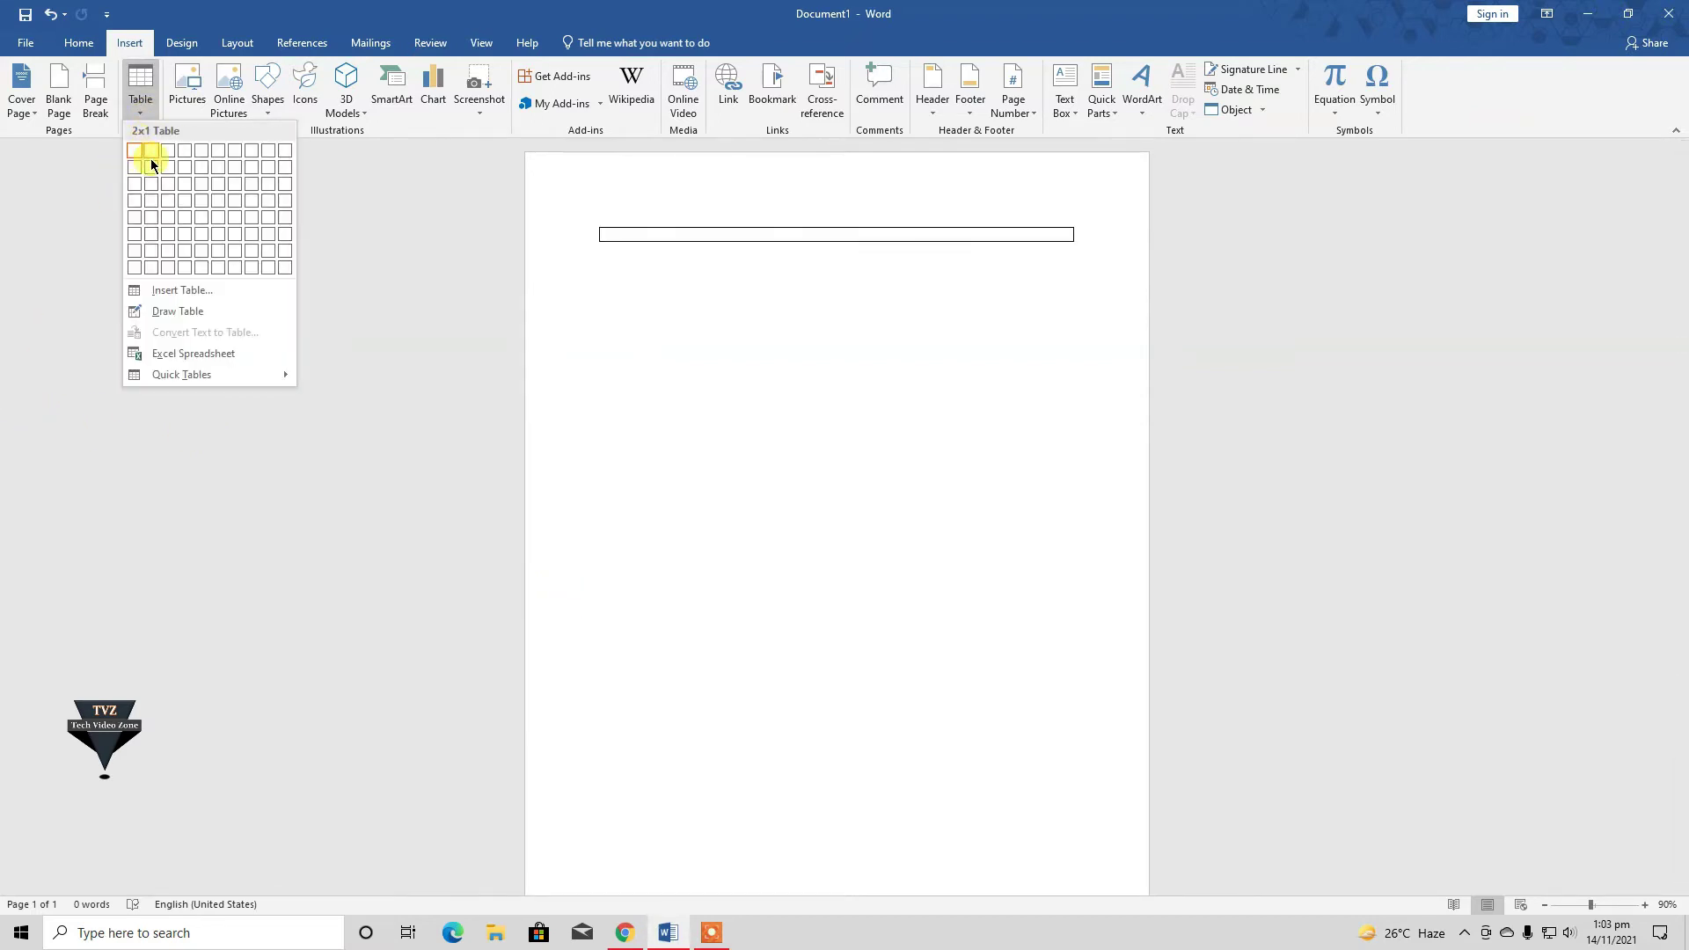
click(203, 219)
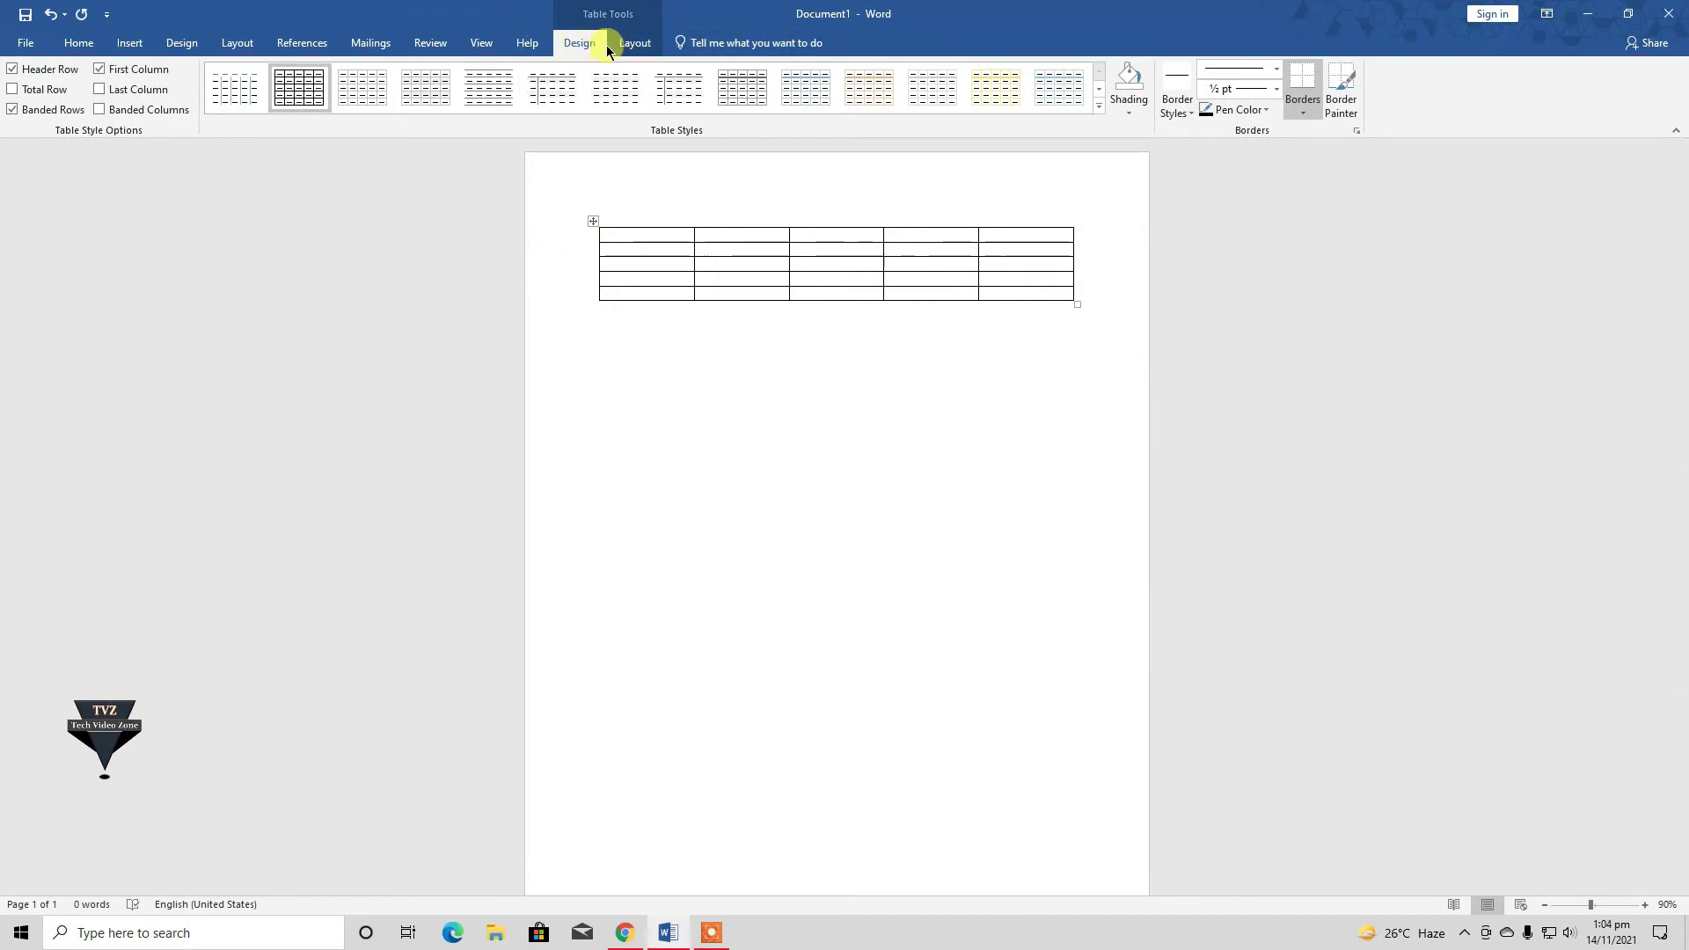
drag(1078, 297, 623, 216)
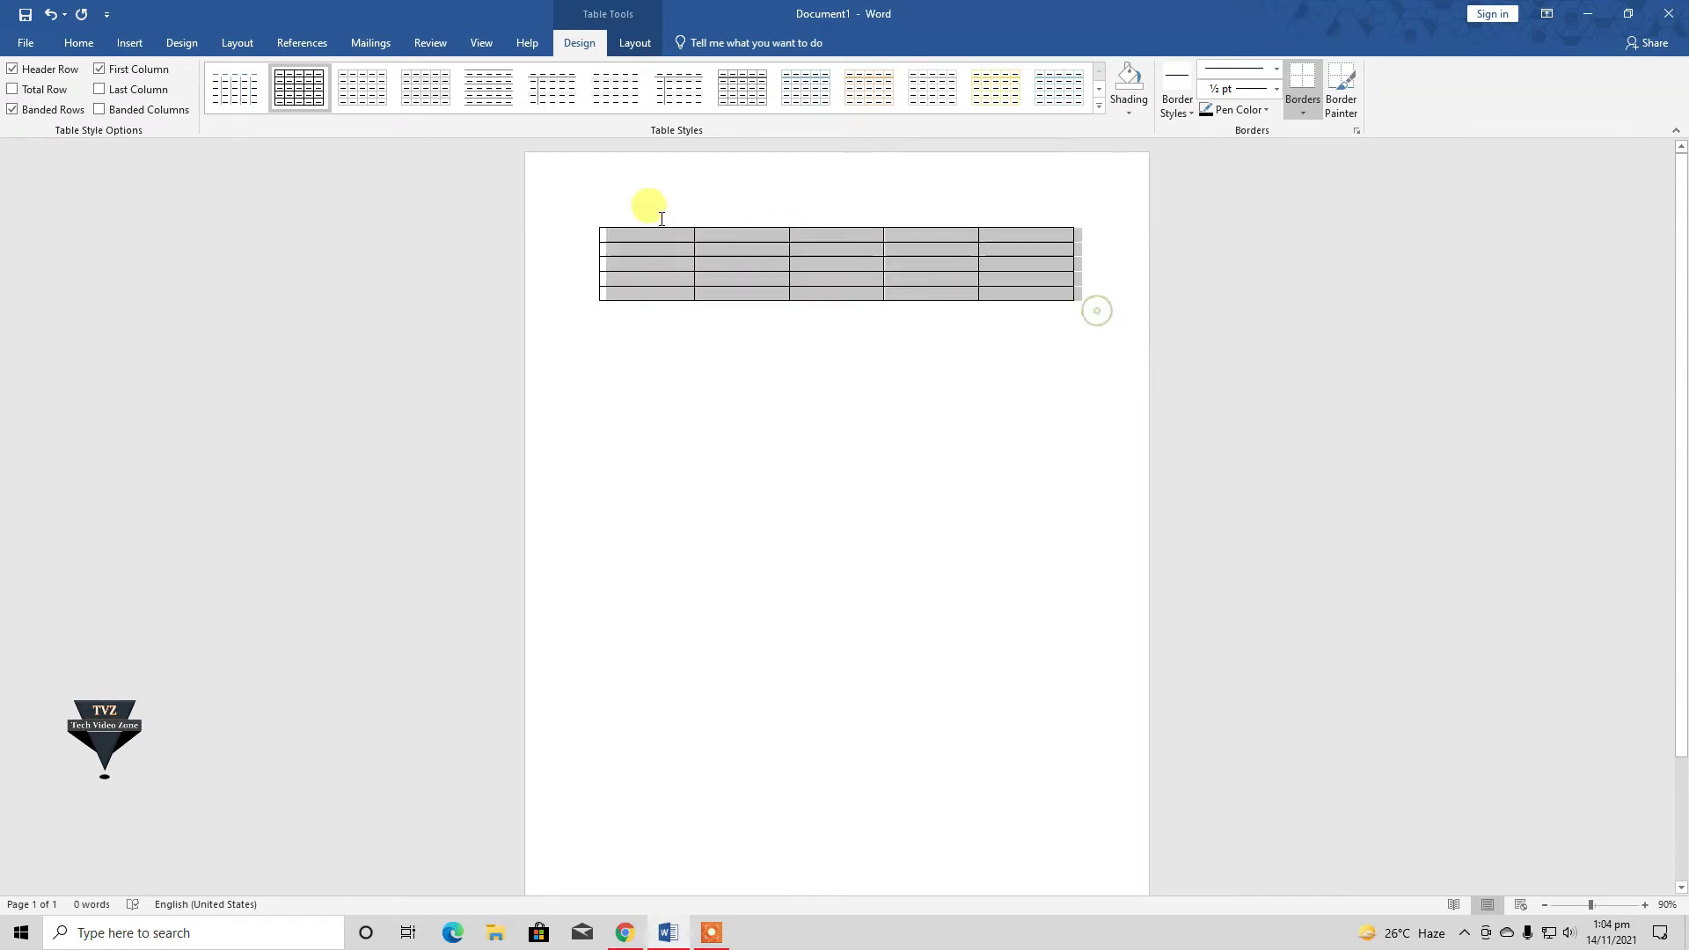
key(BackSpace)
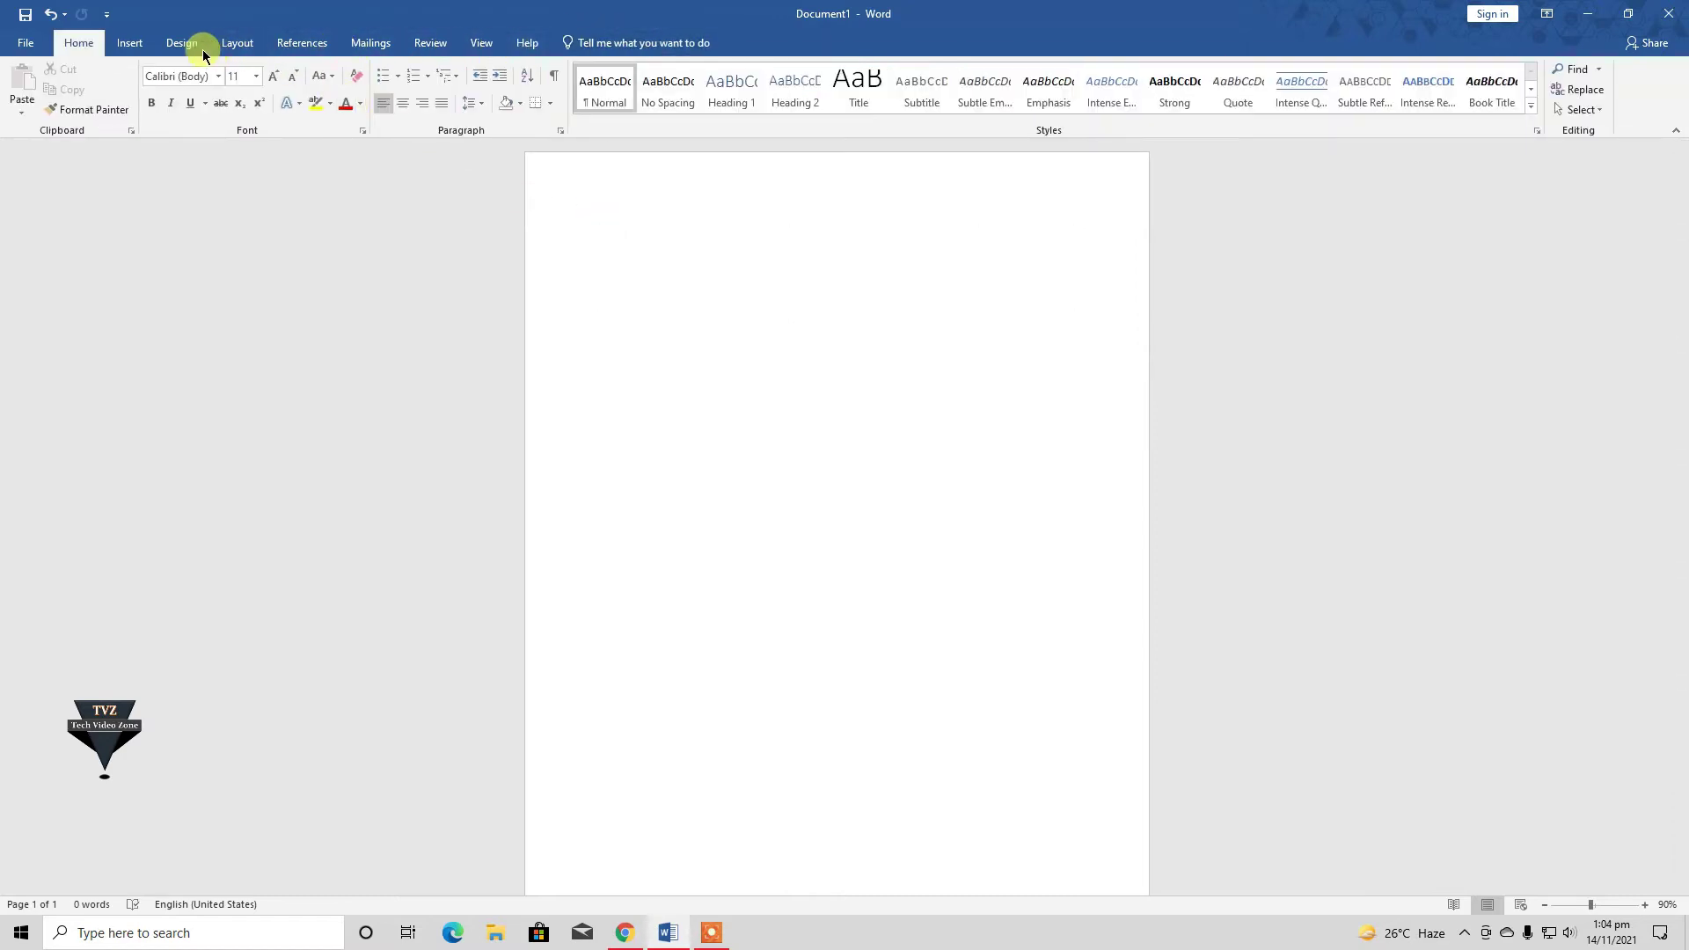
- Insert a five-column, four-row table in its place
click(132, 46)
click(140, 96)
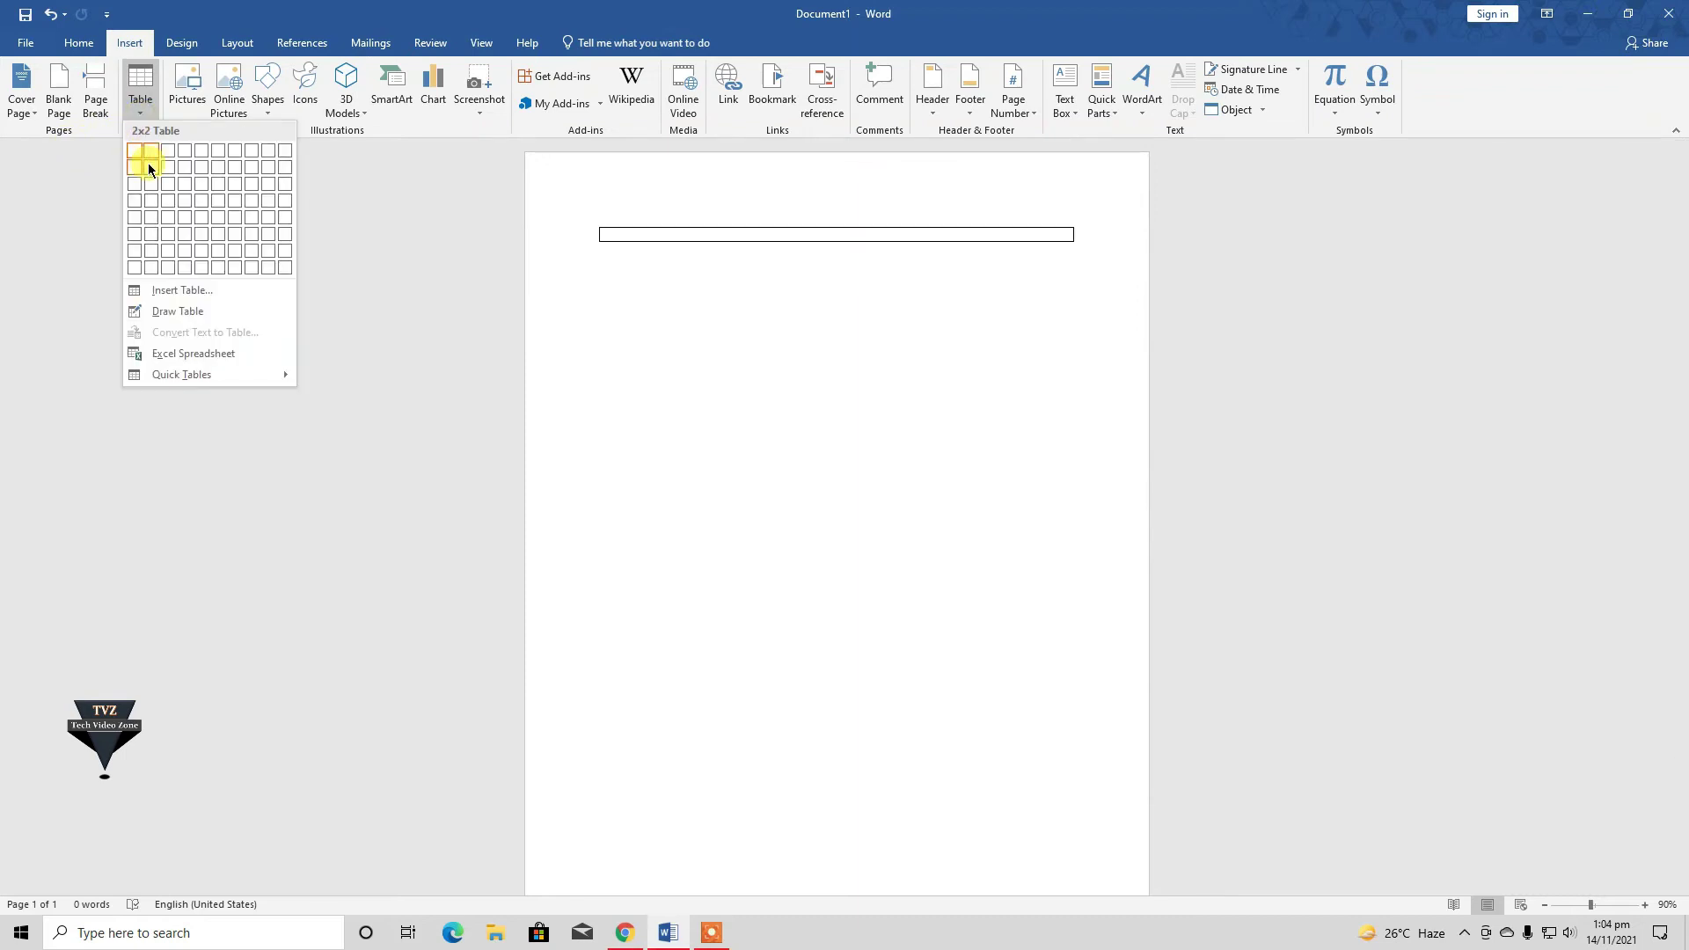
click(197, 200)
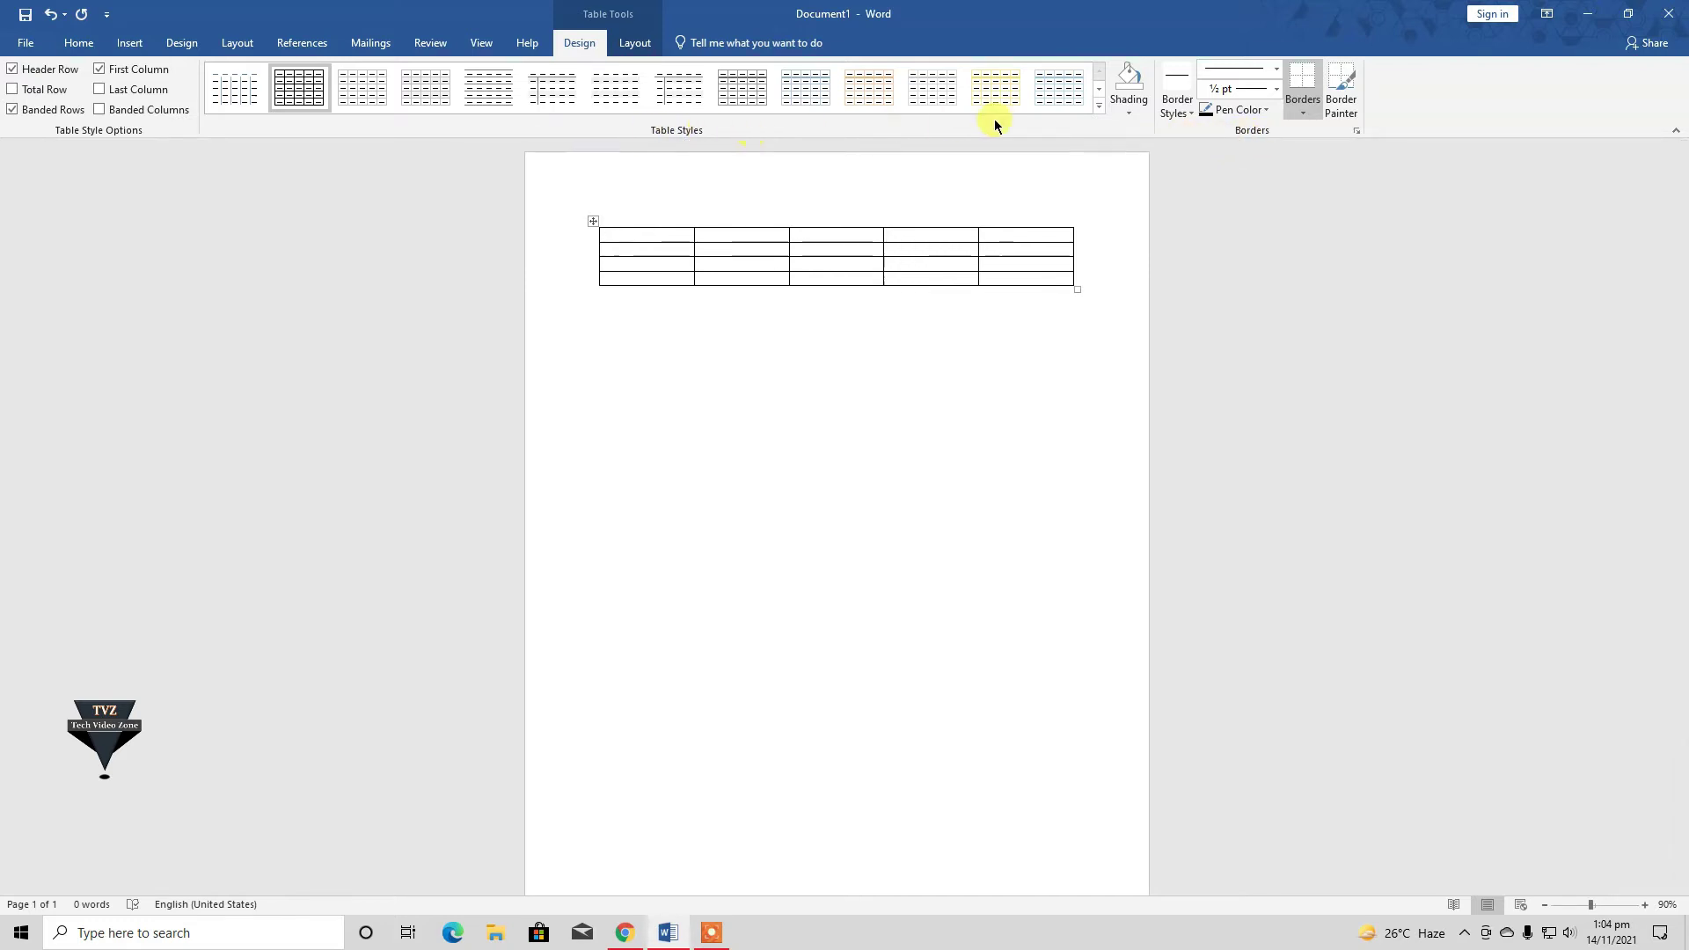
- Apply the yellow gold Grid Table style and select every cell of the table
click(1099, 89)
click(1100, 106)
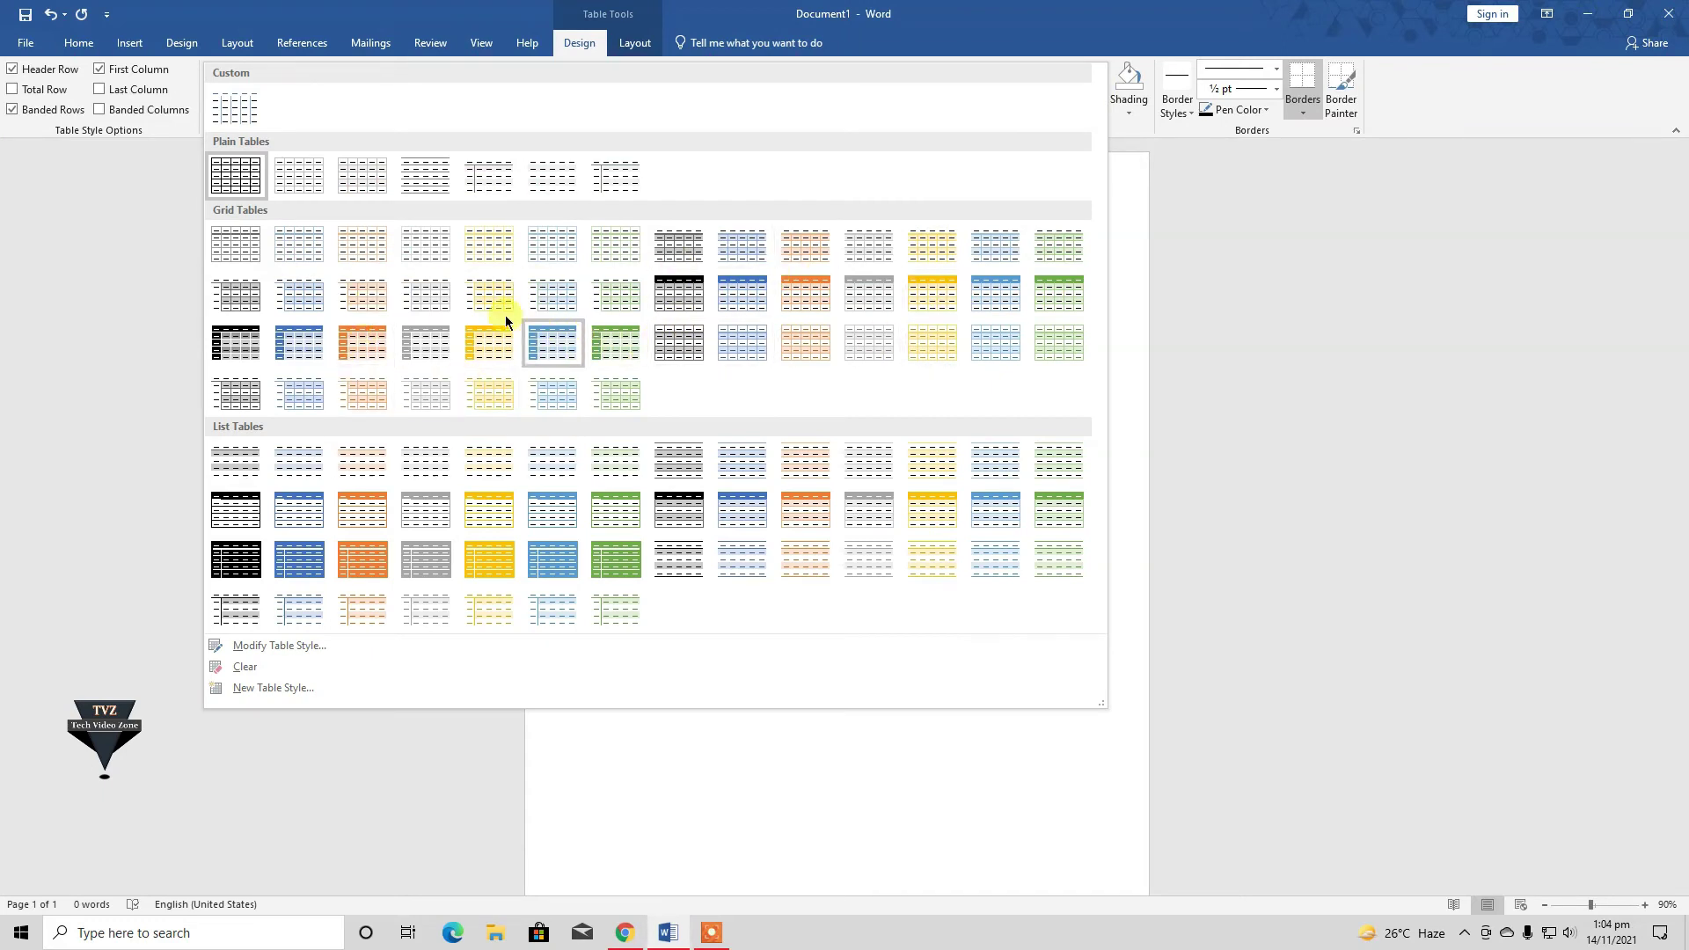
click(927, 297)
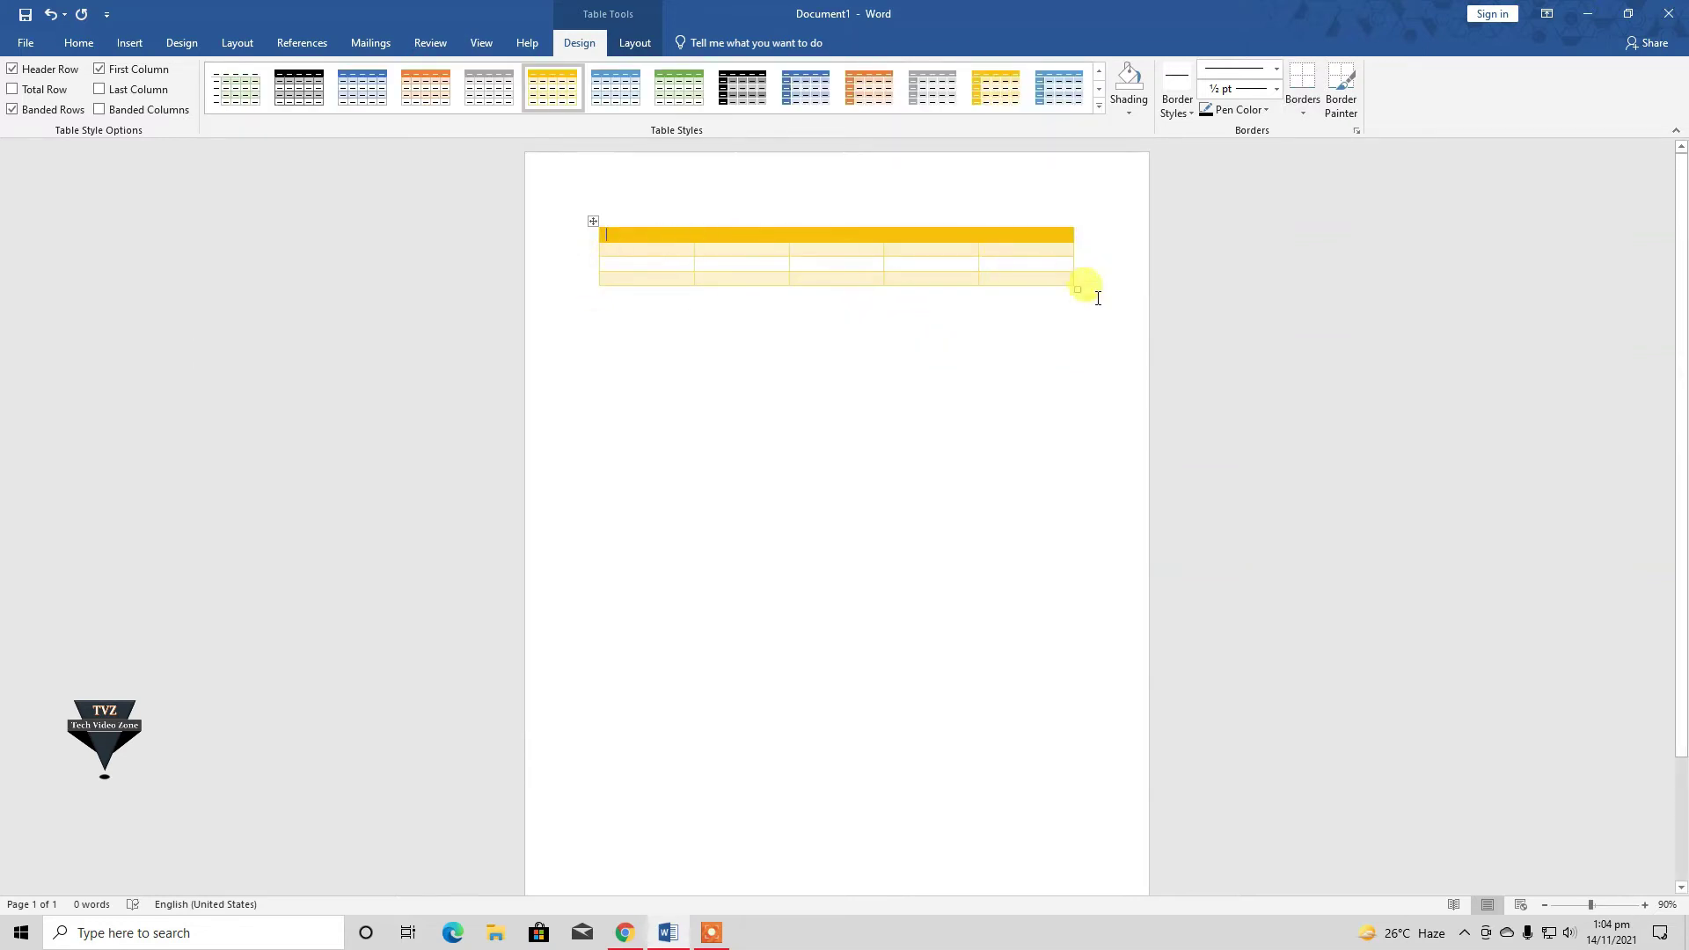
drag(1098, 298, 609, 221)
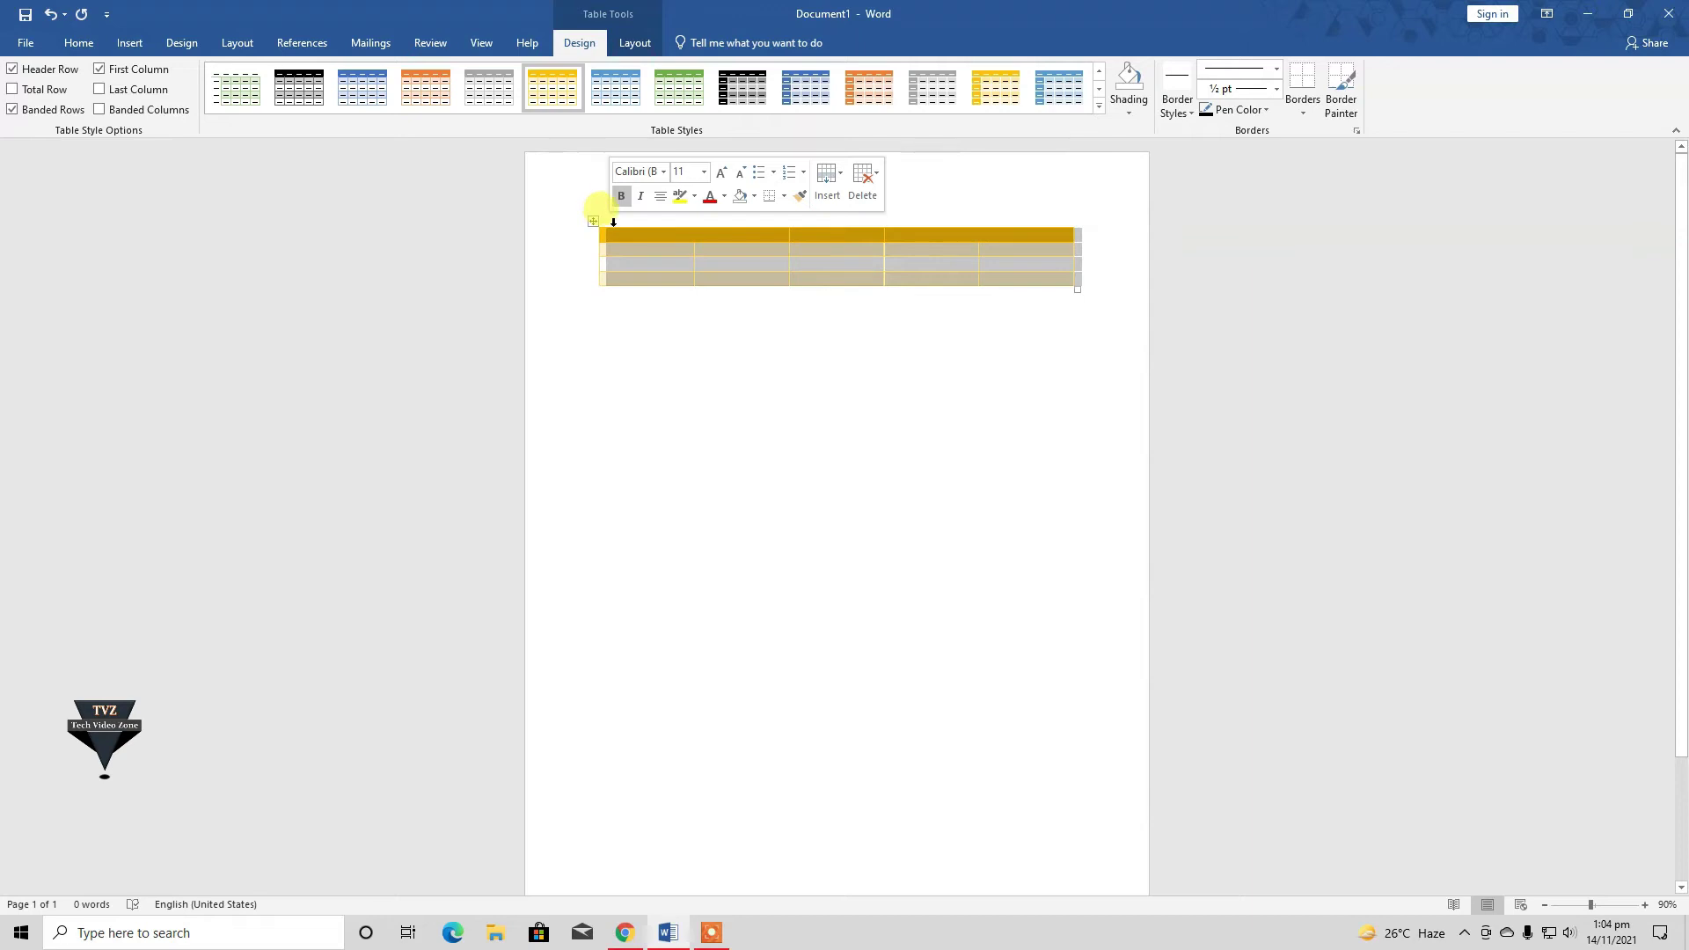
- Toggle Header Row, Total Row and Banded Rows off and back on, then deselect the table
click(34, 72)
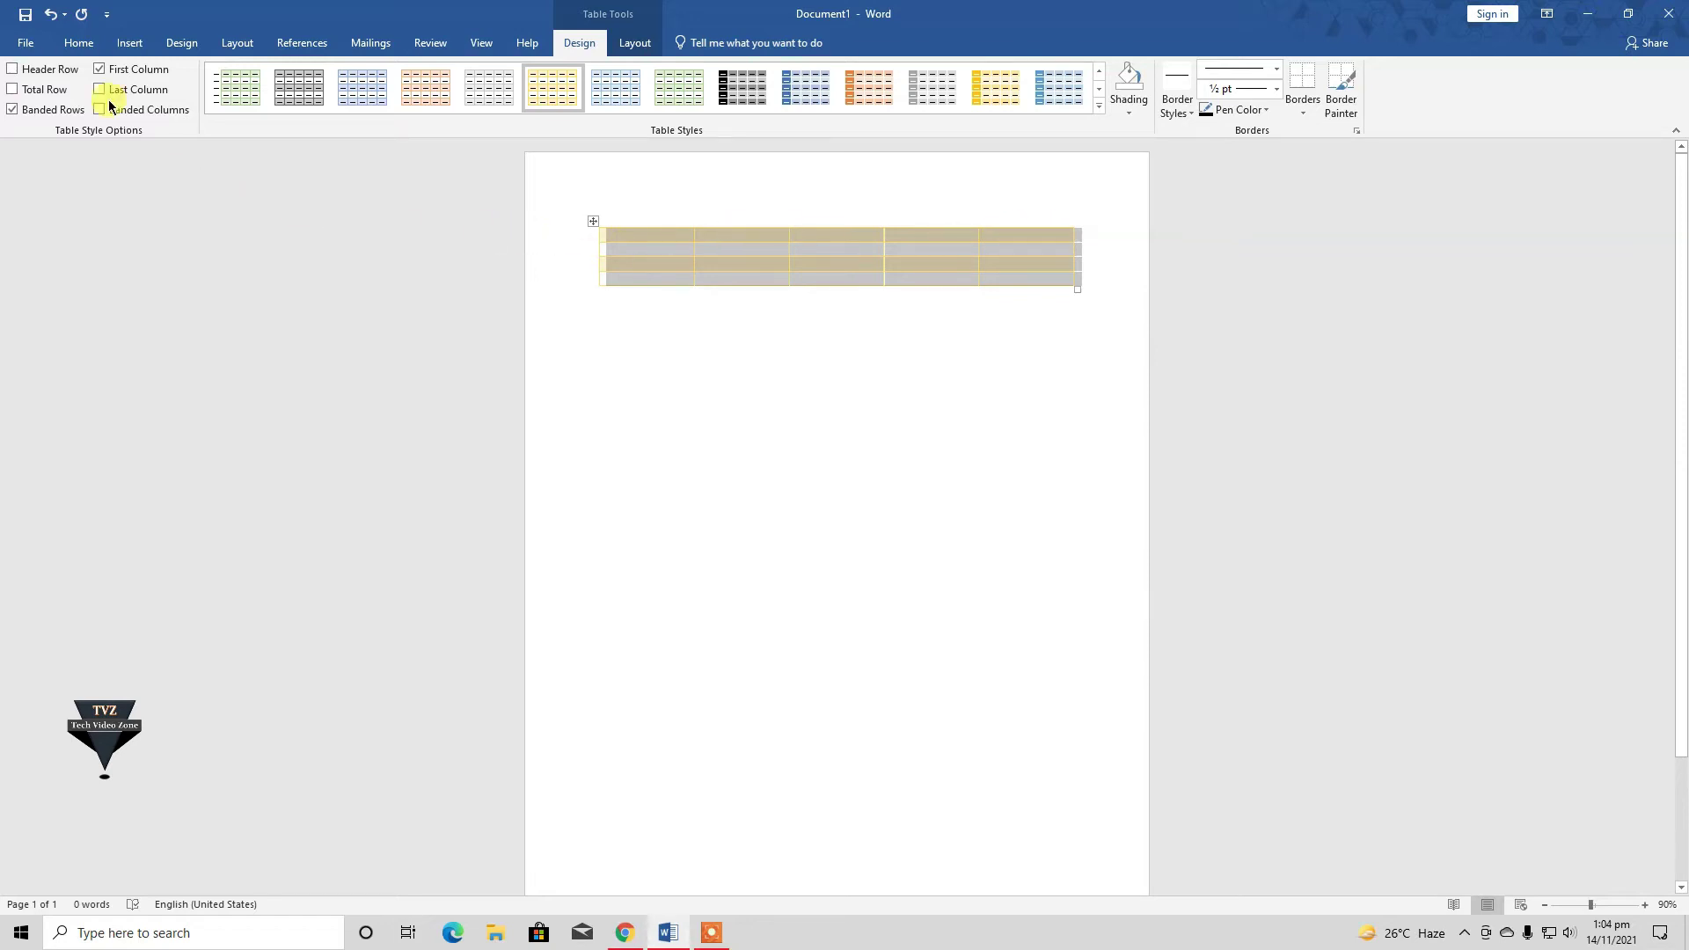
click(13, 69)
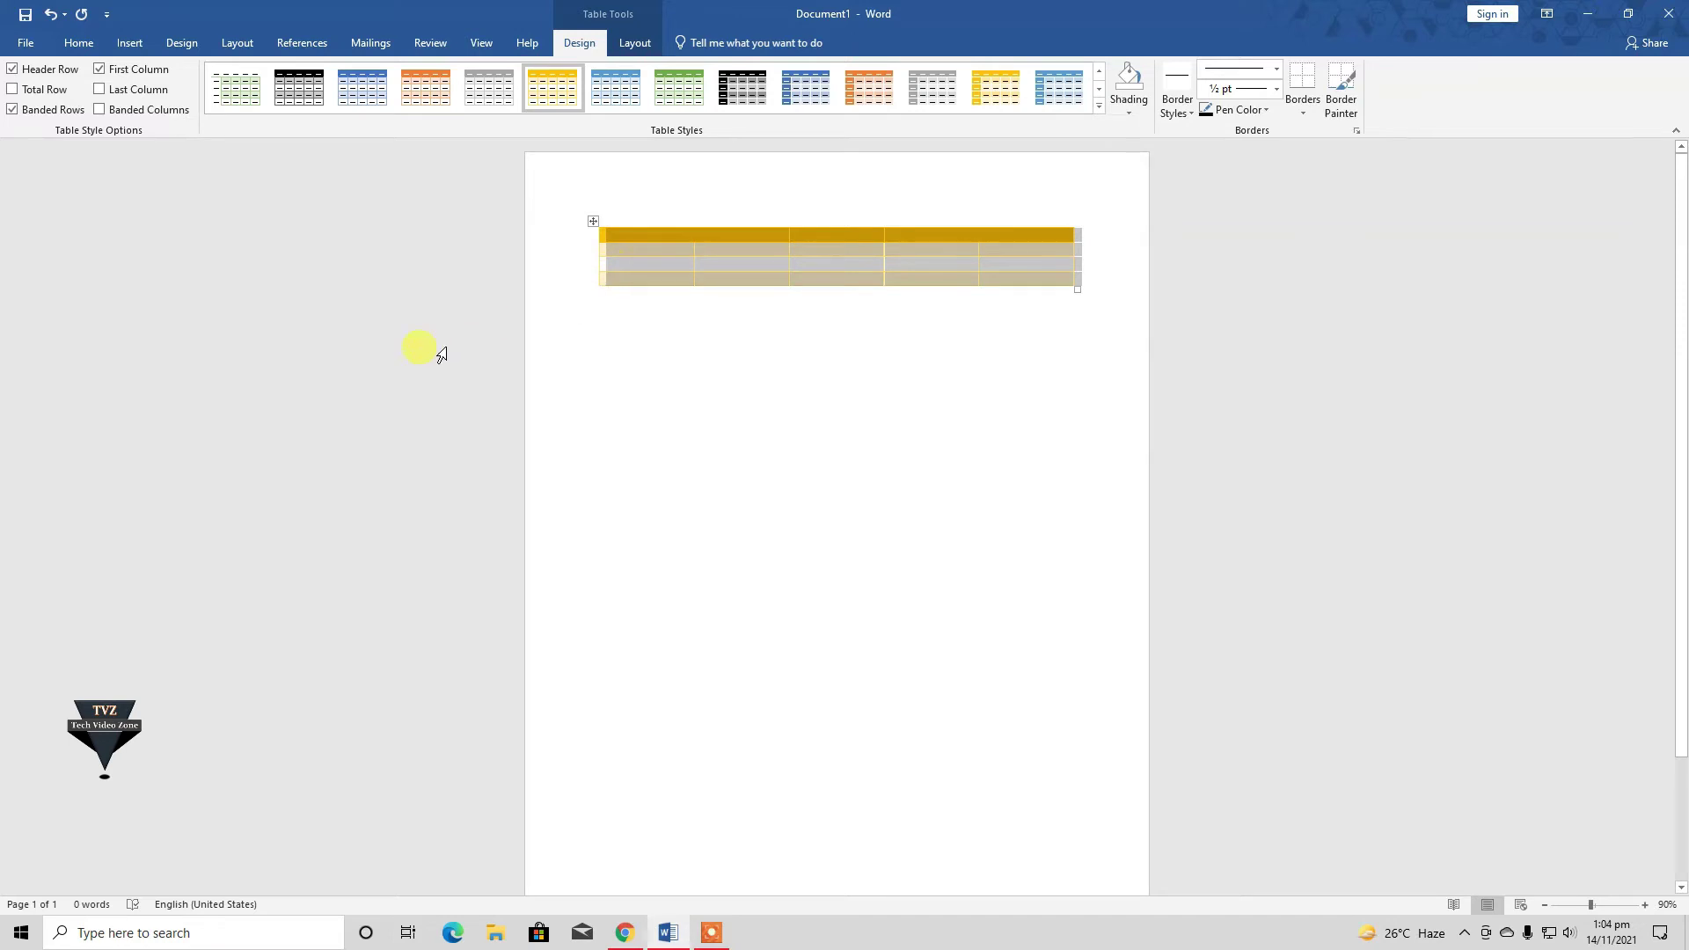
click(42, 91)
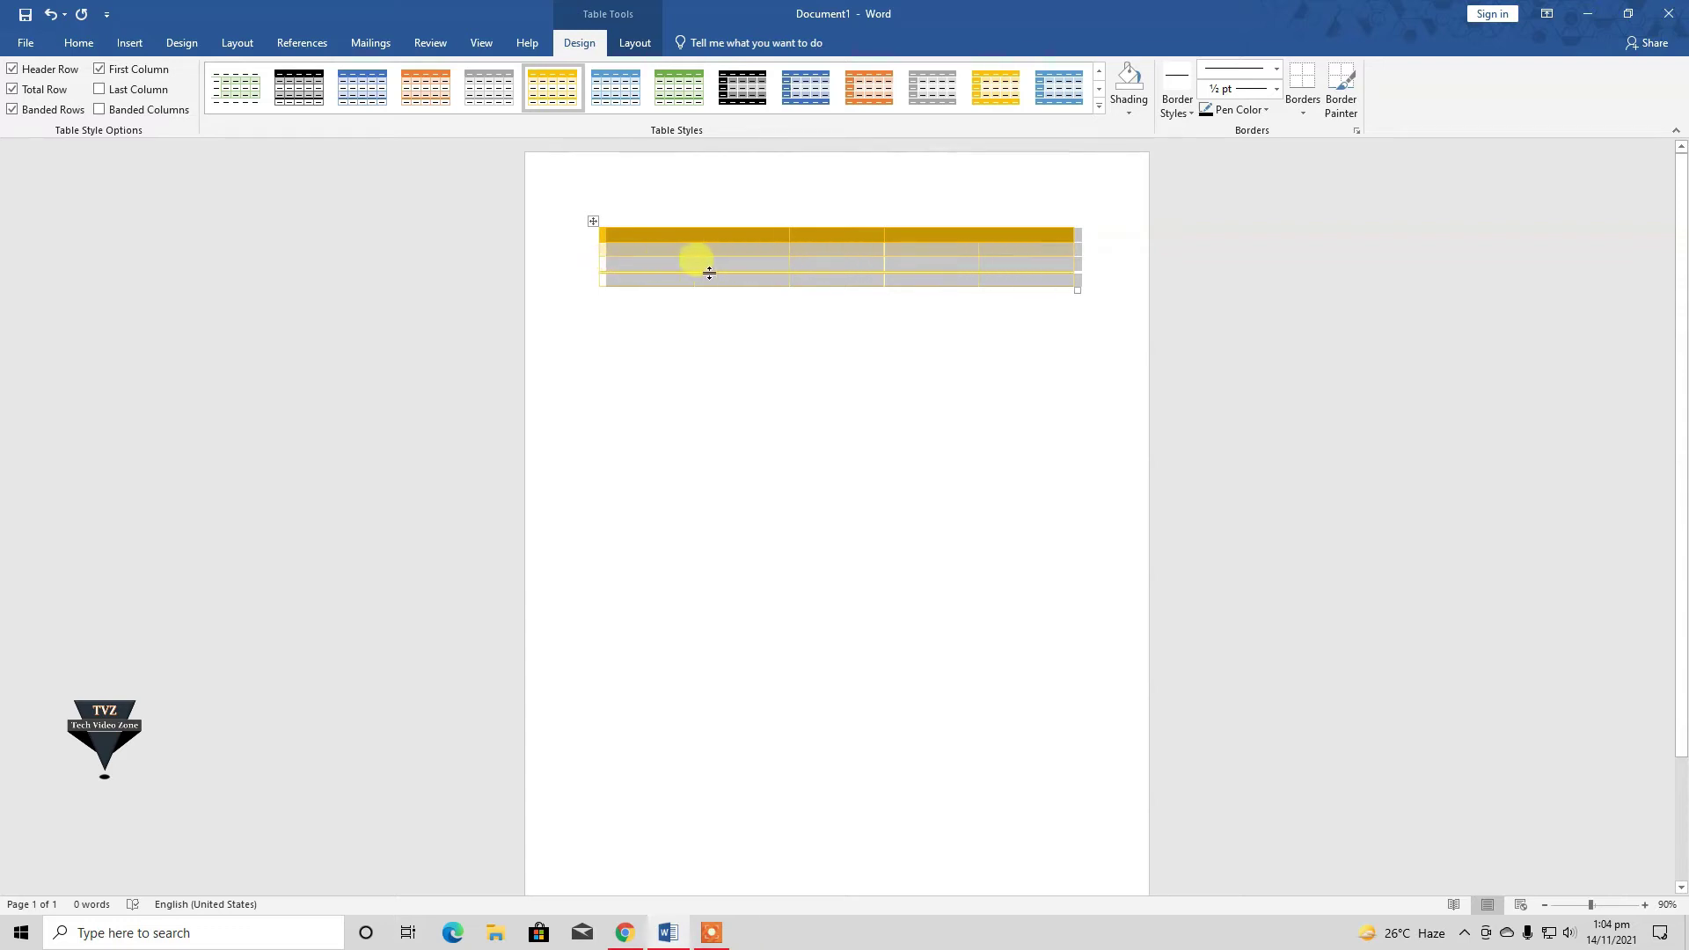
click(42, 90)
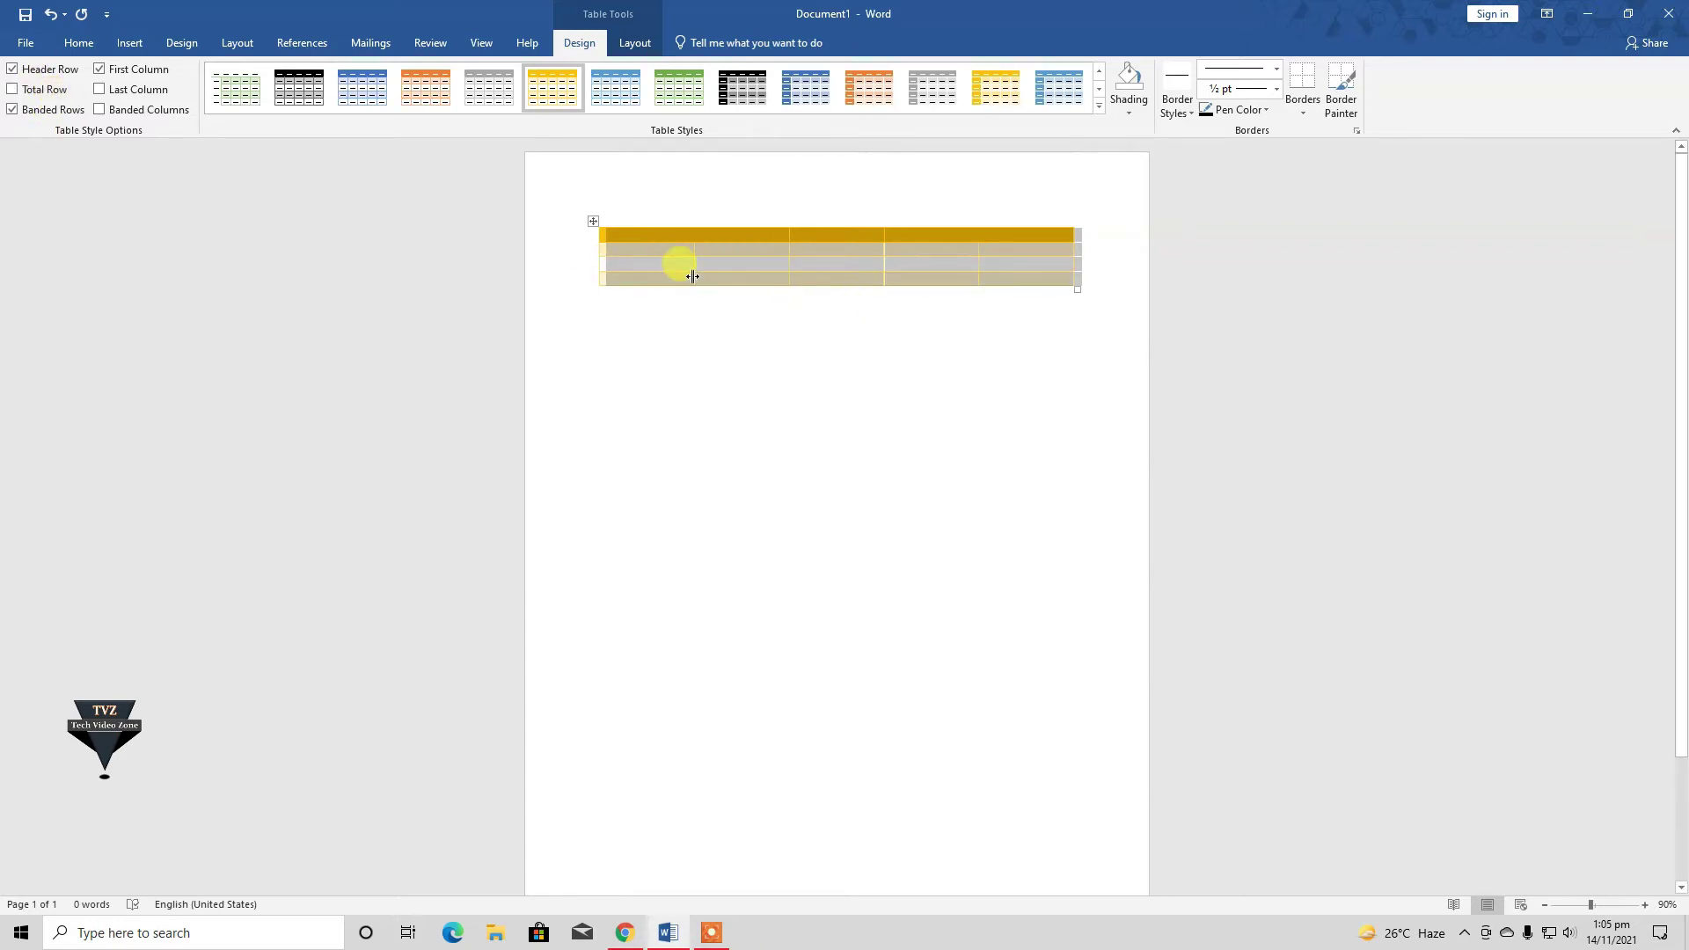
click(12, 109)
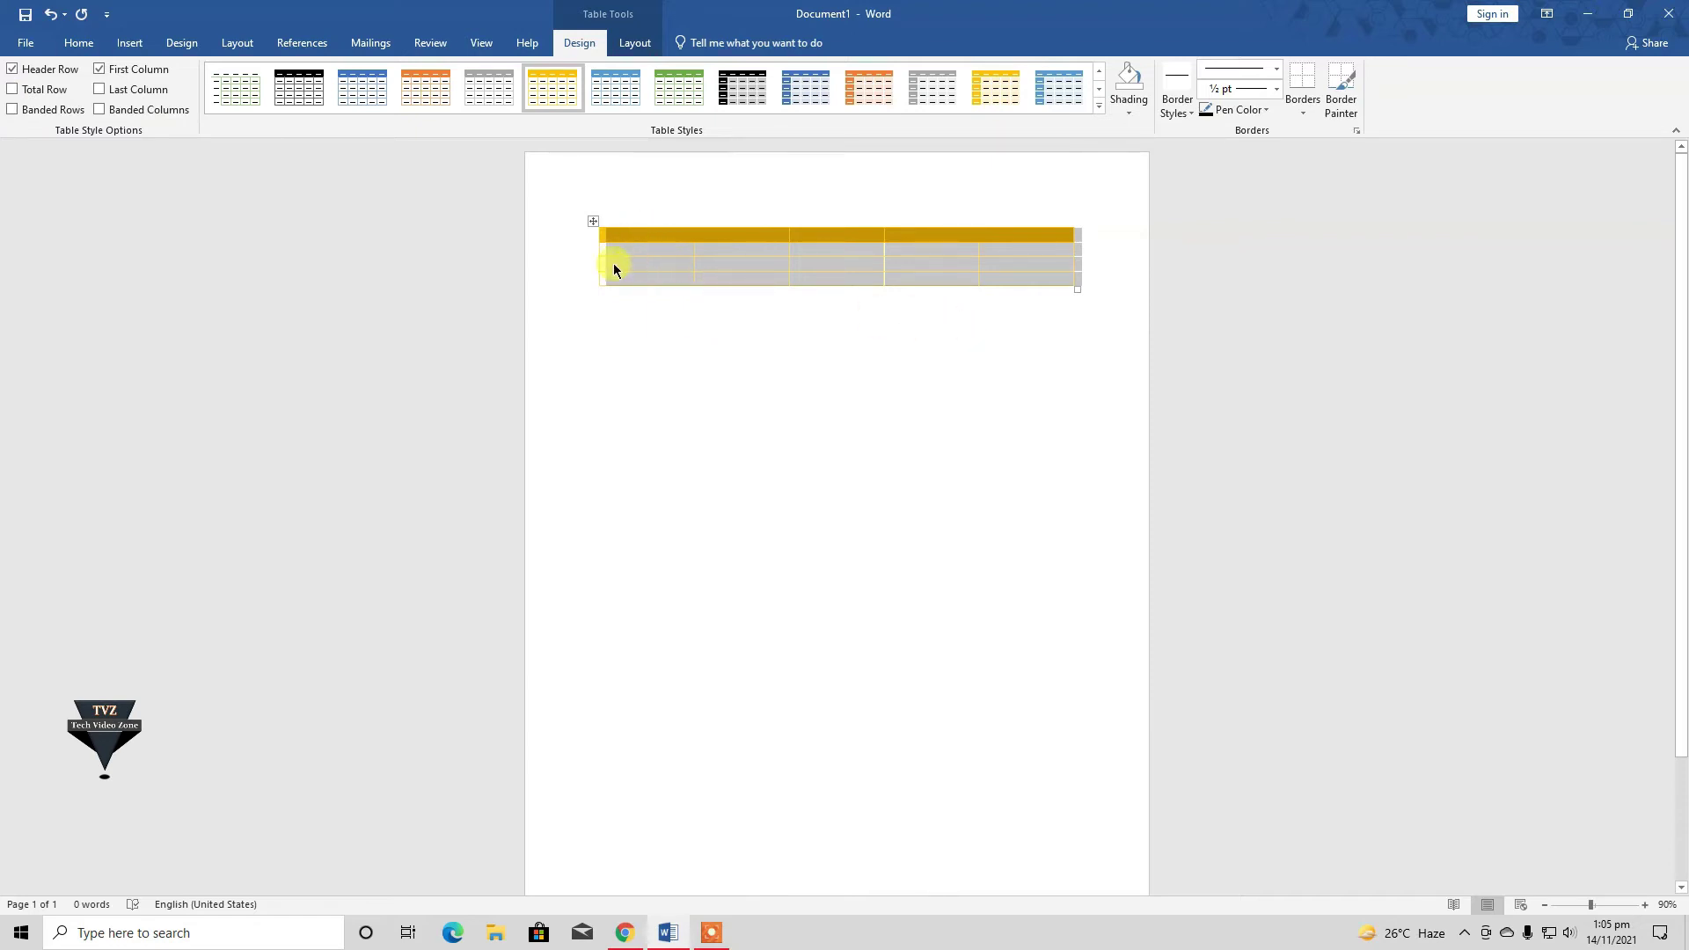
click(62, 112)
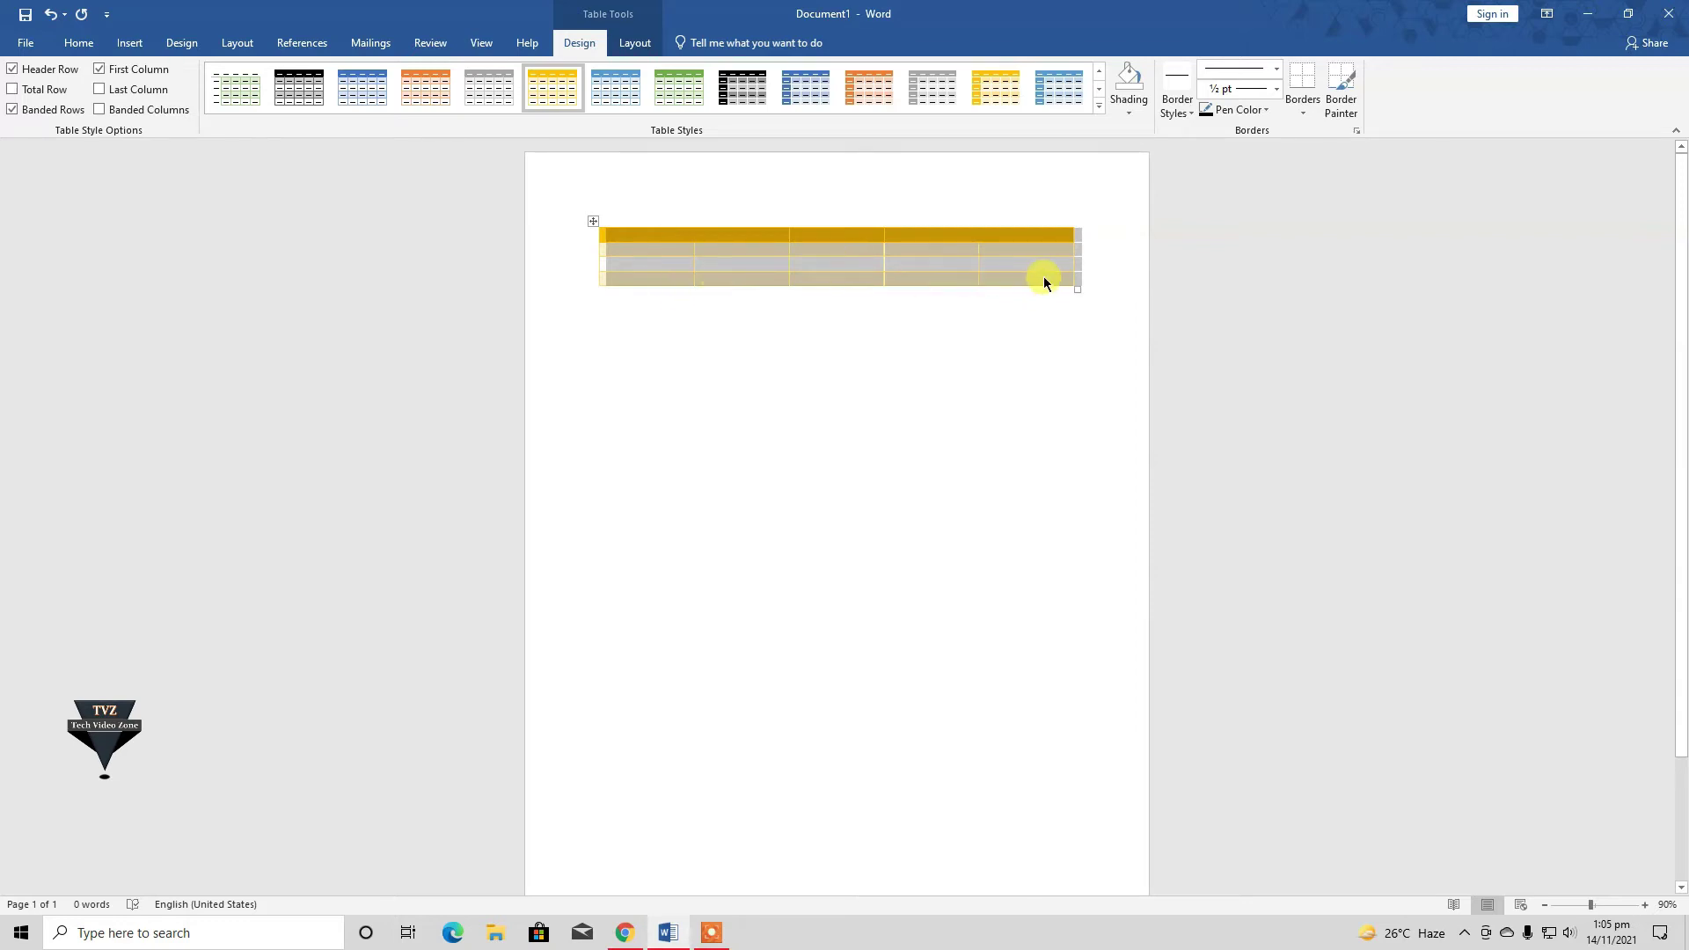
click(1056, 334)
click(132, 43)
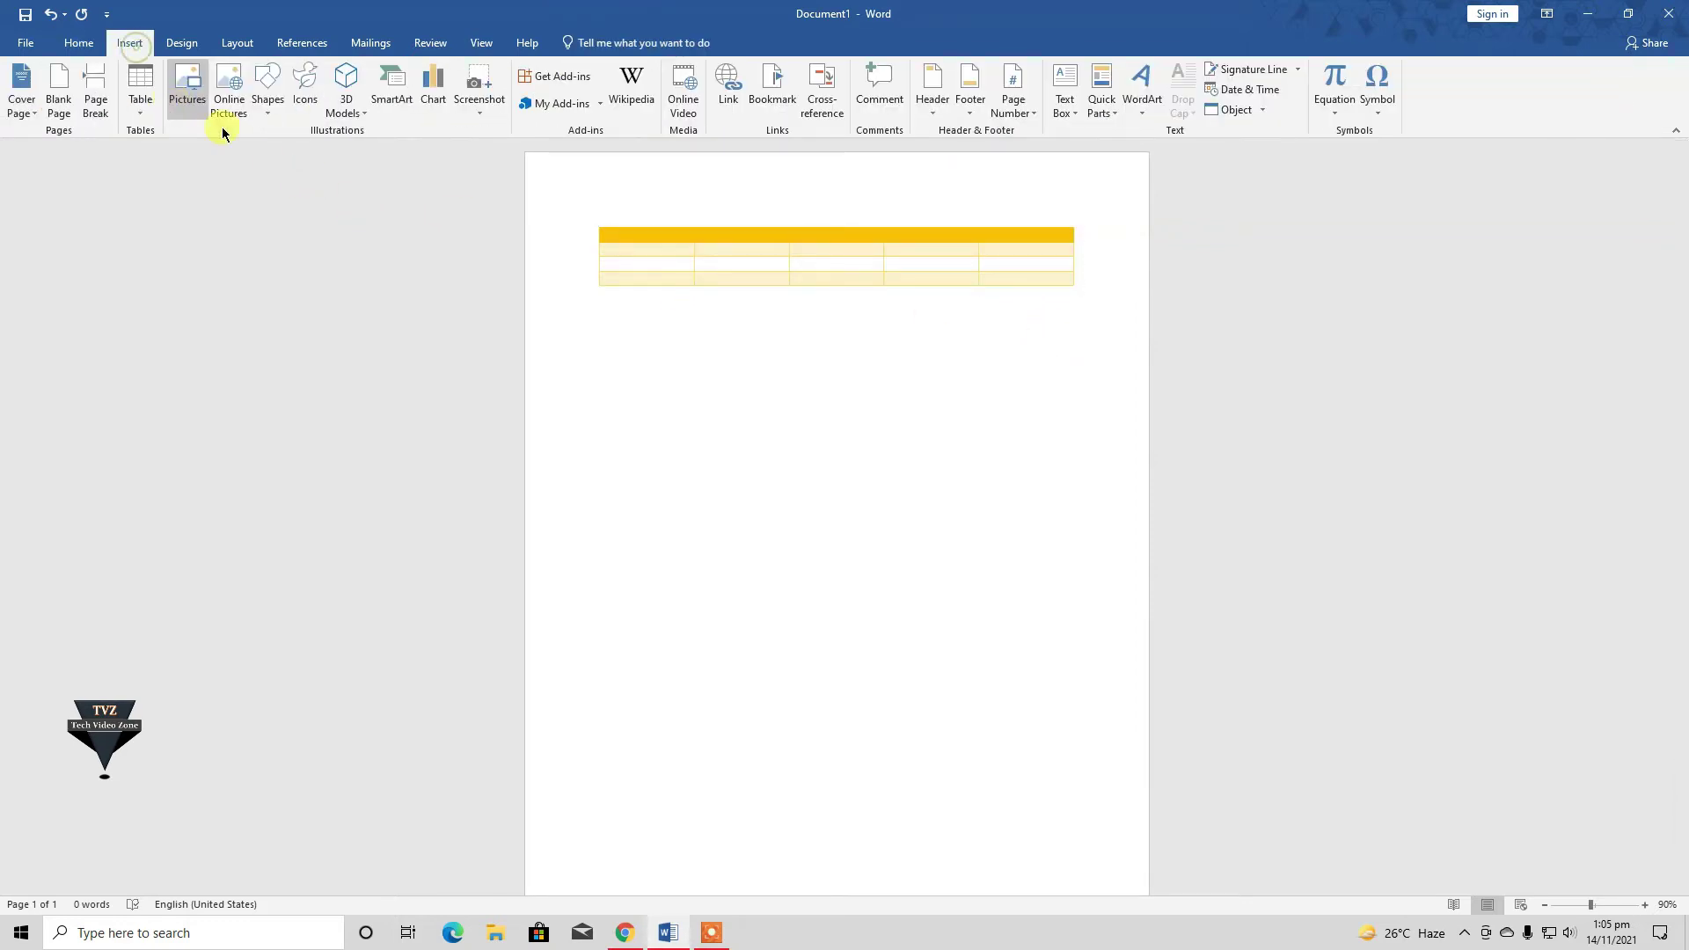
- Delete the gold five-column table and insert a plain 4x4 table instead
click(144, 107)
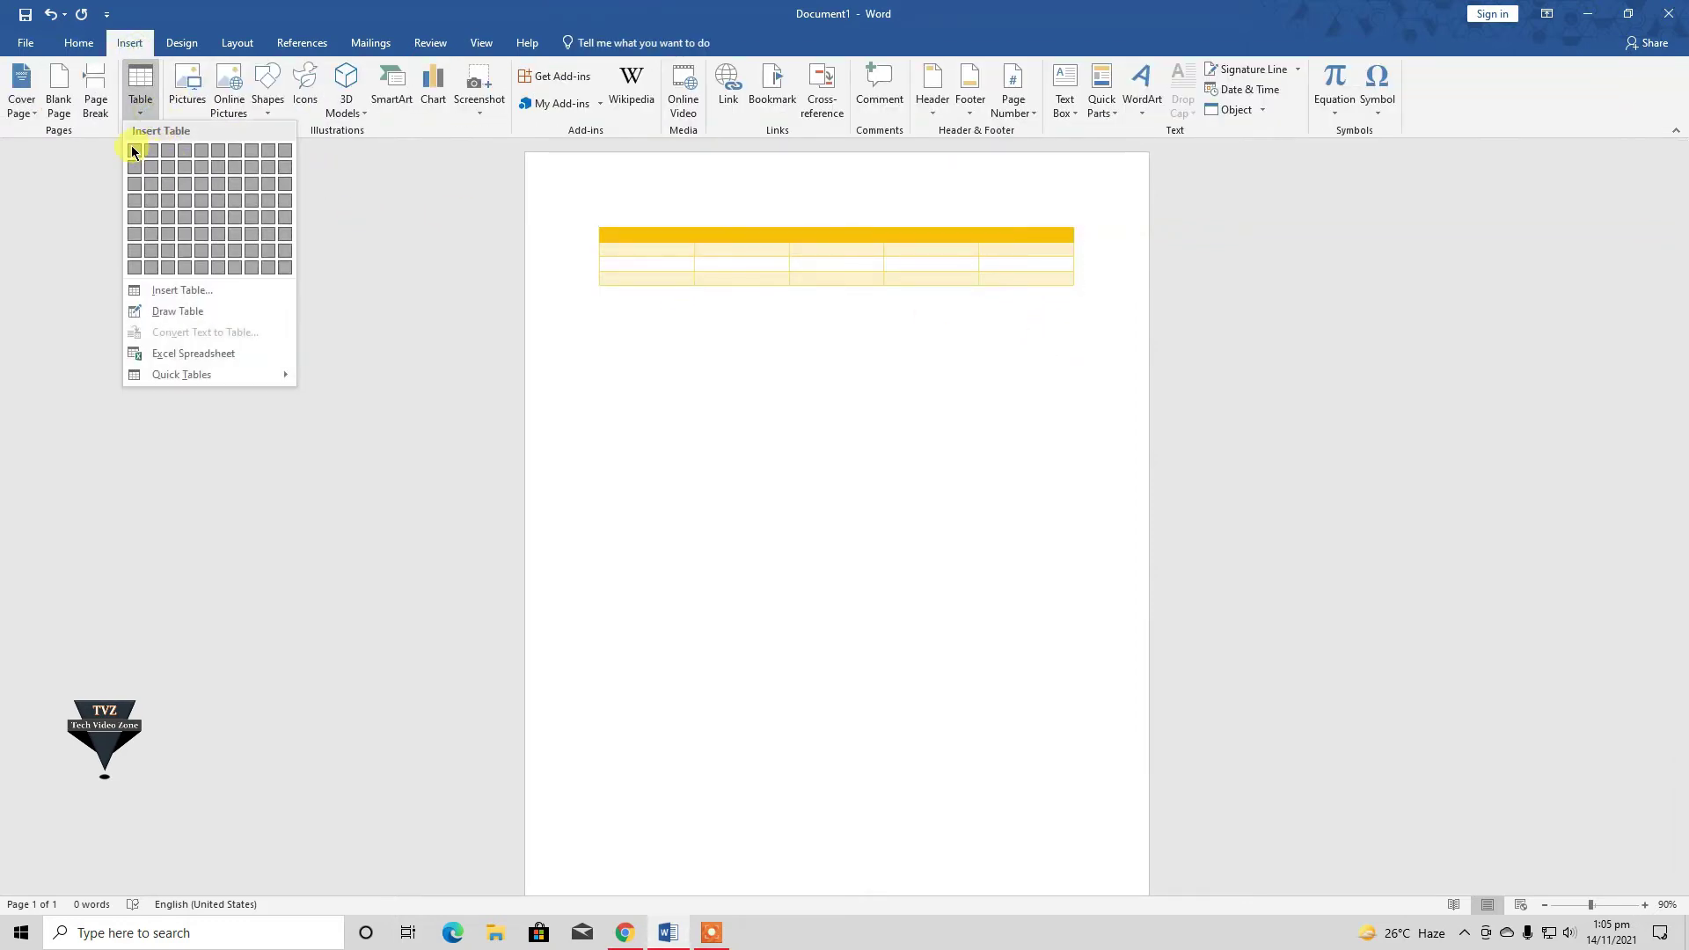
click(1104, 292)
drag(1090, 281, 614, 236)
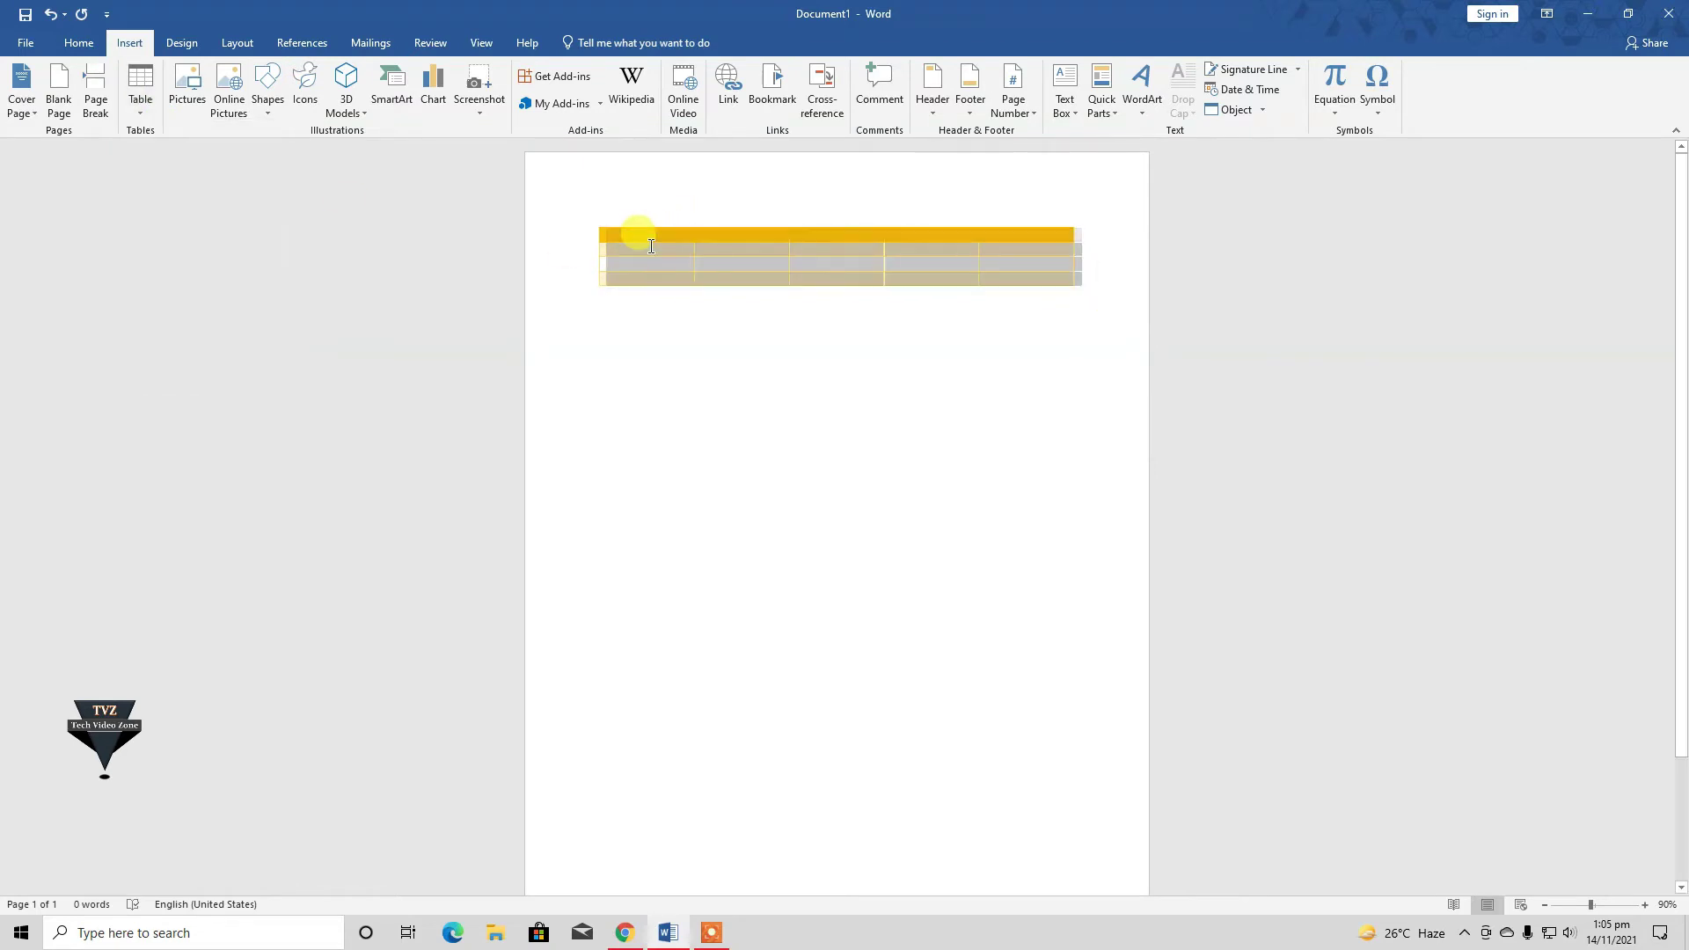
key(BackSpace)
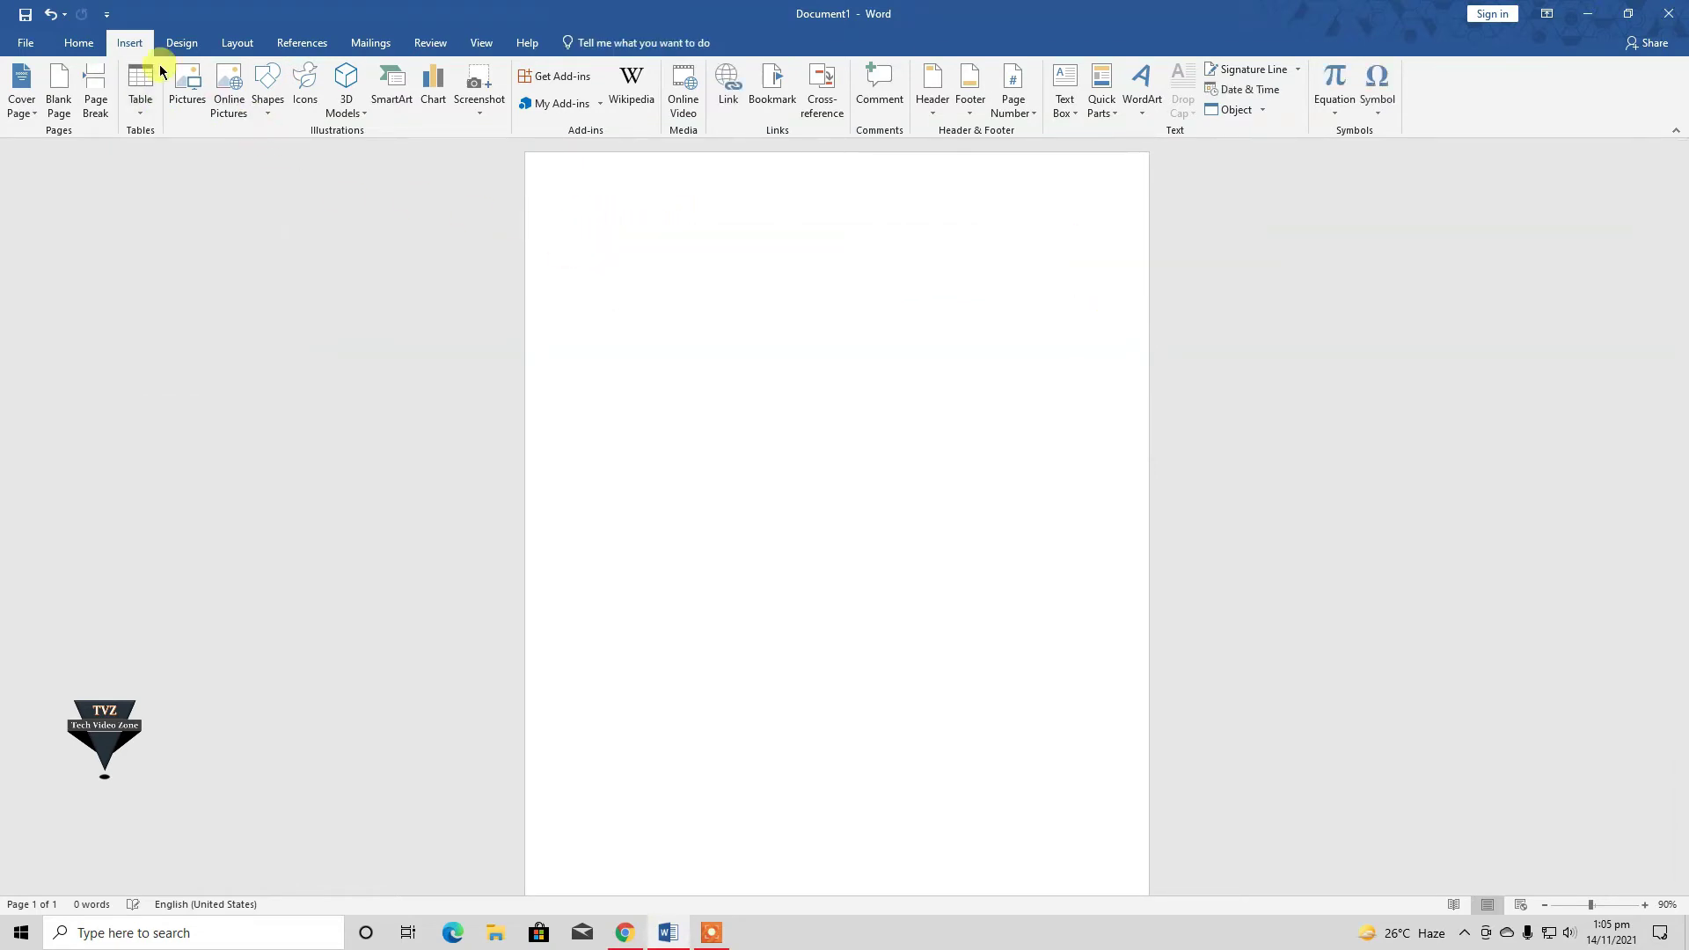
click(146, 107)
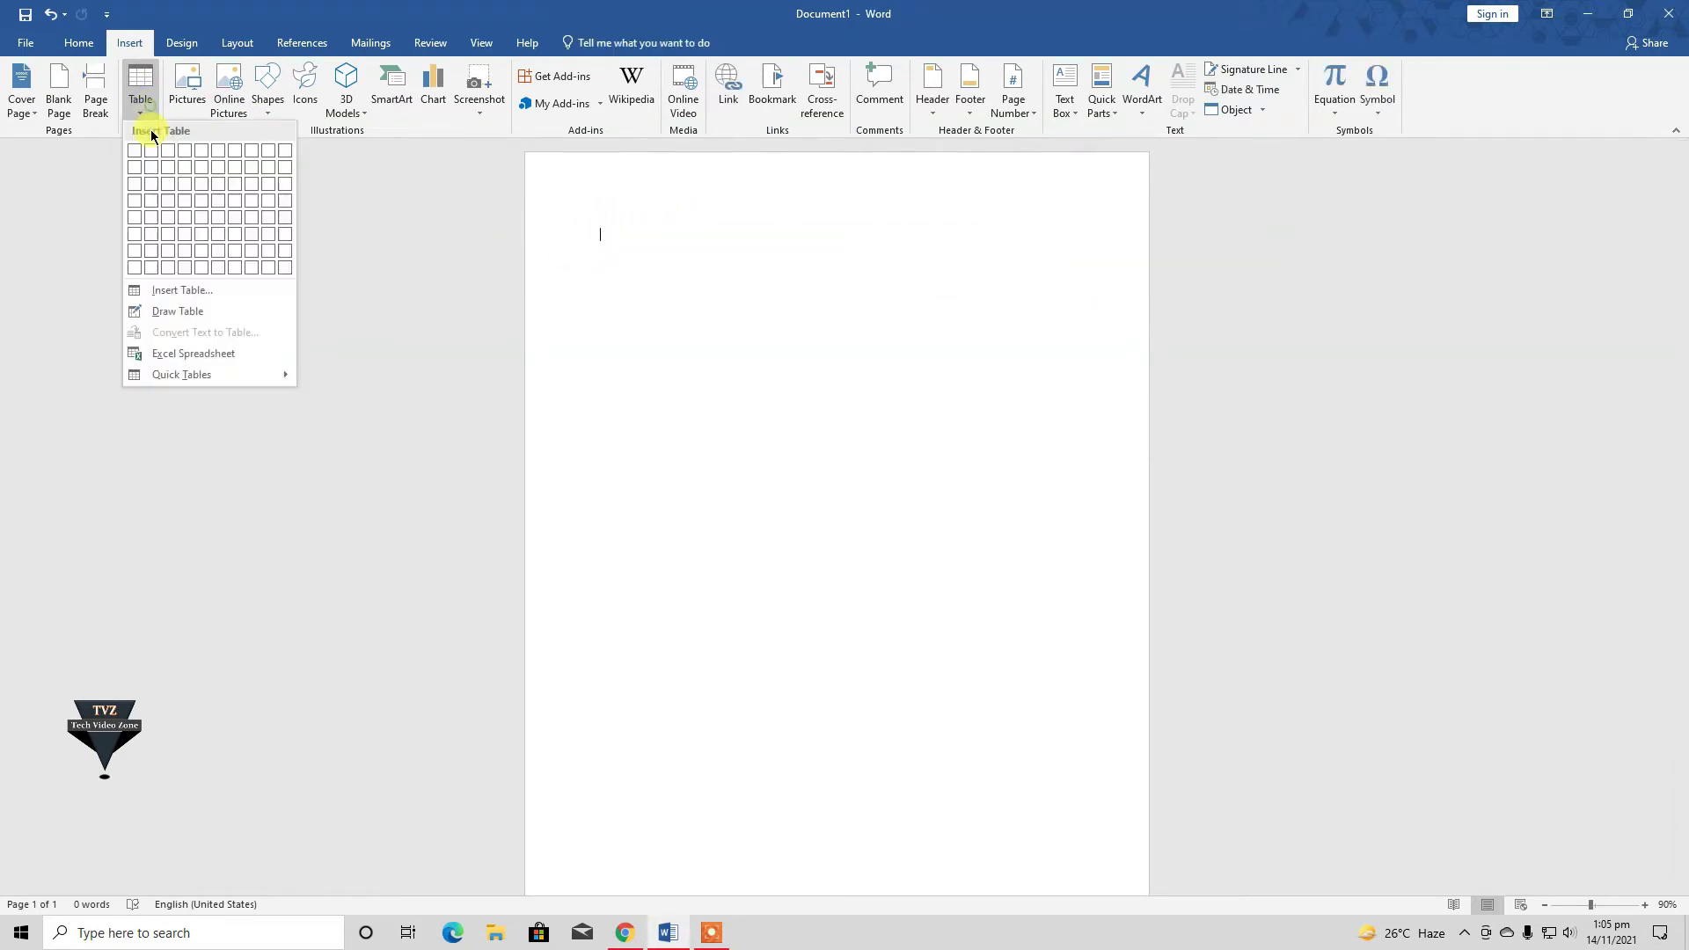
click(185, 198)
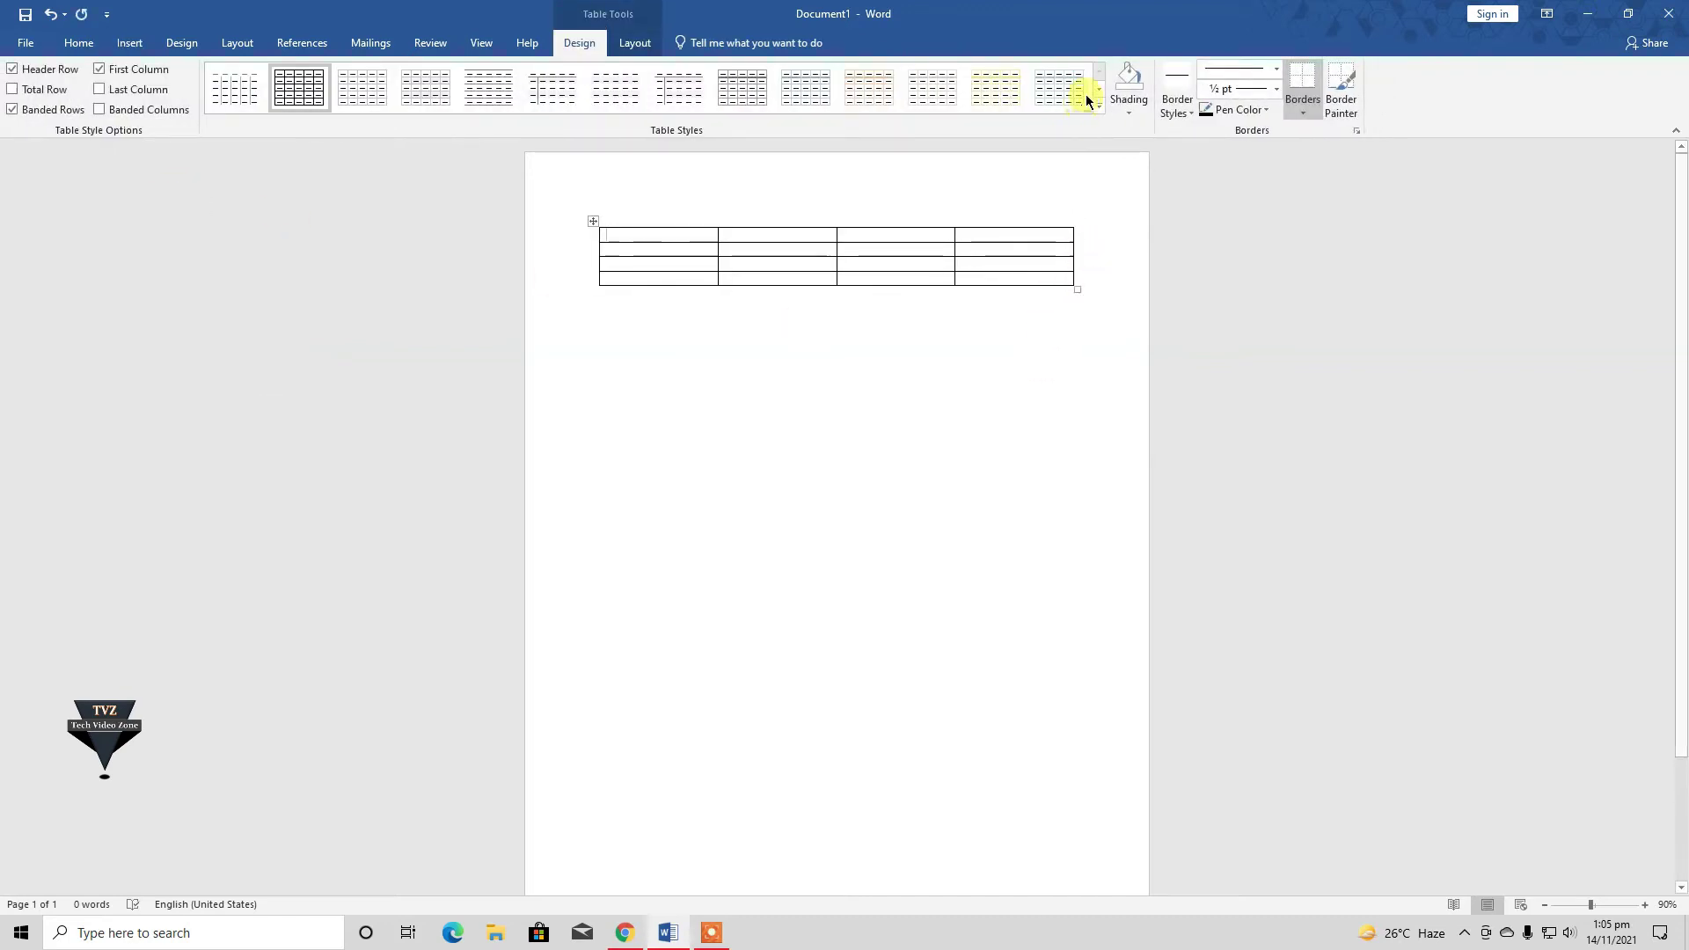
- Apply the gold Grid Table style to the 4x4 table, toggling Banded Rows off and on
click(1100, 106)
click(941, 290)
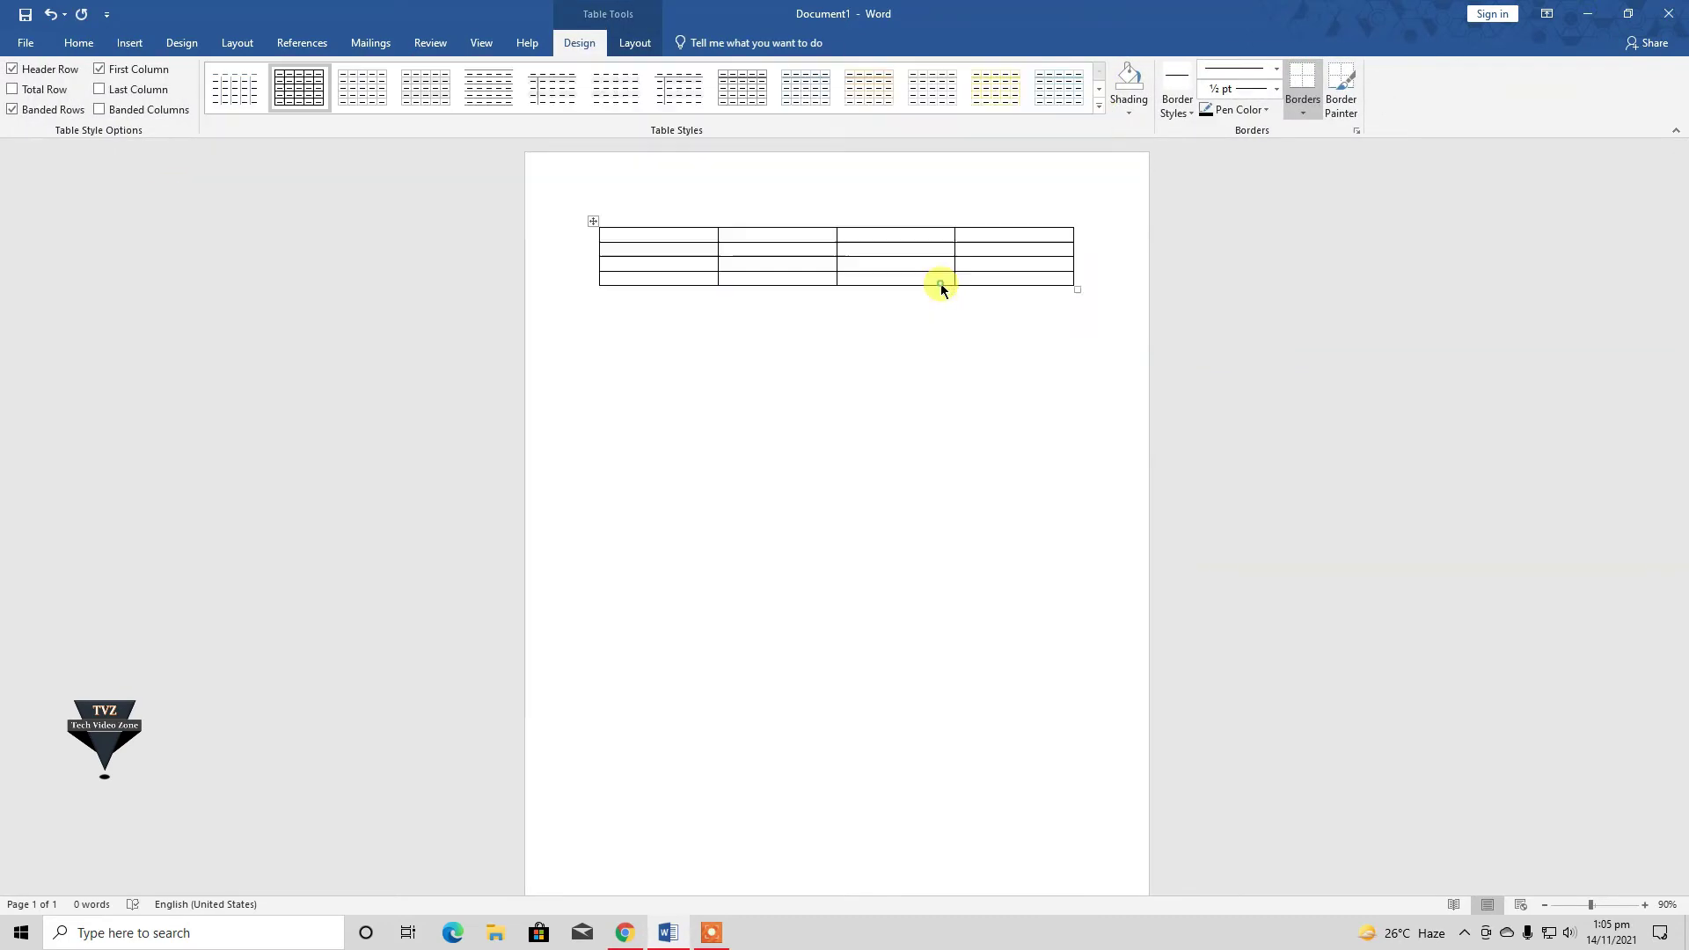
click(34, 110)
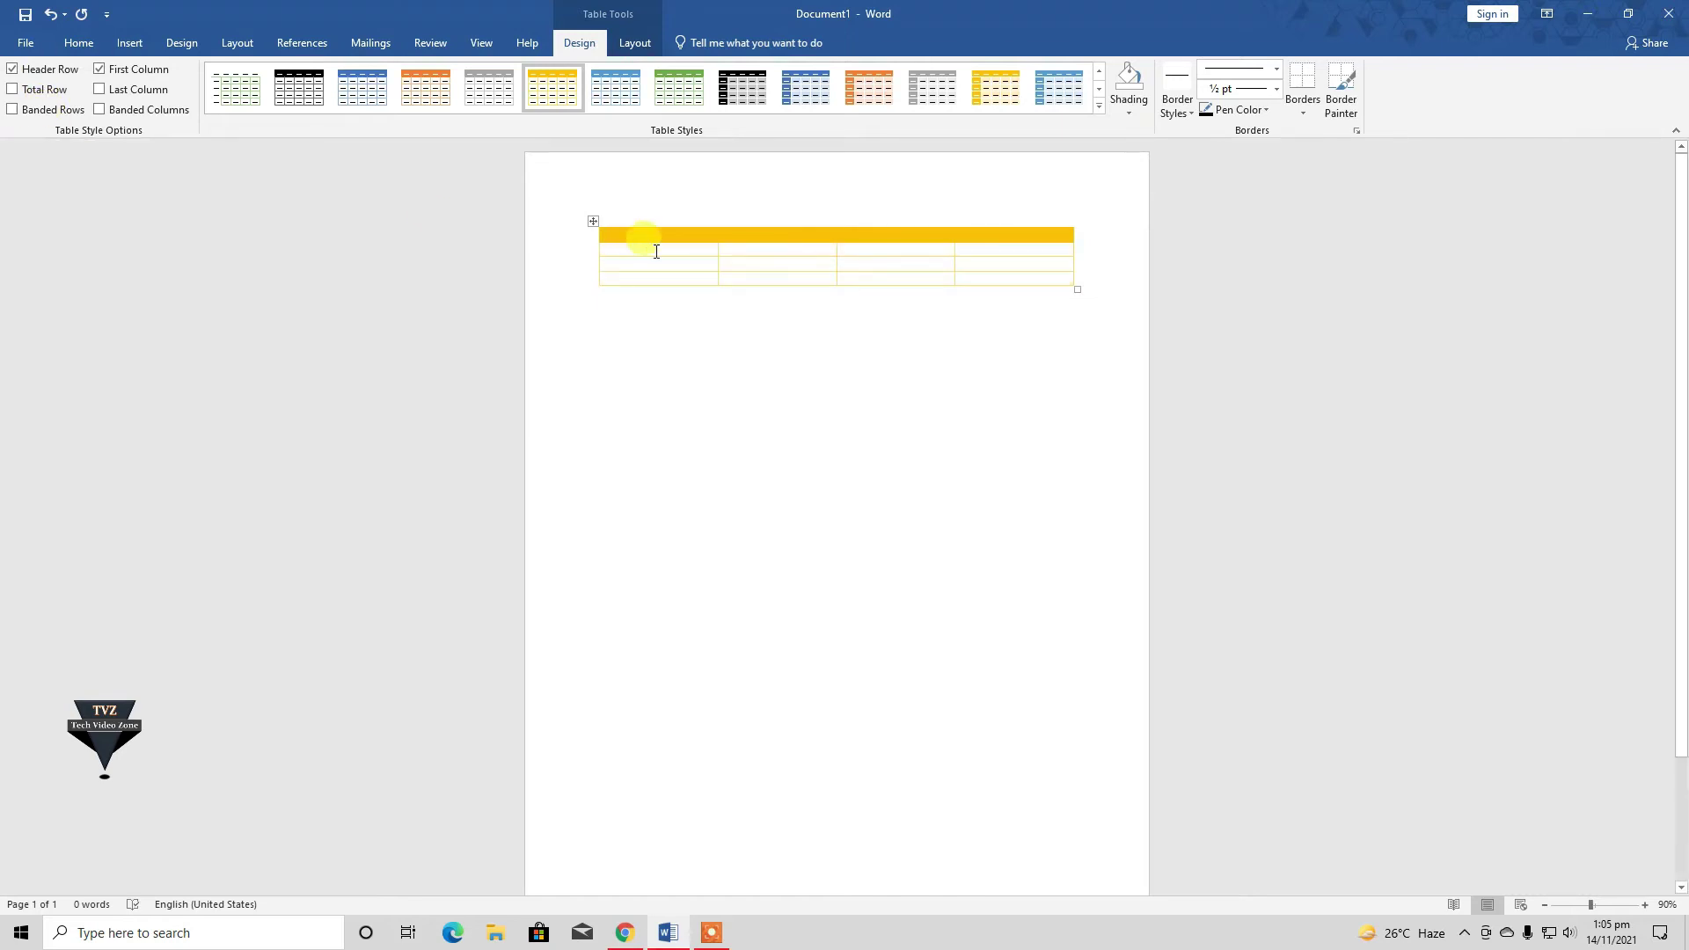
click(53, 111)
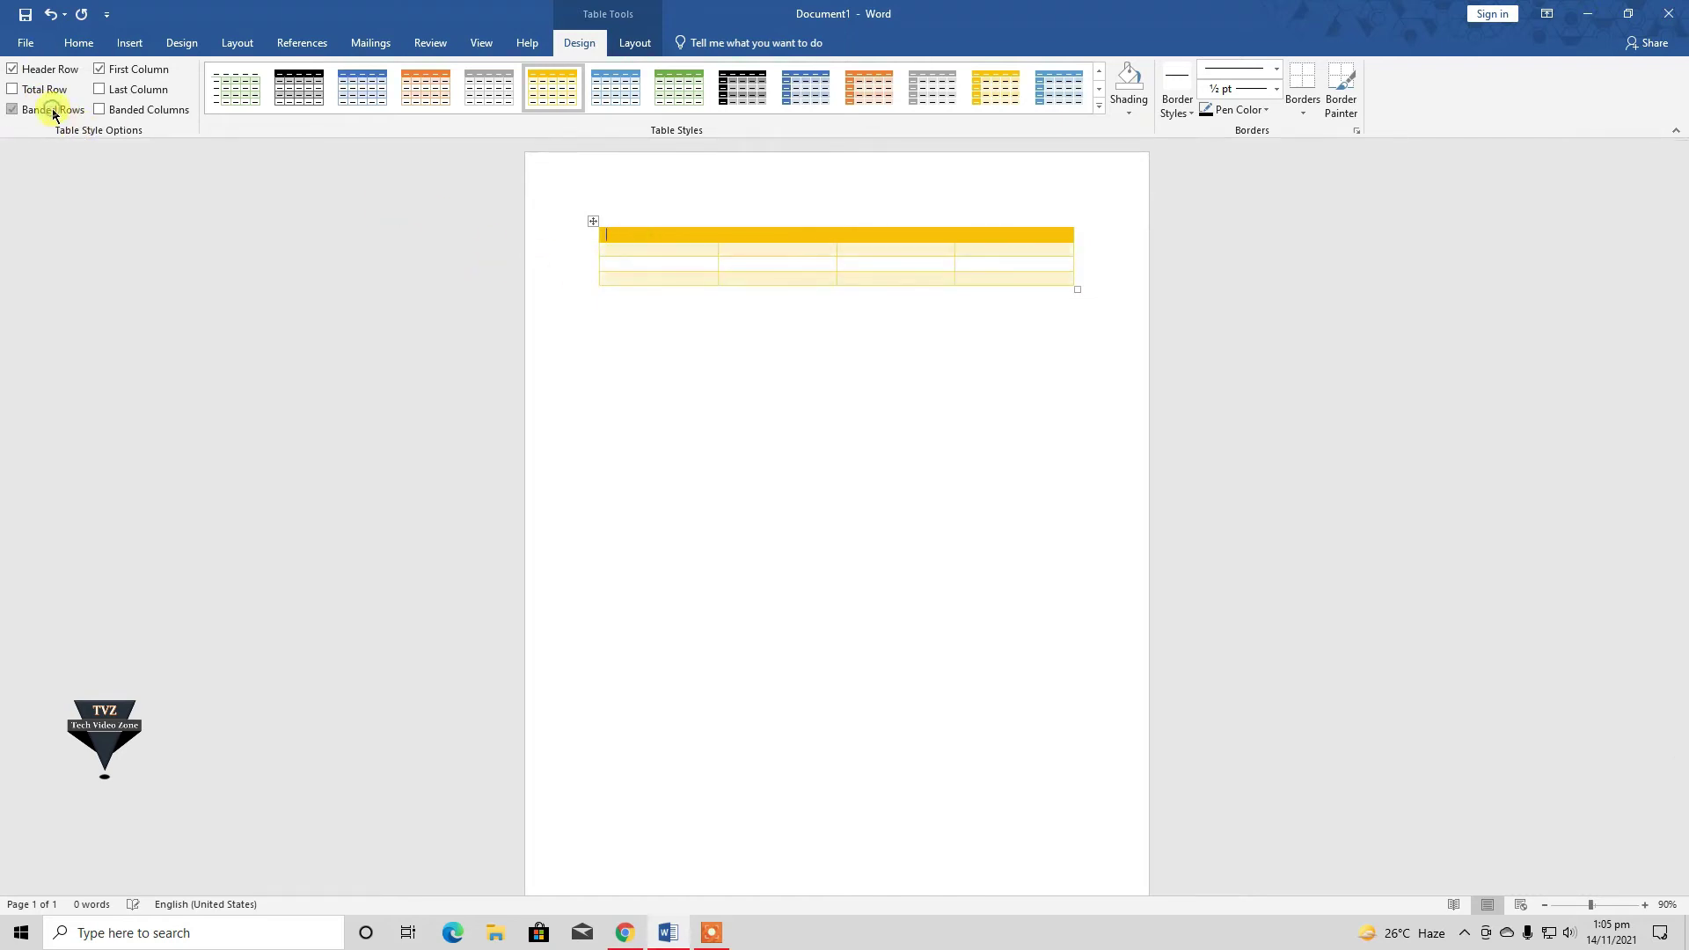
- Select cells in the header and bottom rows, then turn on First Column emphasis
click(678, 236)
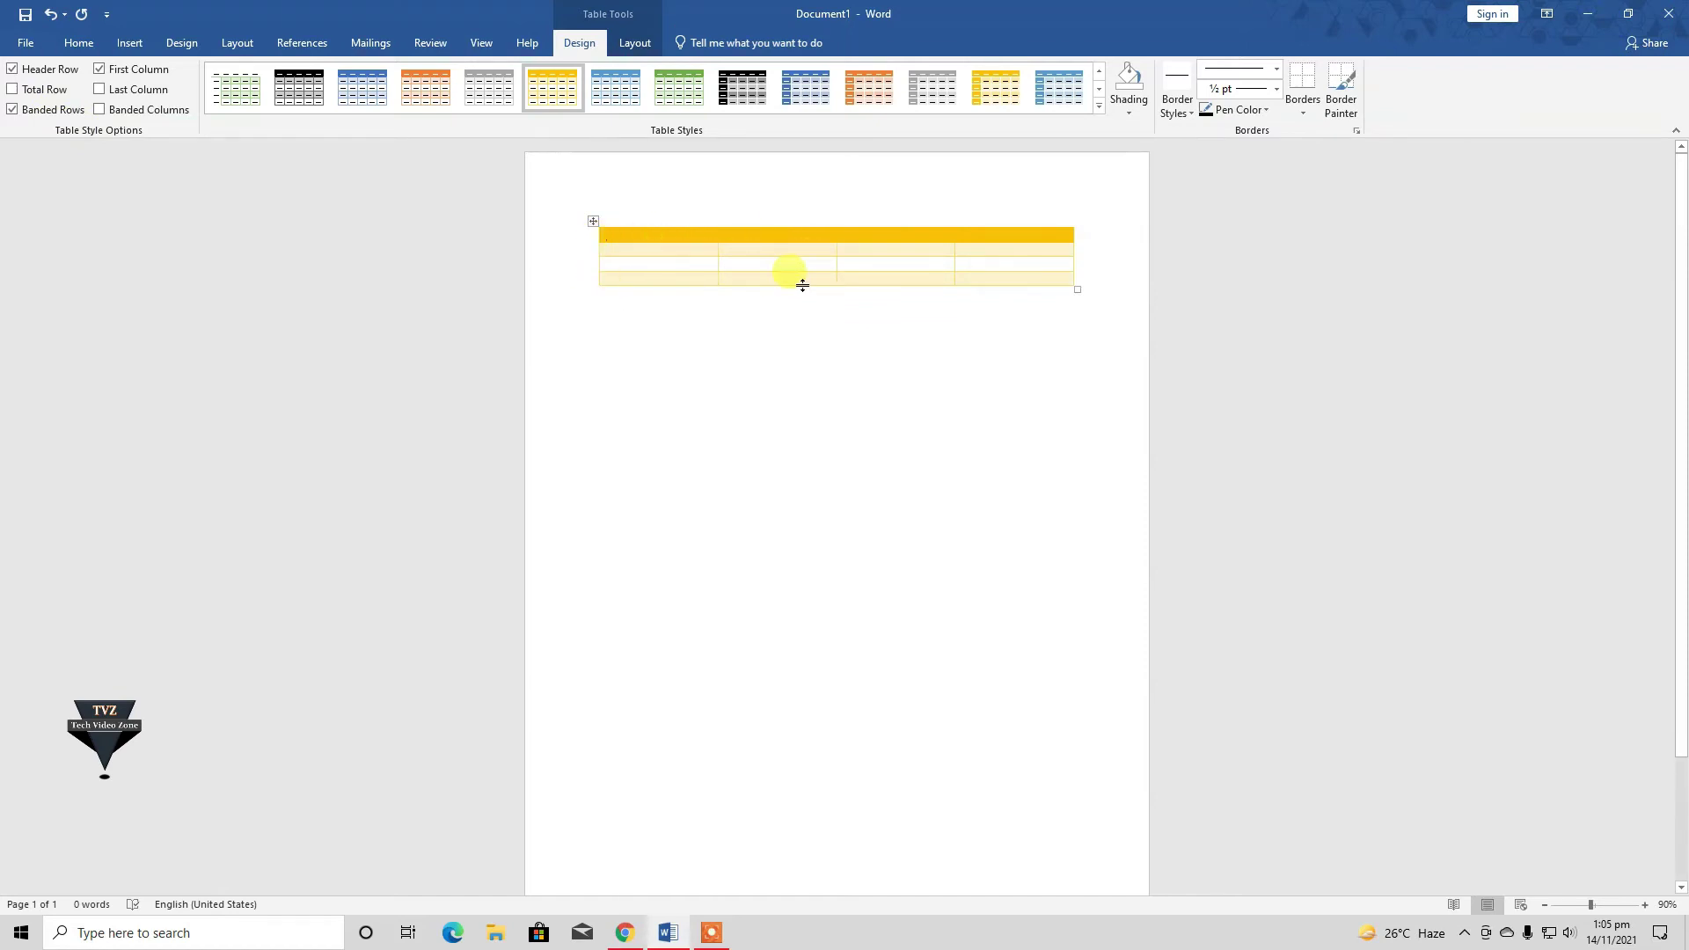
double_click(999, 280)
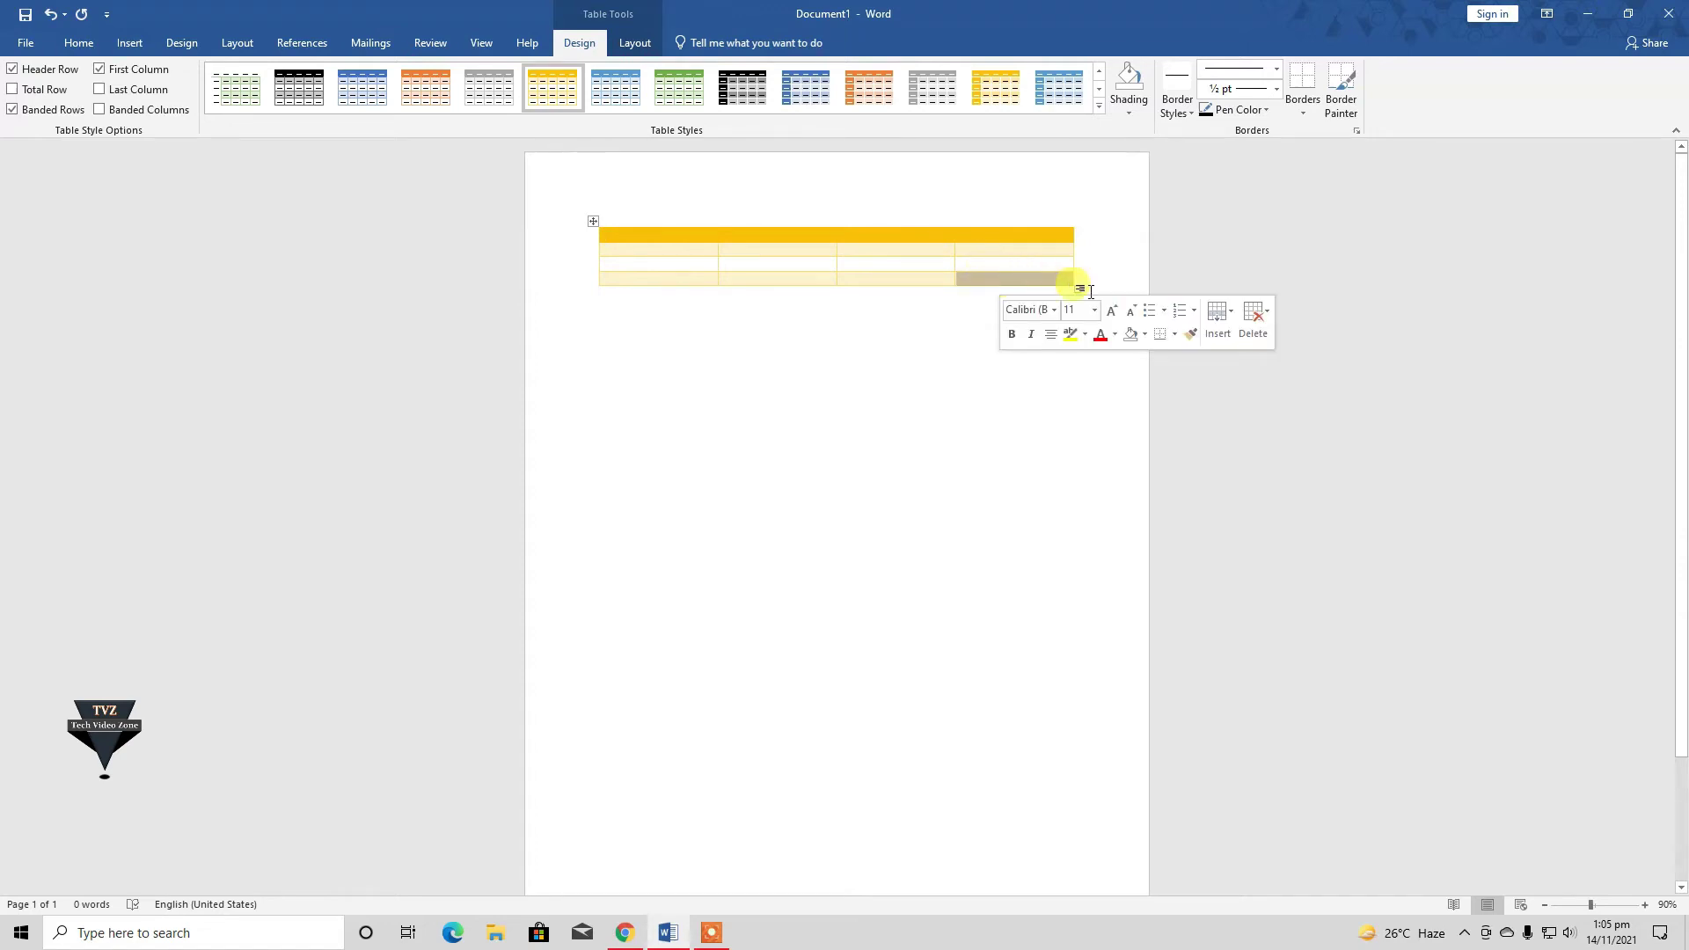
click(1110, 263)
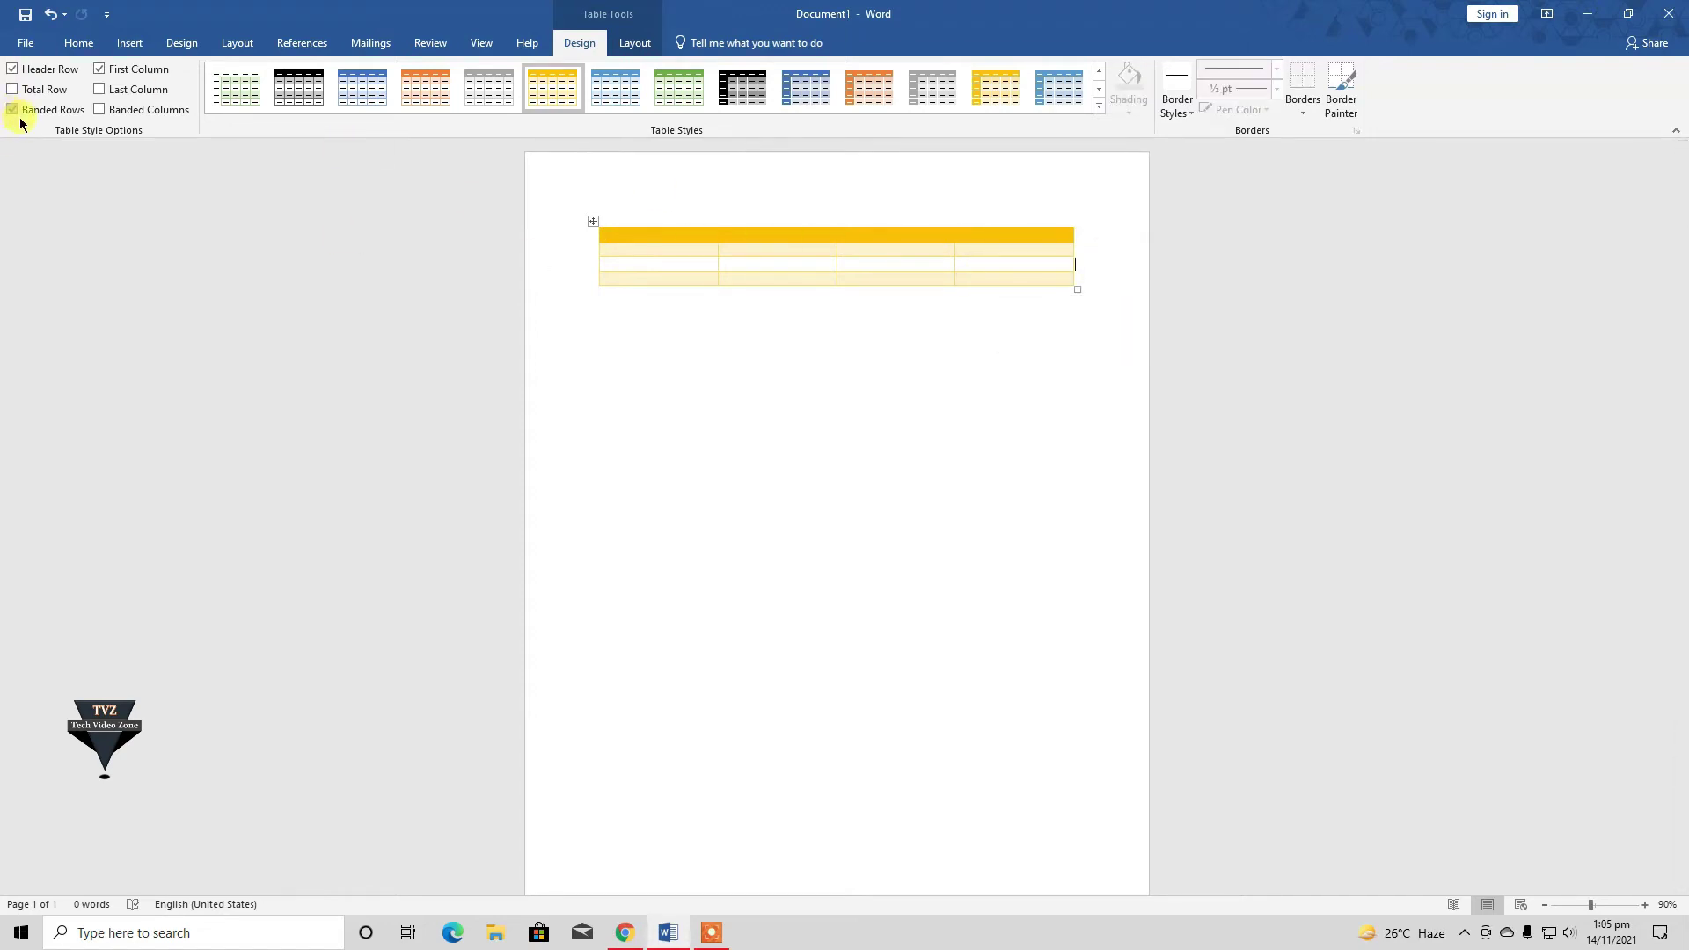
click(112, 68)
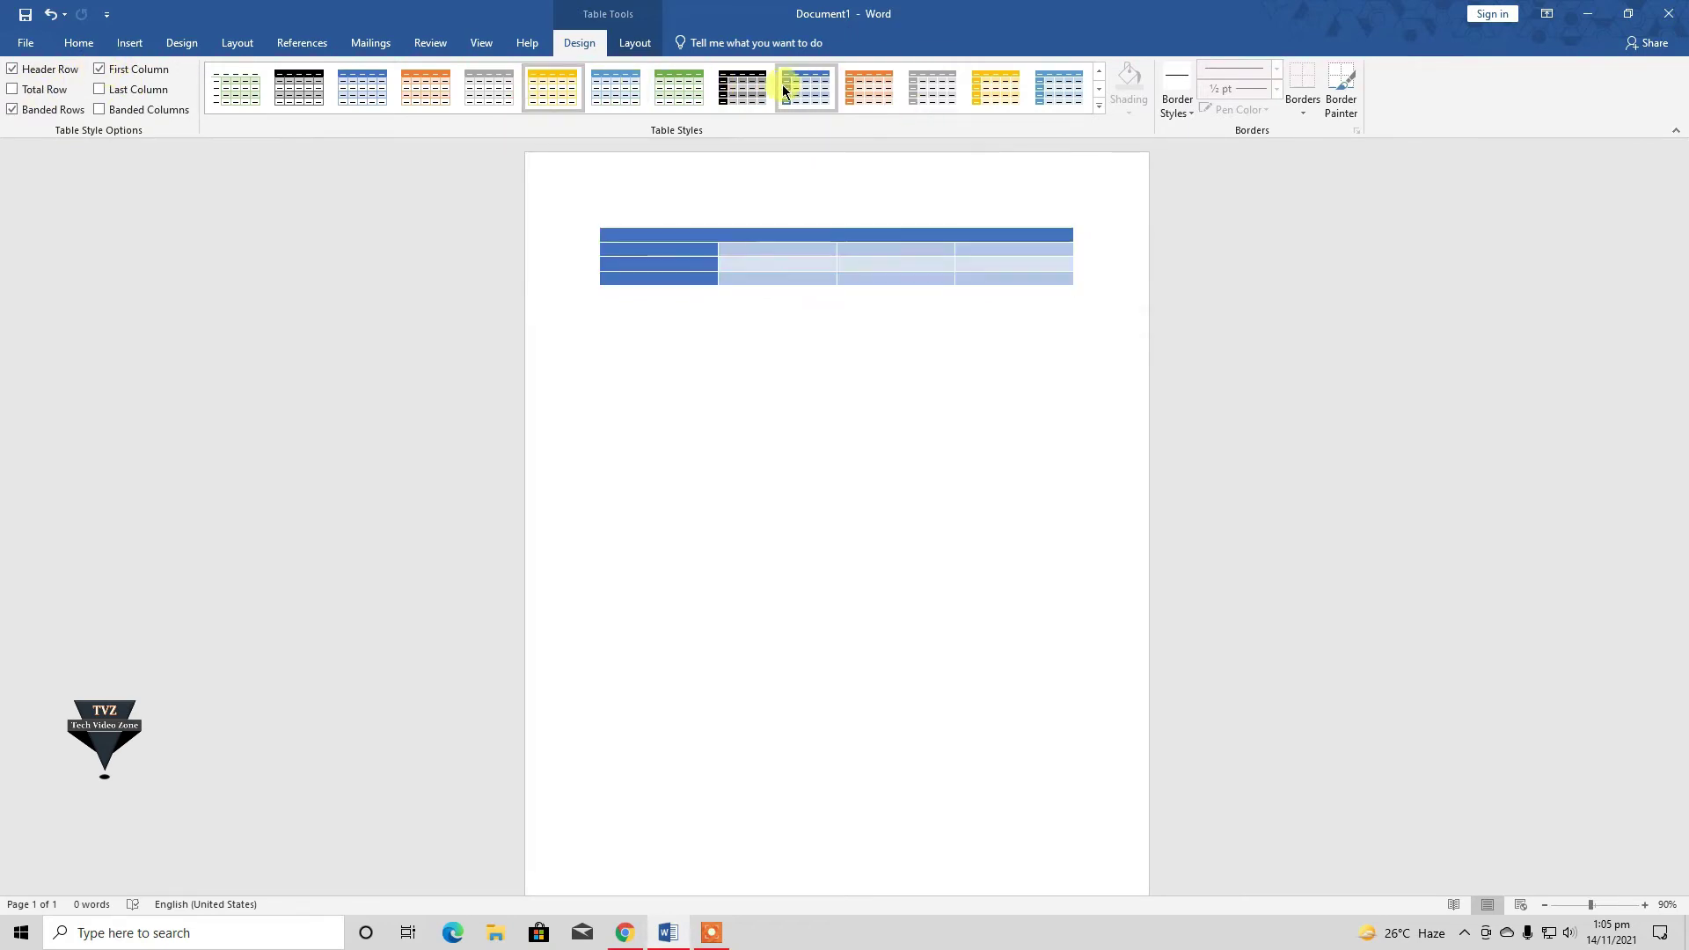
- Apply the black-and-grey Grid Table style, comparing First Column and Last Column on and off
click(757, 84)
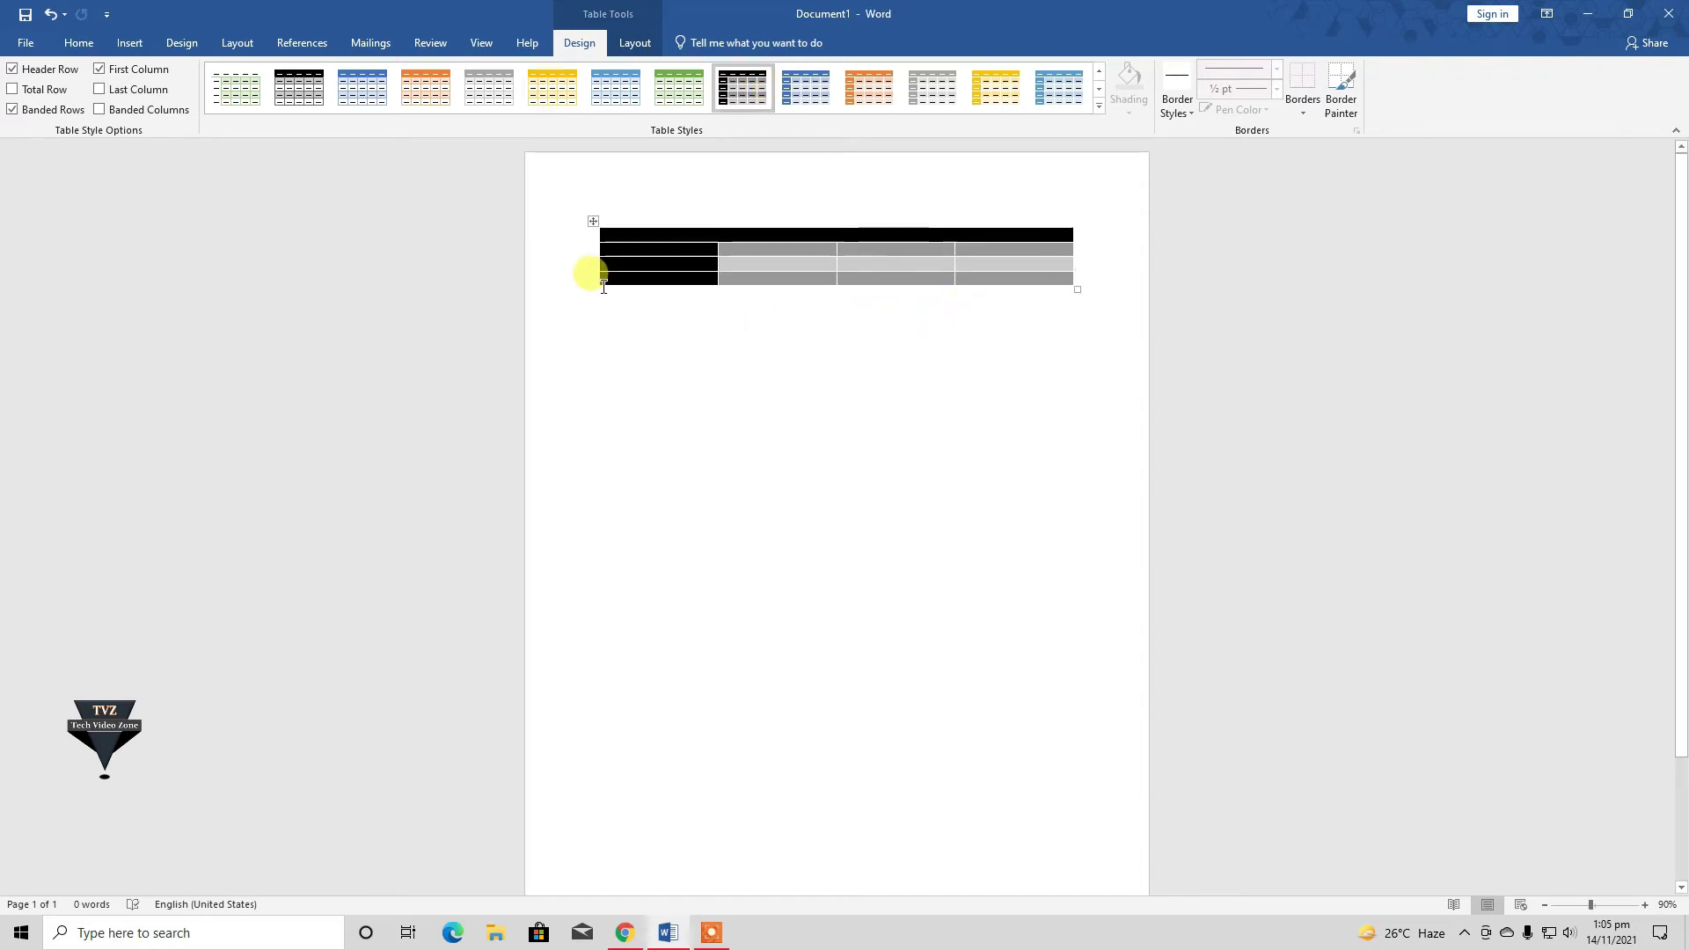
click(118, 74)
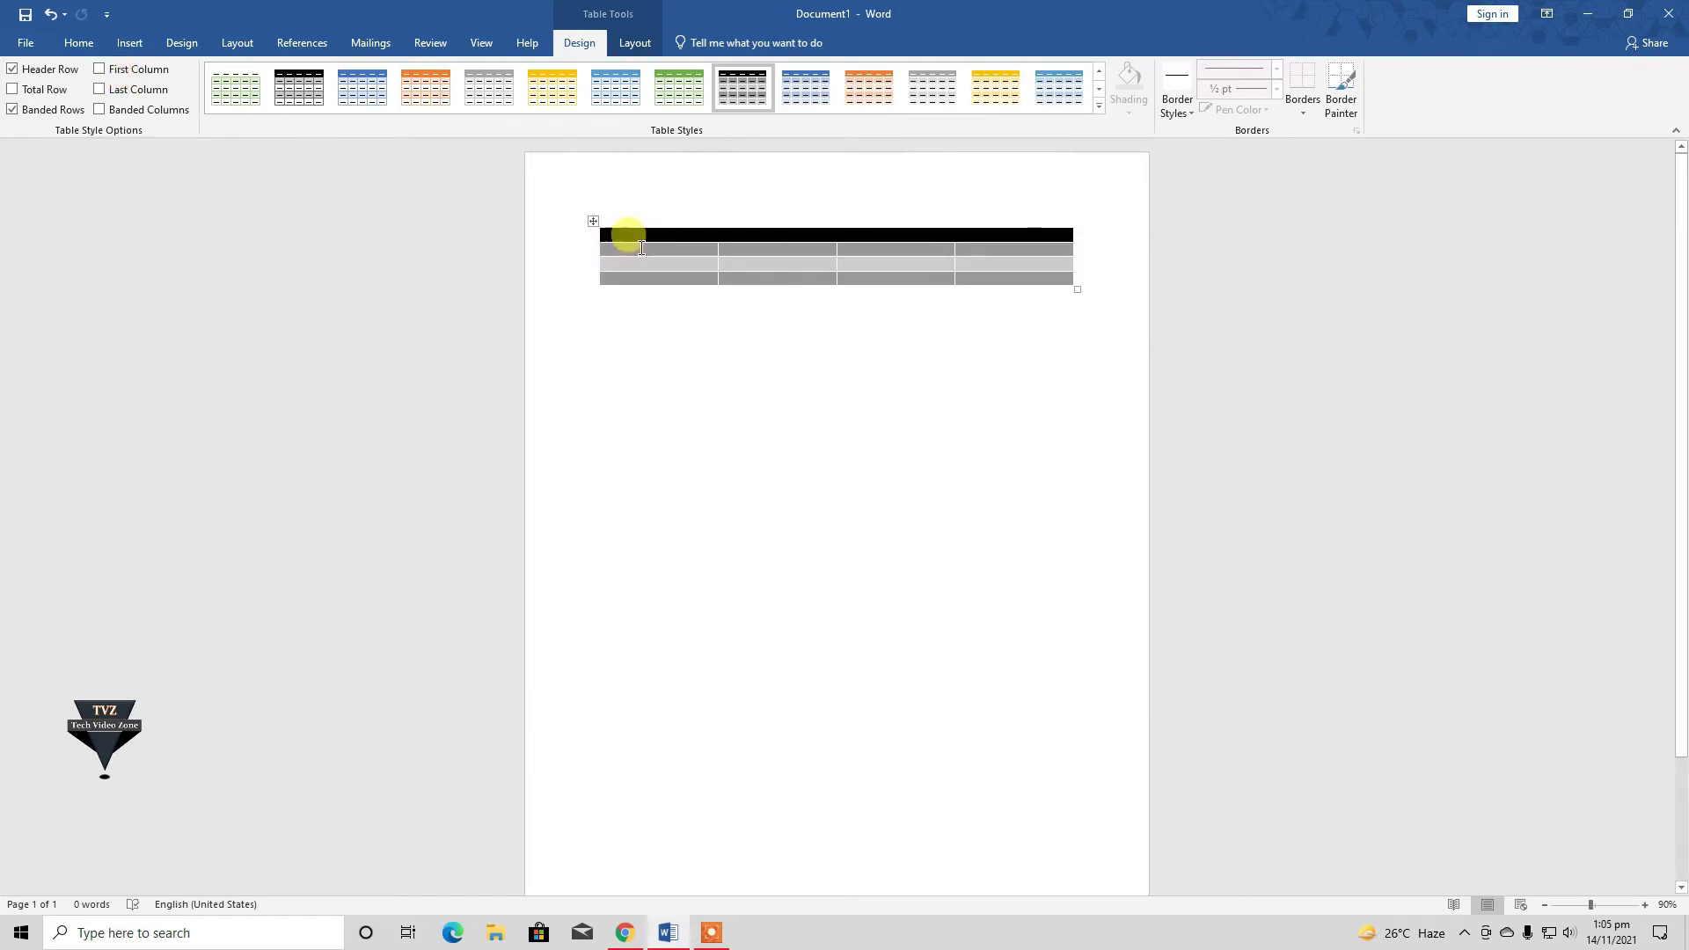
click(140, 70)
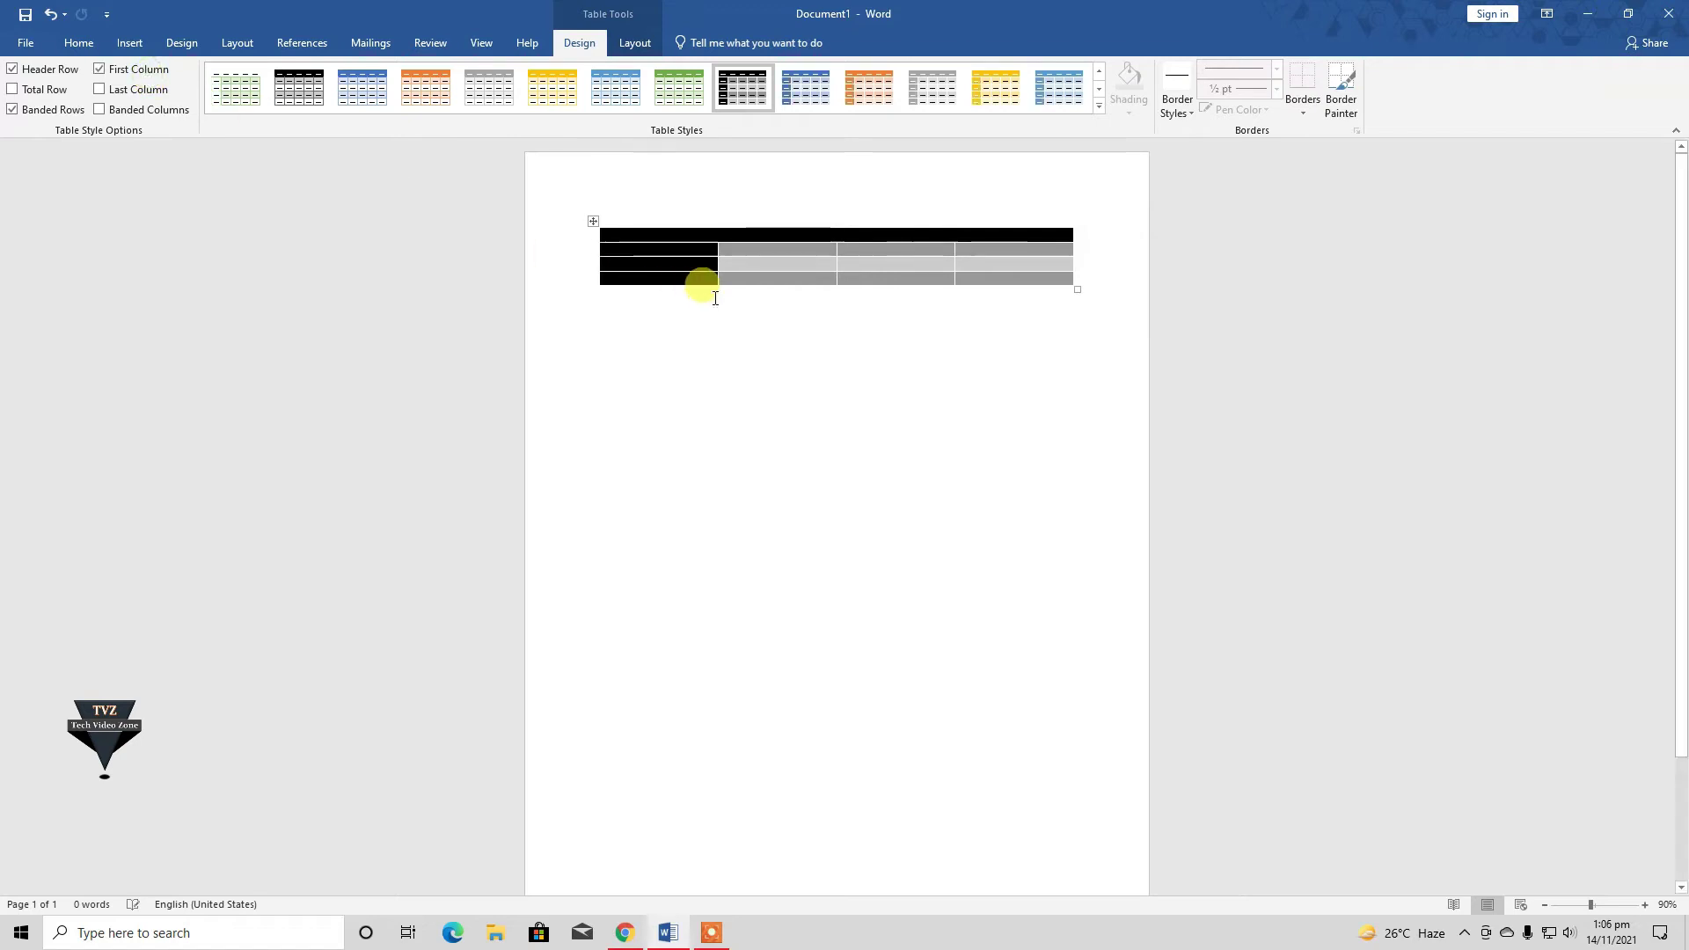
click(132, 92)
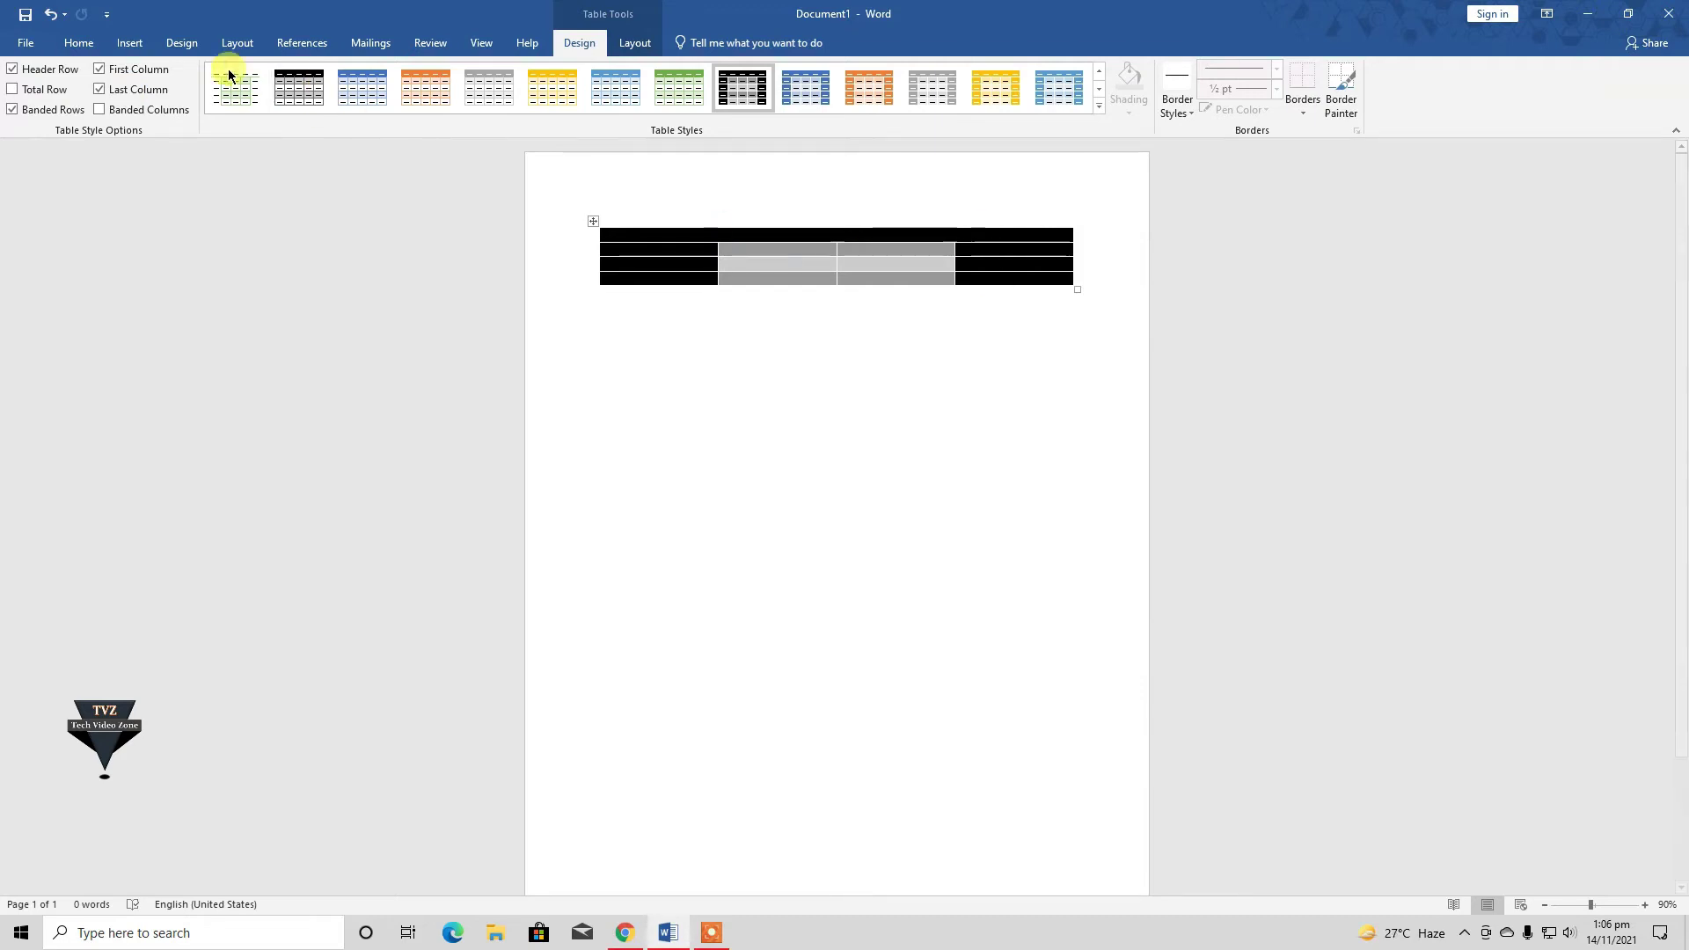
click(133, 91)
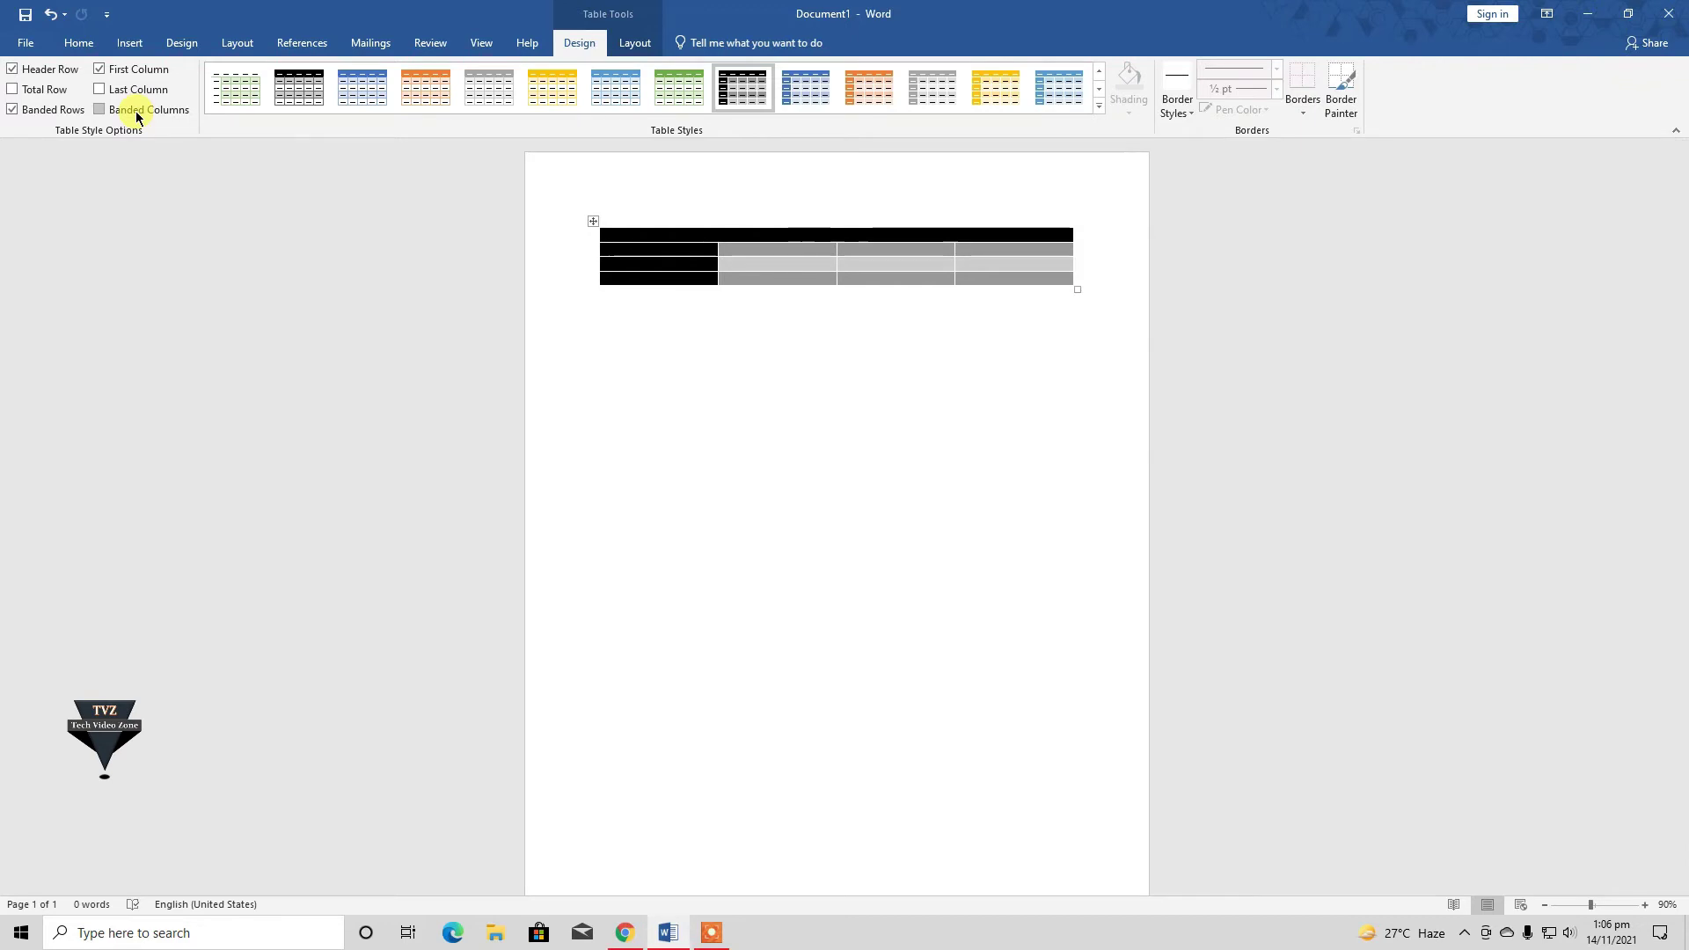
click(129, 76)
click(128, 76)
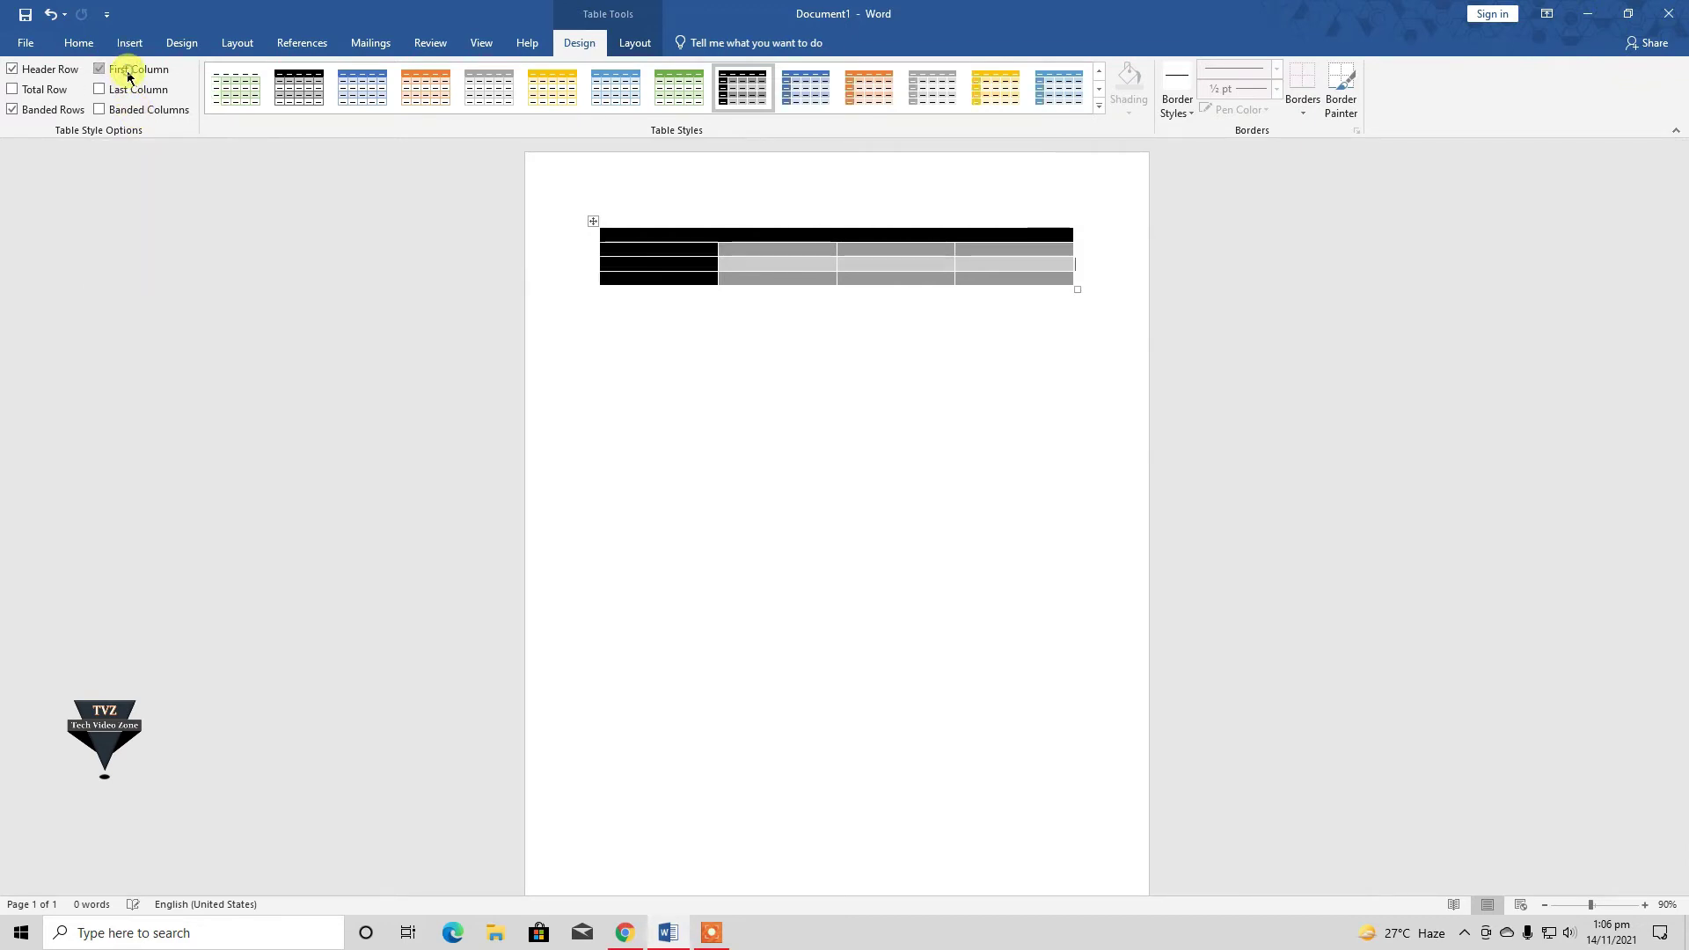
click(116, 89)
click(118, 90)
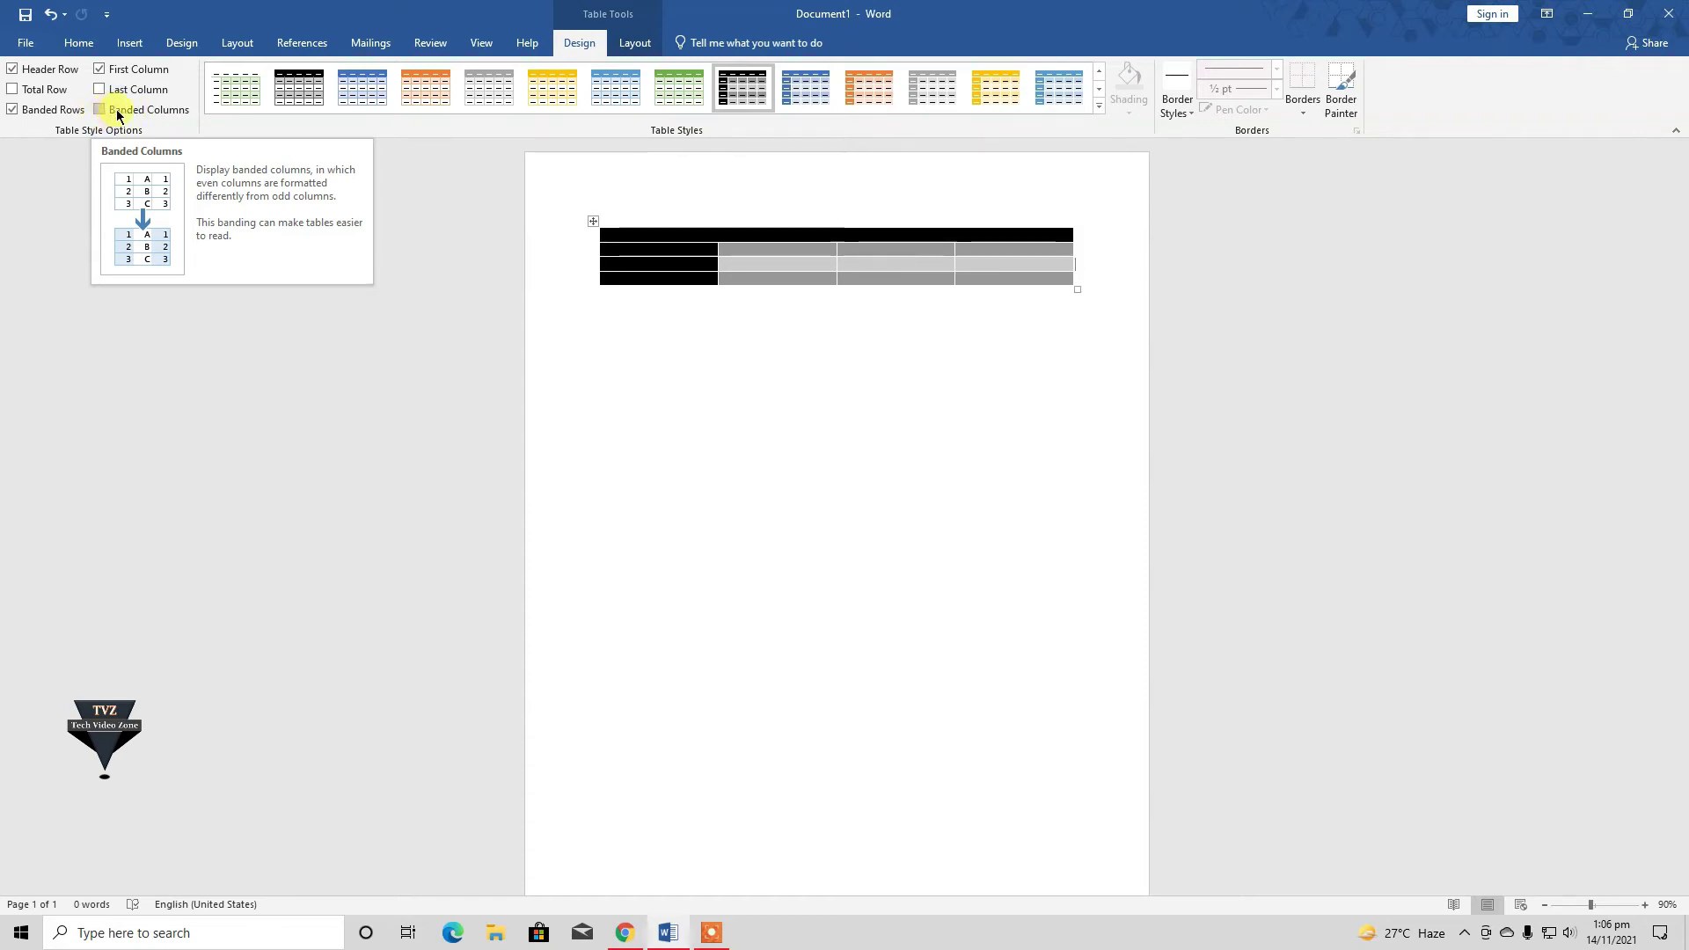
- Try Banded Columns several times and leave it turned on
click(117, 109)
click(117, 109)
click(117, 109)
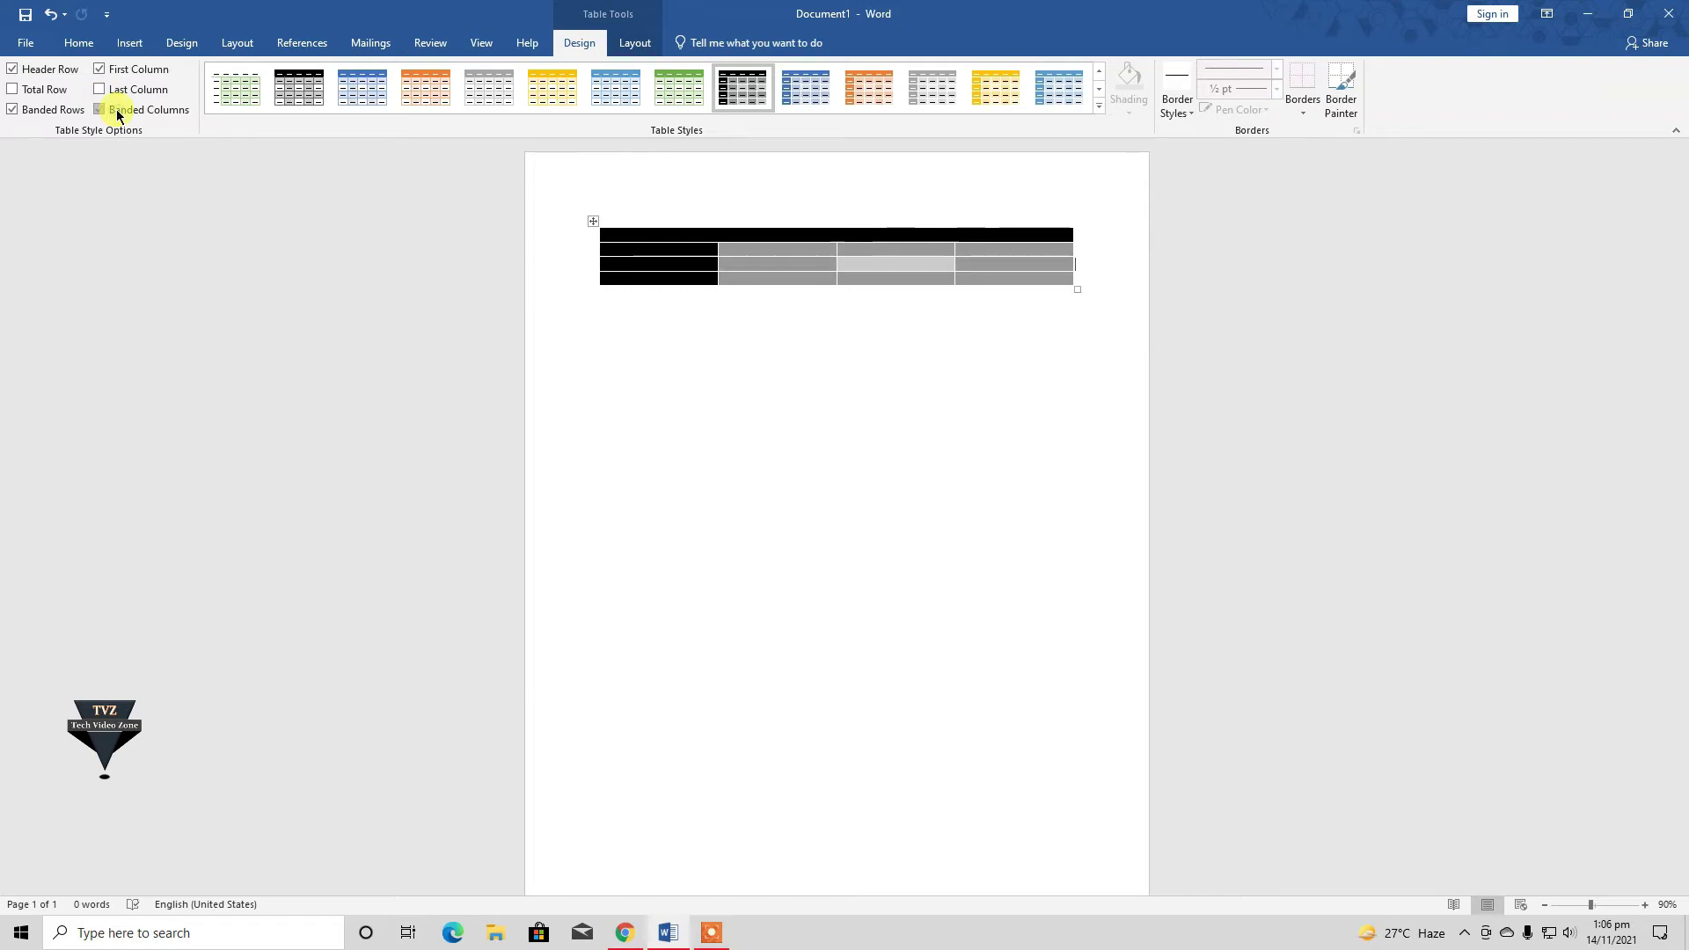
click(117, 109)
click(117, 109)
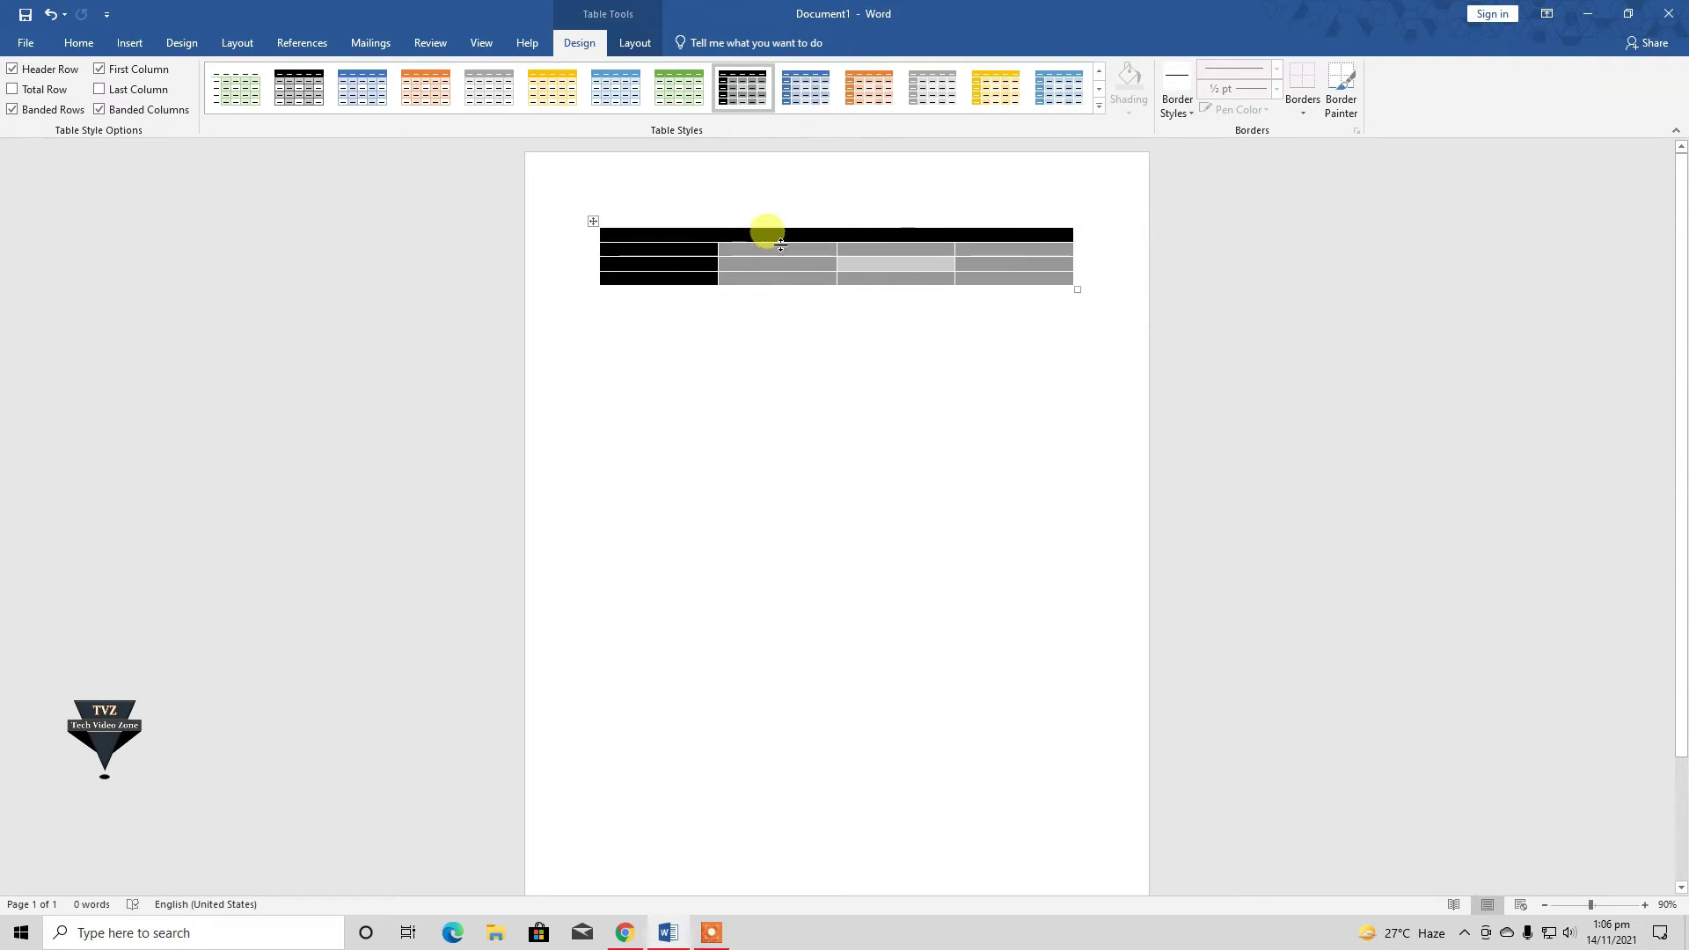
click(133, 118)
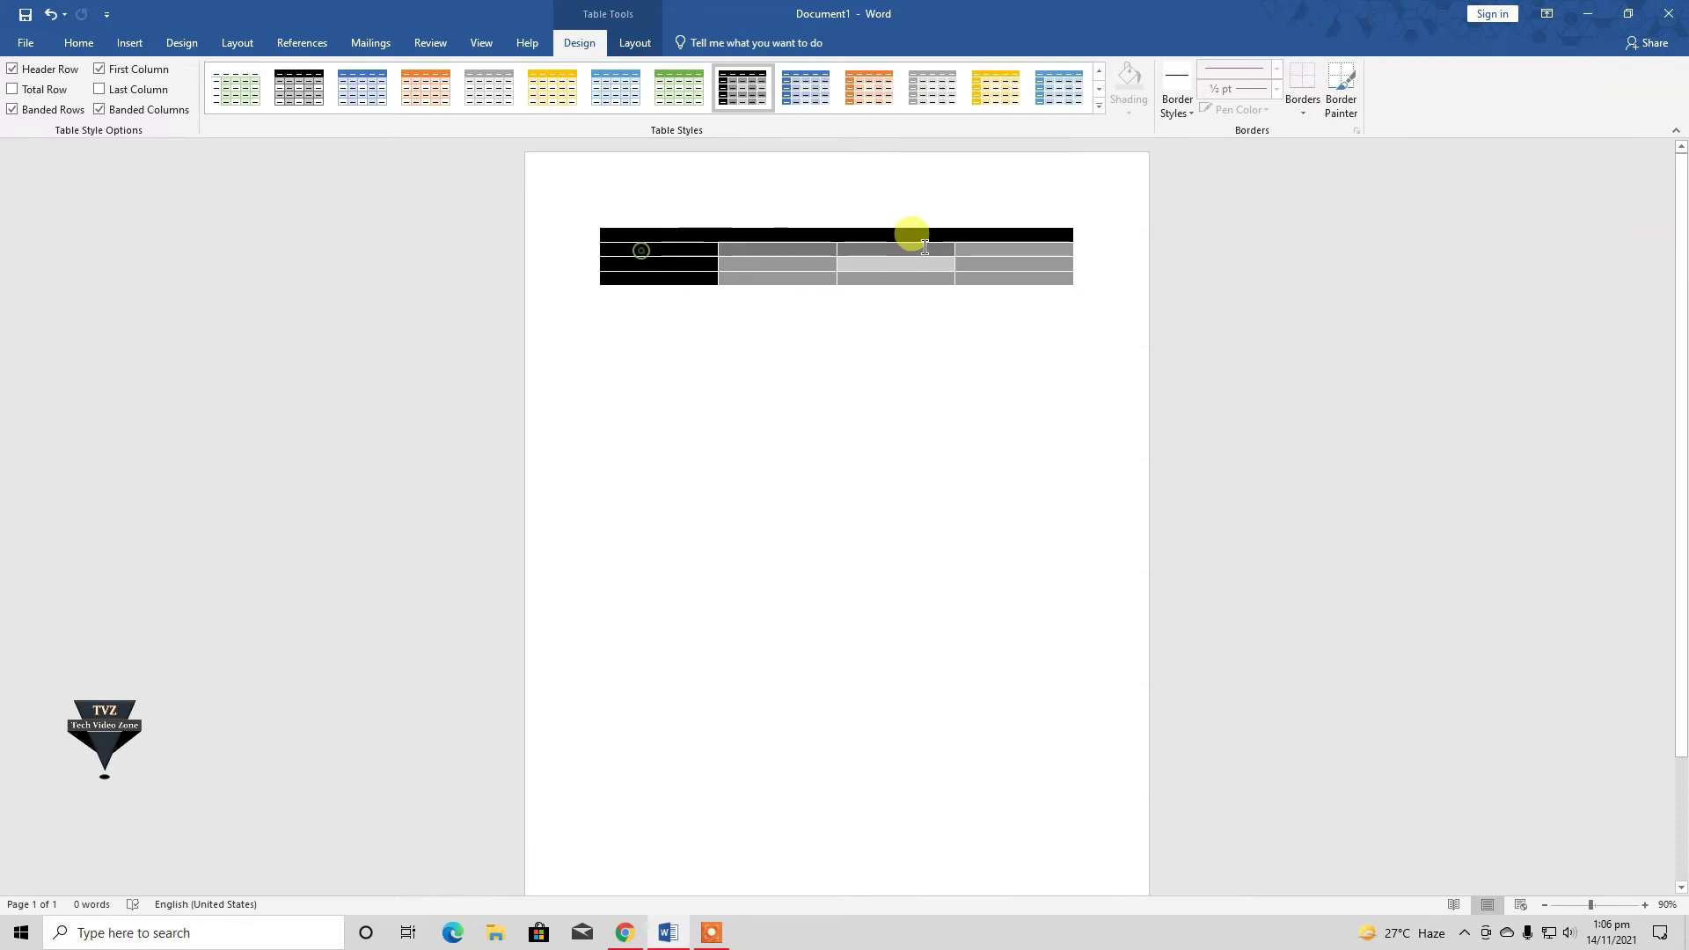
click(1011, 245)
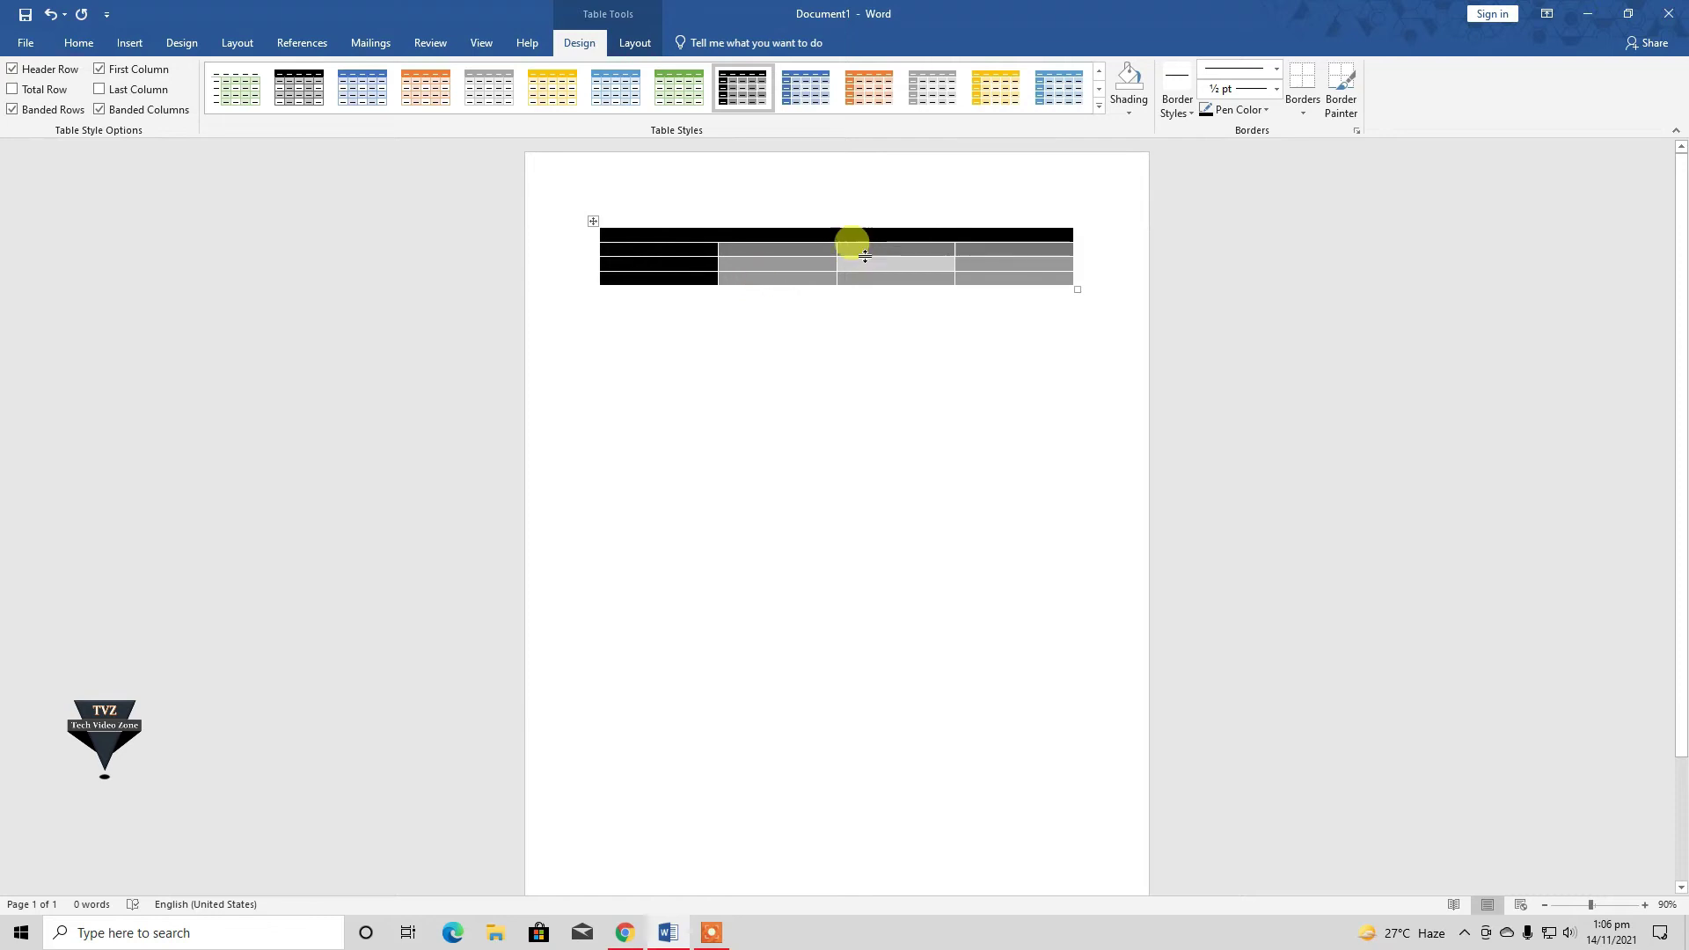
key(BackSpace)
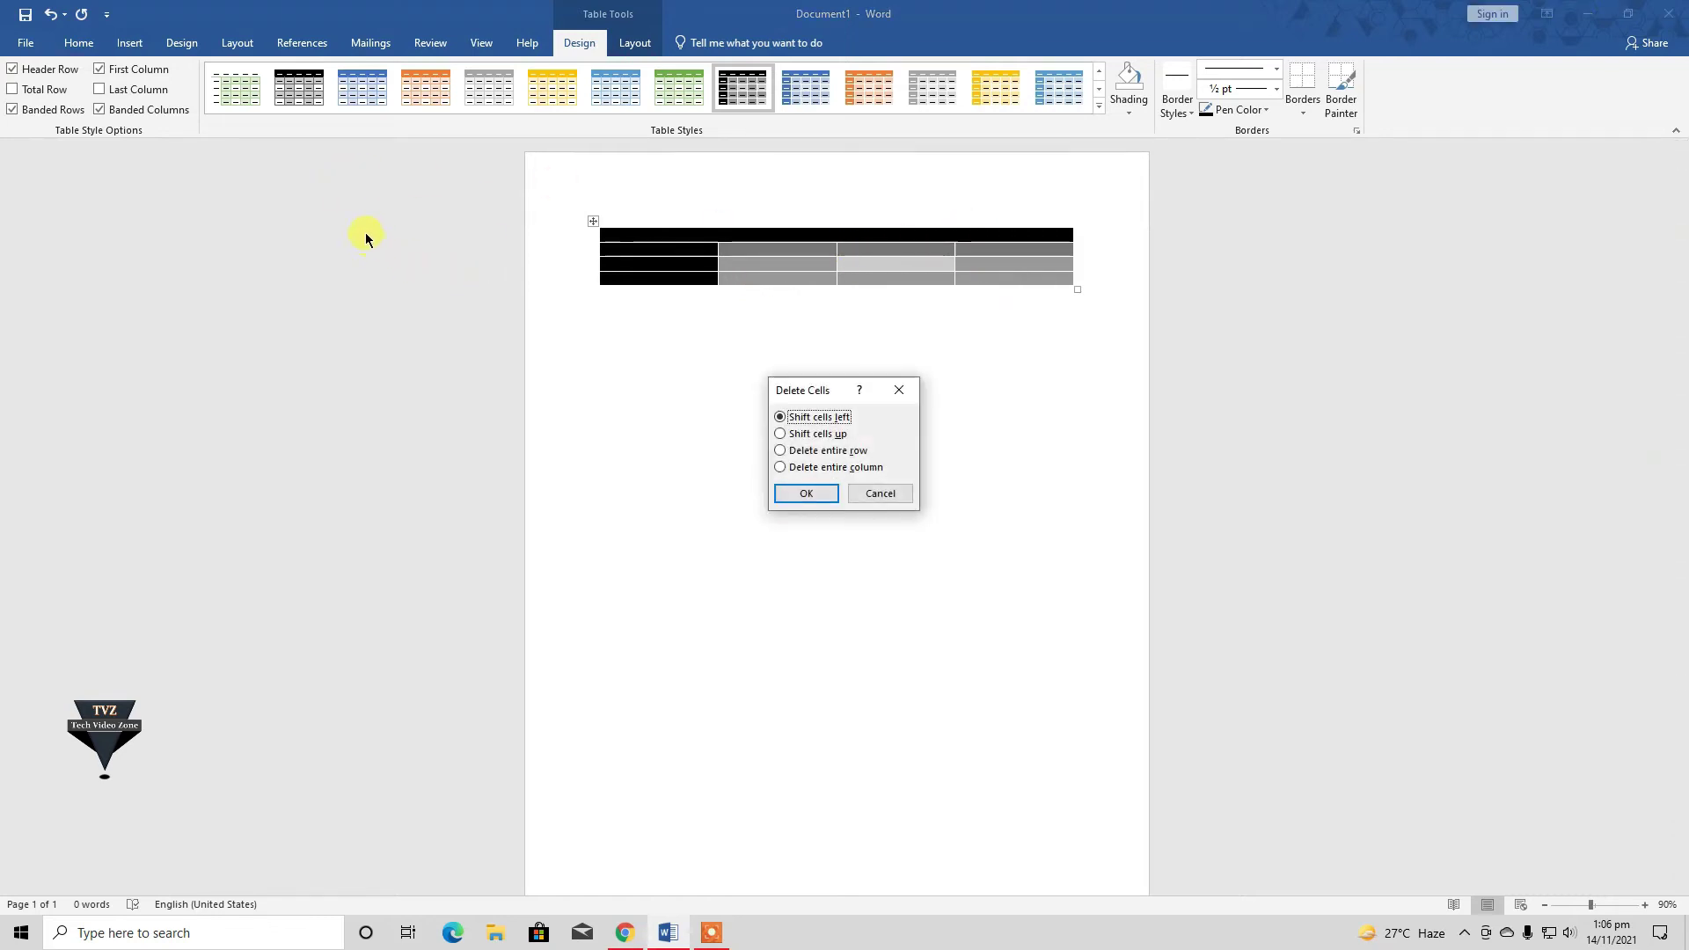
click(858, 490)
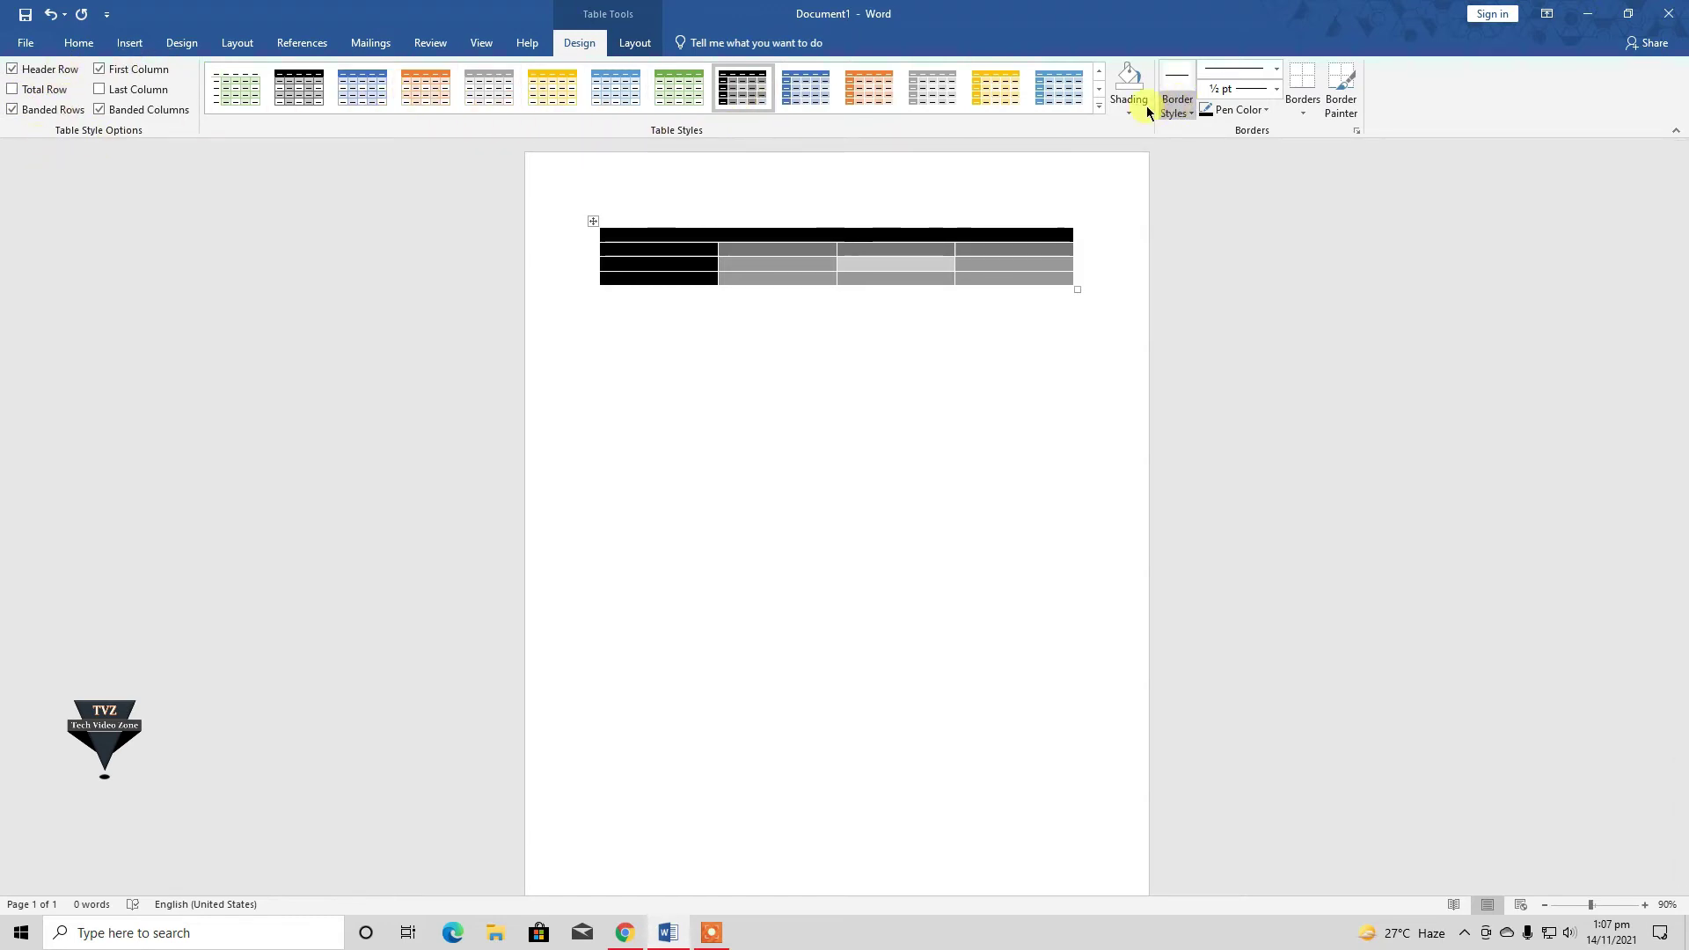
click(1098, 112)
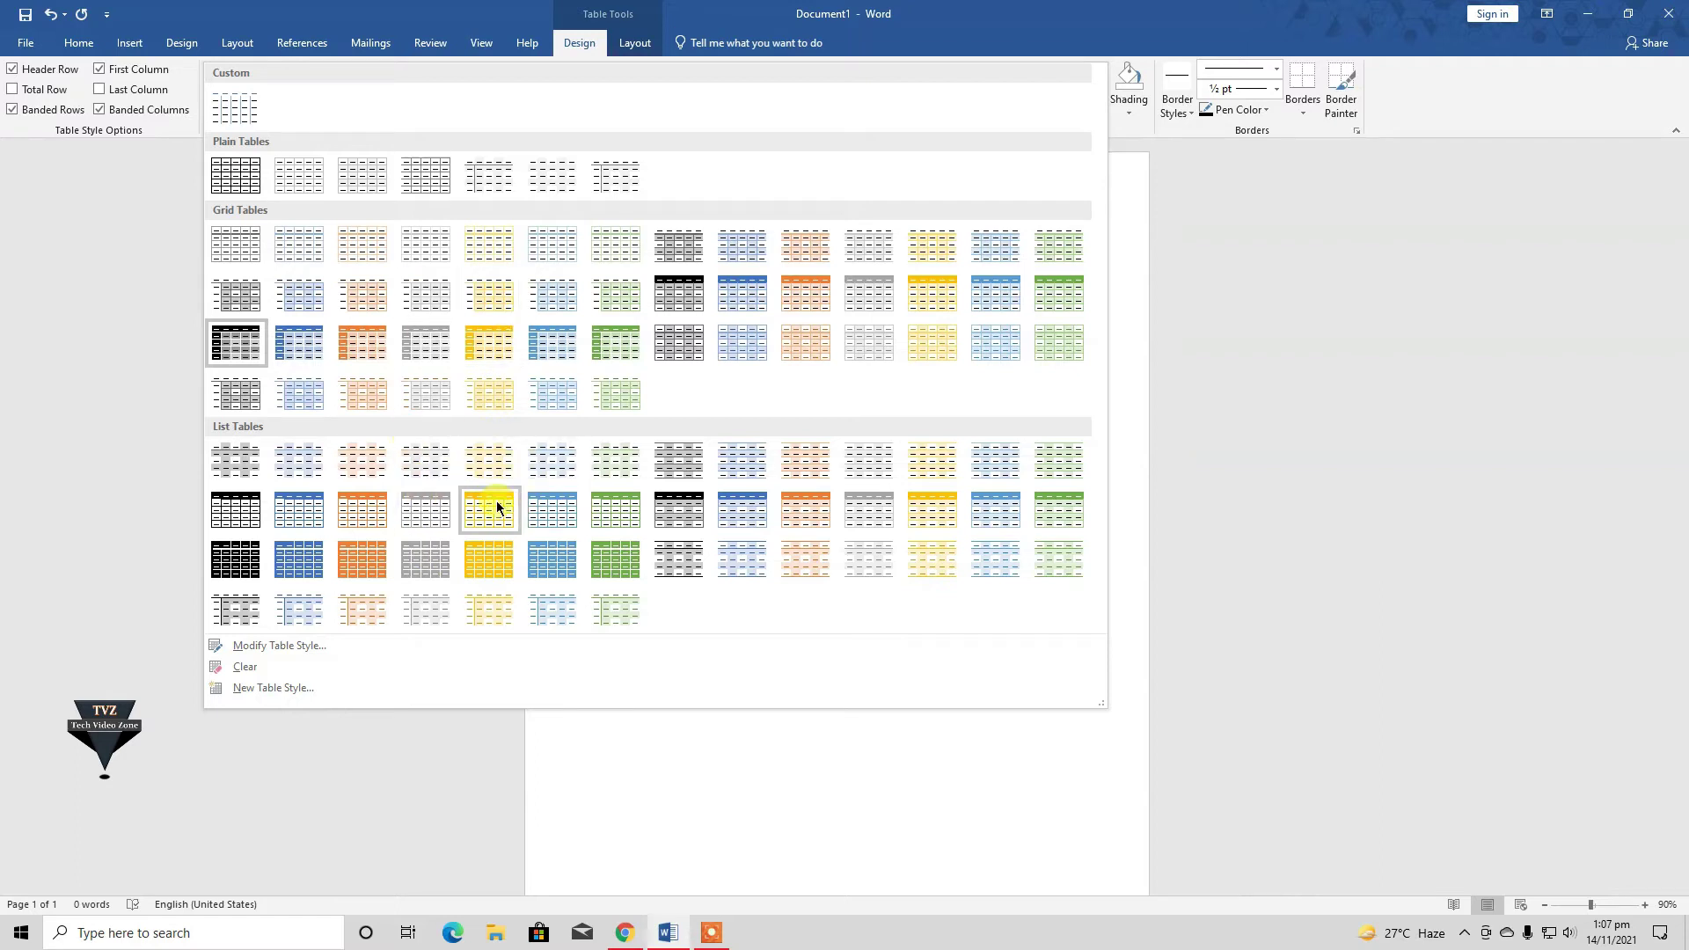
- Apply the blue-header List Table style and deselect to view it
click(551, 511)
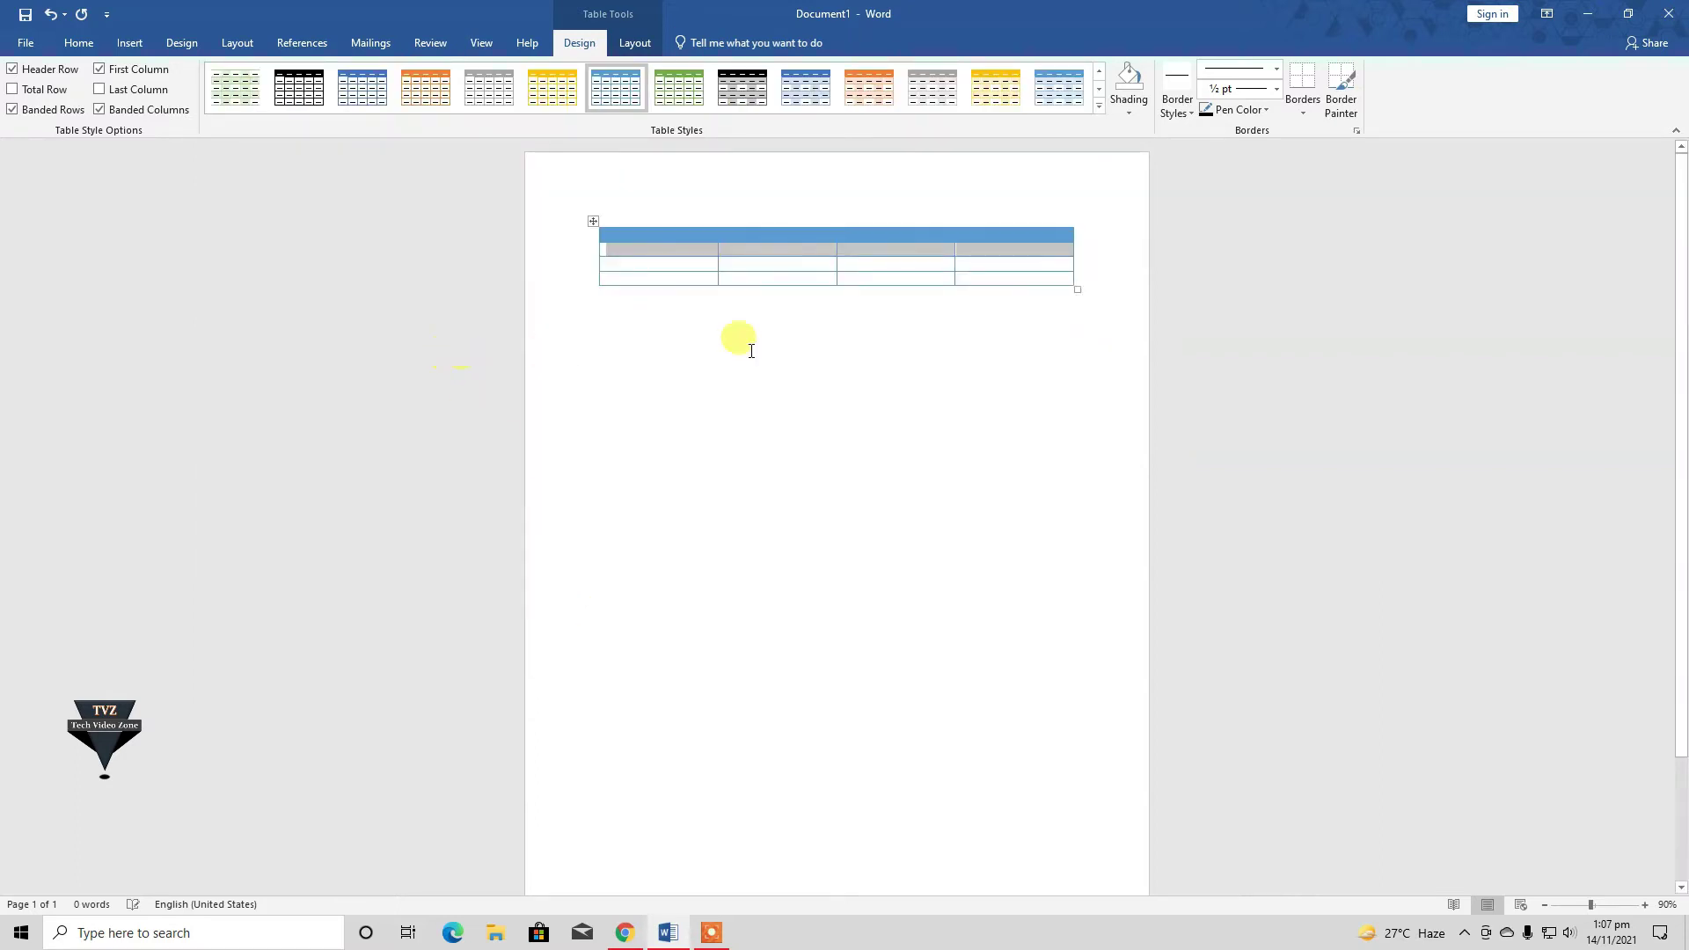
click(1188, 255)
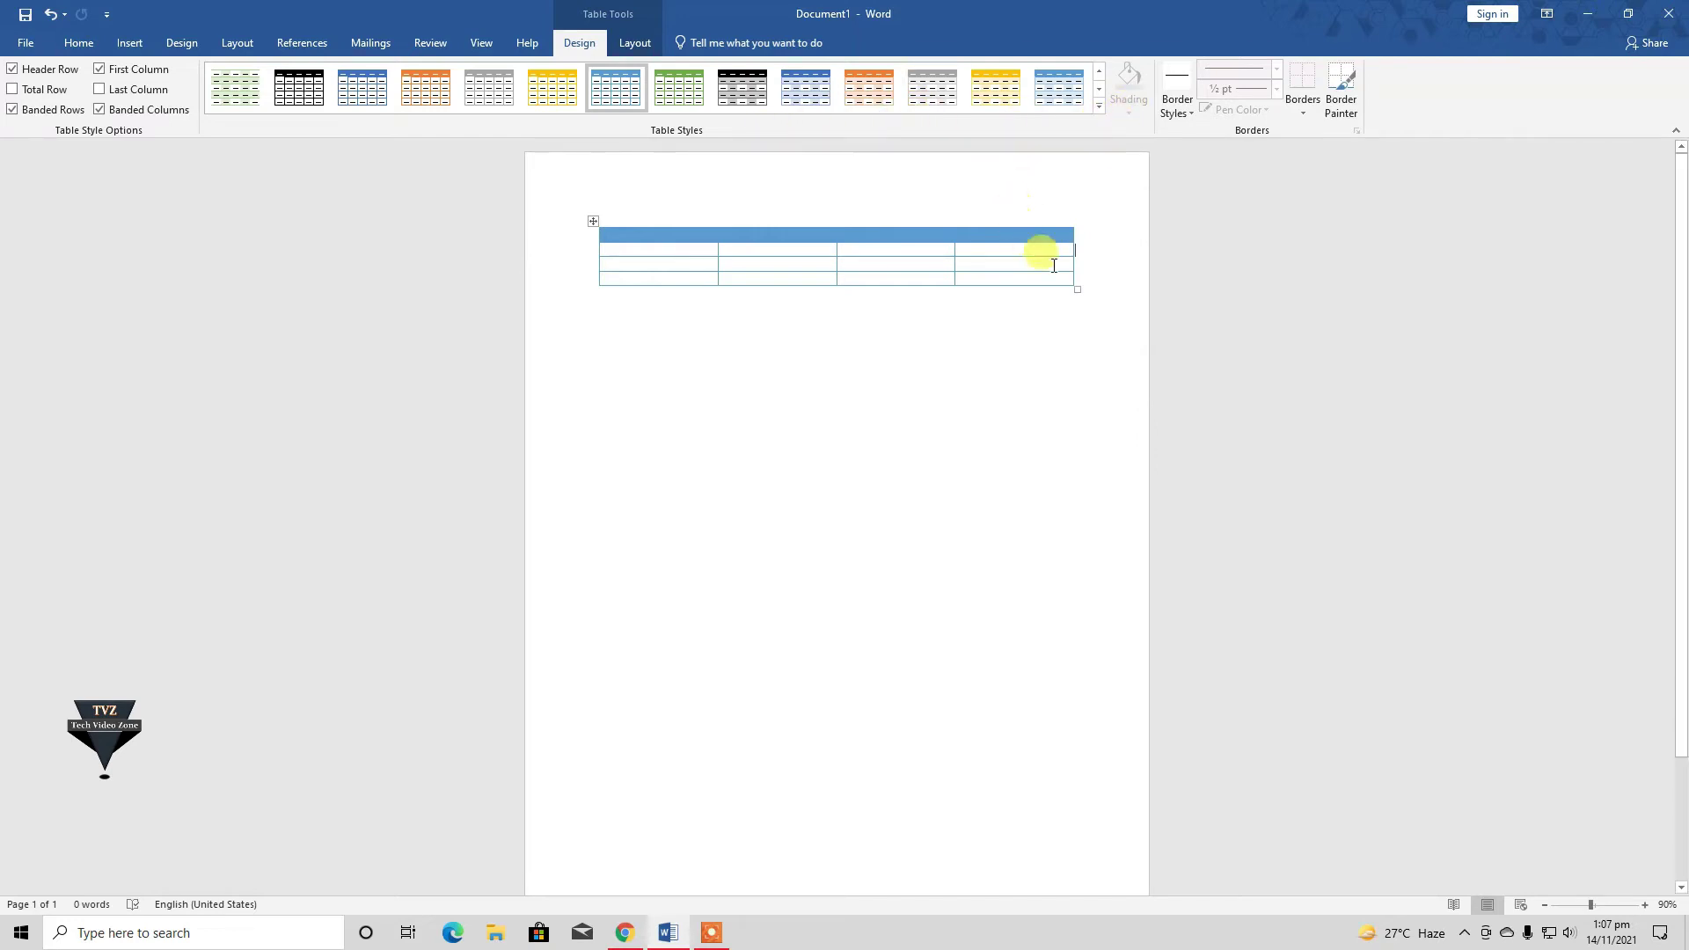
- Select the whole table and open the Shading colours without applying one
drag(1095, 286, 624, 239)
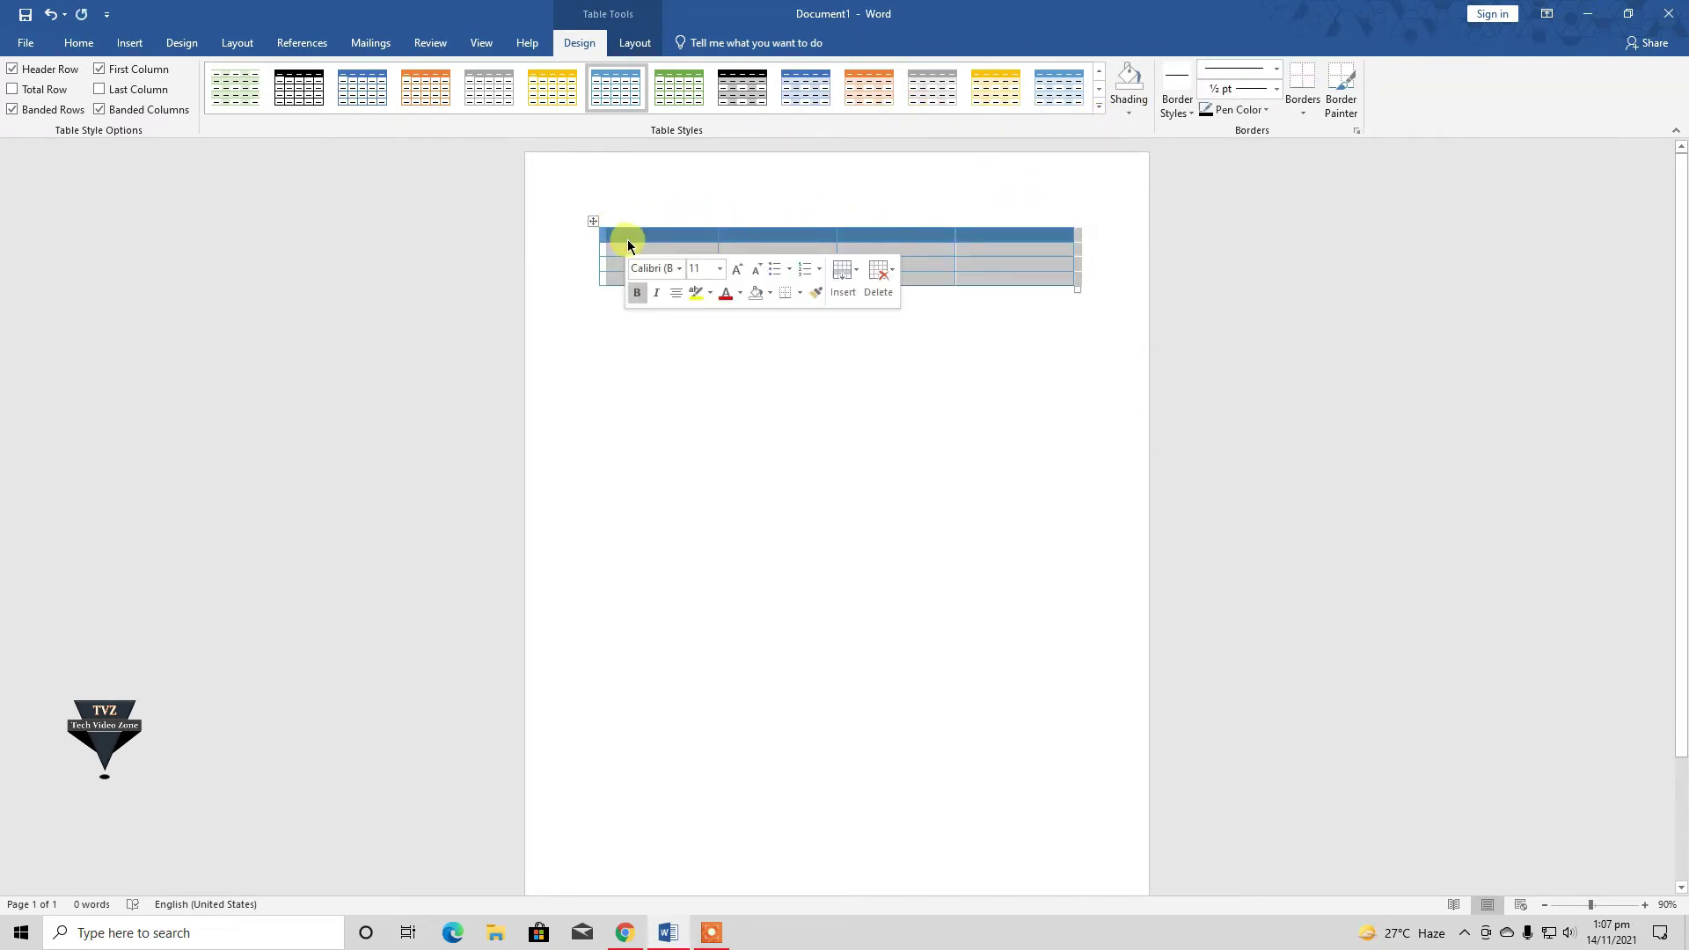
click(1131, 77)
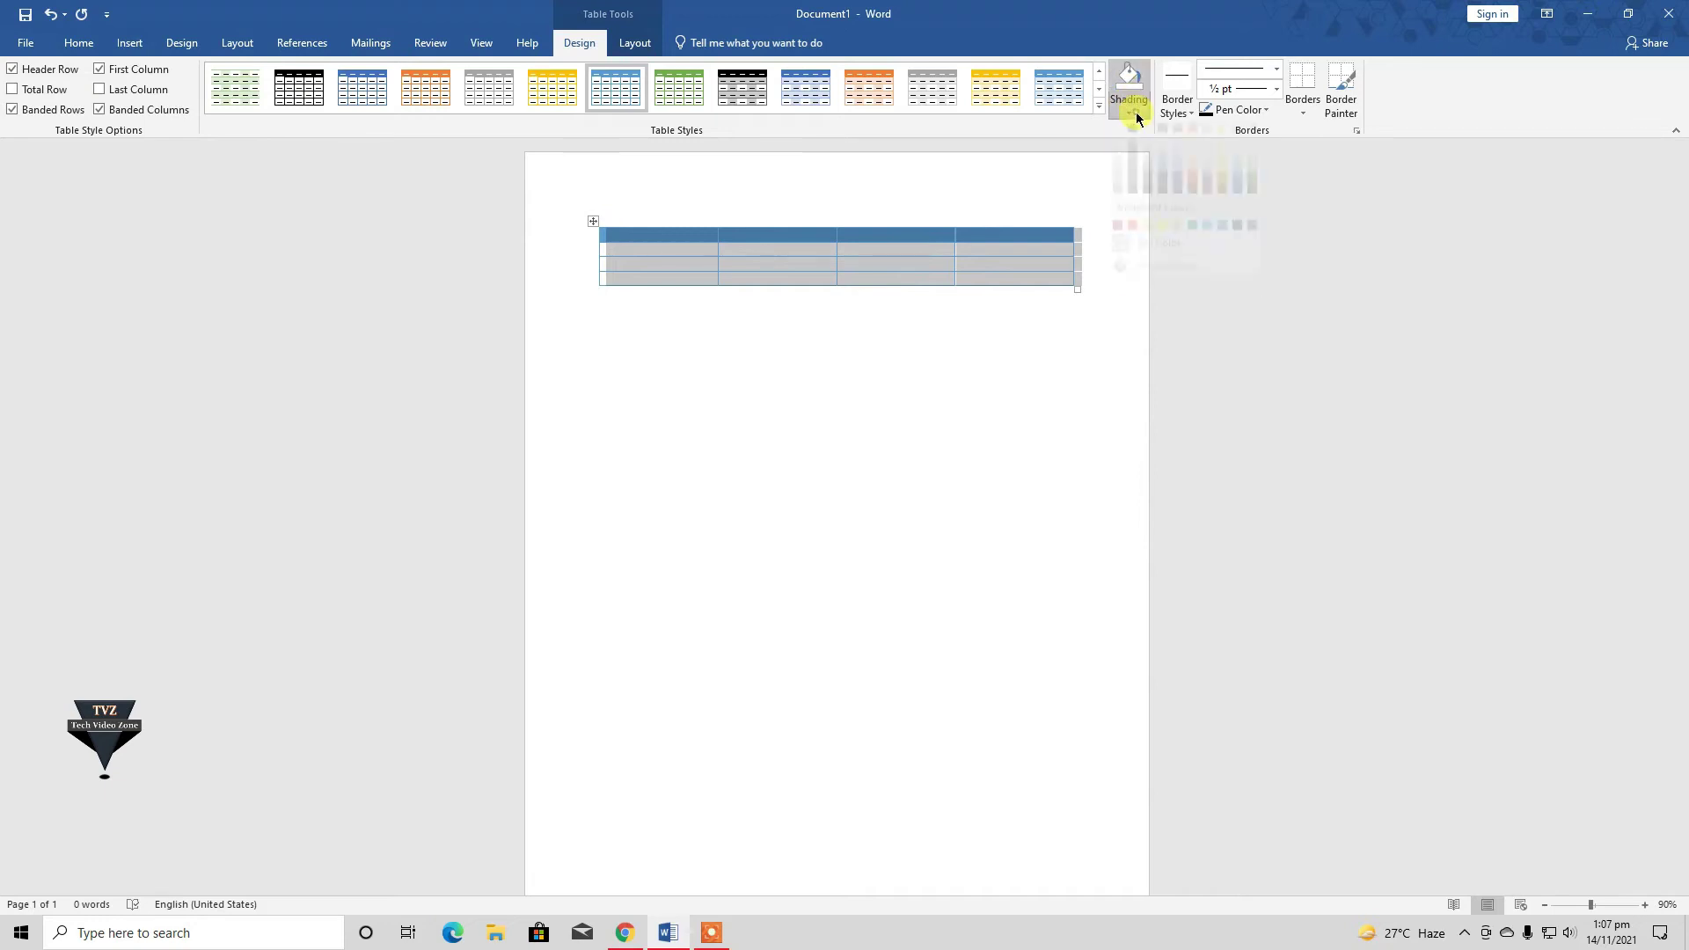
click(1134, 113)
click(1195, 387)
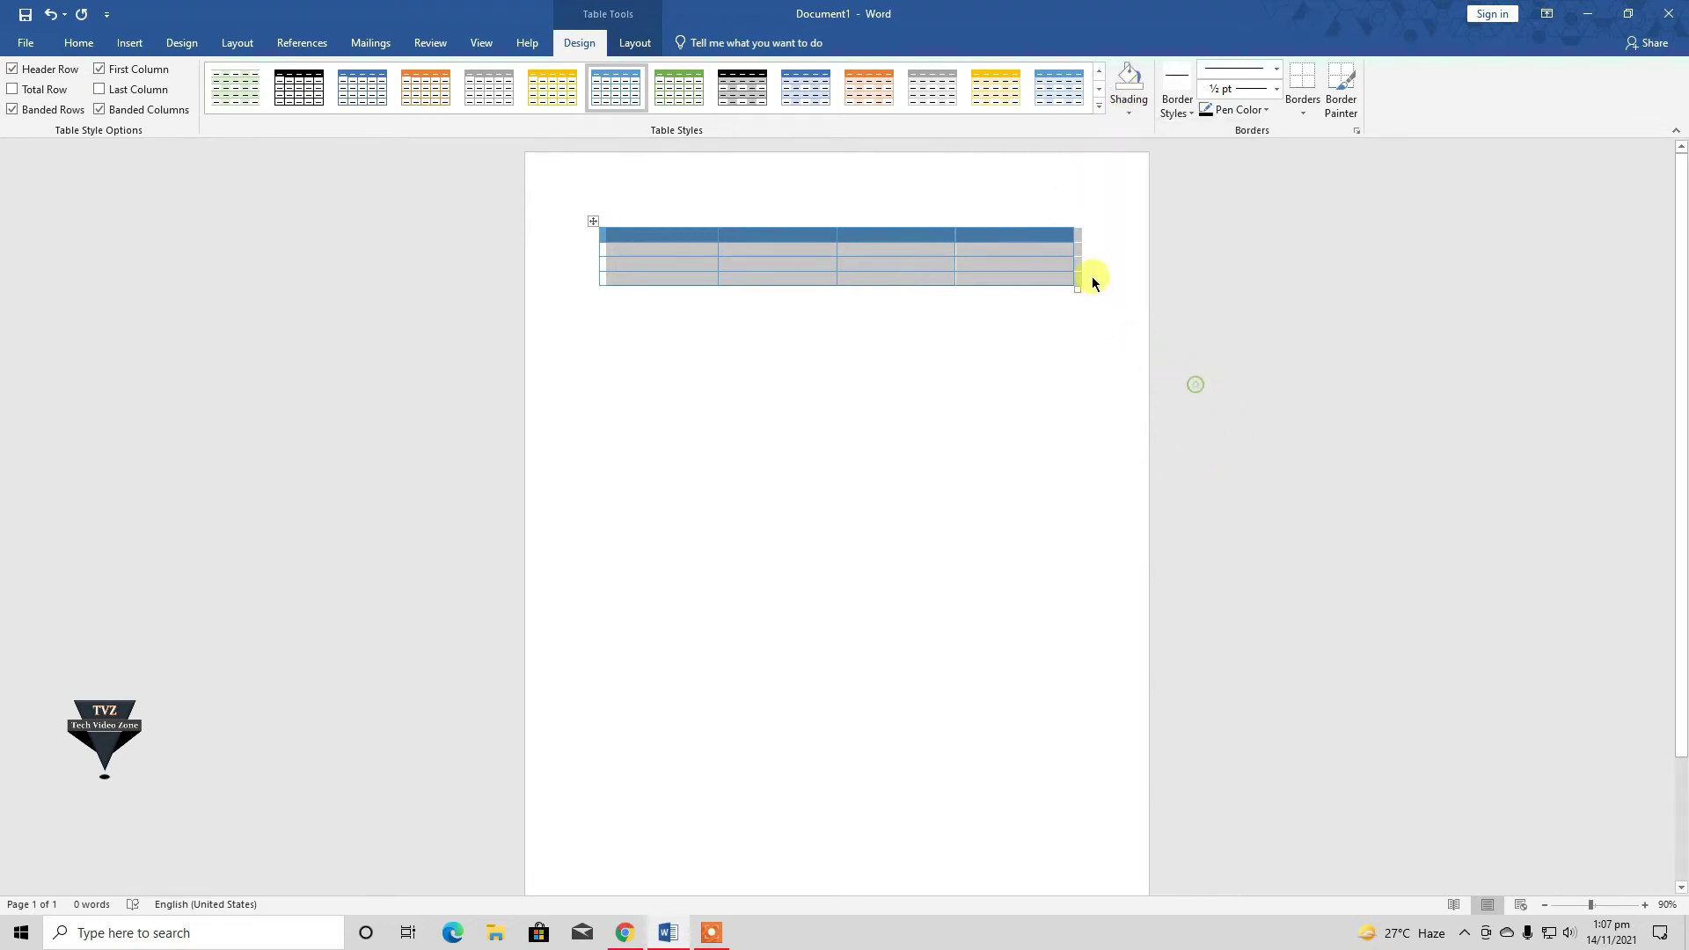
click(1099, 284)
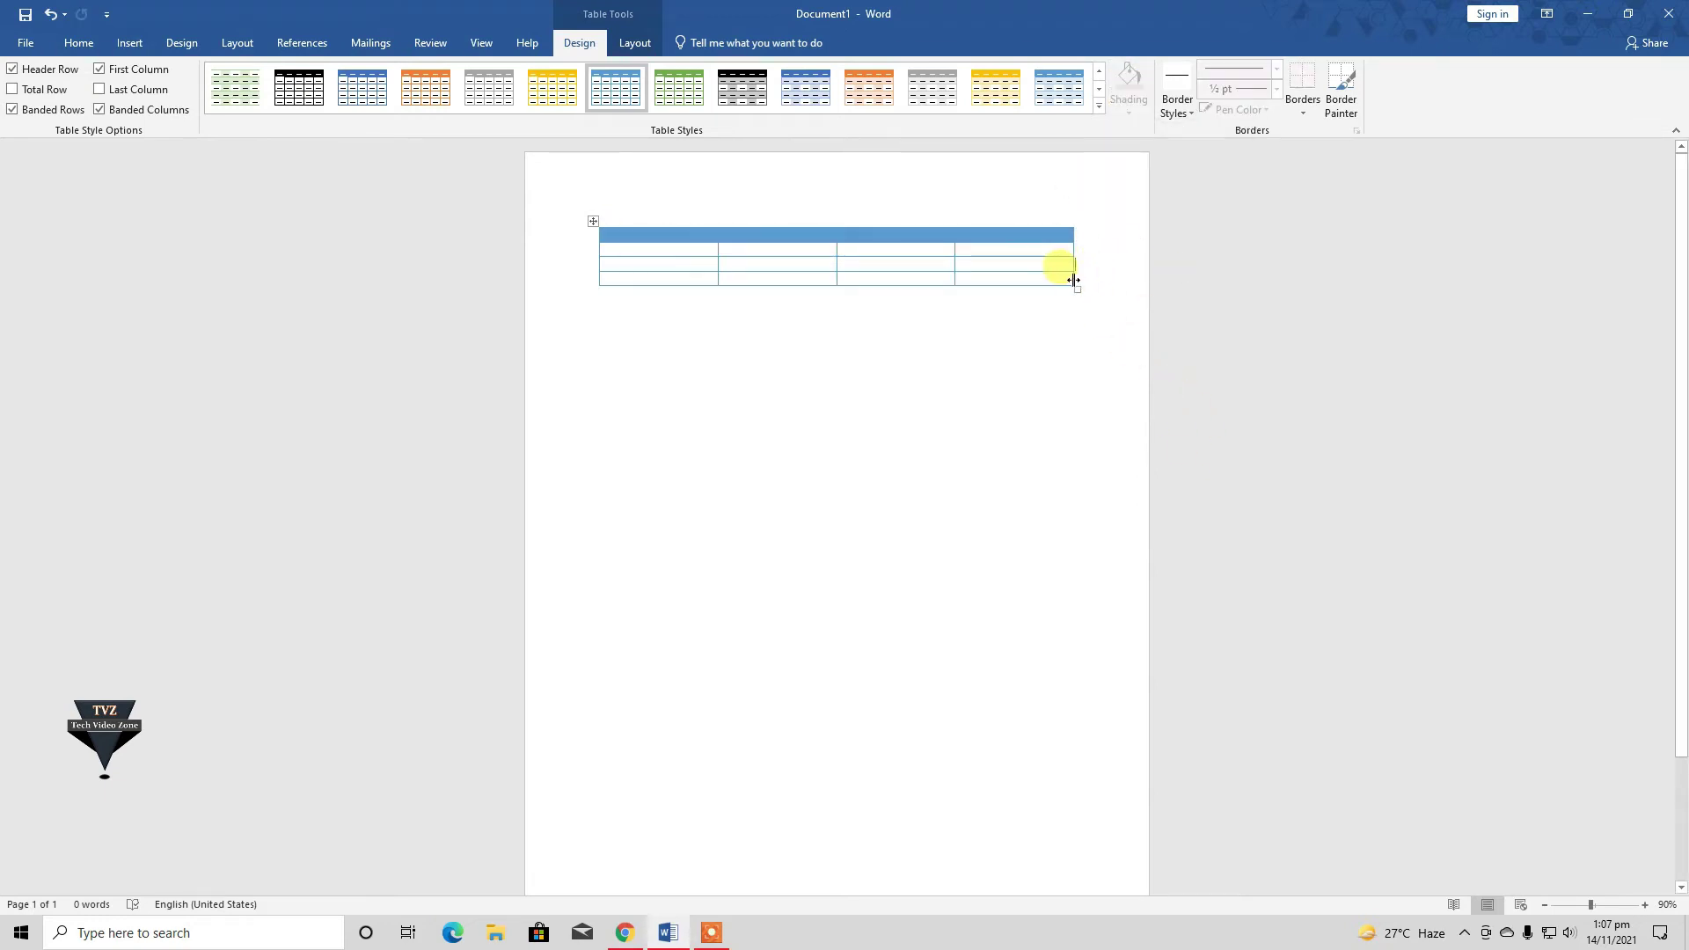
- Shade the table's bottom row green
mouse_move(1073, 280)
mouse_down()
mouse_move(1098, 280)
mouse_move(648, 281)
mouse_up()
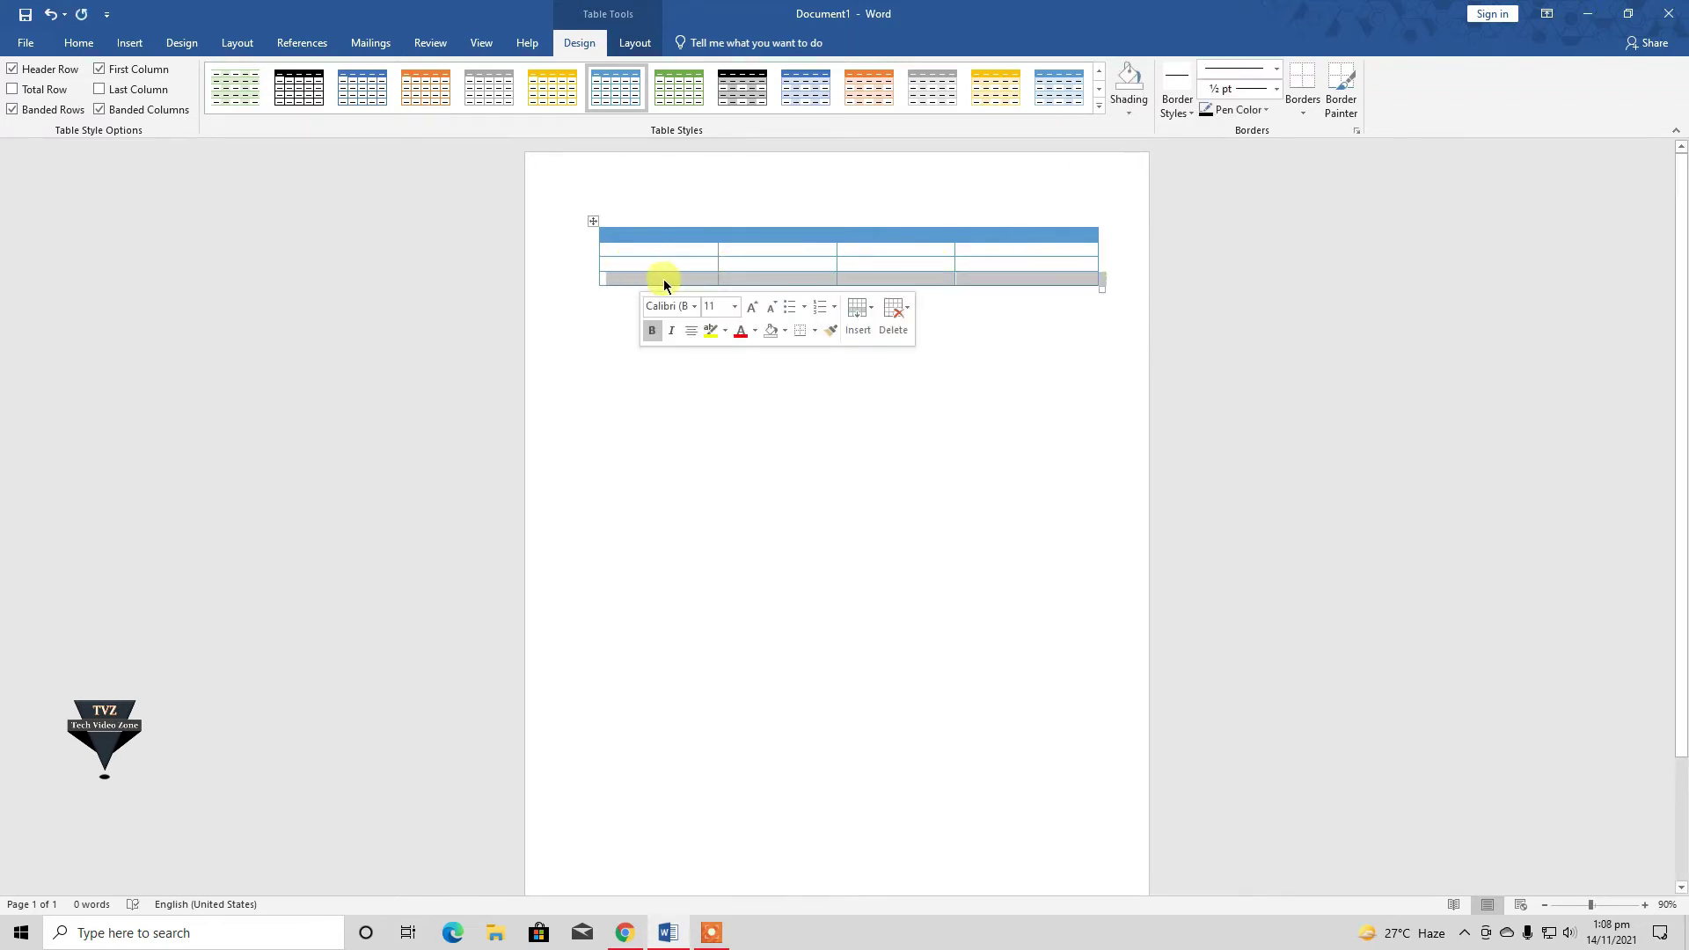
click(1125, 112)
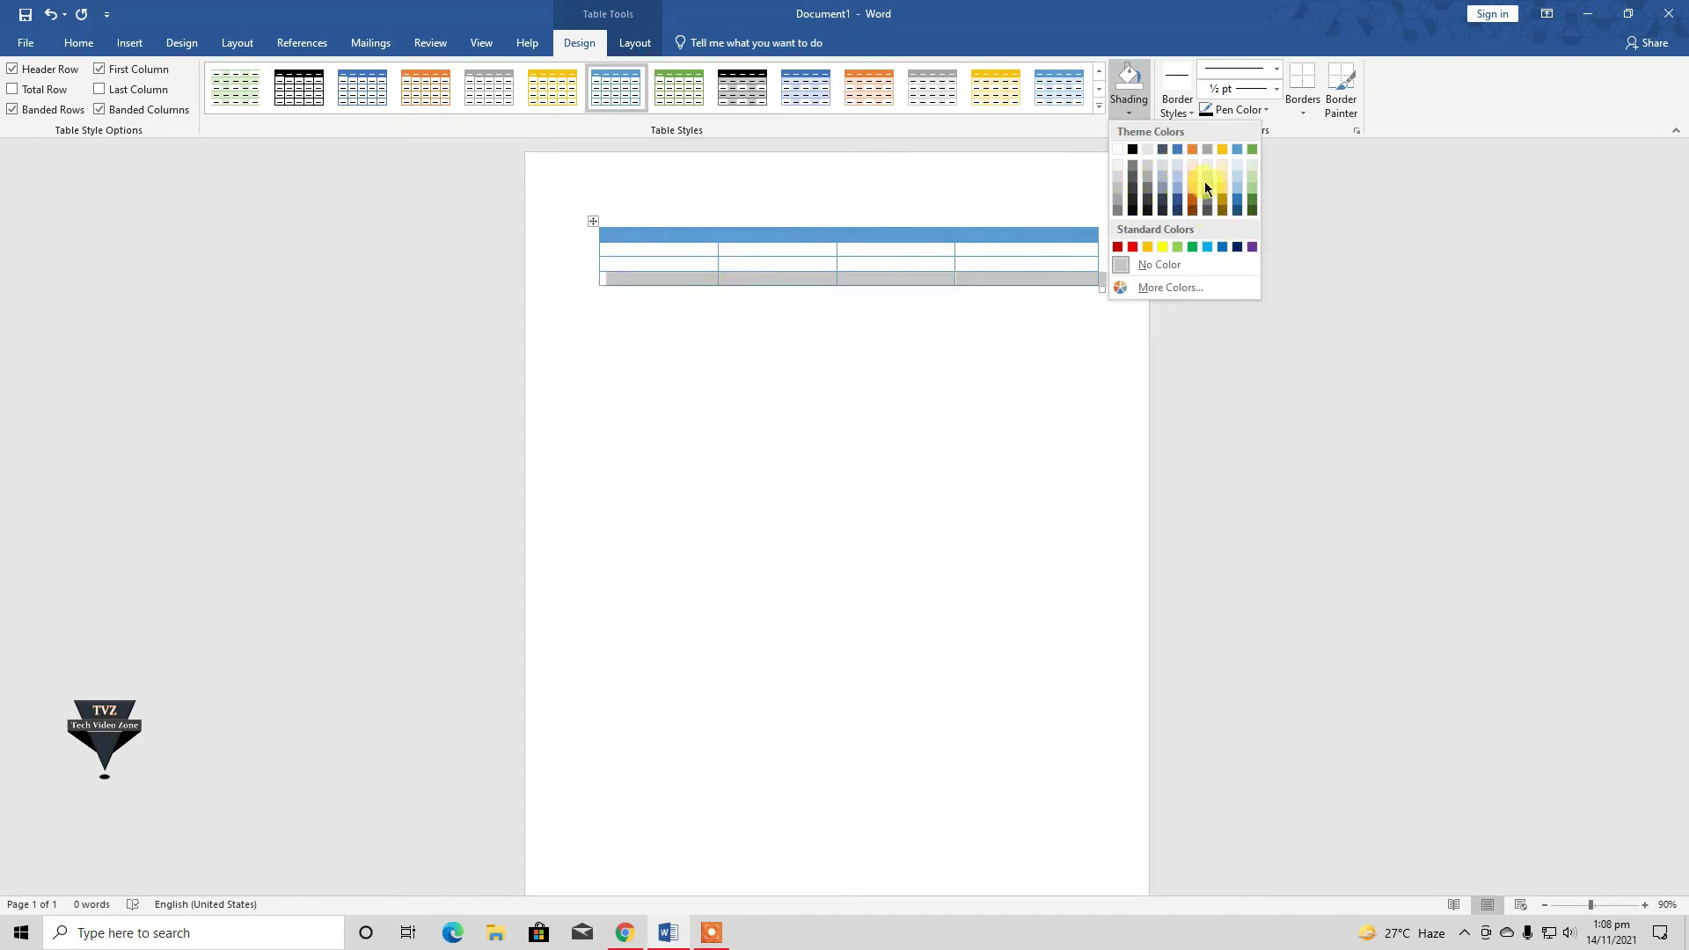
click(1248, 150)
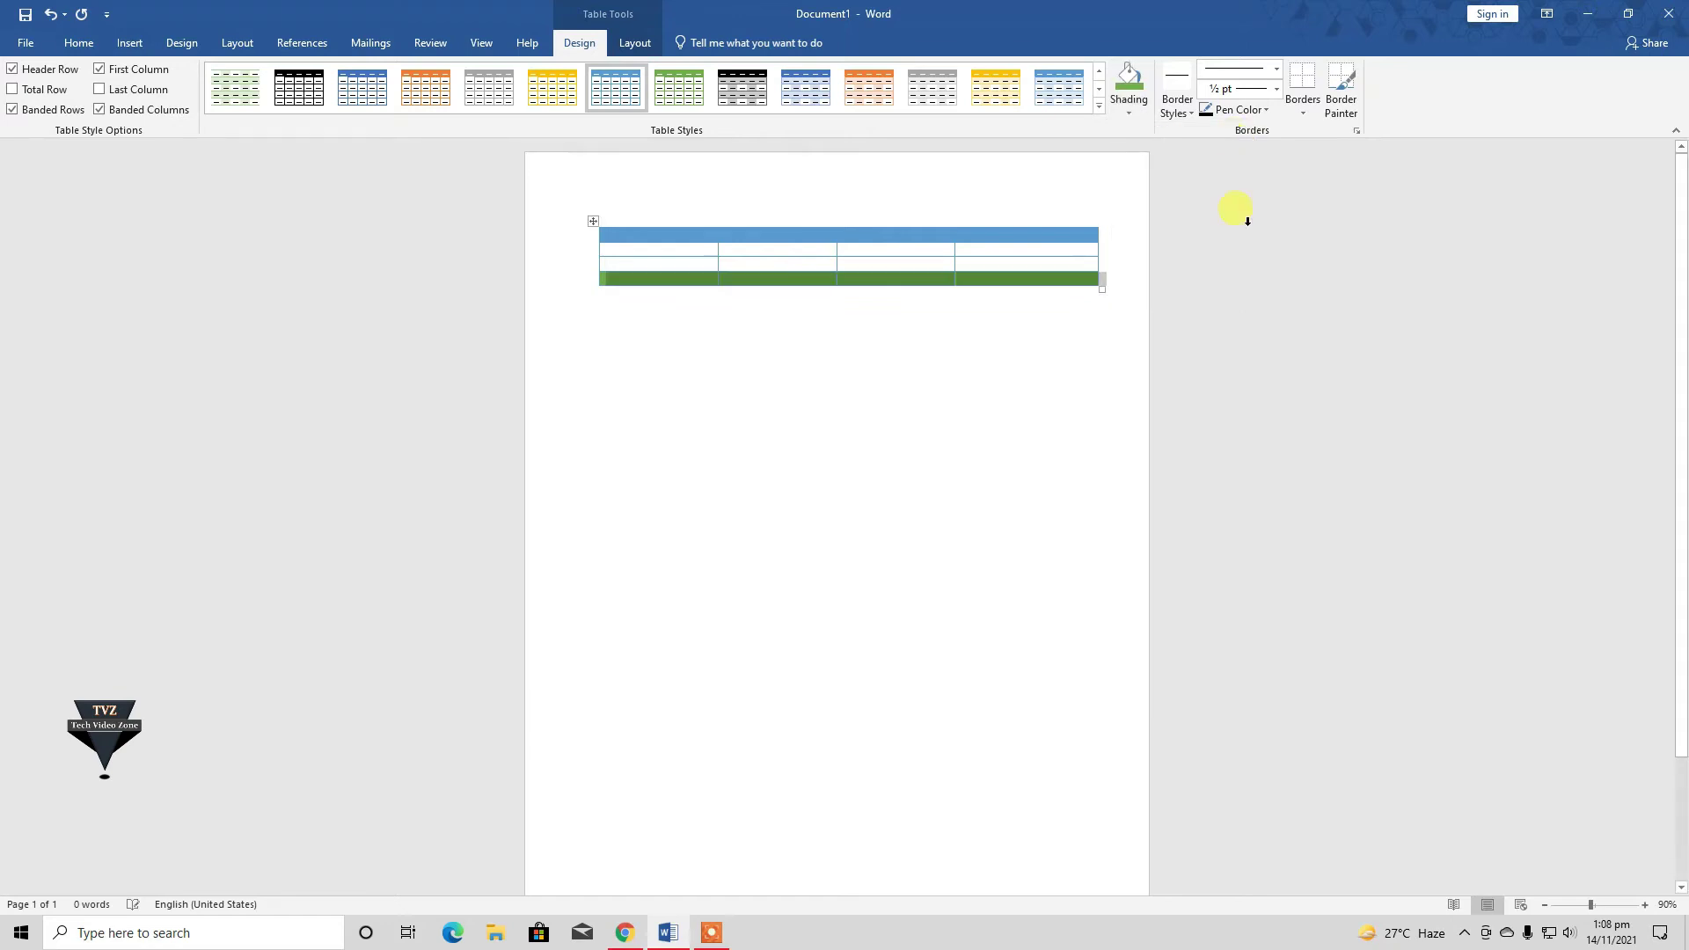
click(1247, 306)
drag(1099, 263, 915, 262)
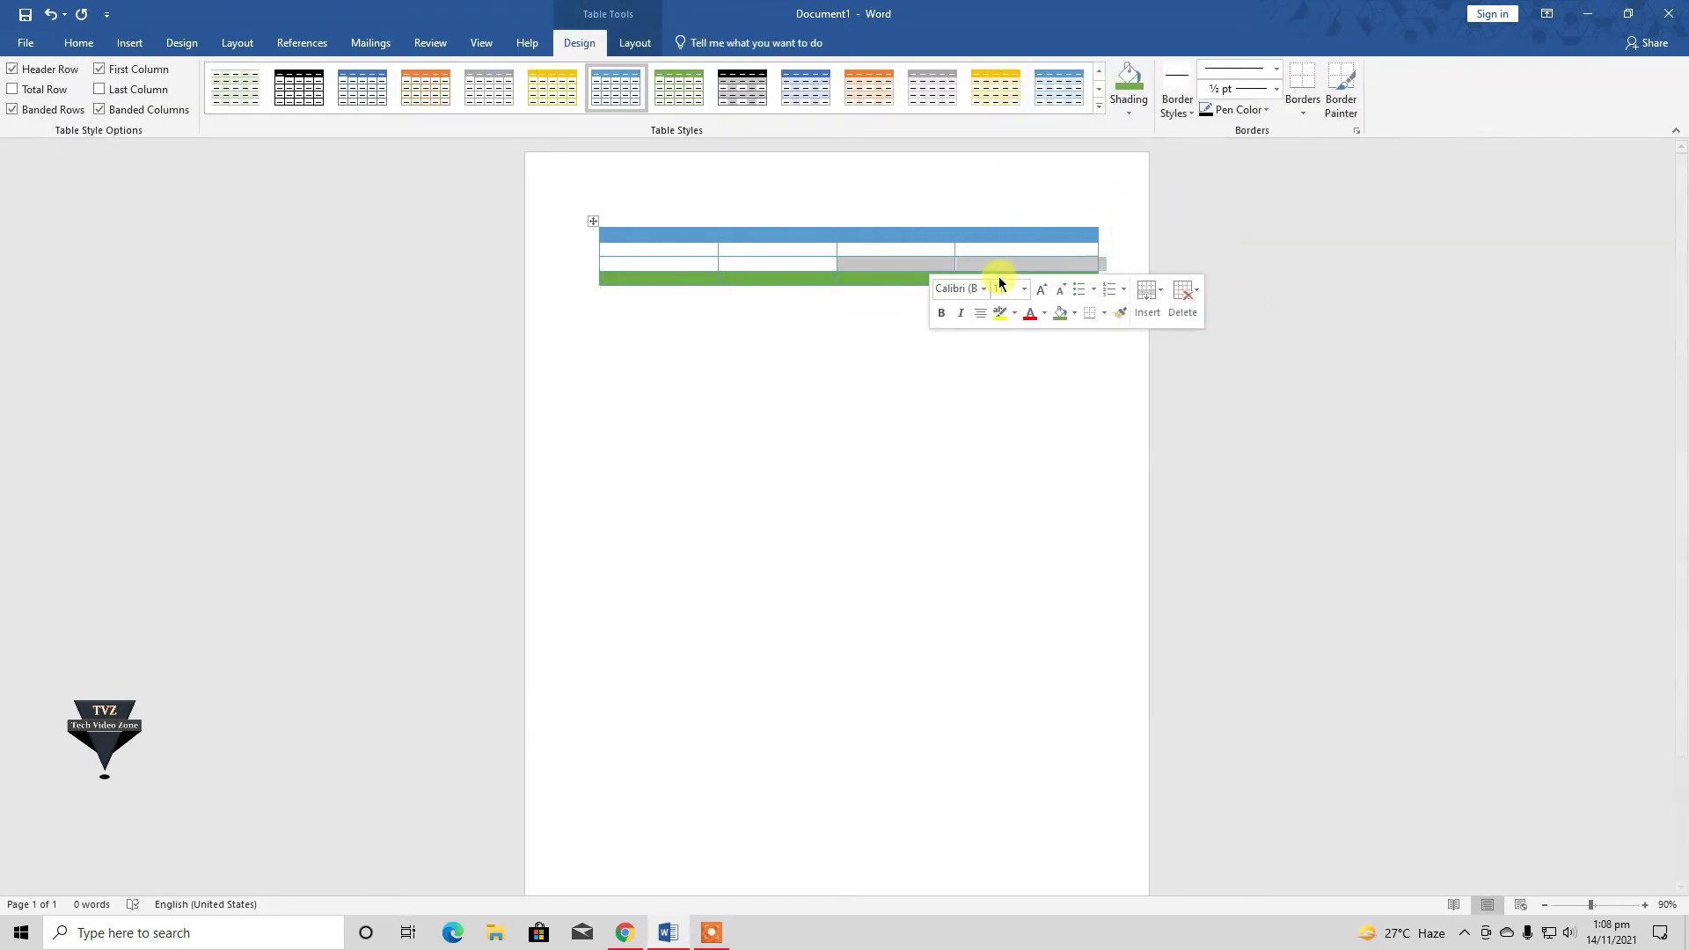
- Shade the table's third row dark navy
drag(1104, 263, 690, 263)
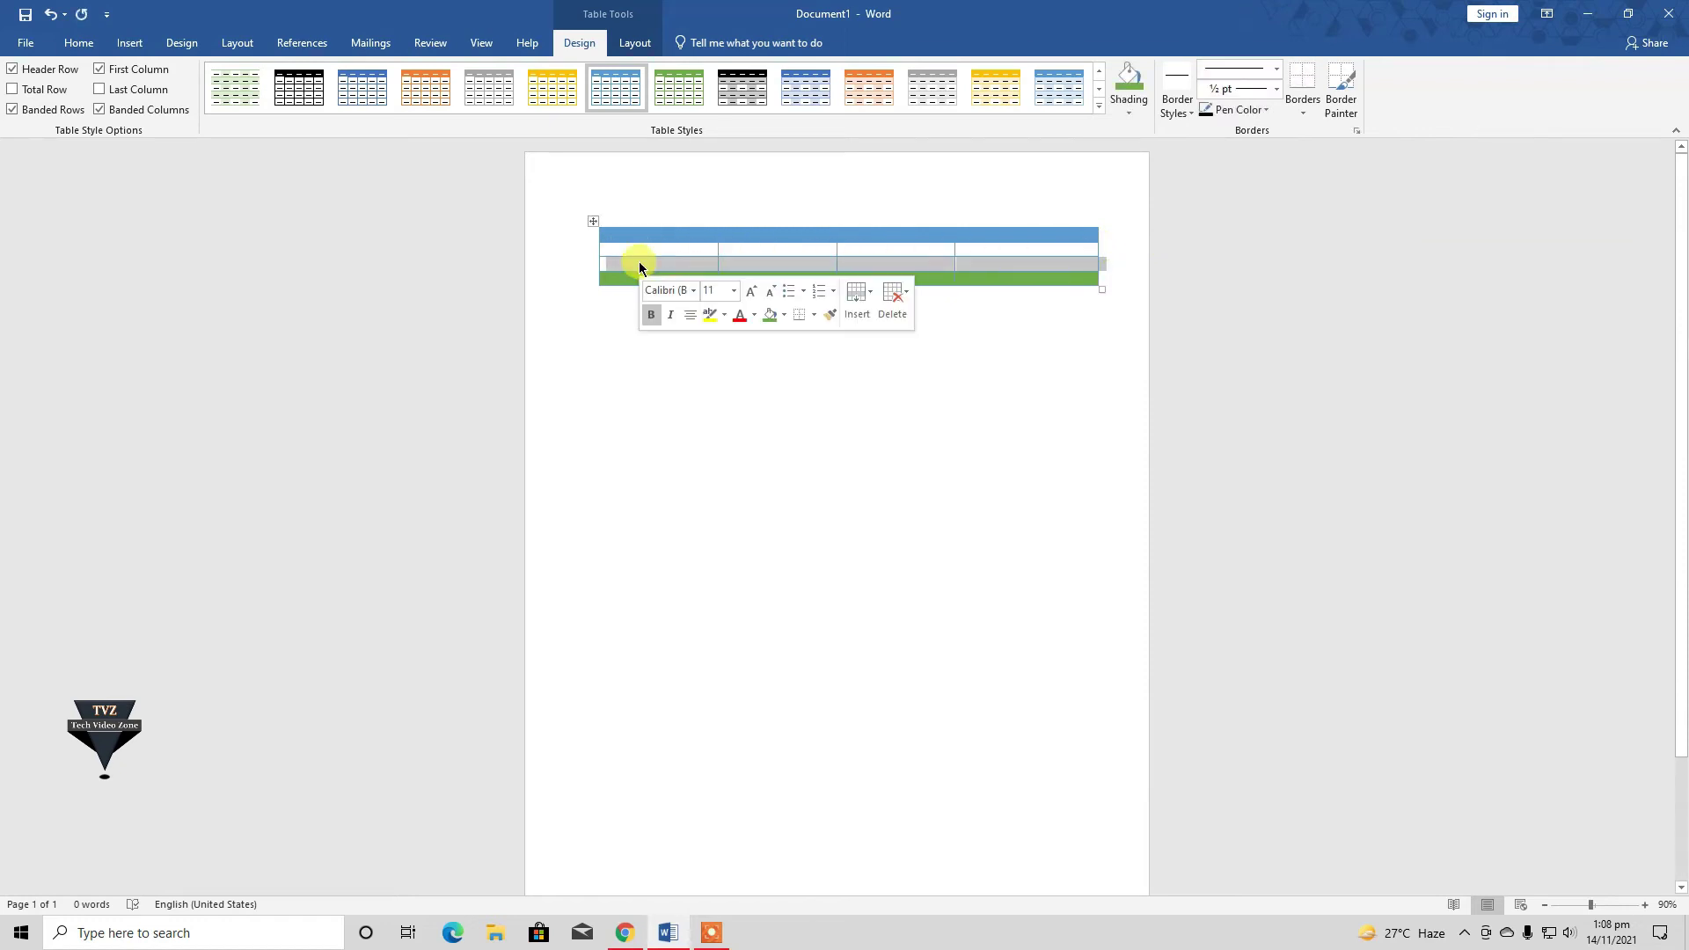
click(1128, 112)
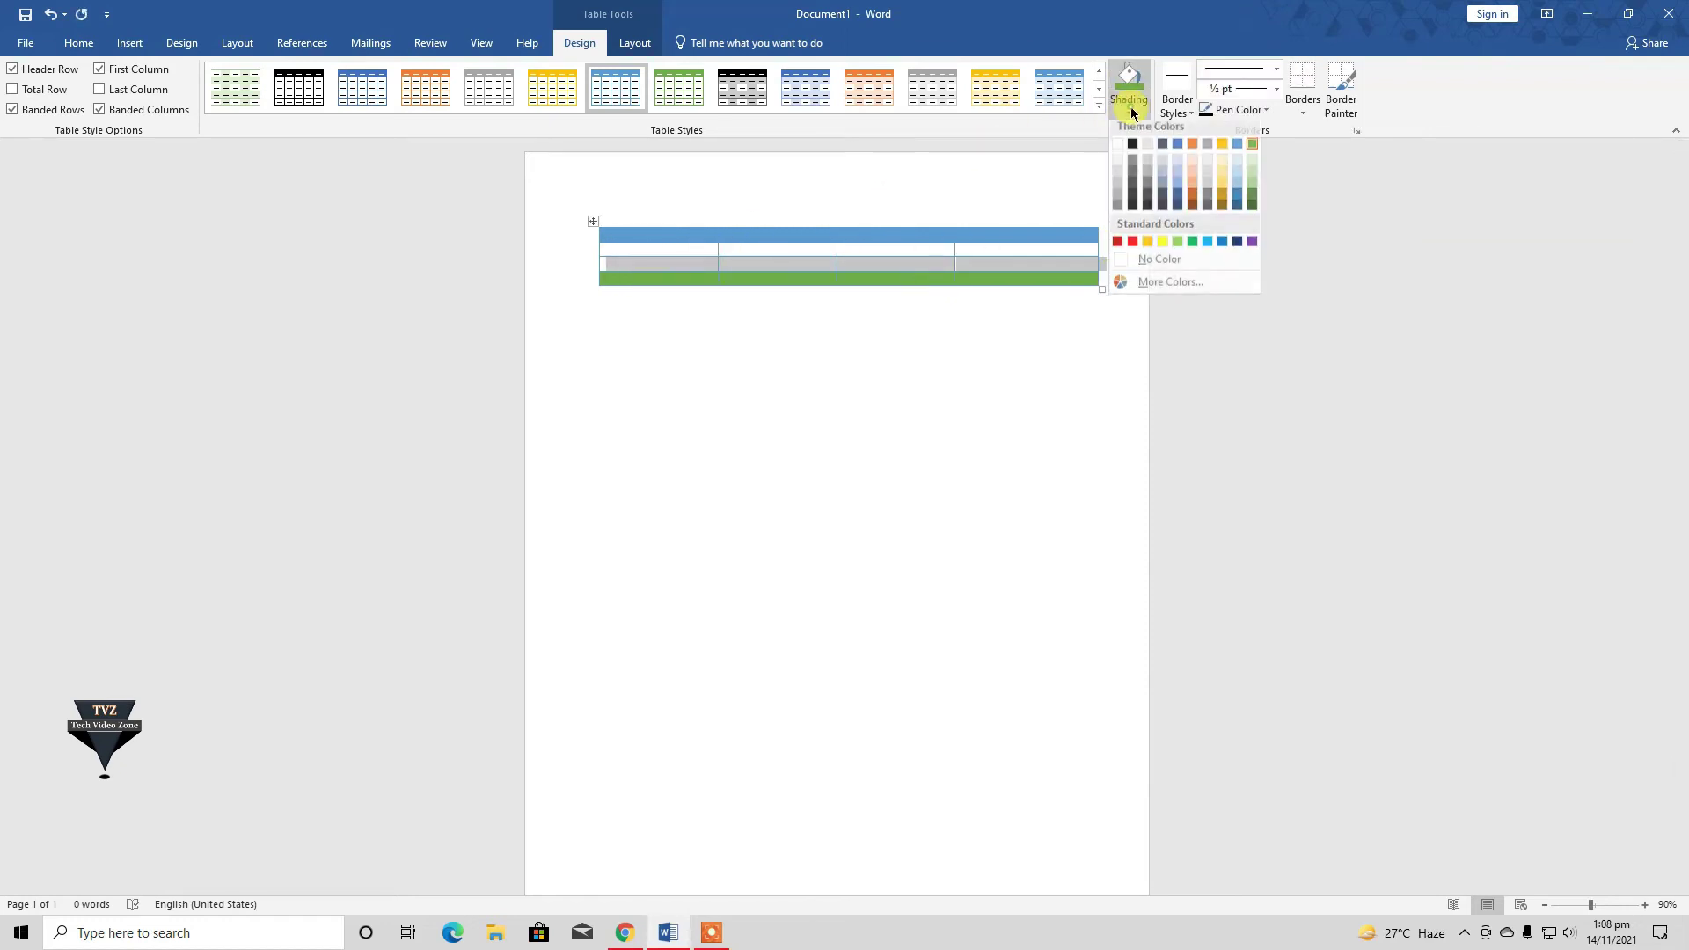
click(1167, 209)
click(1401, 316)
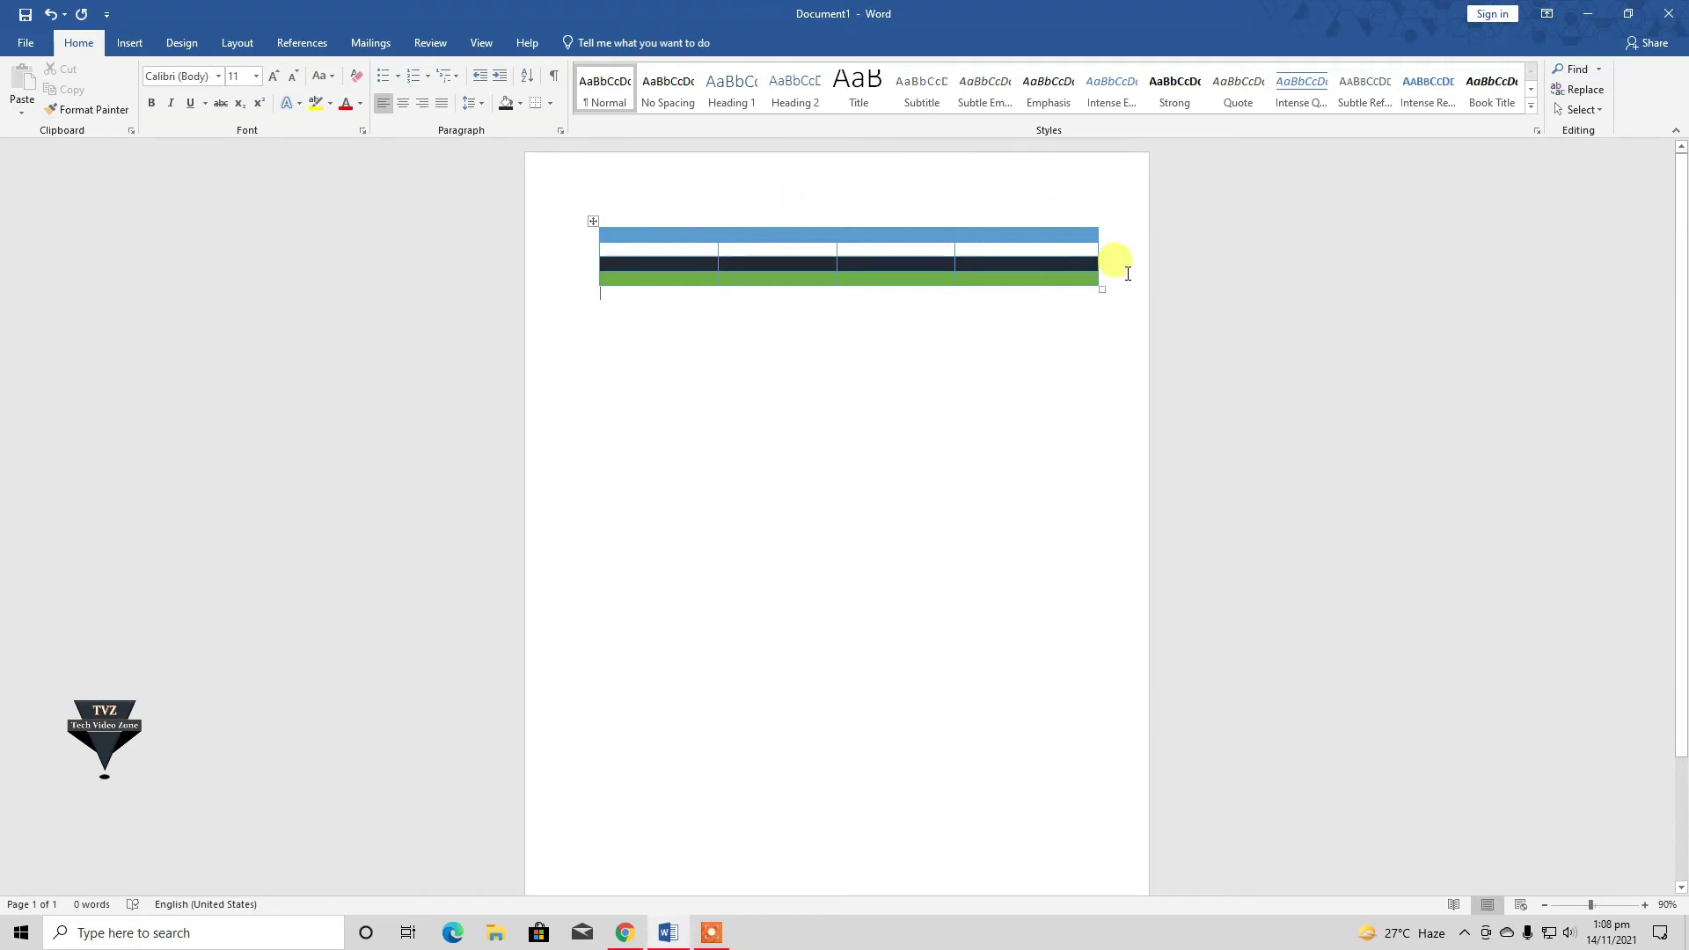
- Select the table's last column and shade it gold
click(593, 221)
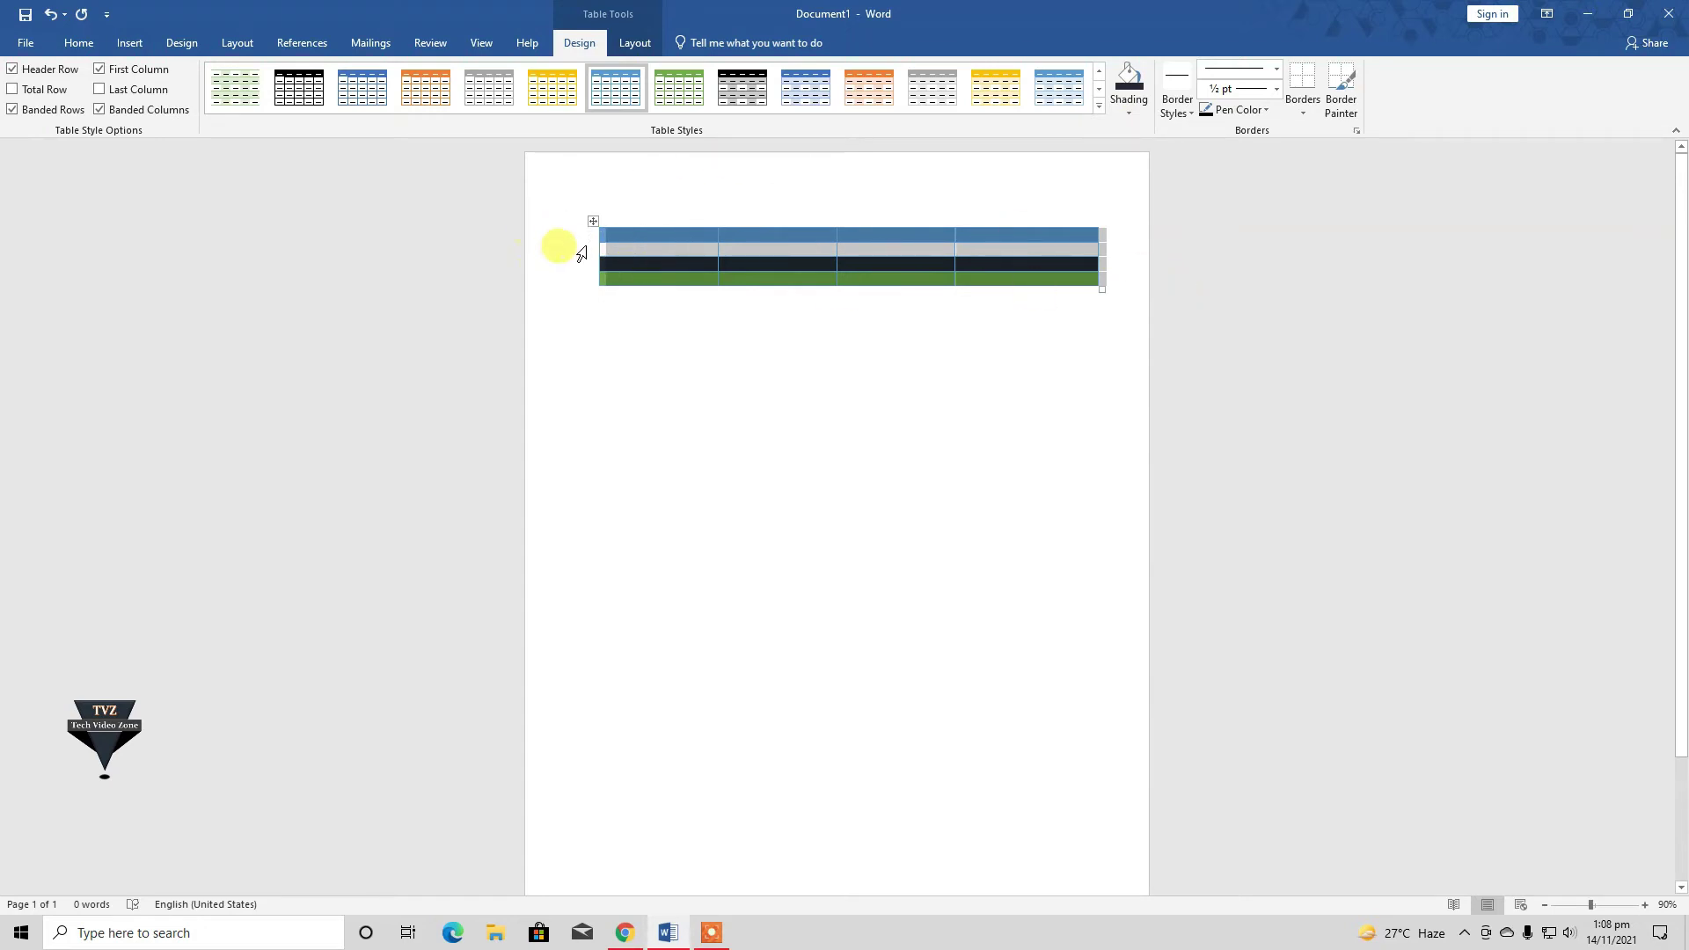
click(1106, 277)
click(1072, 250)
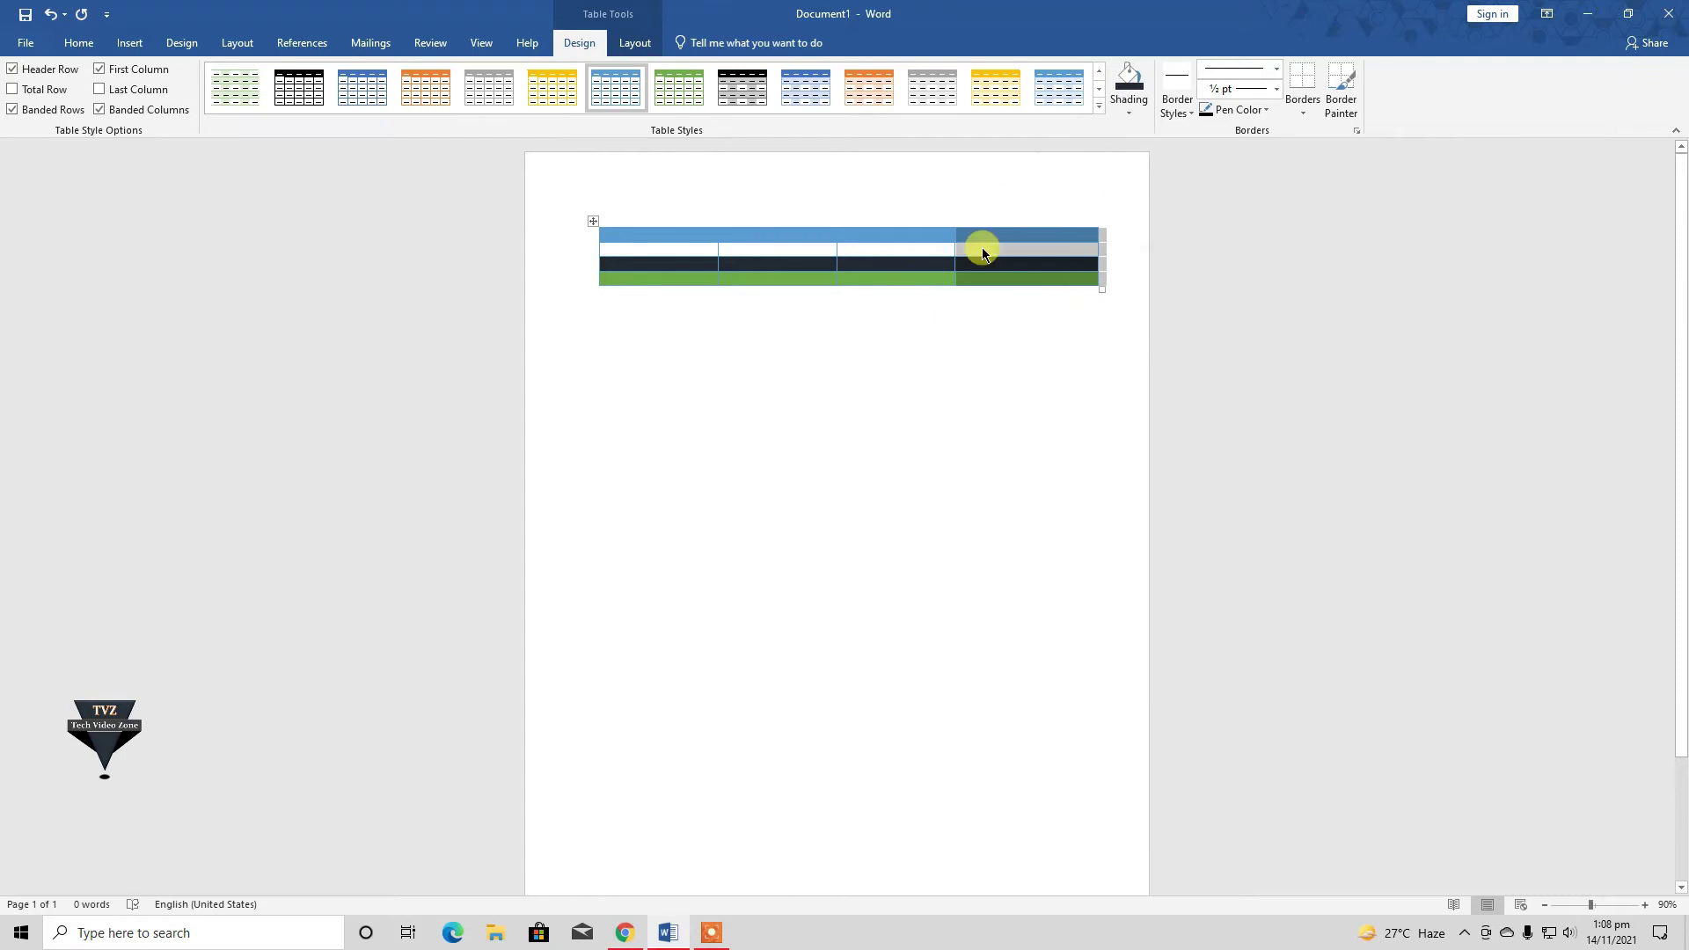
click(1126, 113)
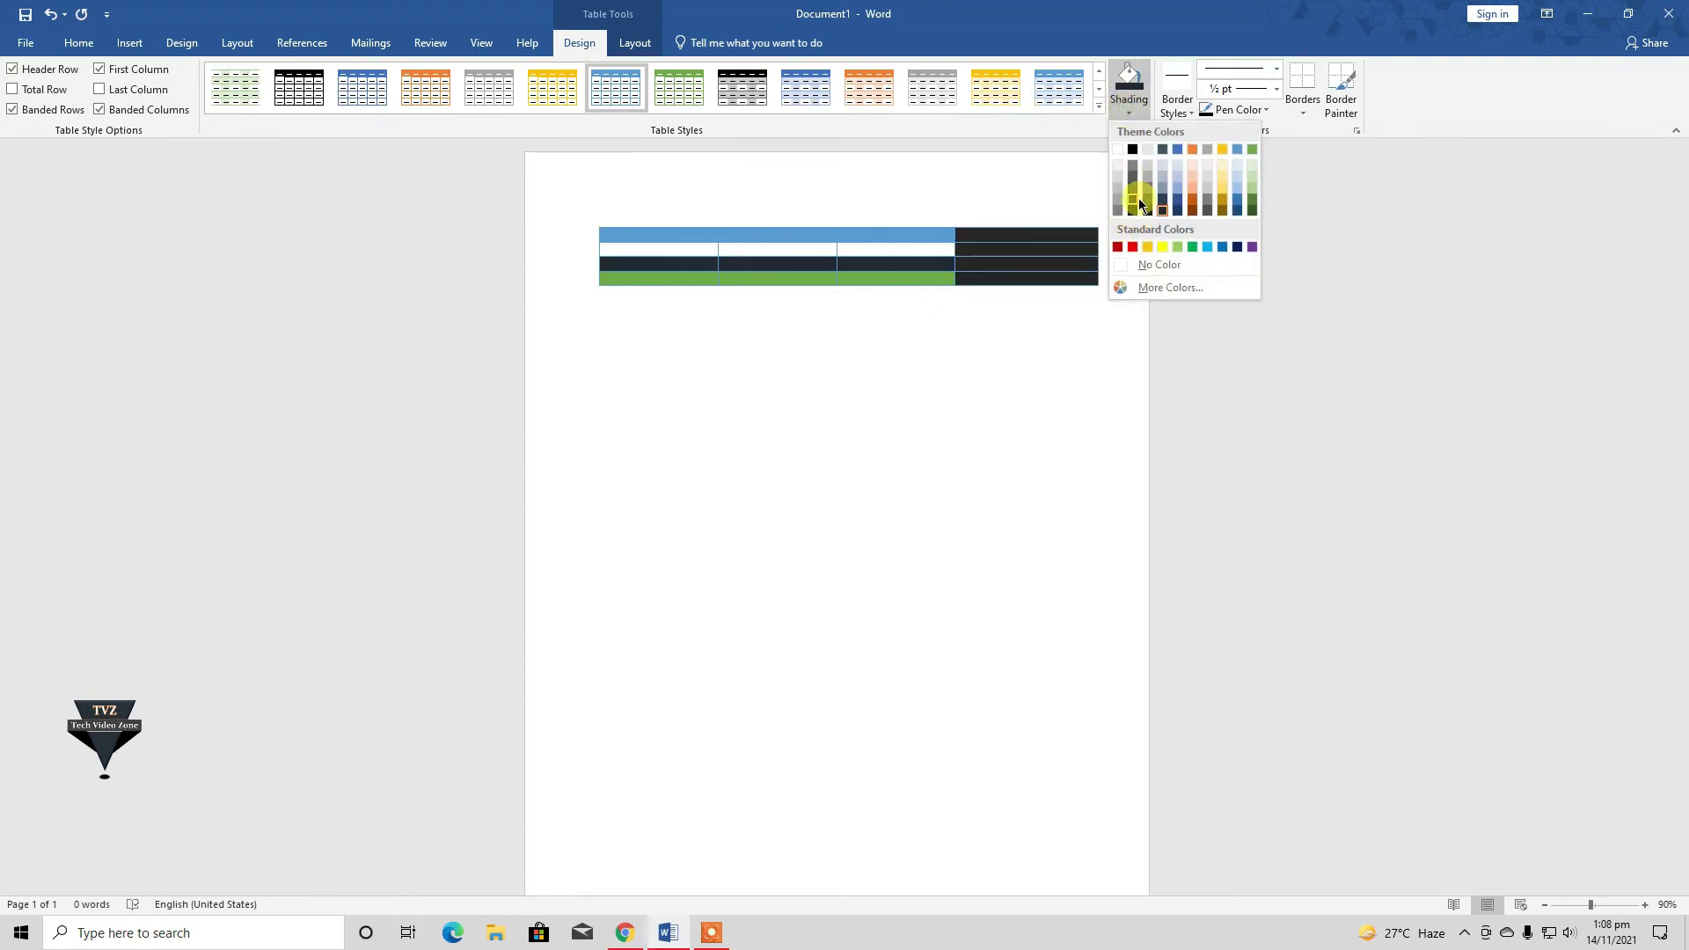
click(1222, 150)
- Shade the first column orange and drag the table's bottom edge to make it taller
click(1153, 293)
click(615, 222)
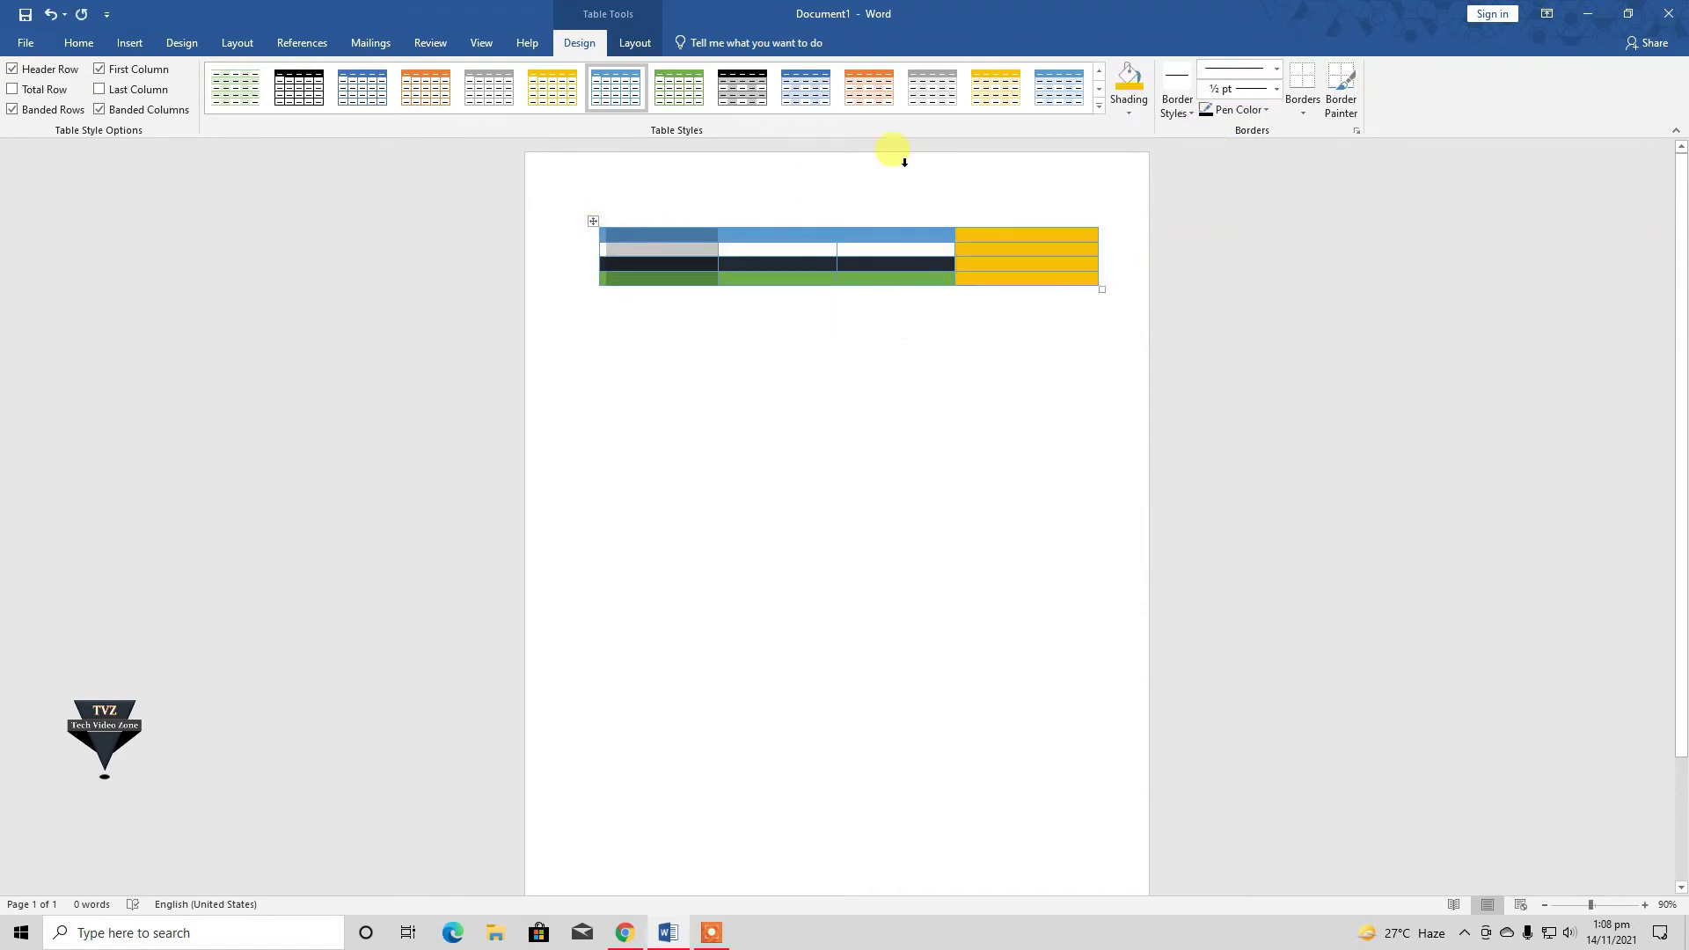
click(1129, 110)
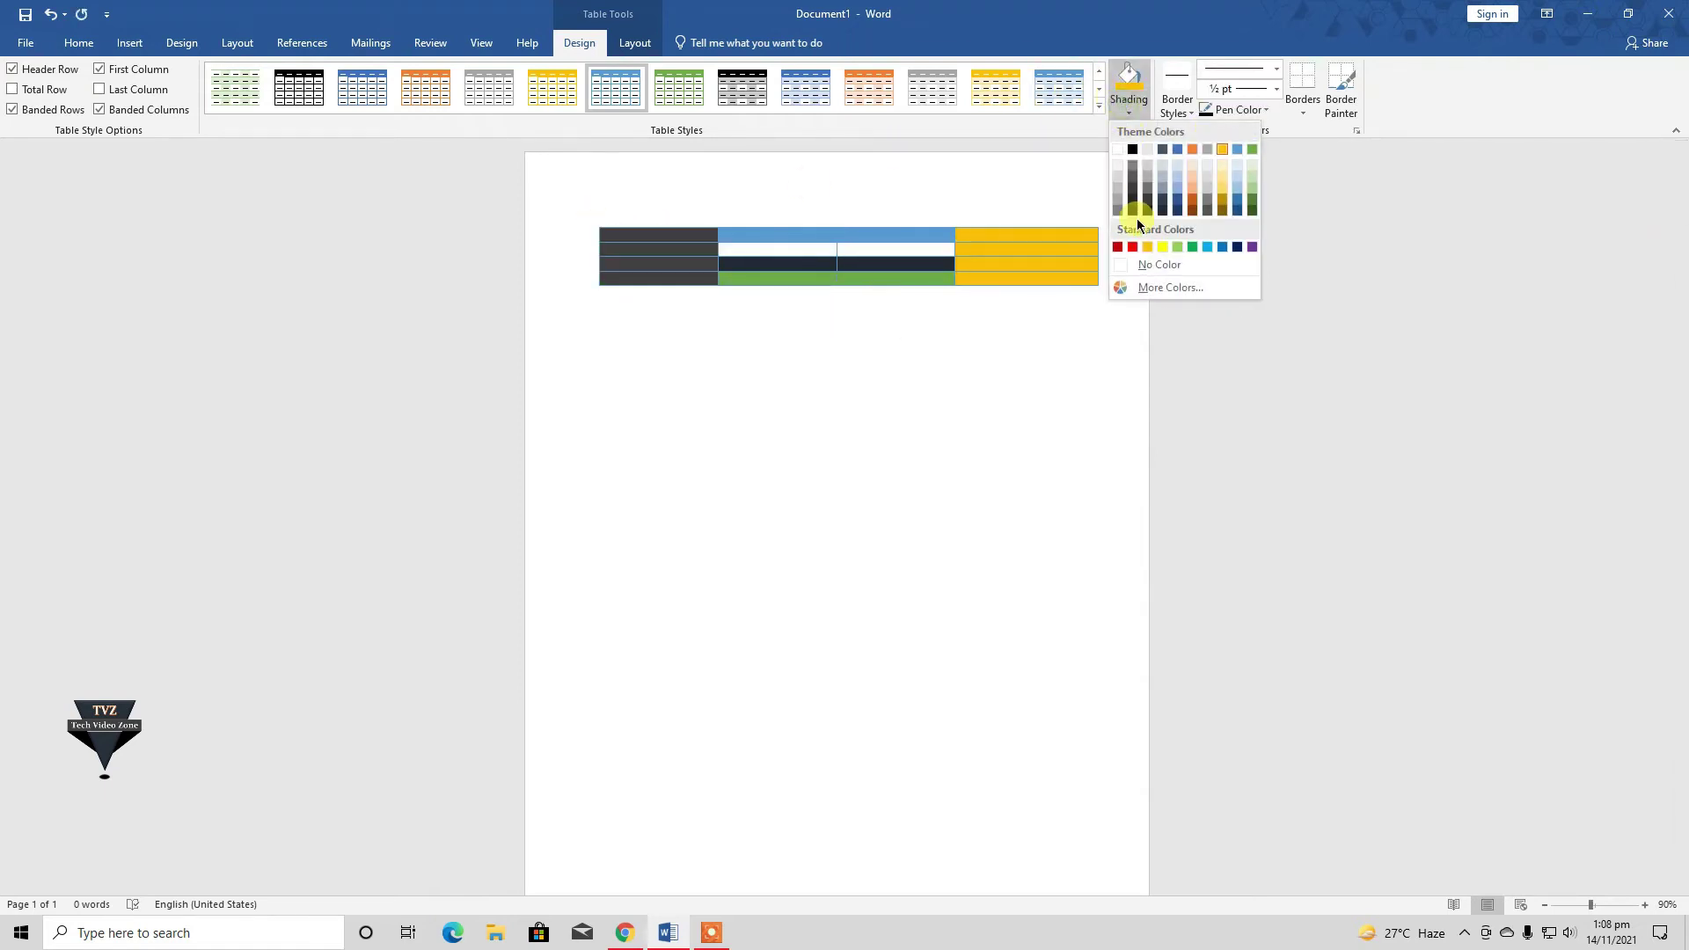
click(1192, 206)
click(1259, 276)
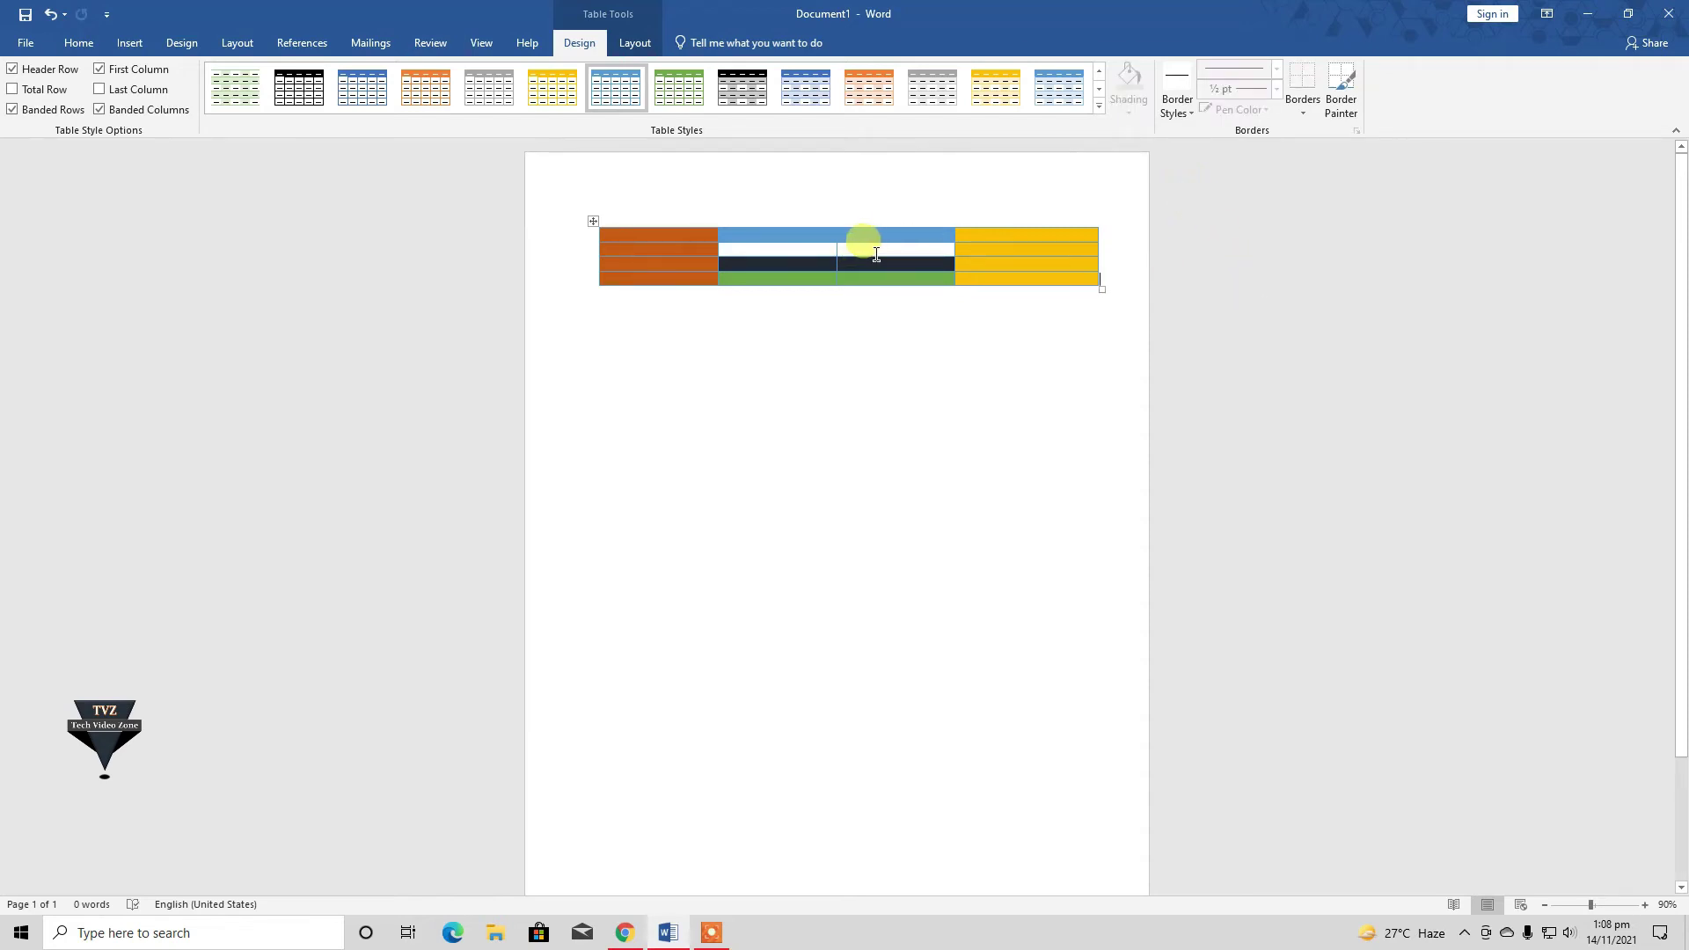
drag(1099, 288, 1094, 340)
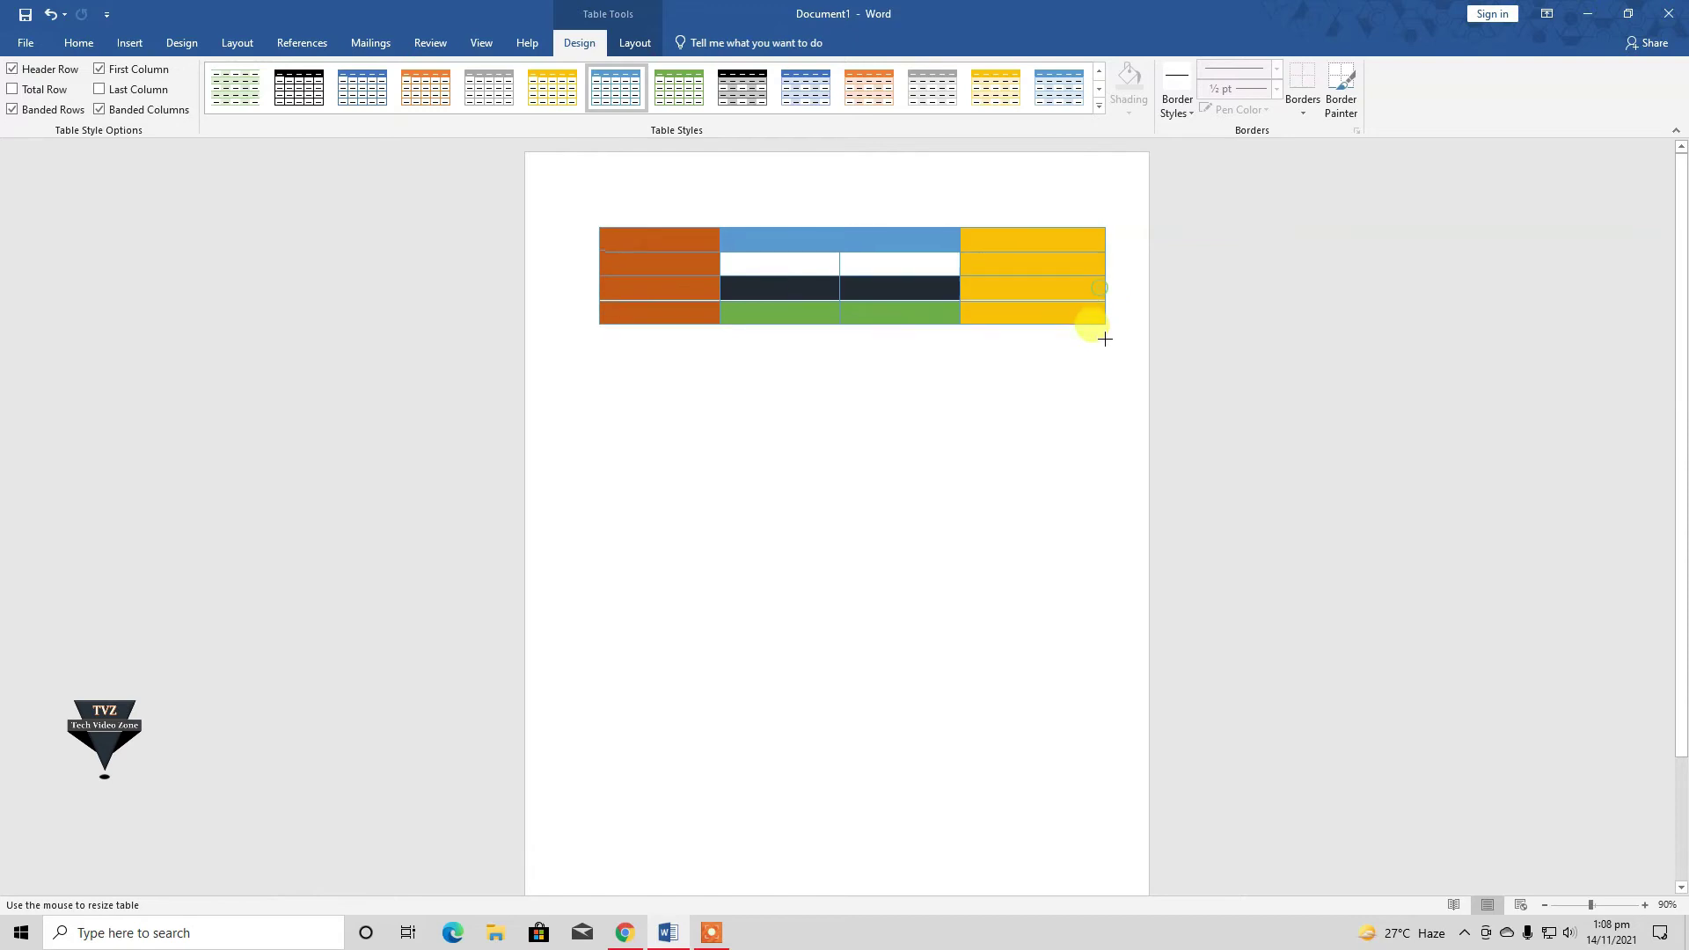
mouse_move(1073, 293)
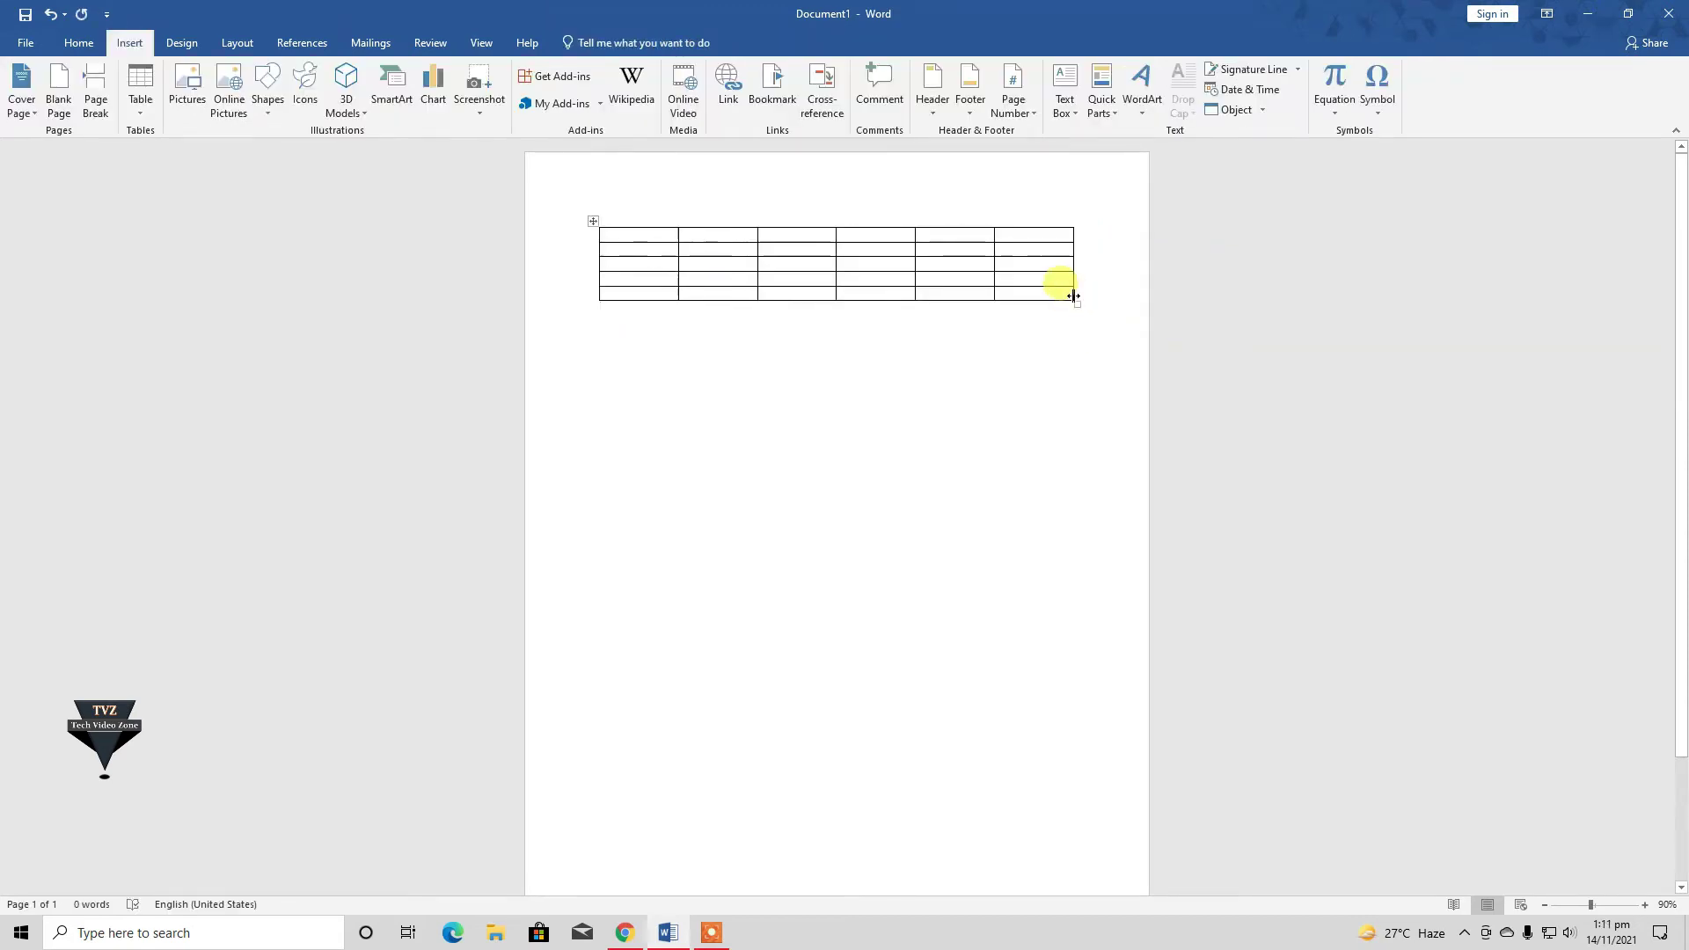
- Select the entire new six-column table and bring up the Table Tools Design options
drag(1095, 291, 598, 236)
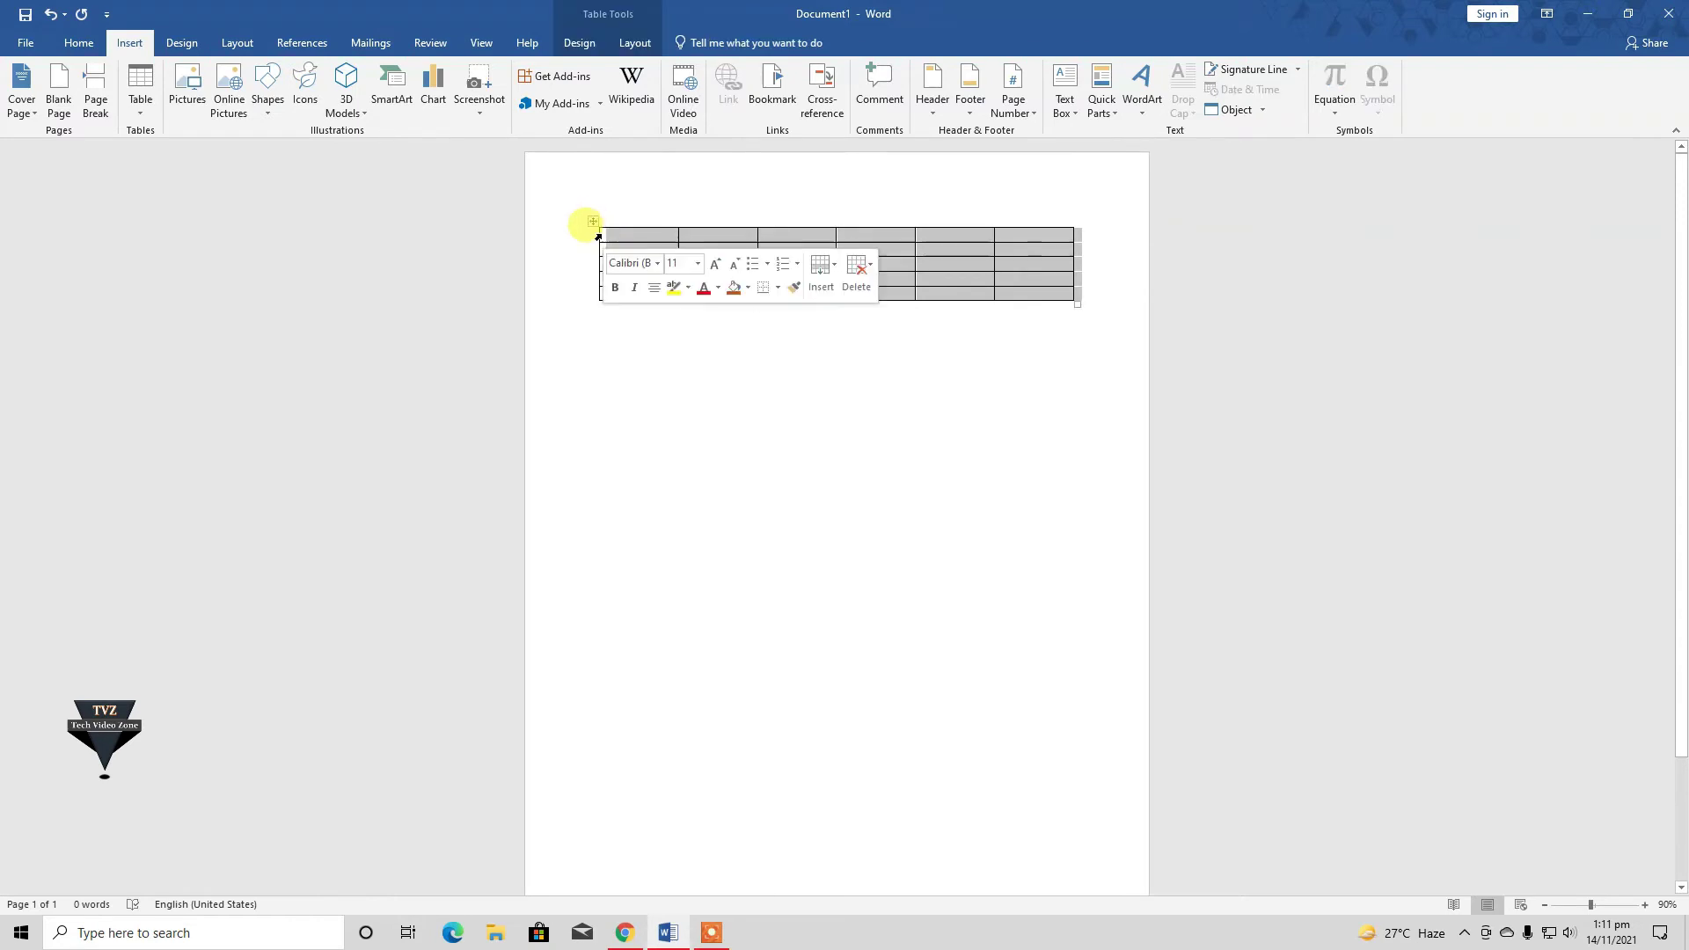
click(588, 45)
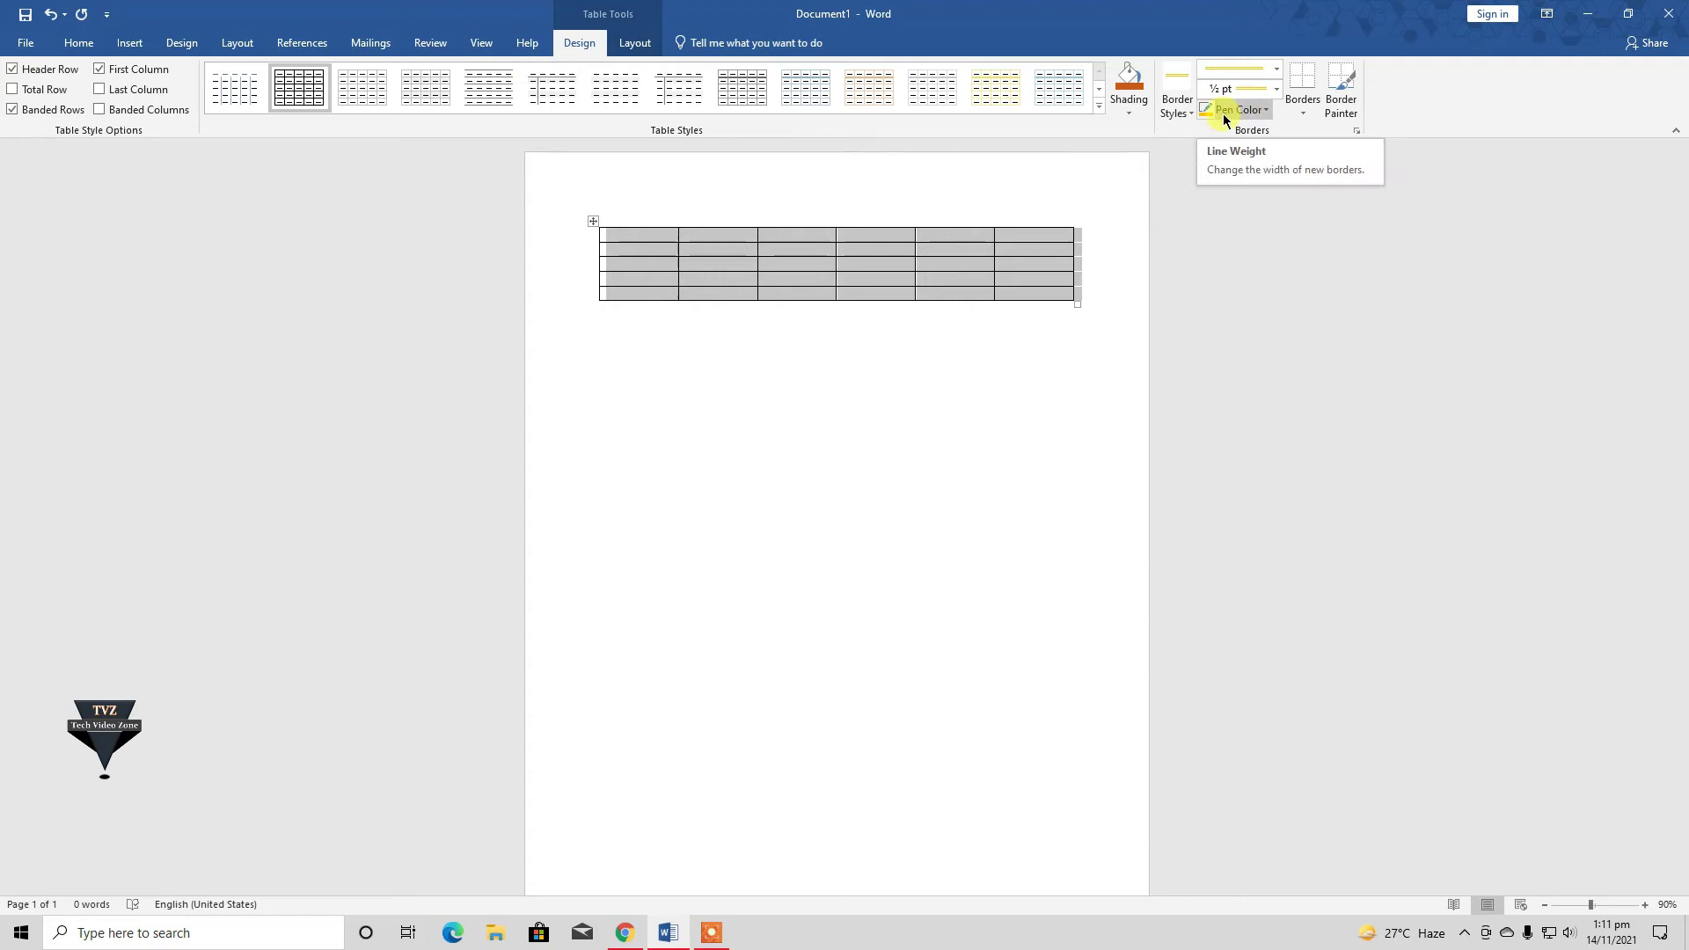
- Select all table cells and set the border pen to a double-line style at 4½ pt
click(1082, 327)
drag(1063, 291, 620, 231)
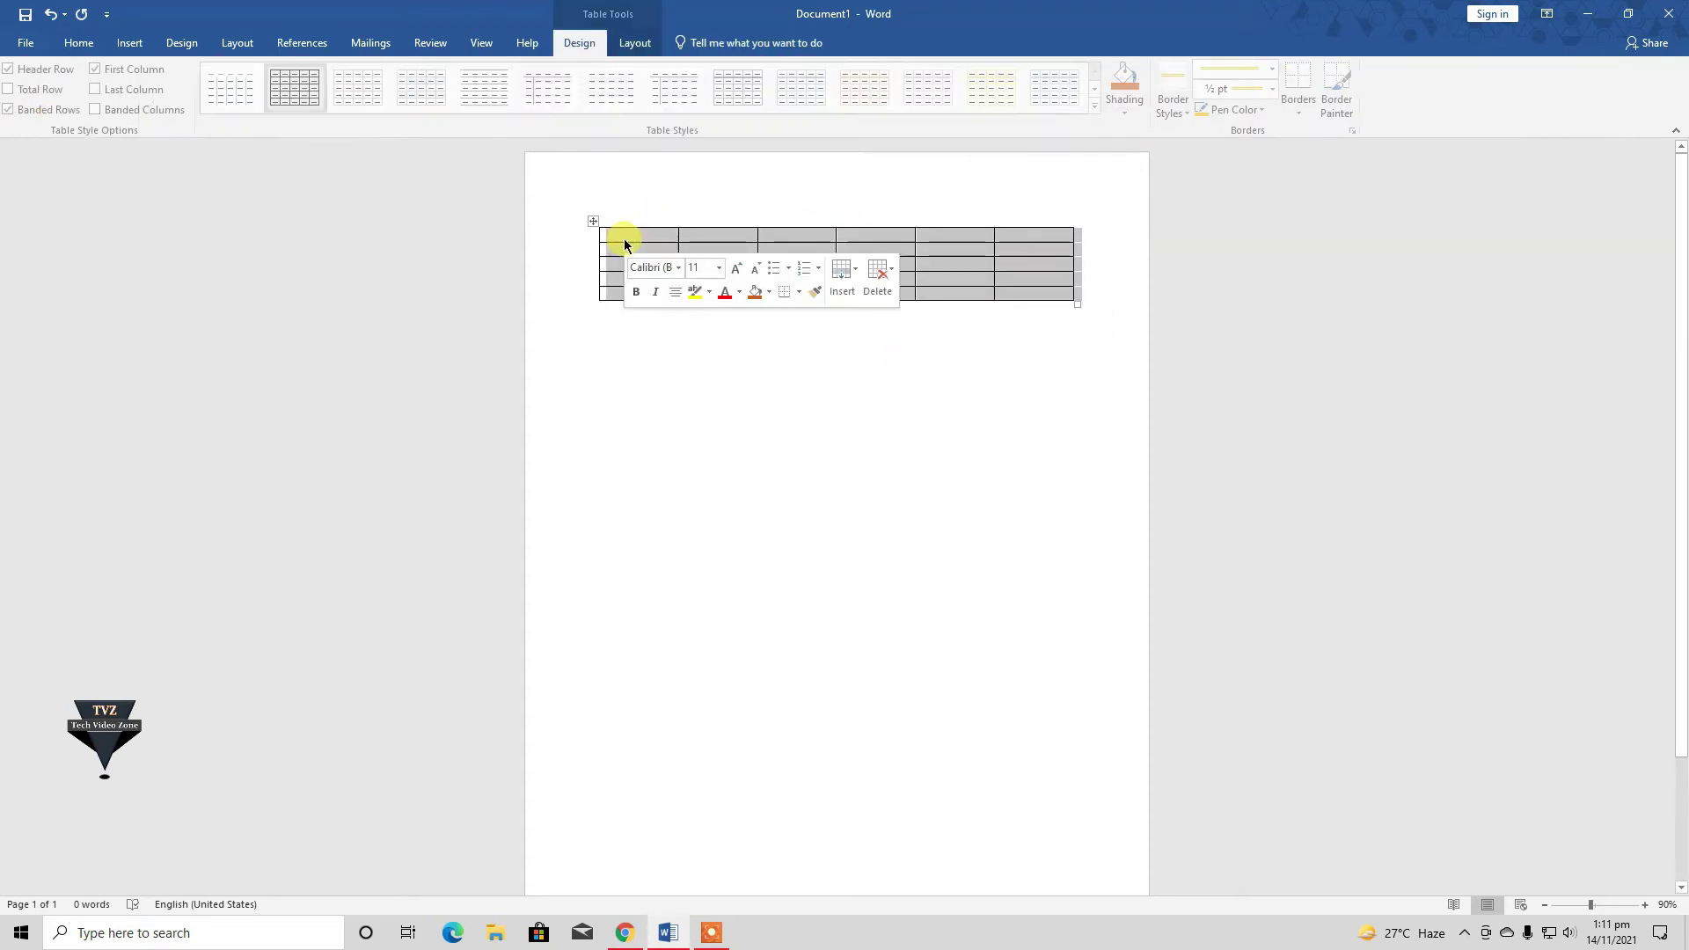
click(1184, 125)
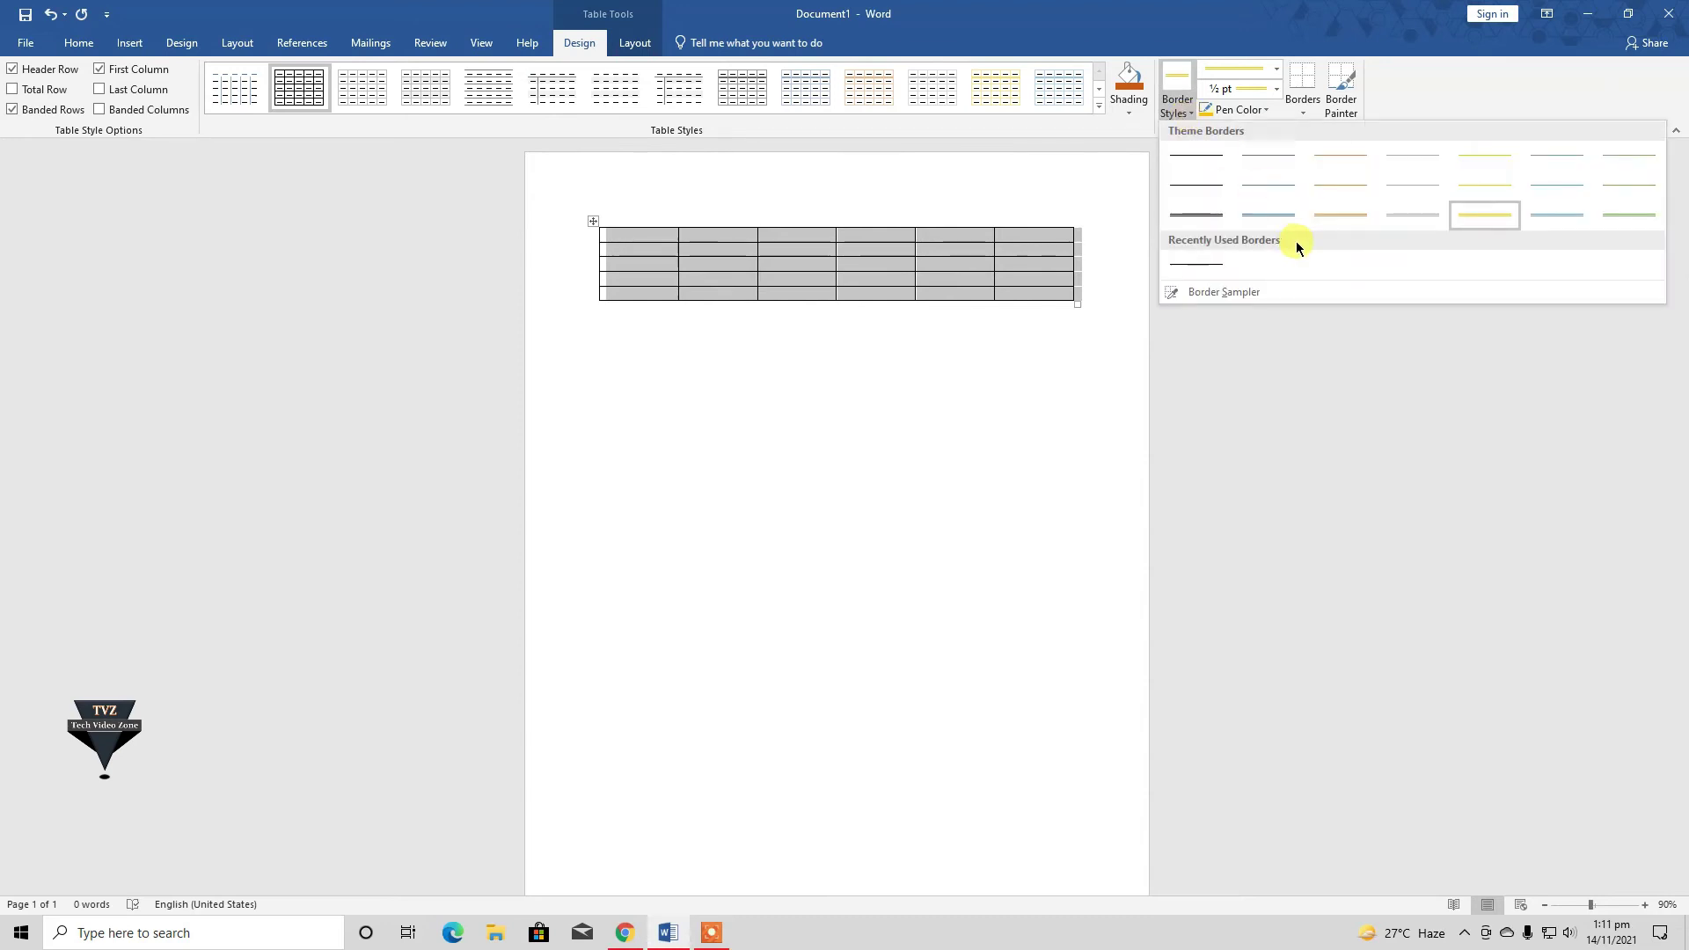
click(1286, 215)
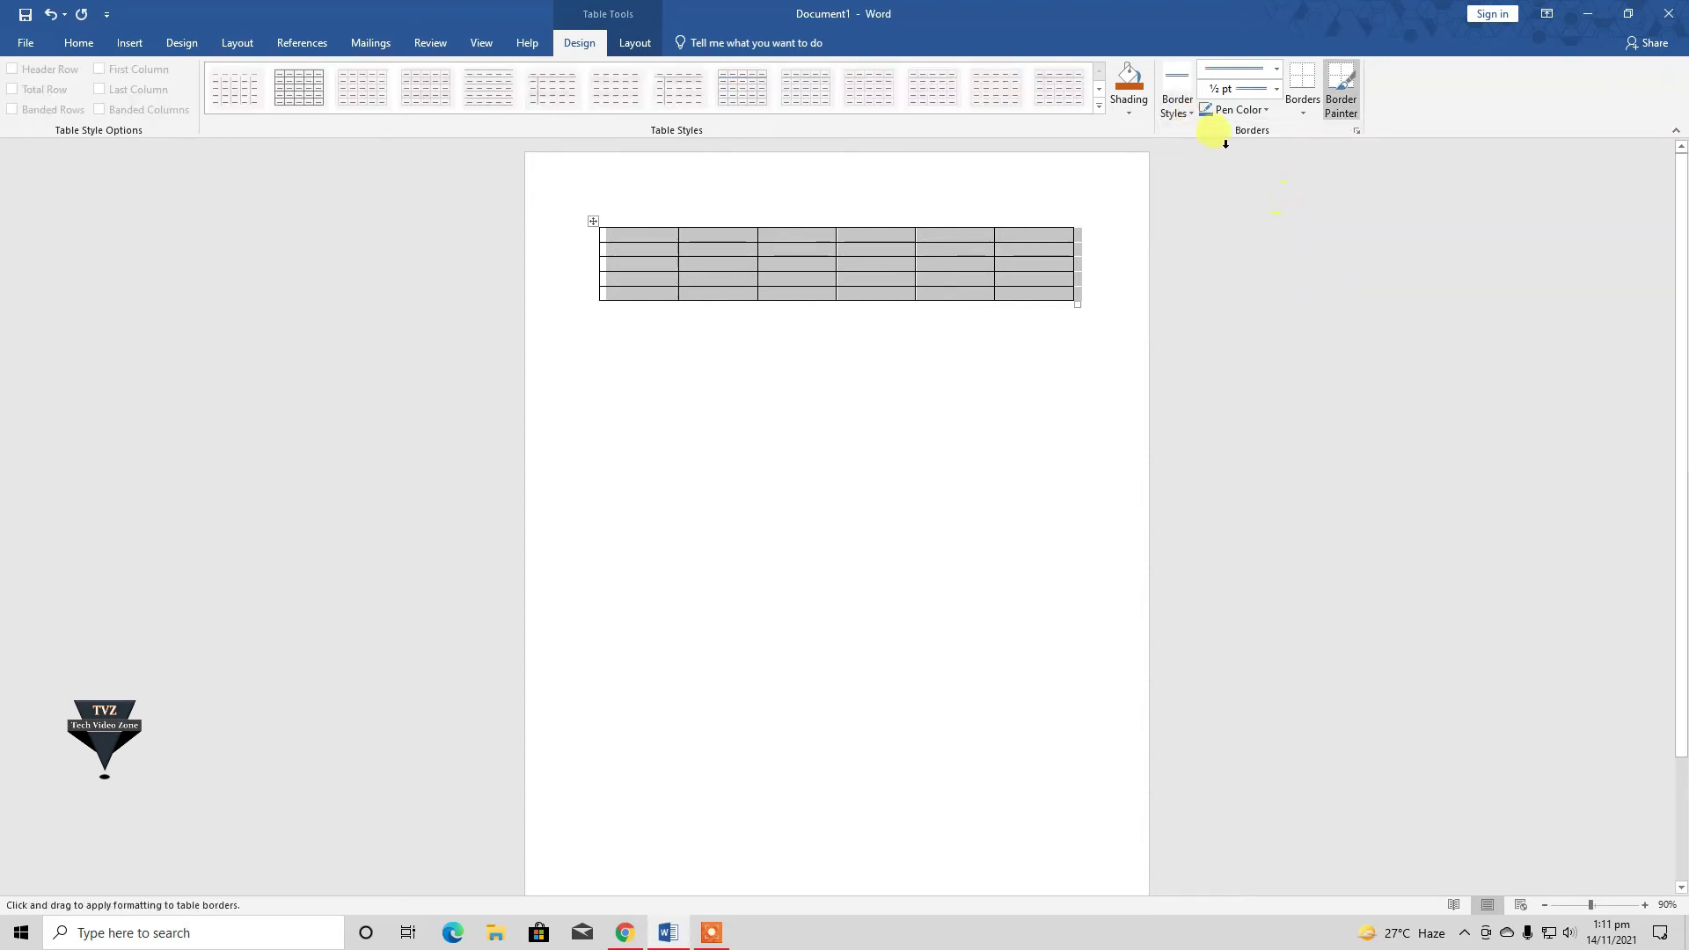
click(1275, 68)
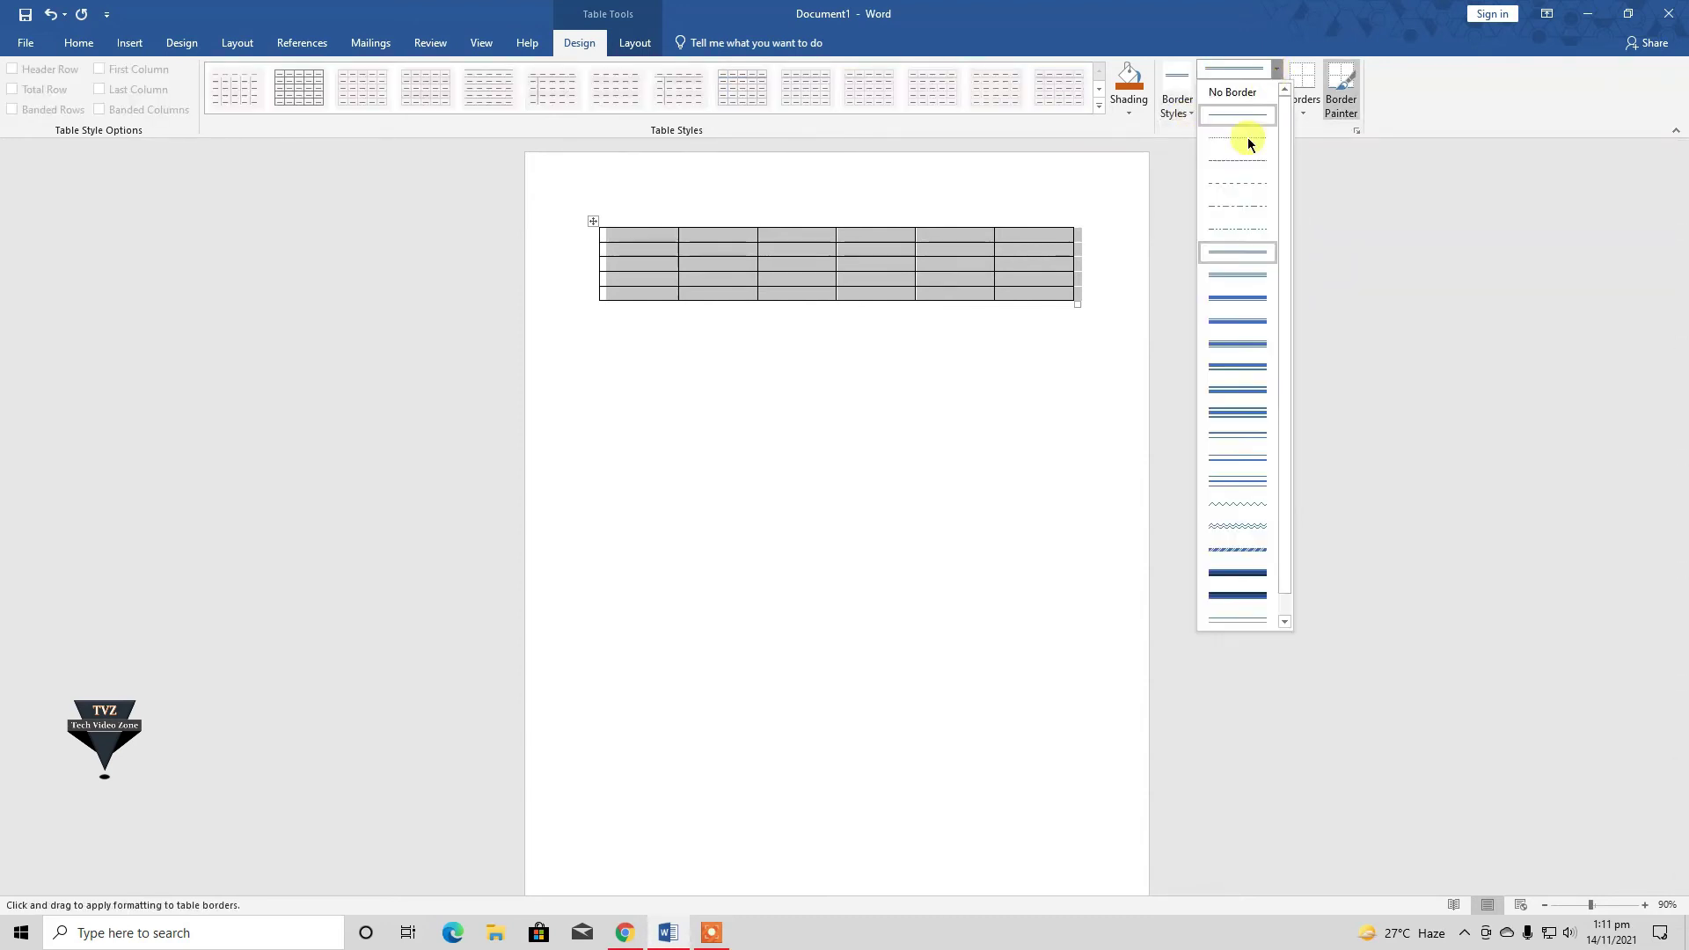
click(1249, 319)
click(1274, 90)
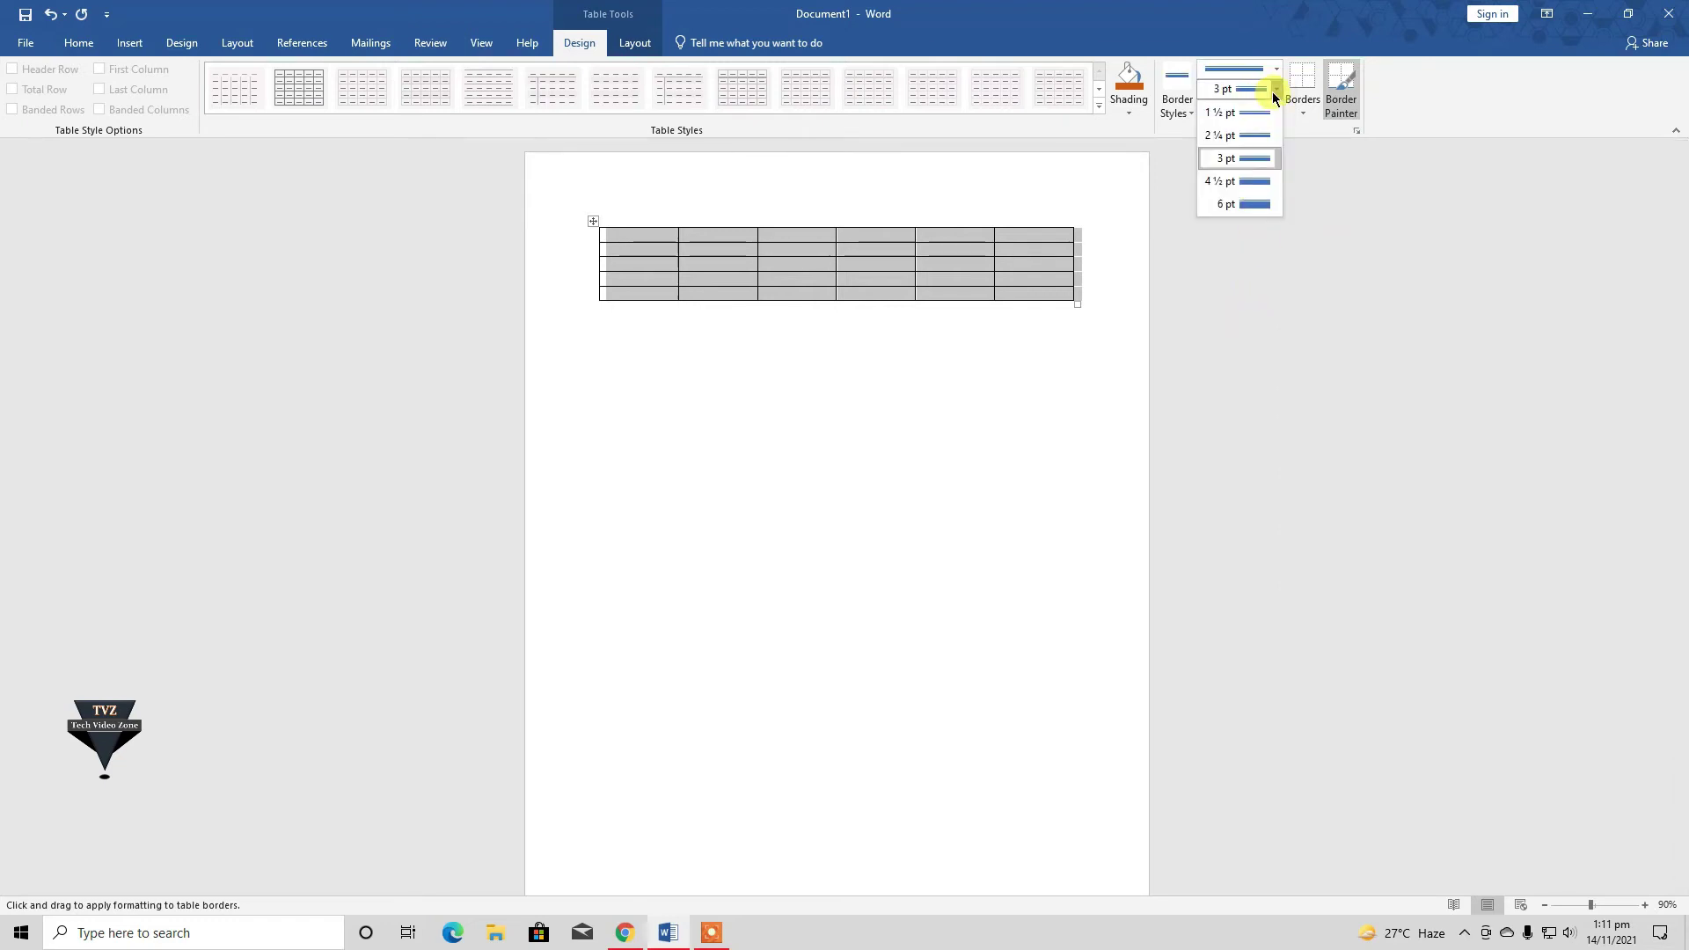
click(1244, 185)
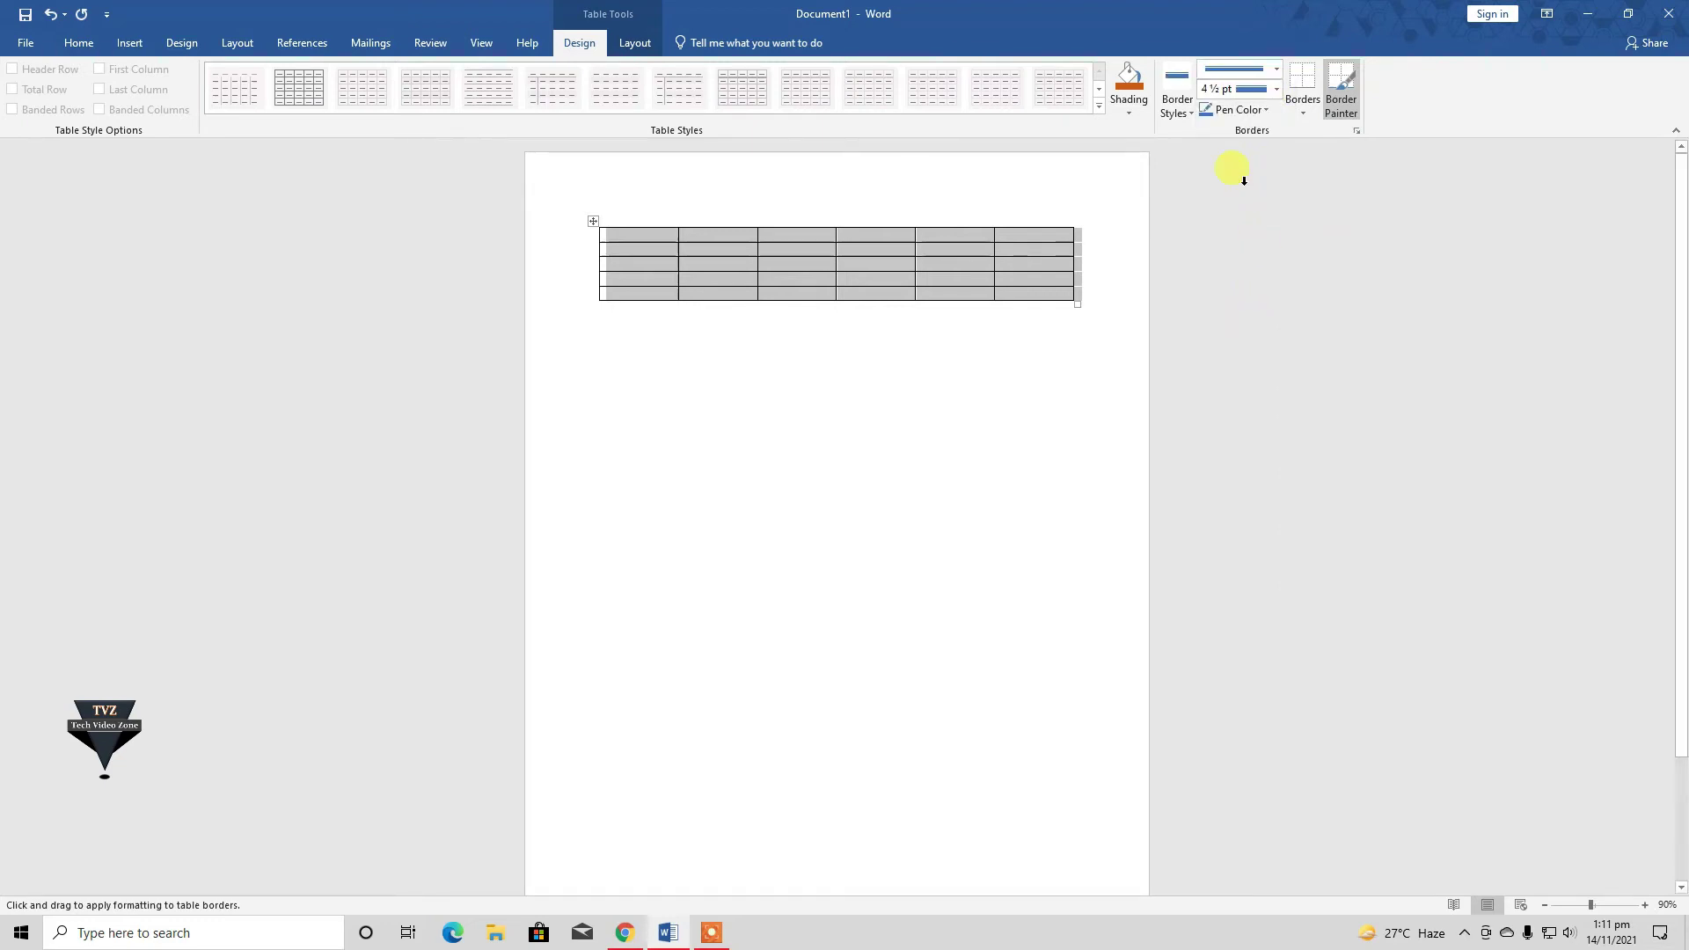
- Set the pen colour to green and apply it to all borders of the table
click(1266, 110)
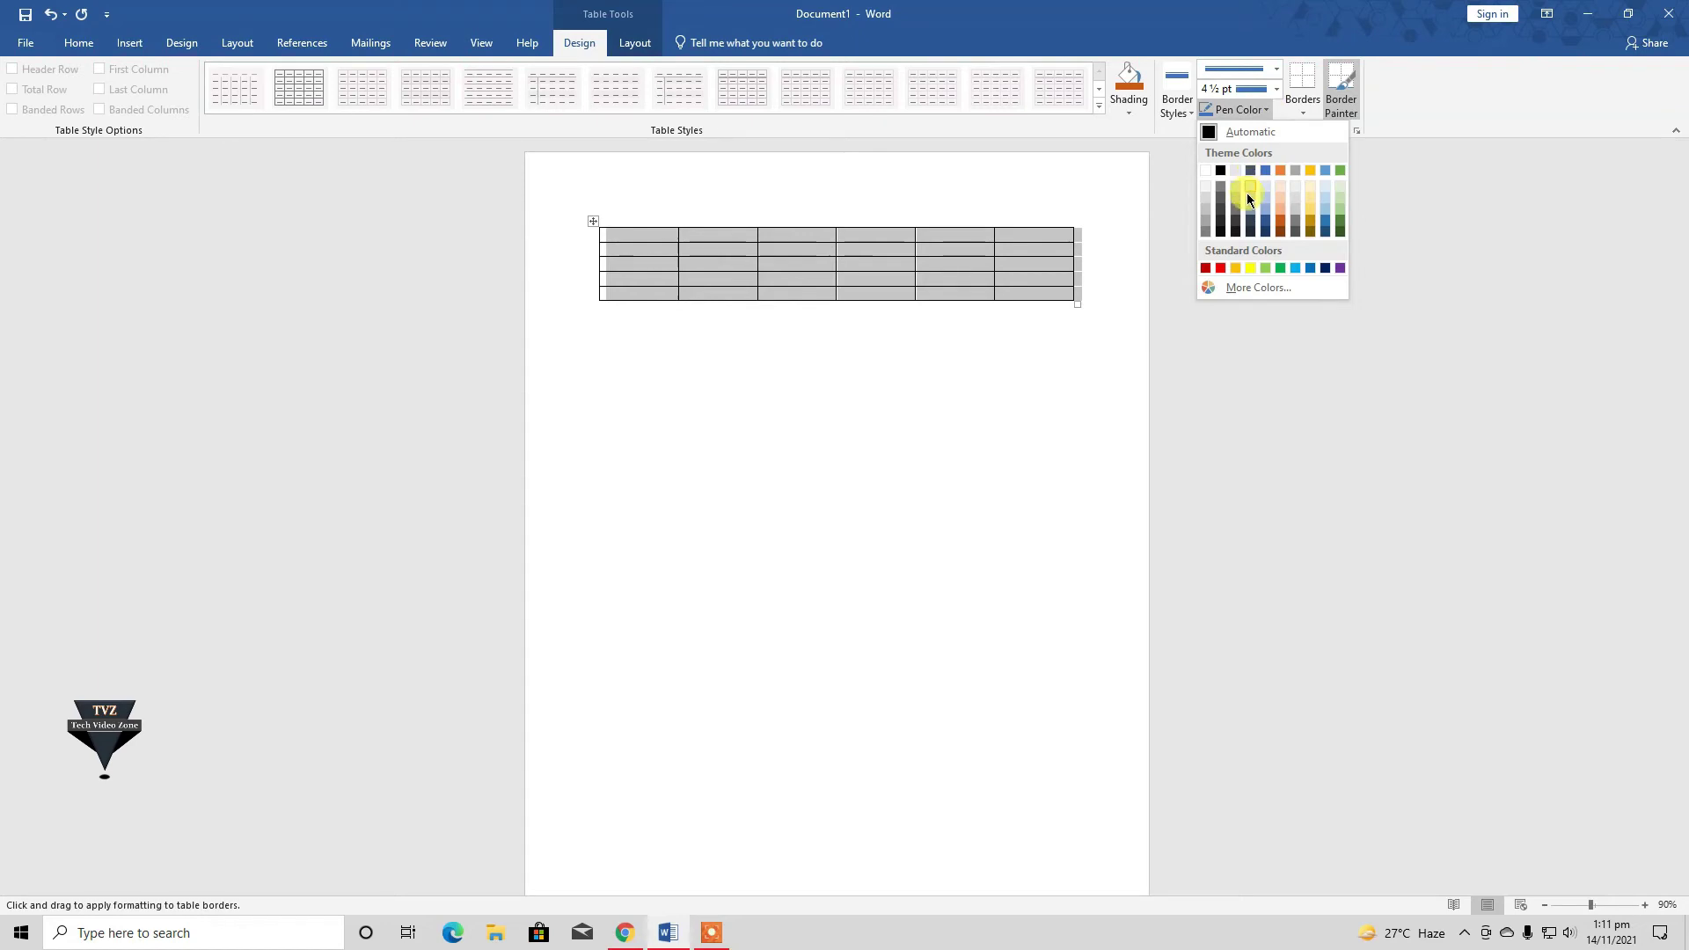
click(1336, 170)
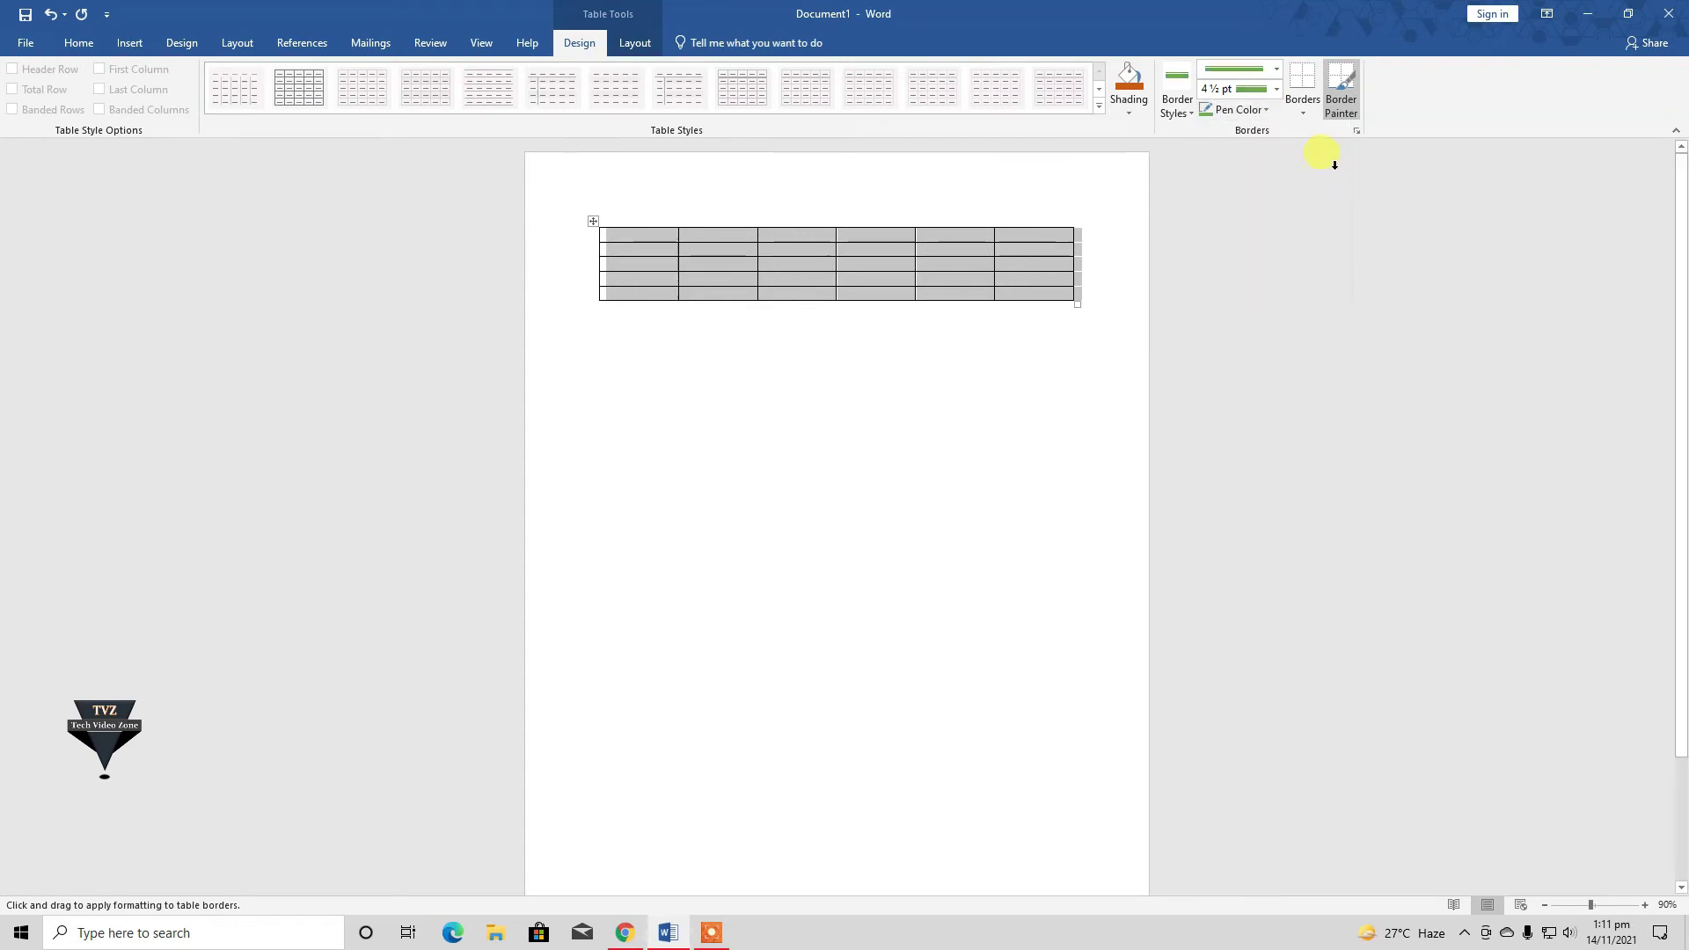
click(1302, 114)
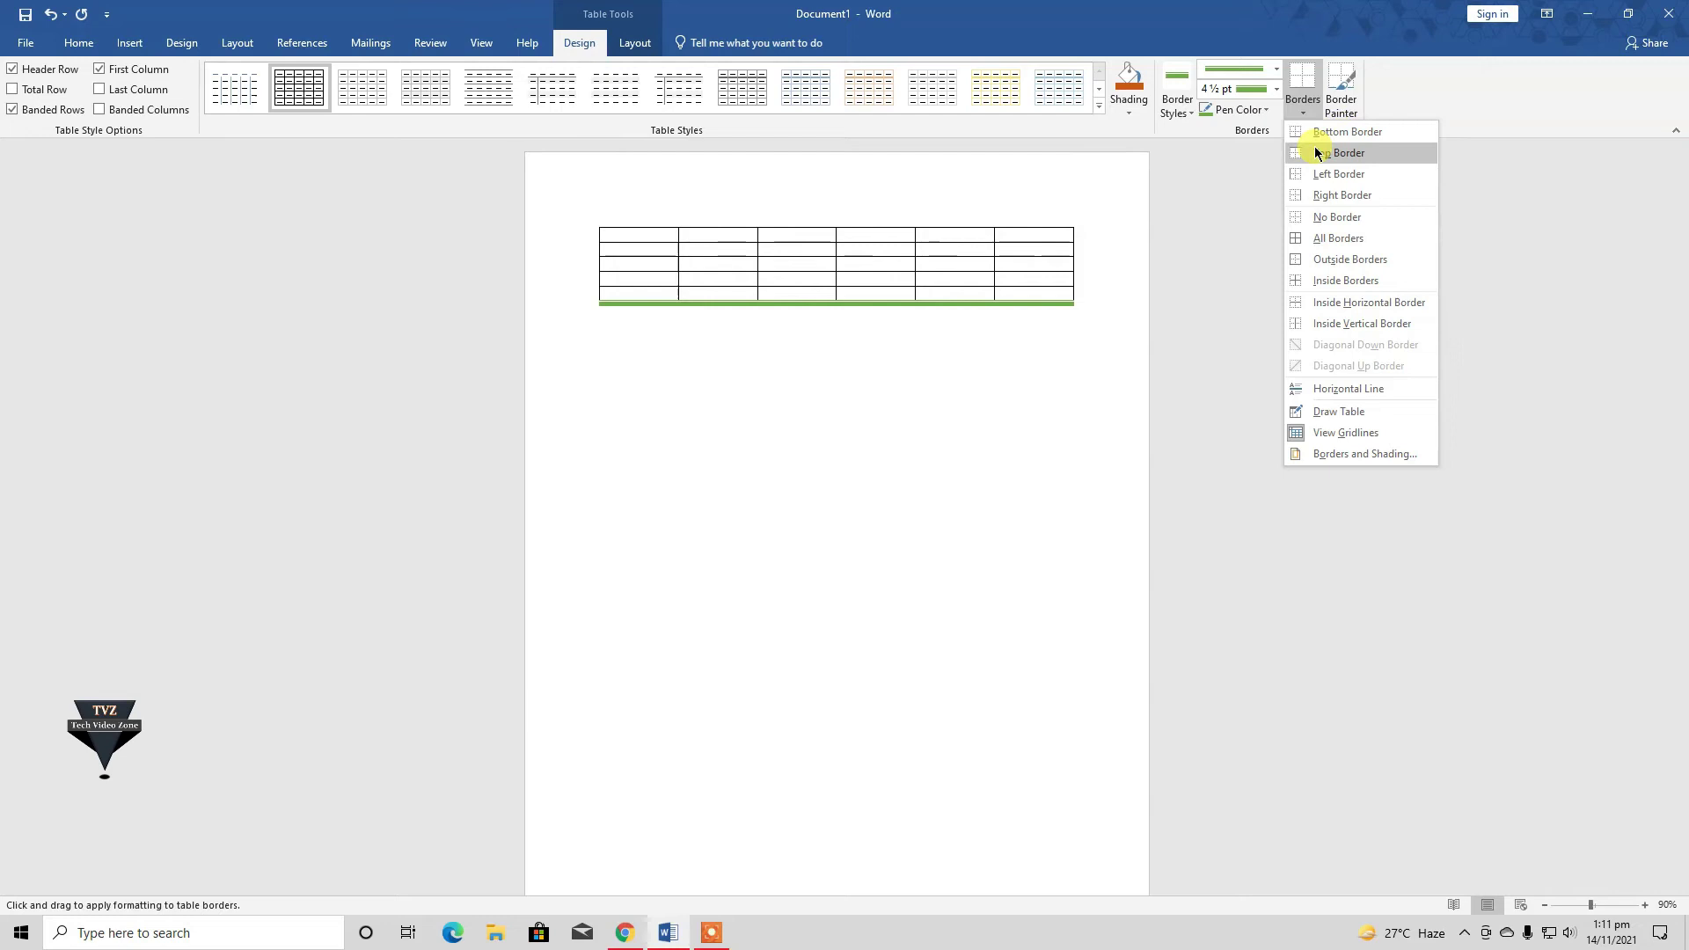
click(1339, 239)
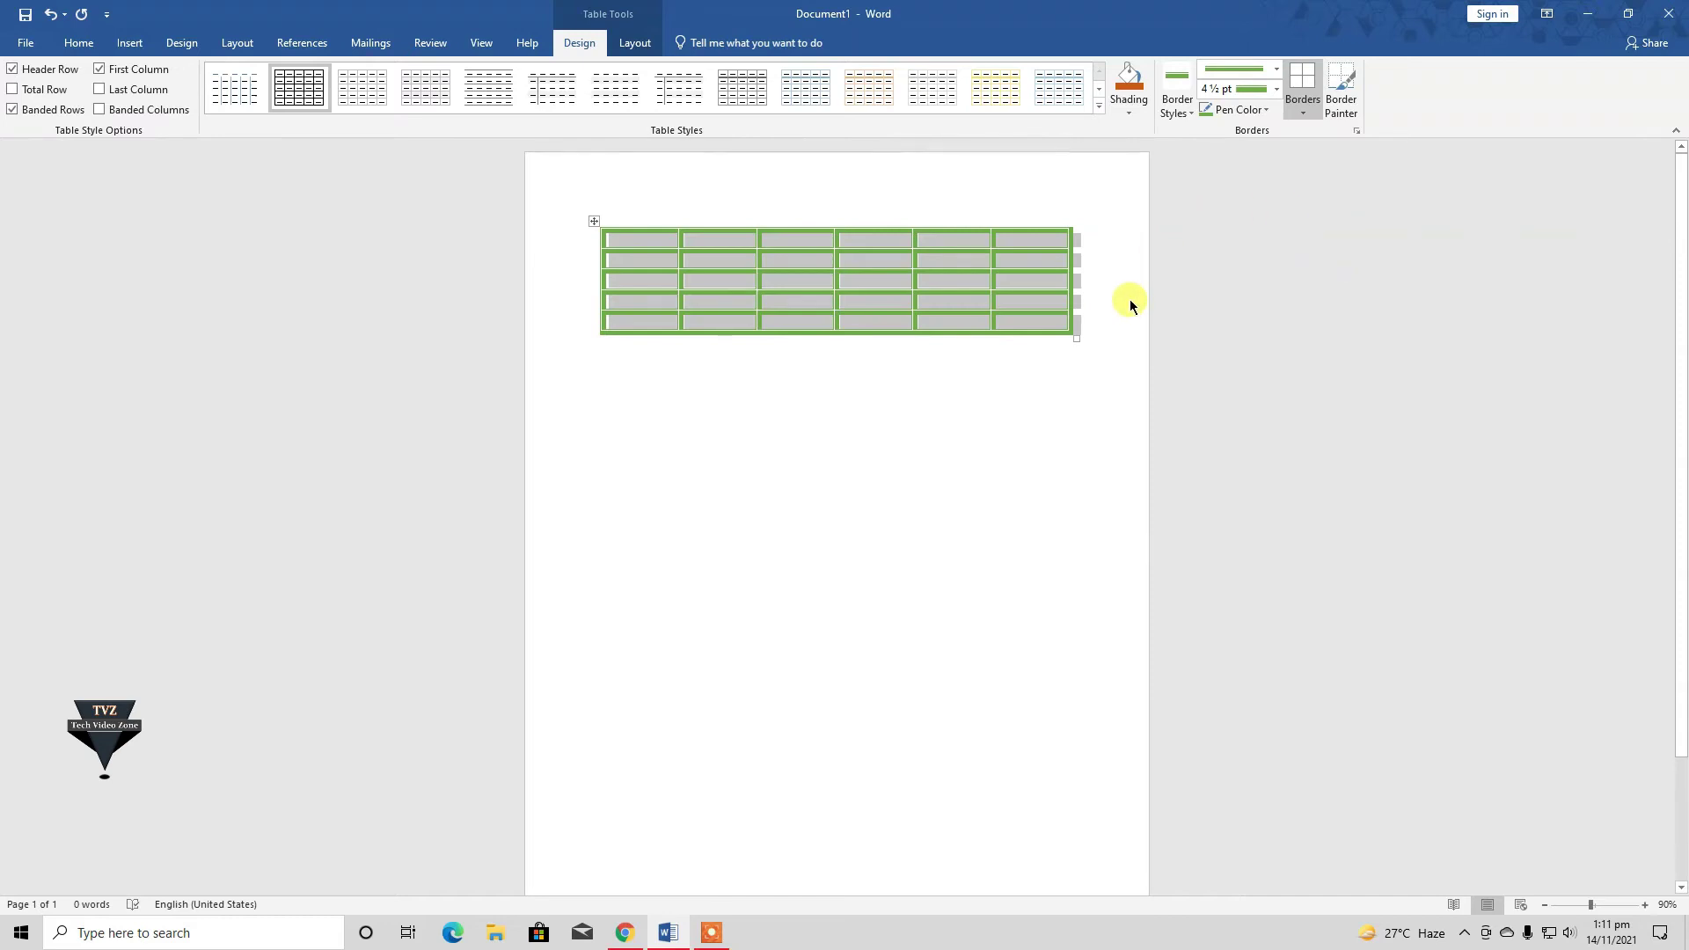
click(1095, 314)
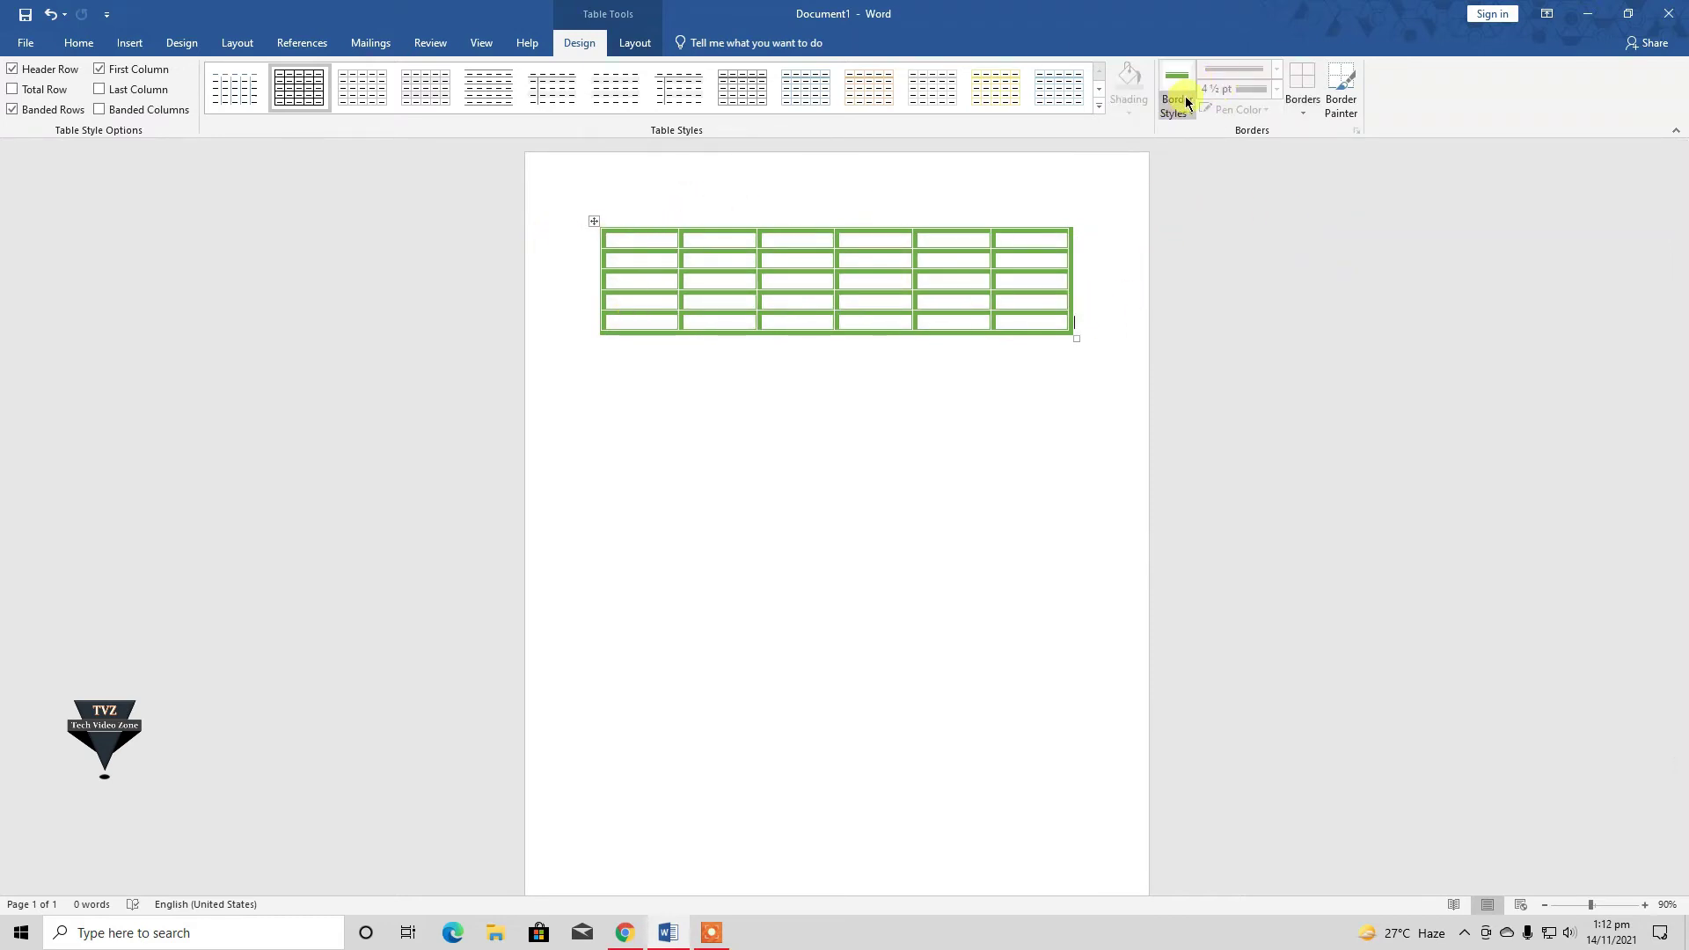
- Switch the pen colour to yellow and apply All Borders to the whole table
drag(1094, 309, 633, 238)
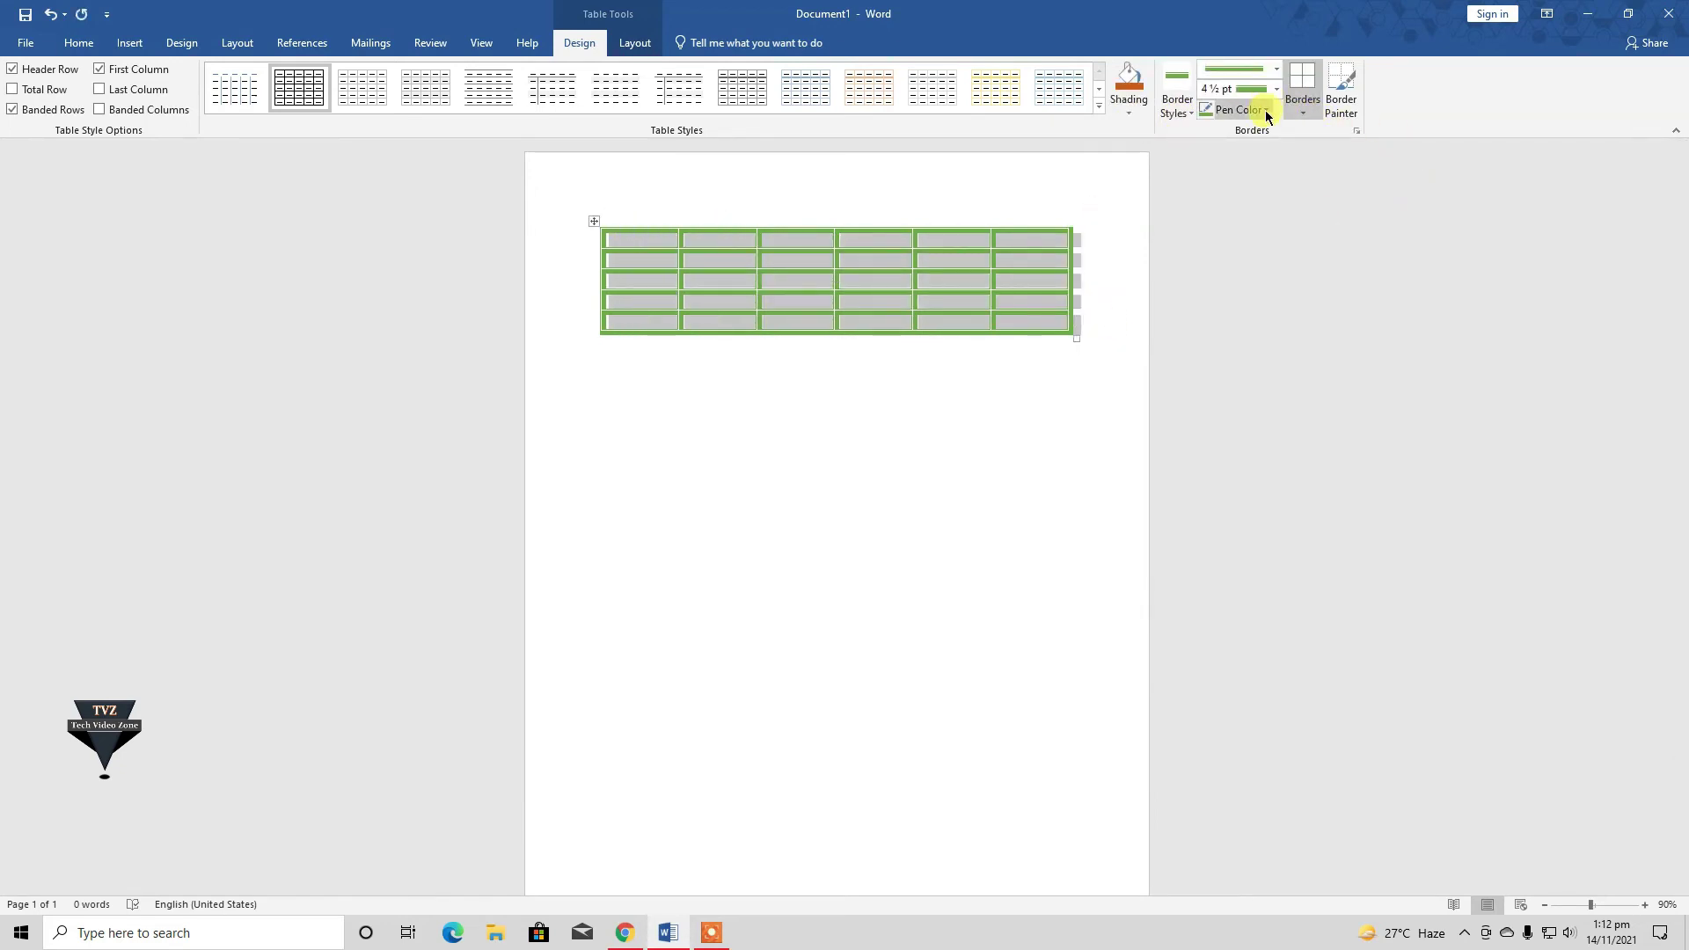
click(1267, 109)
click(1250, 268)
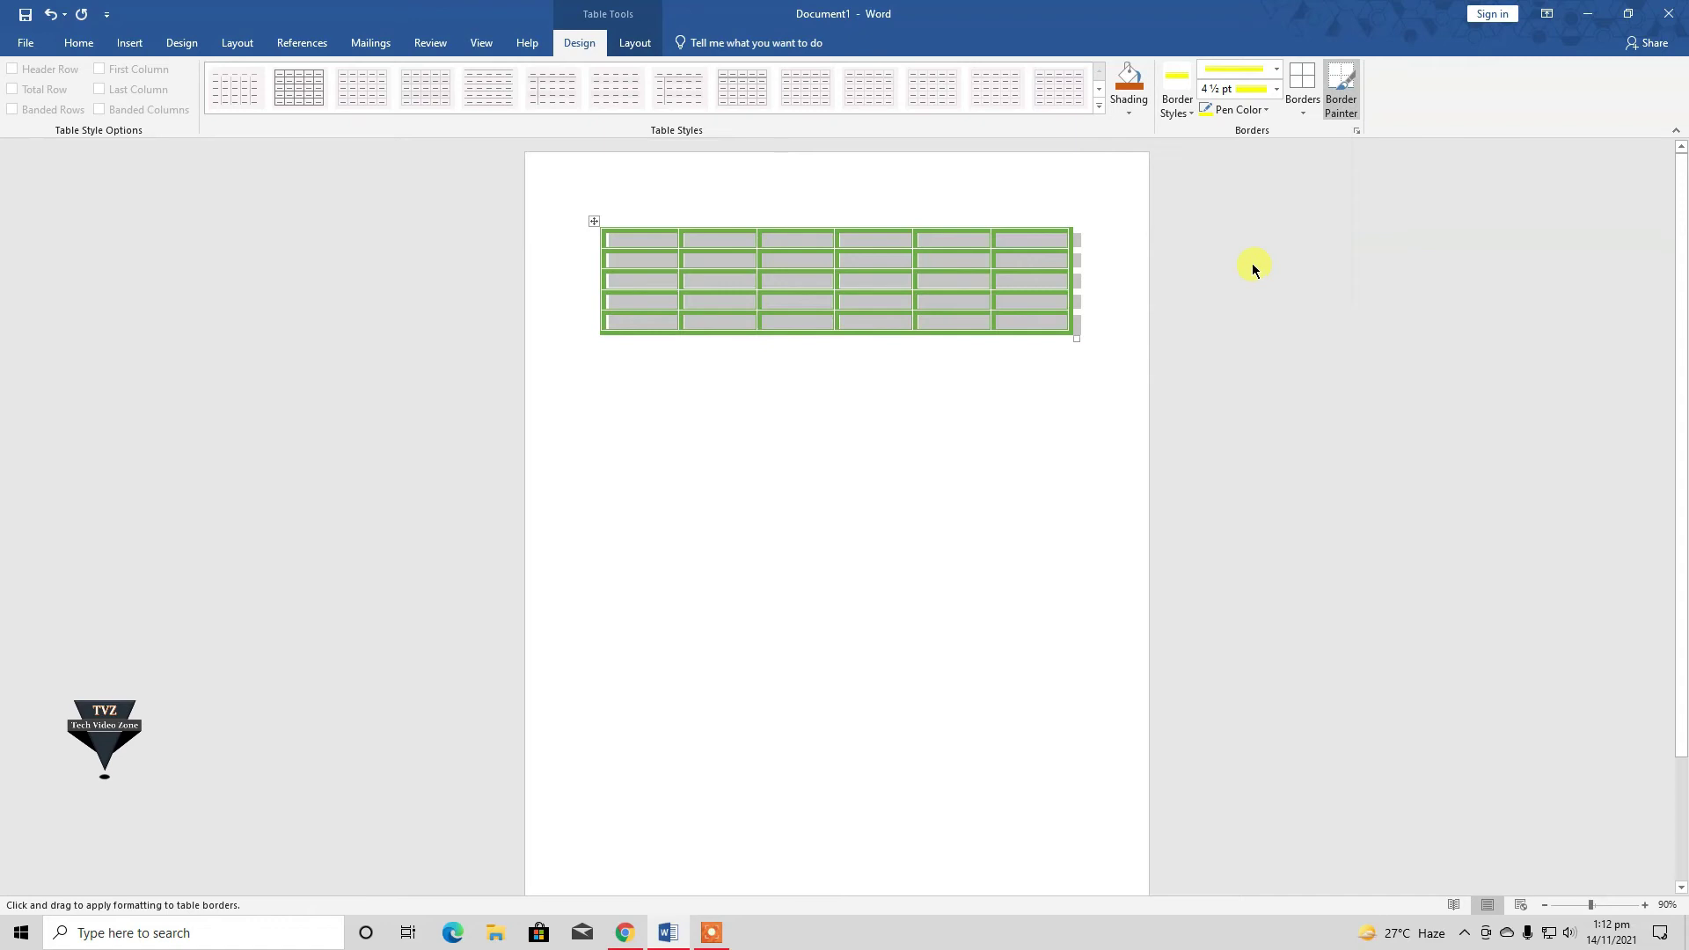
click(1302, 107)
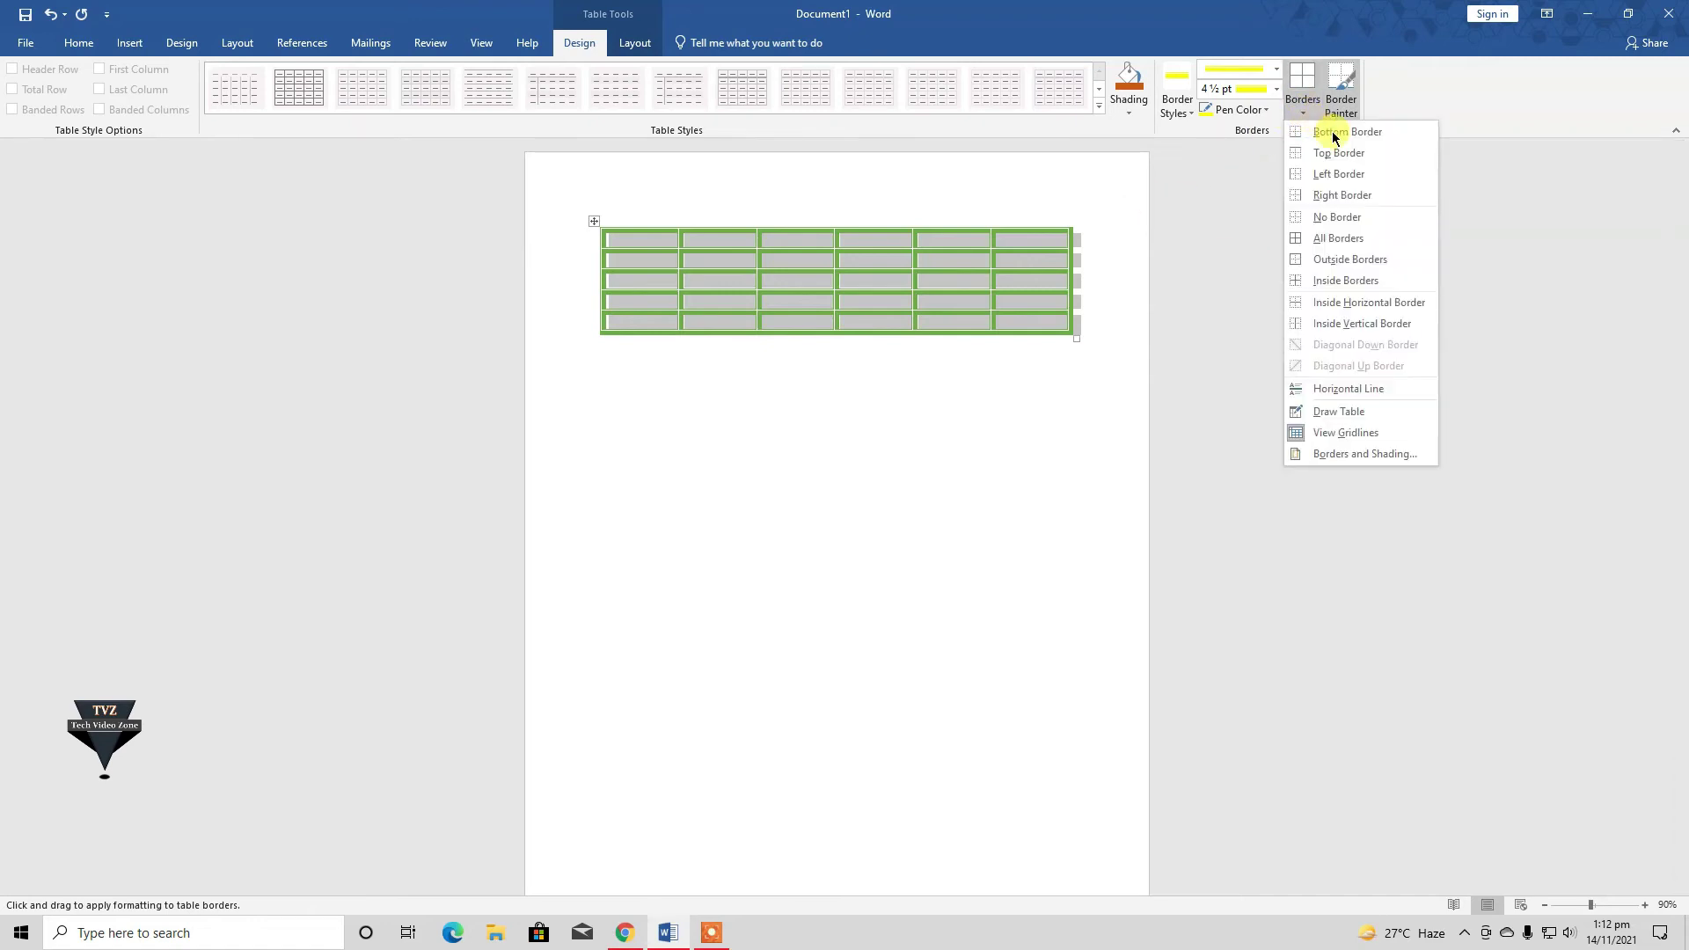
click(1329, 233)
click(1126, 329)
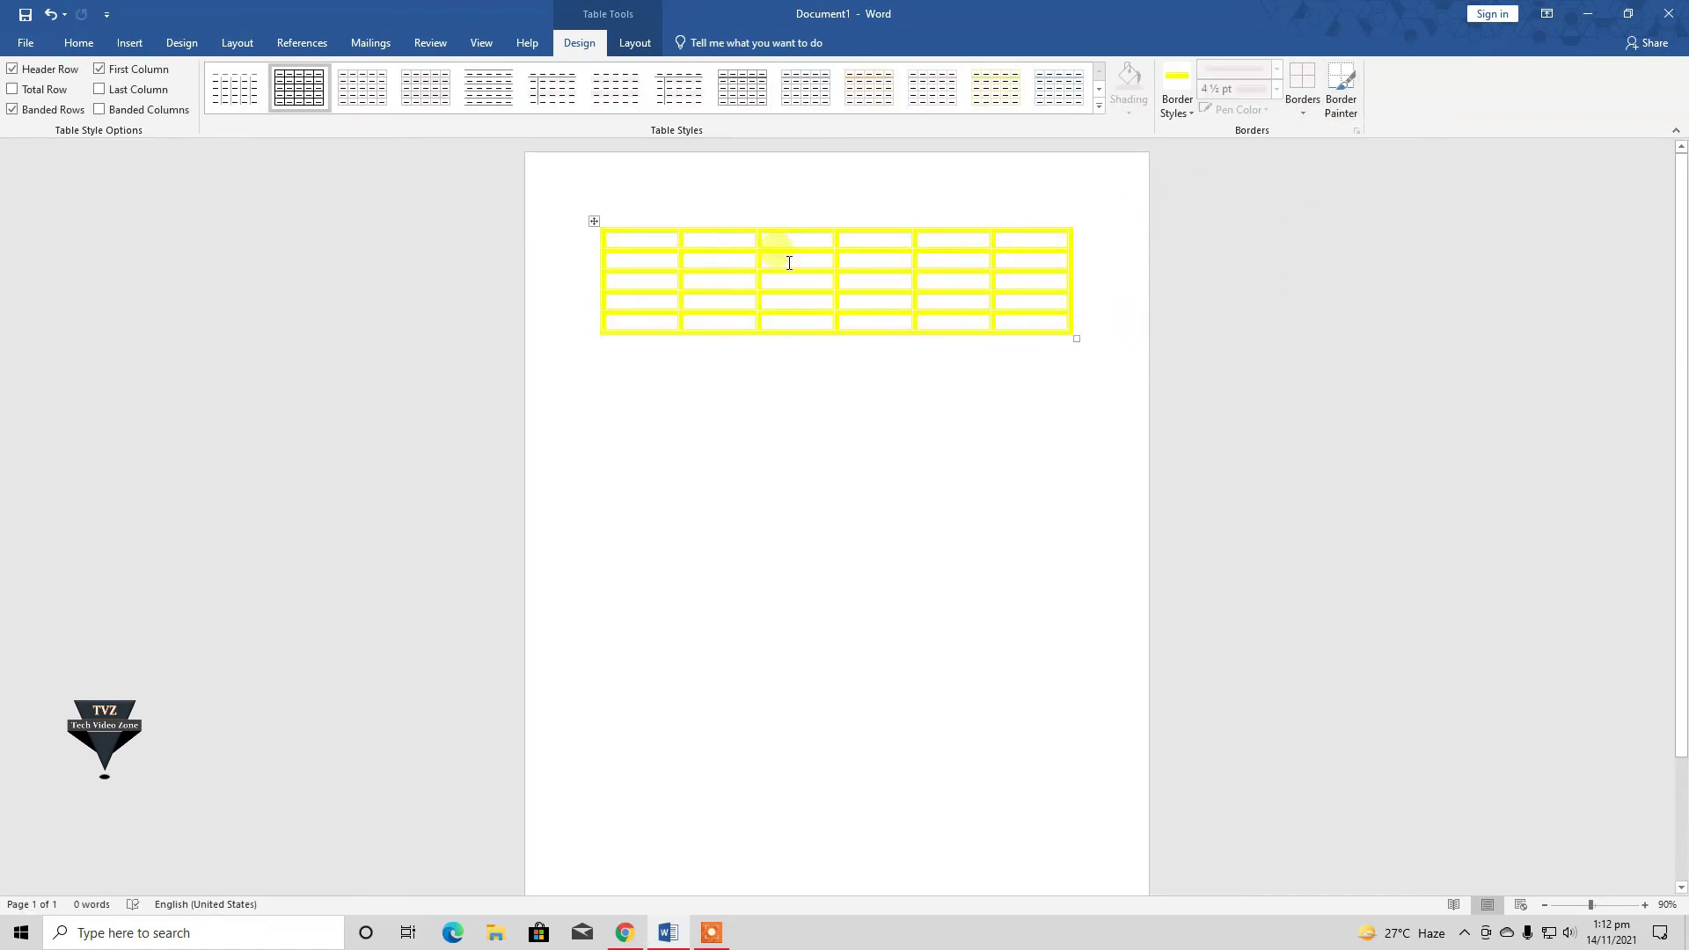
- Reselect the table and browse the border placement and border styles lists without changing anything
drag(1043, 322, 650, 236)
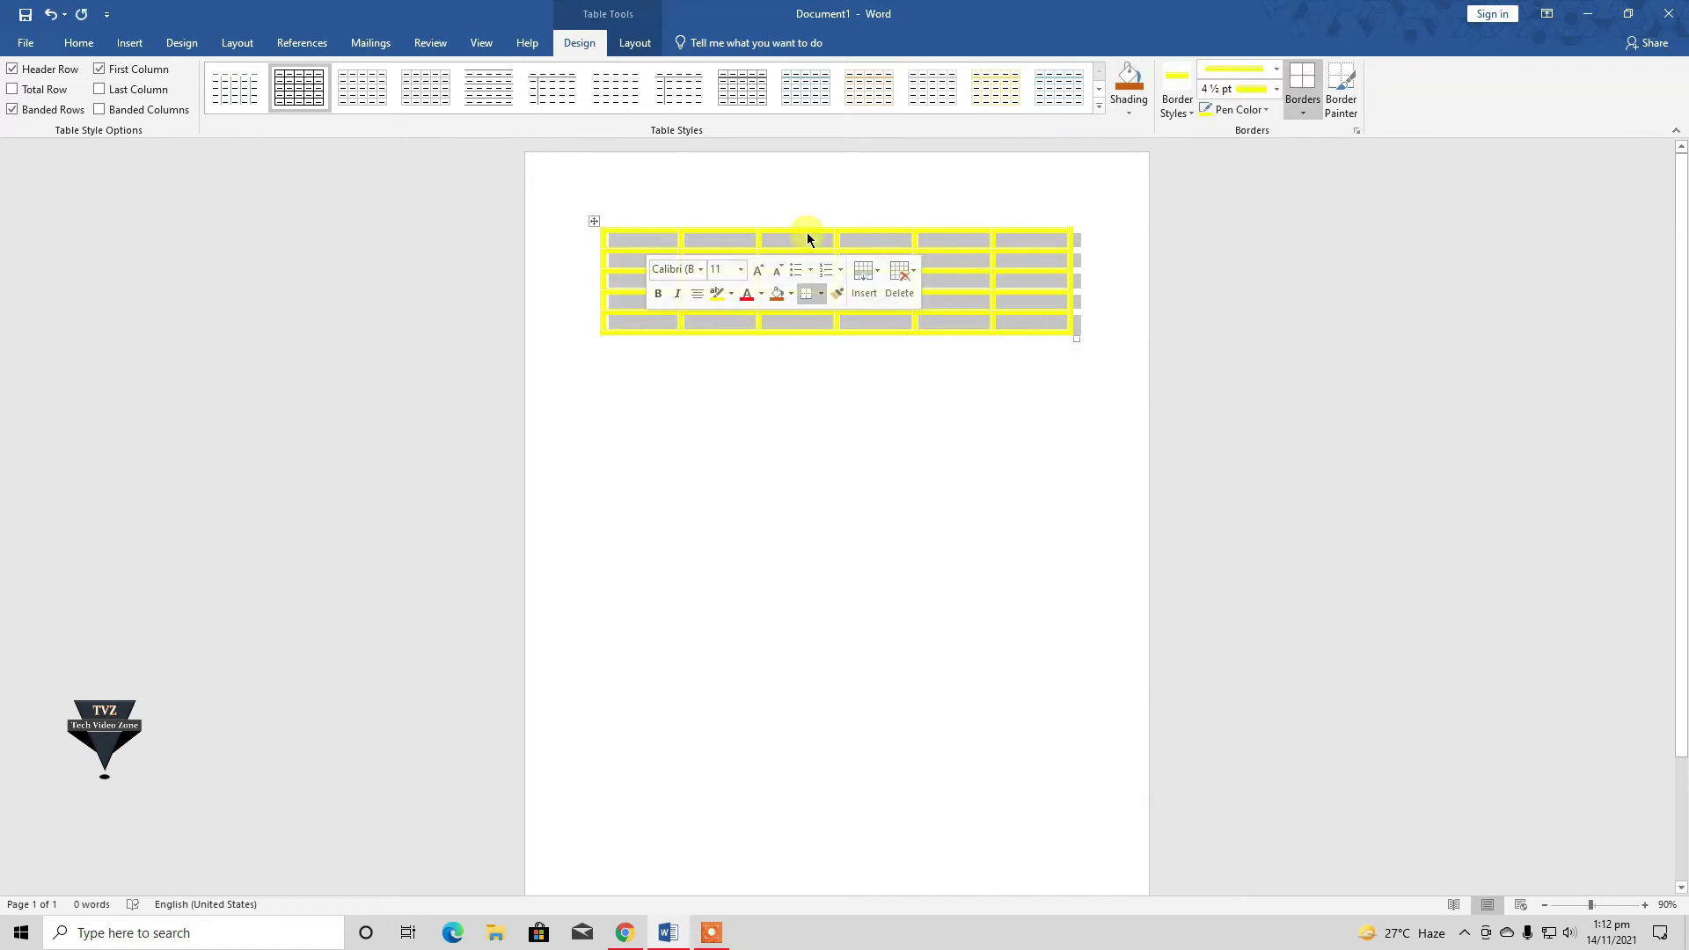
click(1303, 113)
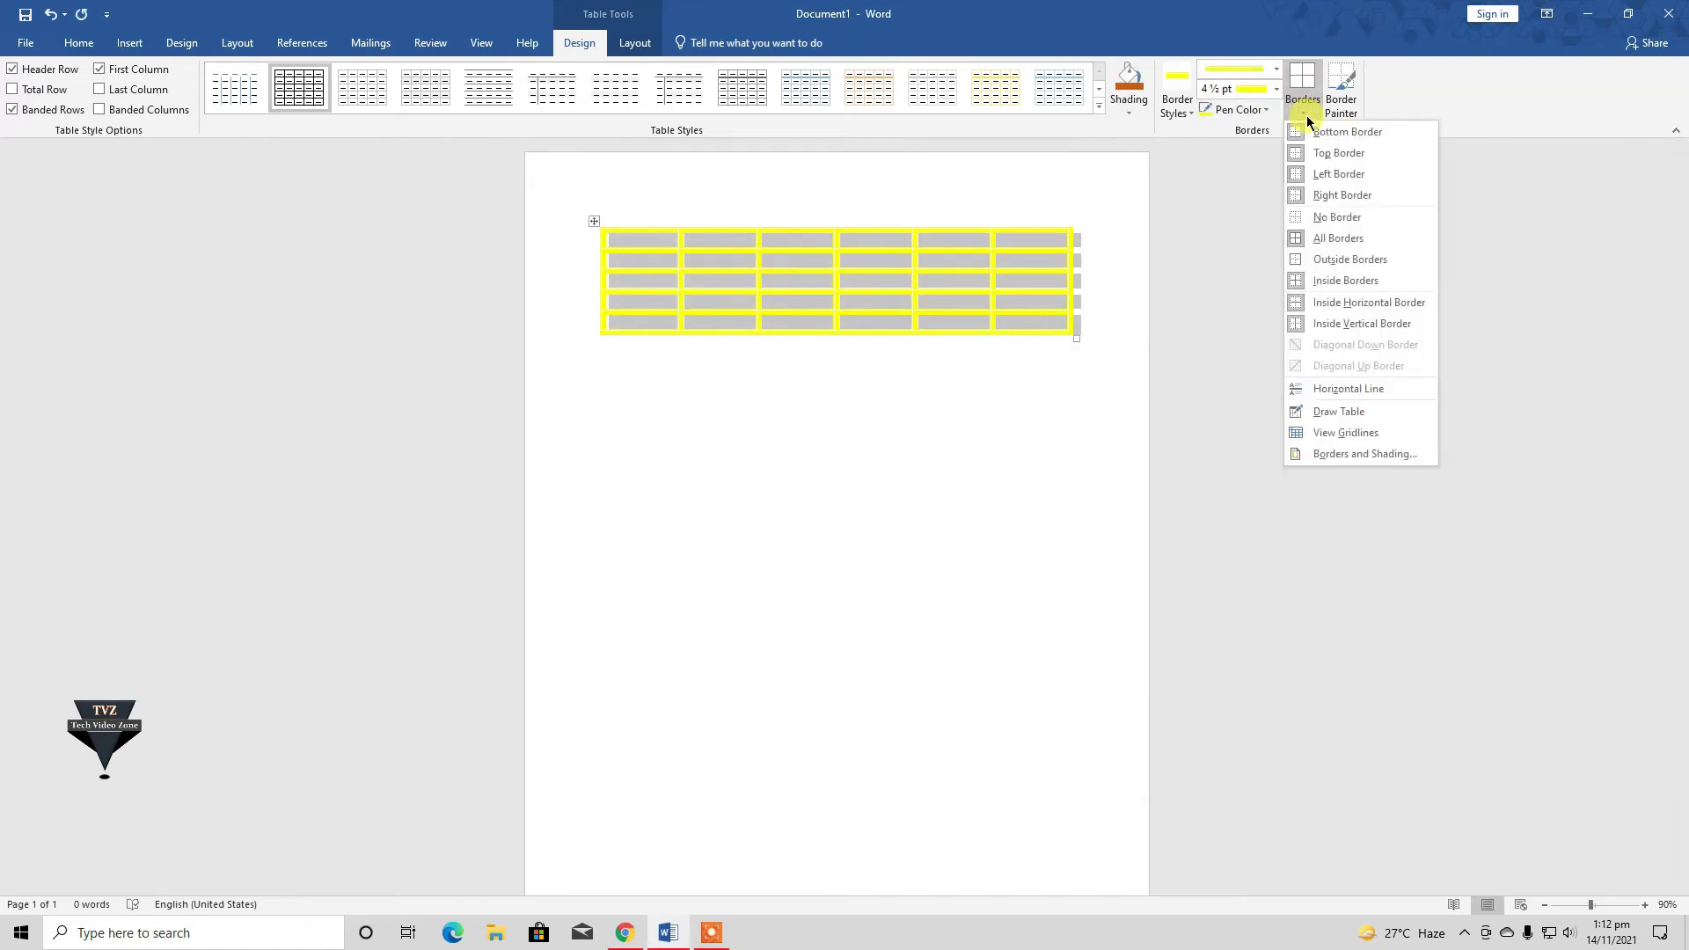
click(1353, 272)
click(1134, 307)
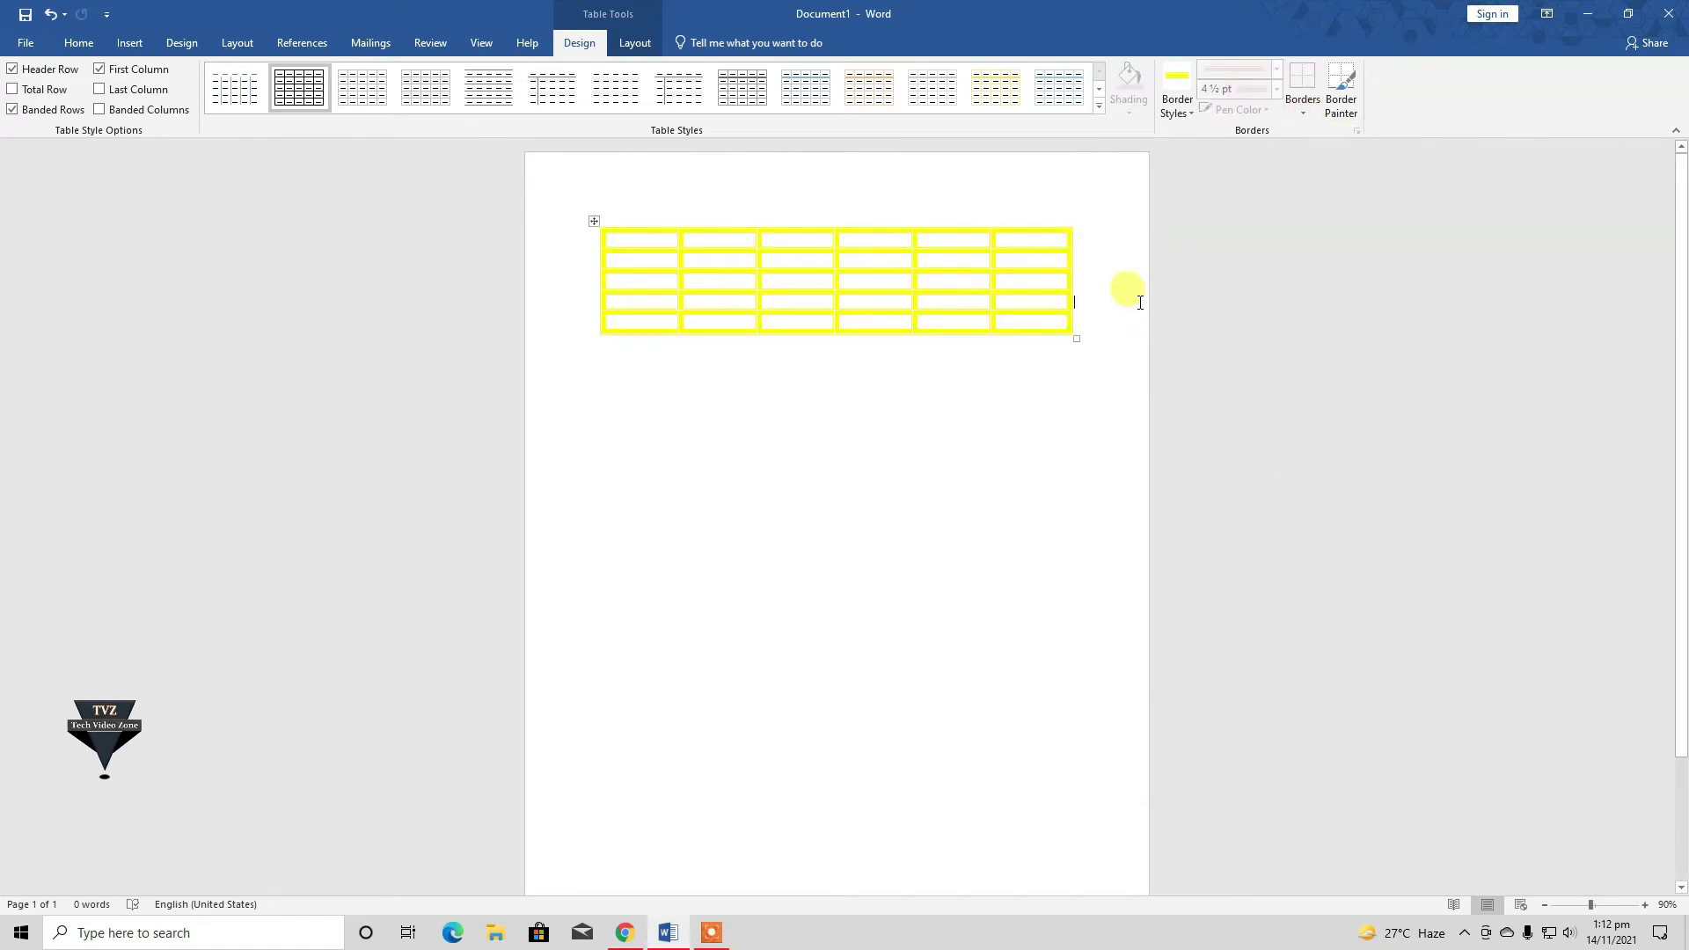
click(1177, 104)
click(1090, 323)
- Apply grey inside lines to the yellow-edged table and drag the first row taller
drag(1087, 336, 620, 231)
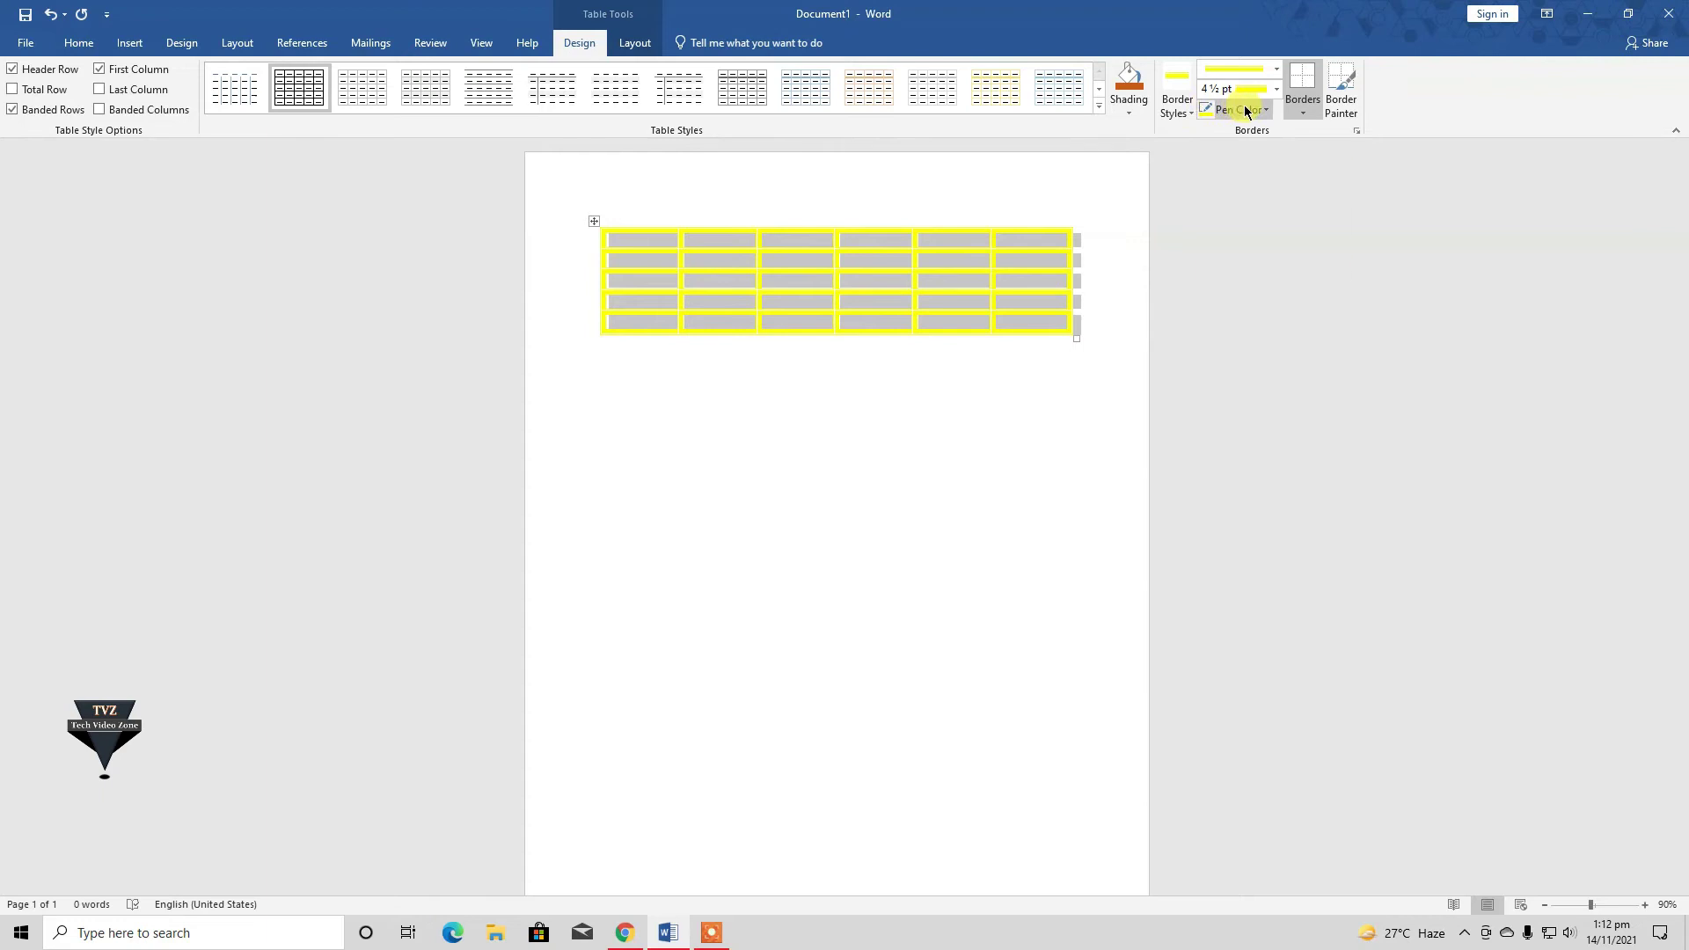
click(1240, 109)
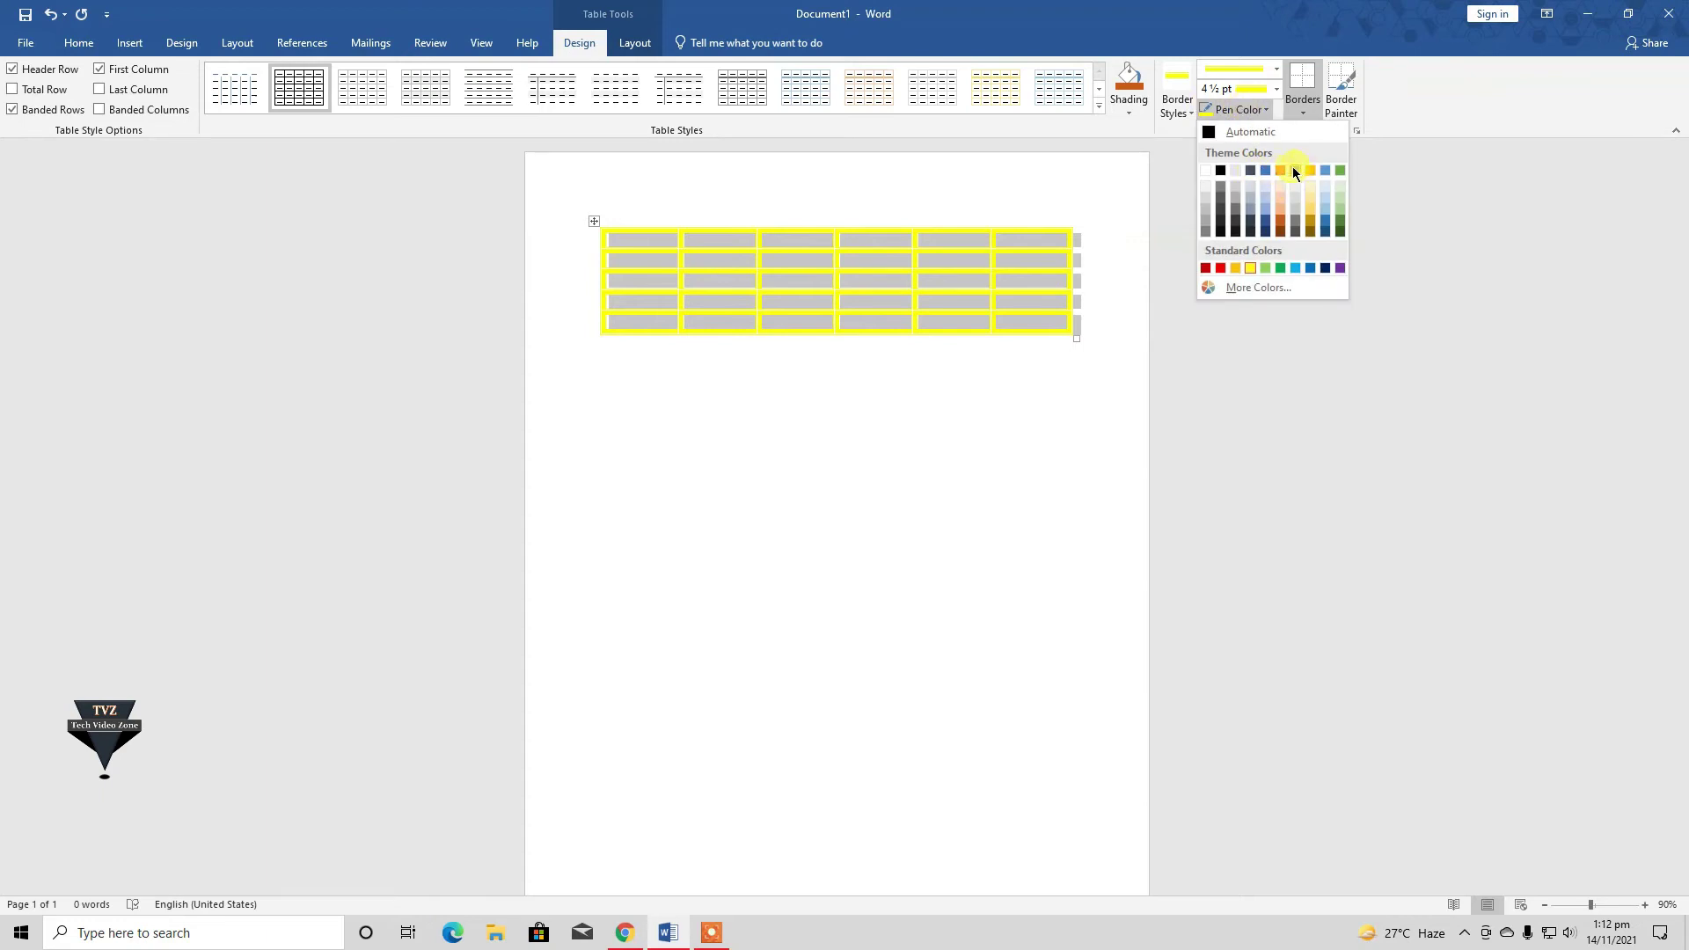
click(1294, 171)
click(1303, 112)
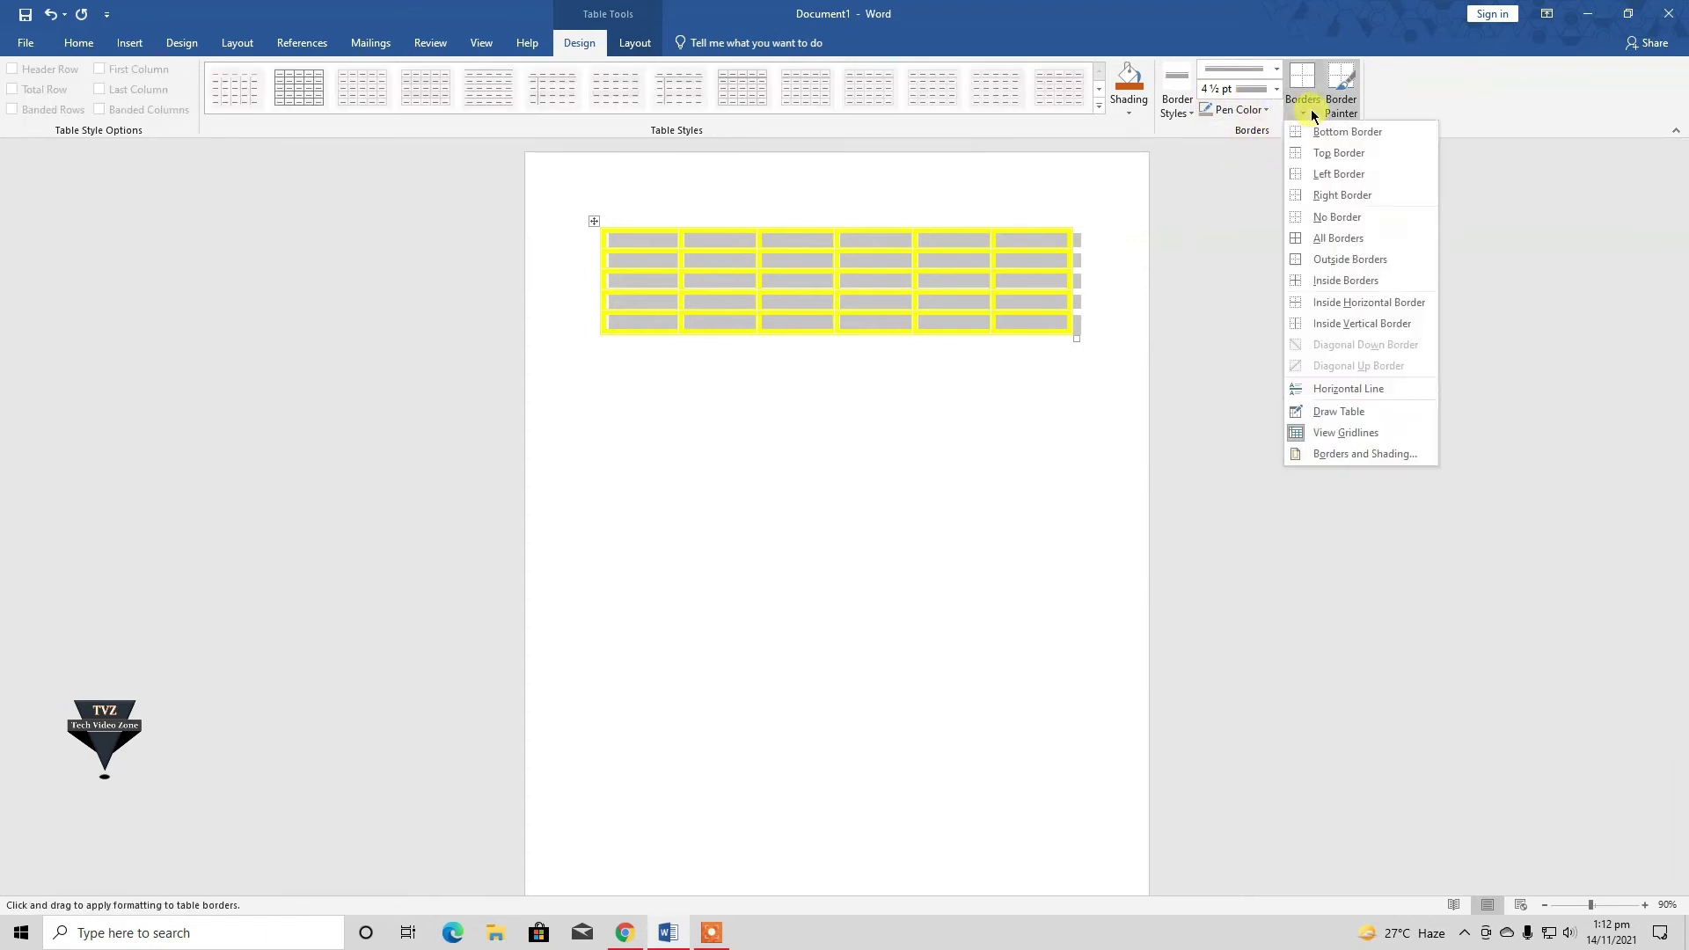
click(1352, 260)
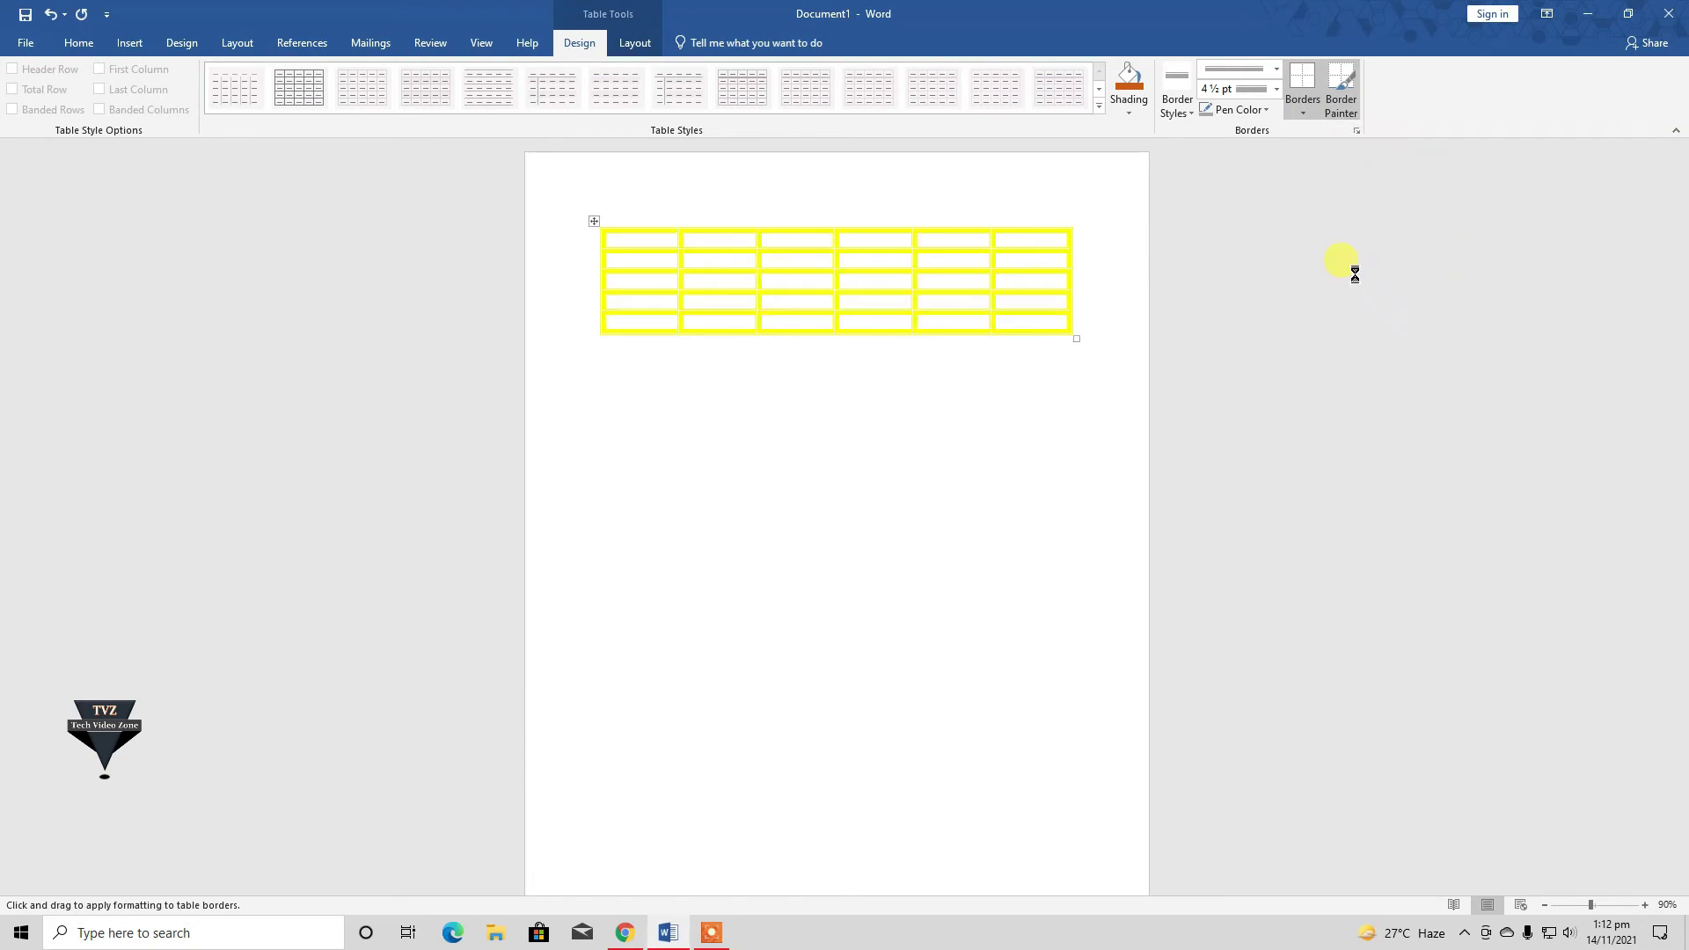
click(1183, 321)
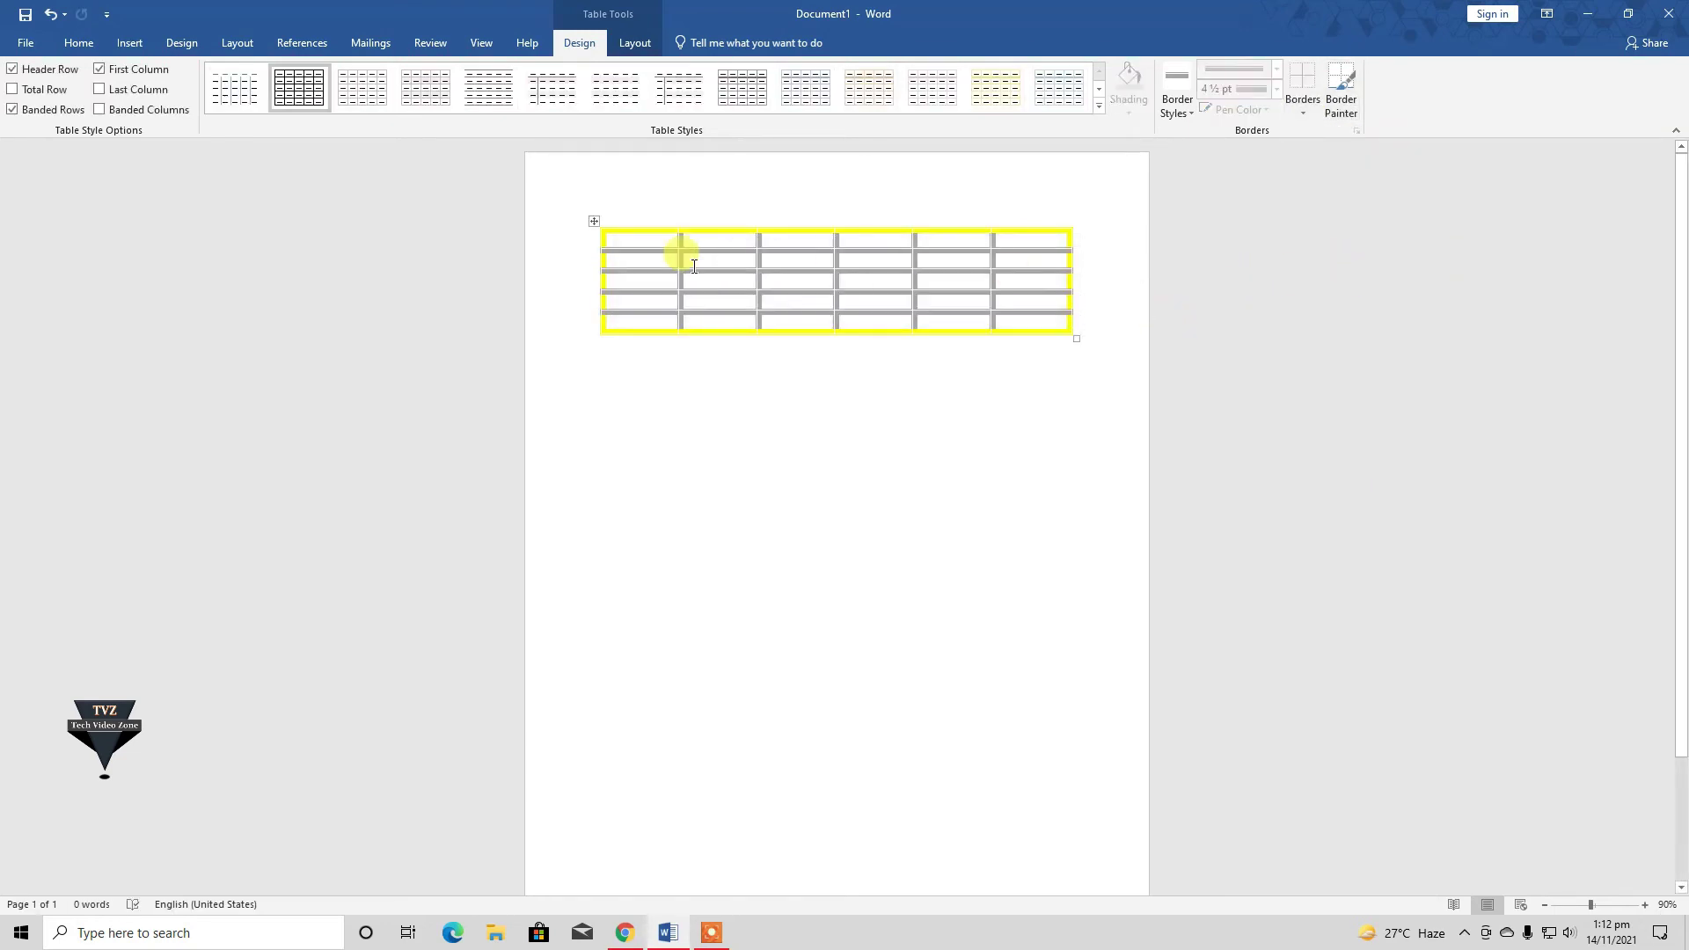
drag(642, 249, 708, 261)
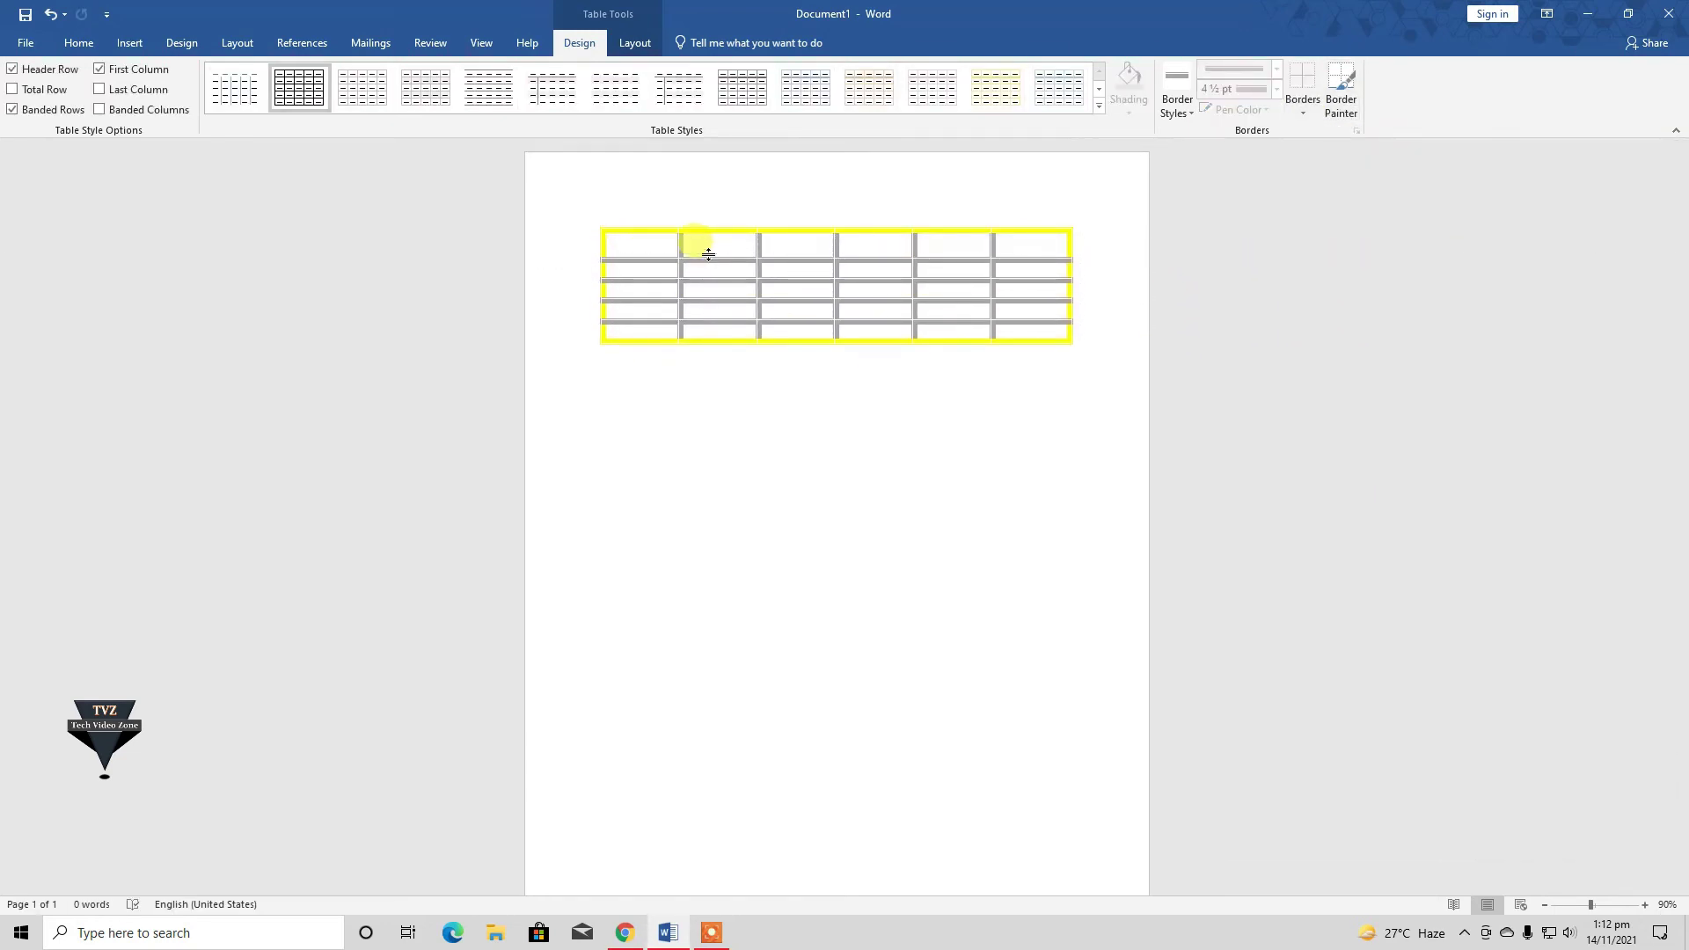
- Select the table, pick an orange pen colour, and apply it to the outer border
click(1175, 112)
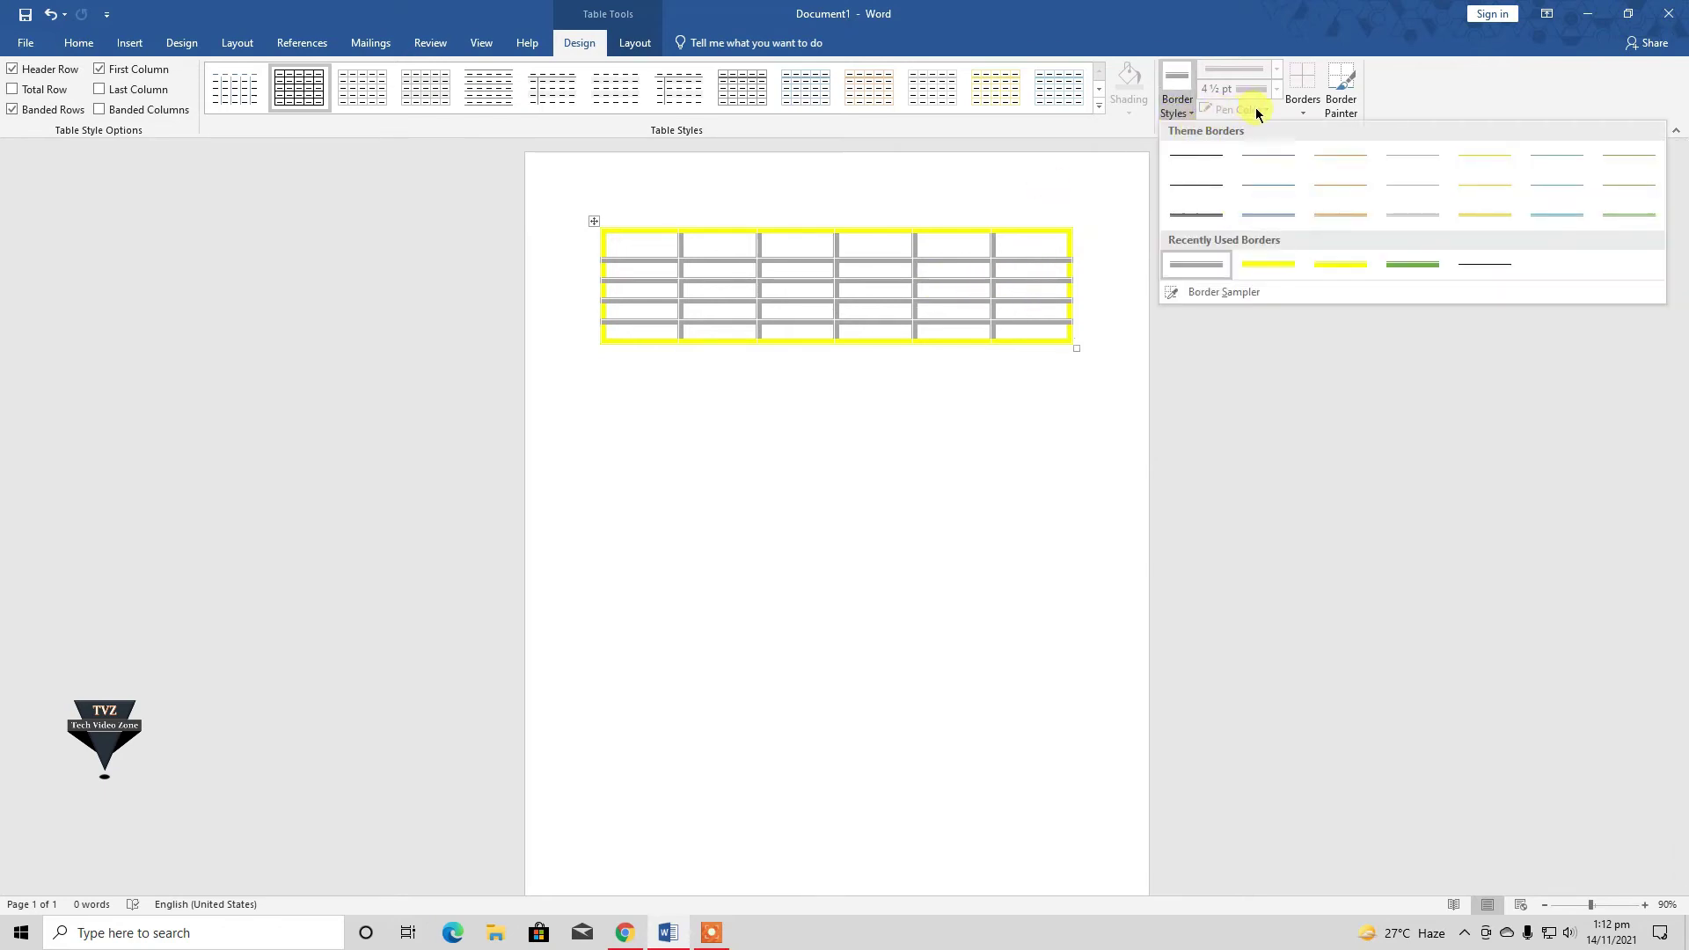
click(1077, 340)
mouse_move(1078, 331)
mouse_down()
mouse_move(987, 300)
mouse_move(628, 251)
mouse_up()
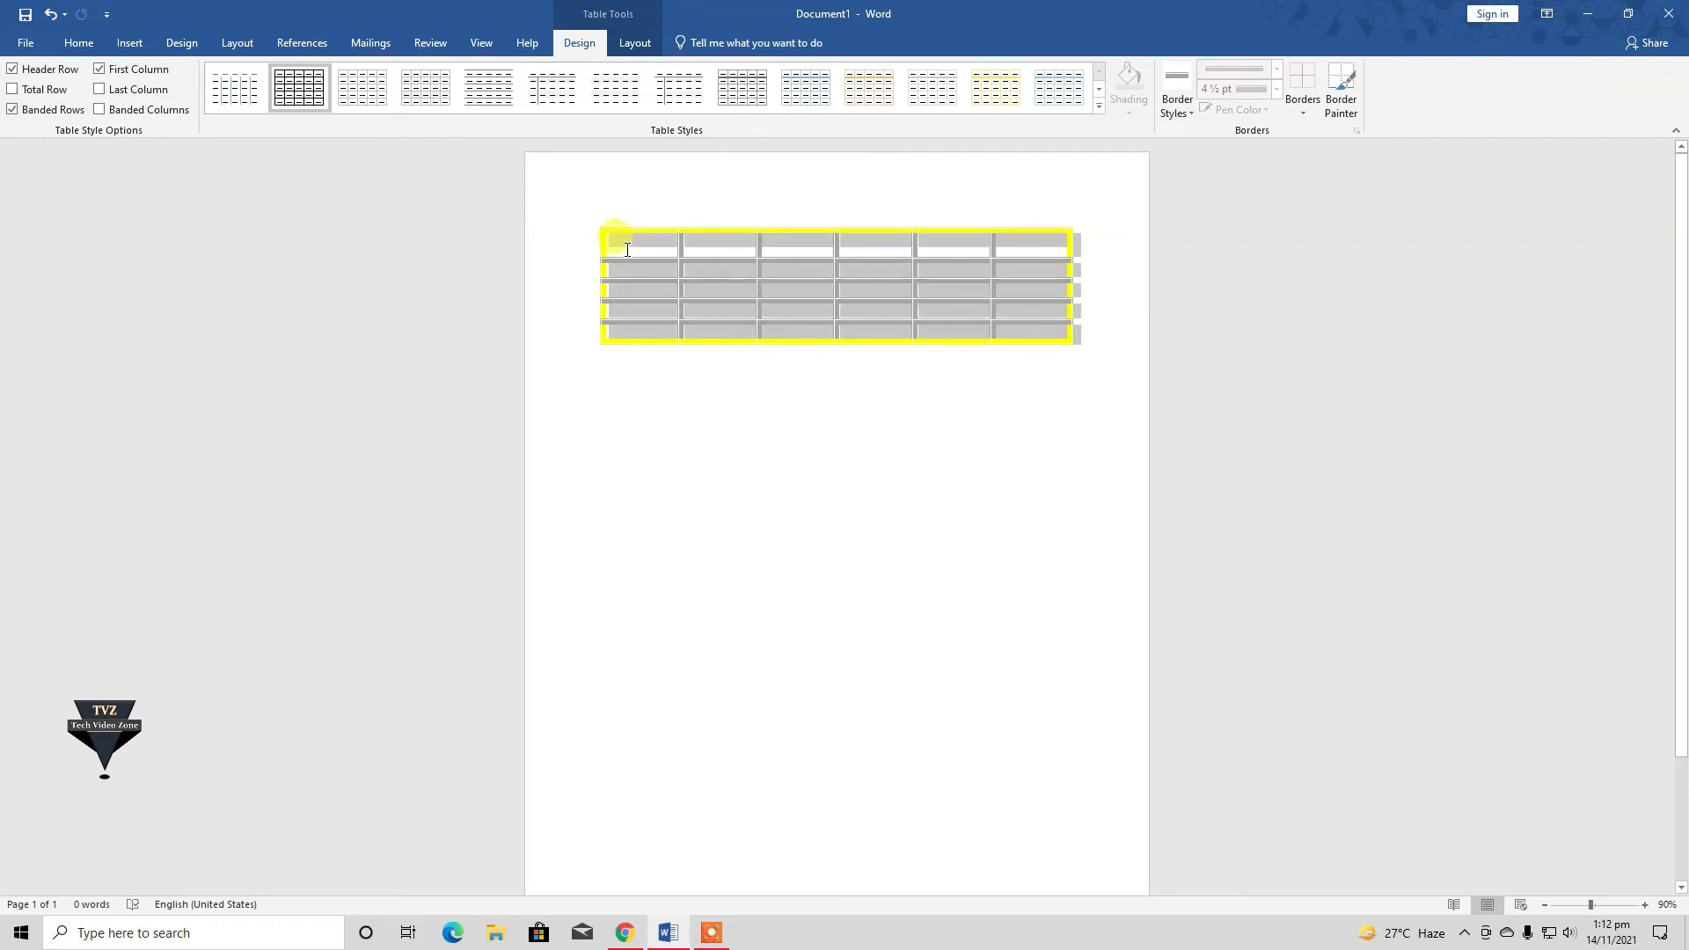
click(1248, 111)
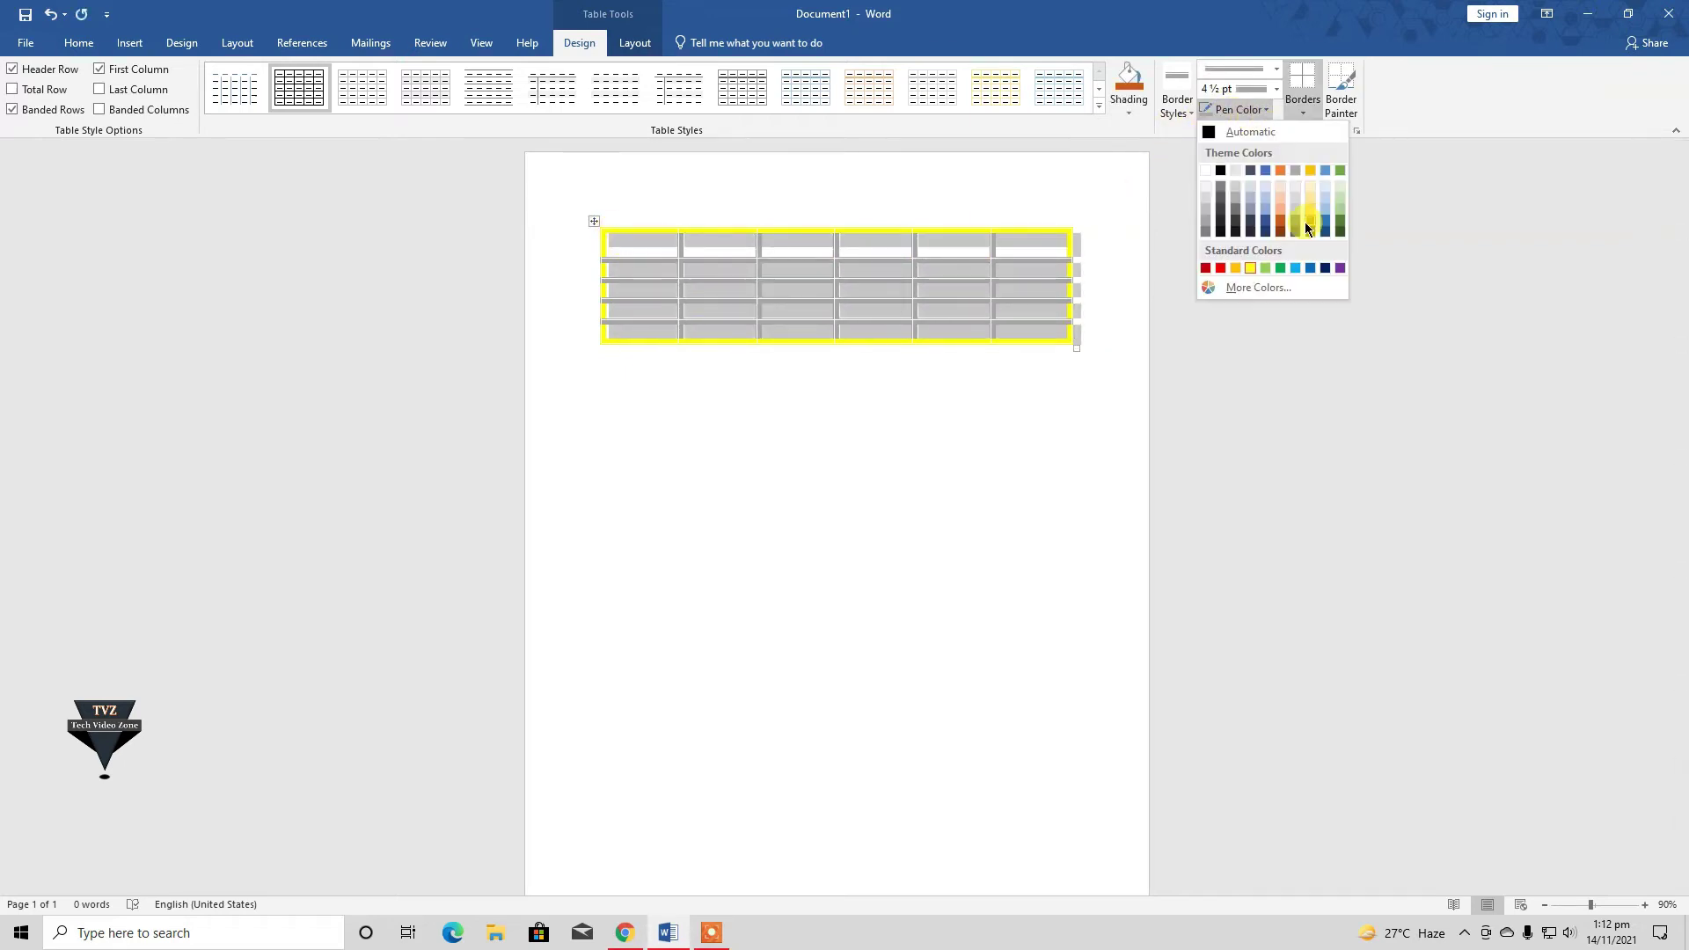
click(1280, 225)
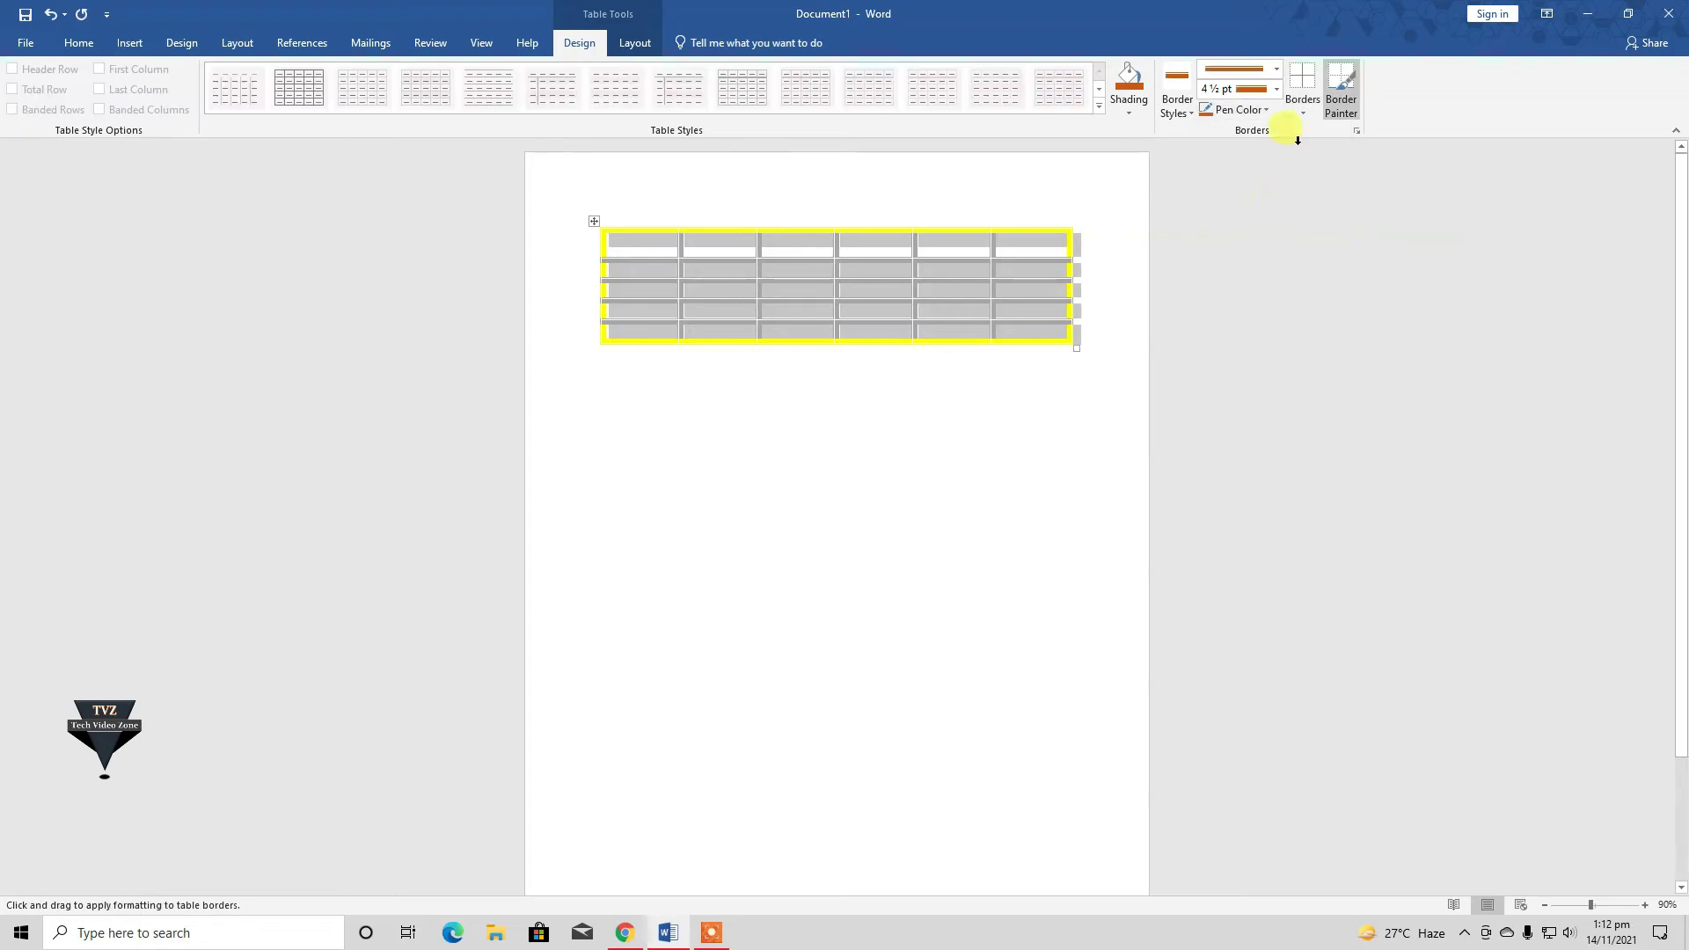
click(1303, 112)
click(1333, 241)
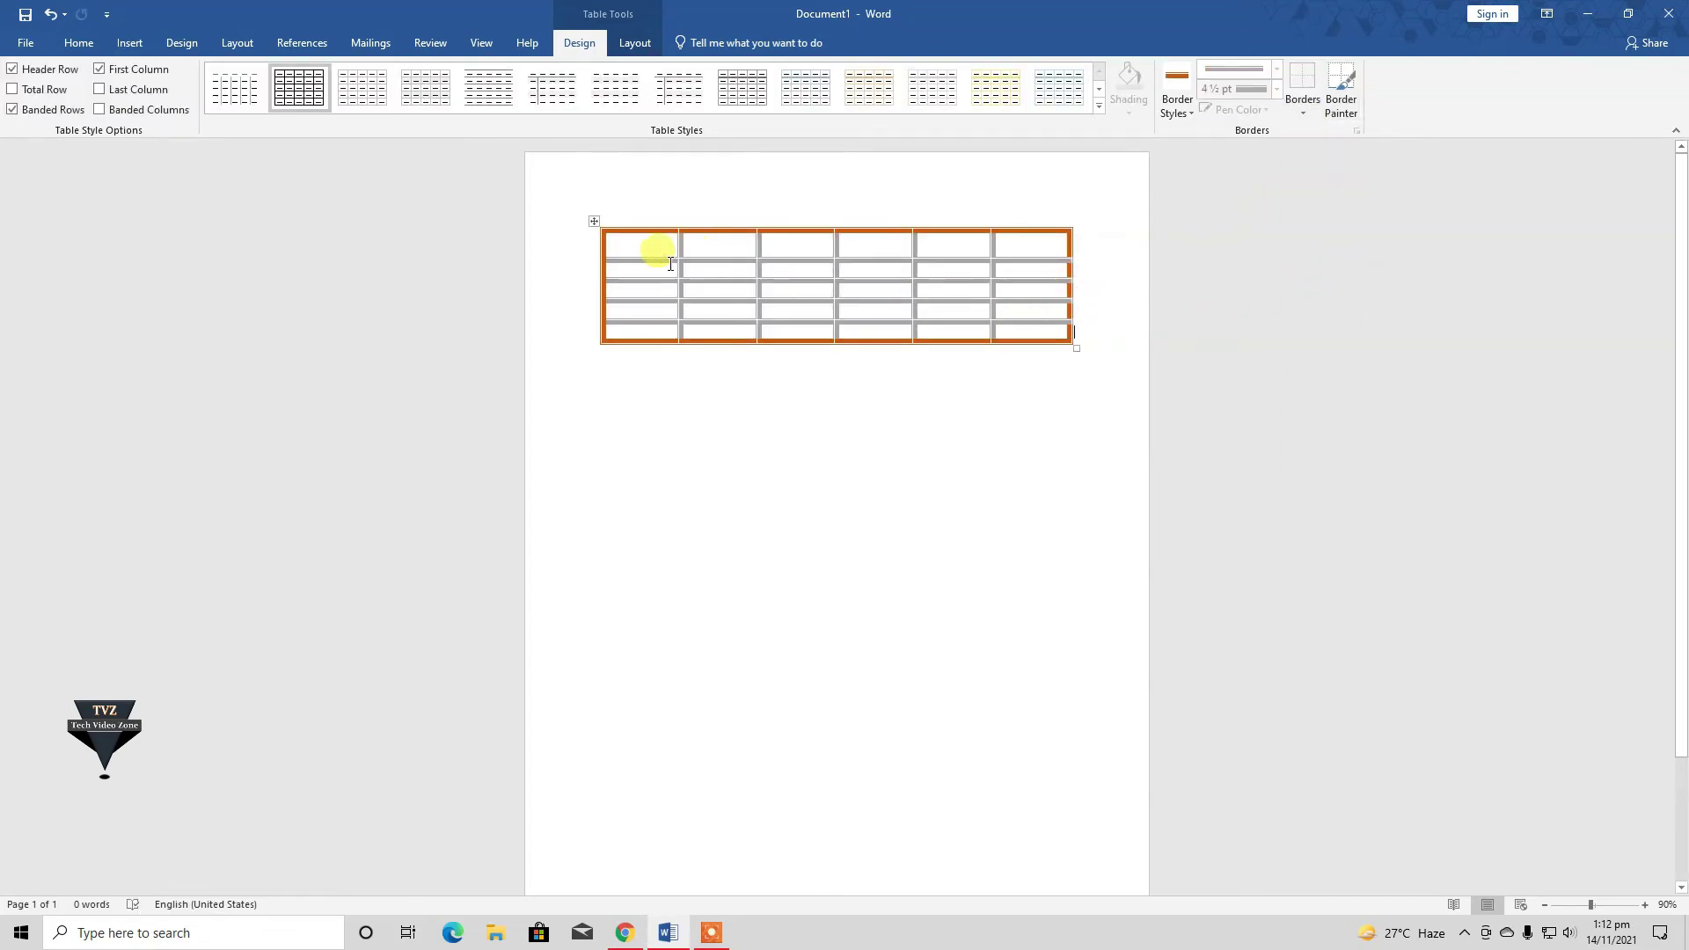
mouse_move(615, 247)
mouse_down()
mouse_move(772, 280)
mouse_move(869, 278)
mouse_move(608, 241)
mouse_up()
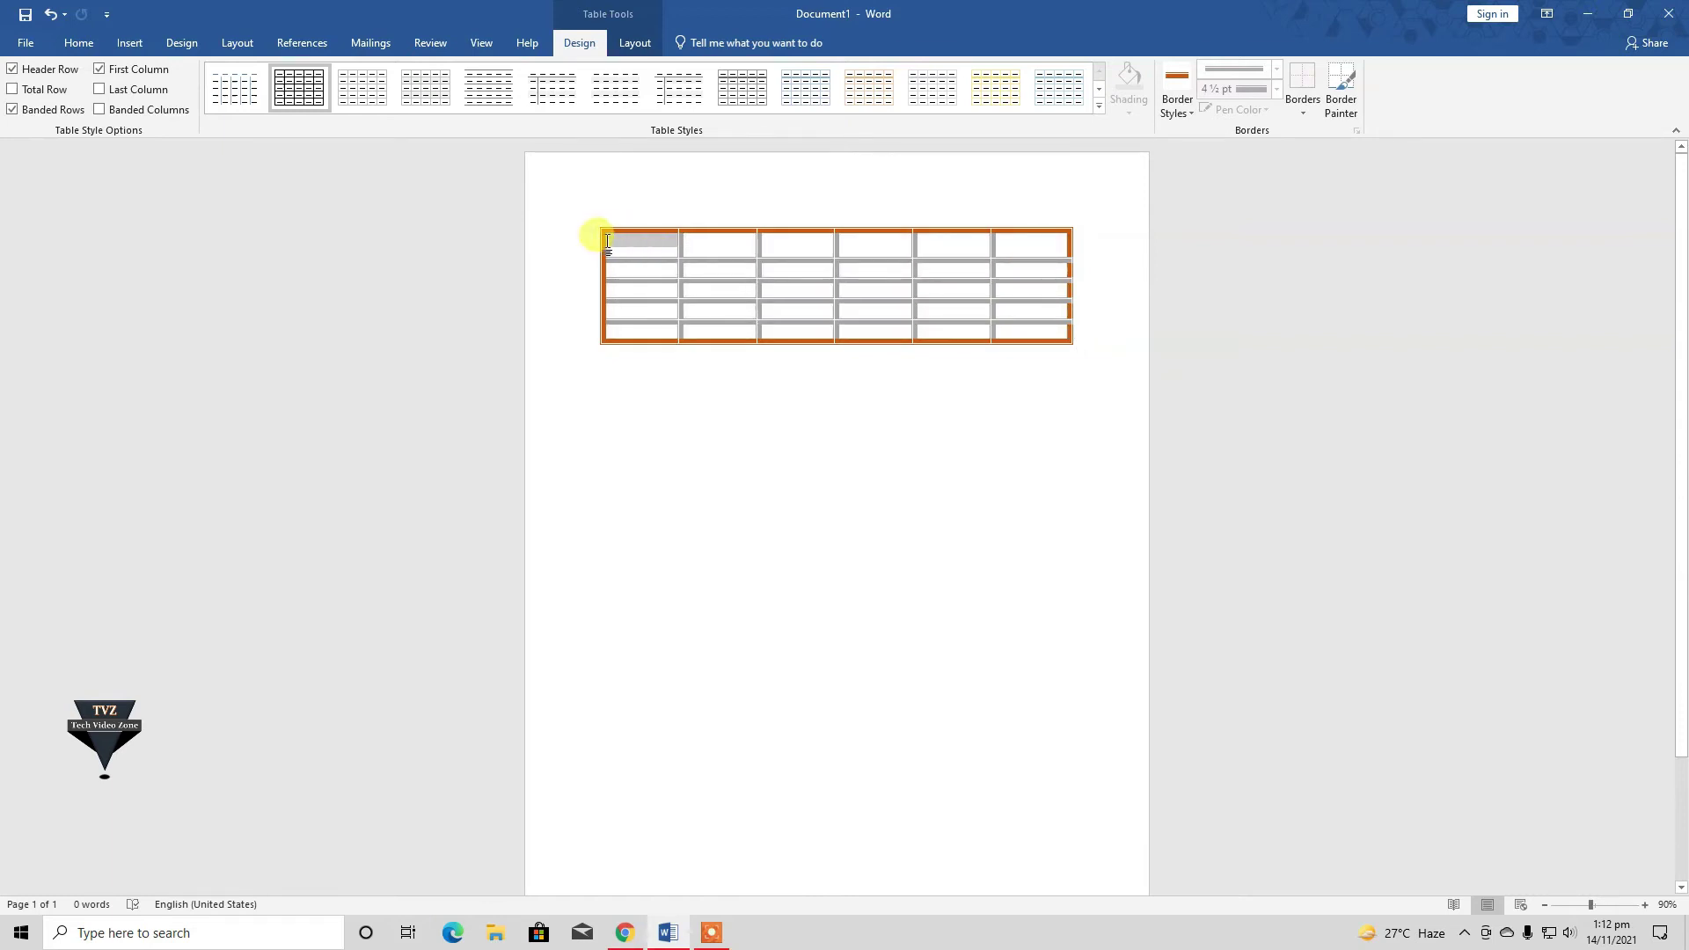
- Select the whole table with a green pen colour and open the border placement list
click(1124, 264)
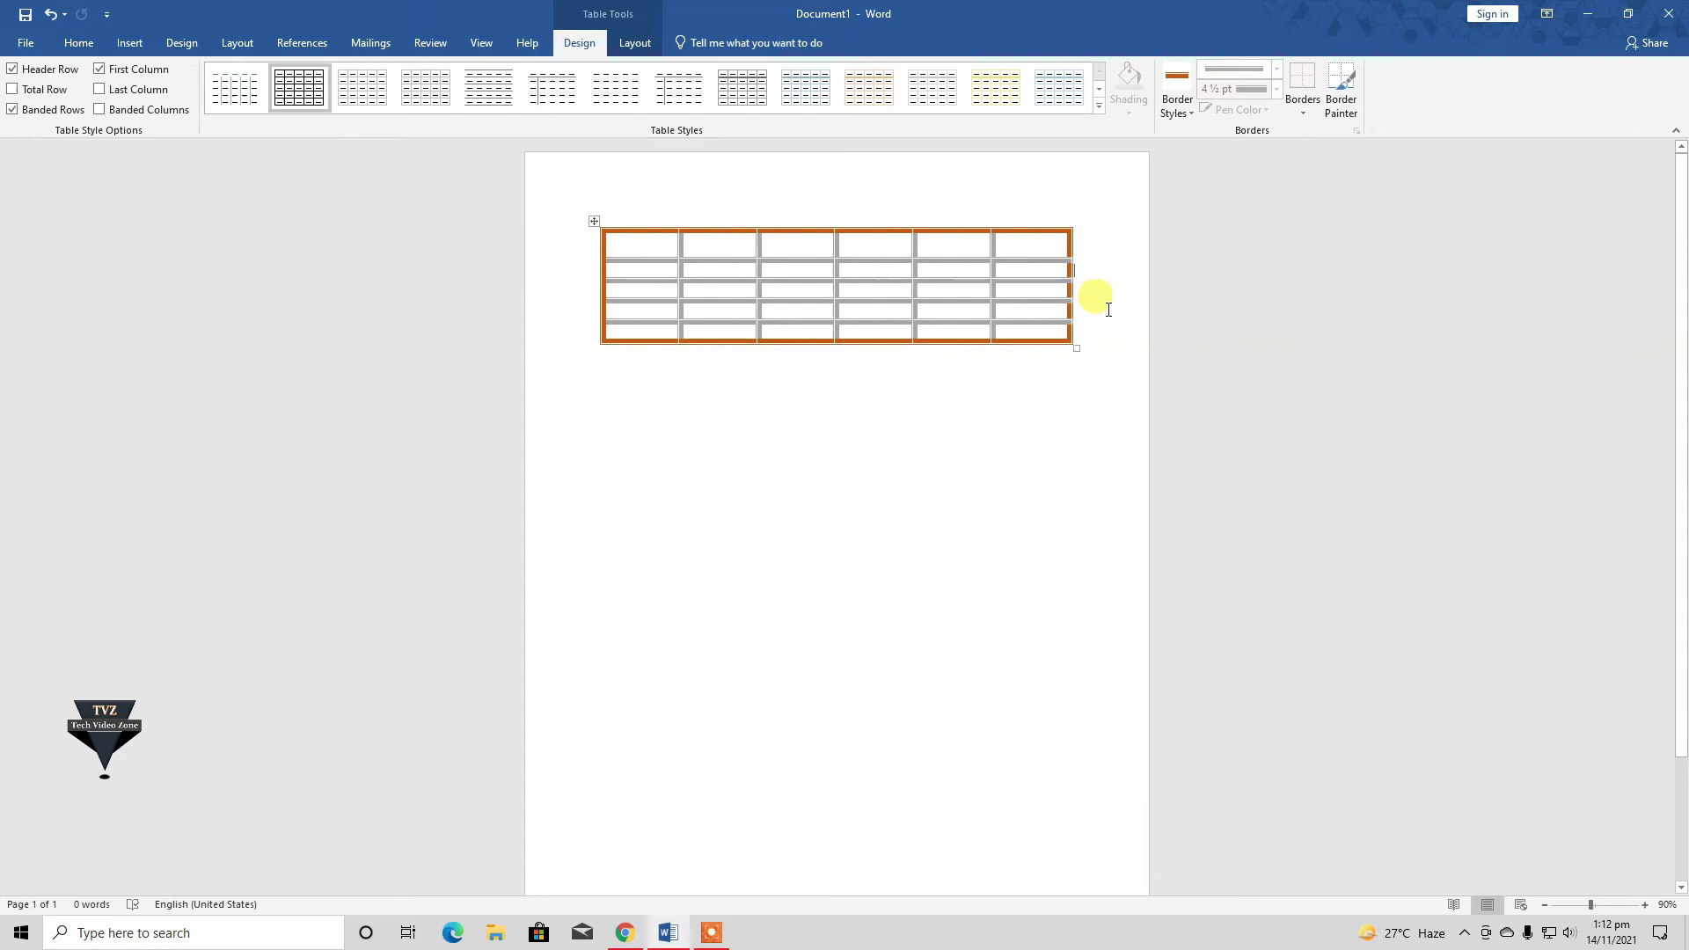
drag(1077, 328, 648, 245)
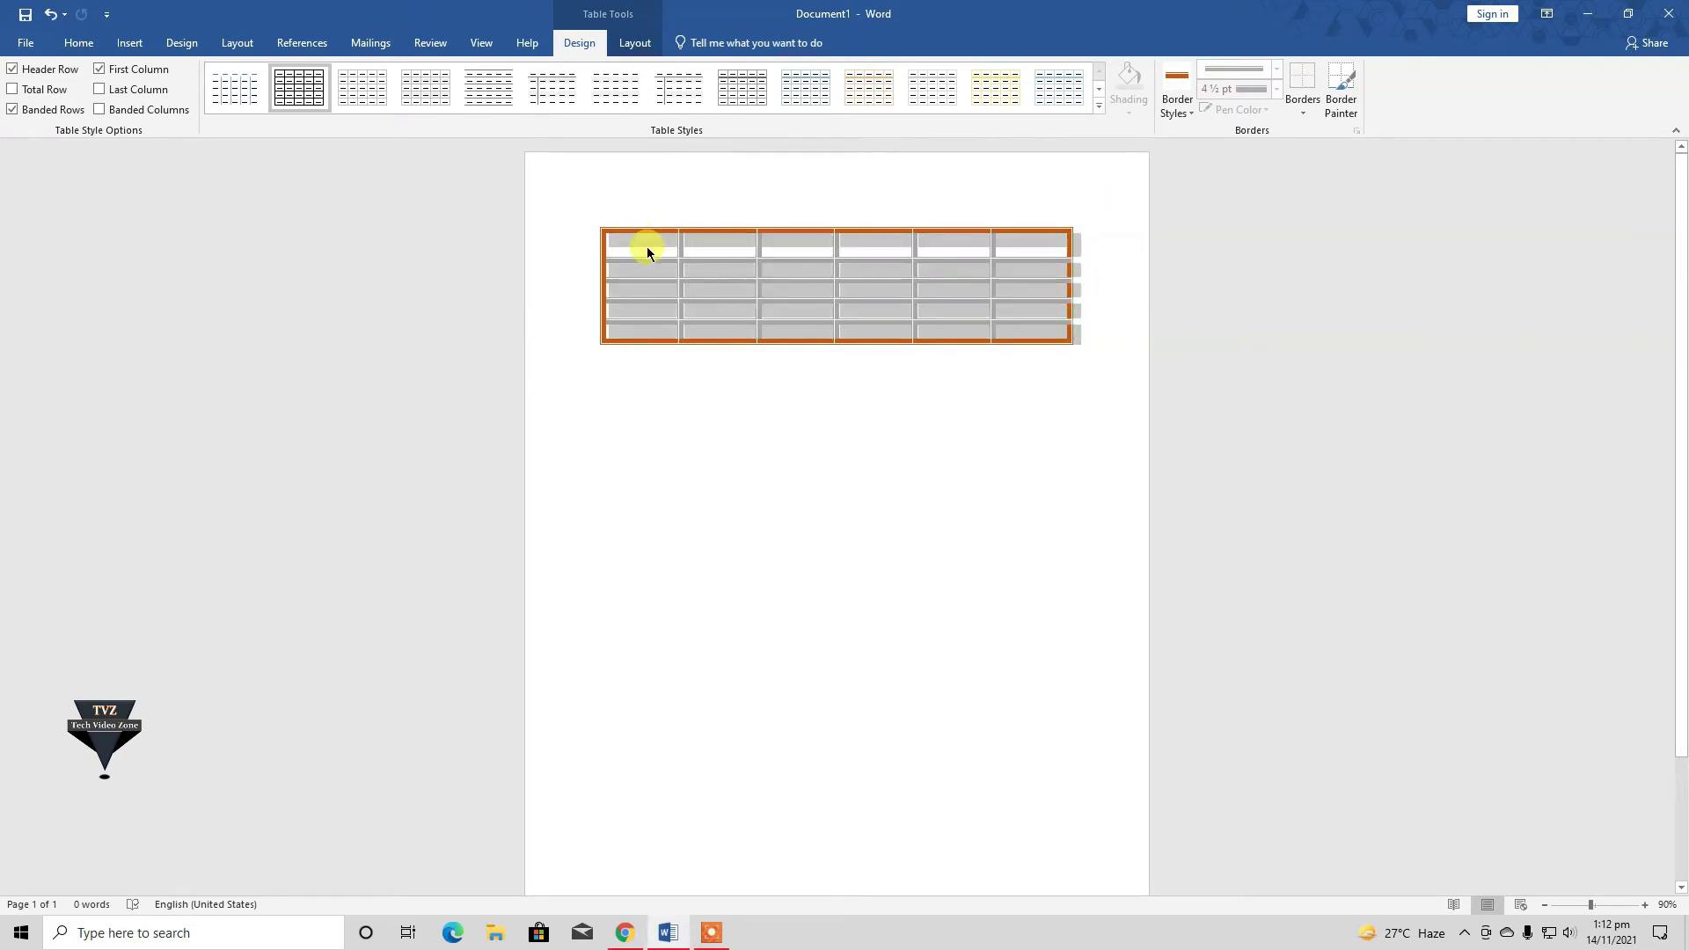
click(1264, 110)
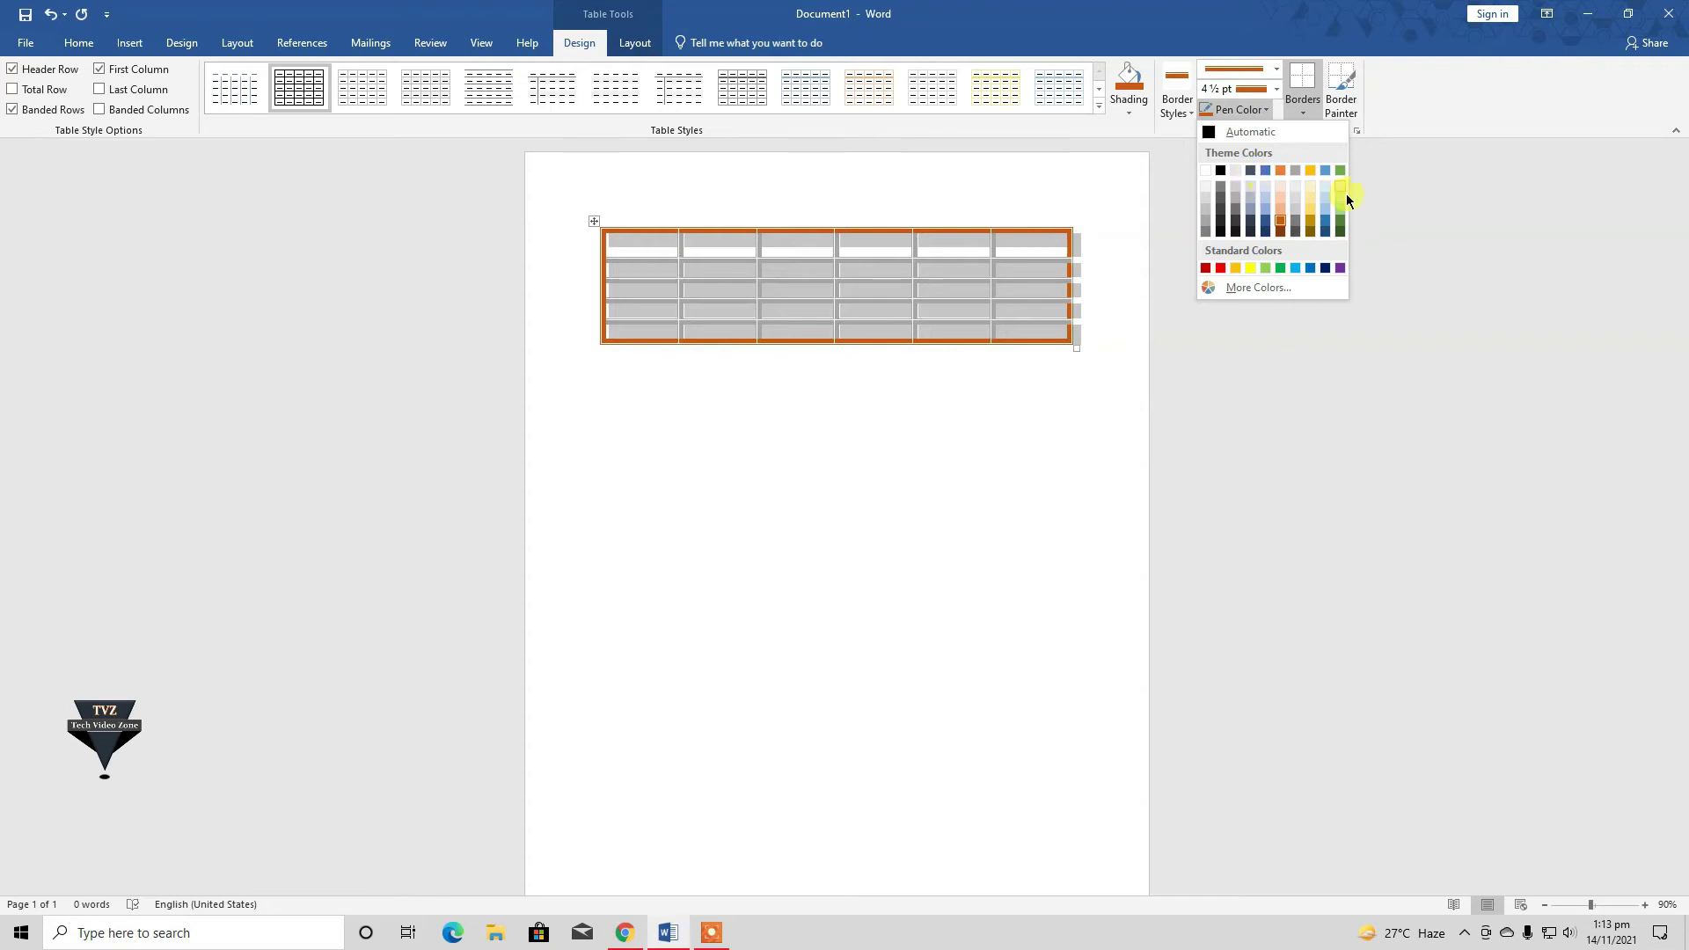
click(1341, 234)
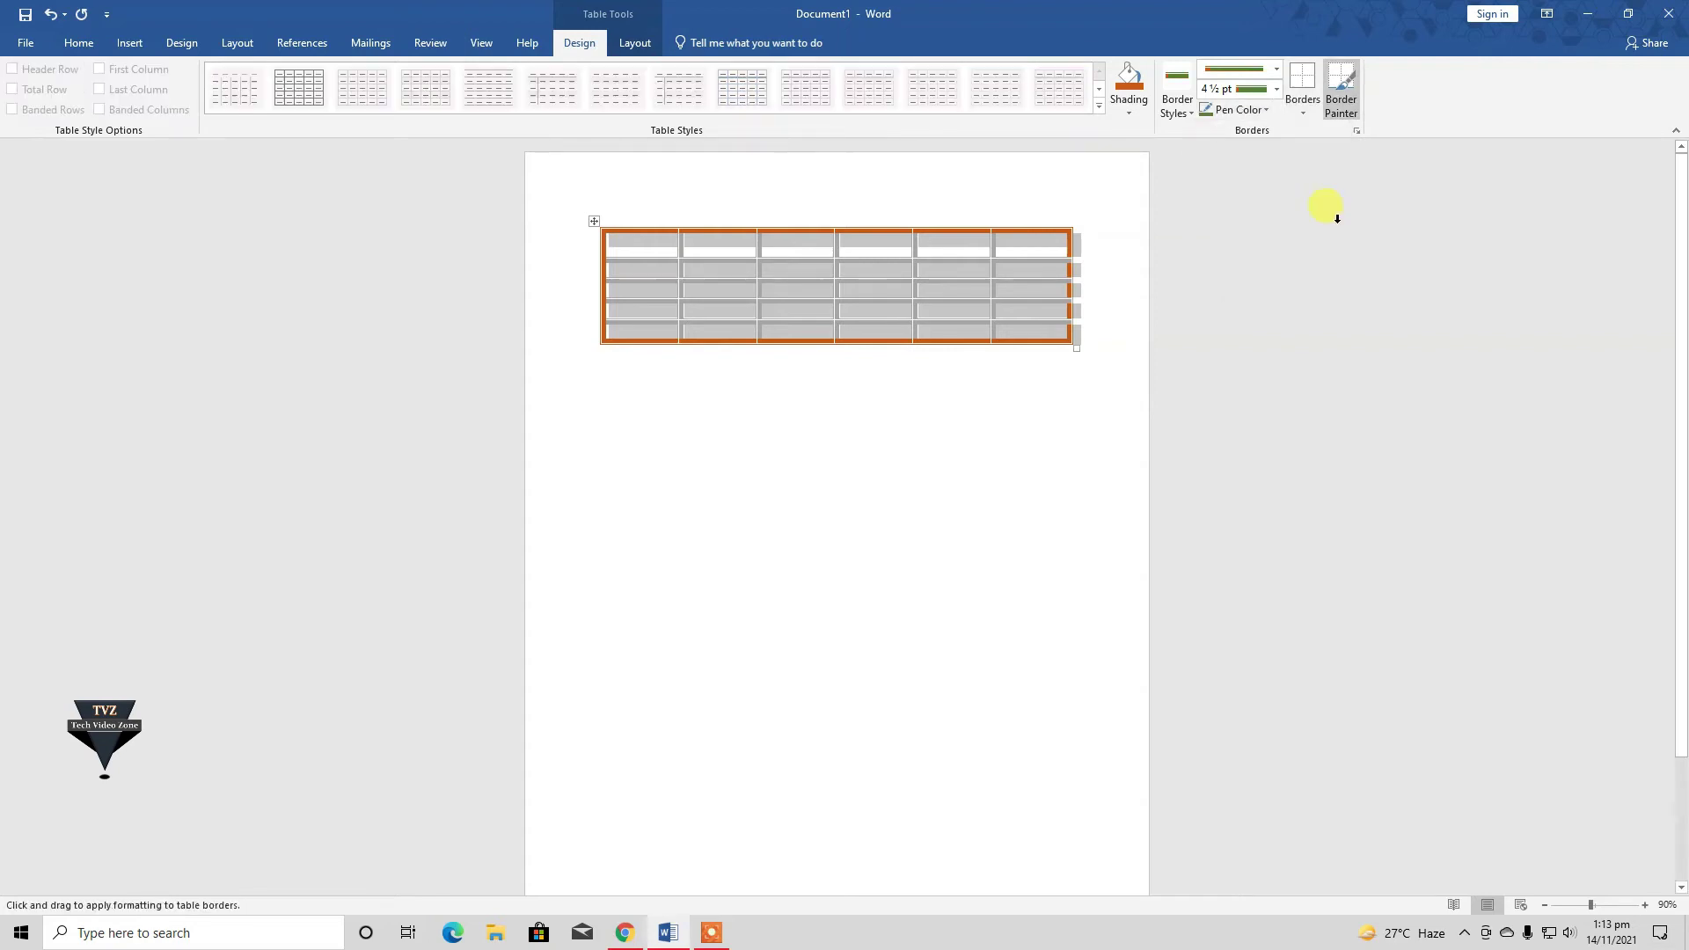
click(1303, 112)
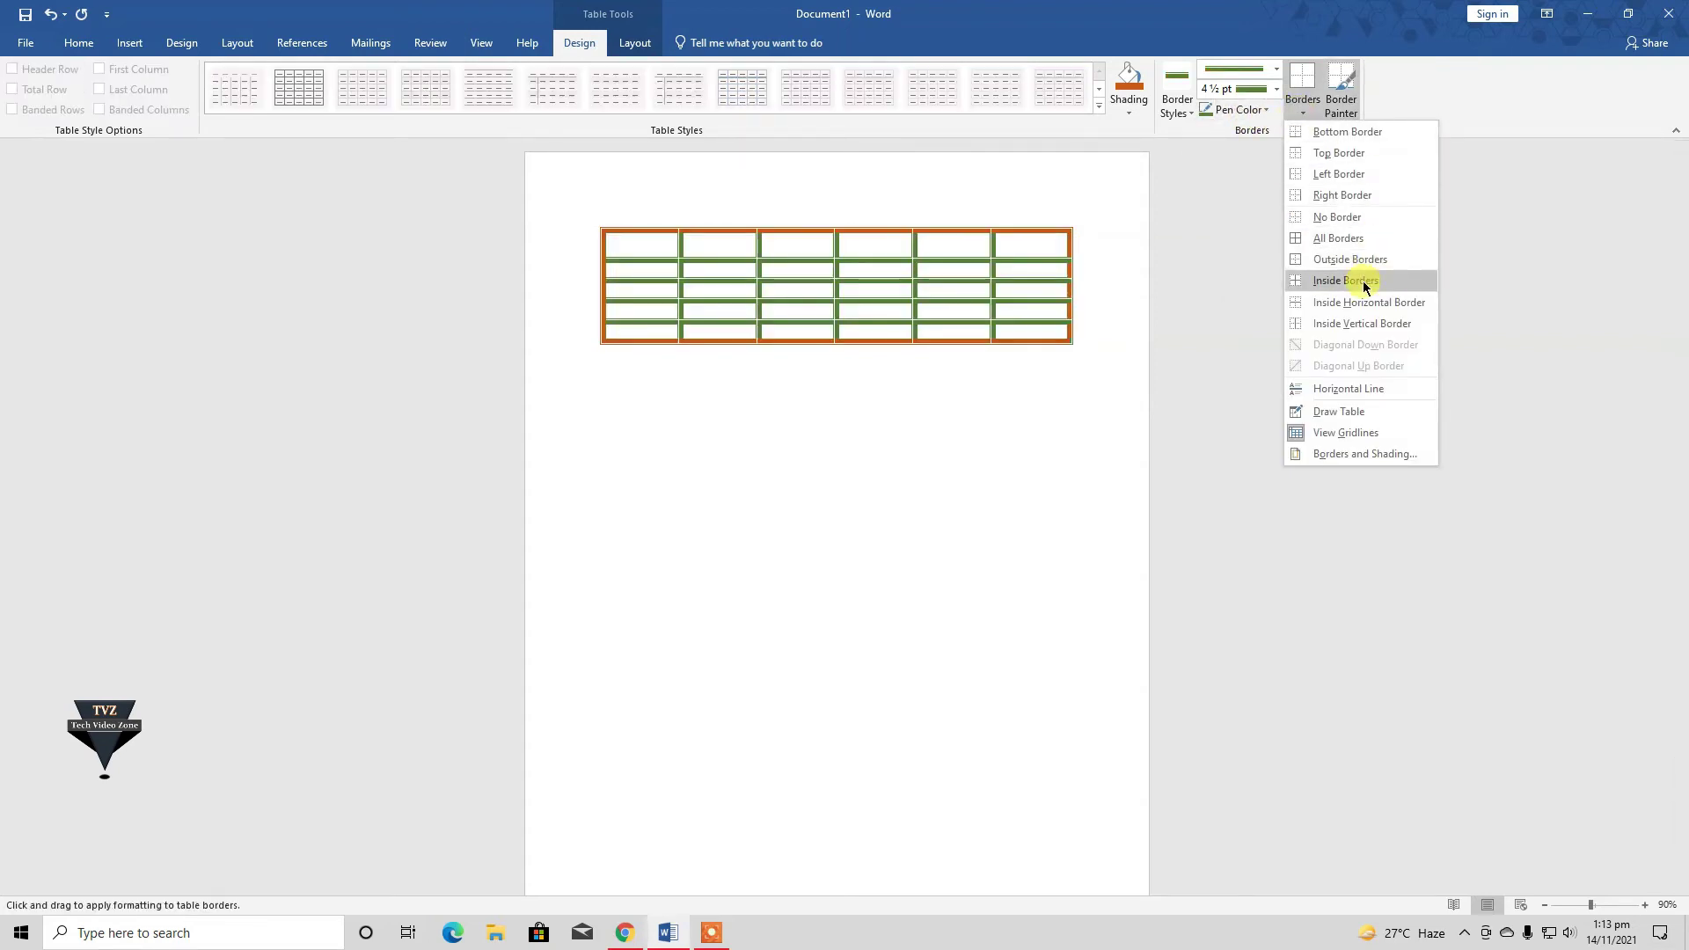
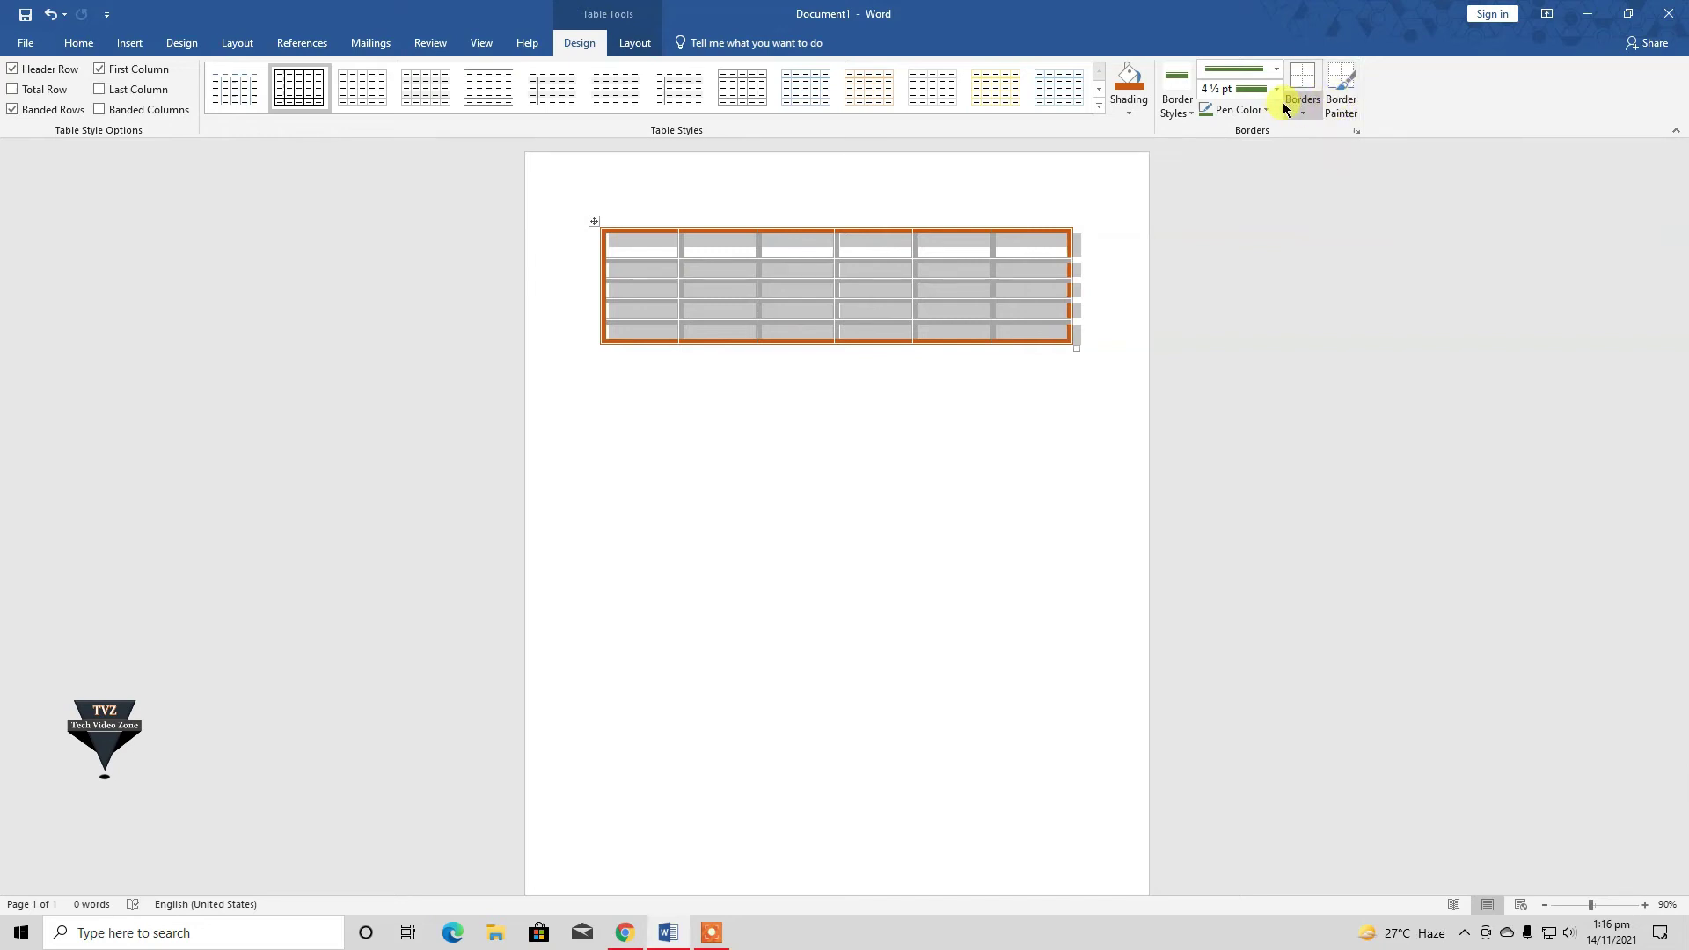
- Set the border pen colour to blue and switch Border Painter back on
click(1256, 108)
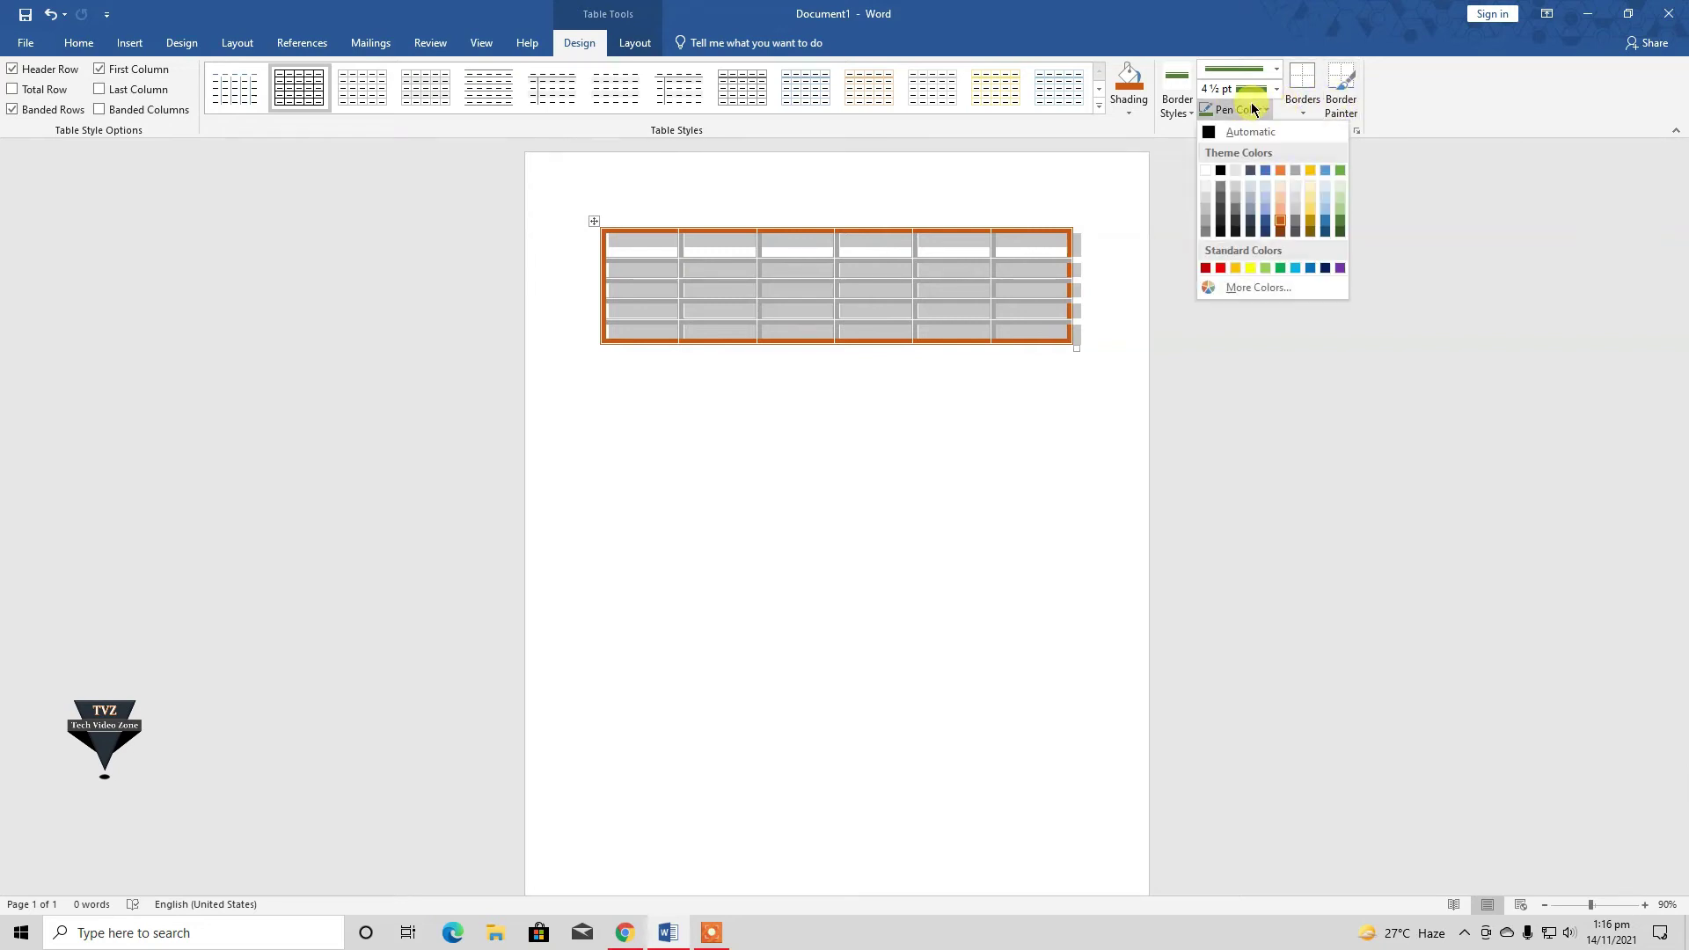
click(1264, 170)
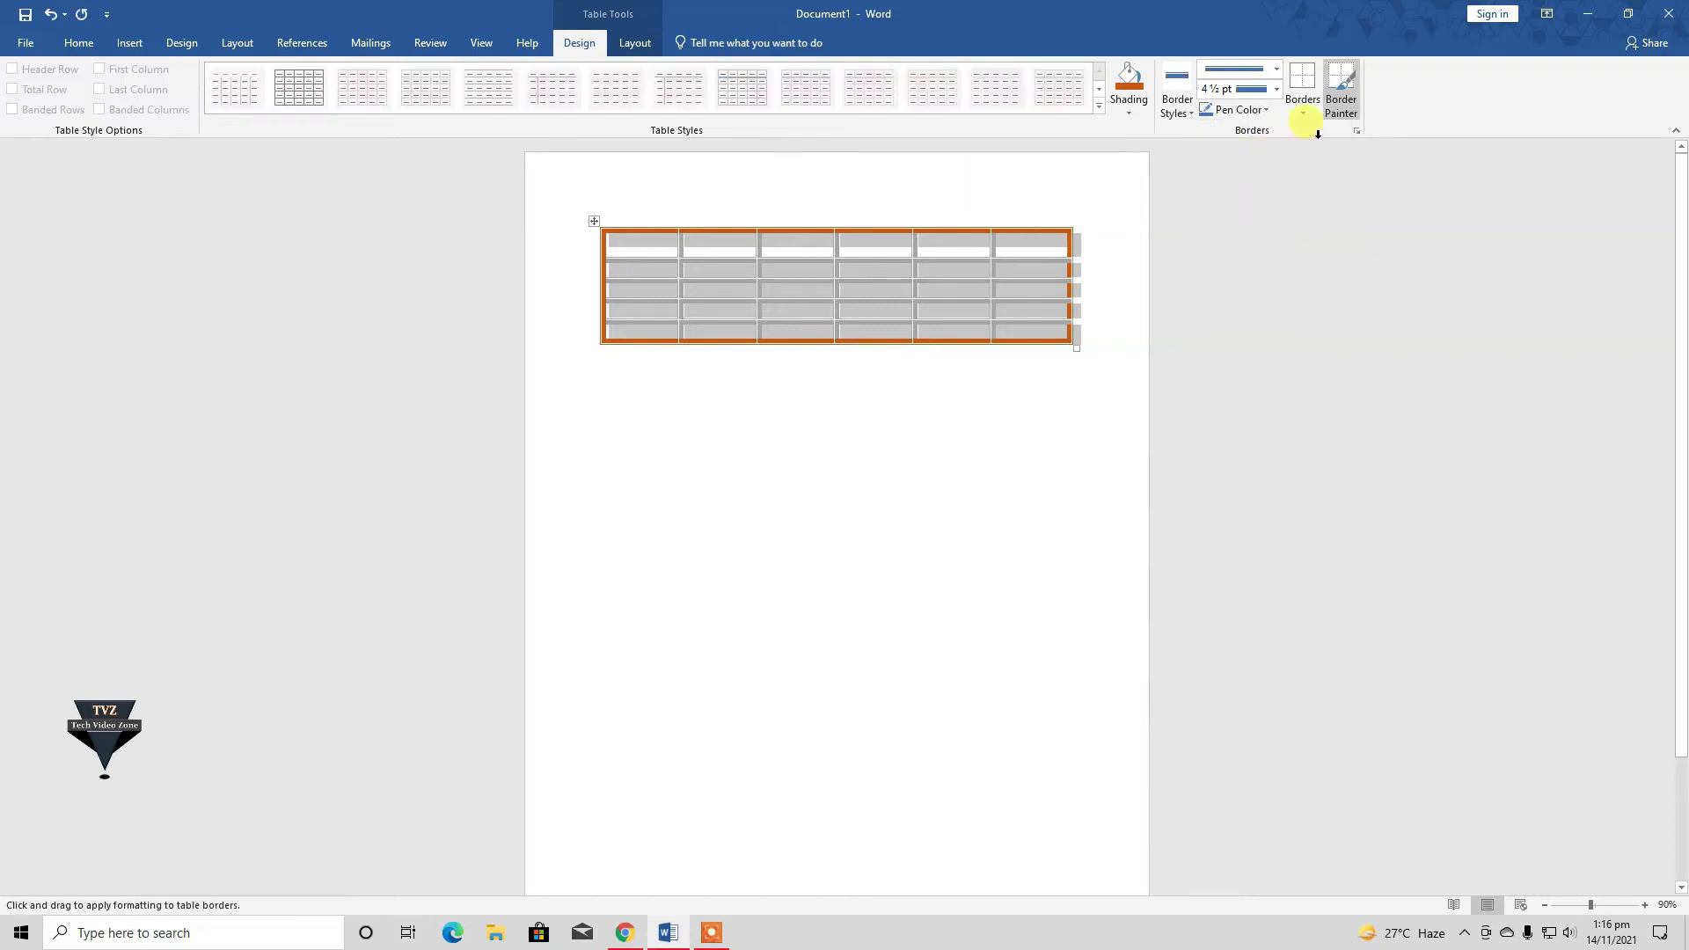
click(1344, 101)
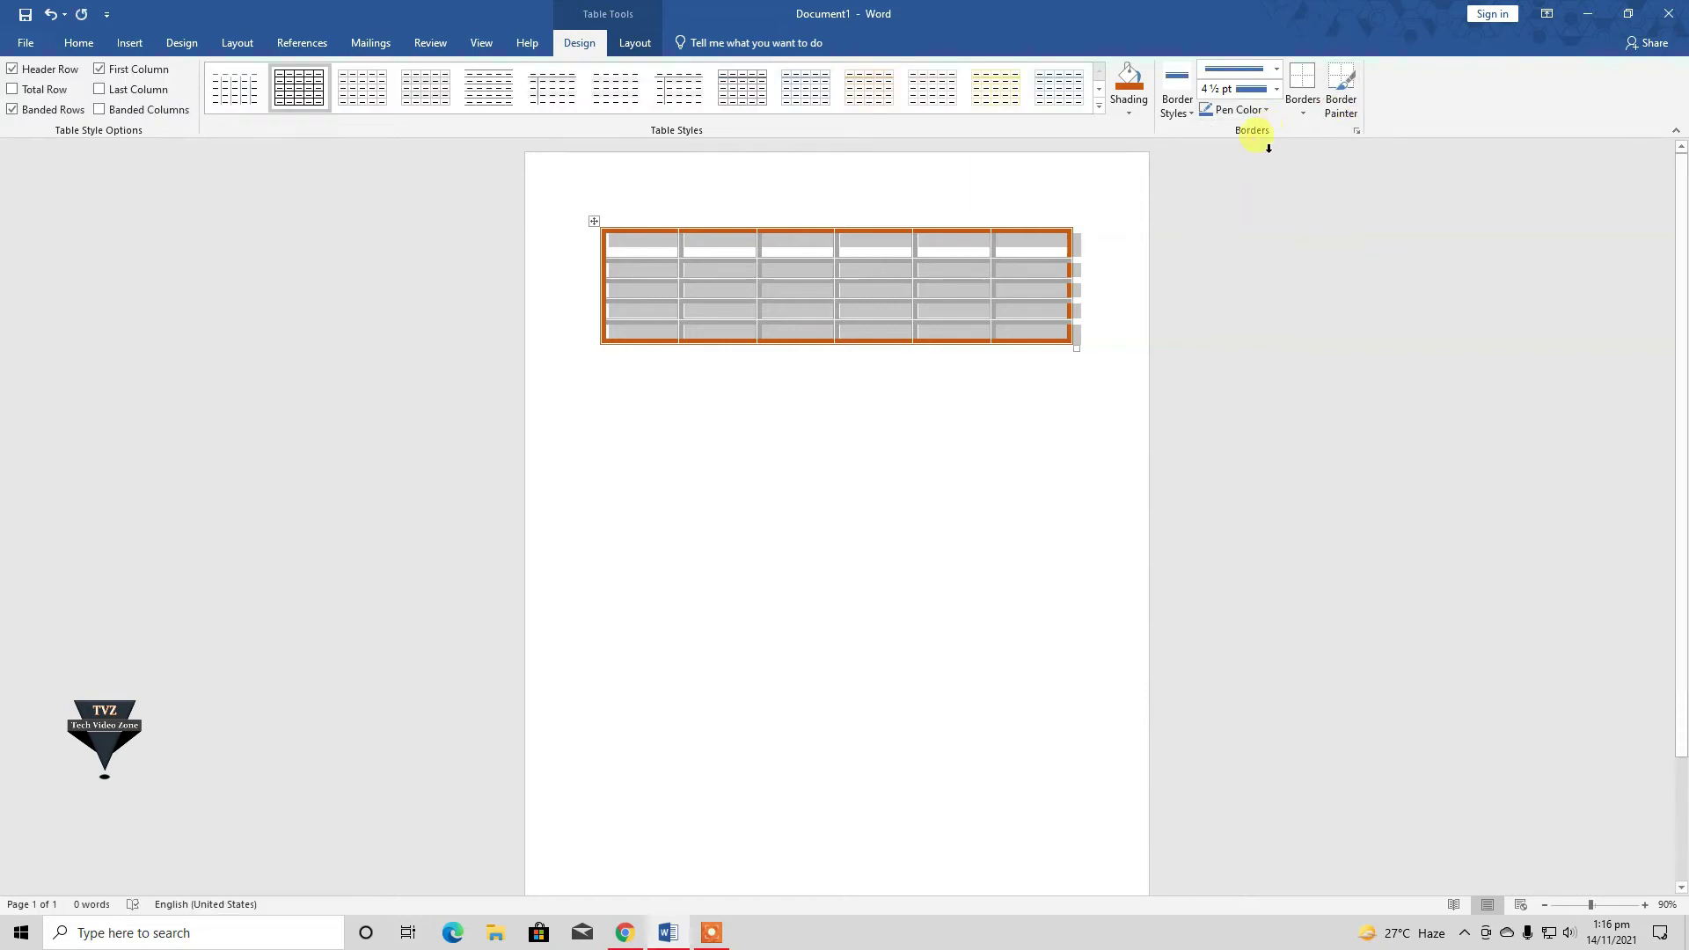
click(1342, 101)
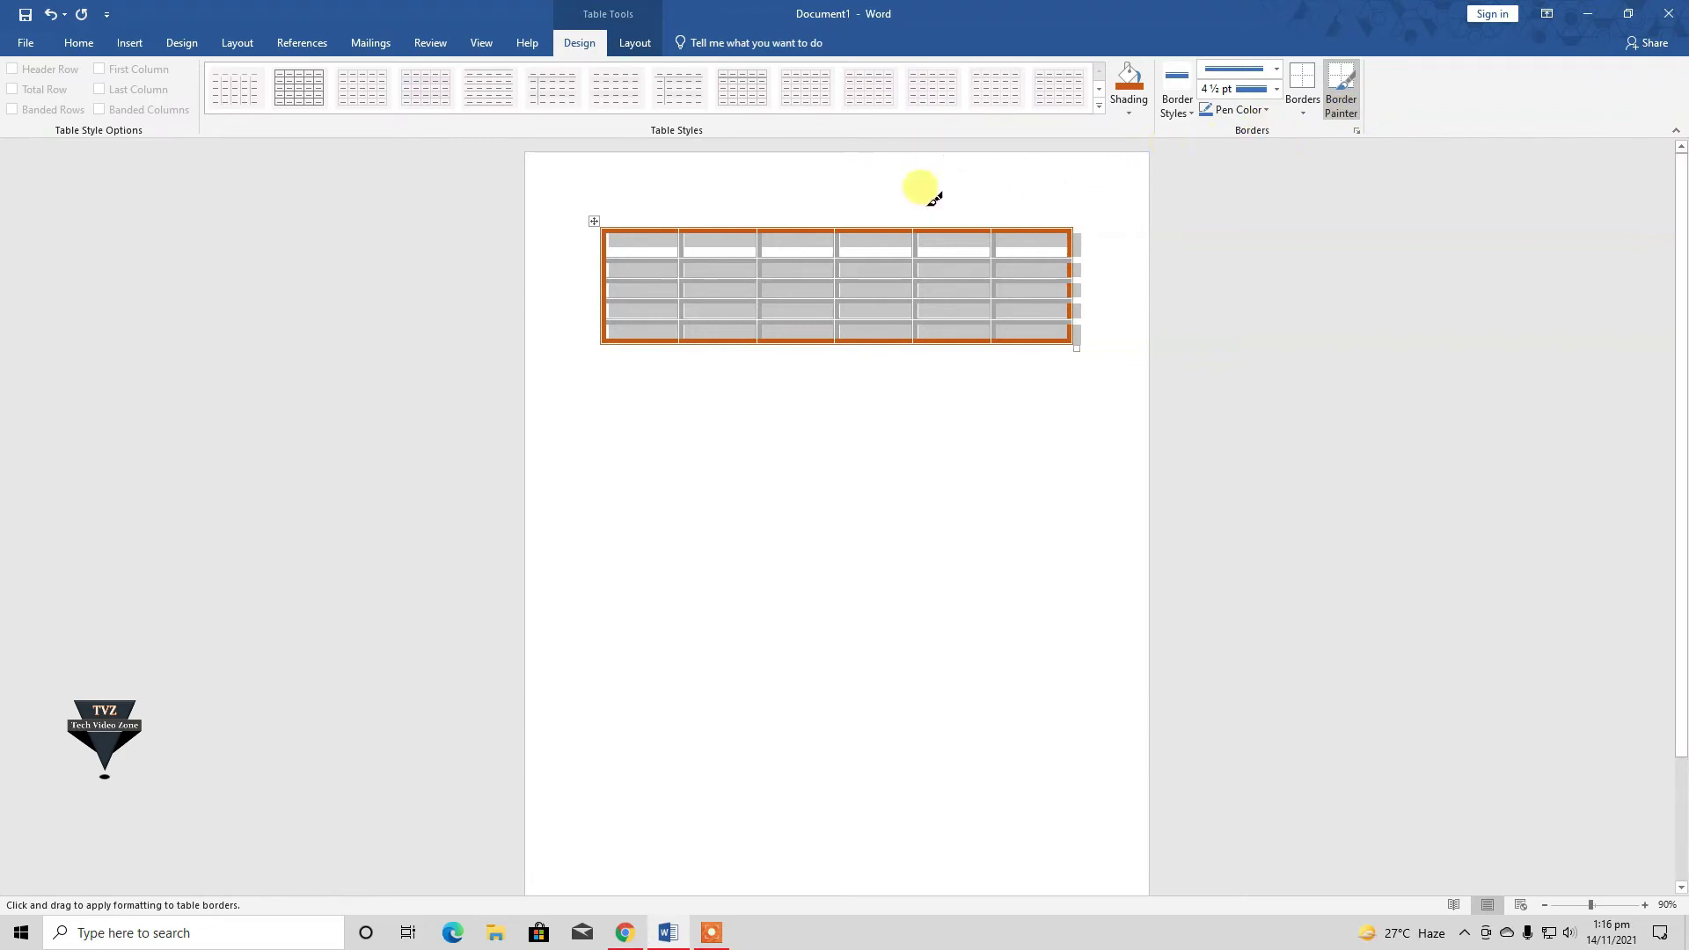
drag(1590, 905, 1608, 905)
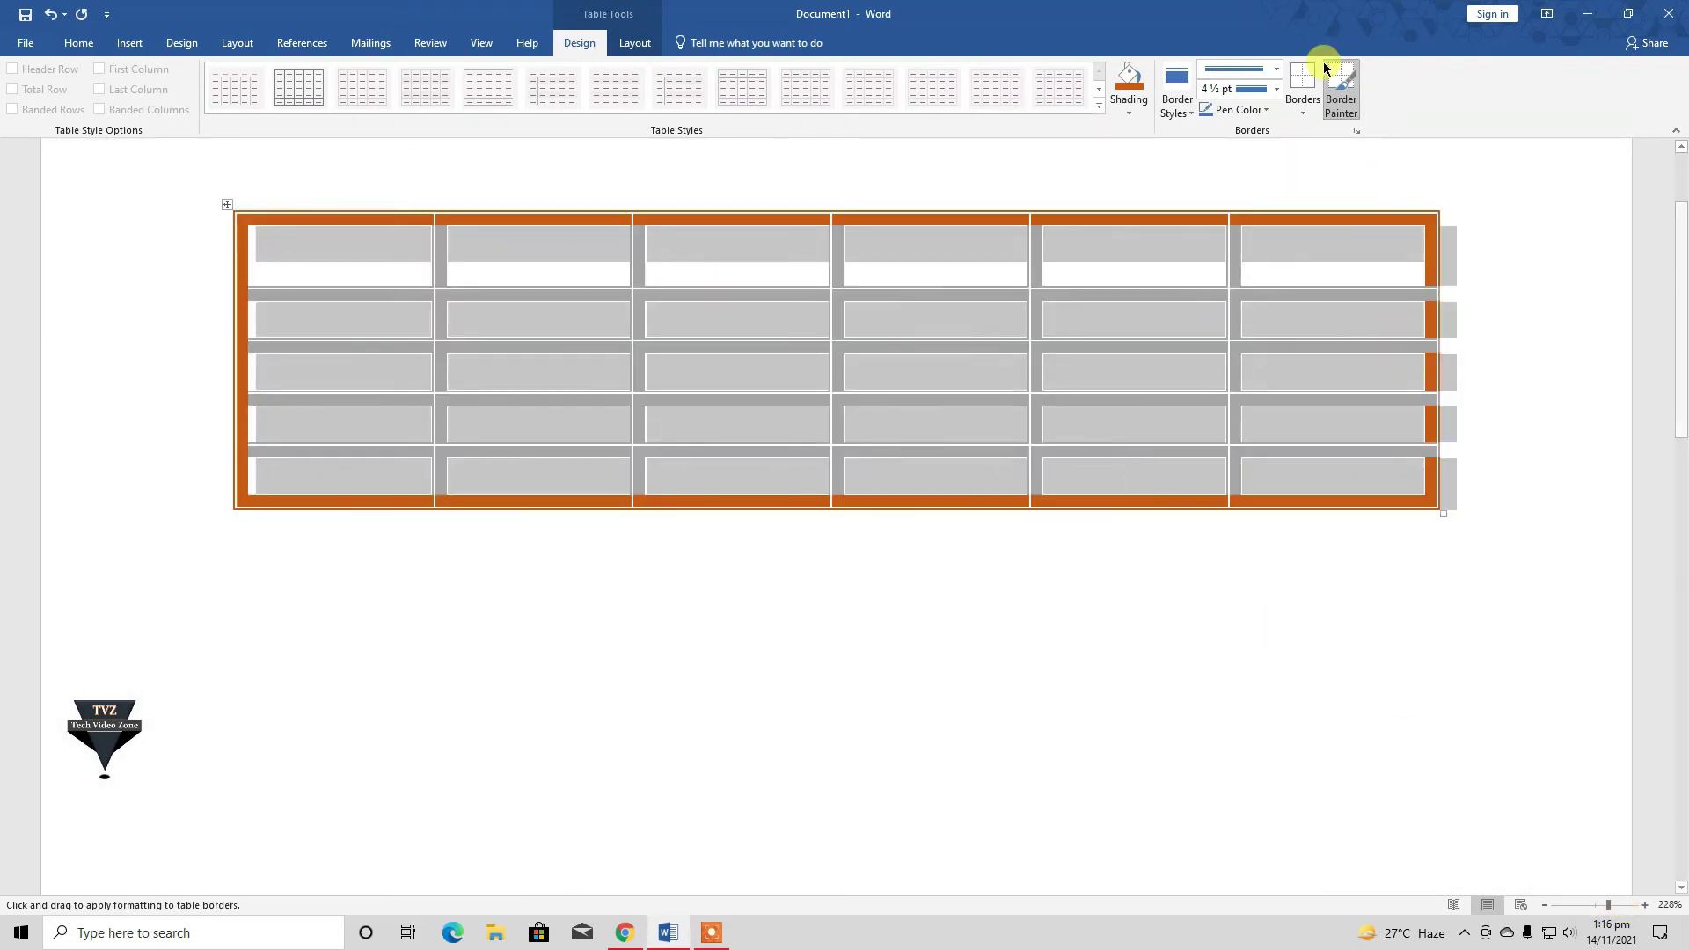
- Paint blue the last column's top edge, several inner borders and two bottom-row edges
drag(1243, 206, 1427, 209)
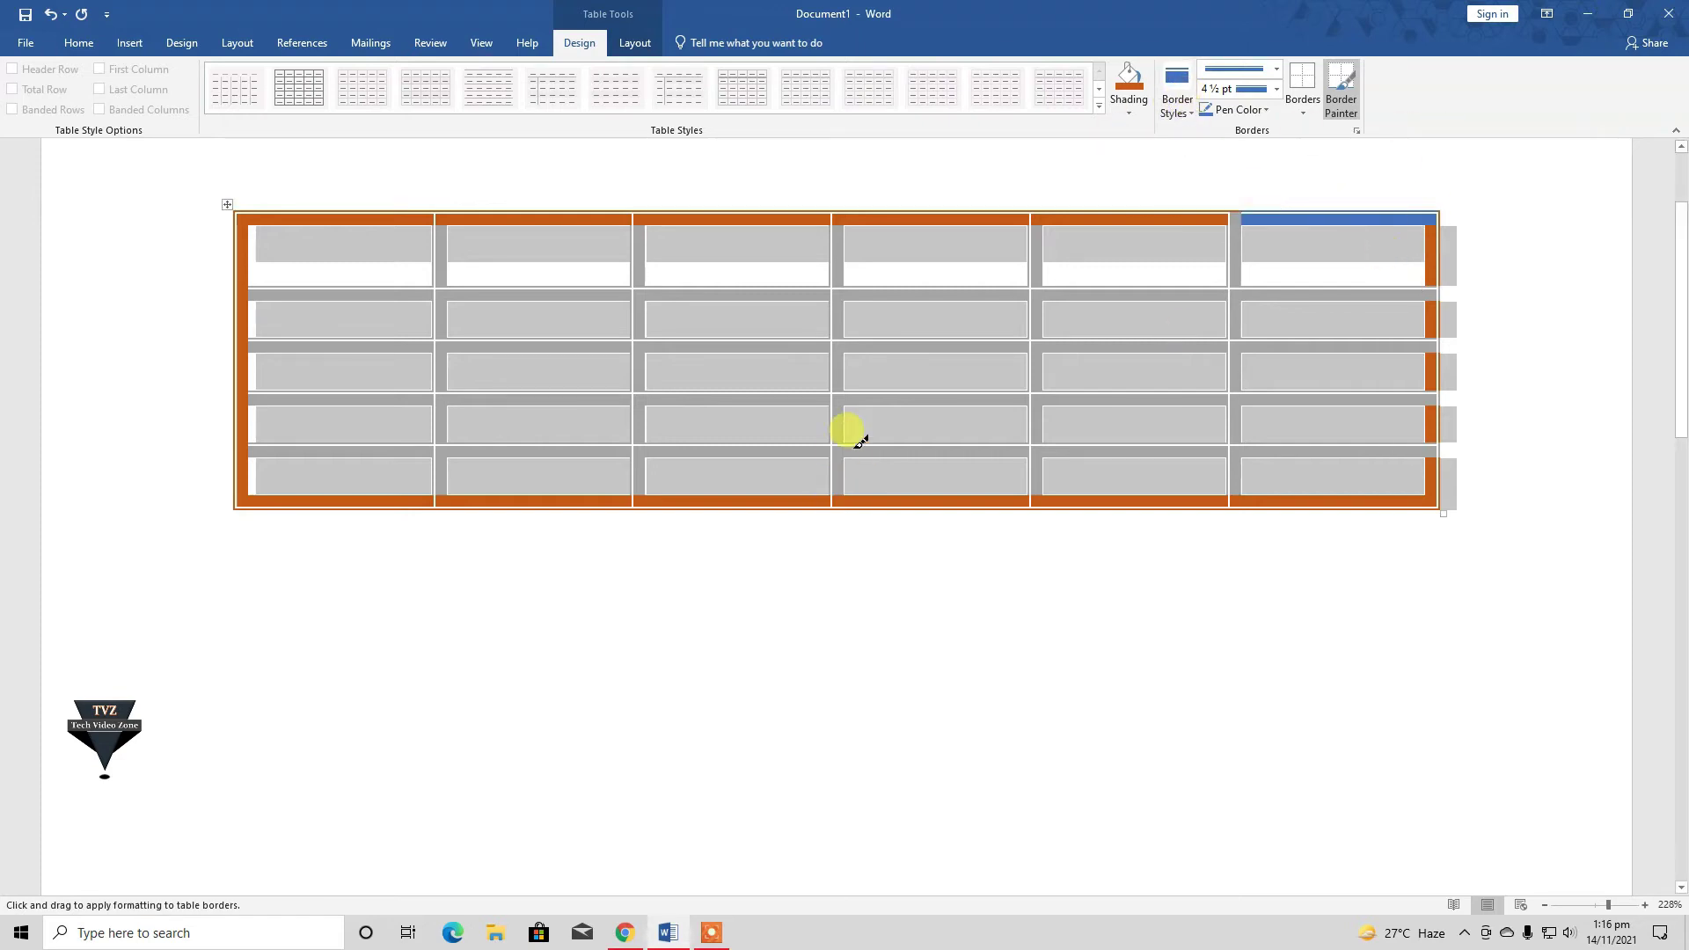
drag(854, 387, 1024, 389)
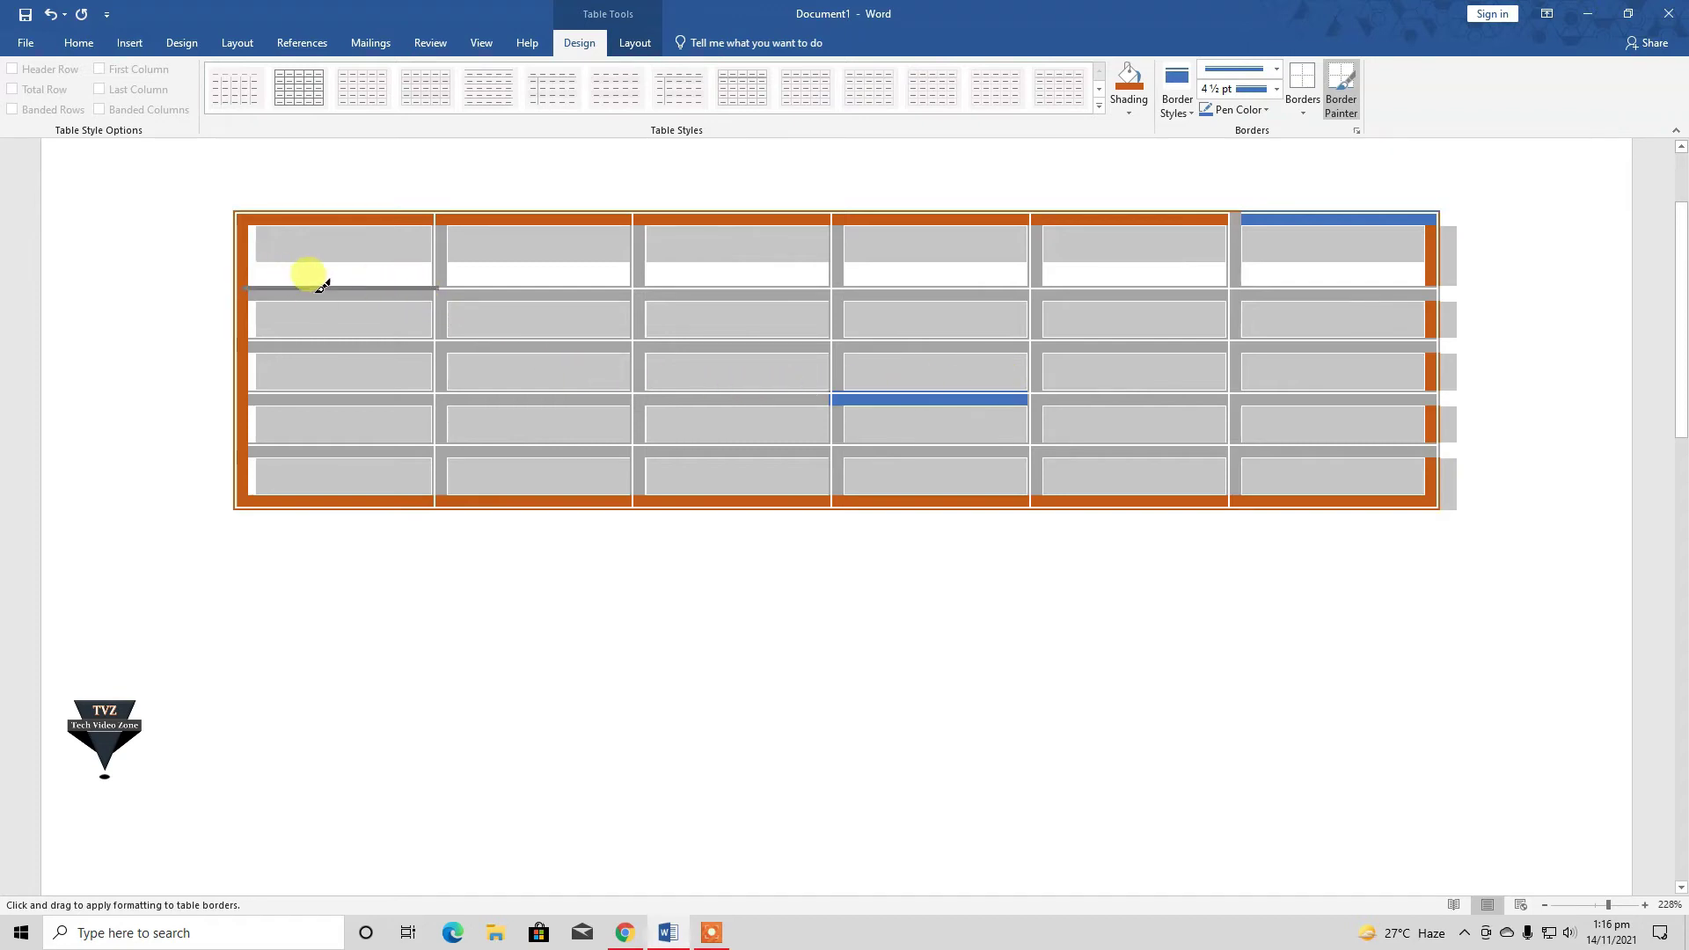
drag(322, 285, 435, 289)
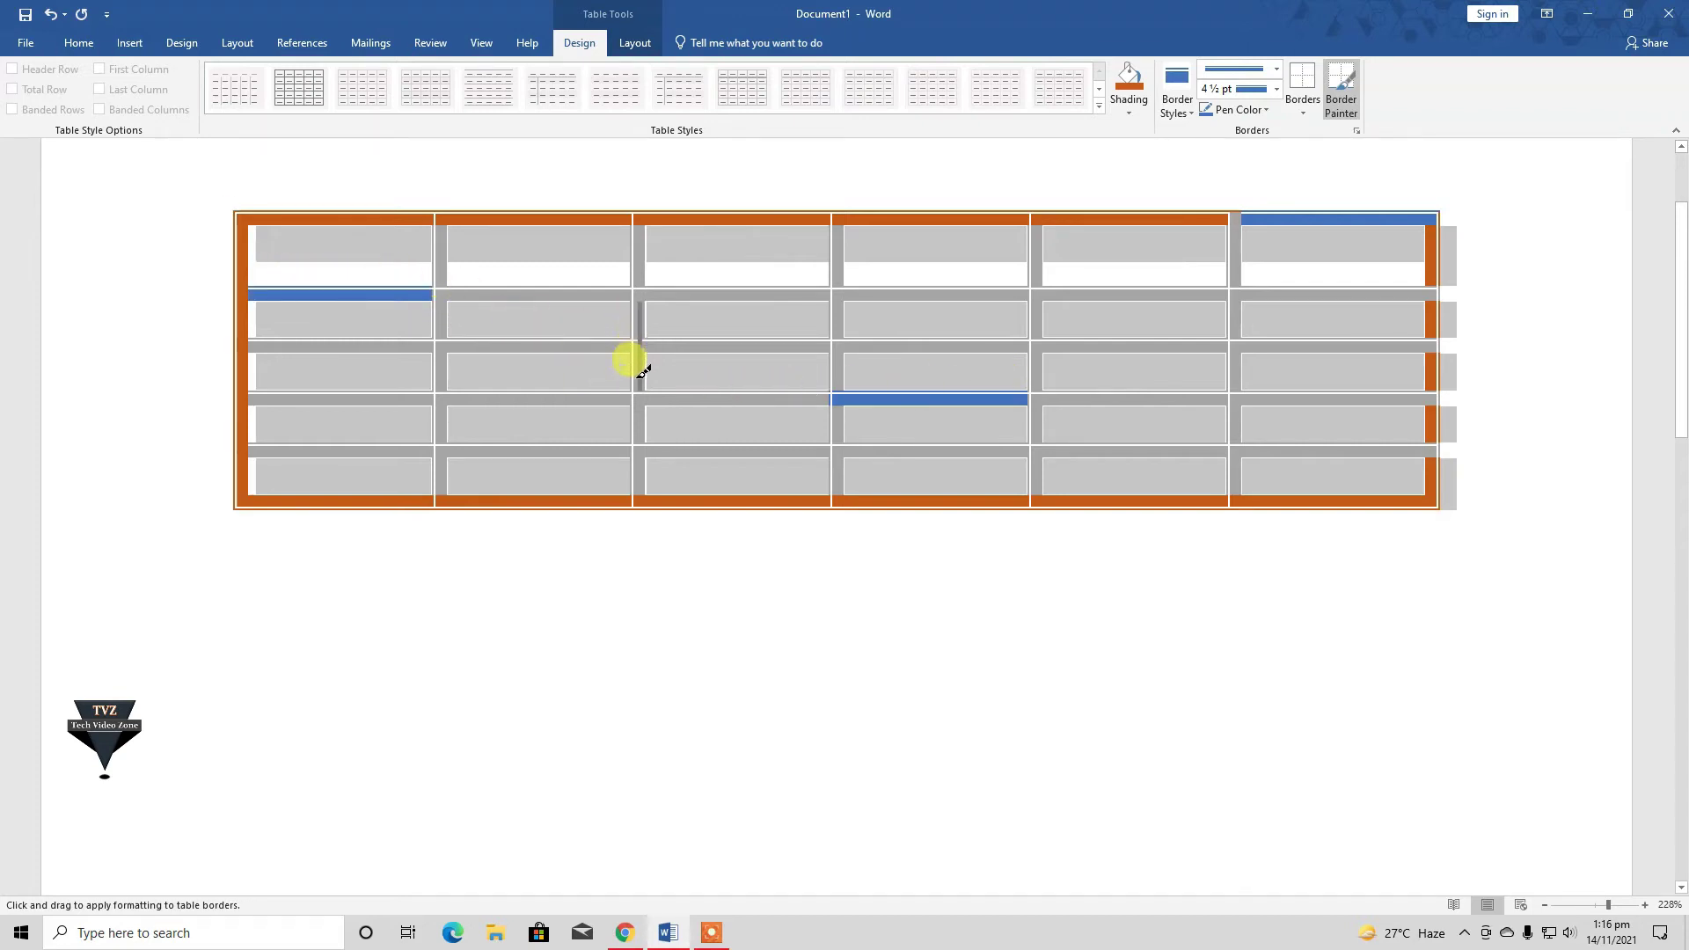
drag(643, 376, 642, 387)
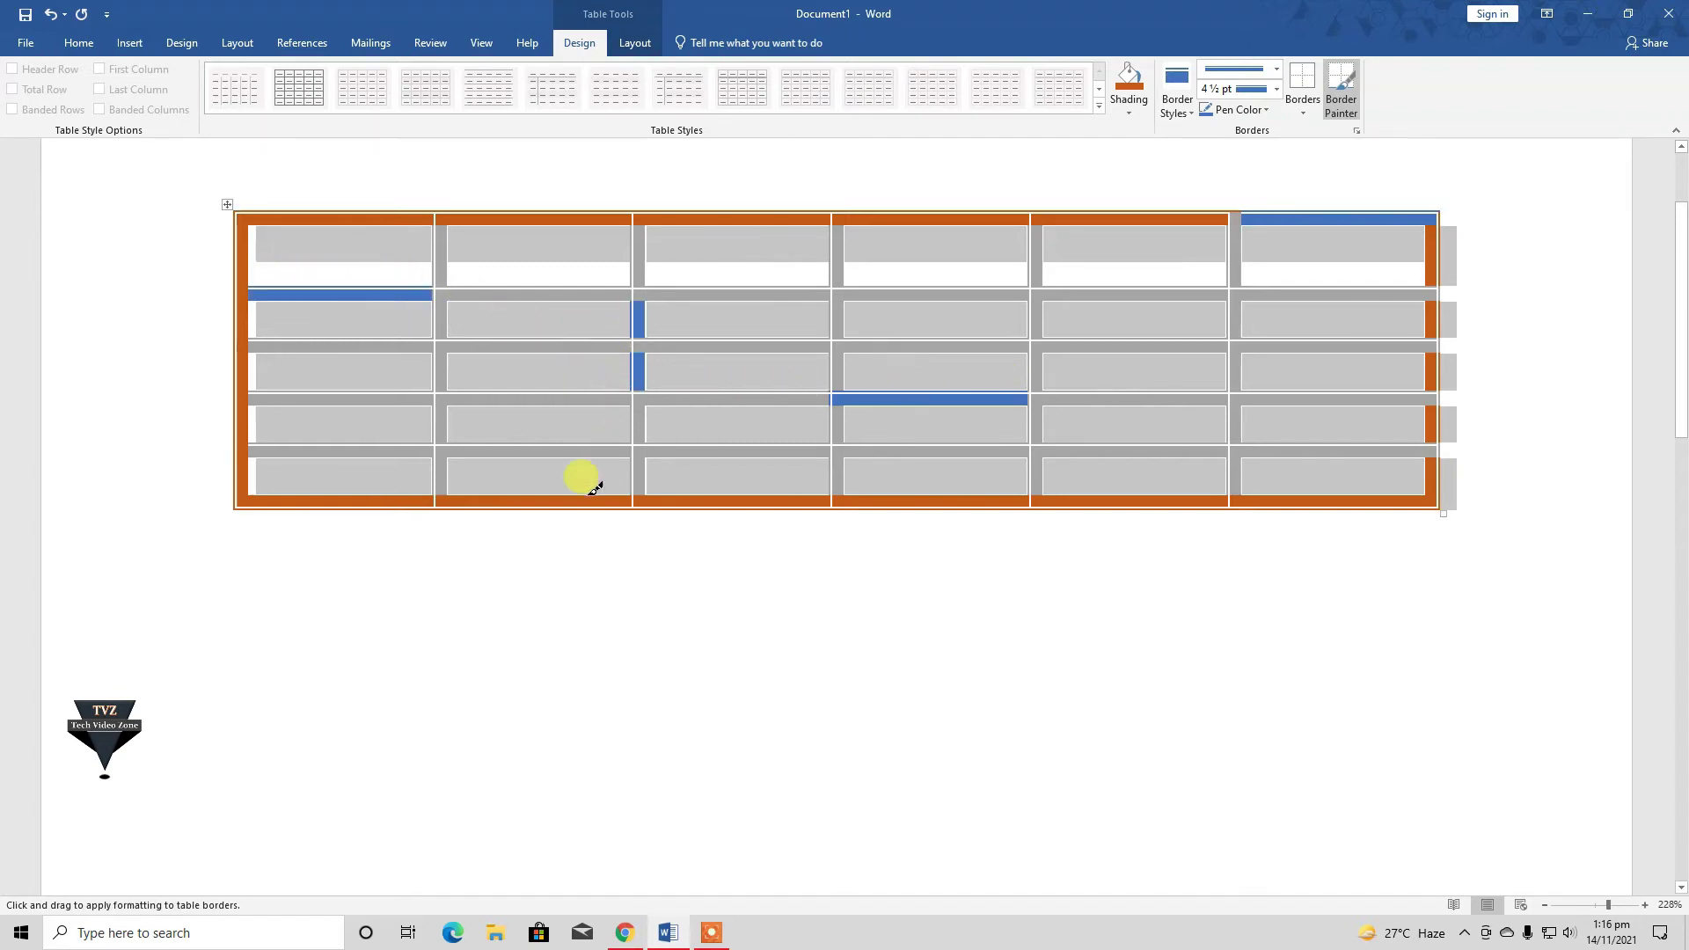
click(443, 420)
drag(461, 496, 546, 495)
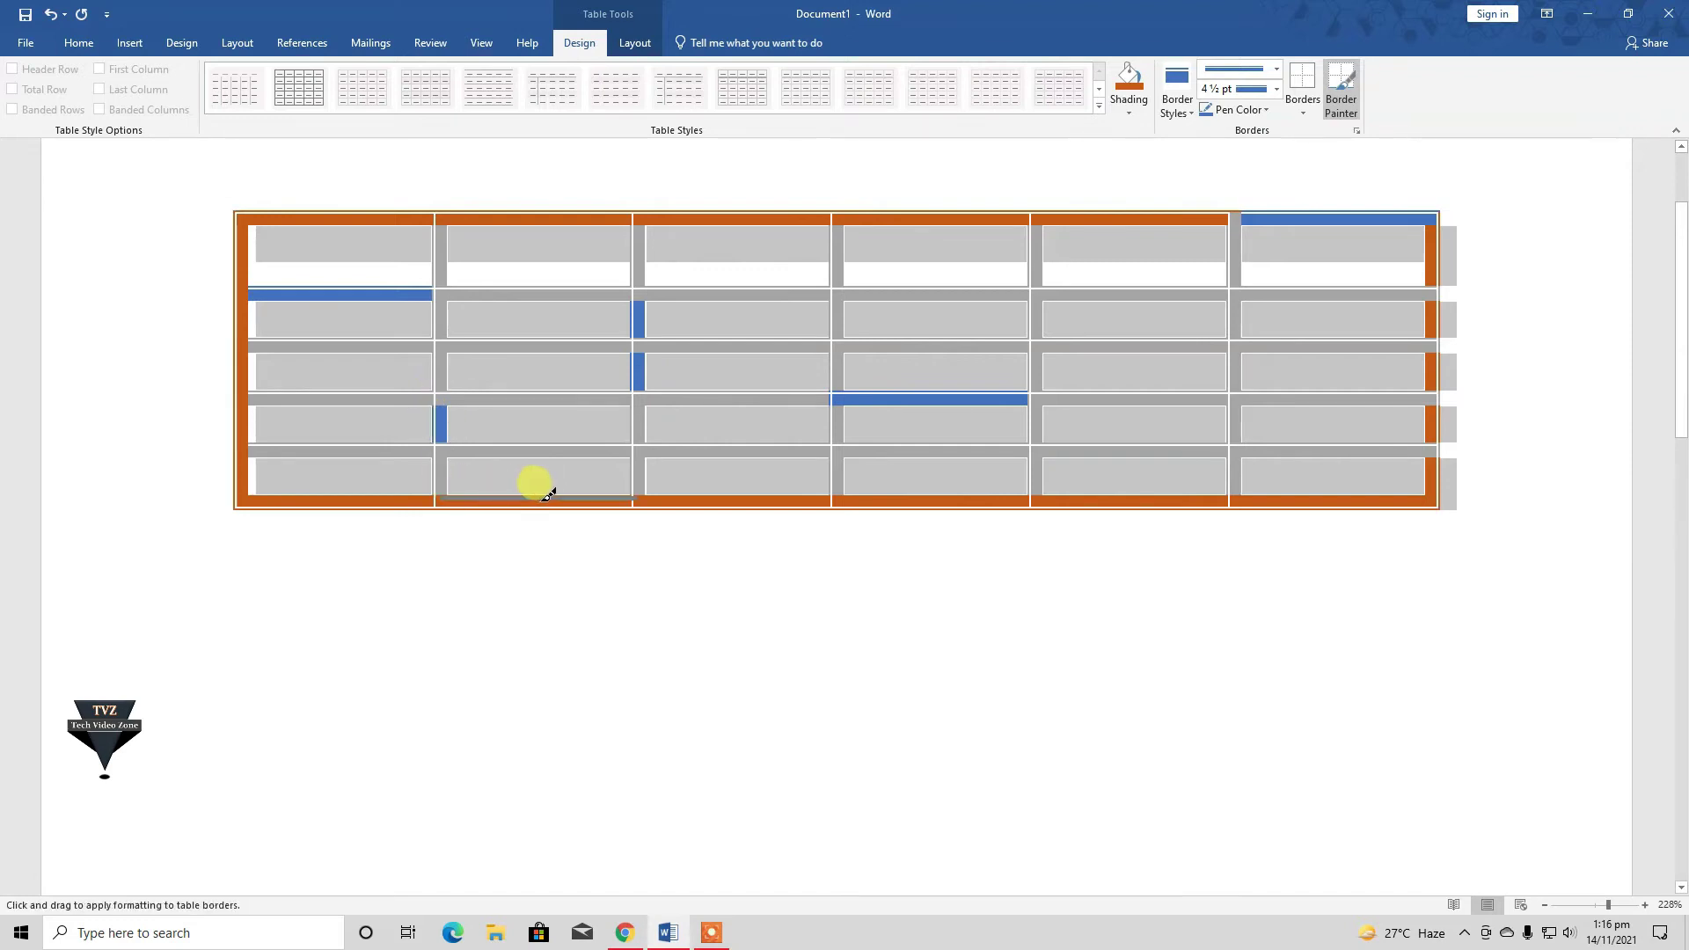
click(570, 494)
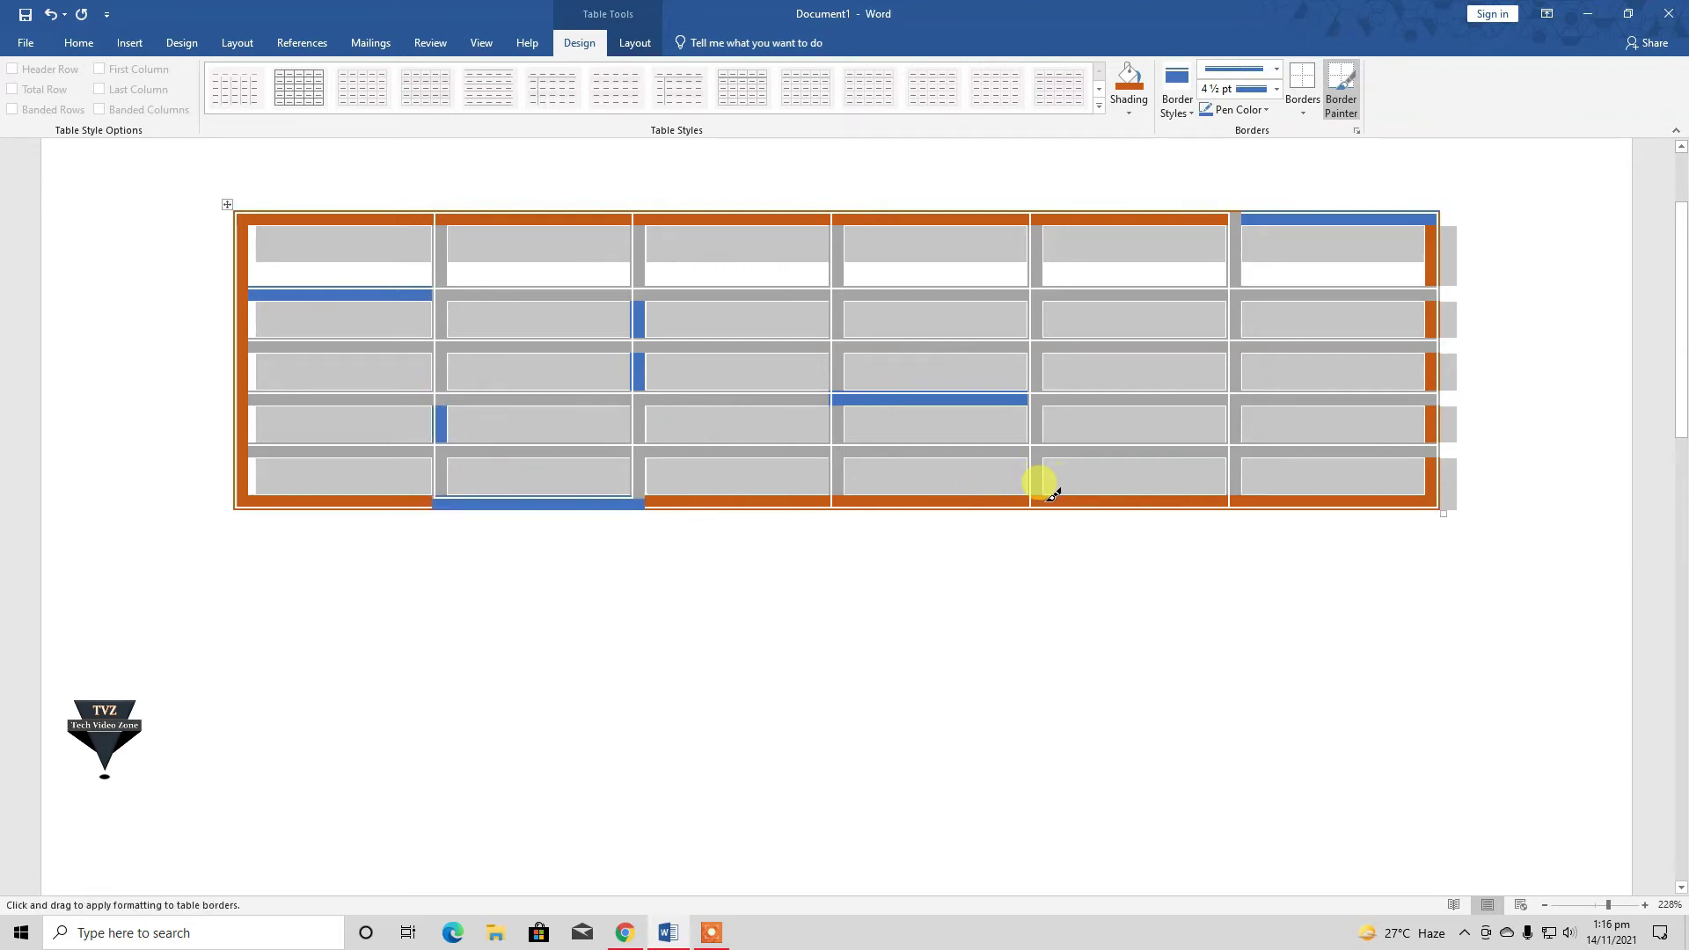
click(1176, 495)
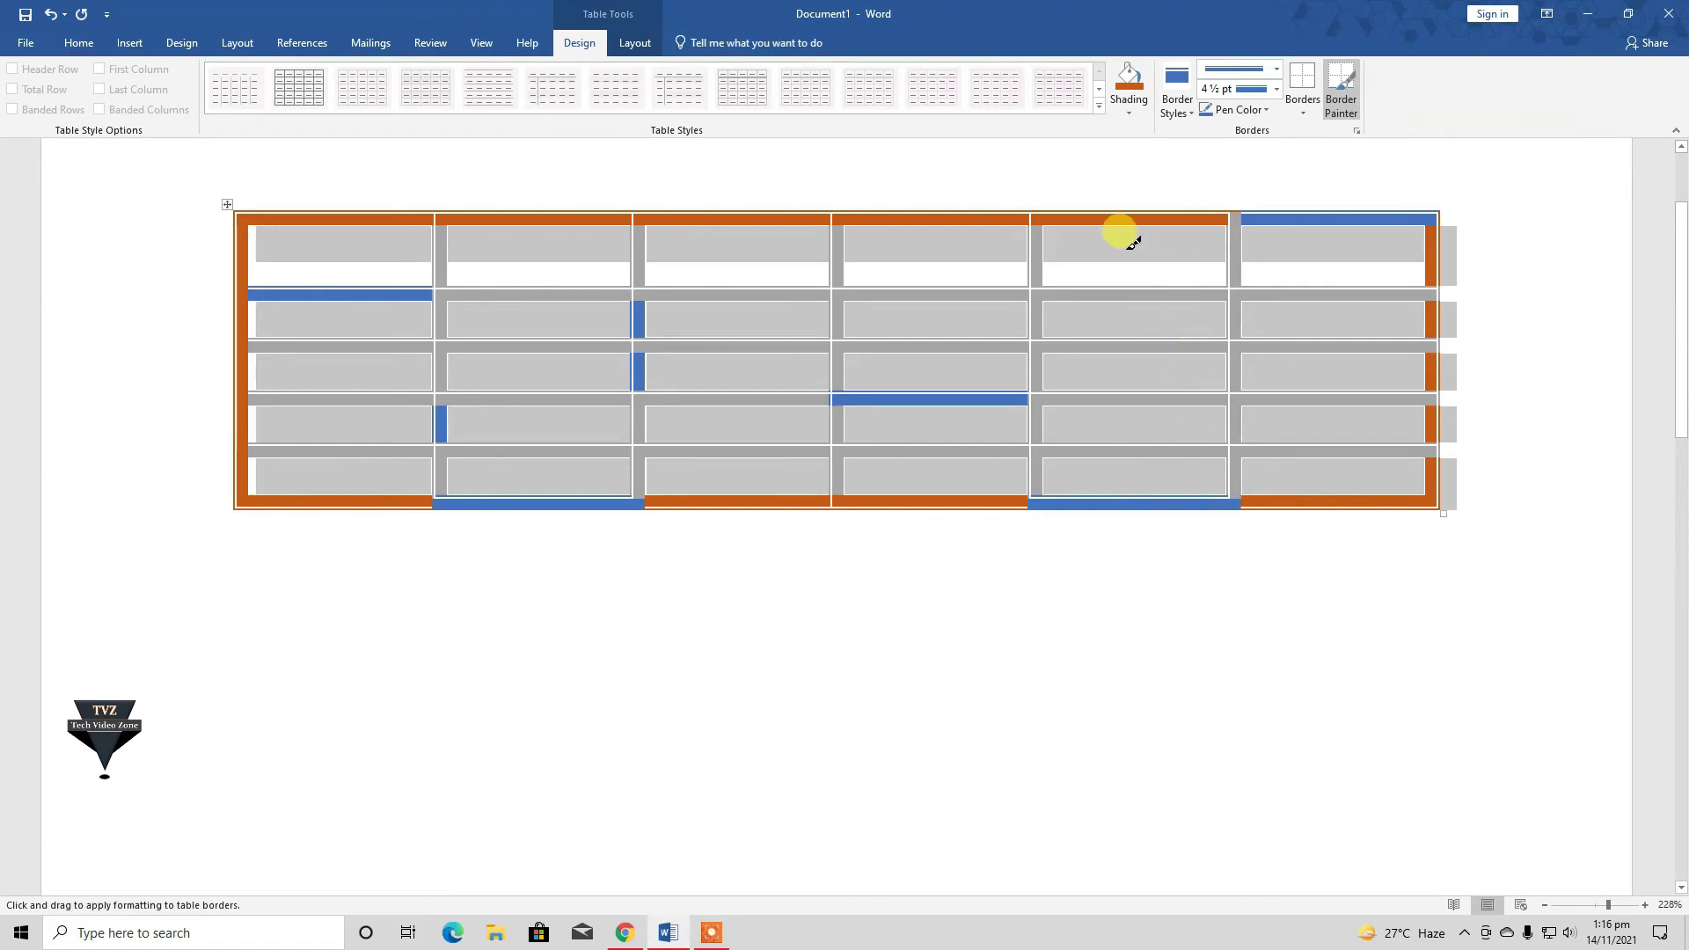
click(1207, 92)
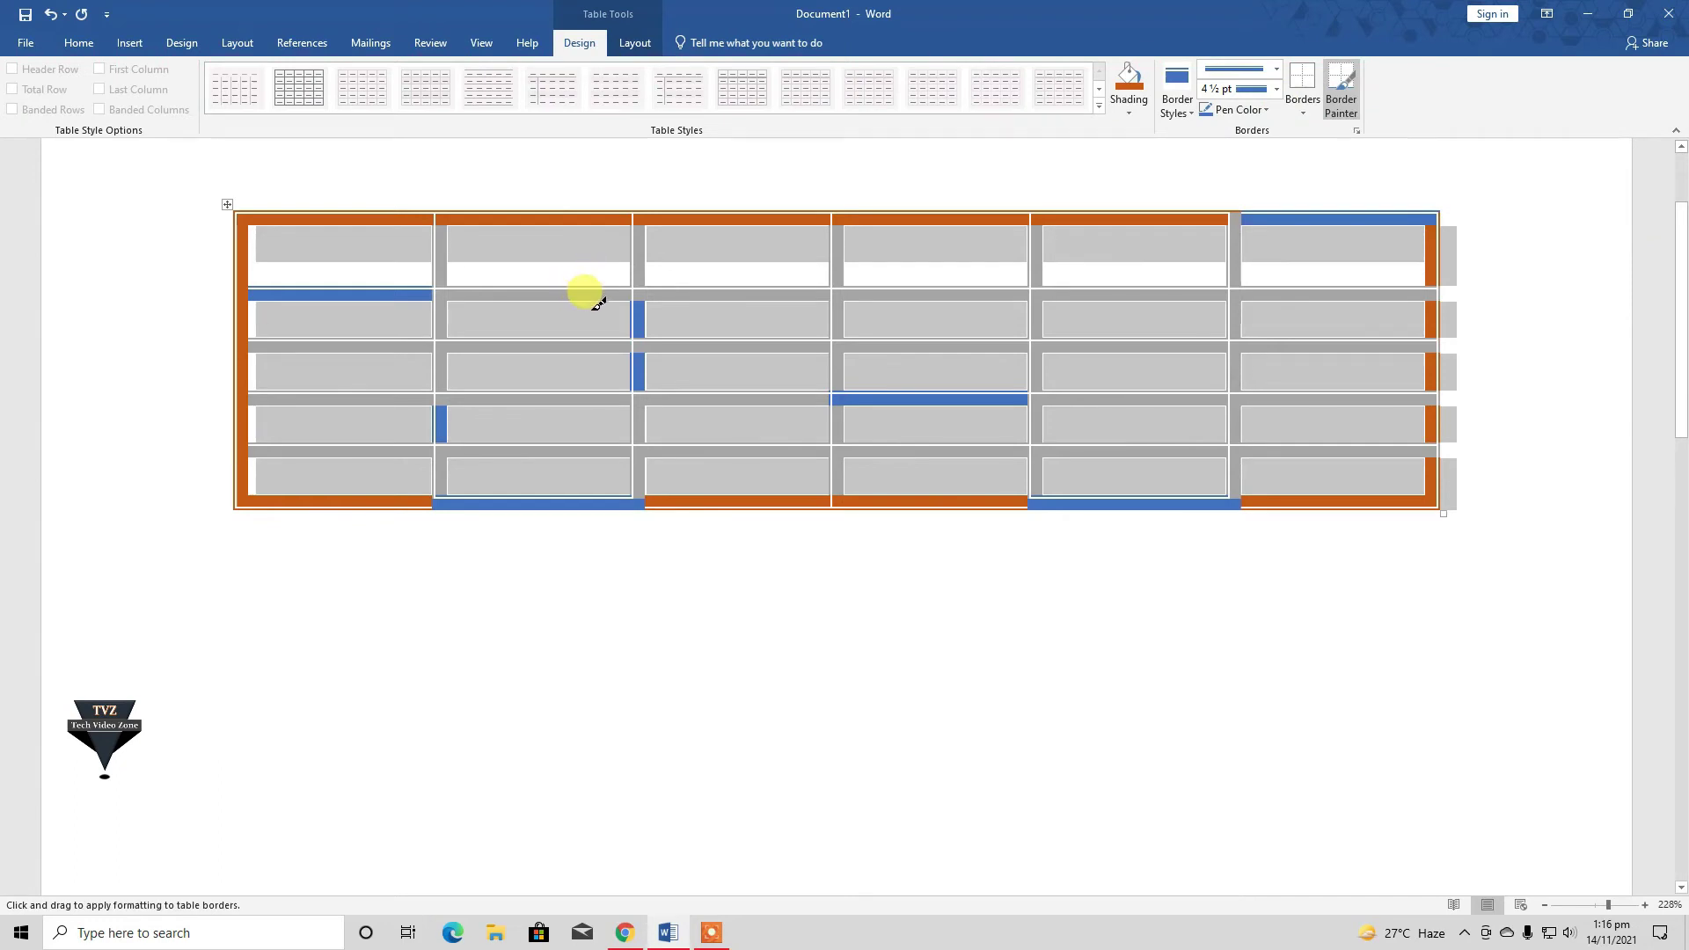
click(1240, 111)
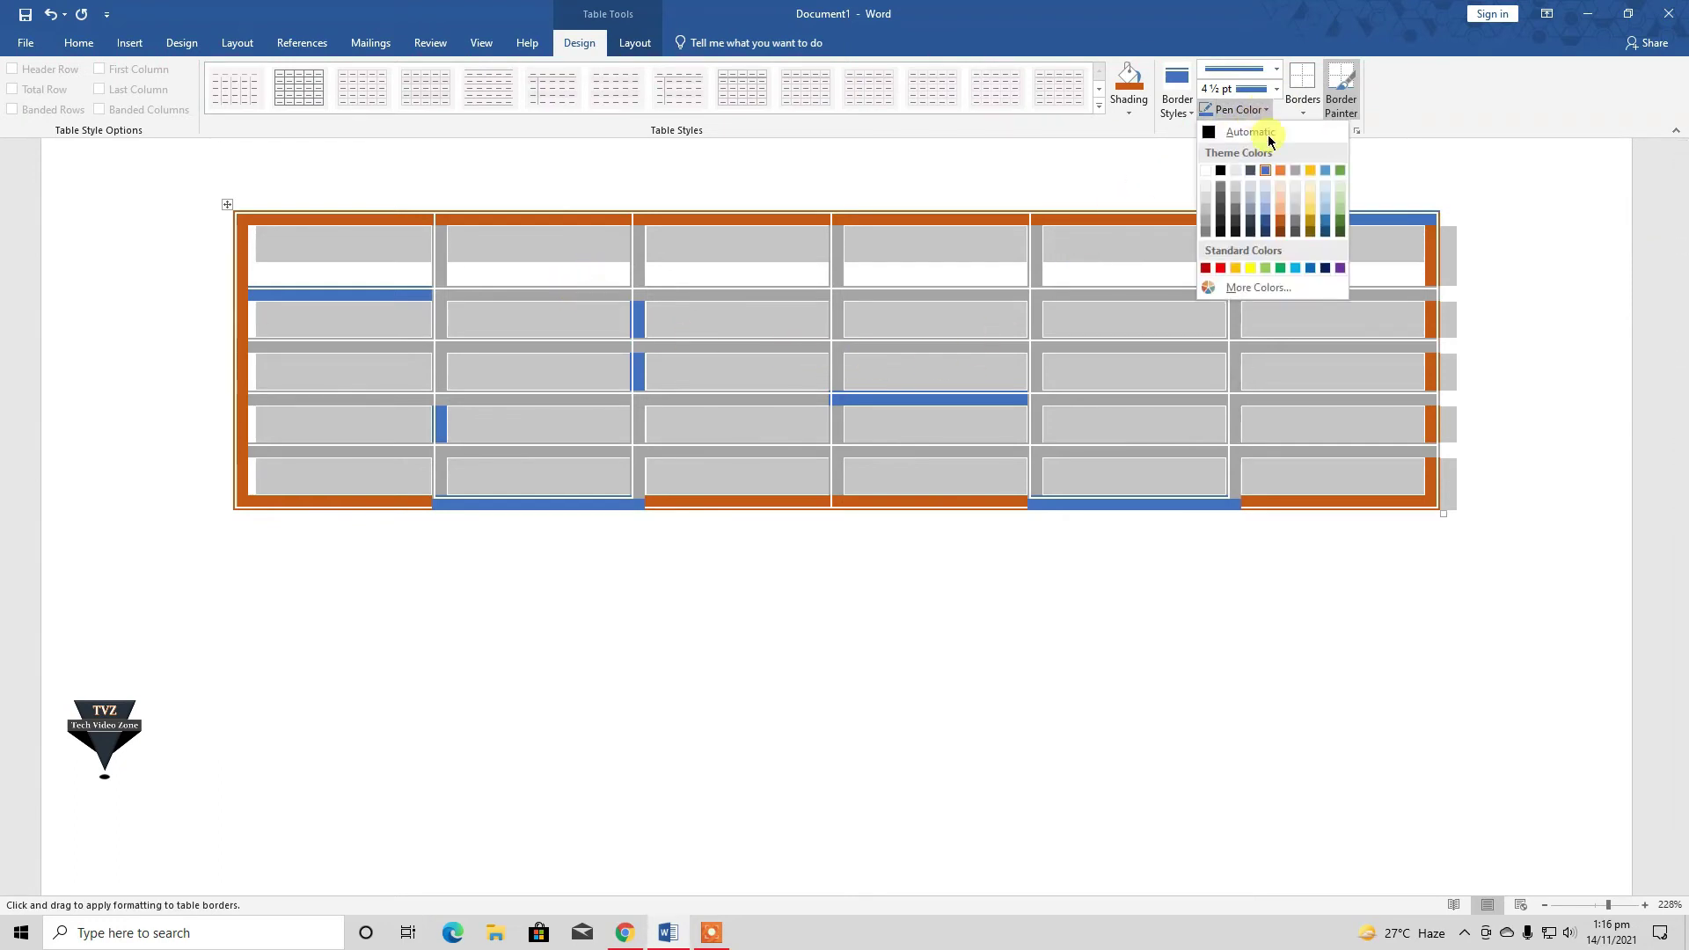
- Switch the border pen to black and re-enable Border Painter
click(1220, 171)
click(1334, 111)
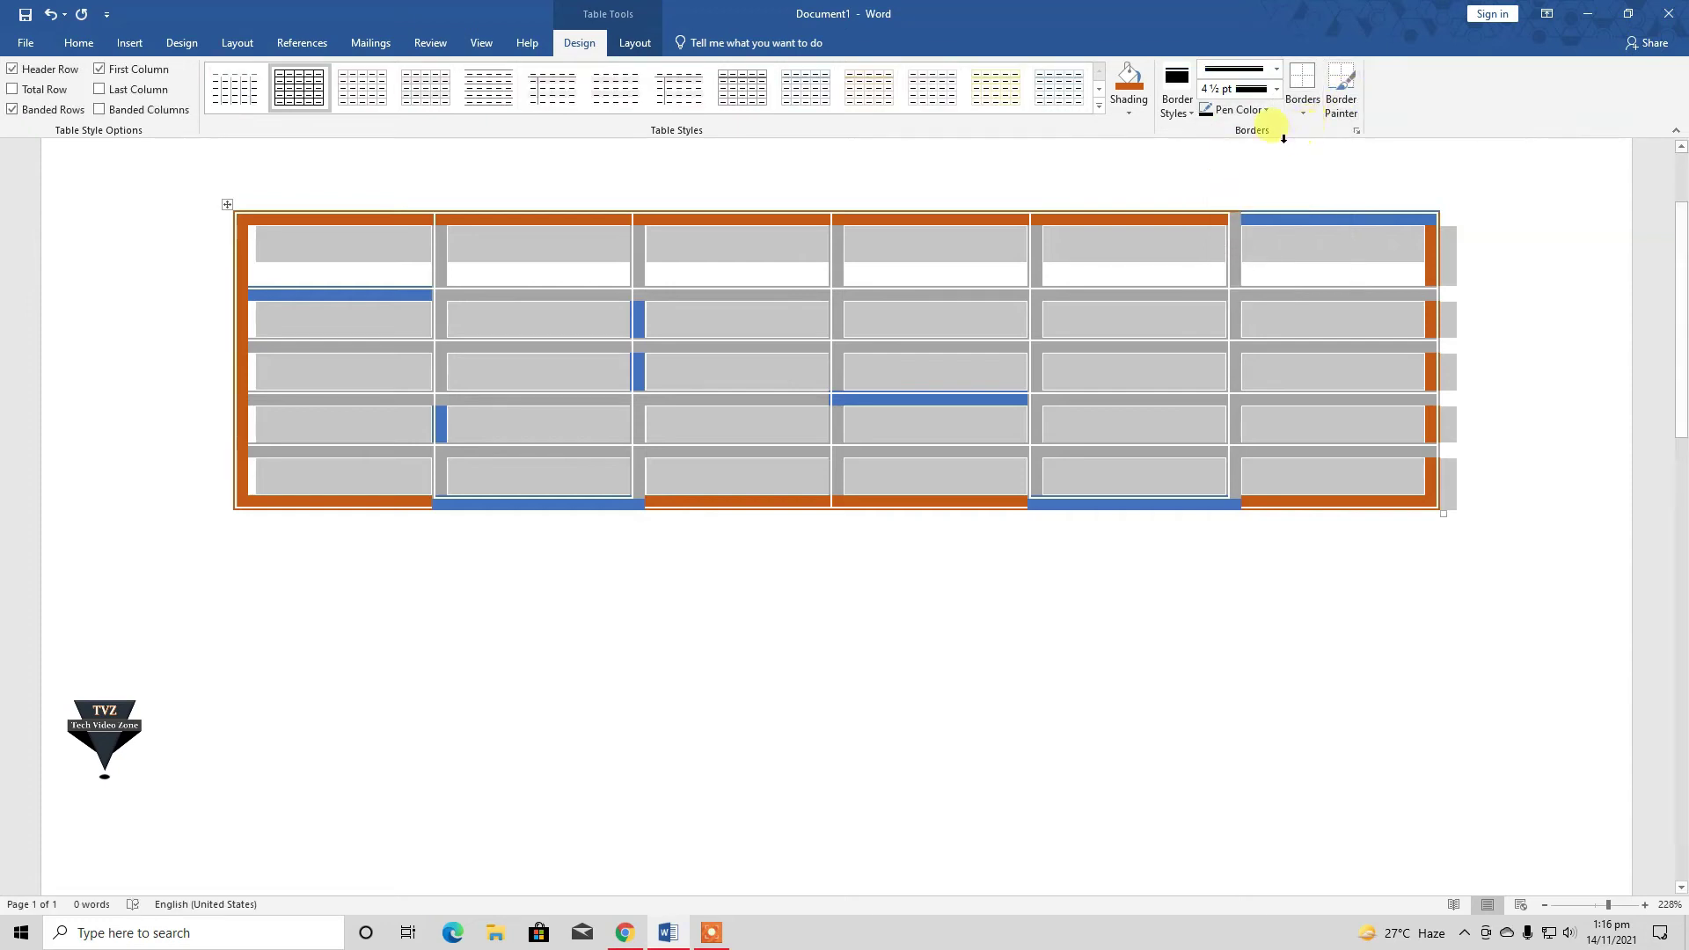
click(1337, 96)
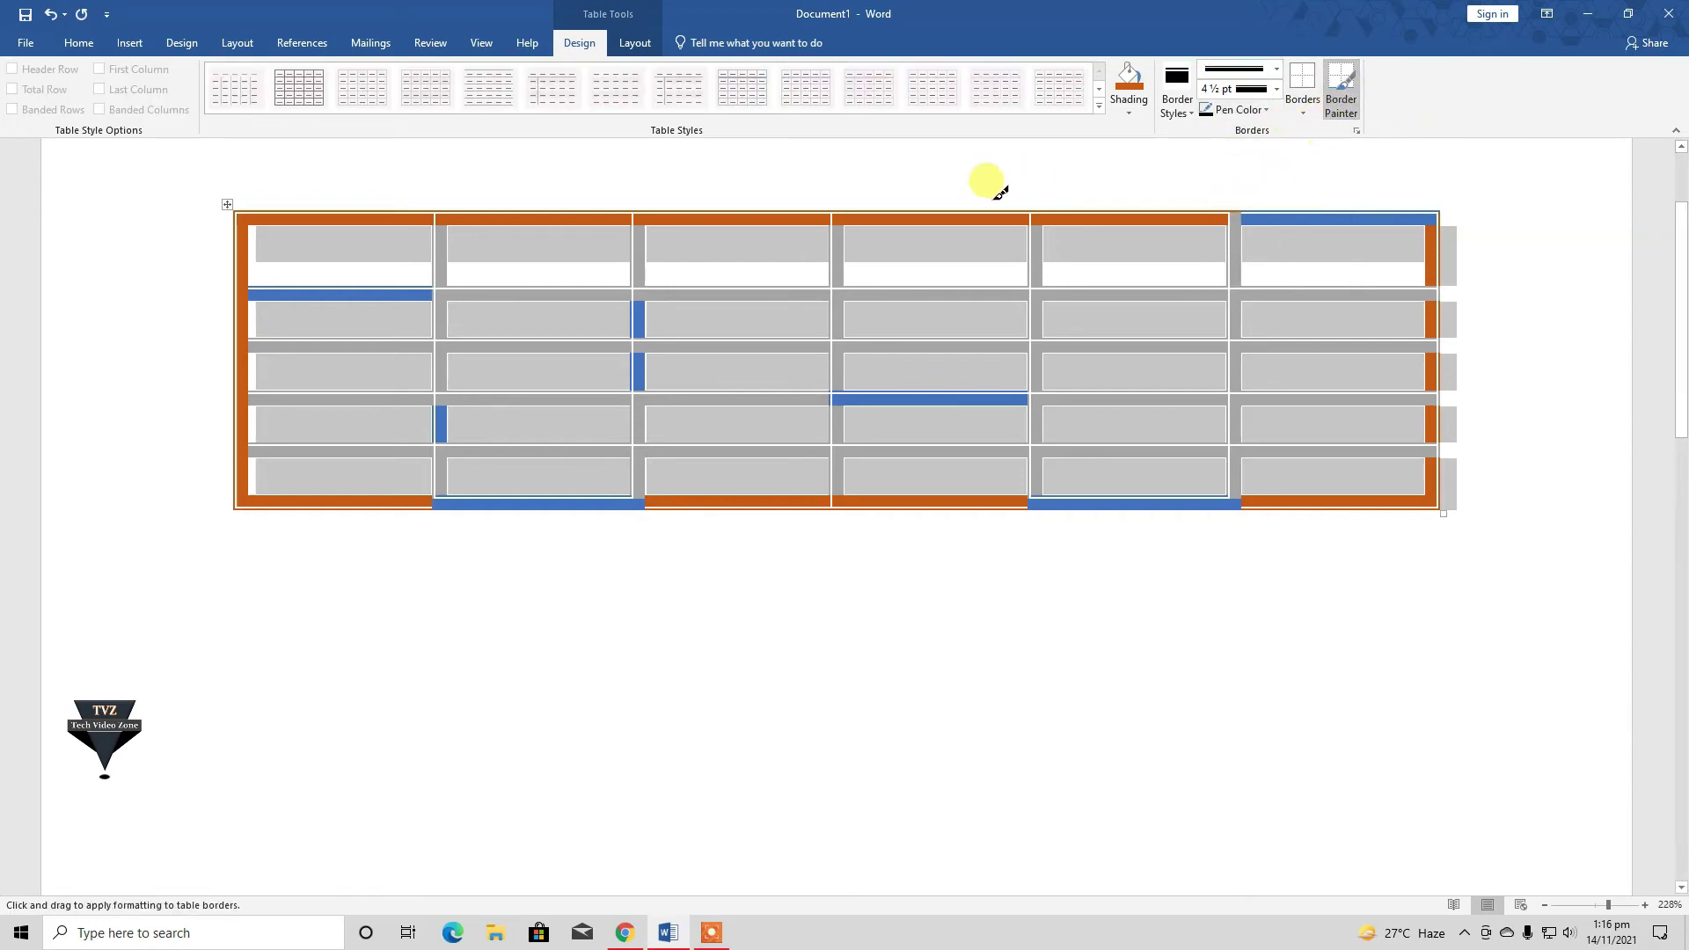
- Paint black the row 3/4 borders in columns 1 and 3, plus two more inner edges
drag(263, 392, 409, 393)
drag(716, 393, 818, 393)
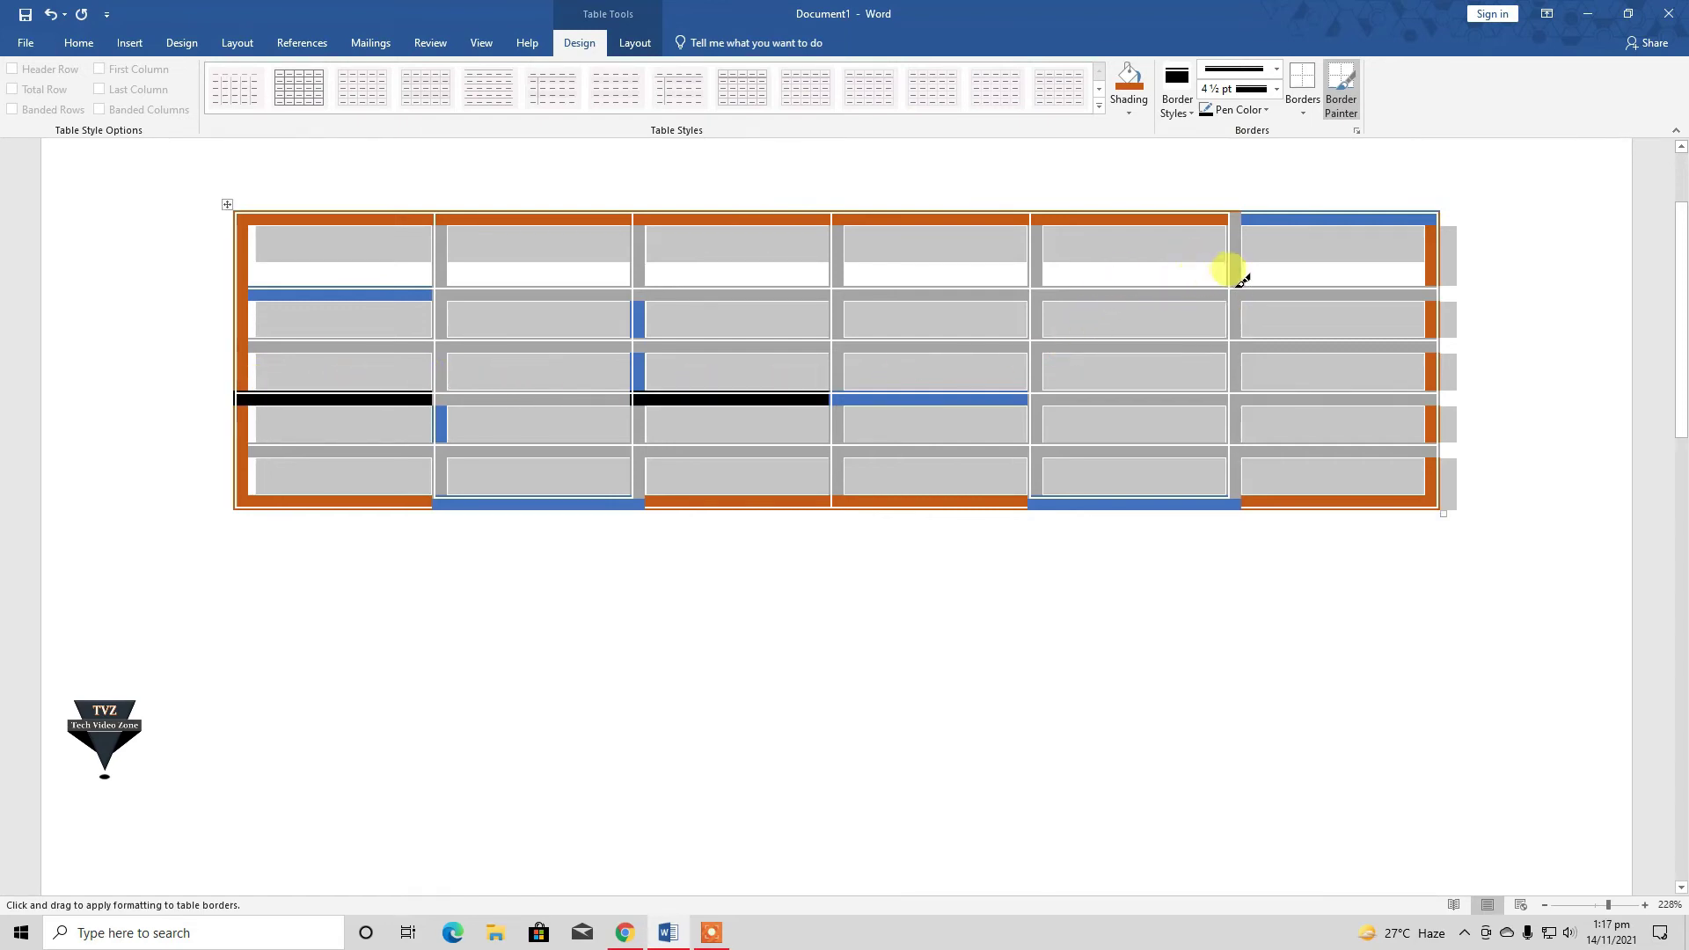
click(1234, 316)
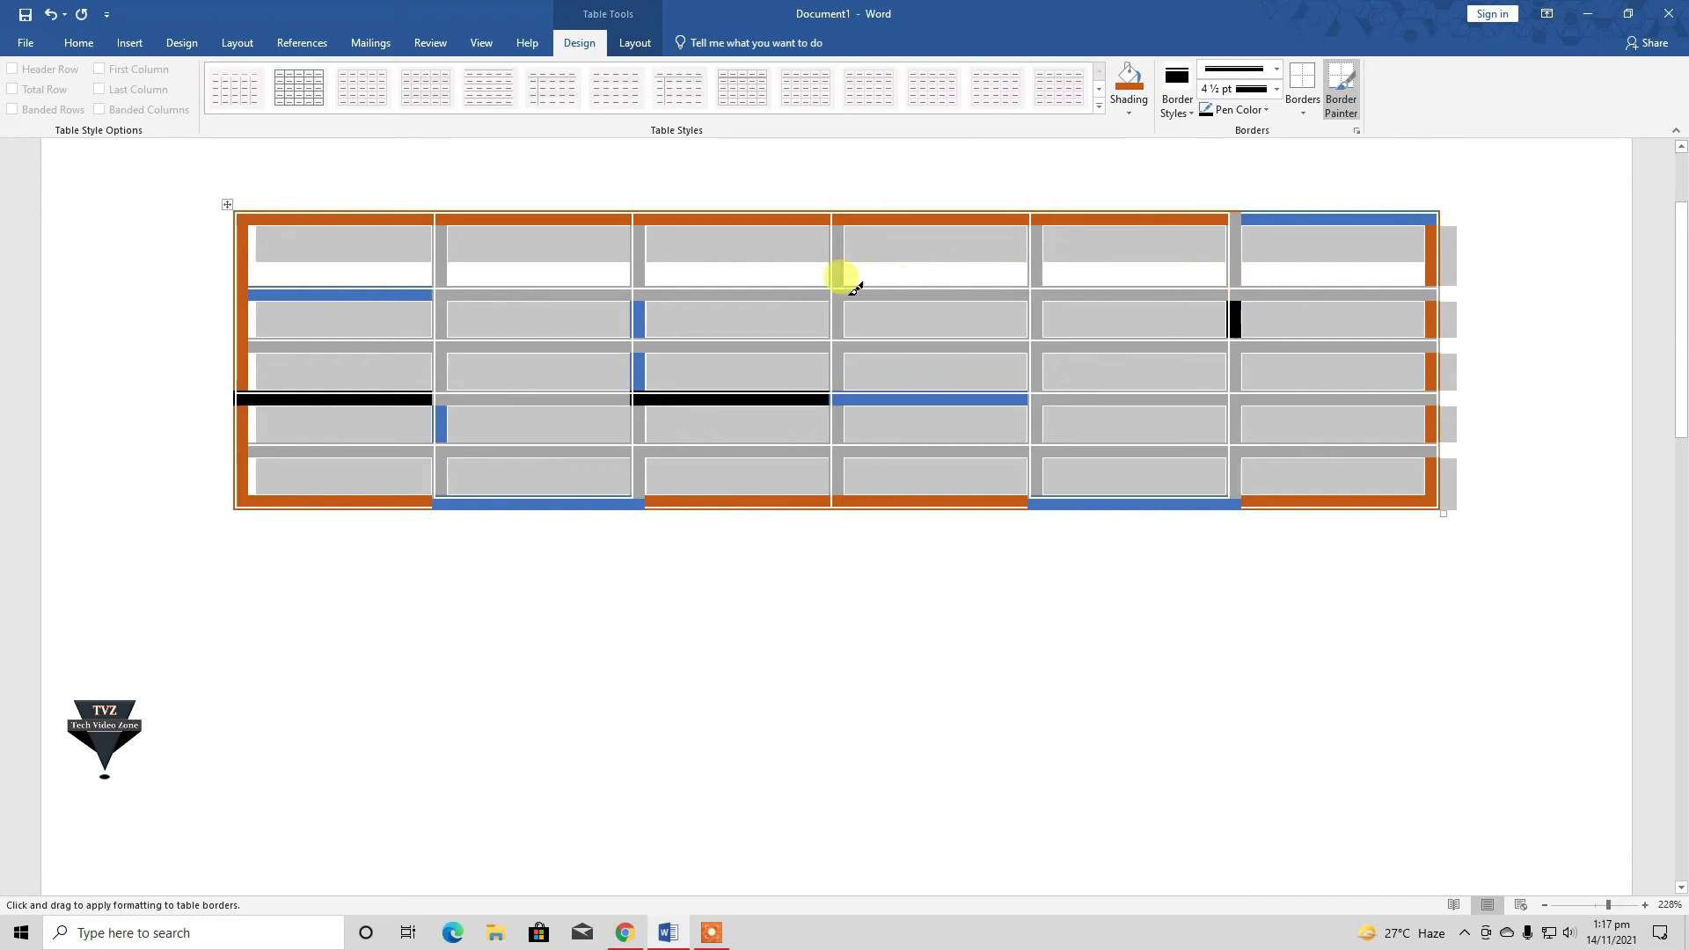
click(1001, 280)
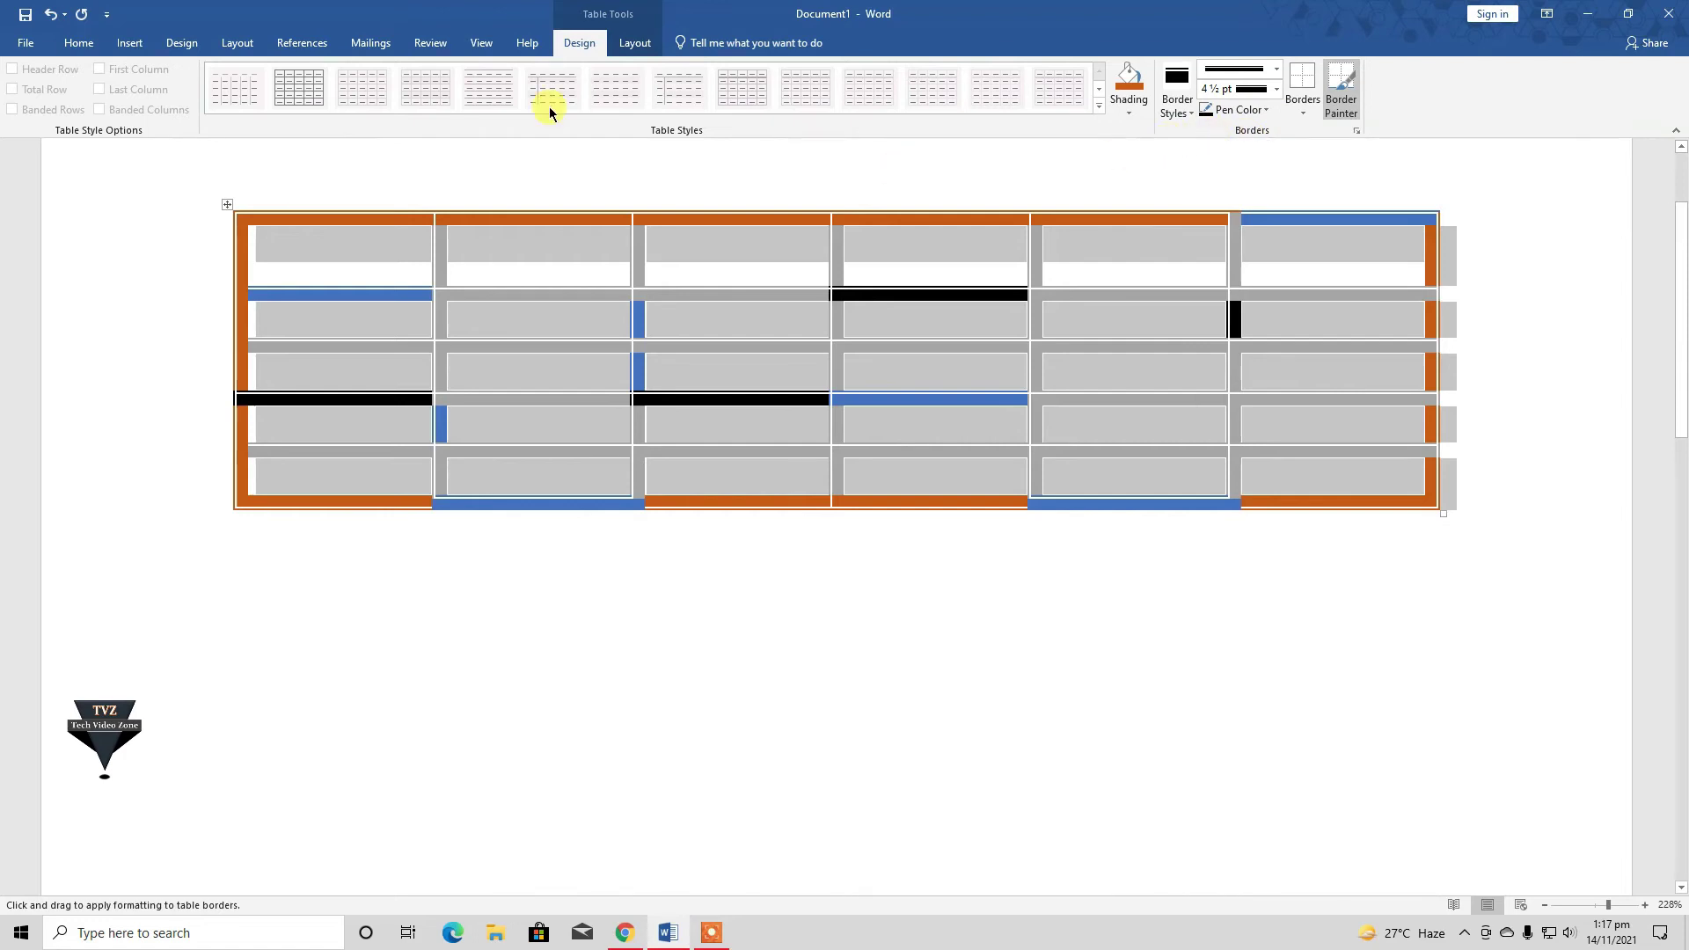
click(1614, 912)
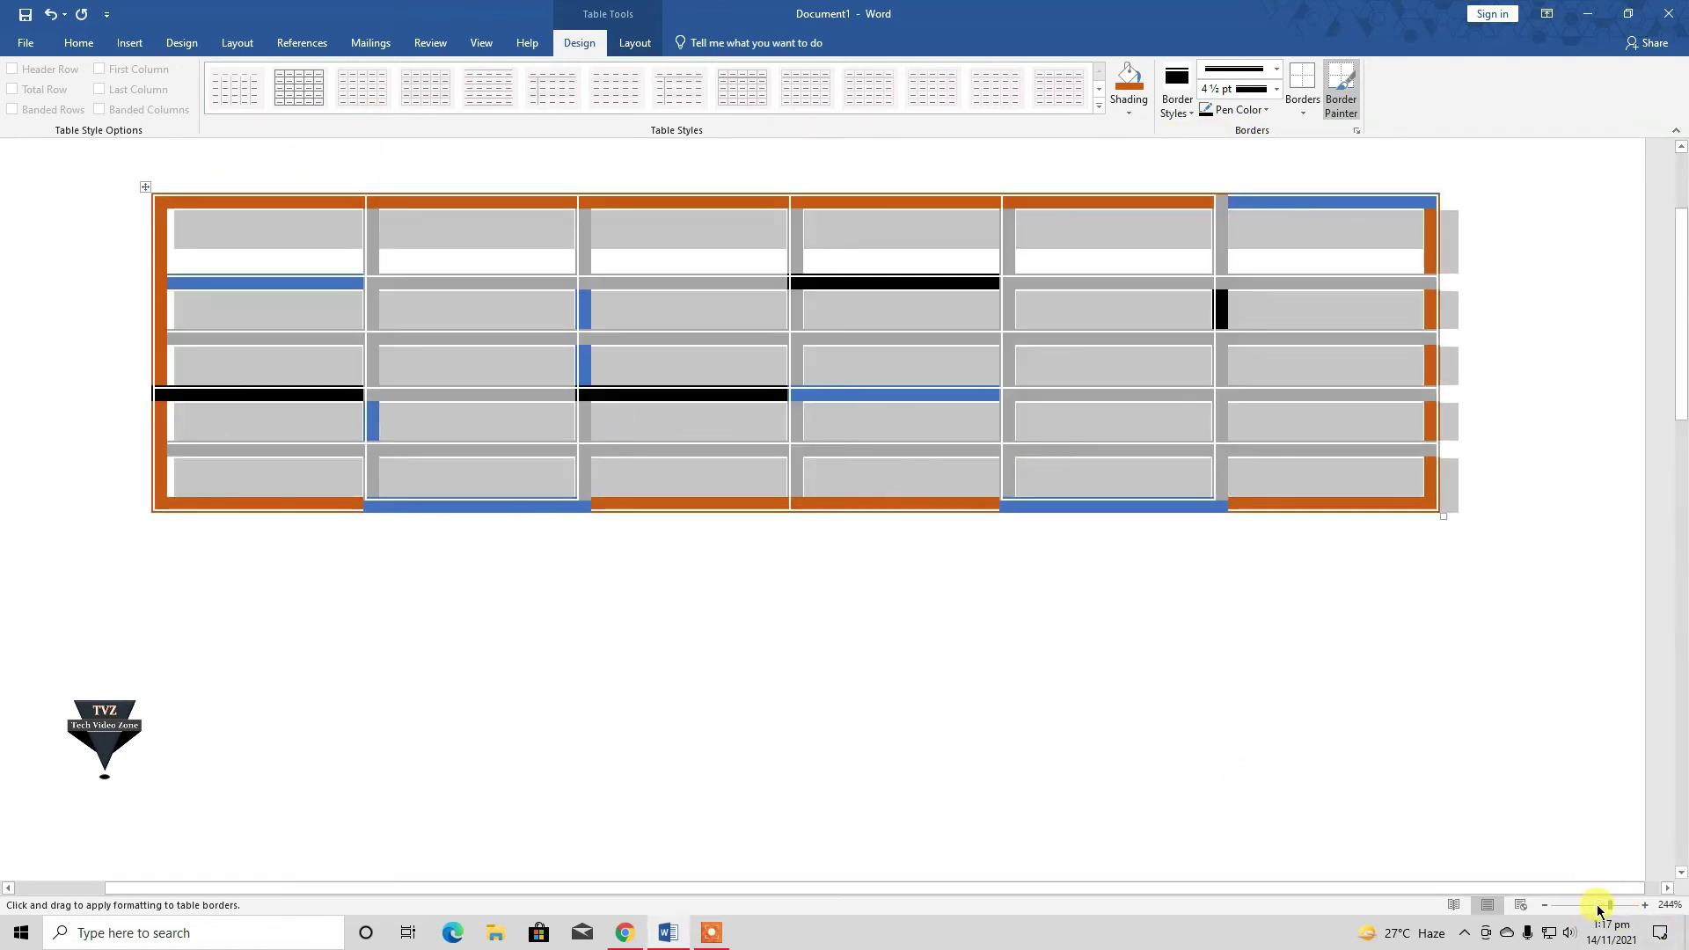
drag(1599, 911, 1604, 913)
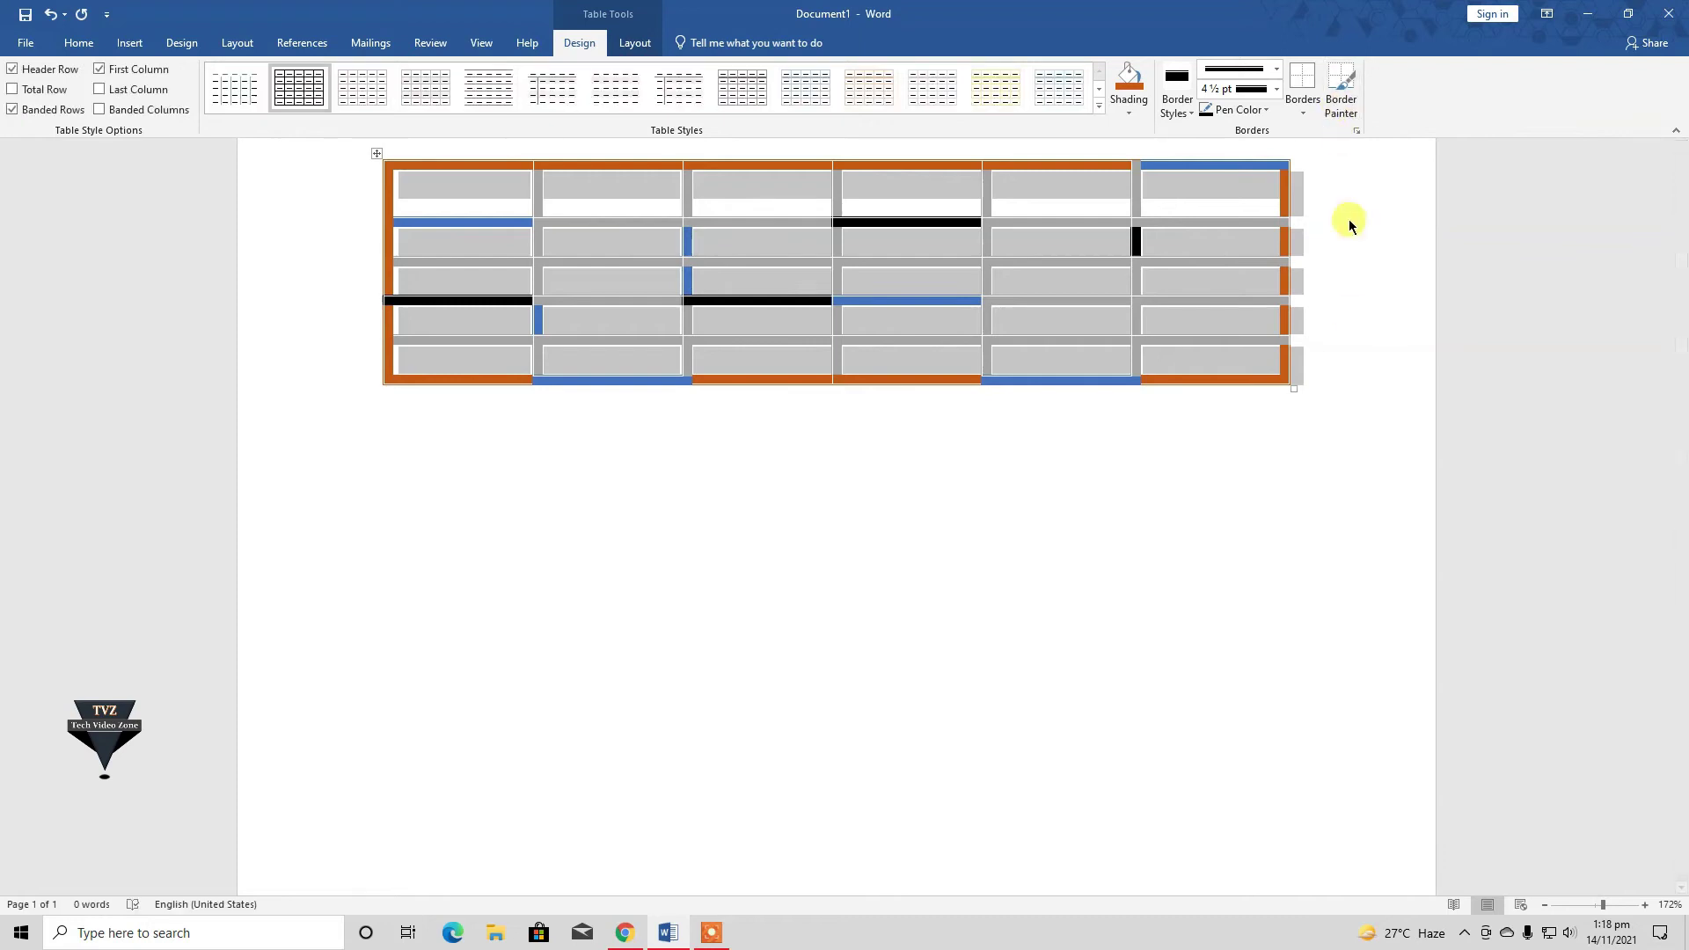
- Delete the painted table and insert a plain 5x5 table
key(Escape)
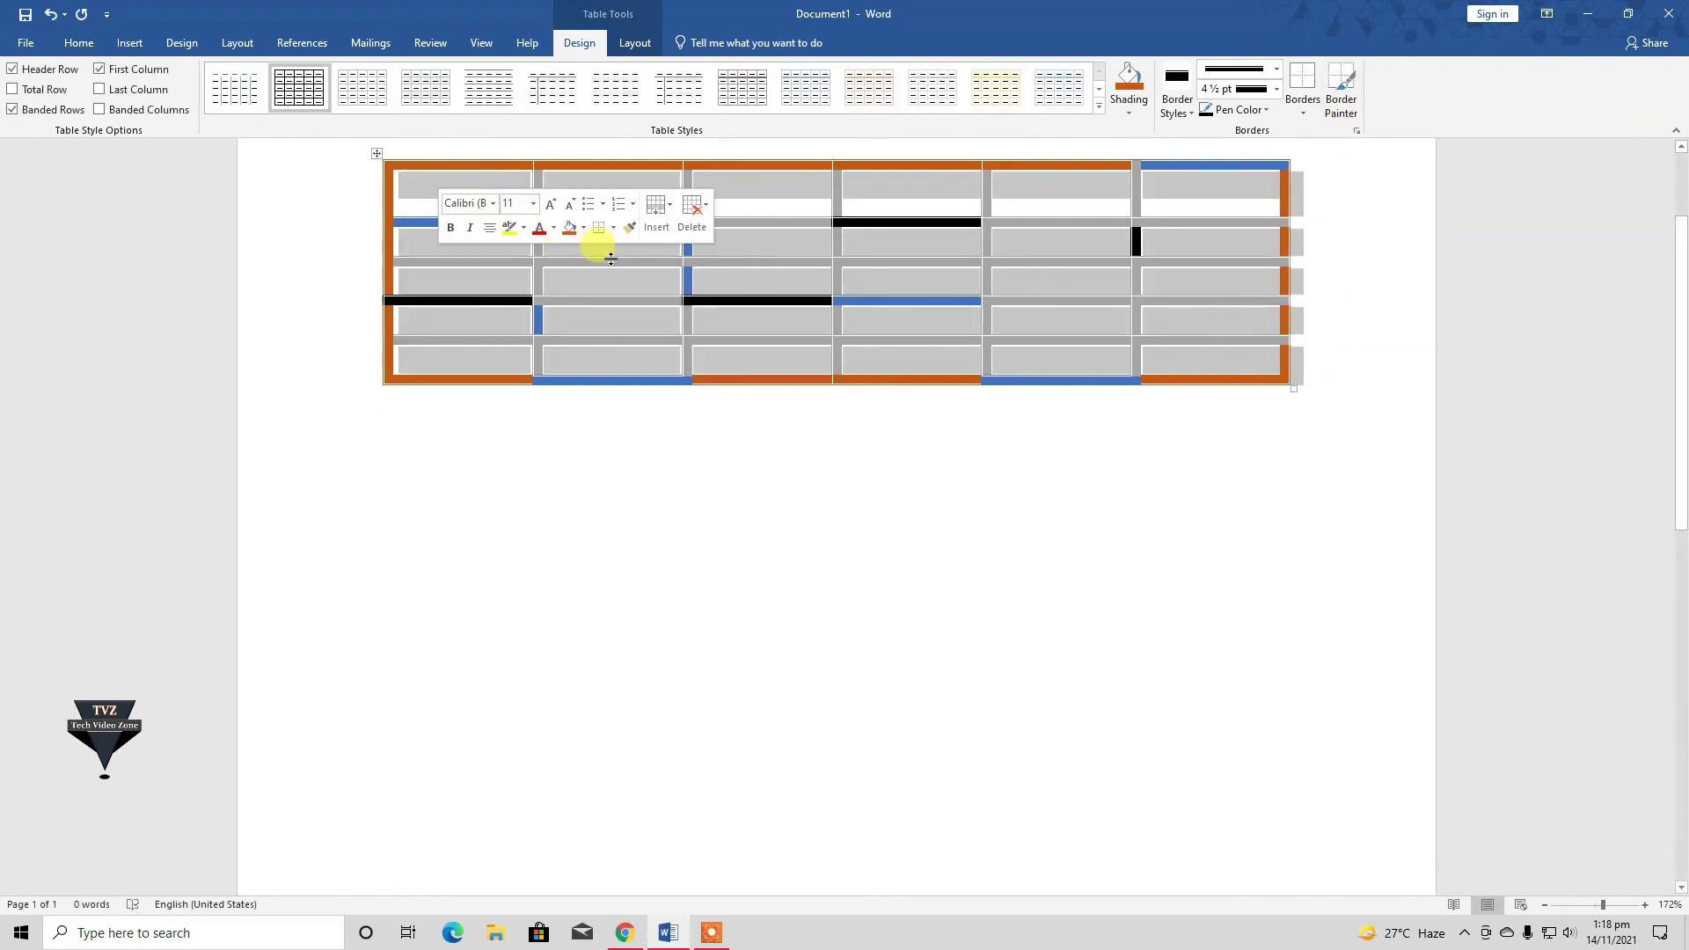
key(BackSpace)
click(129, 42)
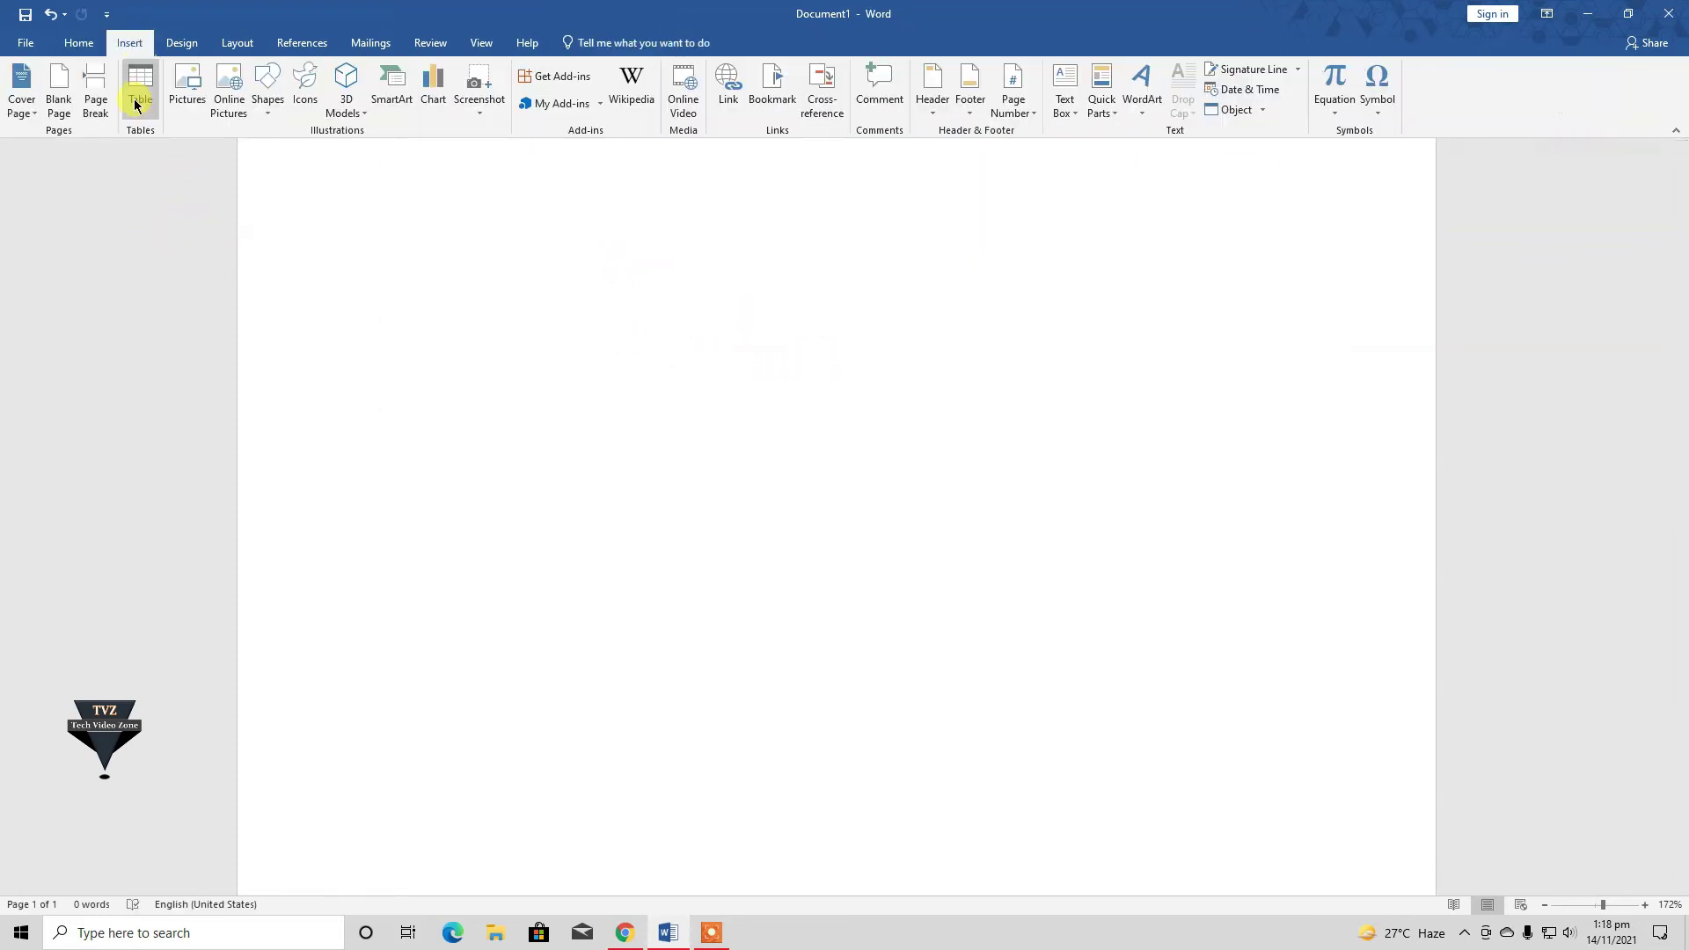
click(141, 88)
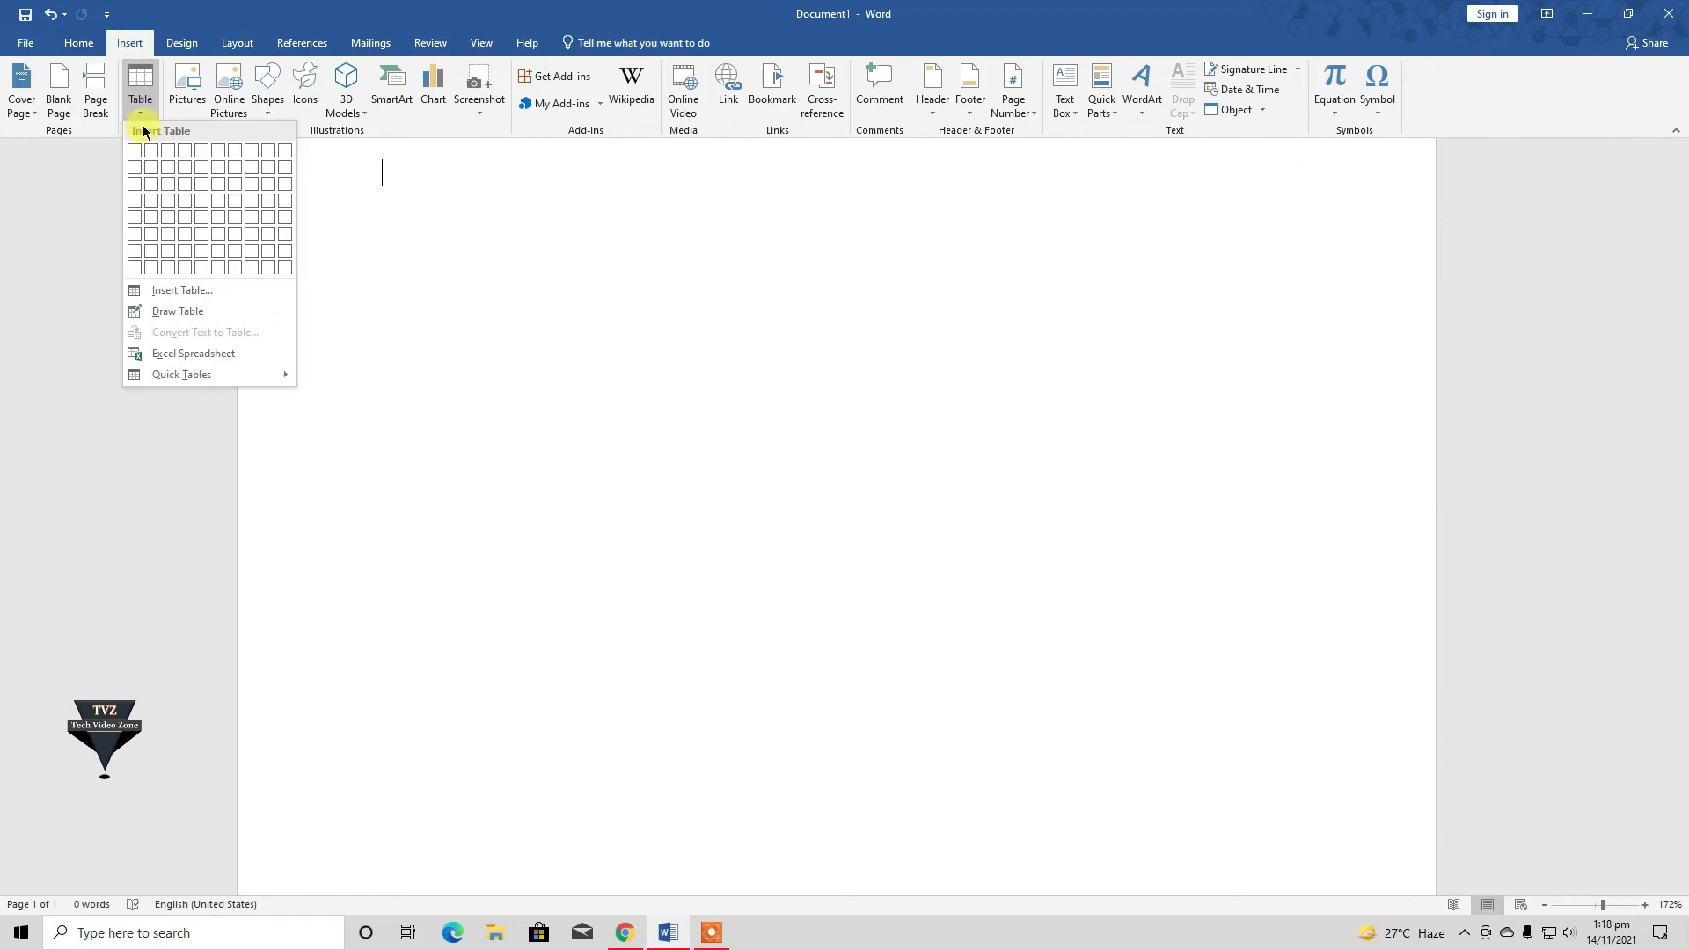
click(203, 219)
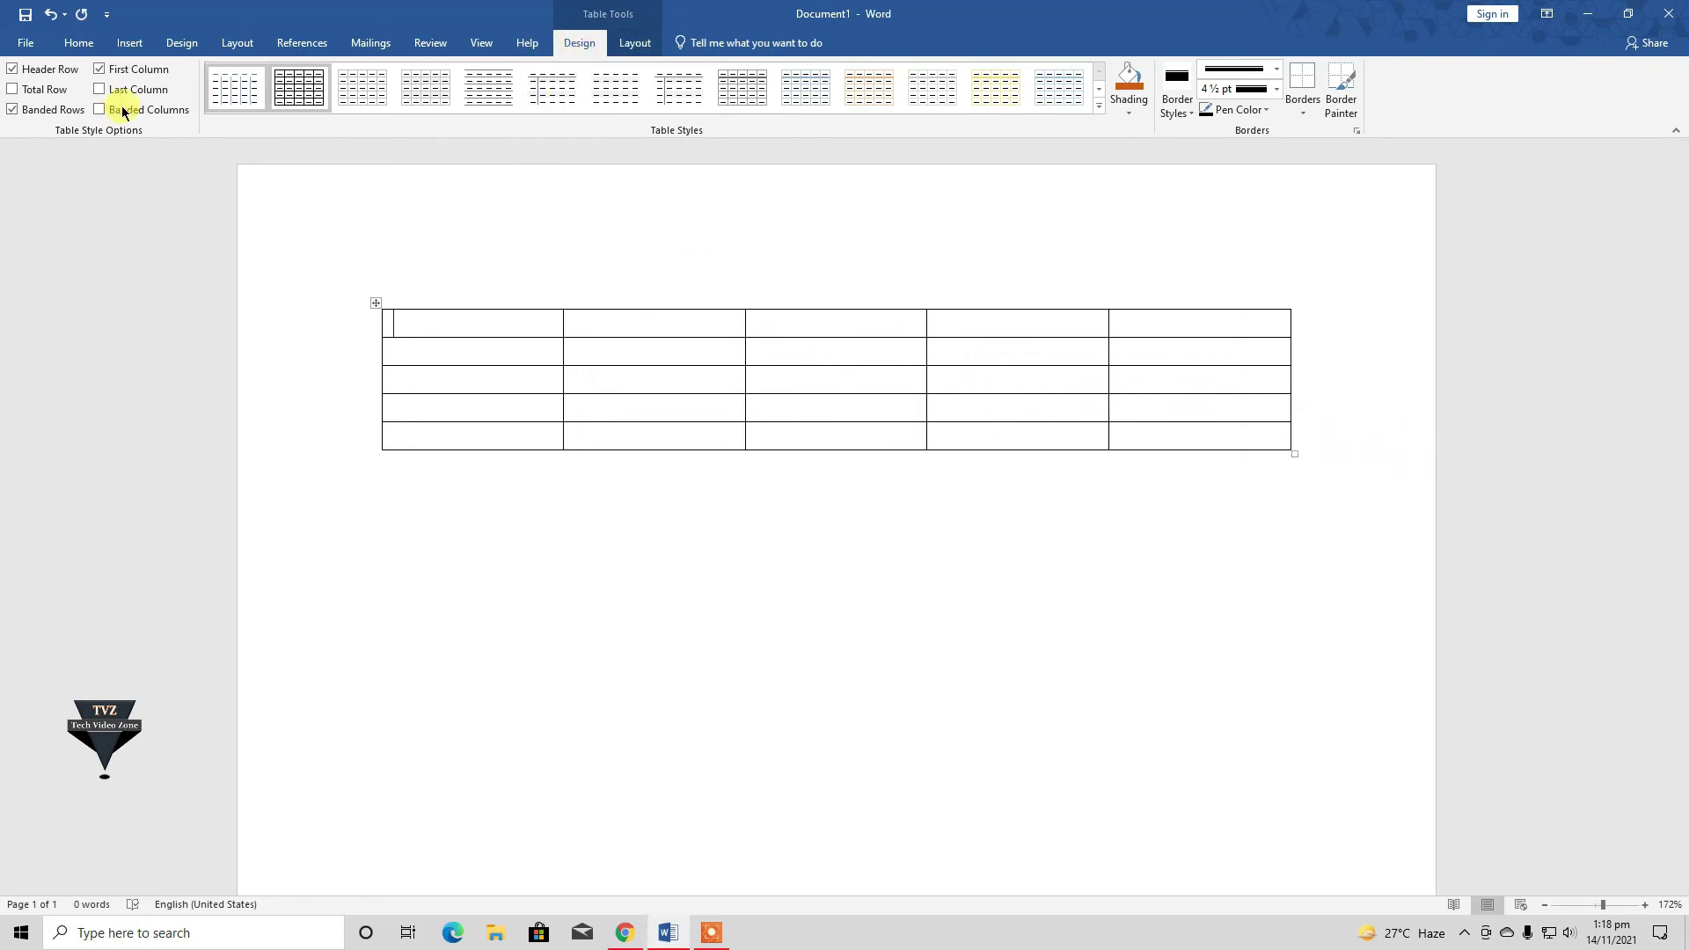
click(635, 44)
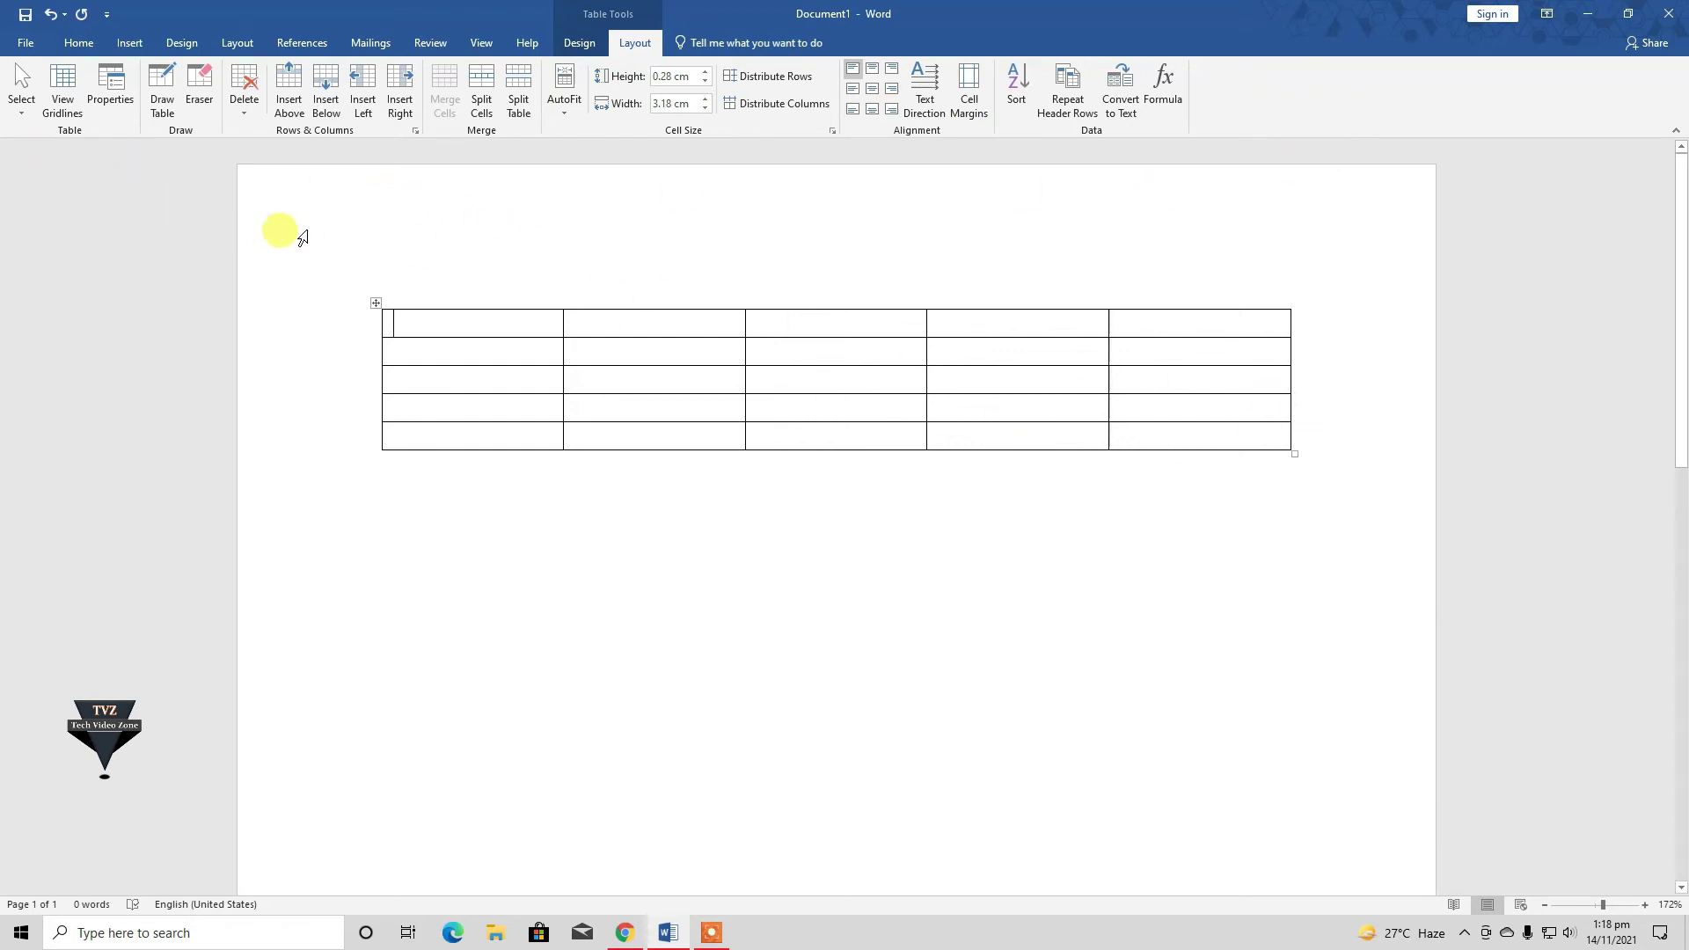
click(22, 110)
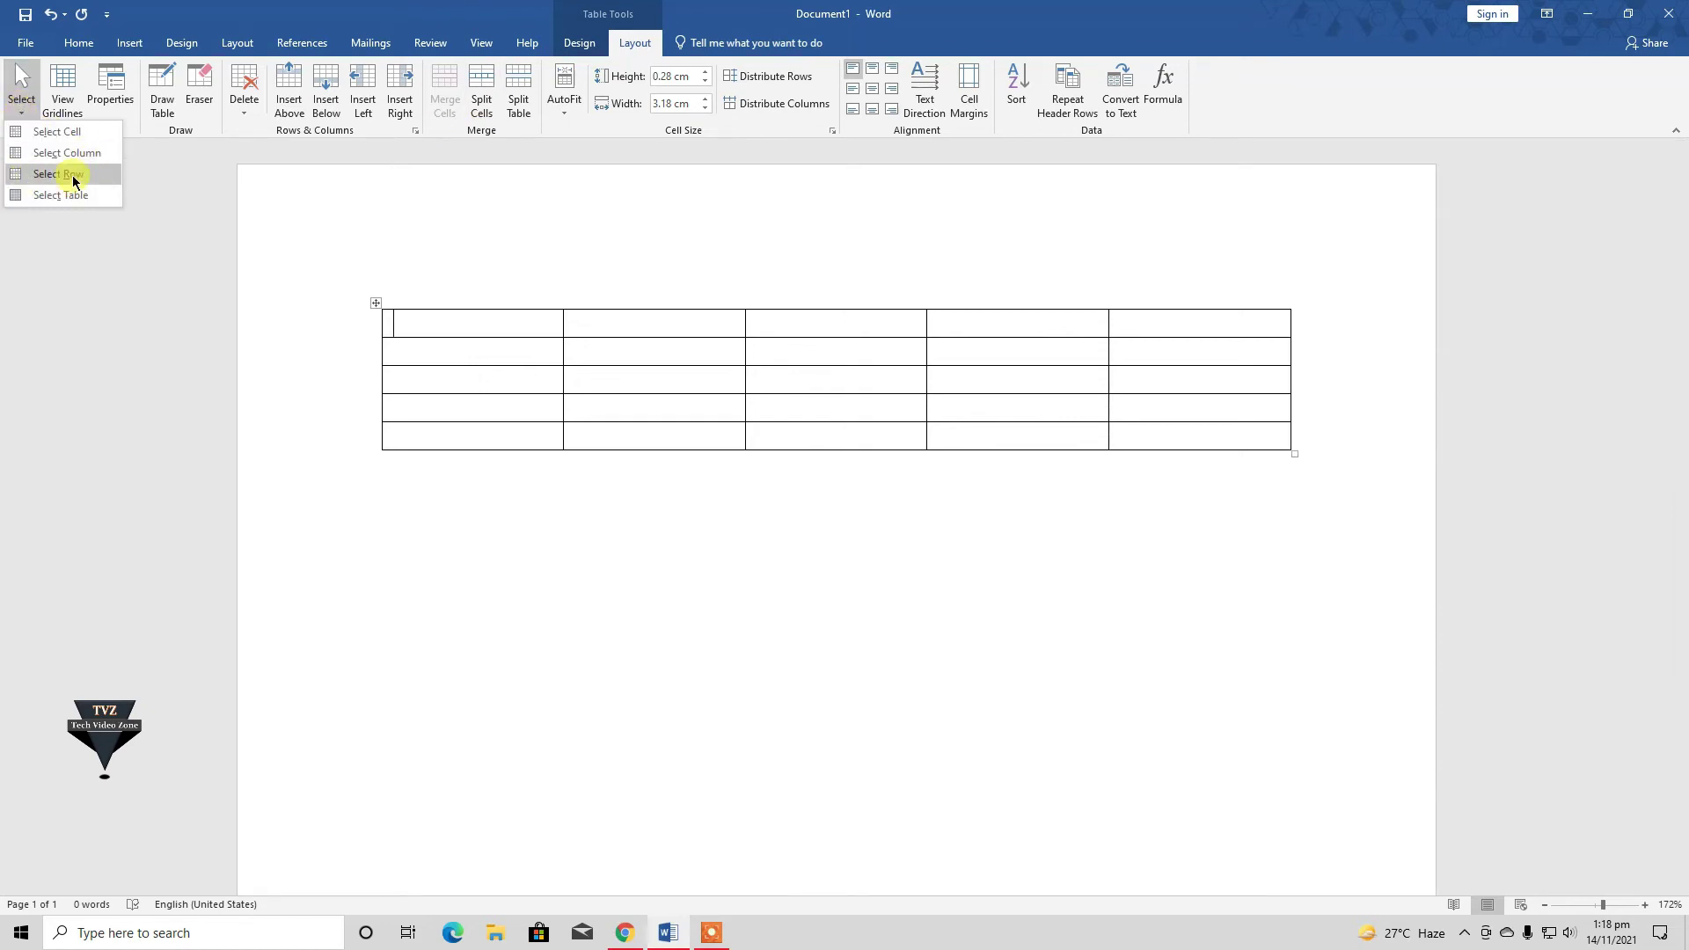
click(110, 240)
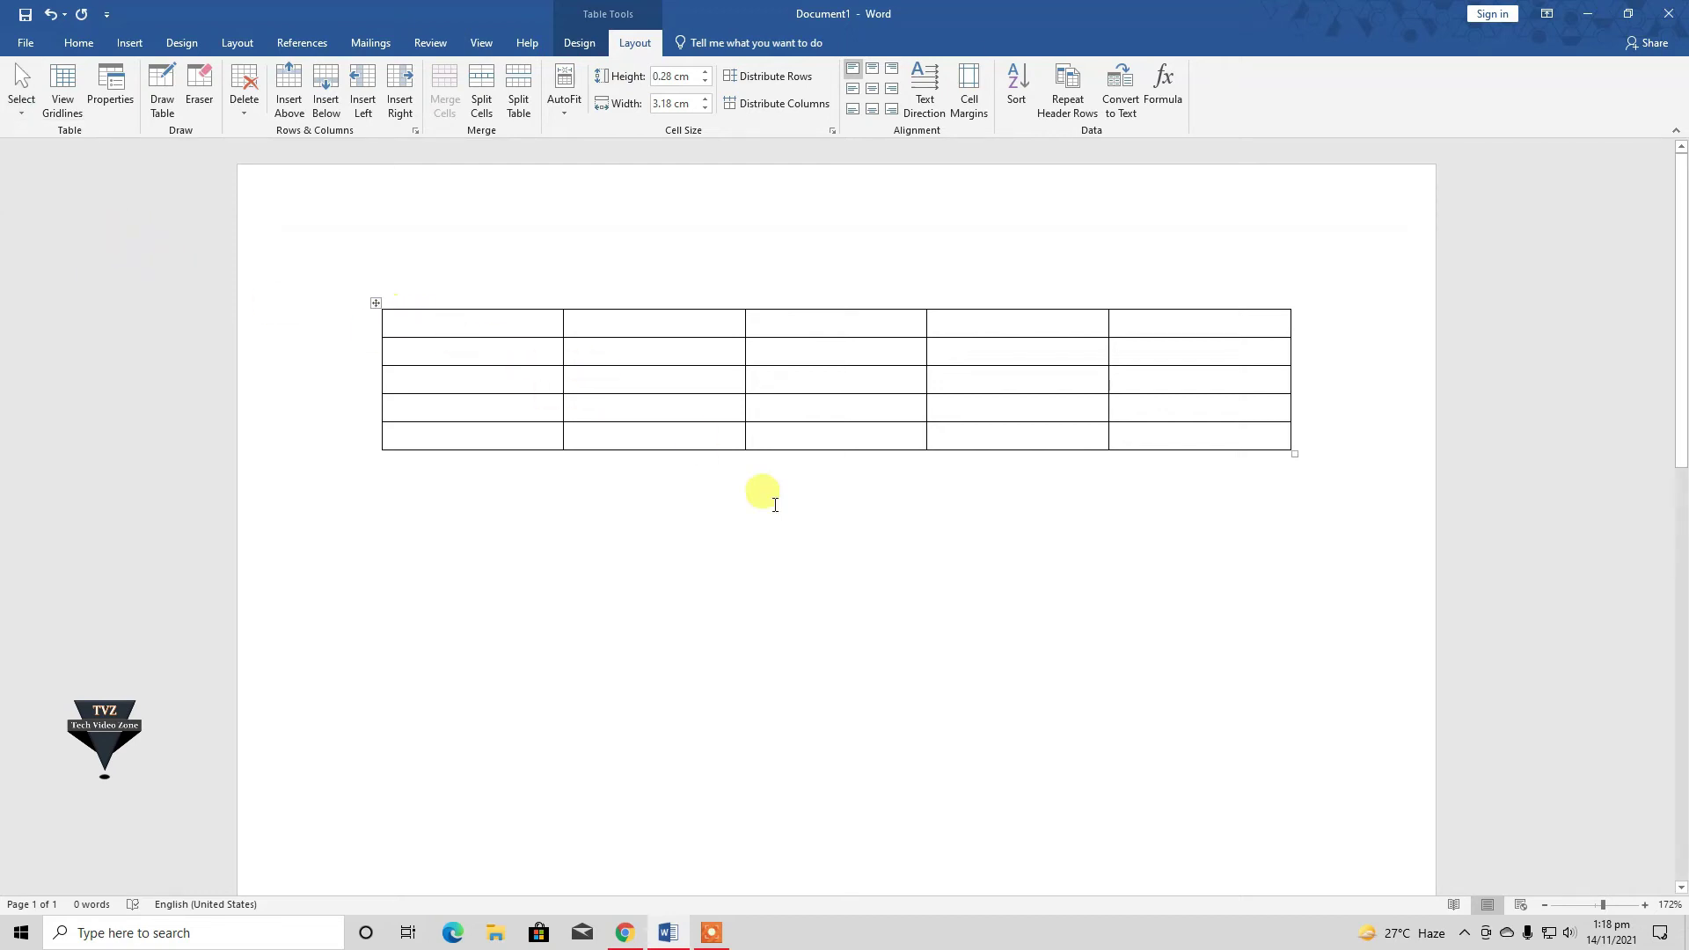
click(647, 470)
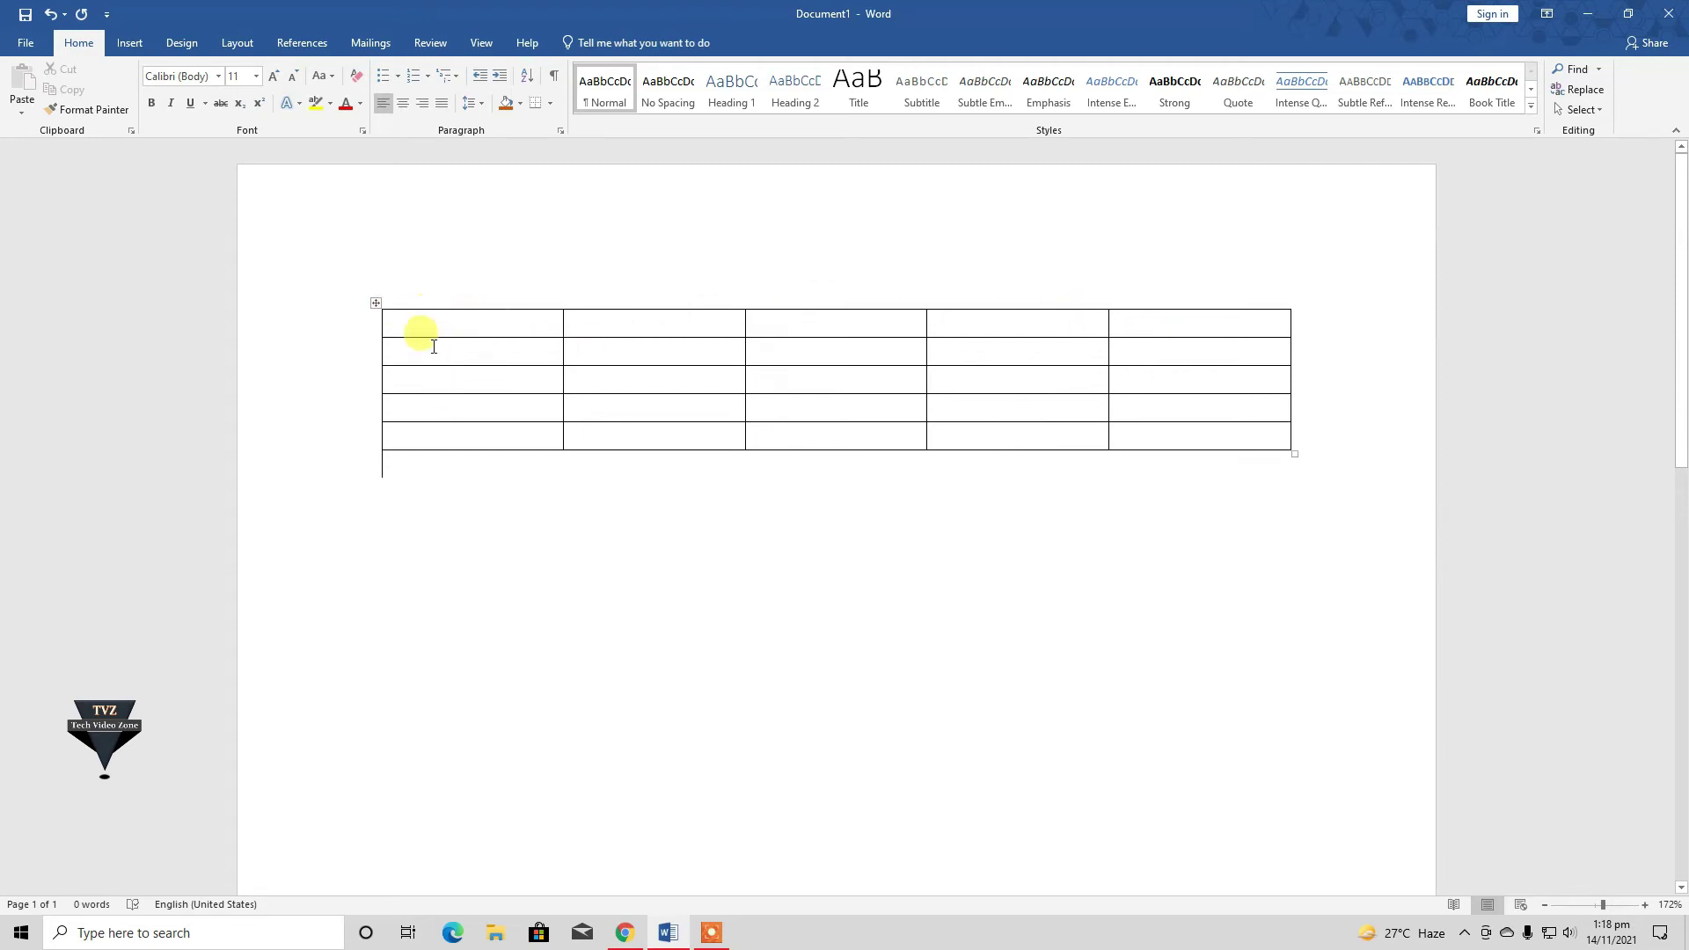
click(427, 318)
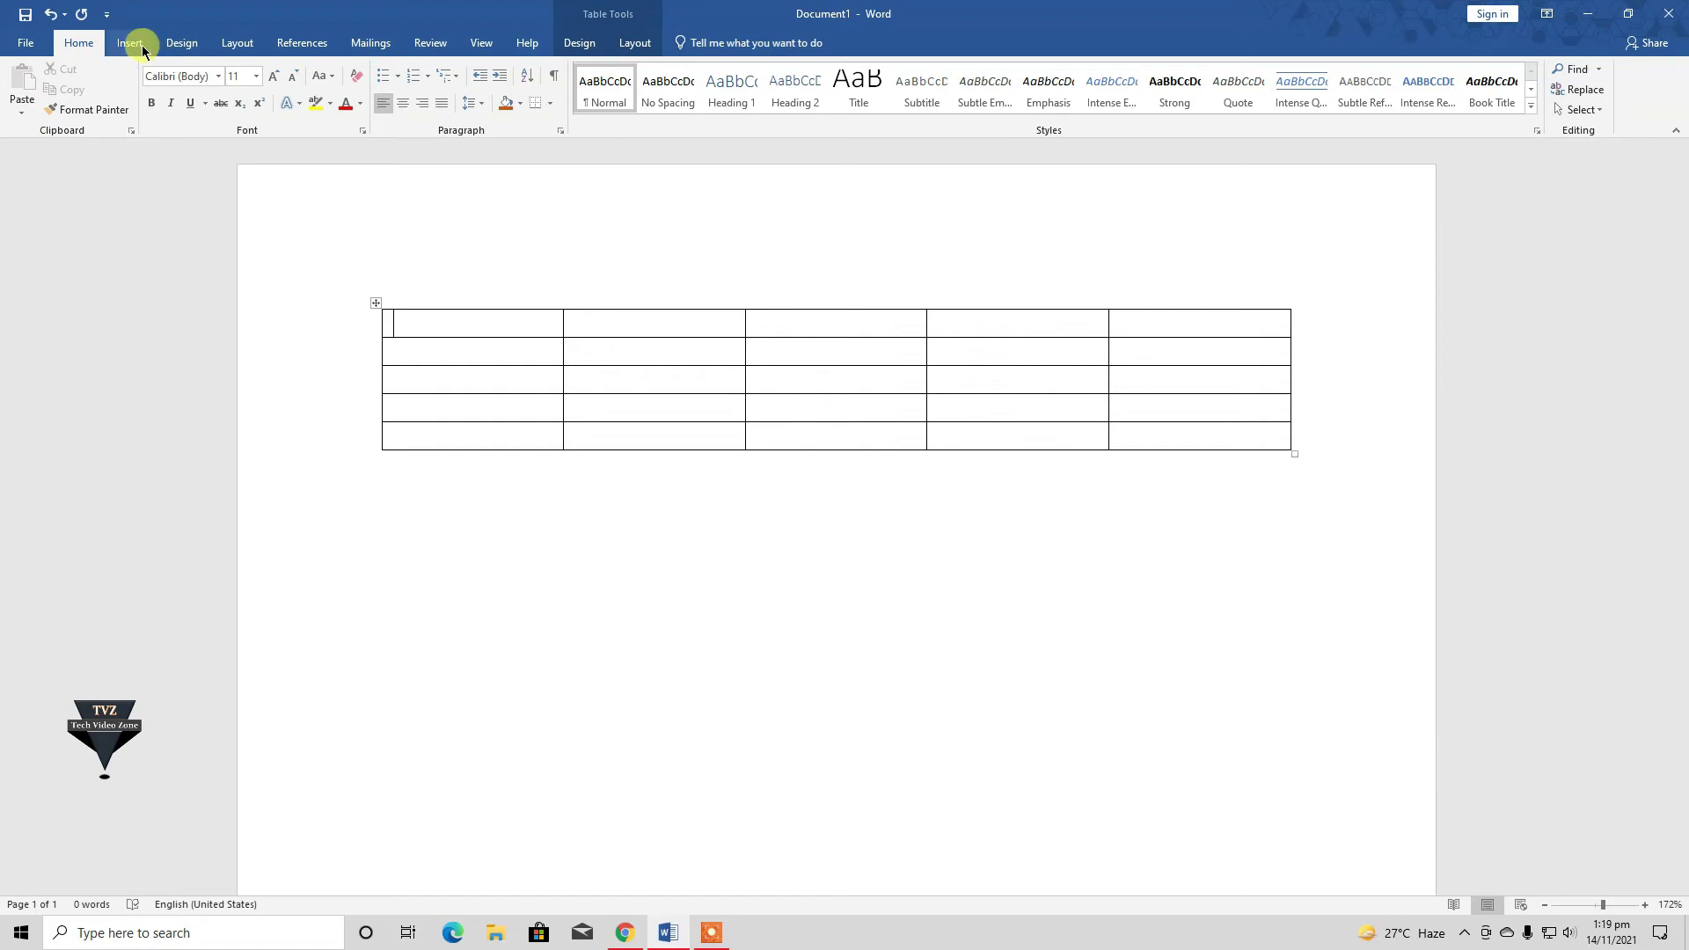
click(634, 42)
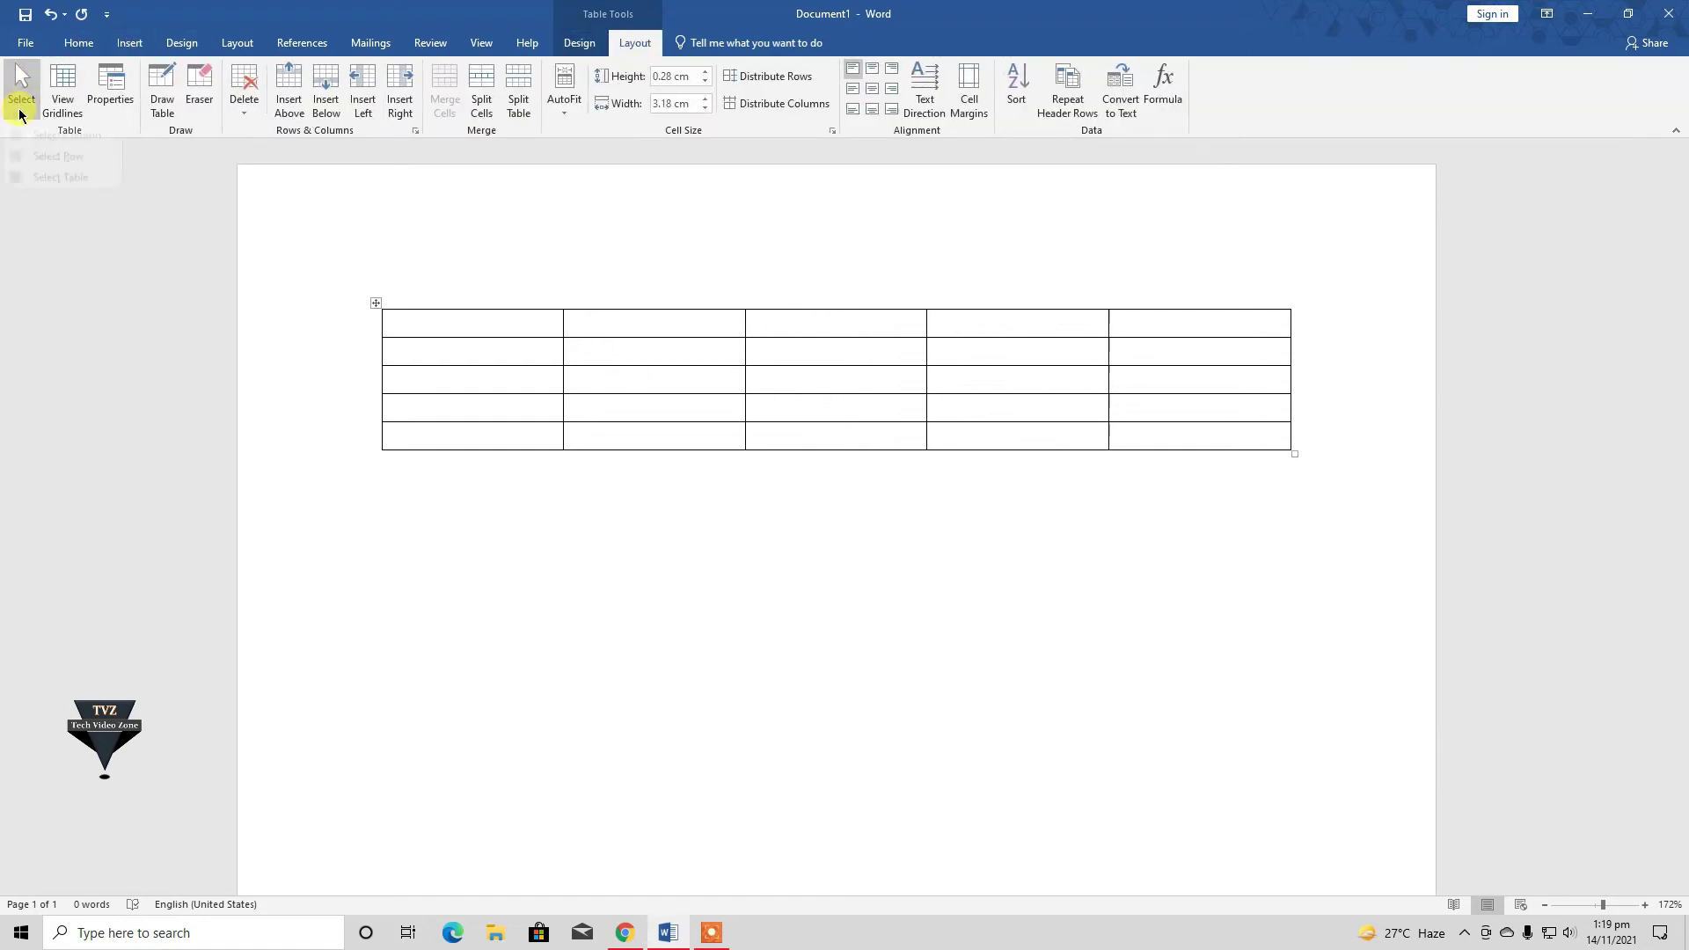
click(19, 106)
click(44, 136)
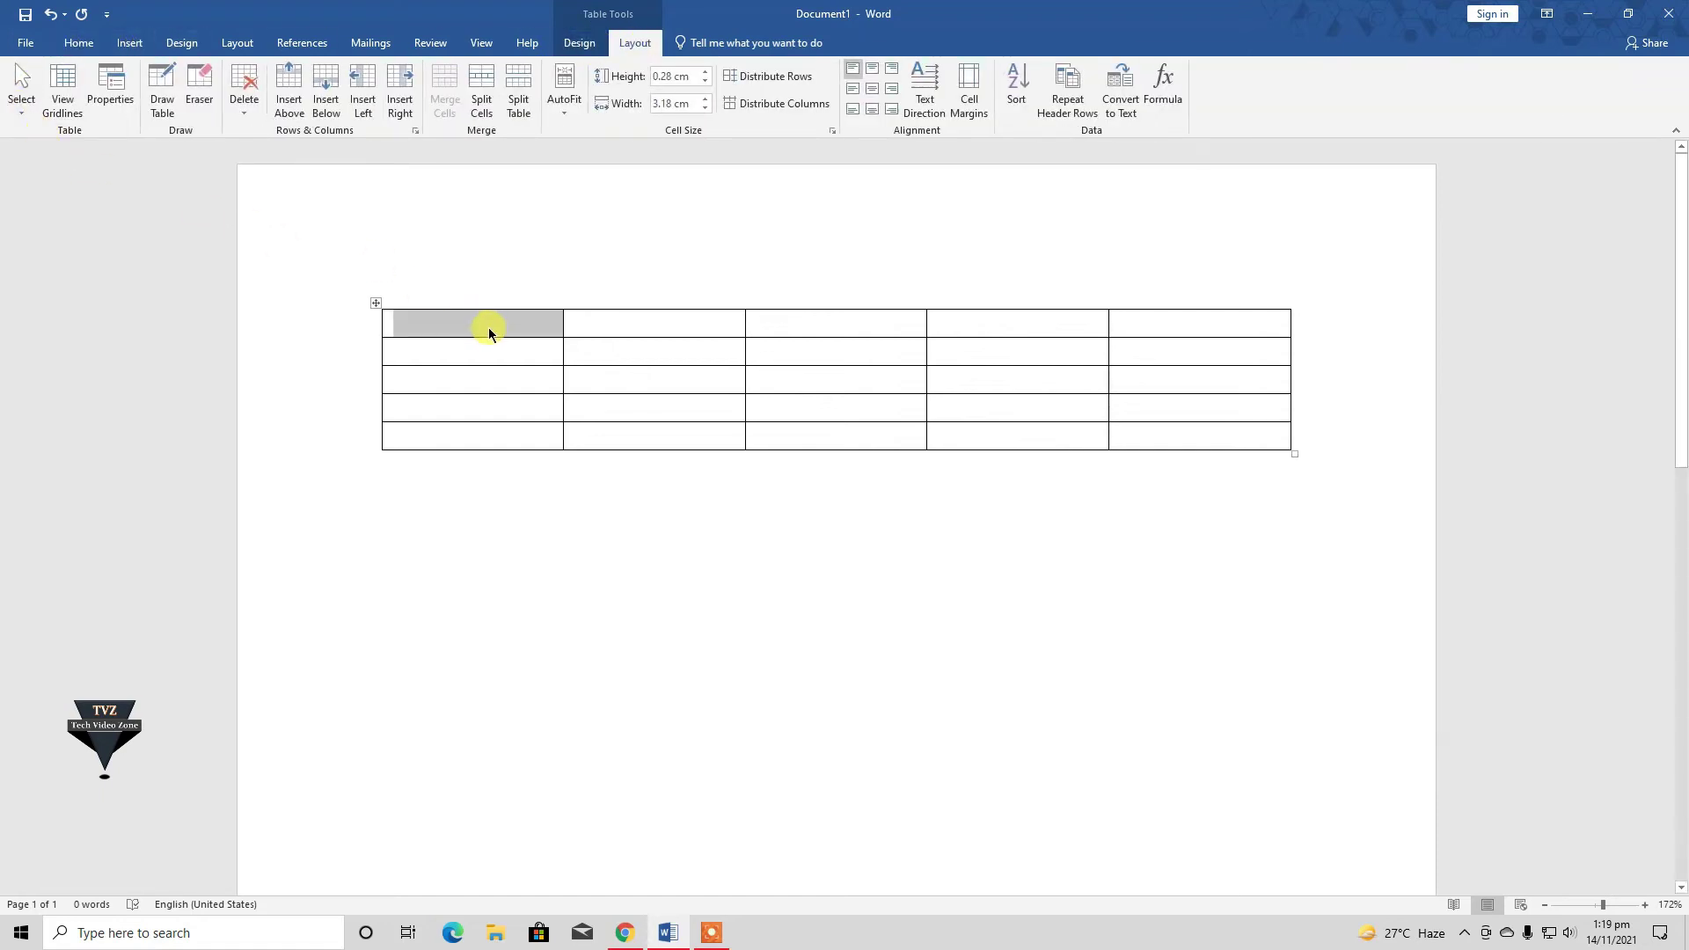
drag(394, 331, 552, 333)
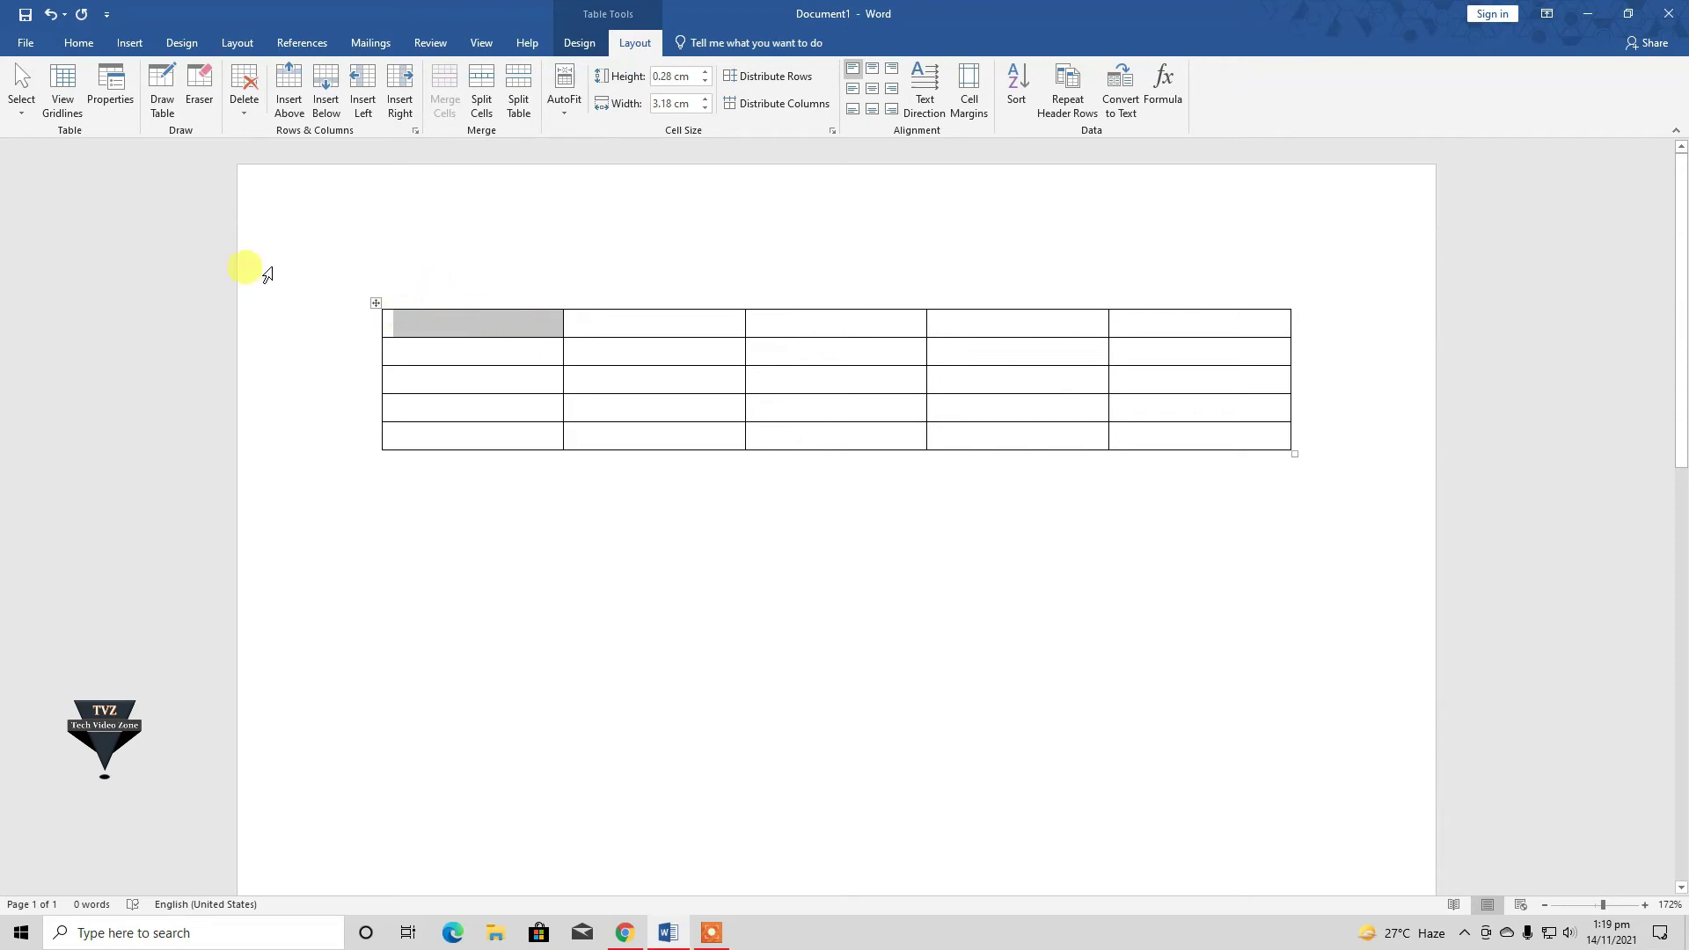
click(21, 92)
click(40, 158)
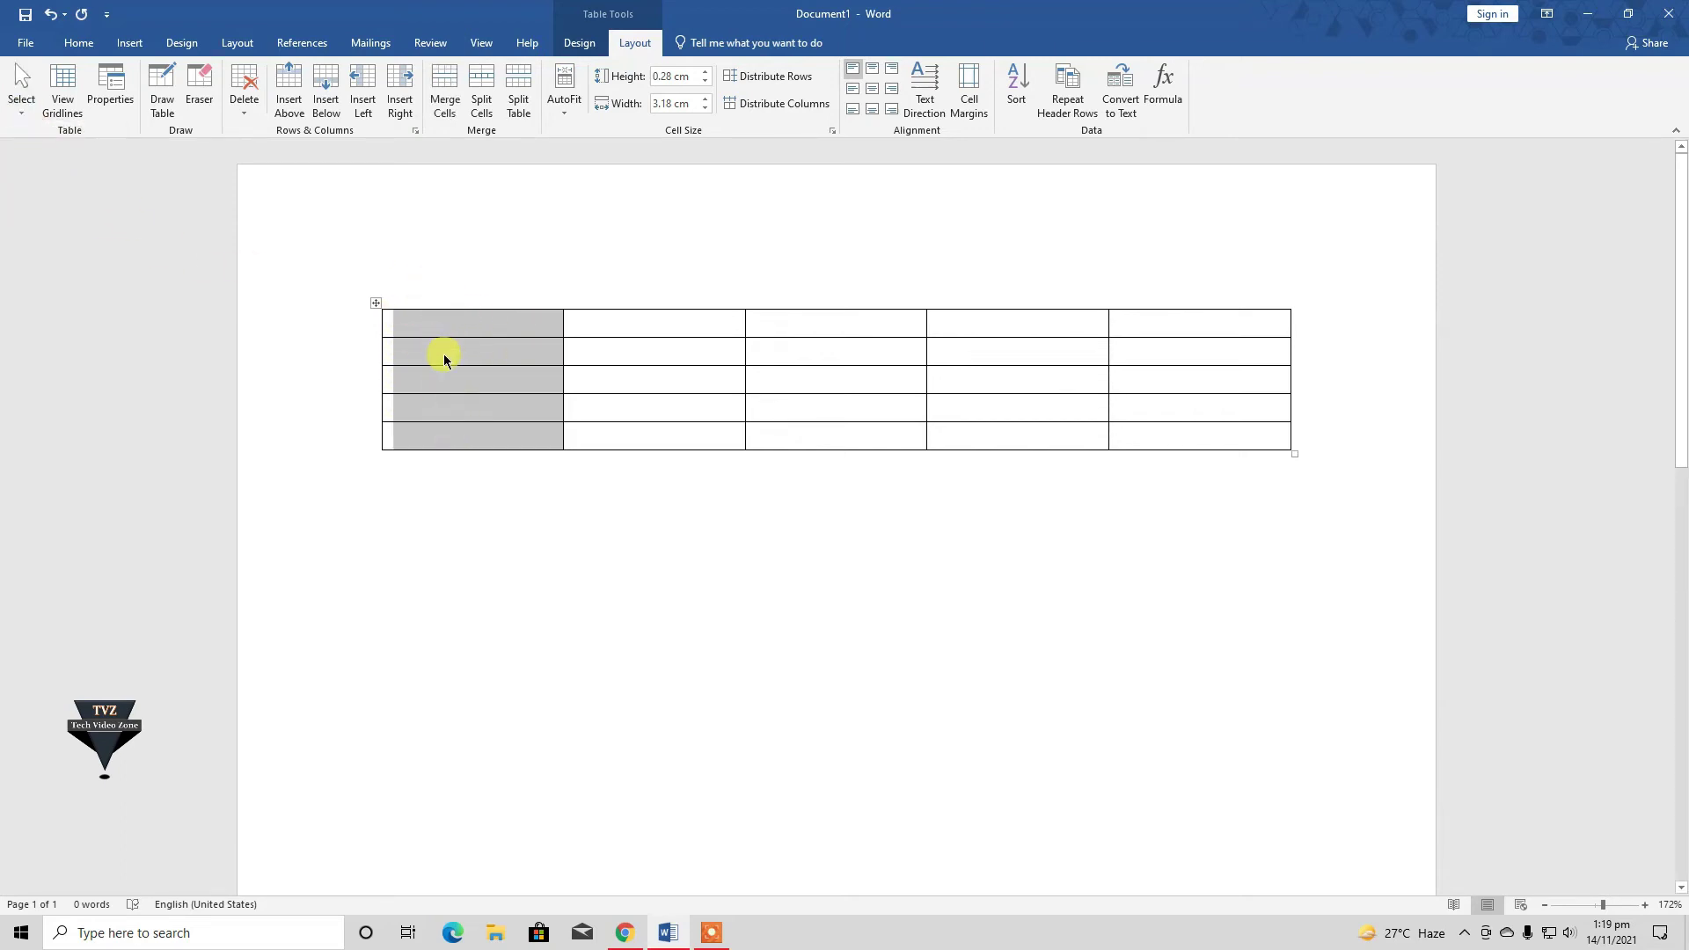
click(23, 97)
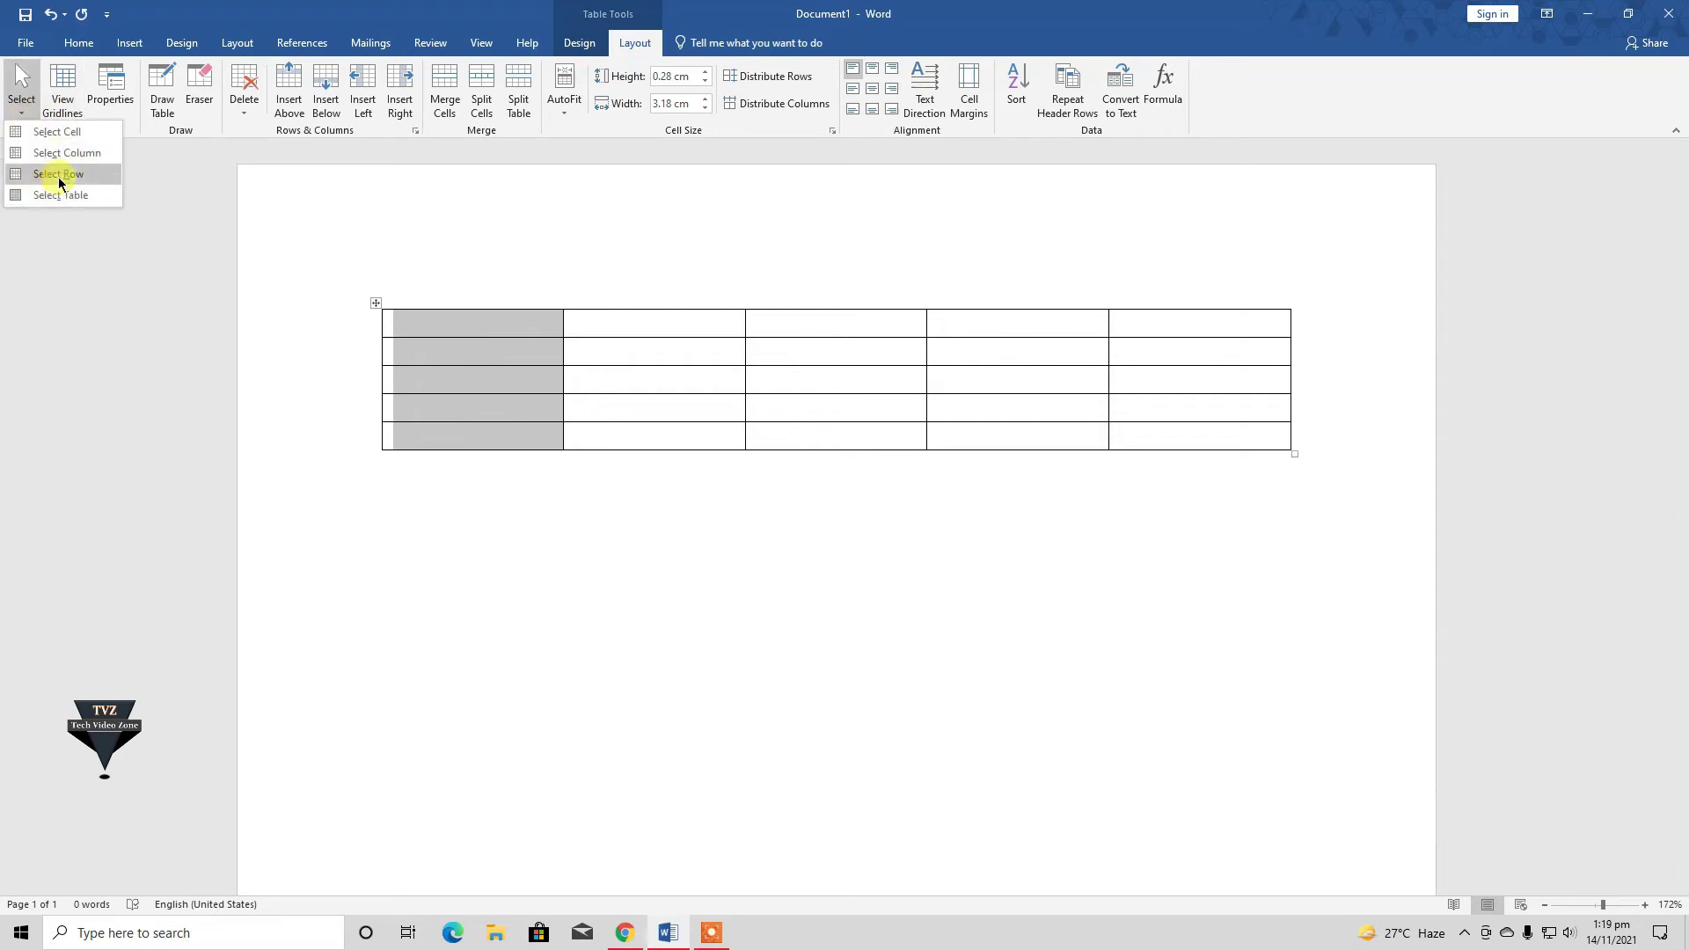
click(58, 175)
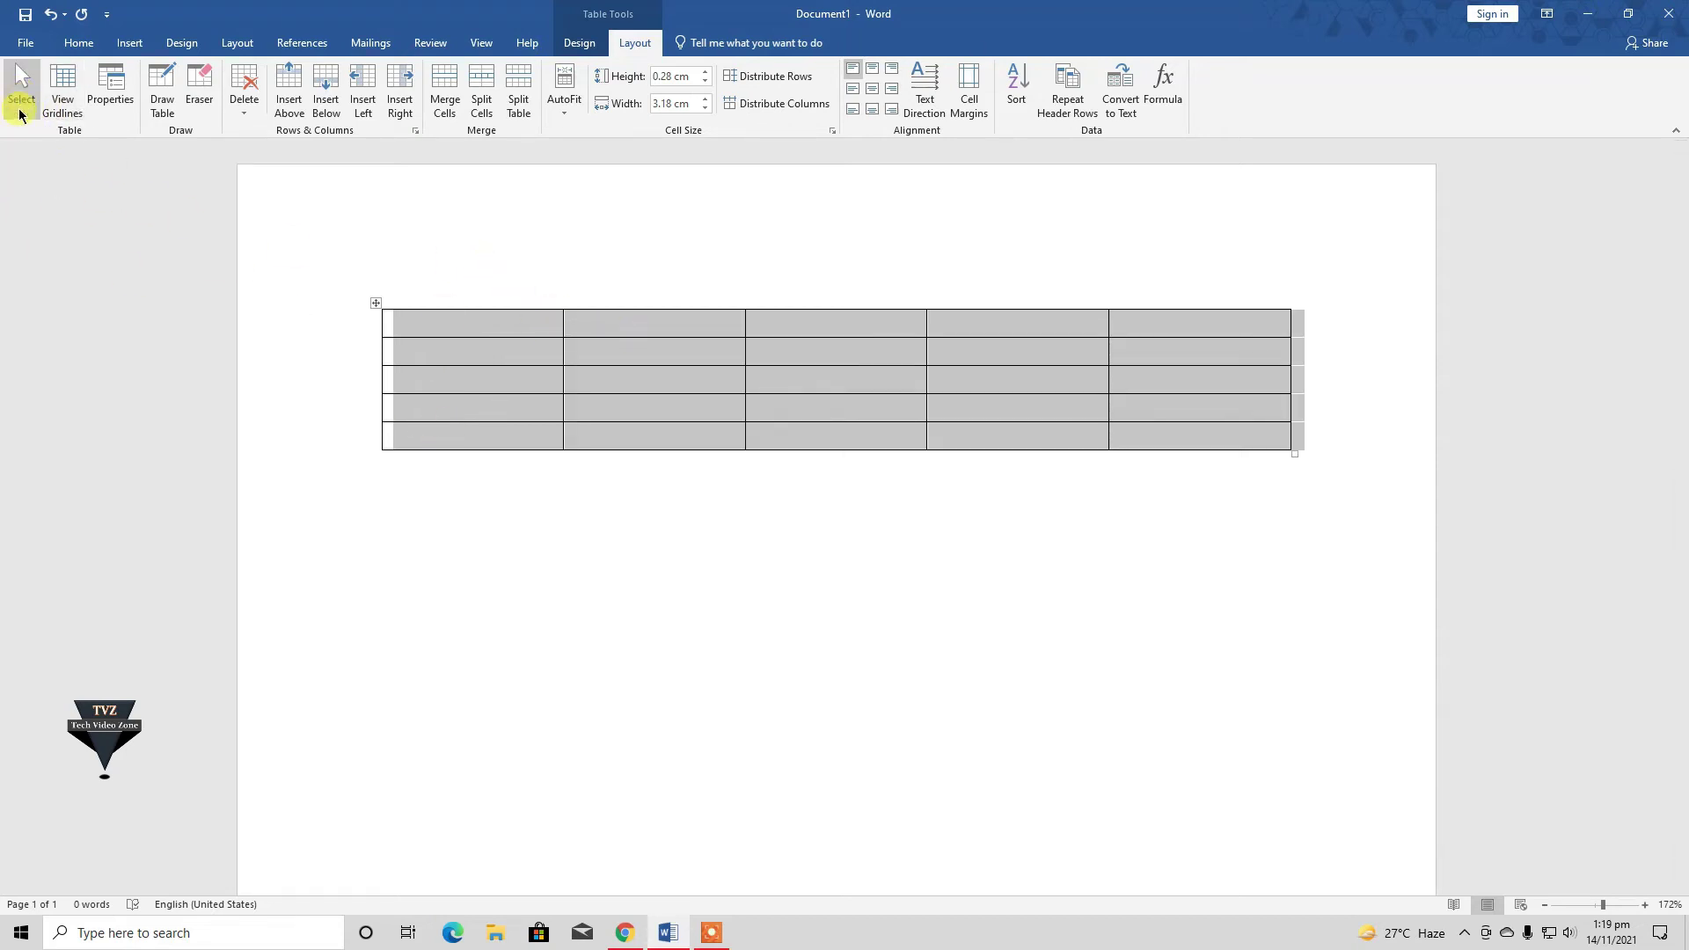
click(21, 99)
click(61, 175)
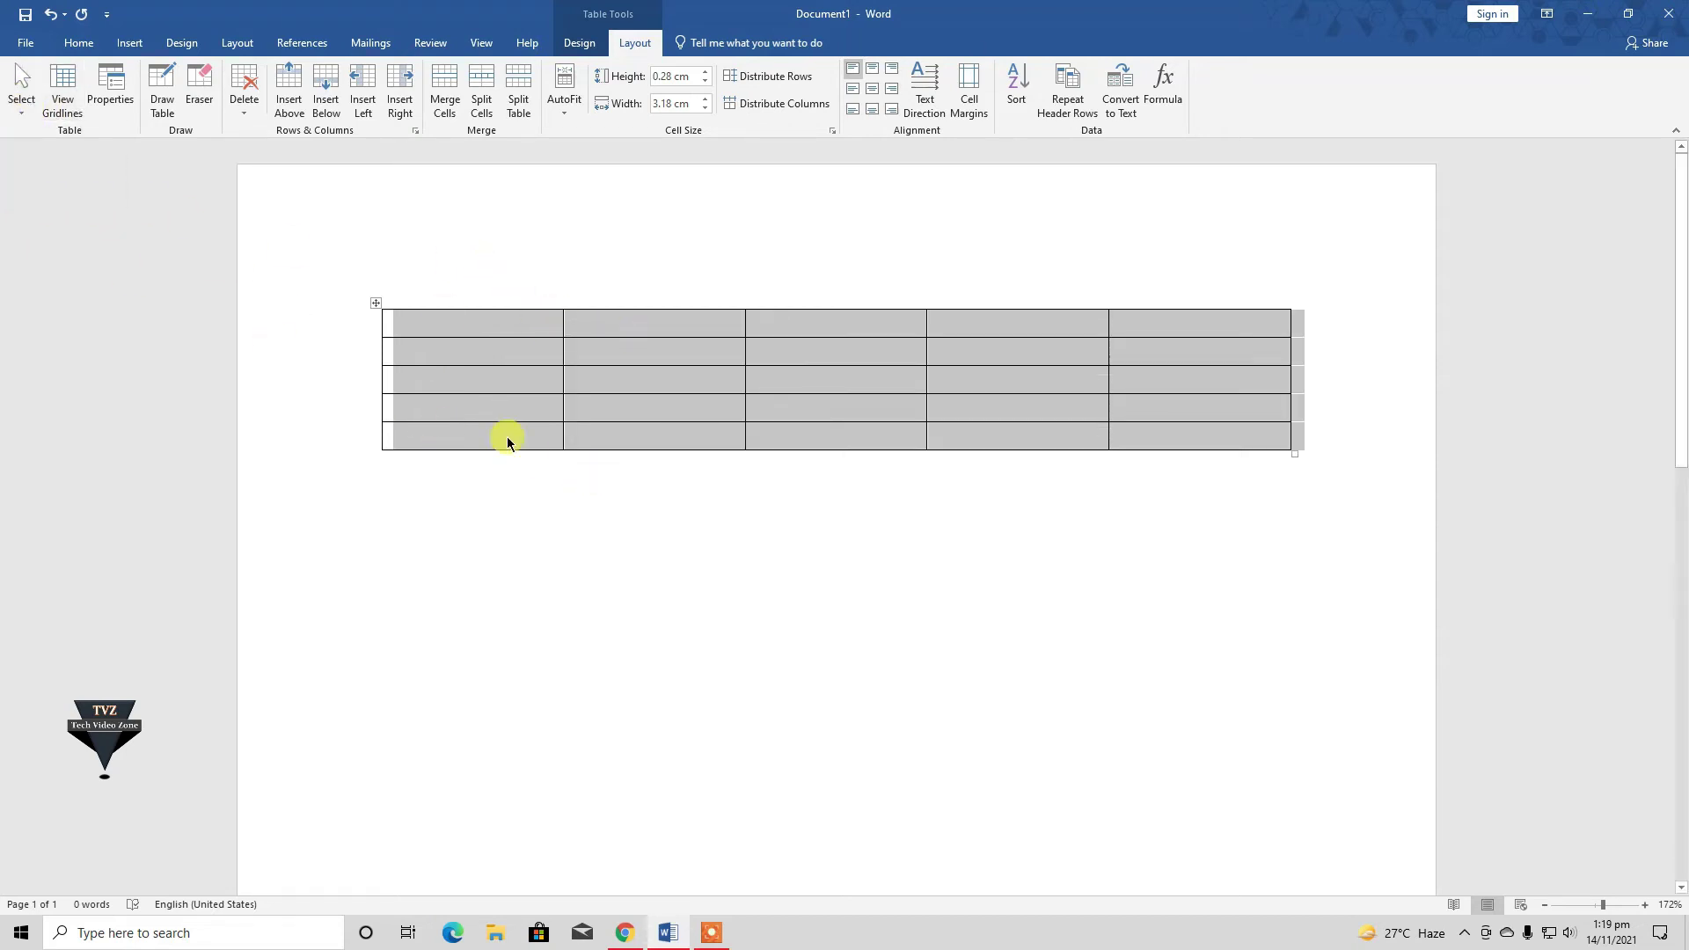
click(1416, 361)
click(448, 341)
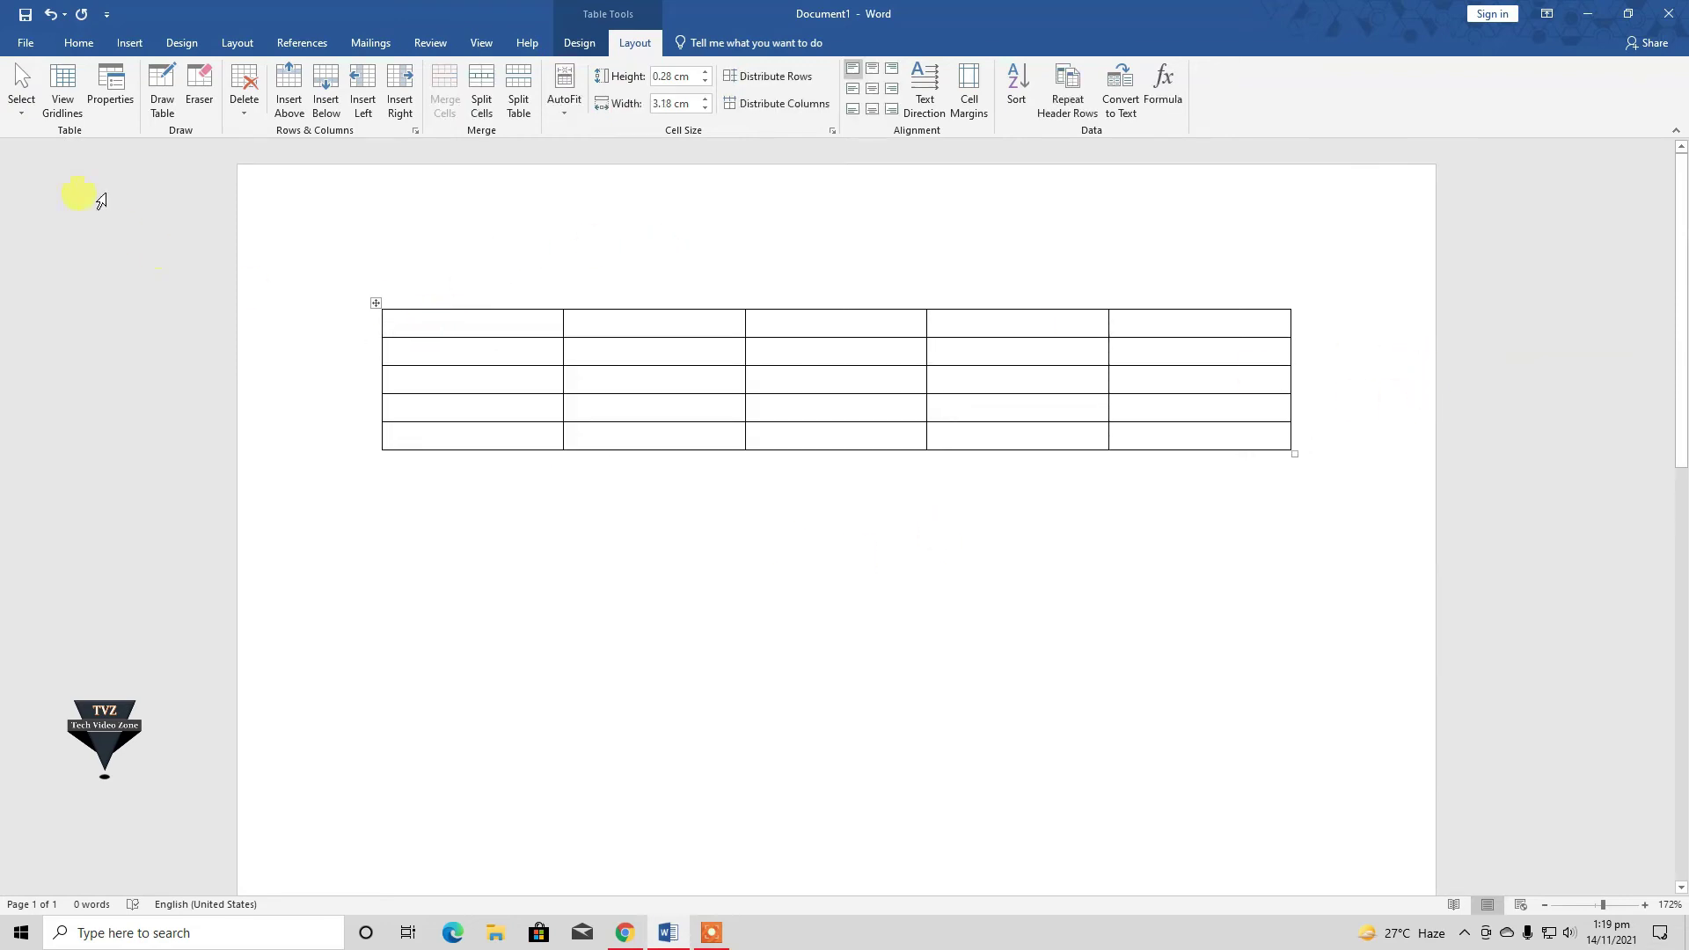
click(22, 101)
click(58, 175)
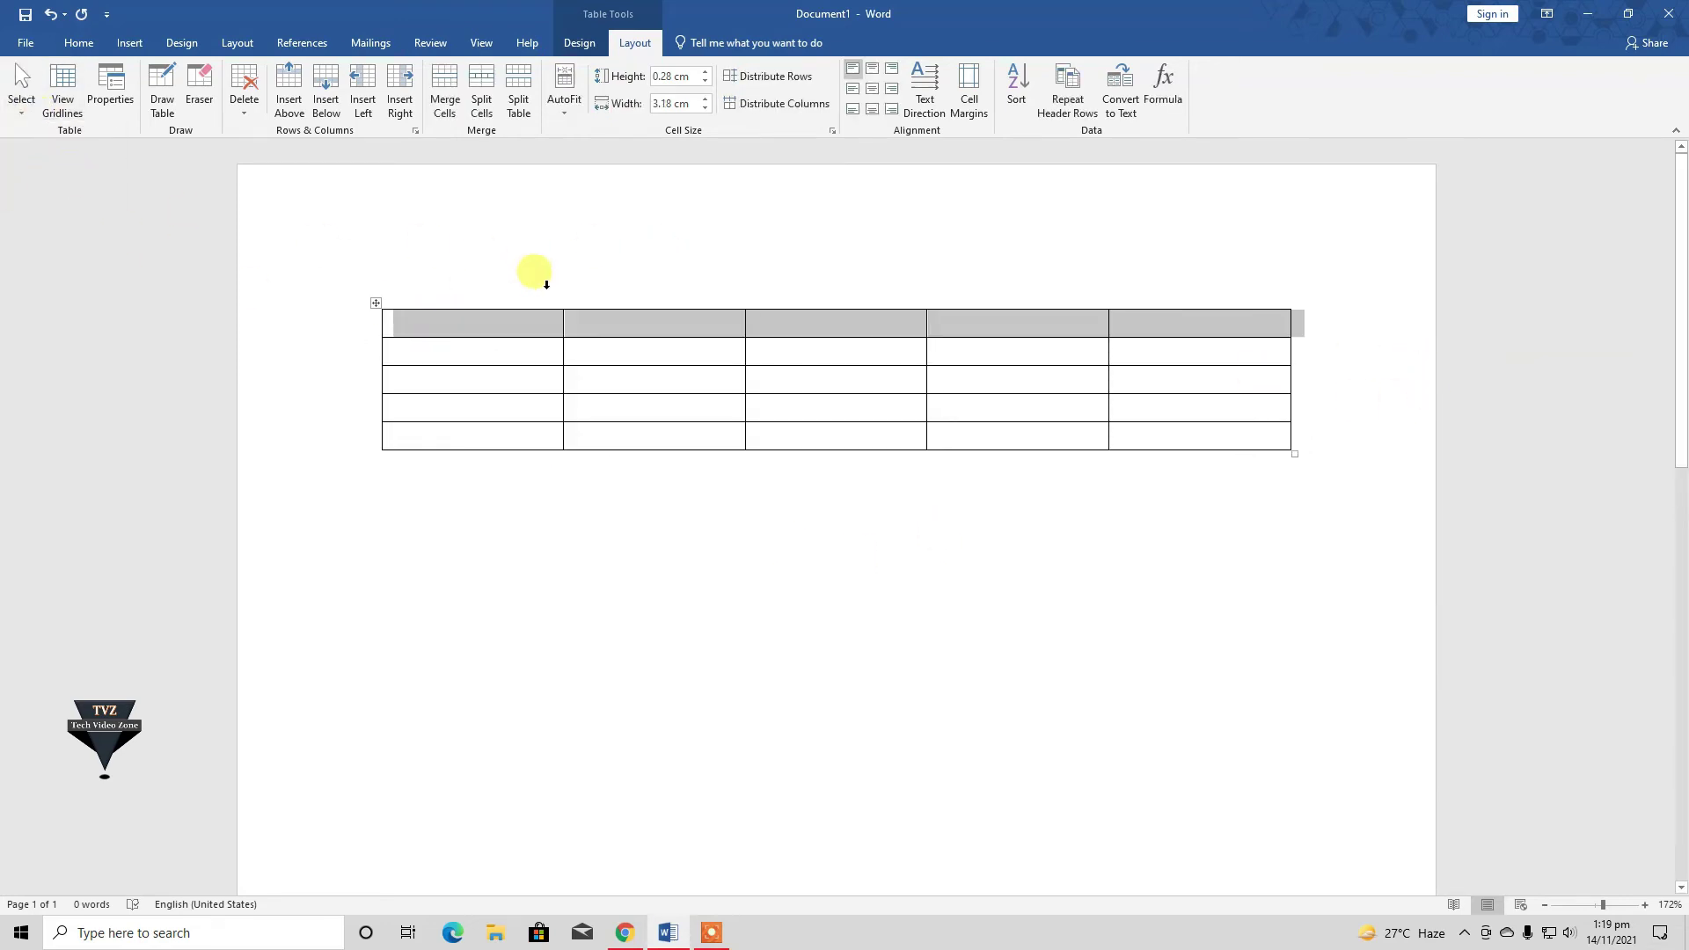
click(18, 97)
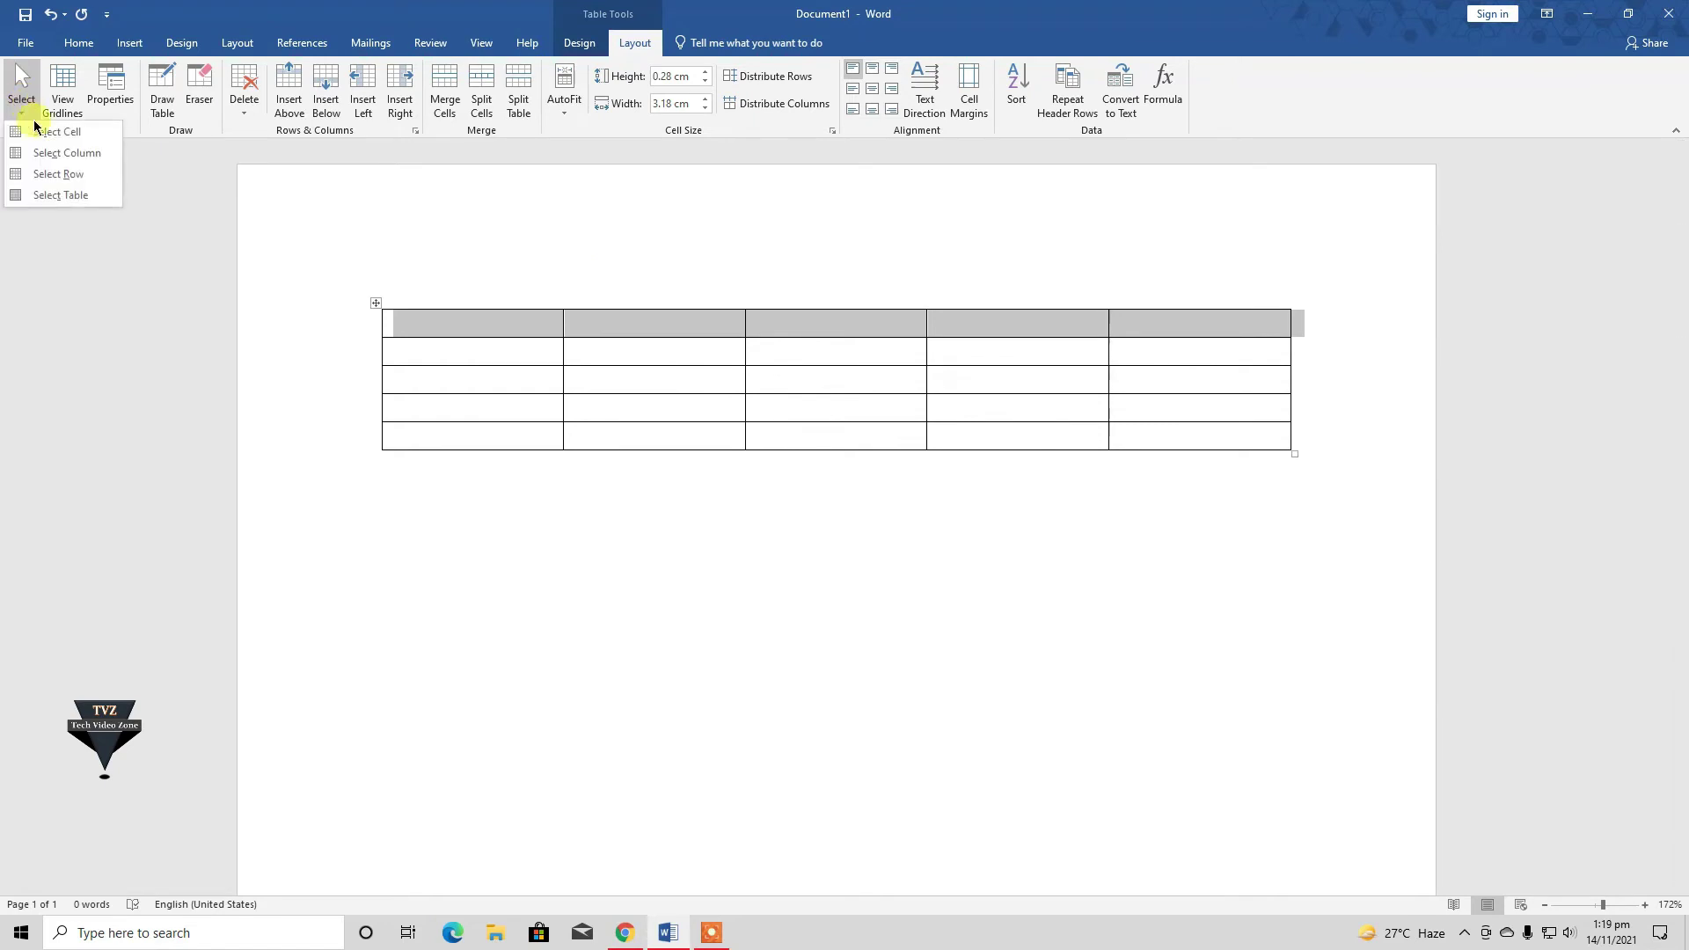
click(47, 196)
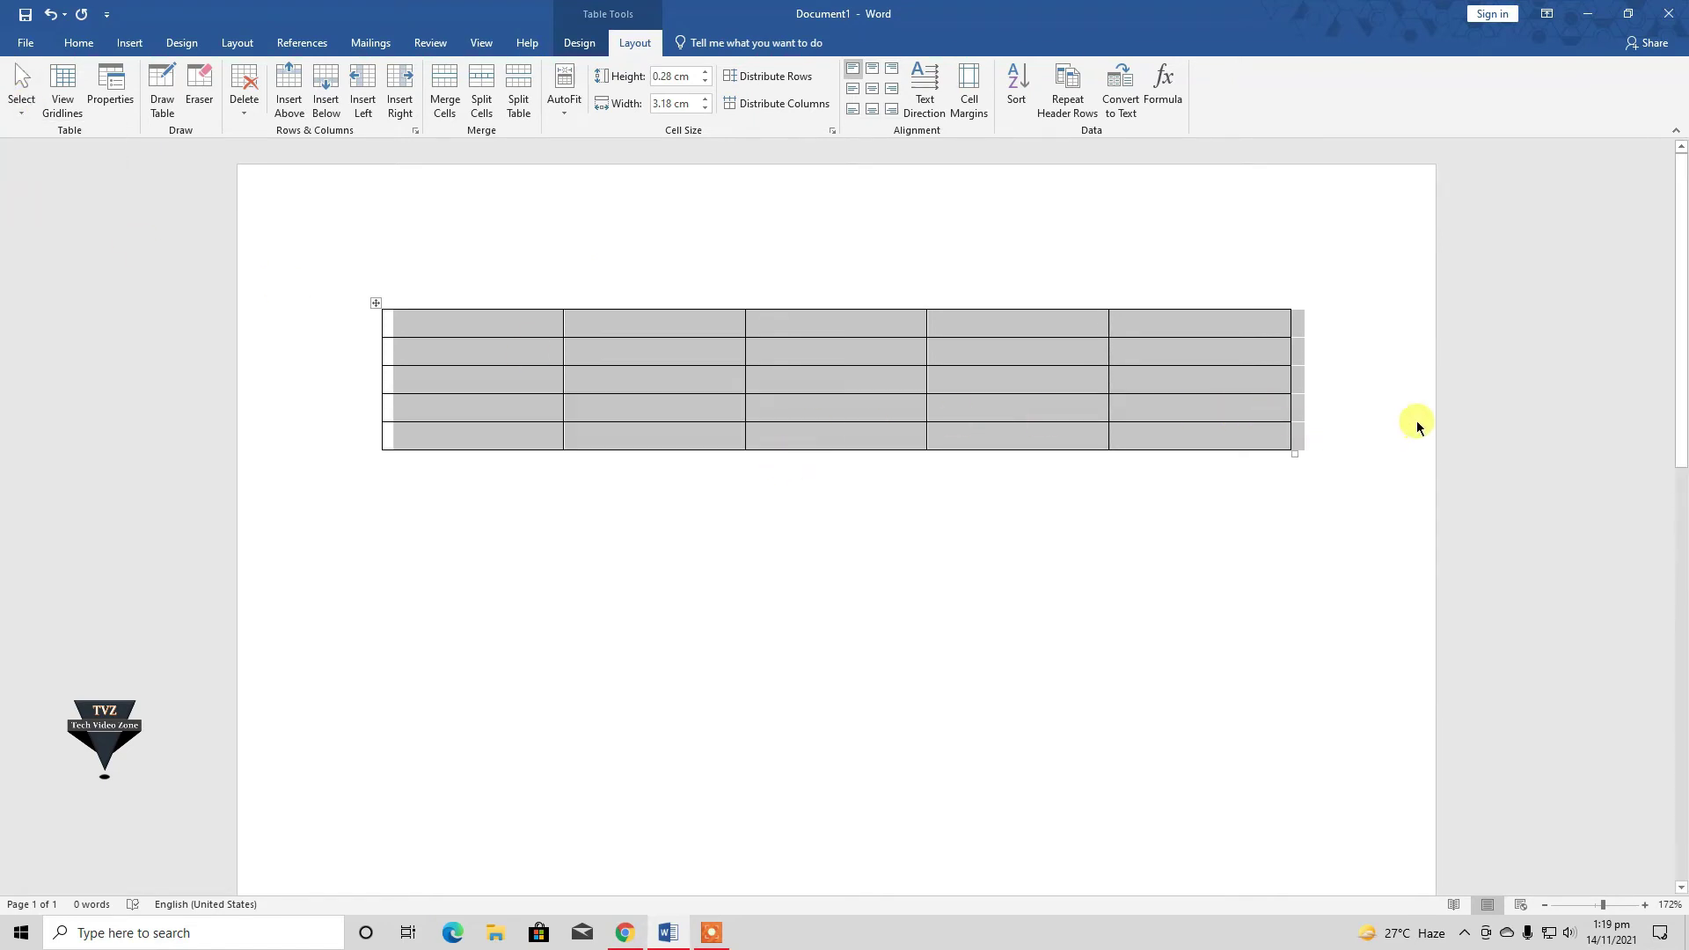
click(1594, 359)
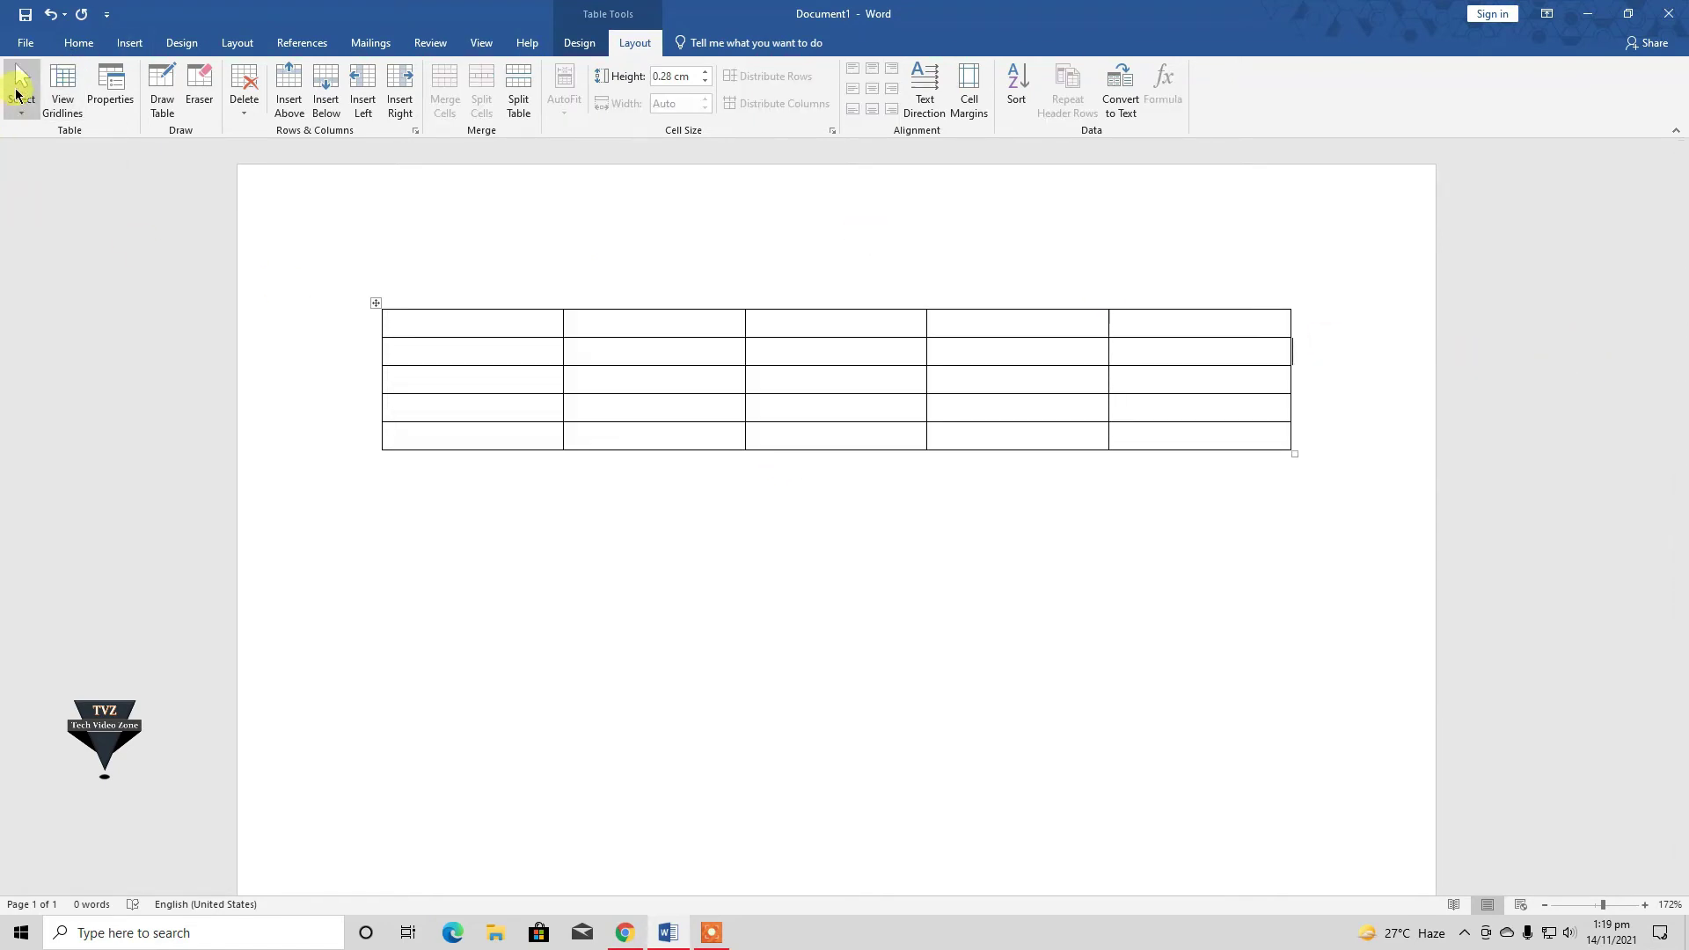
click(74, 113)
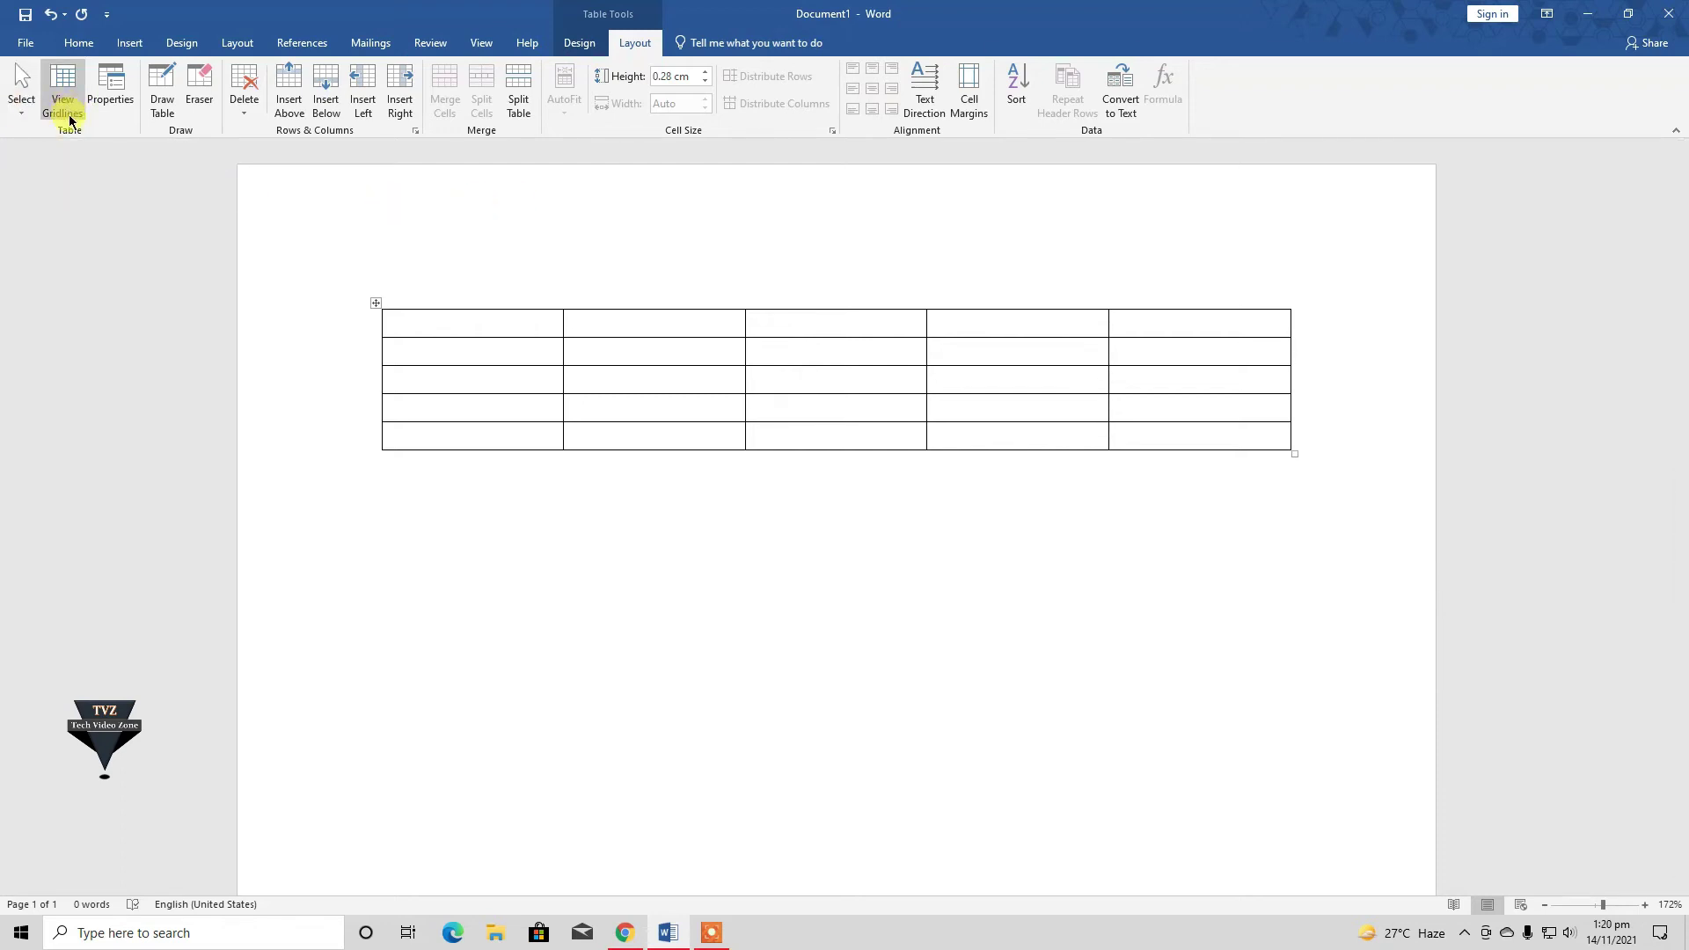
click(130, 44)
click(141, 92)
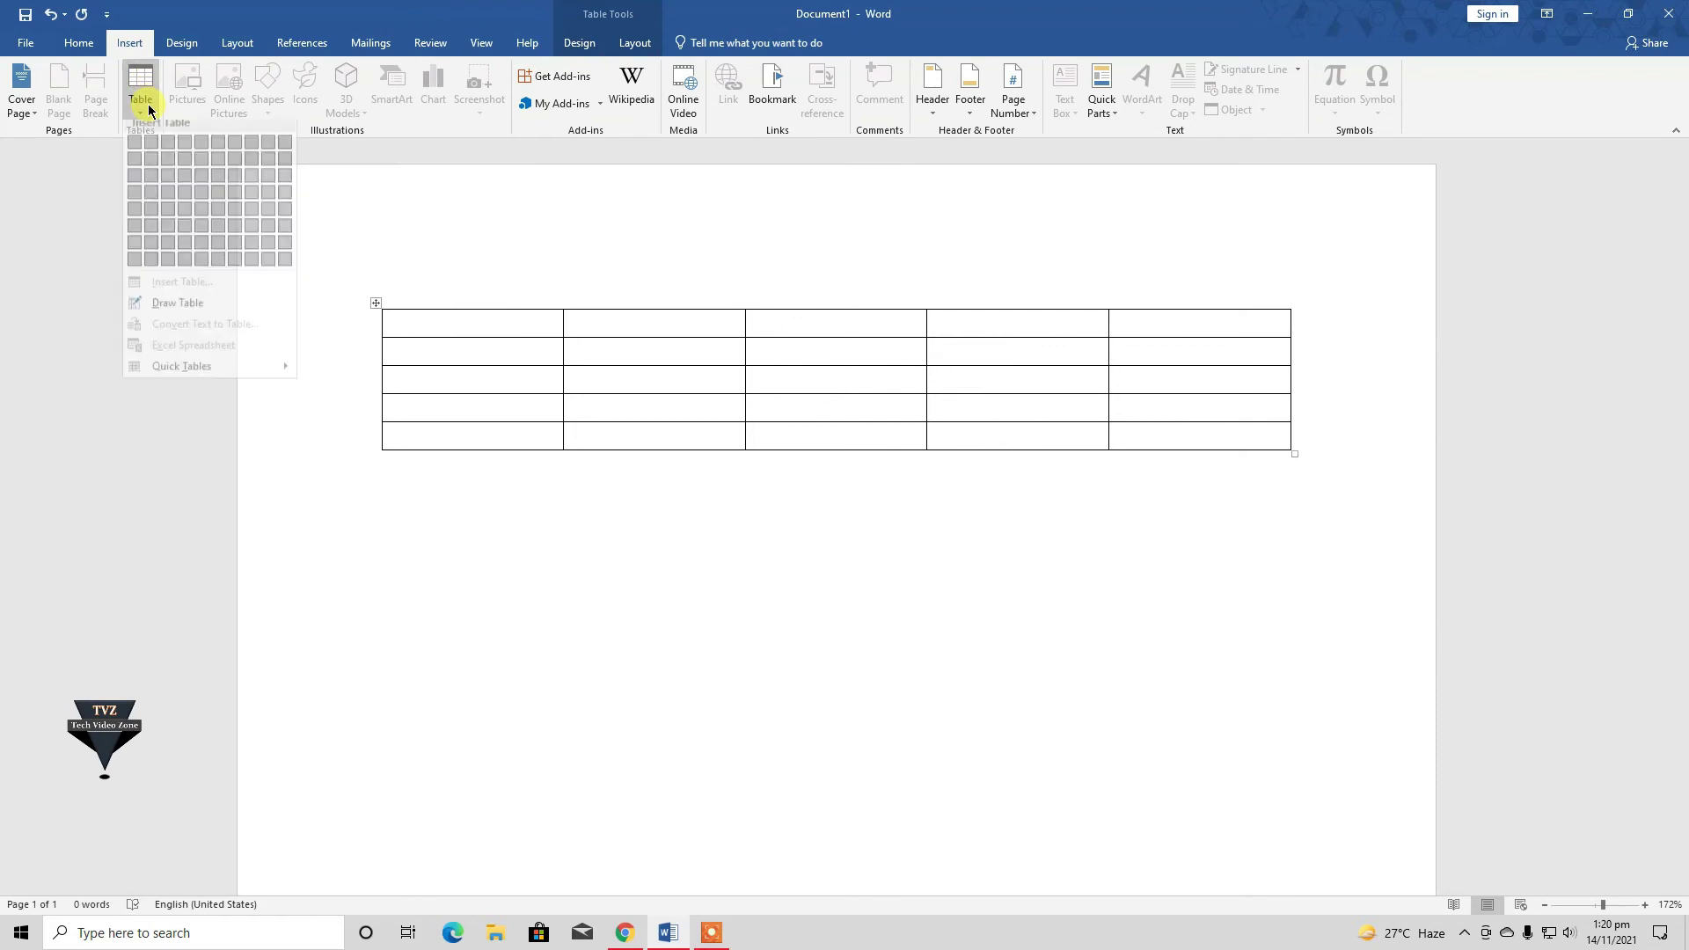
click(1417, 573)
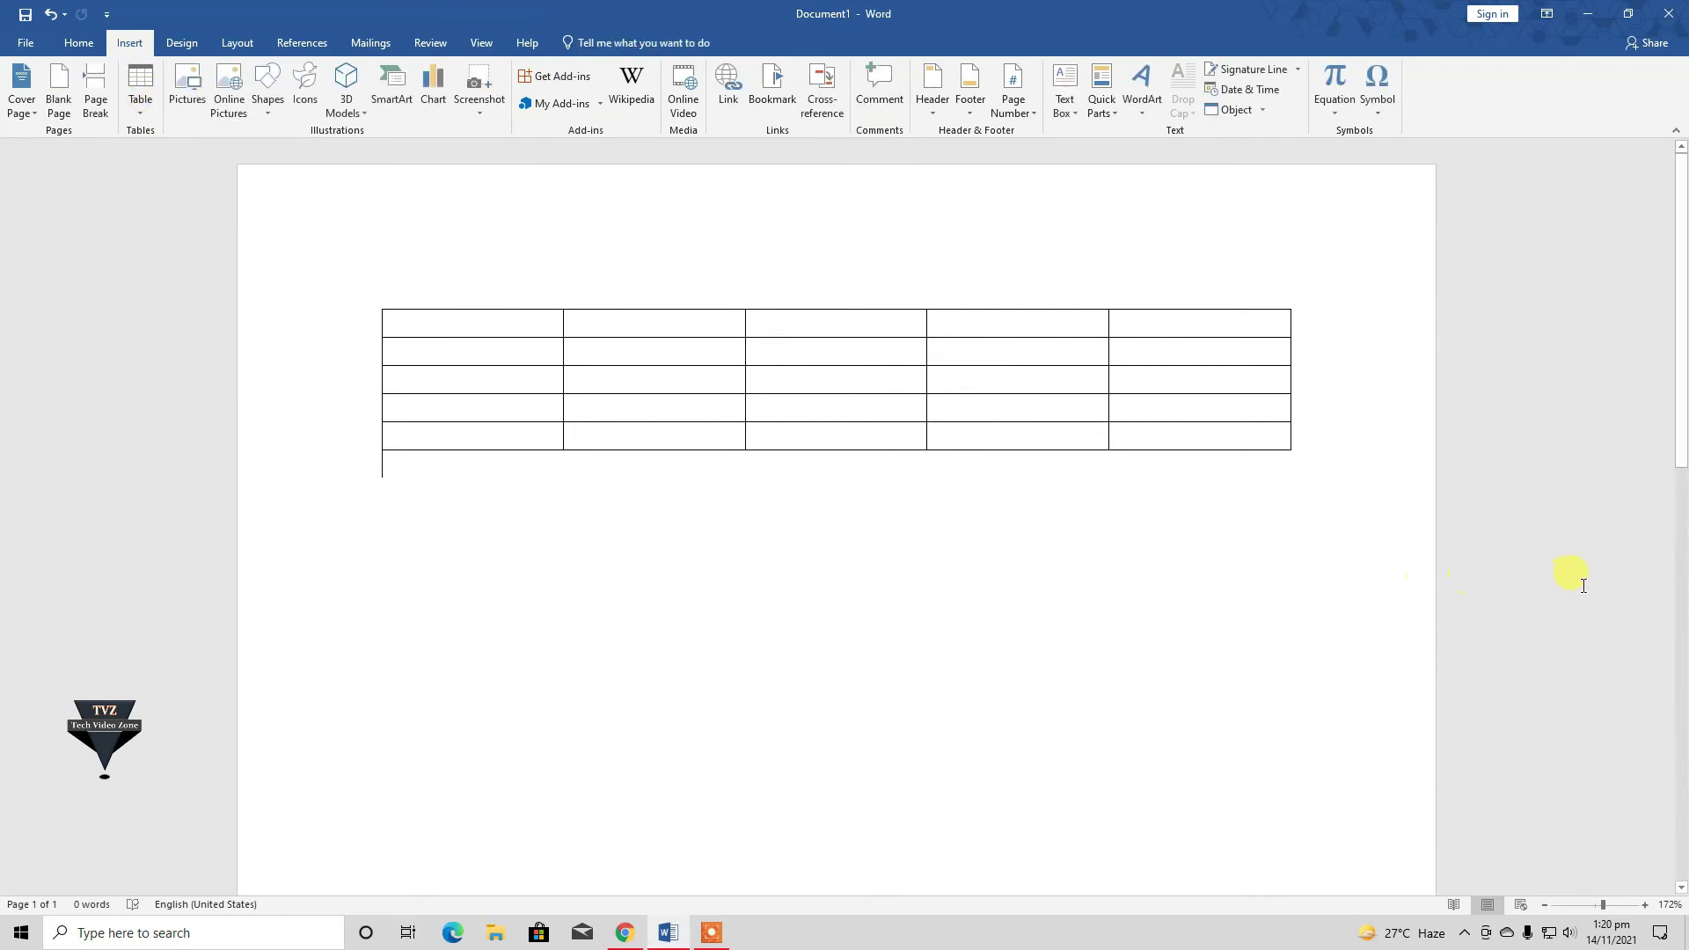
click(130, 113)
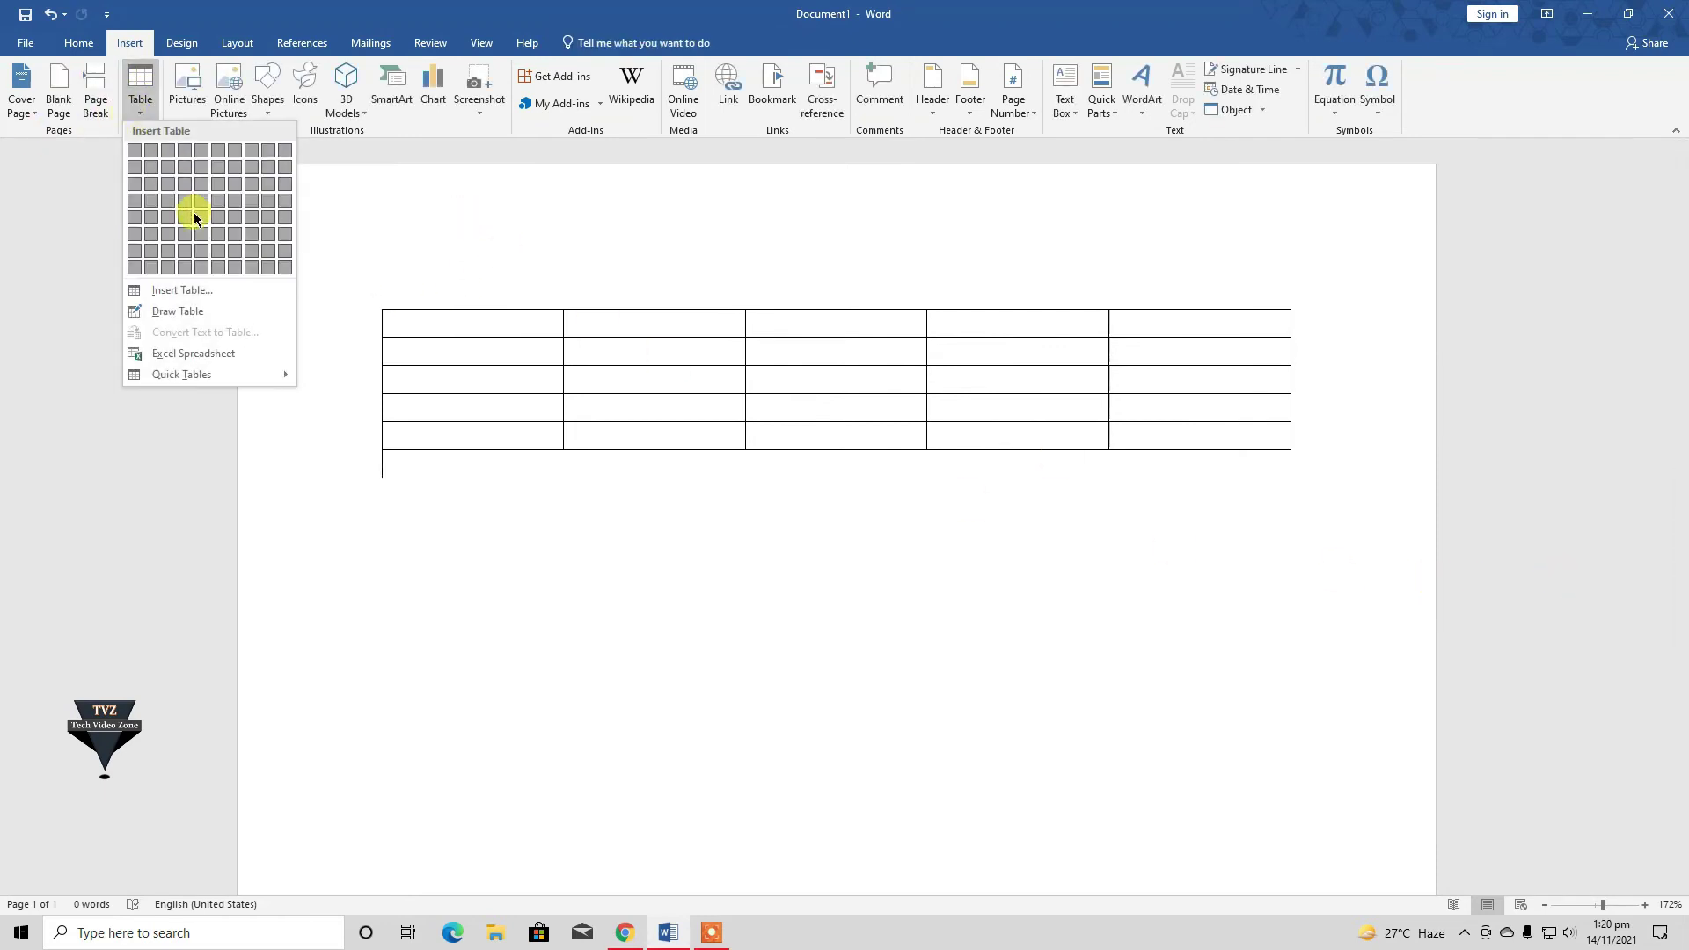
click(562, 460)
drag(498, 449, 442, 339)
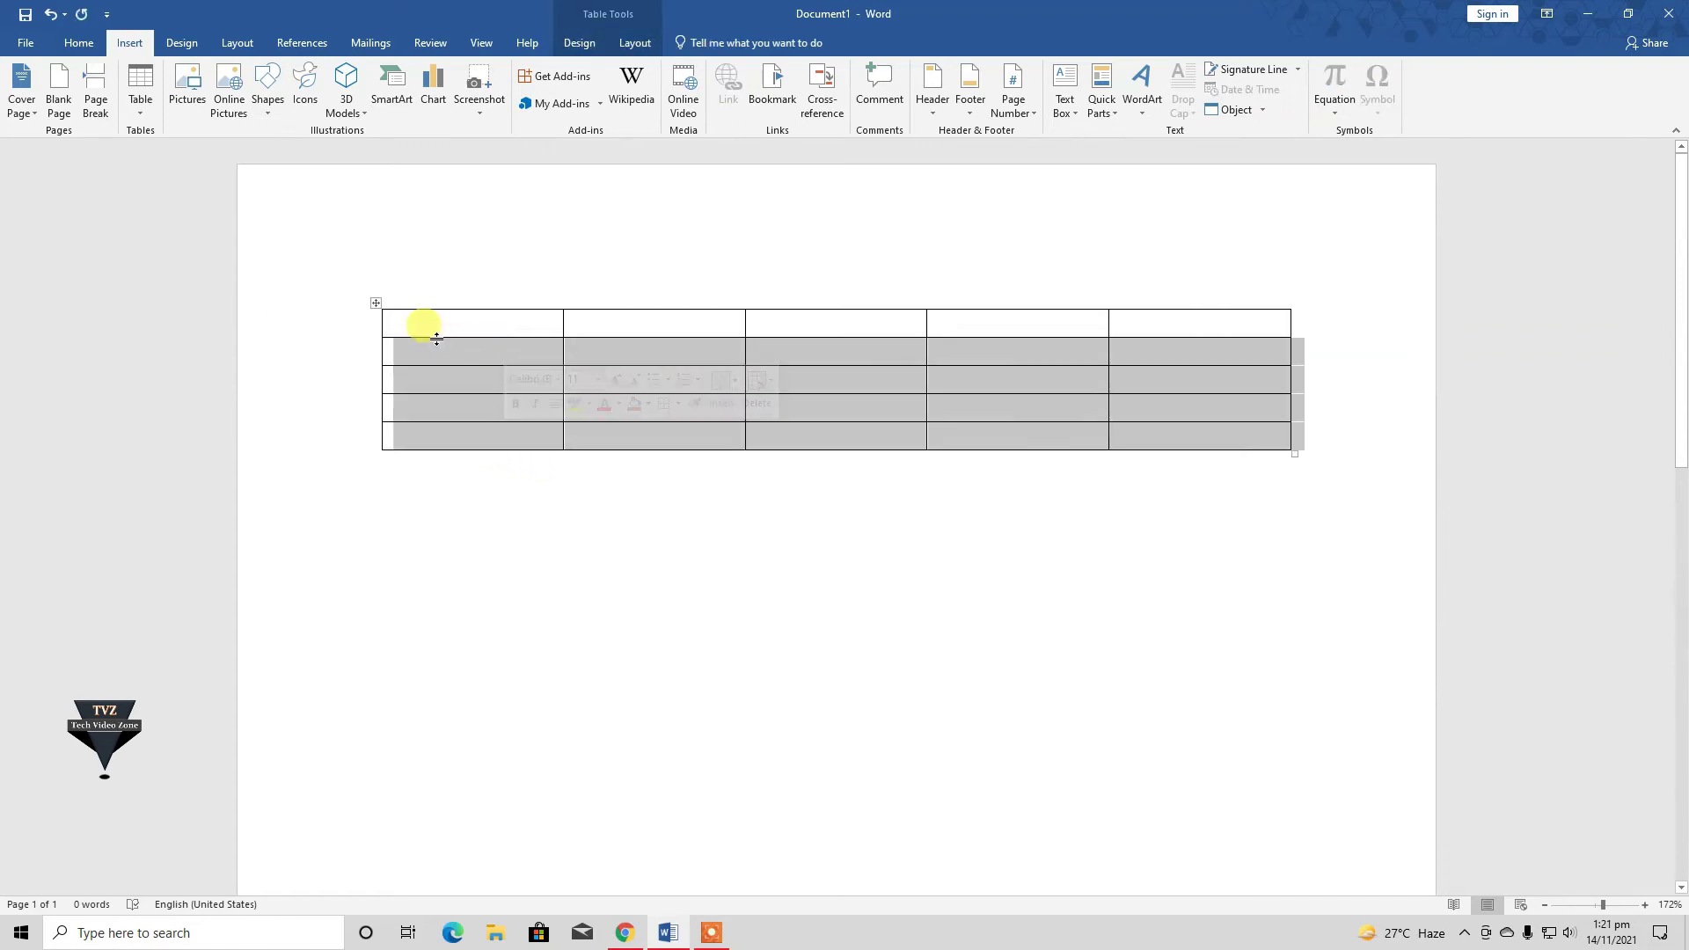
- Delete the five-column table and insert an empty 7x7 table in its place
drag(1283, 434, 490, 313)
key(BackSpace)
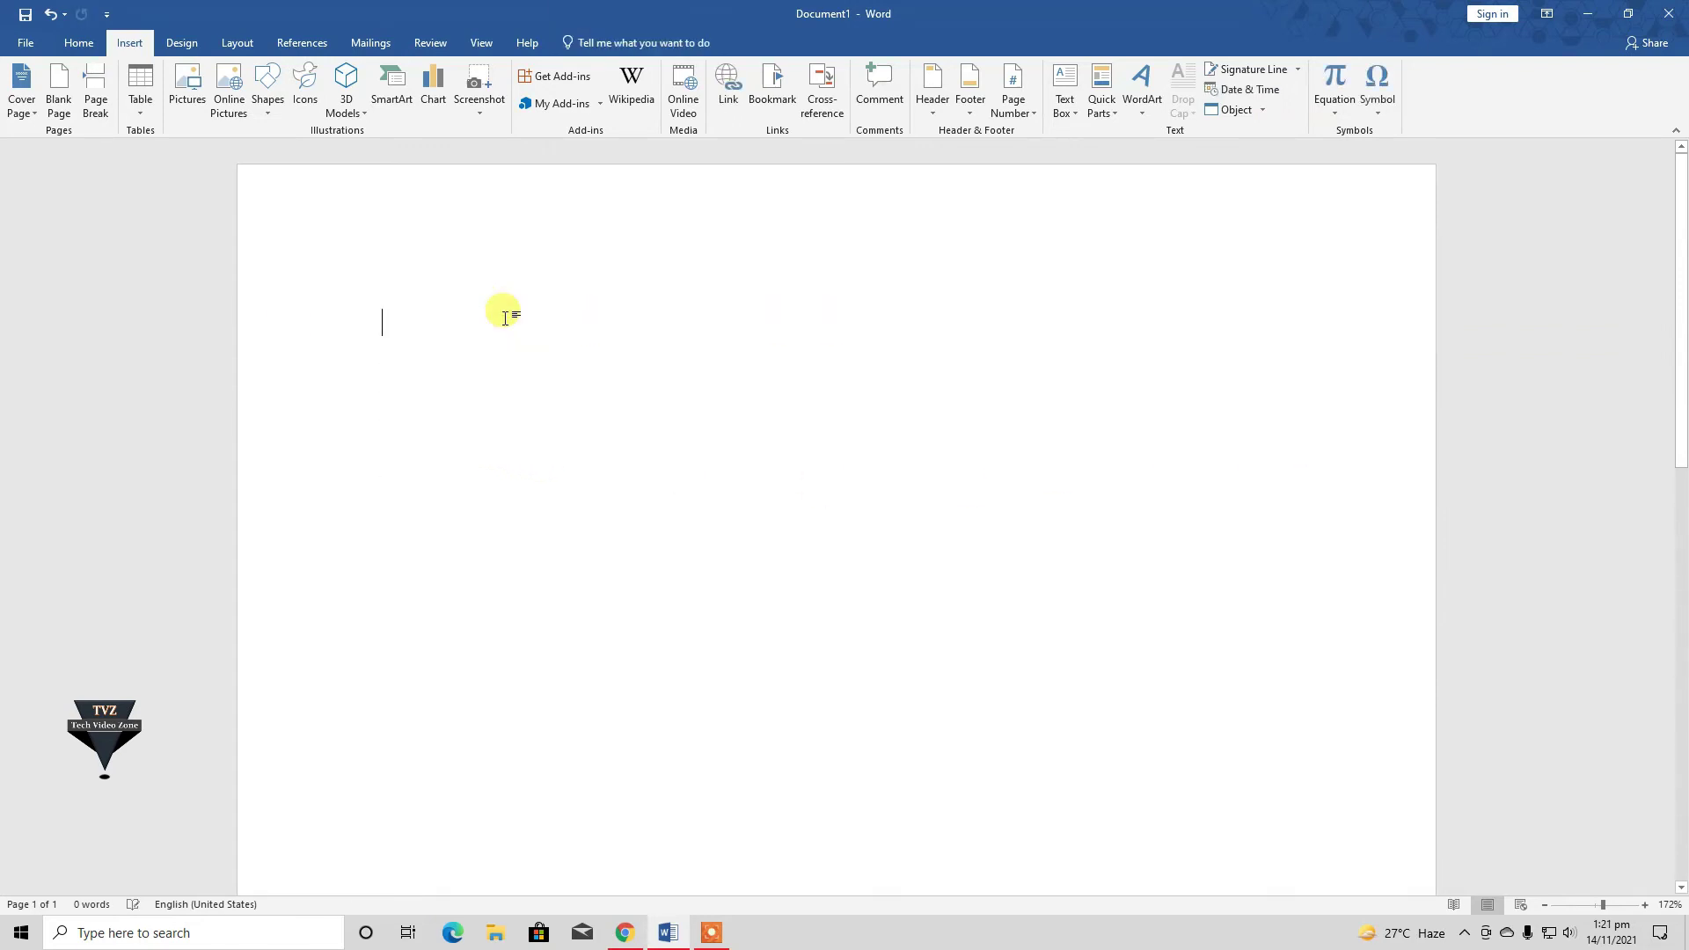
click(140, 93)
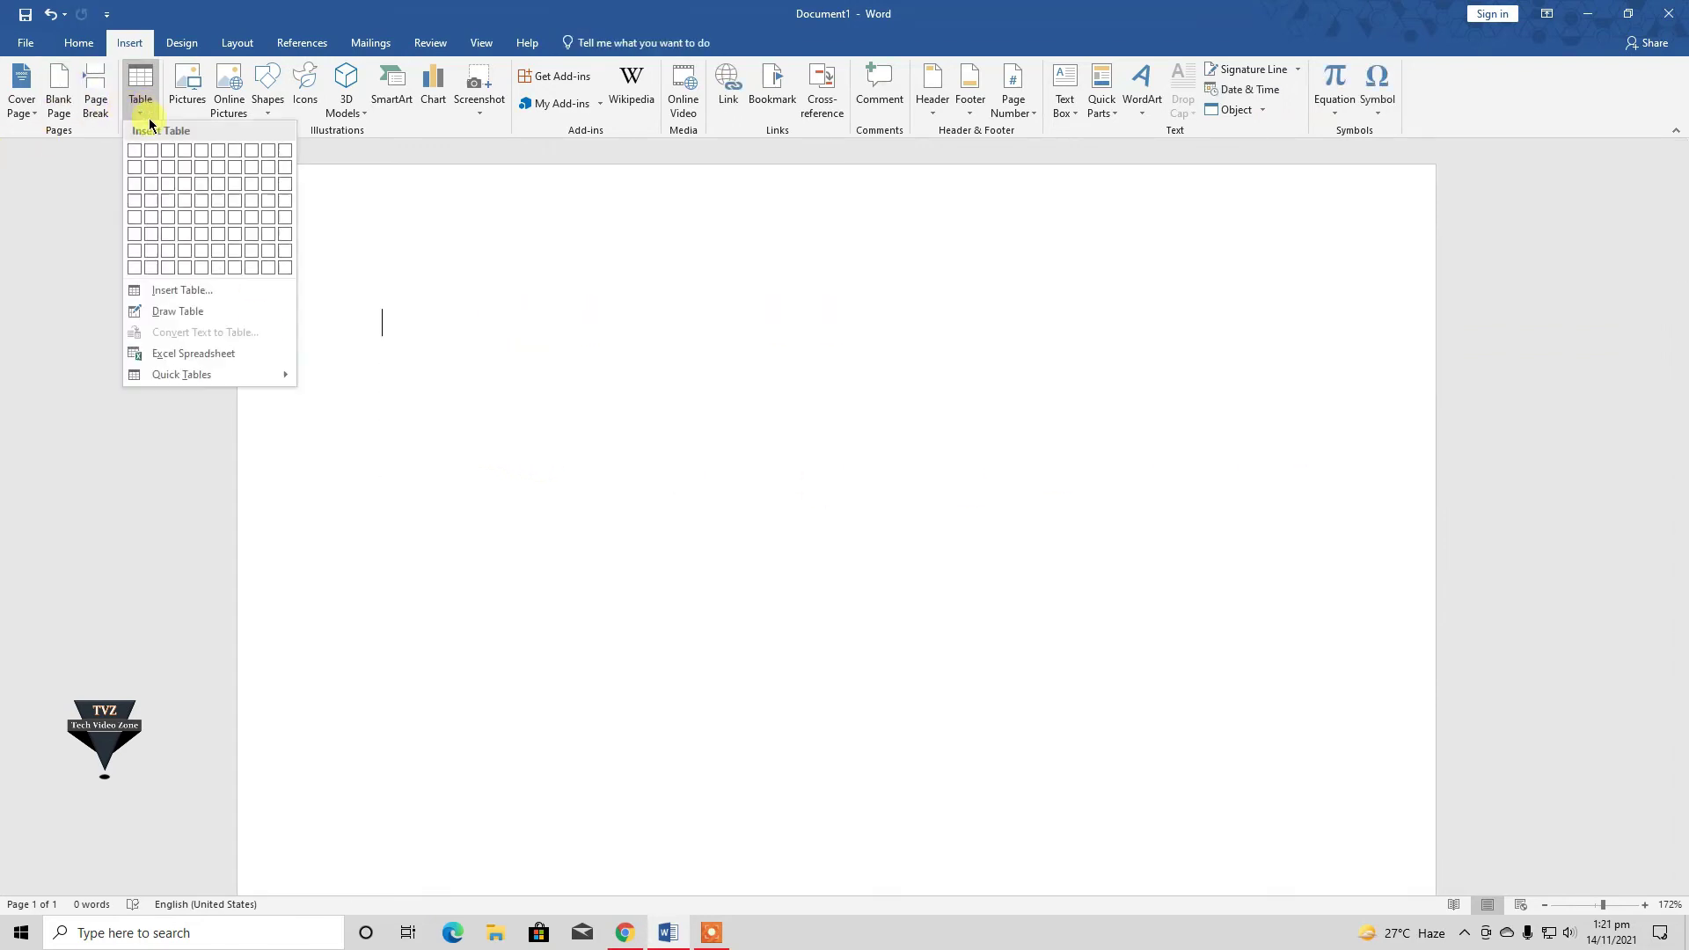
click(231, 245)
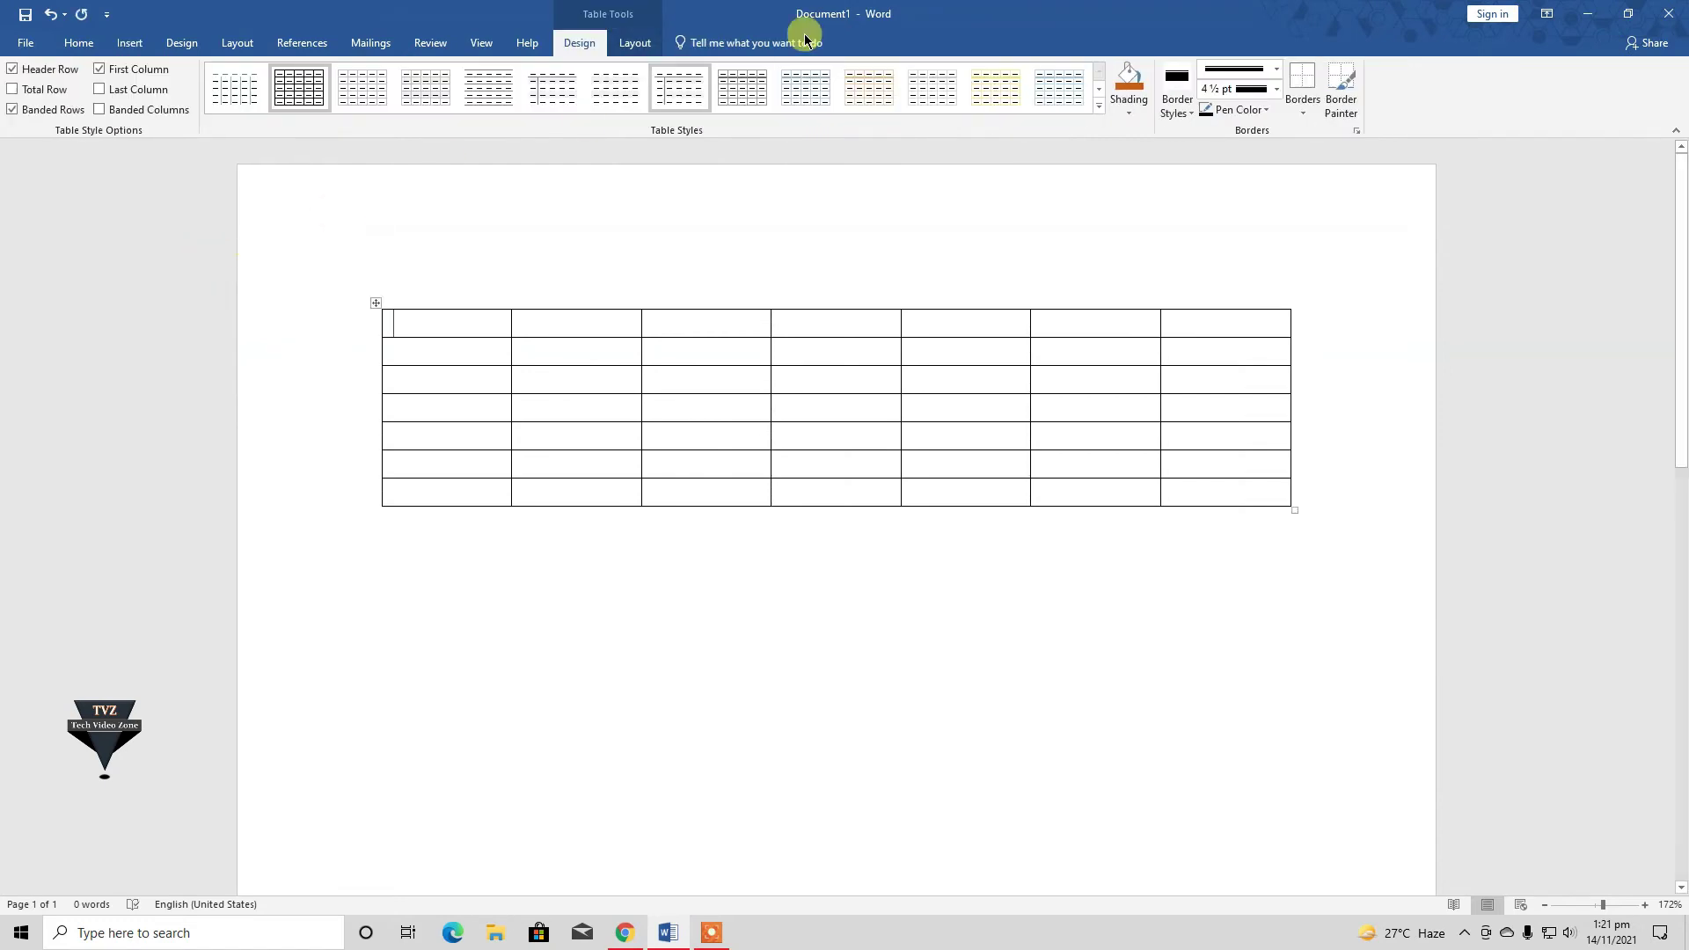
click(635, 46)
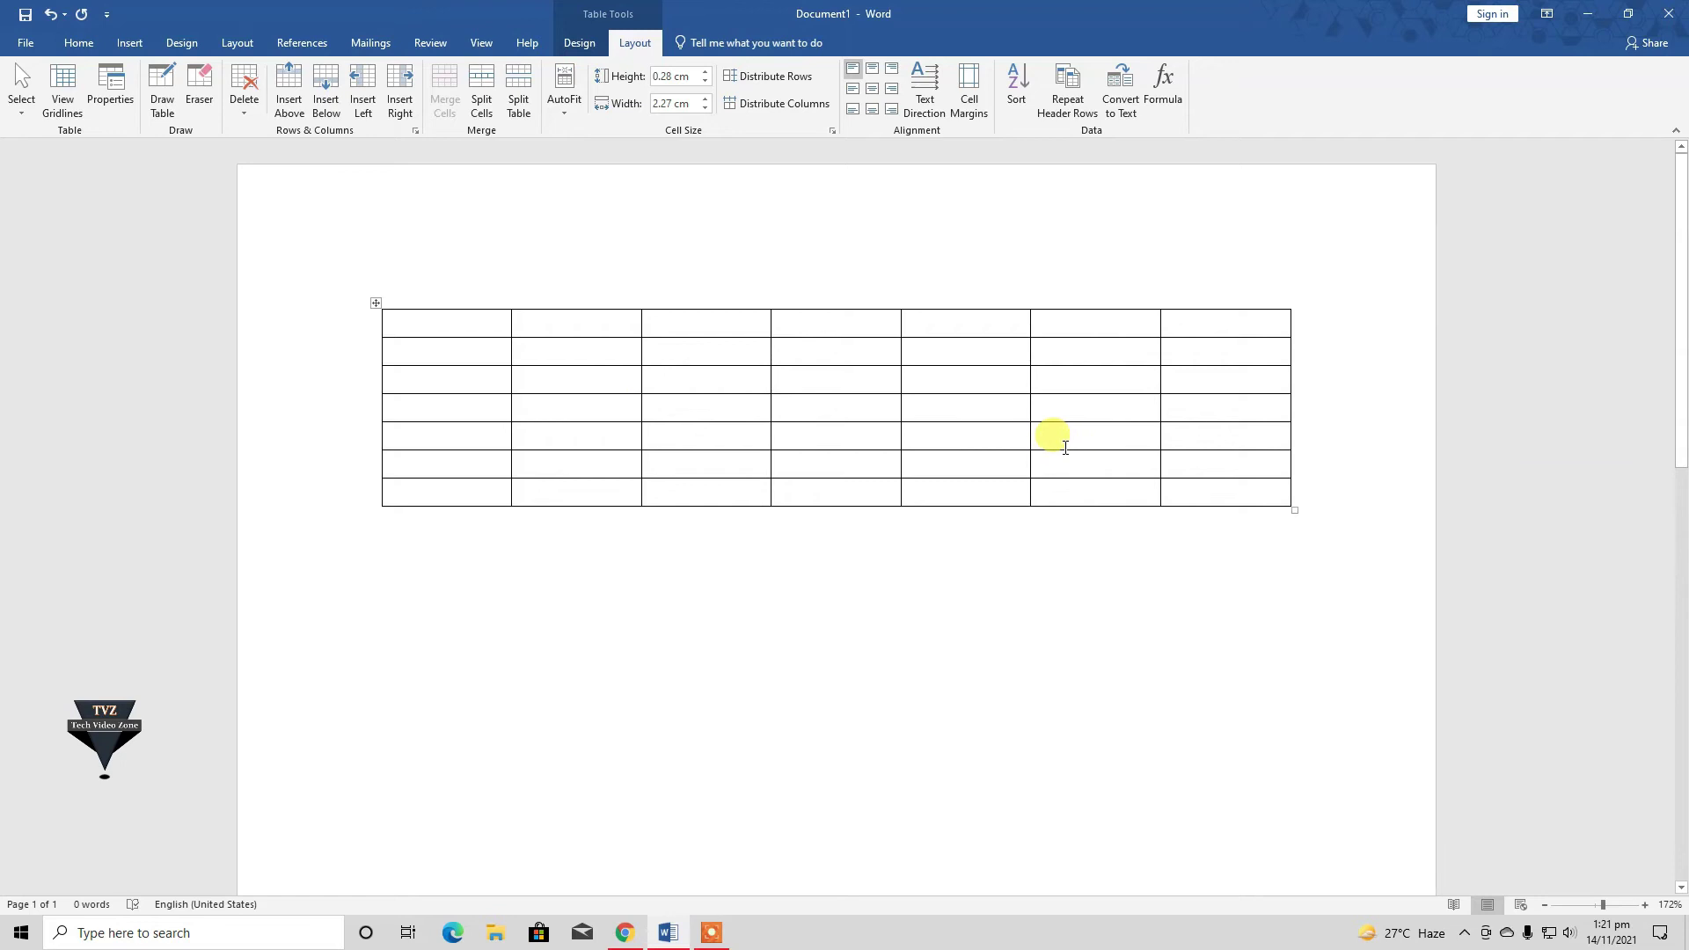
click(959, 546)
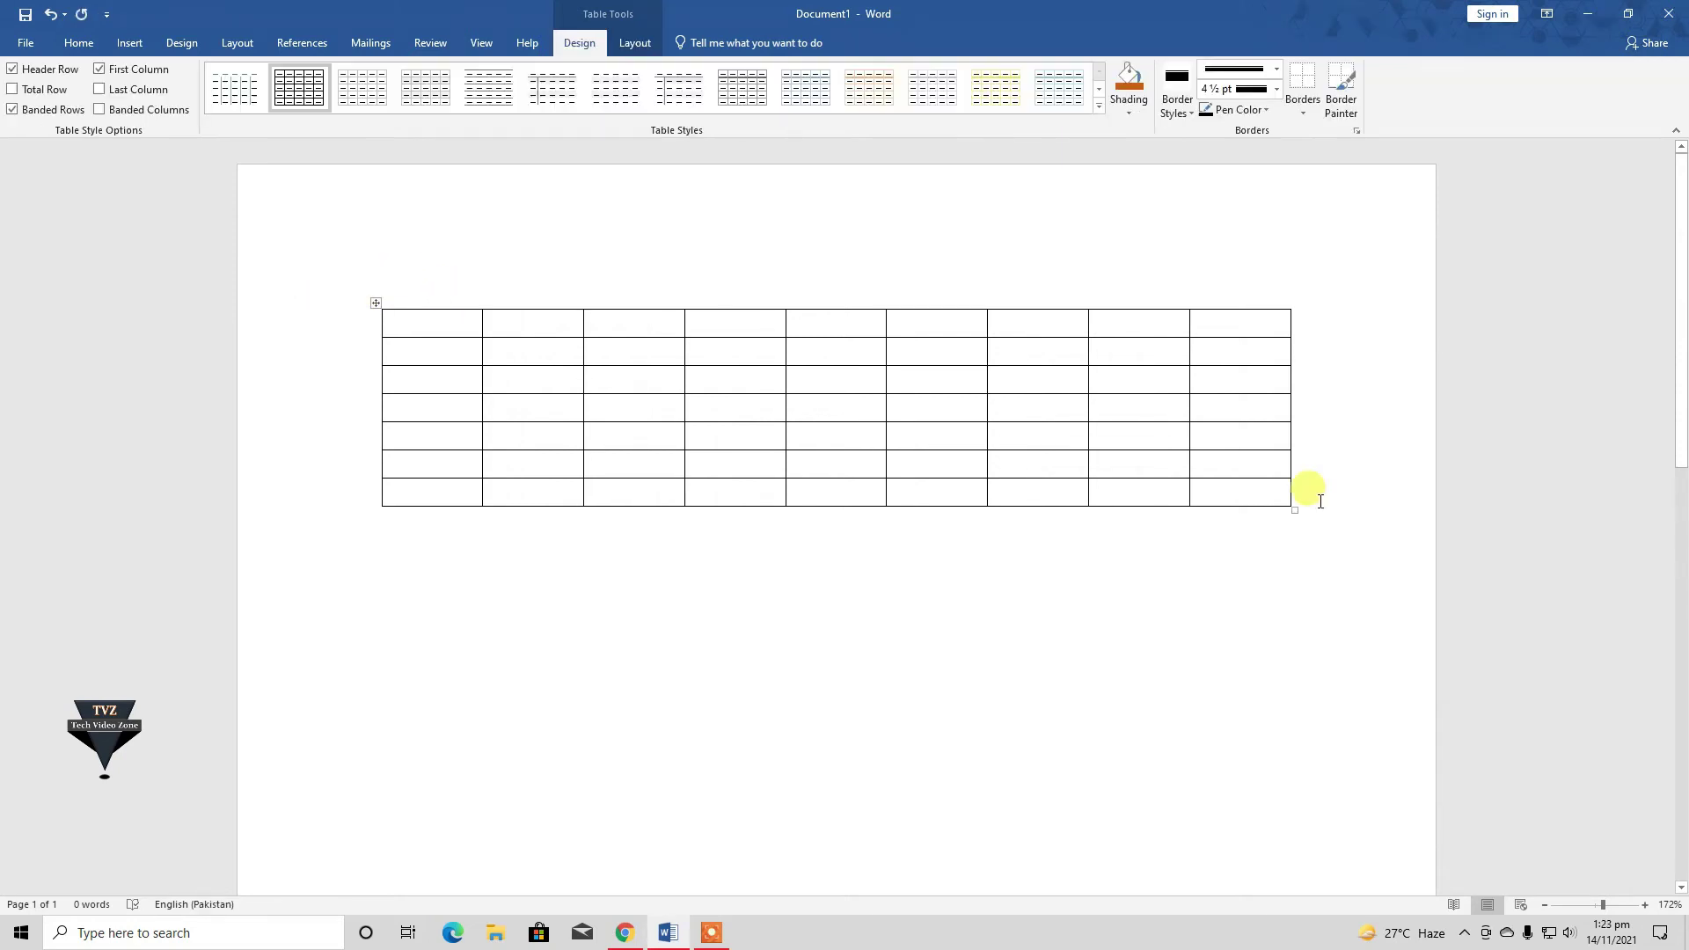
drag(1300, 485, 395, 330)
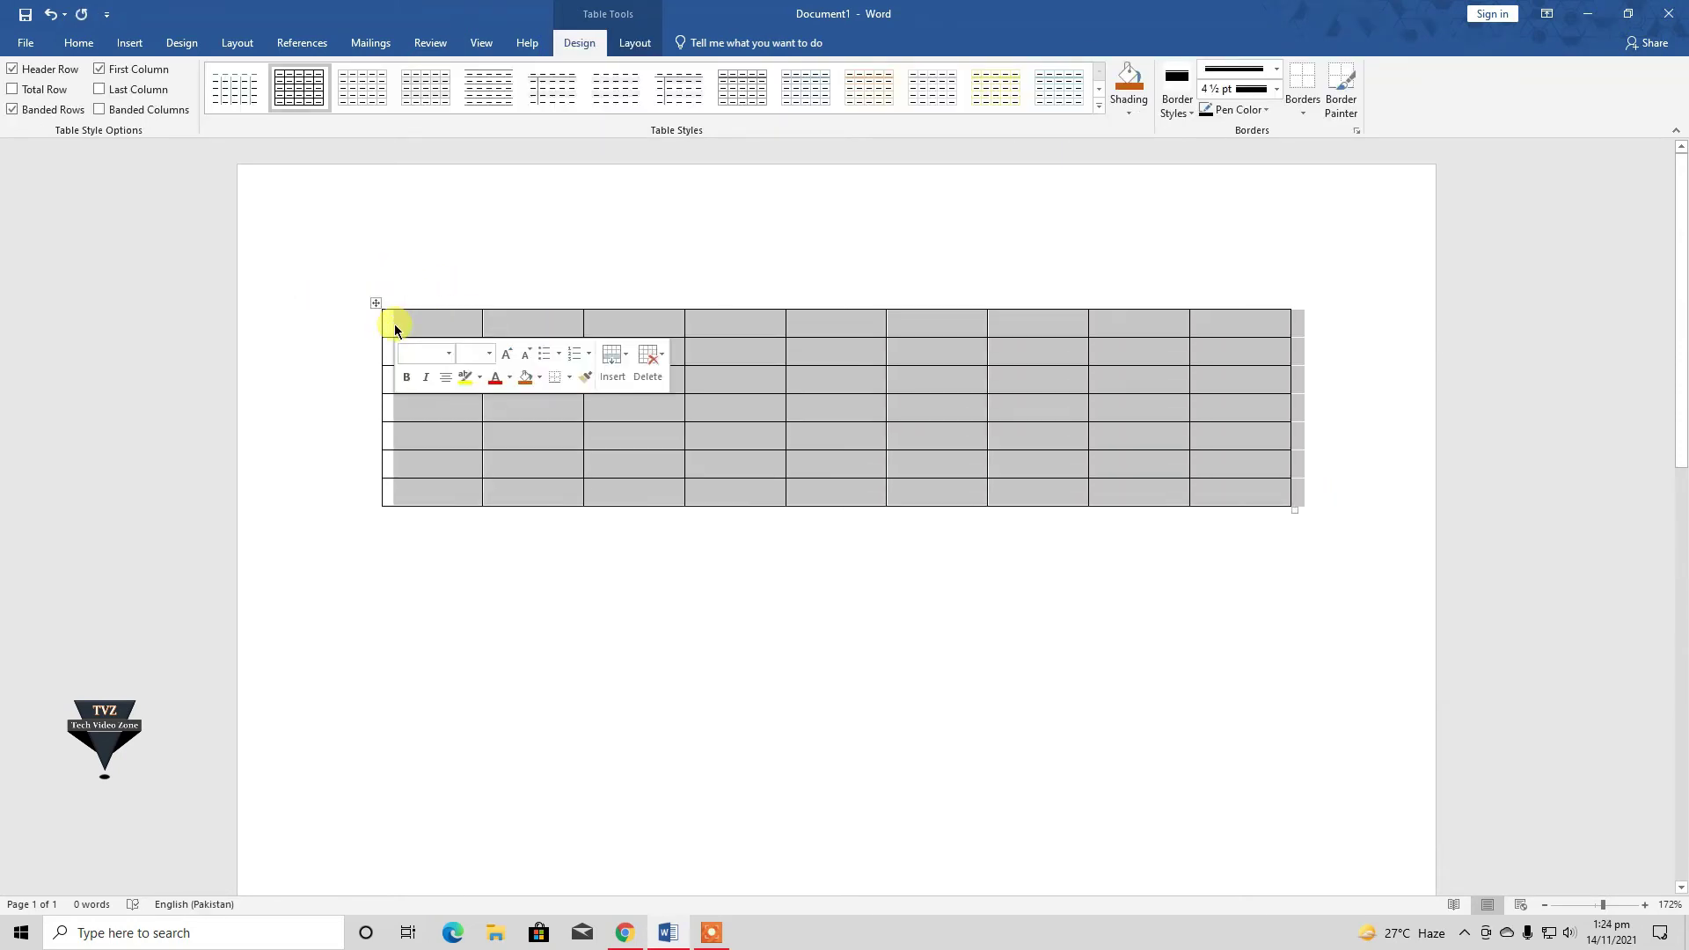
- Remove all borders from the table and turn on View Gridlines
click(1305, 115)
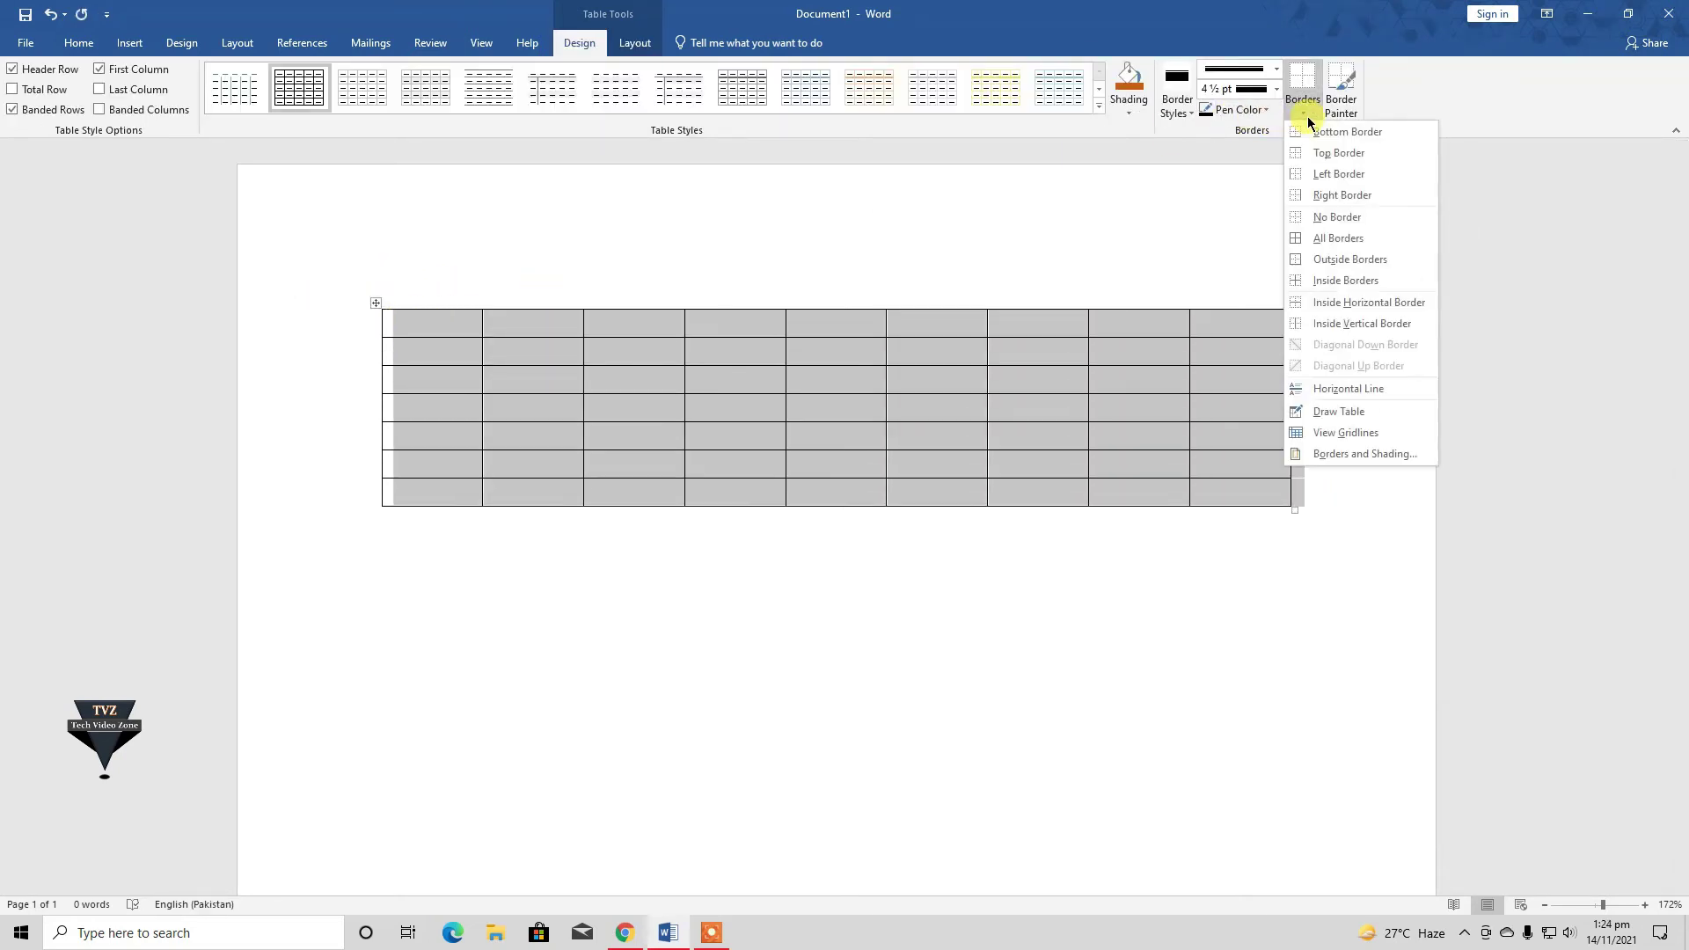
click(1563, 499)
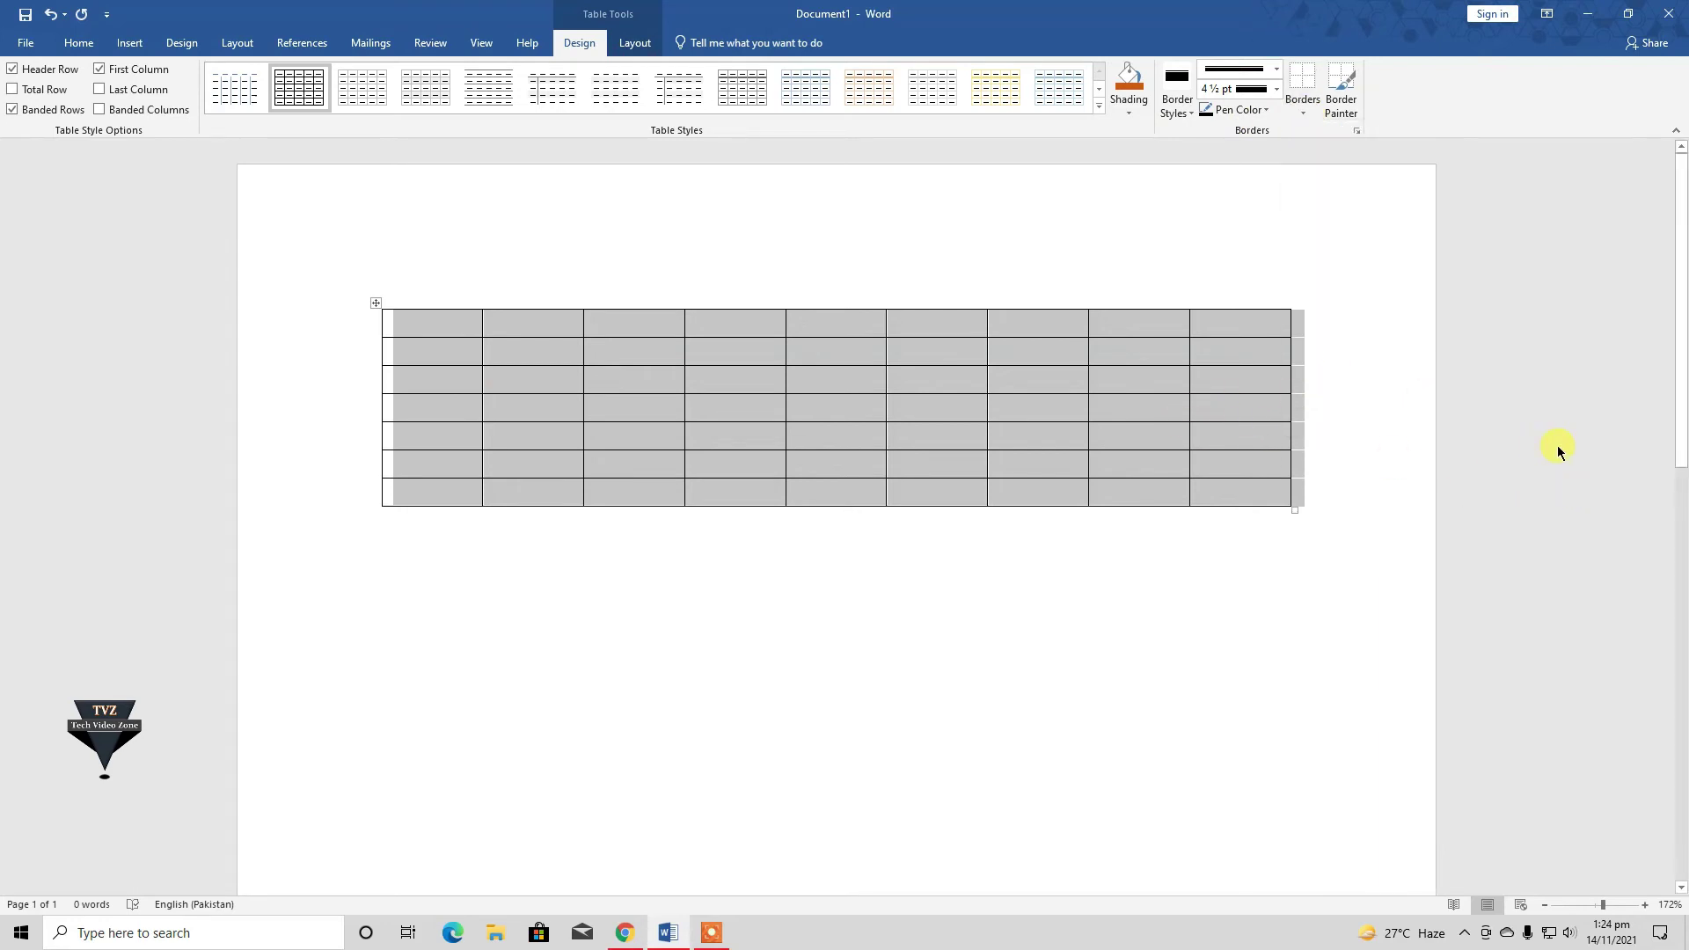
click(1558, 451)
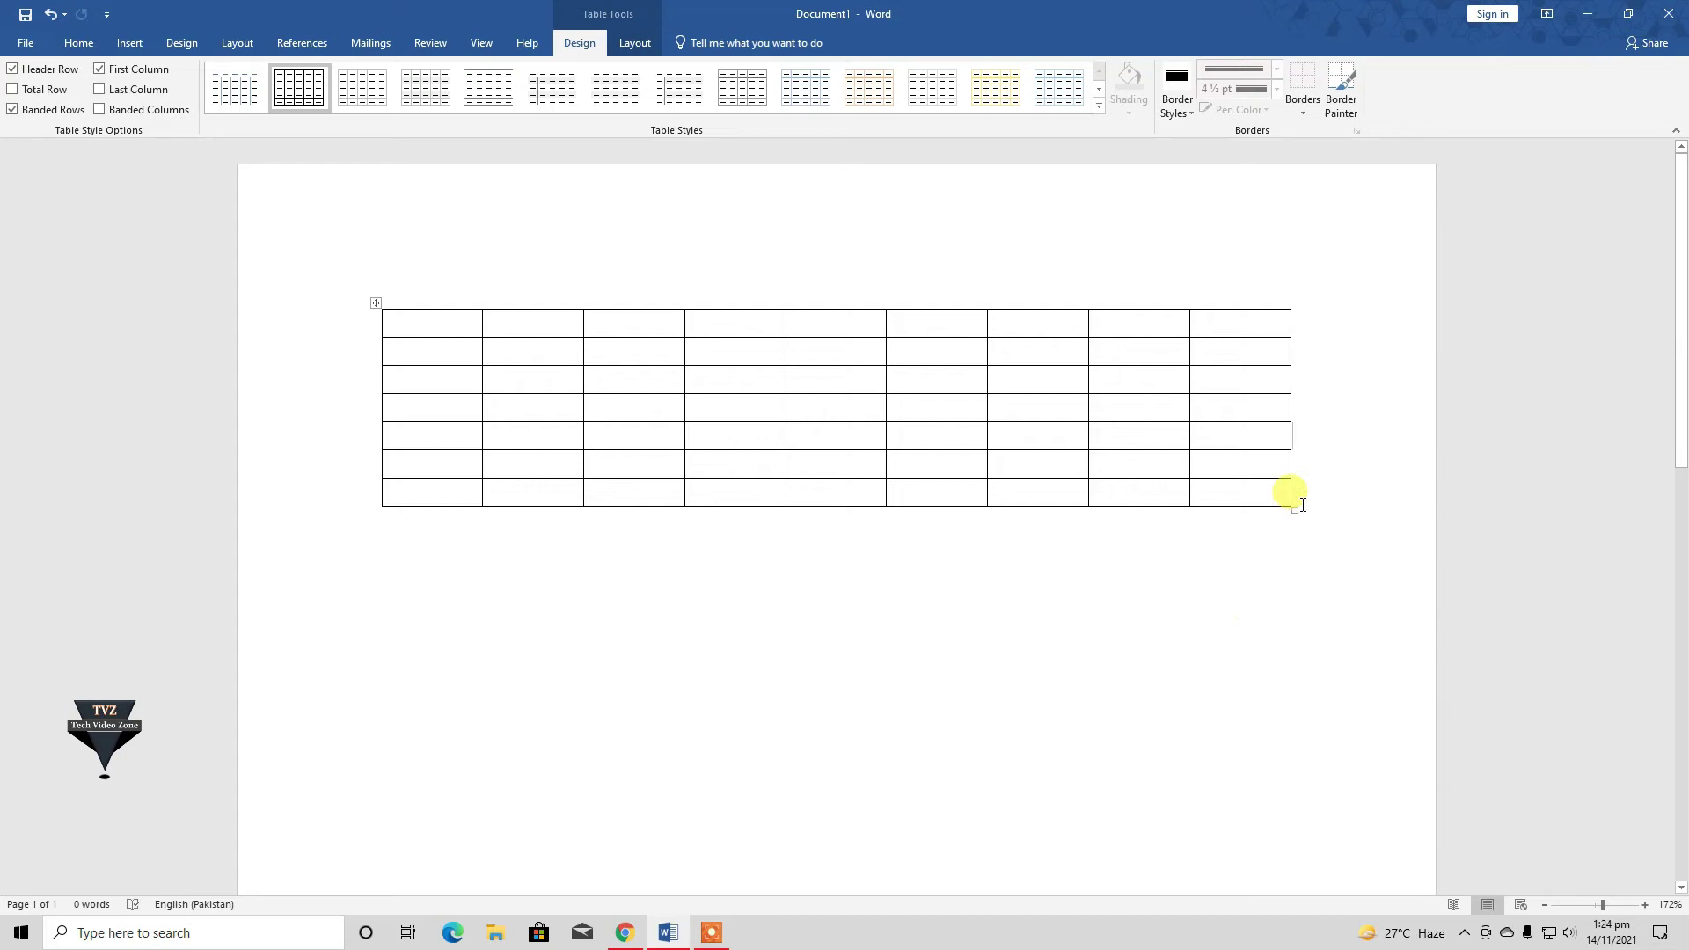
drag(1289, 495, 332, 324)
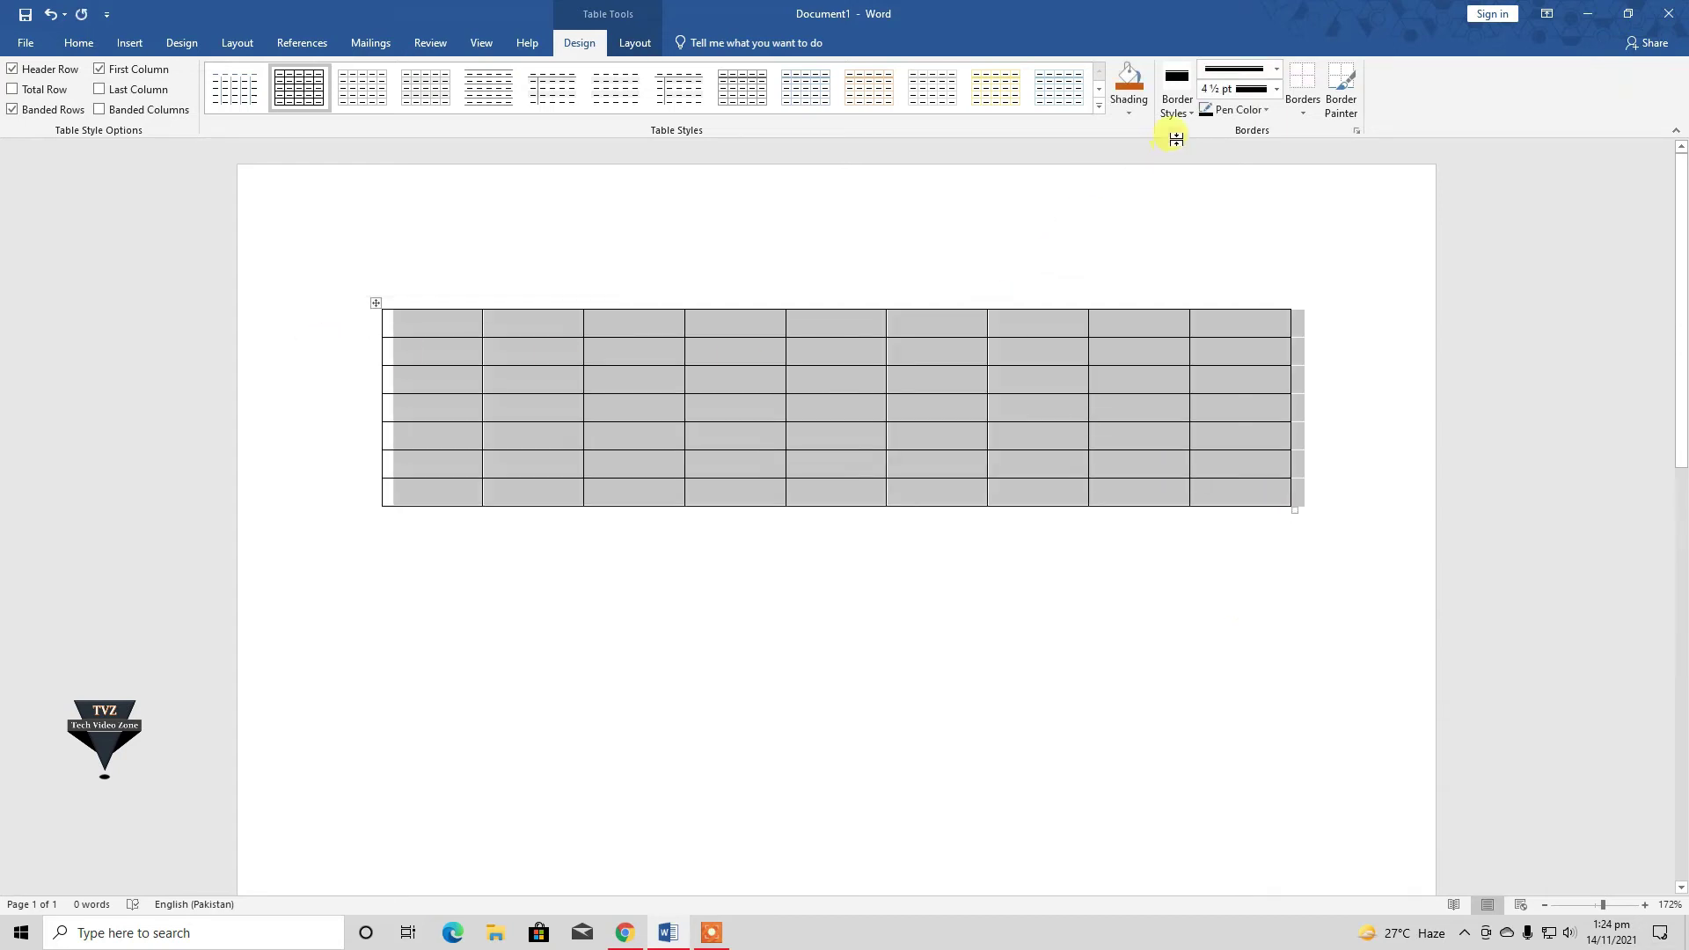
click(1302, 111)
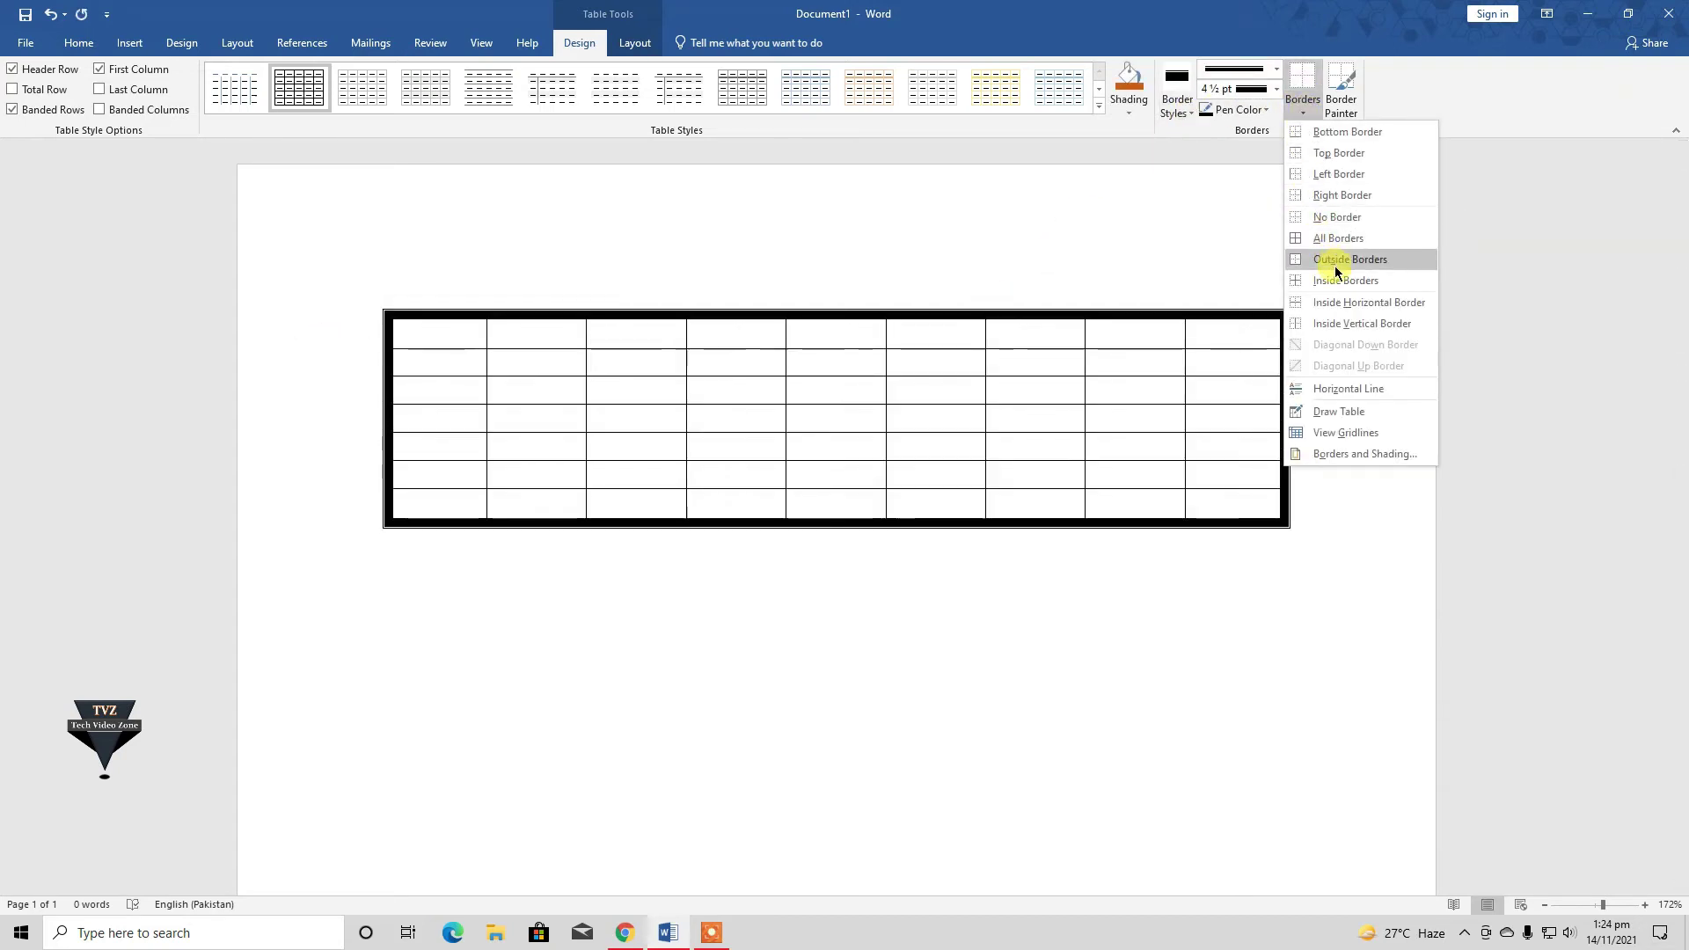
click(1338, 218)
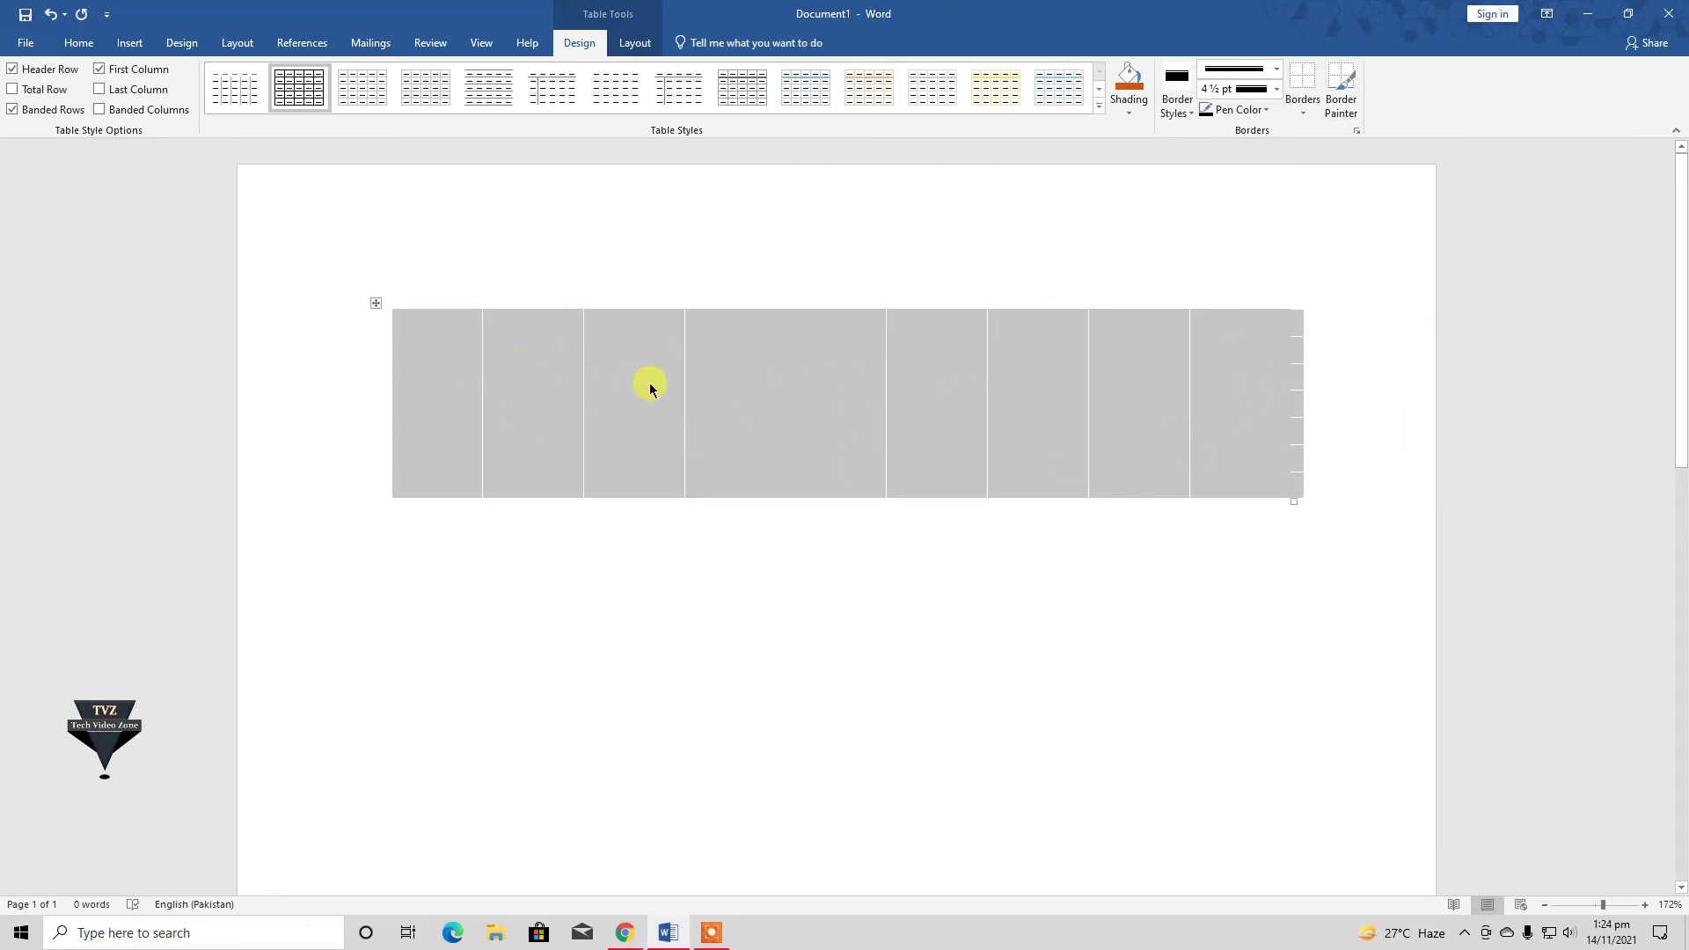
click(634, 44)
click(58, 86)
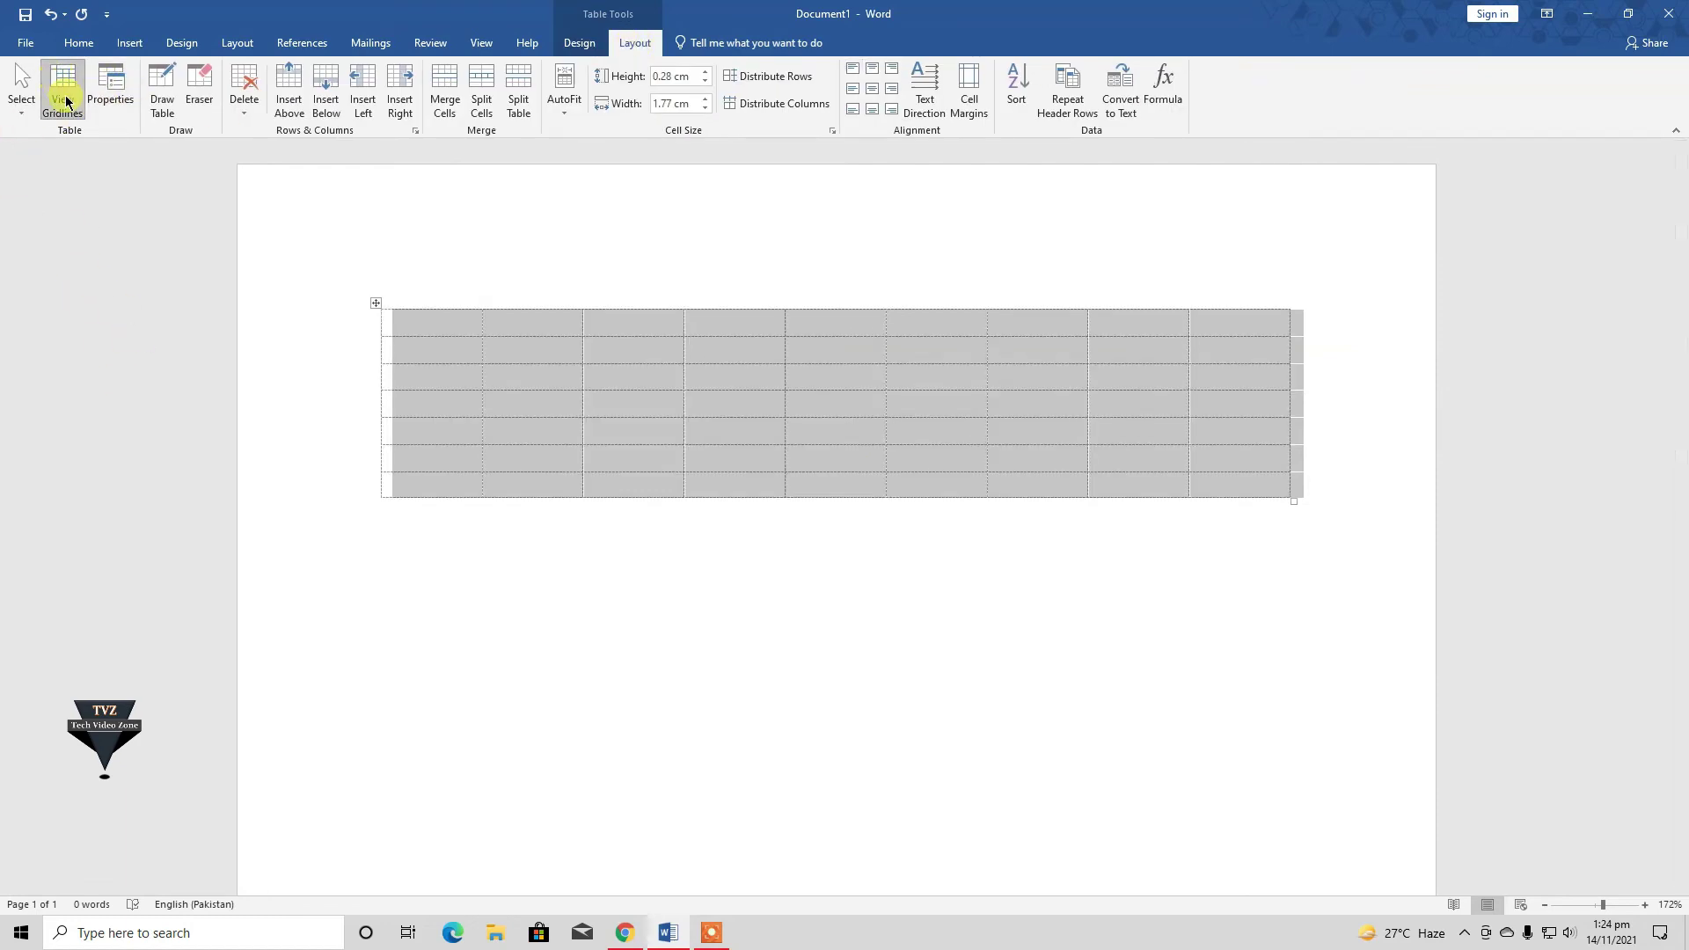
- Select the whole table and apply All Borders with the thick black pen
click(176, 353)
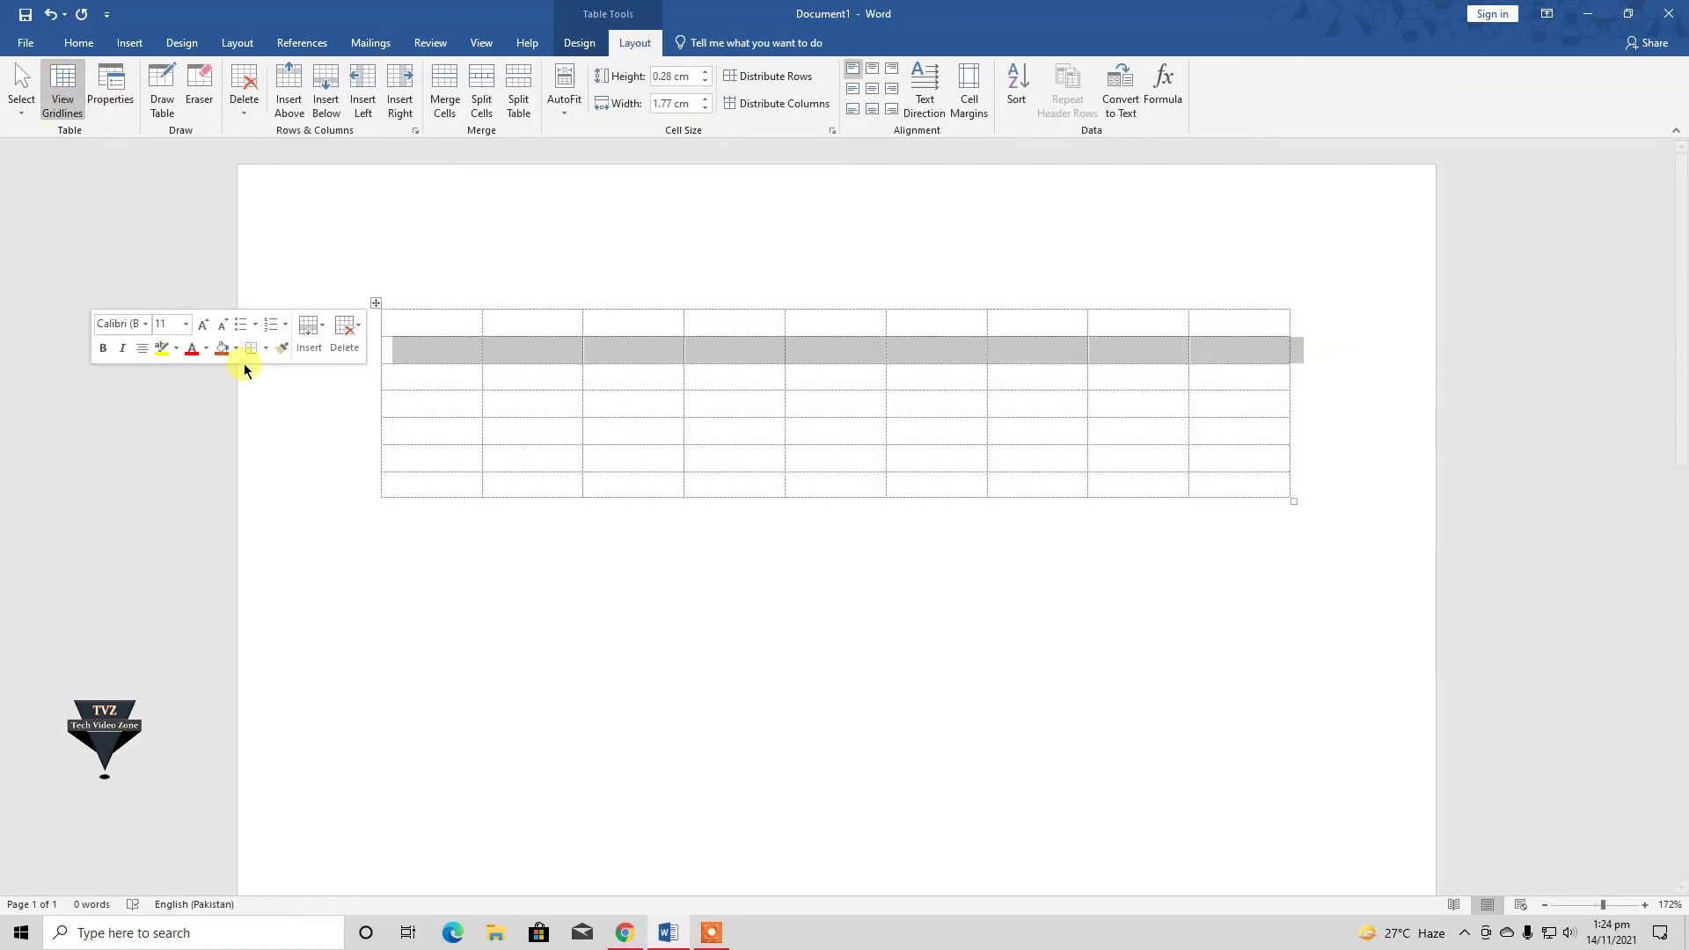
click(1506, 458)
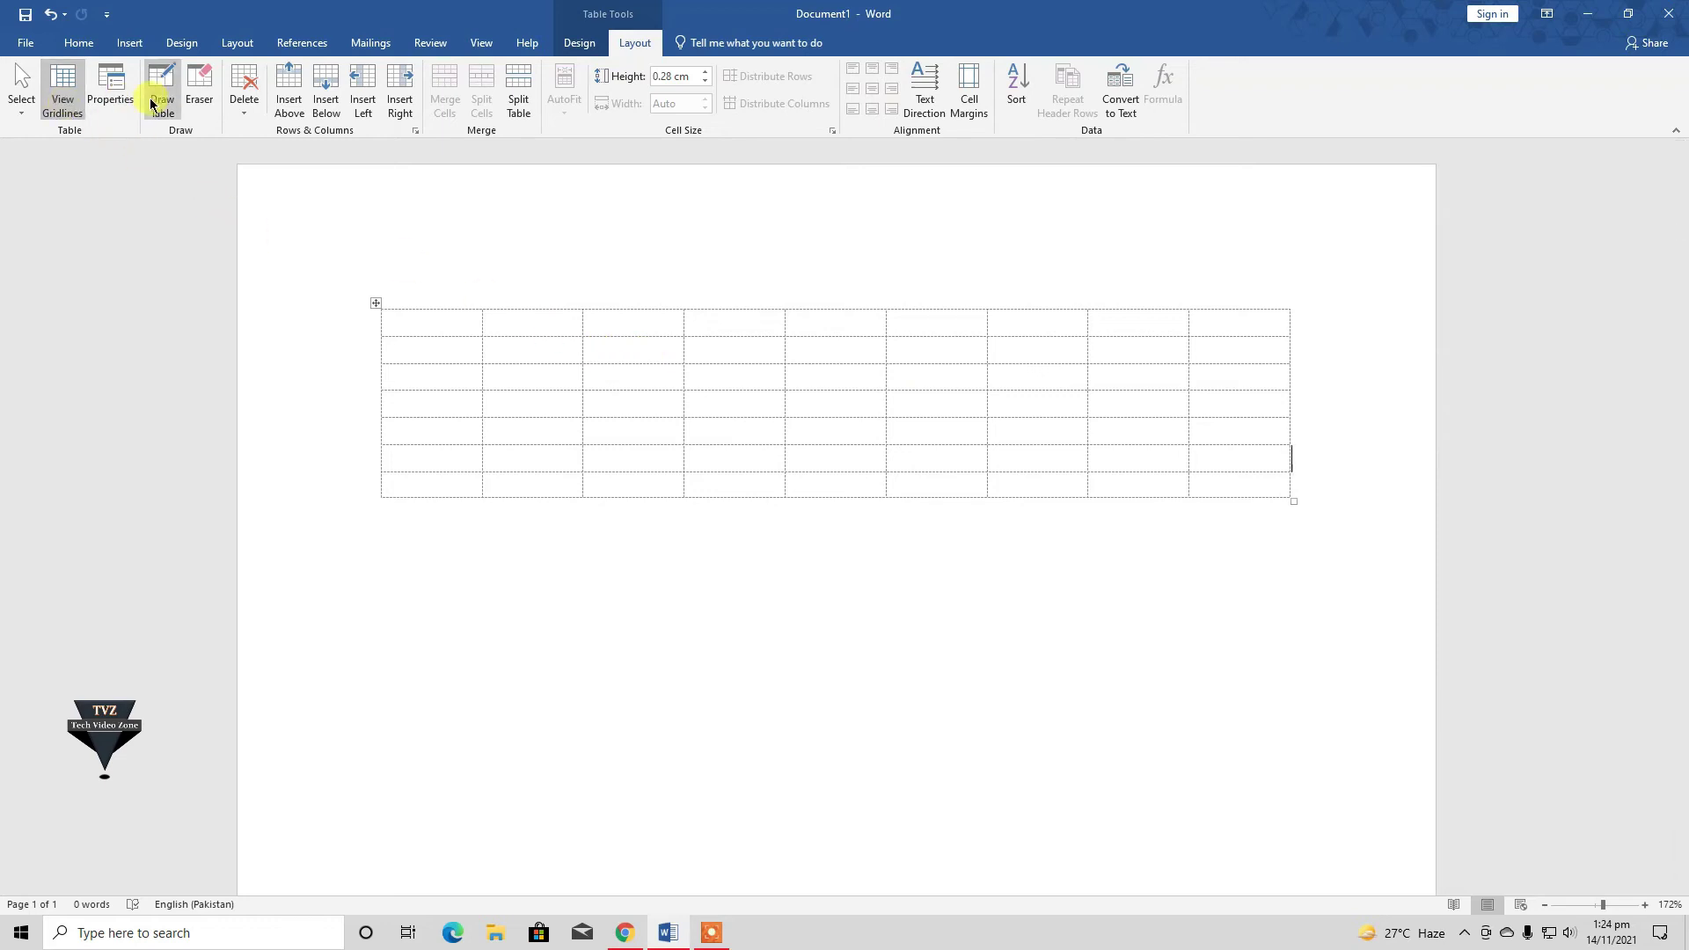
click(597, 46)
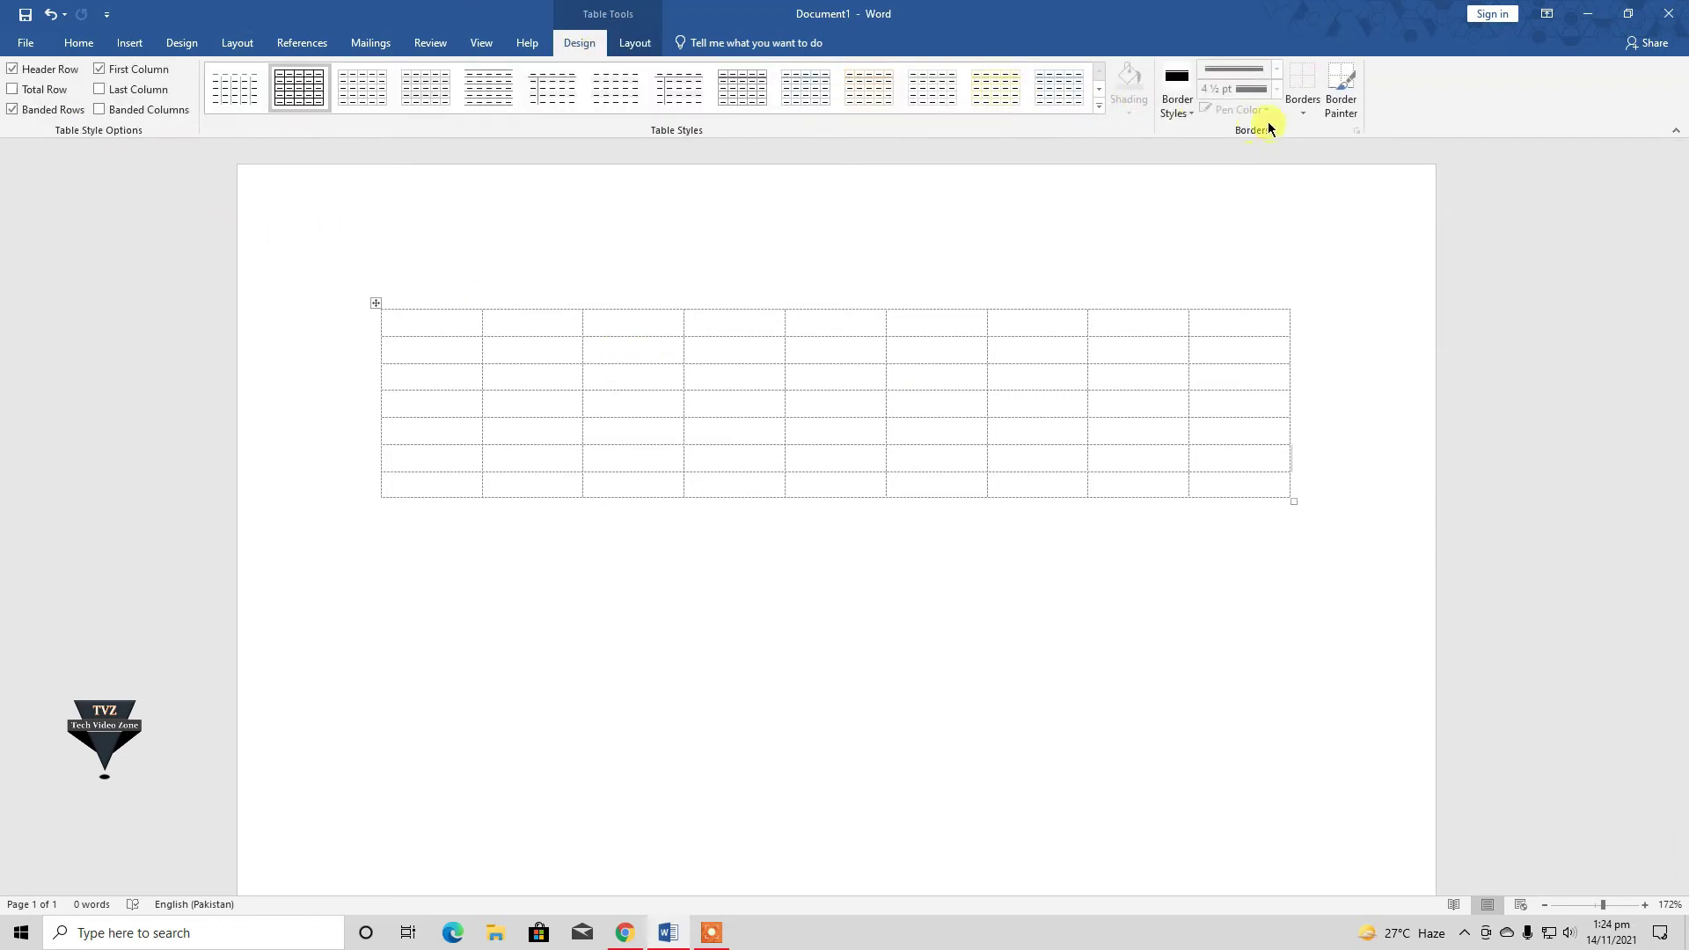
click(1303, 110)
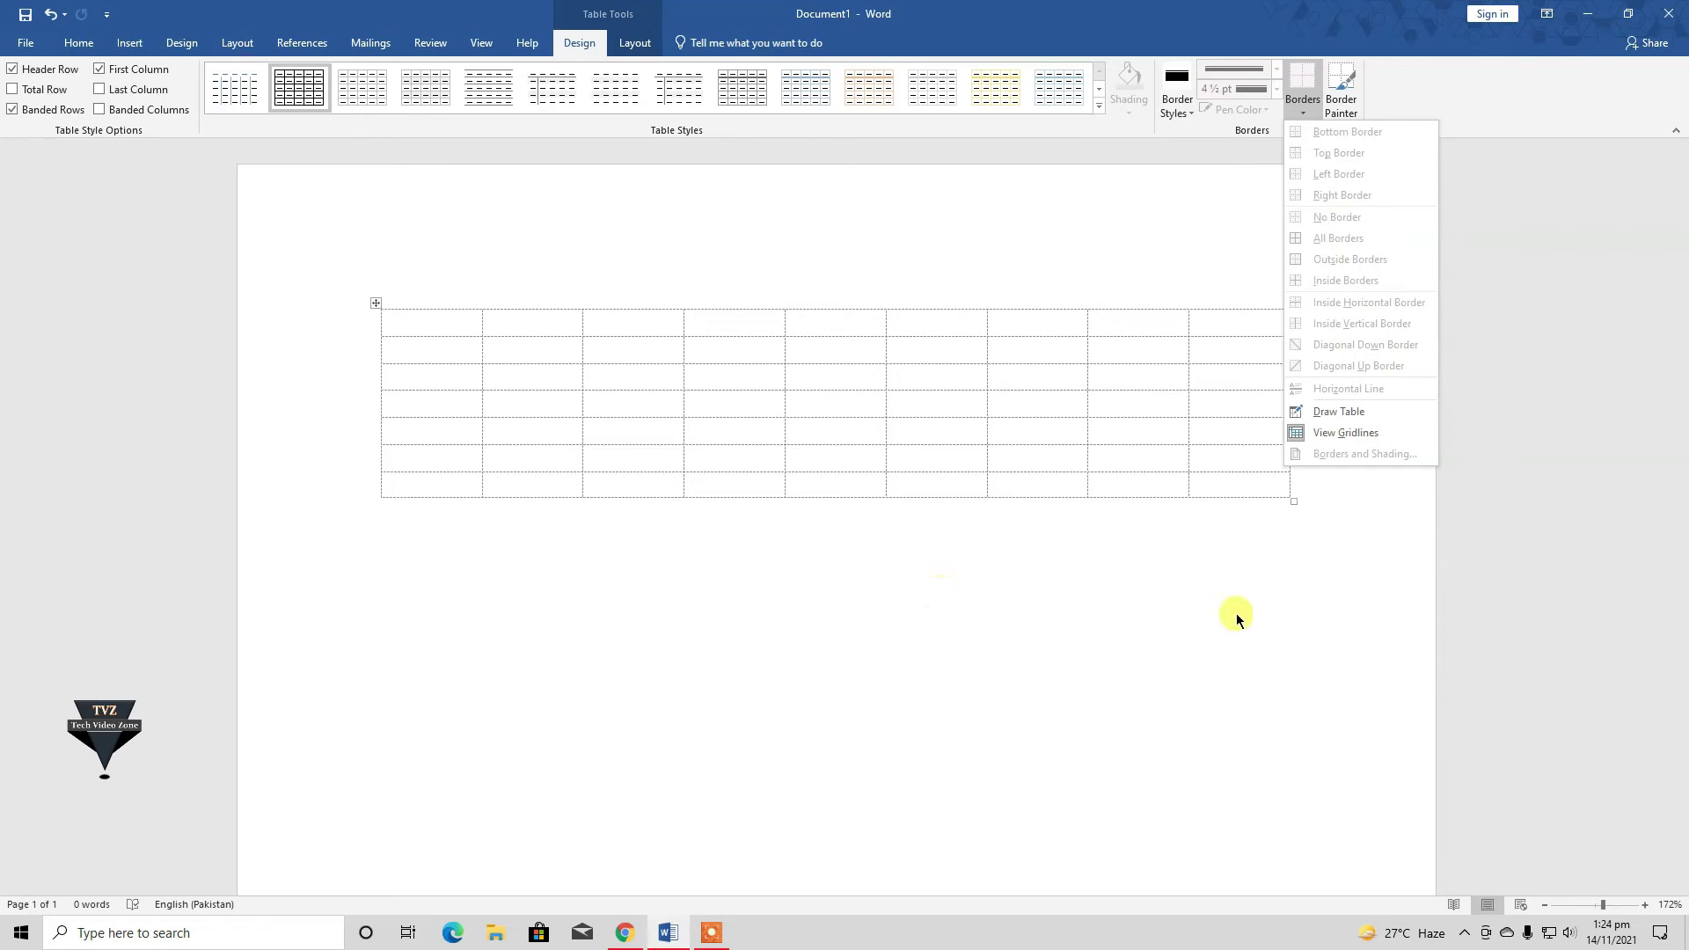
click(375, 303)
click(376, 302)
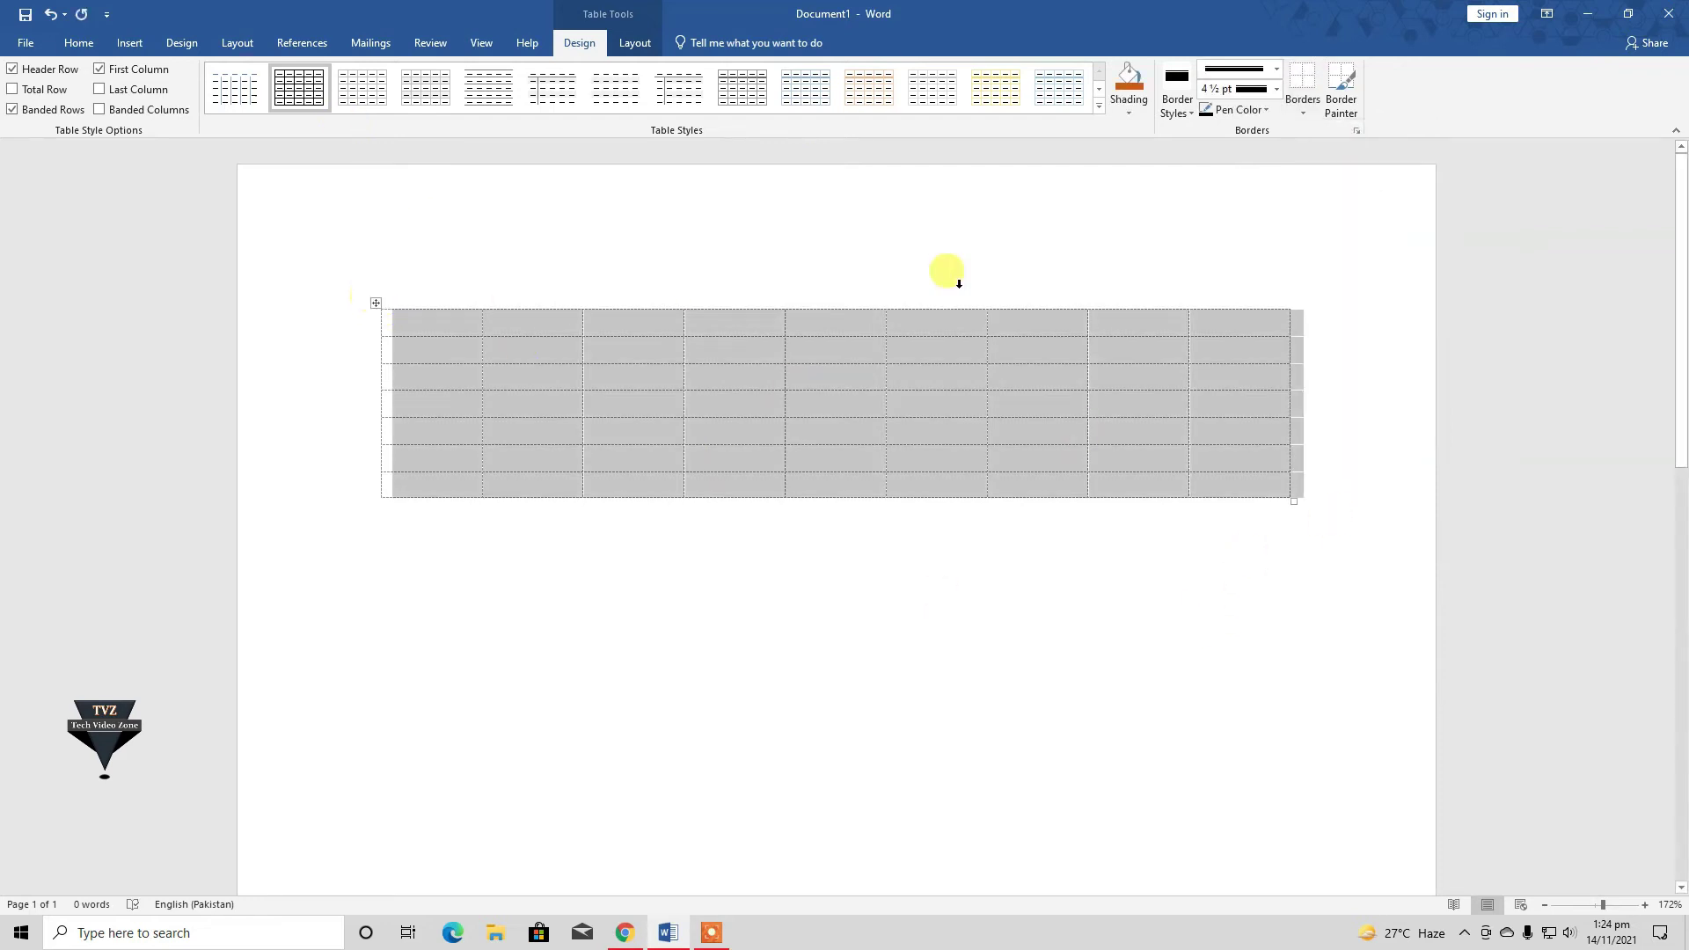
click(1303, 107)
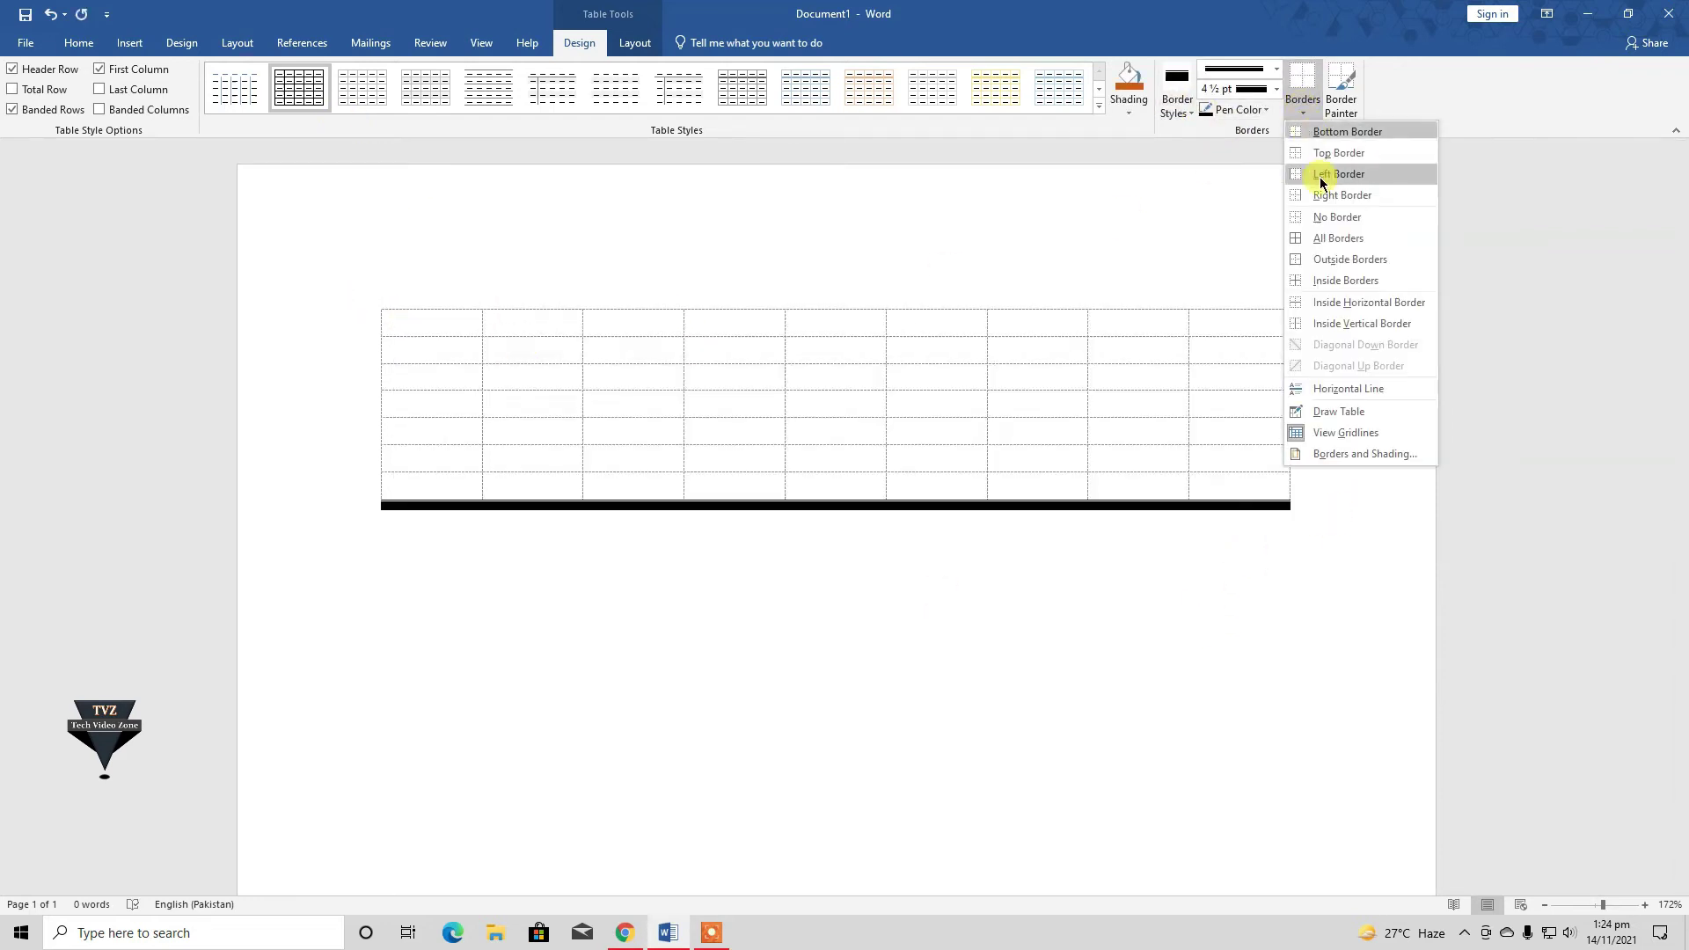
click(1341, 239)
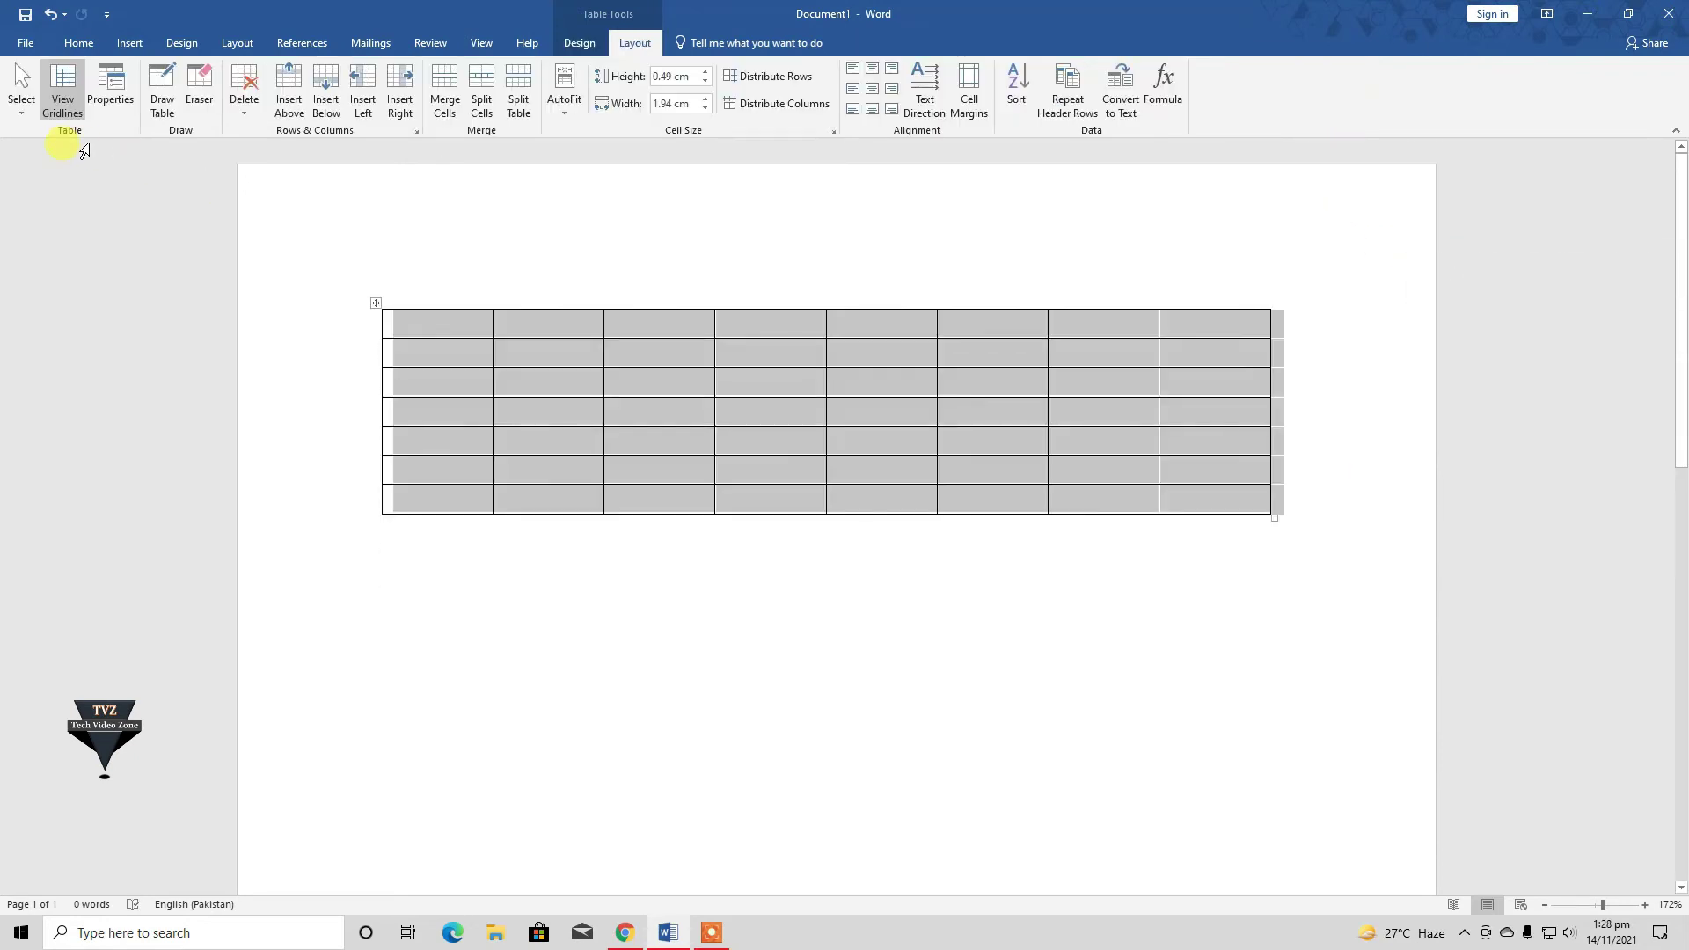
- Drag the table's resize handle inward to shrink it to about half its width
click(111, 97)
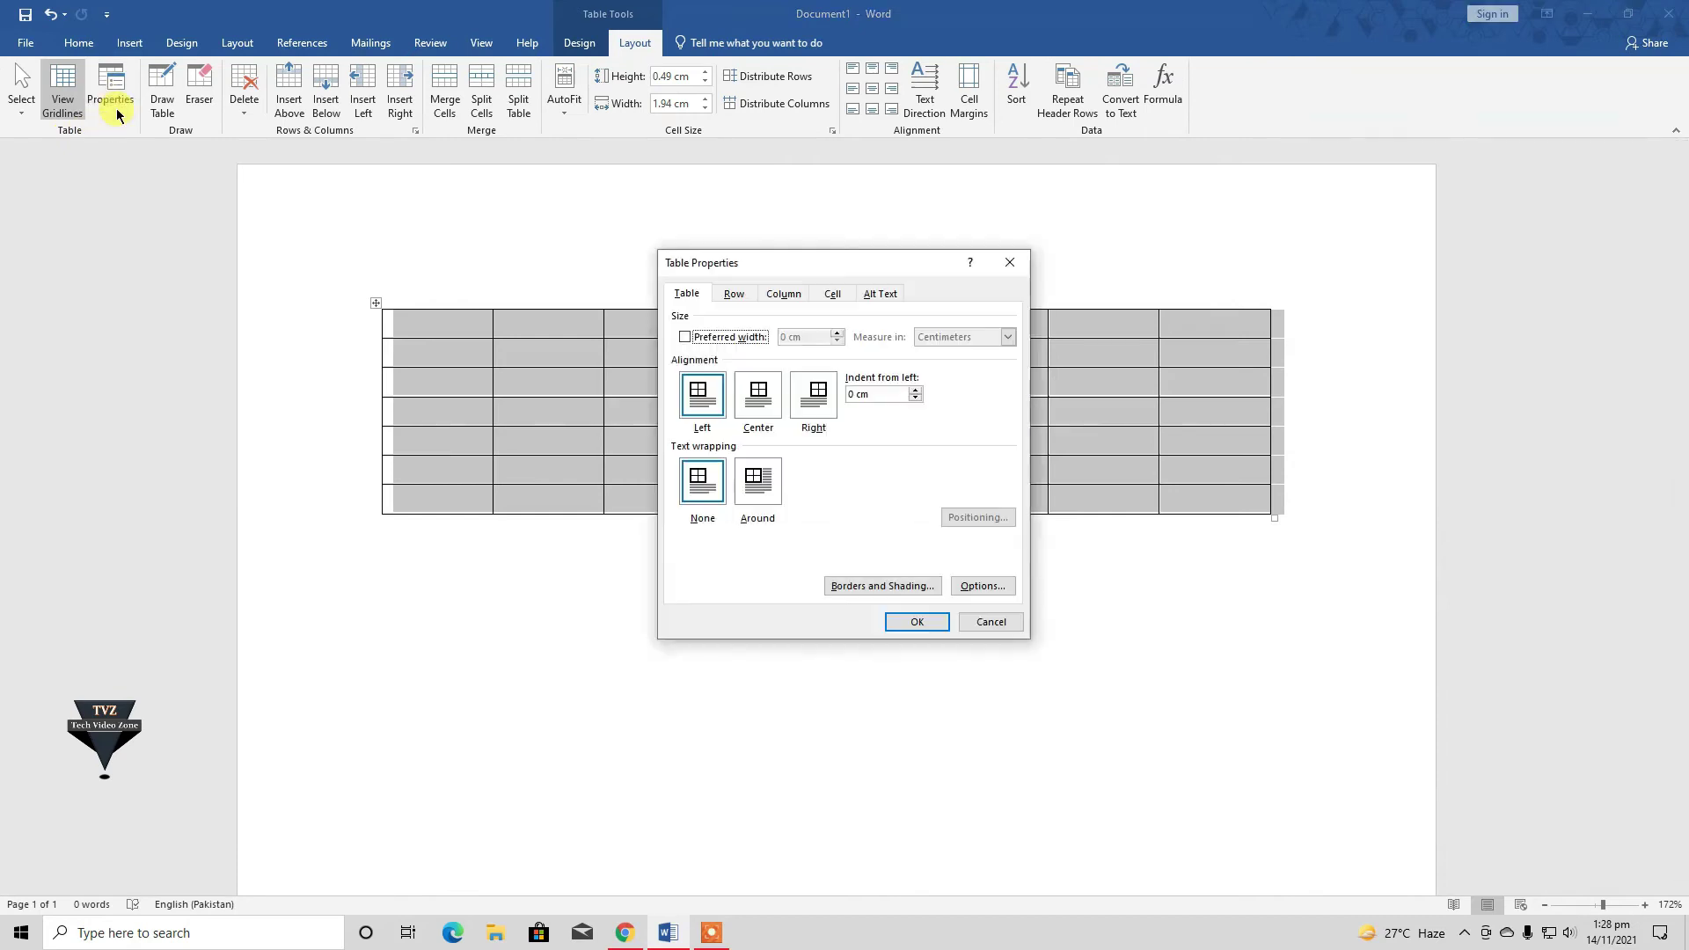
click(1010, 262)
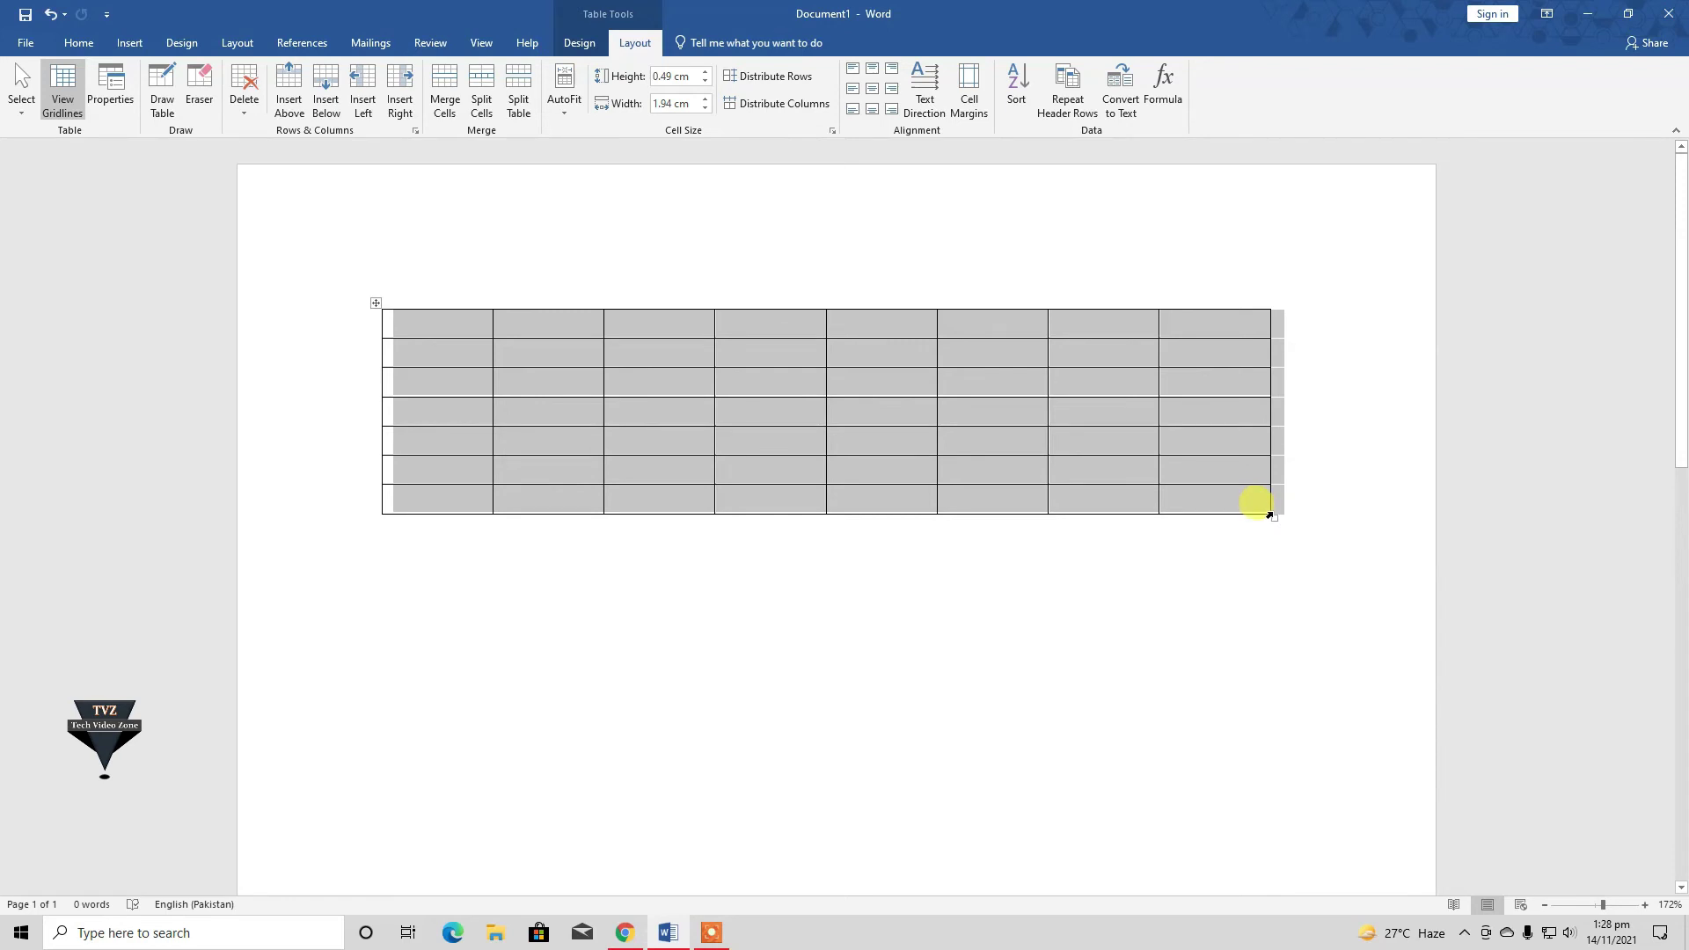
click(1344, 475)
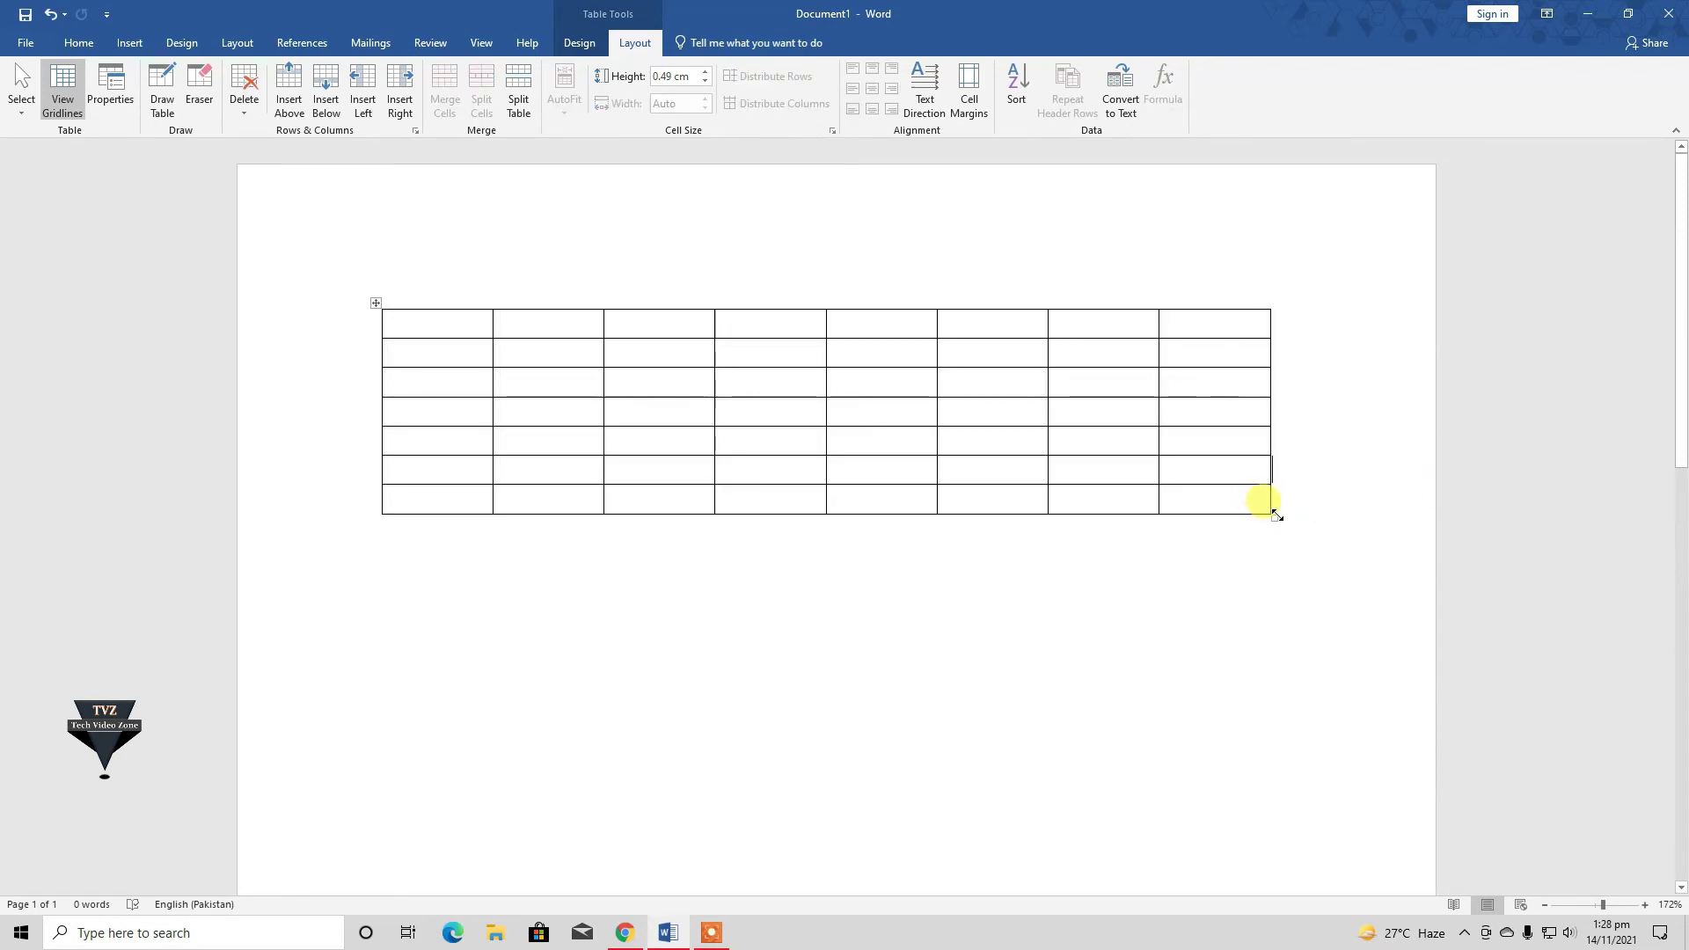
drag(1275, 516, 847, 506)
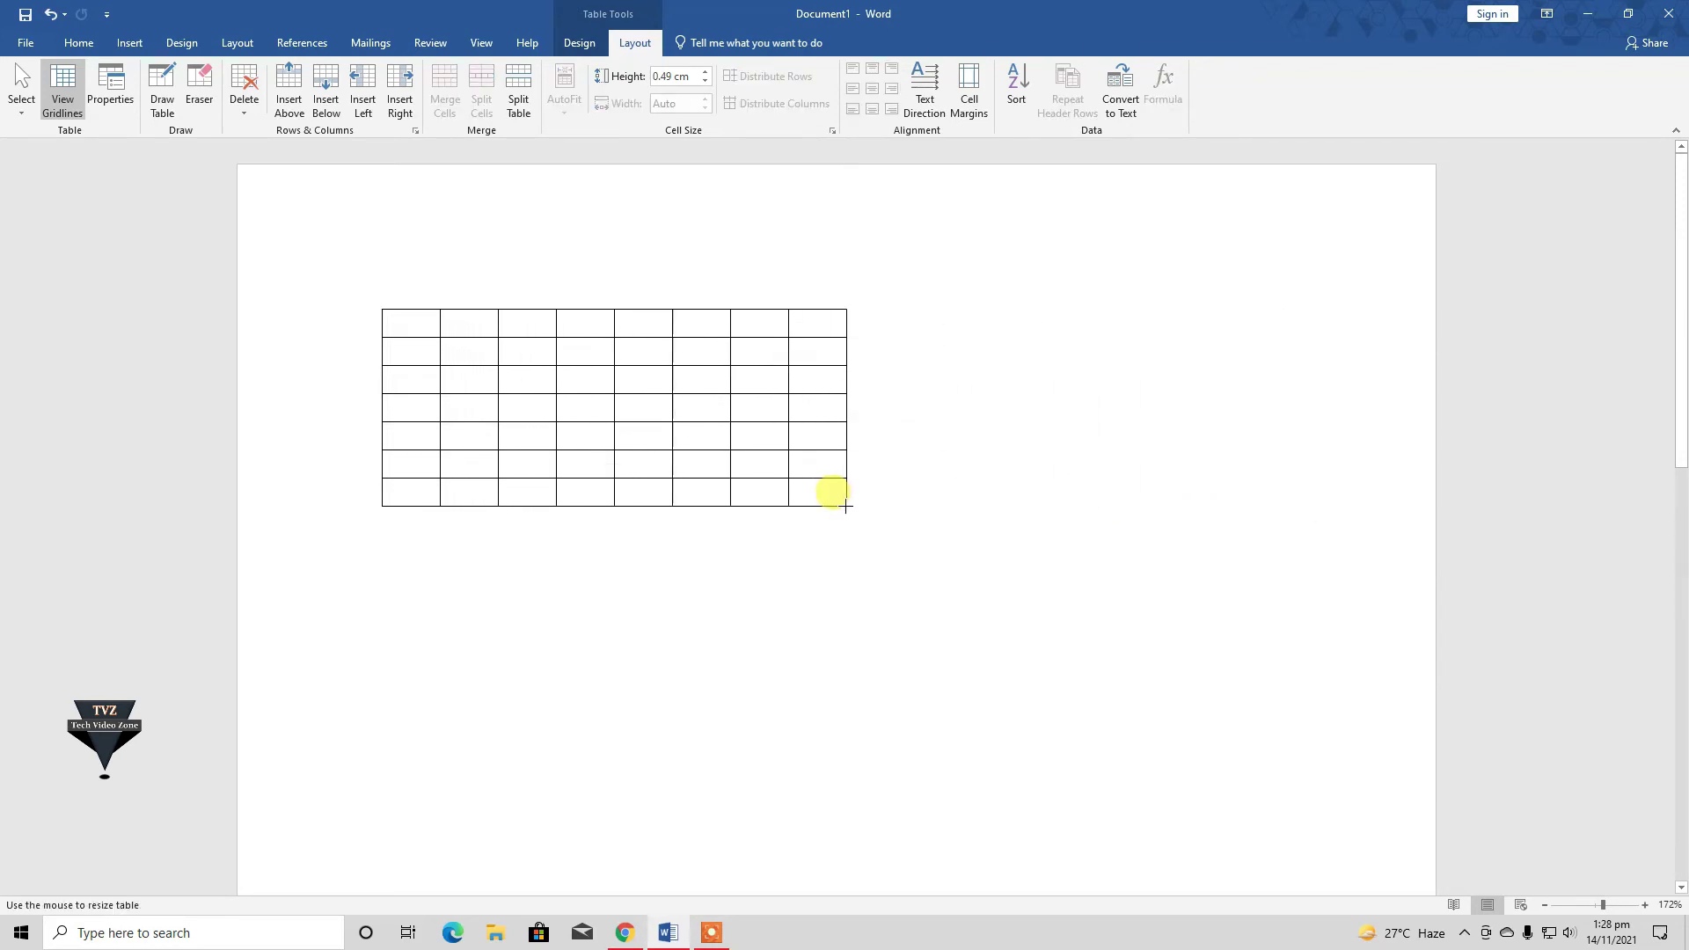
drag(847, 507, 789, 507)
- Right-align the table through Table Properties
click(112, 86)
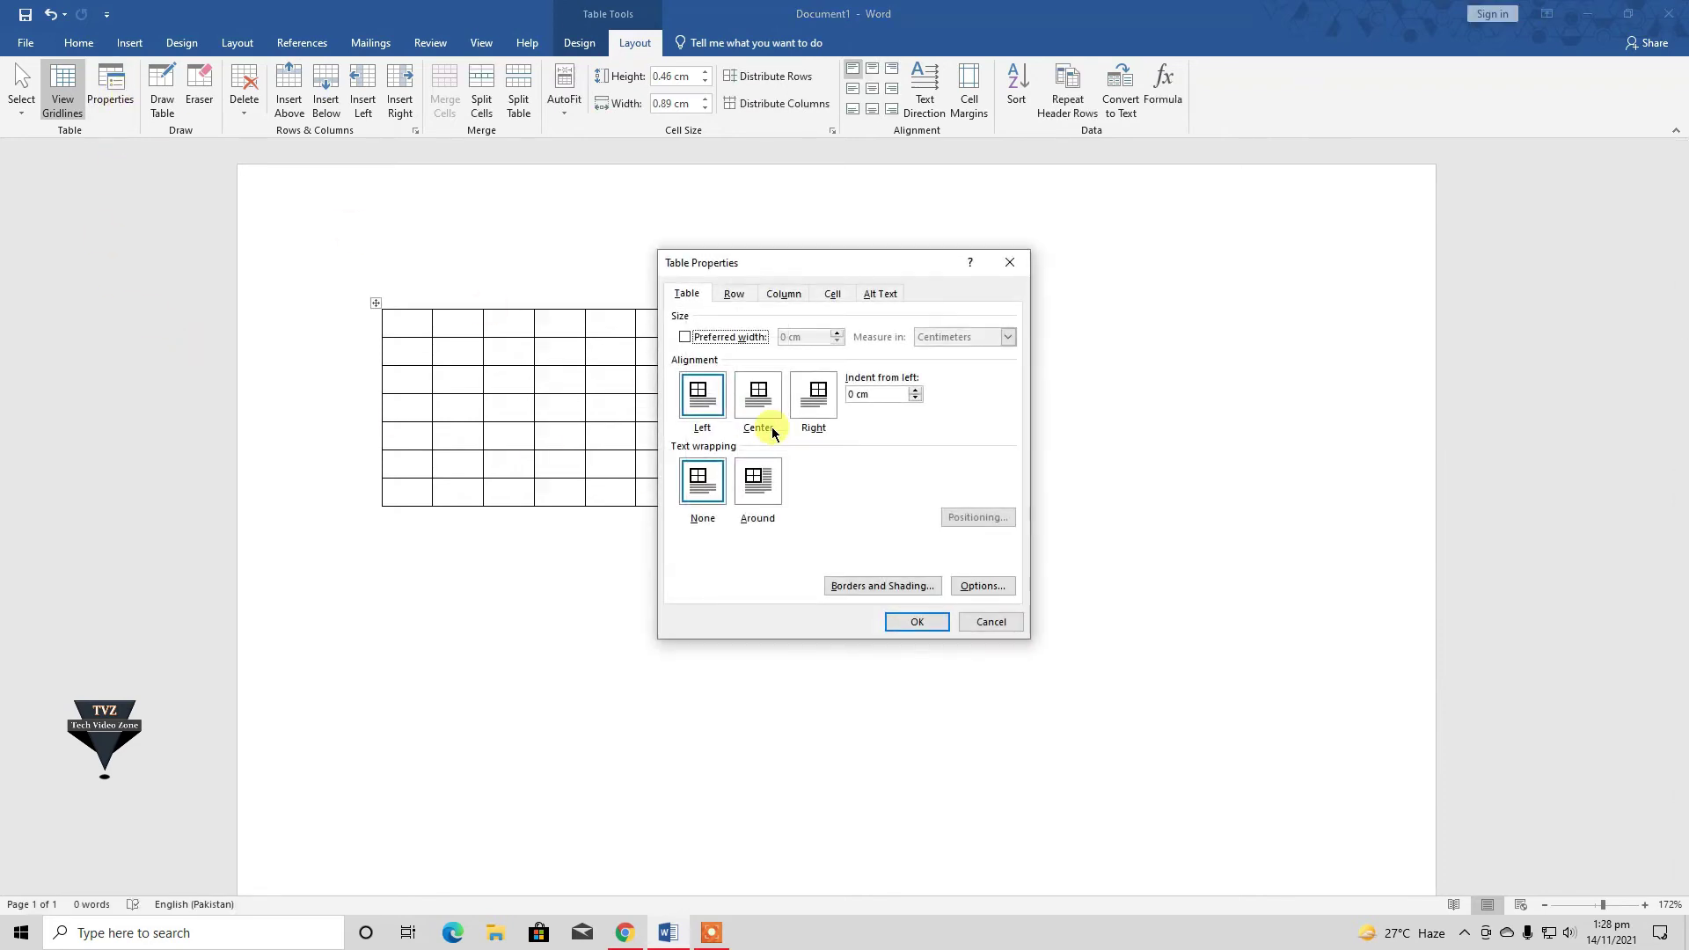
click(1001, 264)
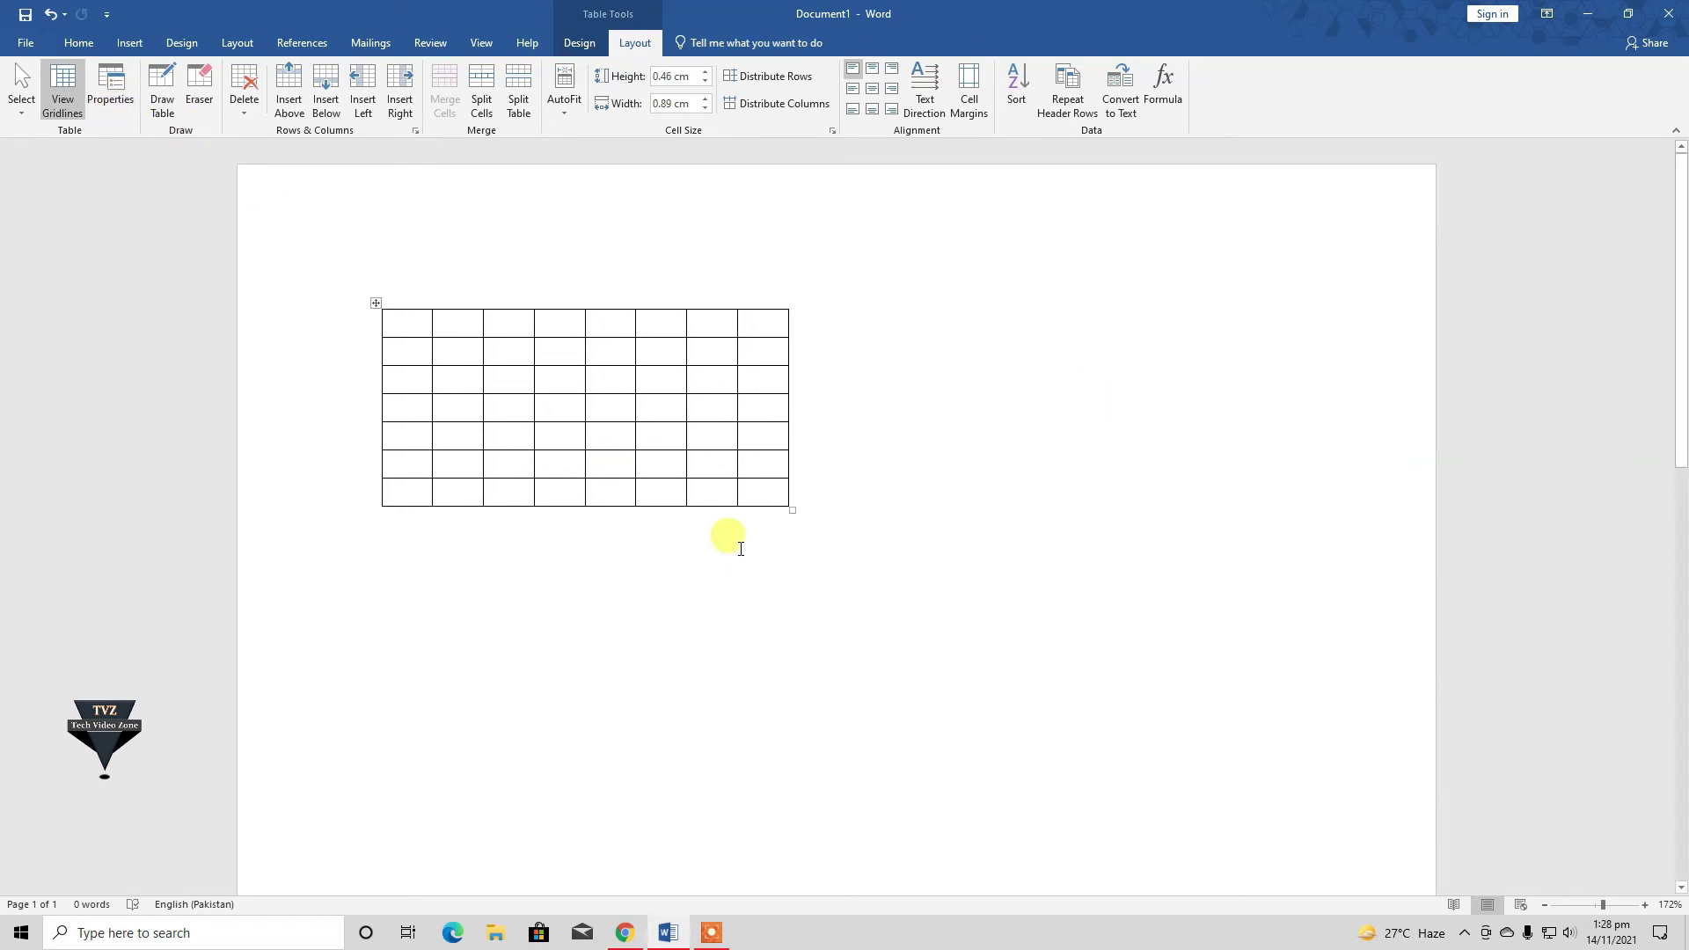
click(374, 303)
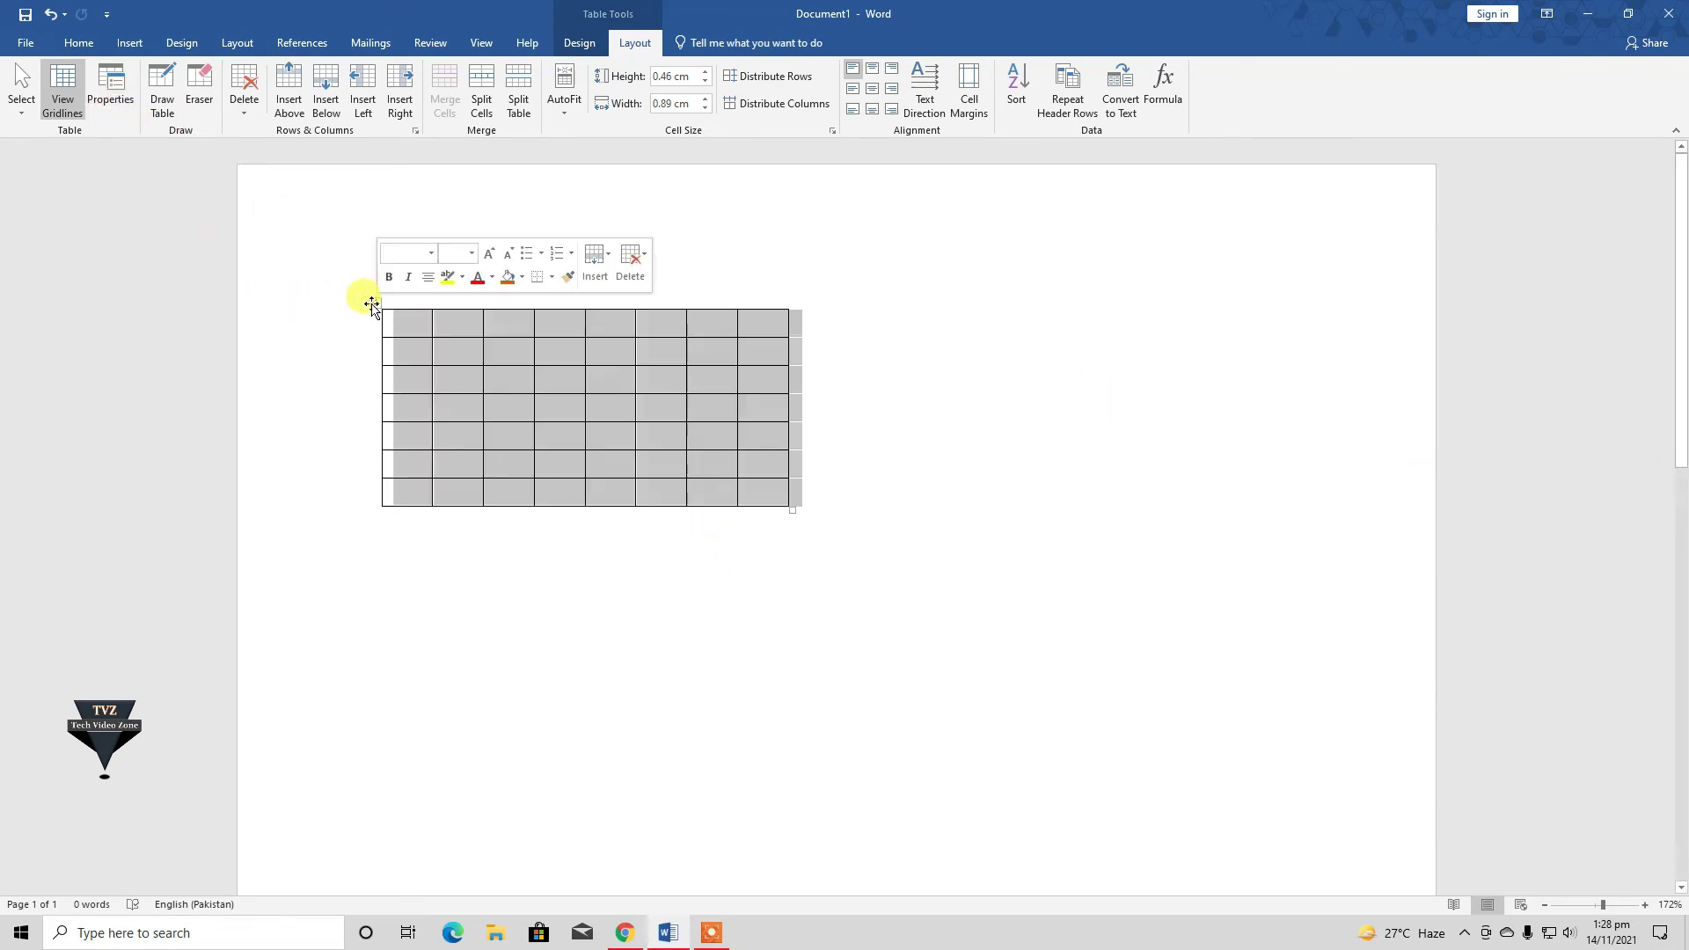
click(111, 86)
click(814, 396)
click(917, 621)
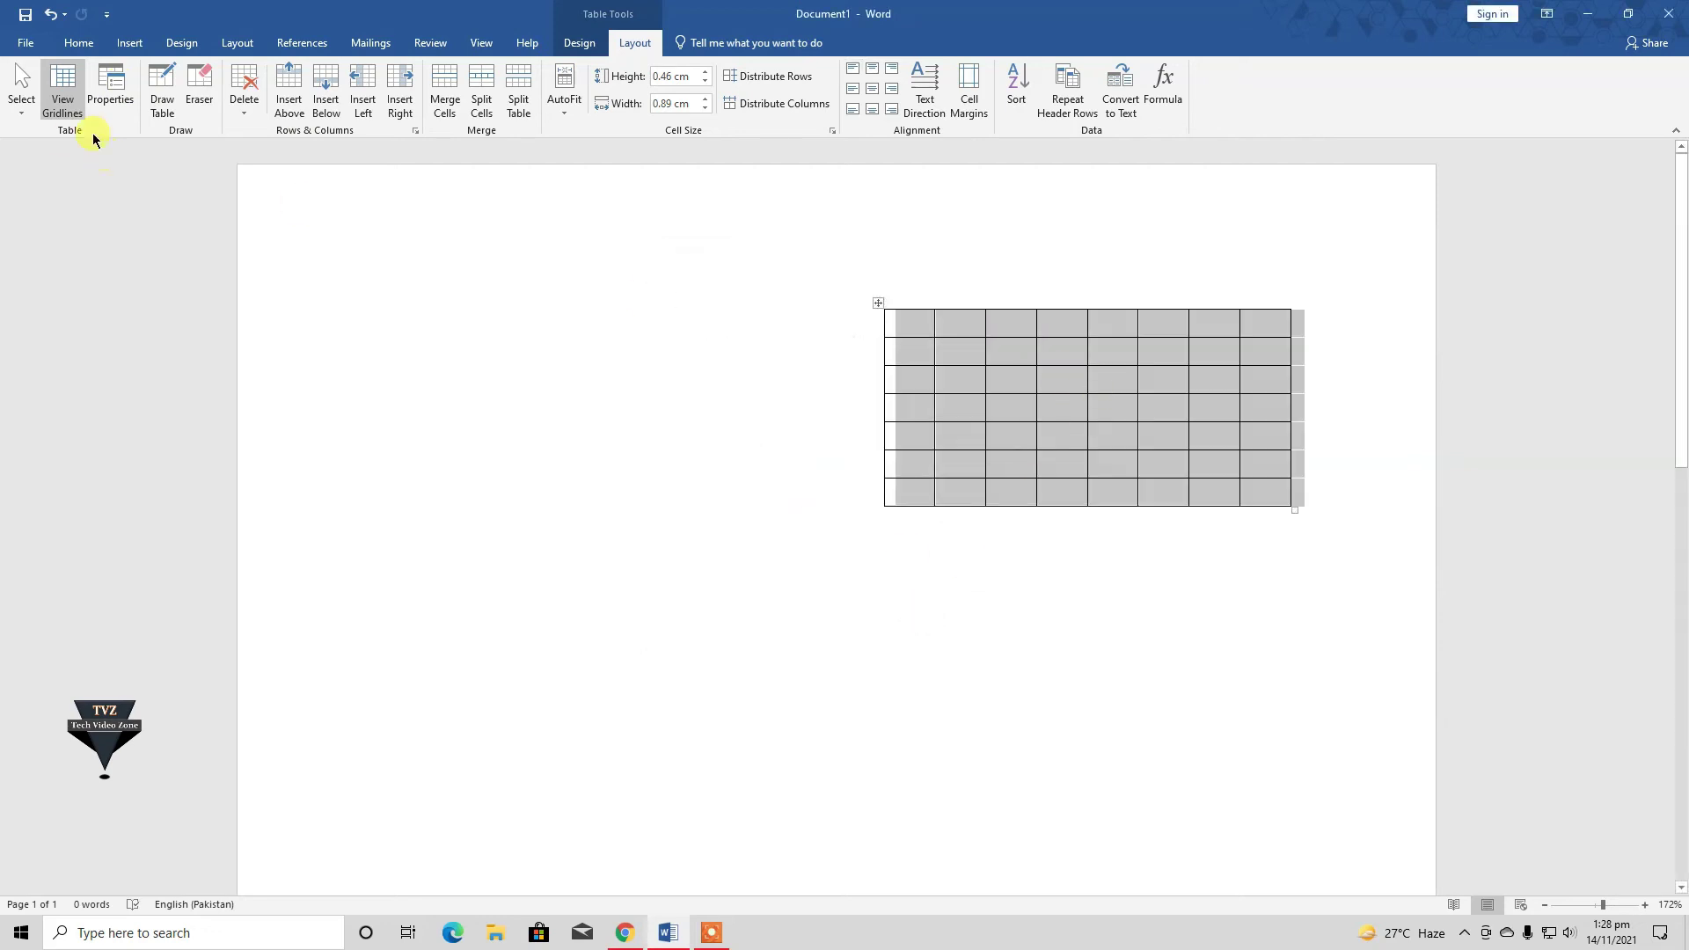
- Centre the table, then settle on left alignment
click(110, 88)
click(759, 395)
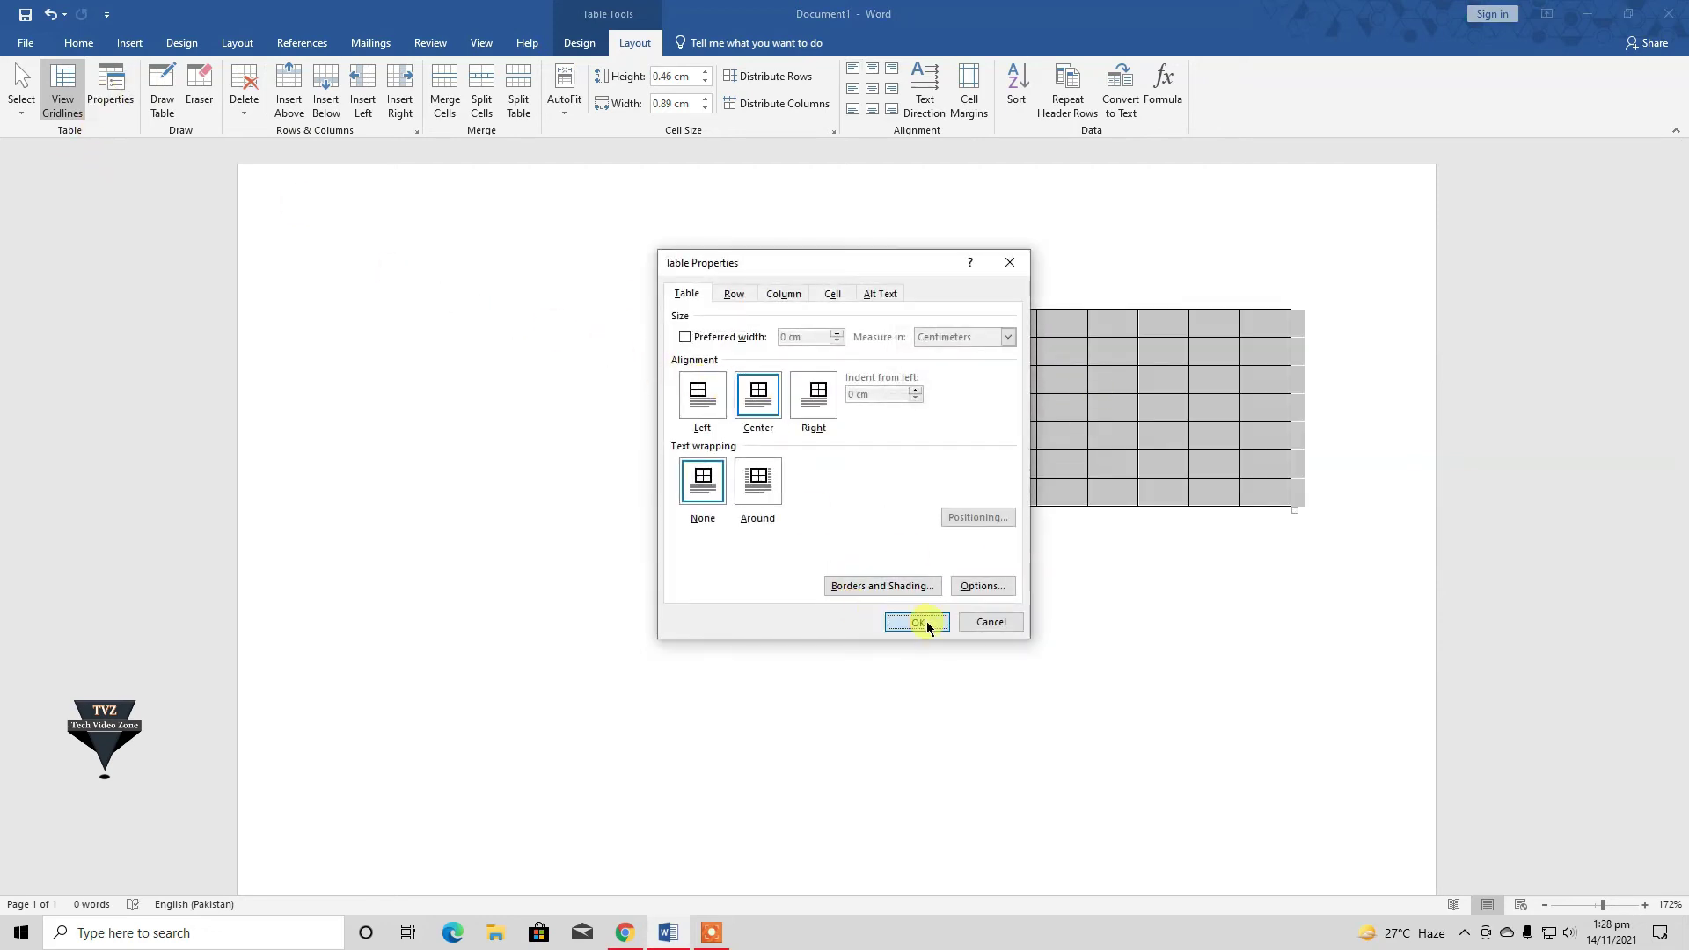
click(917, 621)
click(112, 86)
click(699, 426)
click(896, 624)
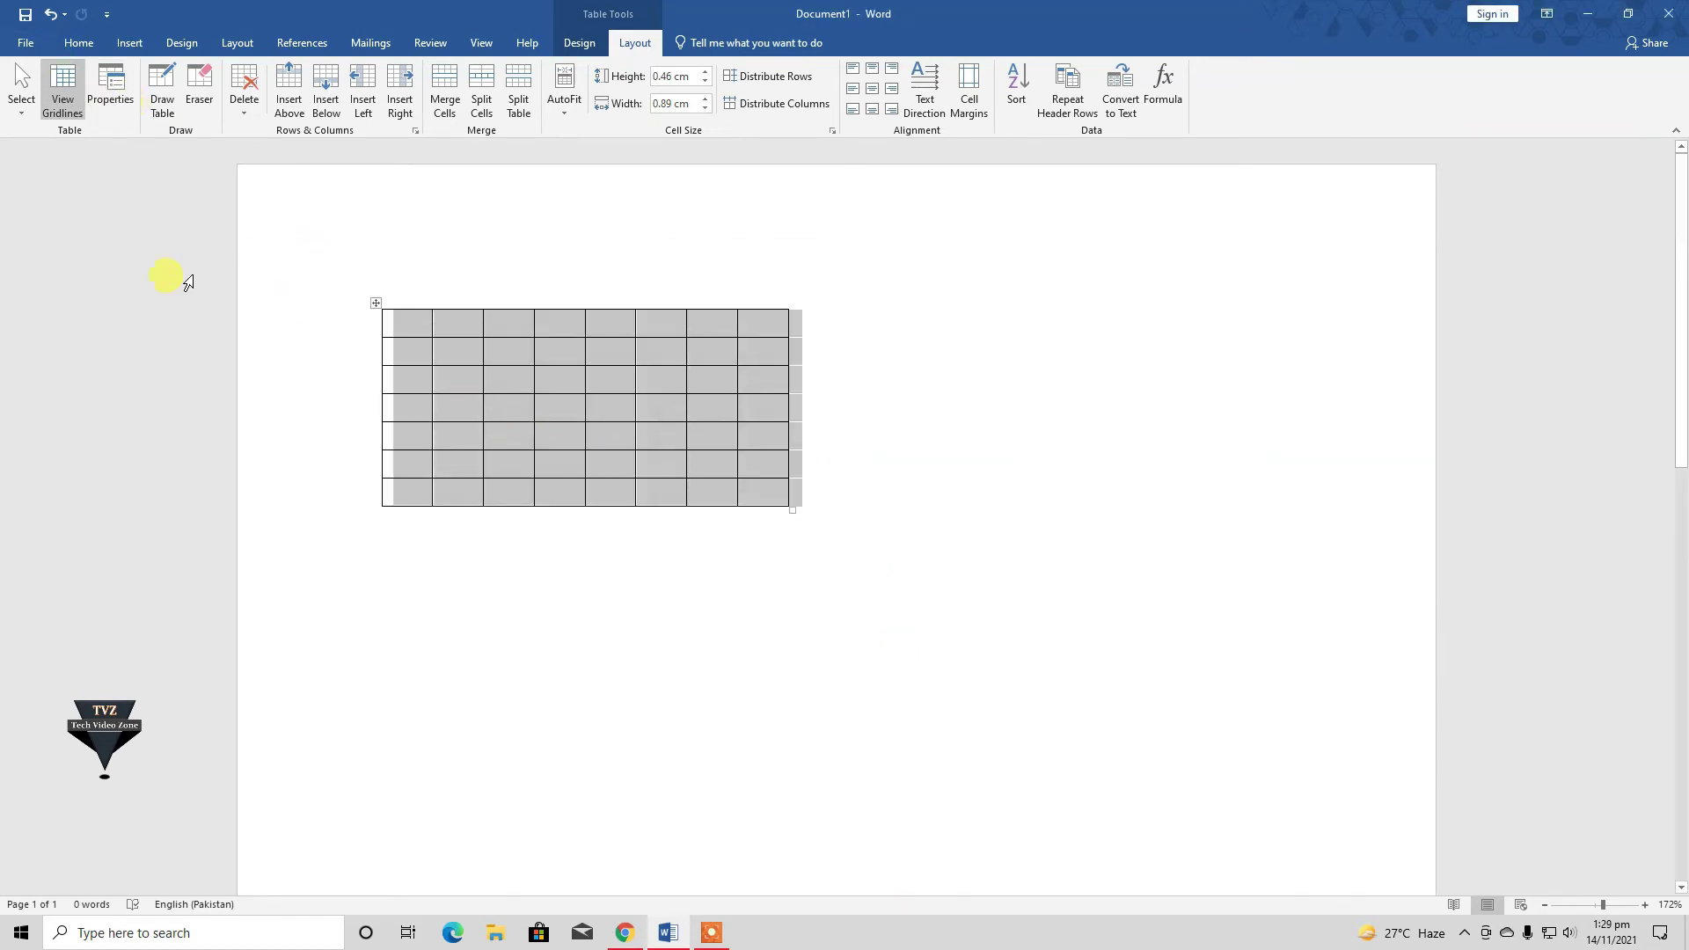
click(167, 99)
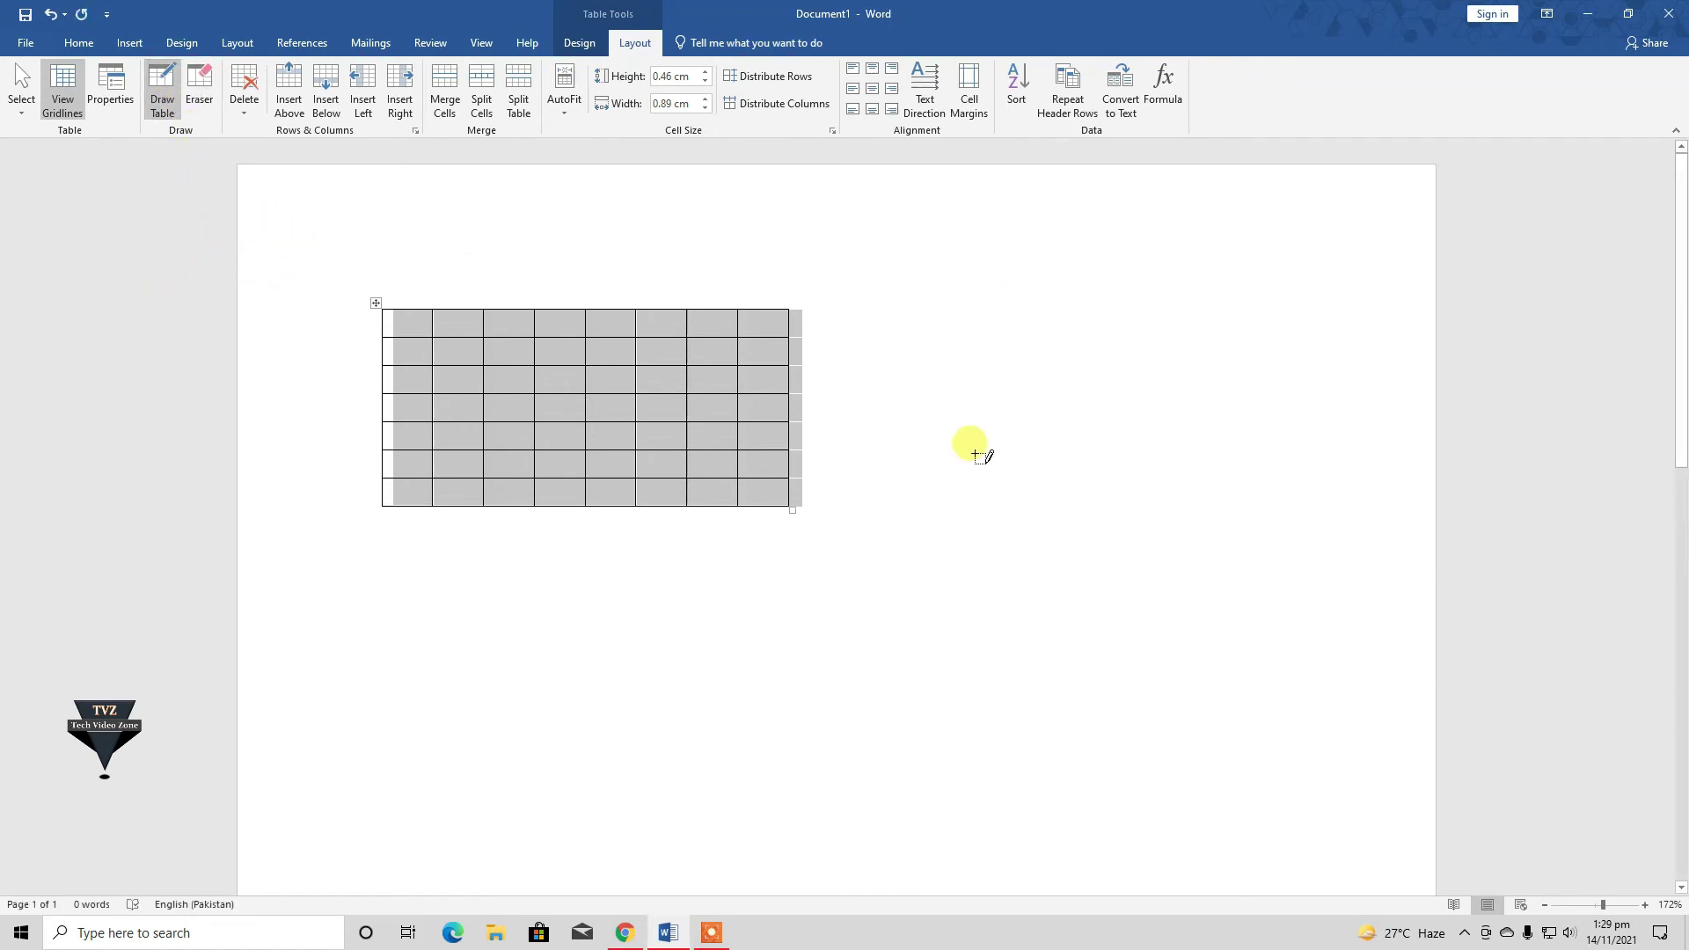
- Draw freehand tables beside the first, adding three column dividers and three row lines
drag(957, 291, 1002, 544)
drag(855, 299, 1204, 343)
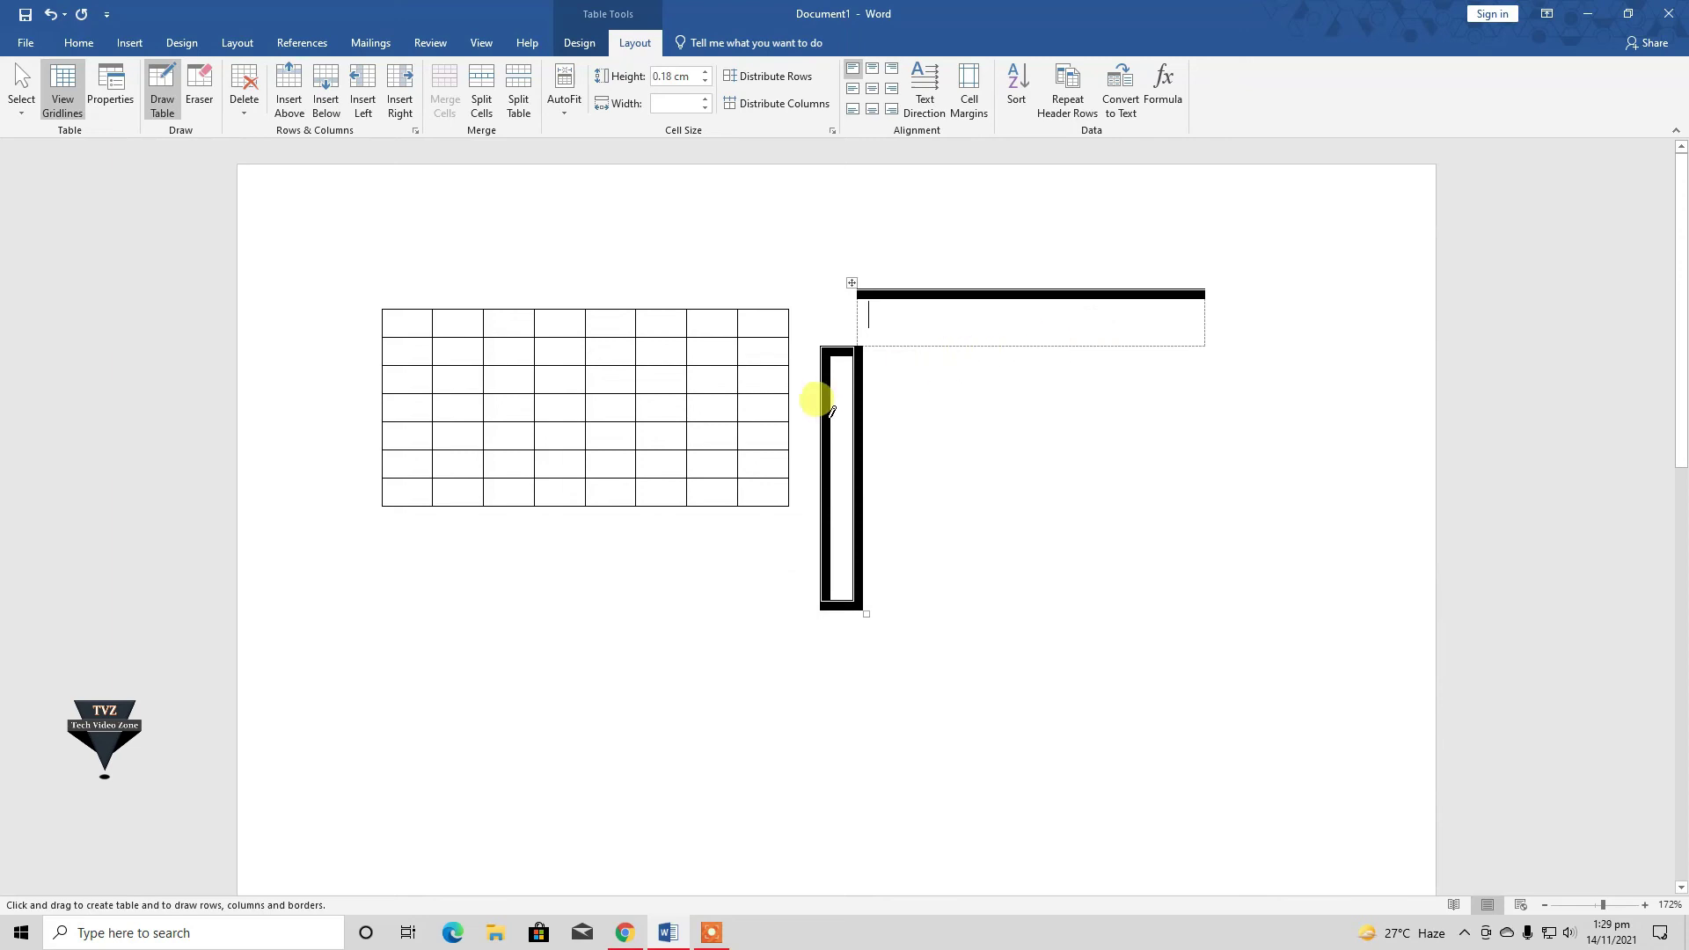
drag(858, 413, 1119, 450)
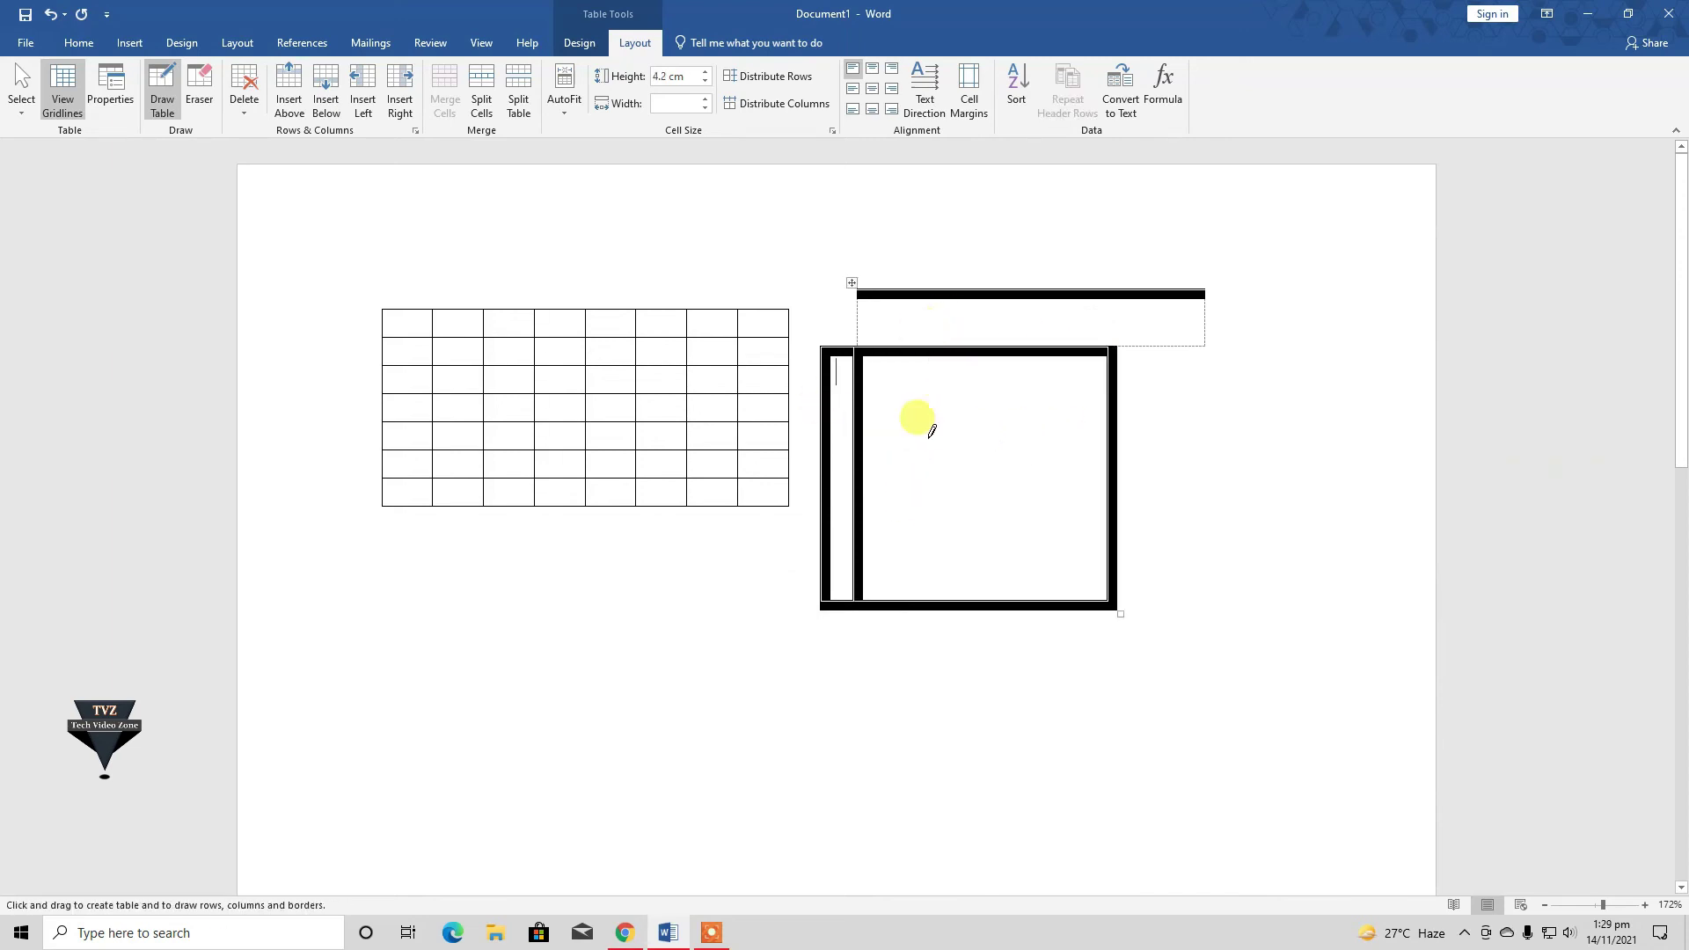
drag(931, 347, 924, 598)
drag(995, 352, 1003, 598)
drag(1051, 352, 1060, 607)
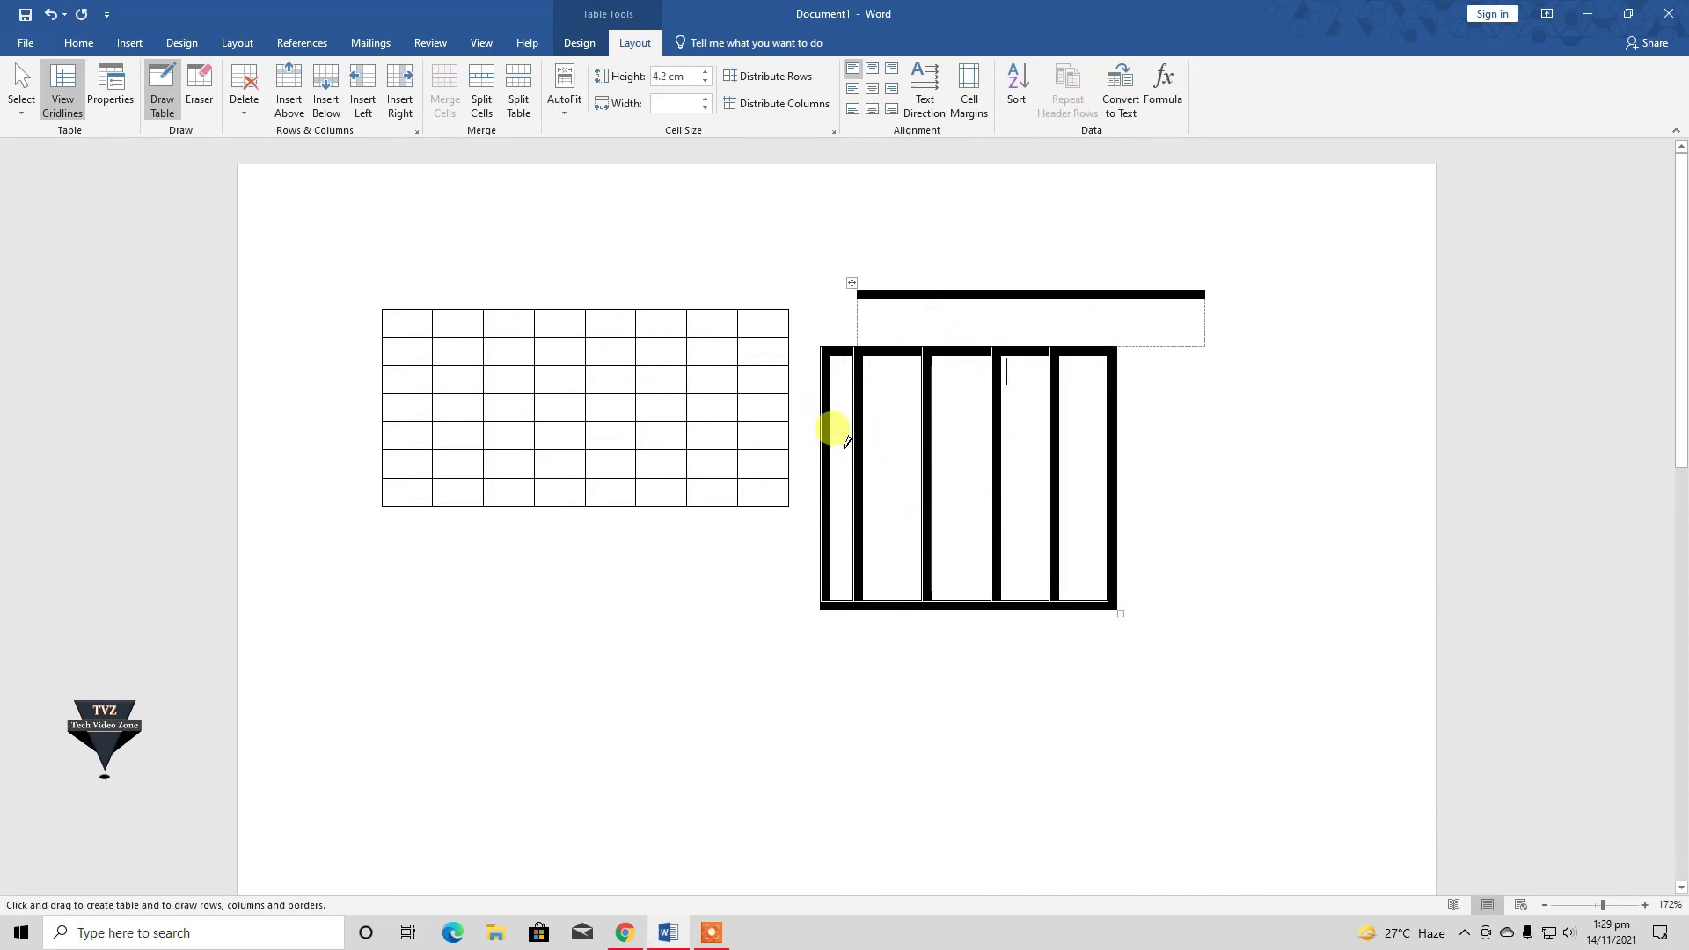
drag(845, 444, 1113, 442)
drag(1110, 500, 862, 500)
drag(827, 554, 1127, 548)
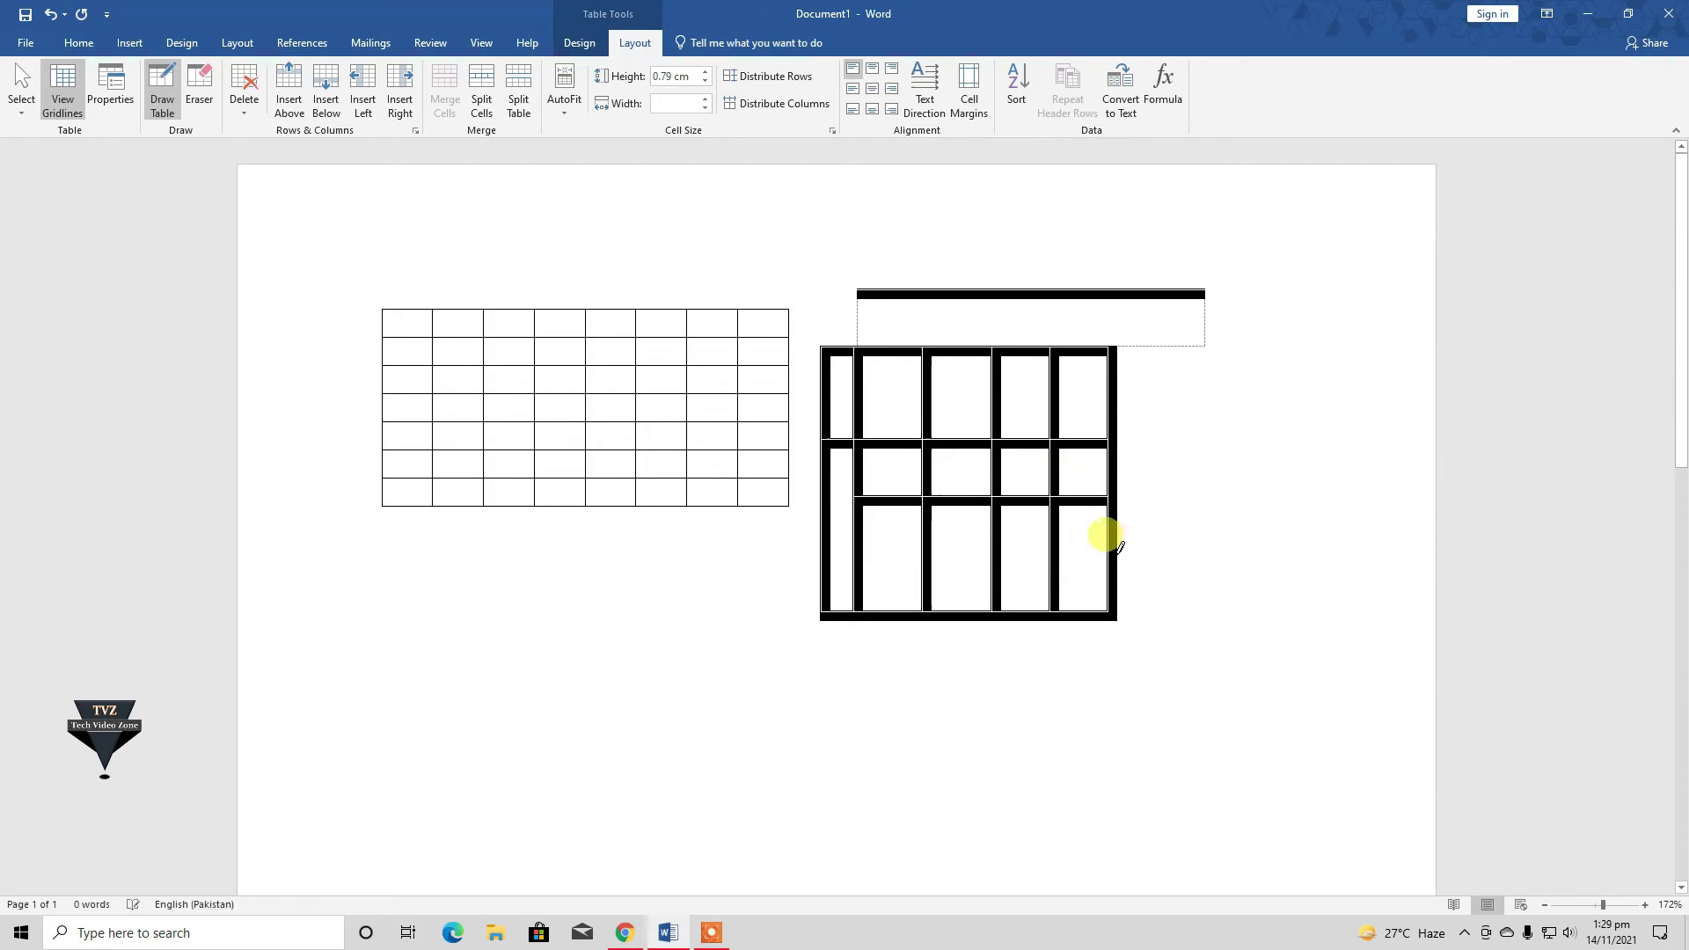
drag(393, 550, 391, 615)
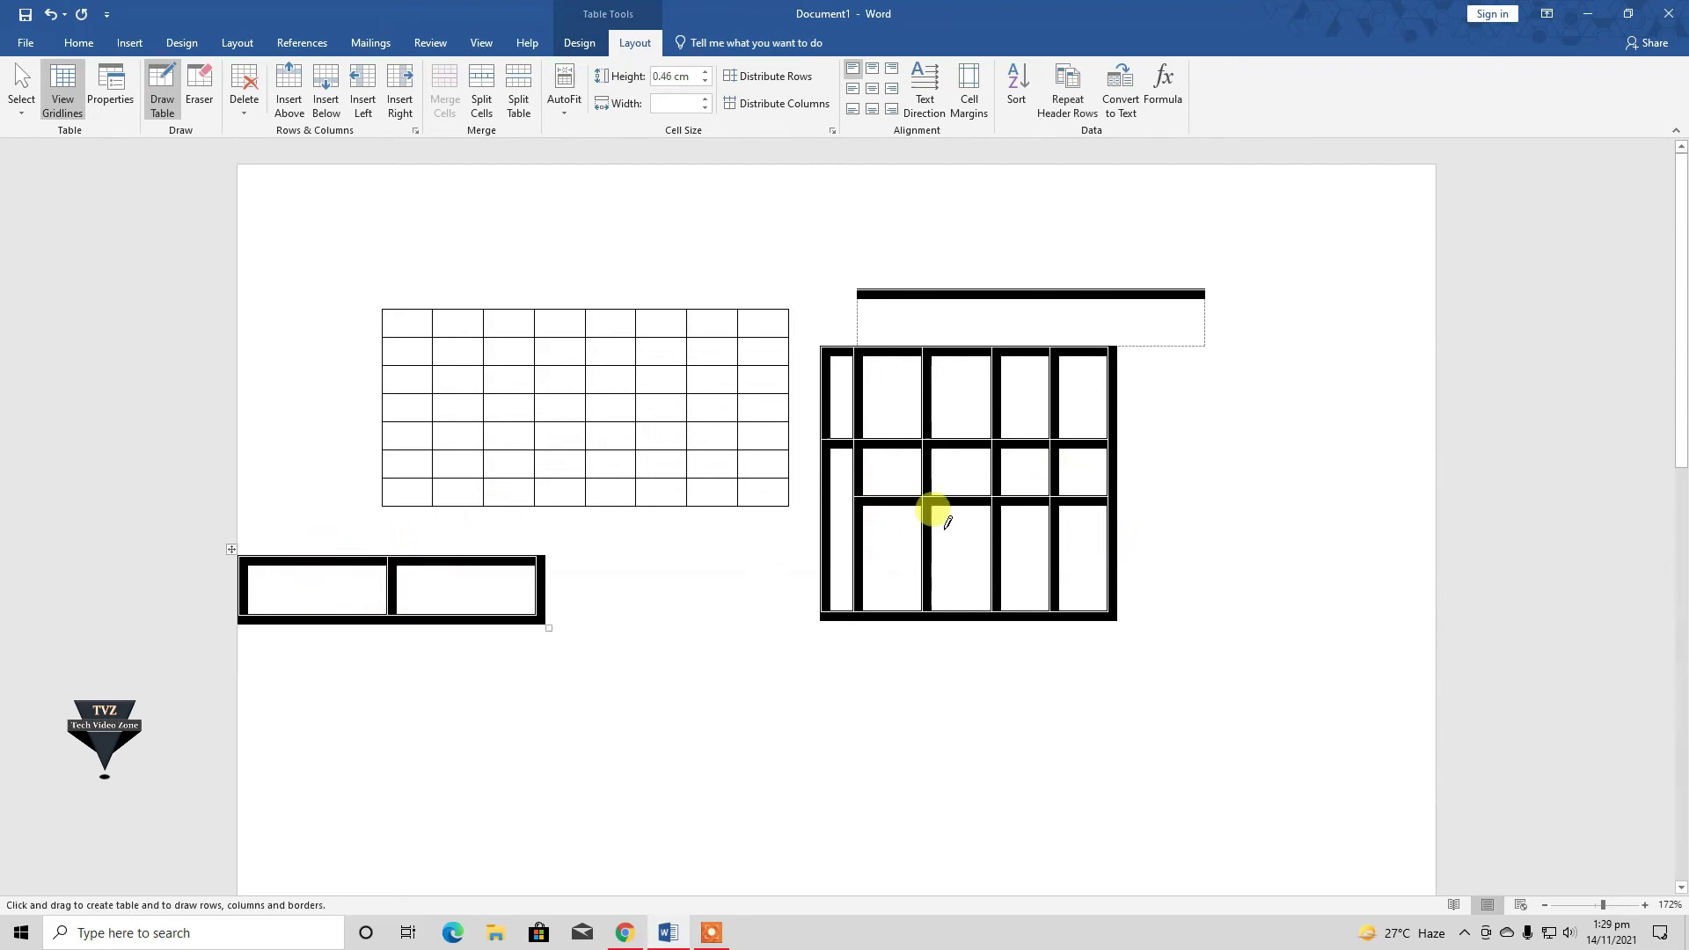
- Select and delete all the drawn tables, including the small bottom-left one
click(1153, 601)
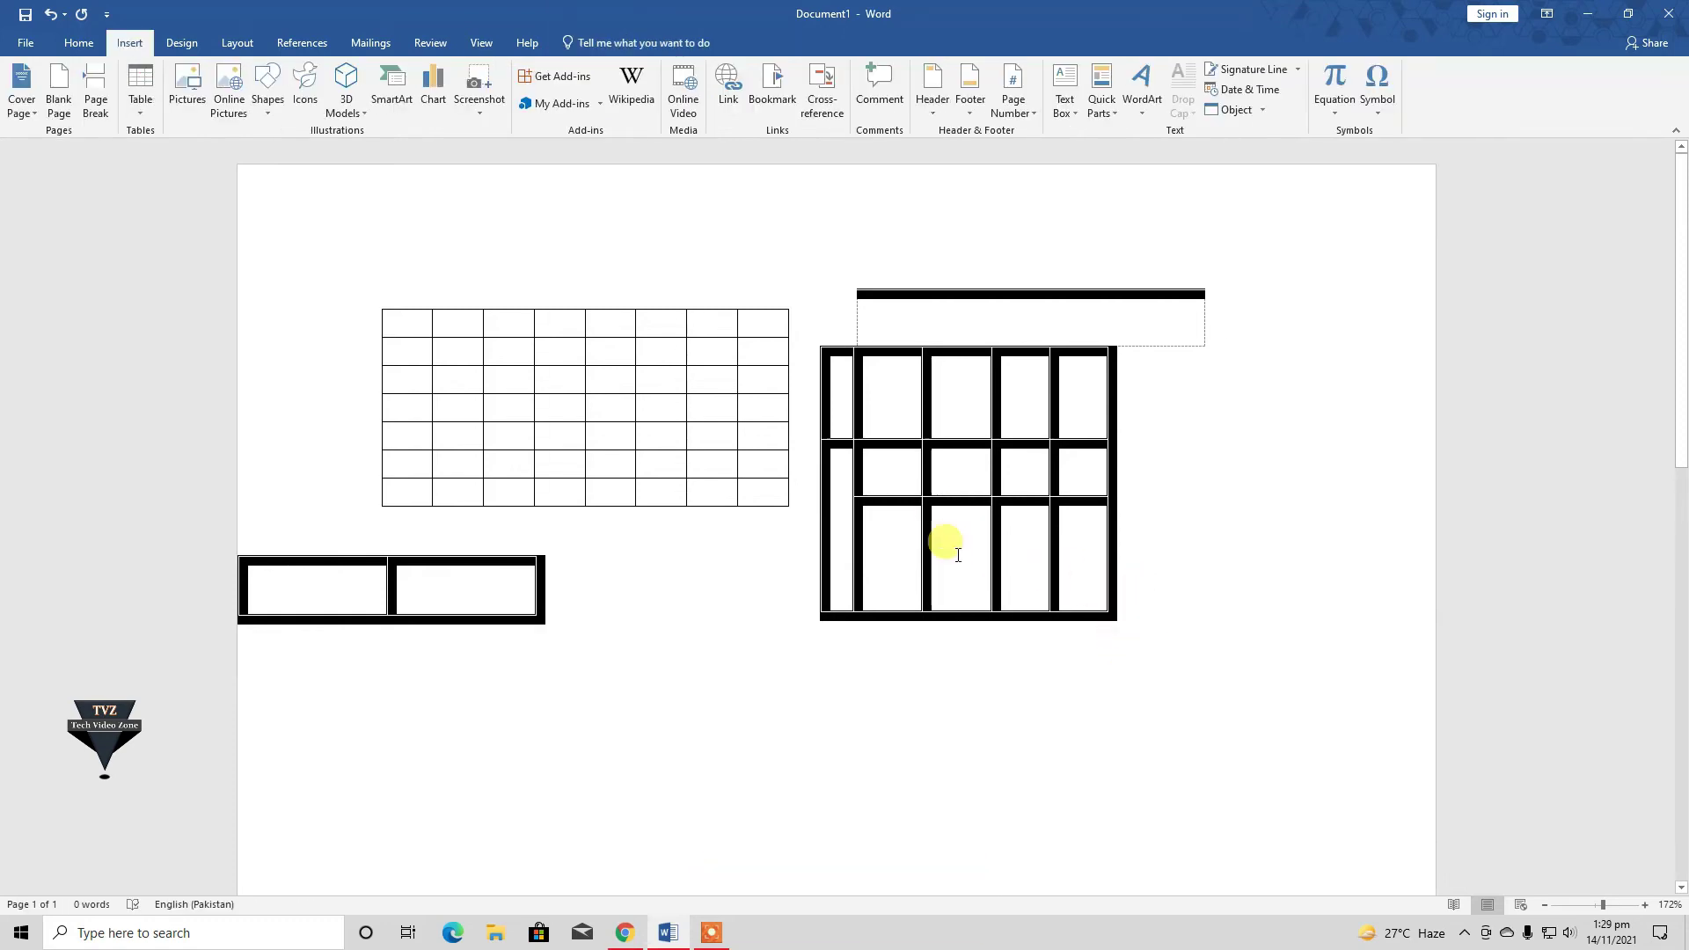
drag(995, 558, 433, 319)
key(BackSpace)
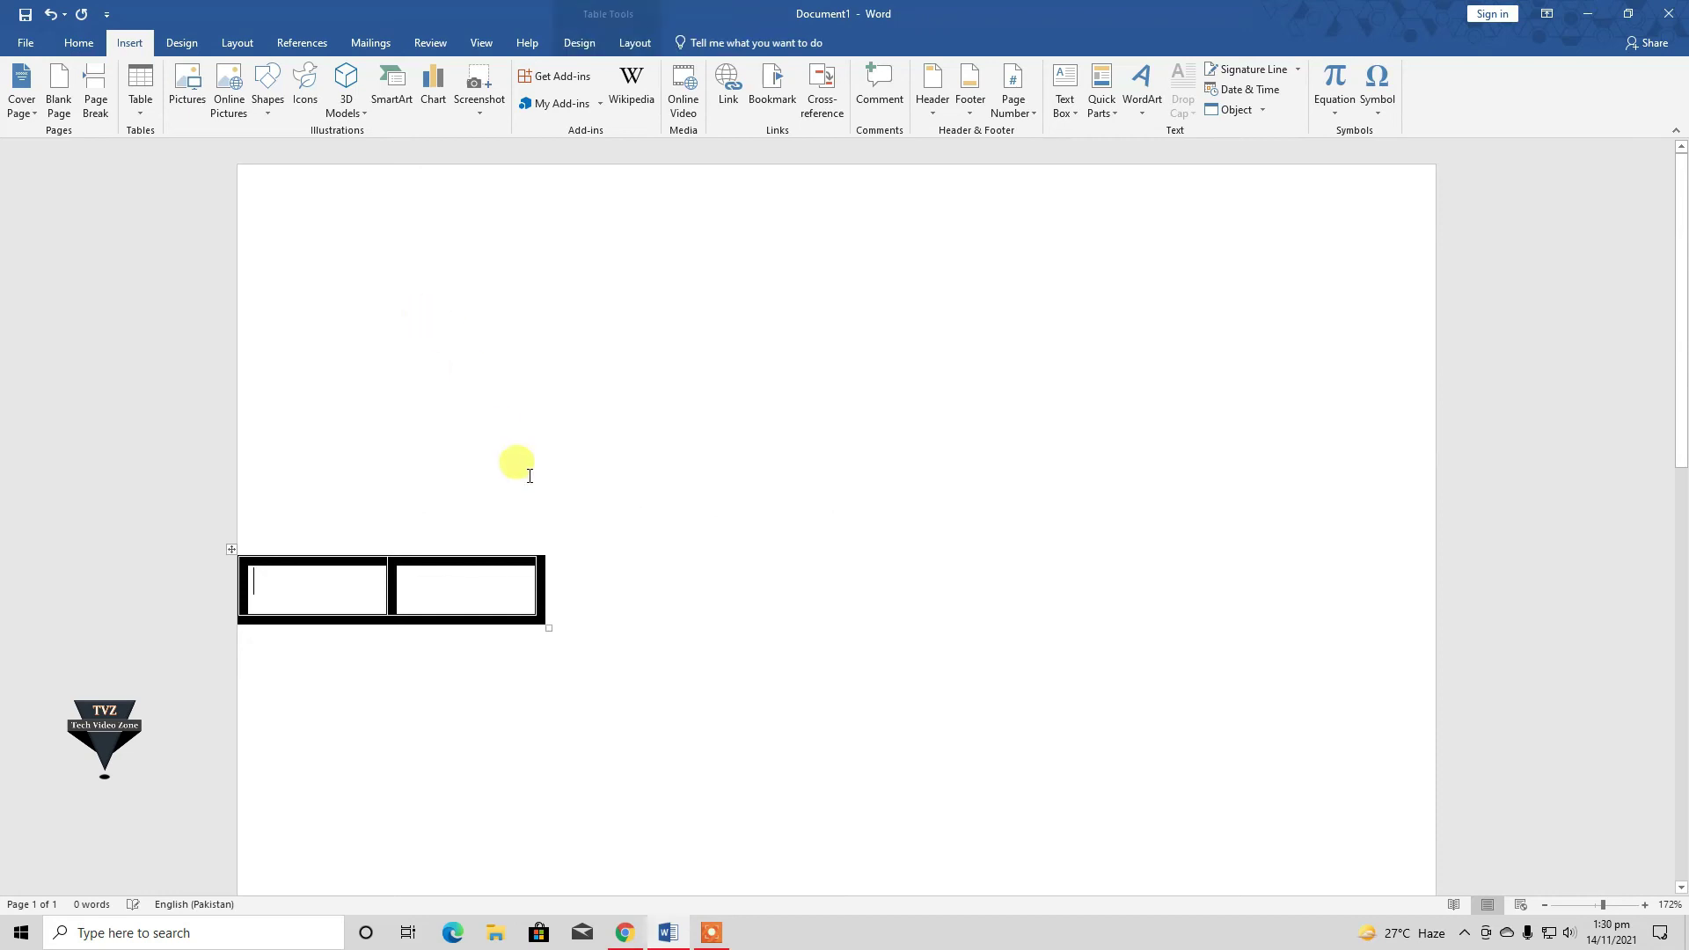
drag(523, 639, 358, 546)
key(BackSpace)
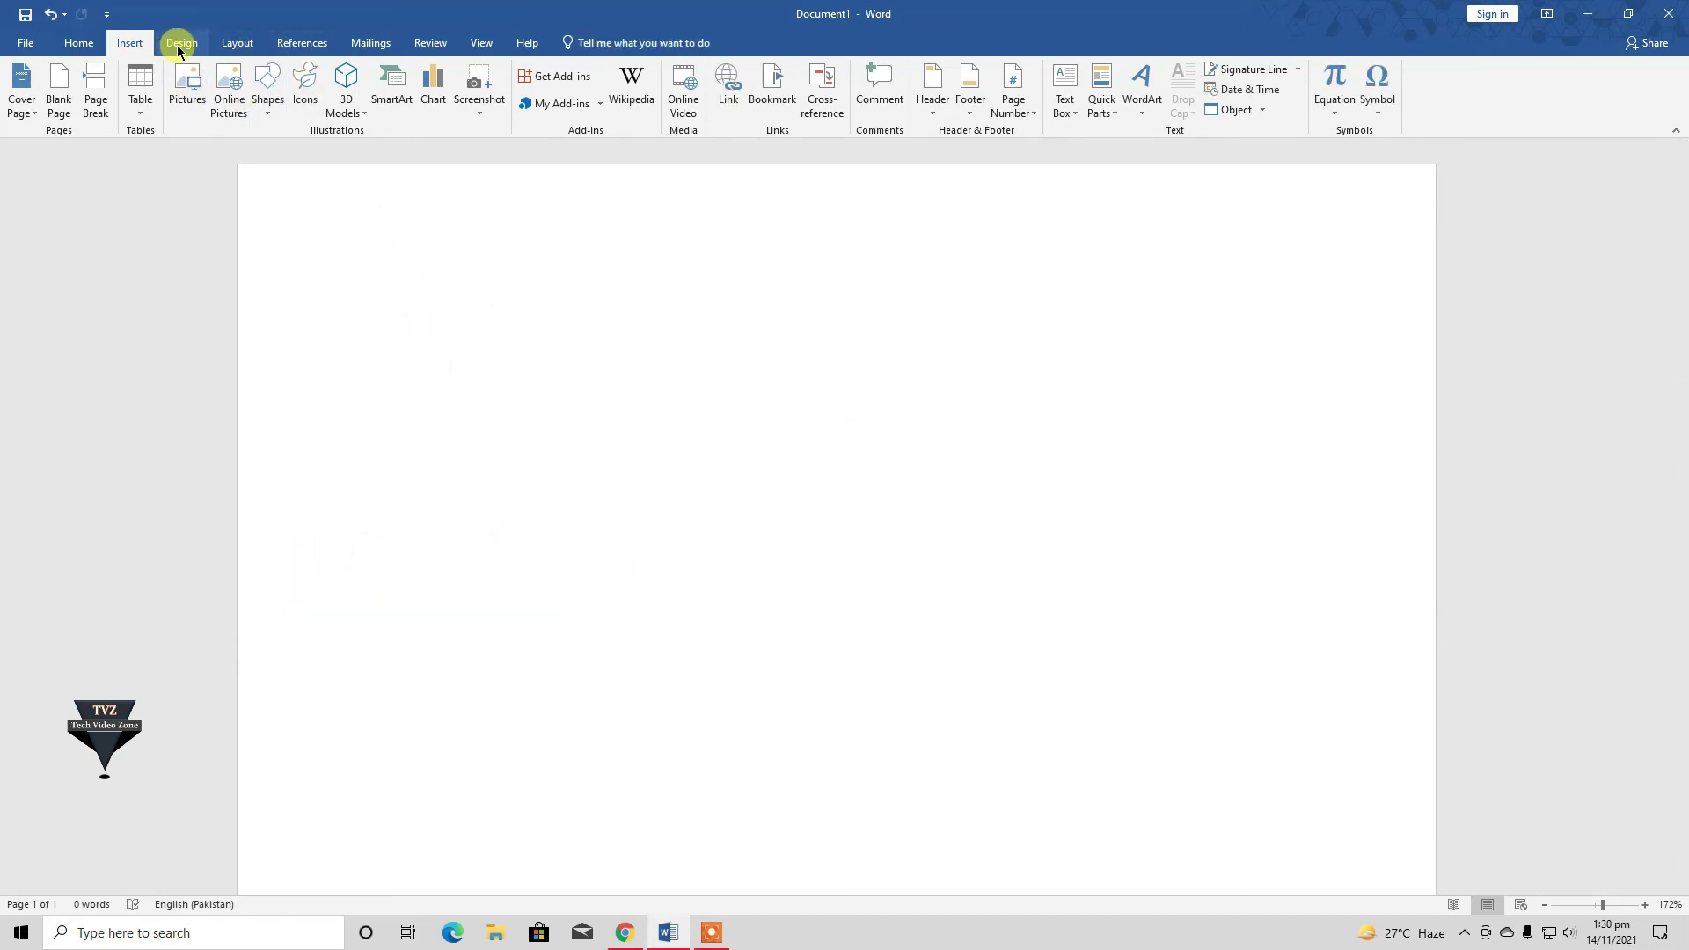
click(139, 103)
- Insert a 6x7 table and erase dividers to merge cells in columns 1–3 and row 5
click(219, 249)
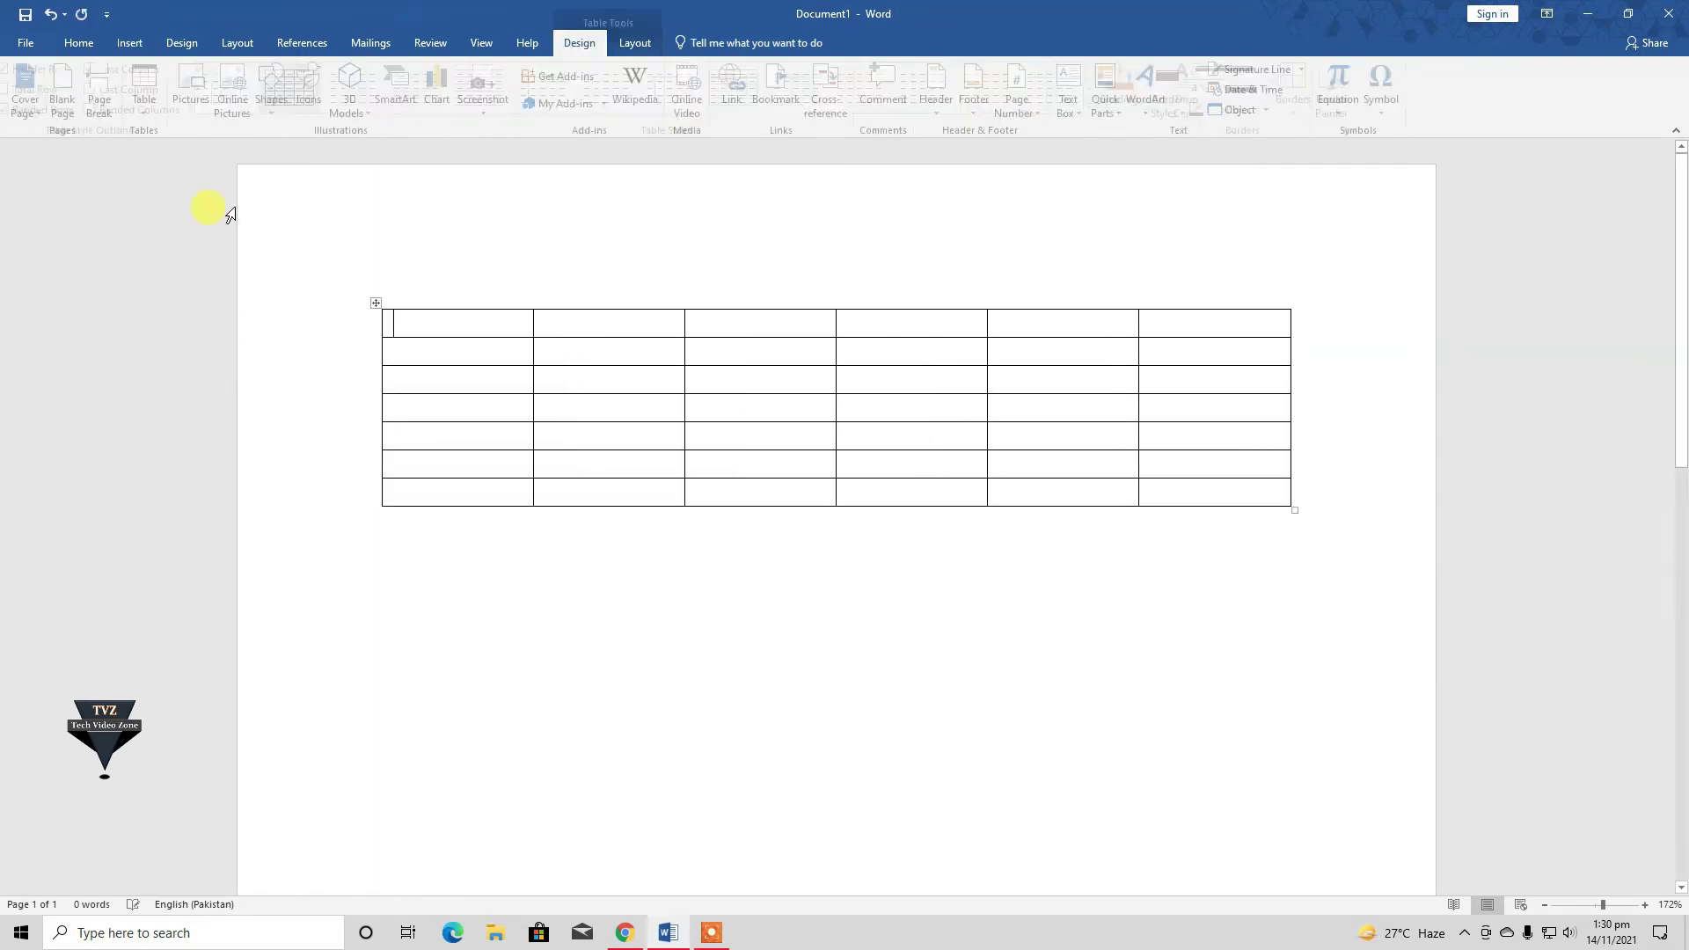
click(634, 46)
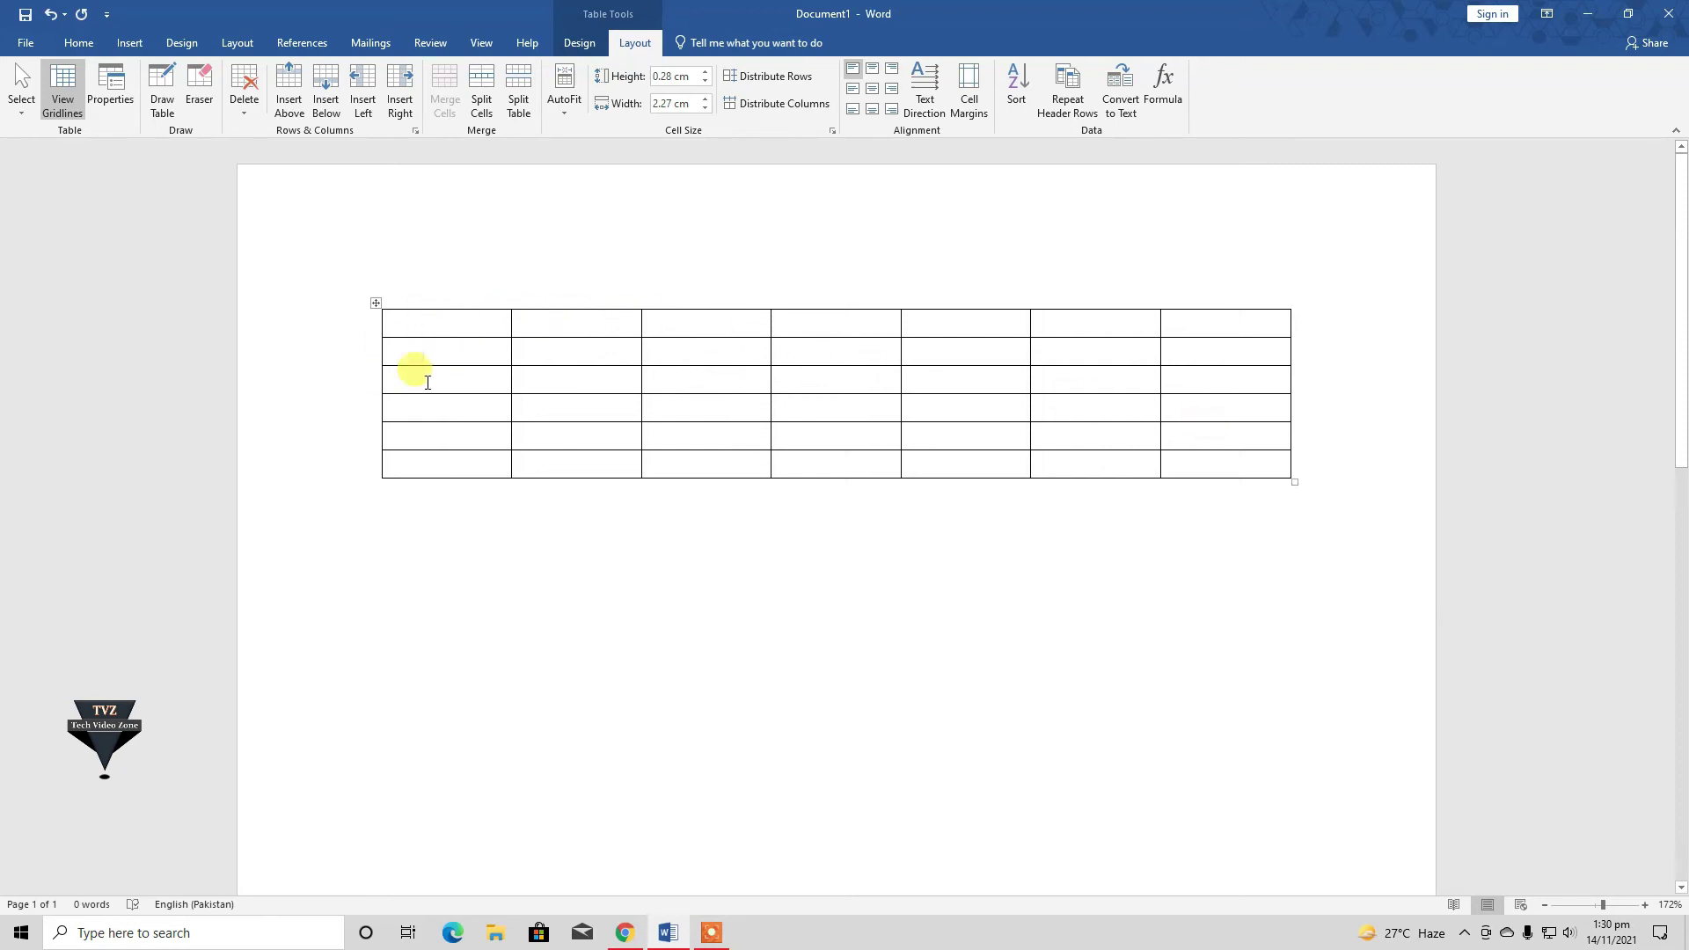
click(201, 94)
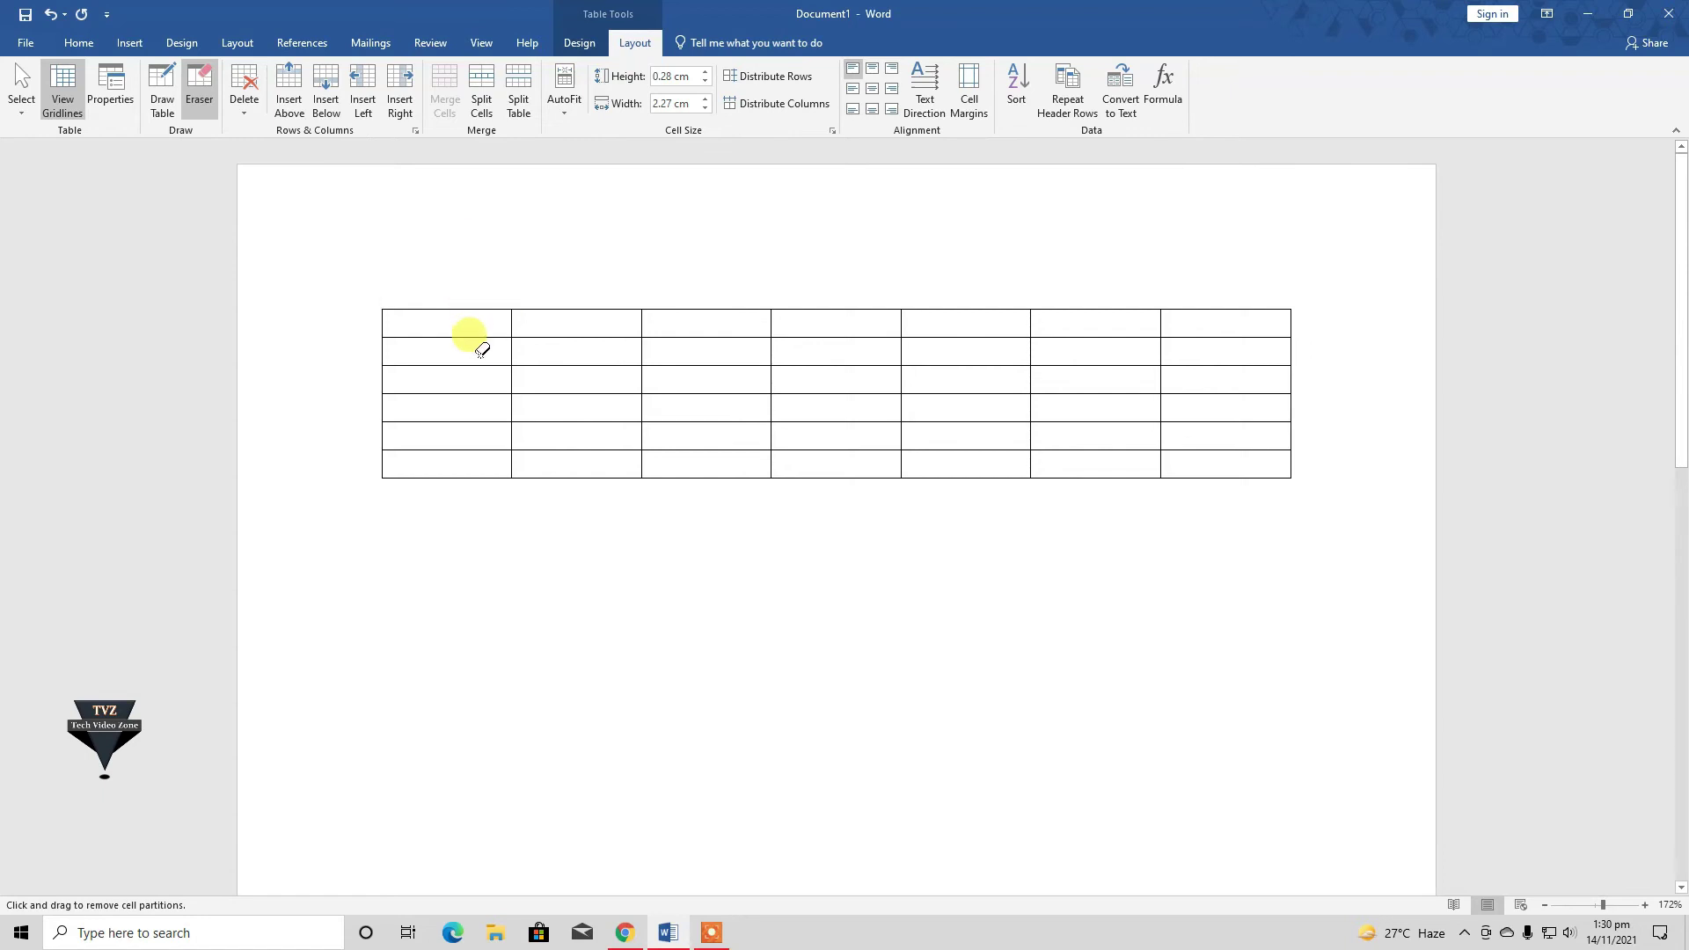
drag(474, 332, 463, 369)
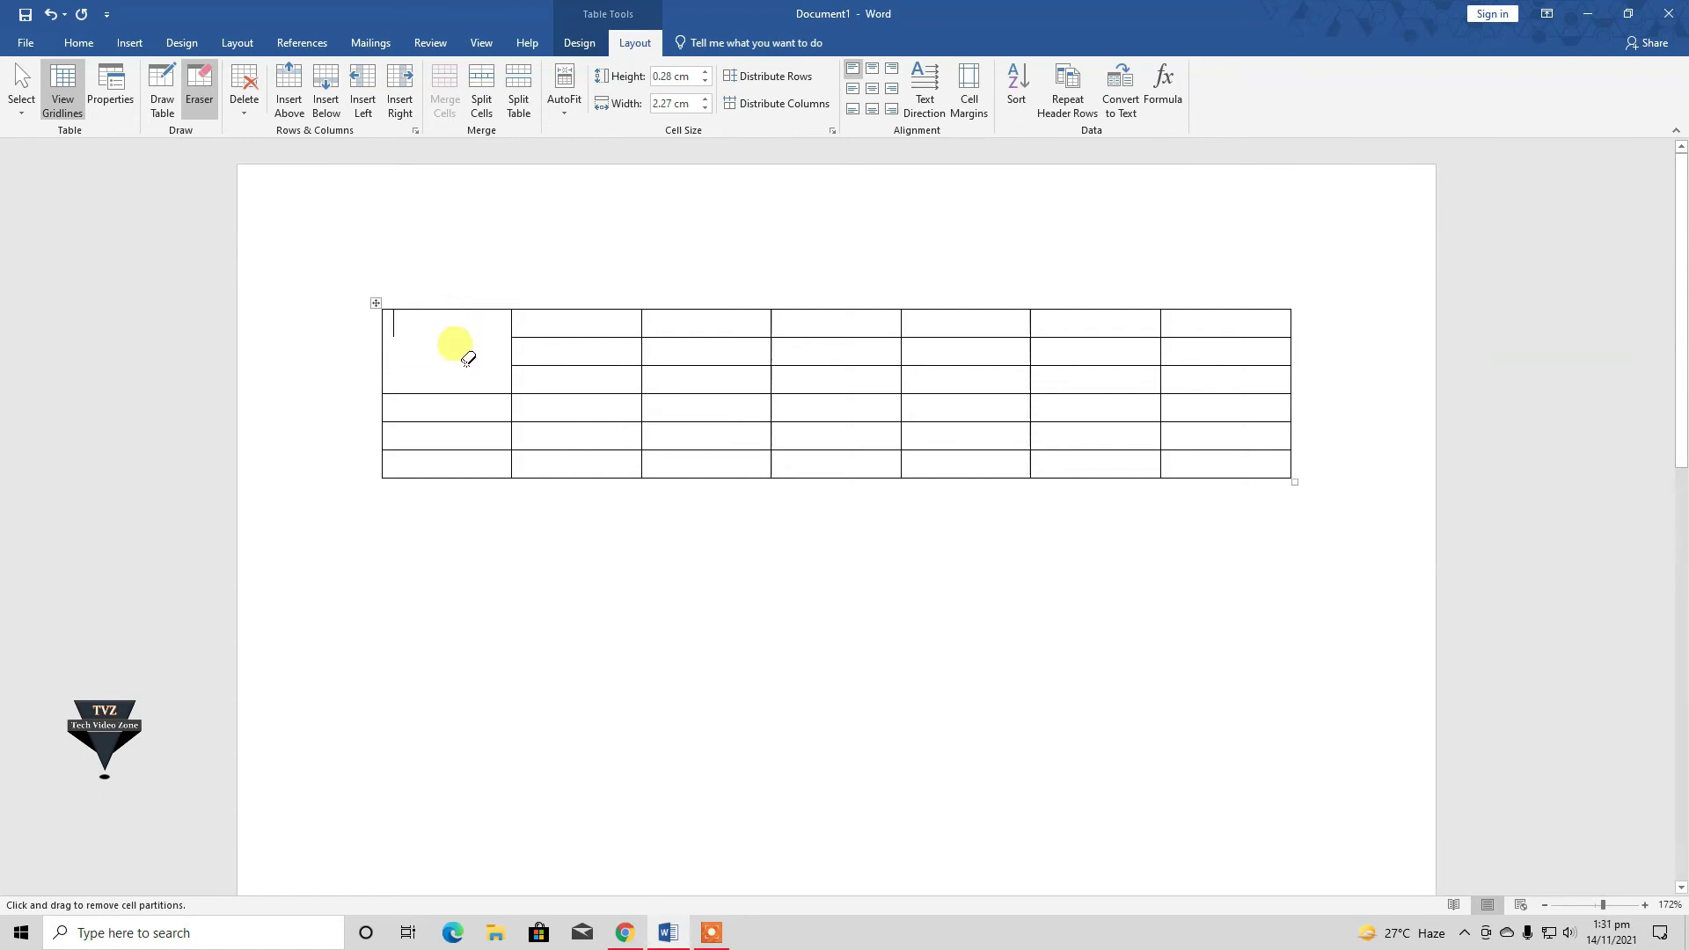
click(623, 390)
click(706, 381)
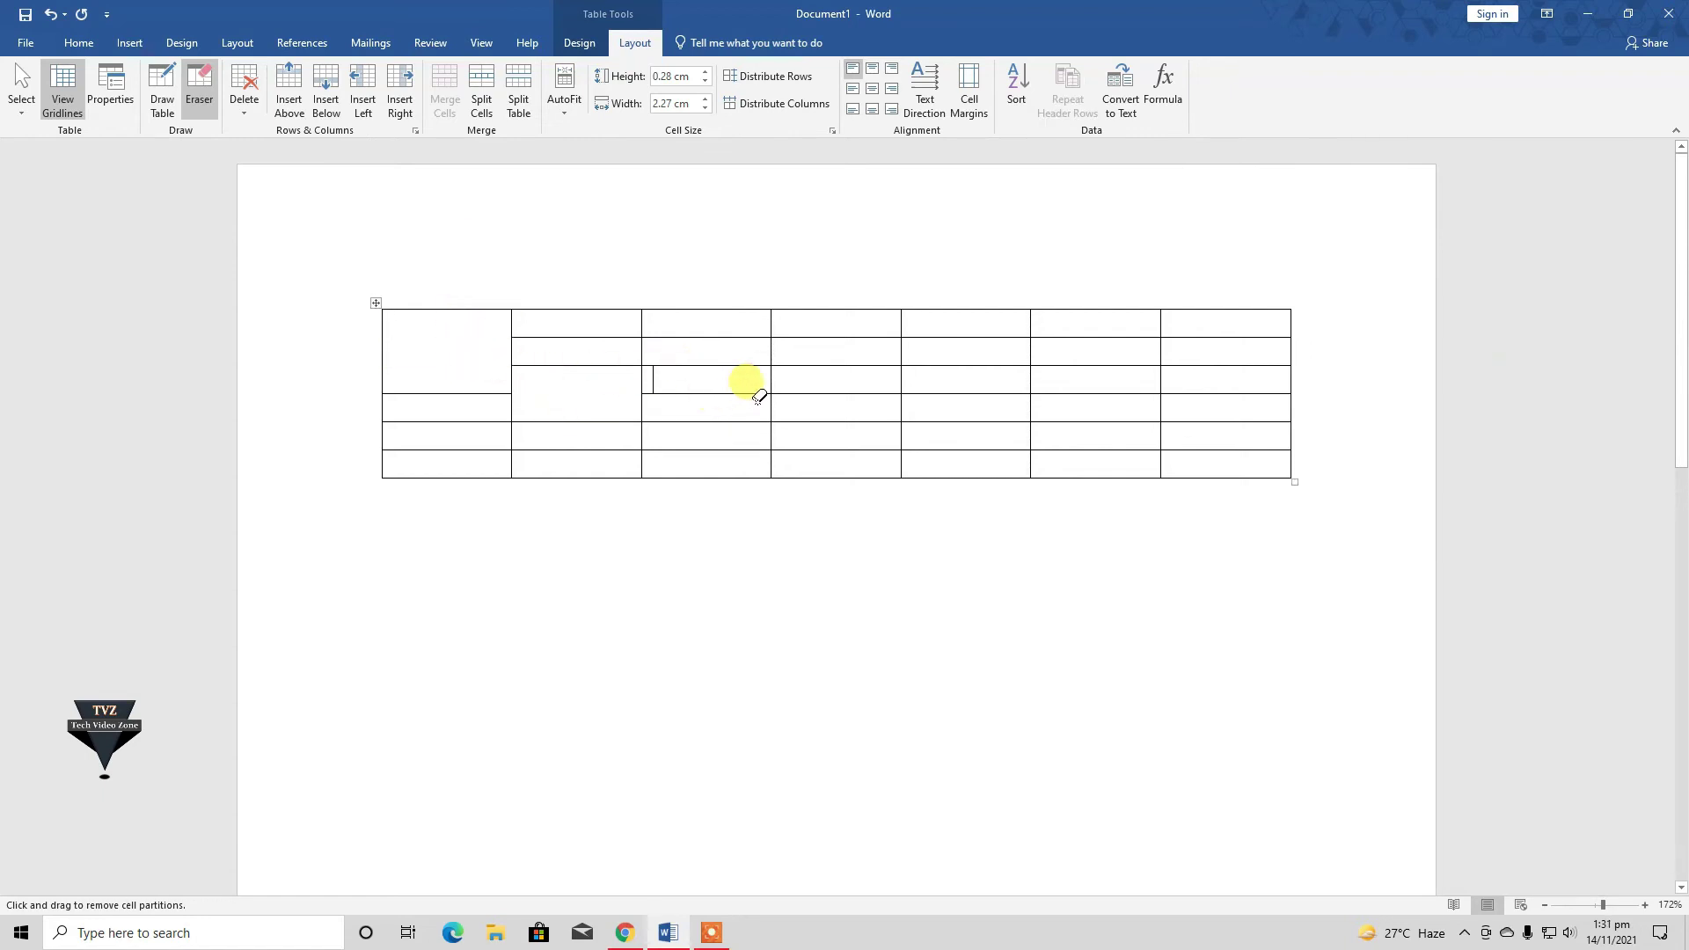
click(771, 380)
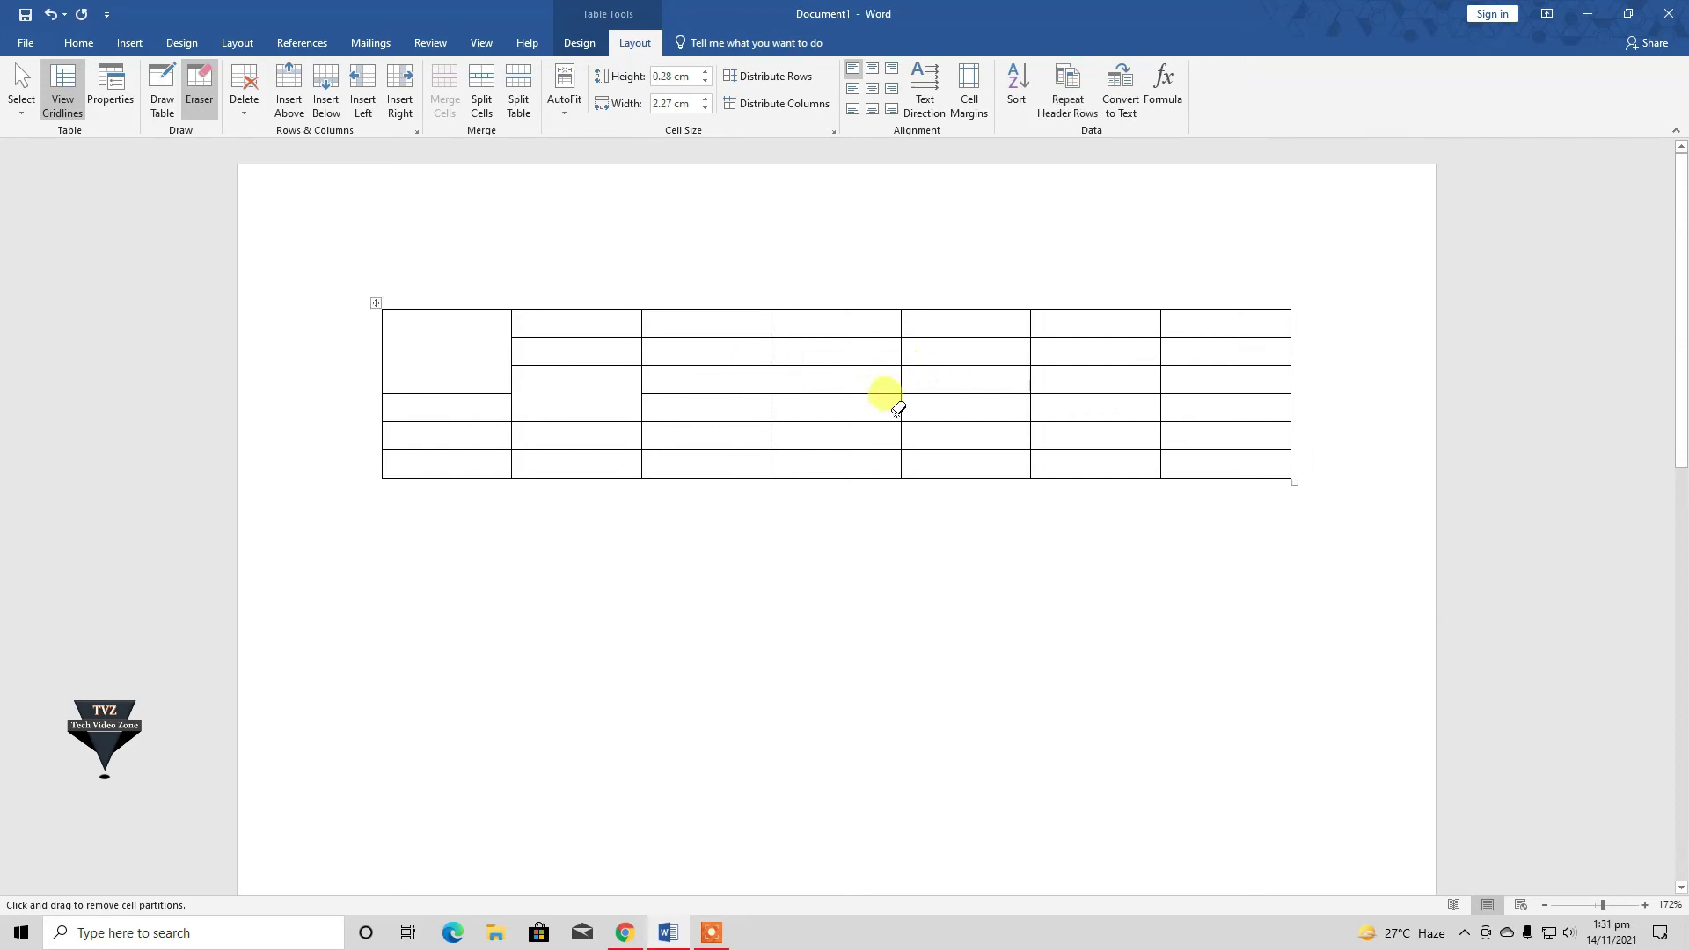
drag(897, 438, 977, 426)
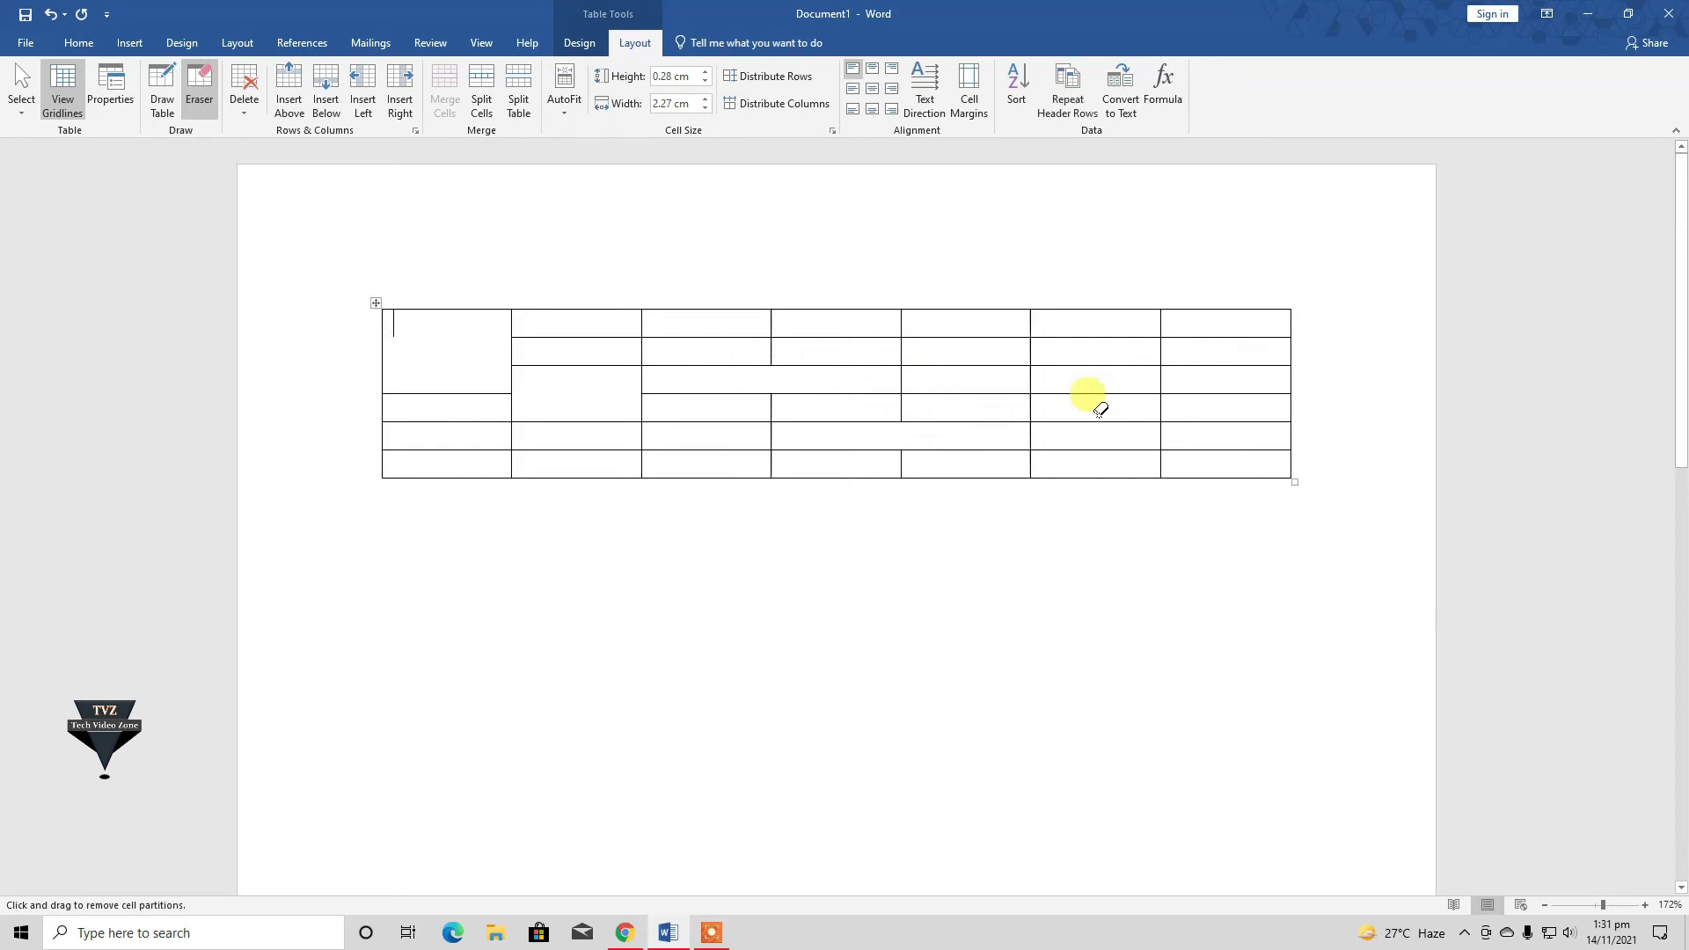
- Erase more row borders in the right-hand columns and in columns 1–4
drag(1134, 347, 1136, 440)
drag(1199, 347, 1196, 405)
drag(660, 347, 655, 440)
click(556, 422)
drag(445, 415, 457, 453)
click(663, 339)
click(744, 449)
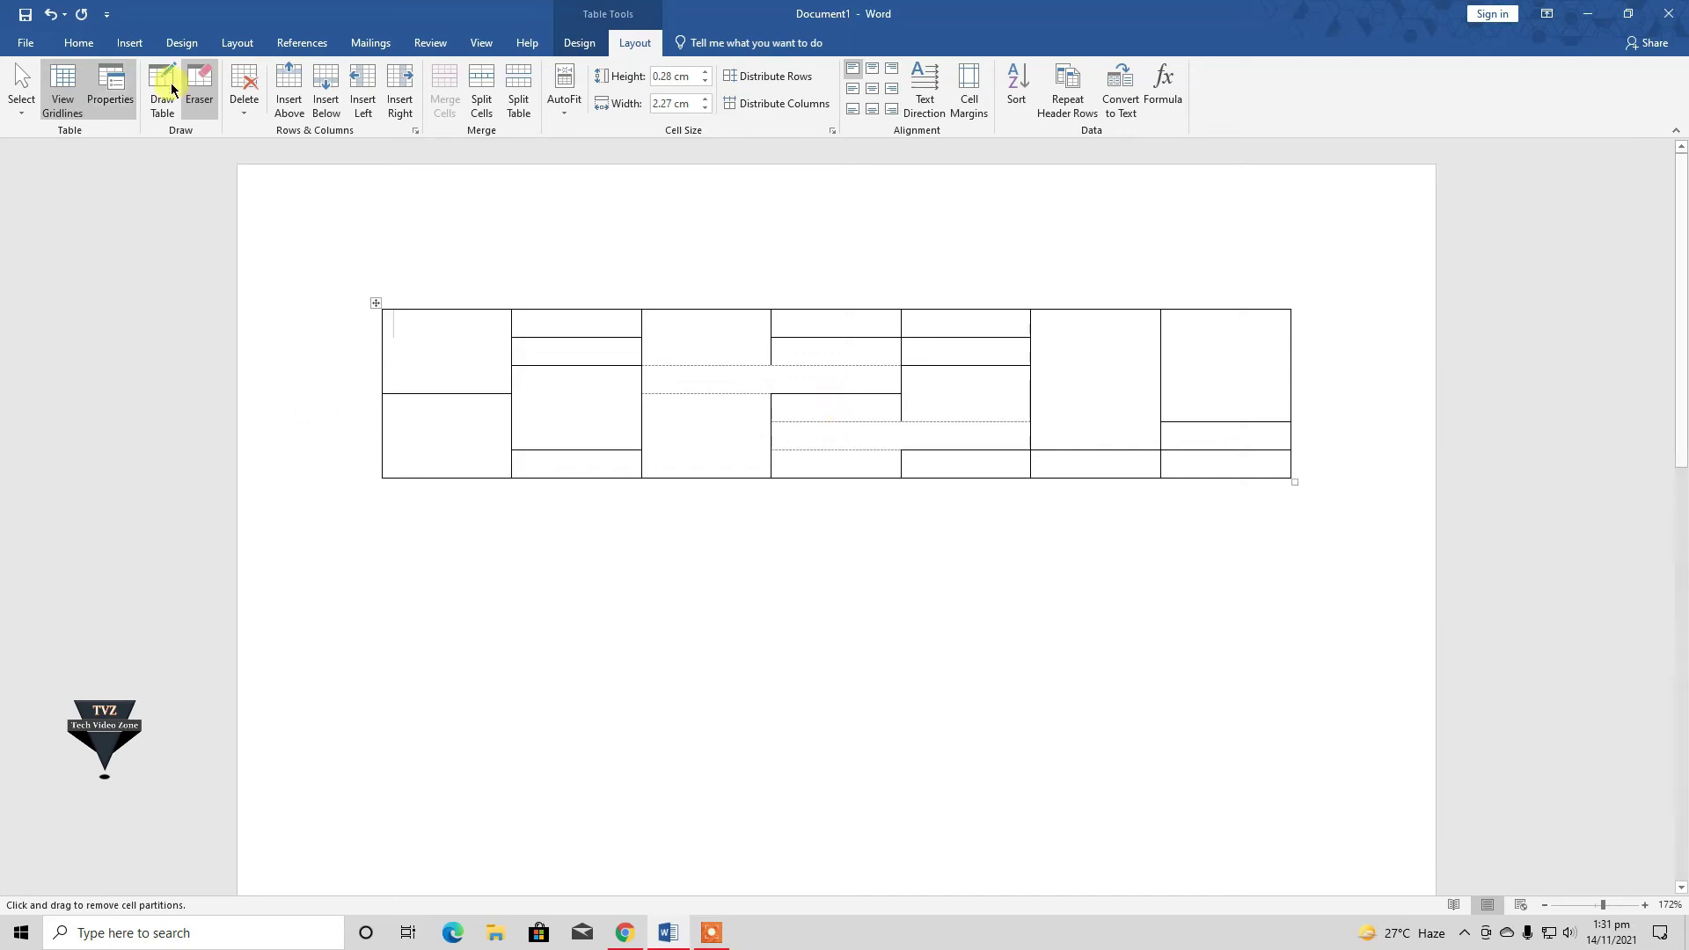
- Turn off the eraser, then select and delete the irregular table
click(201, 119)
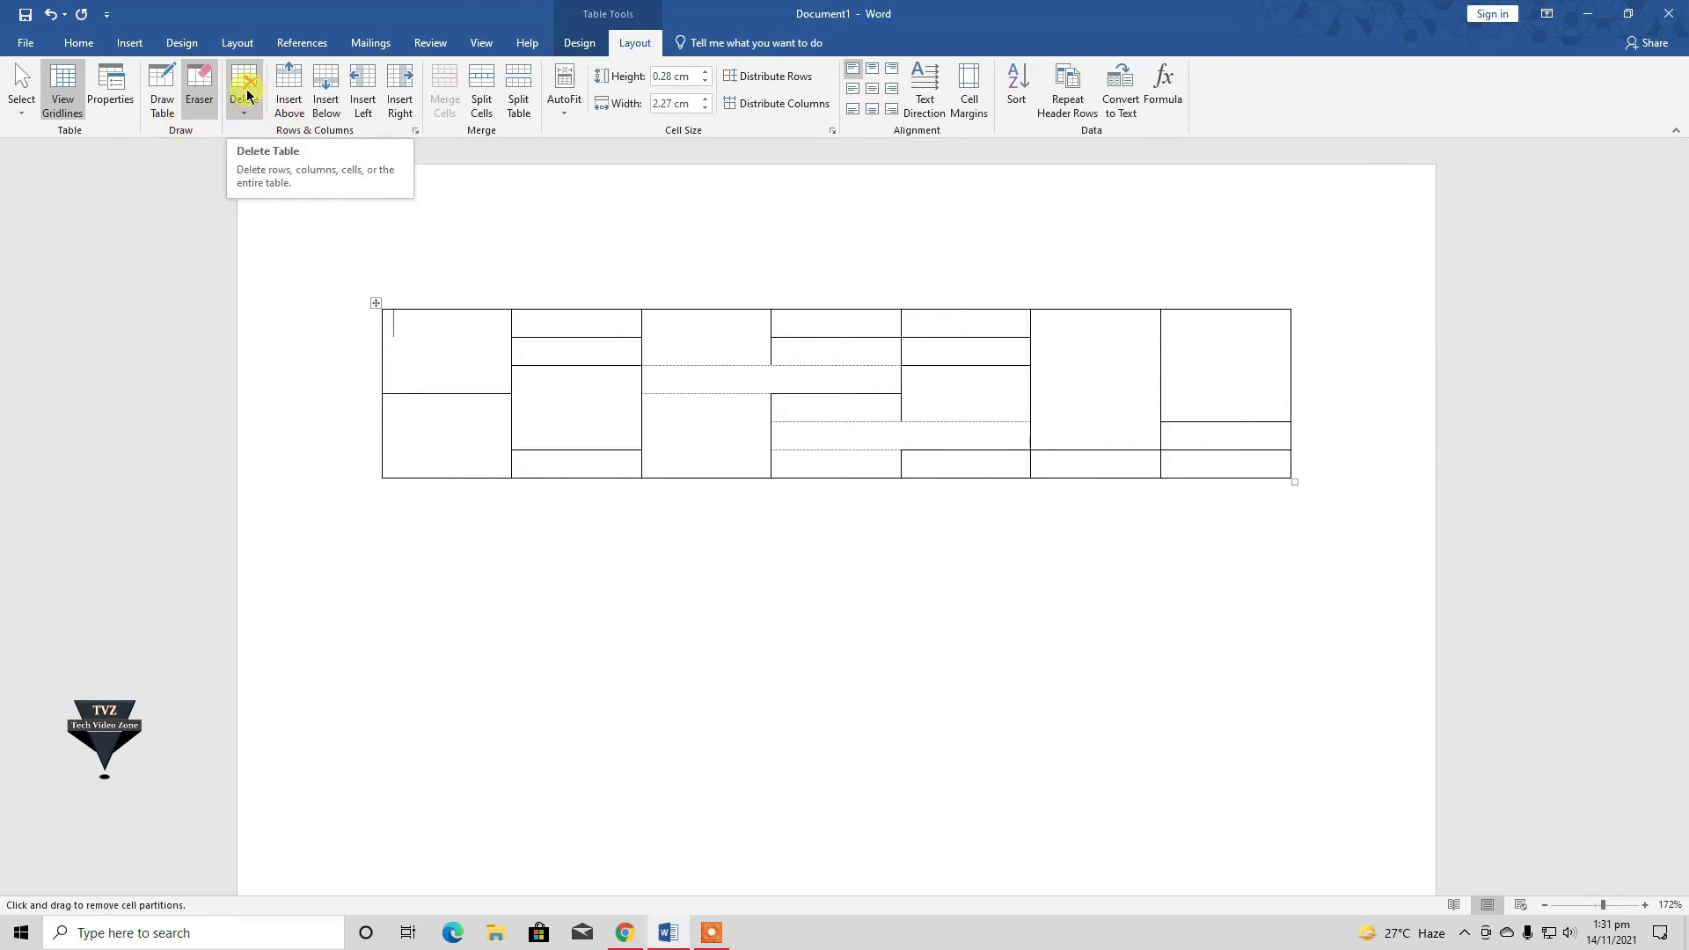
click(202, 200)
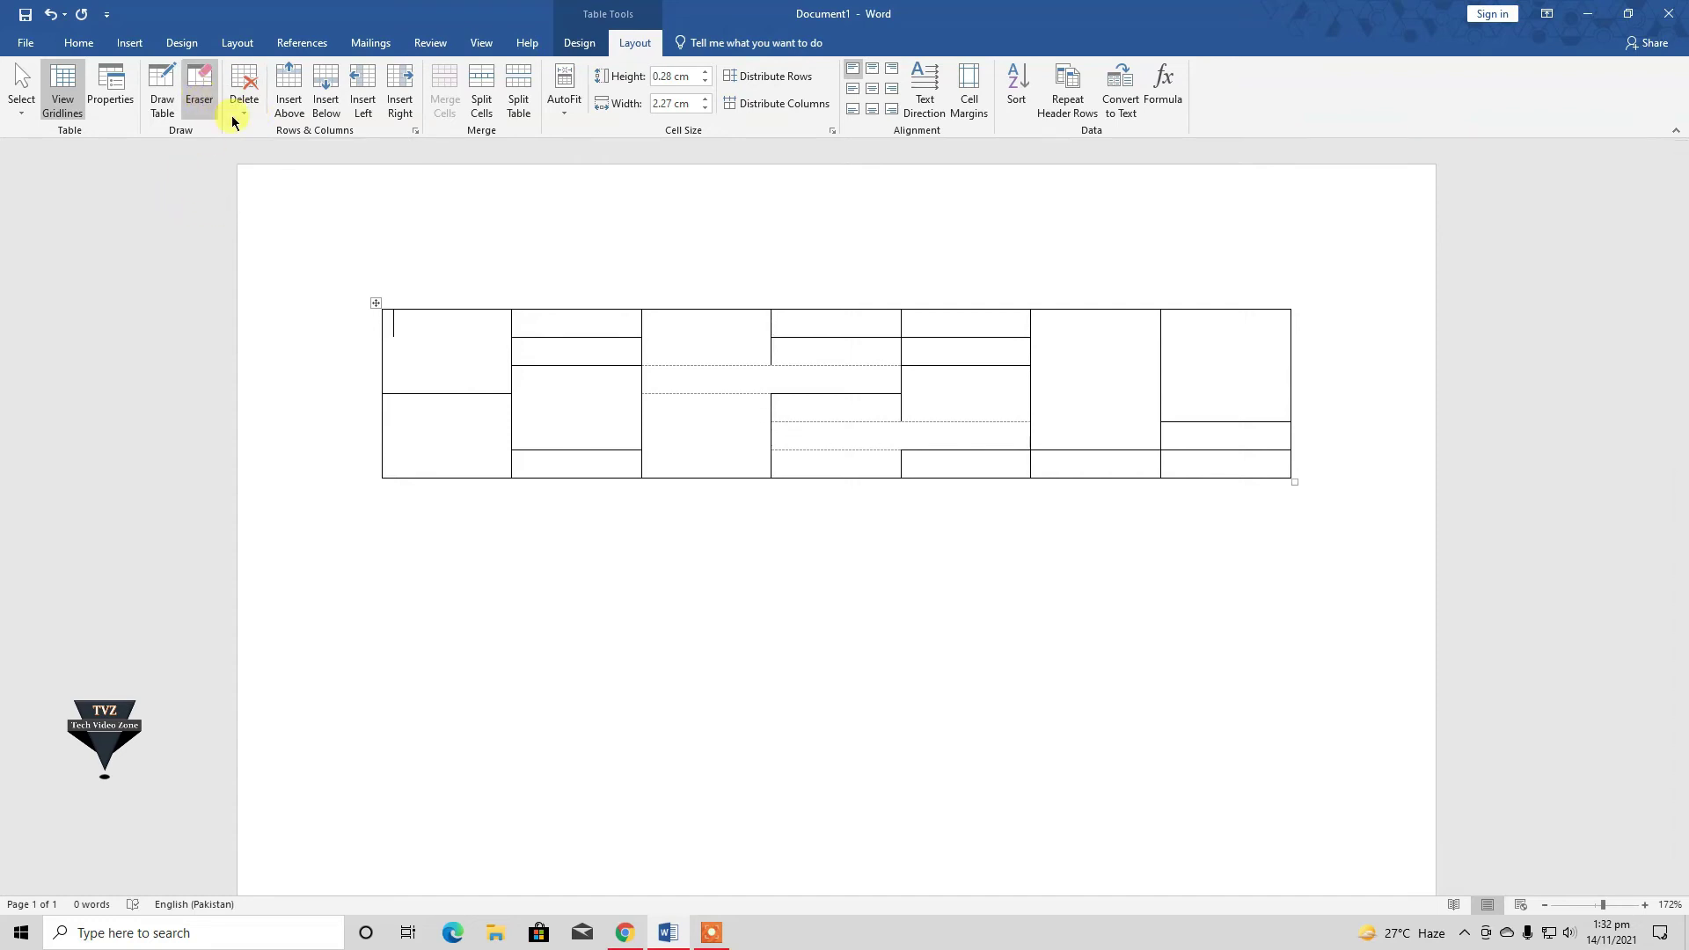
drag(1244, 476, 392, 279)
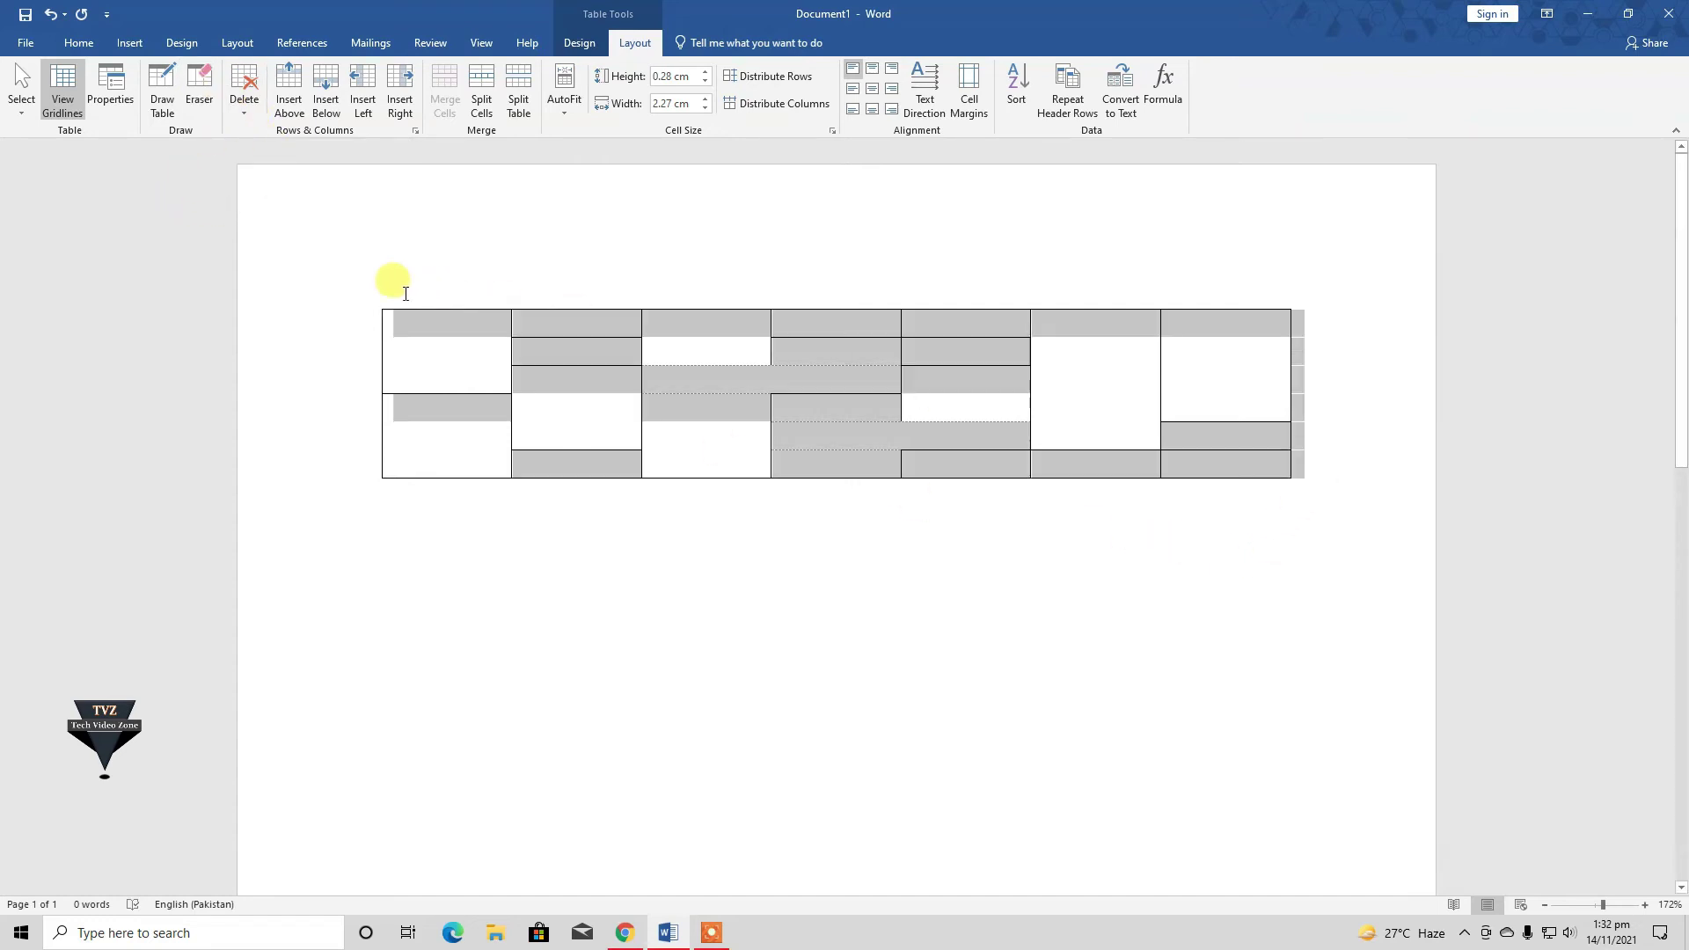
key(BackSpace)
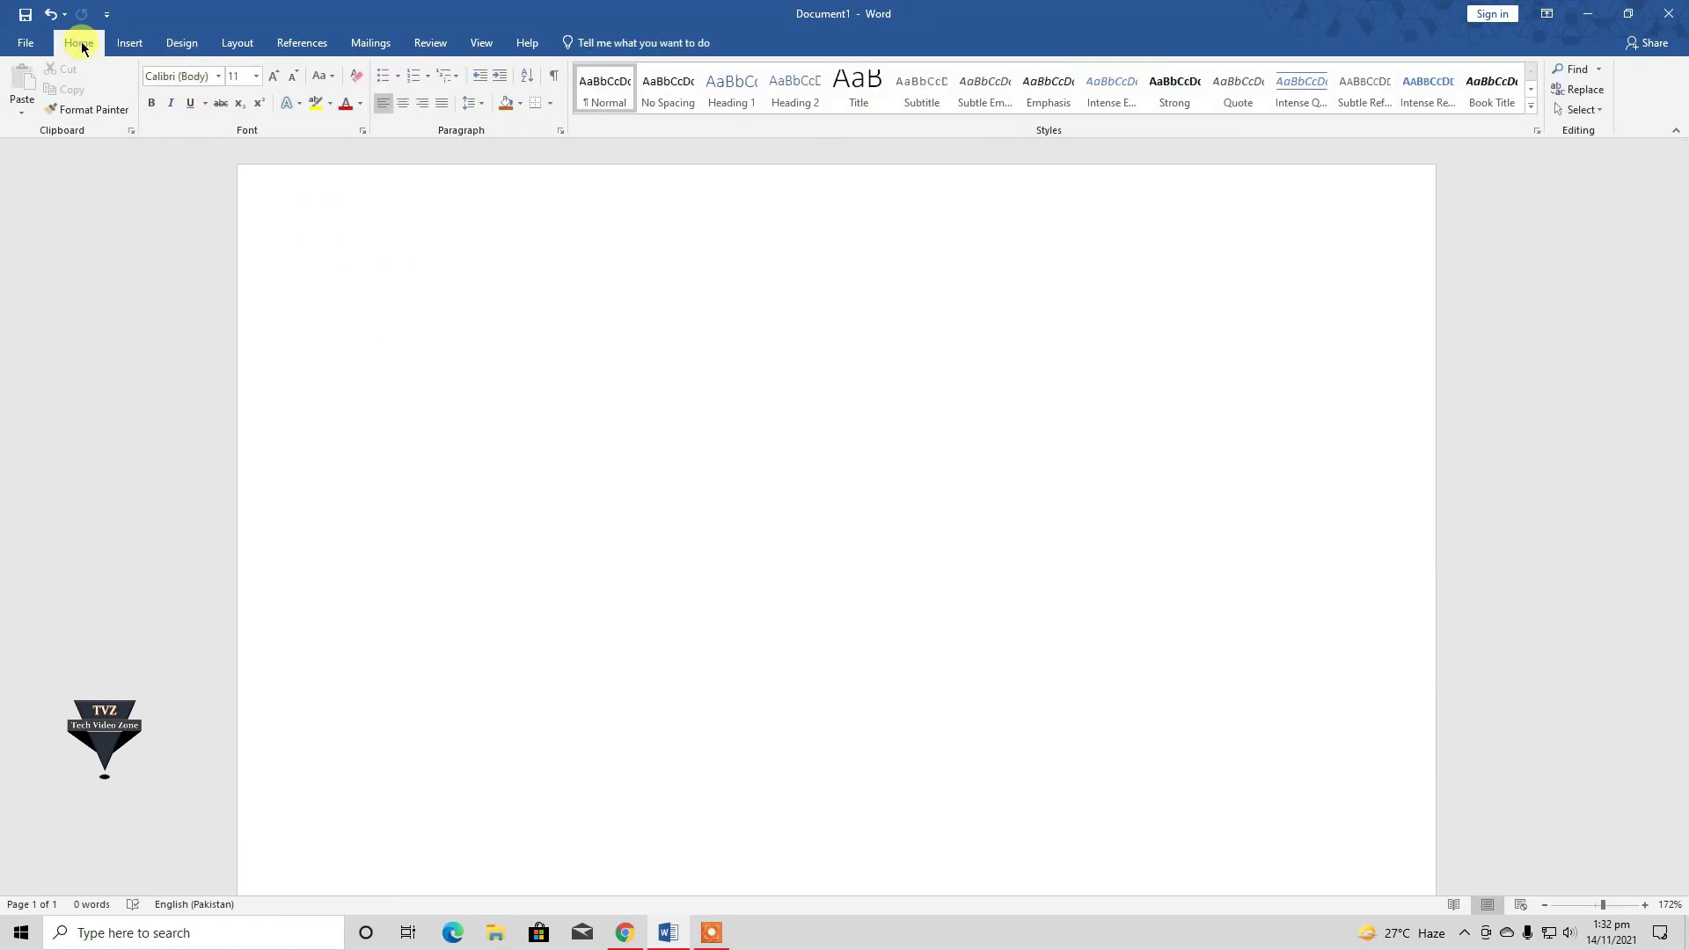
- Insert a 5x5 table and delete the third top-row cell, shifting cells left
click(129, 42)
click(140, 97)
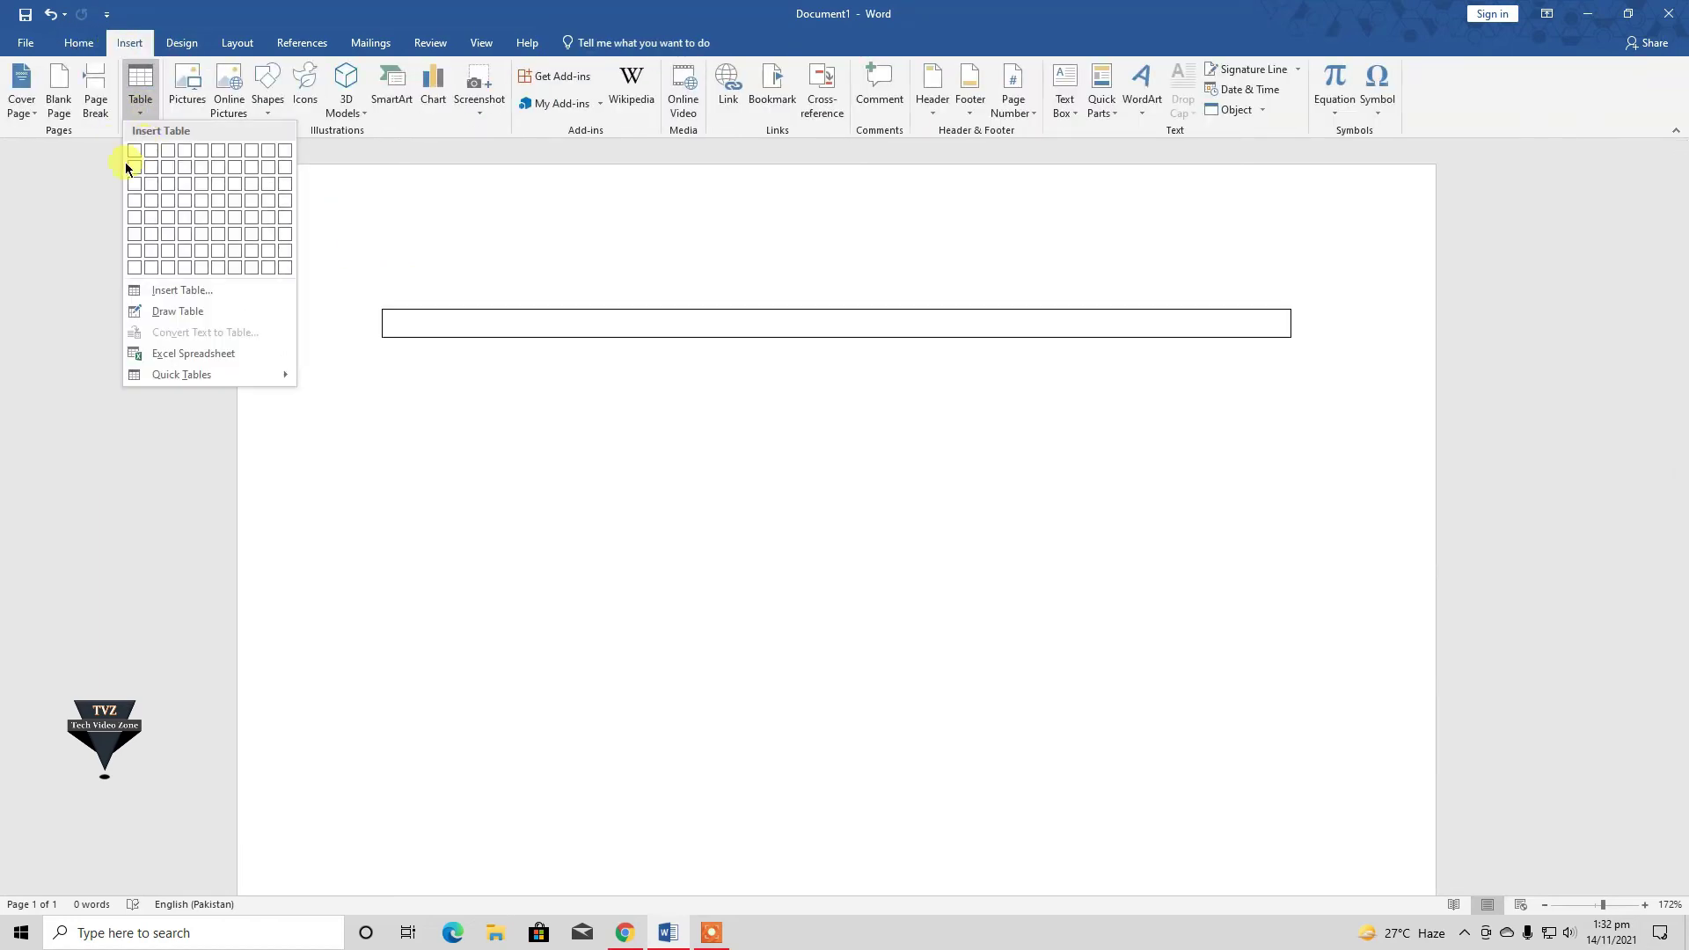
click(202, 225)
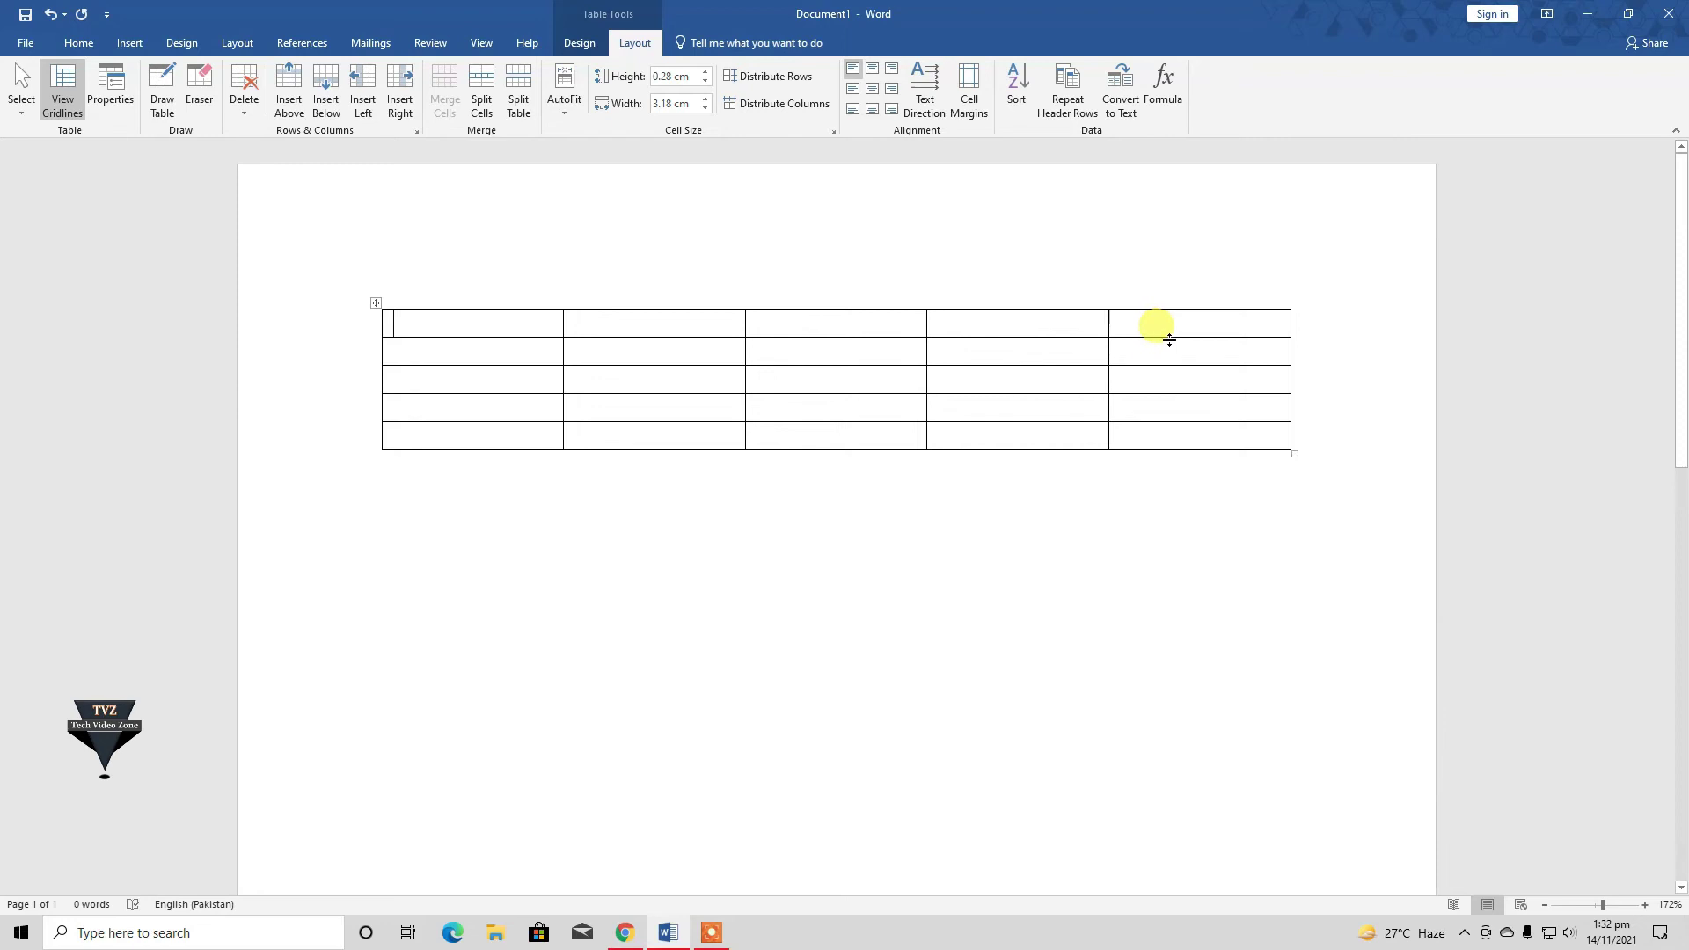
click(805, 323)
click(243, 96)
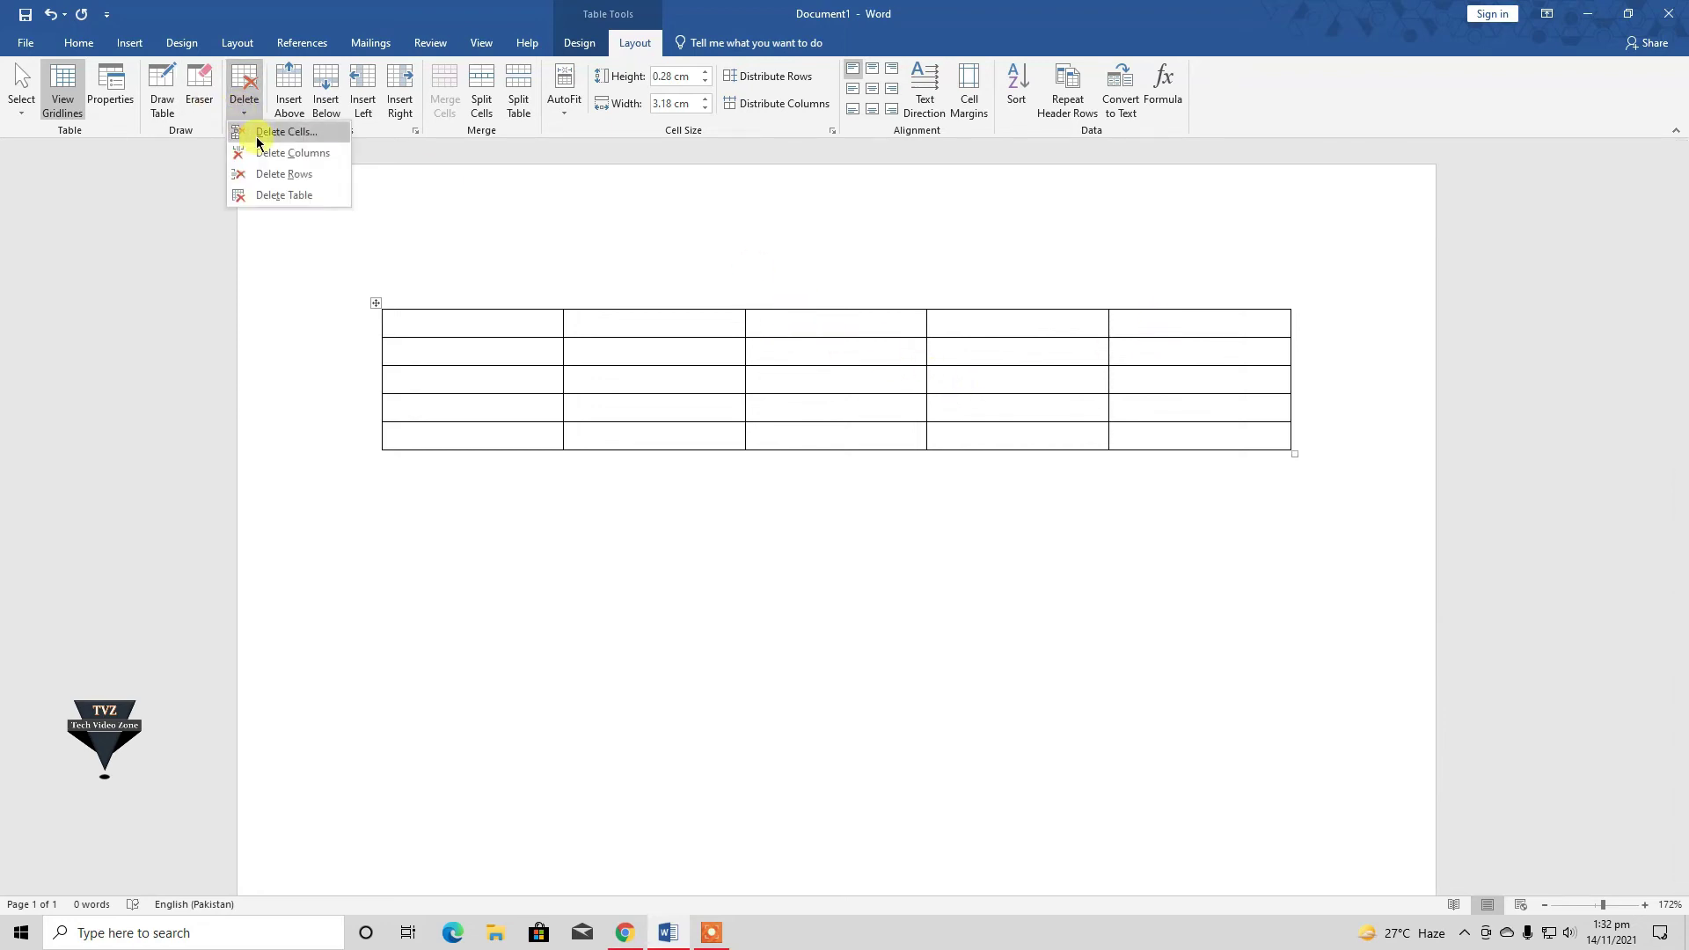
click(258, 133)
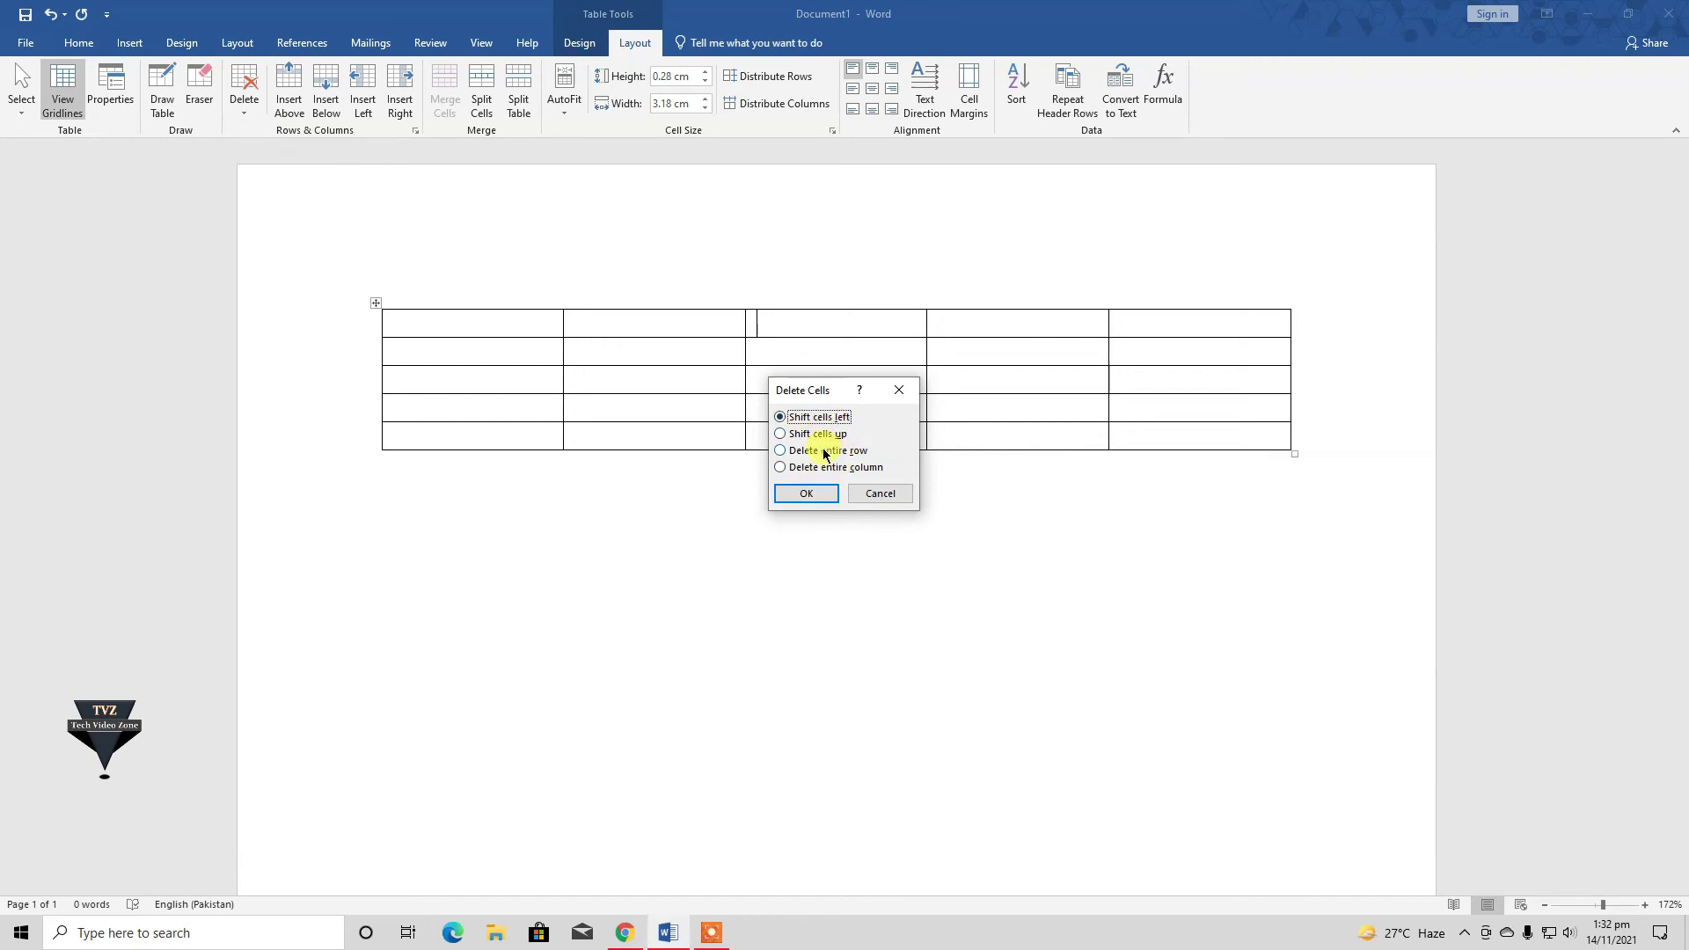
click(829, 495)
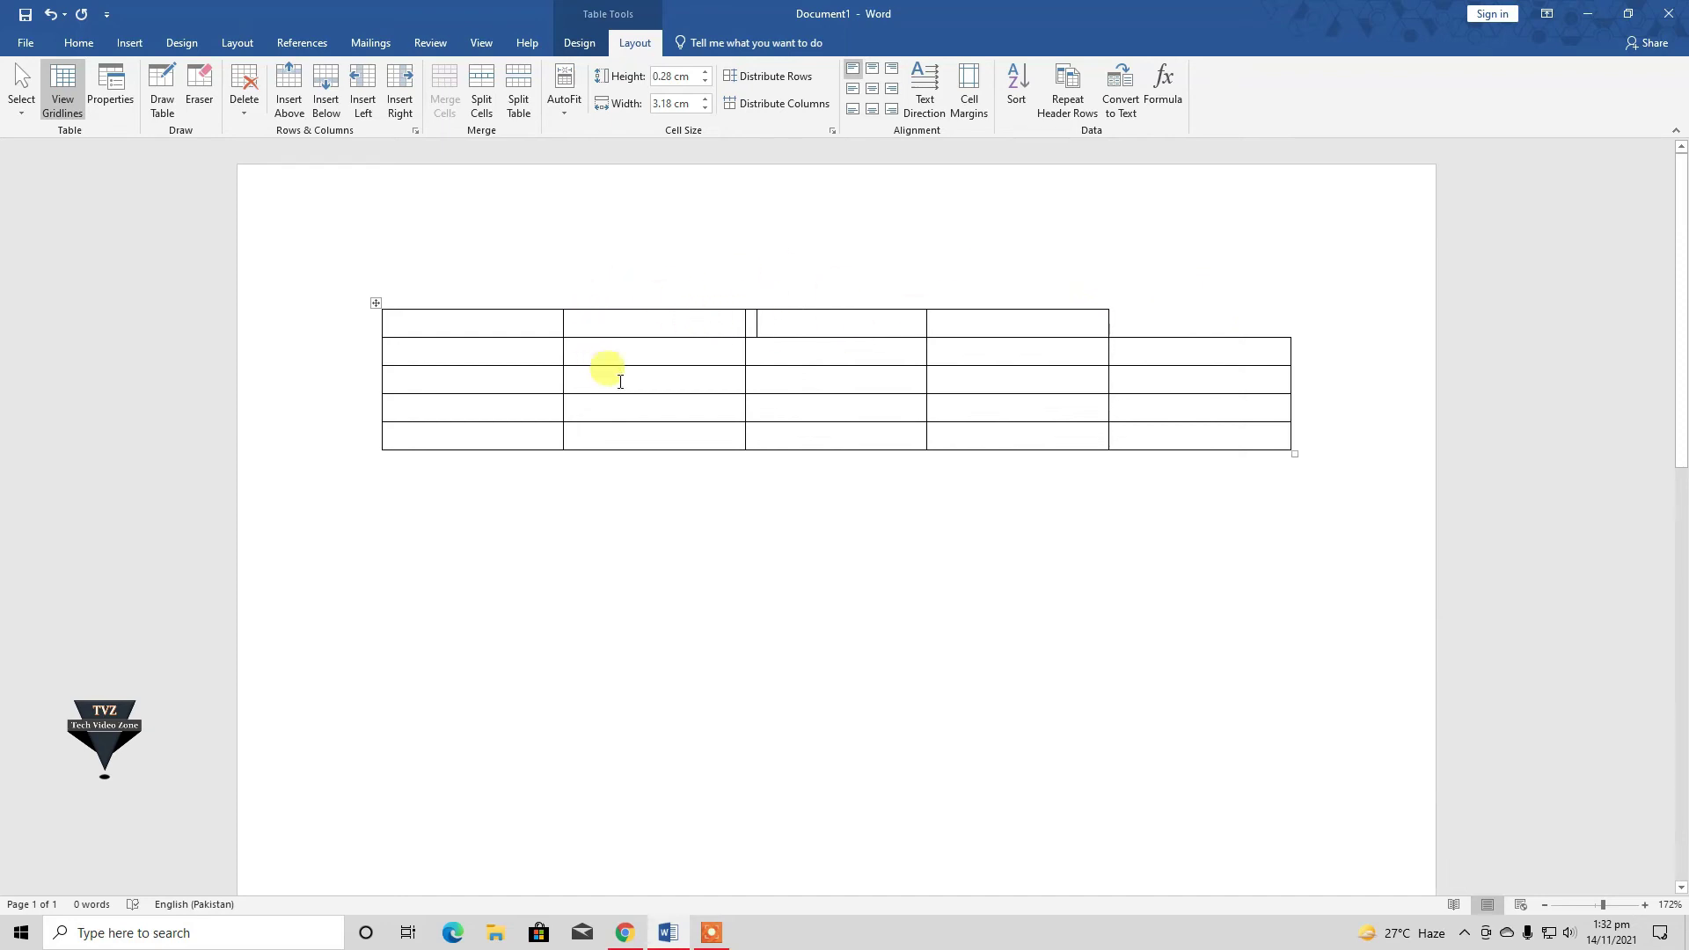
- Delete two columns to leave three, then delete the entire table
click(247, 117)
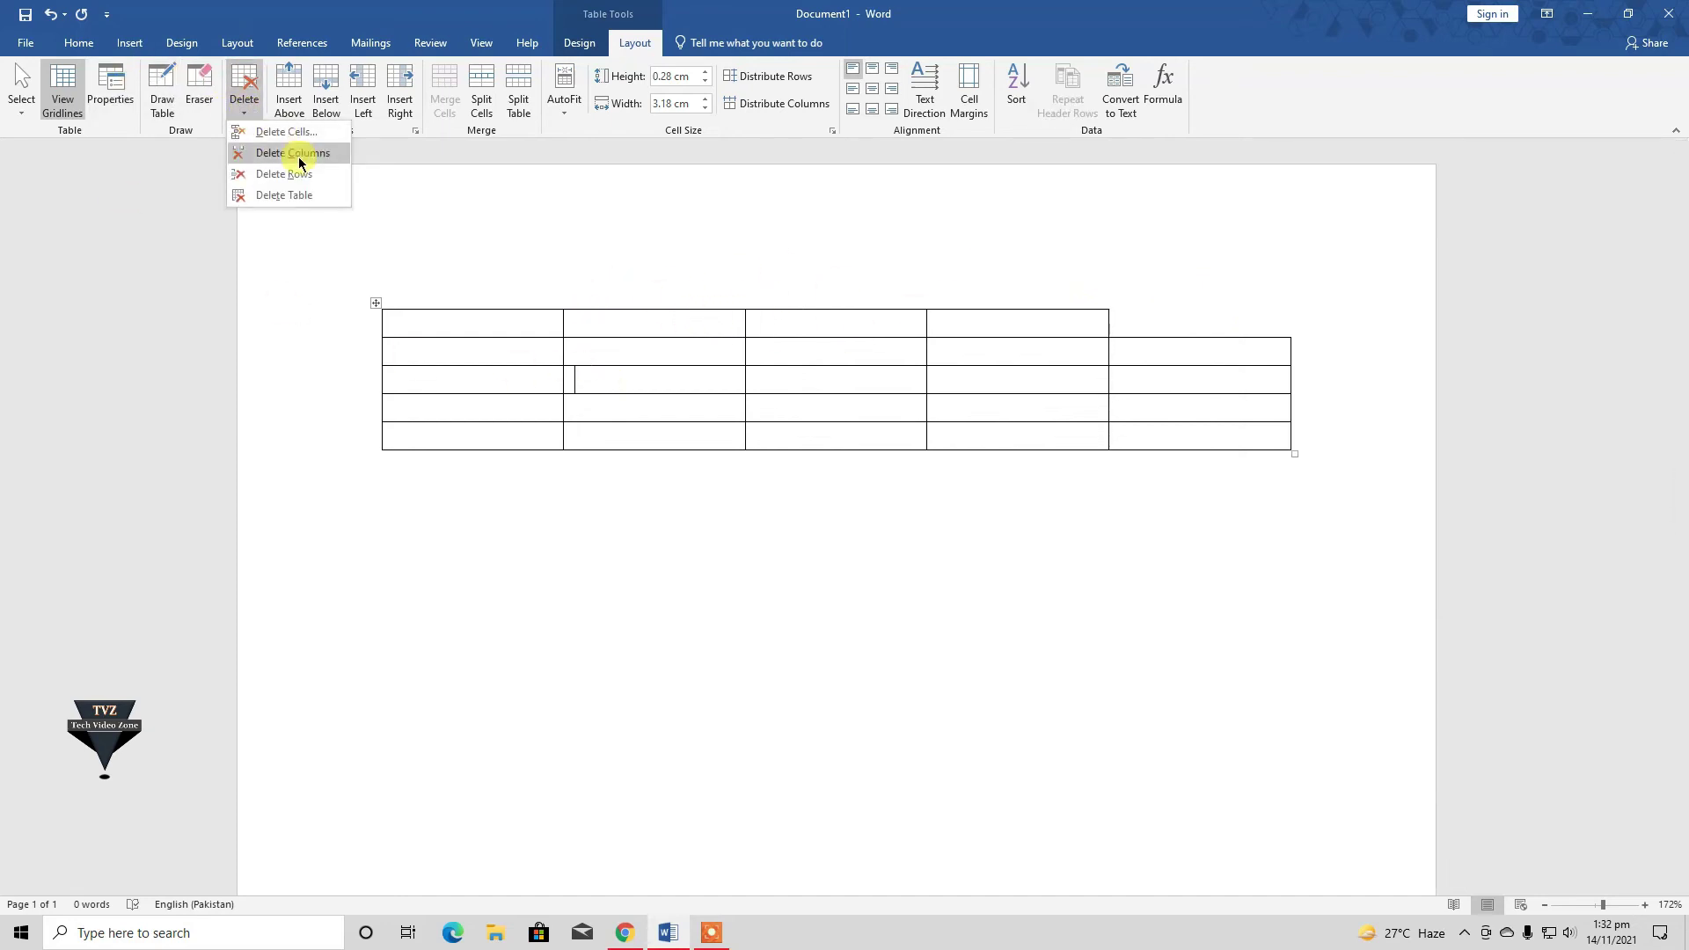
click(301, 160)
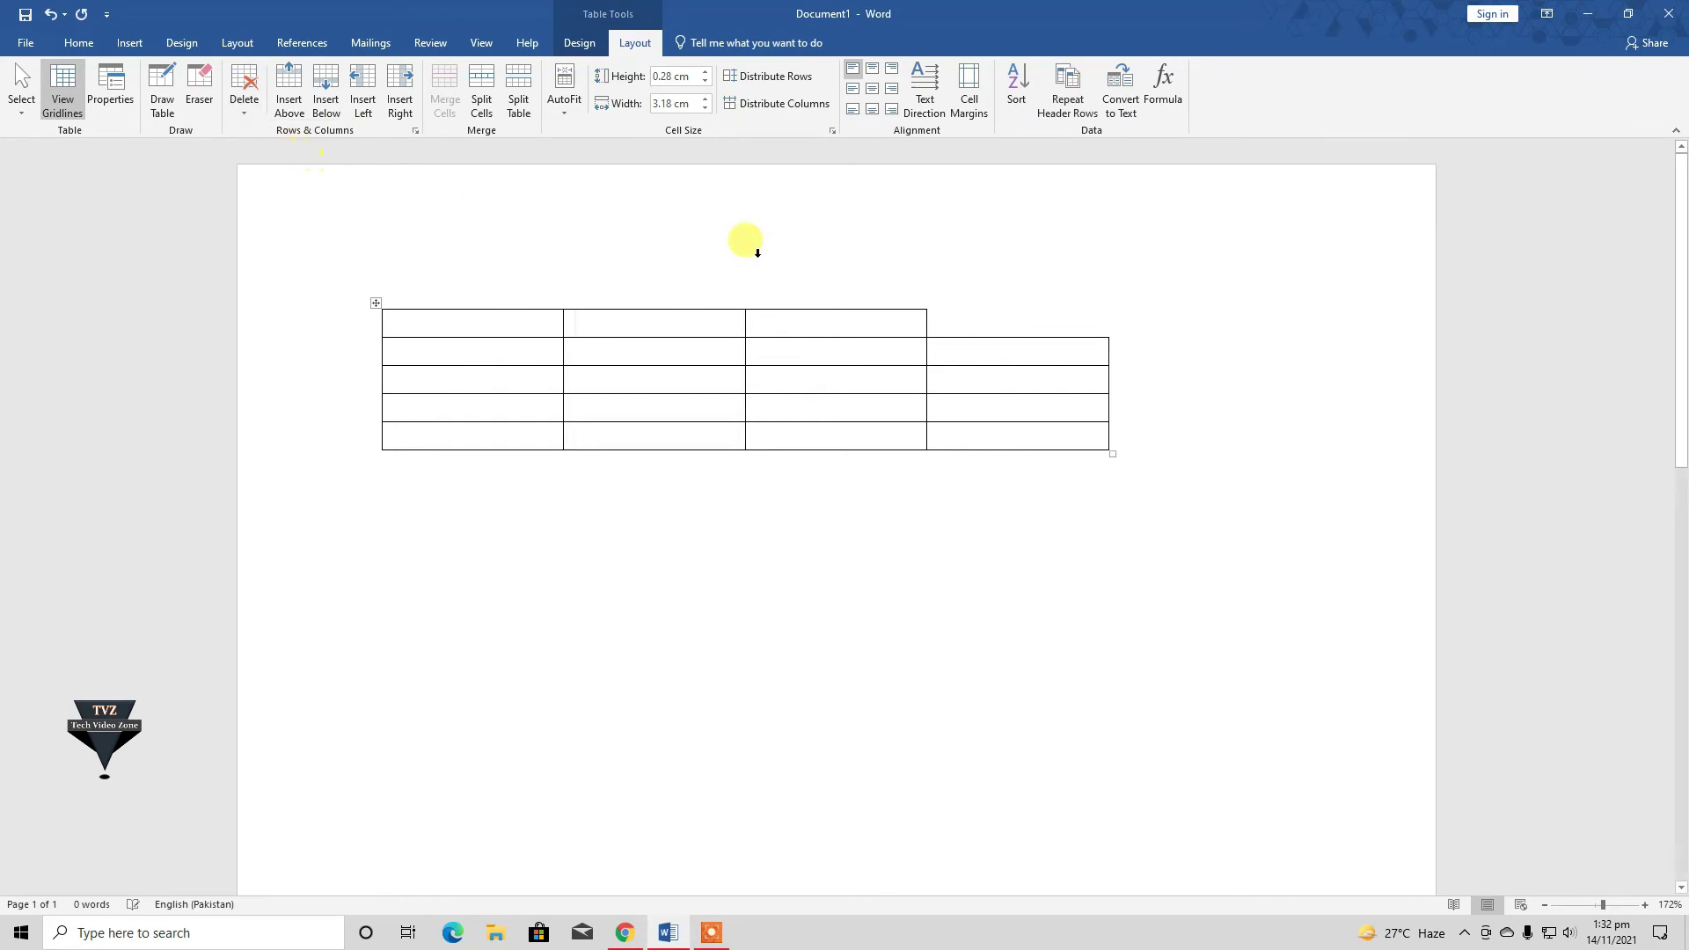
click(243, 103)
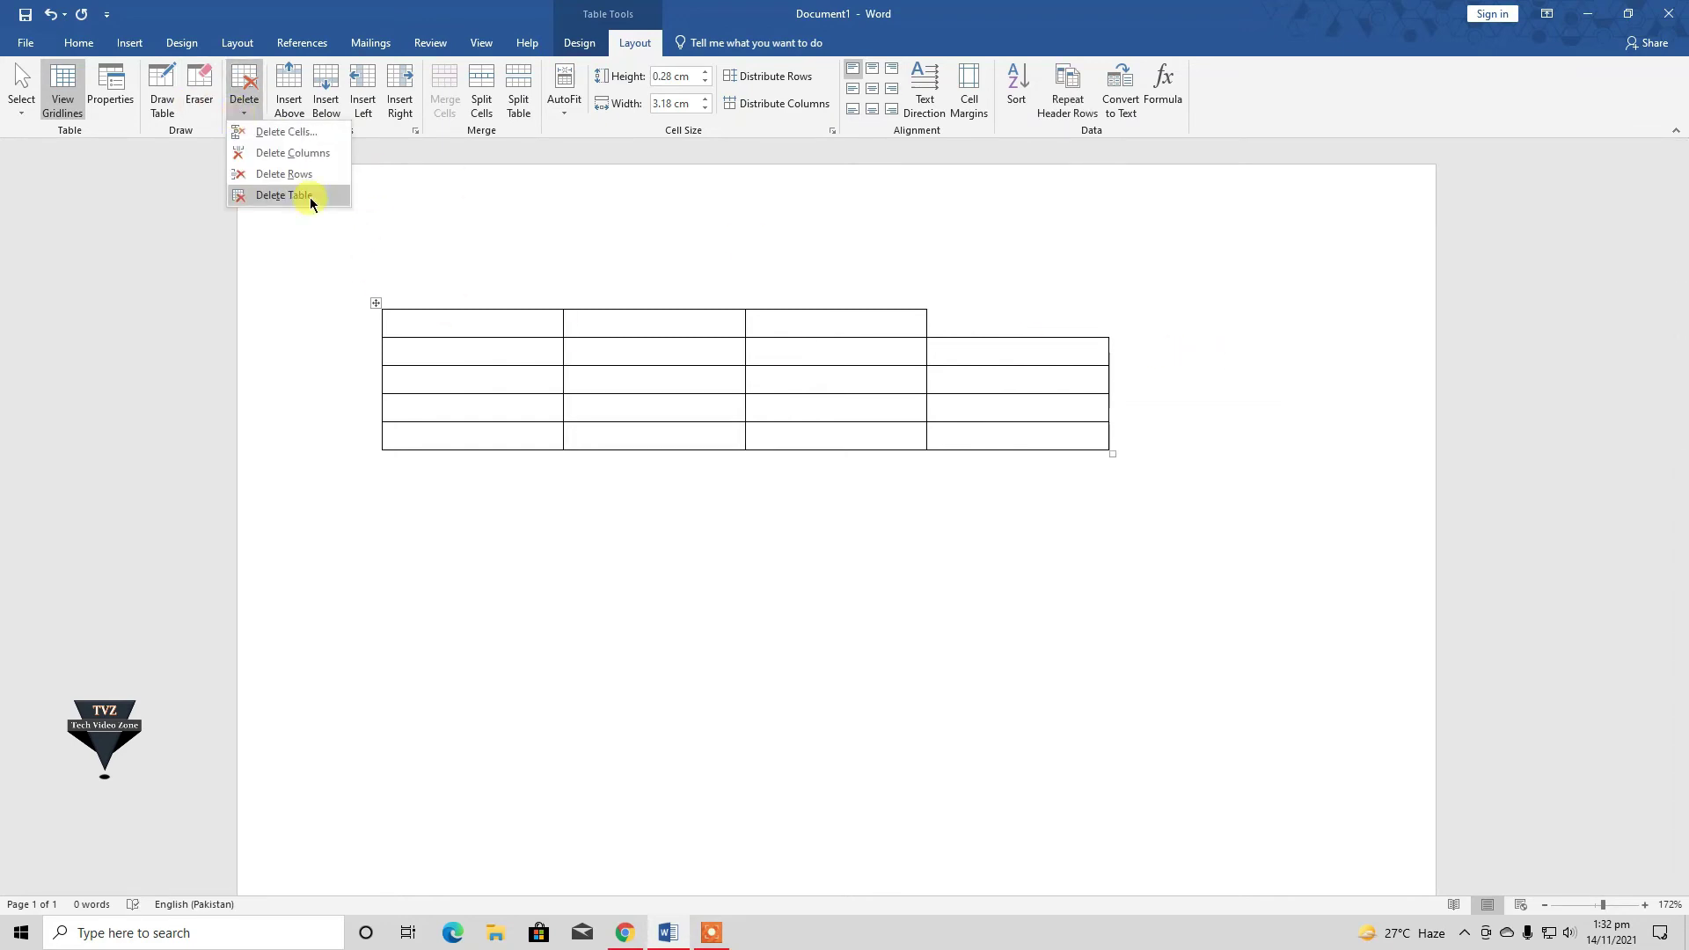
click(325, 153)
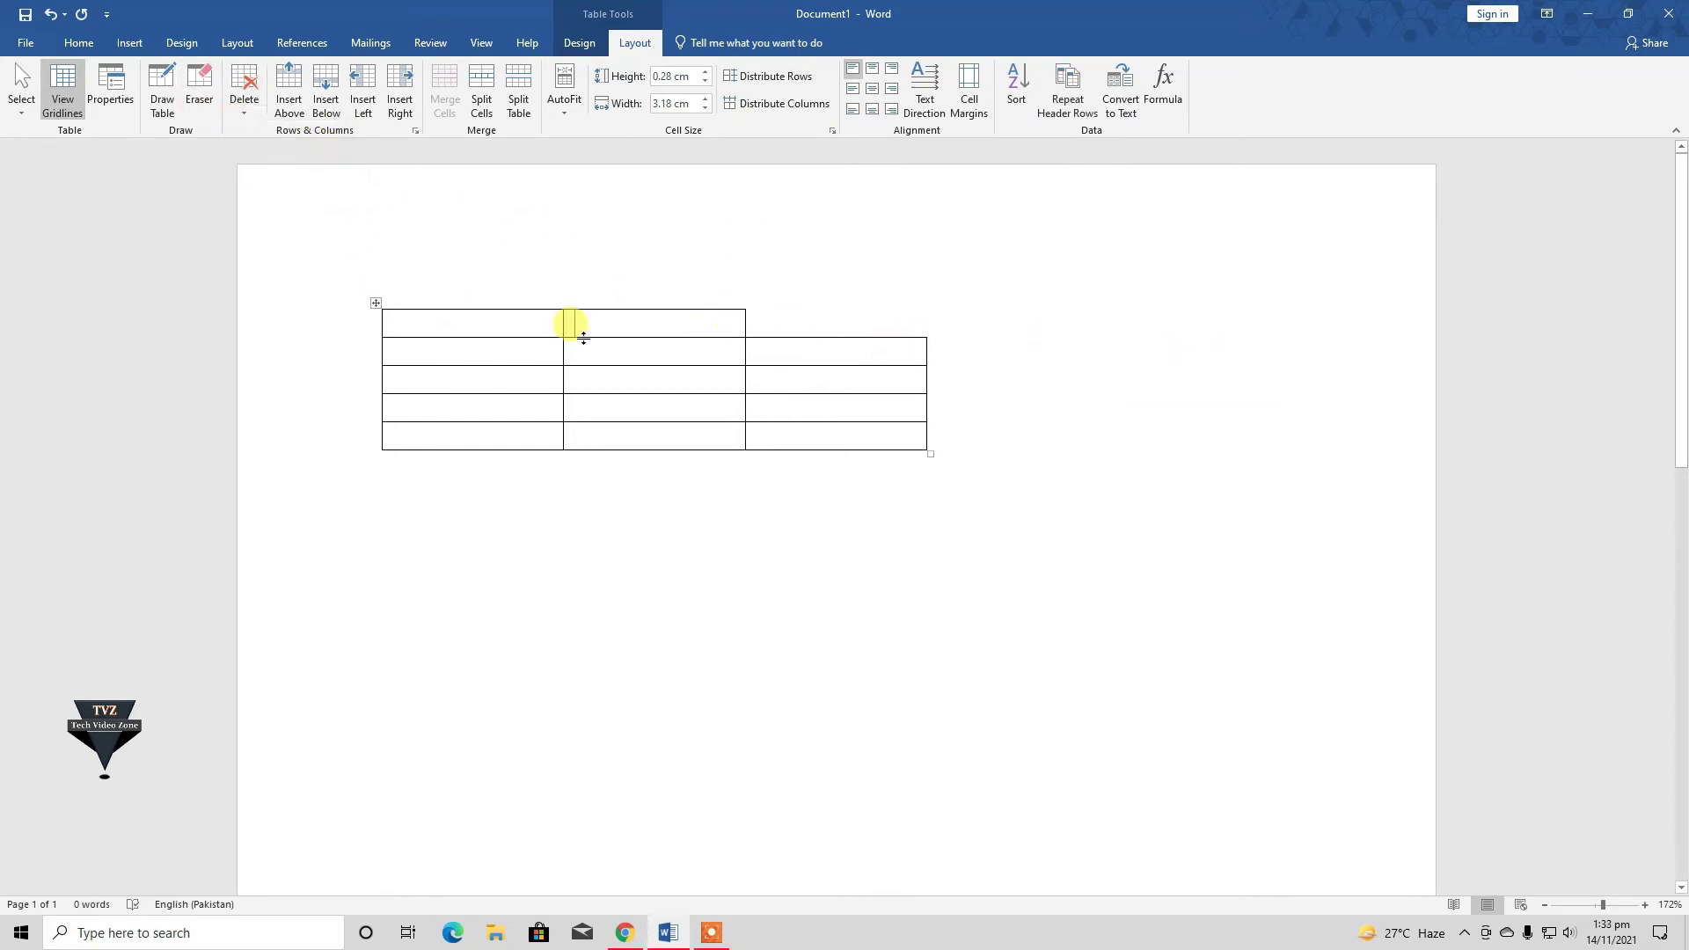
click(244, 98)
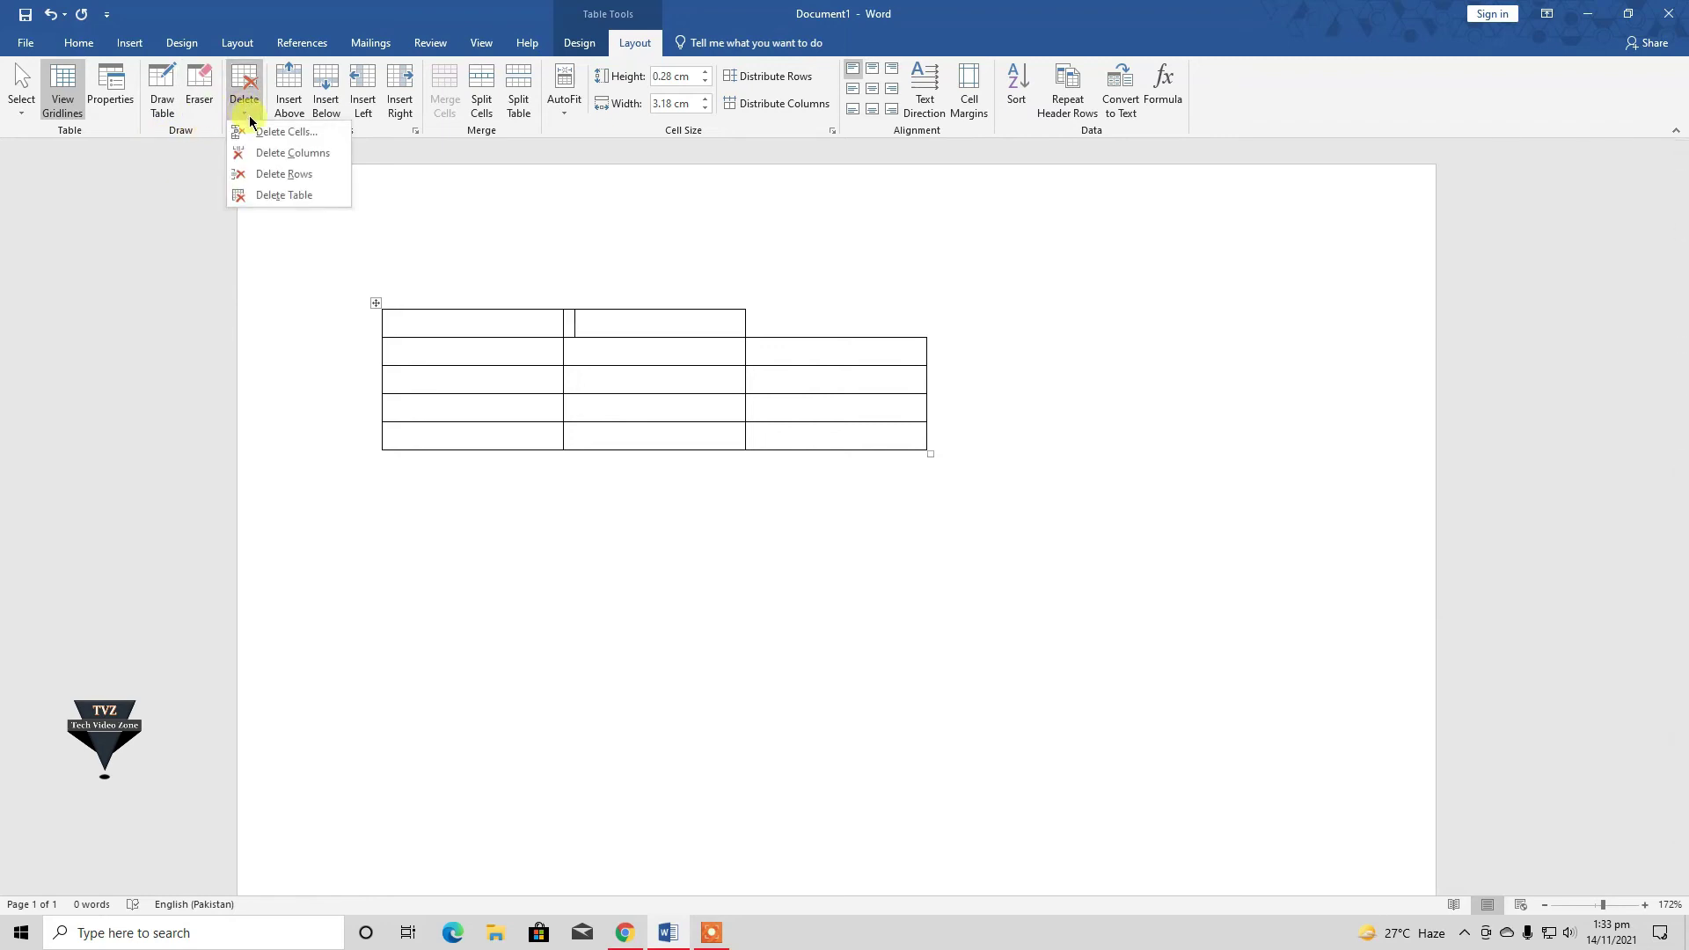
click(273, 195)
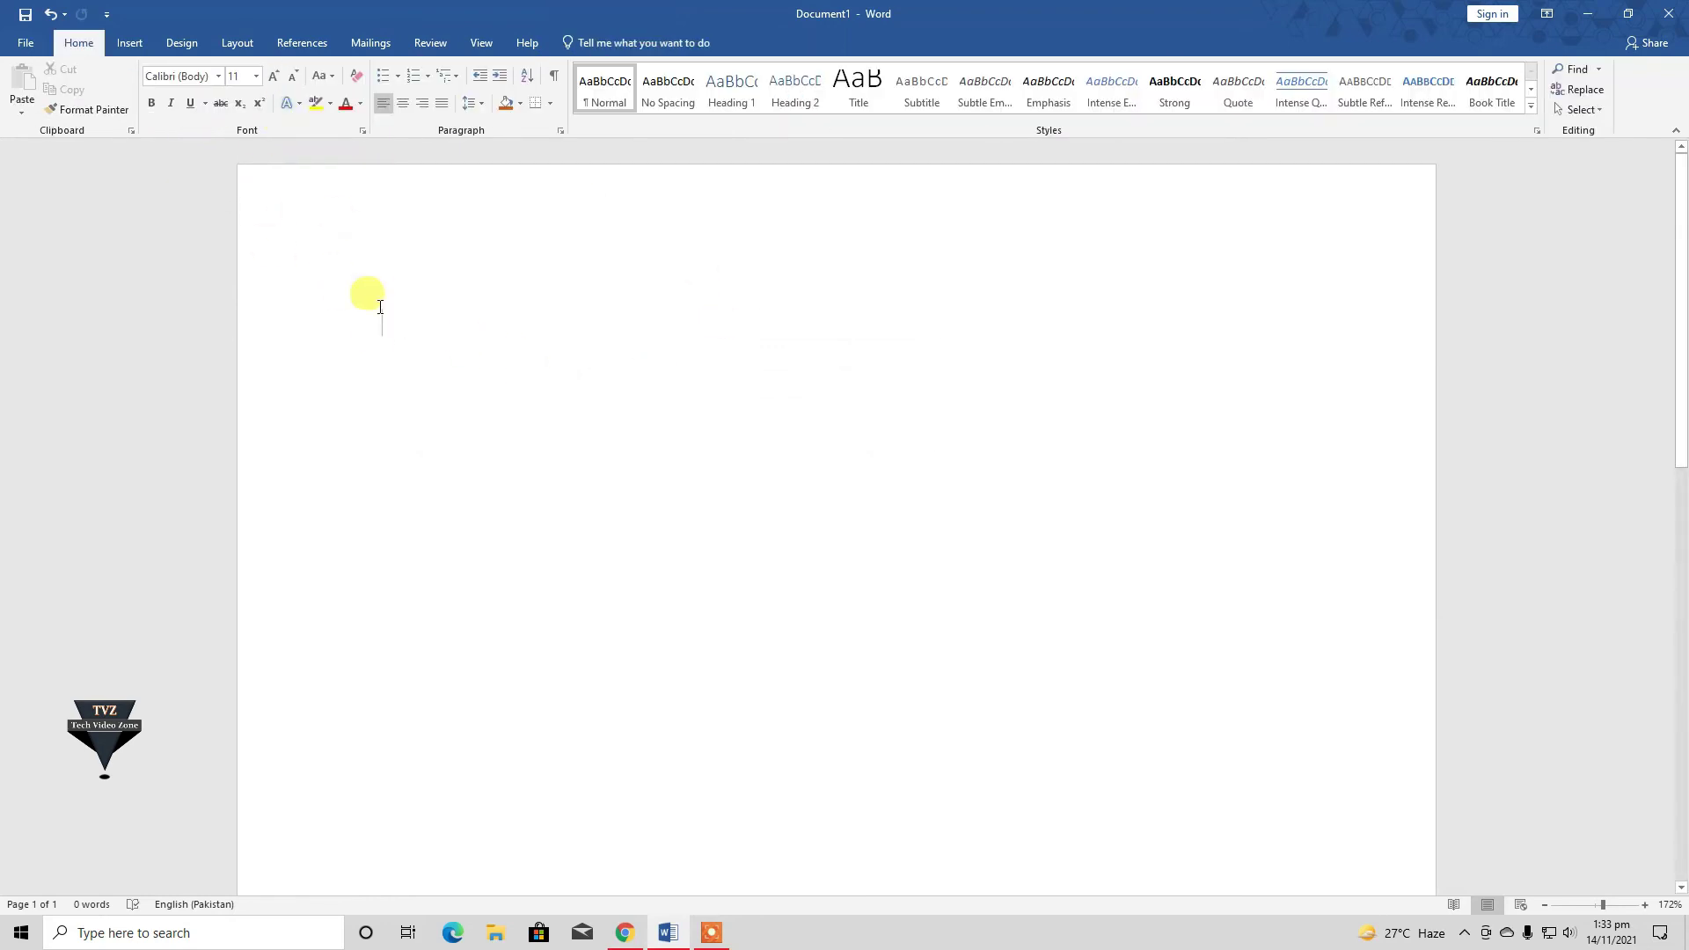
- Restore the deleted table, enter headers Name, Roll no, School, Name, roll, then delete that header row
key(ctrl+z)
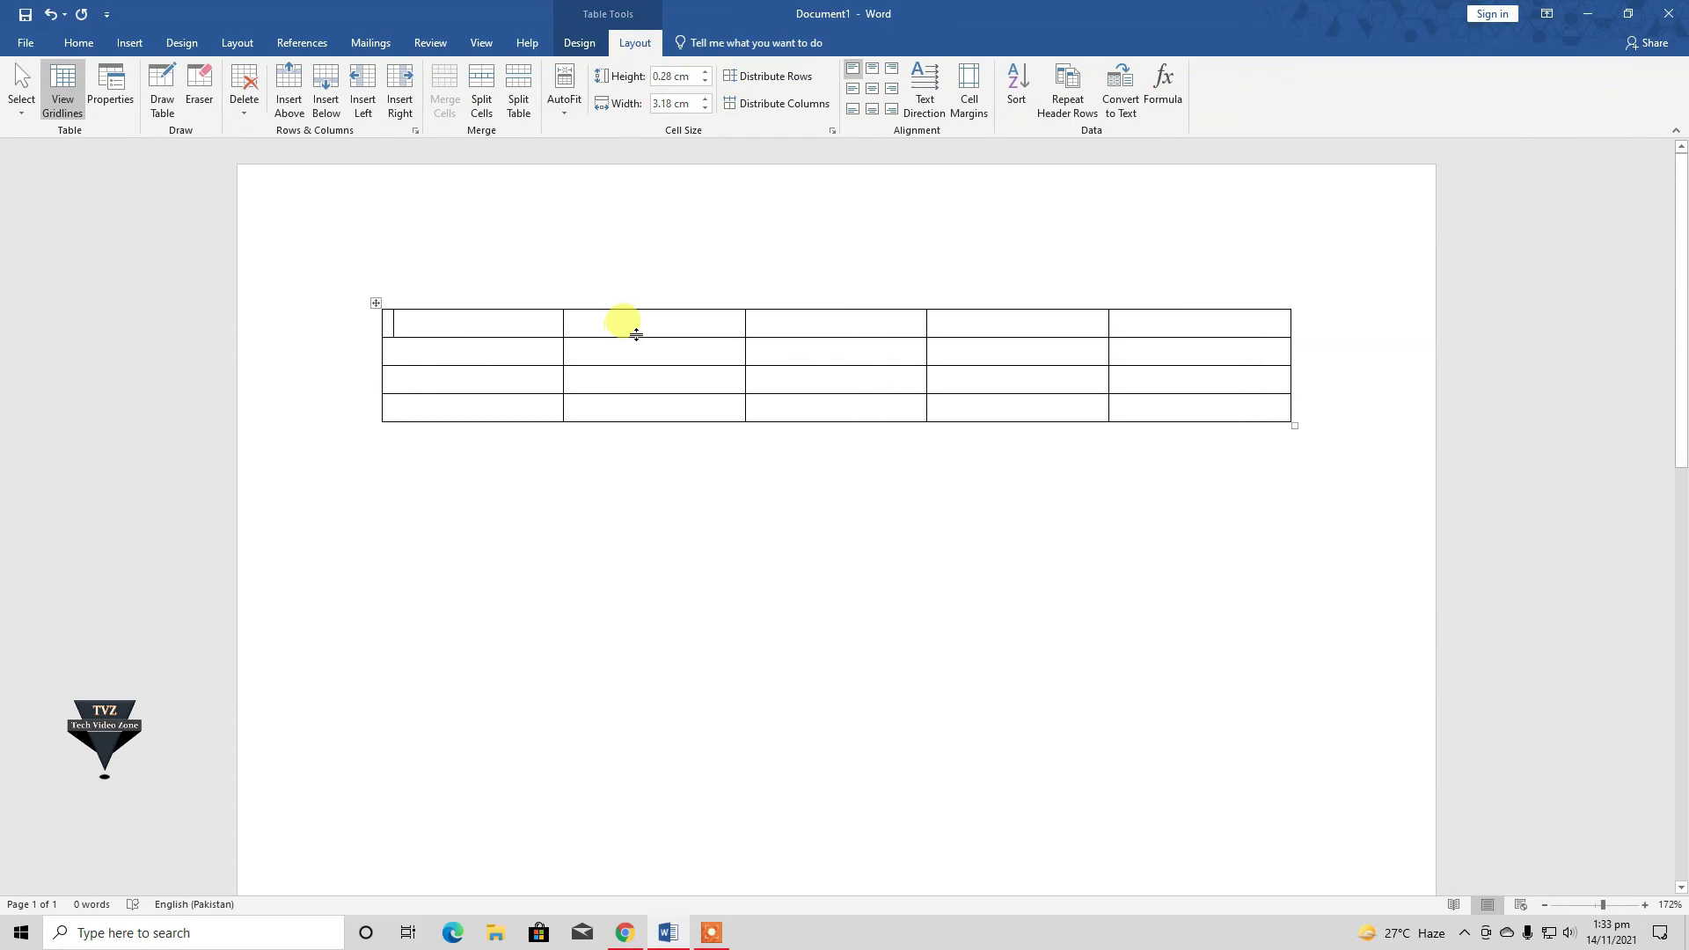
text(nam)
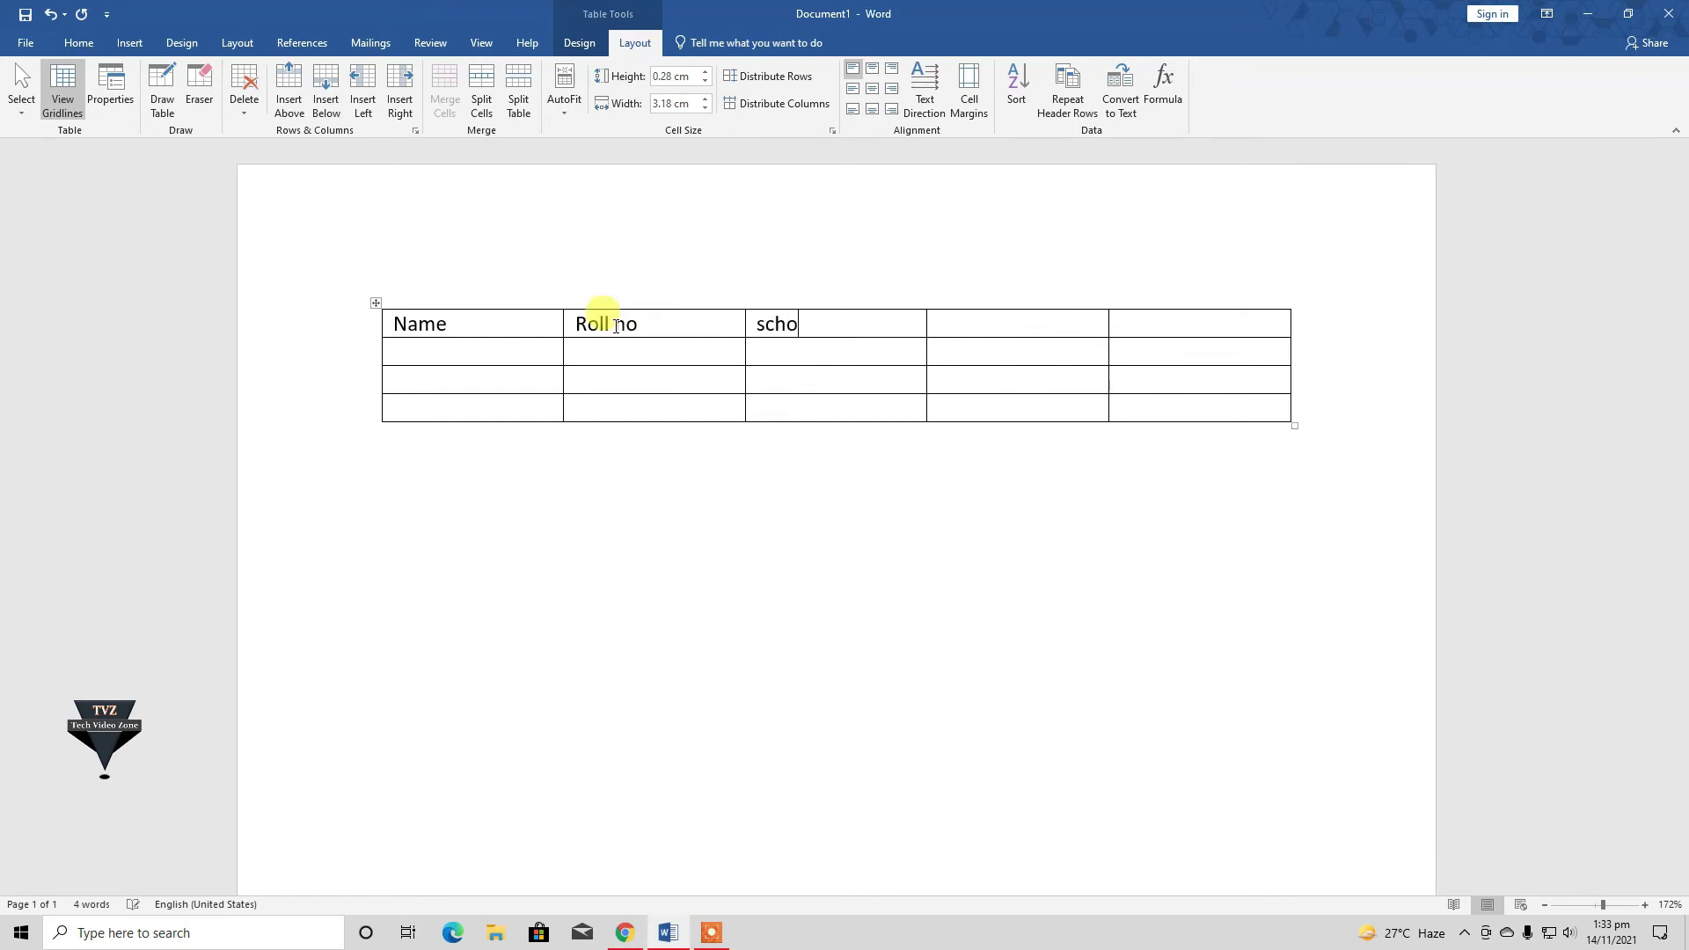
key(Tab)
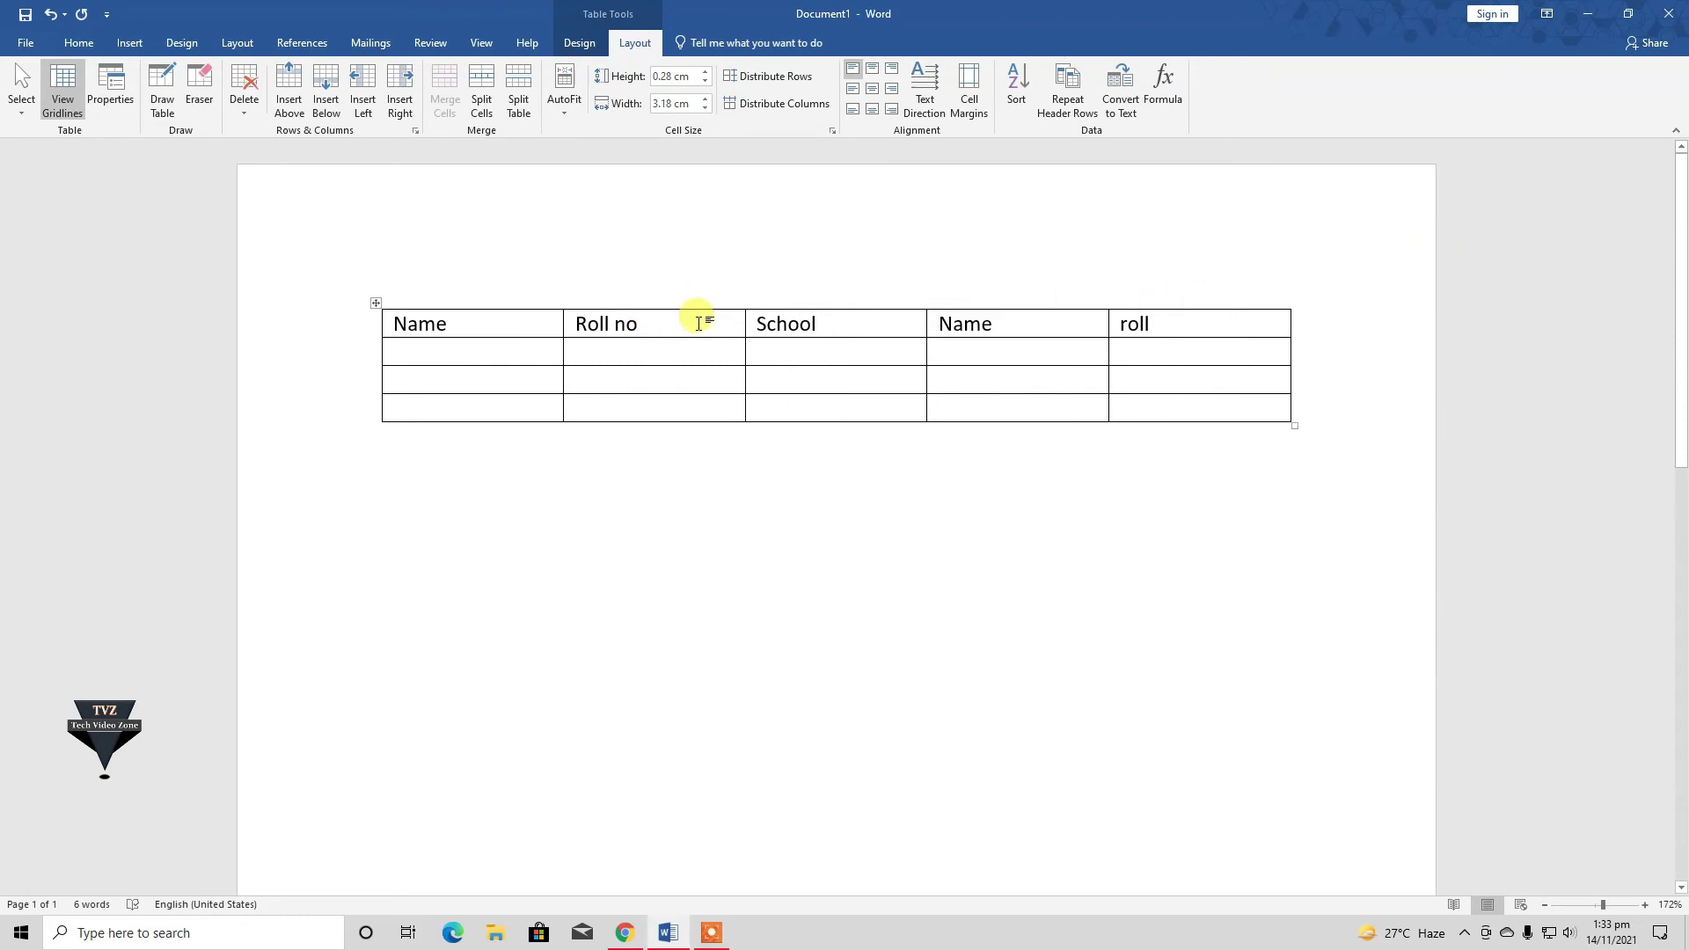
click(244, 101)
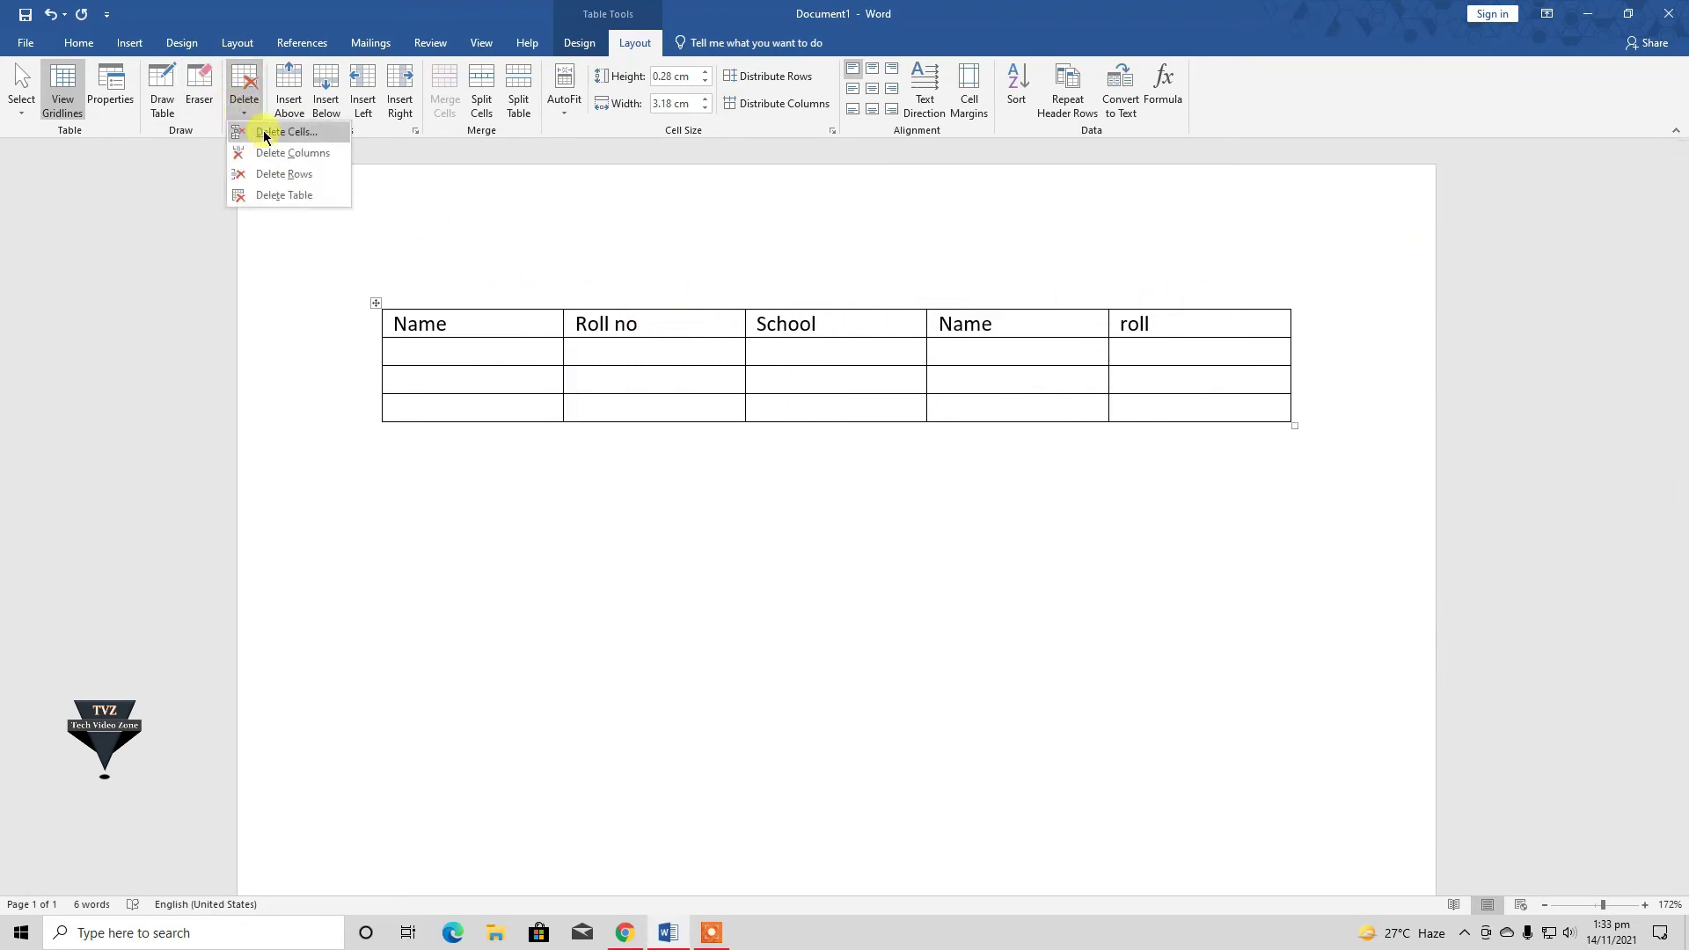
click(292, 174)
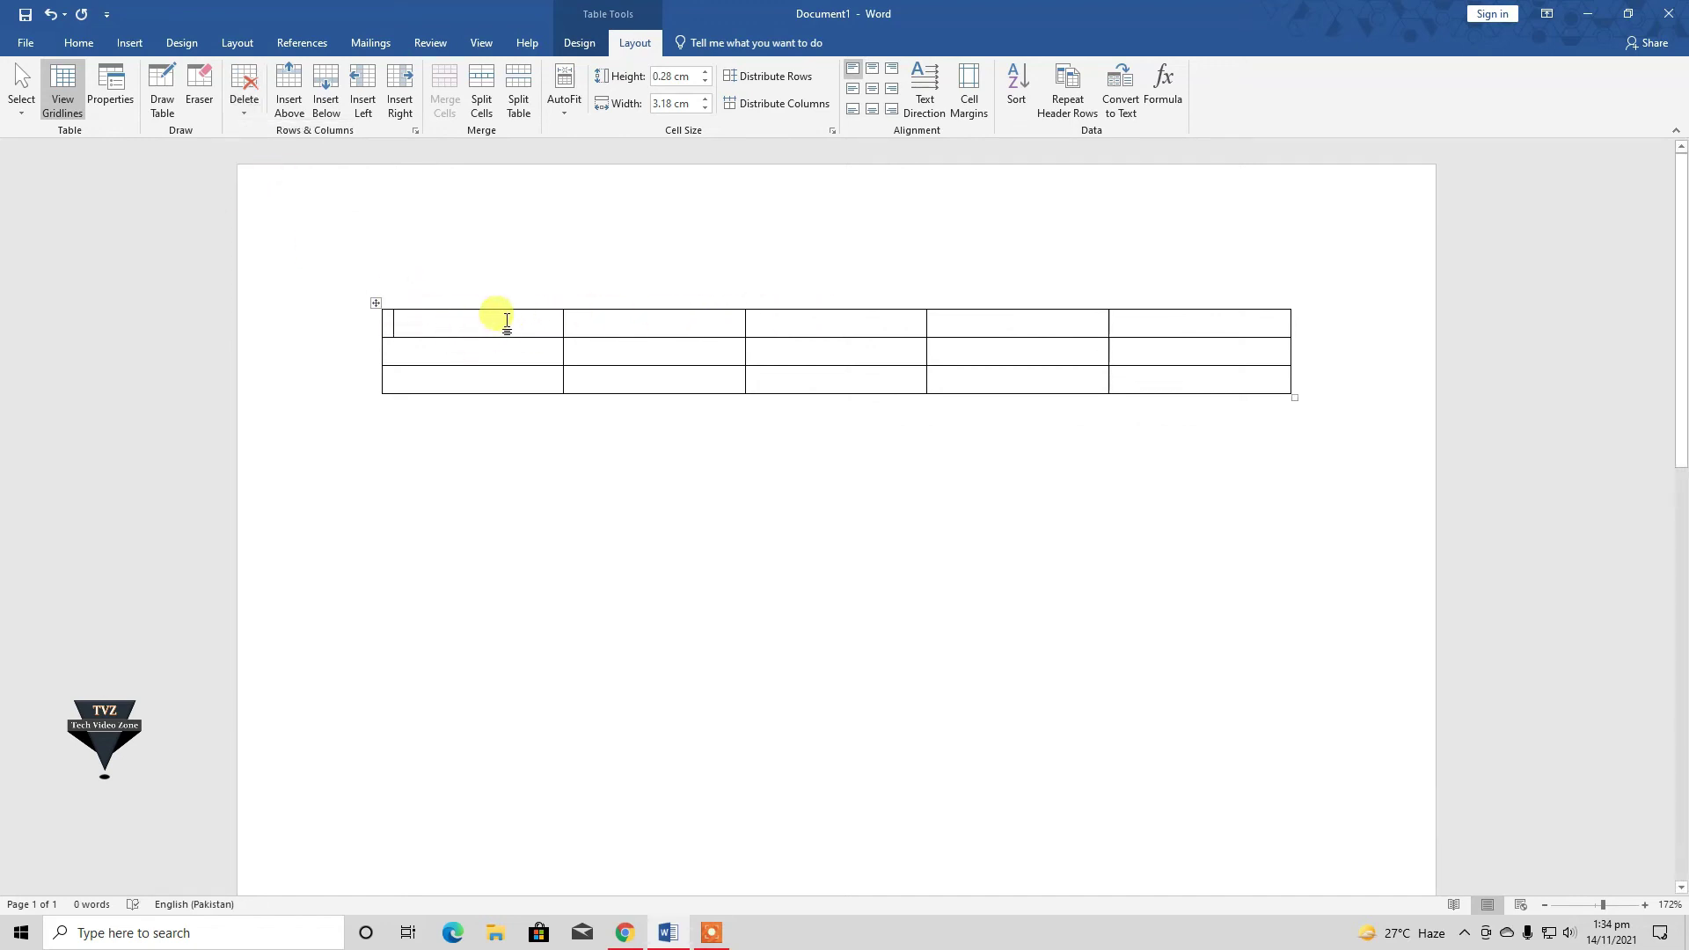
- Type sample text into cells, then delete the first column (name, afs, fafaf)
text(name)
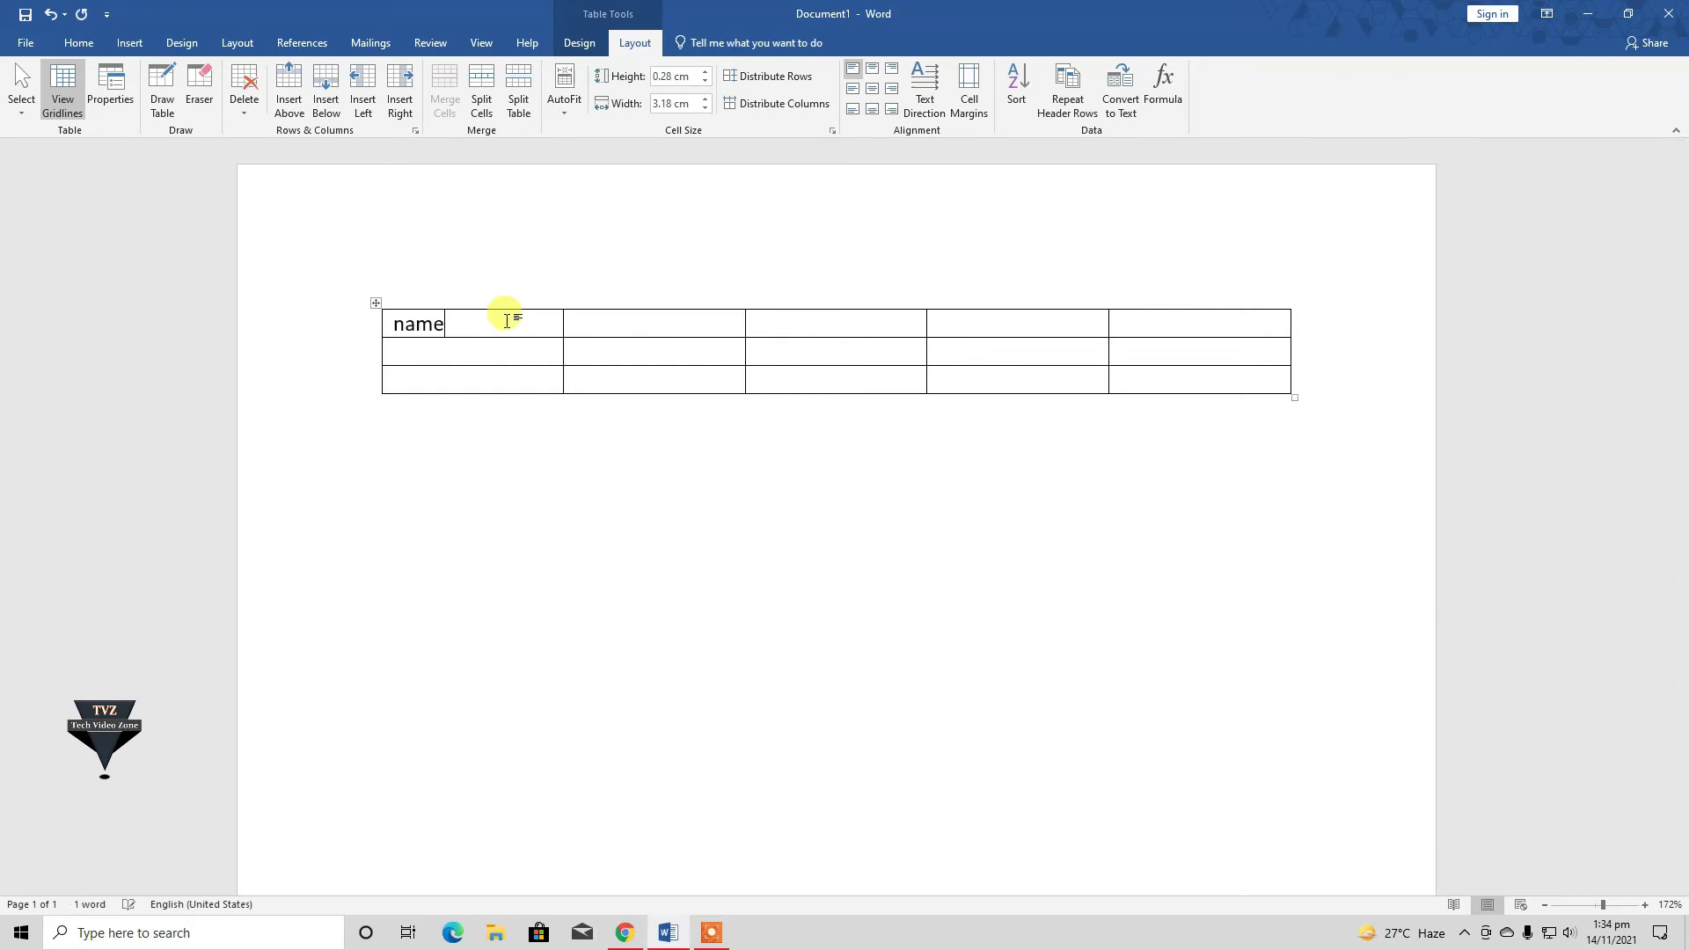
text(afs)
click(526, 374)
text(fafaf)
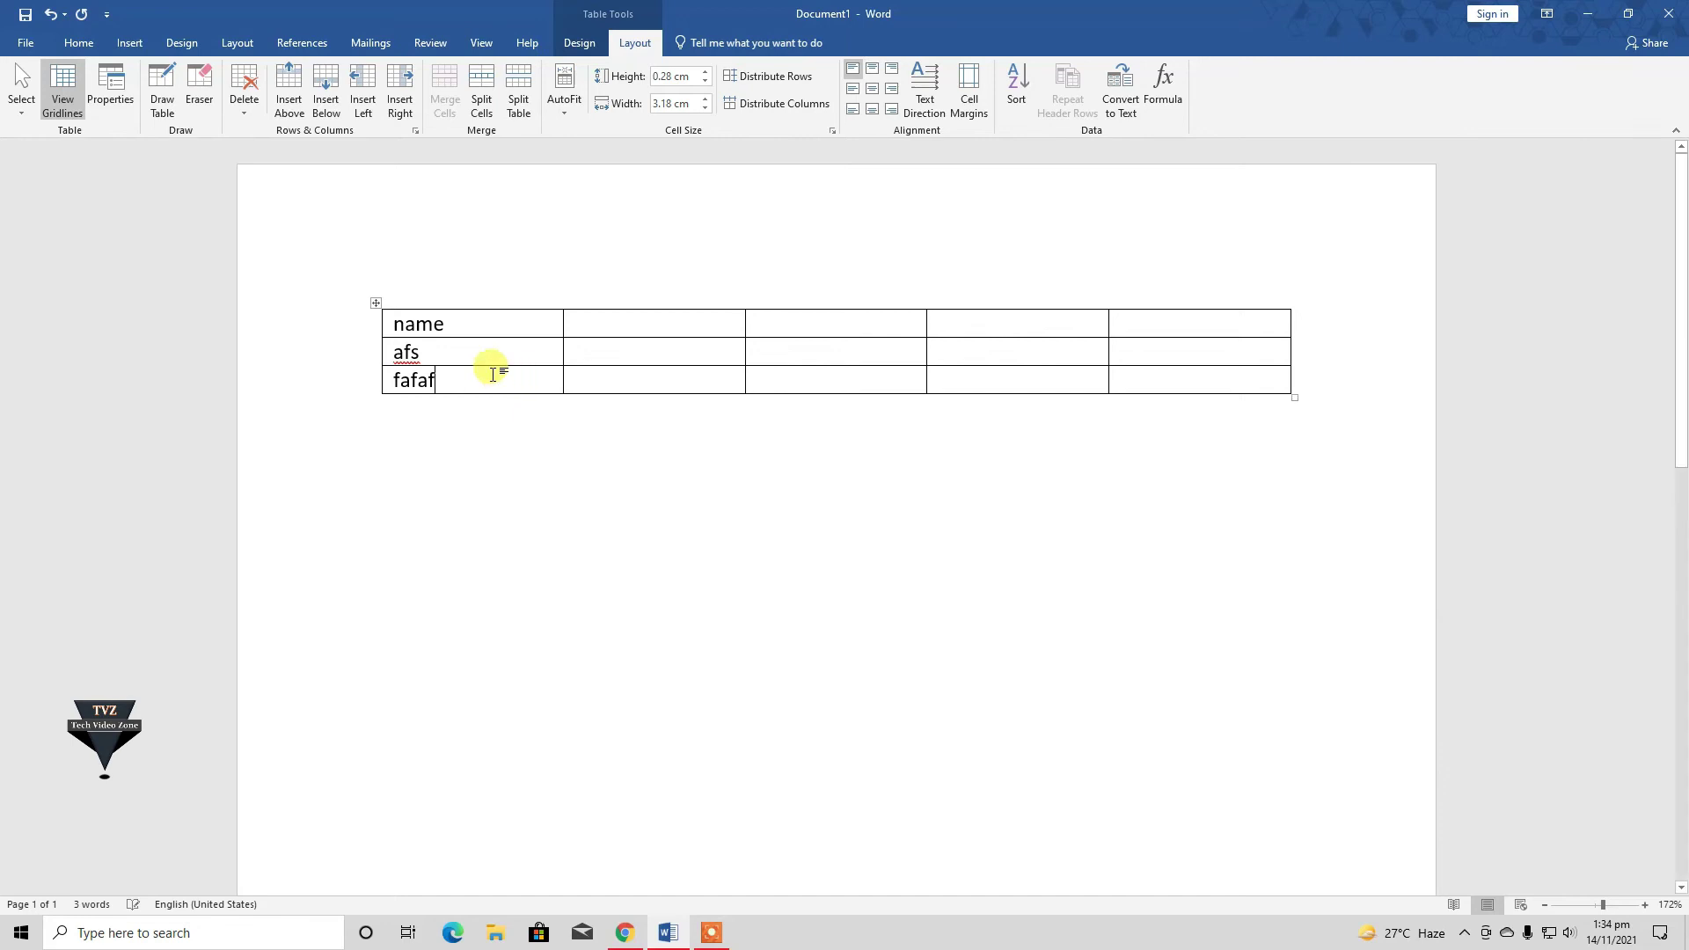
click(479, 350)
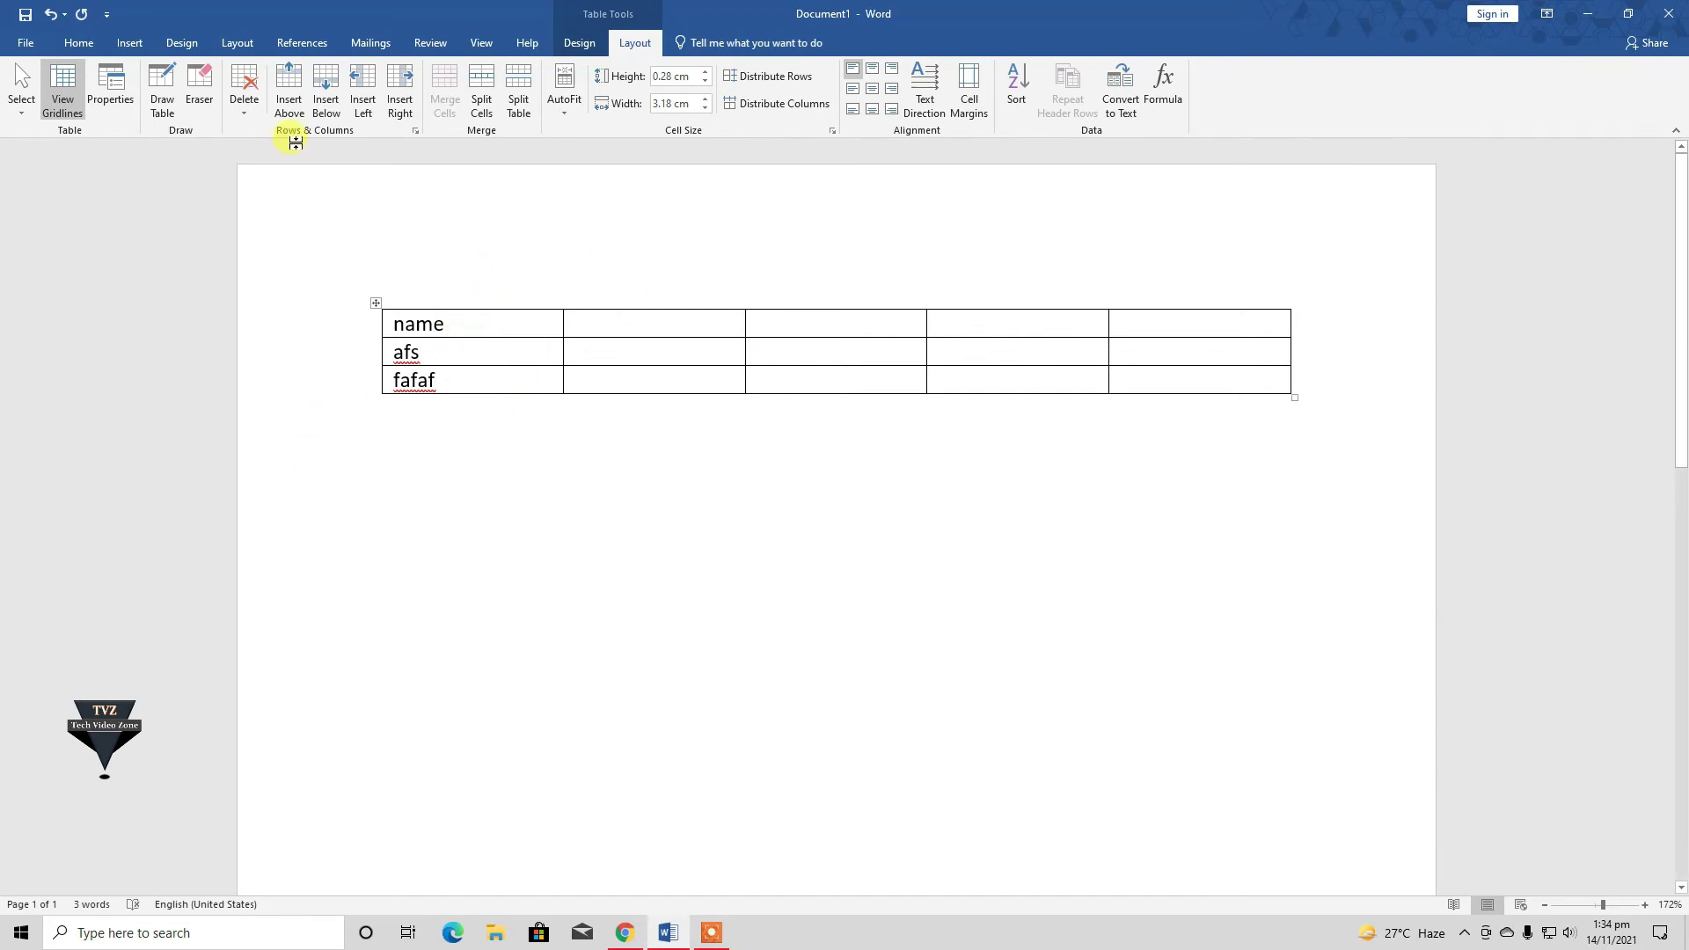
click(241, 104)
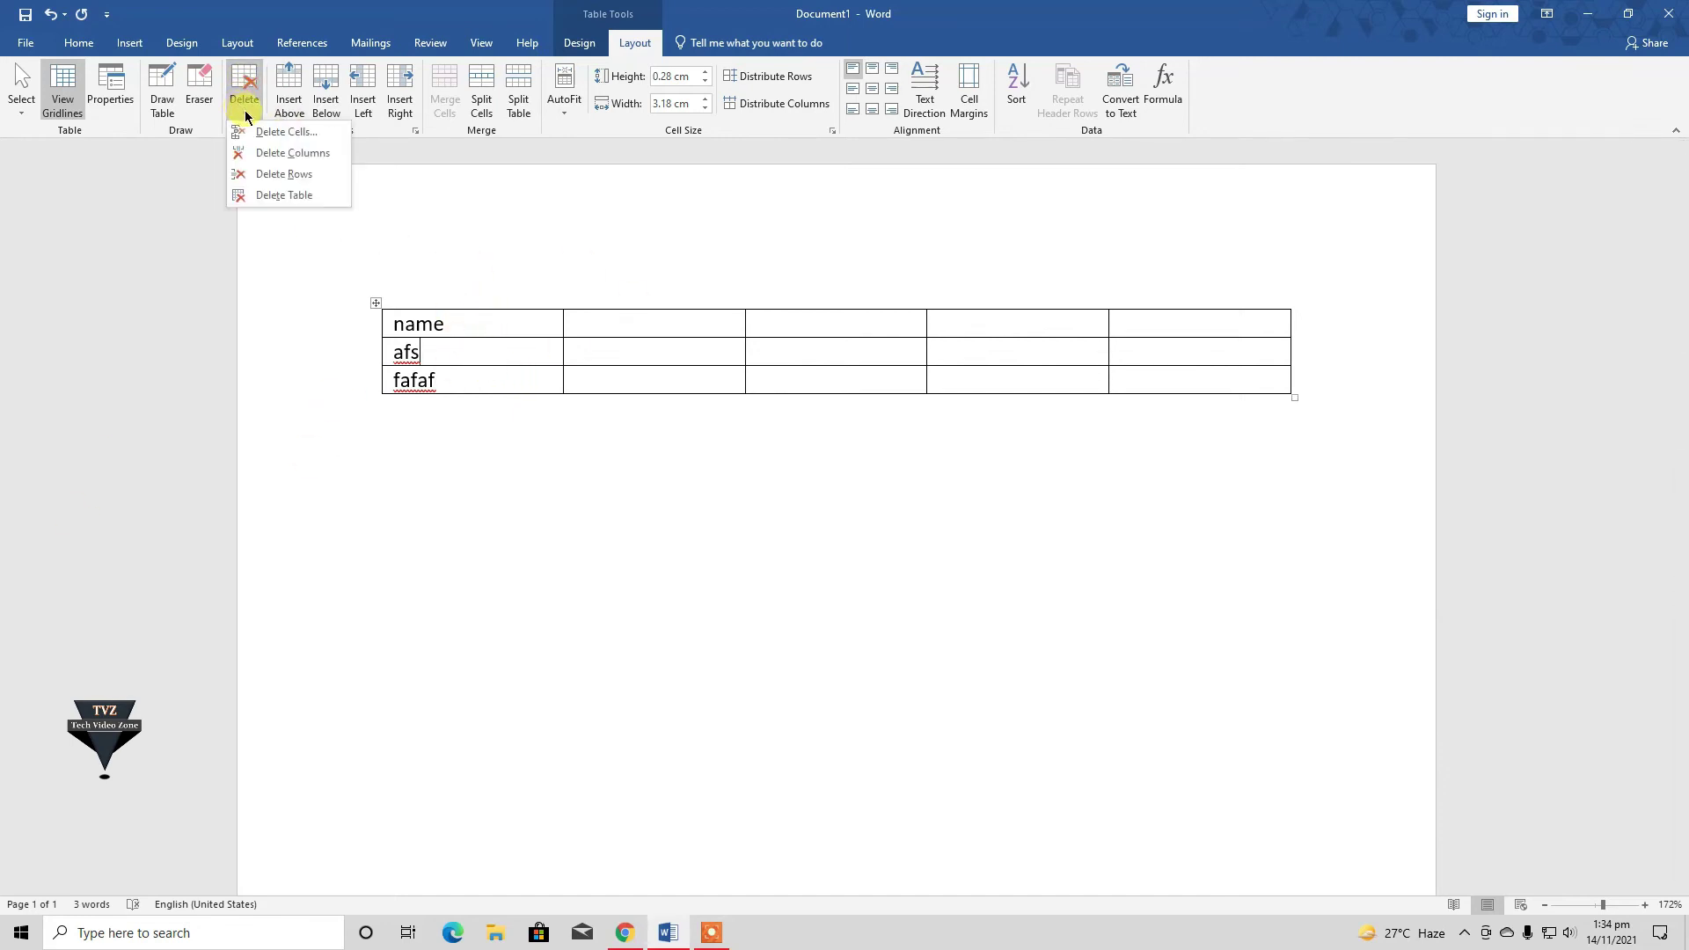
click(308, 154)
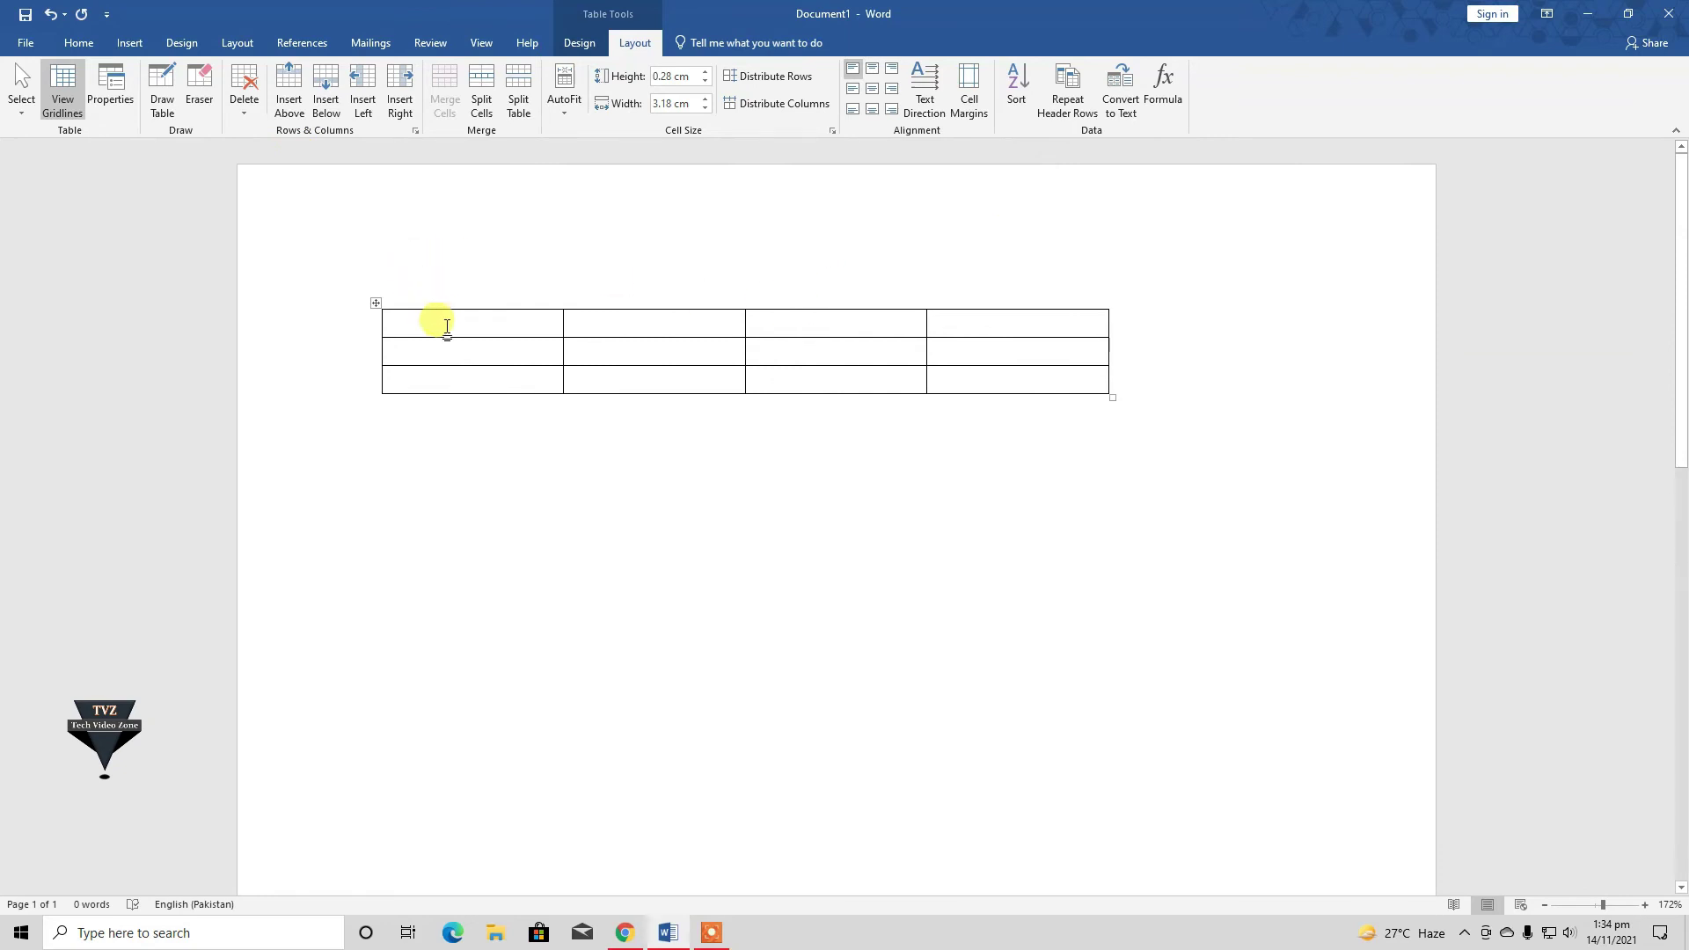
- Delete the name cell with cells shifted left, then delete the whole table
text(naem)
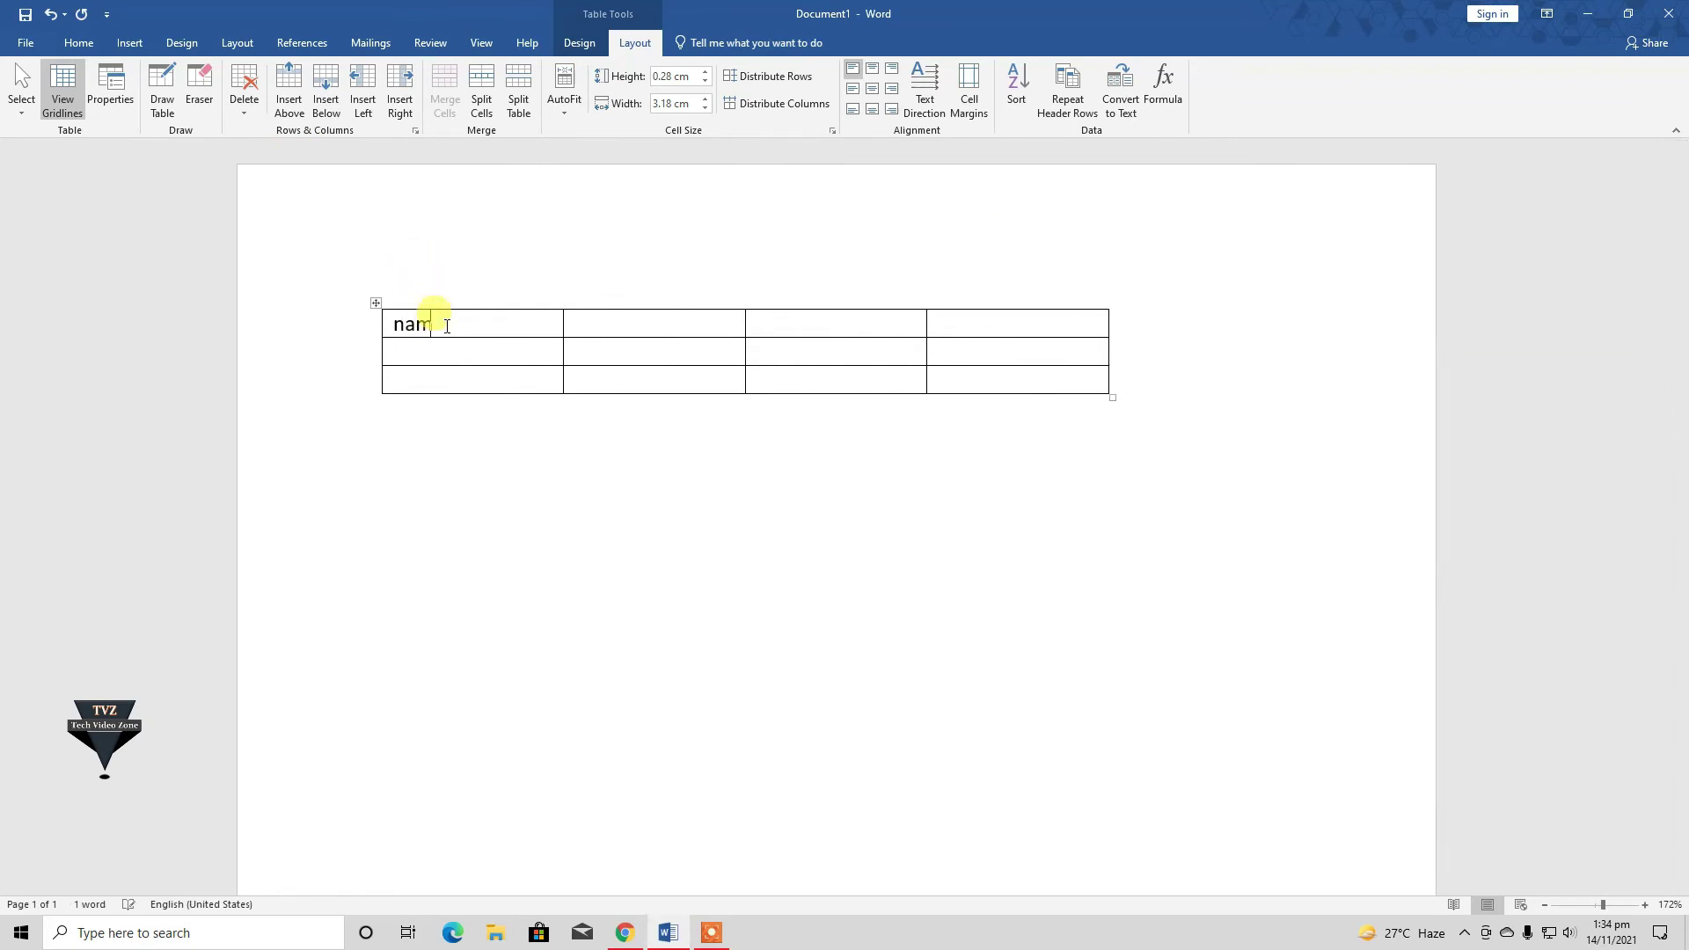
drag(446, 327, 377, 328)
click(461, 323)
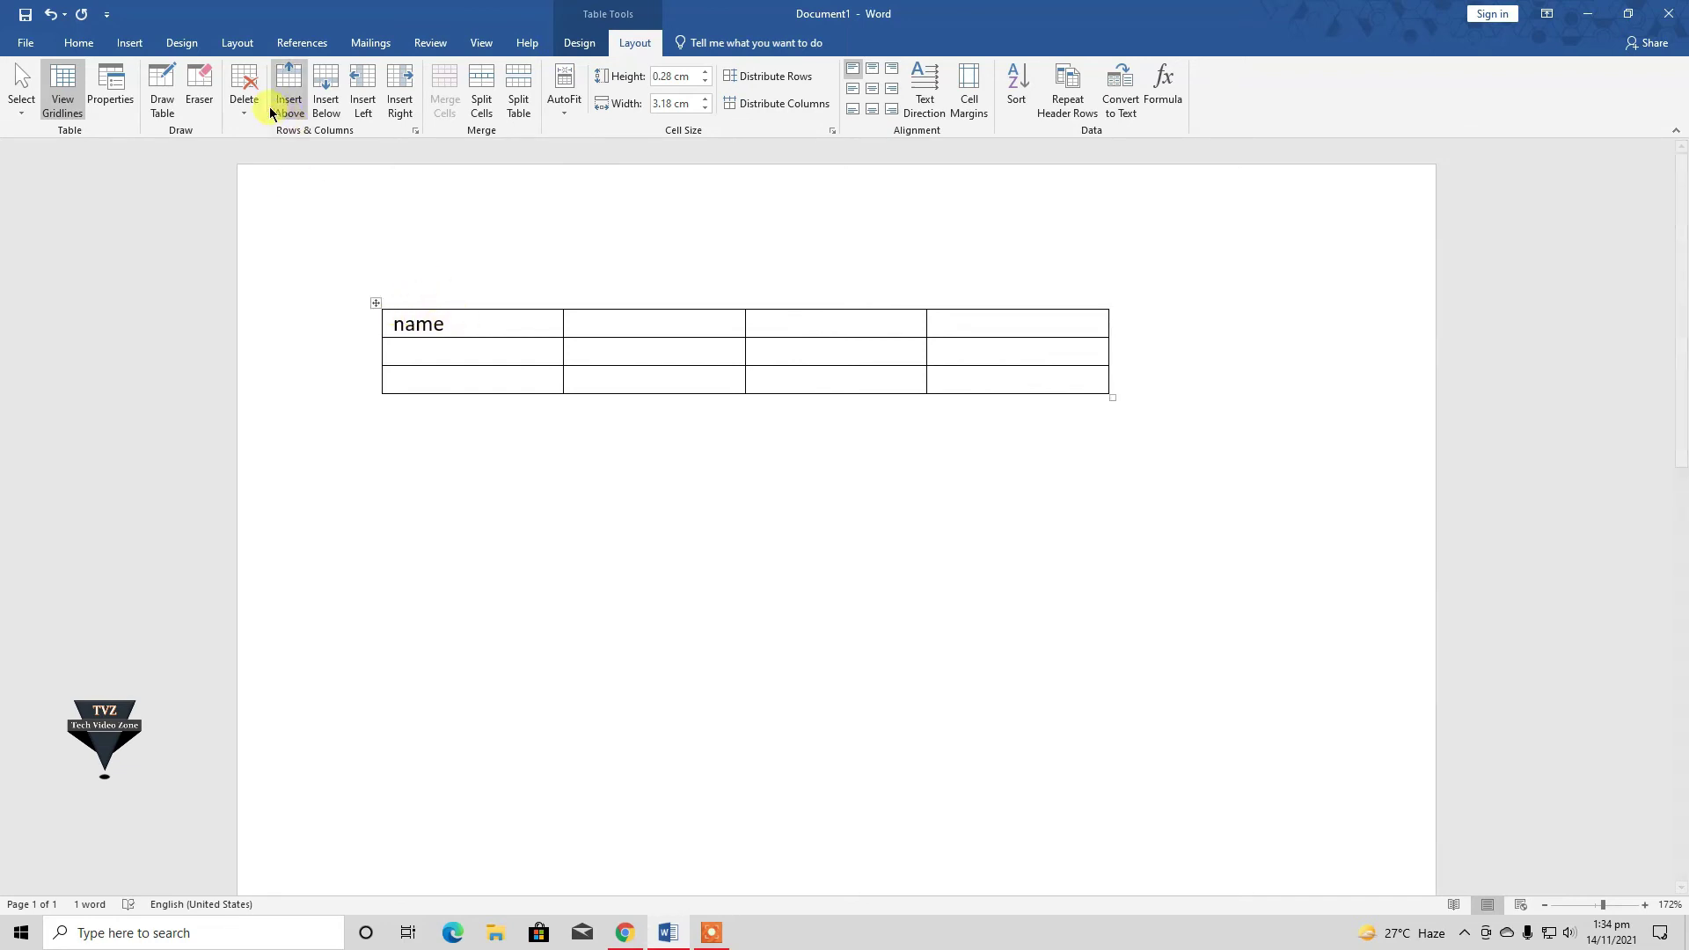
click(245, 98)
click(273, 139)
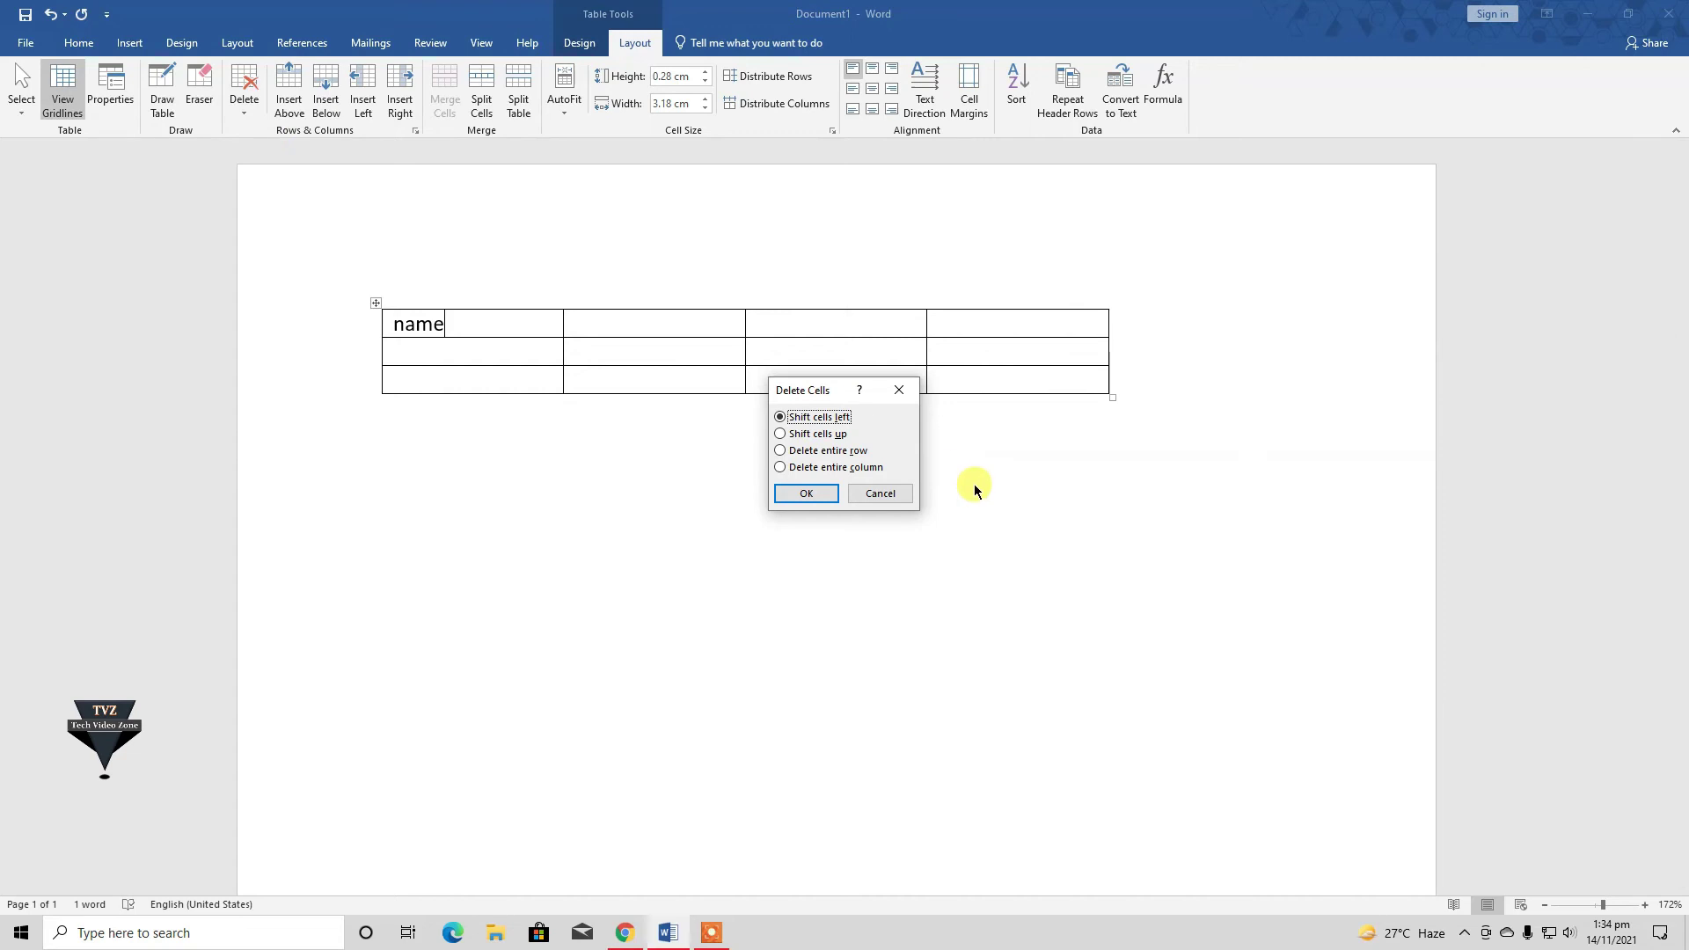
click(830, 498)
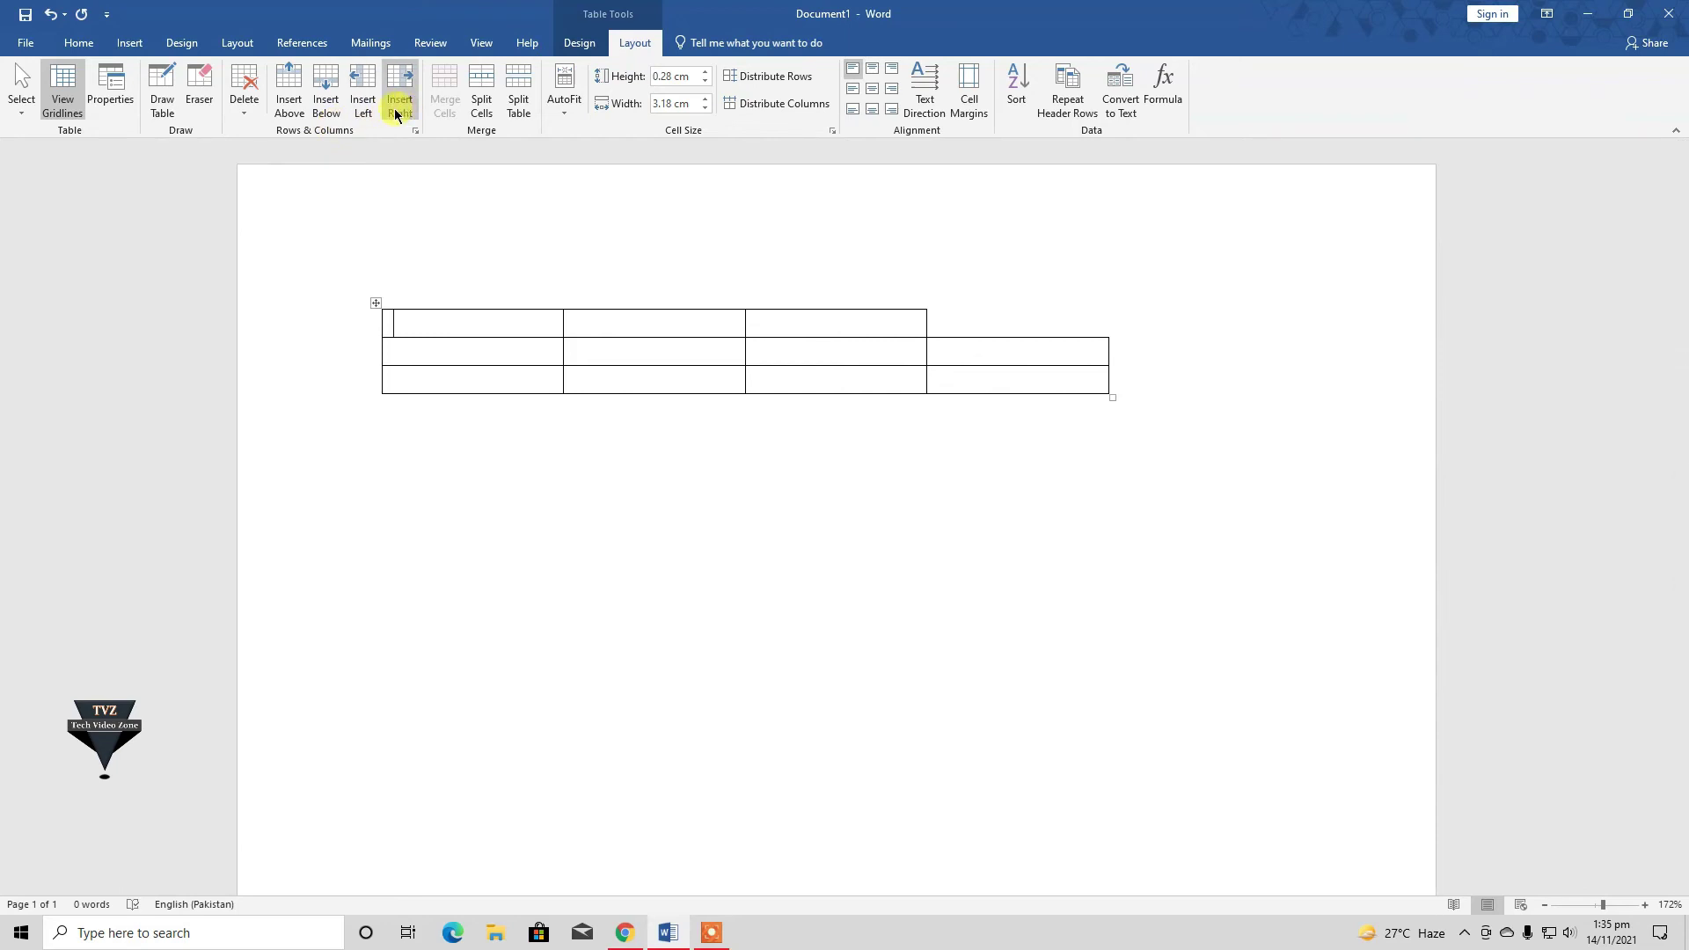
drag(1123, 380, 506, 268)
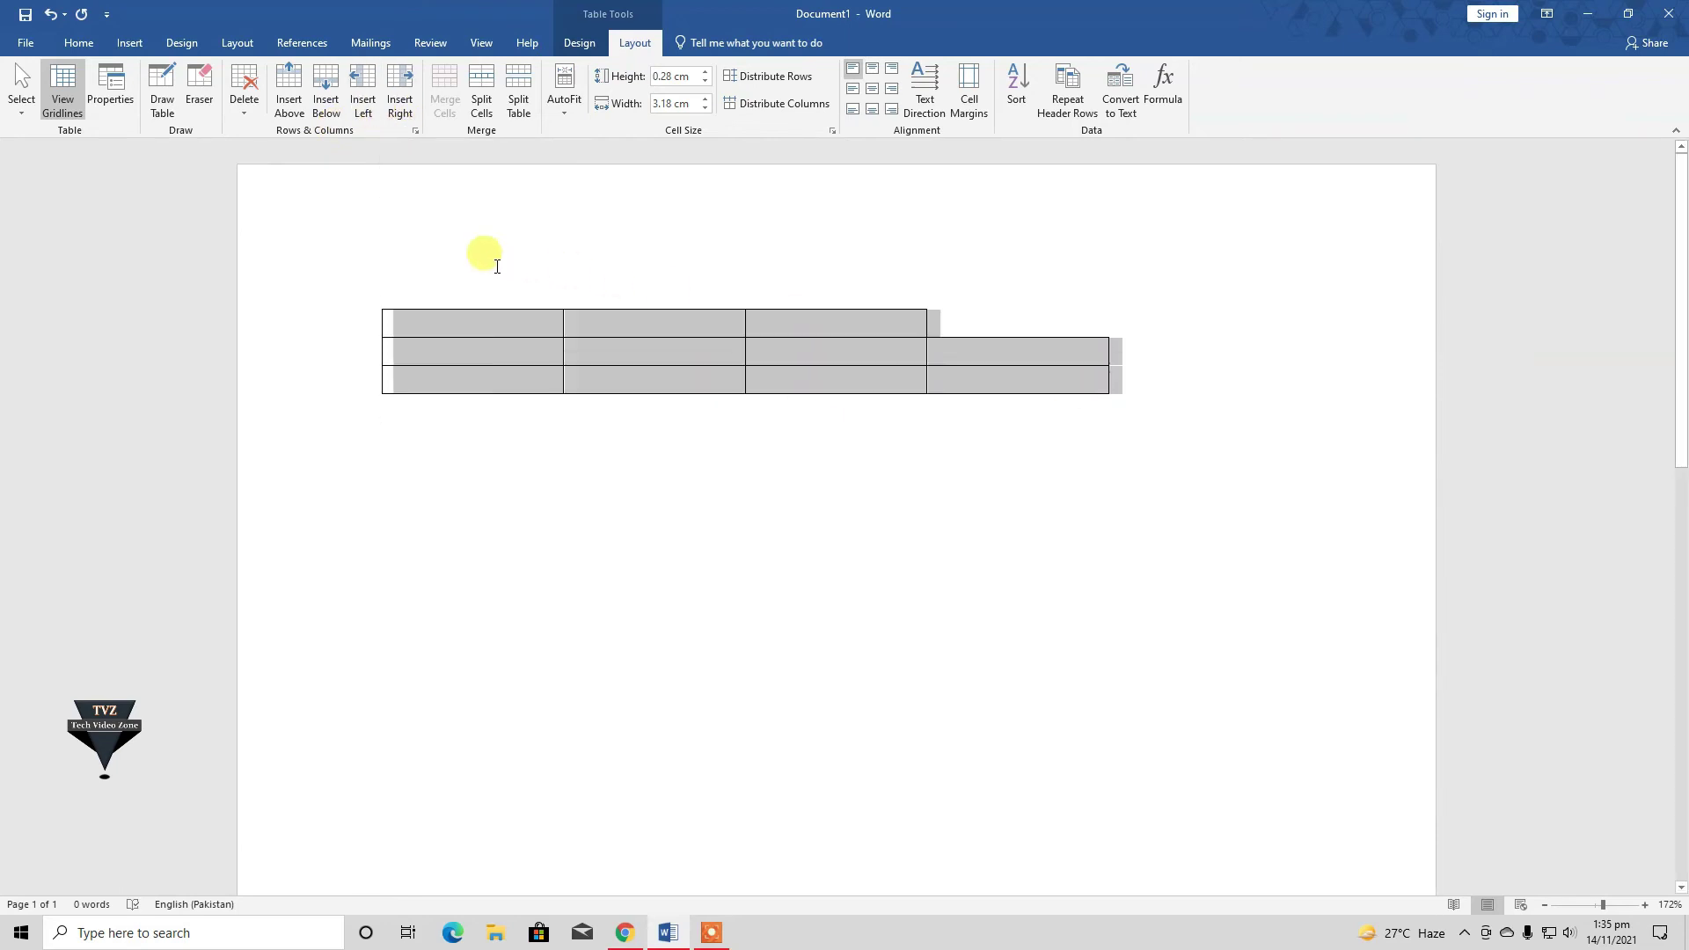
key(BackSpace)
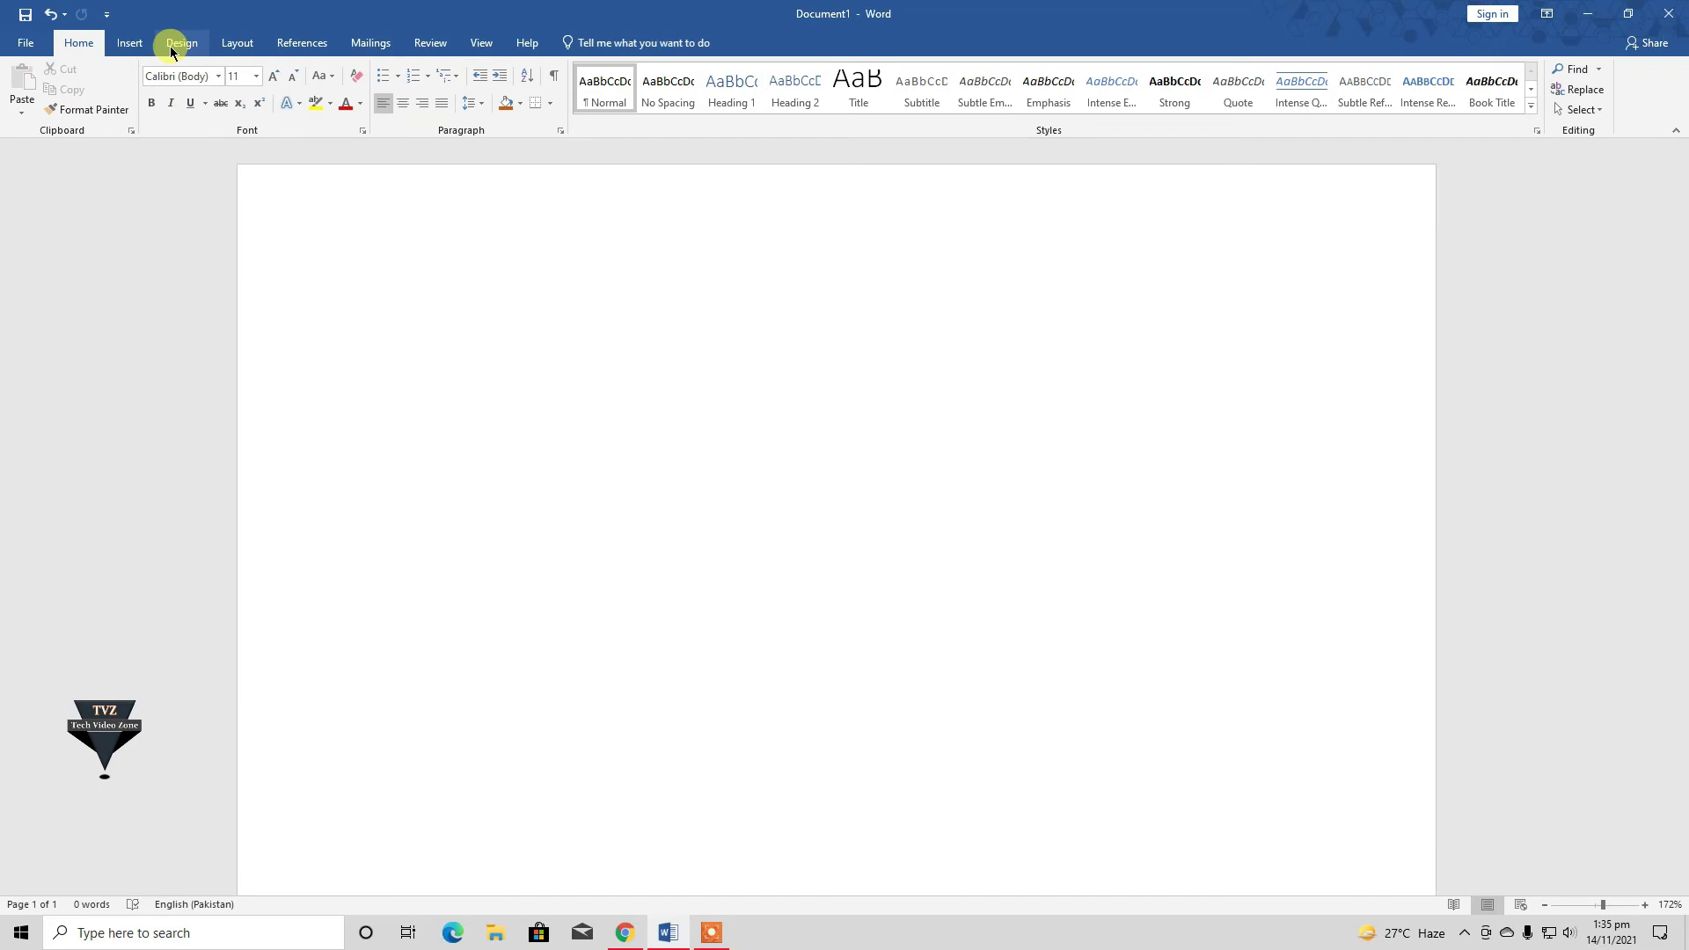
- Insert a seven-column, six-row table, type ahmad, and add a row above it
click(129, 42)
click(139, 102)
click(233, 238)
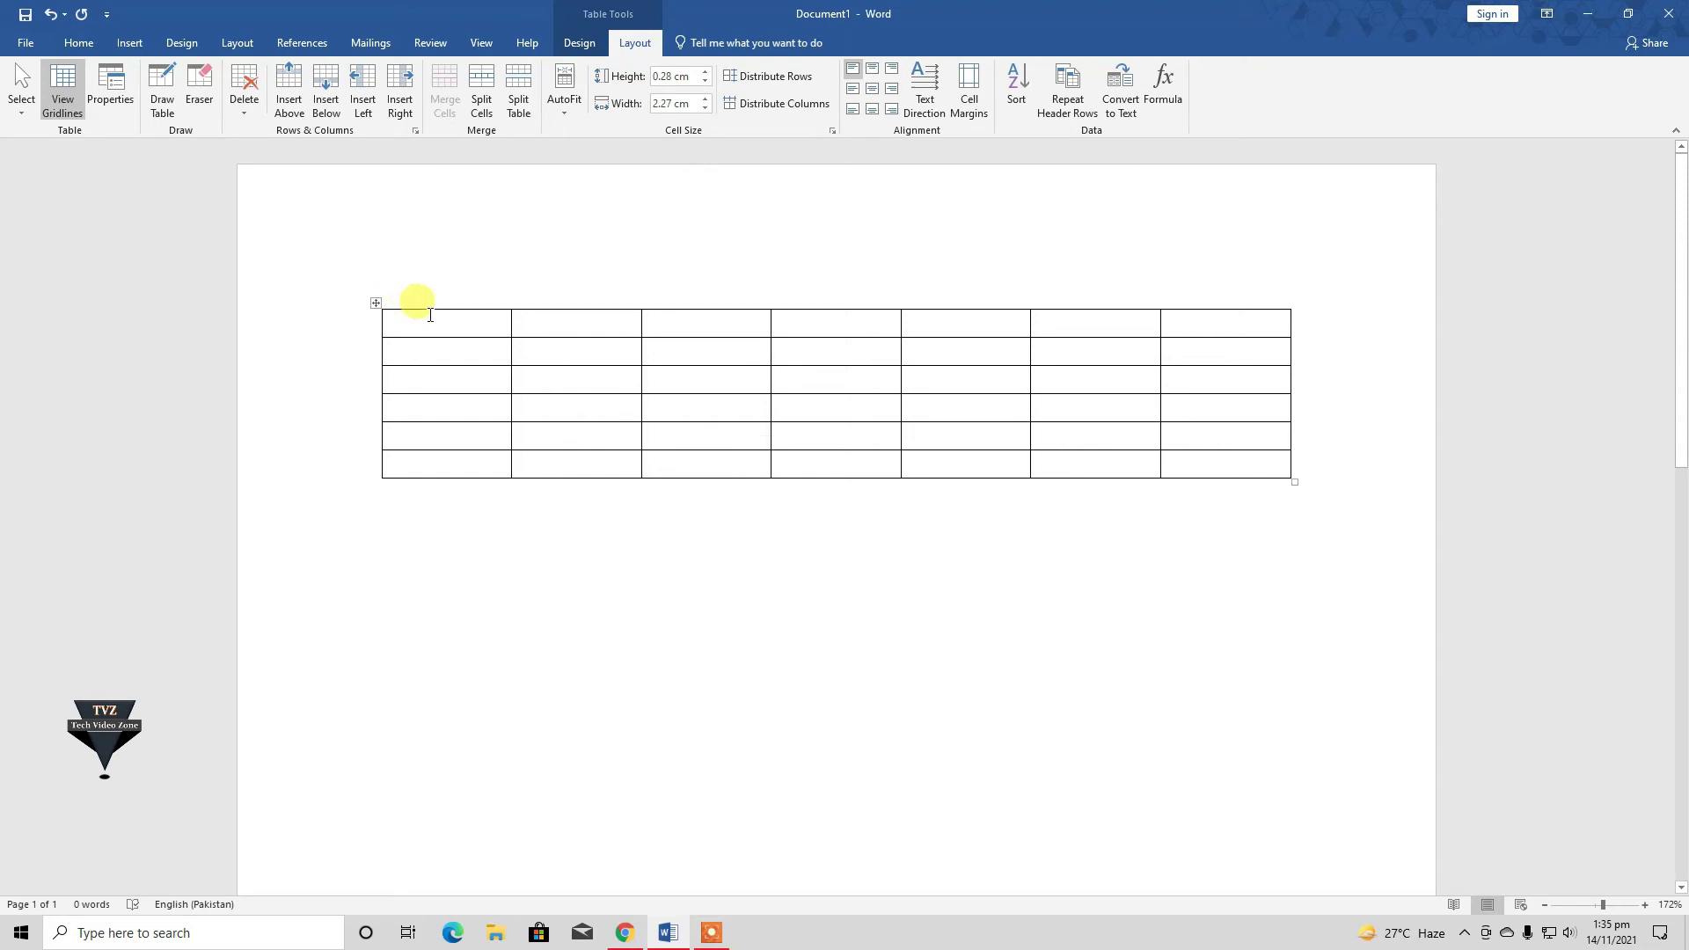
text(ahmad)
click(296, 112)
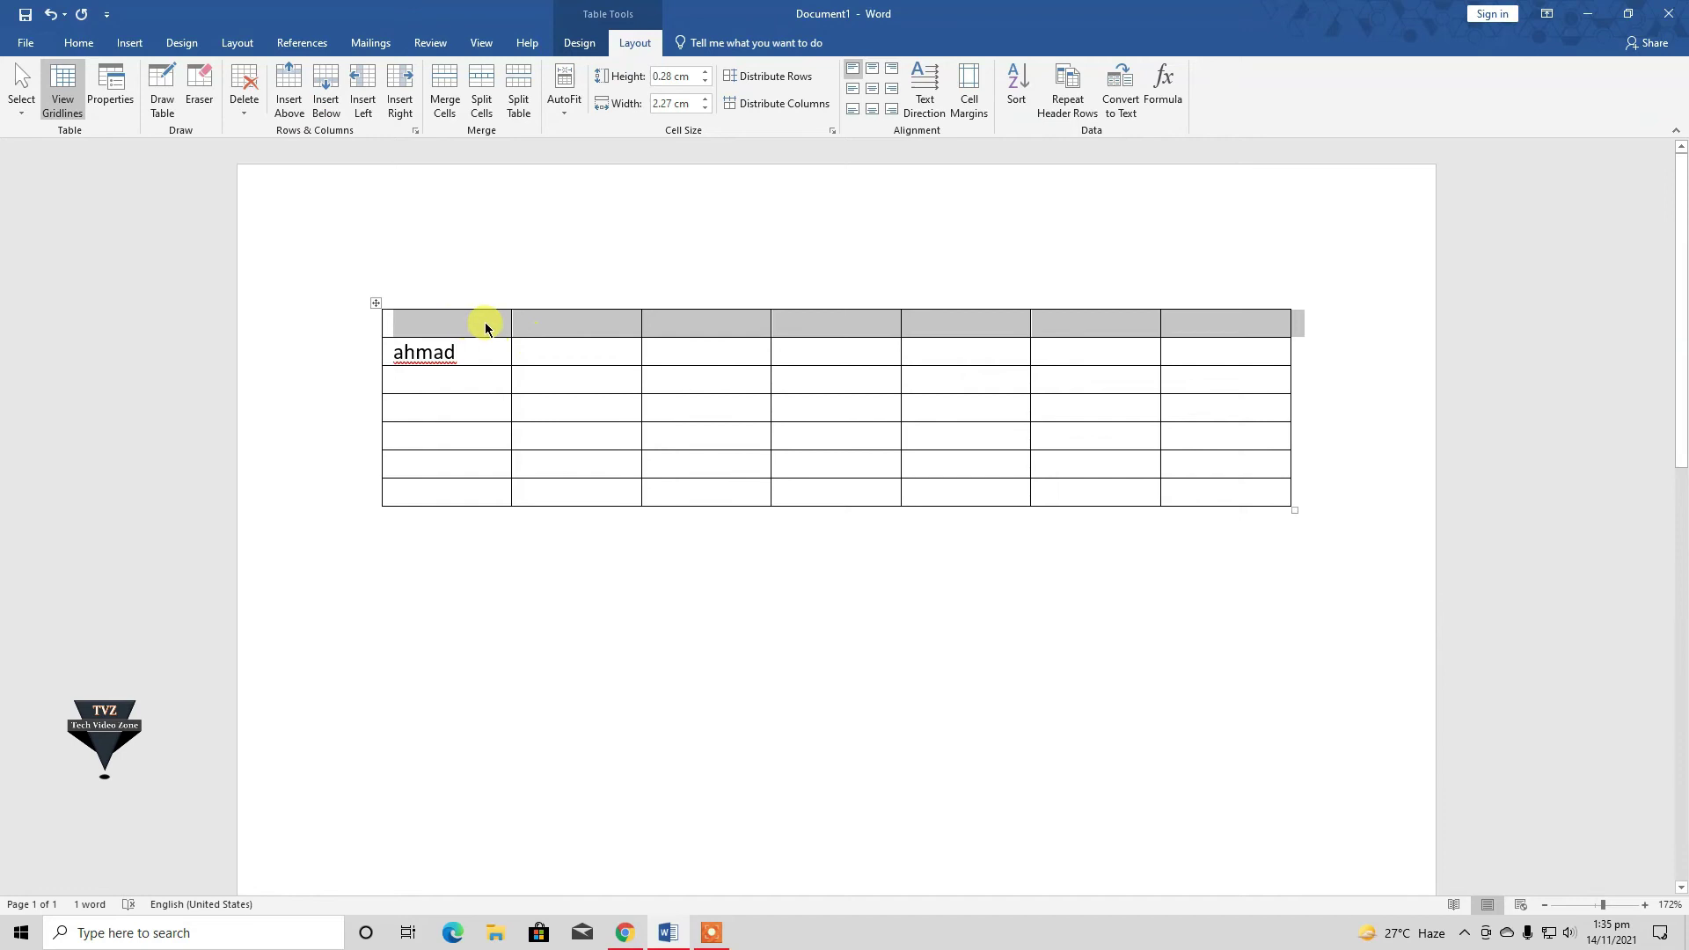
- Type TECH VIDEO ZONE in the top cell, add a blank row below, and type name beside it
click(417, 316)
text(TECH VID)
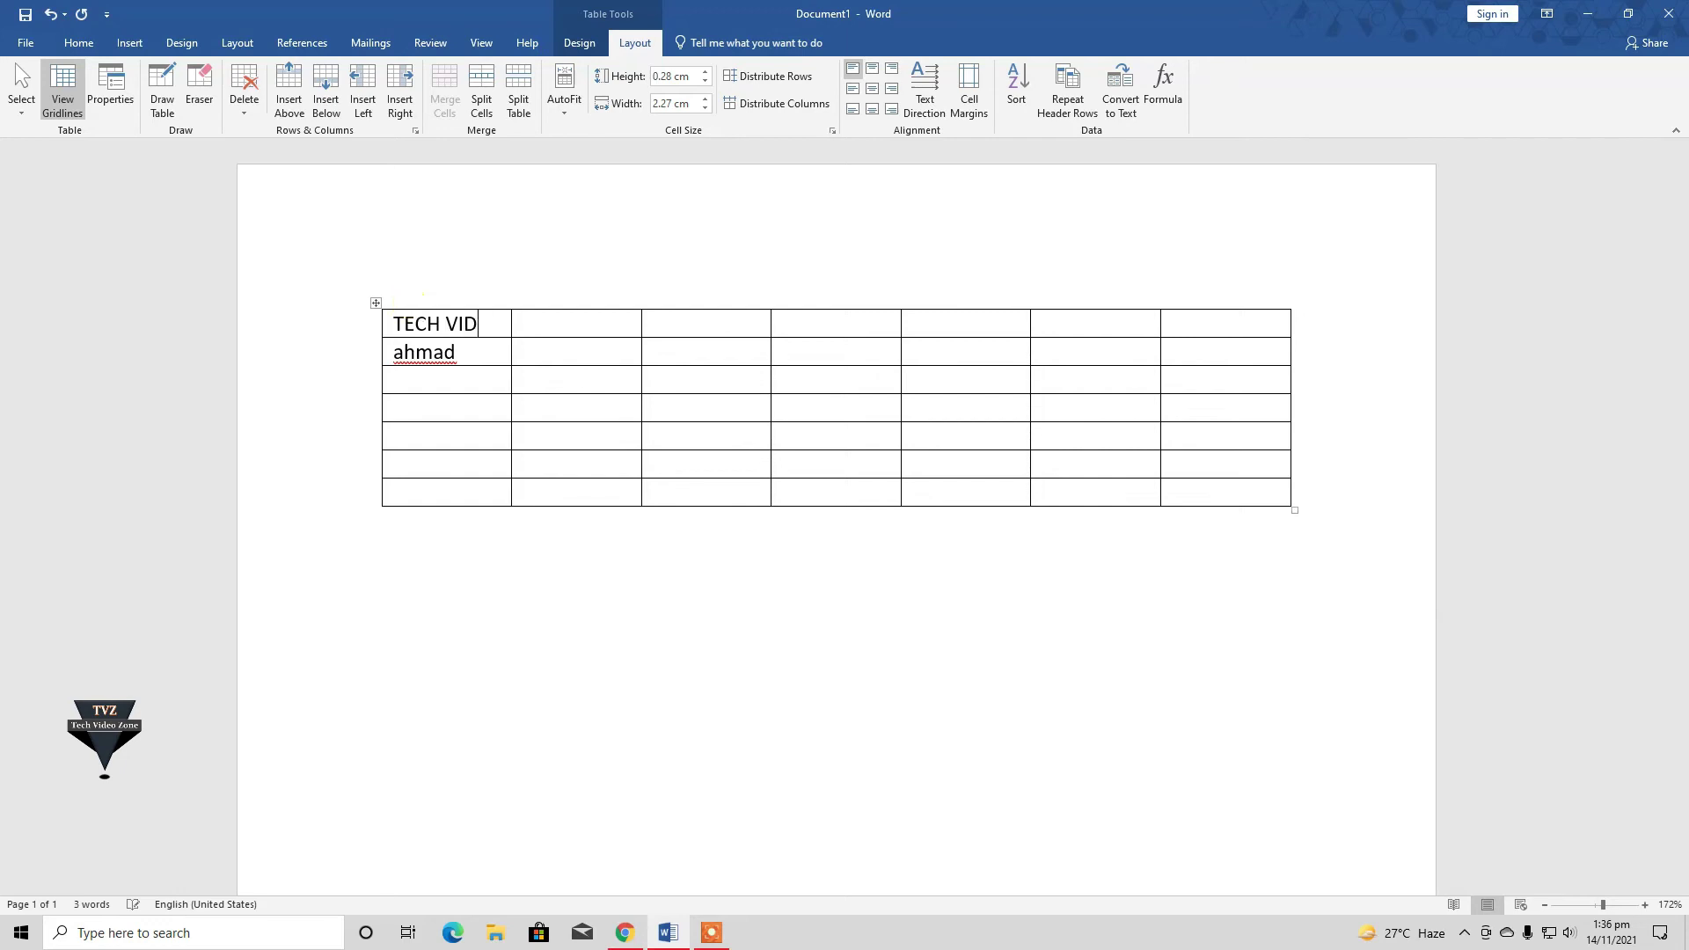
text(EO ZONE)
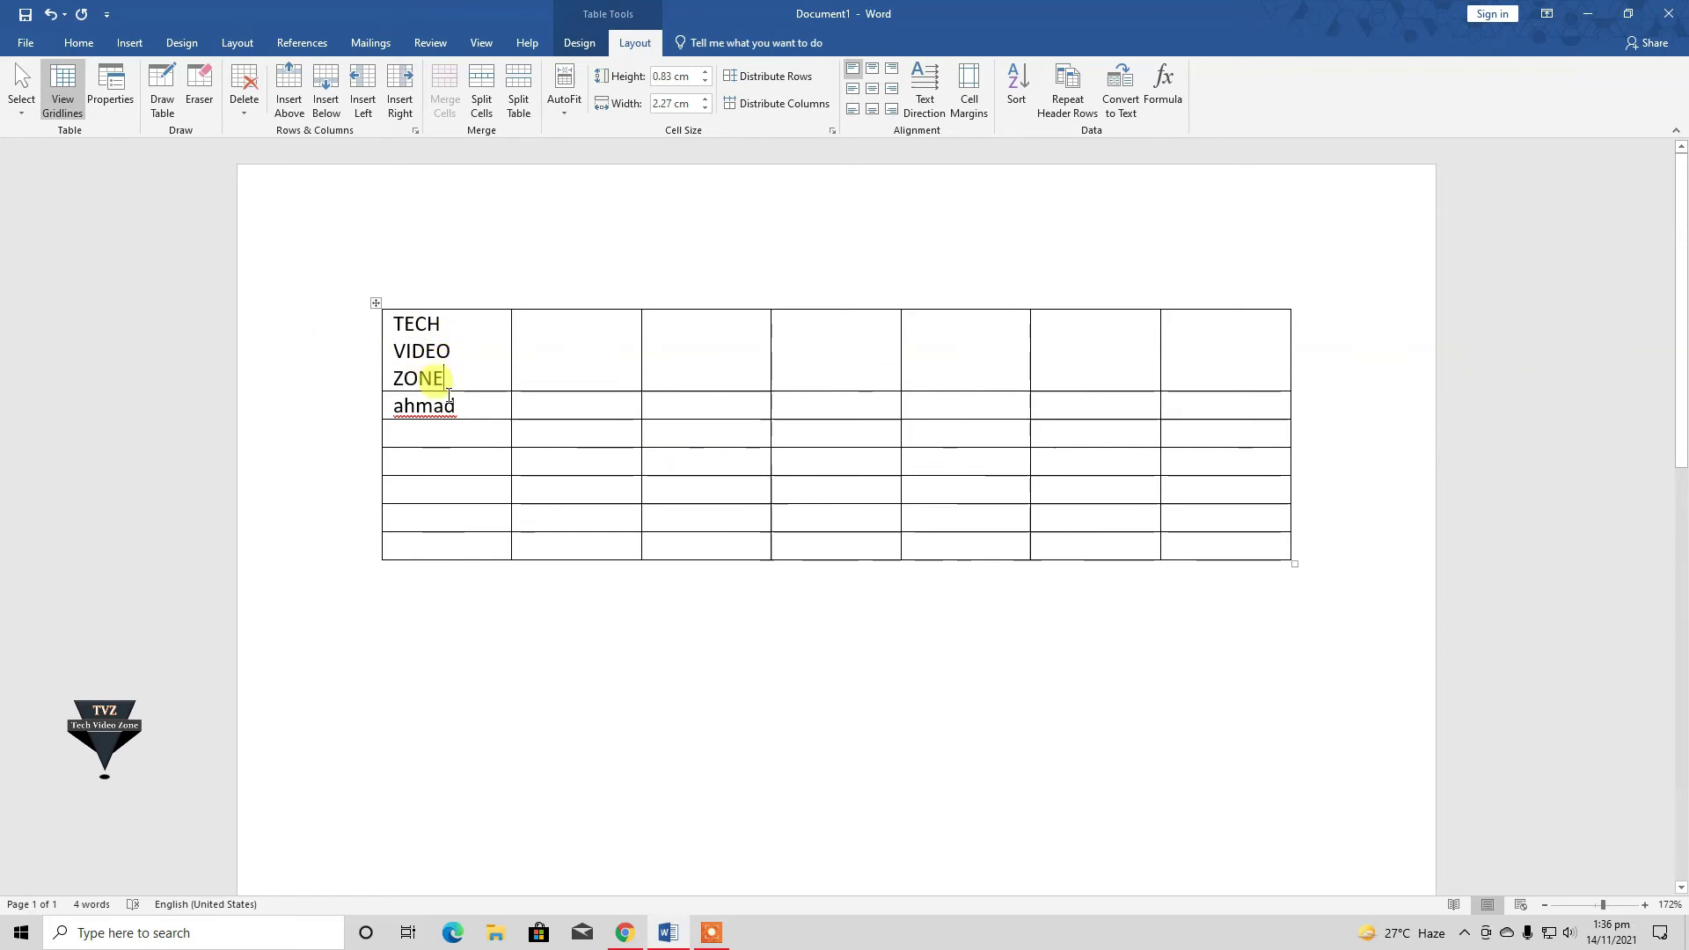
click(321, 104)
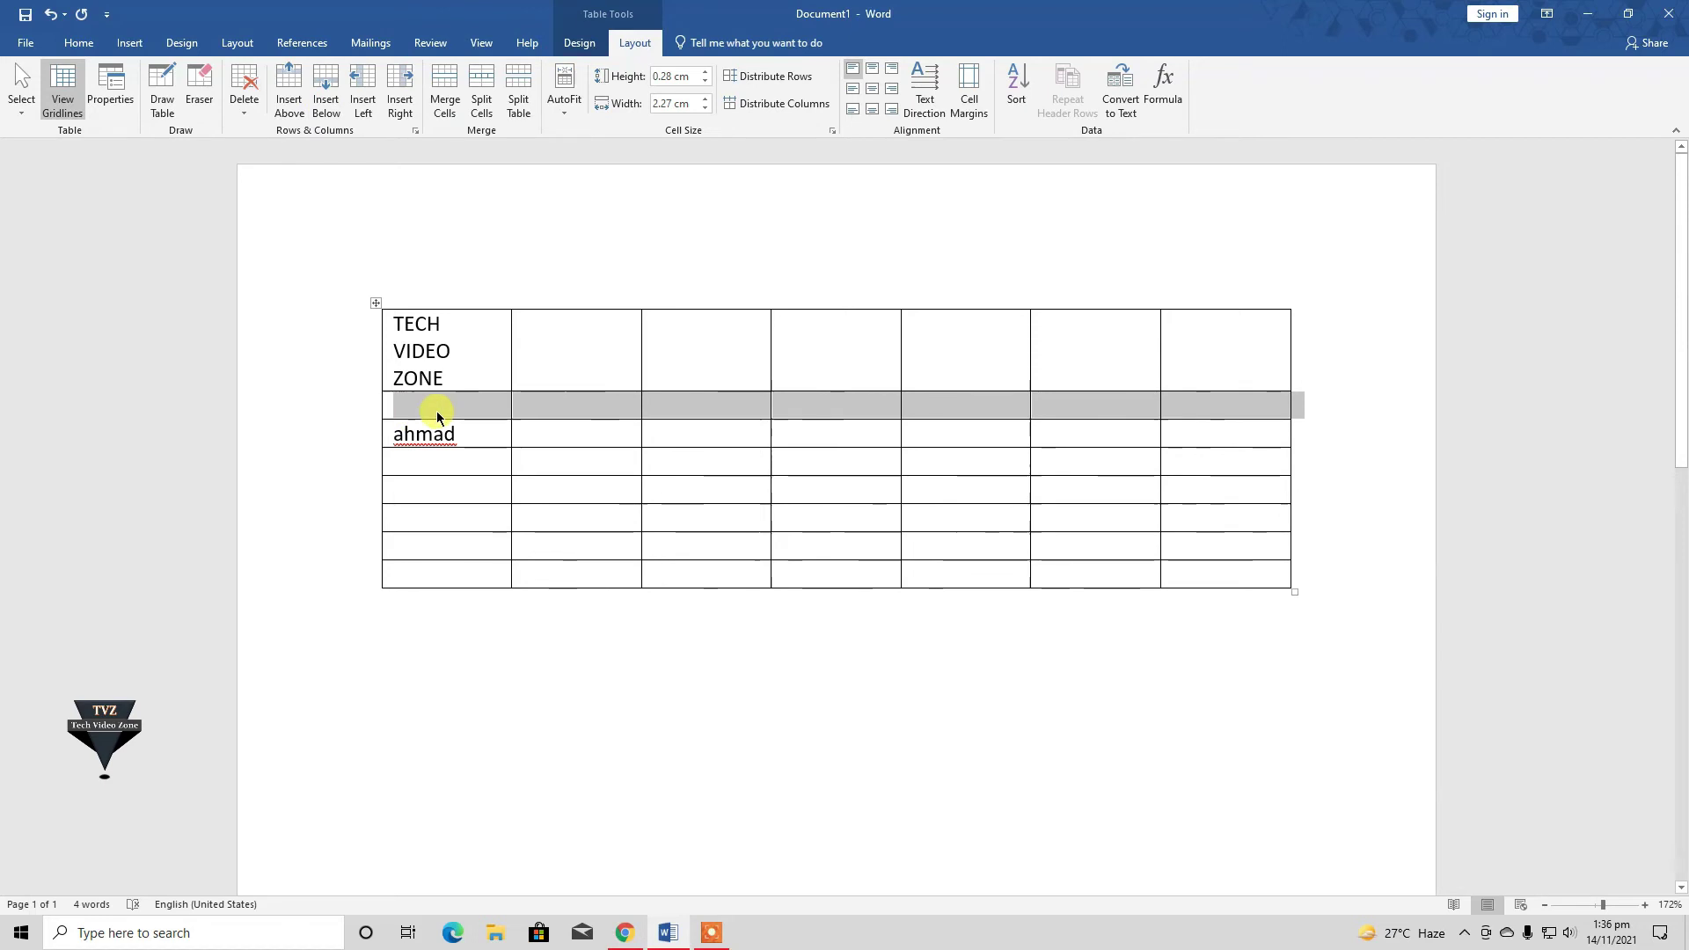
click(538, 352)
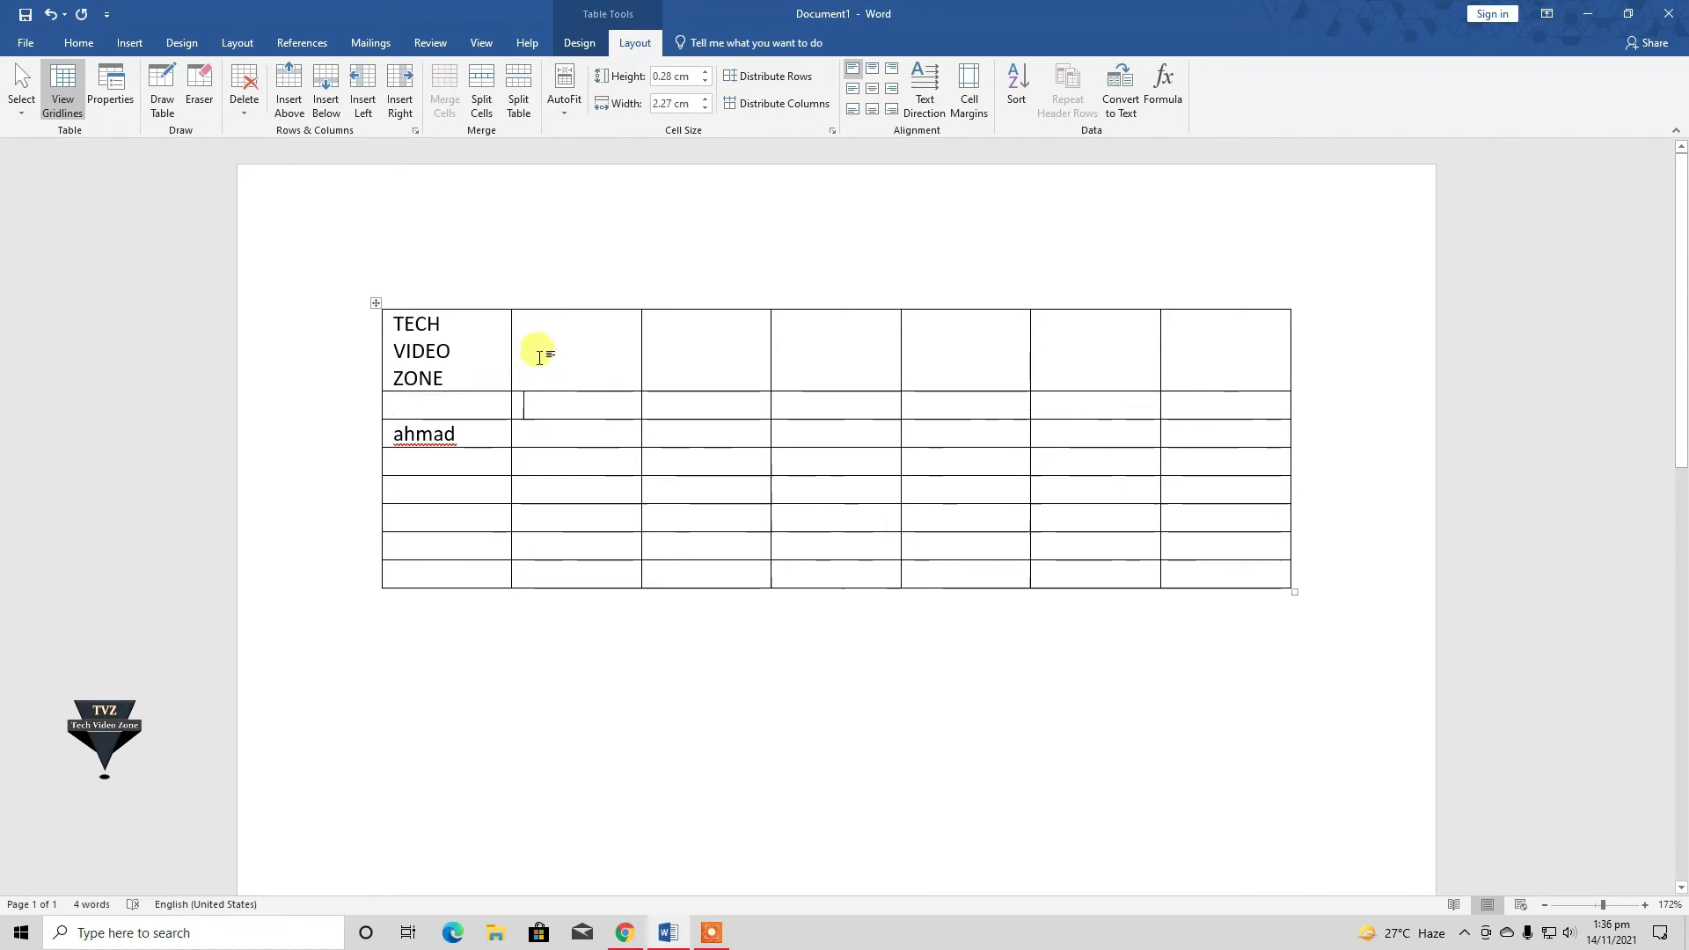
text(name)
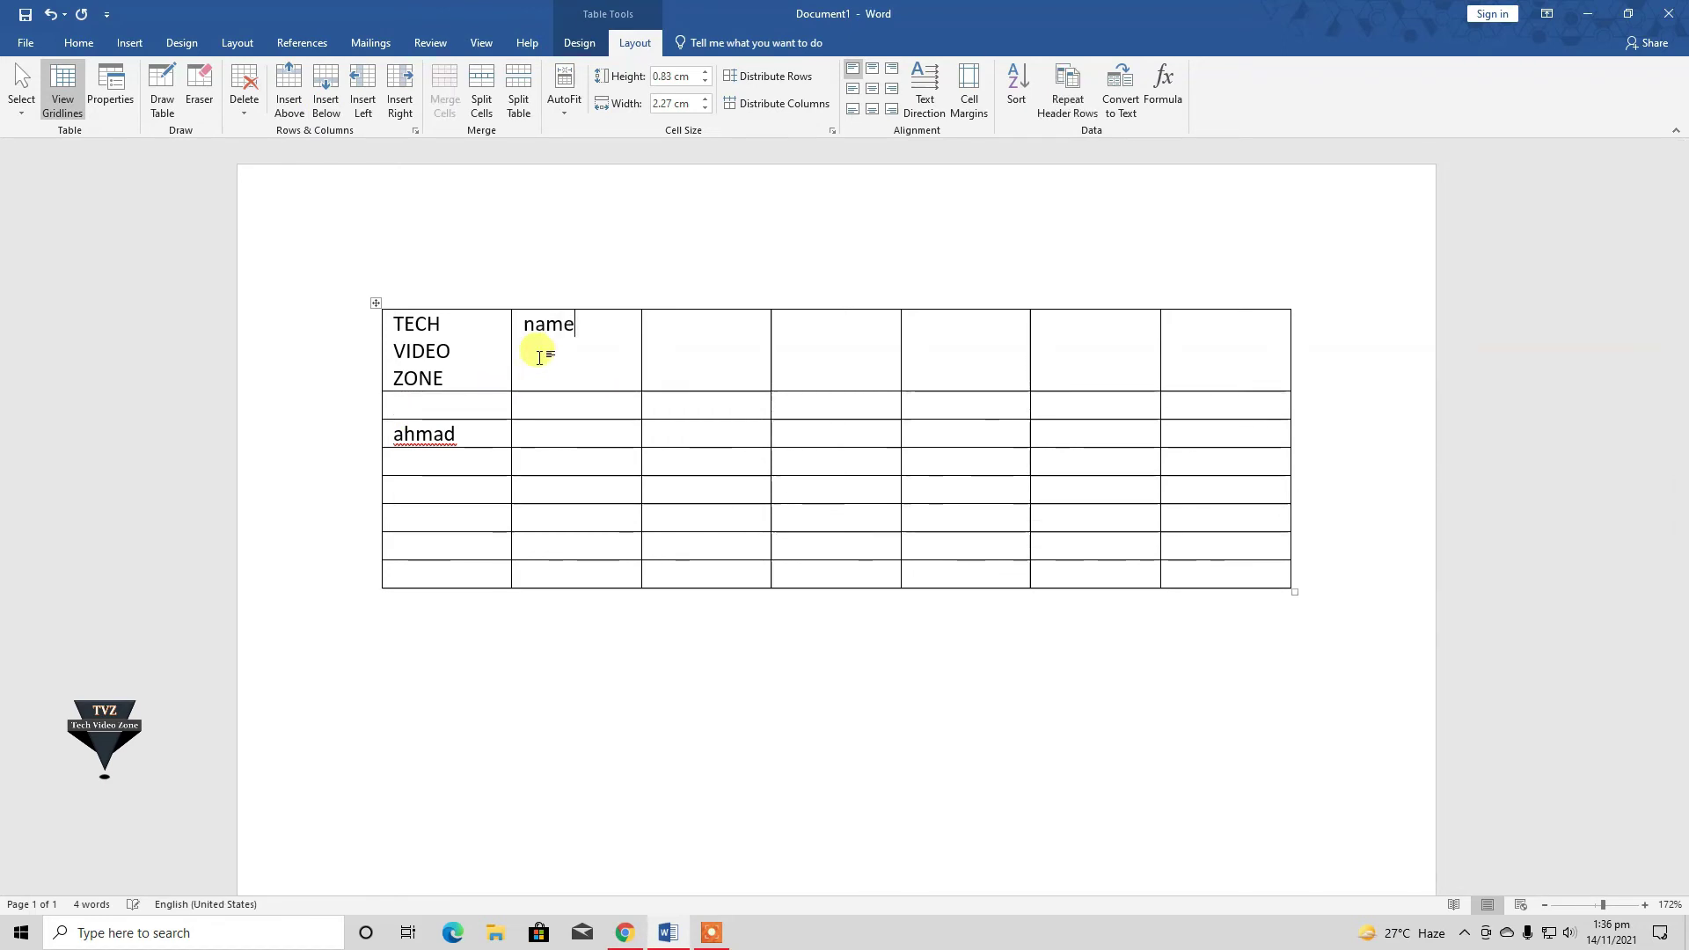
- Insert a column right of name, type AHMAD in the top cell, and insert a column left of it
click(414, 99)
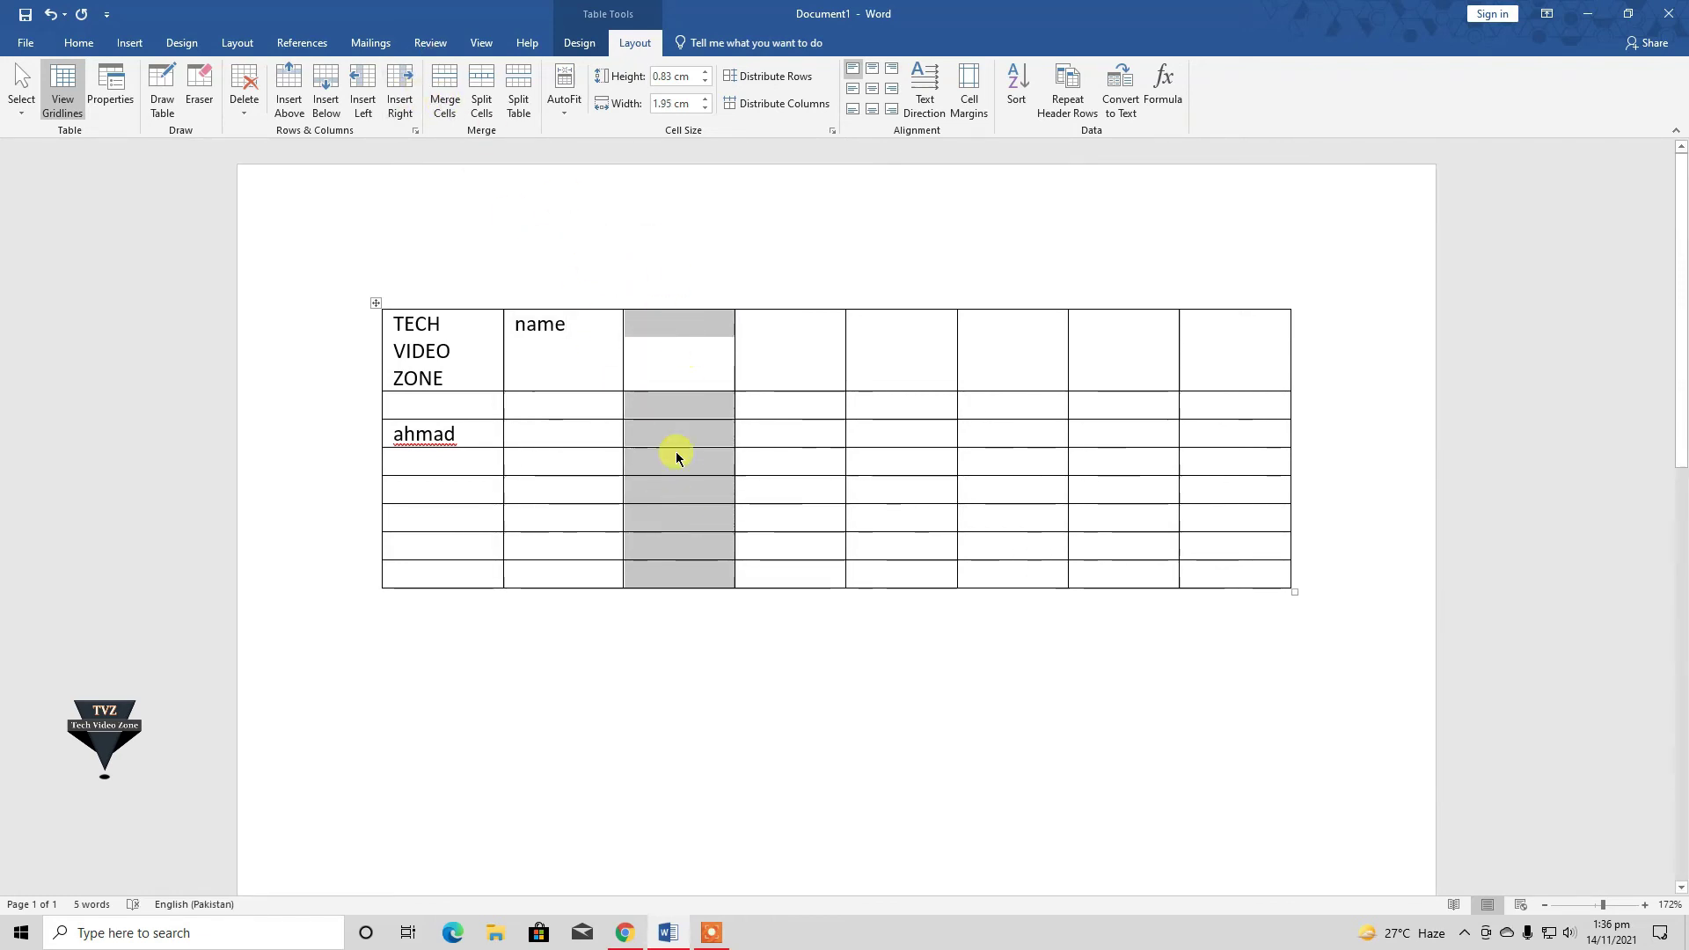
click(757, 347)
text(AHMAD)
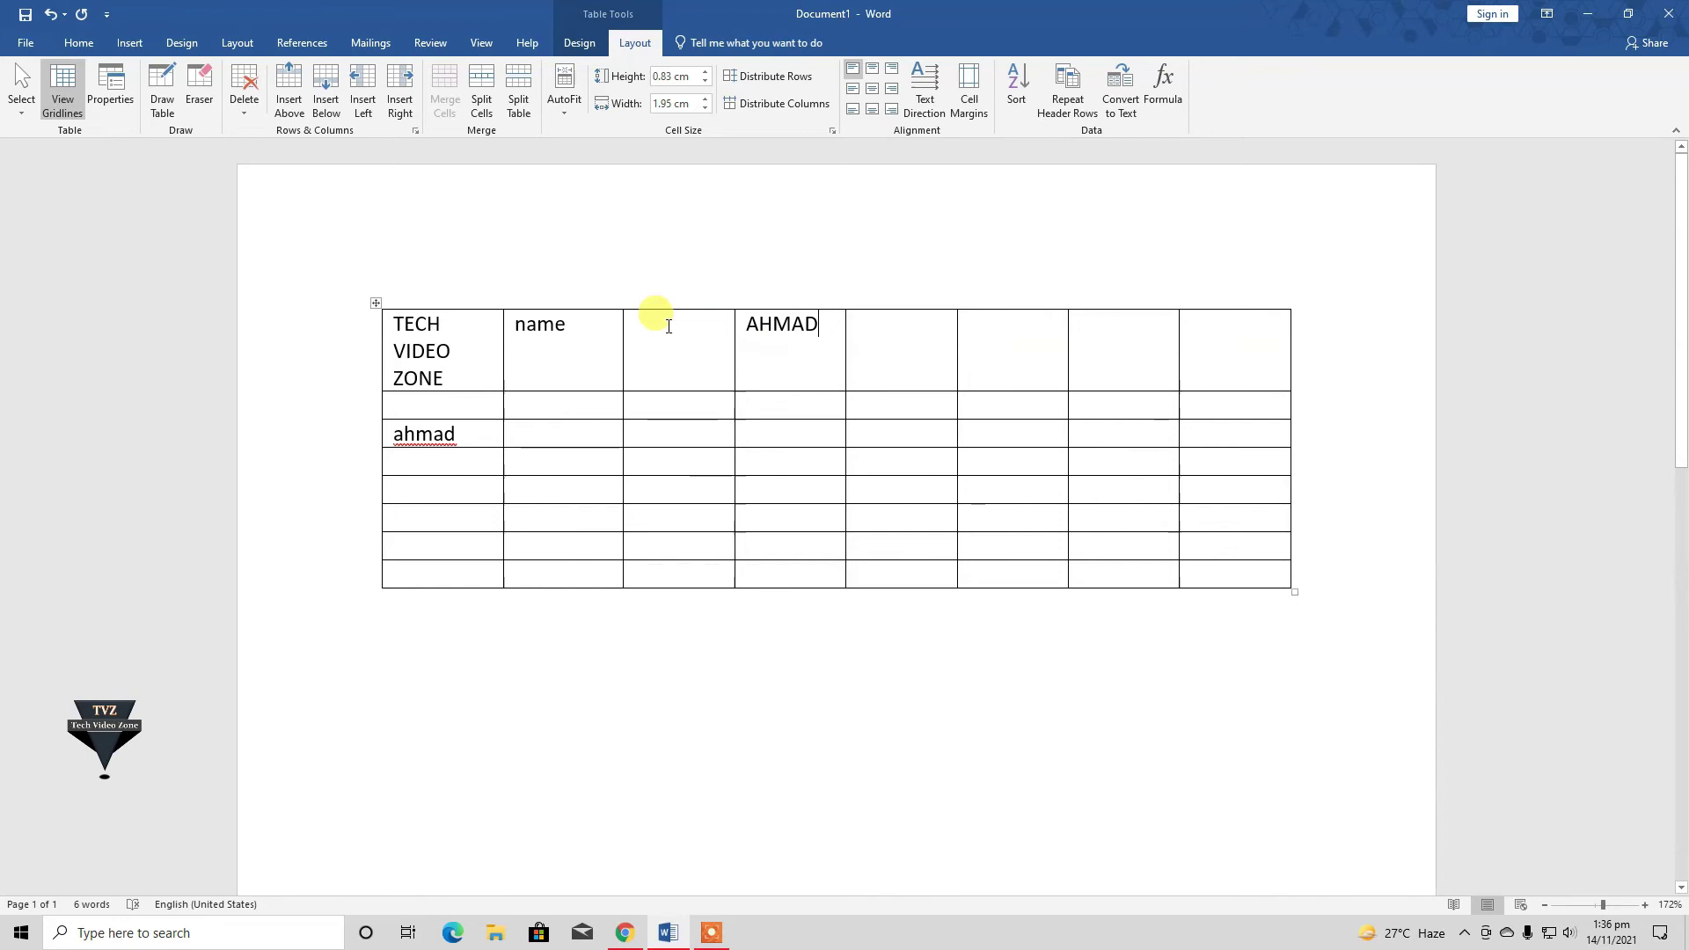
click(364, 97)
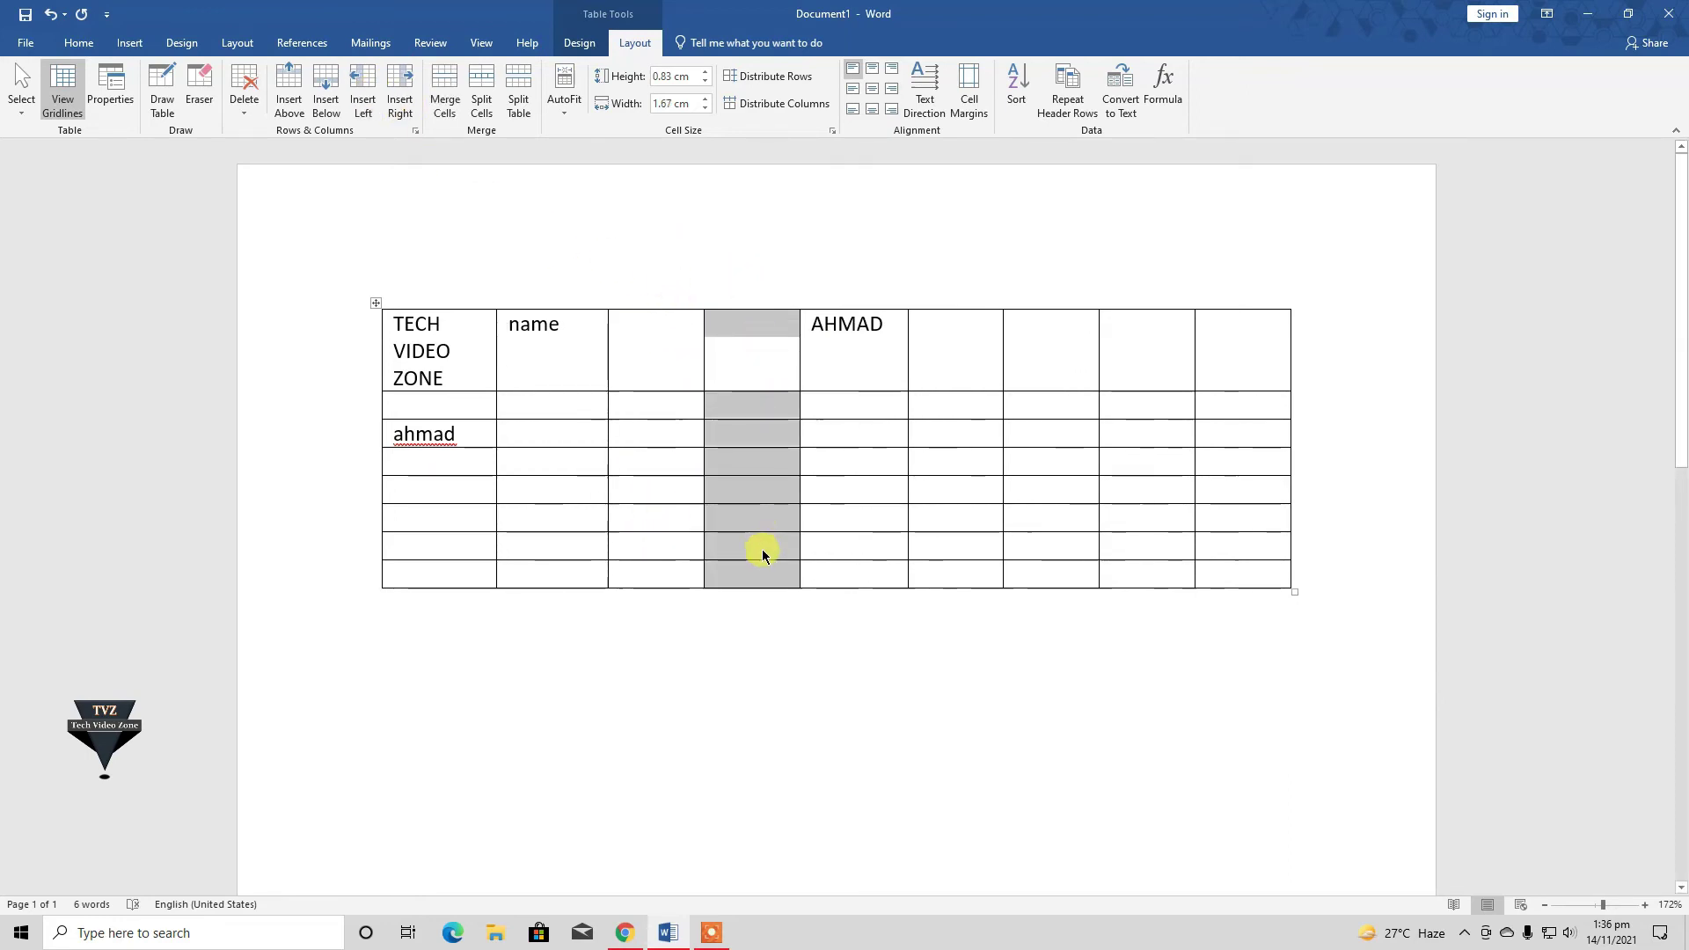
- Select cell blocks, the bottom row and the whole table while showing Table Layout options
click(1338, 597)
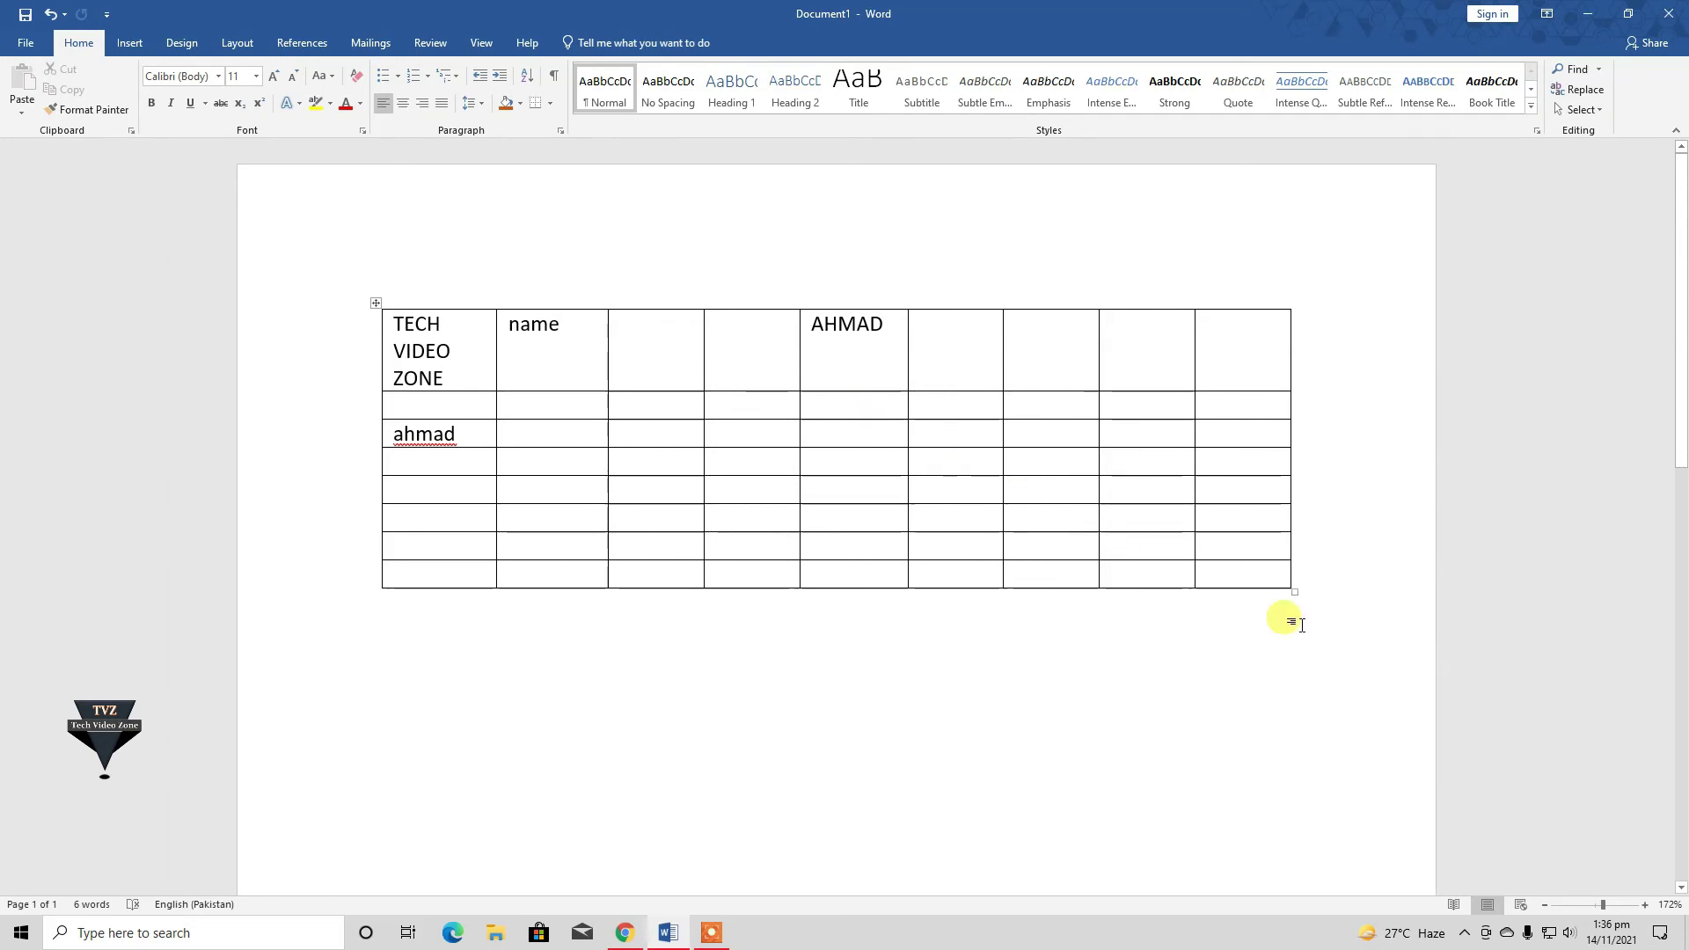
drag(1315, 577, 474, 275)
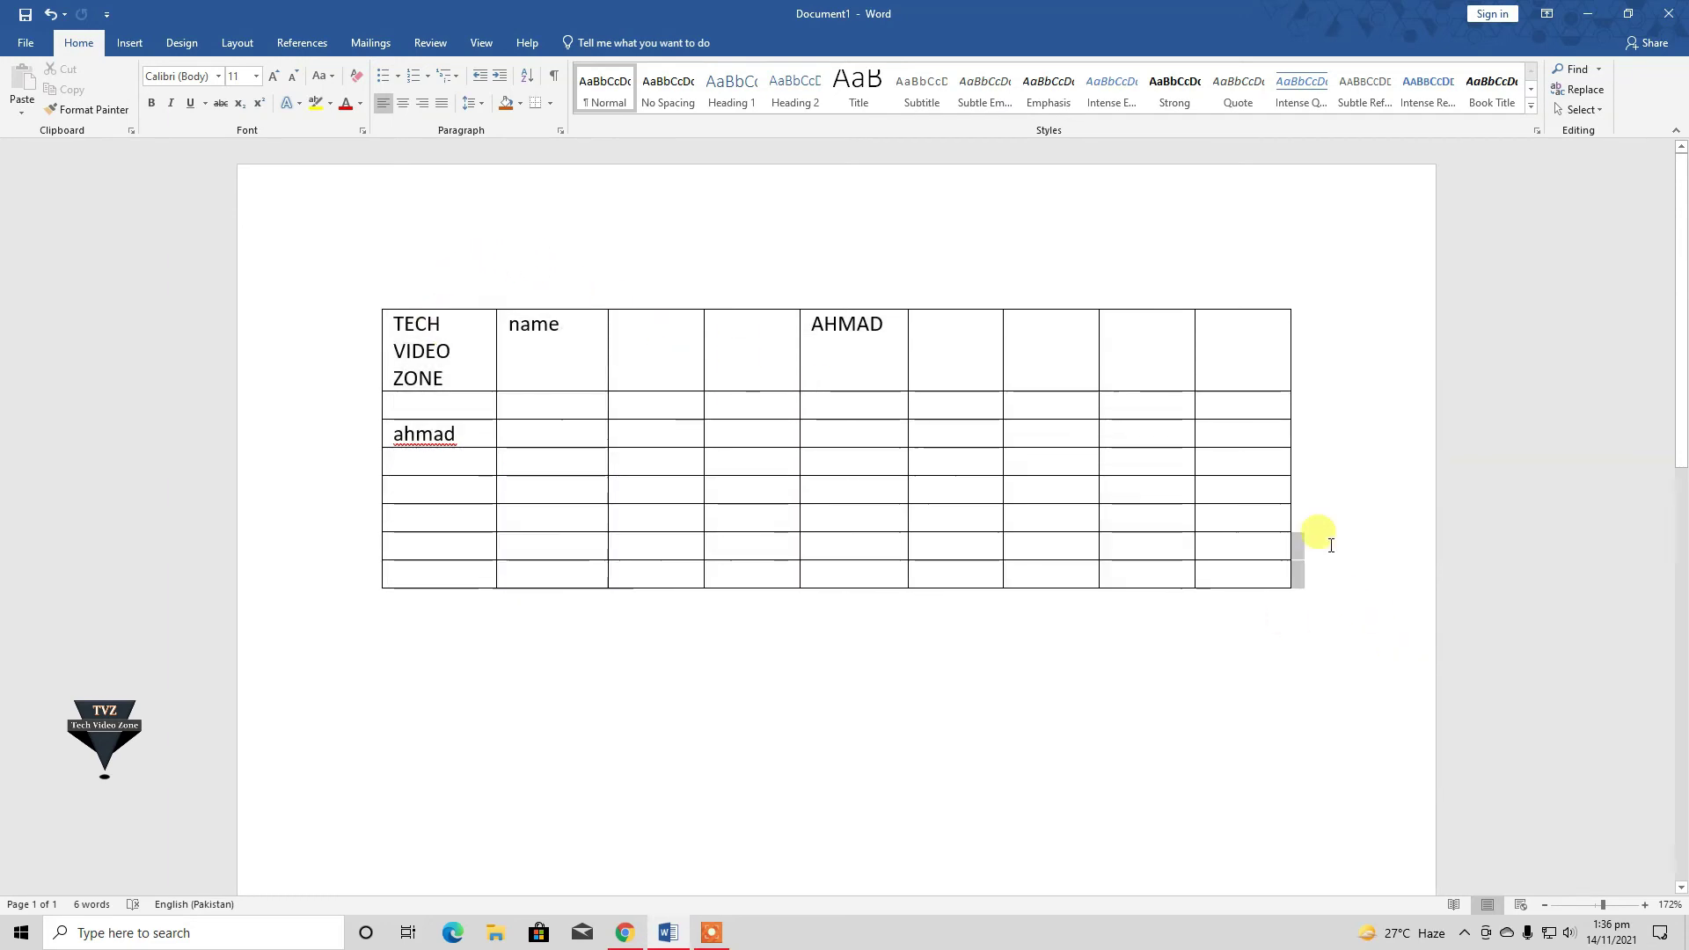
drag(1310, 539, 393, 616)
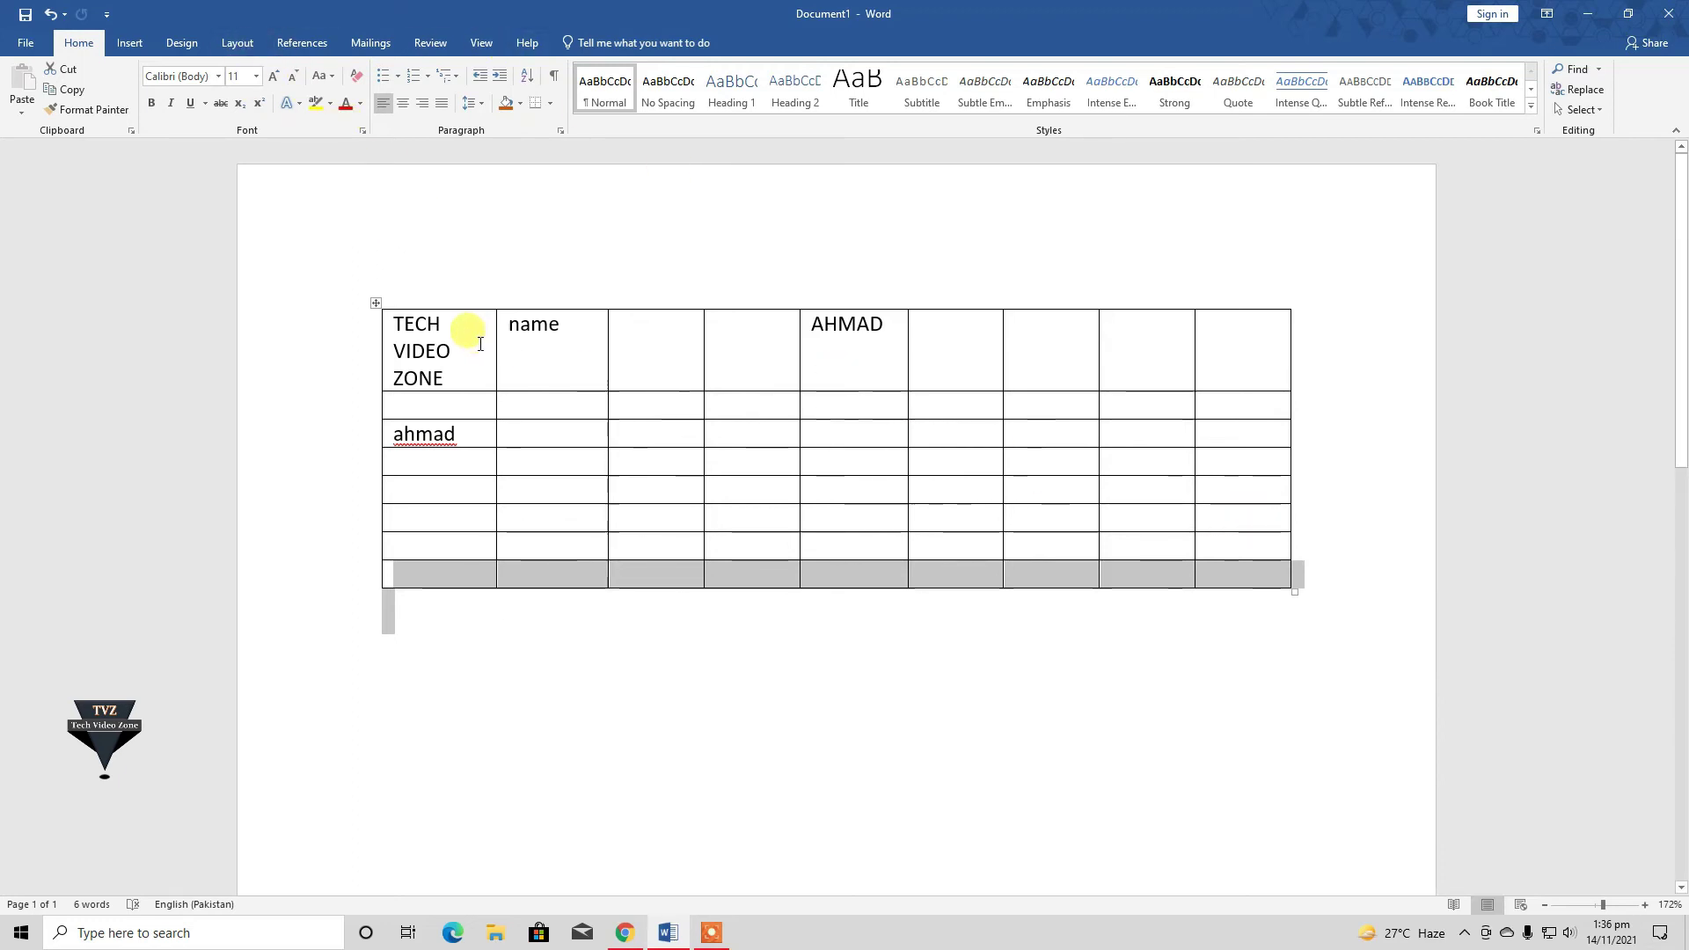
click(376, 303)
click(635, 43)
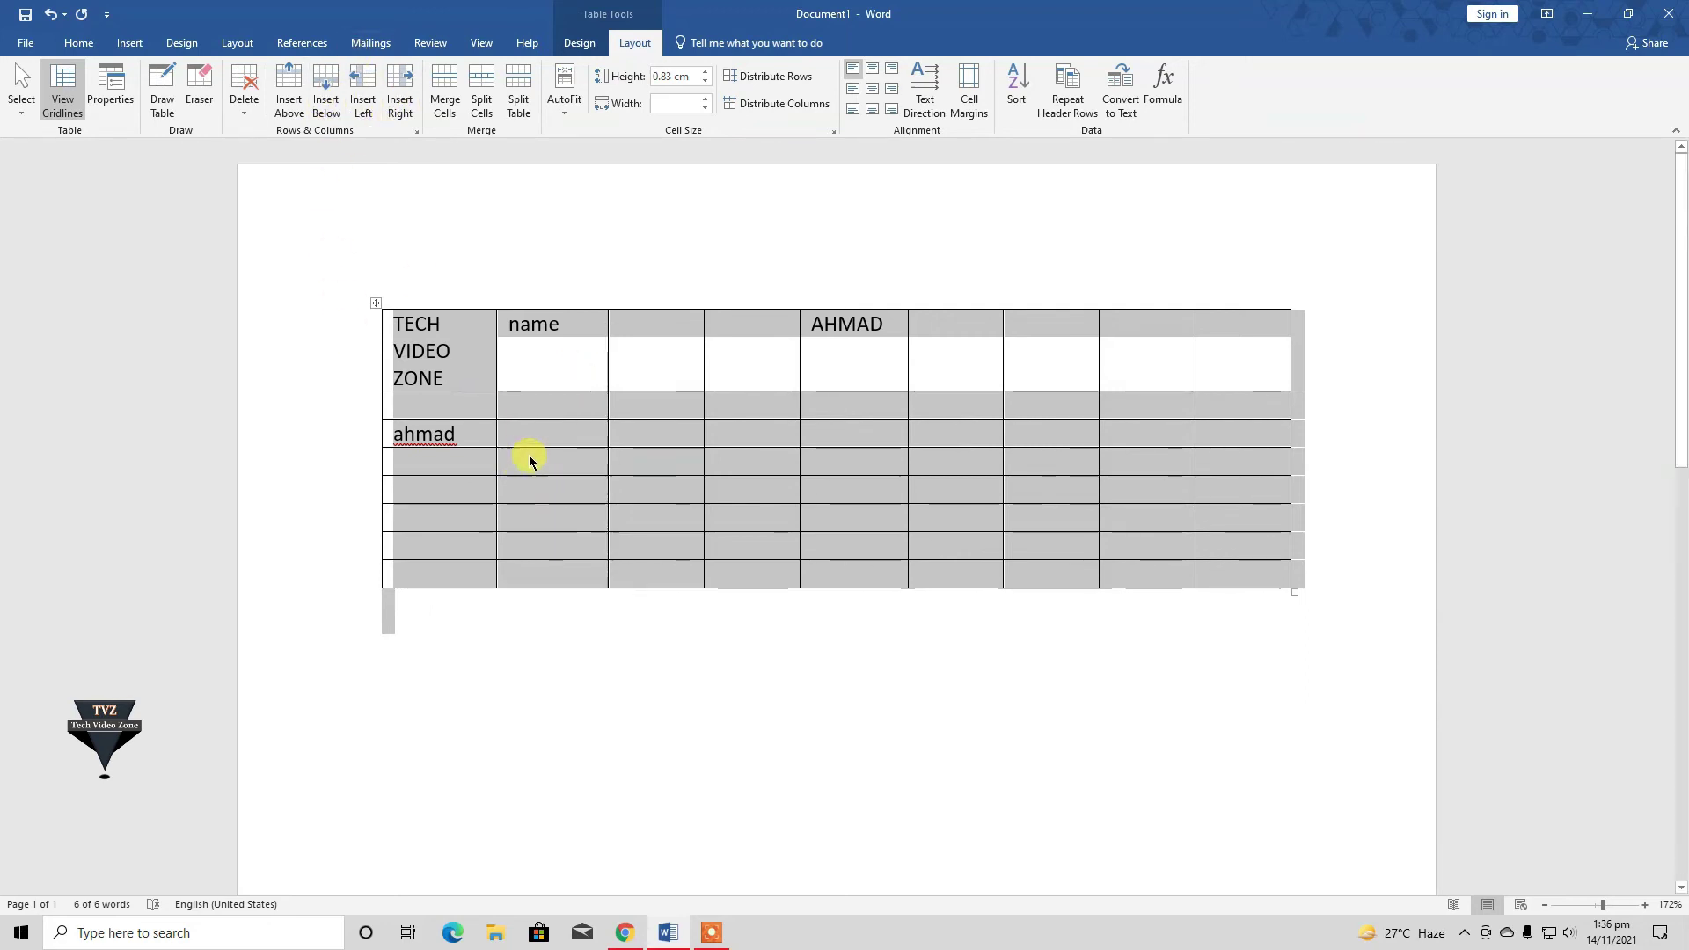
click(1372, 403)
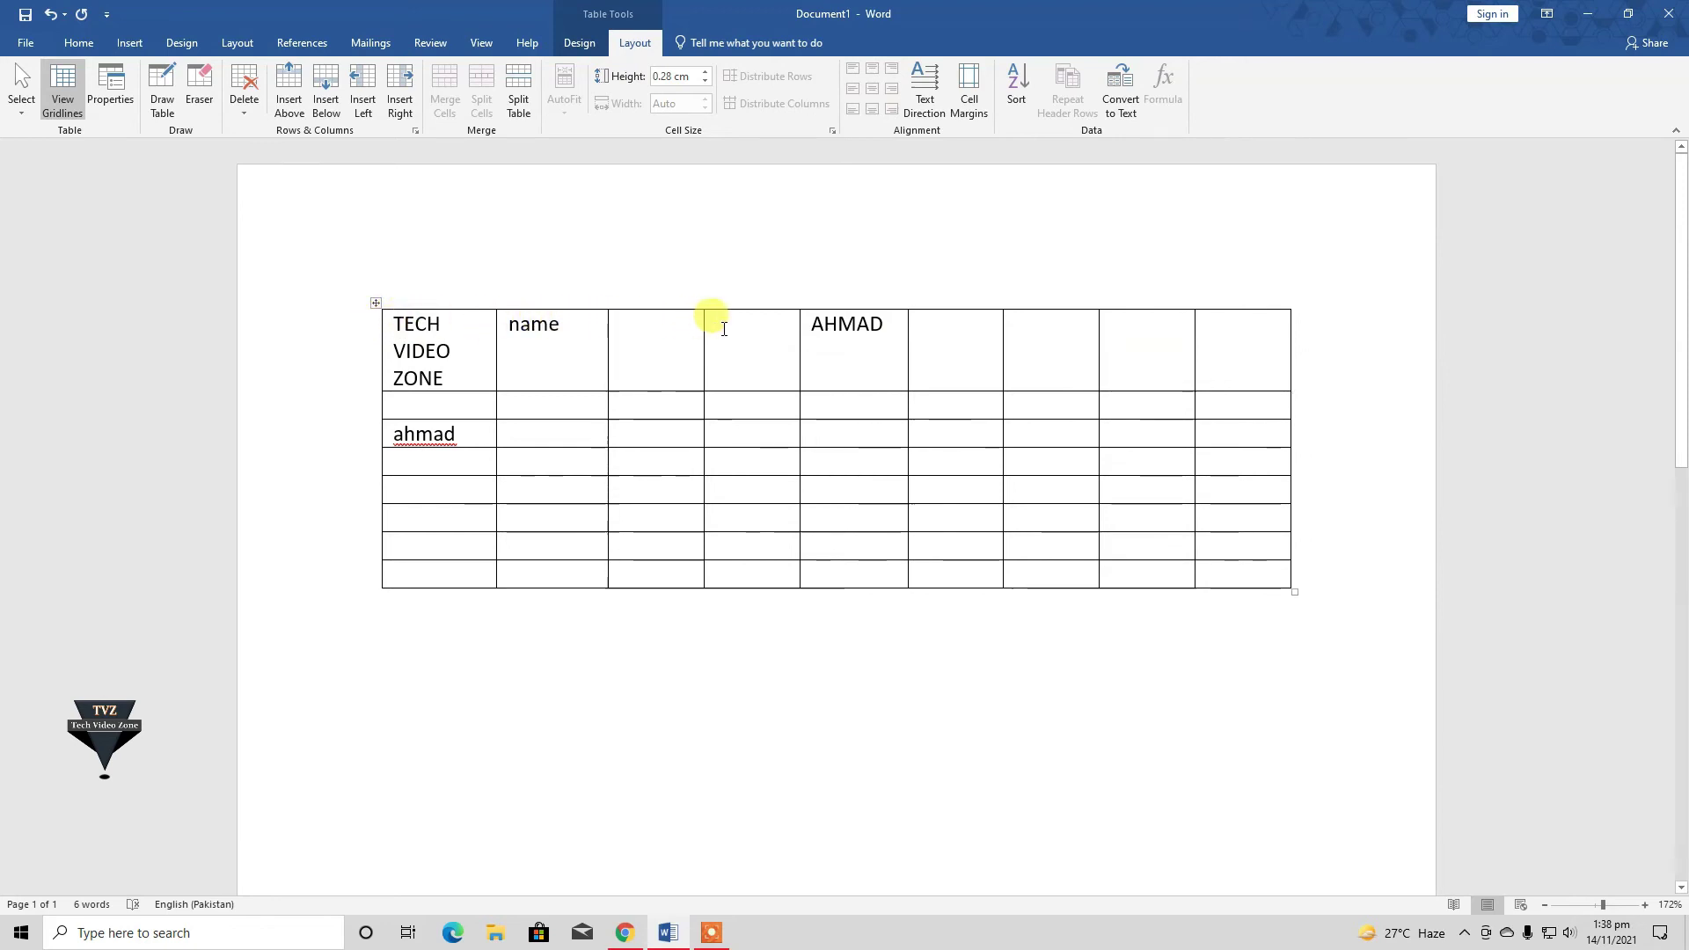
- Select all top-row cells and merge them into a single cell
drag(1254, 327, 449, 333)
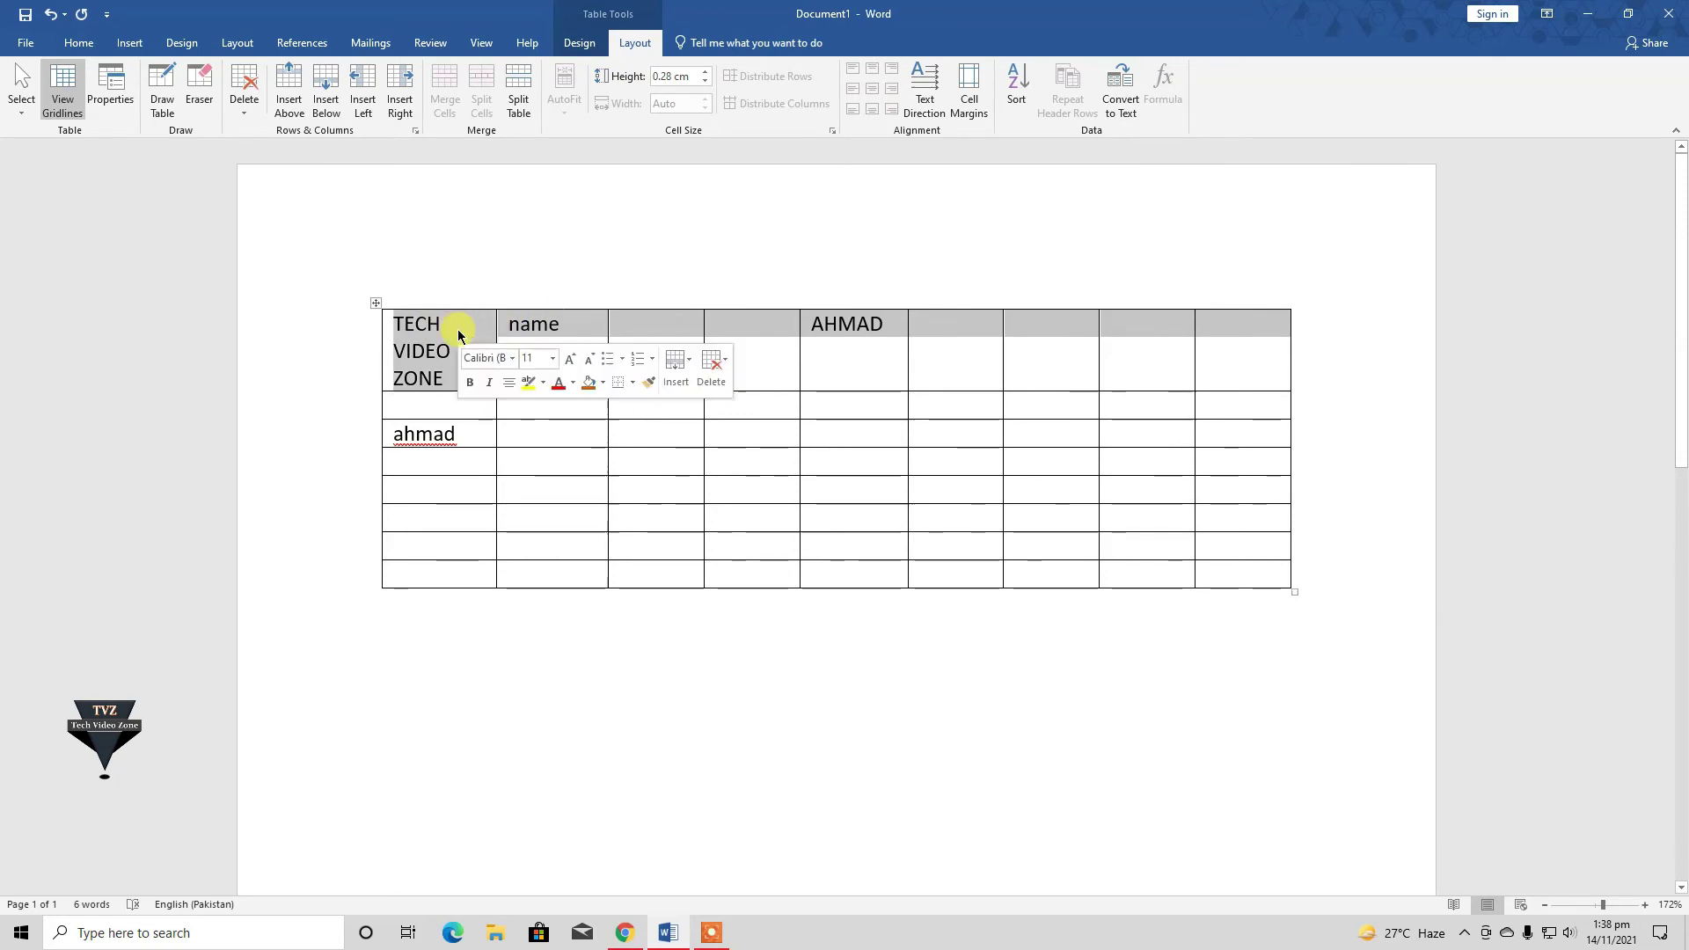
click(444, 106)
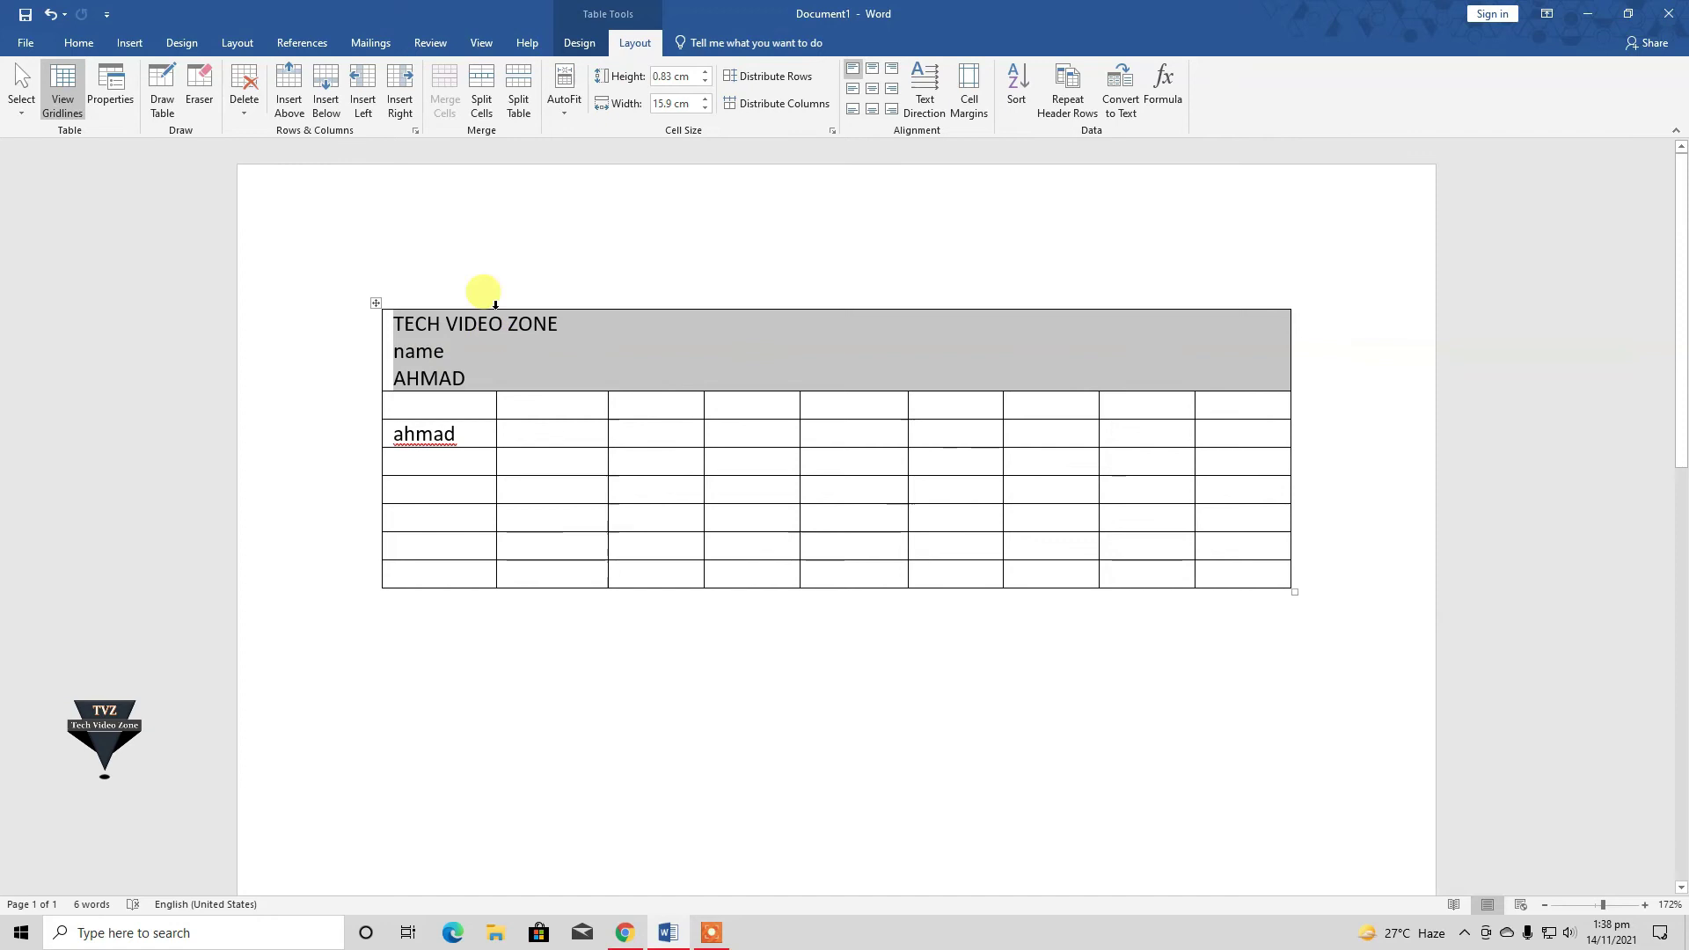
- Delete name and AHMAD from the merged cell so only TECH VIDEO ZONE remains, then select the top row
click(517, 346)
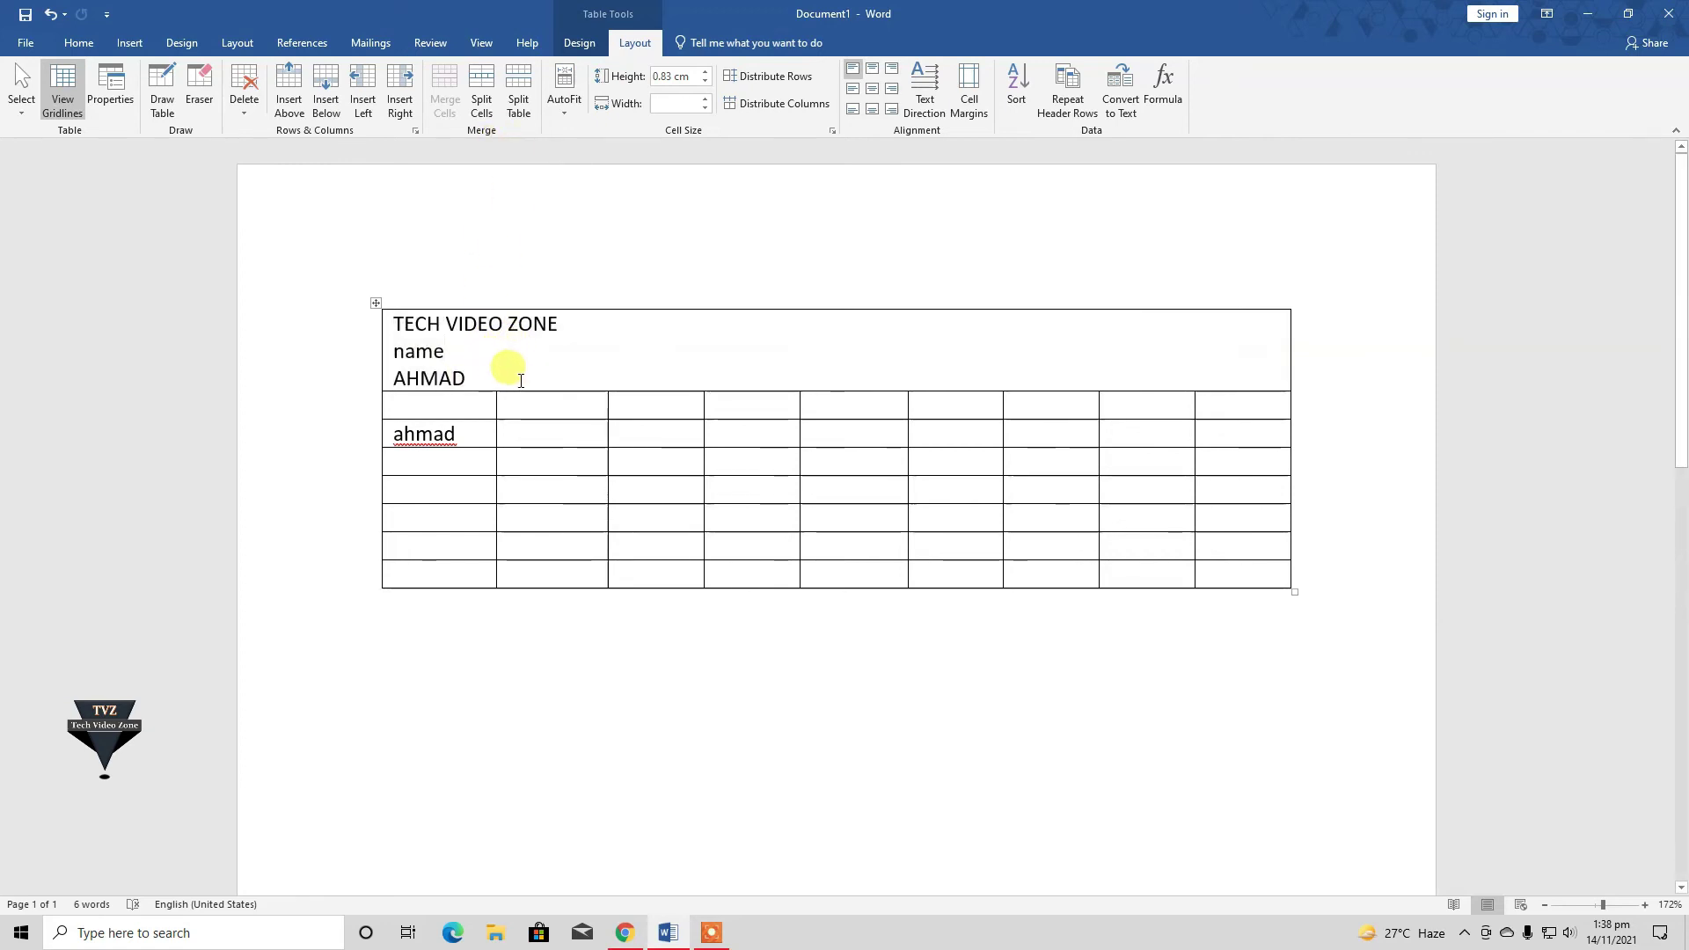
drag(388, 352, 387, 356)
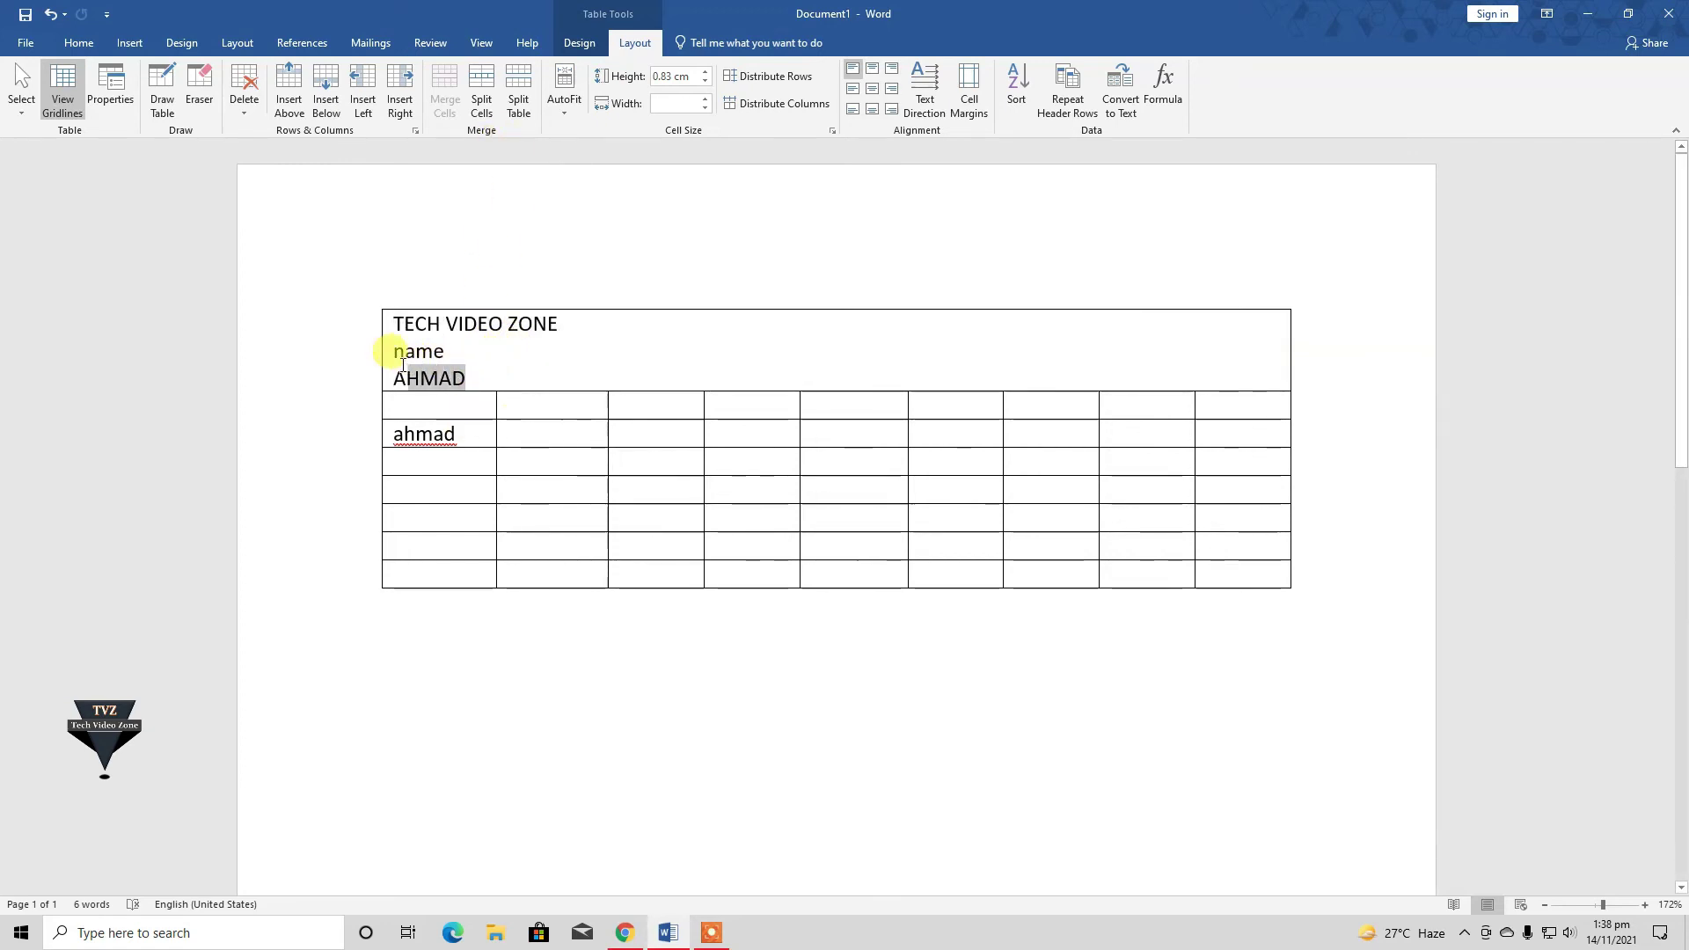
key(BackSpace)
key(BackSpace)
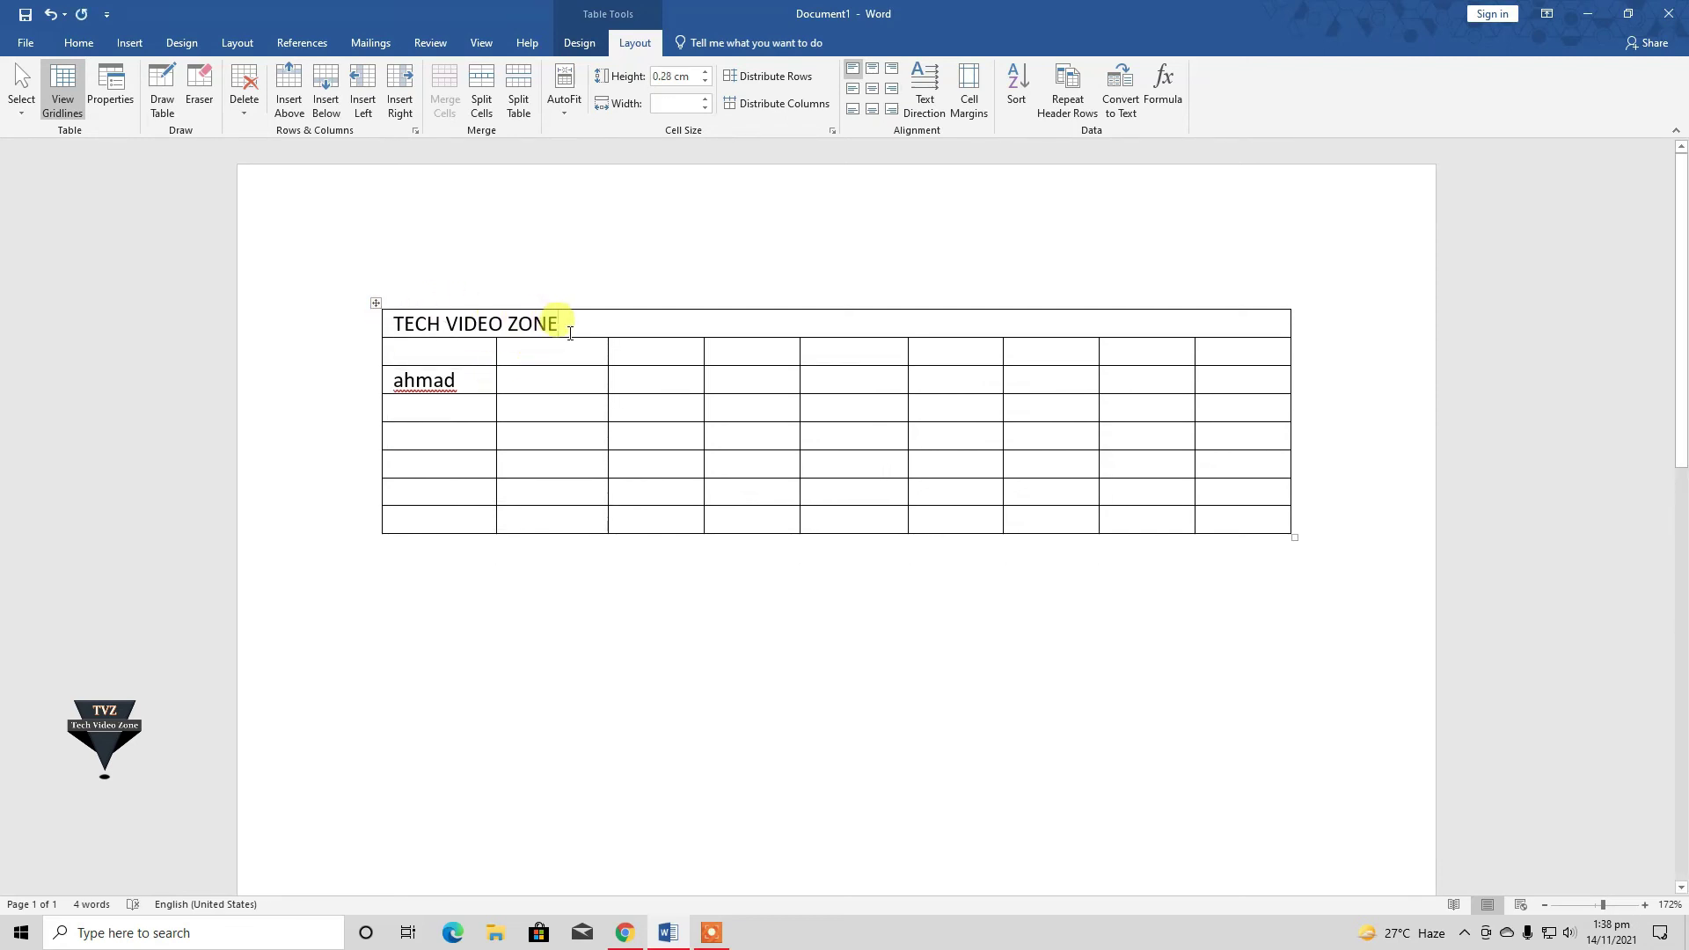
drag(558, 324, 387, 324)
click(591, 323)
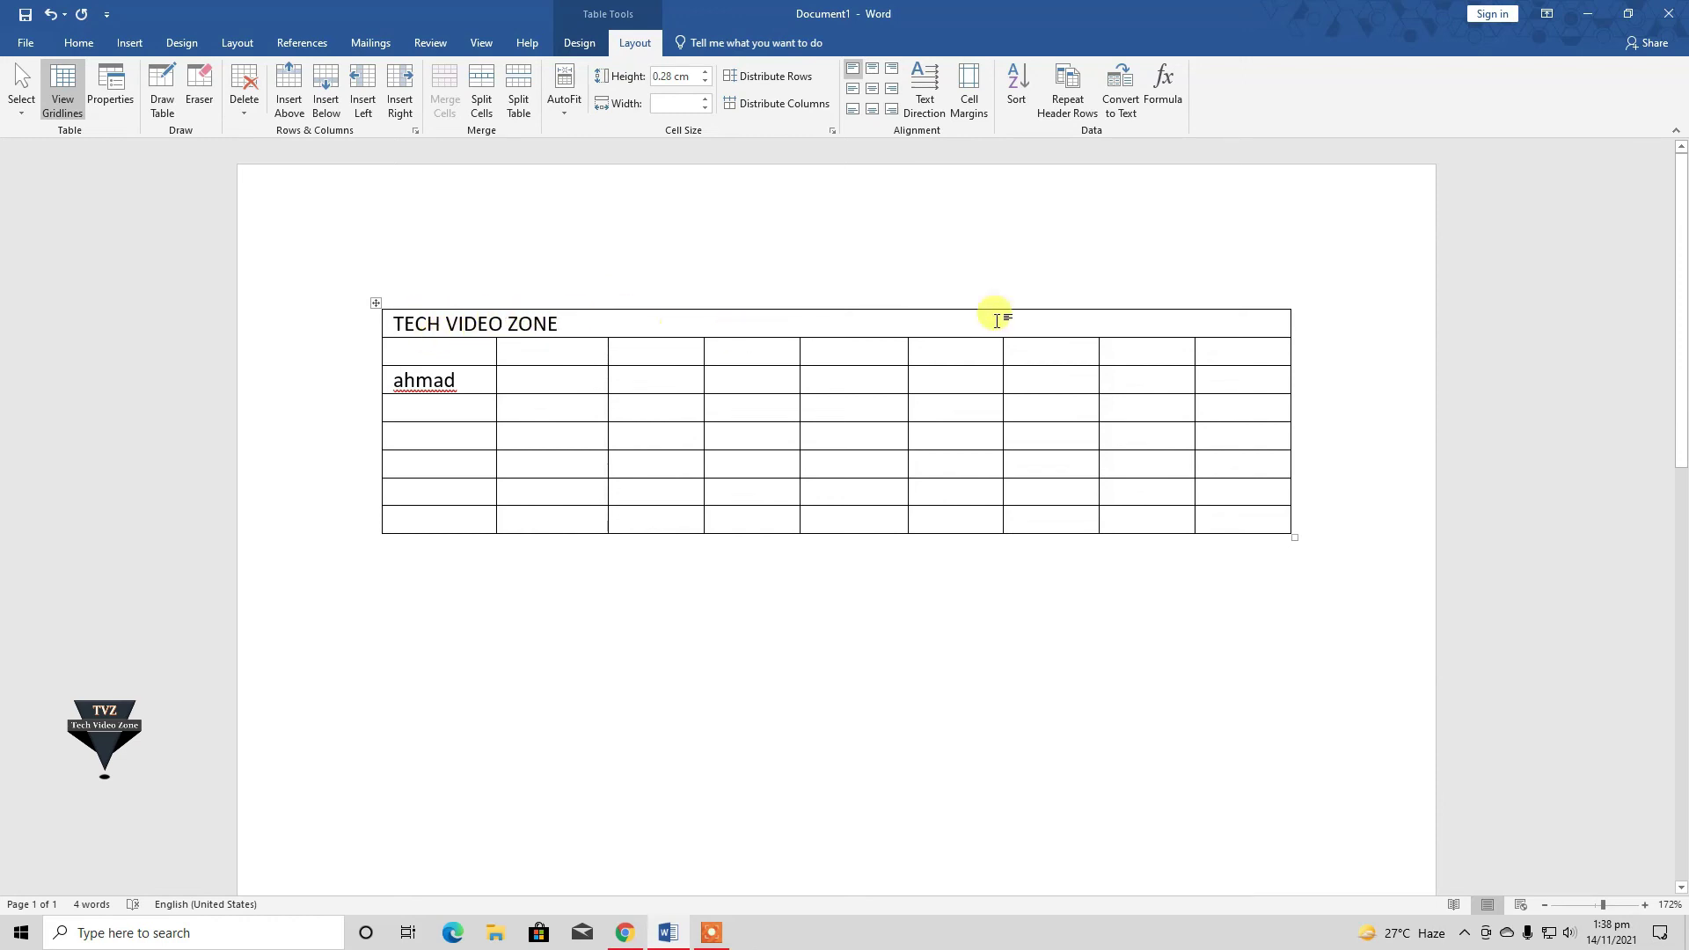
shift+click(445, 324)
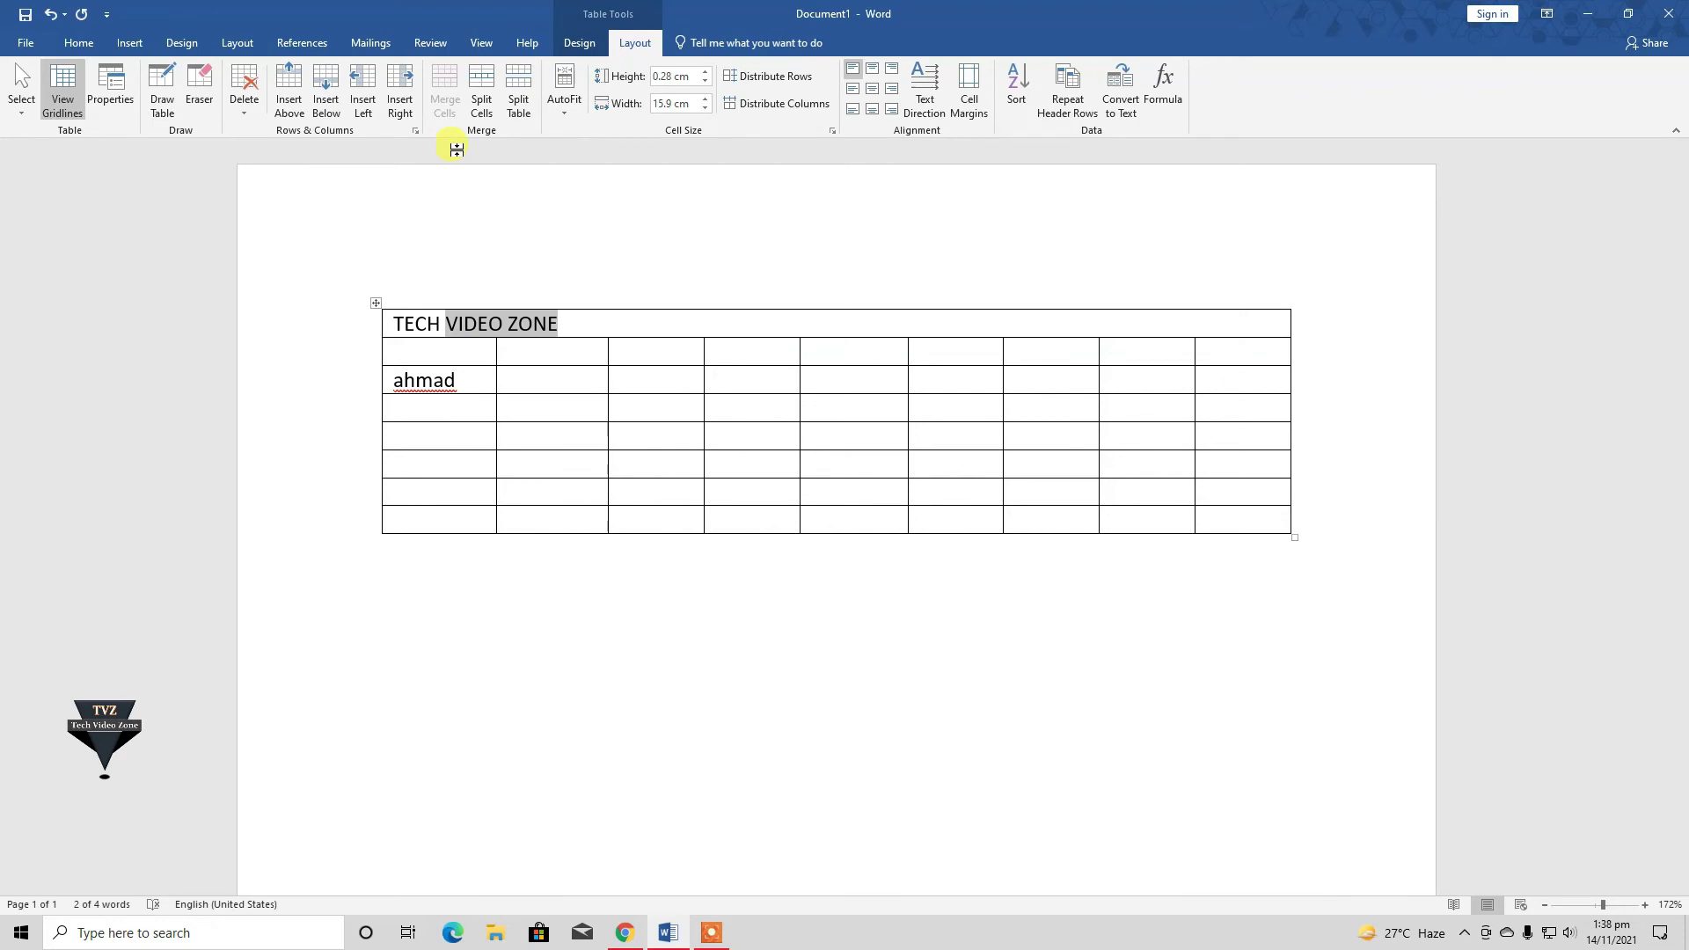
key(ctrl+a)
click(360, 322)
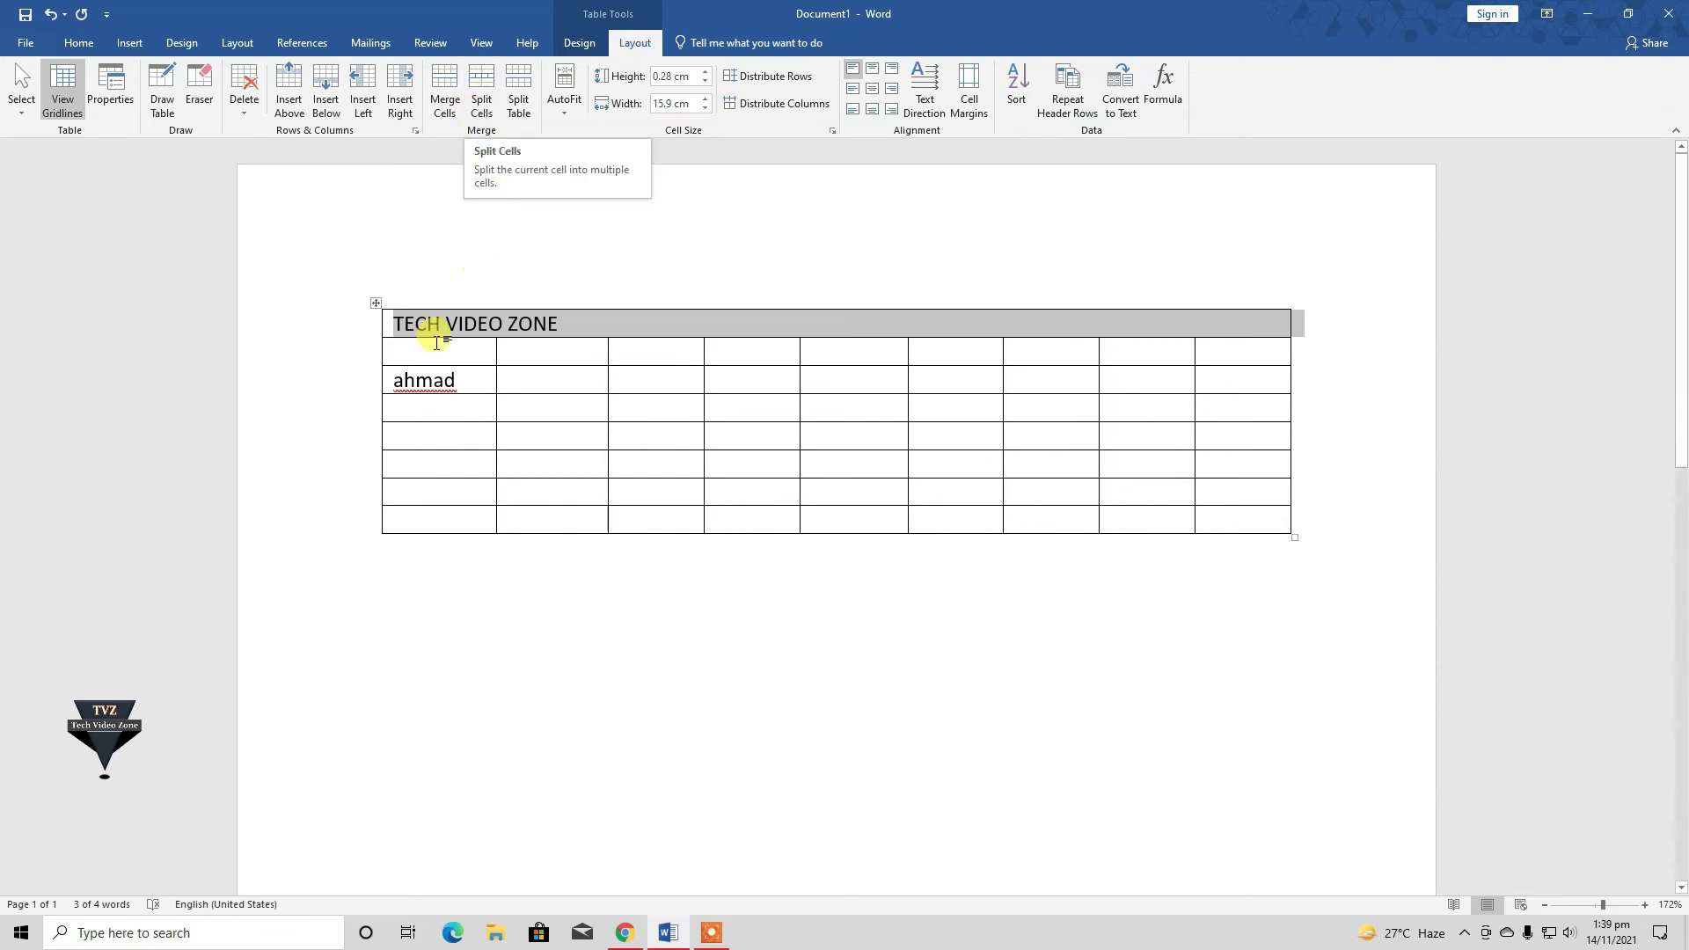
- Type DATE in the second-column cell below ahmad and open Split Cells for it
click(453, 413)
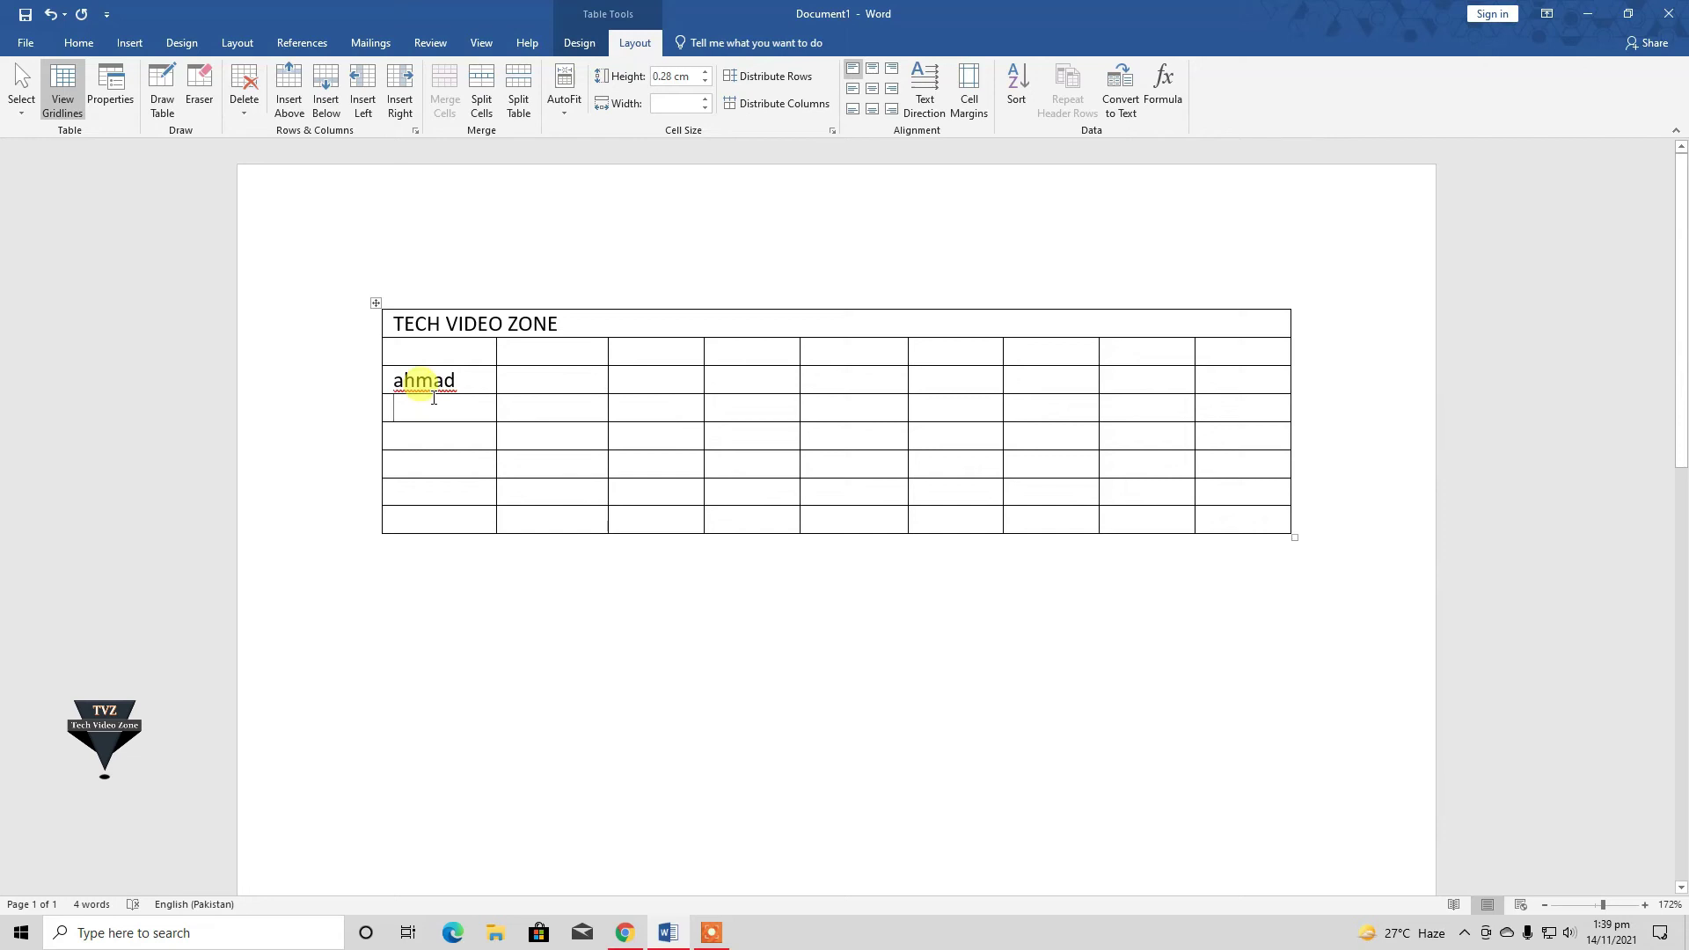
click(527, 413)
text(DATE)
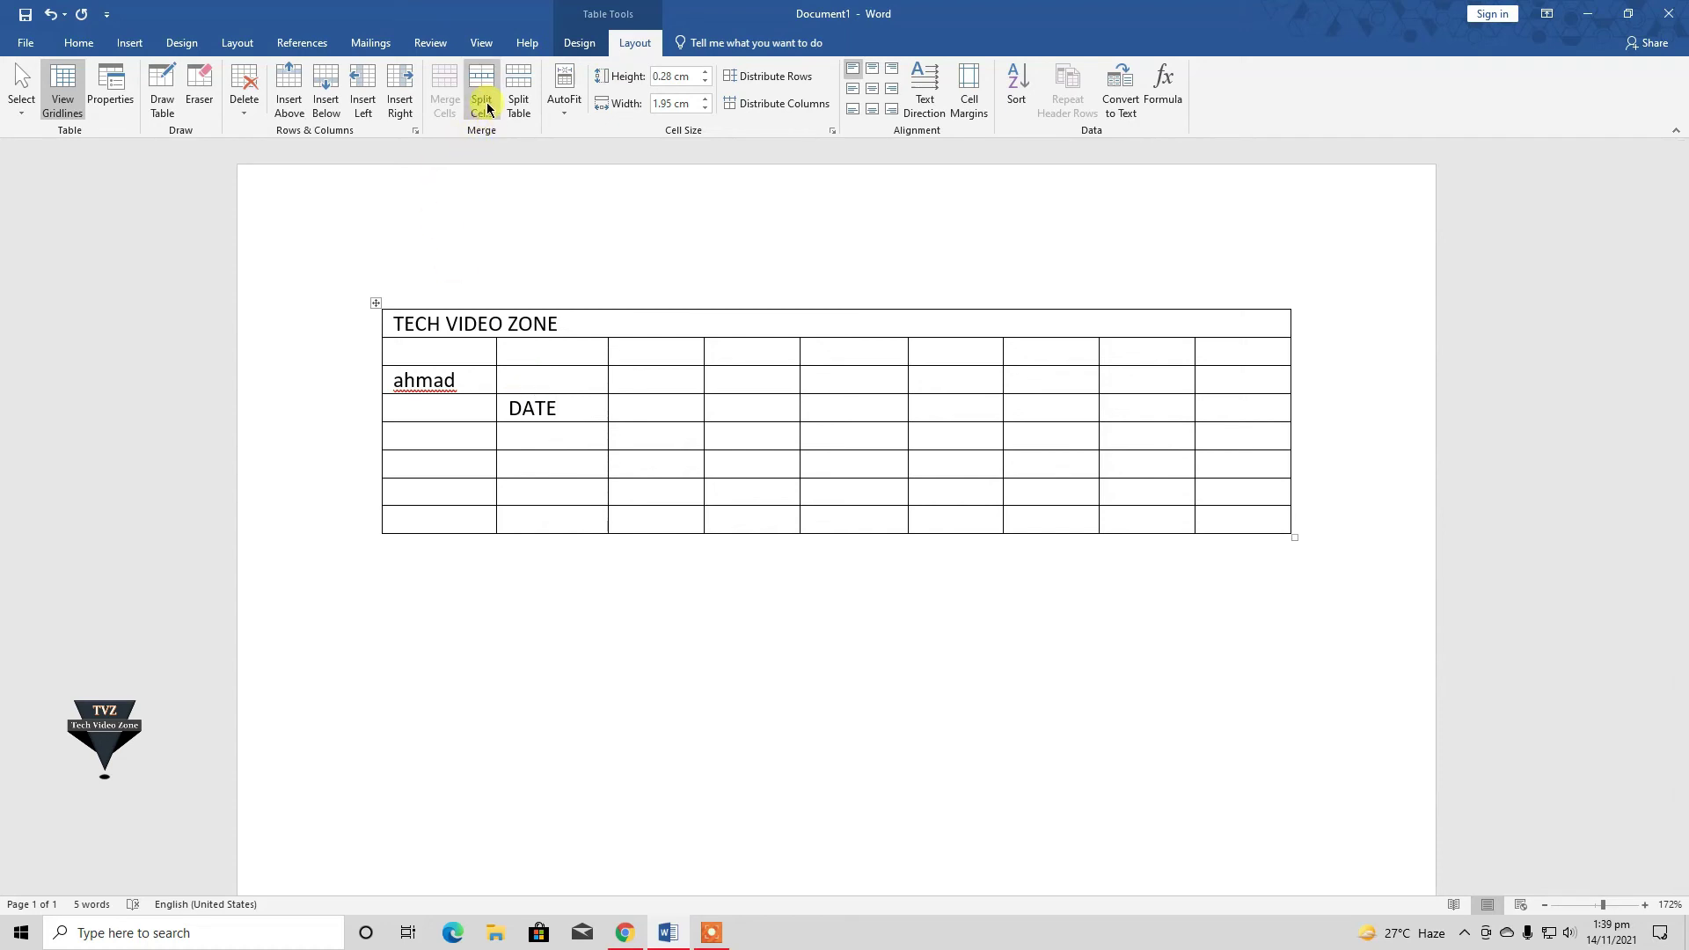
drag(554, 408, 517, 408)
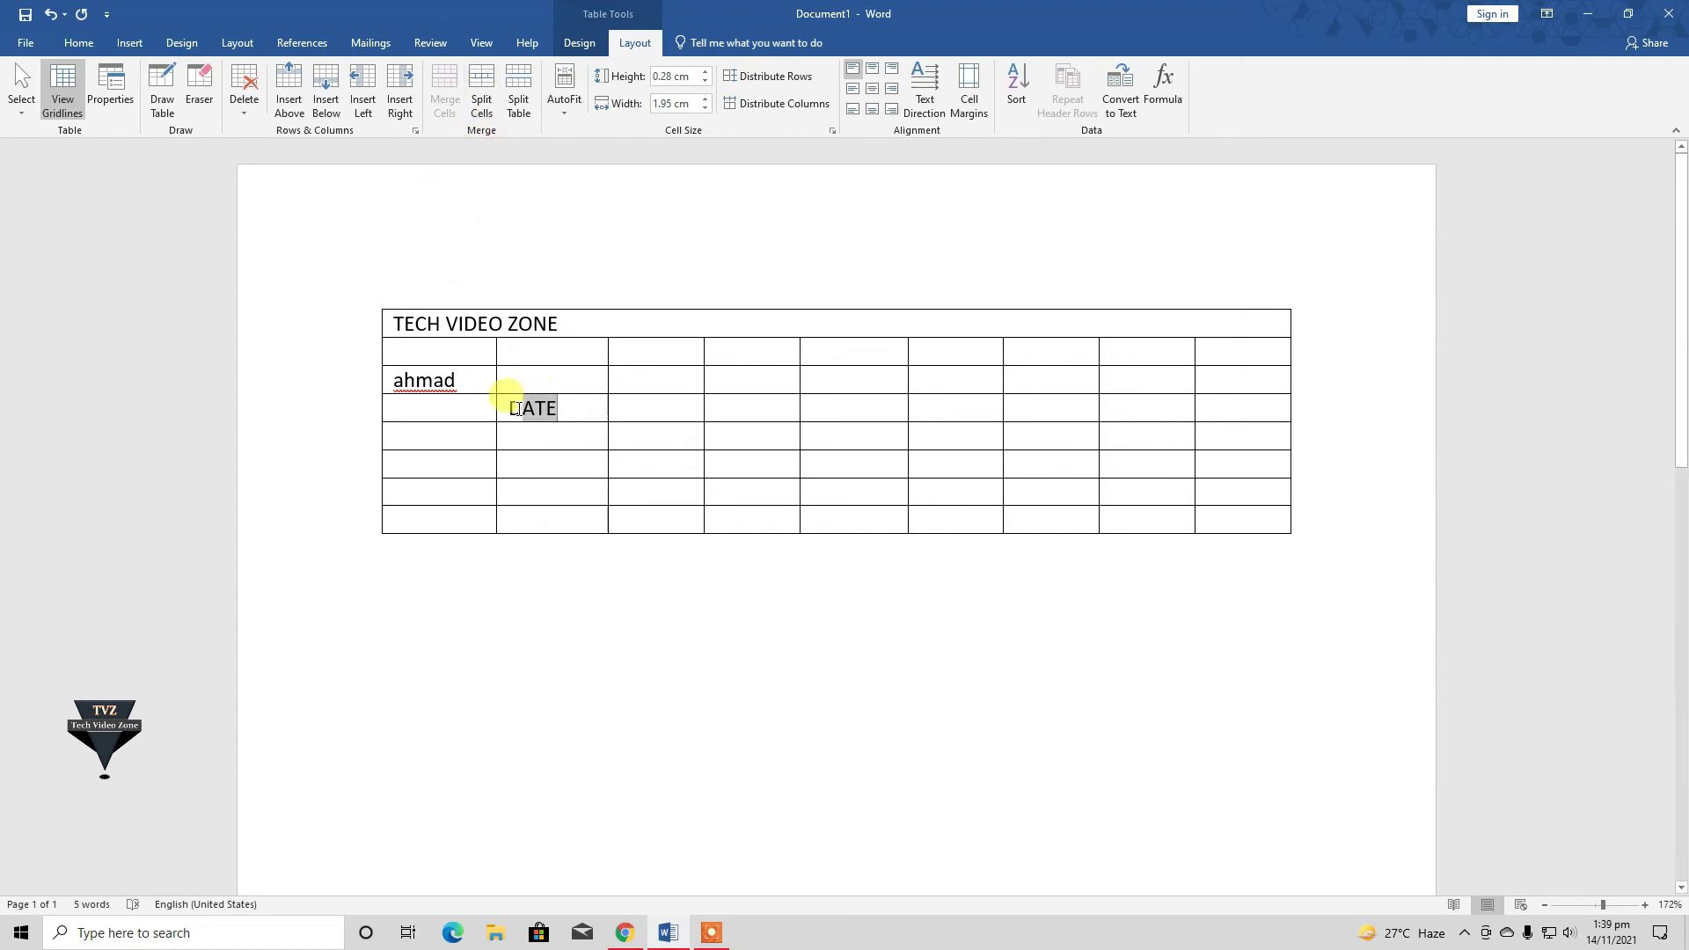
click(491, 101)
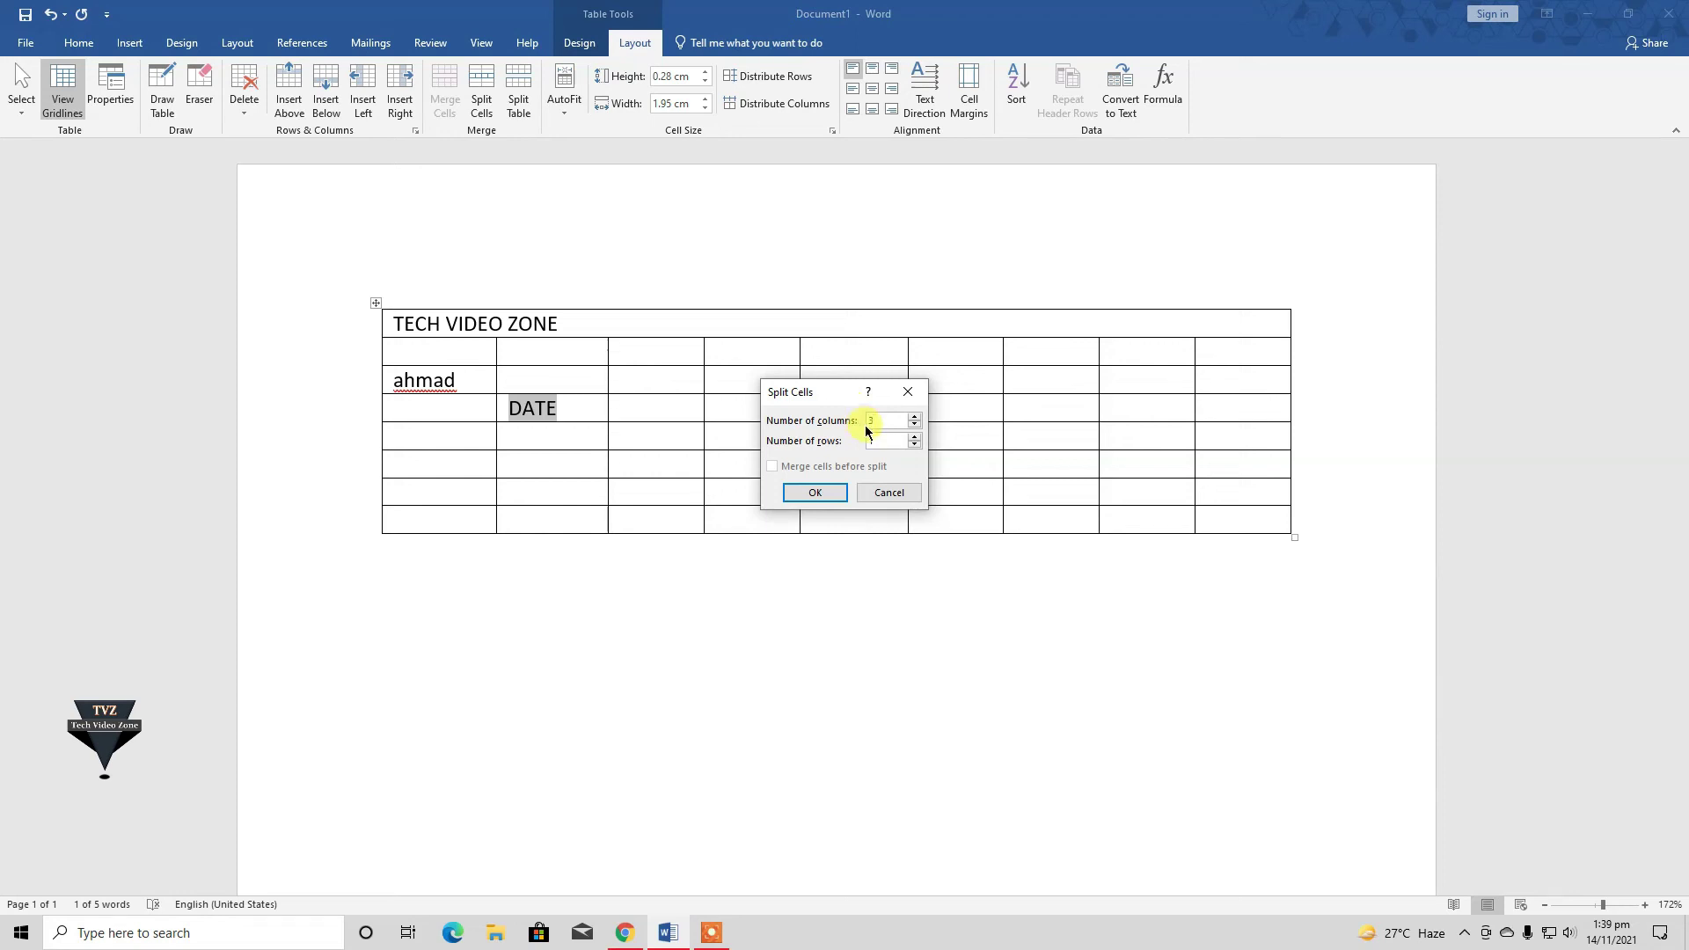
- Split the DATE cell into three, fill them with 04, 12 and 2002, and open Delete Cells for them
click(813, 493)
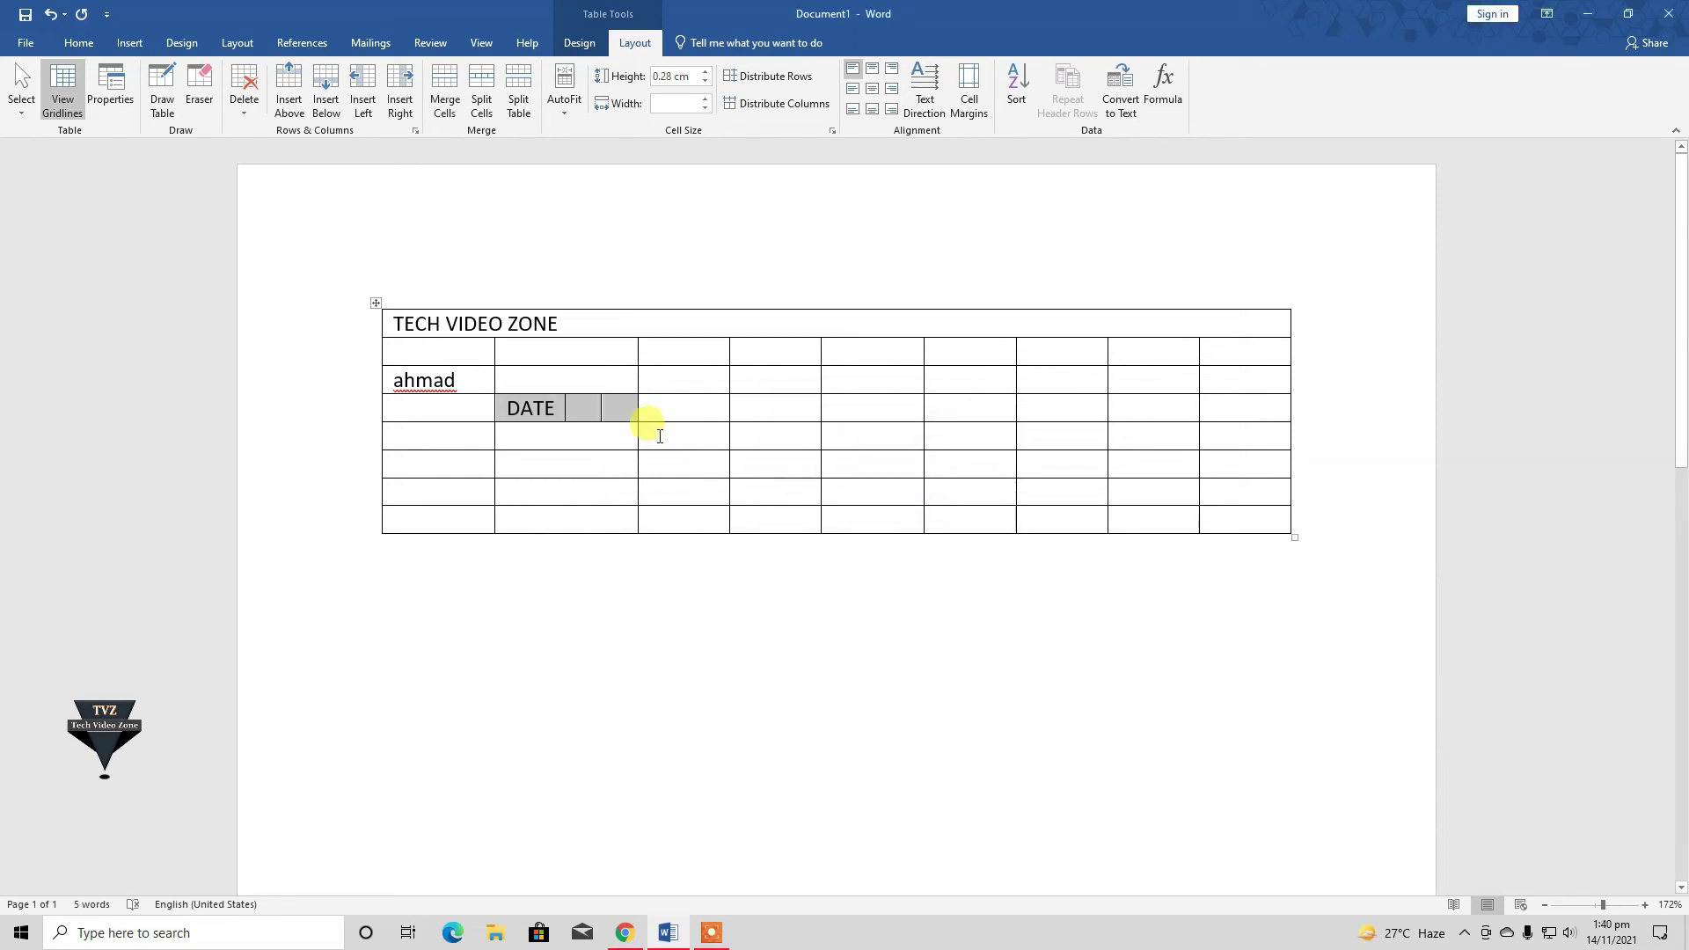
click(584, 413)
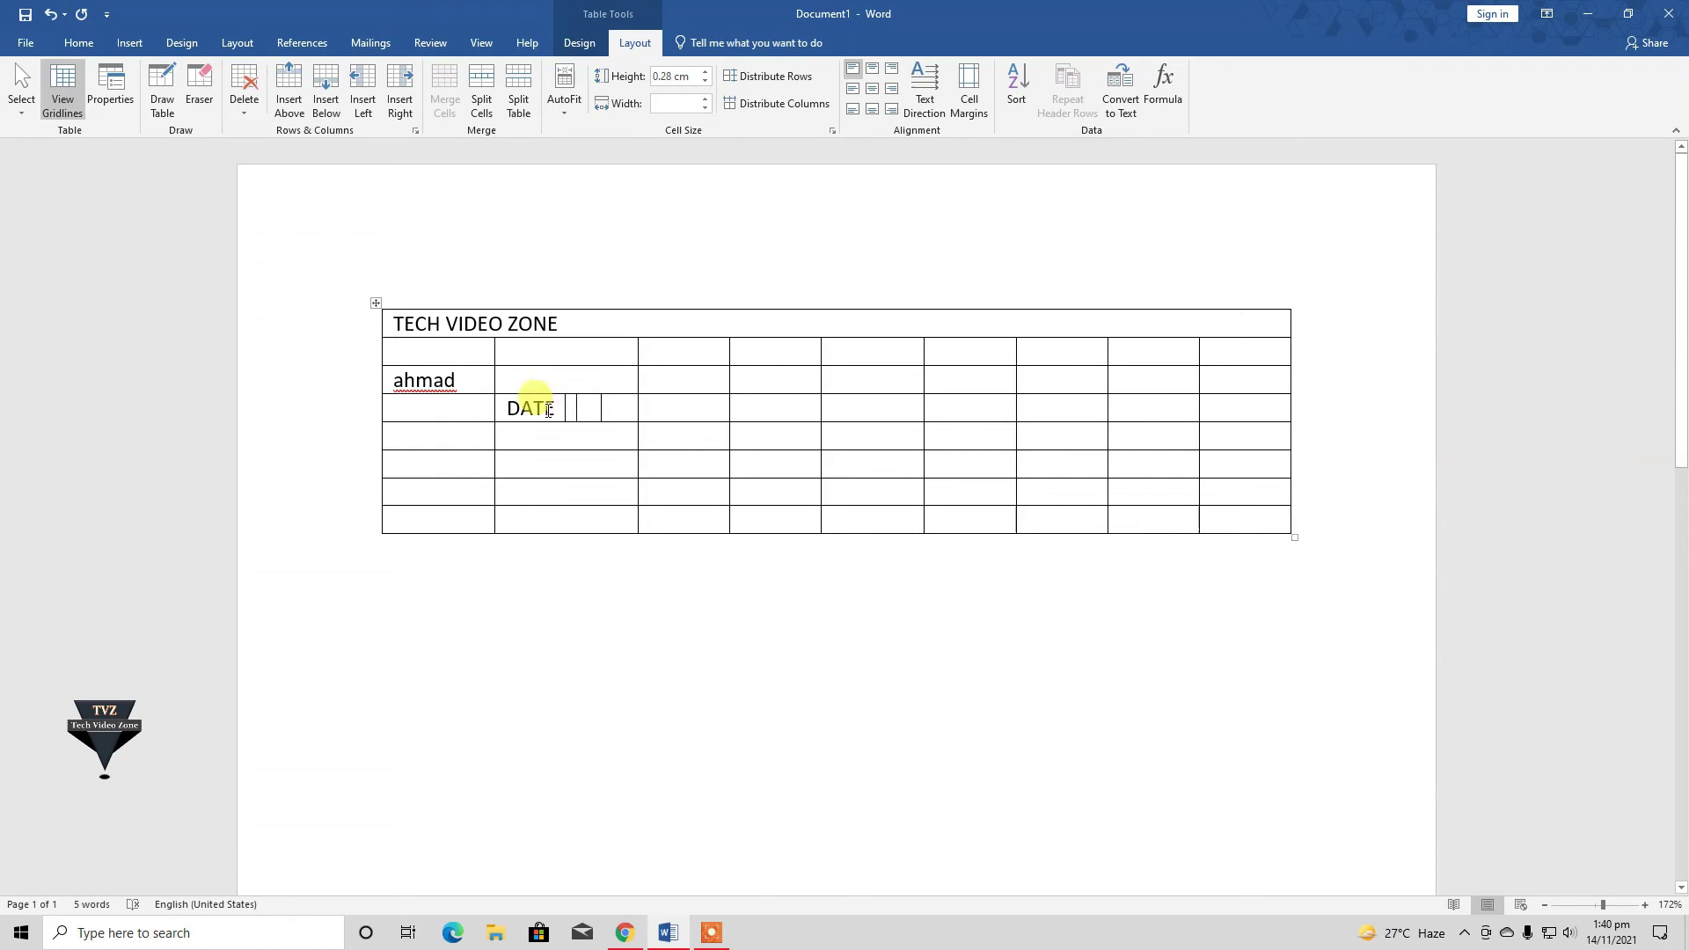
drag(558, 410, 500, 413)
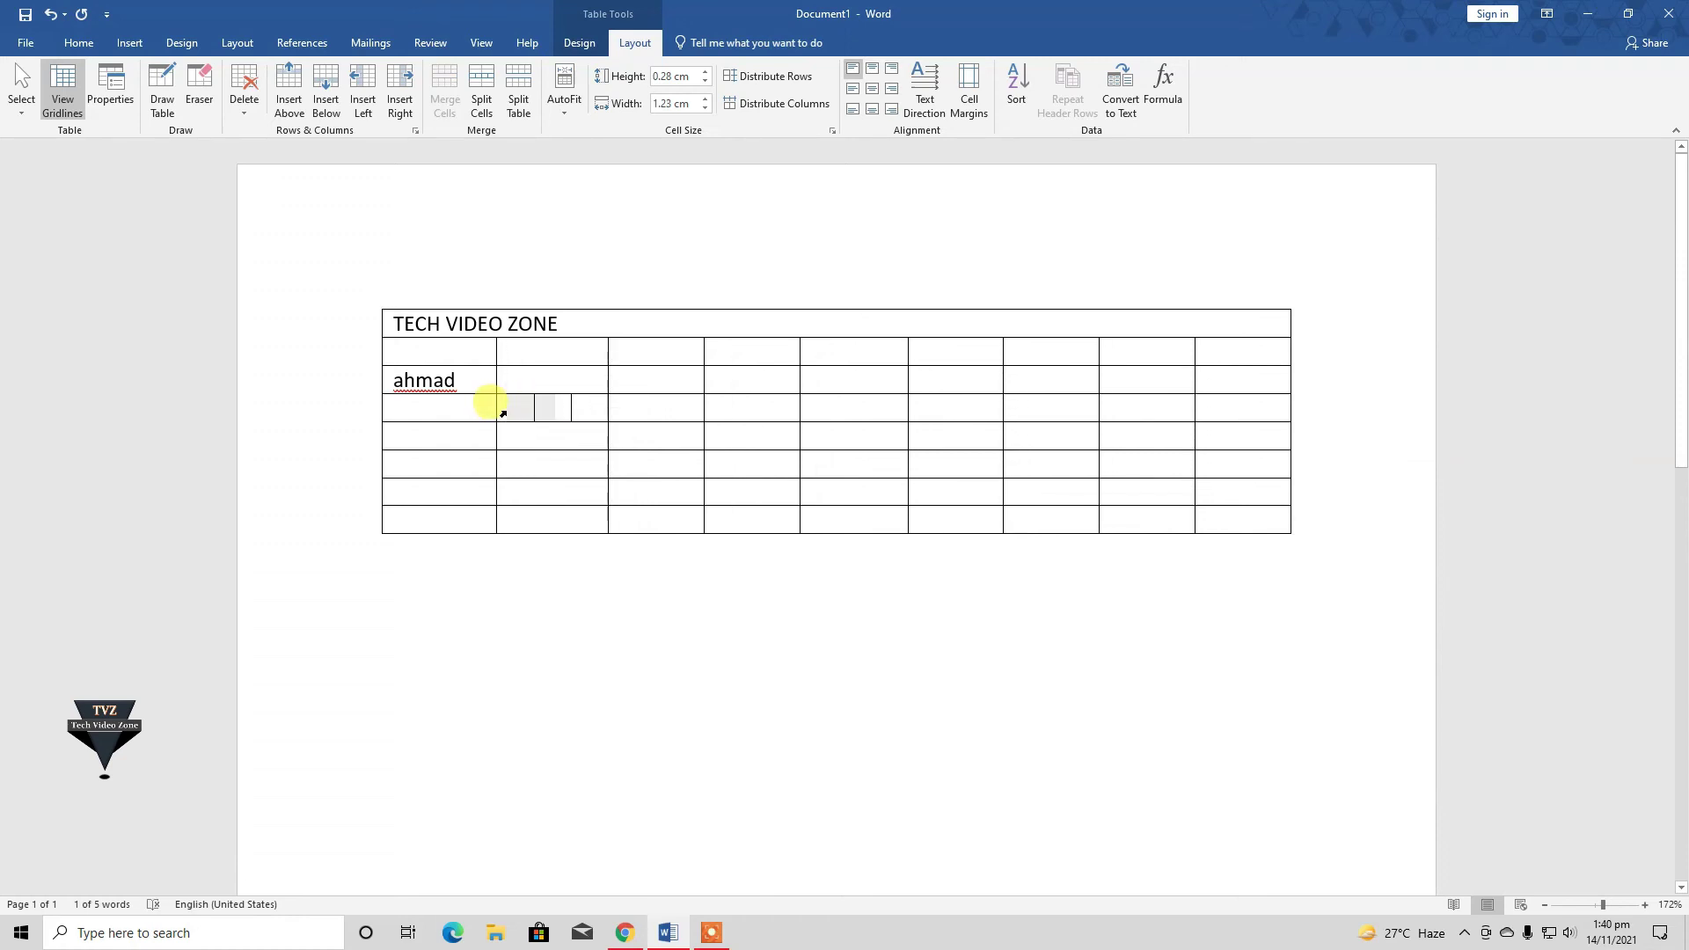
text(04 )
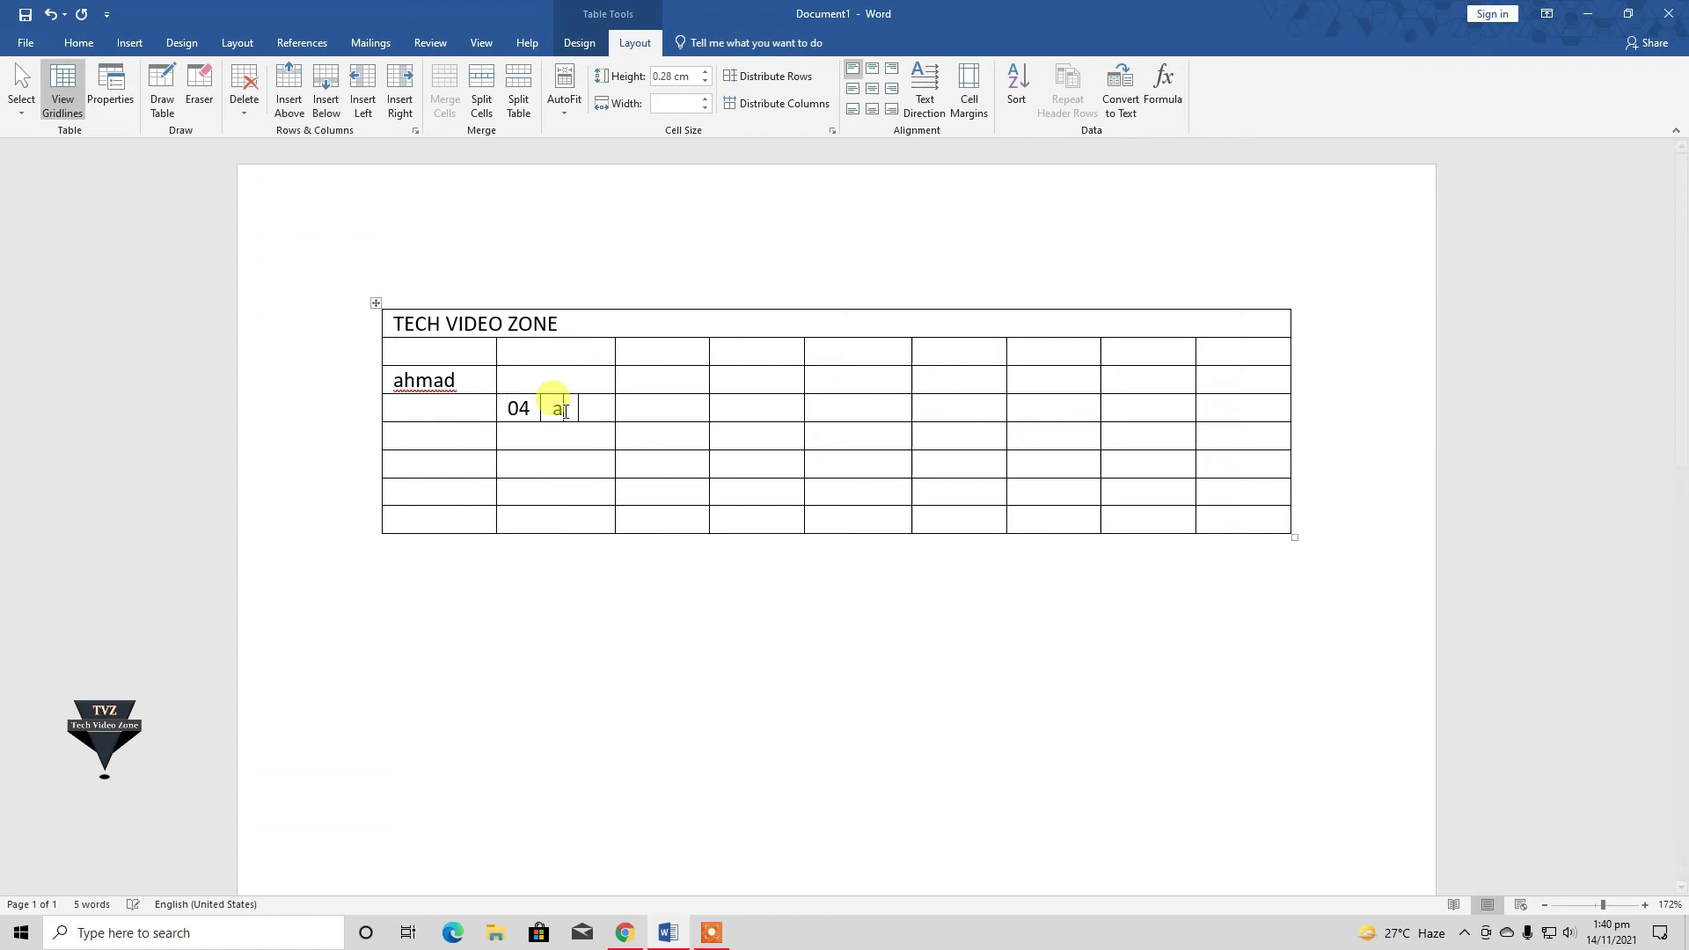
text(12 )
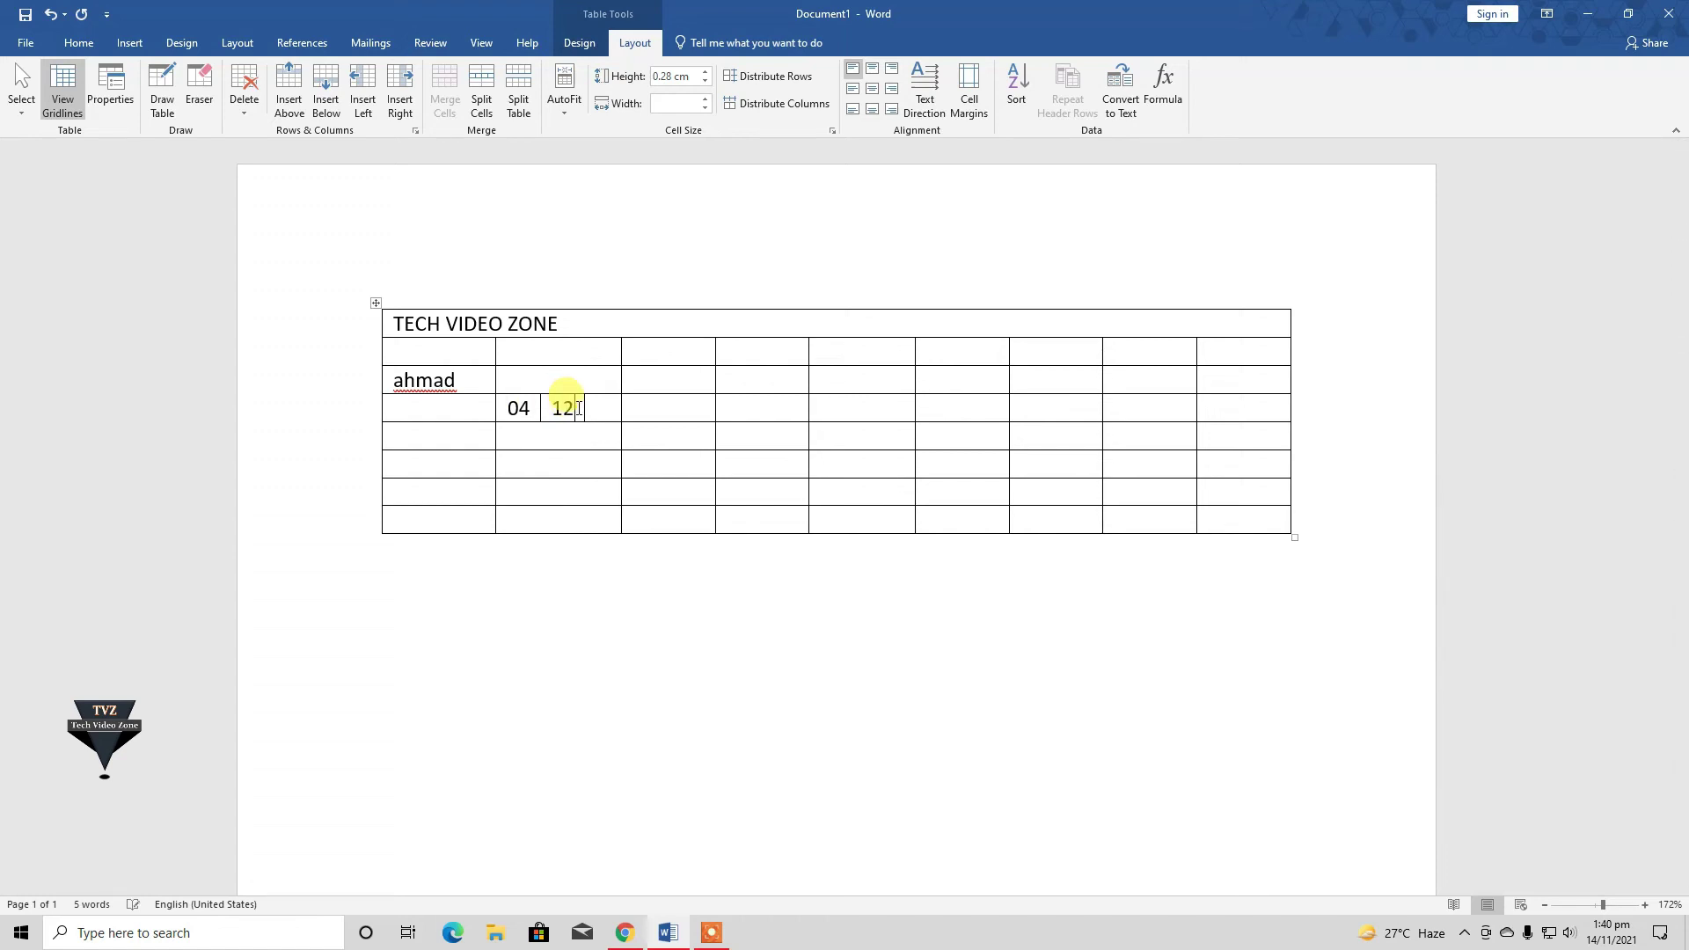
text(200)
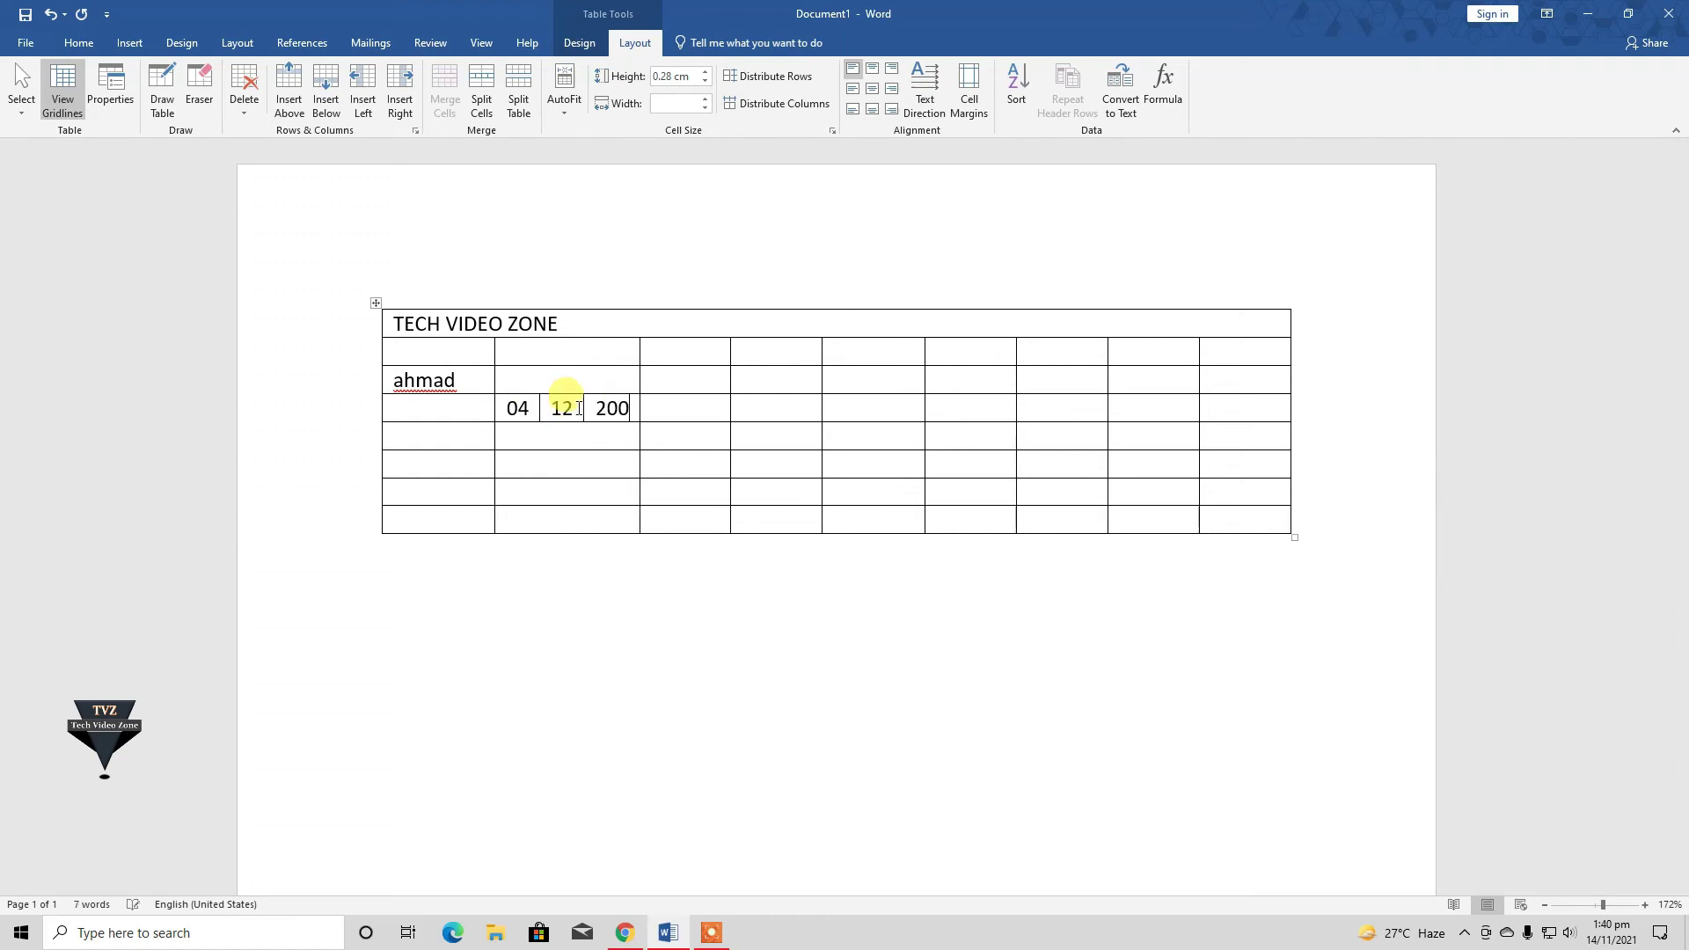
text(2)
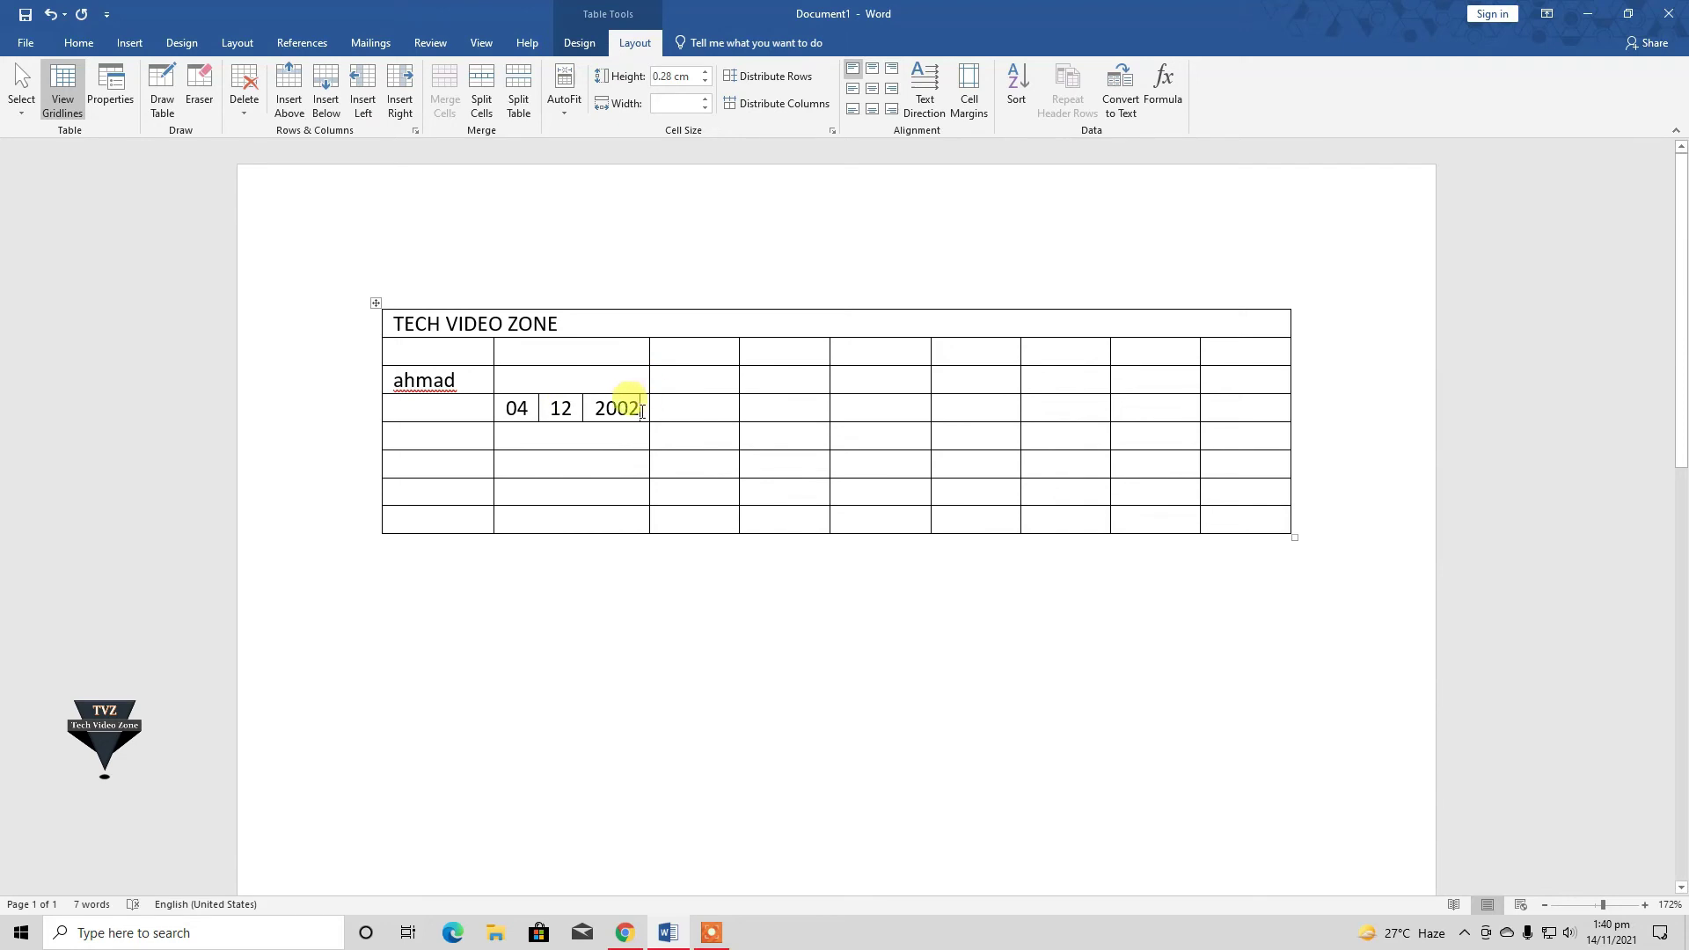
drag(641, 410, 517, 408)
key(BackSpace)
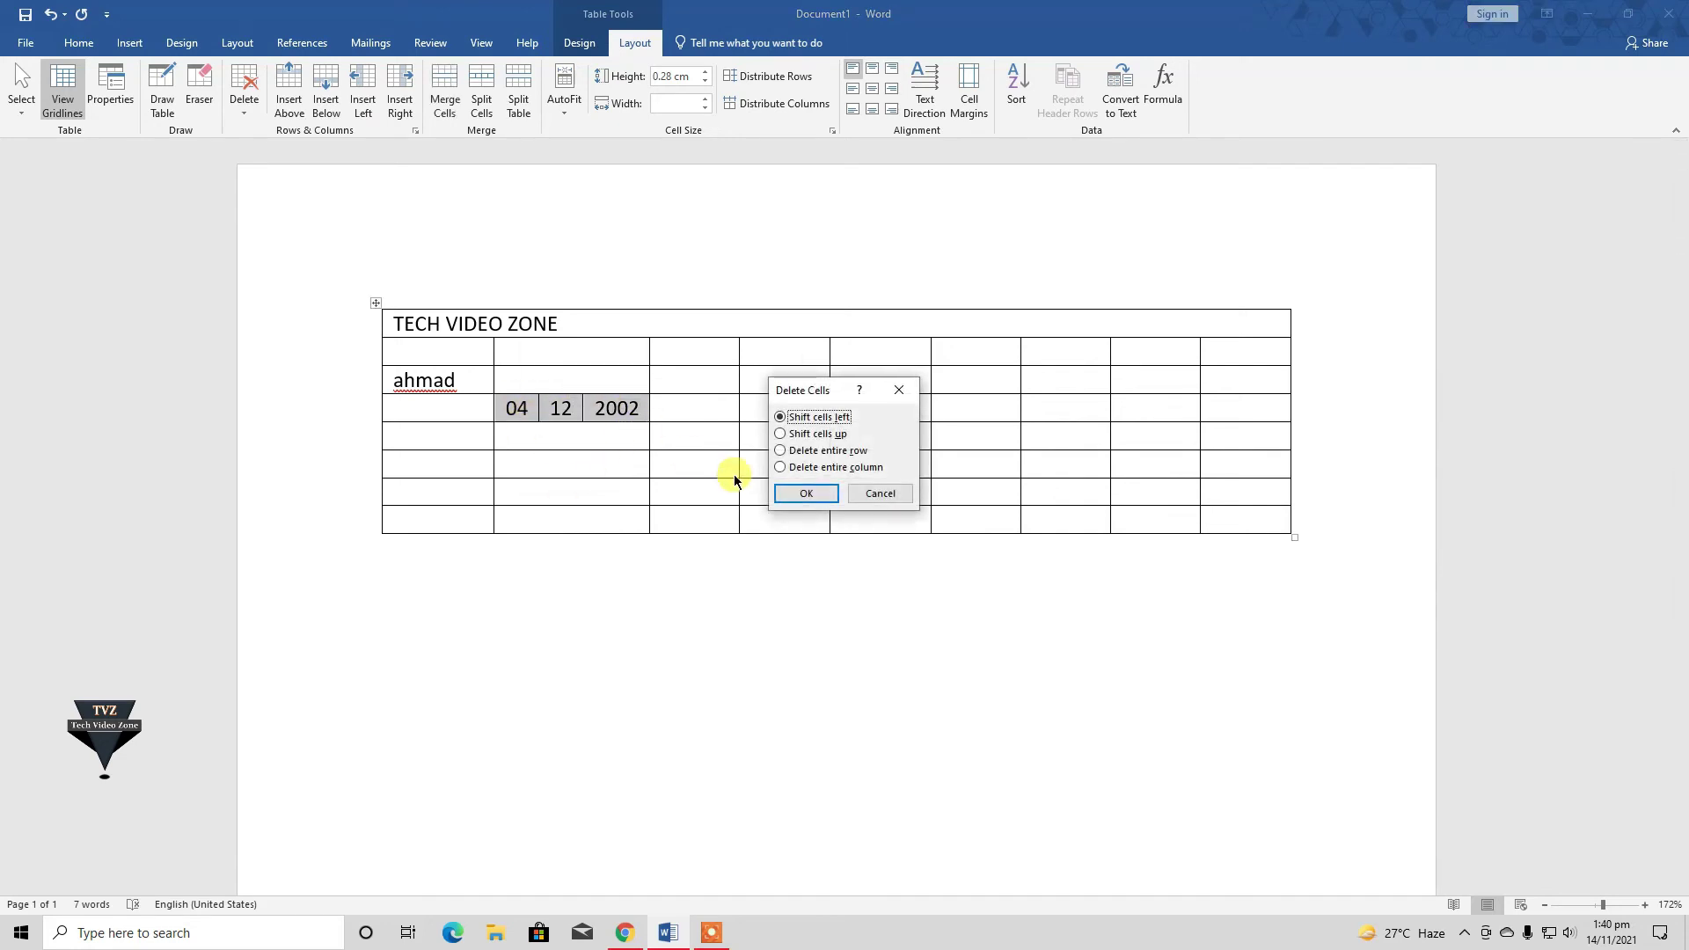
- Cancel Delete Cells, type DAte in a fifth-row cell, and split it into three columns
click(868, 499)
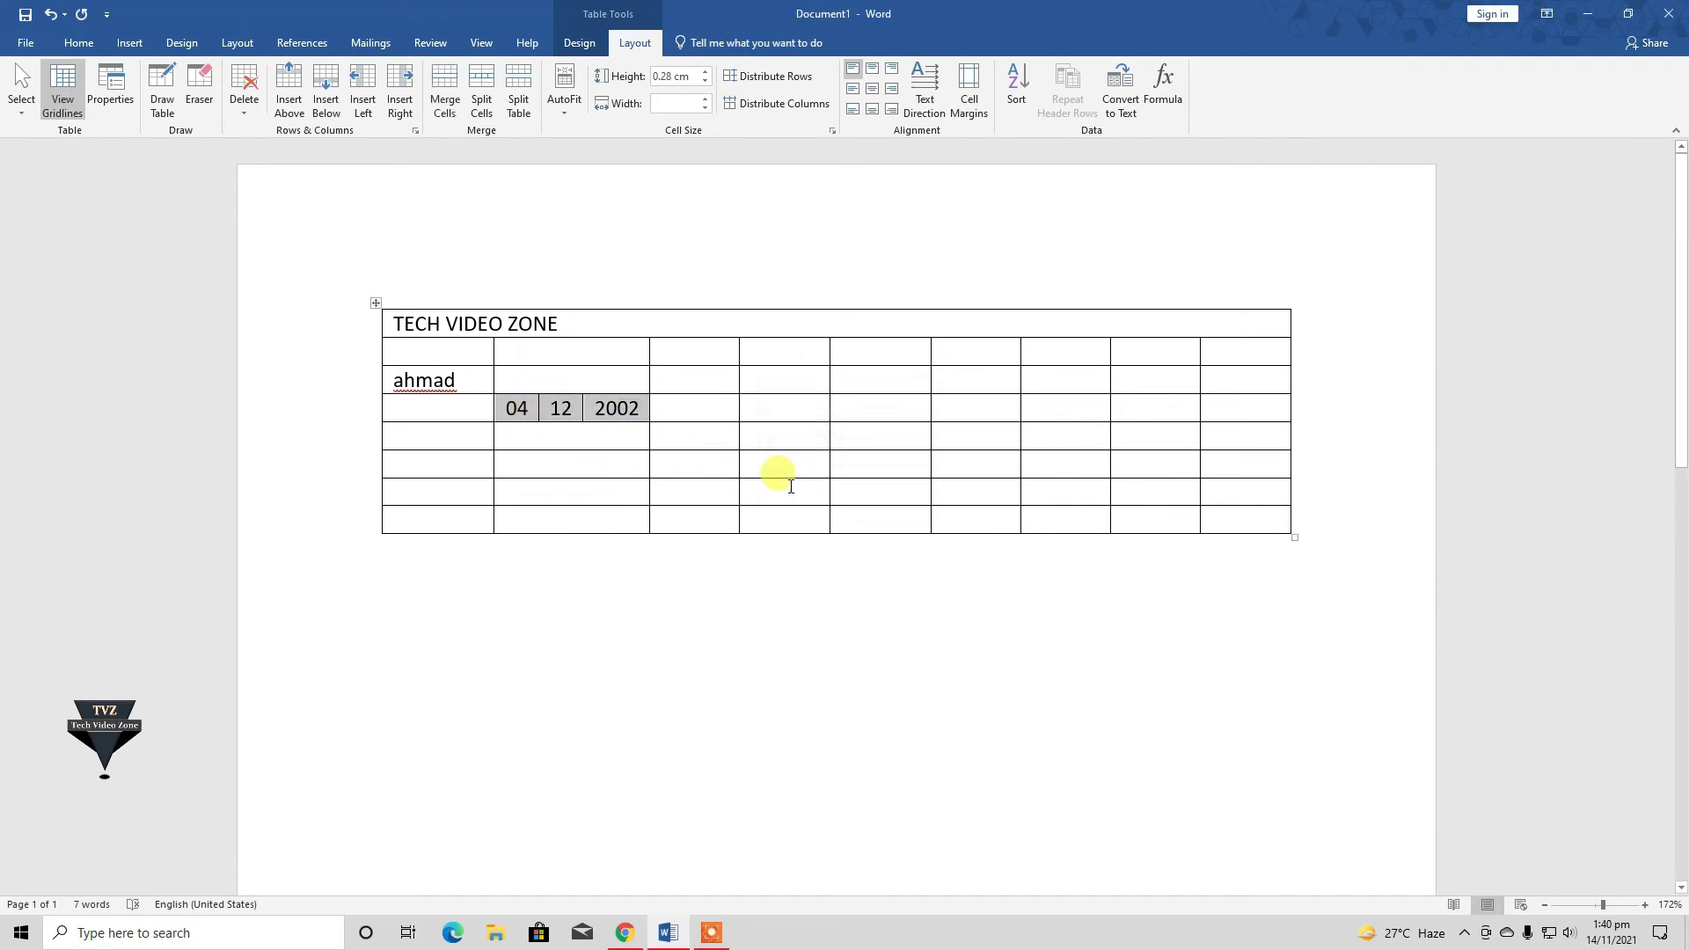
click(771, 436)
text(DAt)
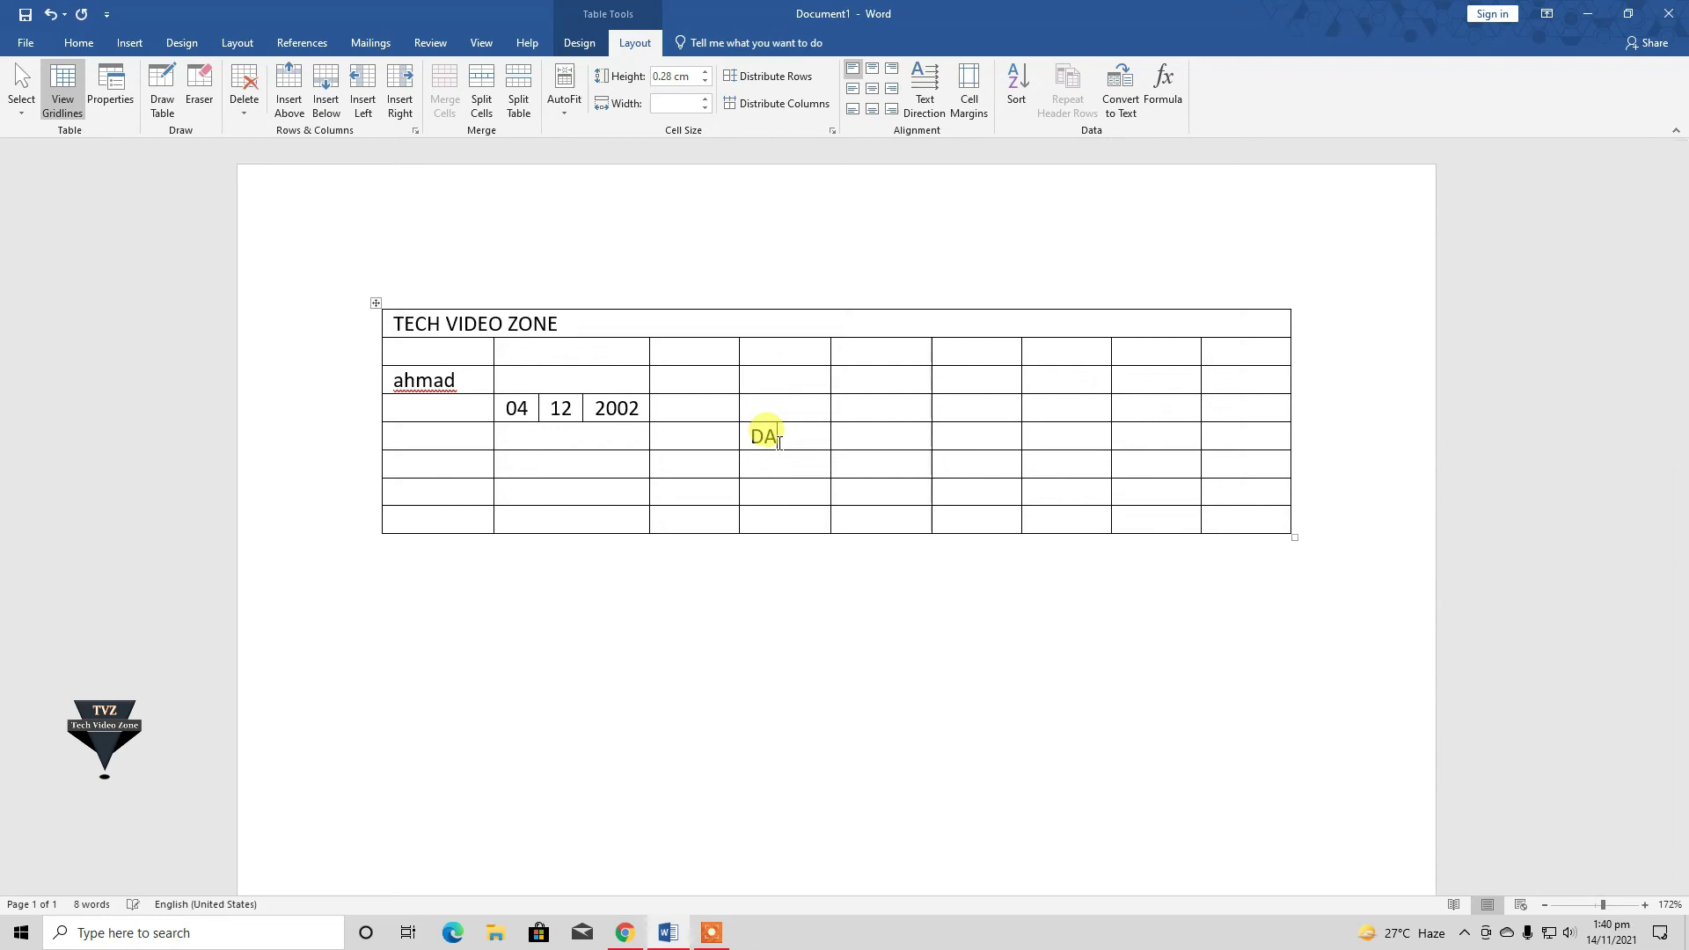
text(e)
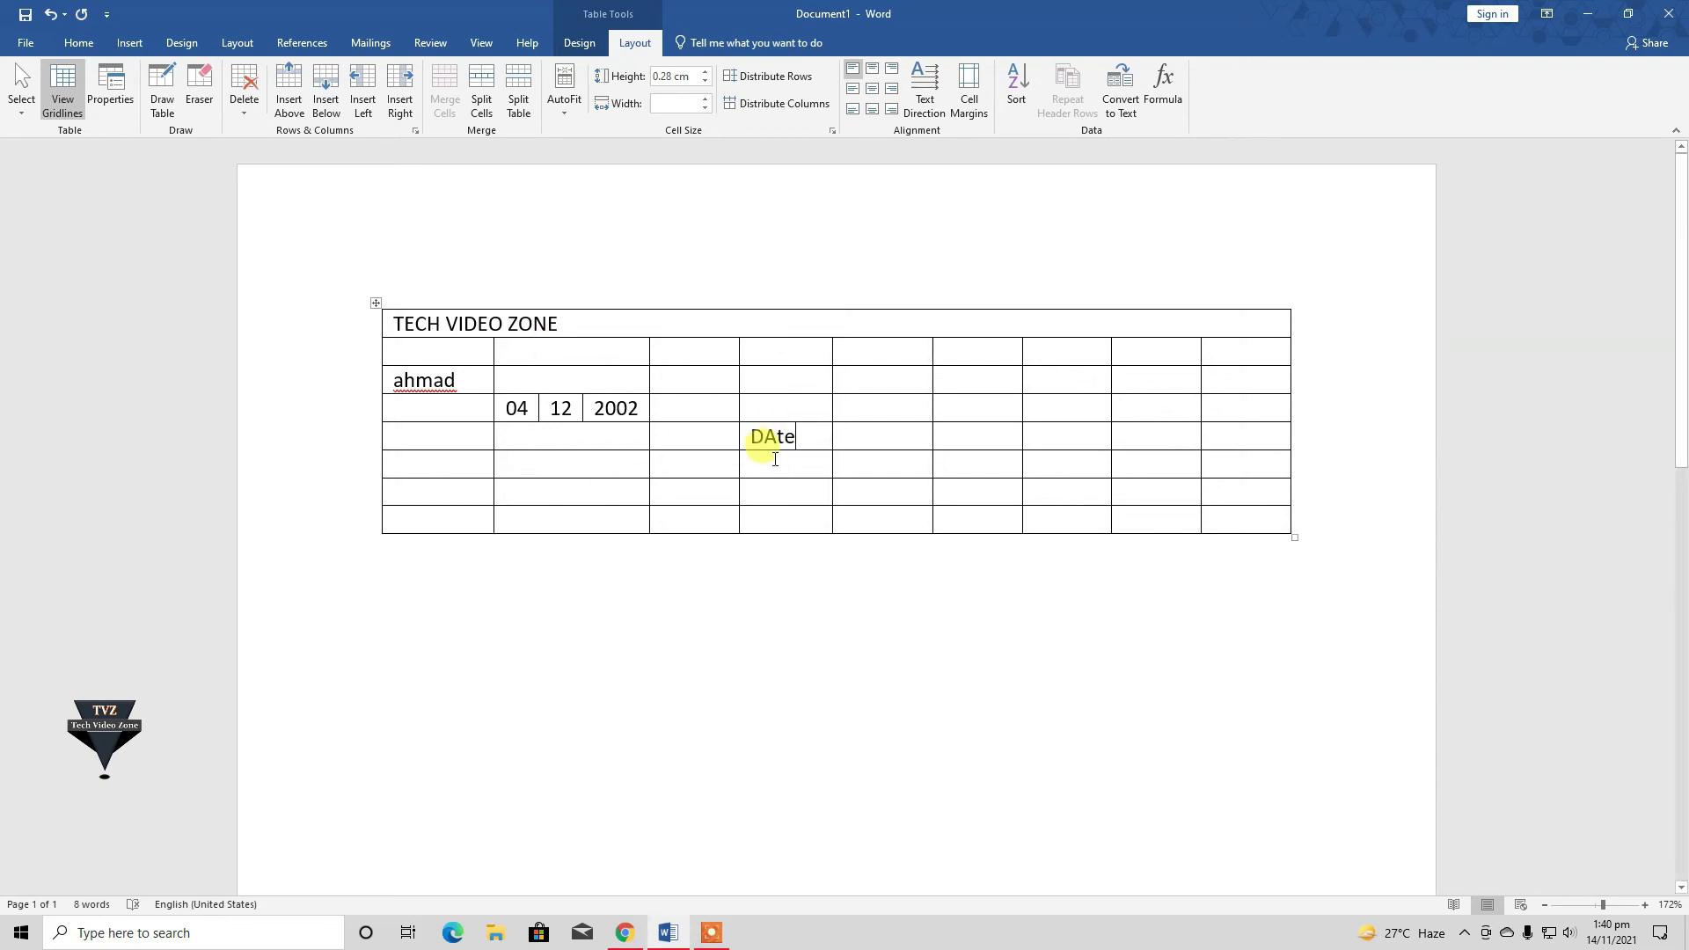
click(482, 101)
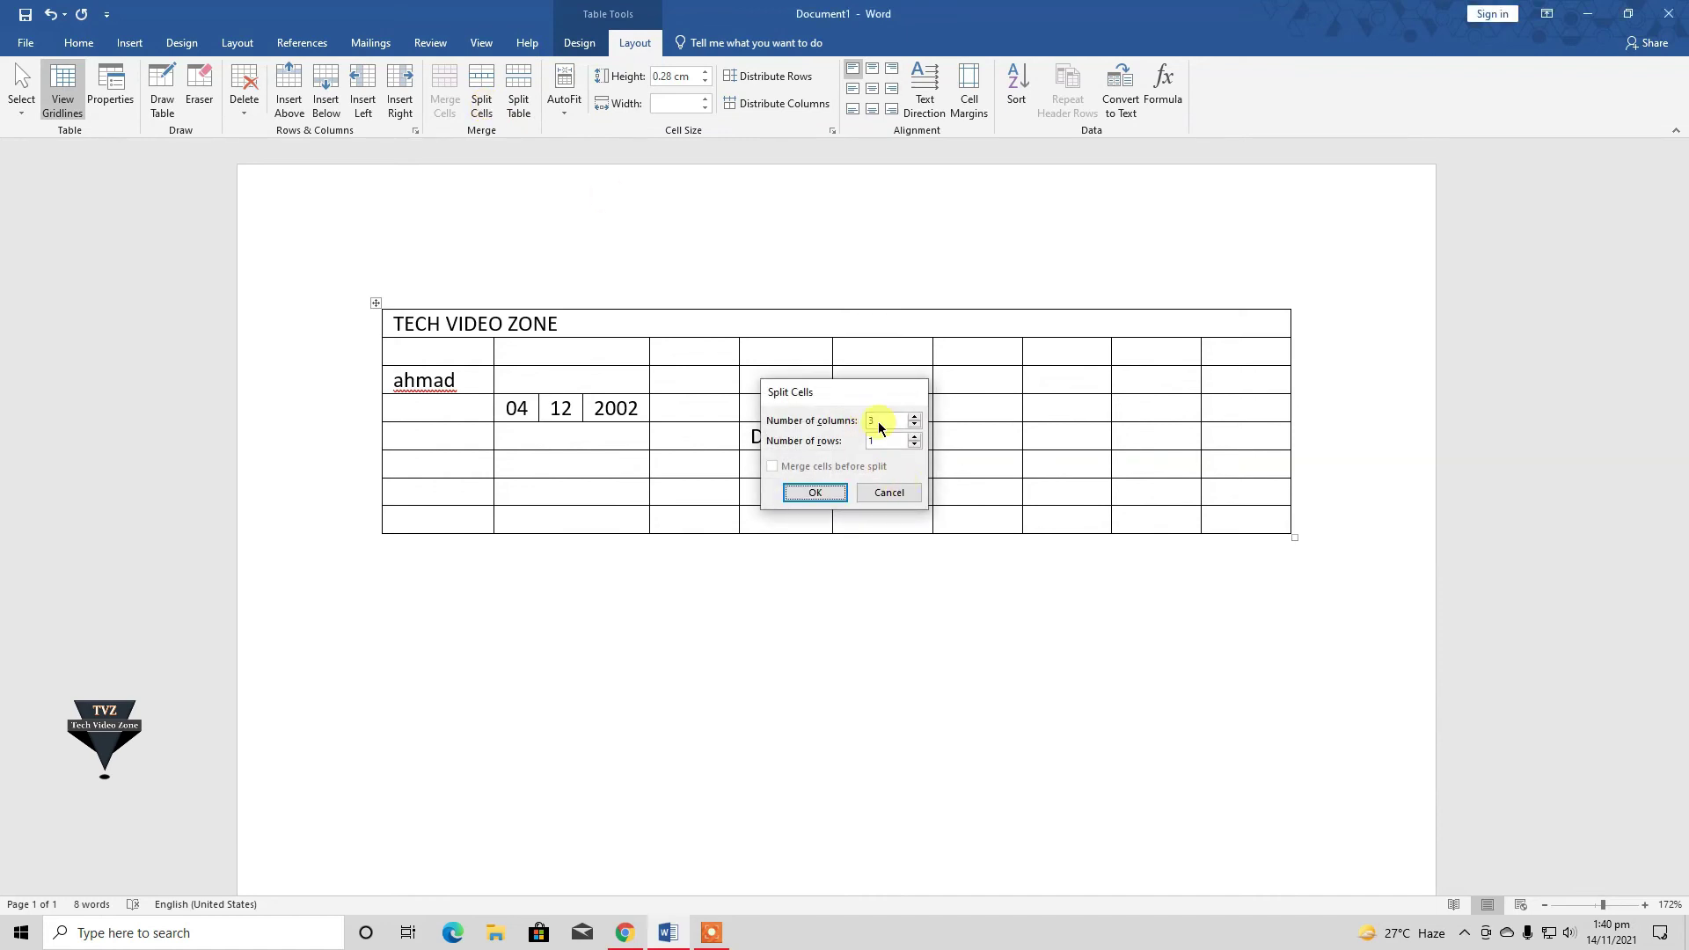
key(Return)
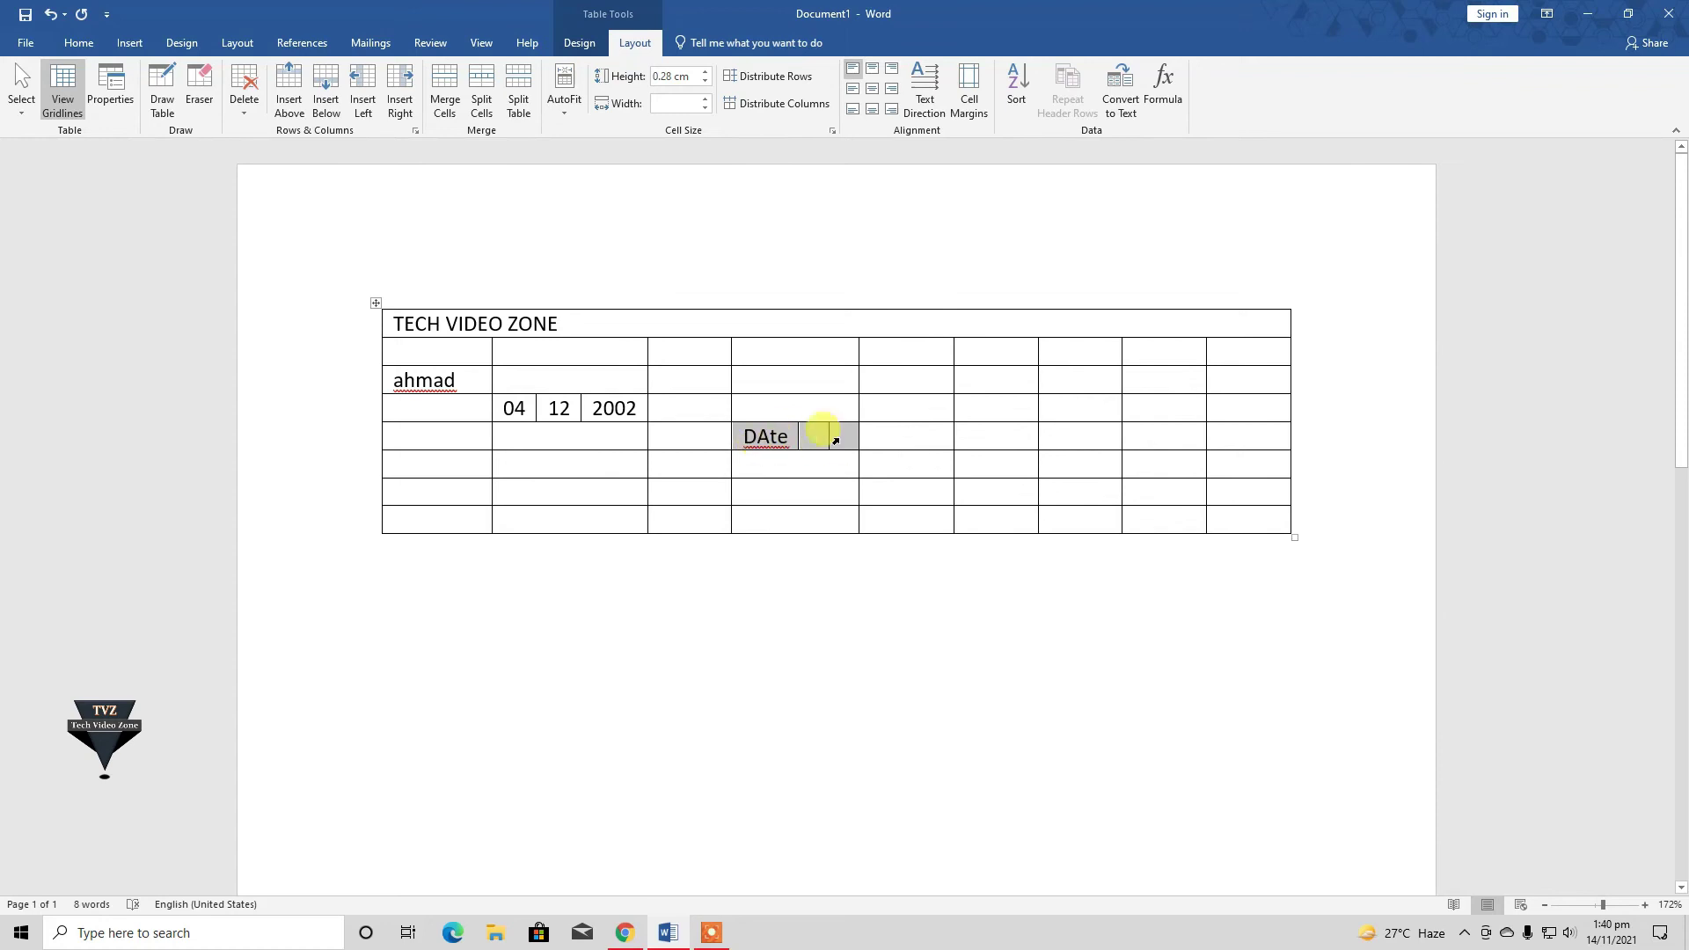
click(732, 466)
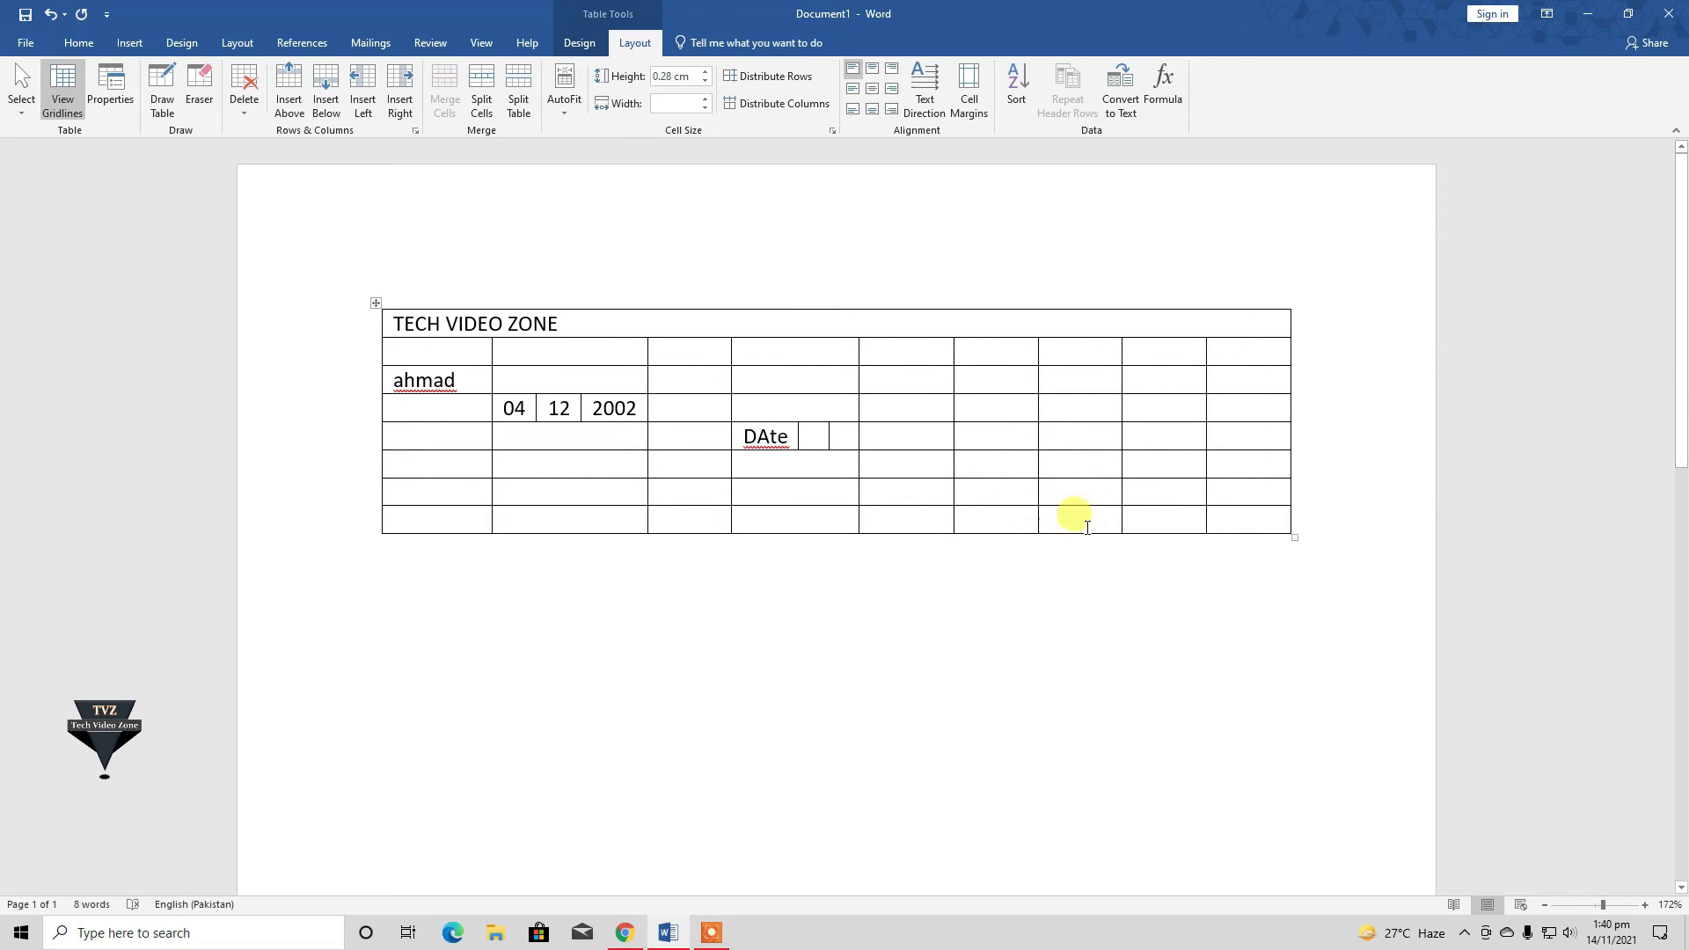
click(493, 121)
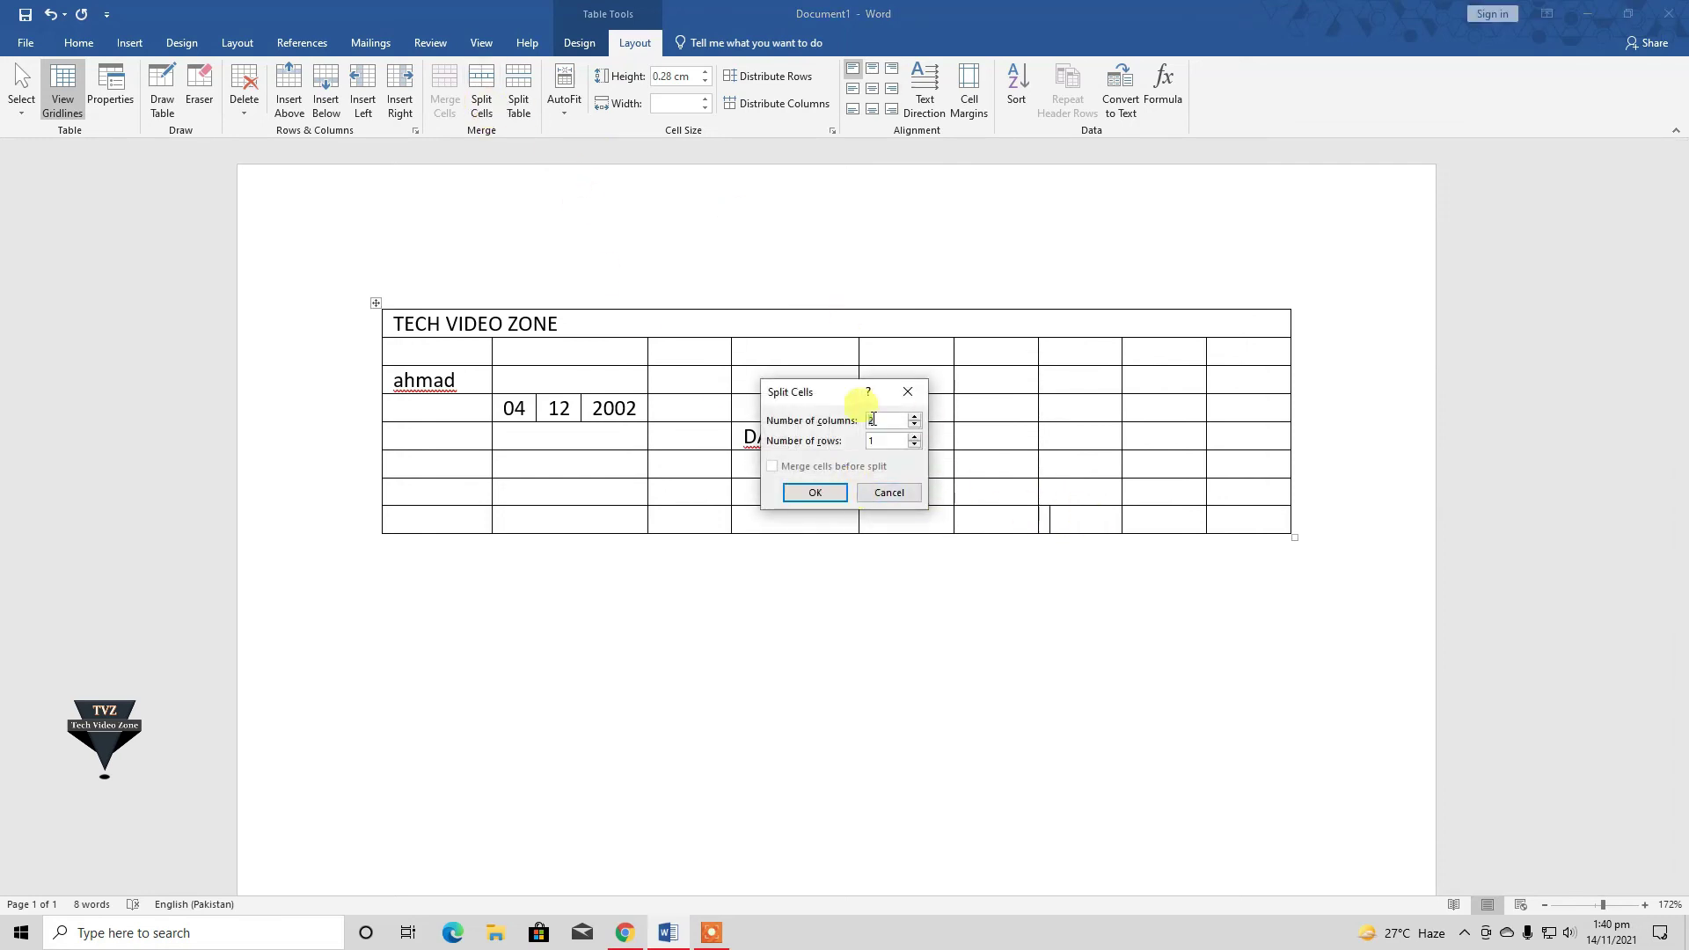
- Split the bottom-row cell into 5 columns and drag the table corner to resize it
key(BackSpace)
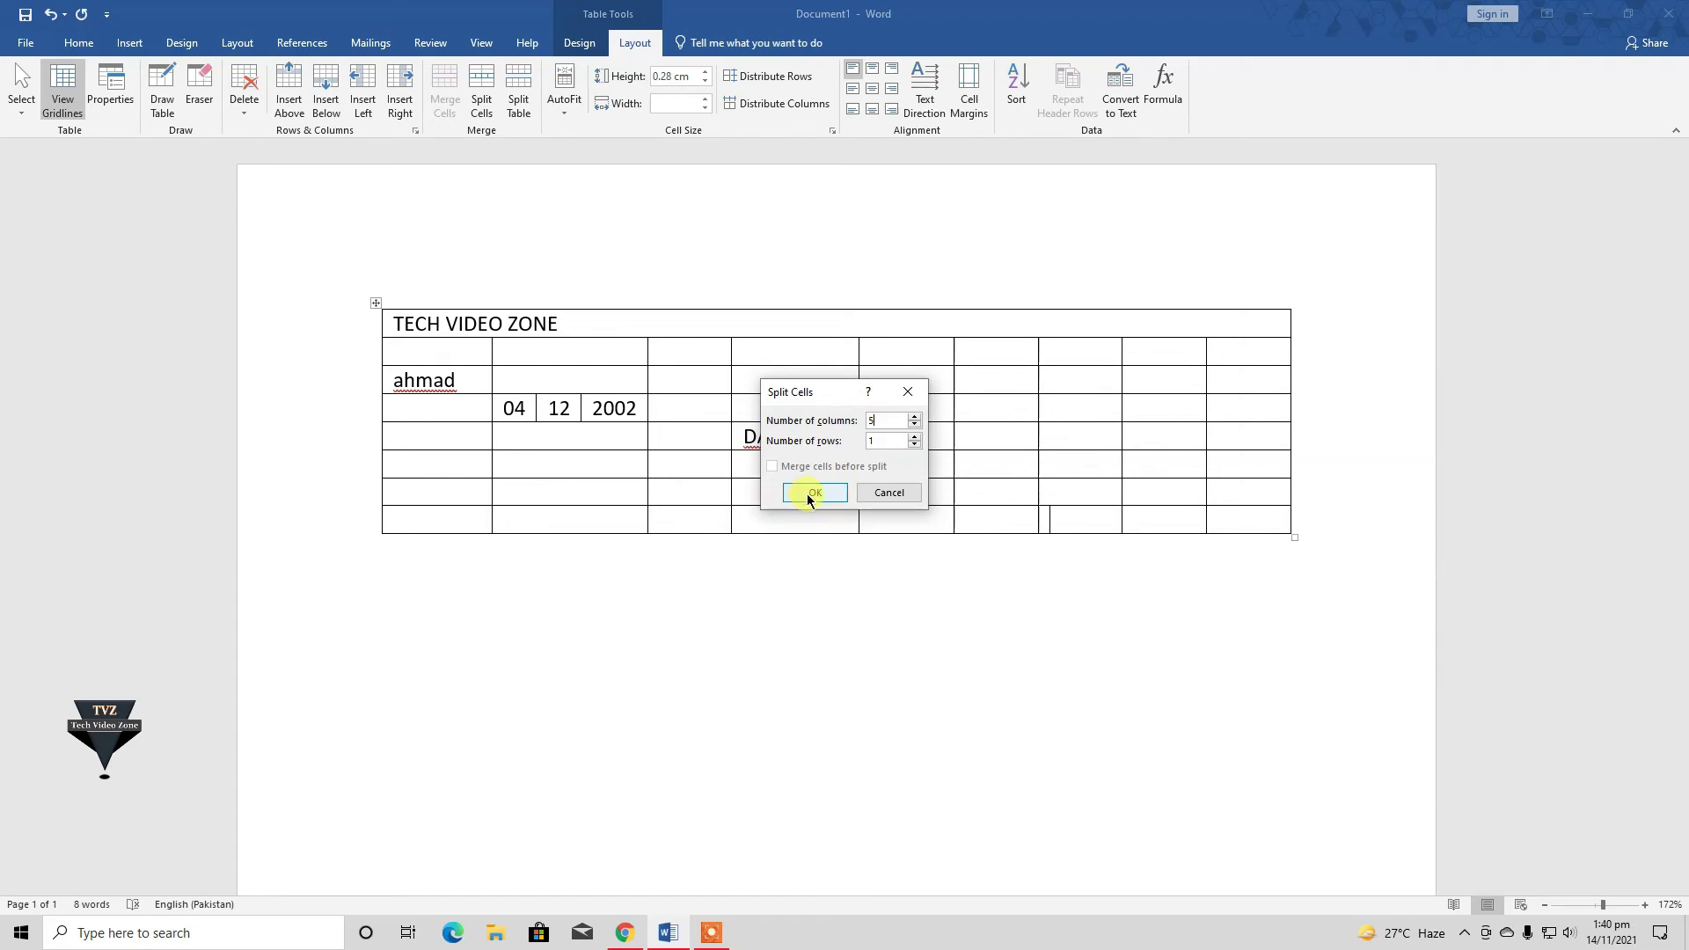
click(811, 494)
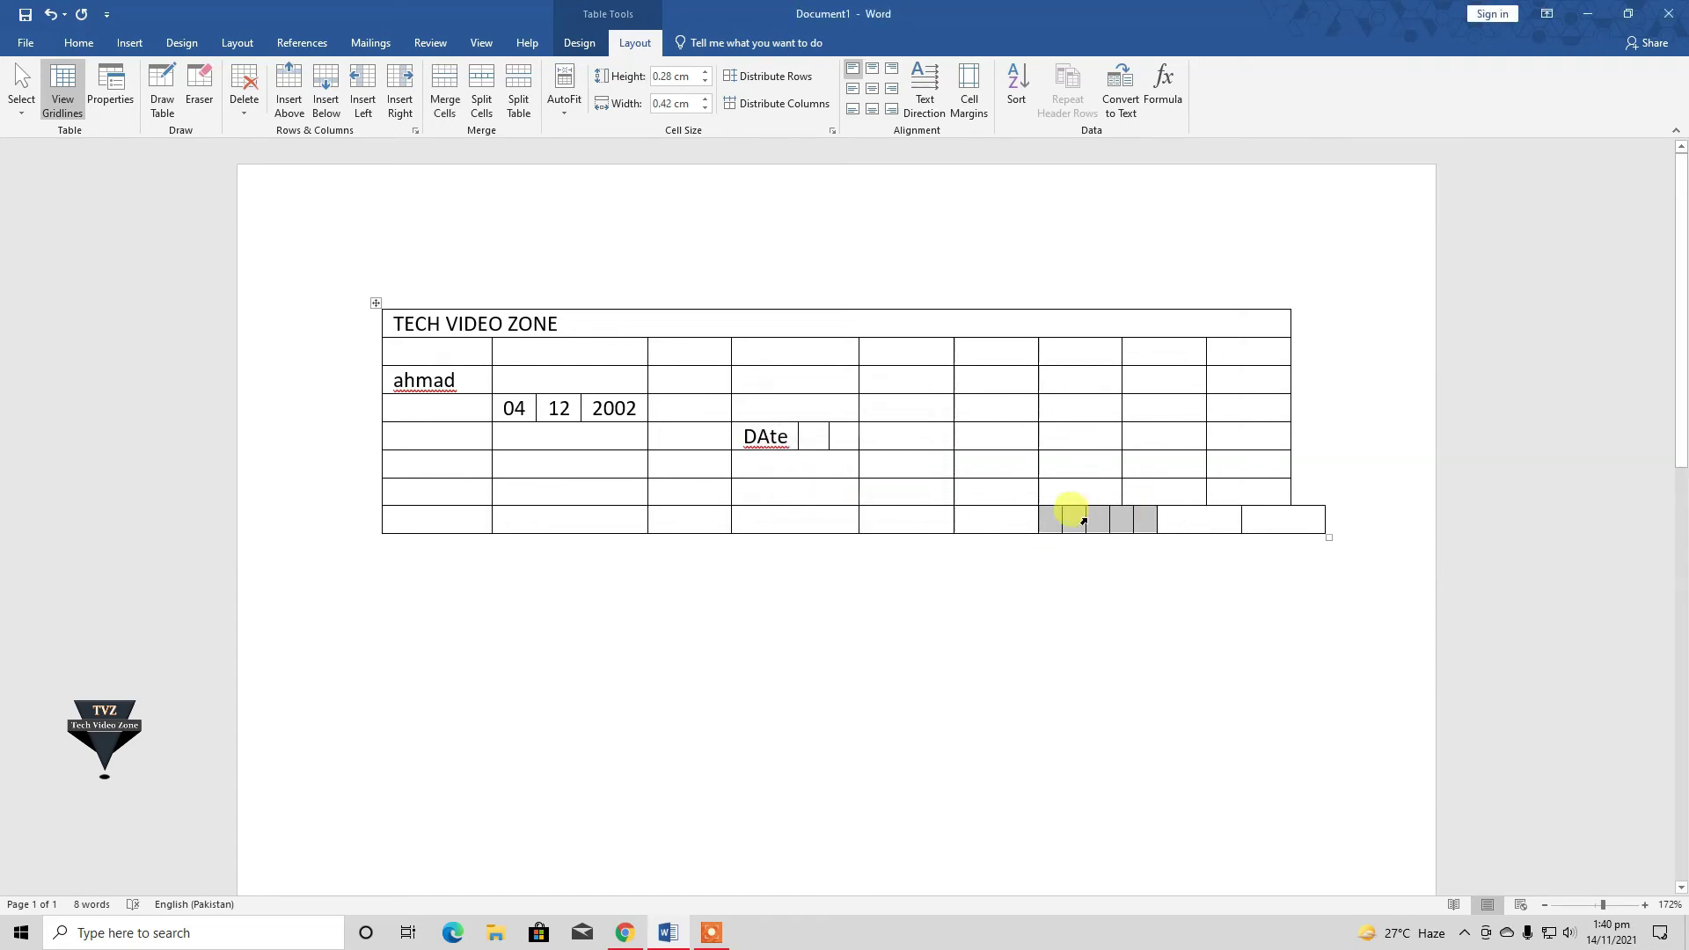
mouse_move(1329, 537)
mouse_down()
mouse_move(1389, 549)
mouse_move(1329, 691)
mouse_move(1326, 537)
mouse_up()
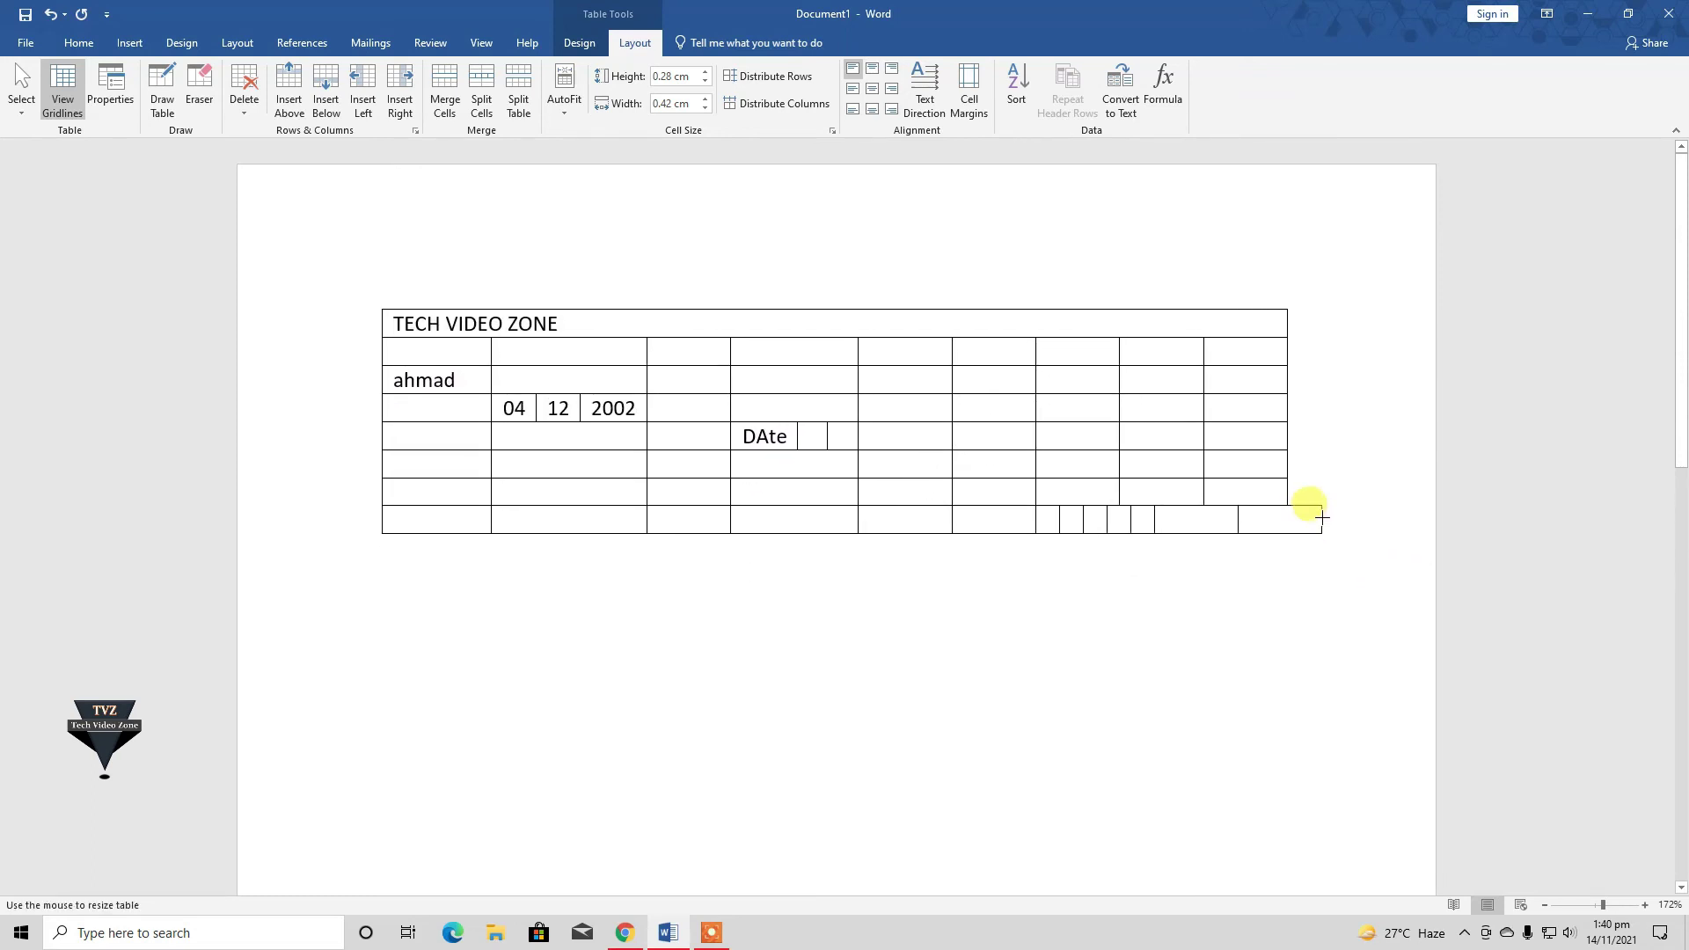
- Drag a copy of the whole table, TECH VIDEO ZONE heading included, below the original
click(378, 304)
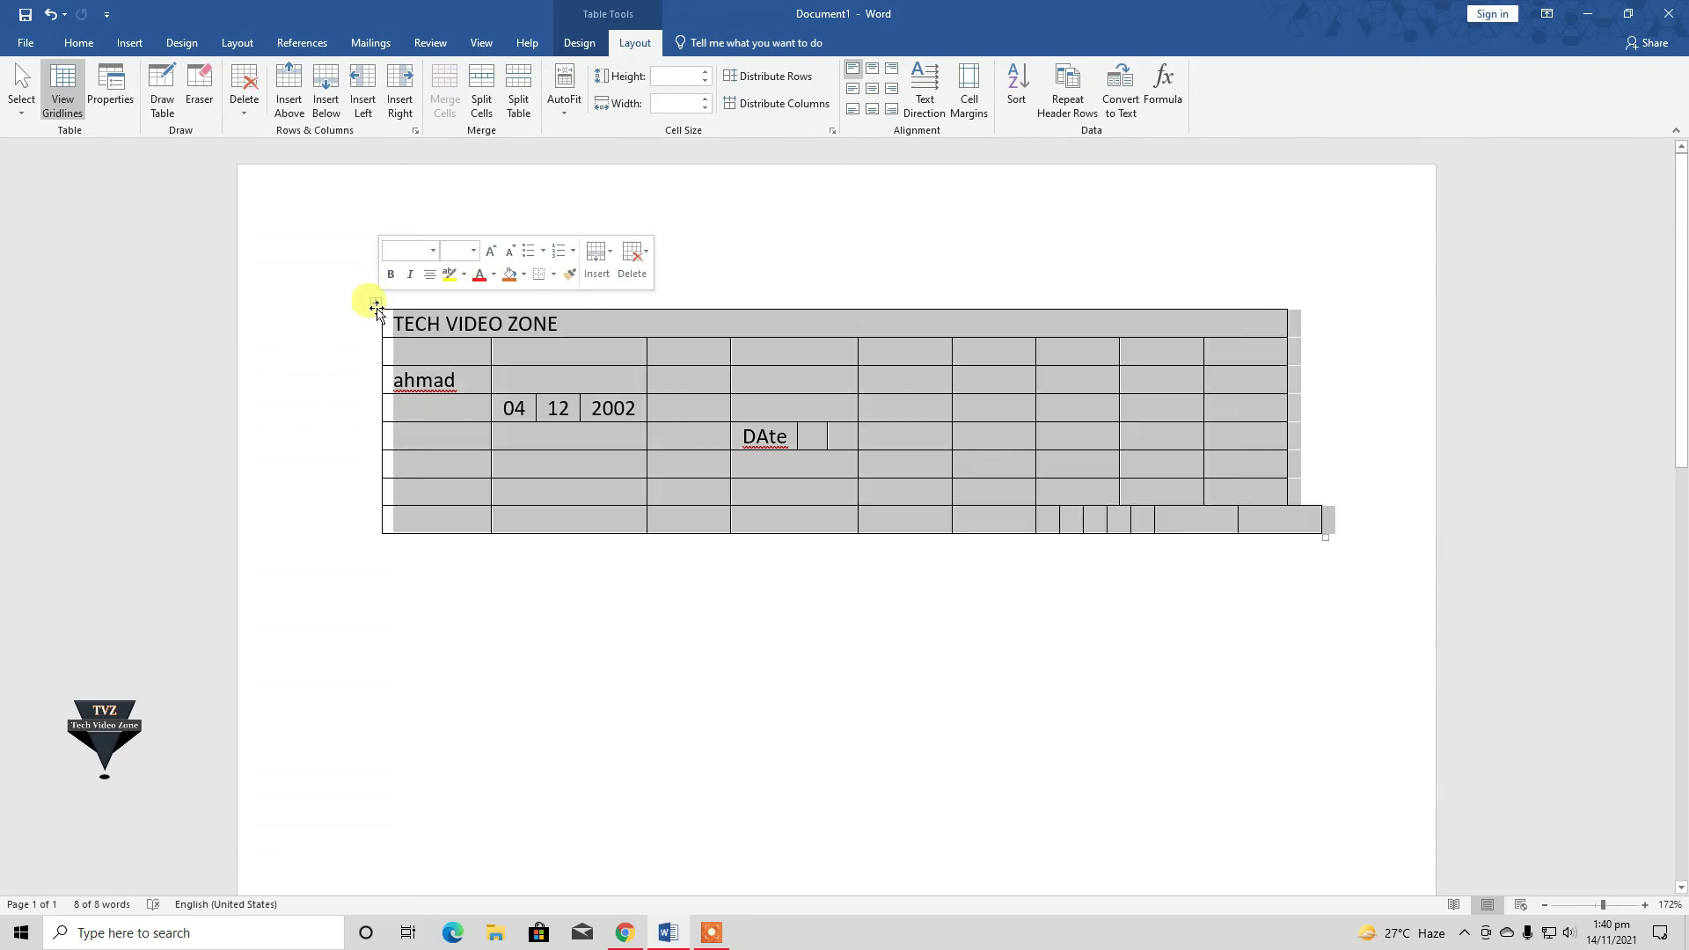
drag(376, 314, 372, 593)
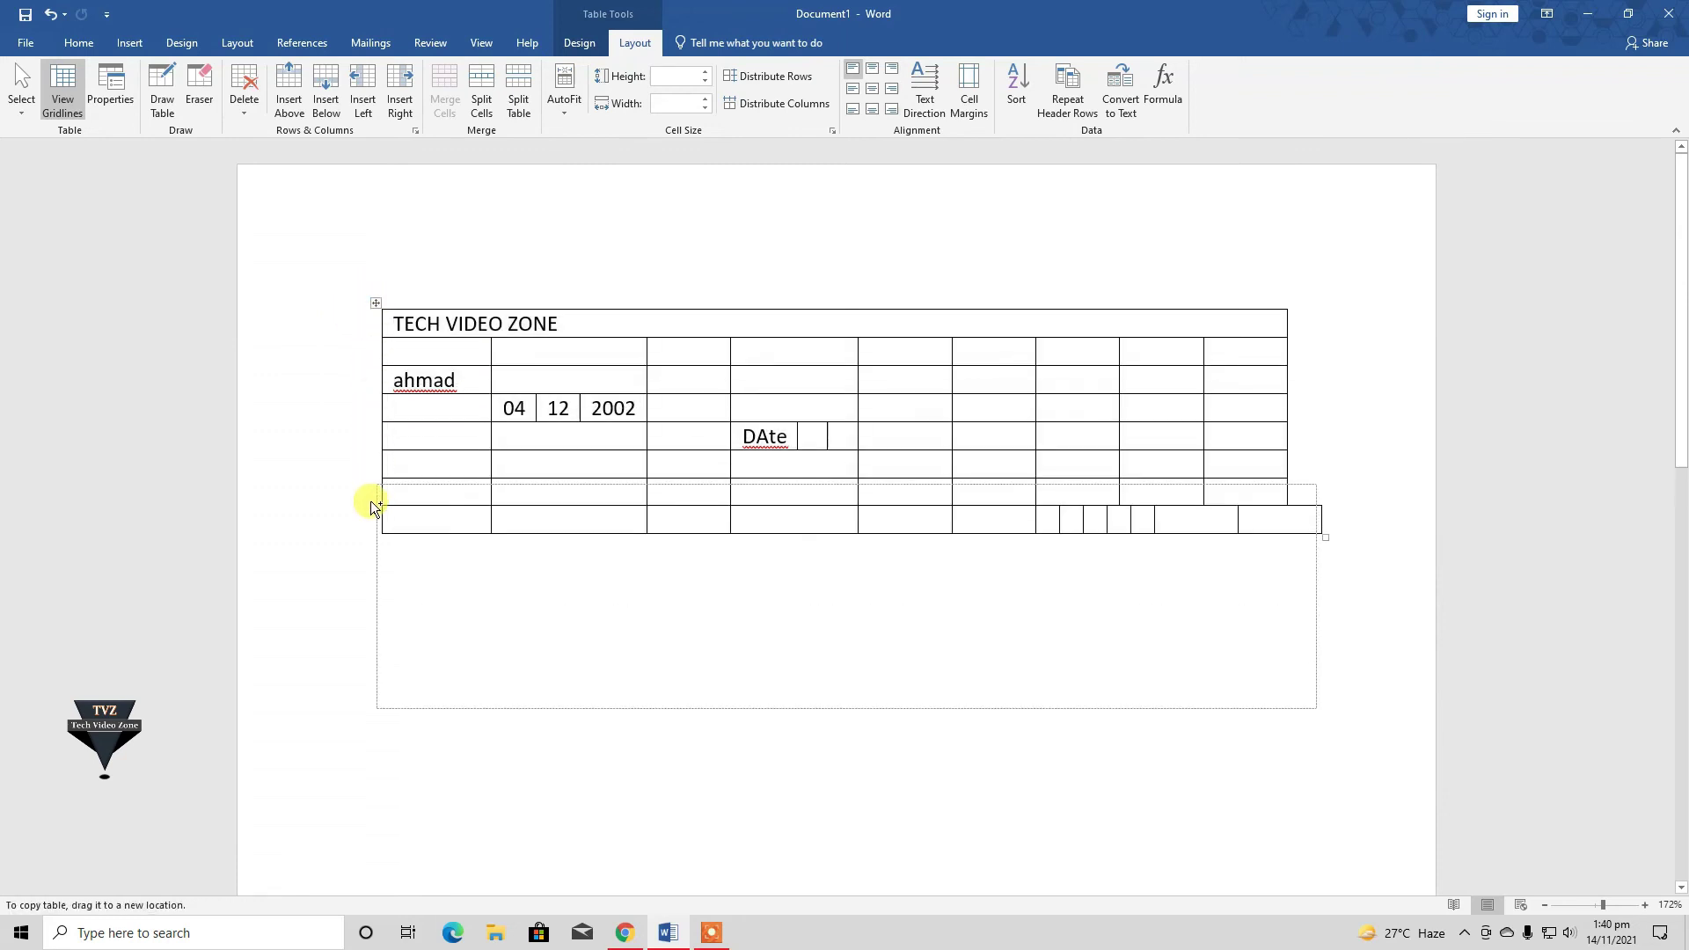
right_click(365, 597)
click(264, 557)
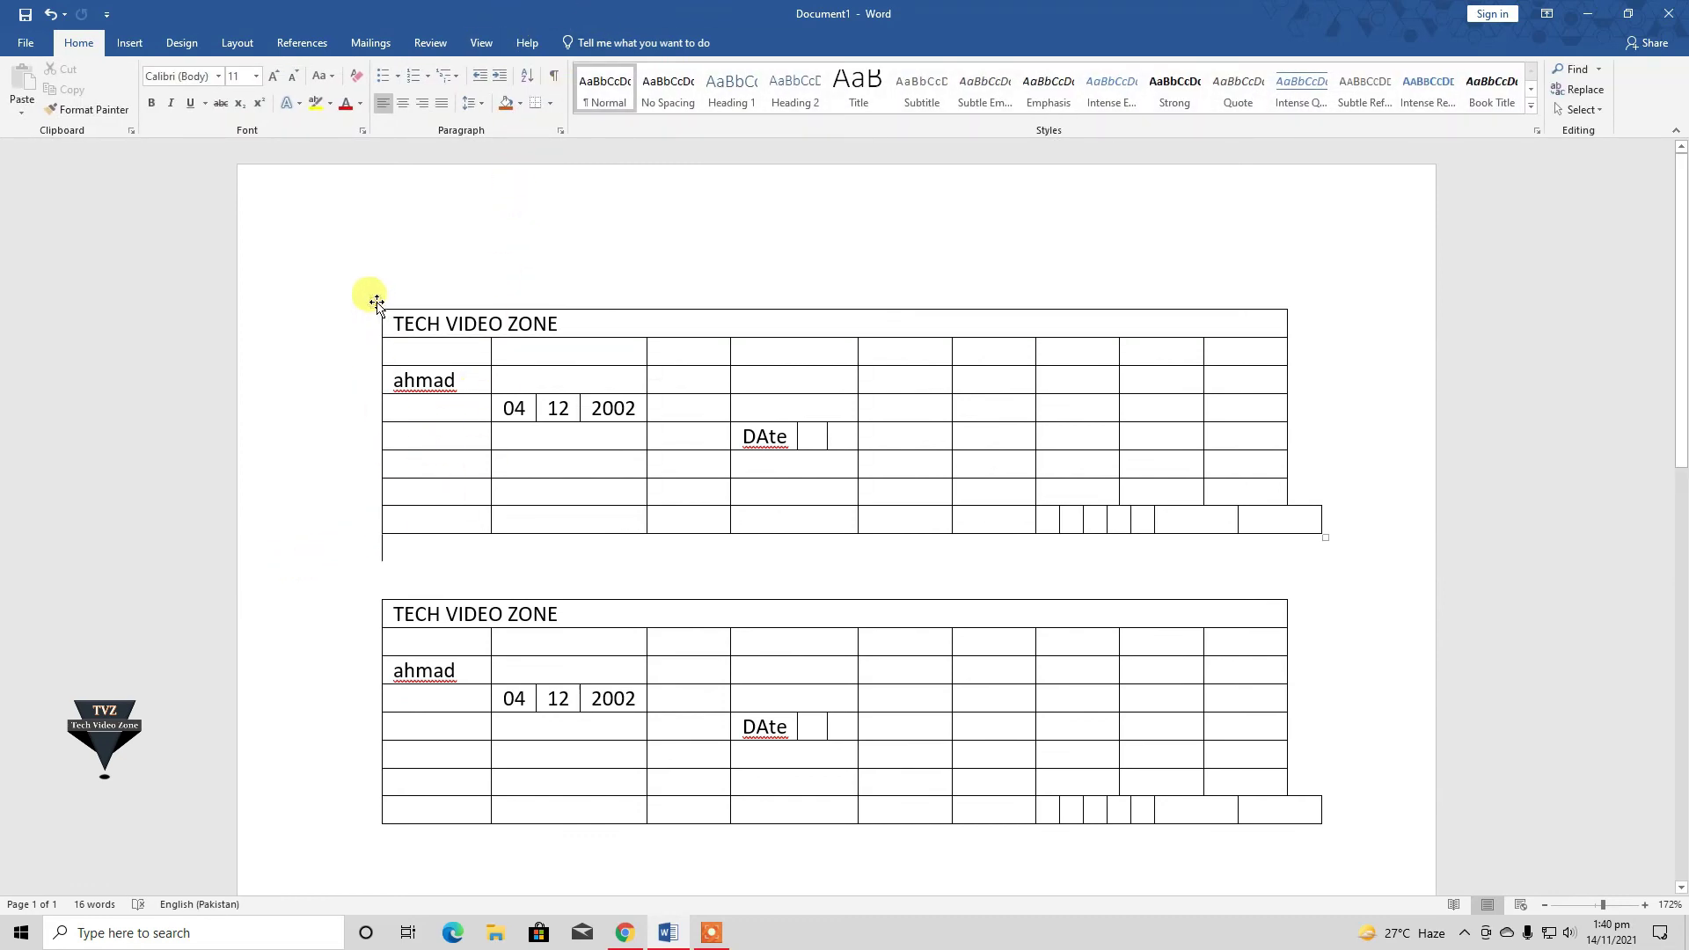
click(377, 304)
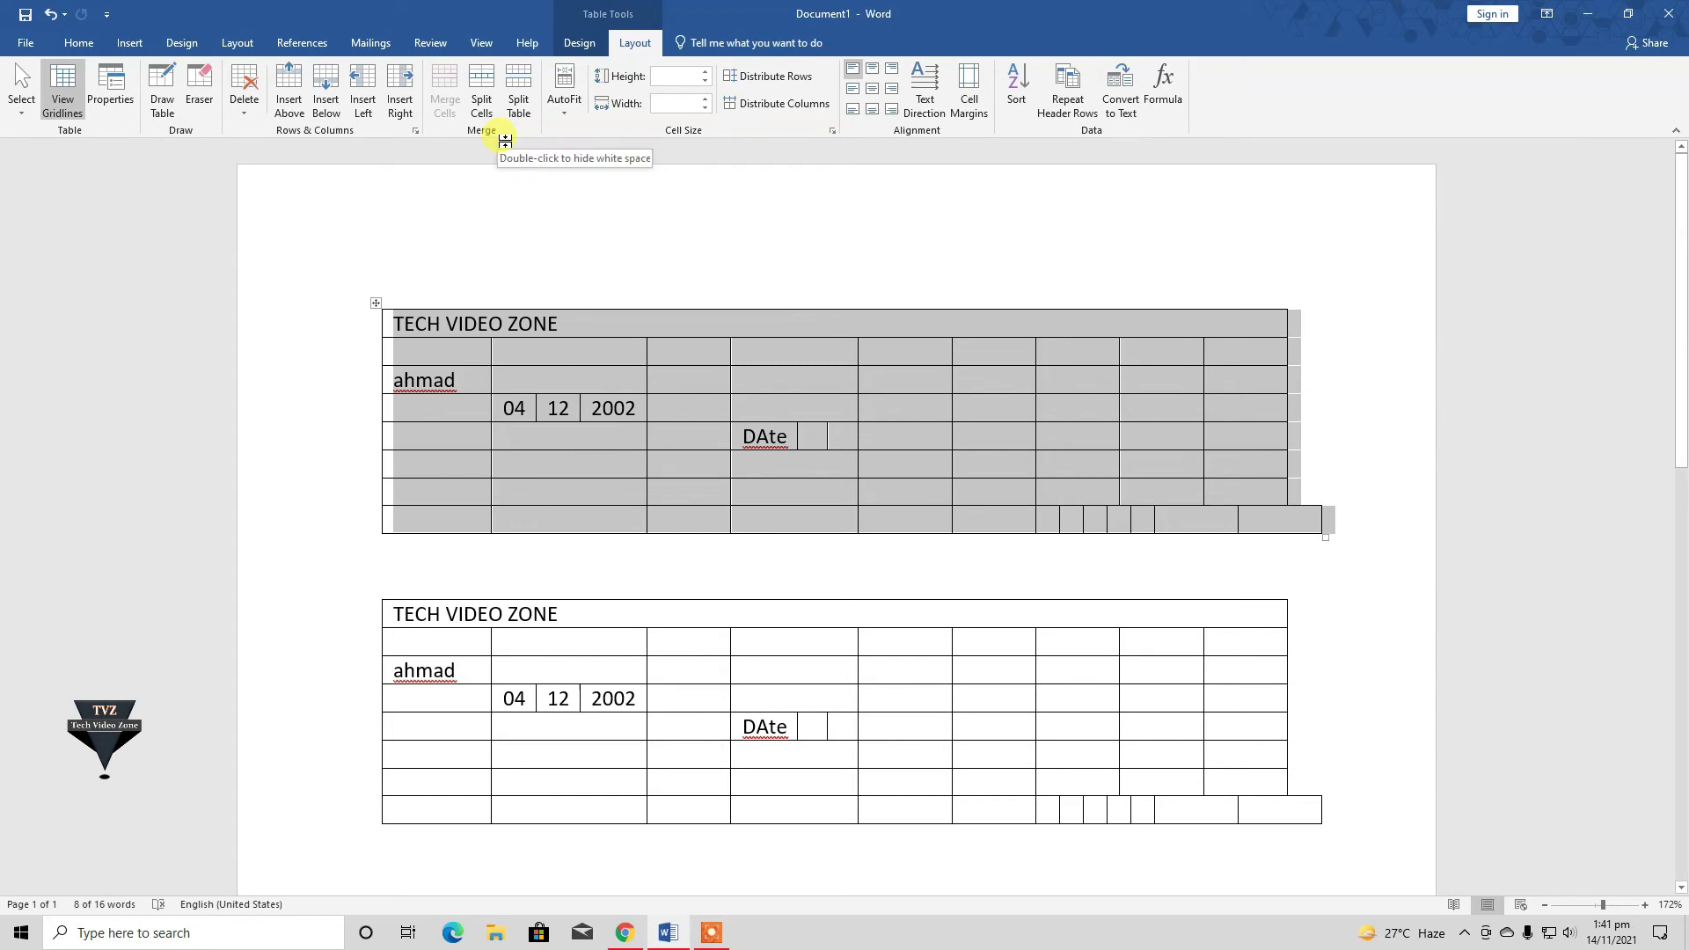
click(671, 338)
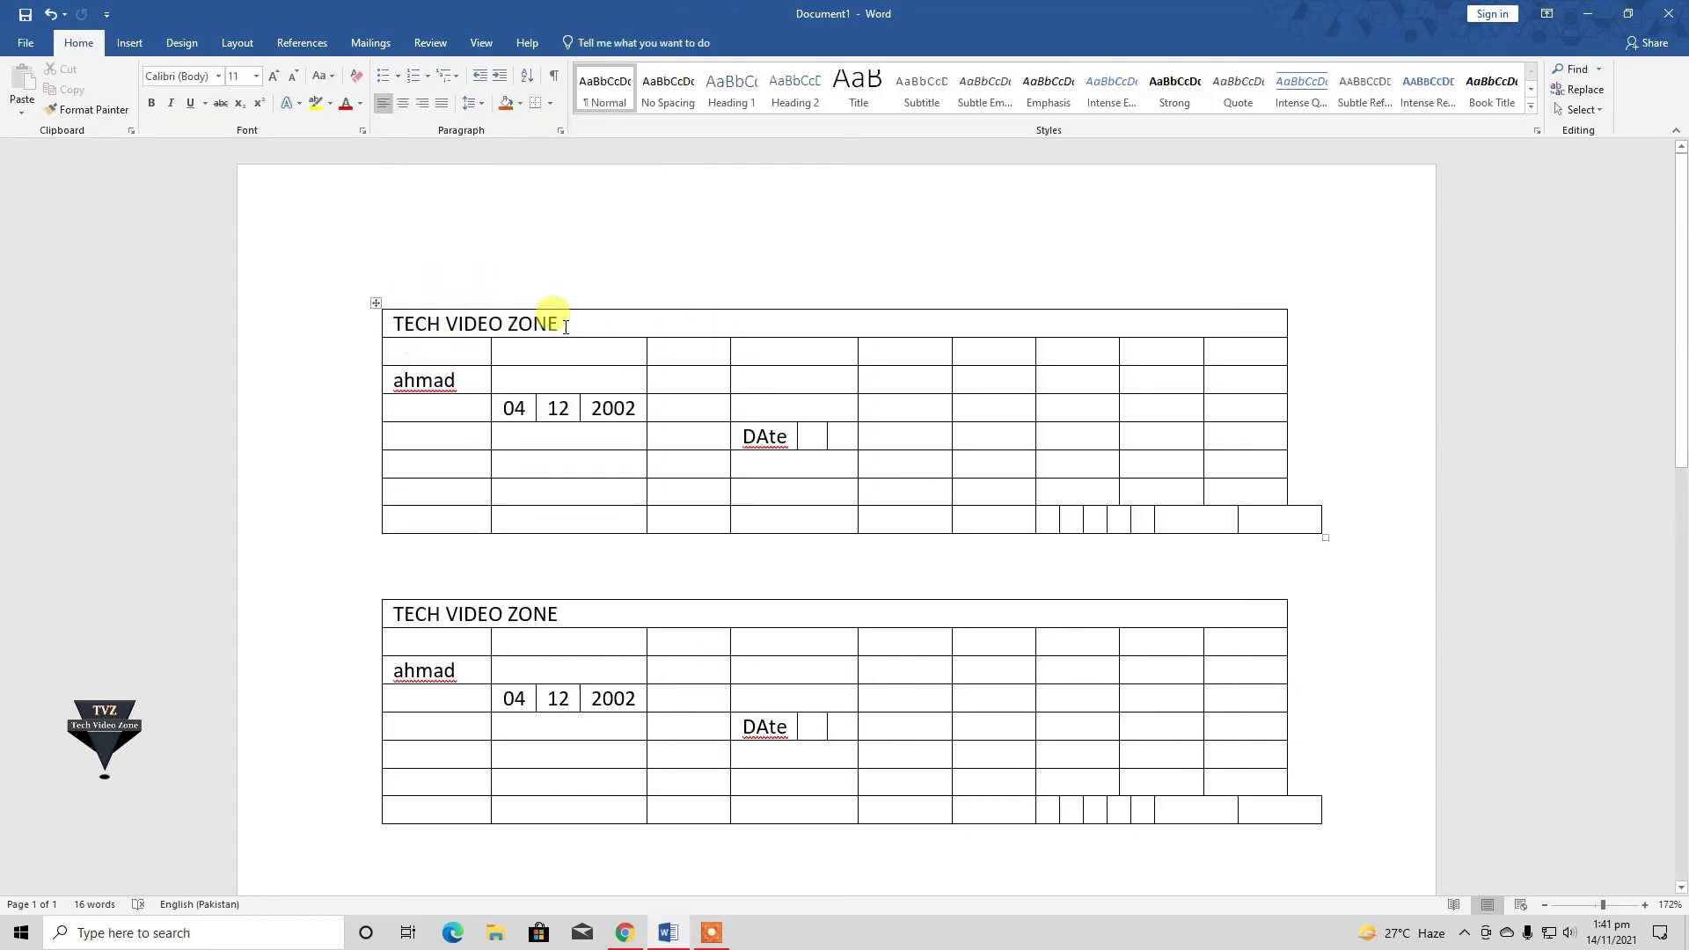
drag(565, 326, 378, 318)
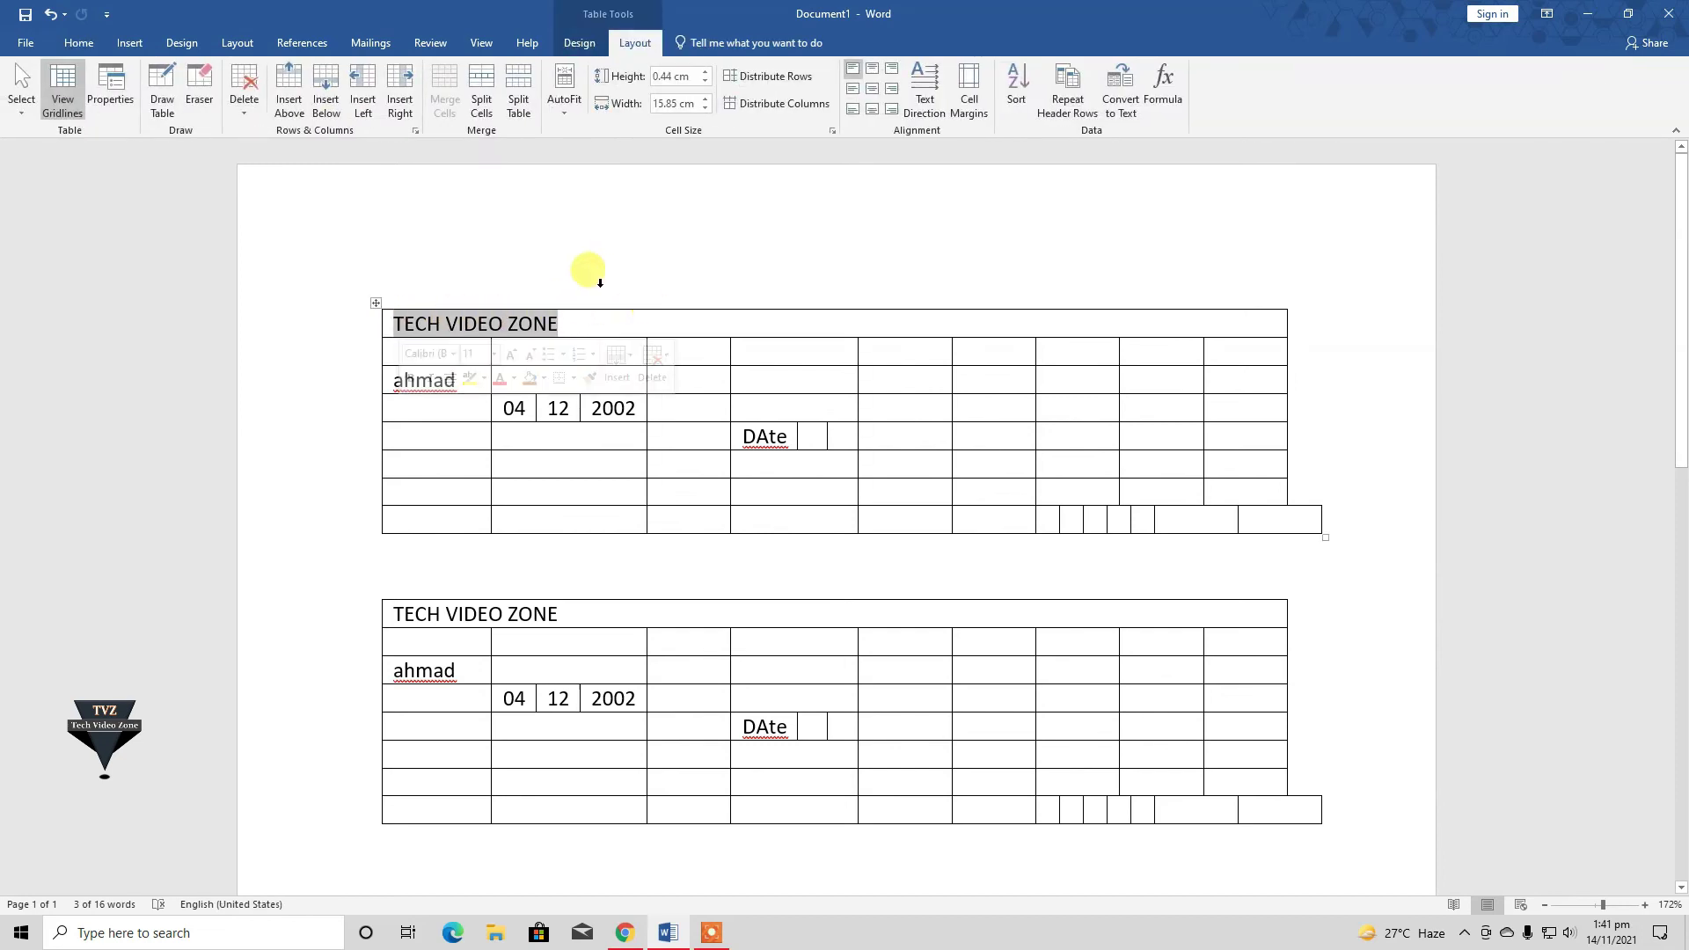
click(355, 328)
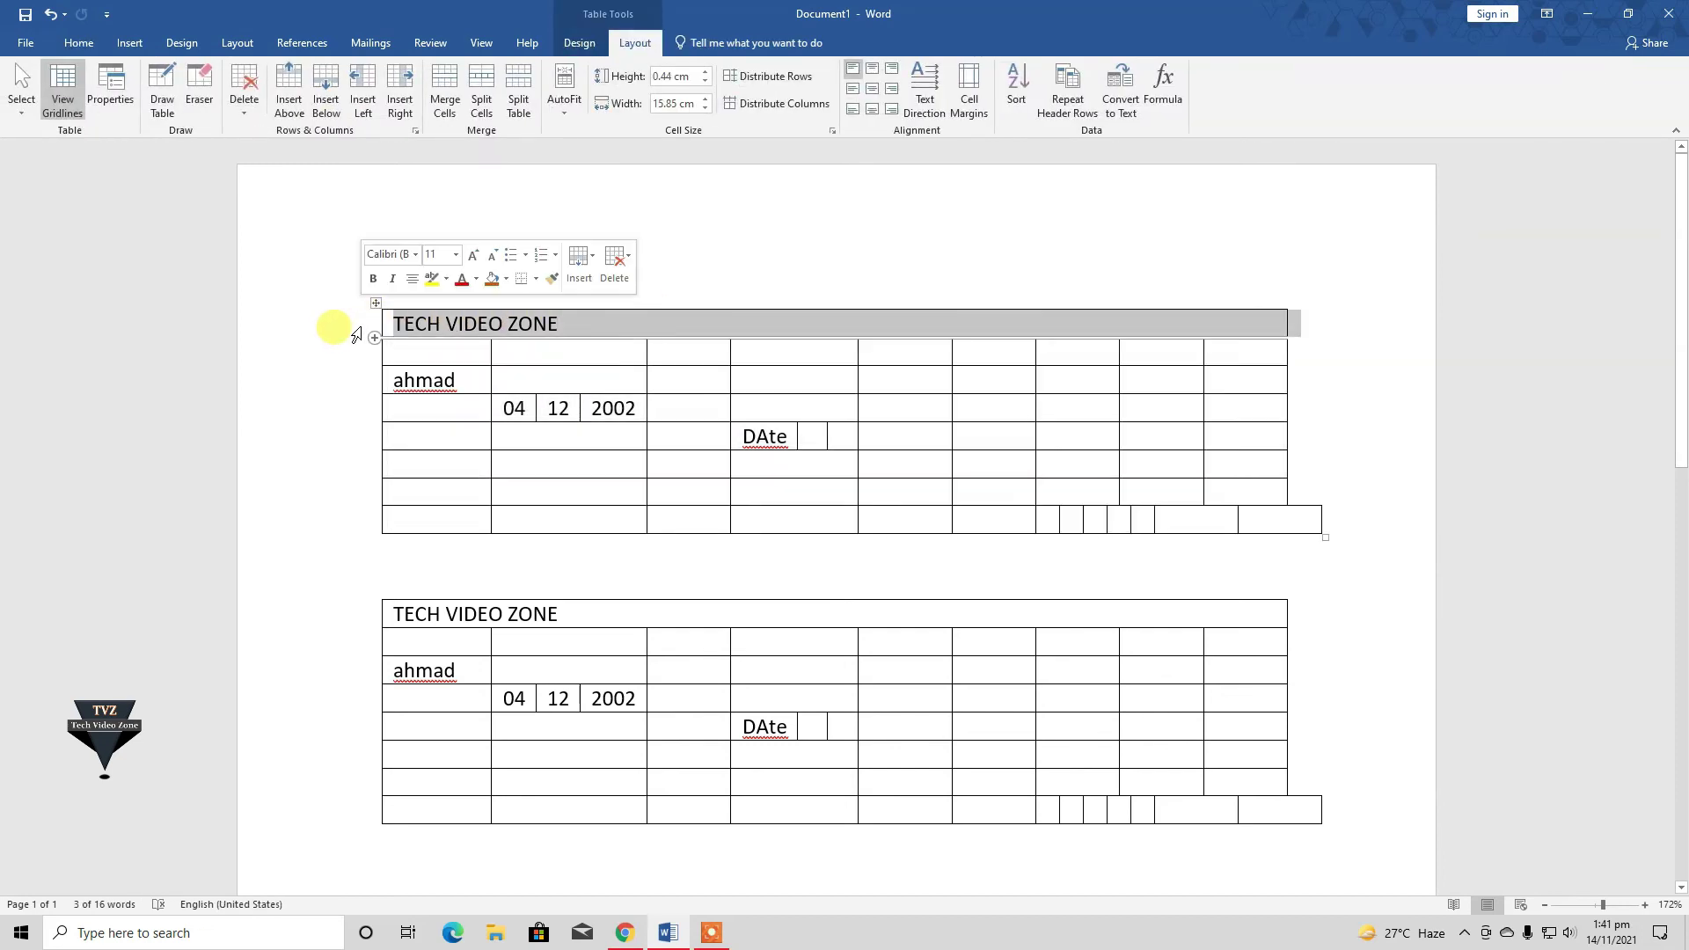
click(1350, 541)
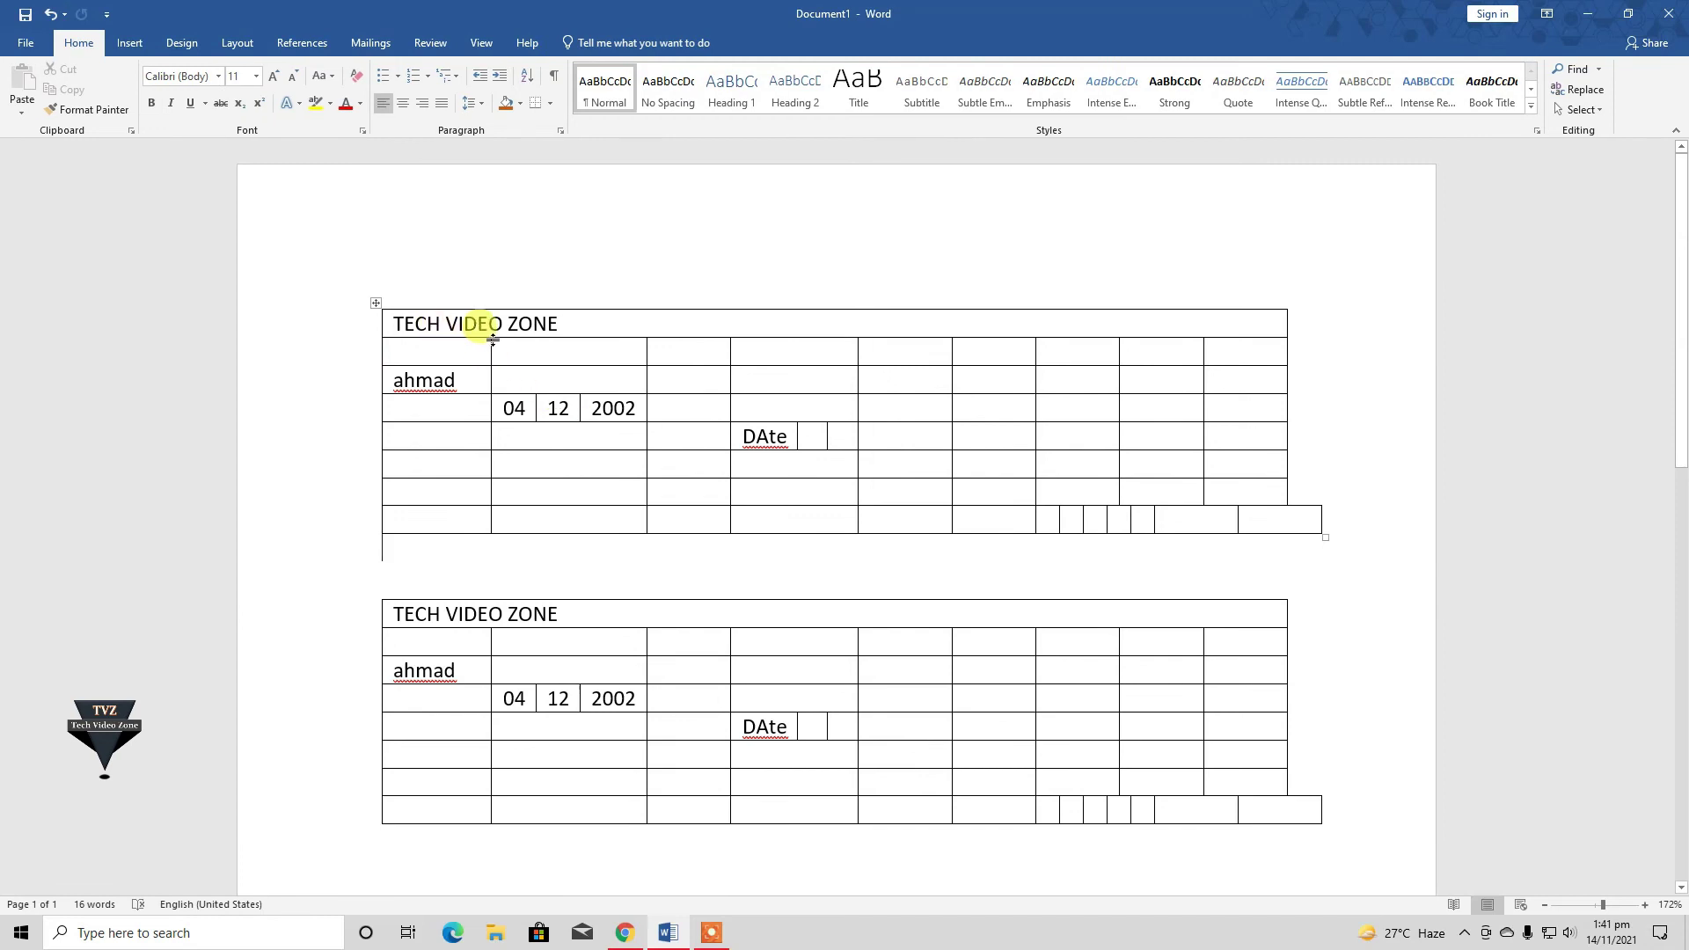
click(396, 338)
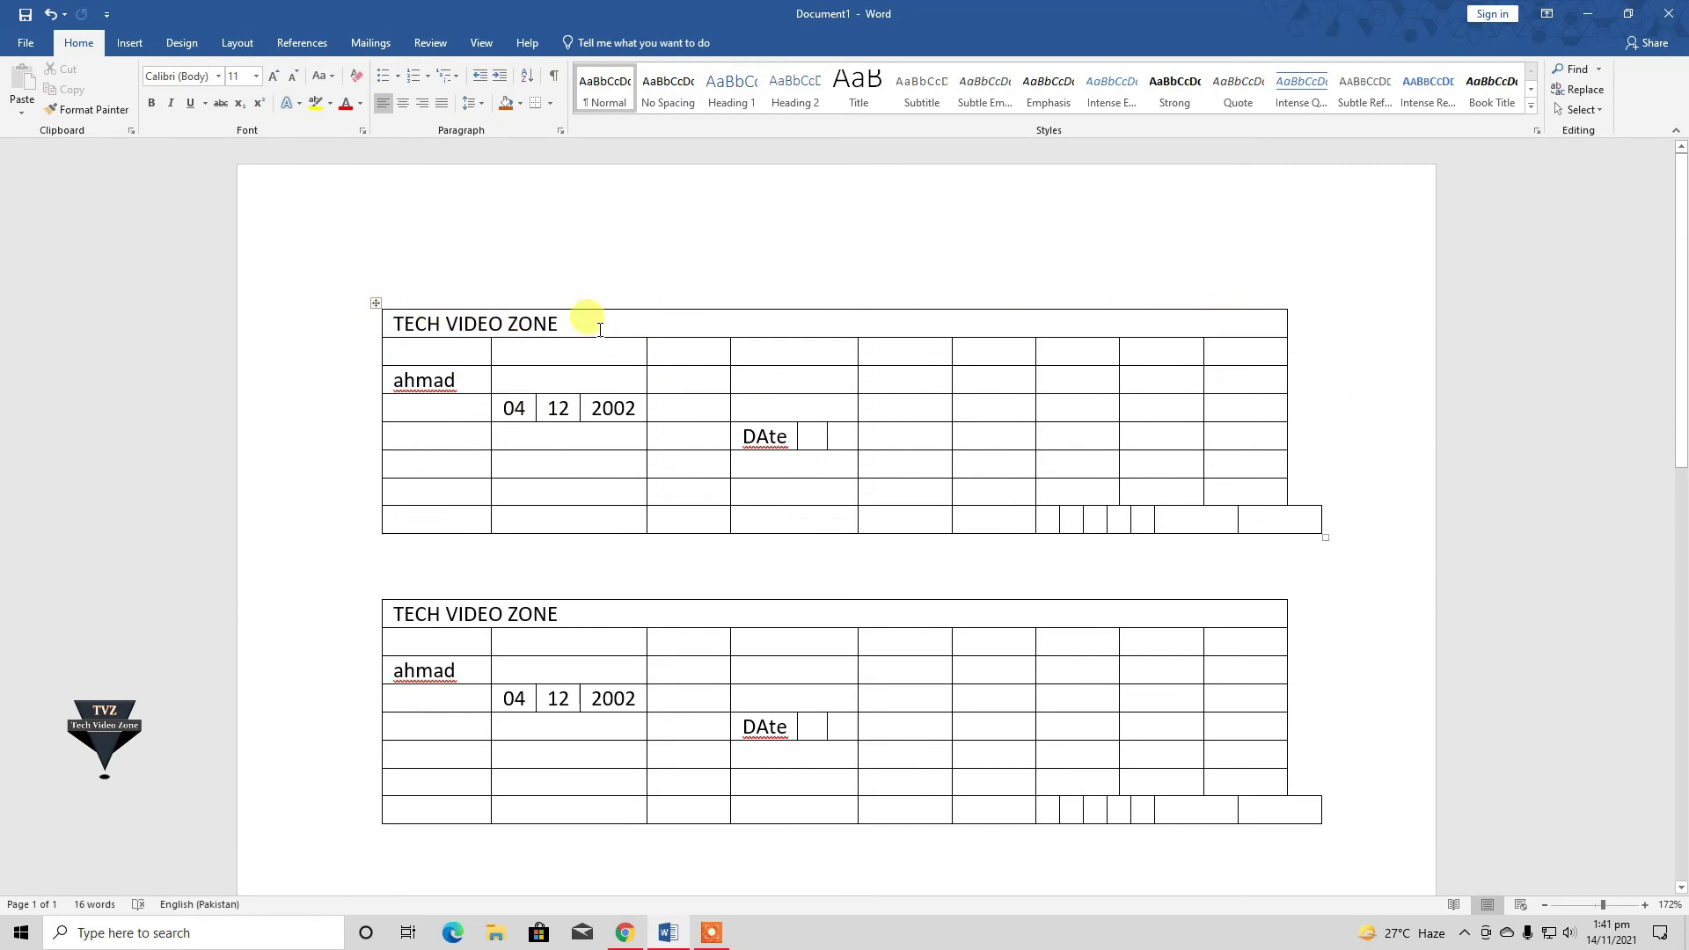
drag(563, 324, 424, 339)
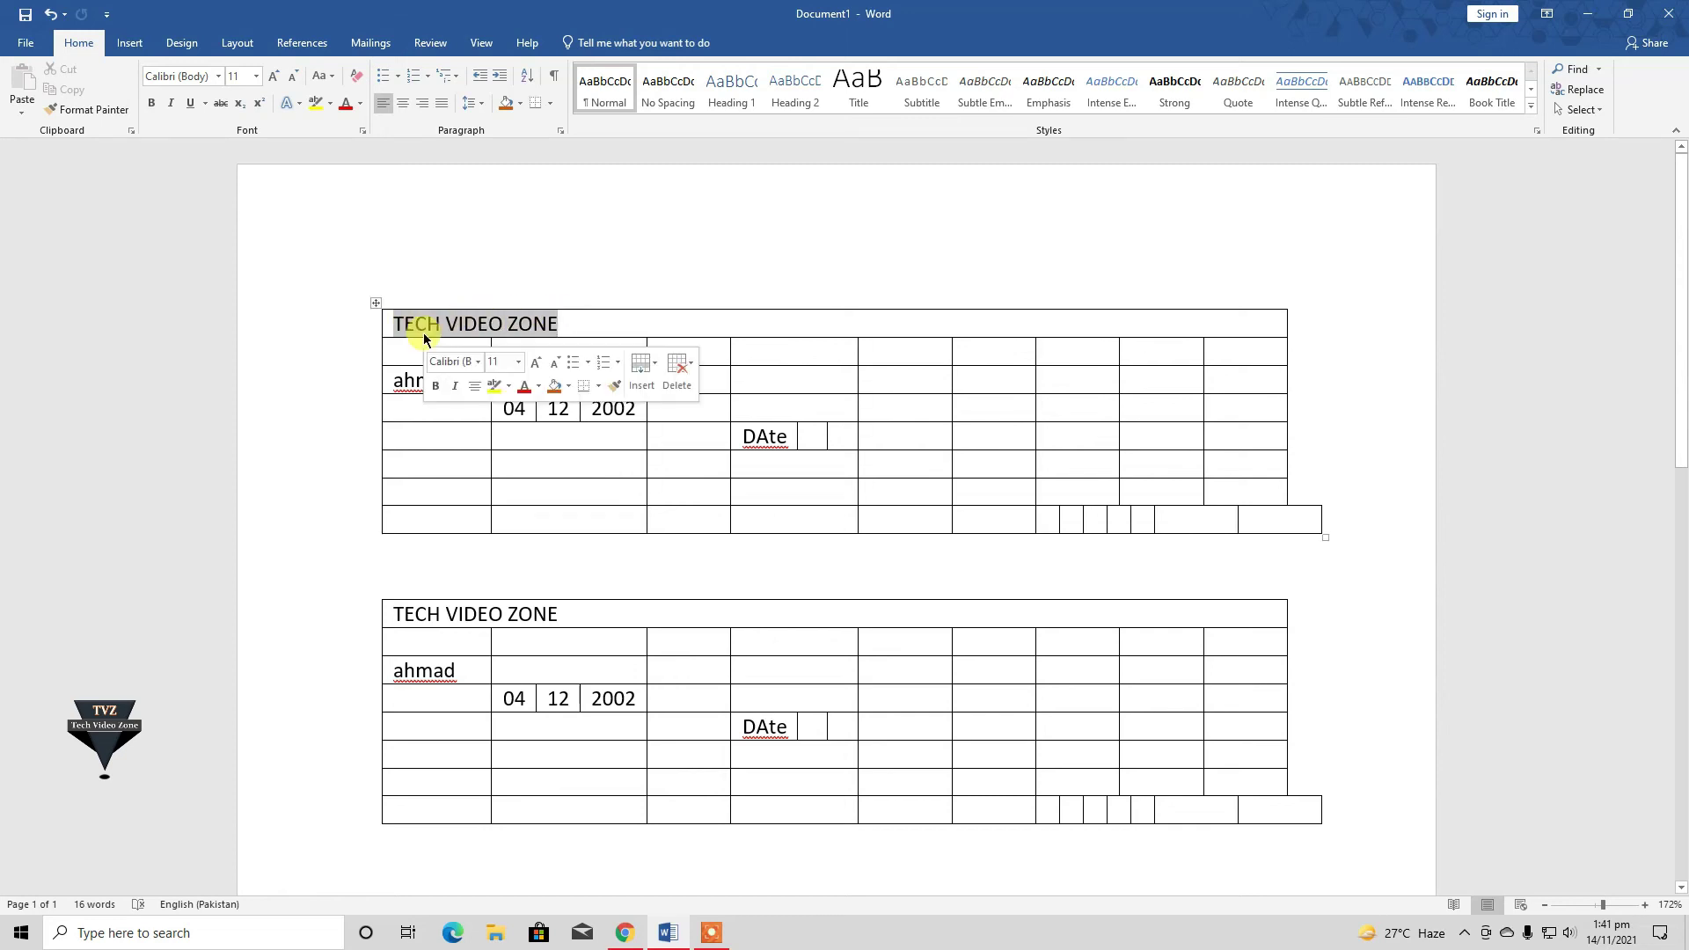
click(577, 324)
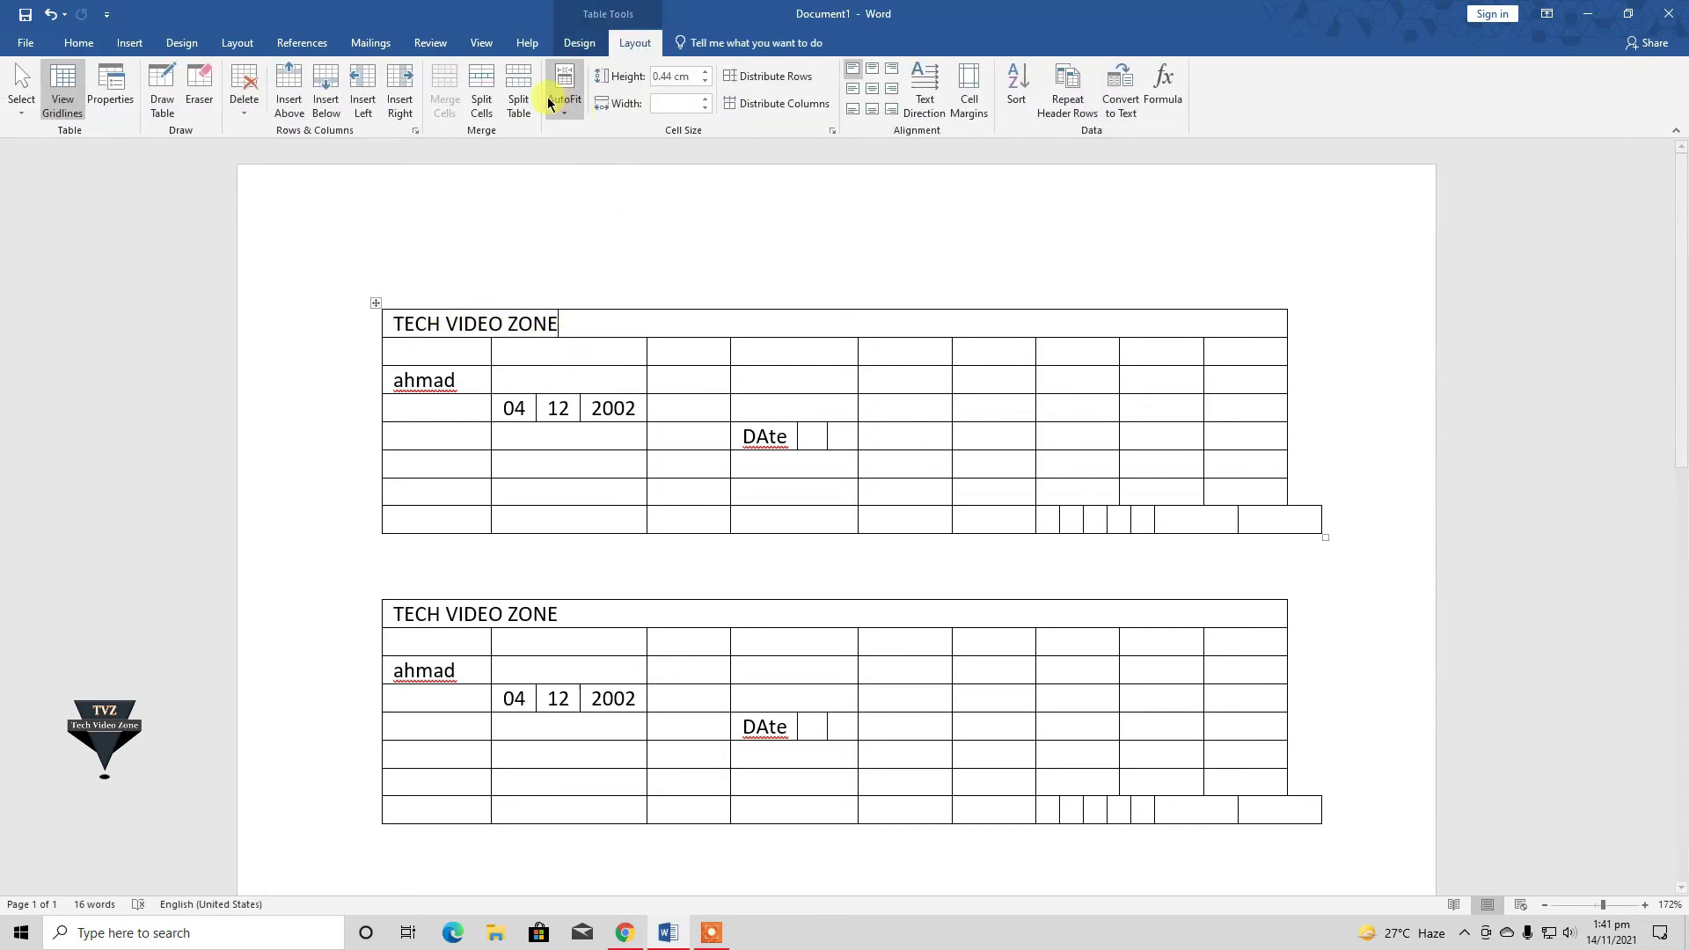
click(444, 352)
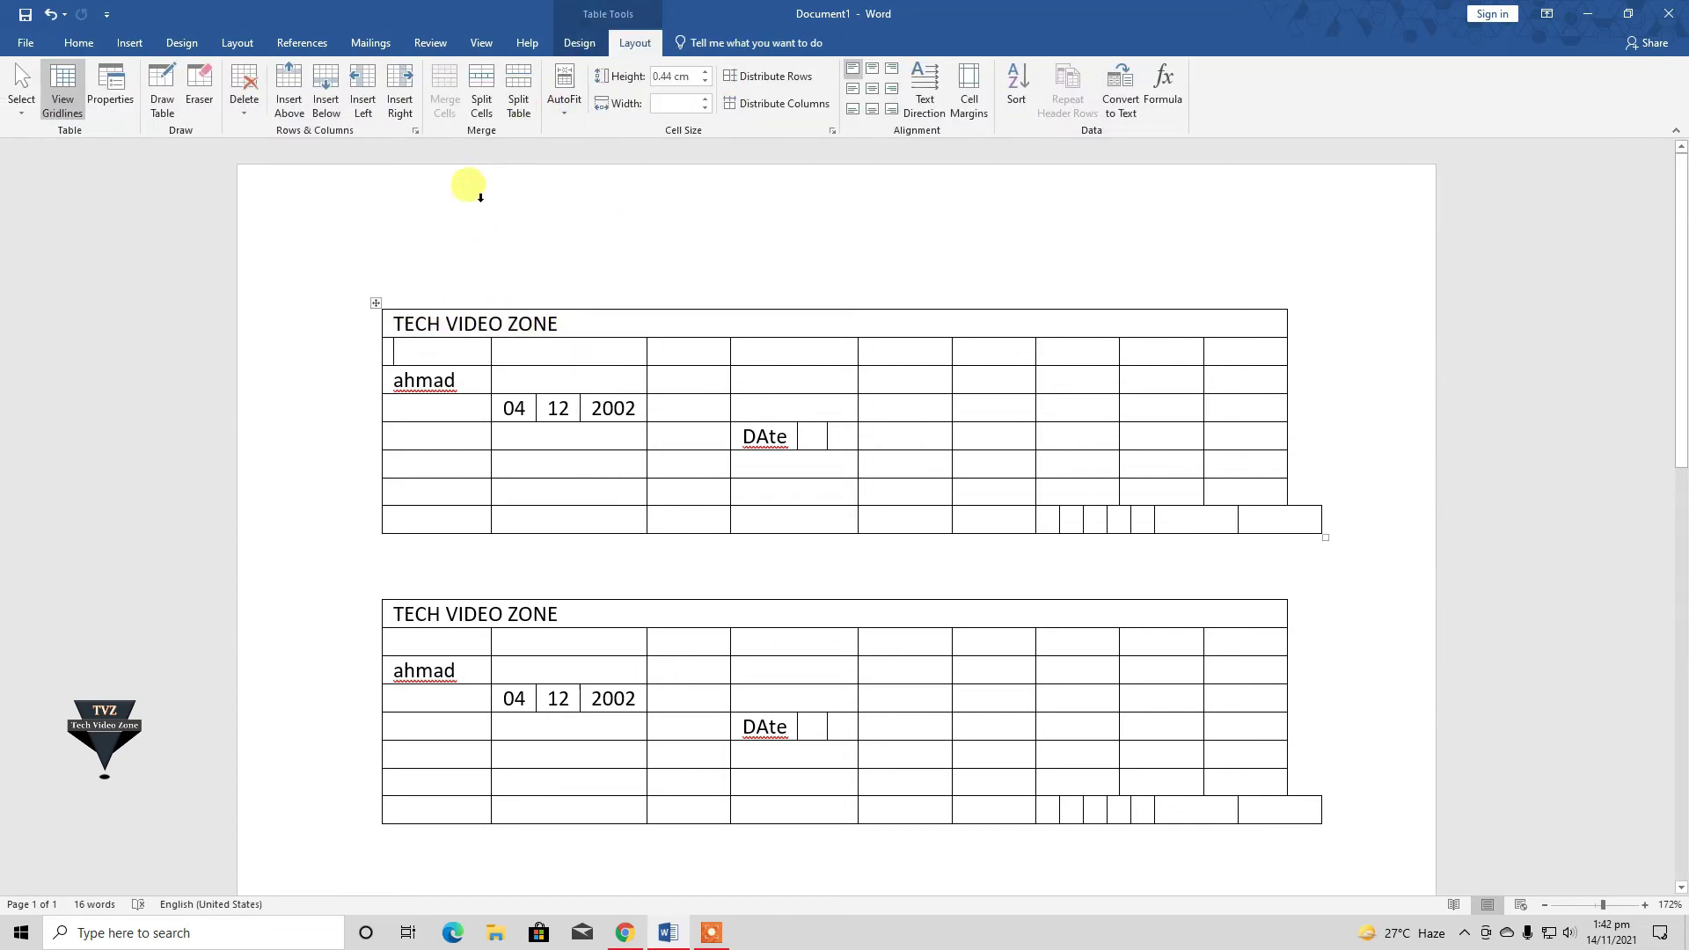
click(519, 115)
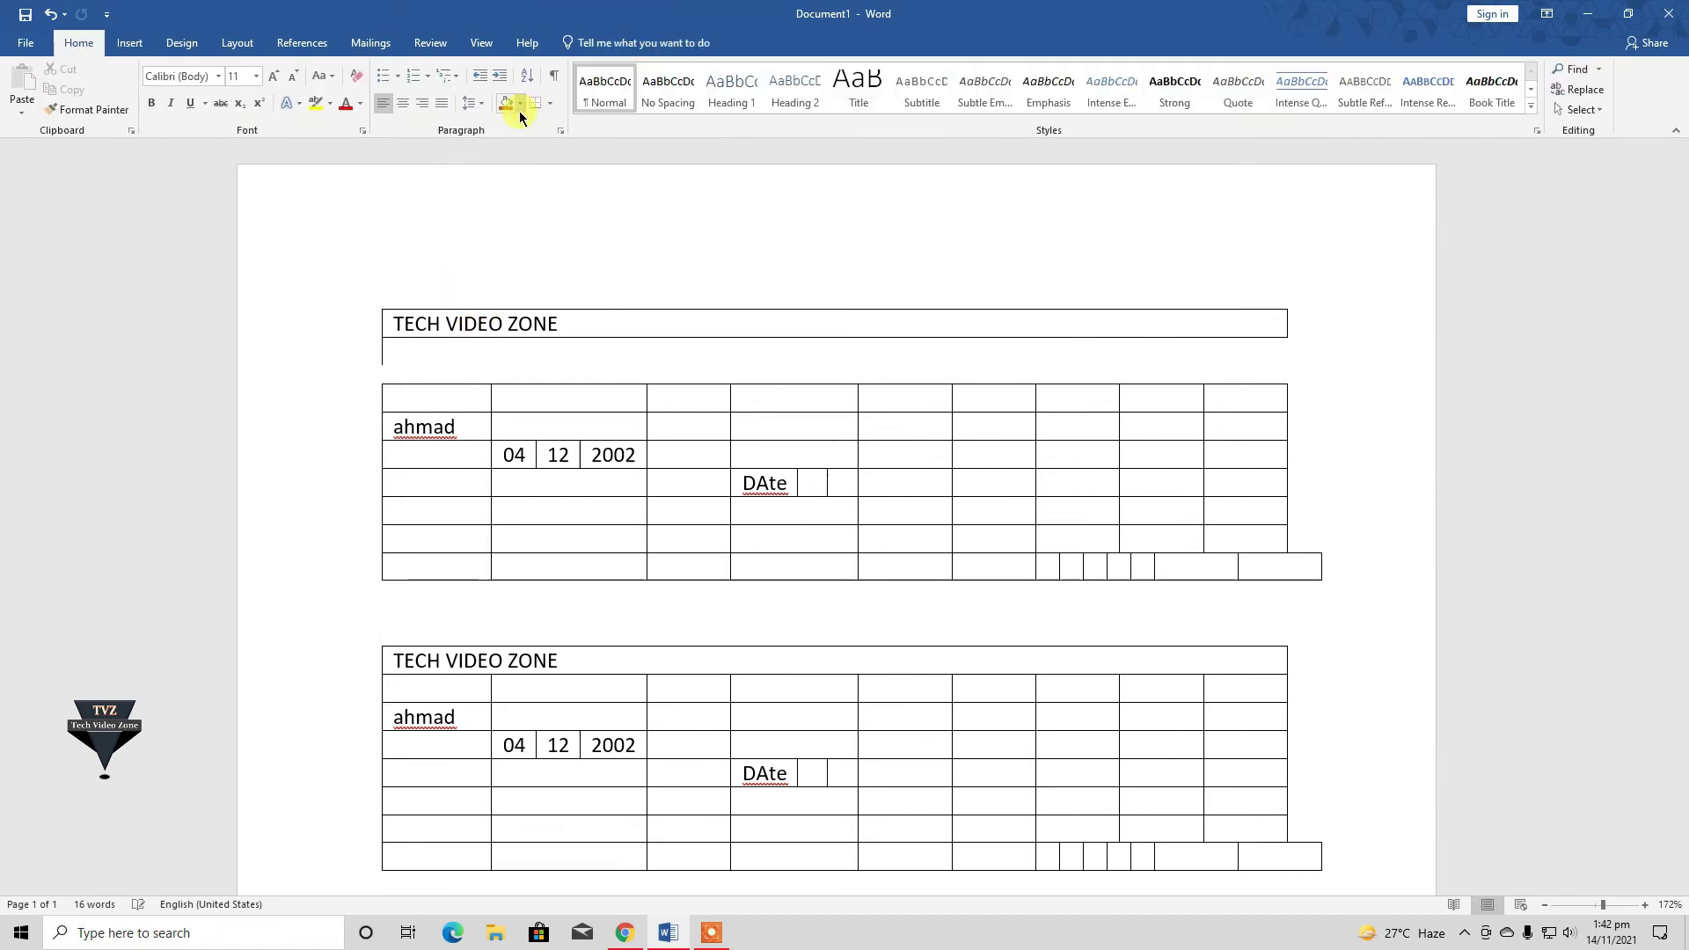
mouse_move(371, 336)
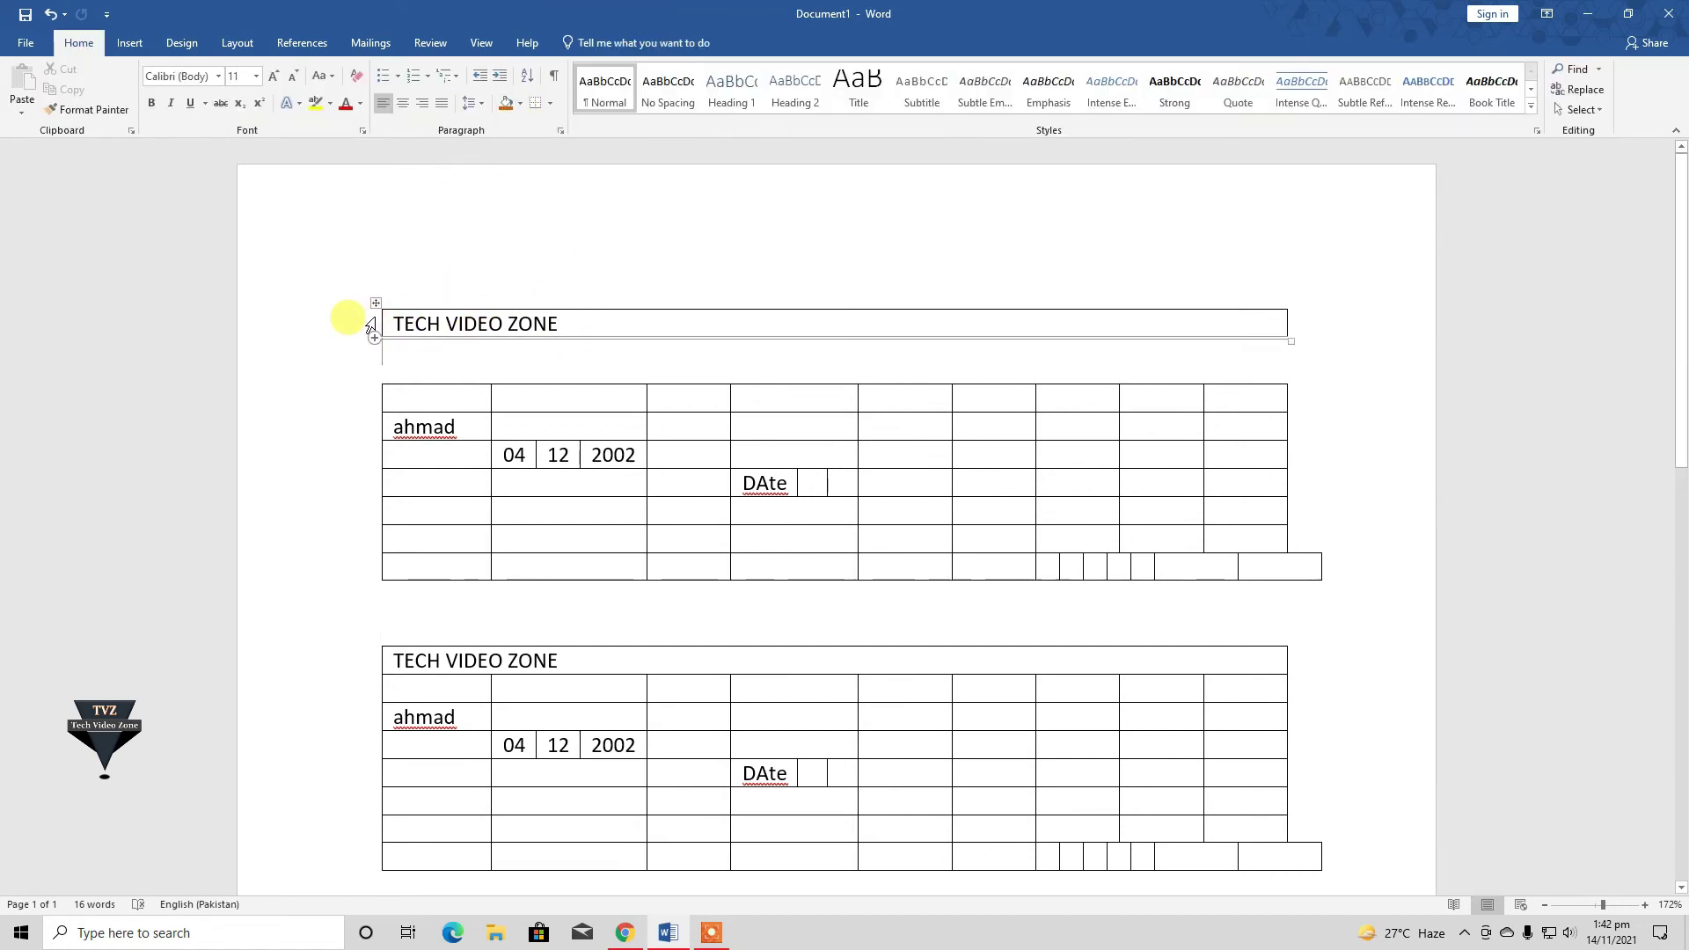
- Delete the gap between the tables so the TECH VIDEO ZONE row rejoins the first table
click(371, 326)
click(634, 42)
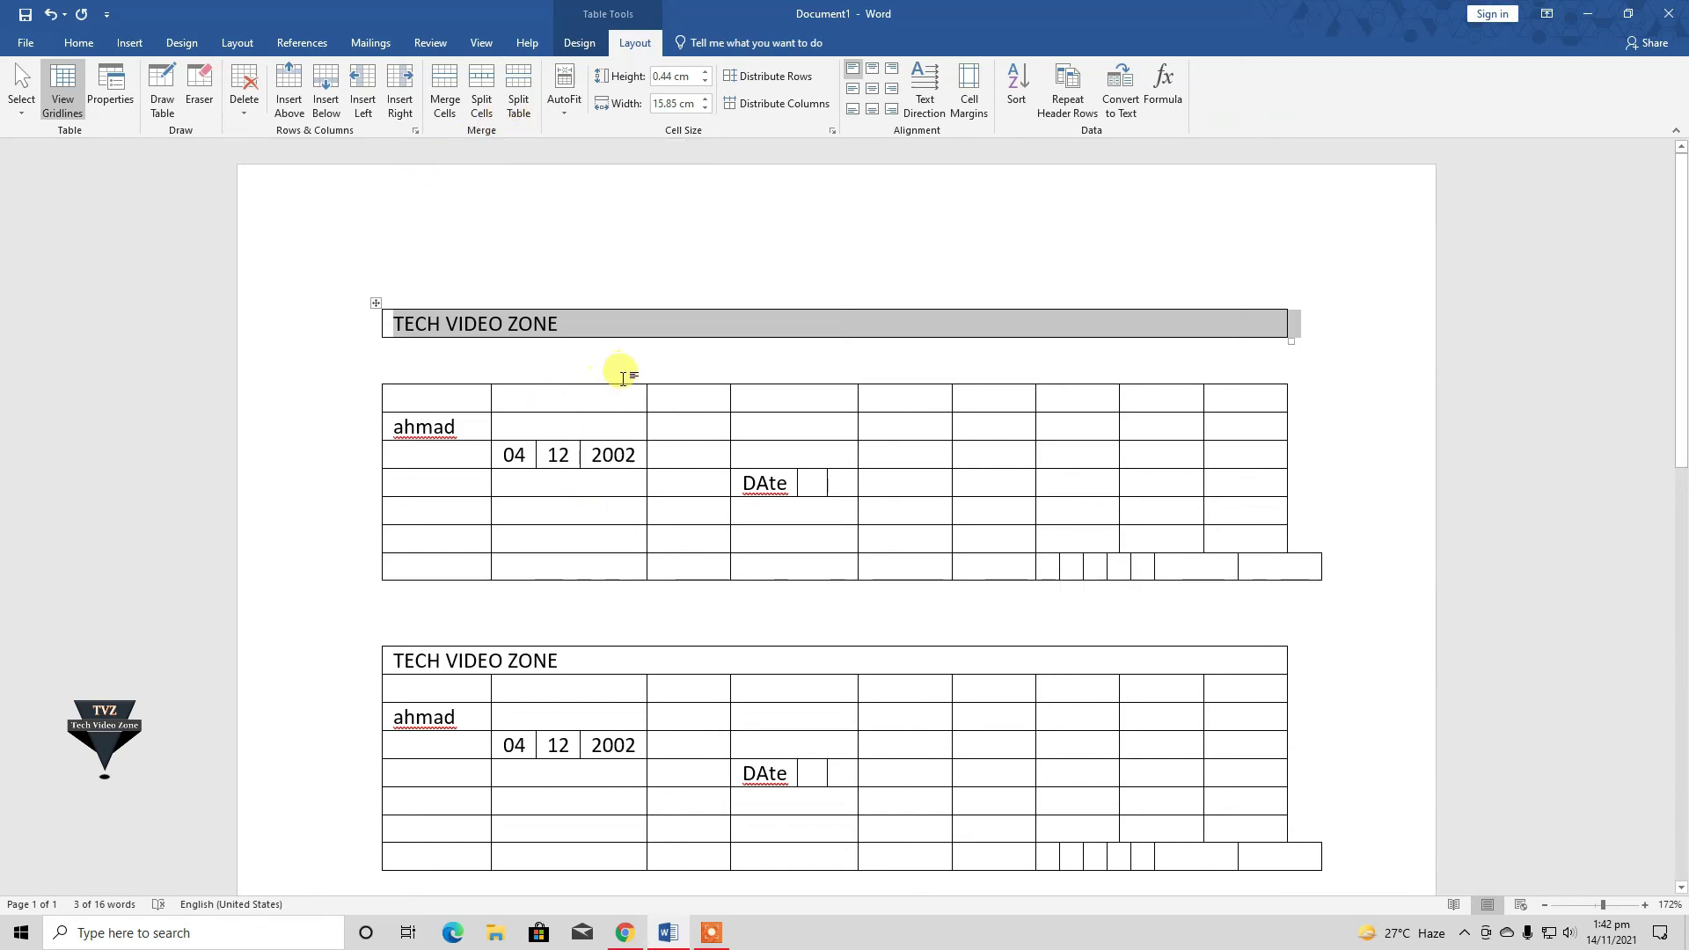
click(441, 378)
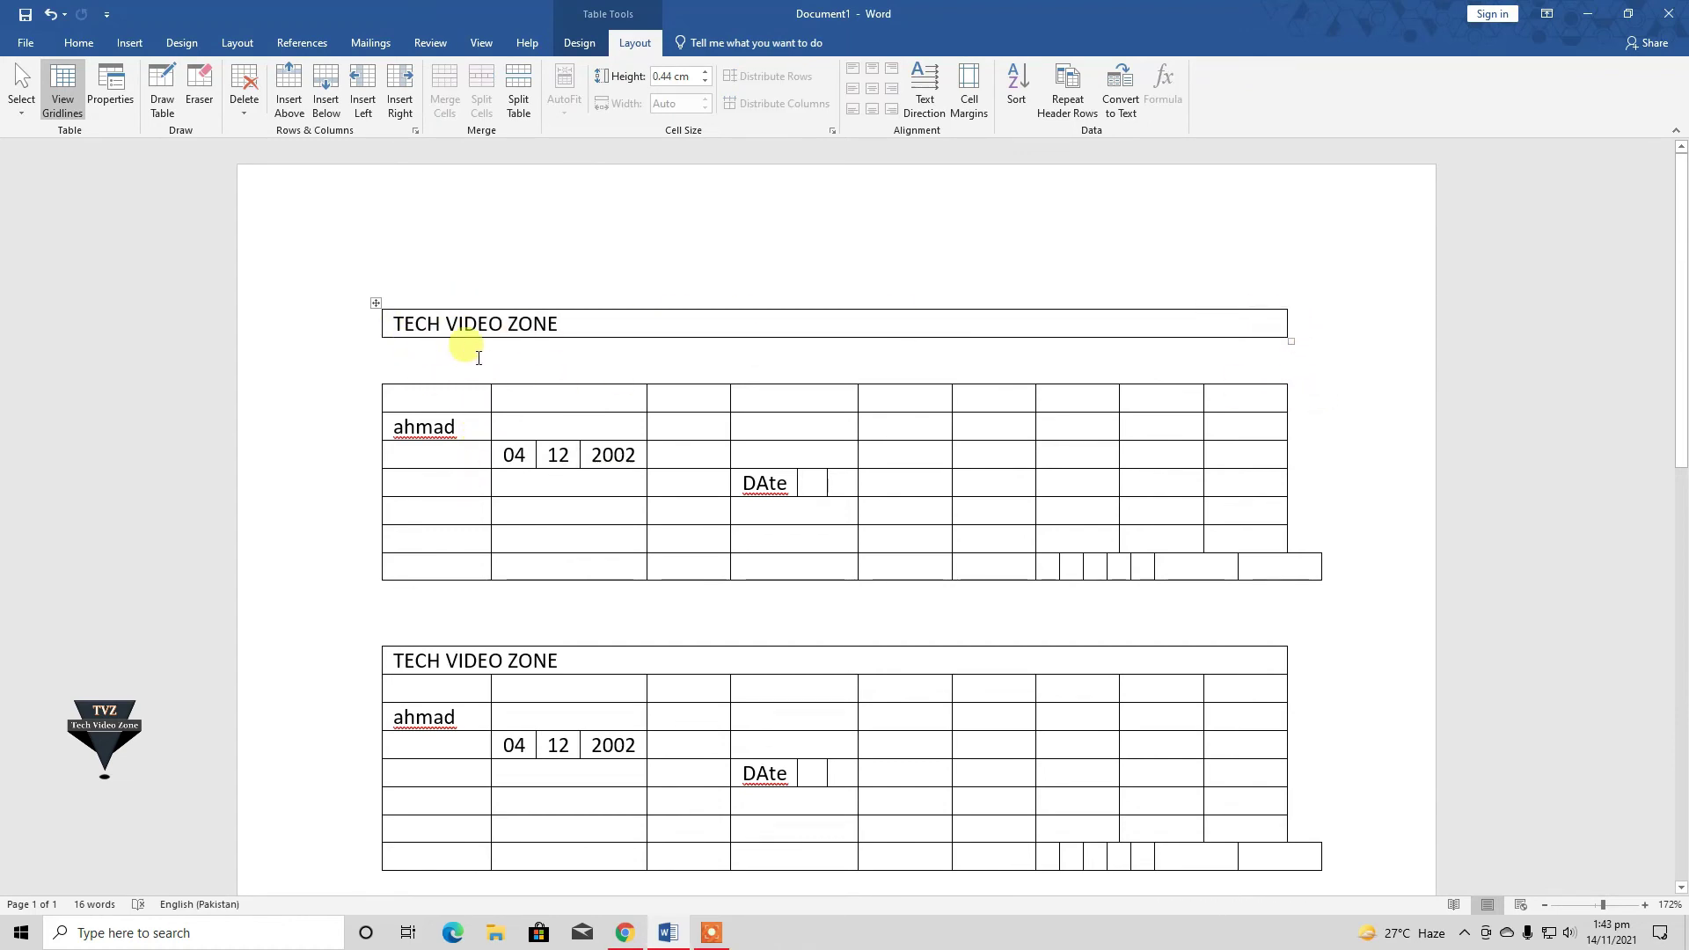
click(396, 357)
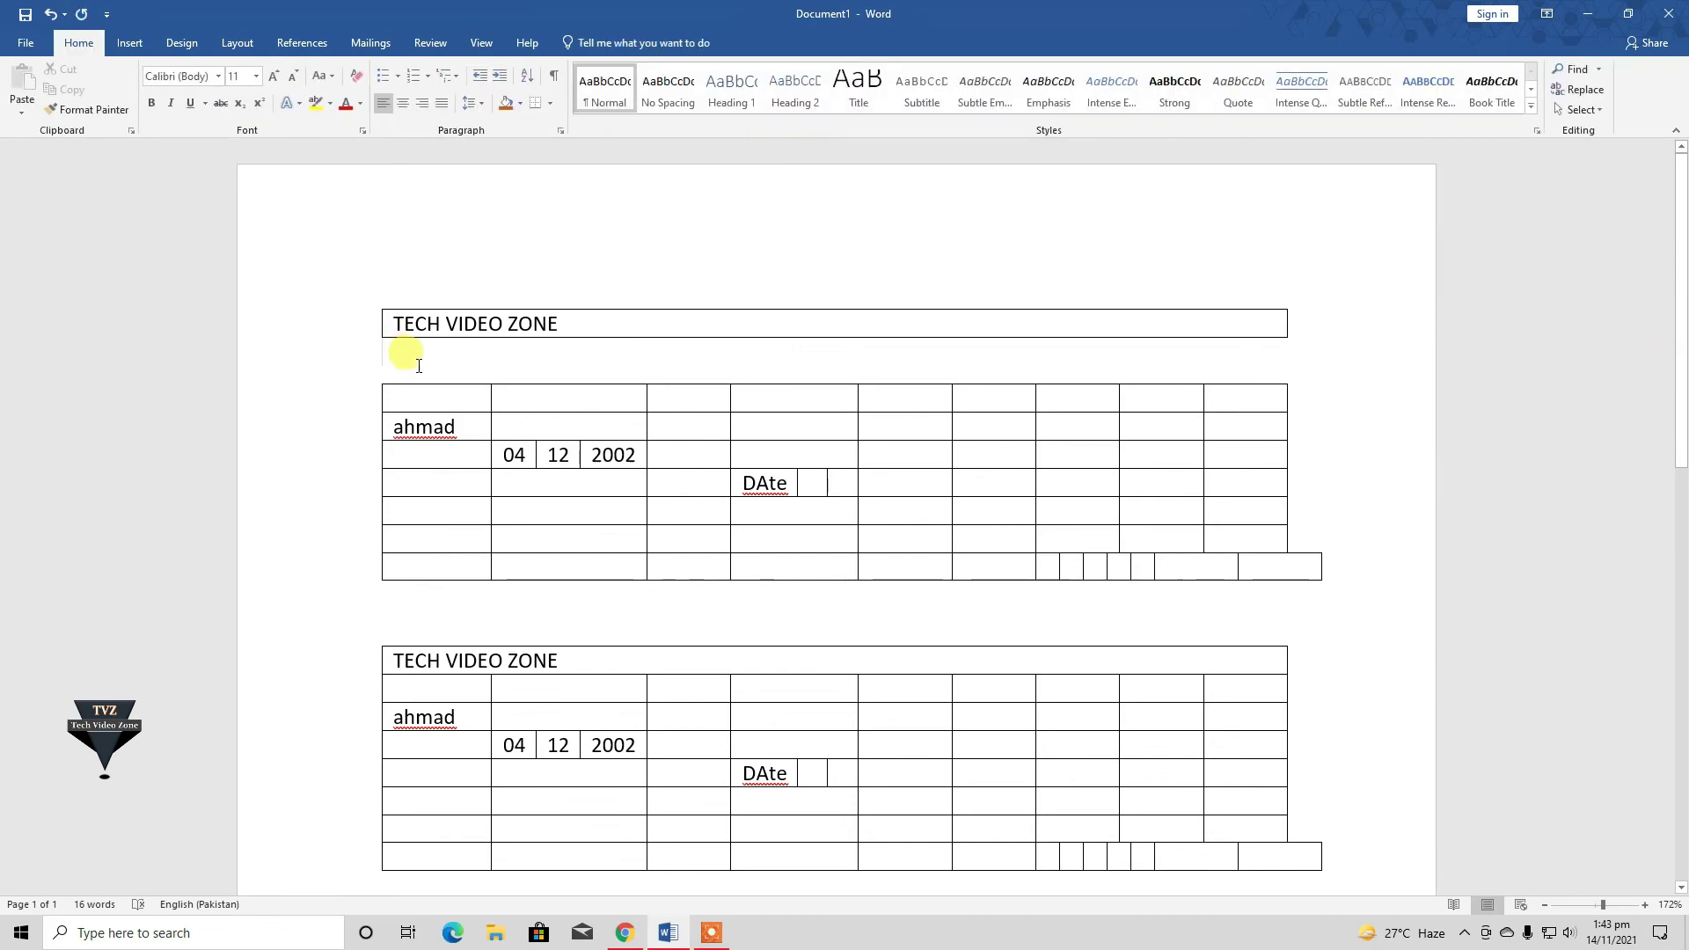
key(Delete)
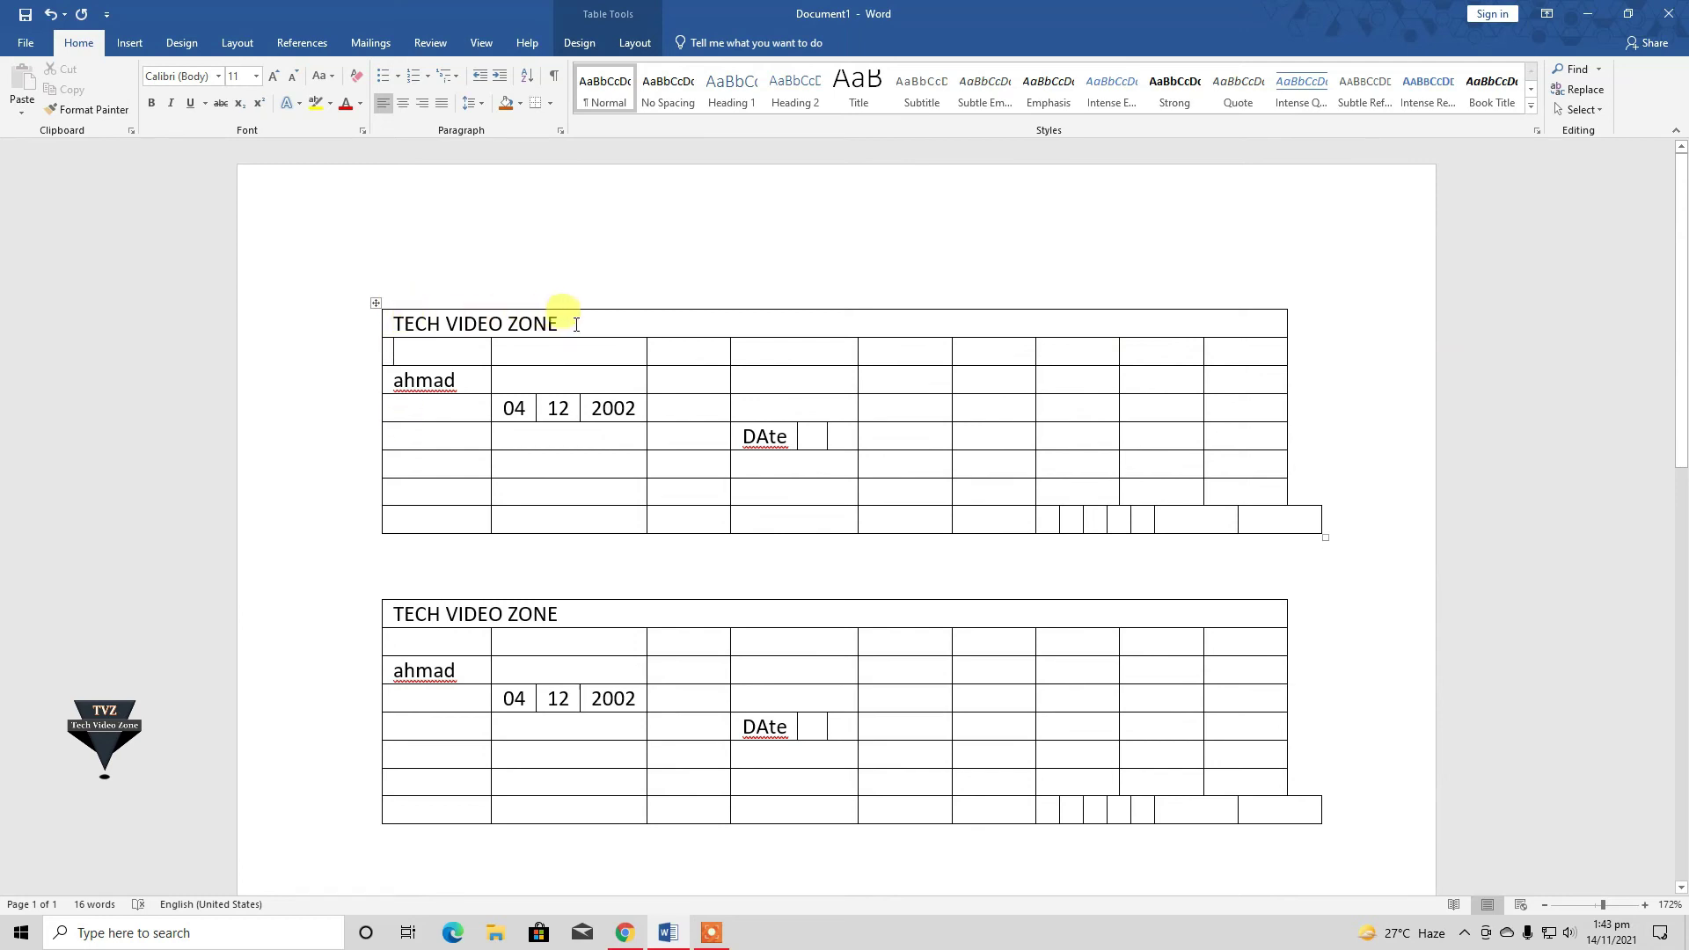
- Split the table below the TECH VIDEO ZONE title row again, then undo the split
drag(539, 323, 376, 325)
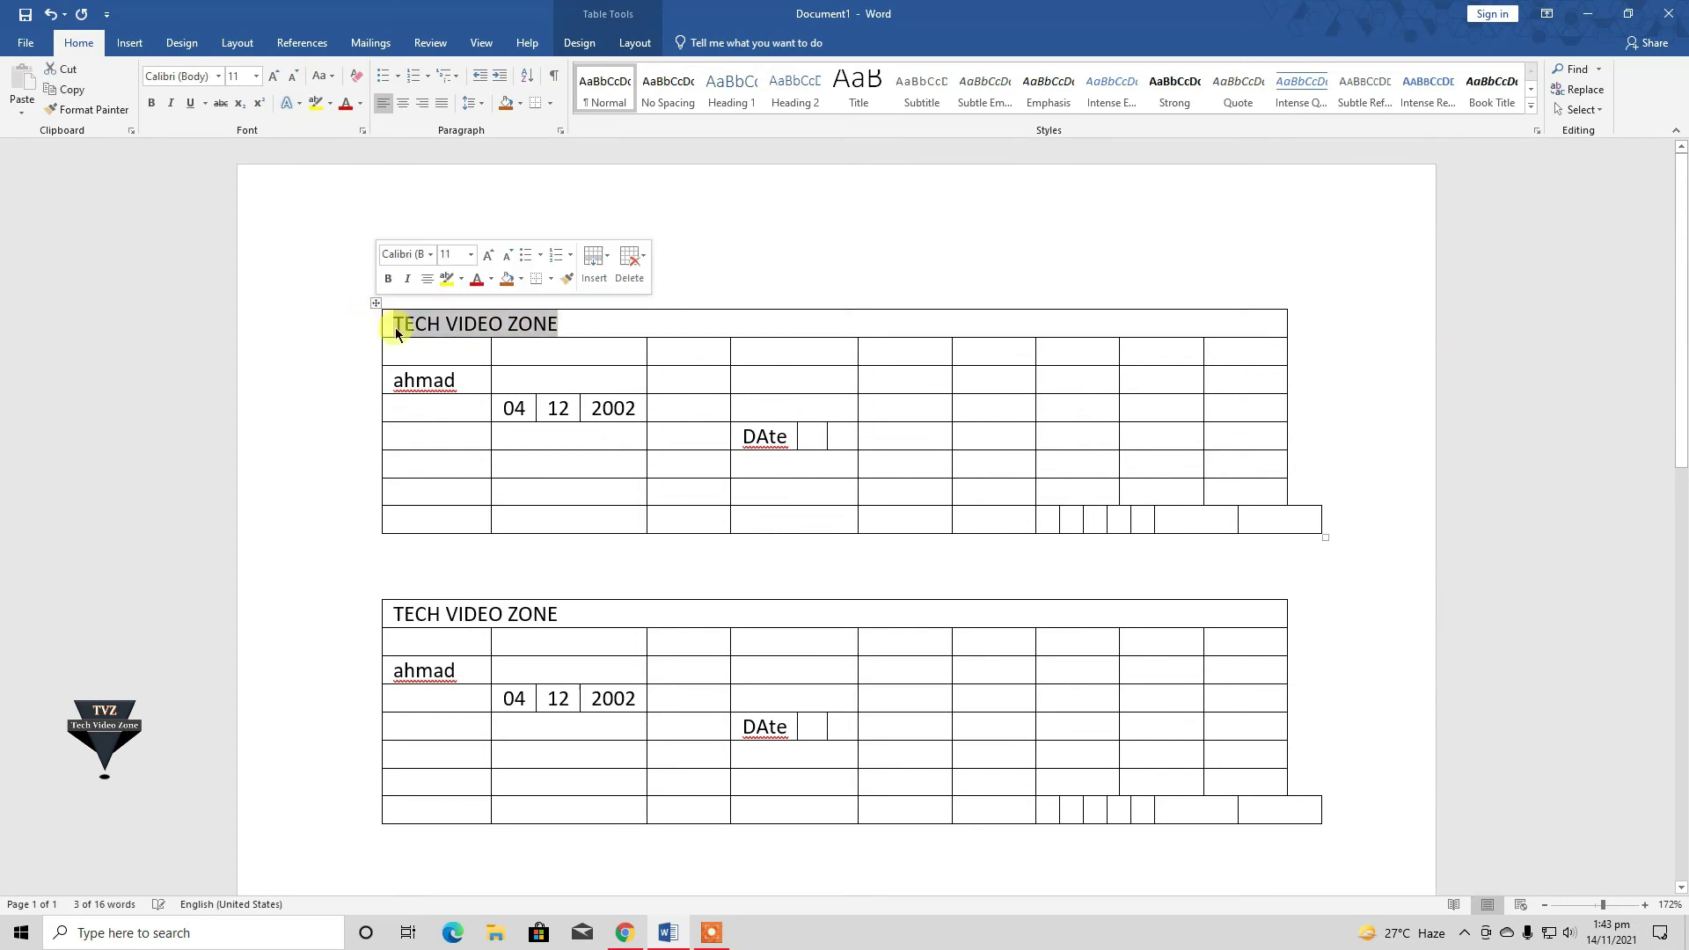
click(637, 44)
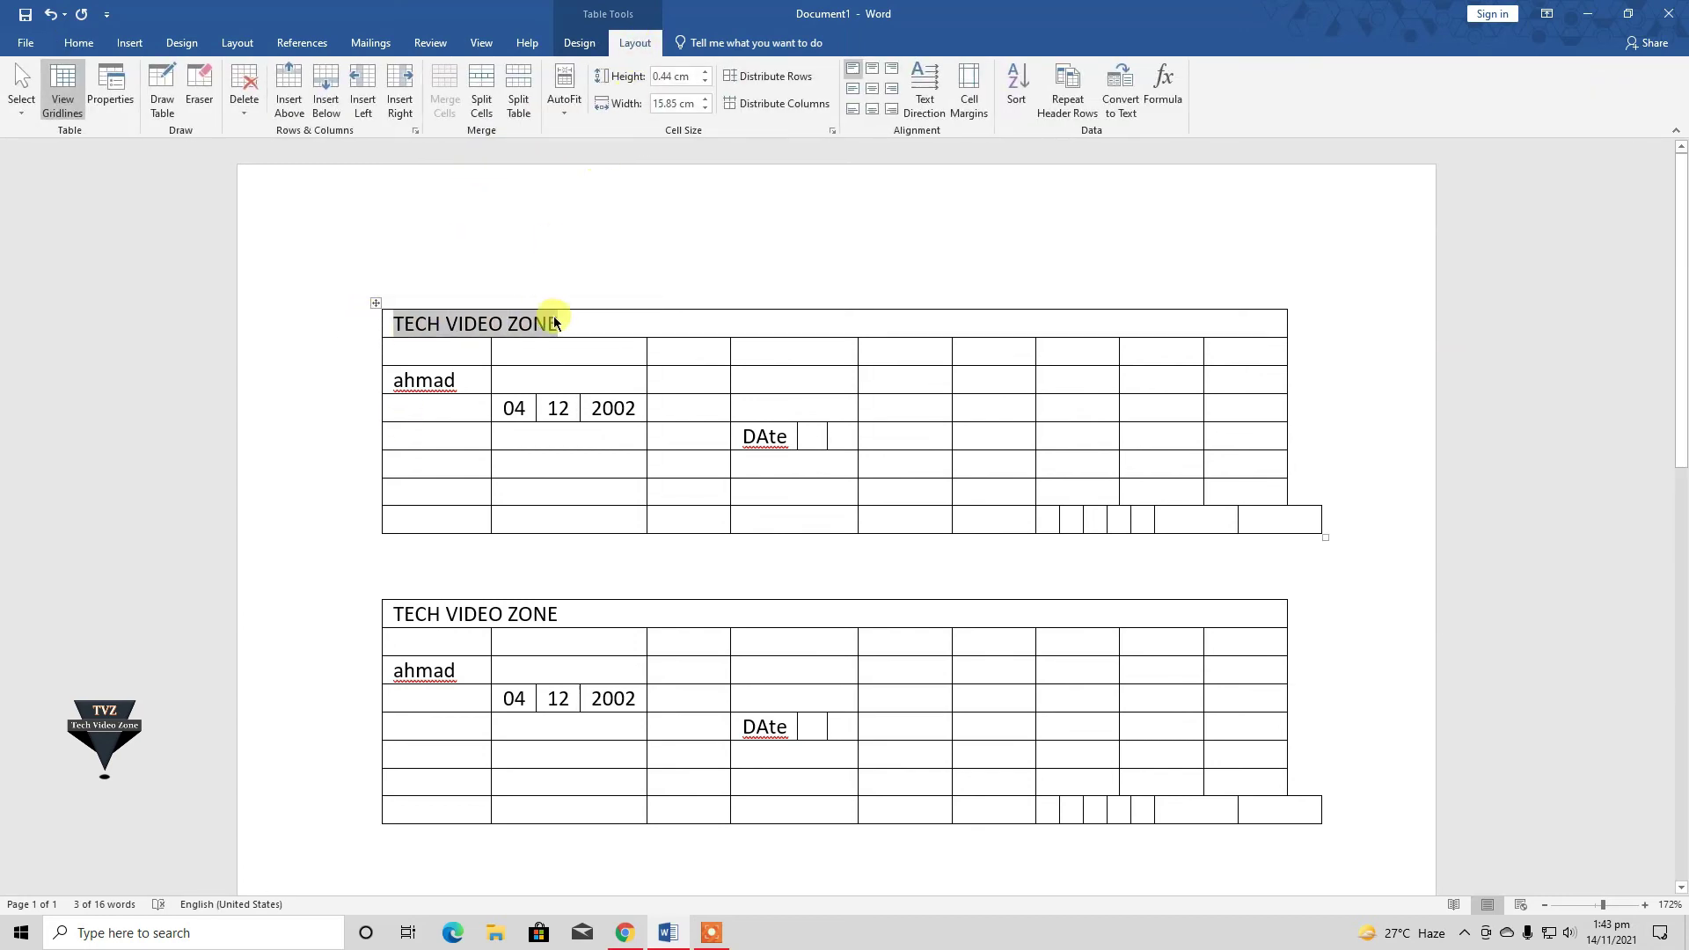
click(419, 351)
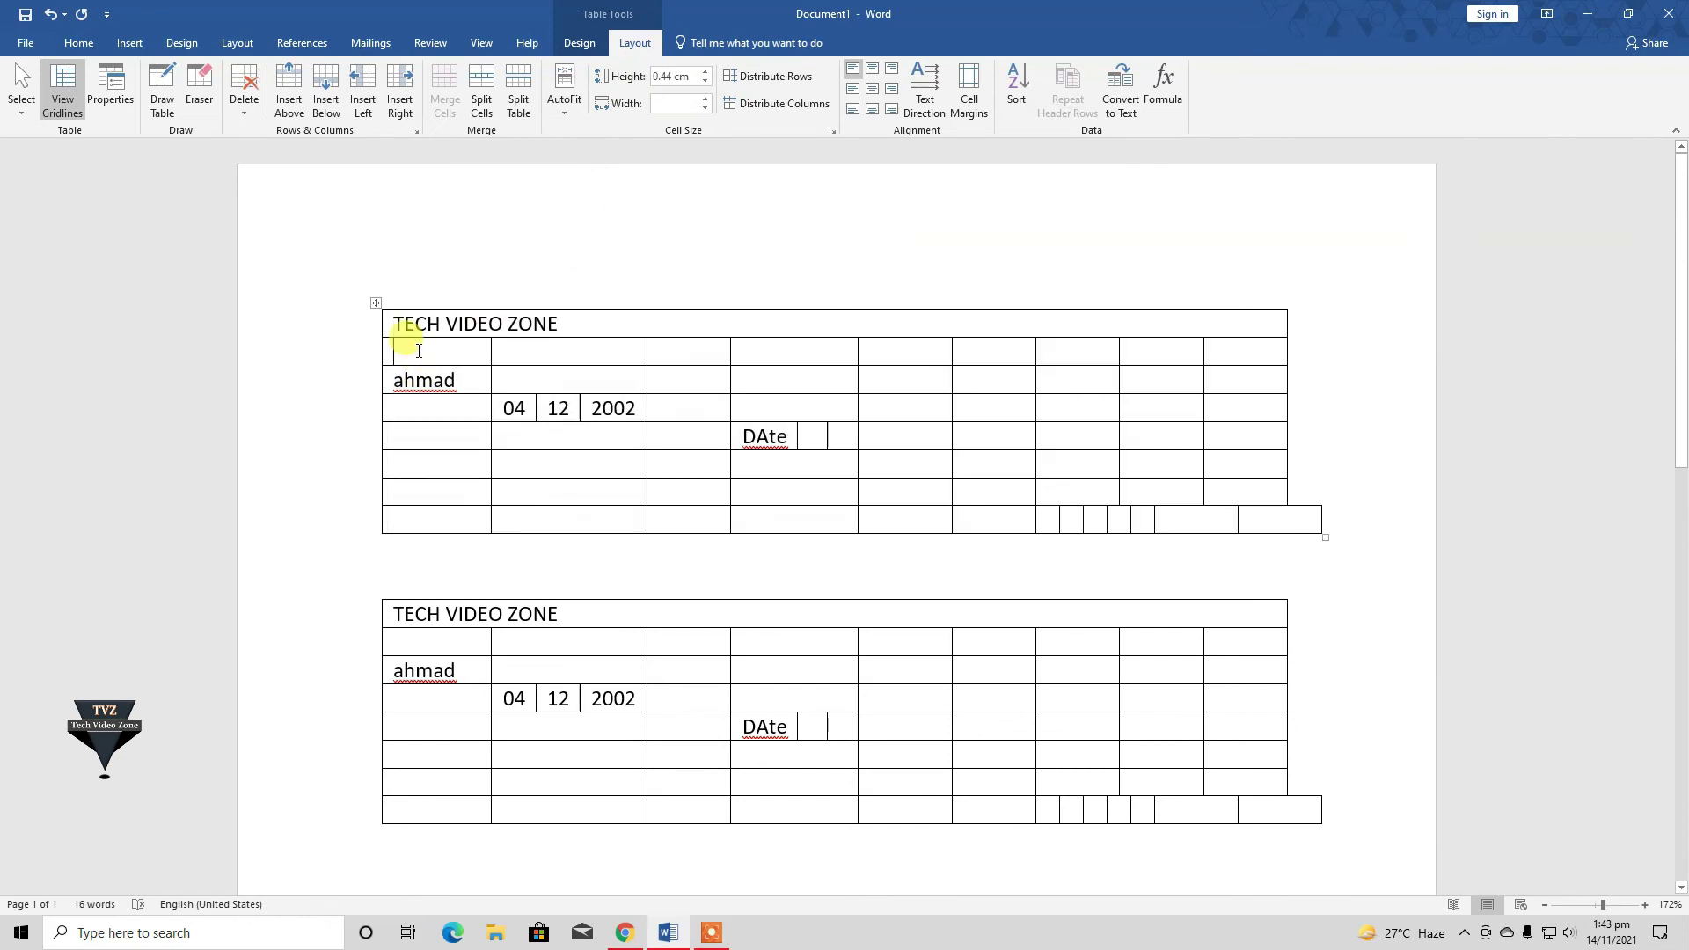
click(518, 92)
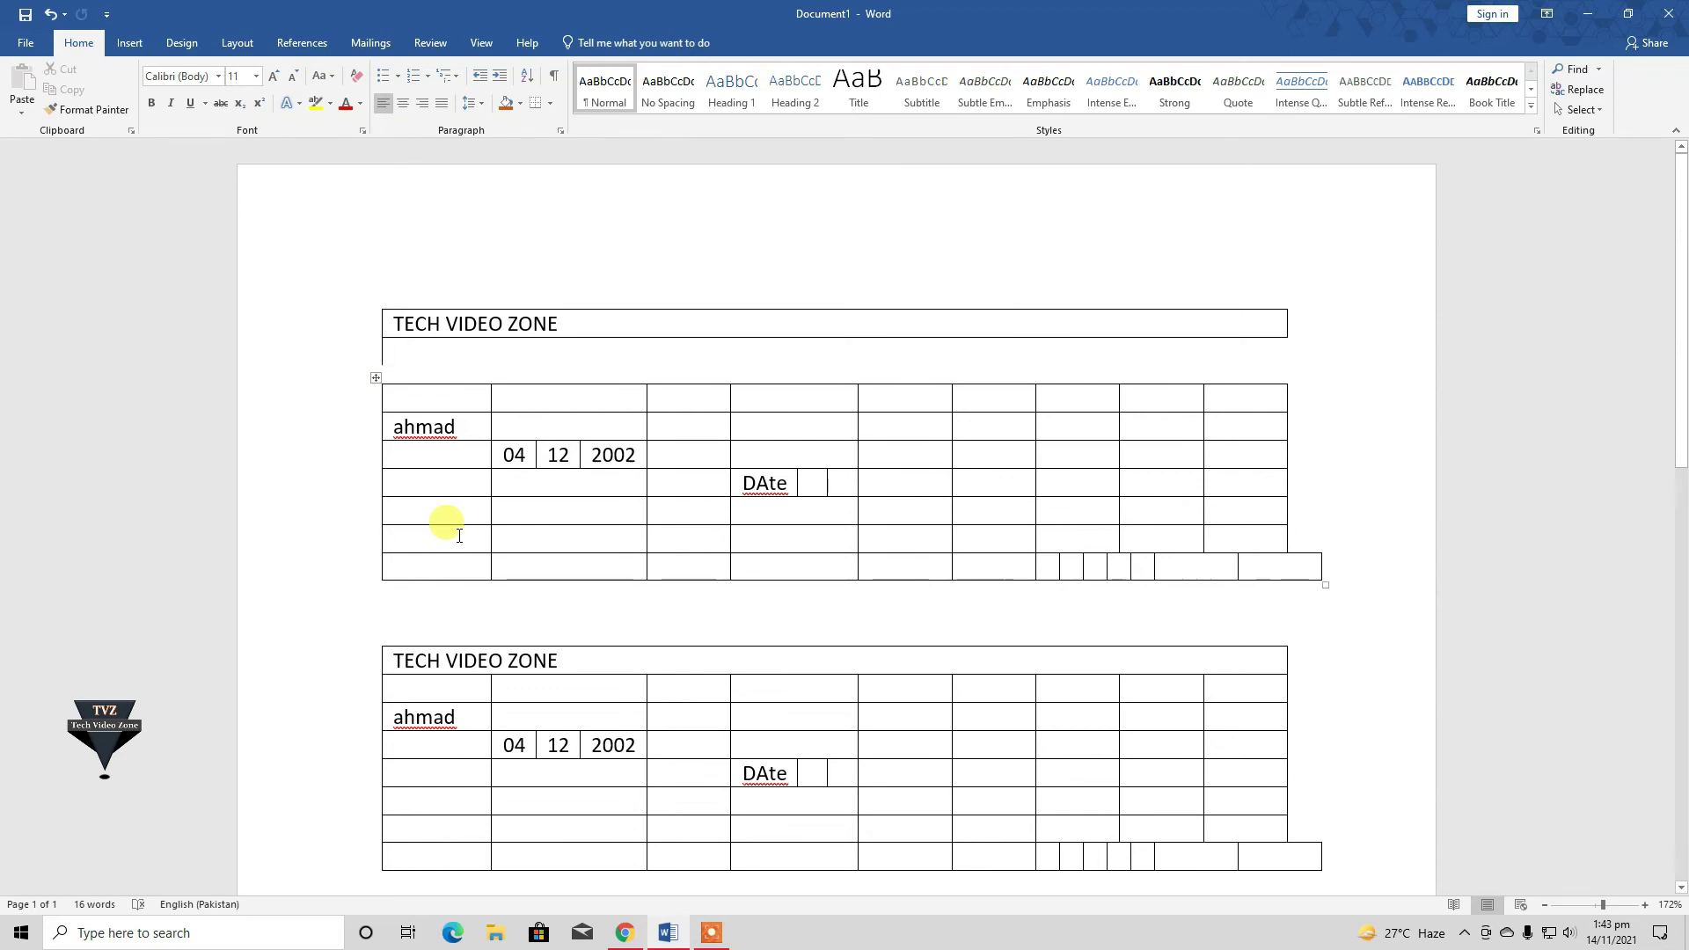
key(ctrl+z)
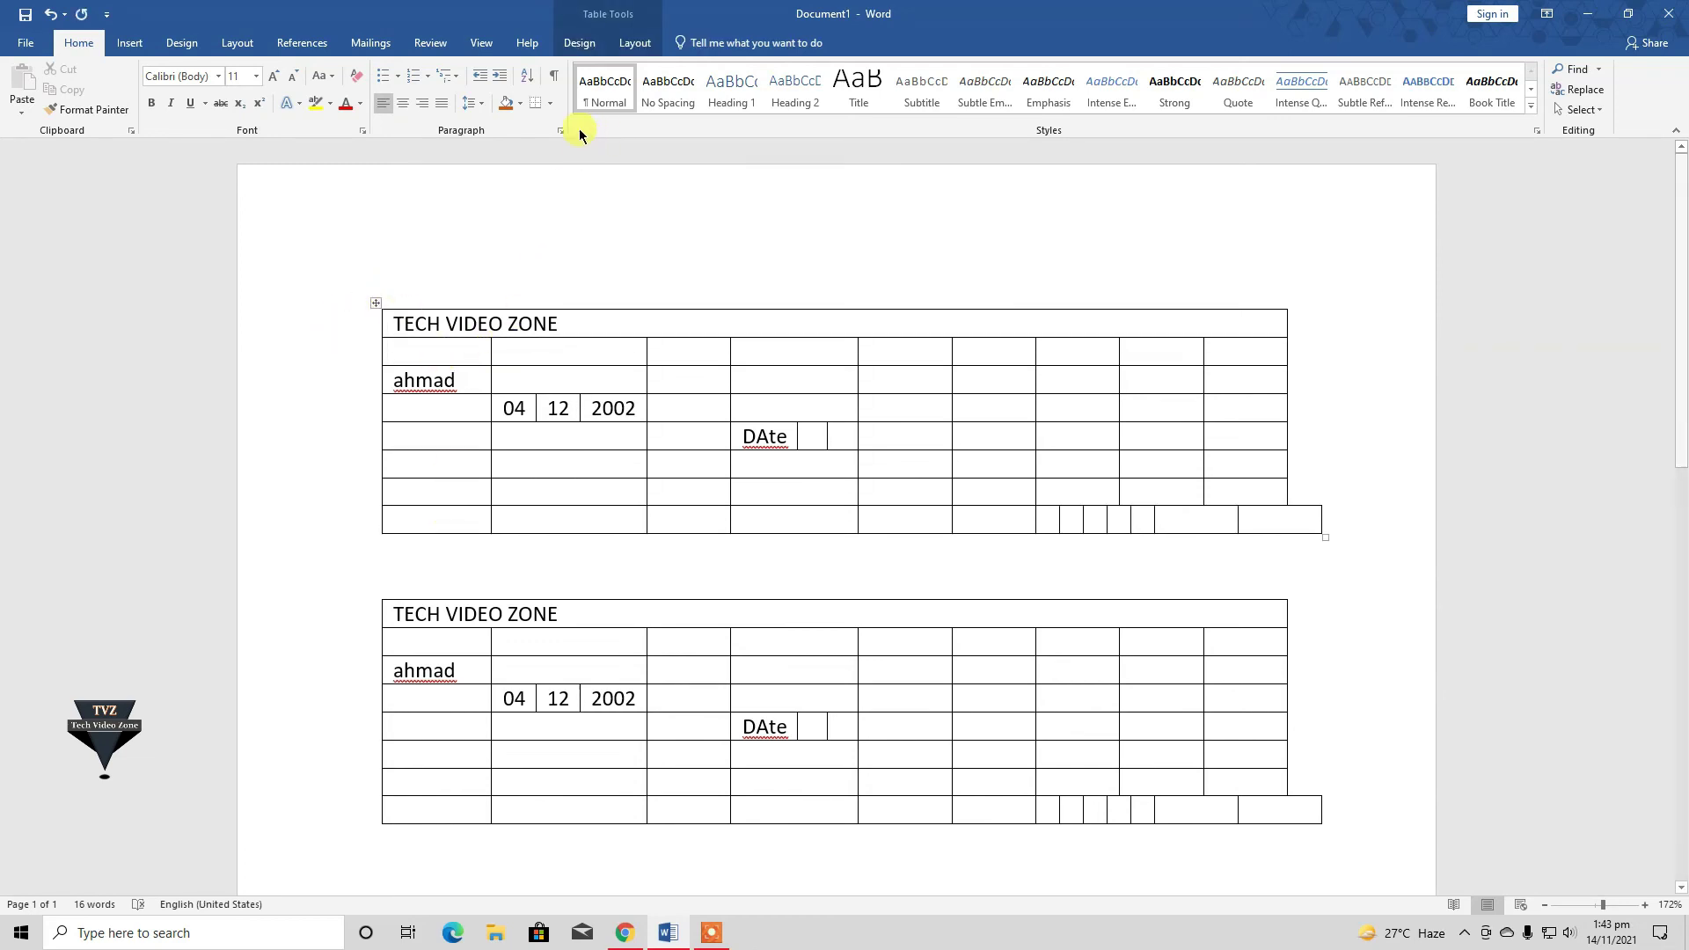
click(590, 314)
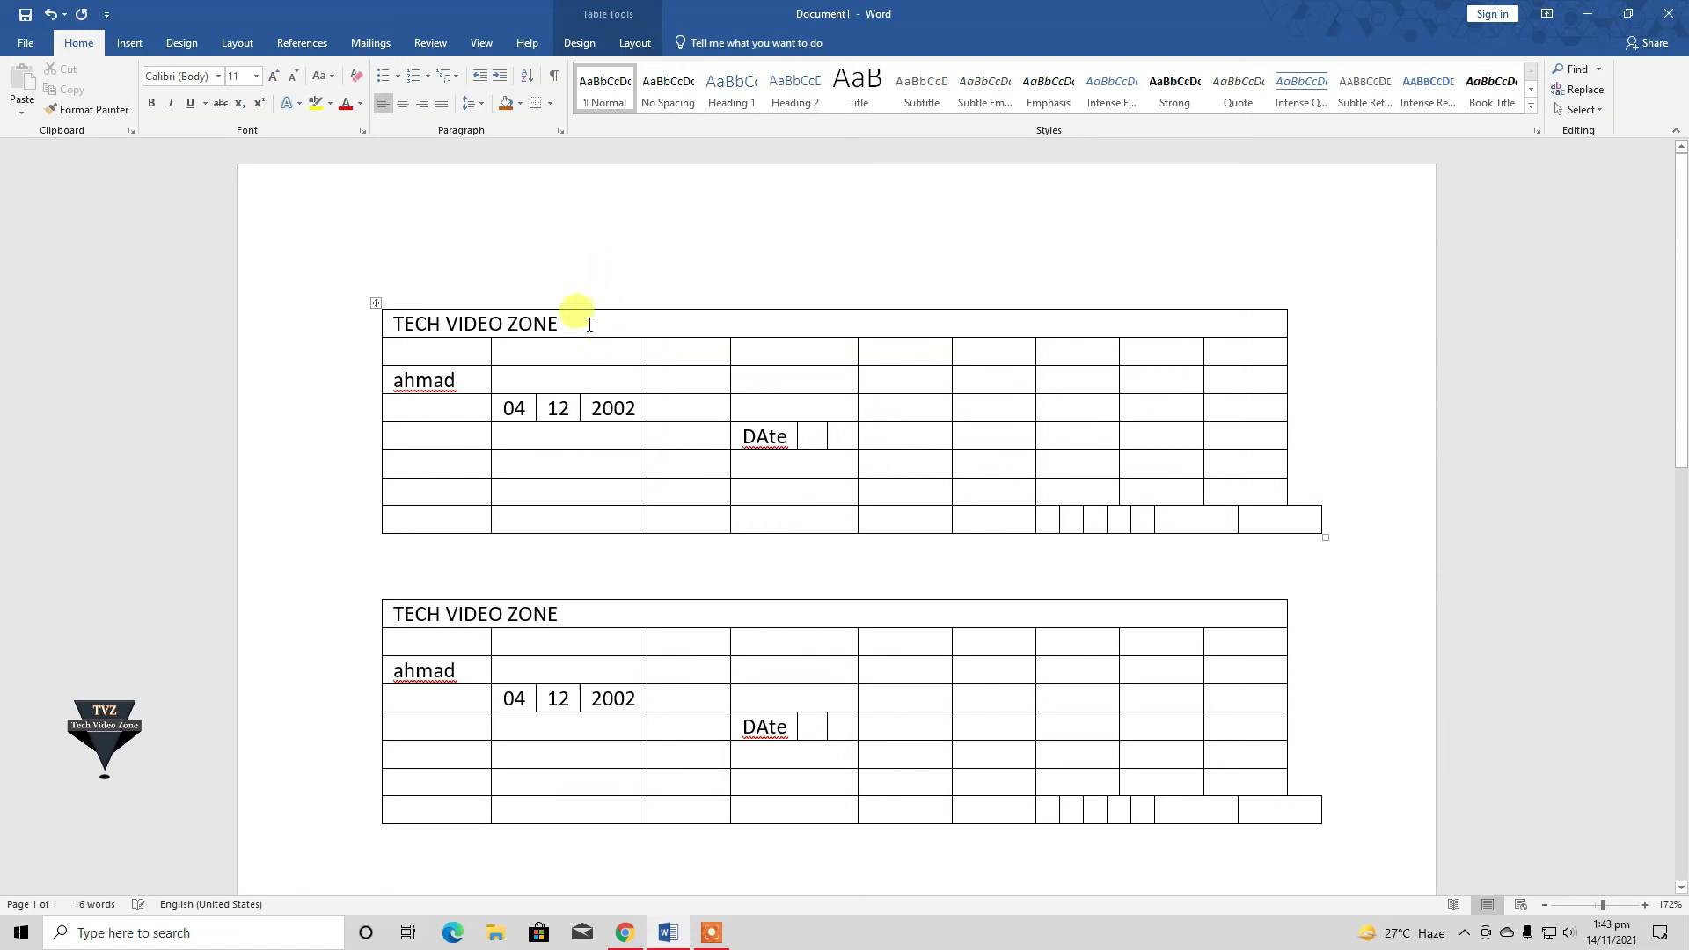
click(634, 42)
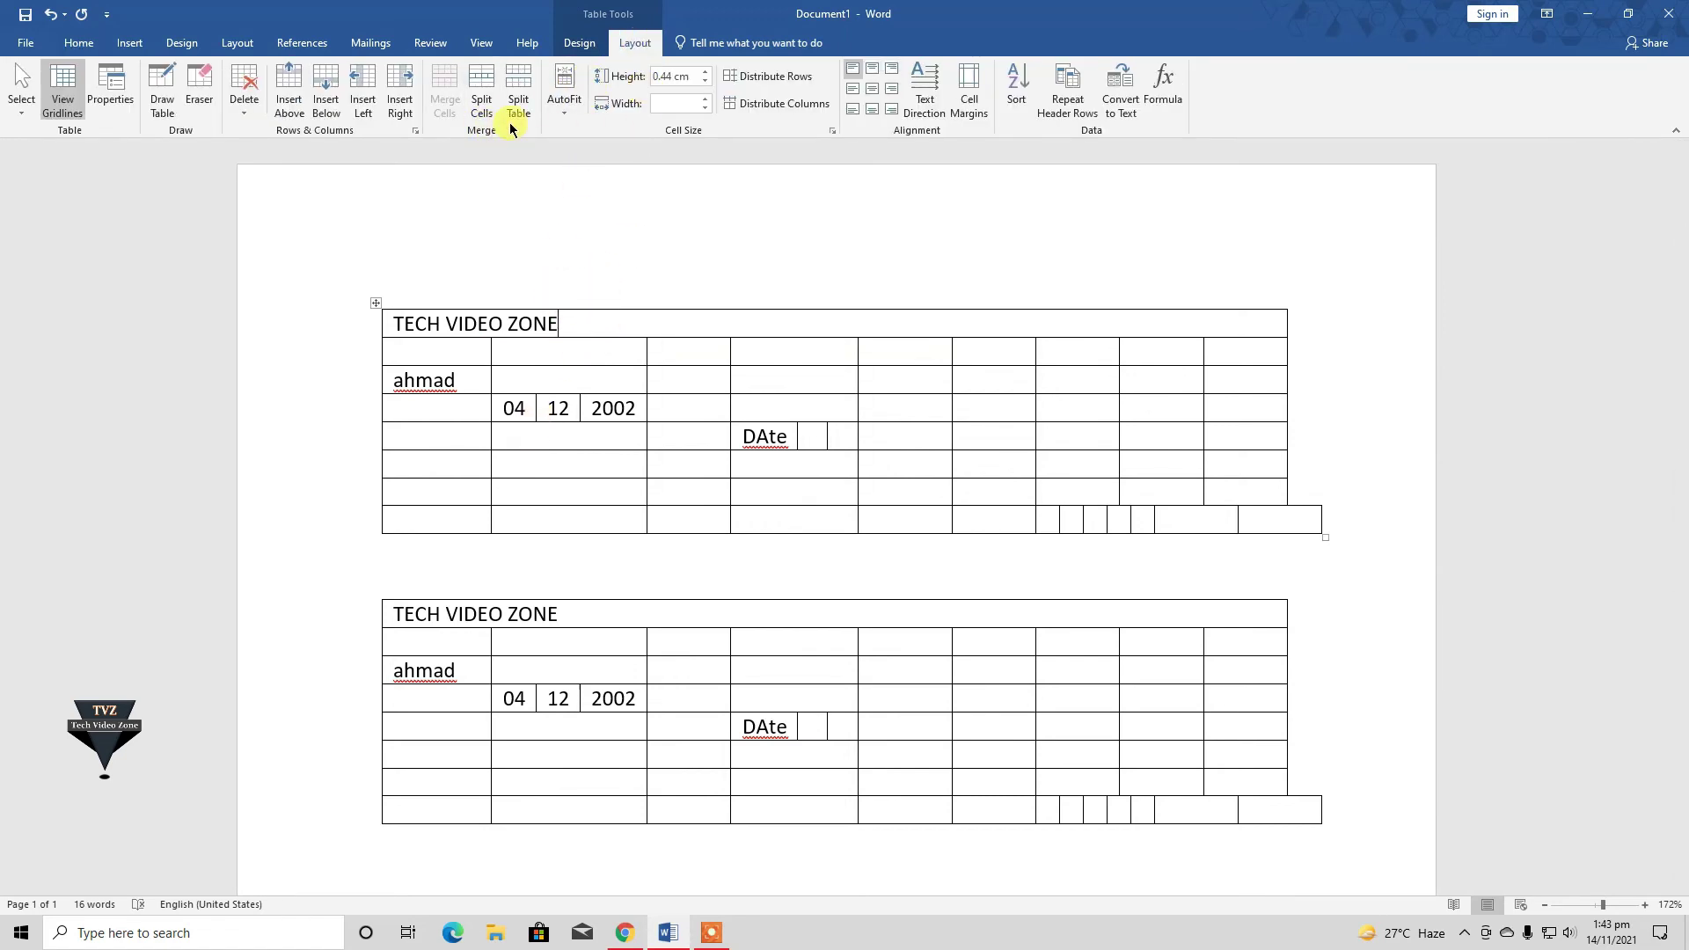
click(563, 113)
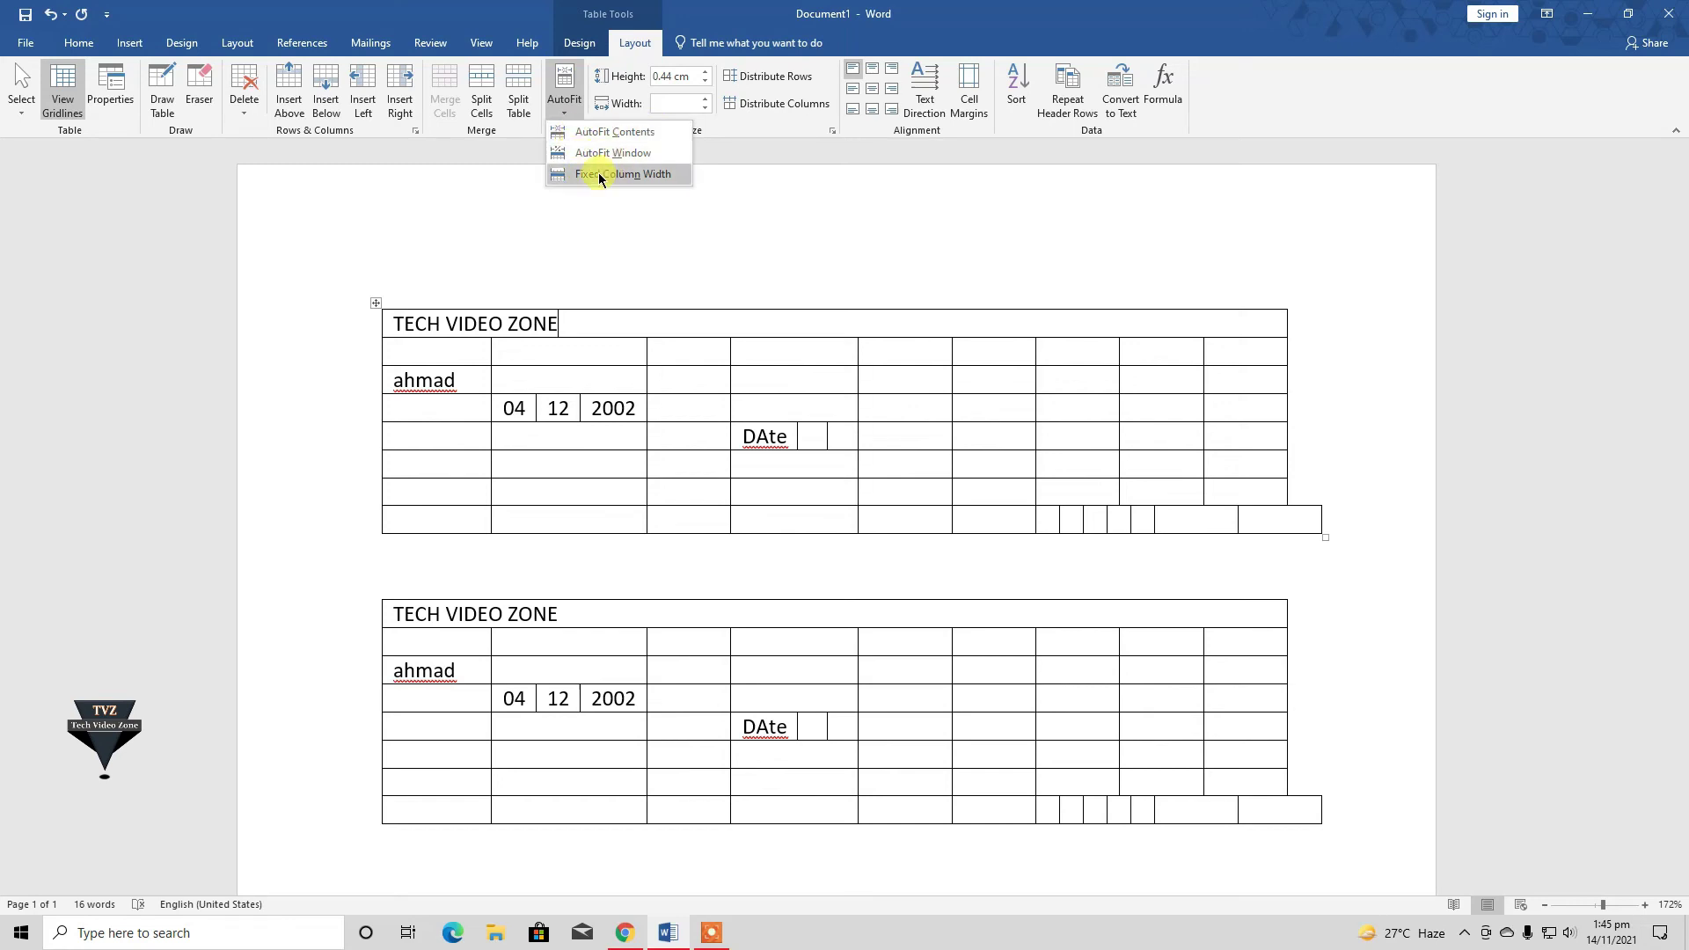
click(529, 167)
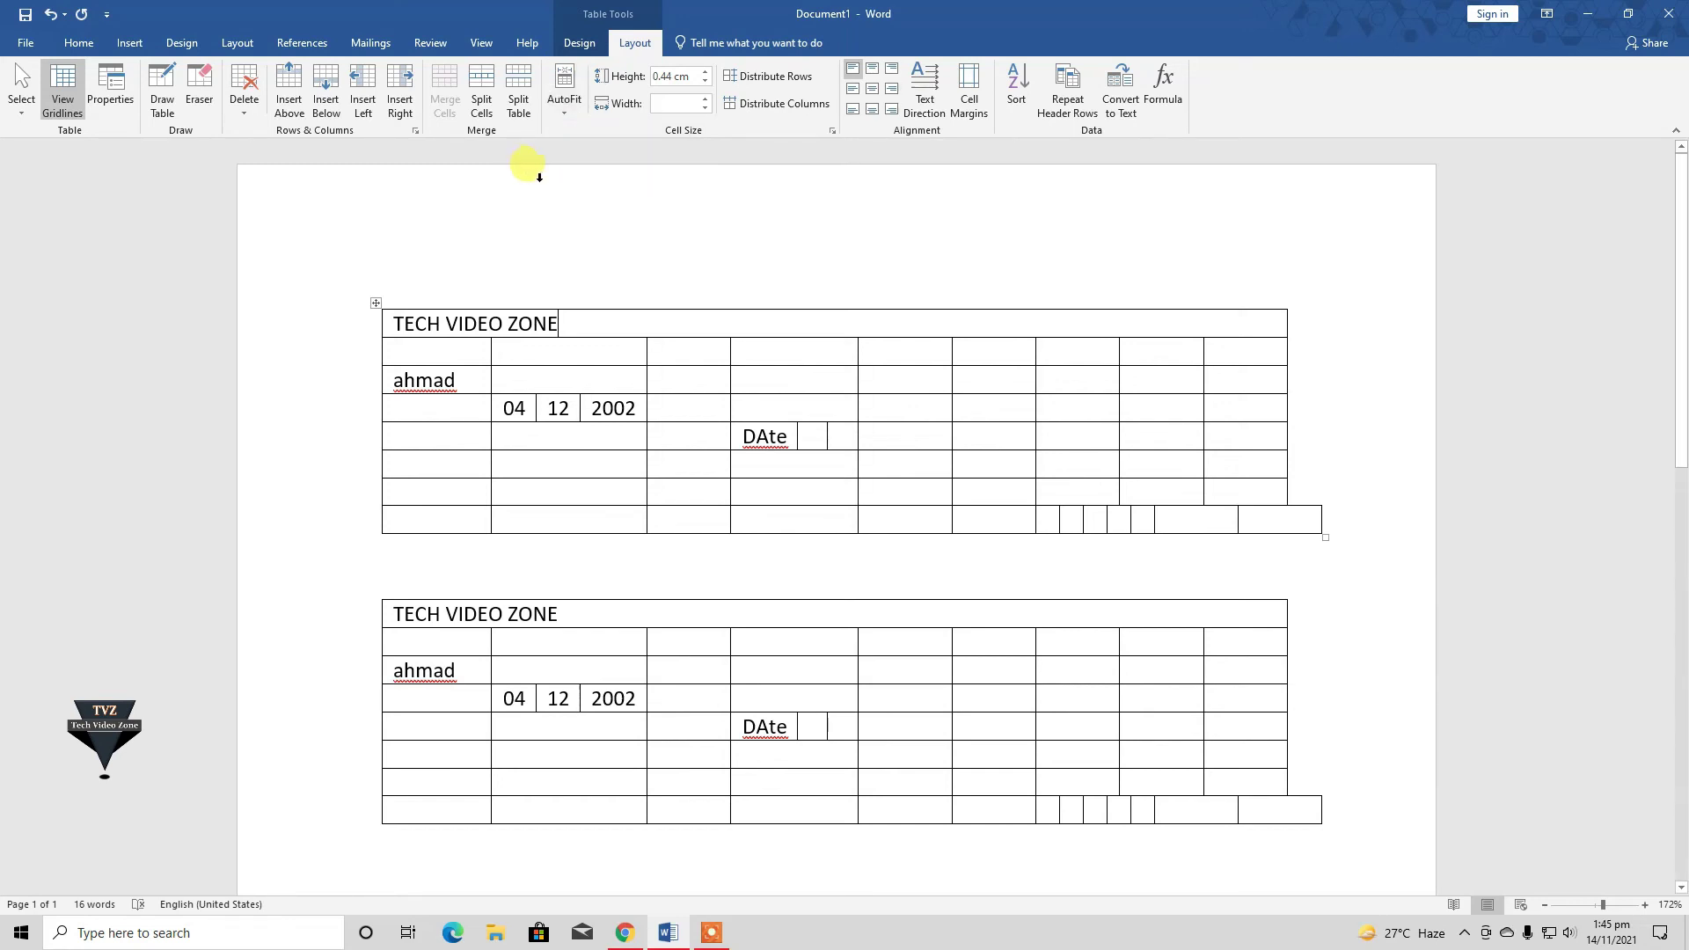
scroll(1399, 595, down, 5)
scroll(901, 437, down, 5)
click(607, 282)
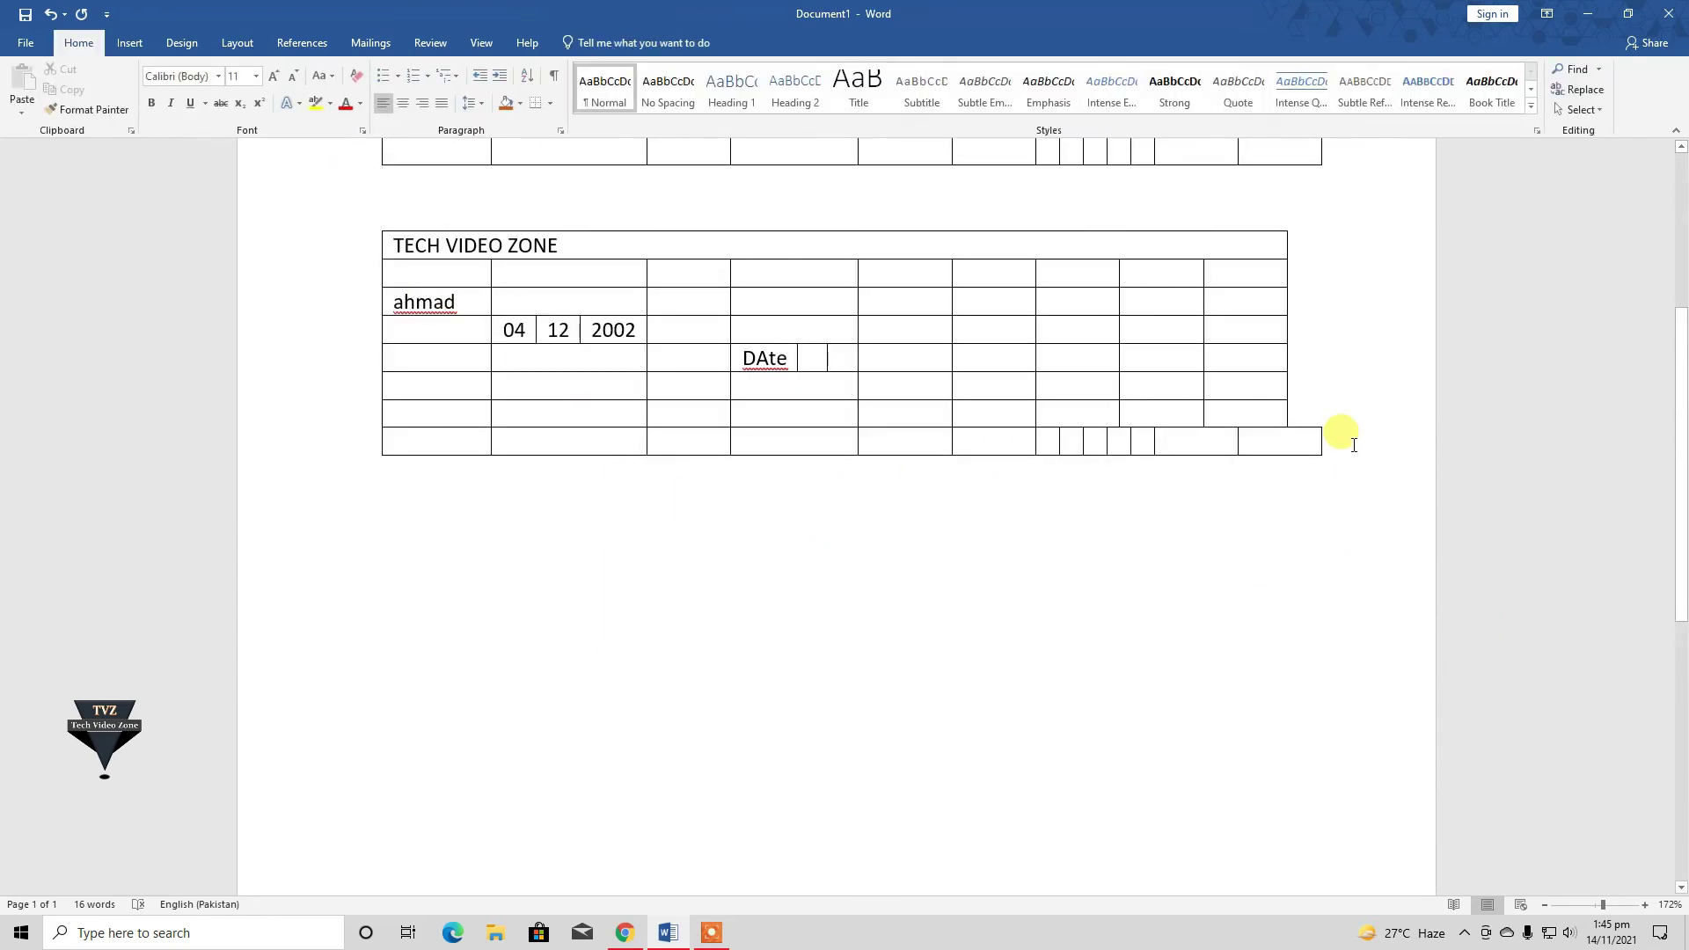
- Insert a 7-column, 6-row table on page 2
scroll(1353, 444, down, 5)
scroll(1355, 446, down, 5)
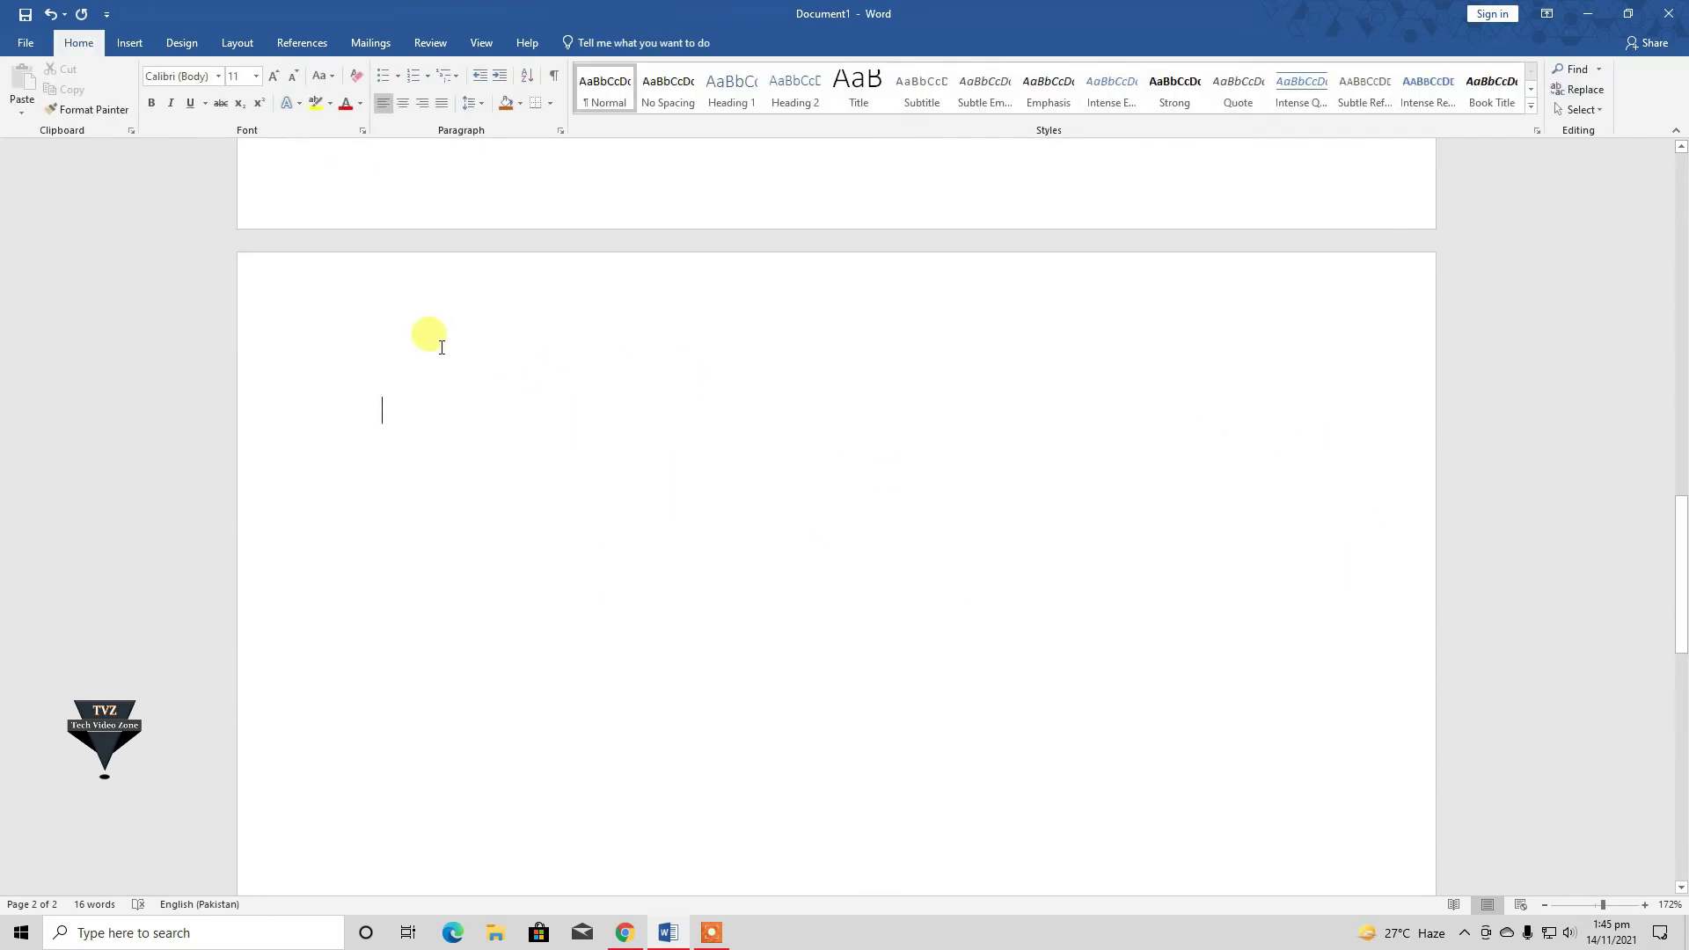
scroll(482, 373, down, 1)
scroll(482, 373, down, 3)
click(129, 42)
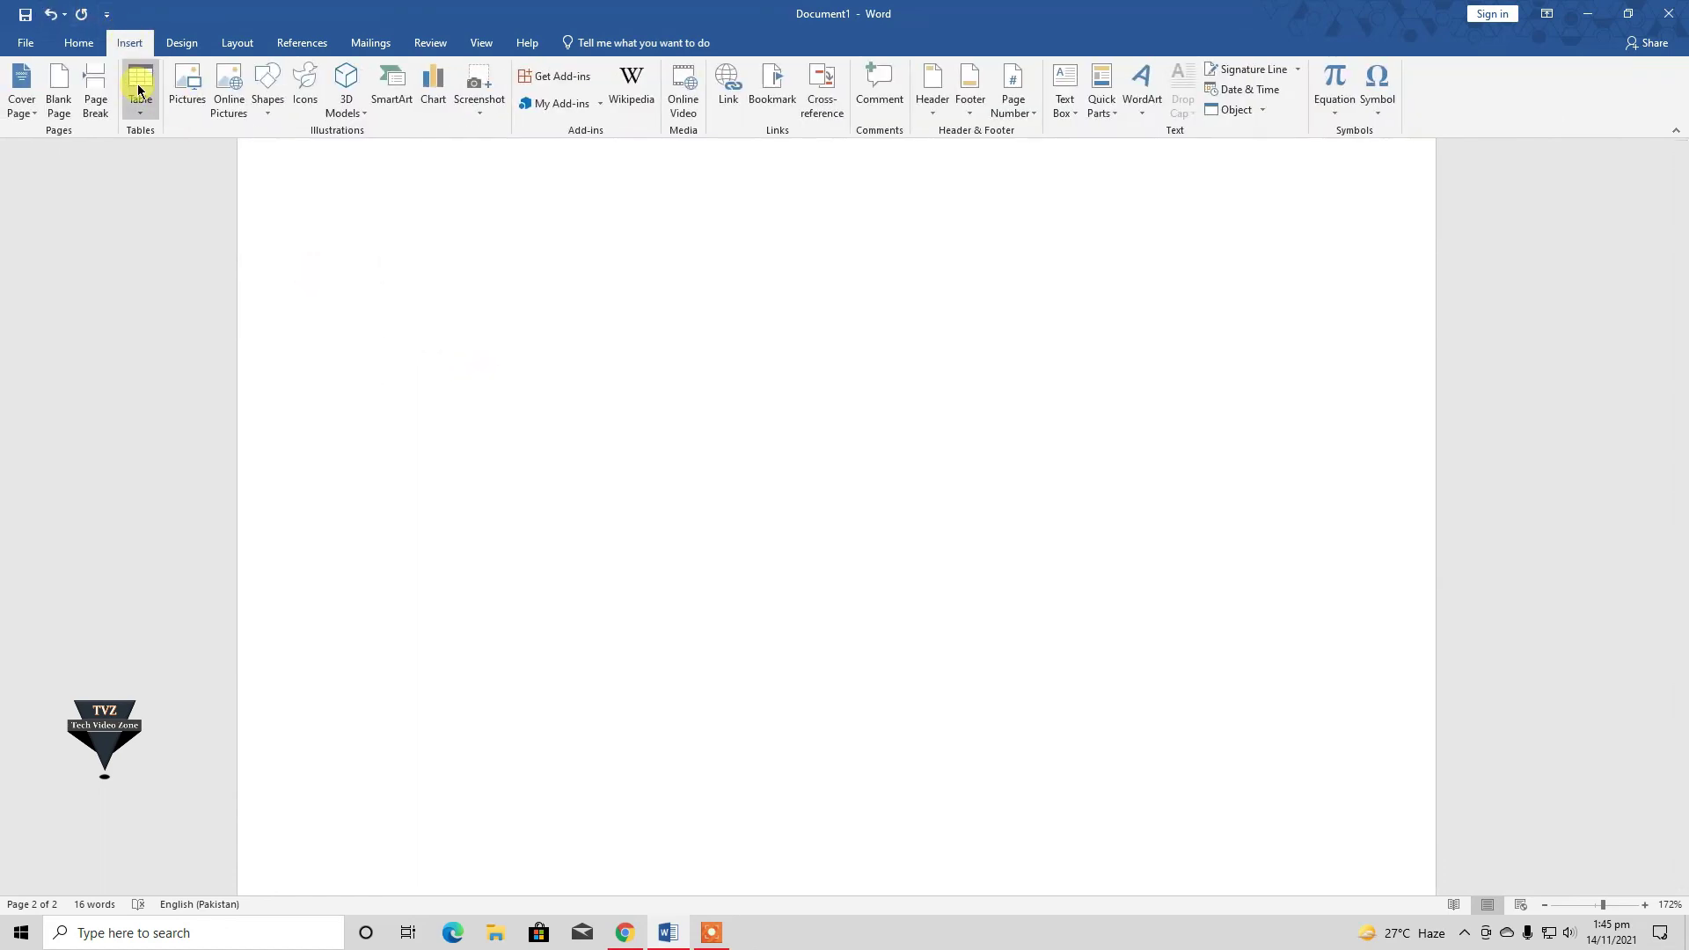
click(140, 93)
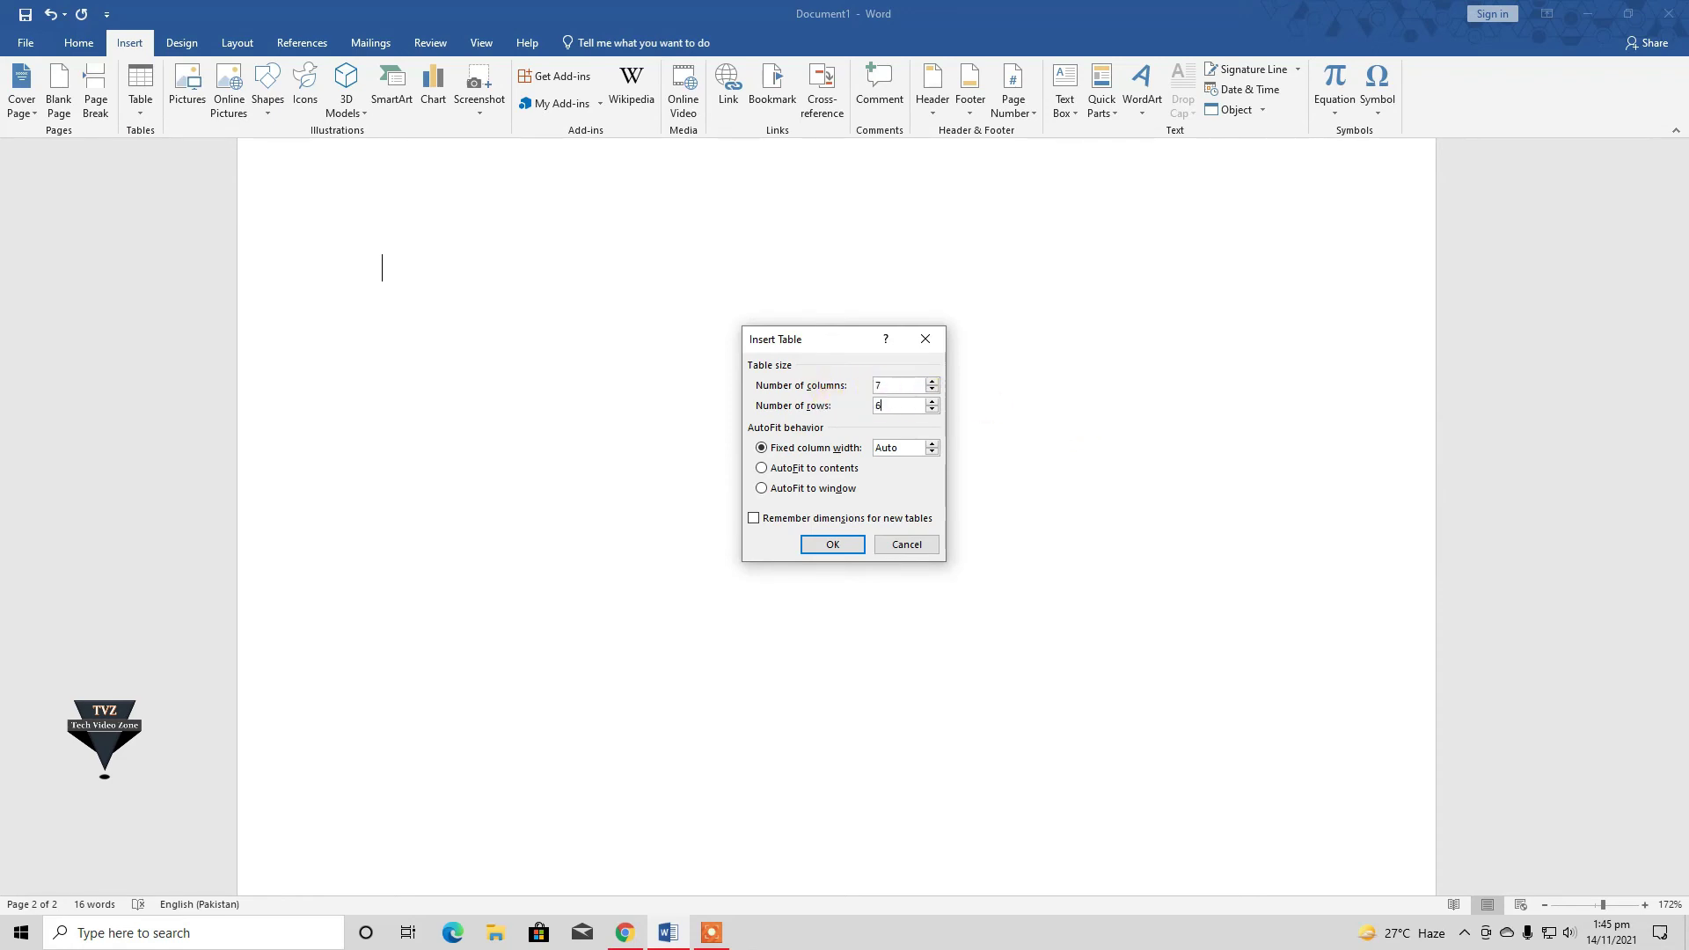
click(846, 544)
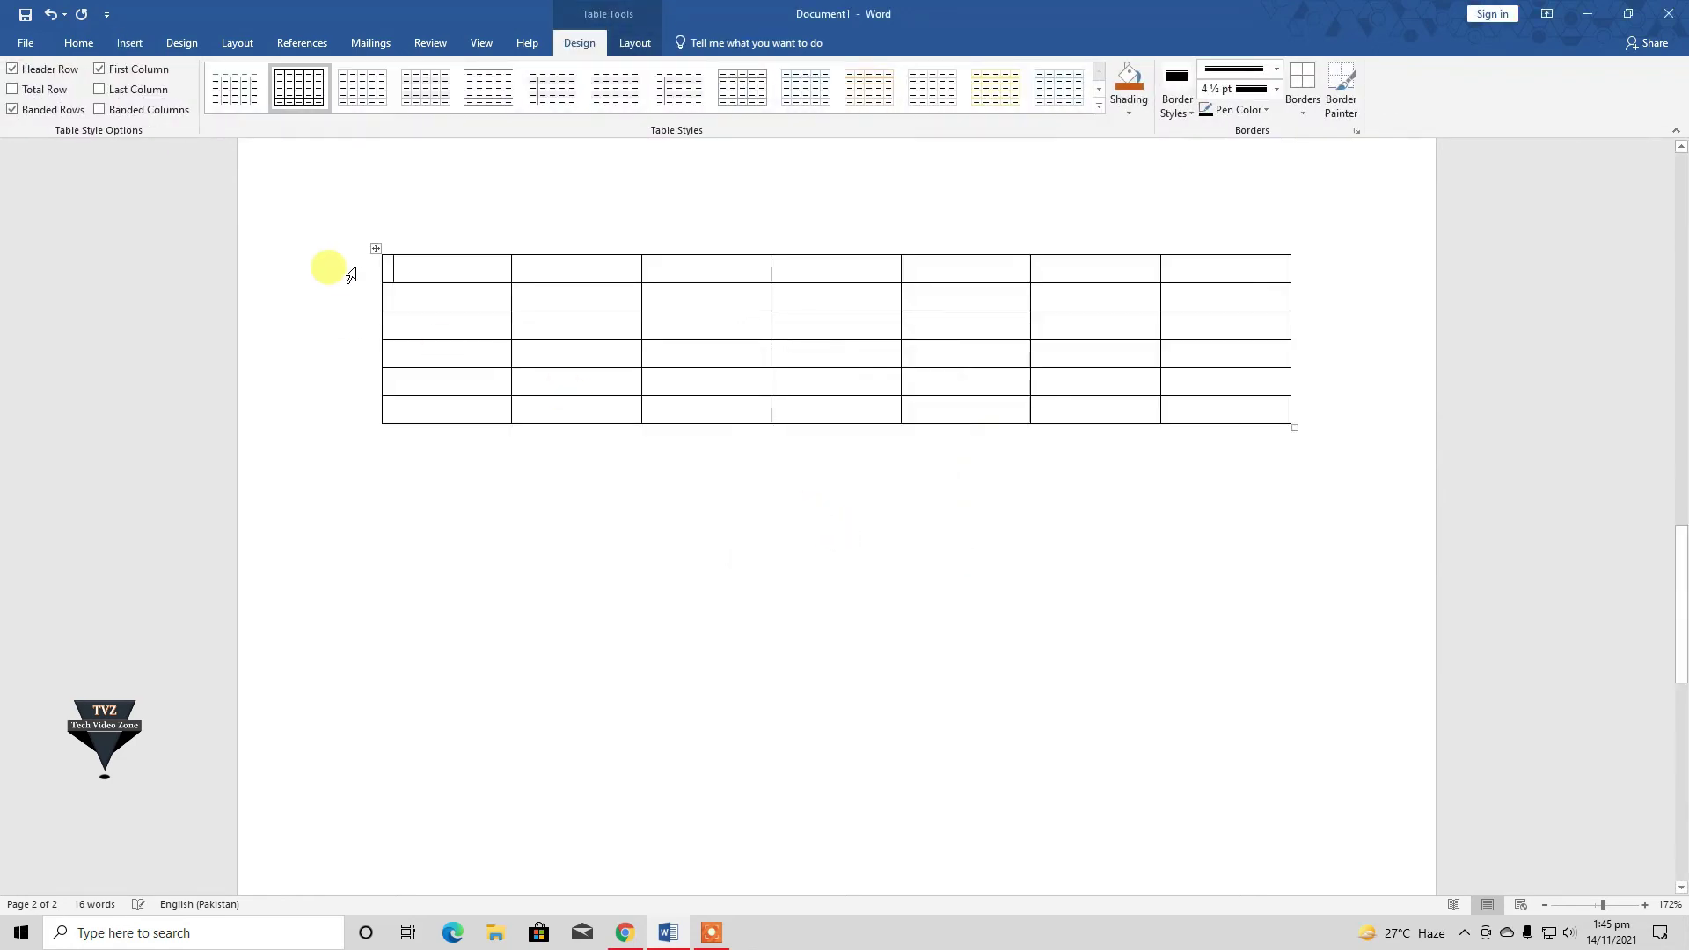
- Type the day names across the header row, trimming Thur to Thu
text(su)
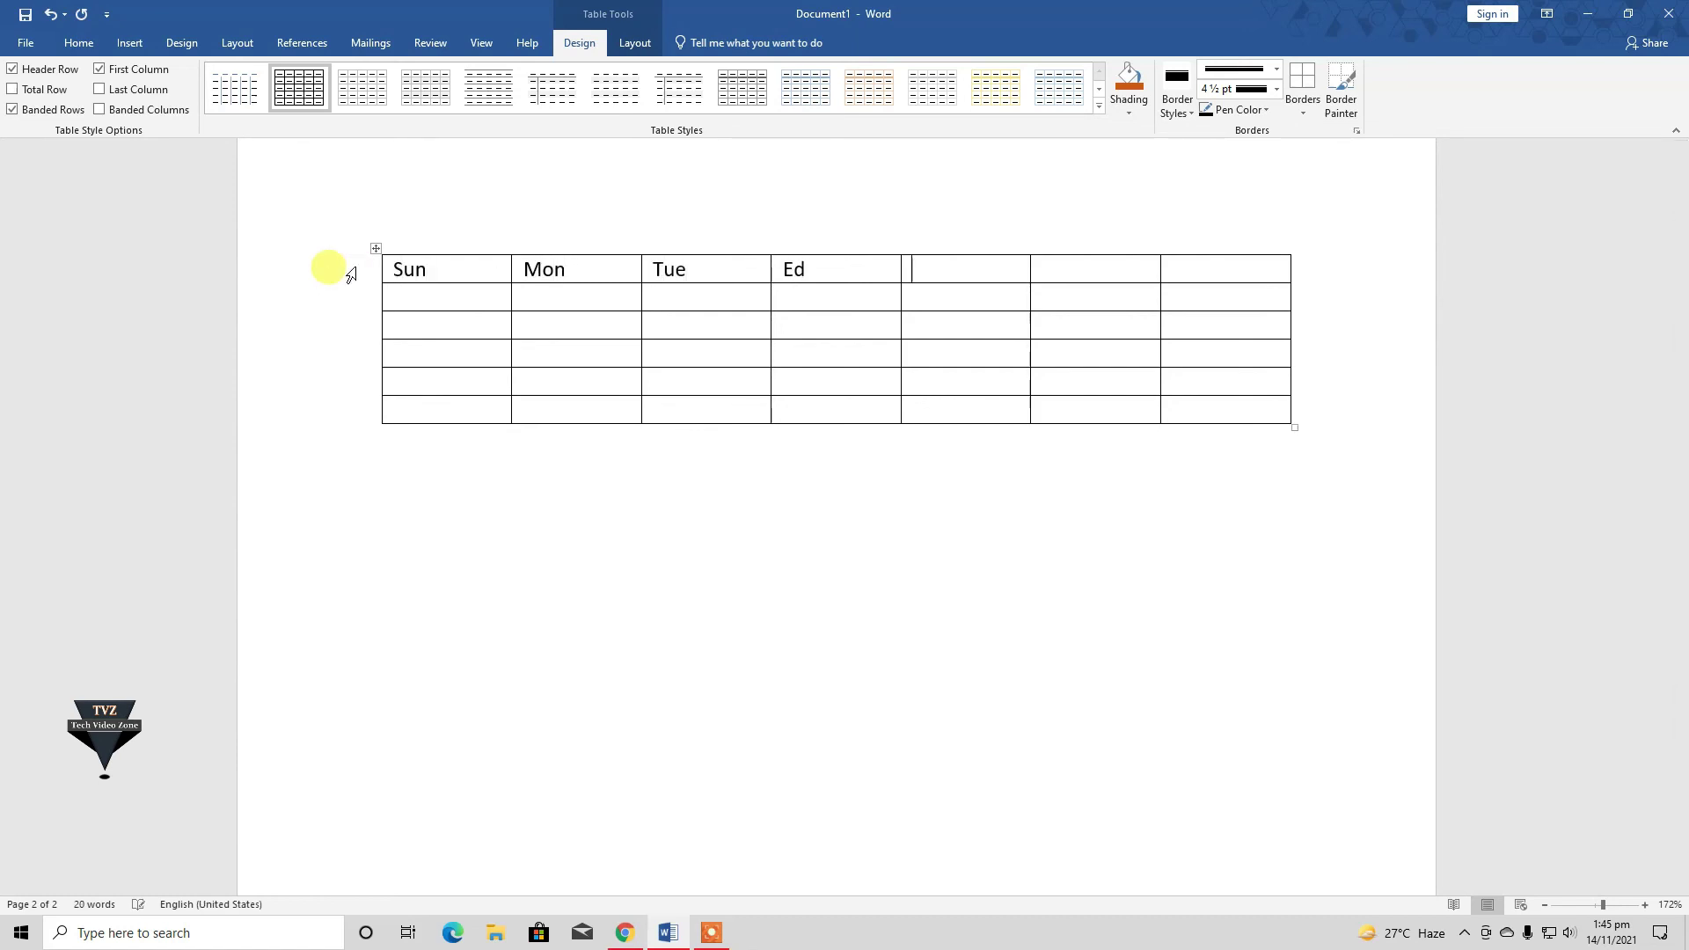
text(r)
key(Tab)
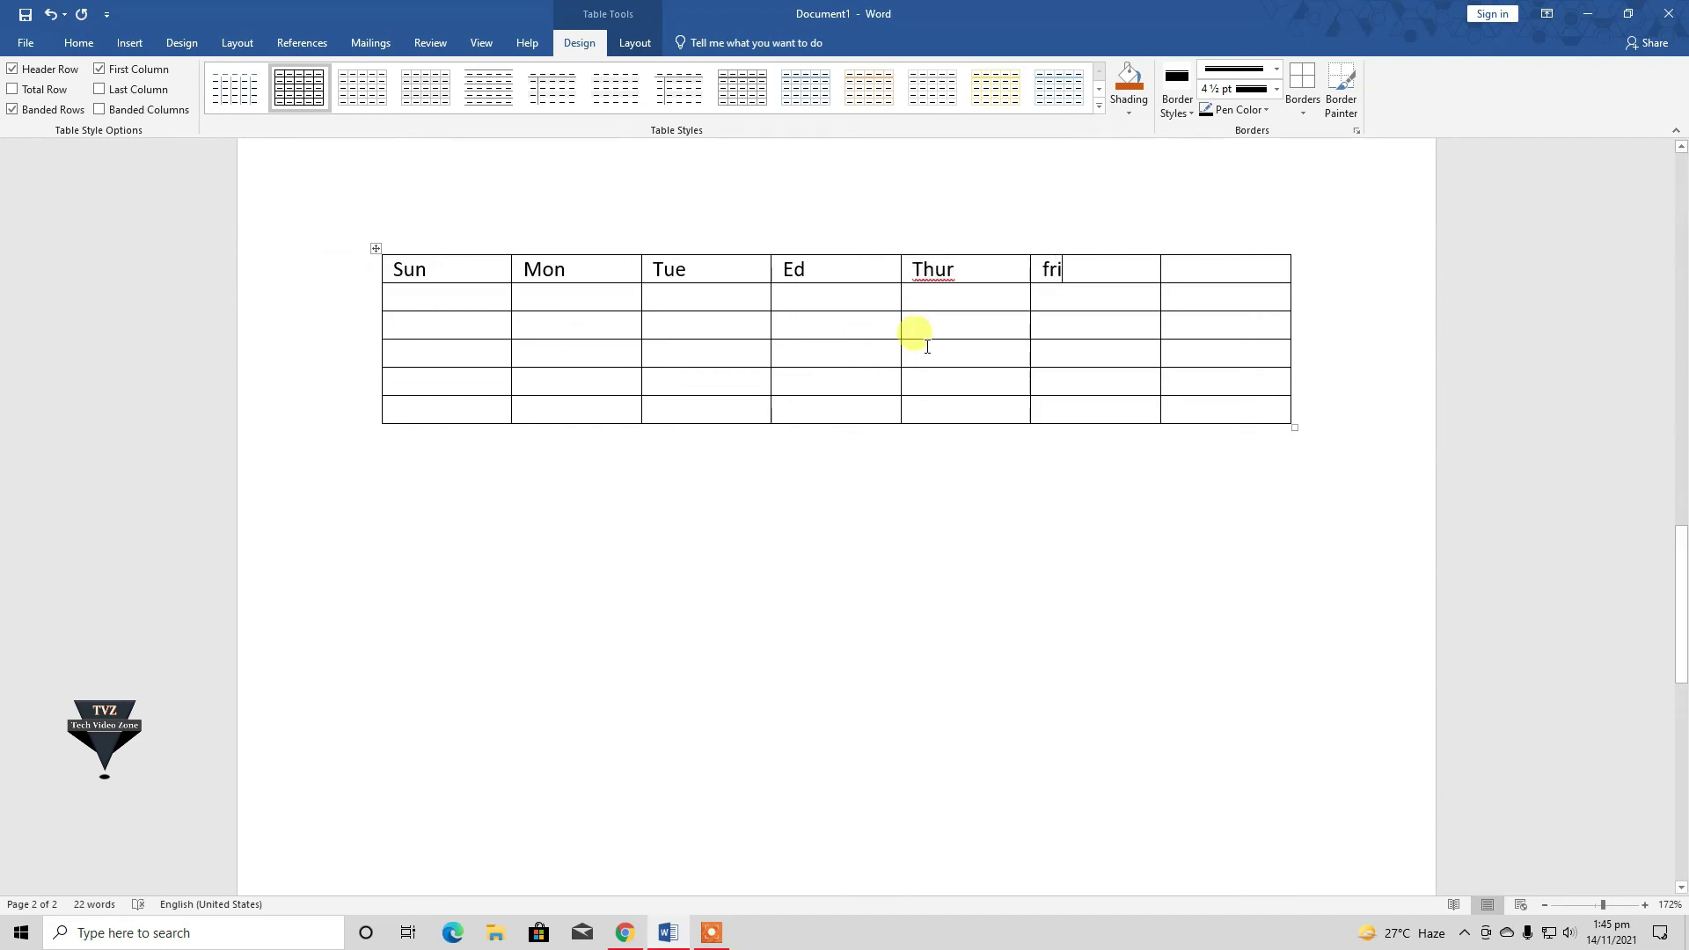
text(sat)
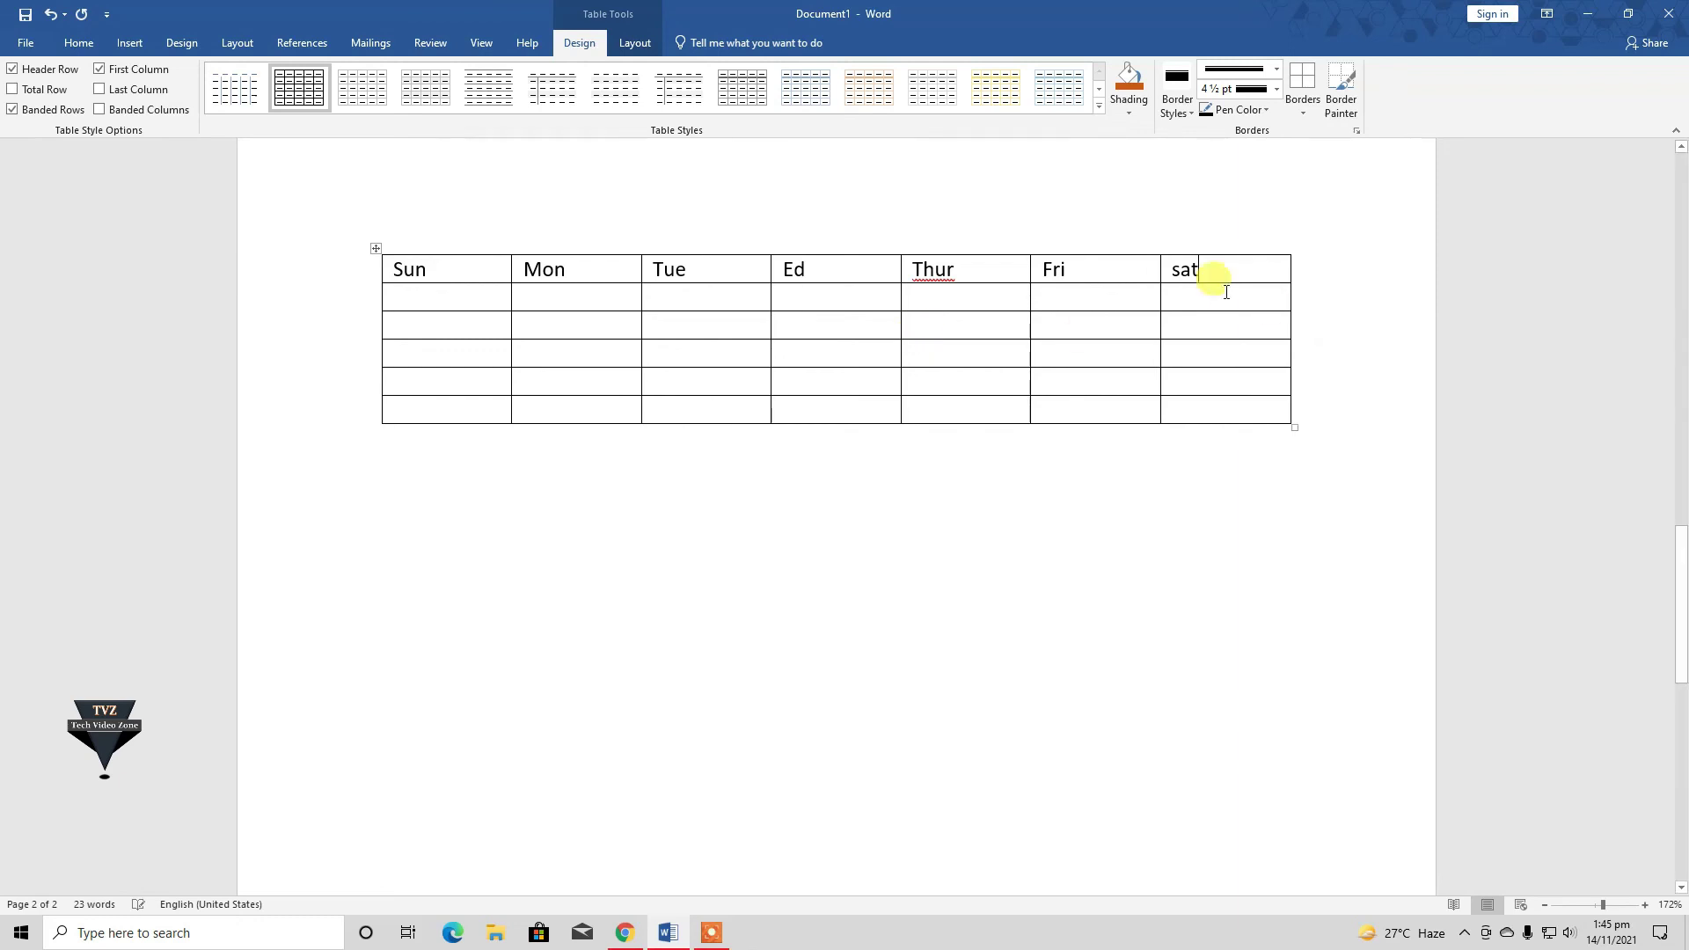
click(962, 280)
key(BackSpace)
click(1327, 283)
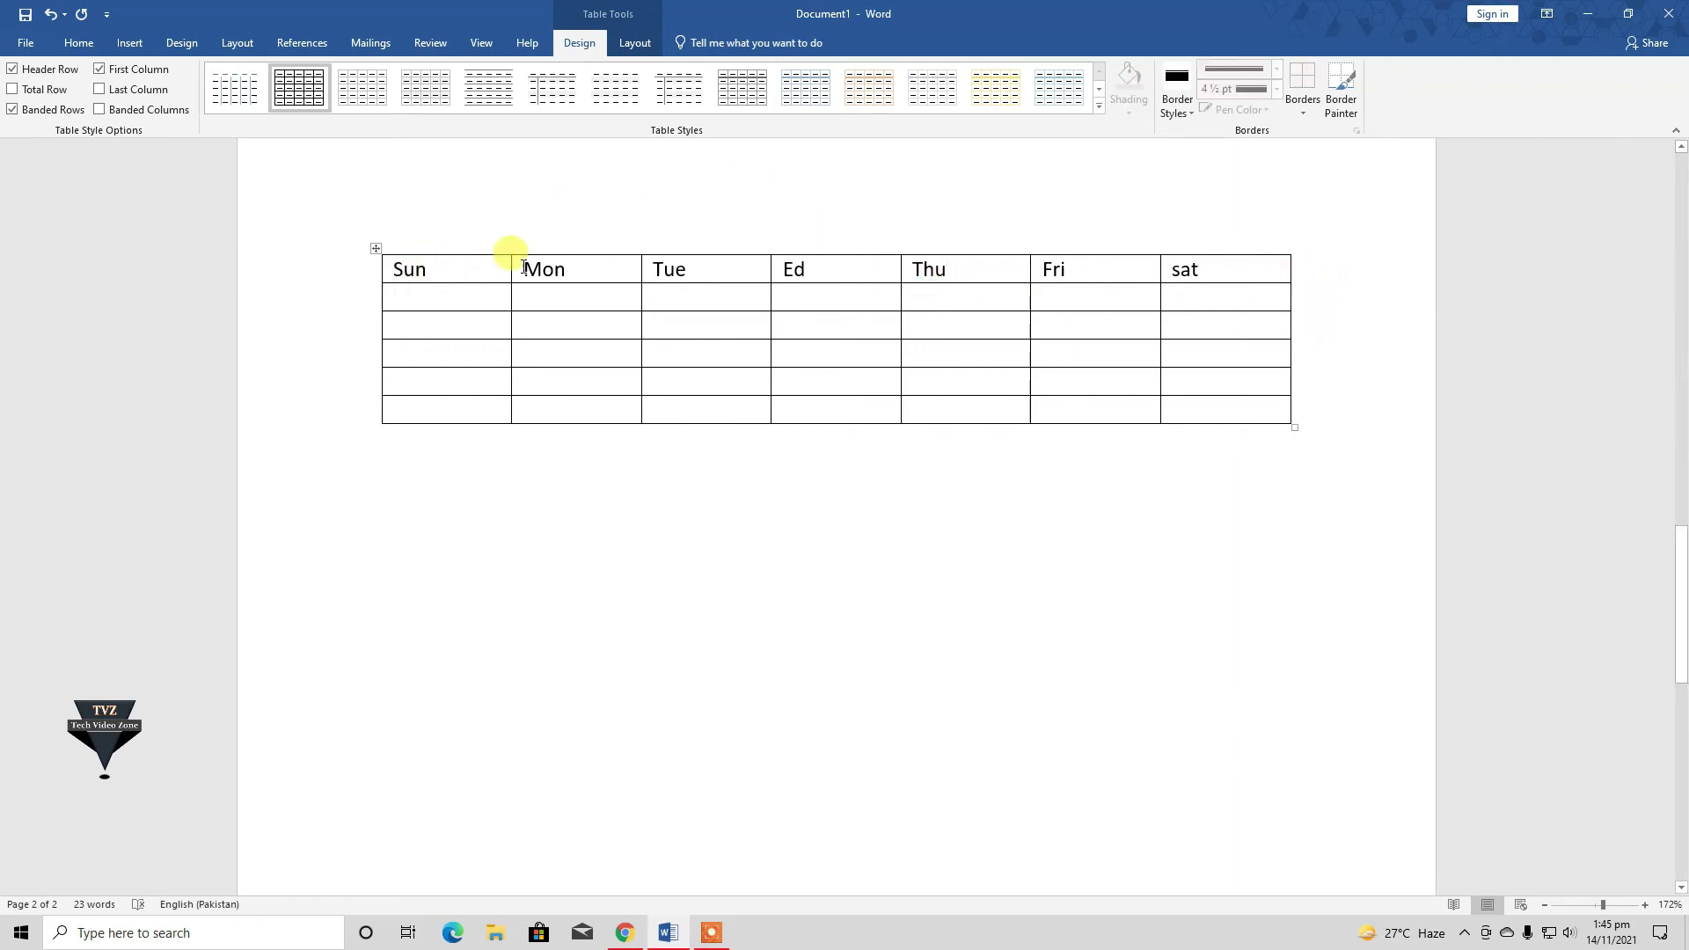
- Extend the Mon header to Monday and the Ed header to wEd
click(591, 274)
text(d)
key(Return)
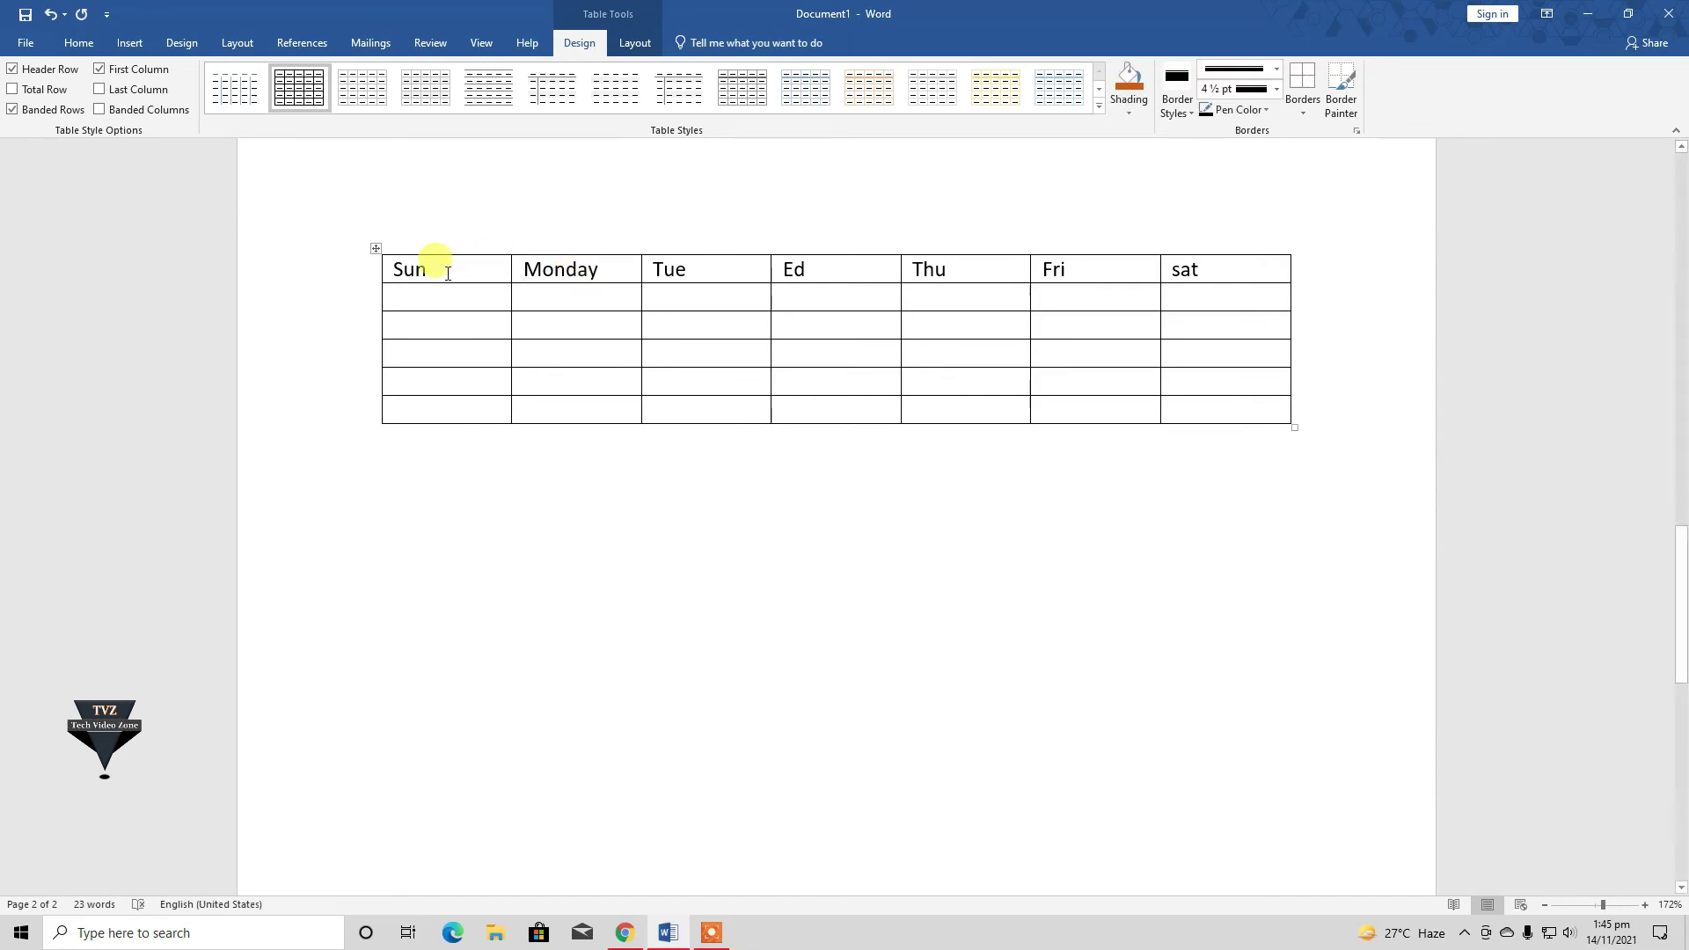
click(779, 271)
text(w)
scroll(1232, 313, up, 1)
scroll(1013, 397, up, 2)
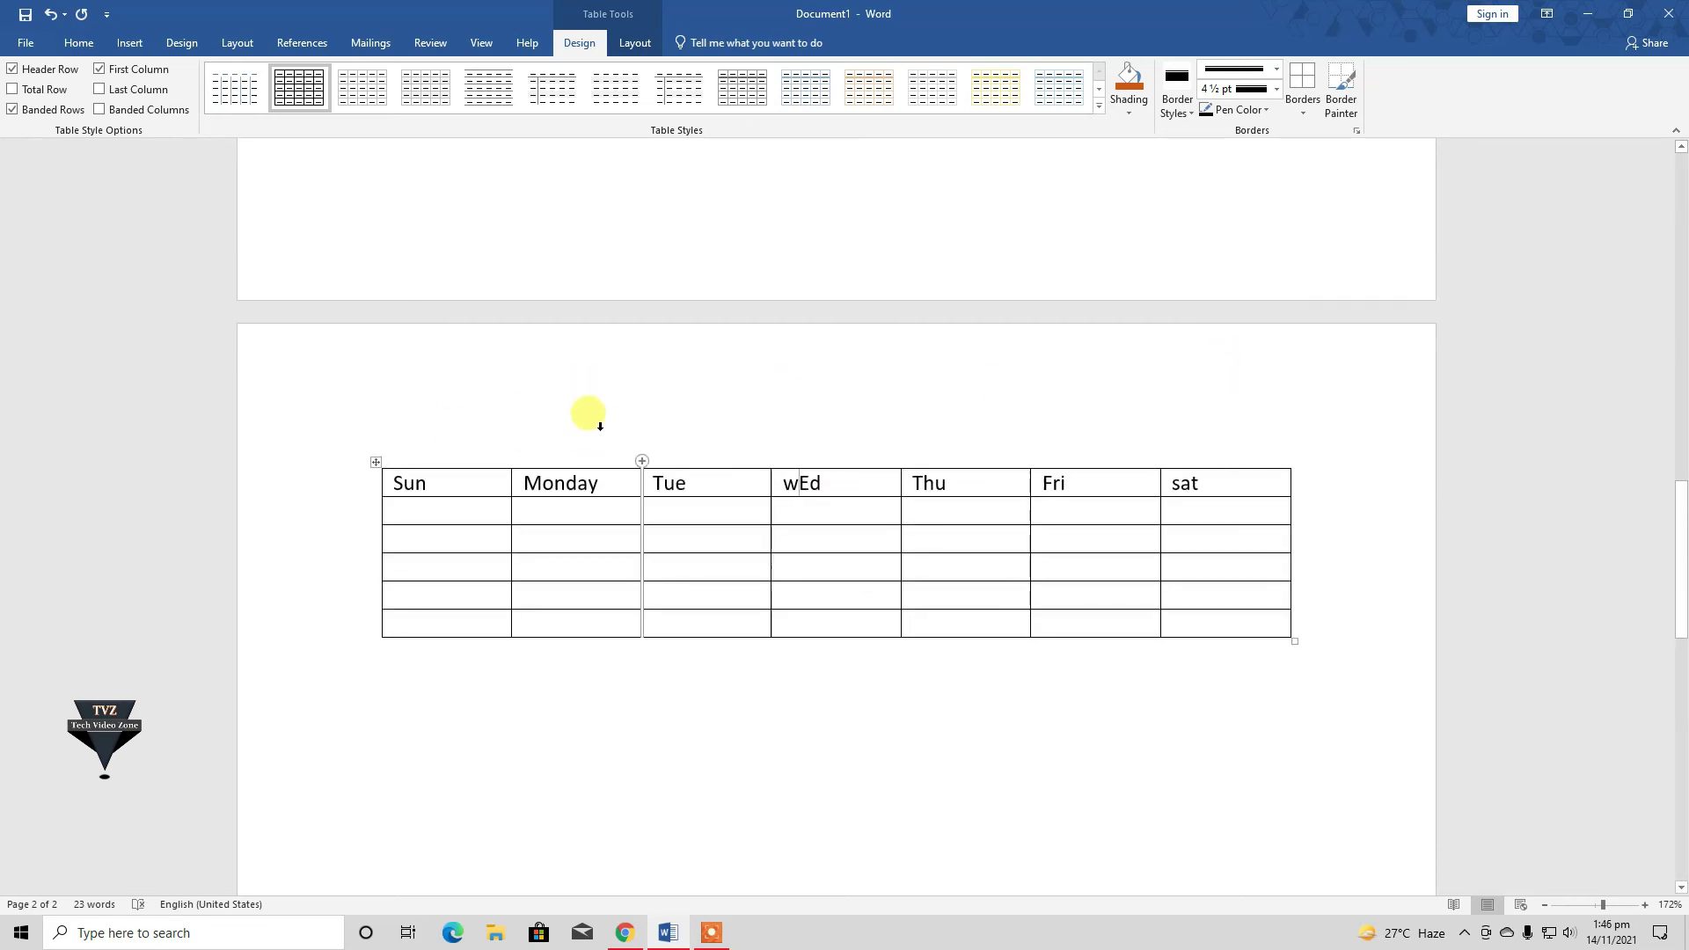
click(632, 44)
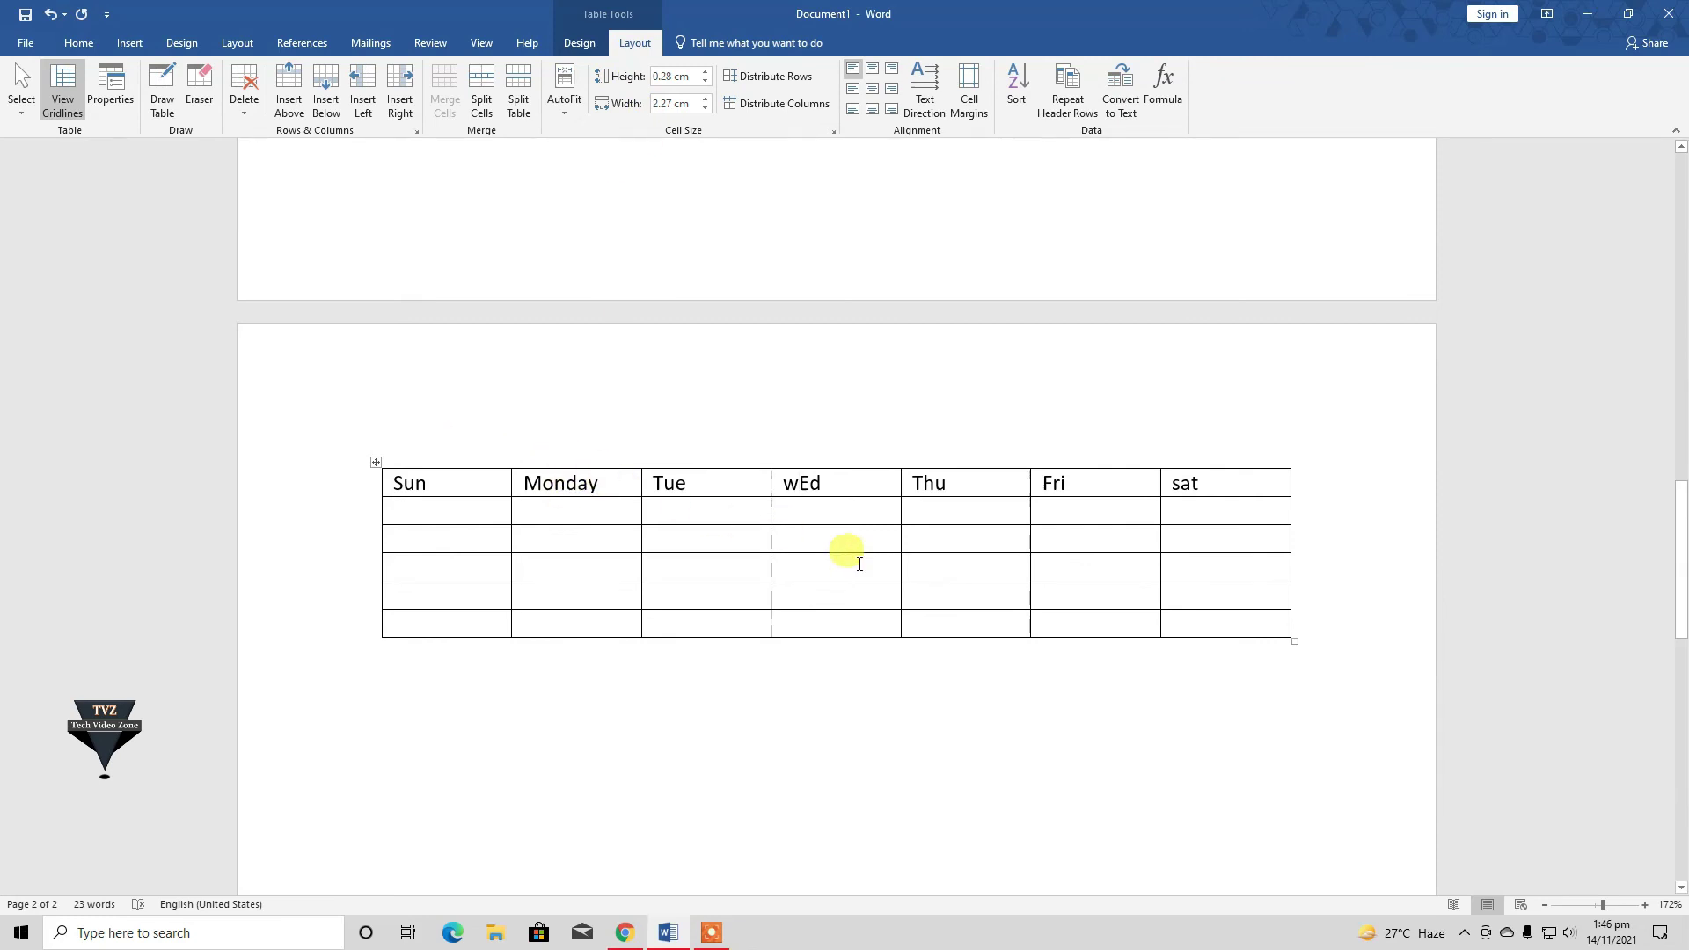
- AutoFit the day table's columns to their contents
click(376, 462)
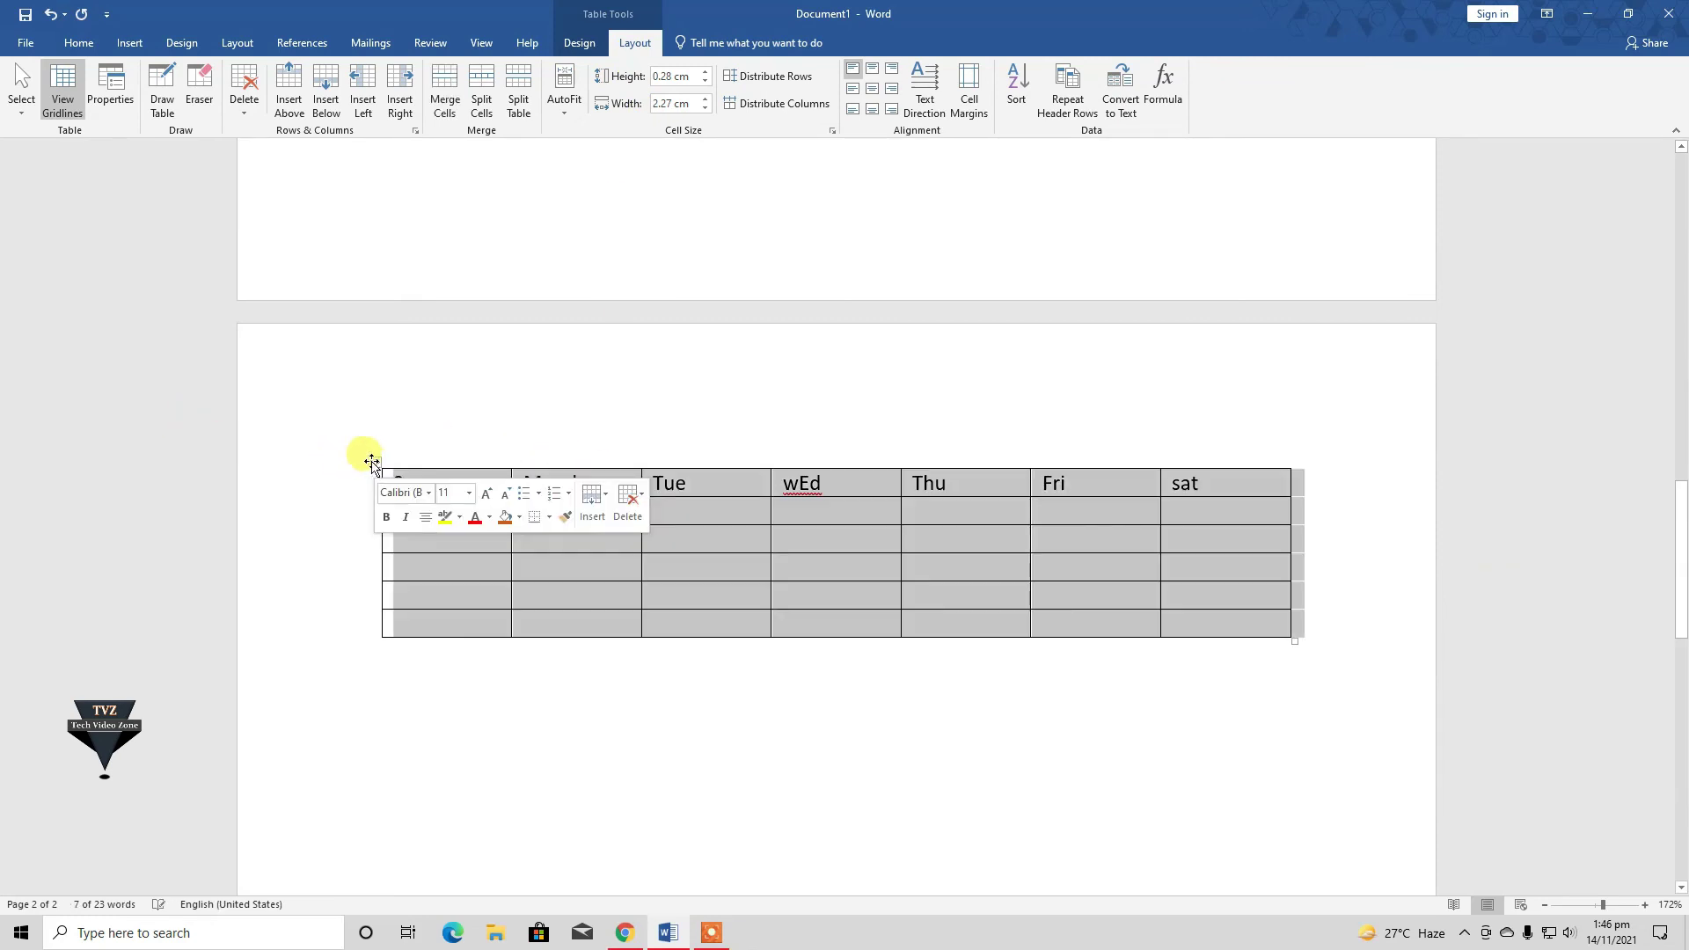
click(565, 99)
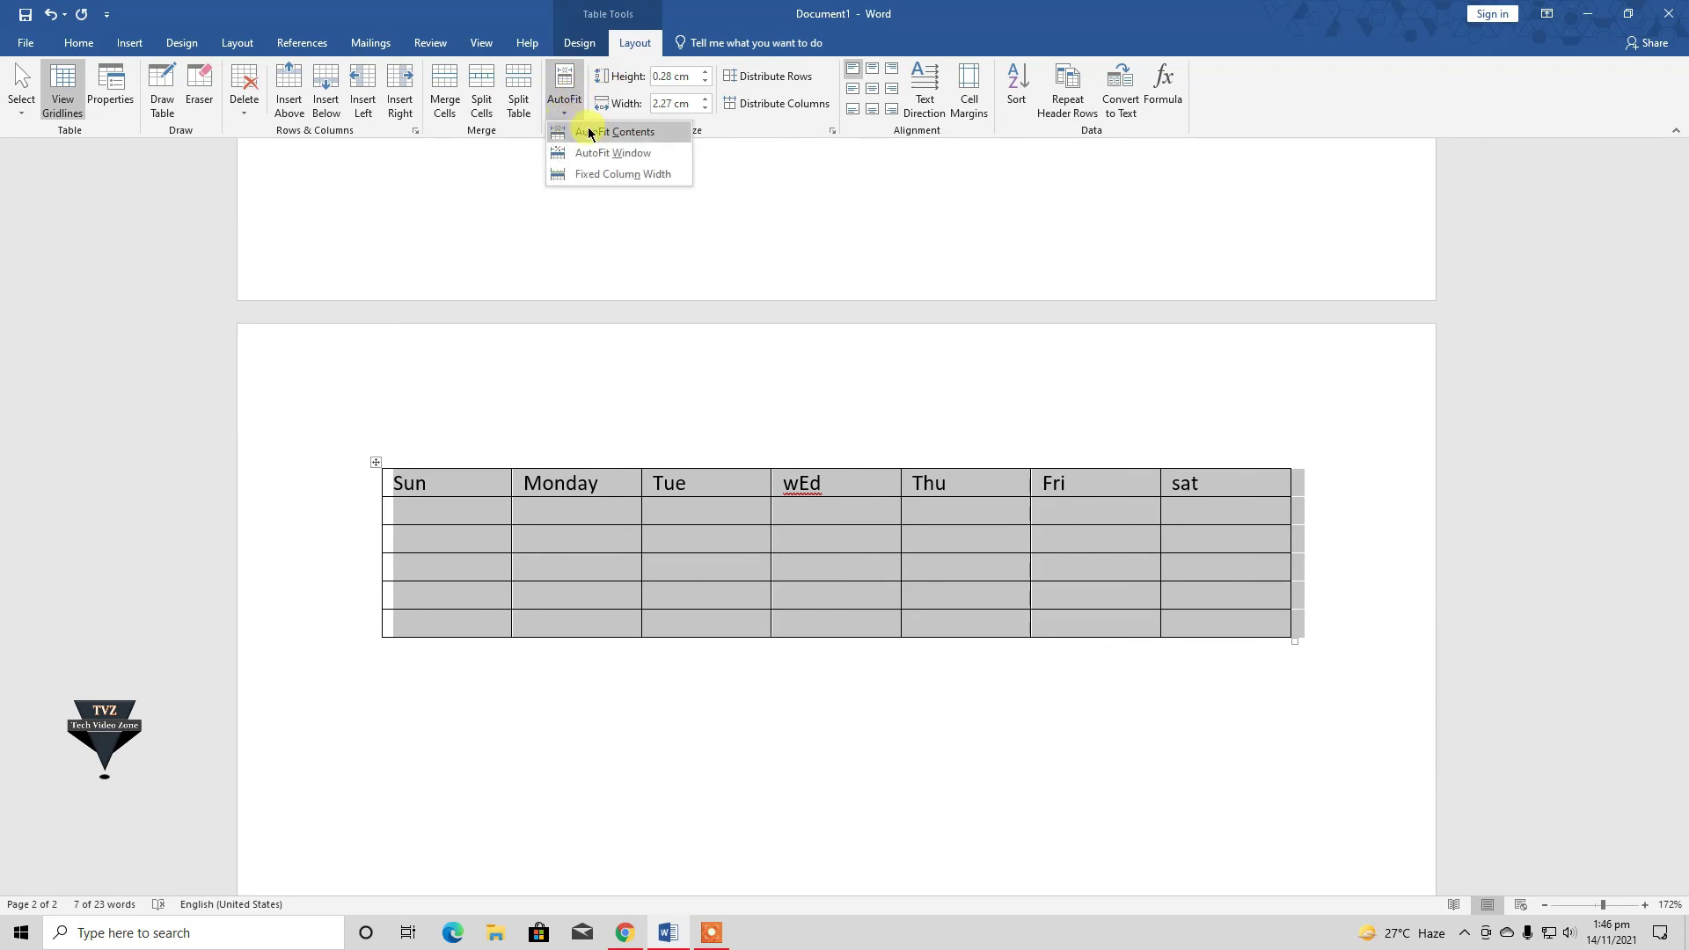
click(628, 136)
click(818, 515)
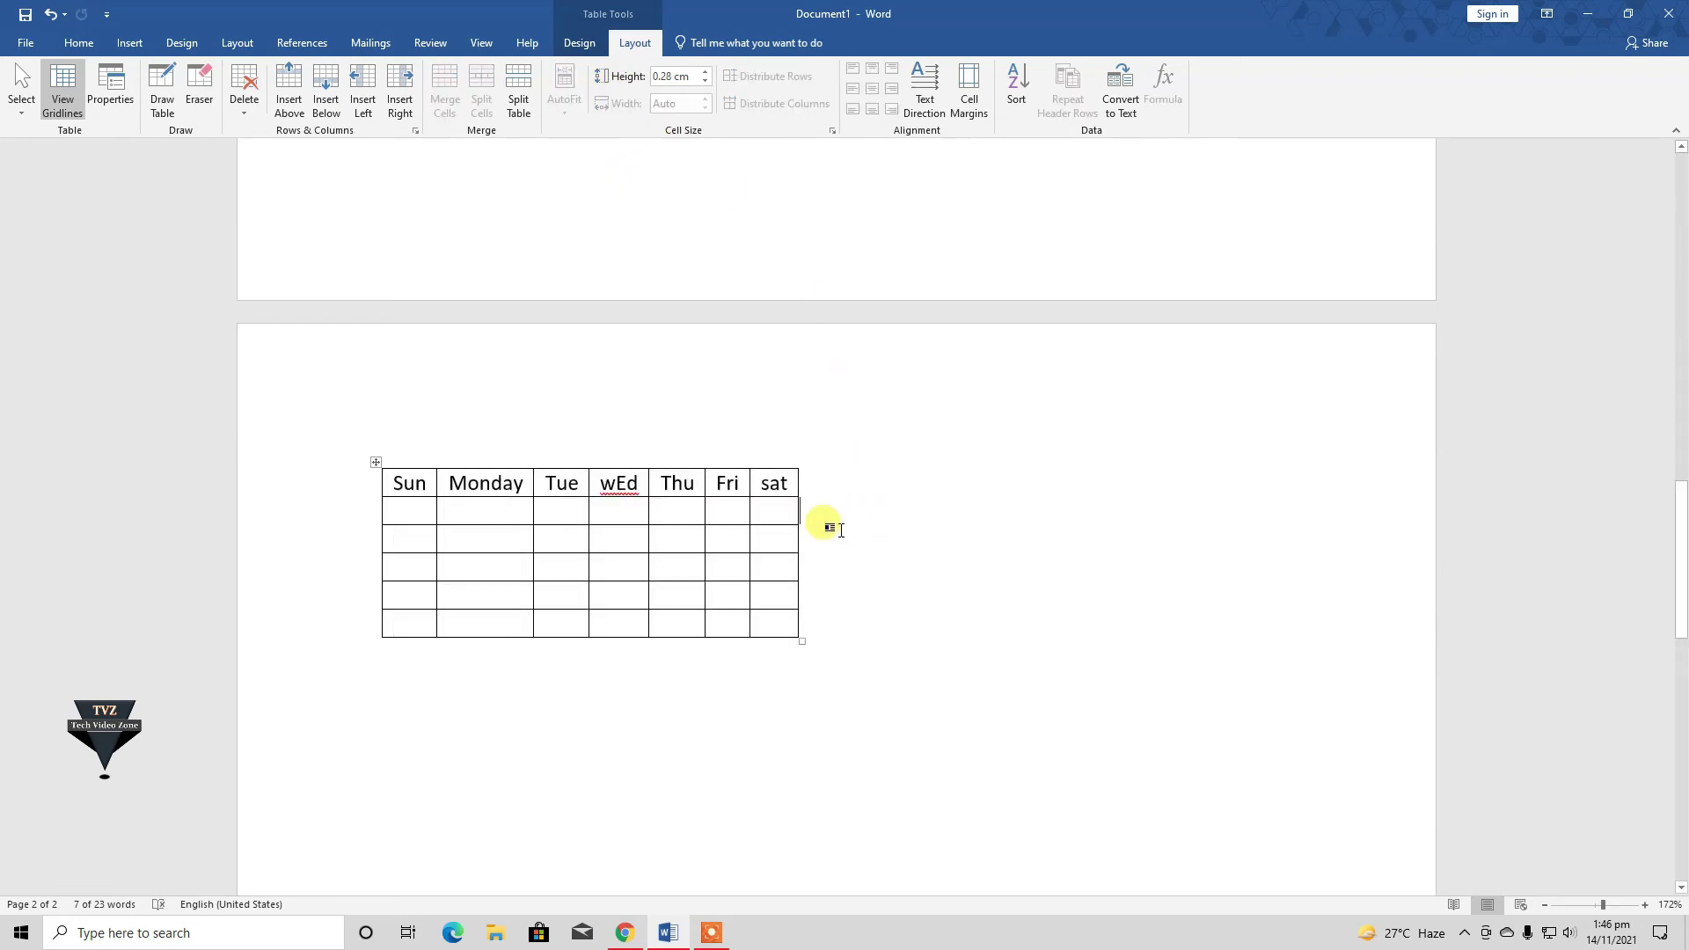
- Edit the Tue header, lengthening it toward Tuesday and trimming it back
drag(523, 489, 450, 487)
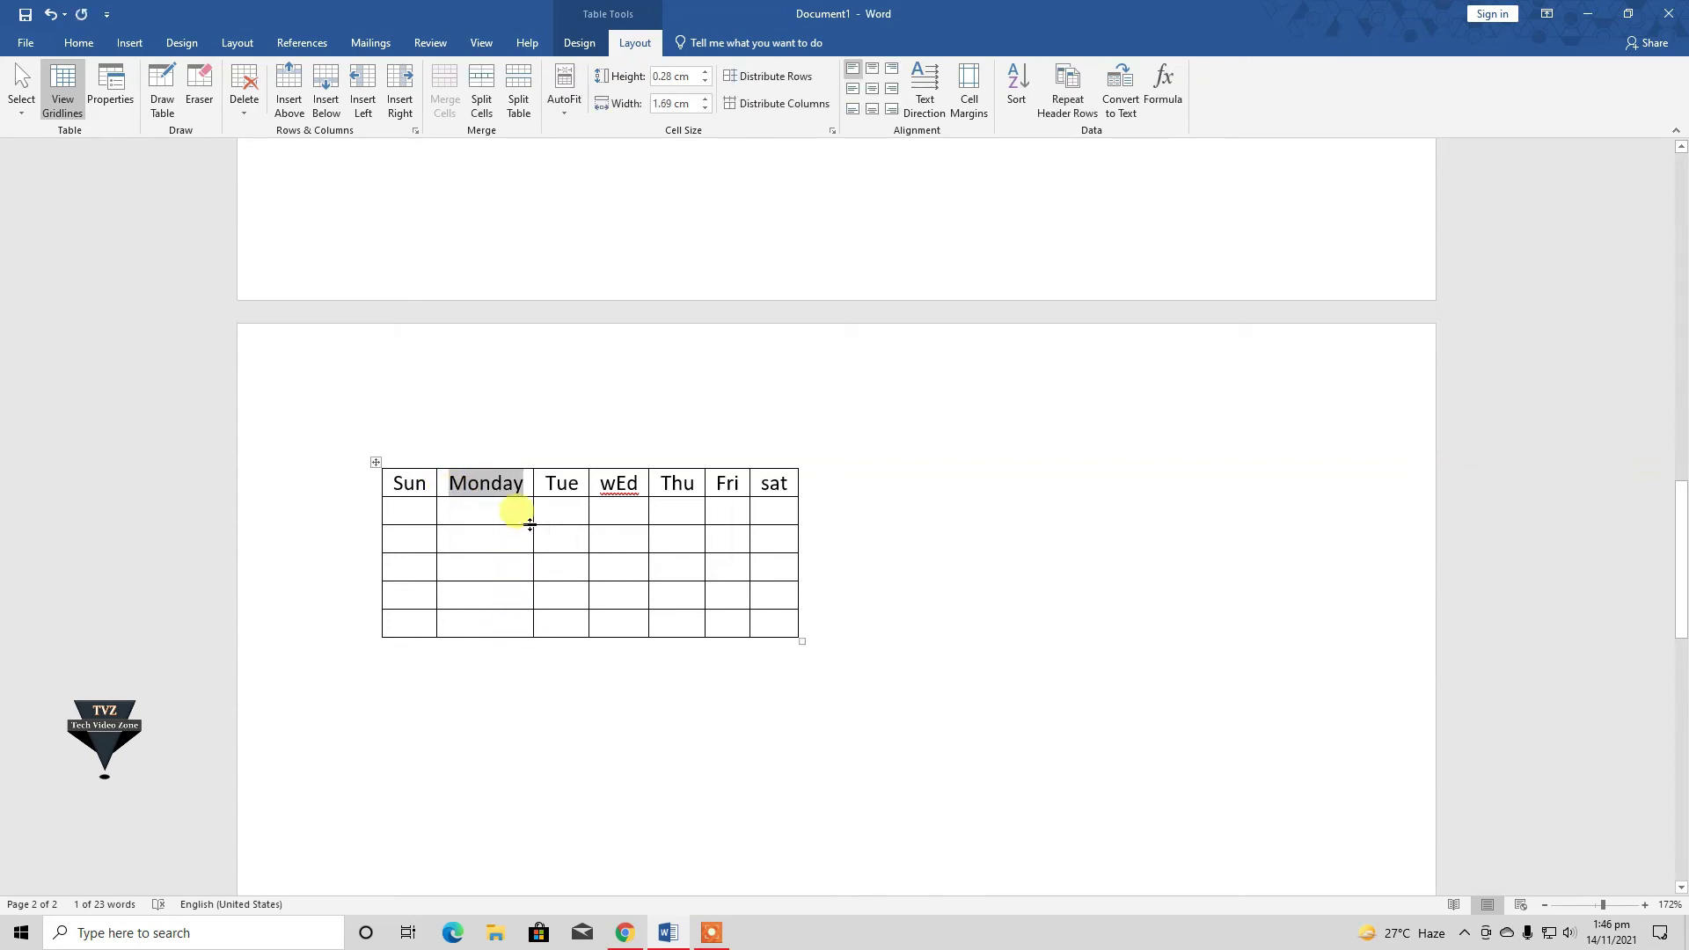
click(541, 487)
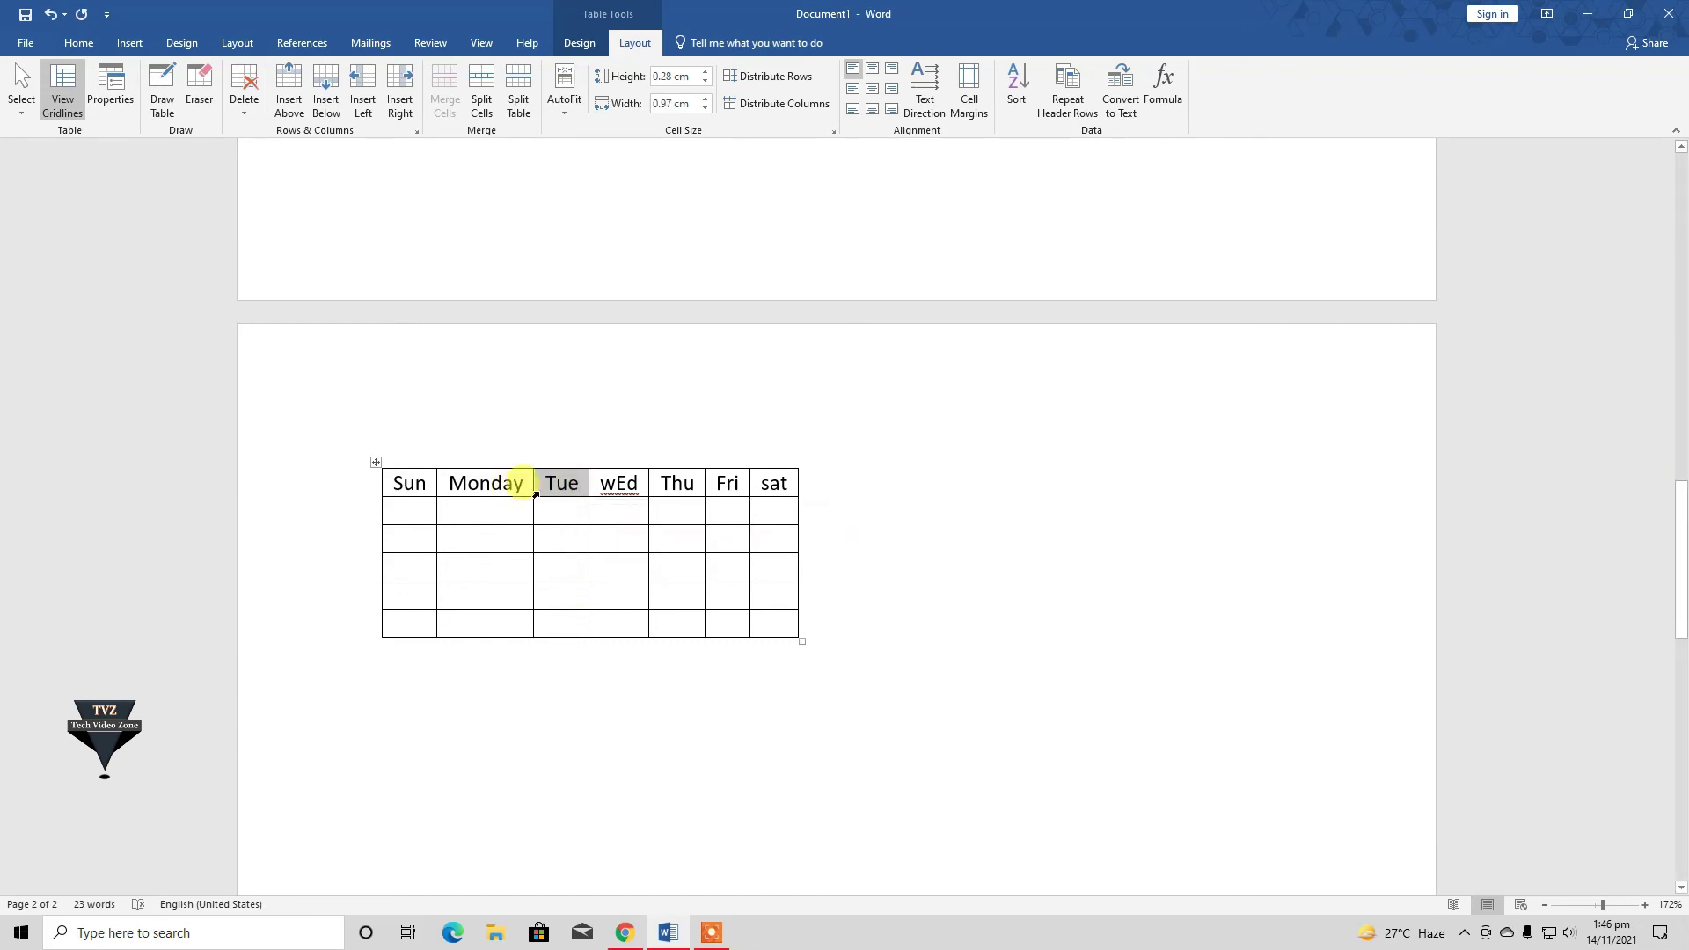
click(568, 483)
text(sdar)
key(BackSpace)
text(y)
key(BackSpace)
key(BackSpace)
key(BackSpace)
key(BackSpace)
key(BackSpace)
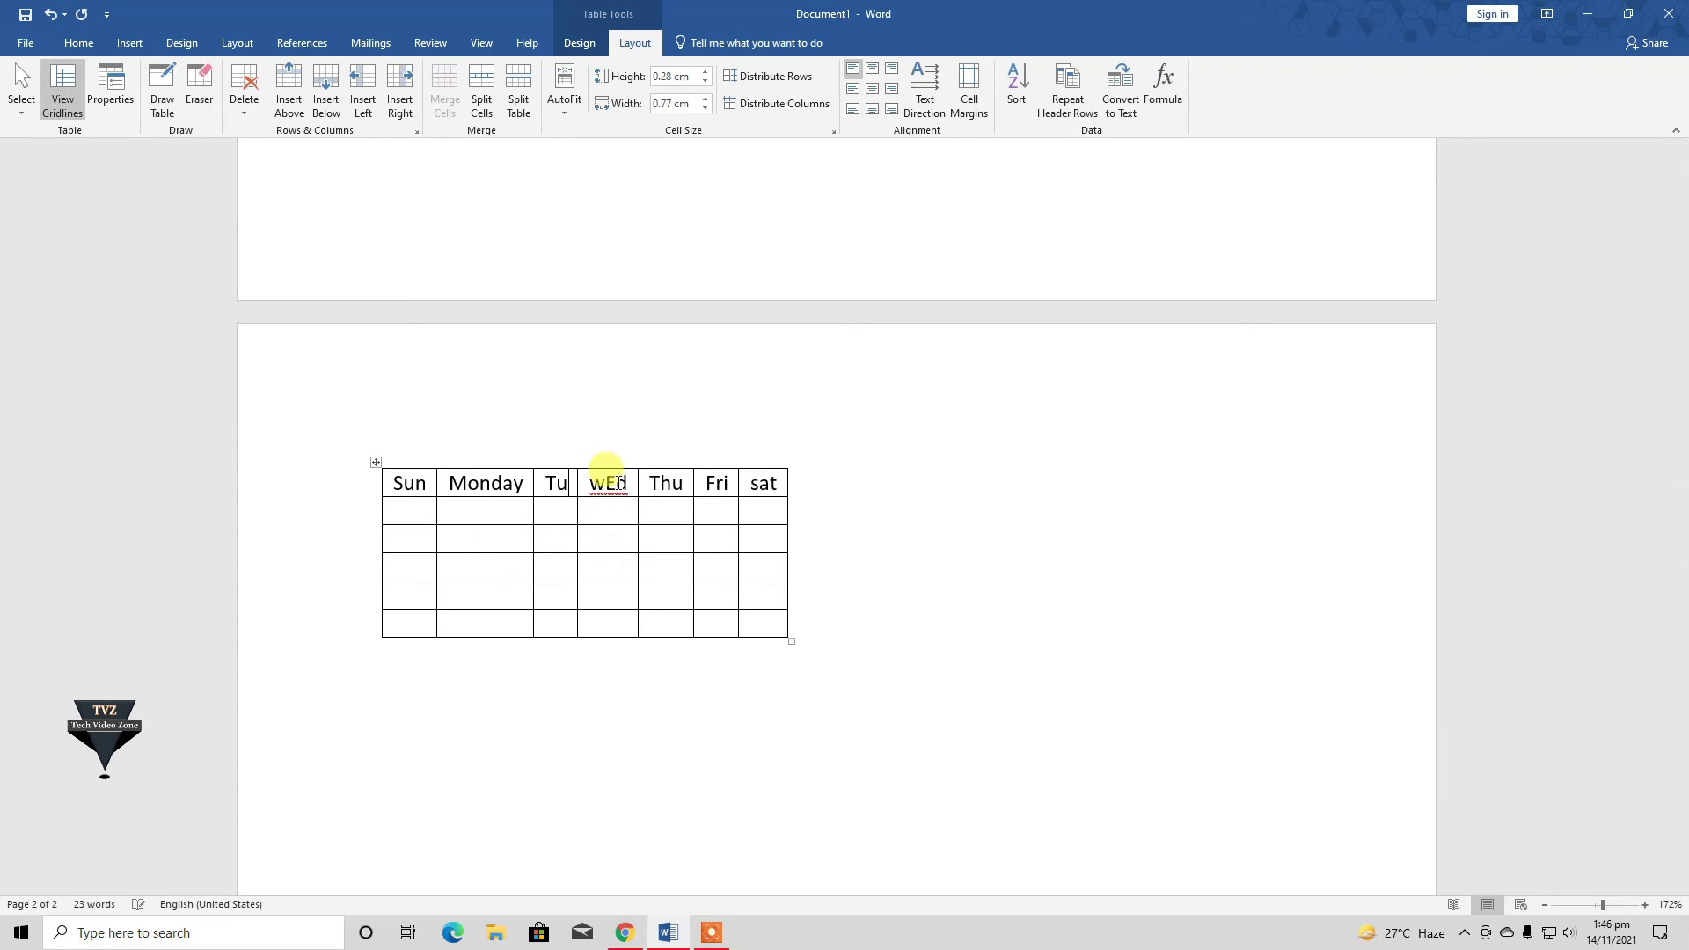
text(e)
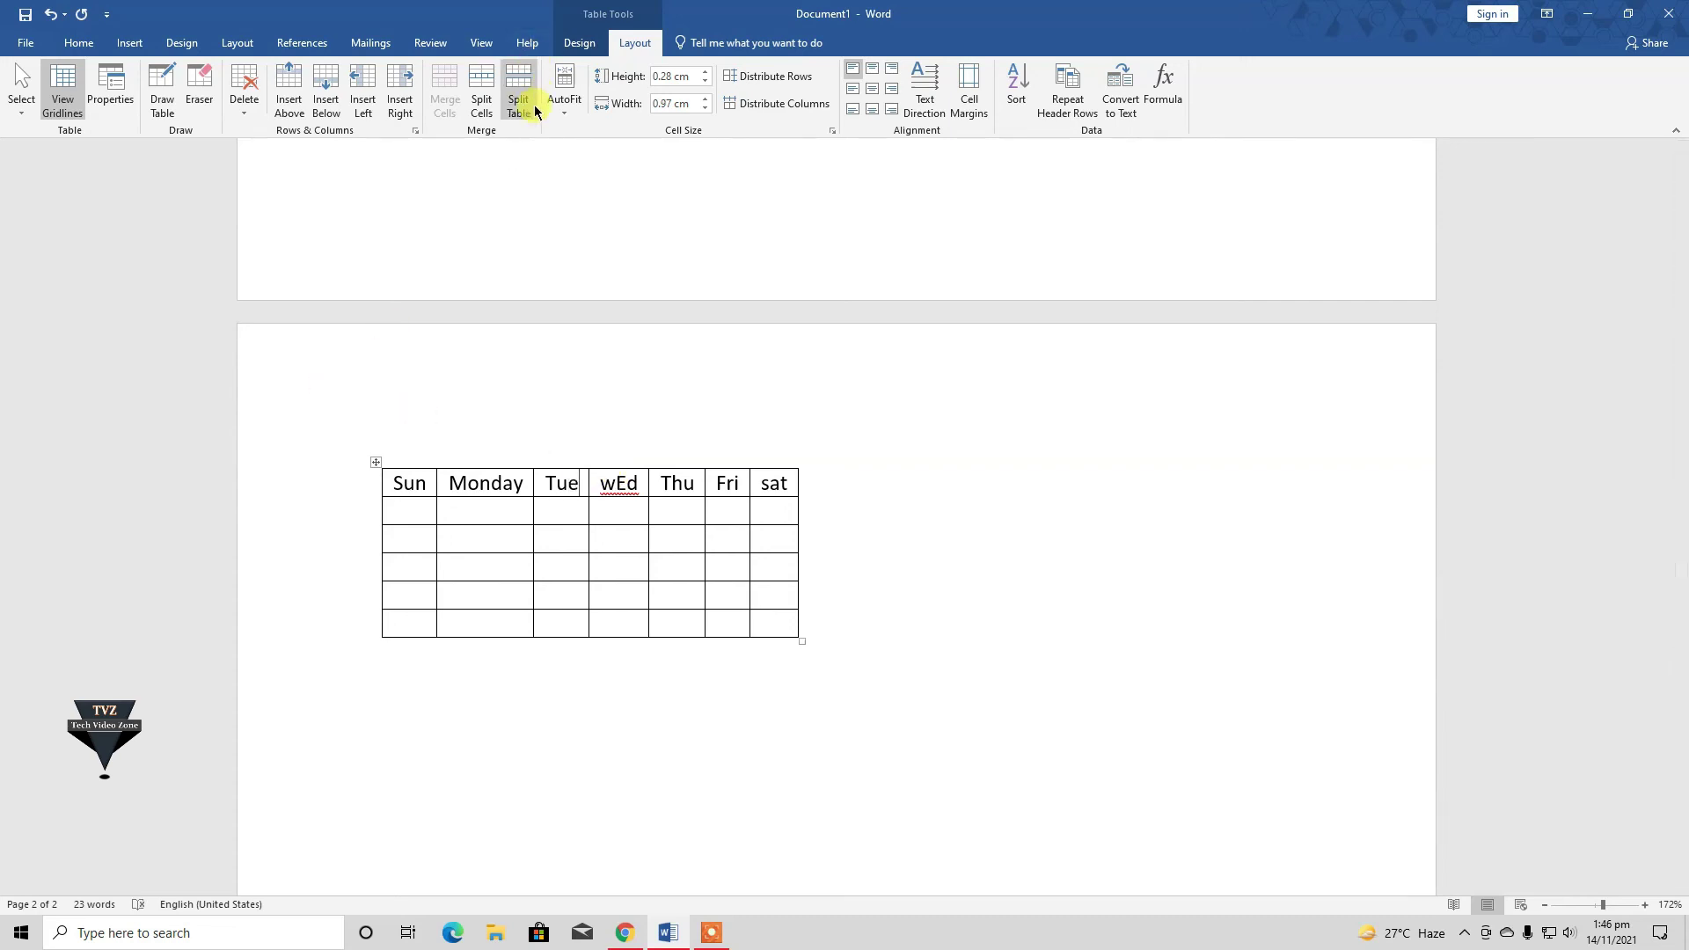
- AutoFit the whole day table to the window width
click(572, 120)
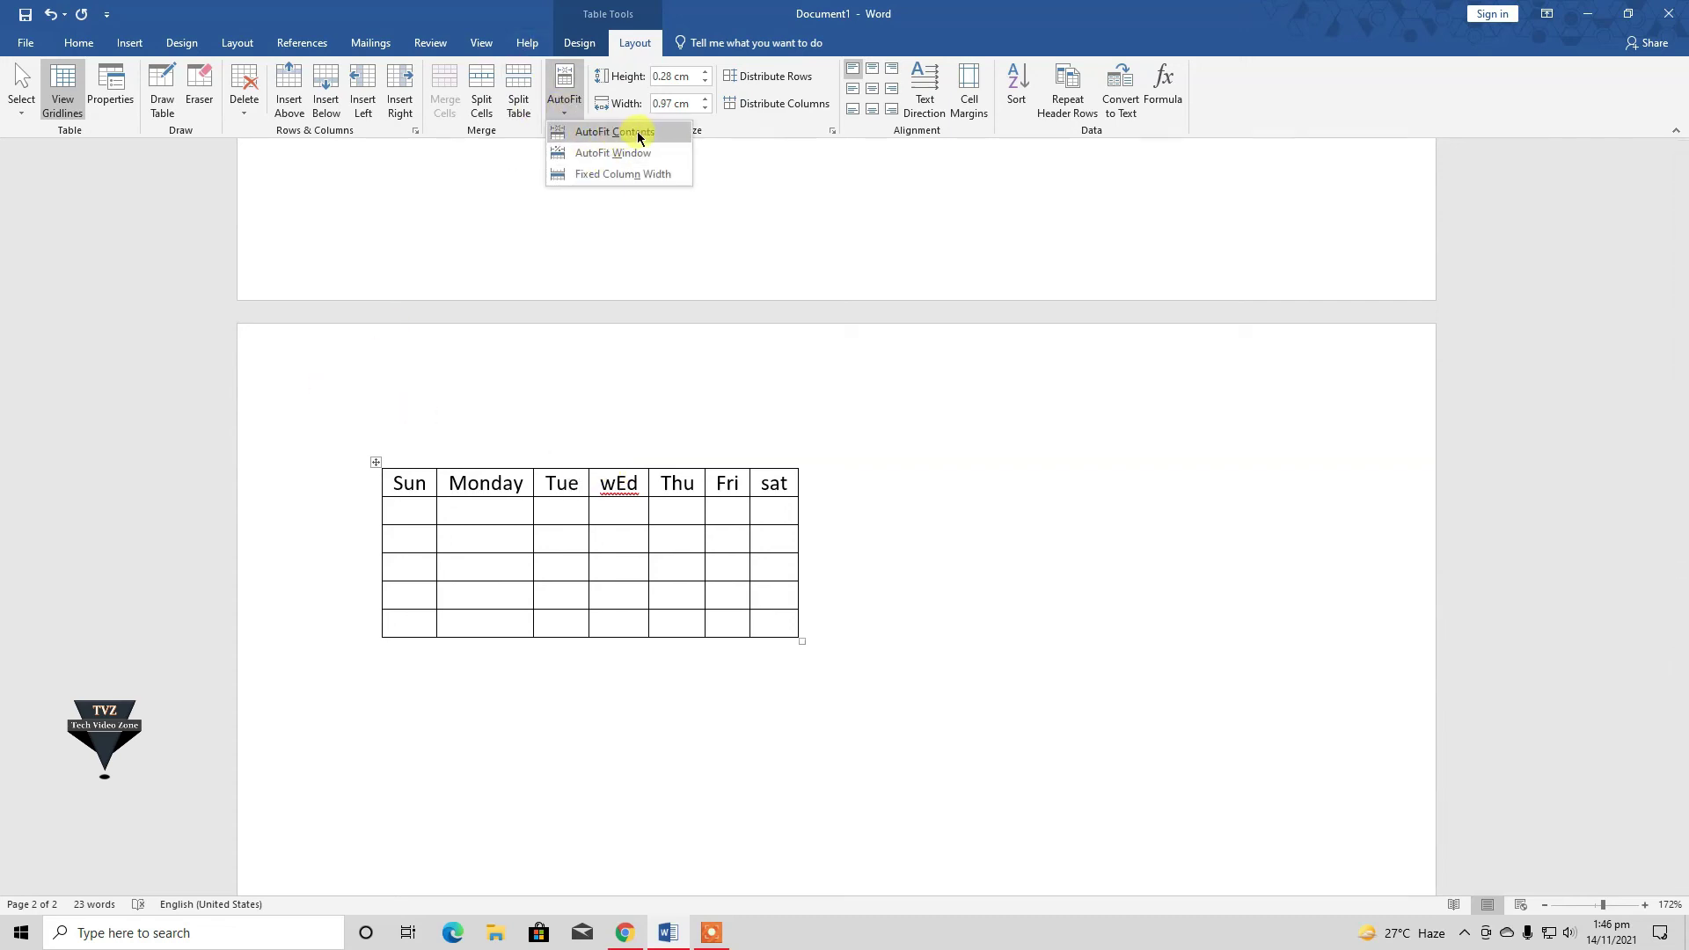
click(640, 136)
click(564, 98)
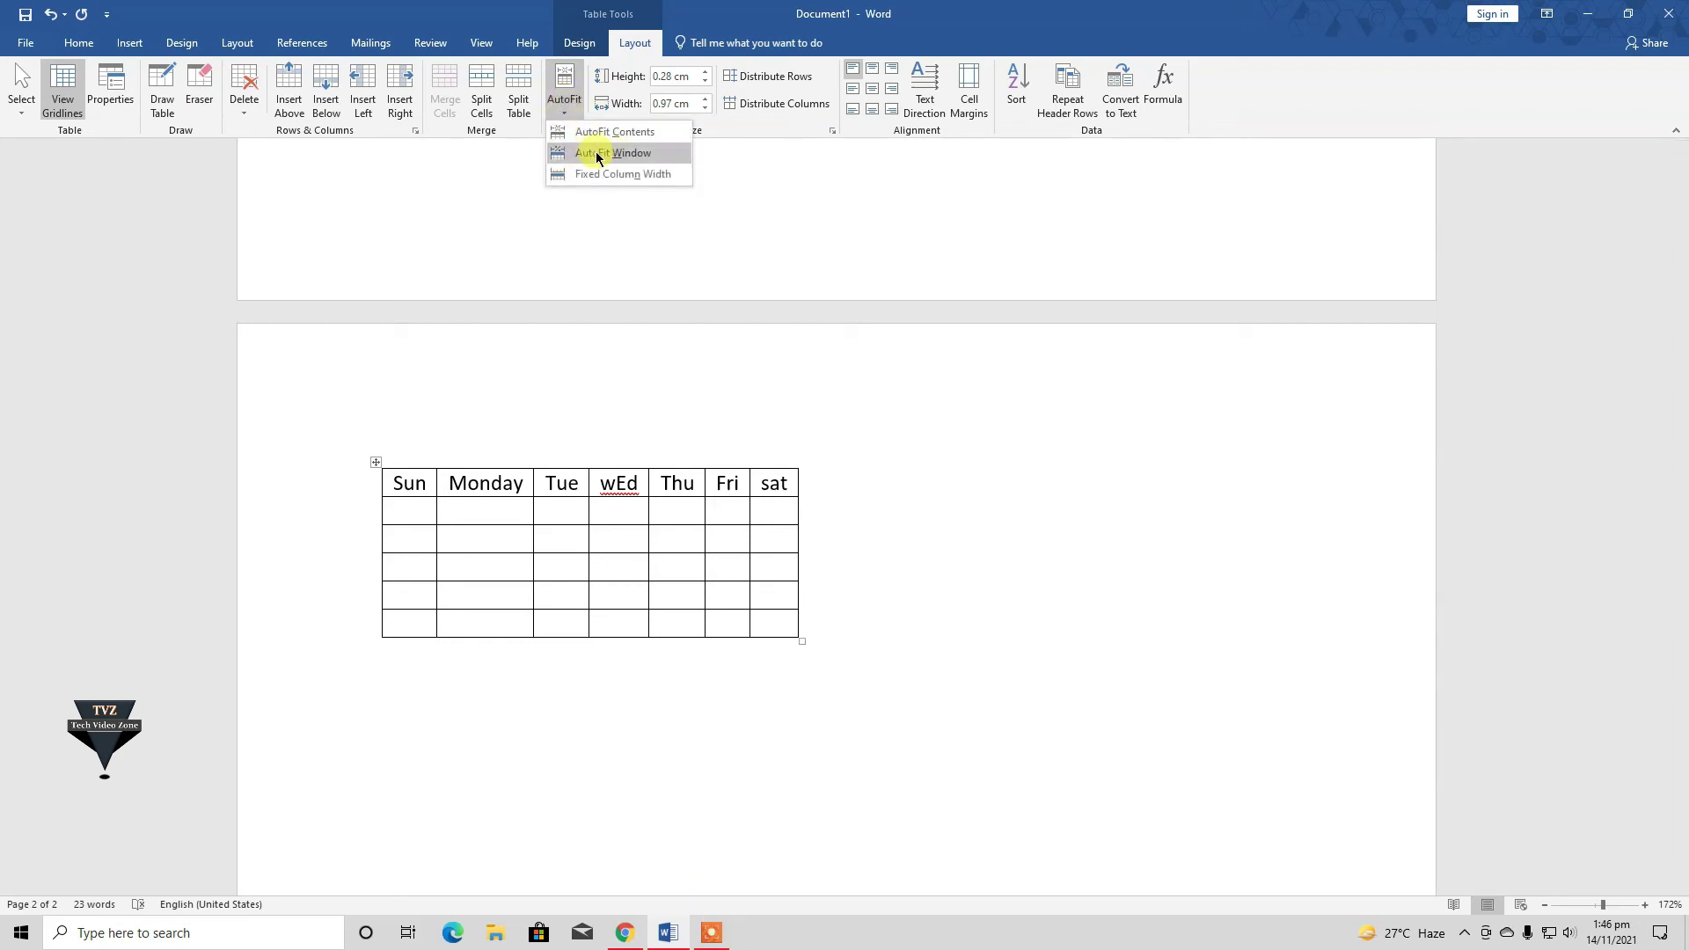
click(635, 161)
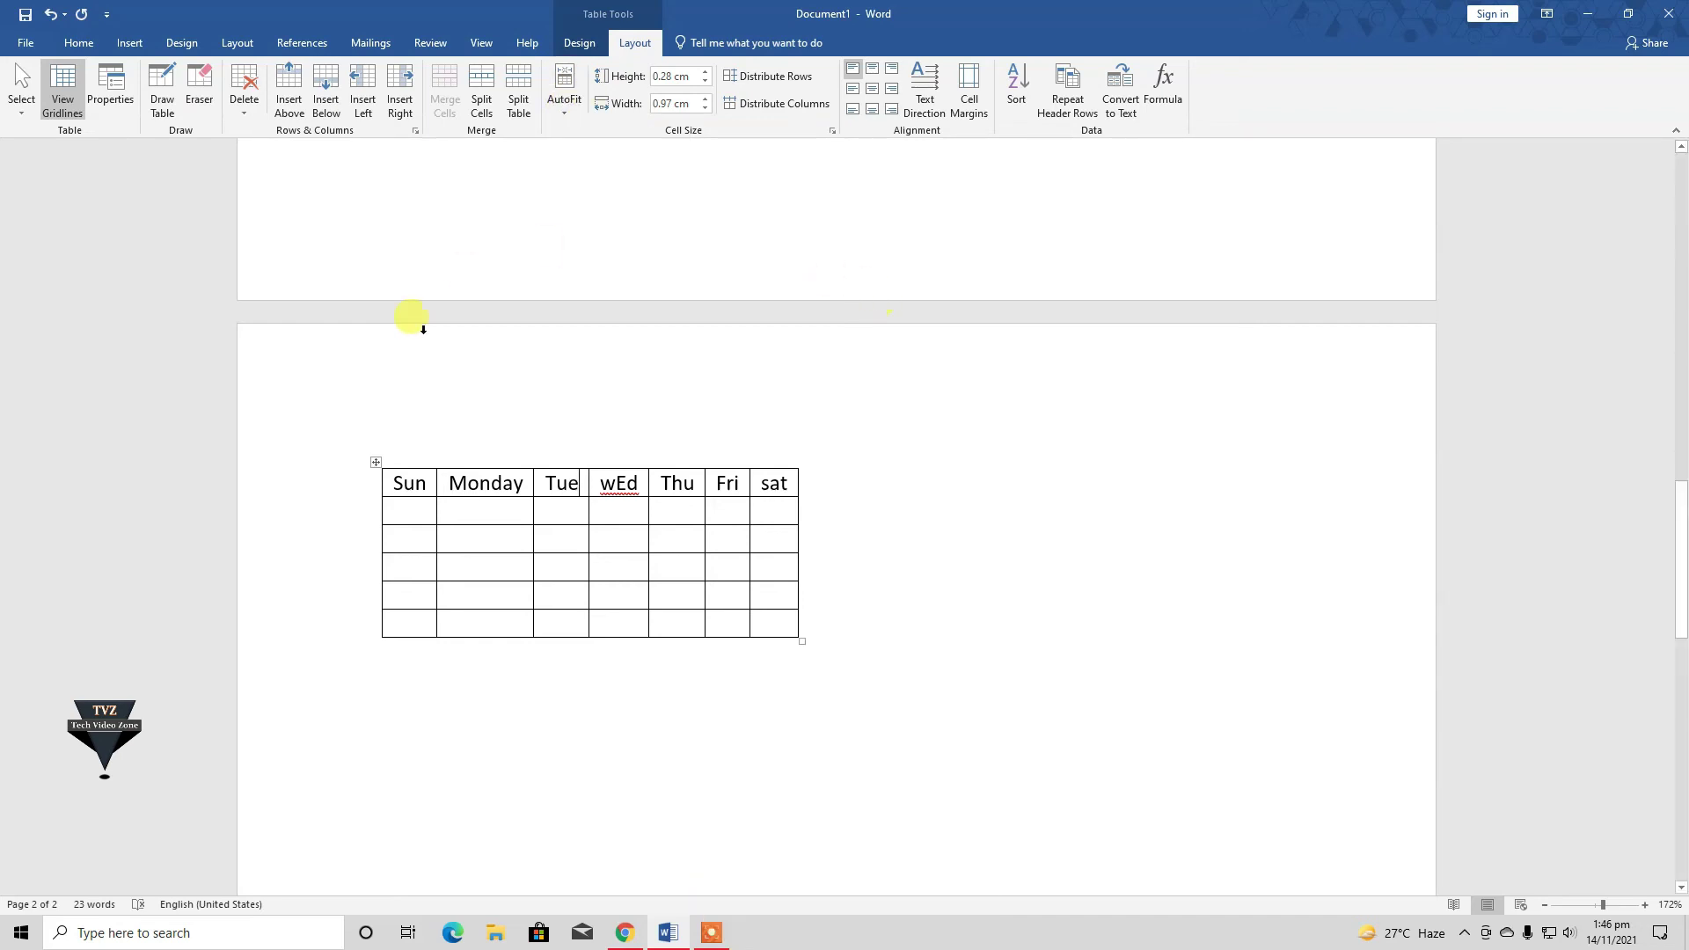
click(376, 462)
click(563, 110)
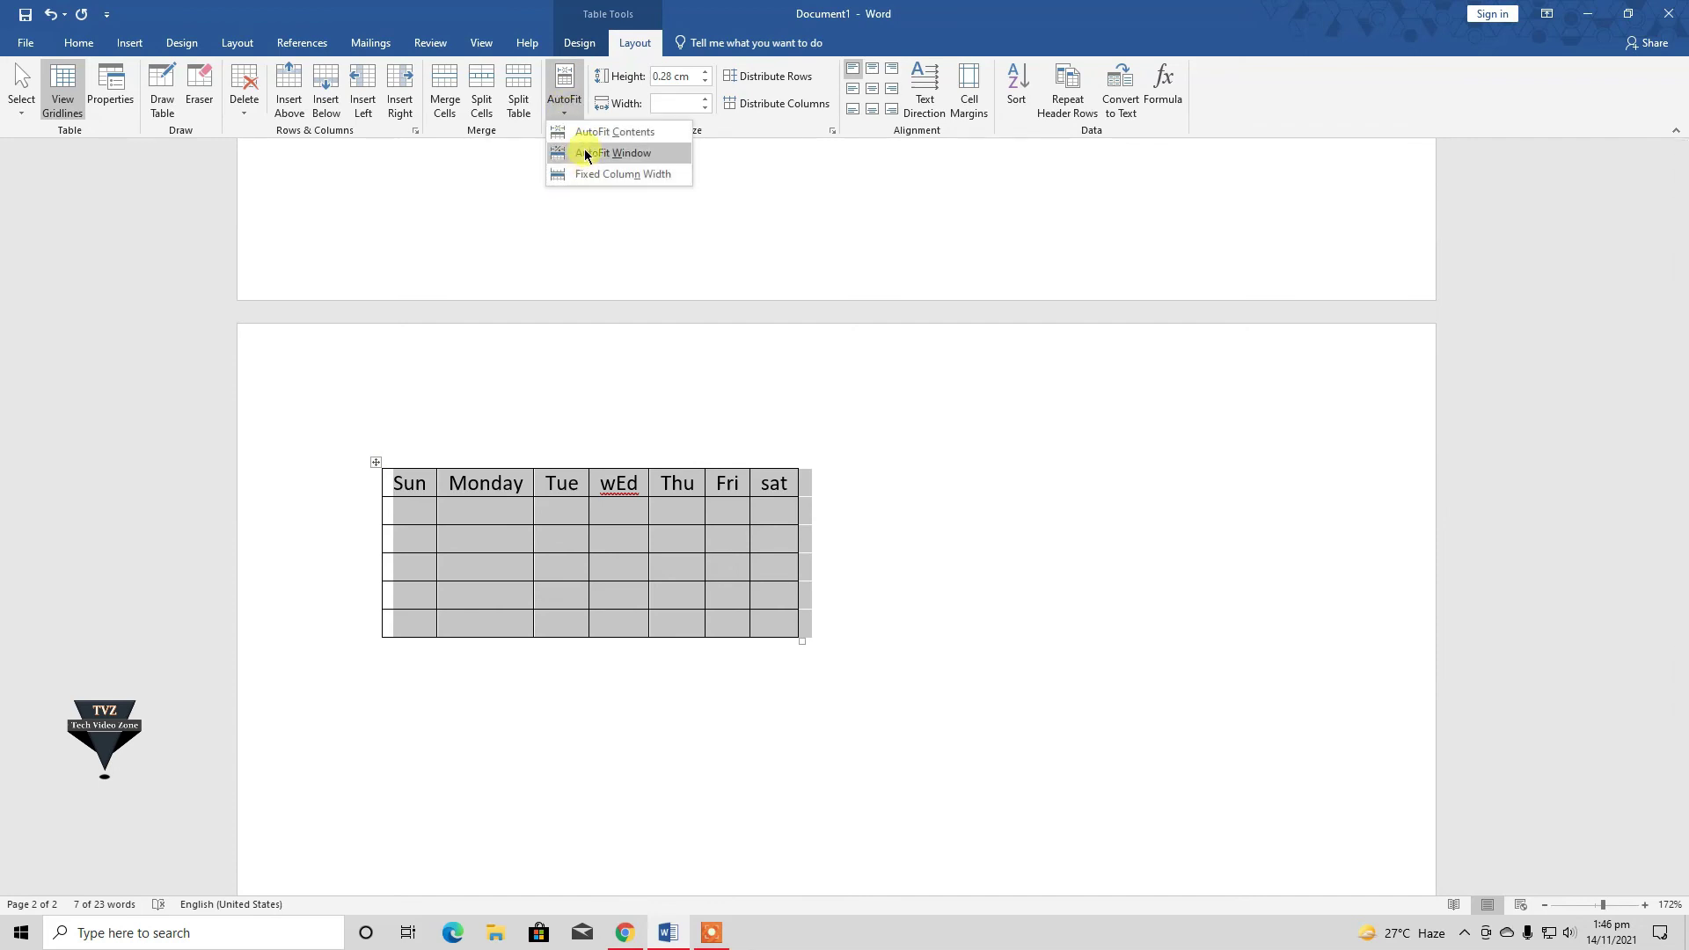
click(584, 162)
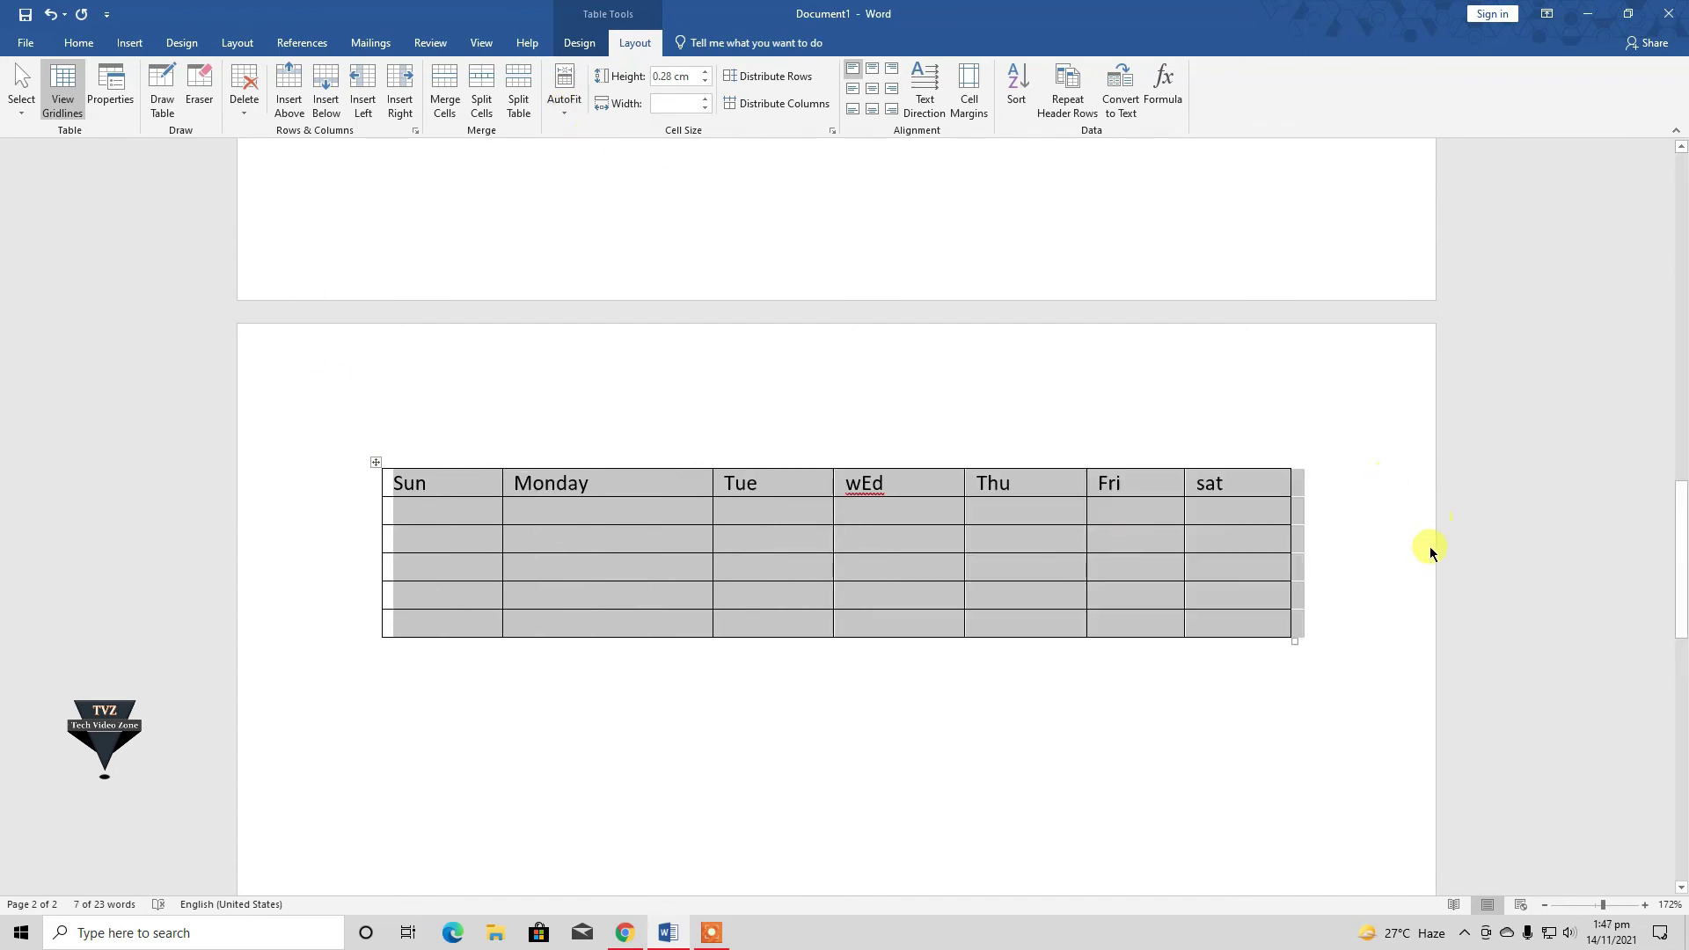
scroll(1429, 546, down, 2)
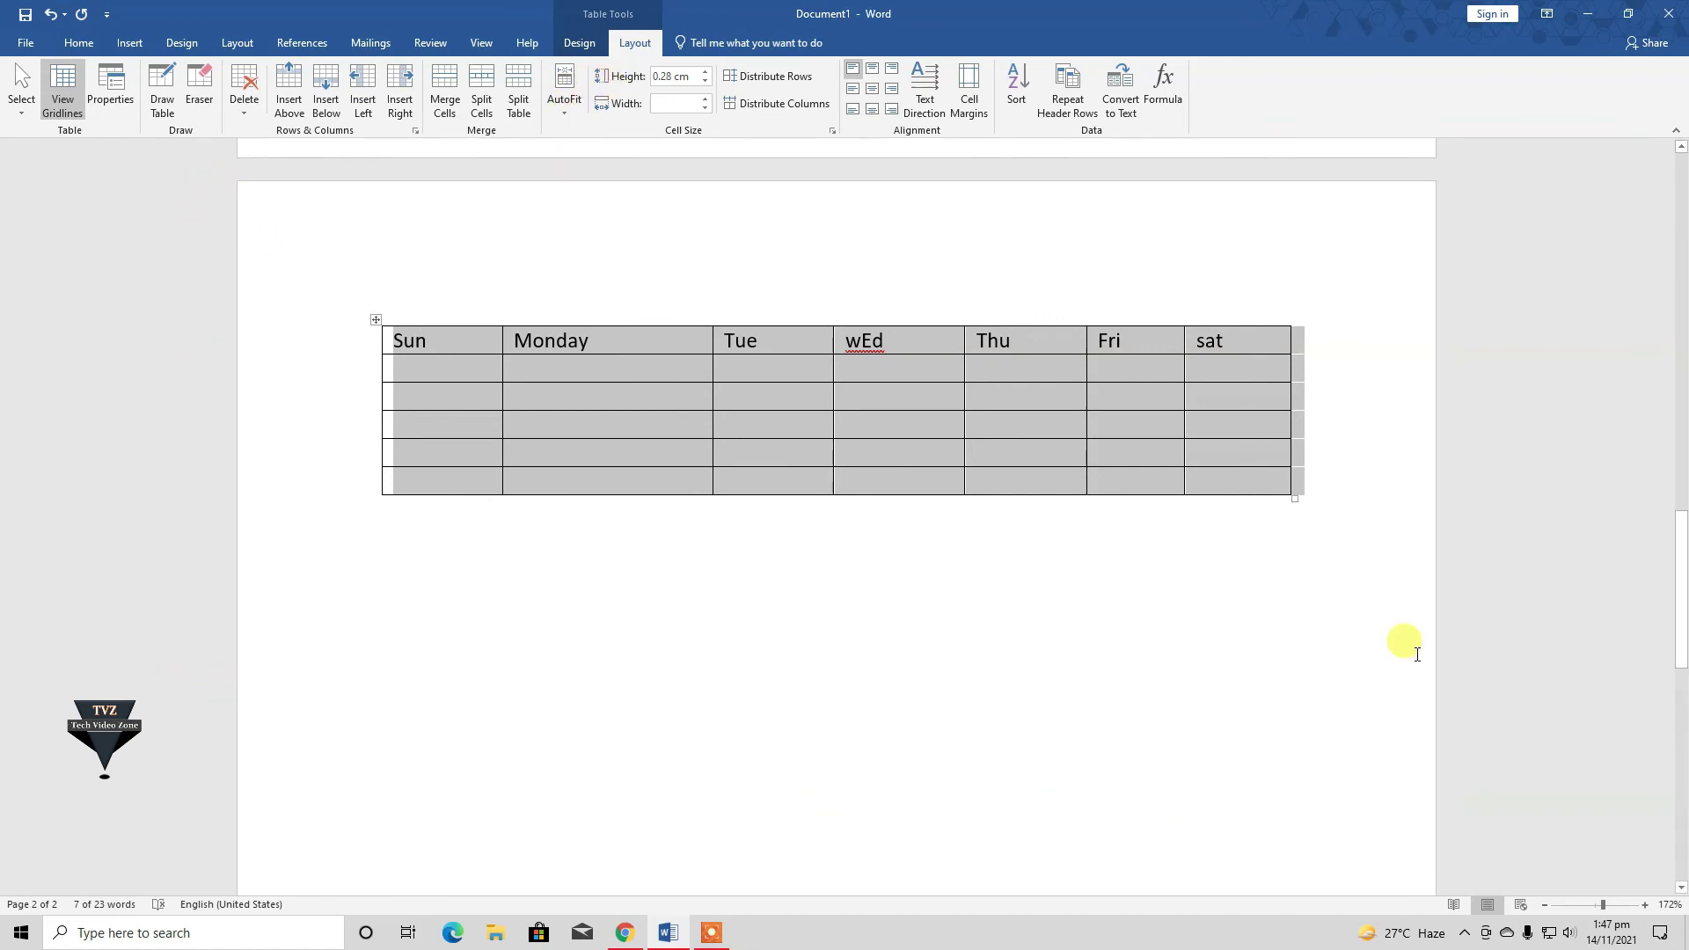
- Type several lines of text, starting with Tech video zone, in the Monday column's third-row cell
click(601, 396)
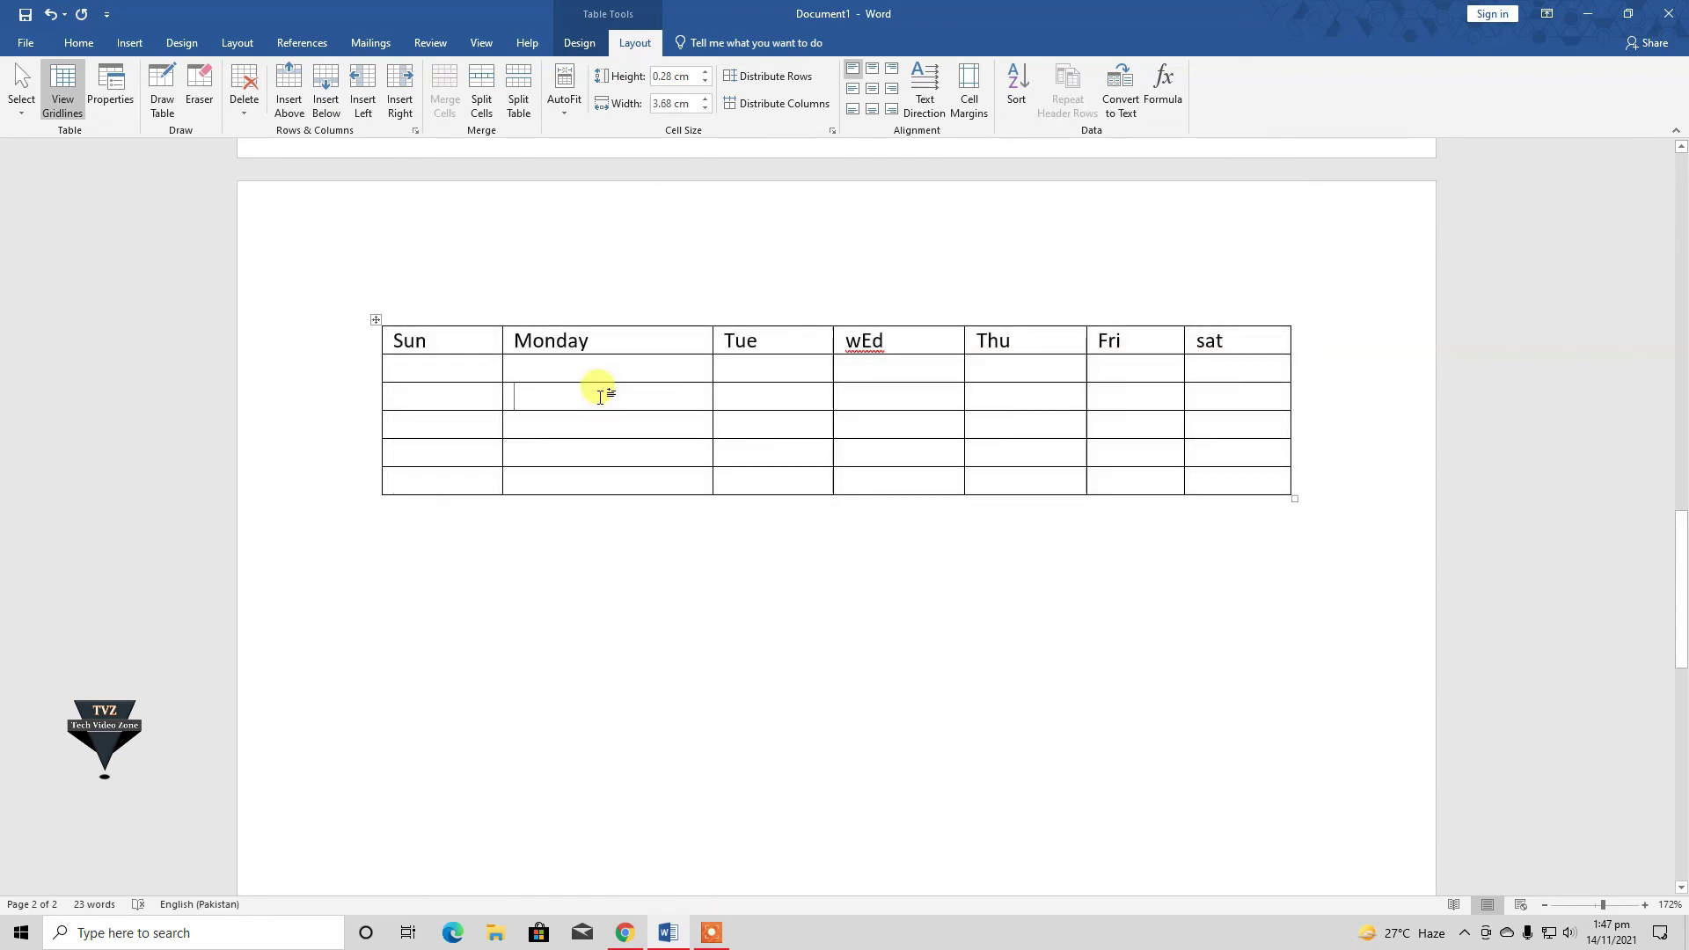
text(te)
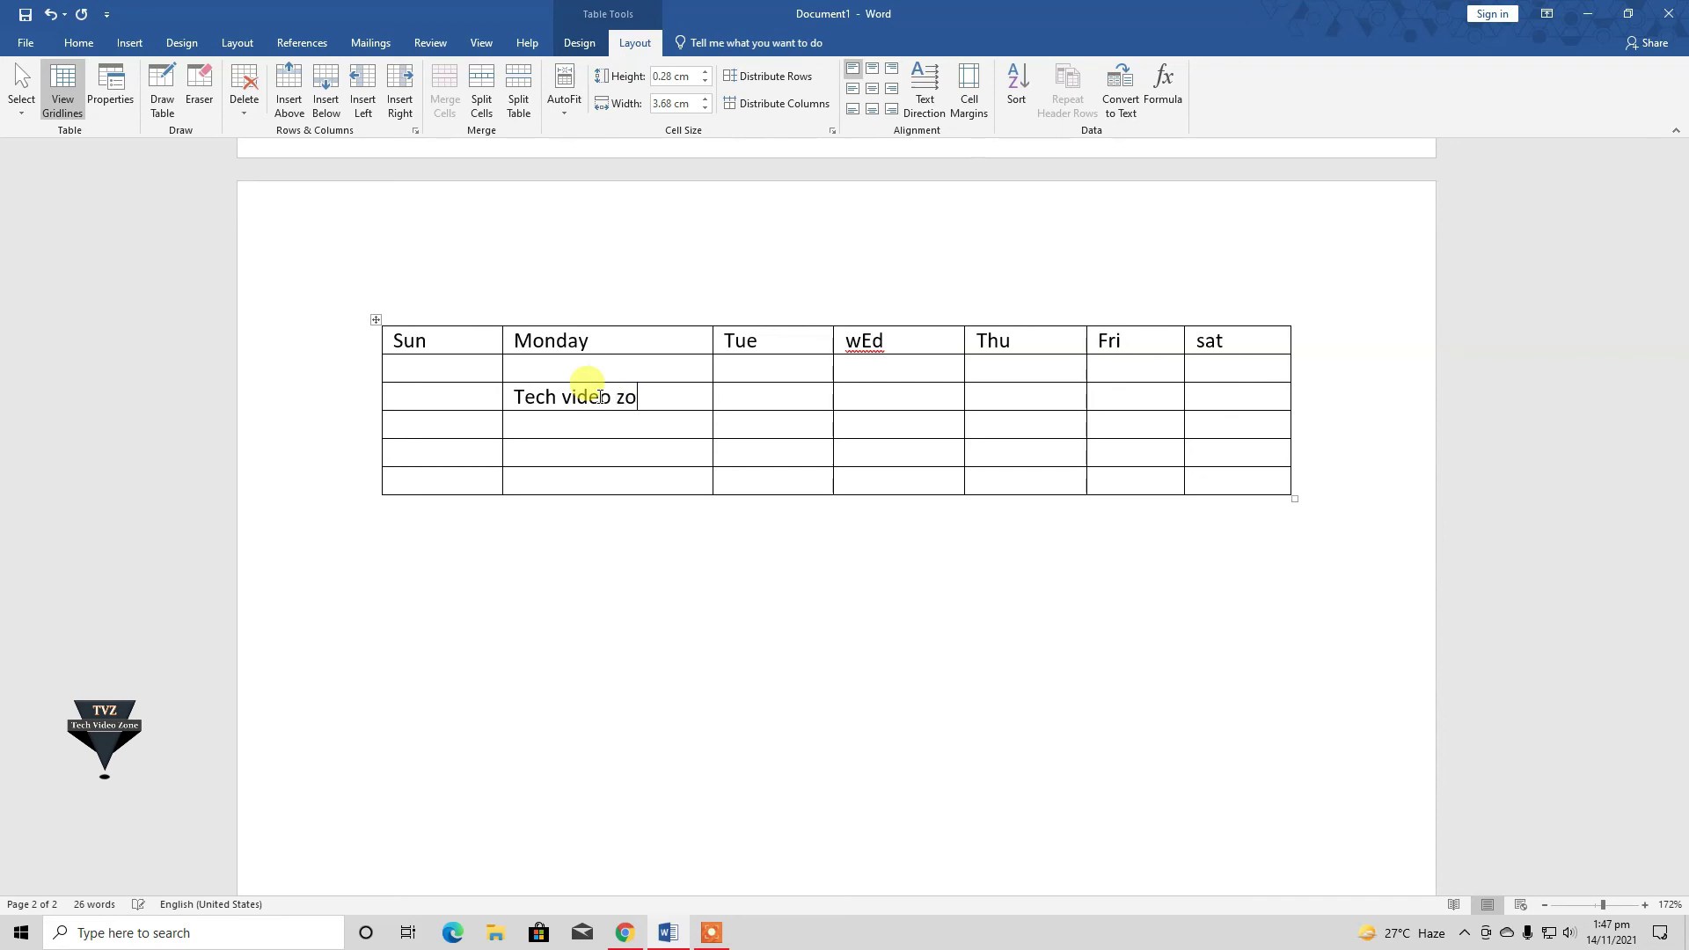
key(Return)
text(fd F)
text(ddddddddddddddddddddddddddddddddd)
key(Return)
text(fd)
key(Return)
text(ff)
key(Return)
text(df)
key(Return)
text(dfffffffffffffffffff)
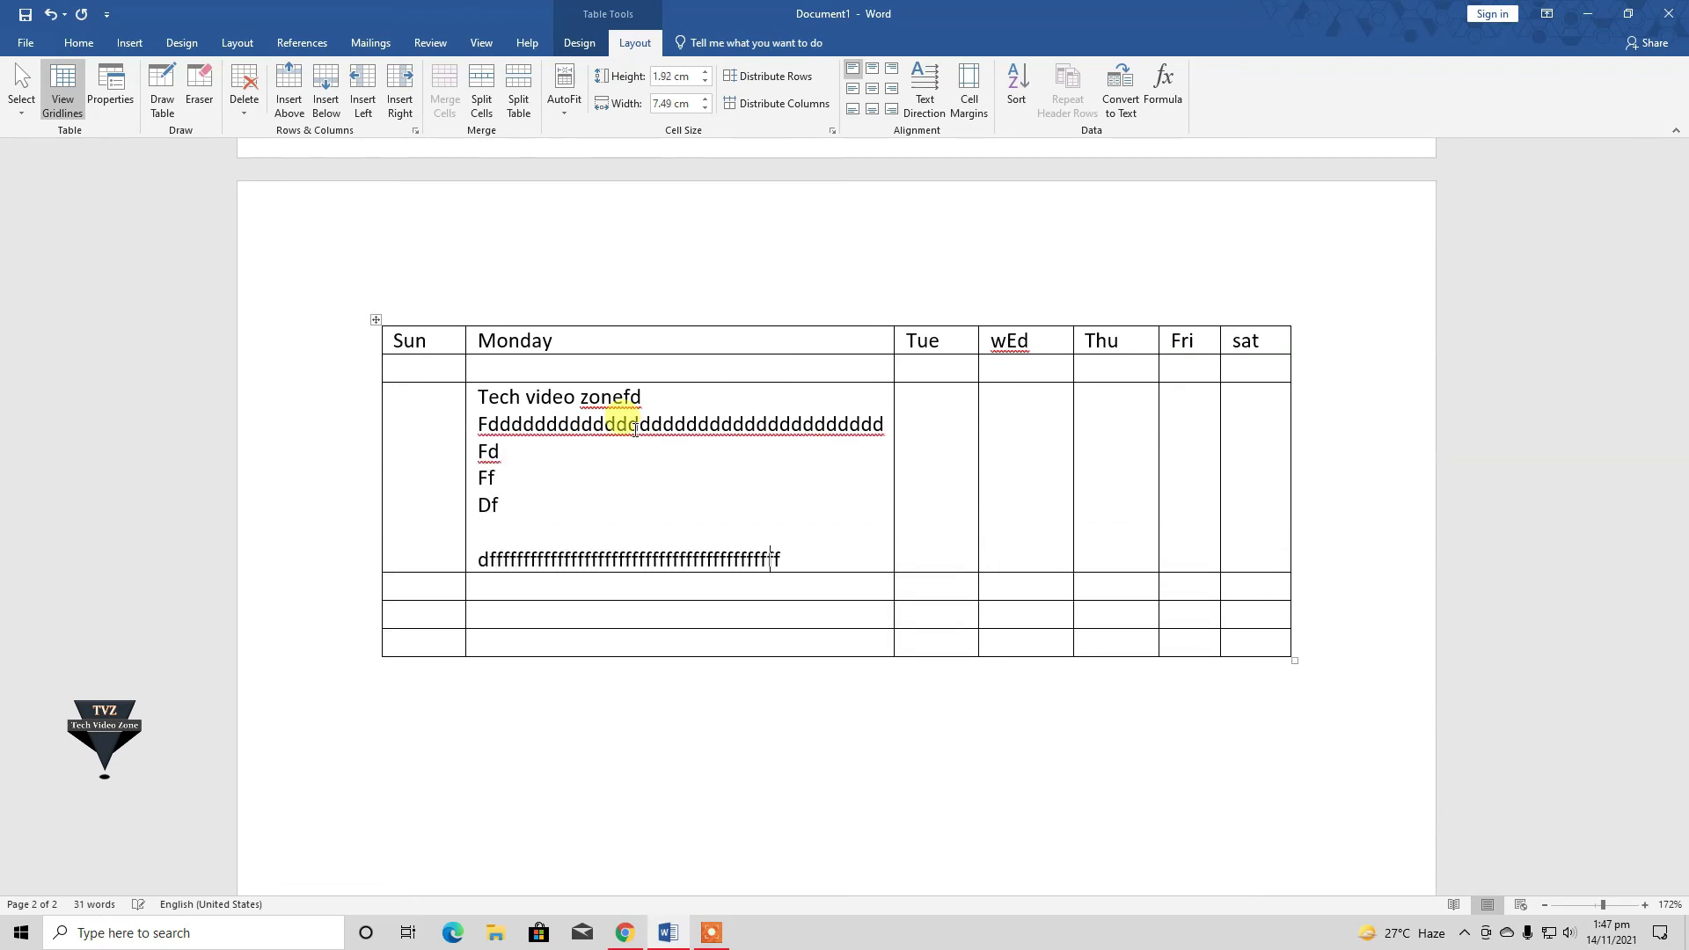
text(ffffffffffffffffffffffffffffff)
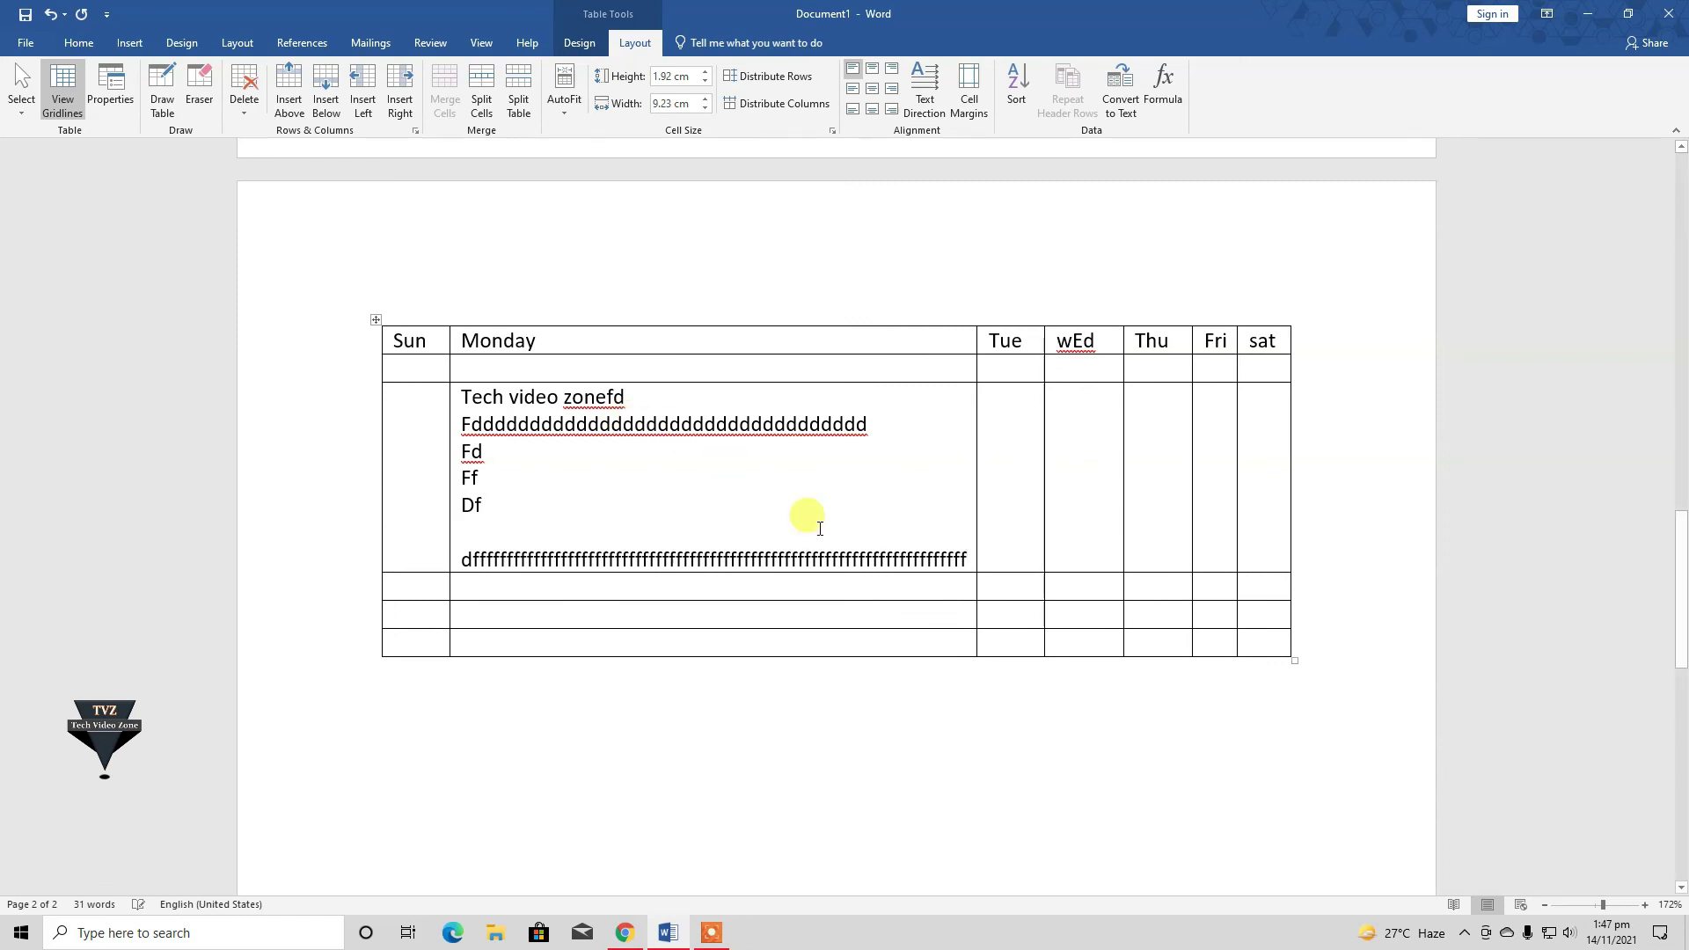
- Delete the long trailing lines, leaving Tech video zonefd and Fddddddddn in the cell
key(BackSpace)
key(BackSpace)
key(BackSpace)
key(BackSpace)
key(BackSpace)
key(BackSpace)
key(BackSpace)
key(BackSpace)
key(BackSpace)
key(BackSpace)
key(BackSpace)
key(BackSpace)
key(BackSpace)
key(BackSpace)
key(BackSpace)
key(BackSpace)
key(BackSpace)
key(BackSpace)
key(BackSpace)
key(BackSpace)
key(BackSpace)
key(BackSpace)
key(BackSpace)
key(BackSpace)
key(BackSpace)
key(BackSpace)
key(BackSpace)
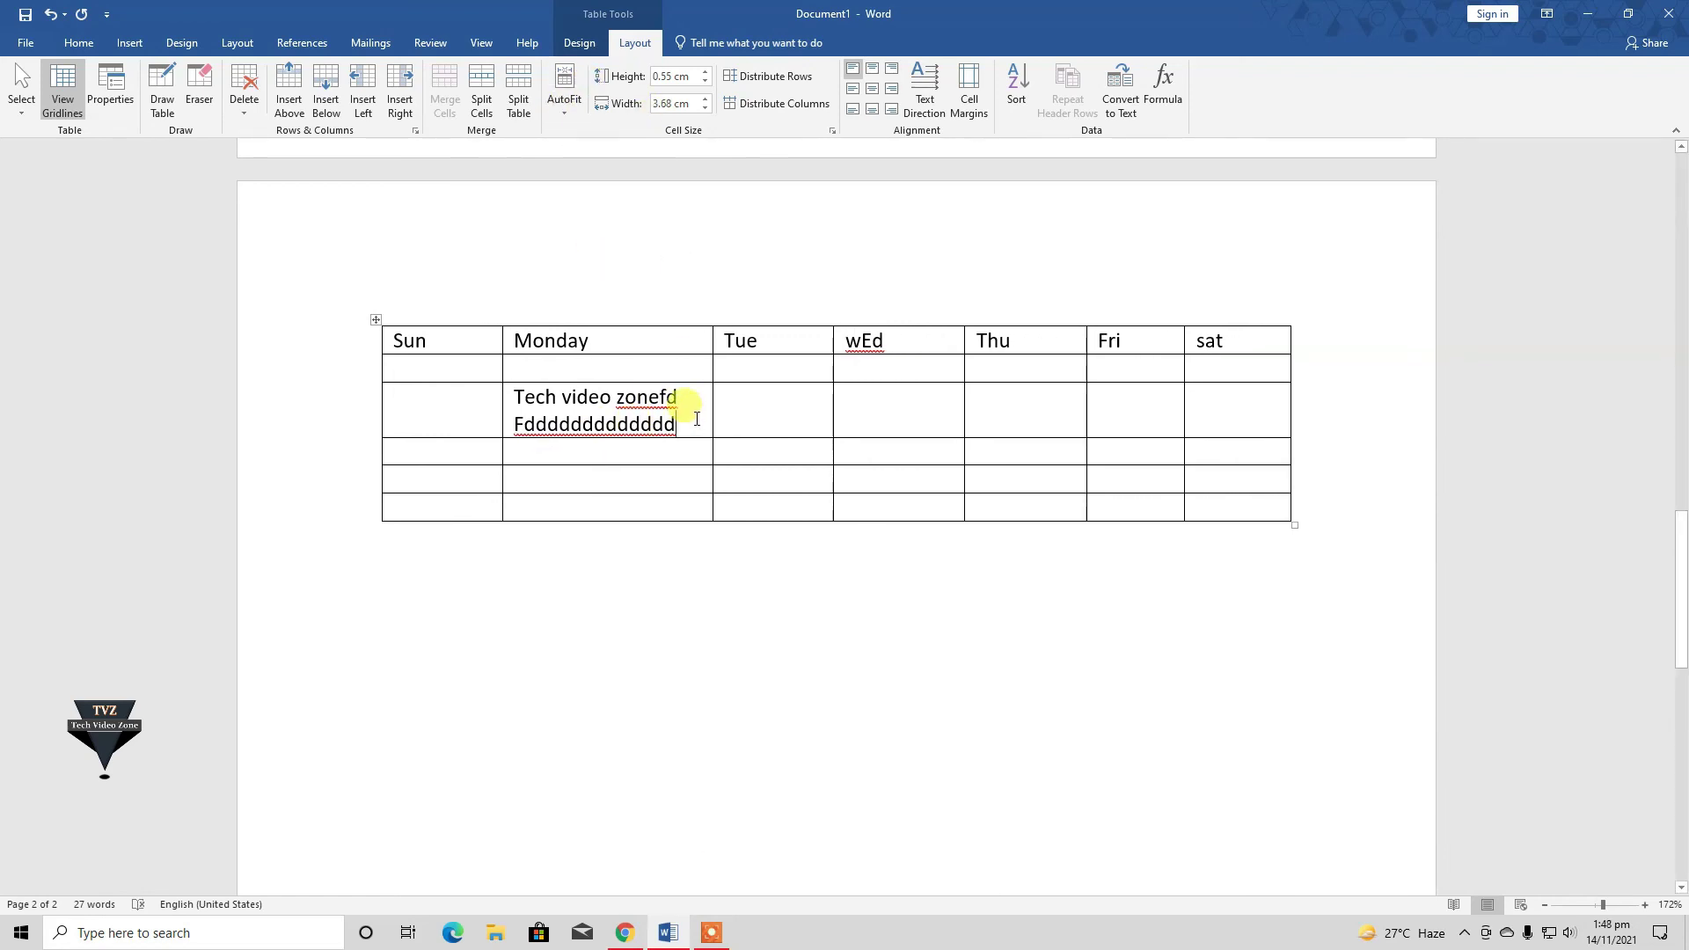
text(fffffffffffffffffffffffffffffffffffffffff)
key(BackSpace)
key(BackSpace)
key(BackSpace)
key(BackSpace)
key(BackSpace)
key(BackSpace)
key(BackSpace)
key(BackSpace)
key(BackSpace)
key(BackSpace)
key(BackSpace)
key(BackSpace)
key(BackSpace)
key(BackSpace)
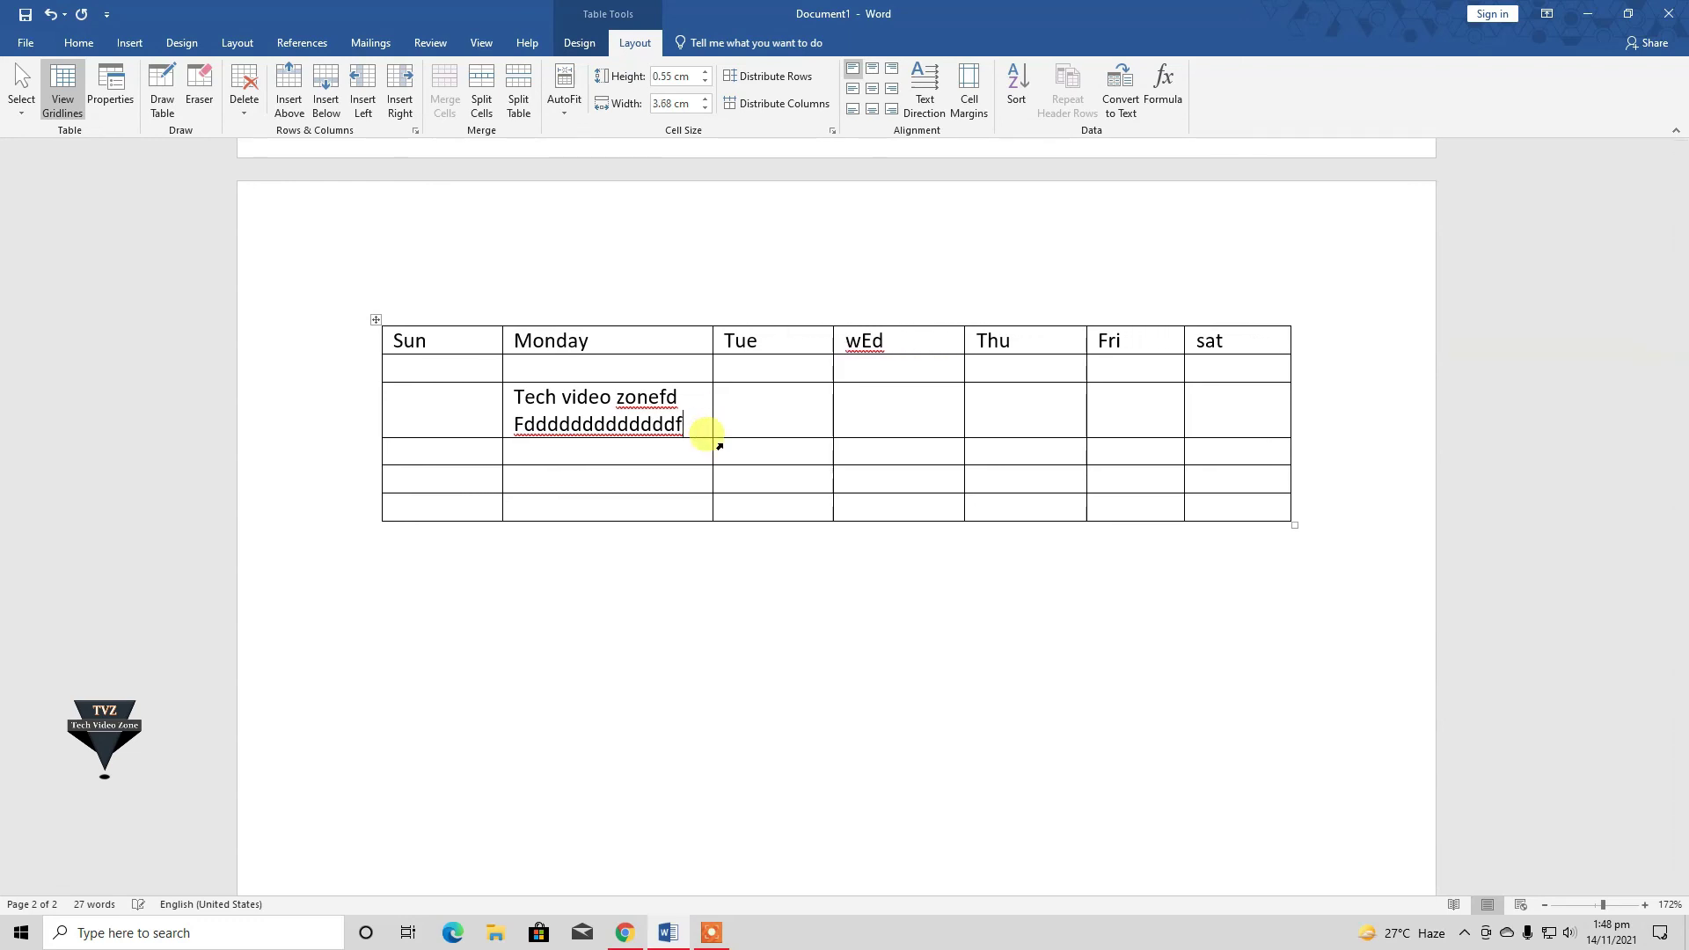
text(nnnnnnnnnnnnnnnn)
key(BackSpace)
key(BackSpace)
key(BackSpace)
key(BackSpace)
key(BackSpace)
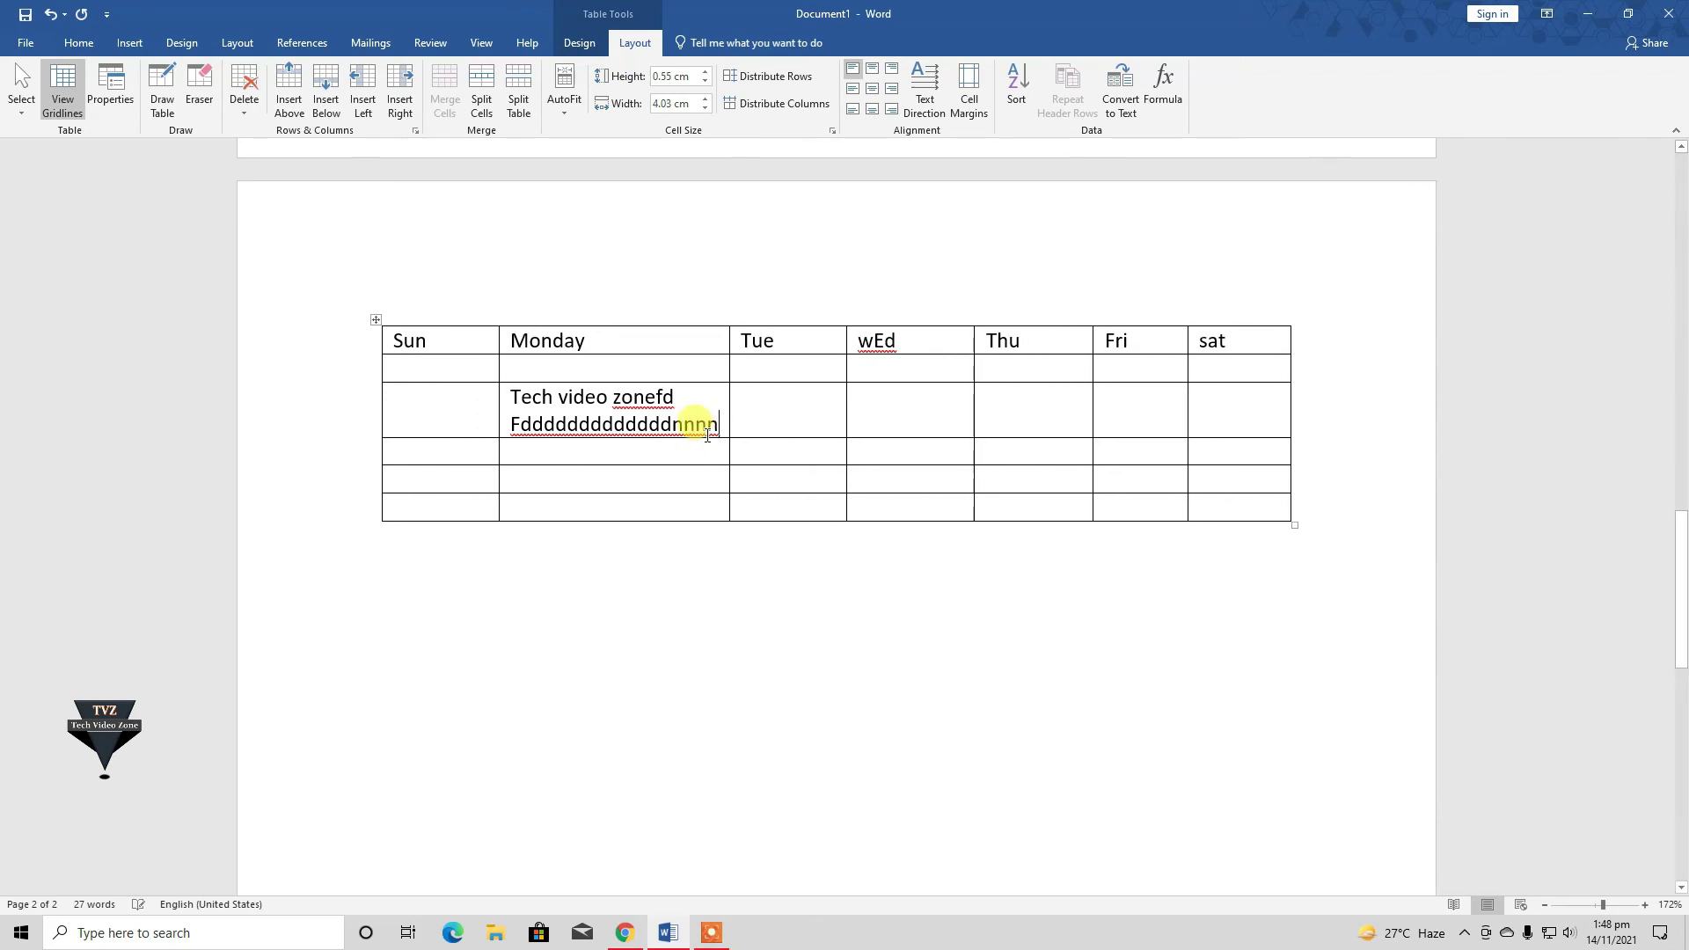
key(BackSpace)
key(BackSpace)
key(BackSpace)
text(F F)
key(Return)
text(F F)
key(BackSpace)
key(BackSpace)
key(BackSpace)
key(BackSpace)
key(BackSpace)
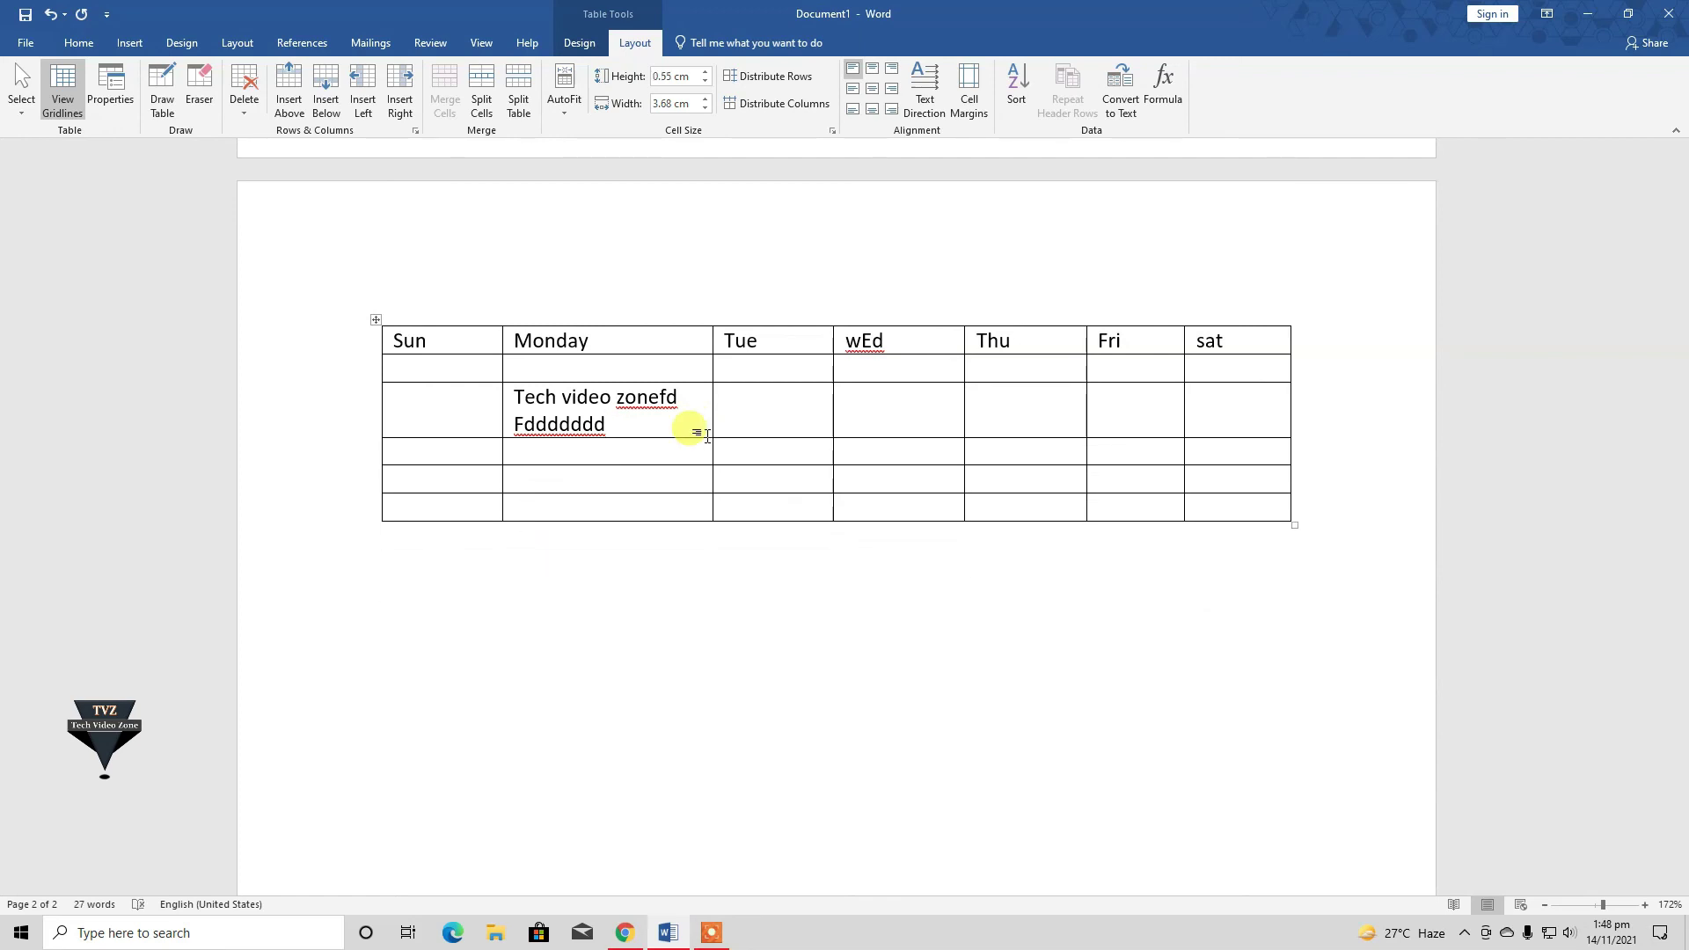
text(n)
click(566, 110)
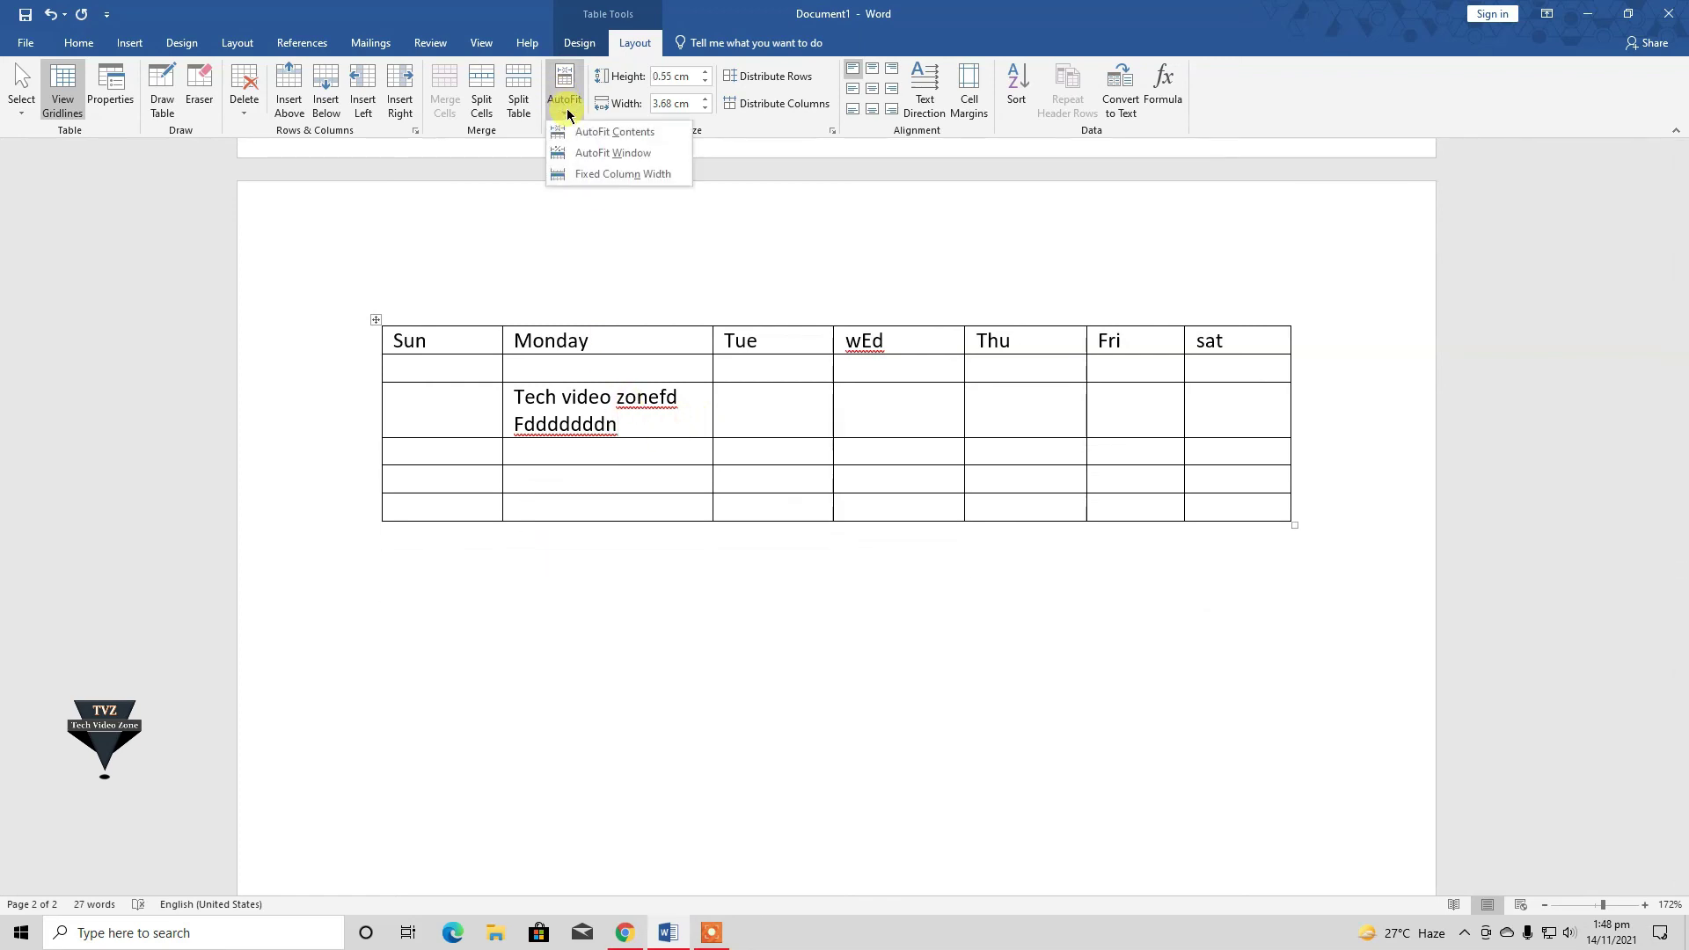
- Set Fixed Column Width, then type a wrapping run of n's in the Monday cell and trim it
click(631, 174)
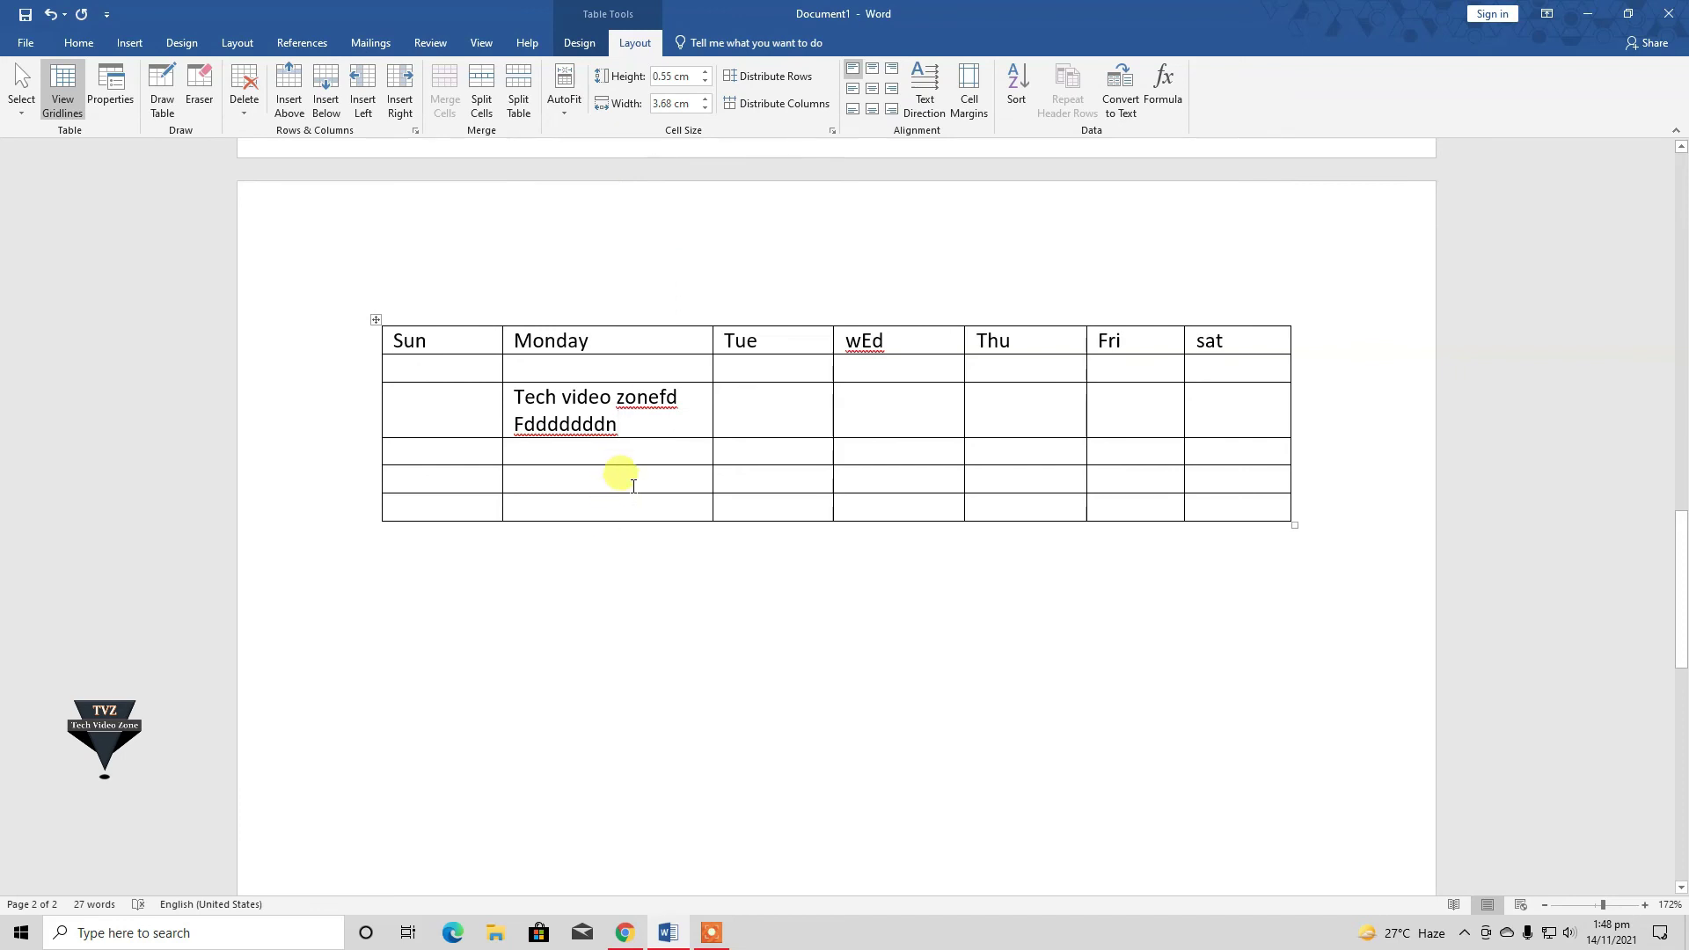
text(nnnnnnnnnnnnnnnnnnnnnnnnnnnnnnnnnnnnnnnnnnnnnnnnnnnnnnnnnnnnnnnnnnnnnnnnnnnnnnnnnnnnnnnnnnnnnn)
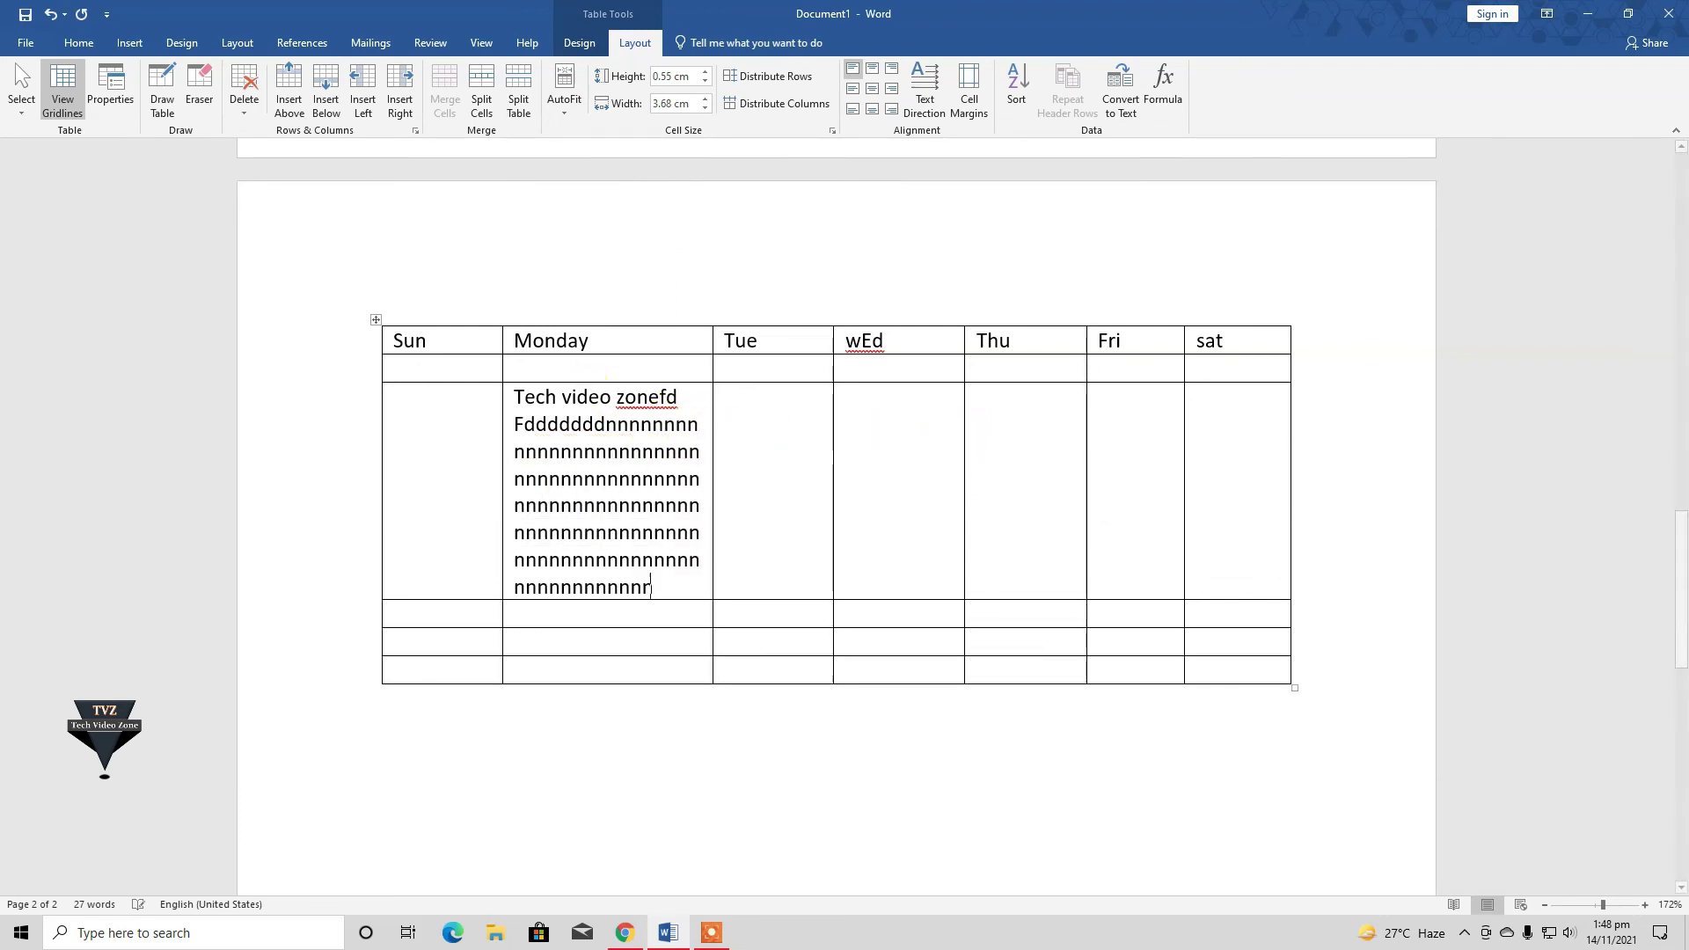
text(nnnnnnnnnnnnnnnnnnnnnnnnnnnnnnnnnnnnnnnnnnnnnnnnnnnnnnnnnnnnnnnnnnnnnnnnnnnnnnnnnnnnnnnnnnnnnnnnnn)
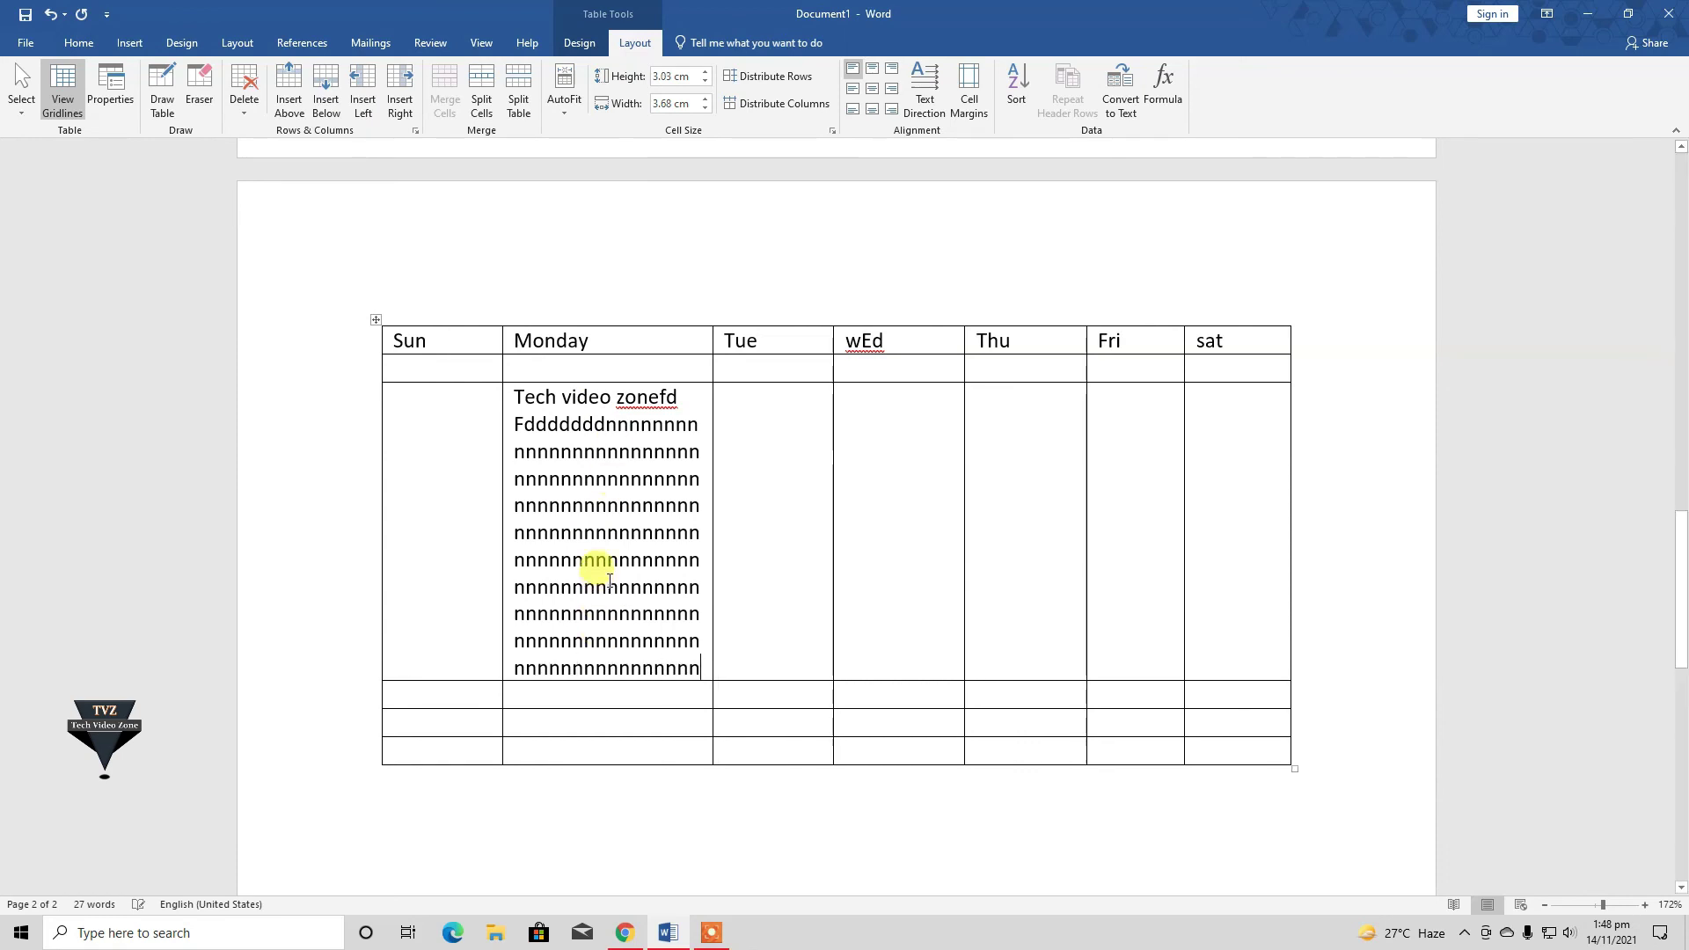
key(BackSpace)
key(BackSpace)
key(BackSpace)
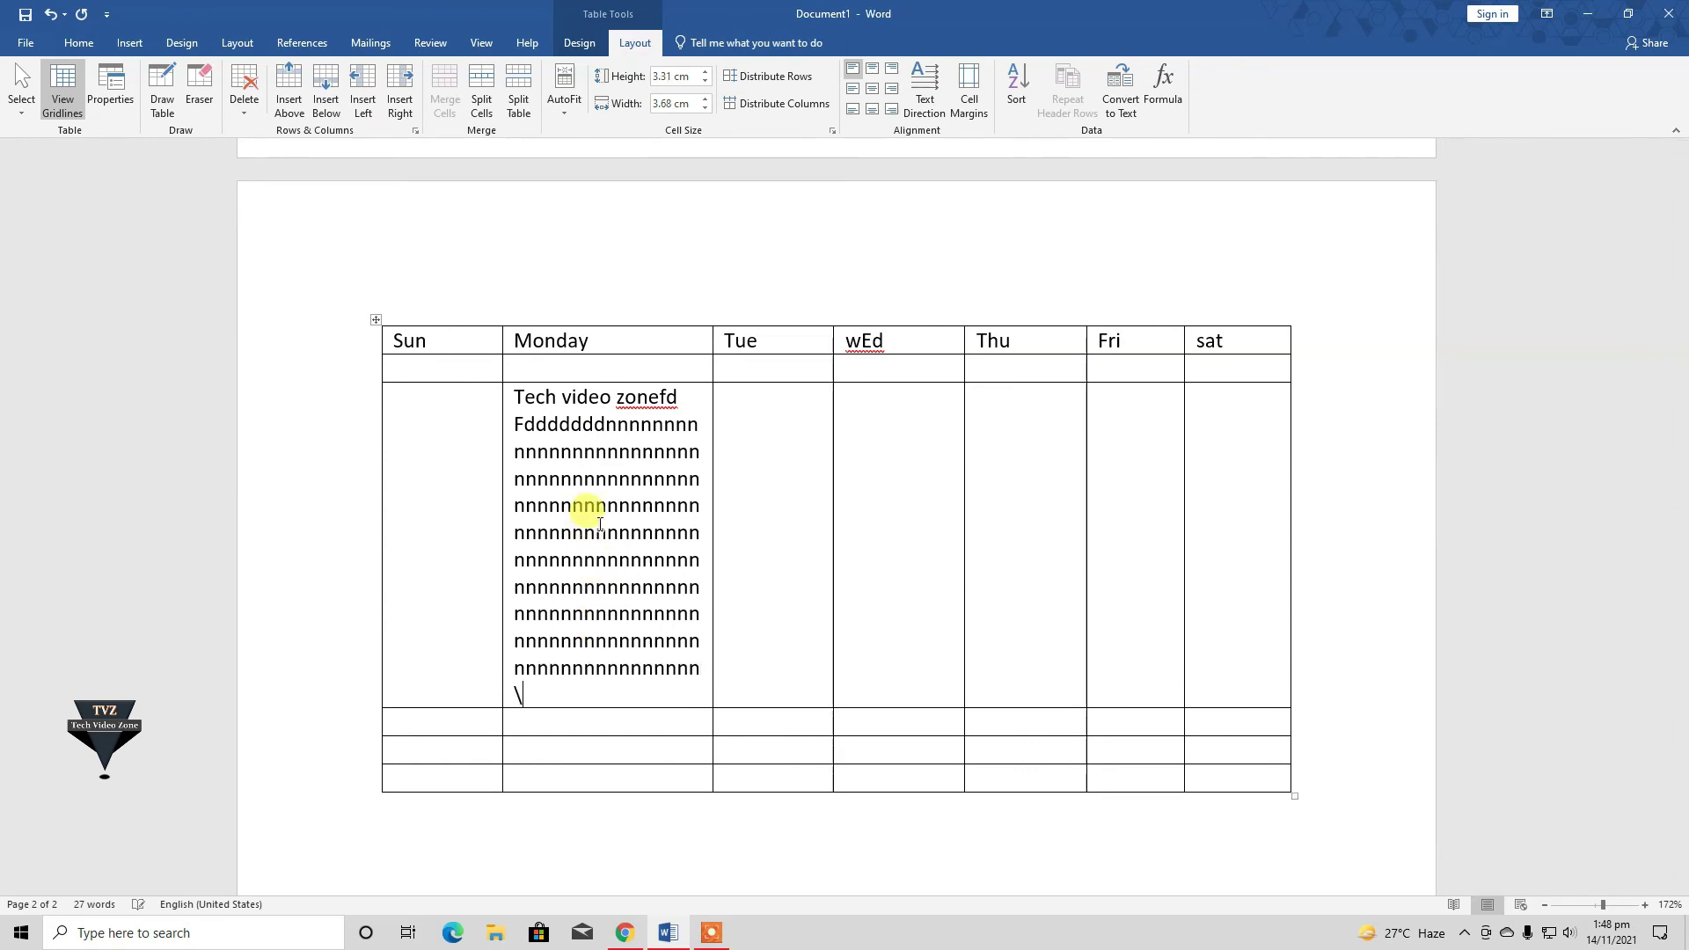
key(BackSpace)
key(BackSpace)
key(BackSpace)
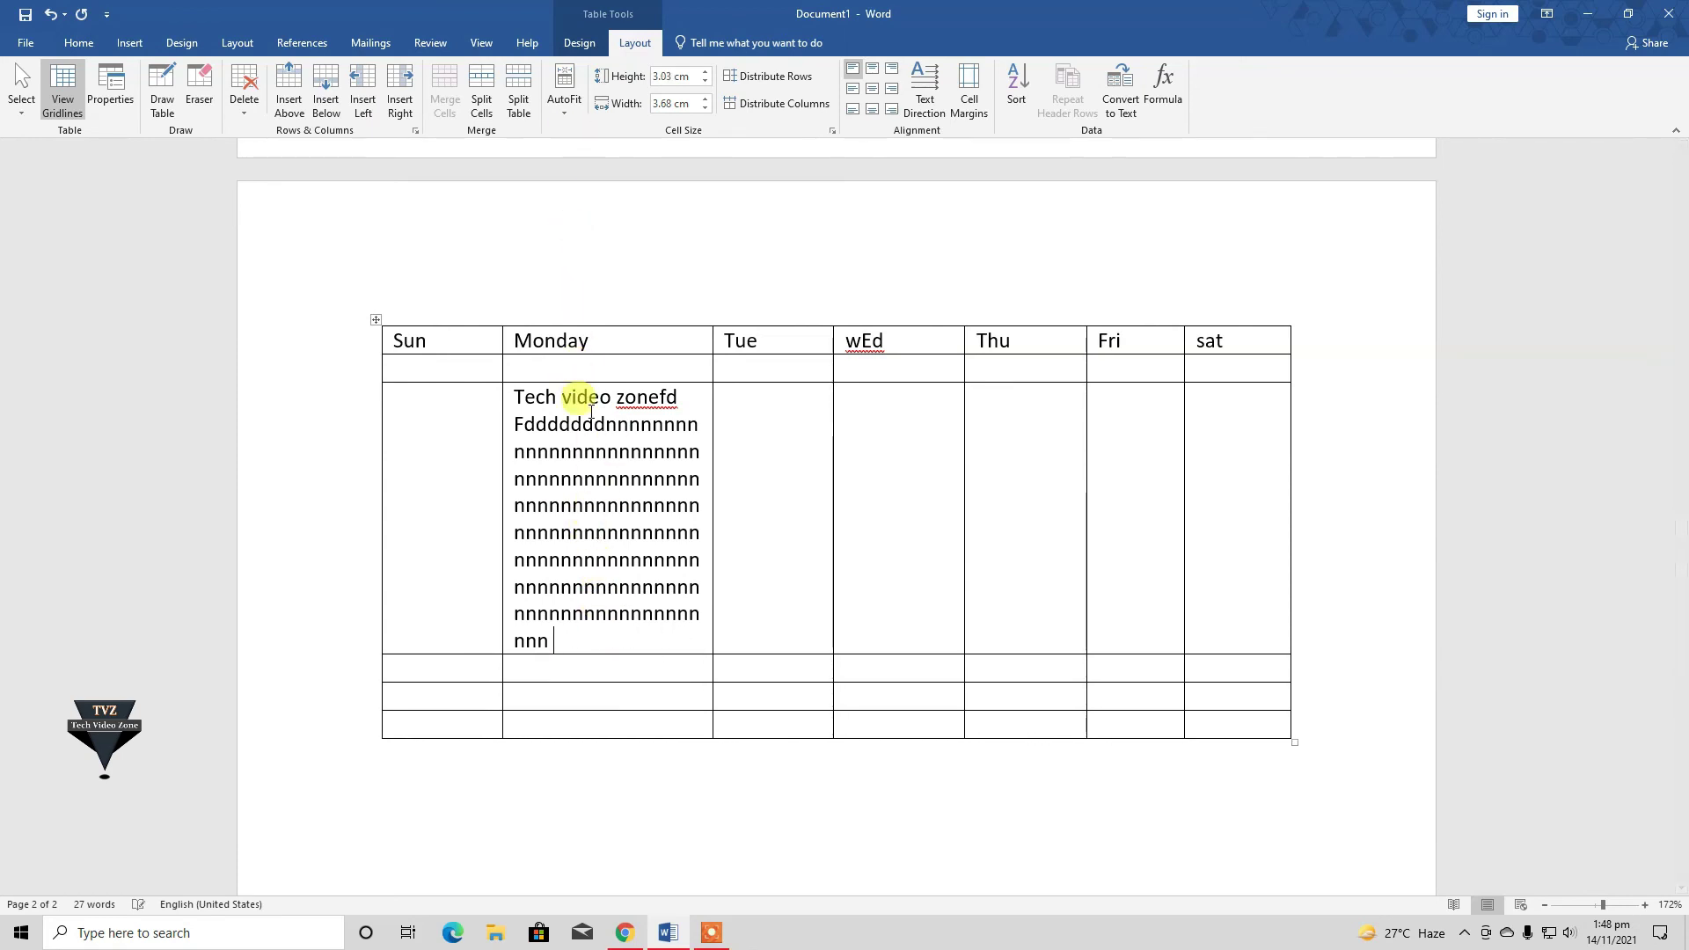
key(BackSpace)
key(BackSpace)
key(BackSpace)
key(BackSpace)
key(BackSpace)
key(BackSpace)
key(BackSpace)
key(BackSpace)
key(BackSpace)
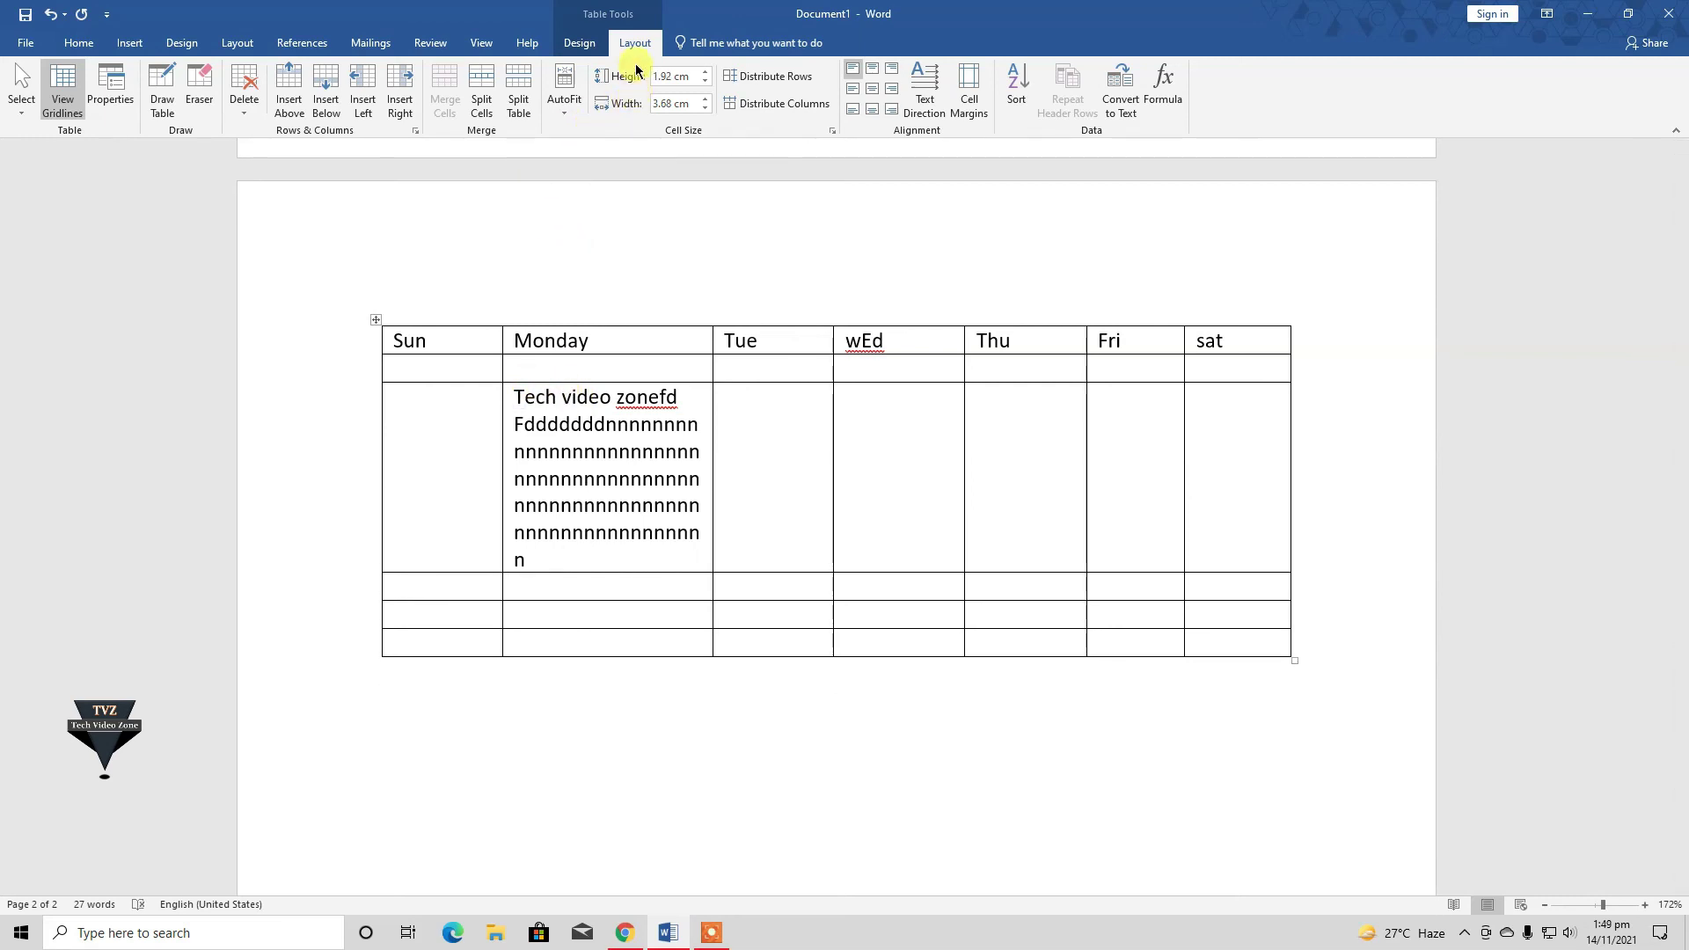
click(706, 71)
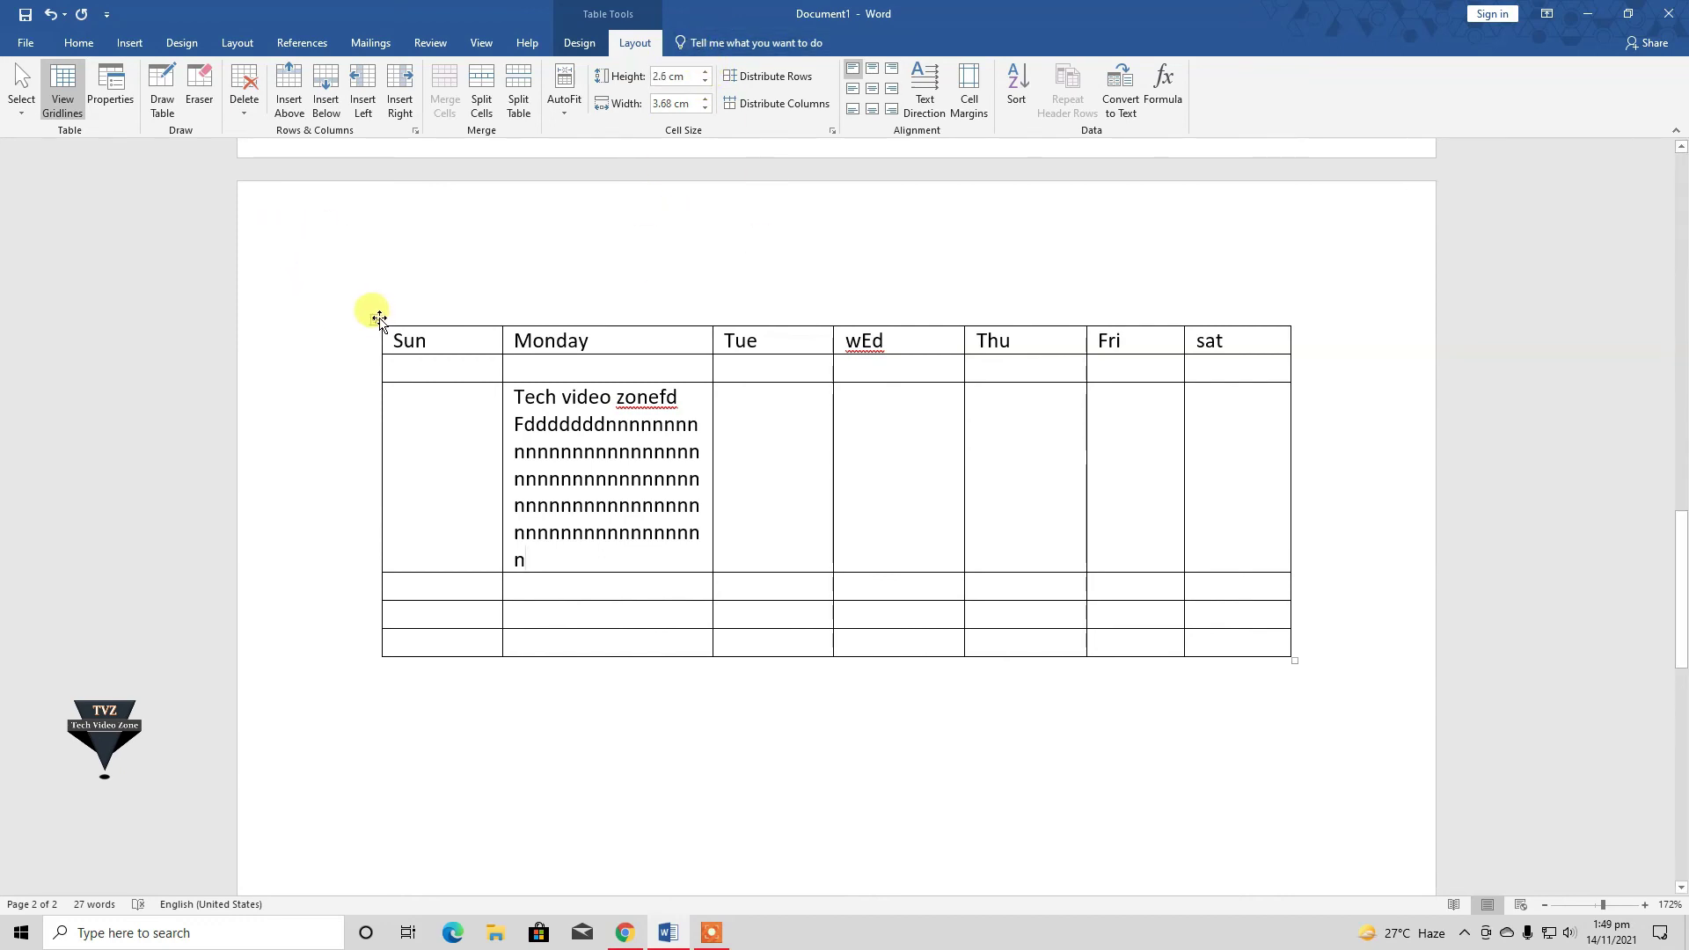
- With the whole weekday table selected, adjust the row height and column width spinners
click(379, 318)
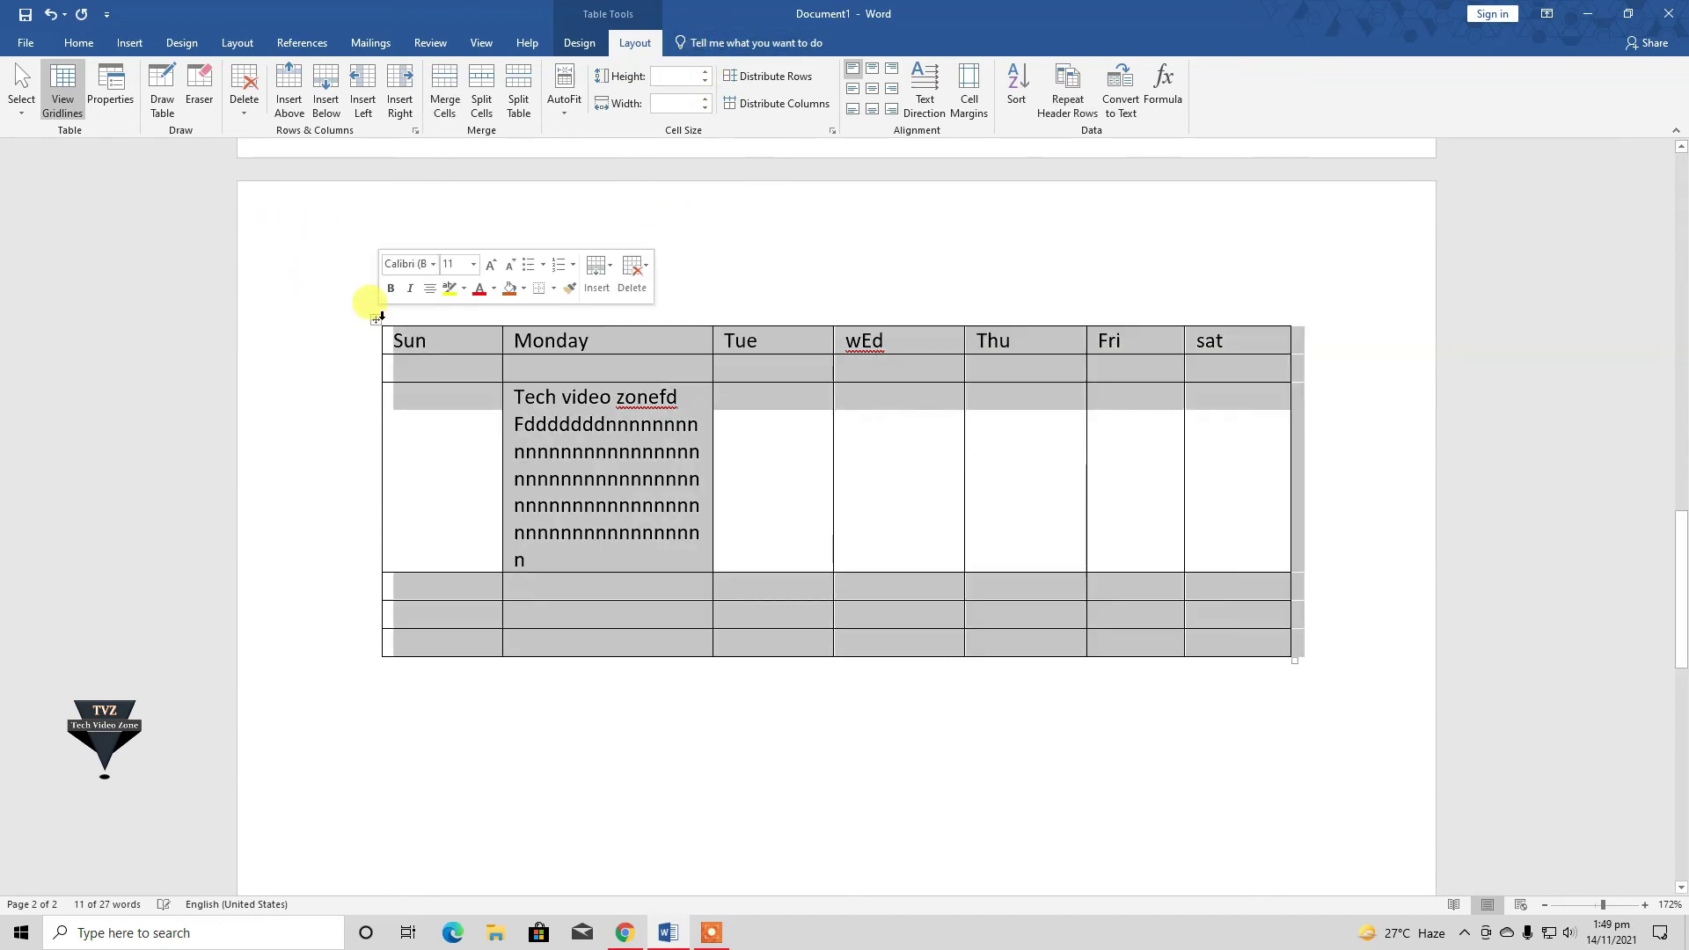
click(706, 71)
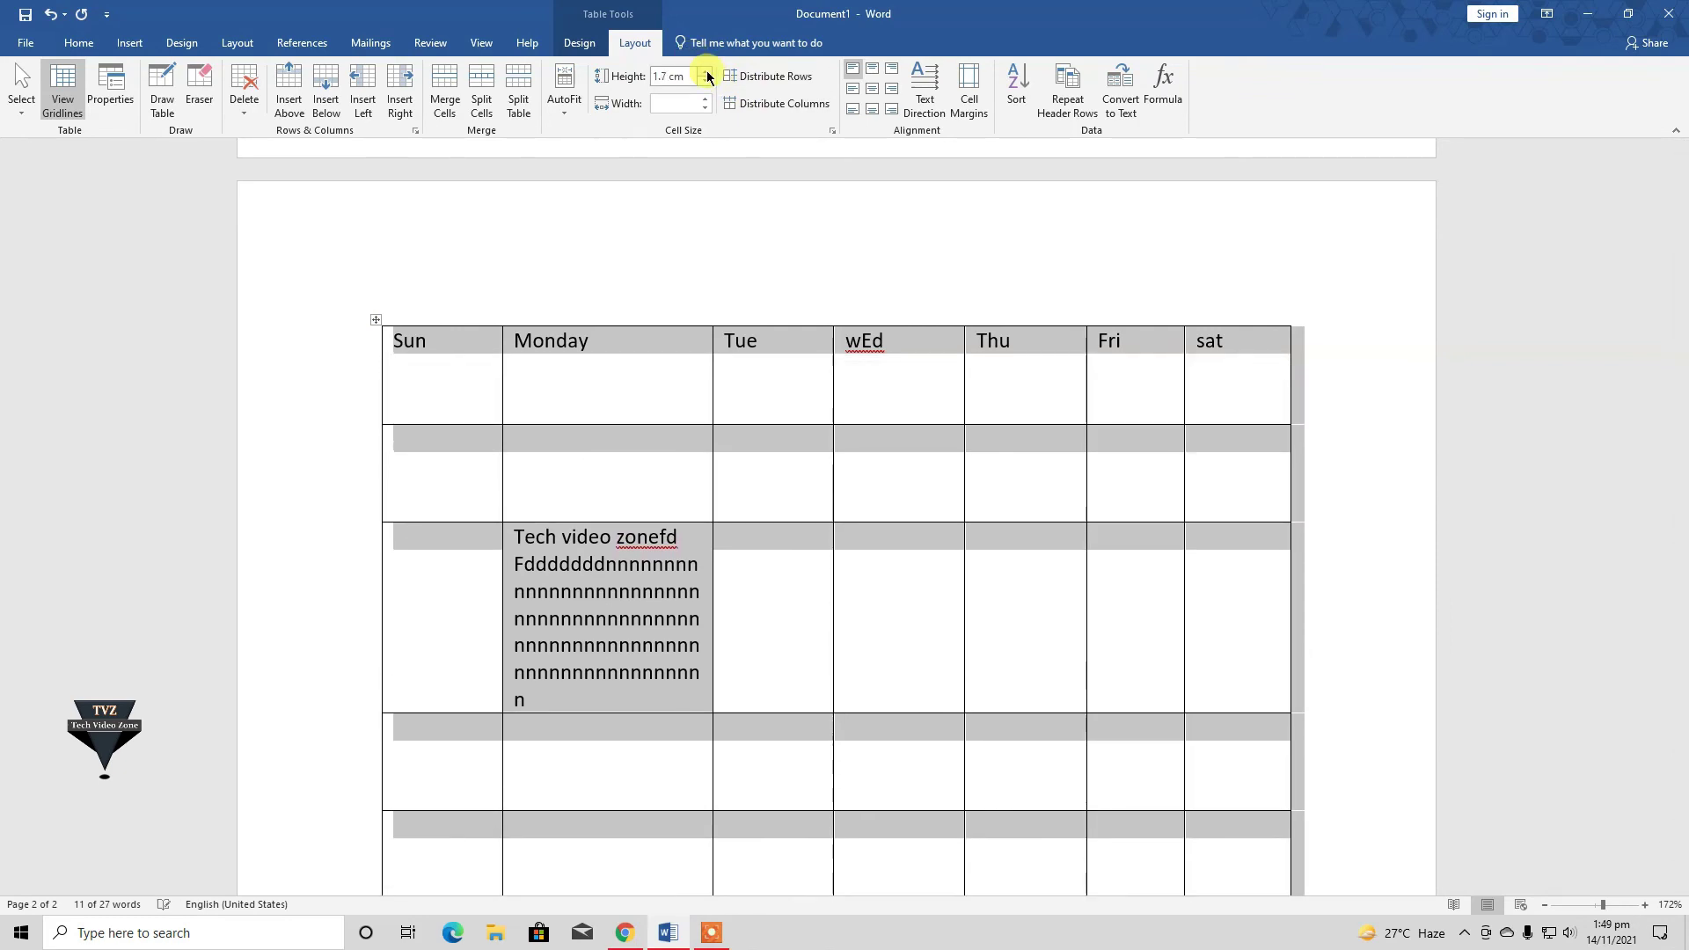
click(706, 82)
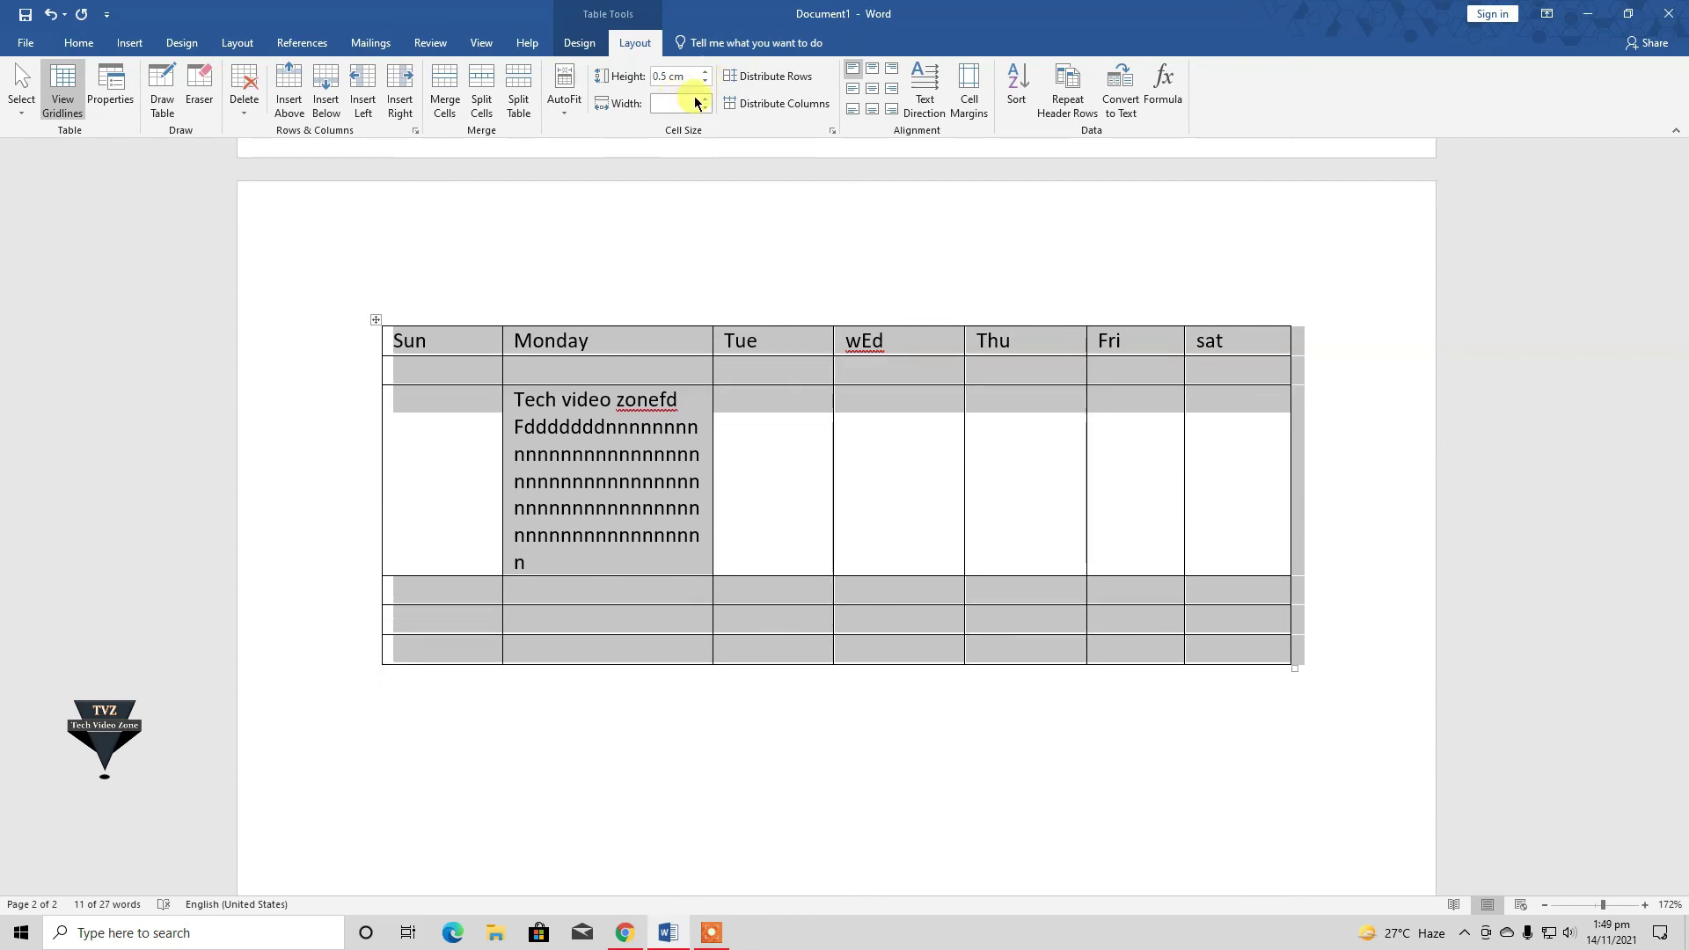
click(706, 98)
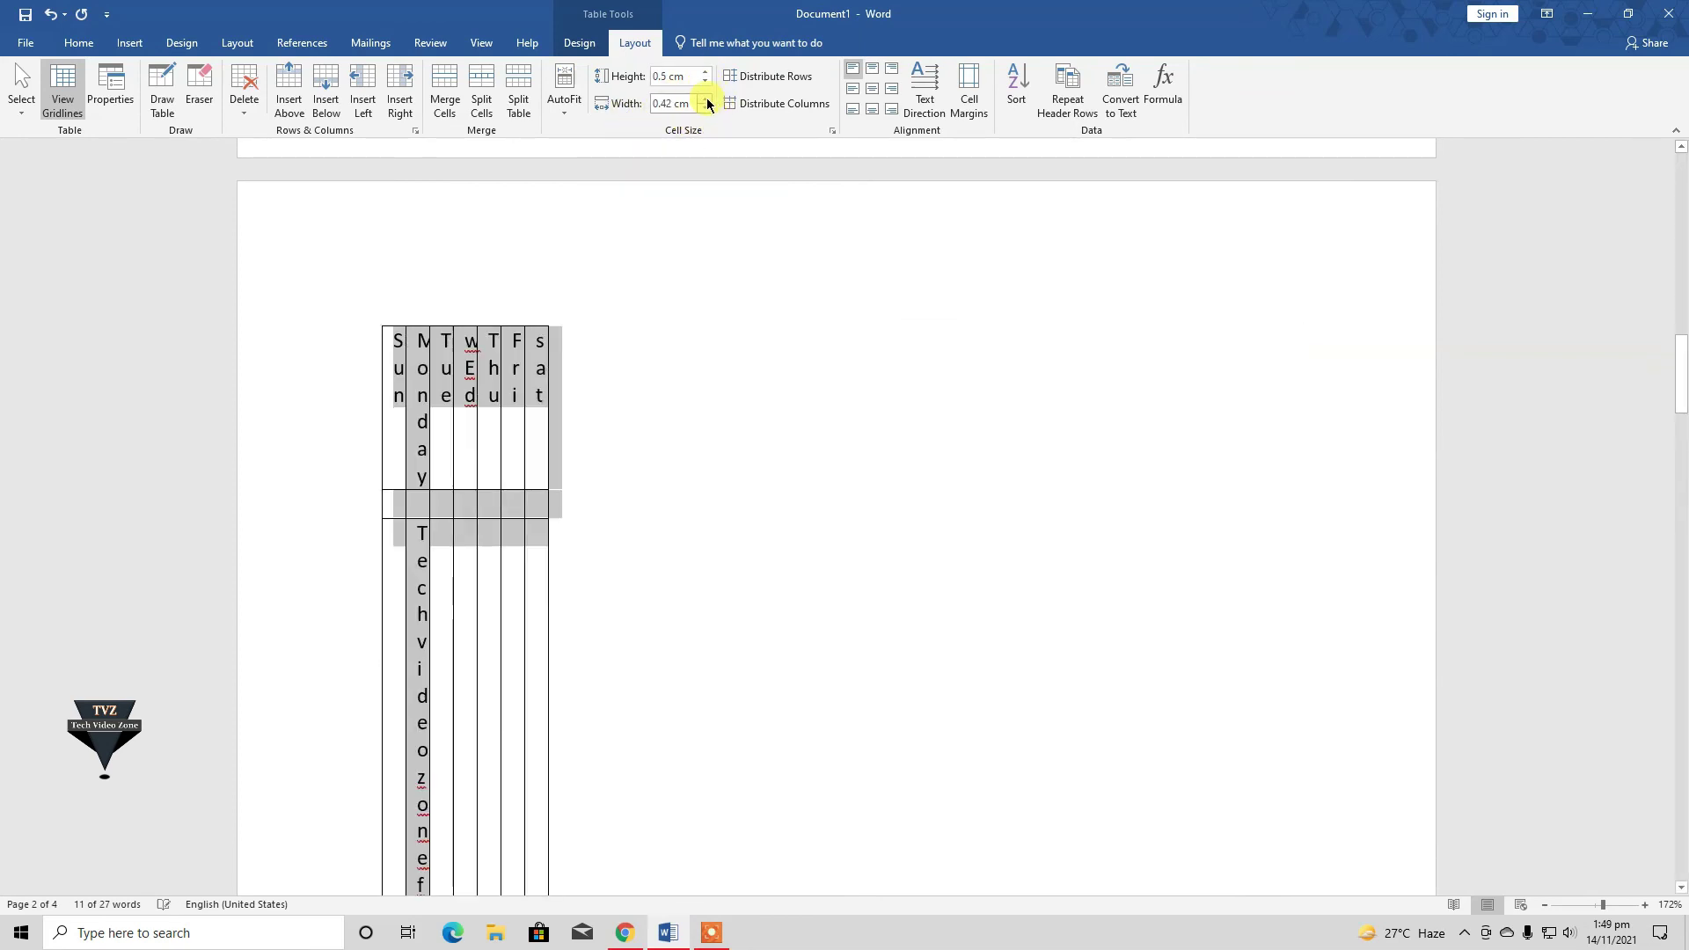
click(707, 100)
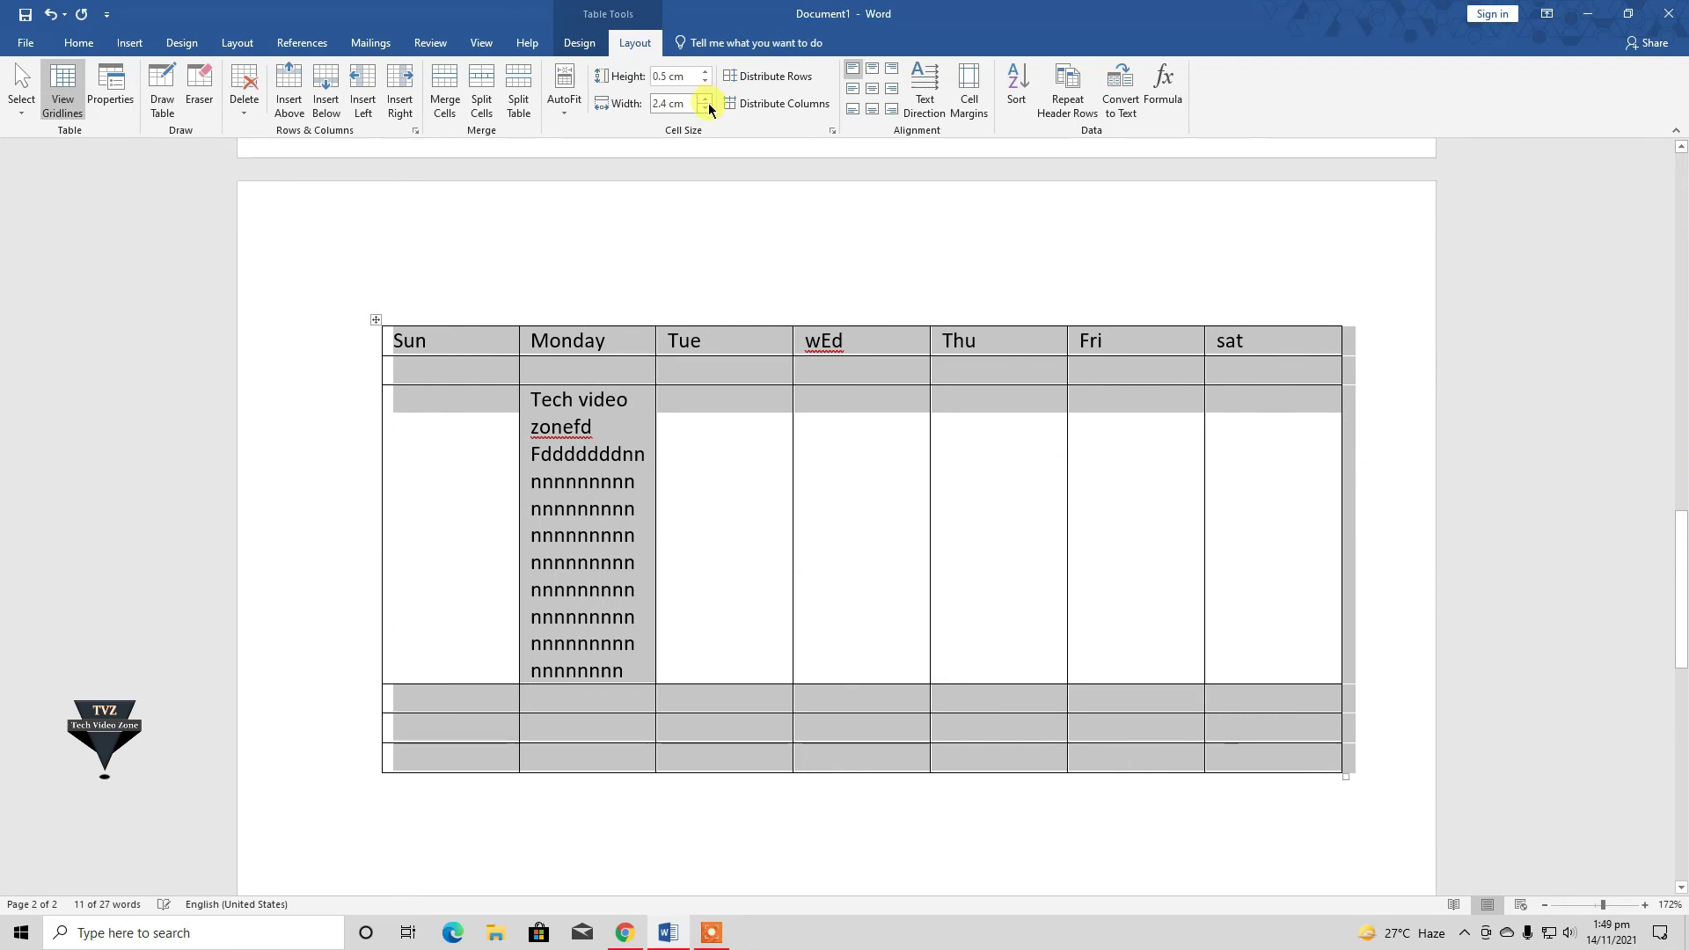
click(706, 108)
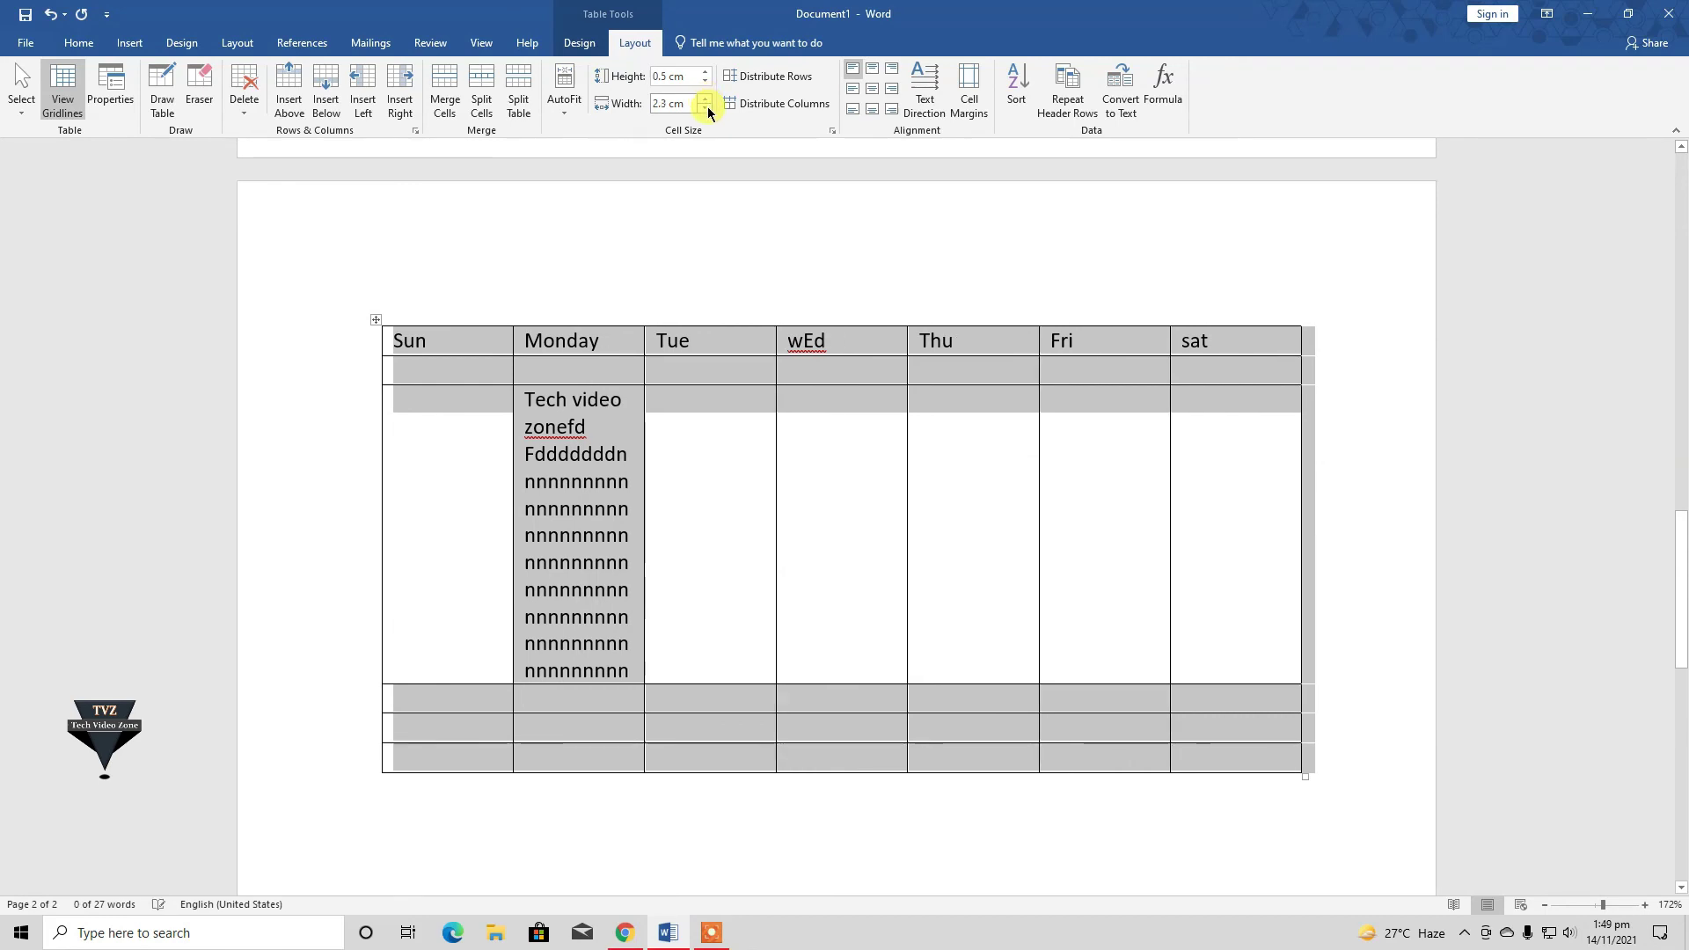
click(707, 107)
- Bring all rows to 1.1 cm tall and all columns to 2.4 cm wide
click(706, 73)
click(706, 73)
click(706, 73)
click(705, 73)
click(705, 73)
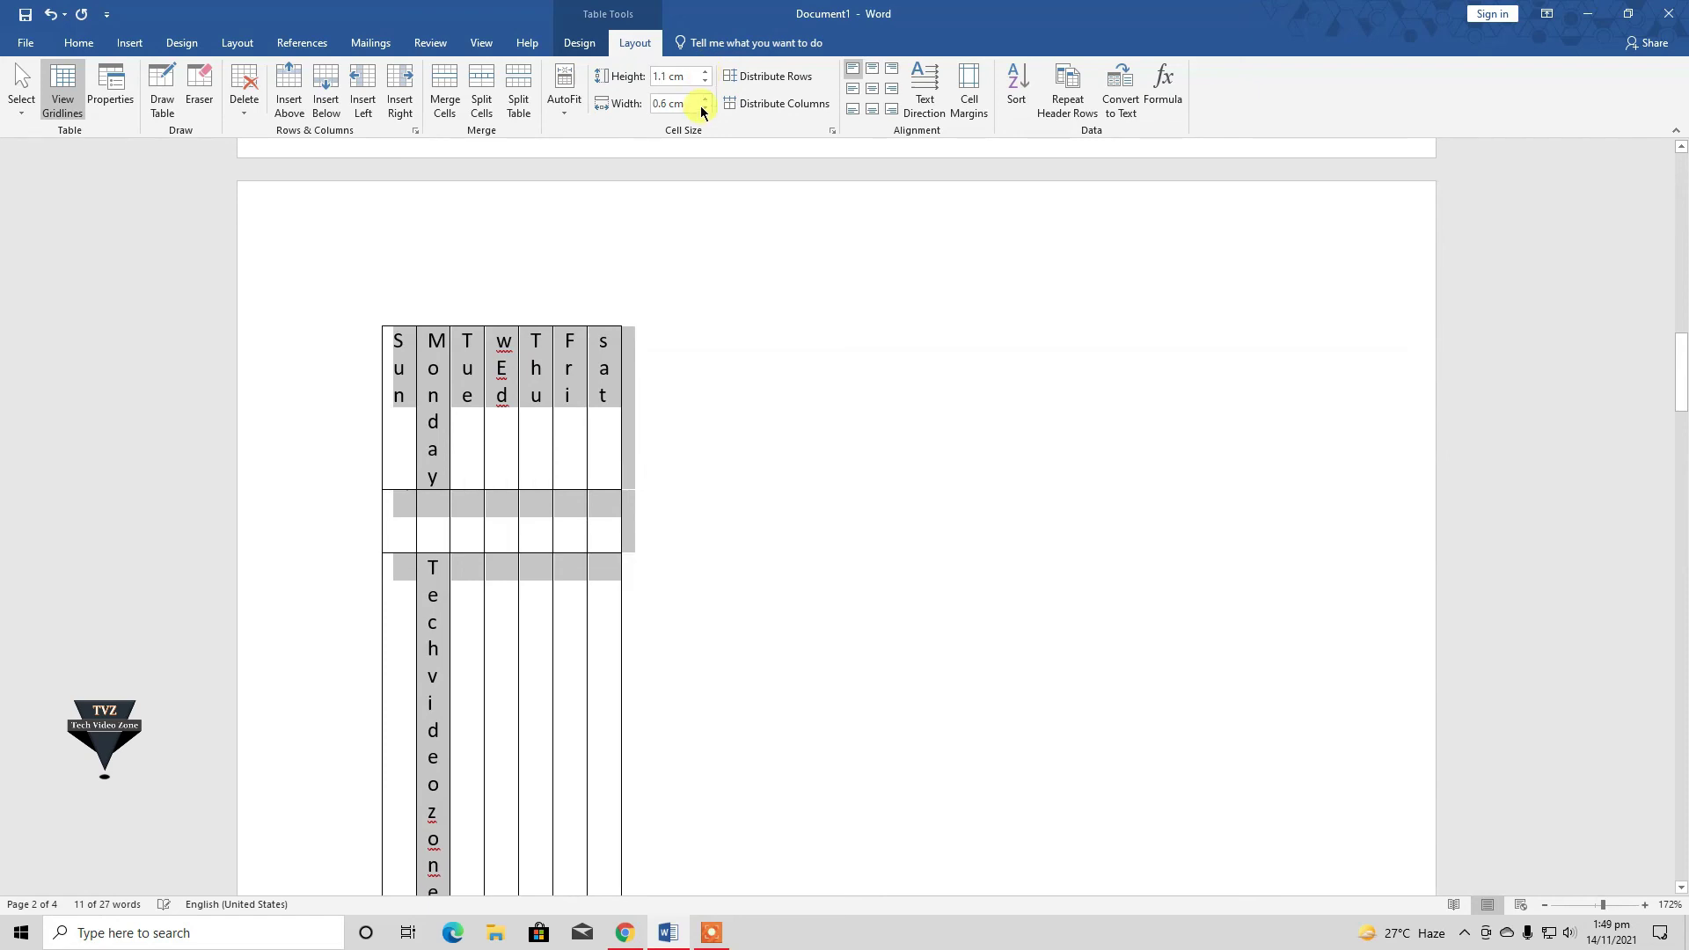
click(704, 100)
click(704, 100)
click(703, 99)
click(704, 99)
click(704, 99)
click(704, 100)
click(703, 99)
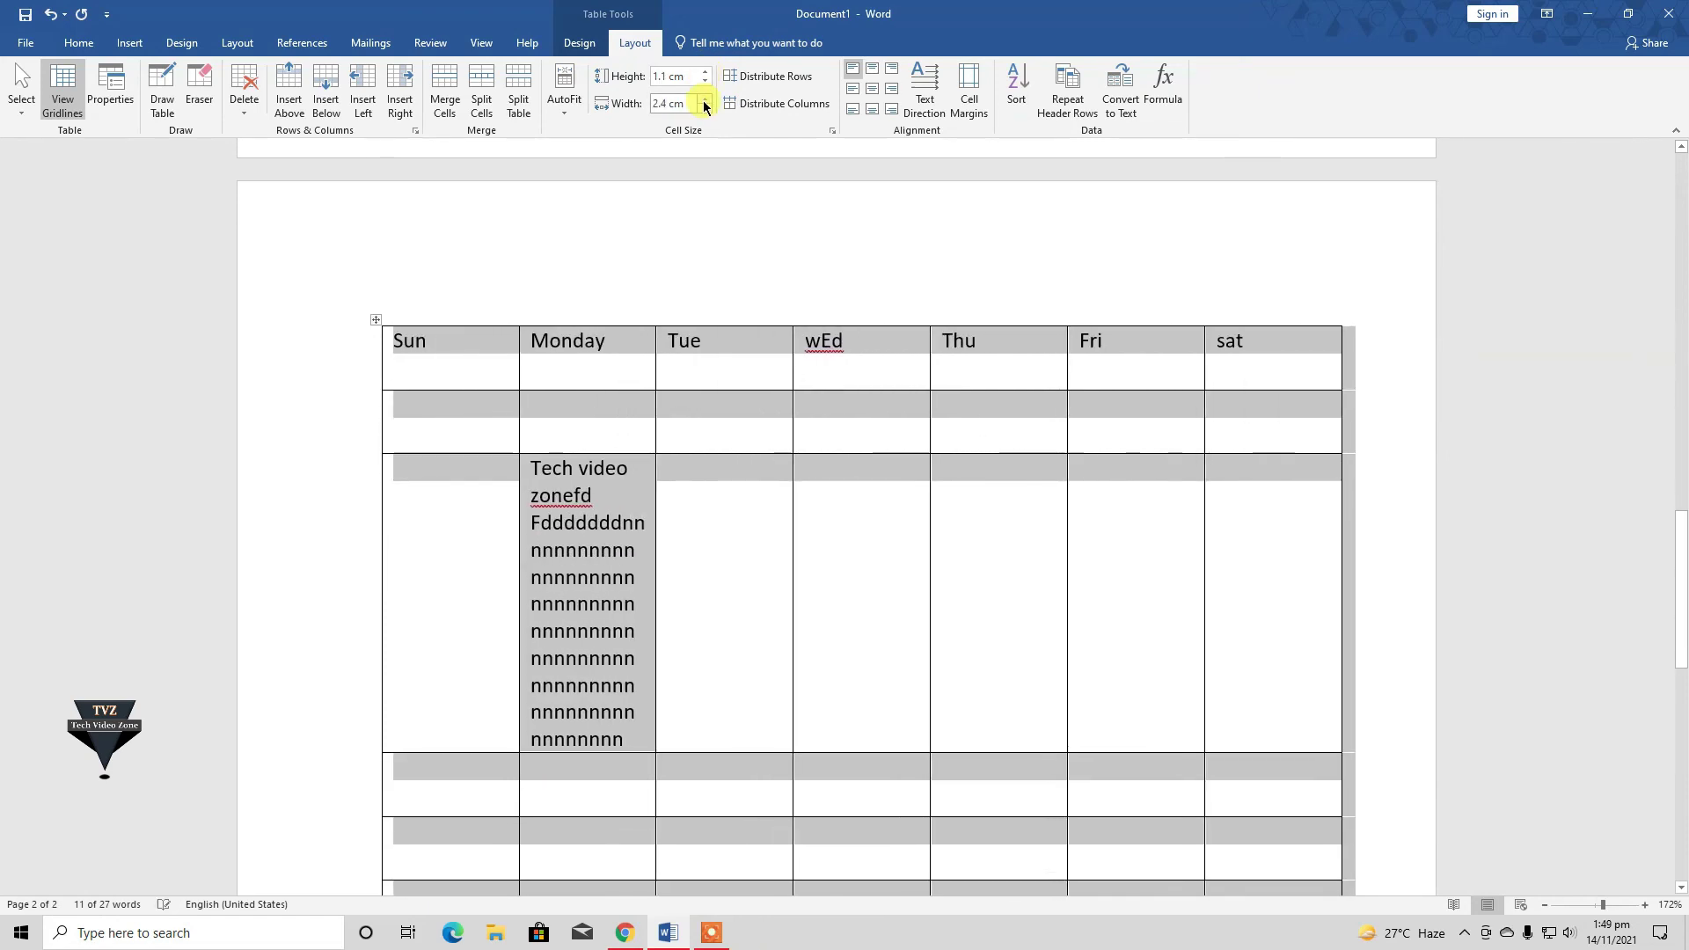
scroll(752, 308, down, 2)
scroll(754, 309, up, 3)
scroll(864, 490, down, 1)
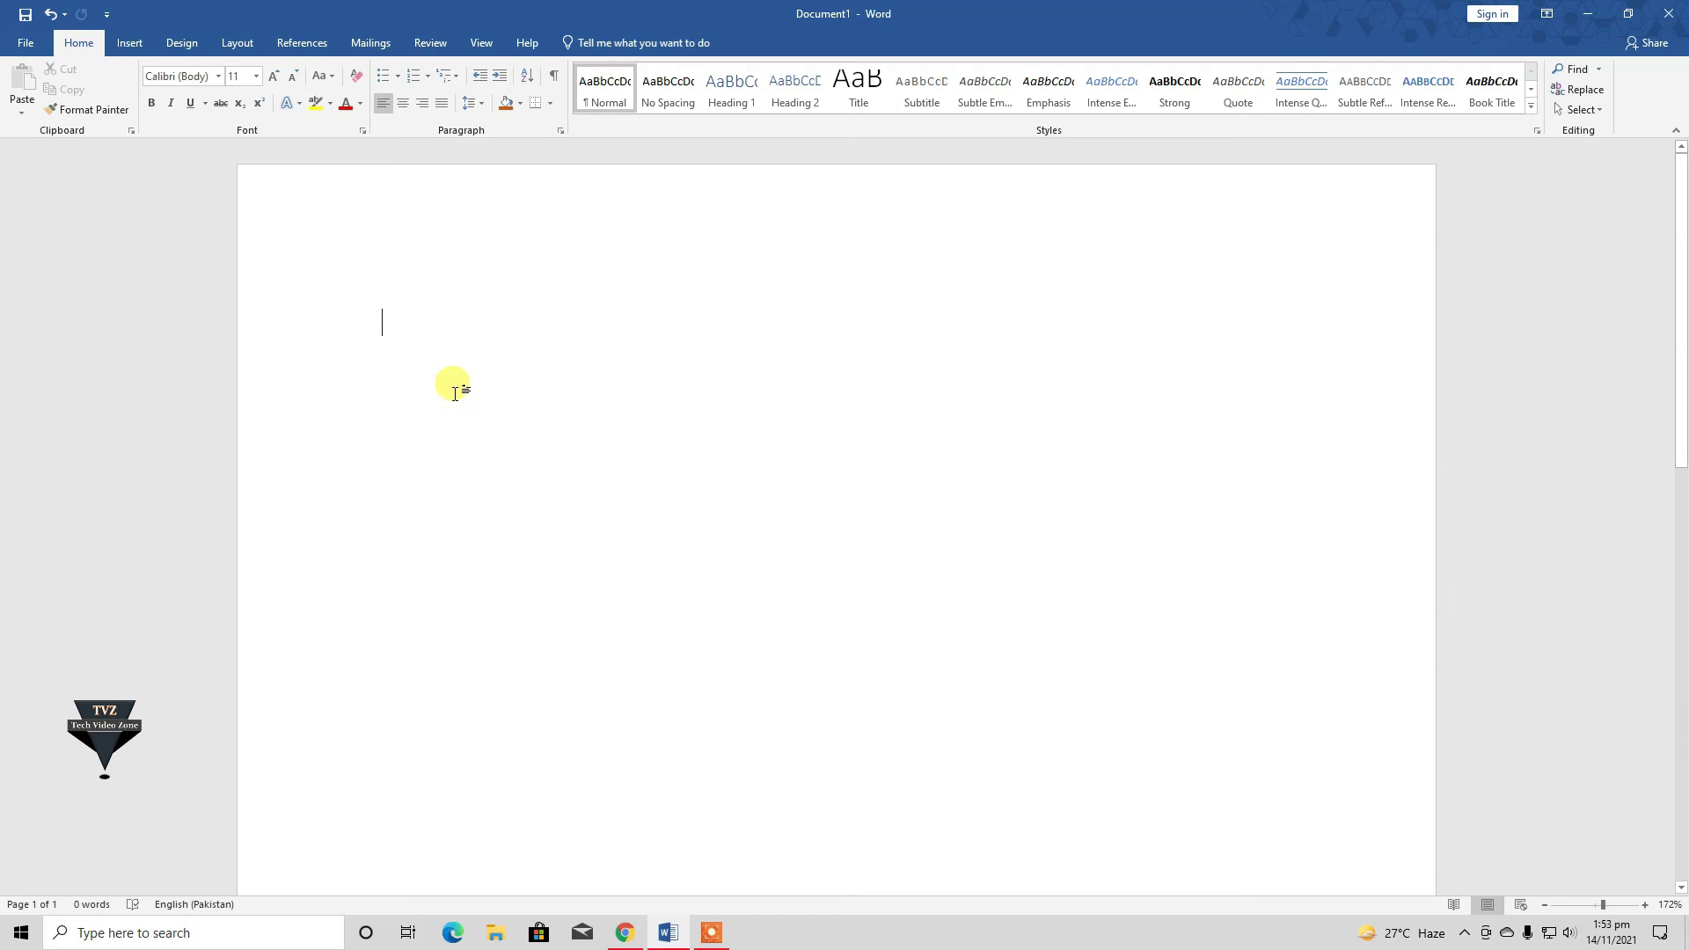
- Draw the outer rectangle of a new table with Draw Table
click(129, 43)
click(139, 112)
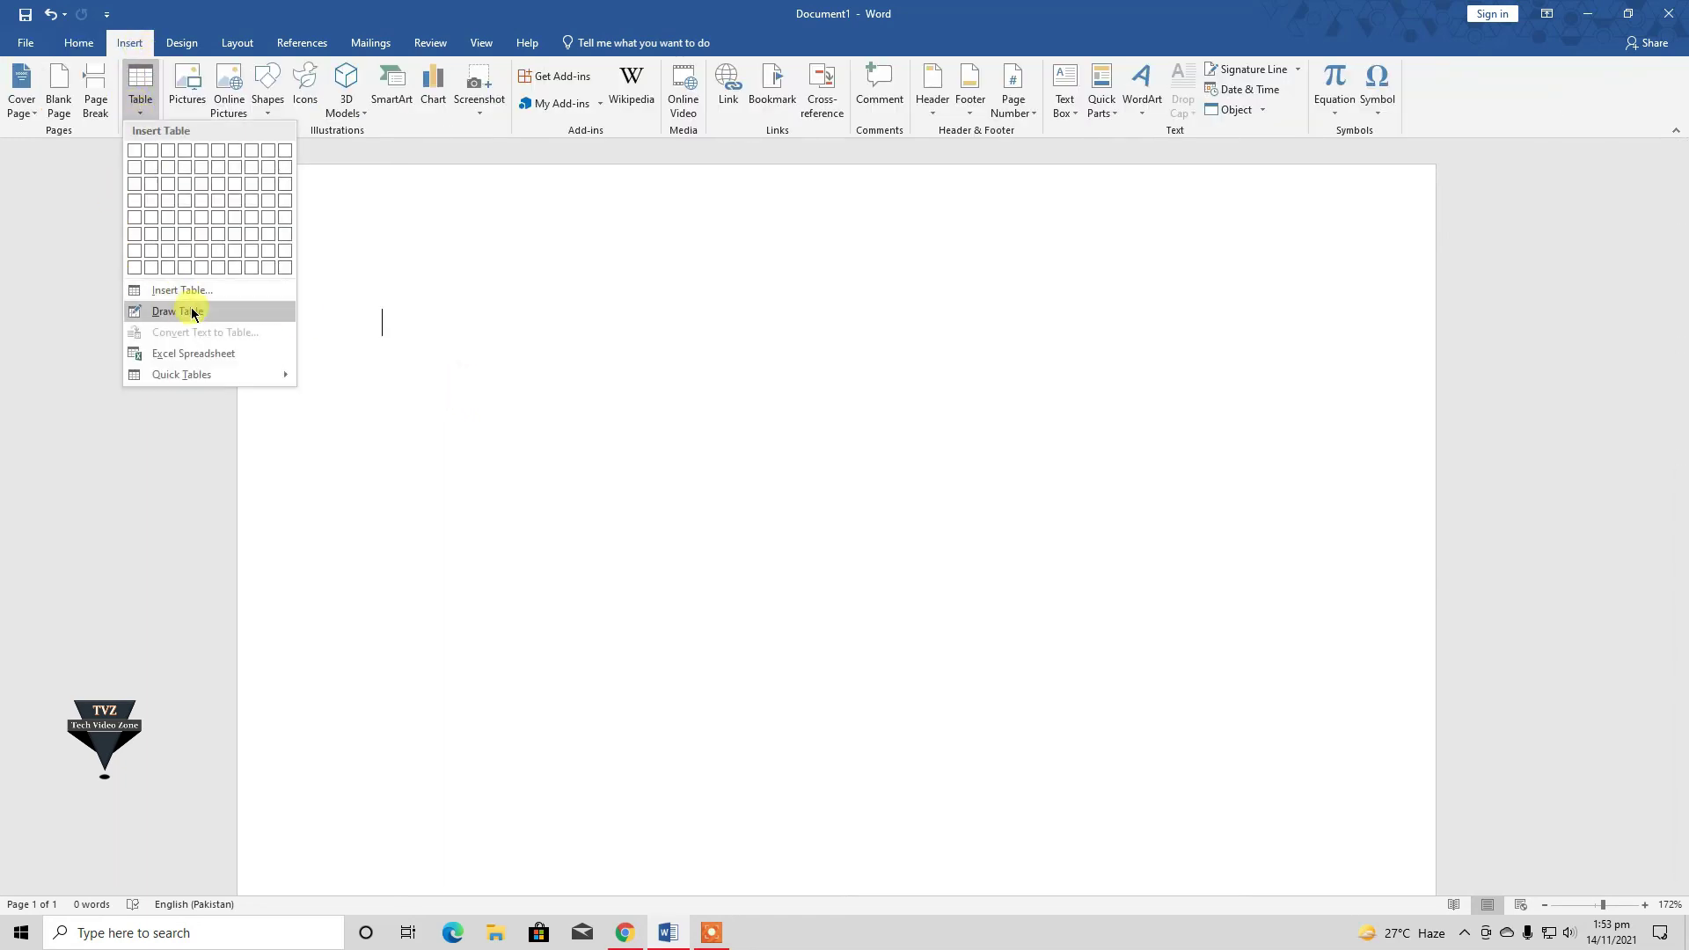
click(141, 311)
mouse_move(402, 292)
mouse_down()
mouse_move(918, 563)
mouse_move(1186, 562)
mouse_up()
- Draw five vertical column borders and three horizontal row borders inside the rectangle
drag(458, 327, 457, 556)
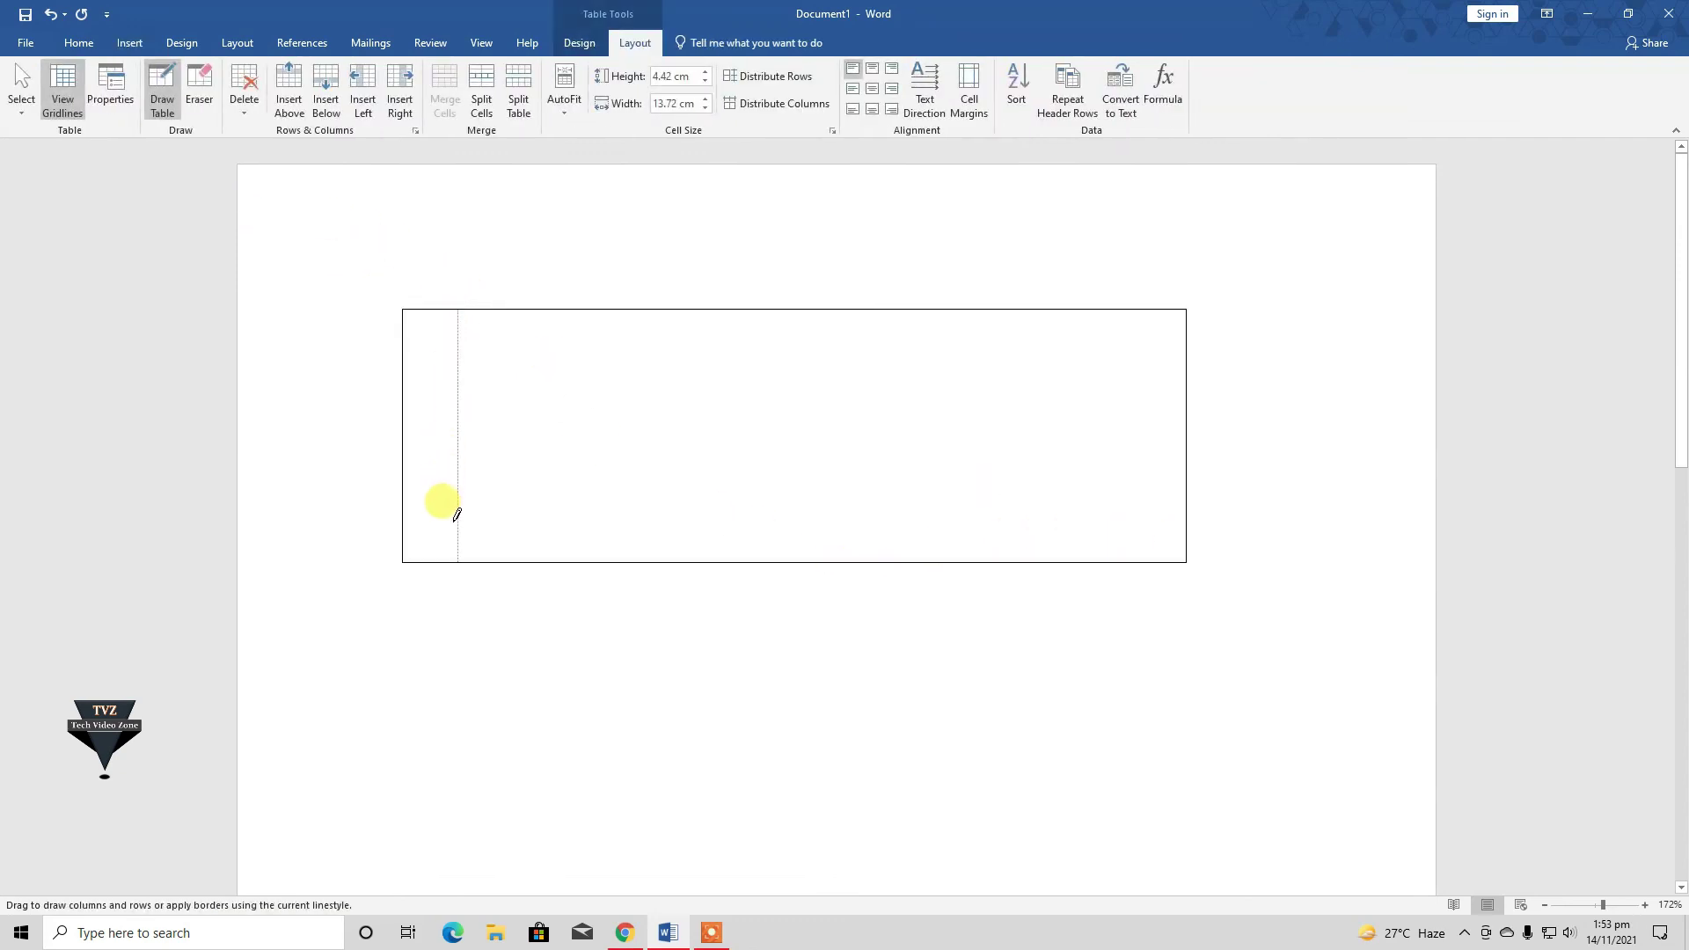
drag(625, 310, 623, 558)
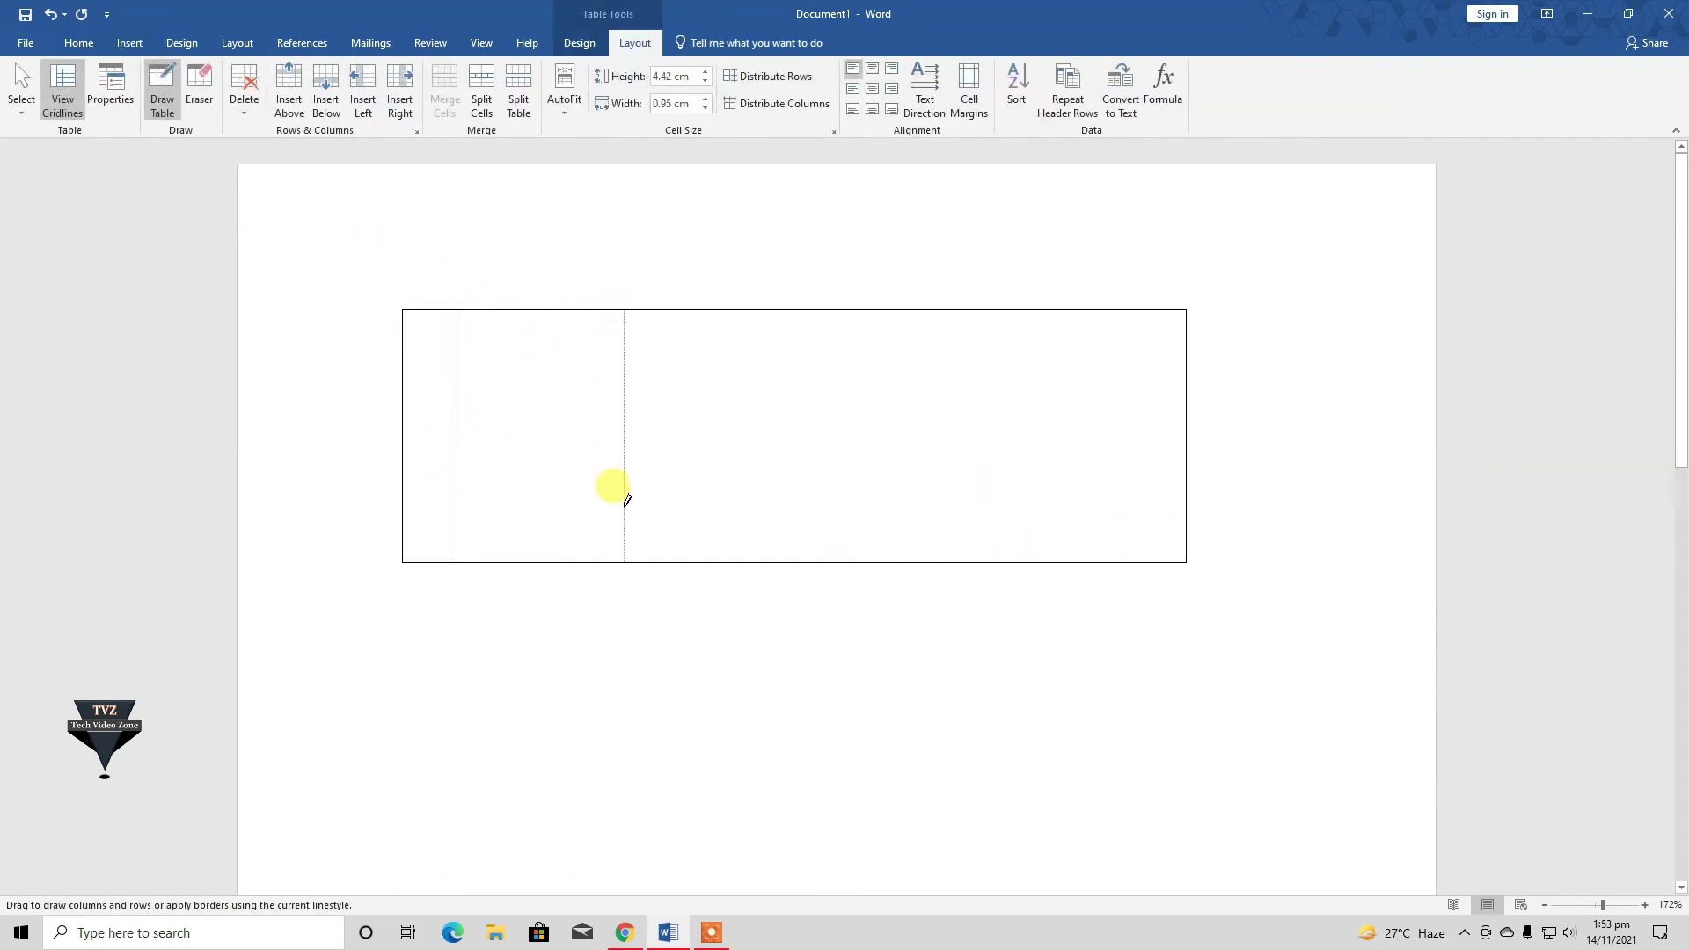
drag(703, 311, 702, 556)
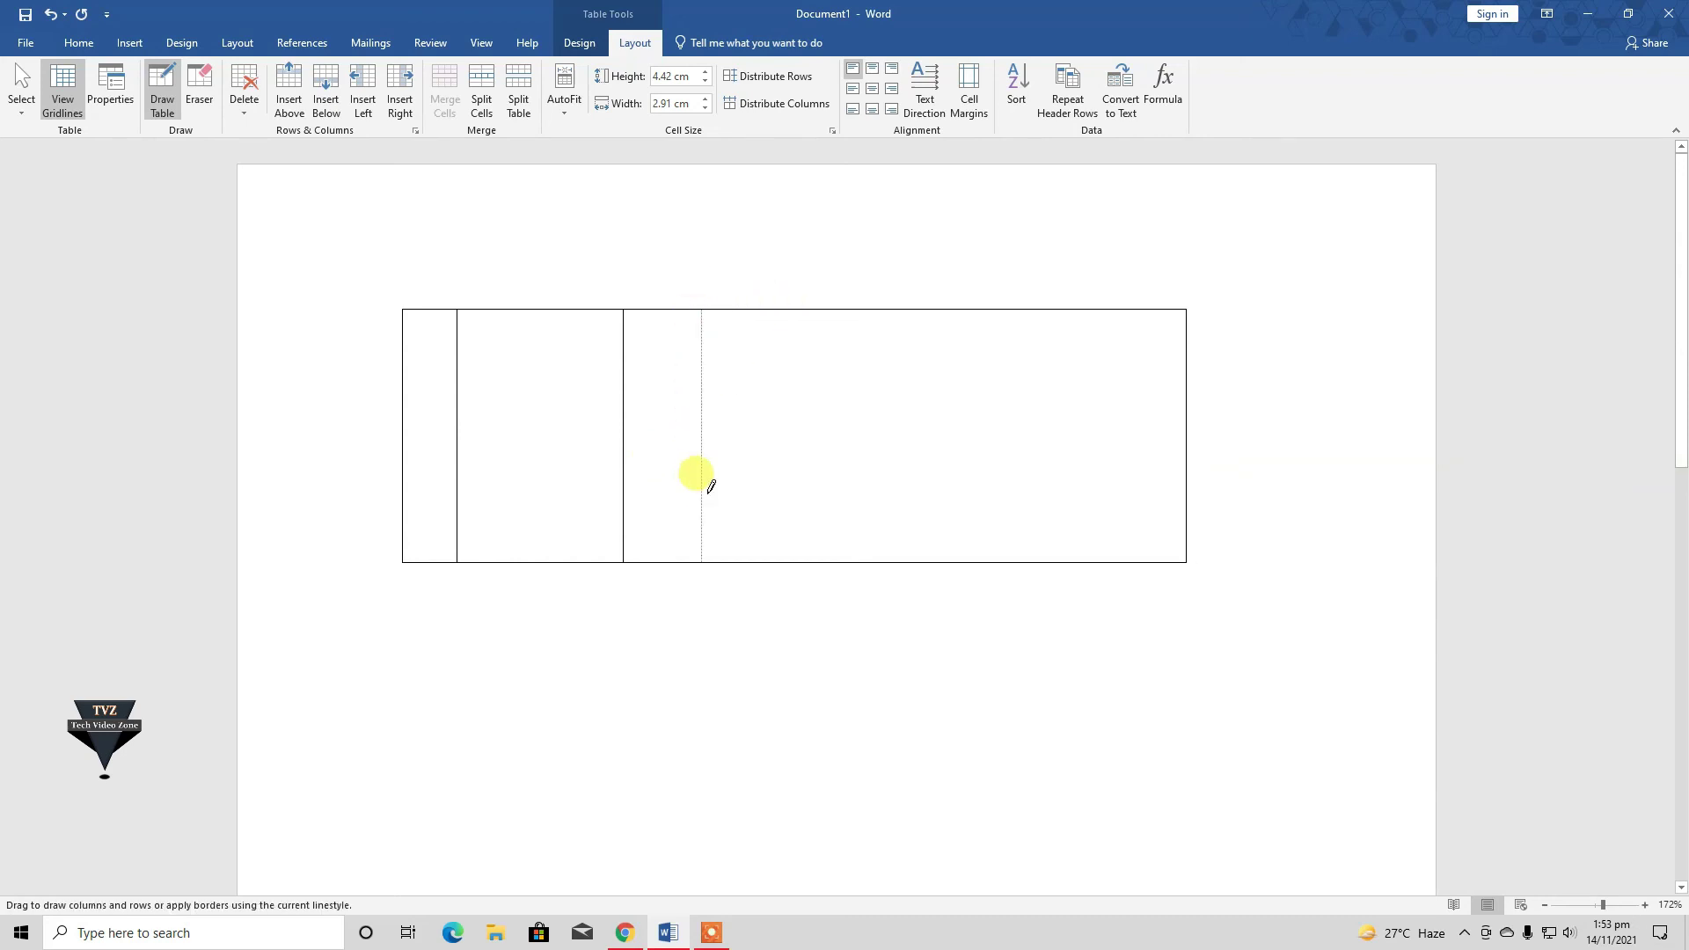
drag(881, 310, 880, 556)
drag(1042, 312, 1051, 557)
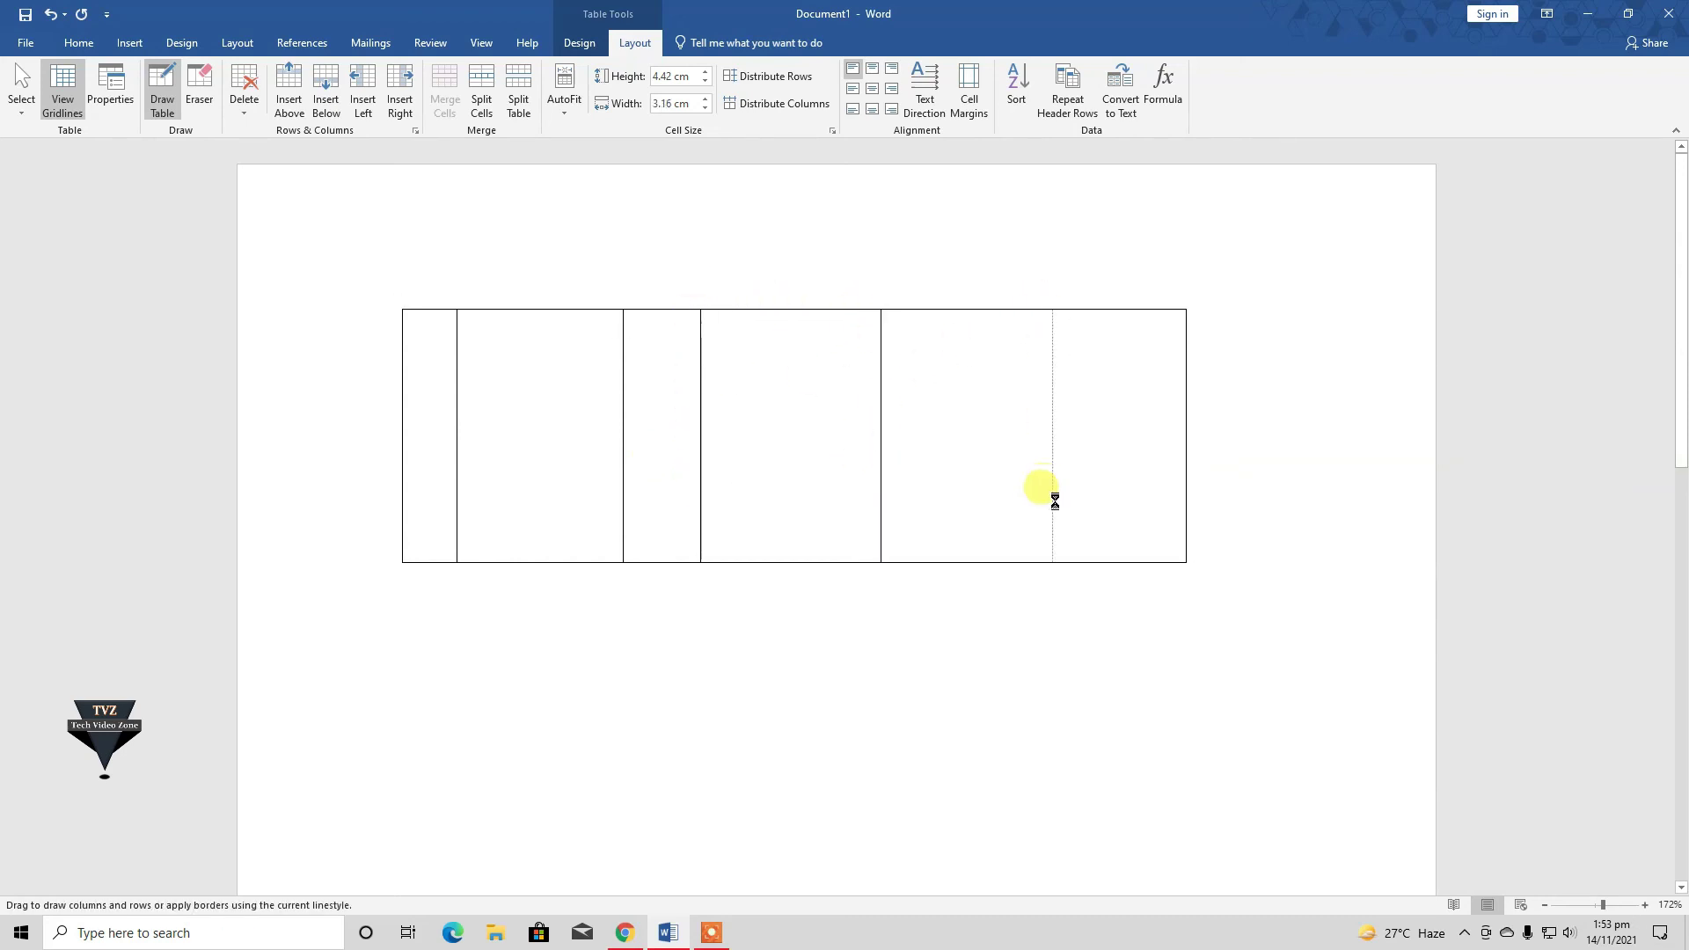
drag(405, 369, 1129, 339)
drag(495, 411, 1129, 396)
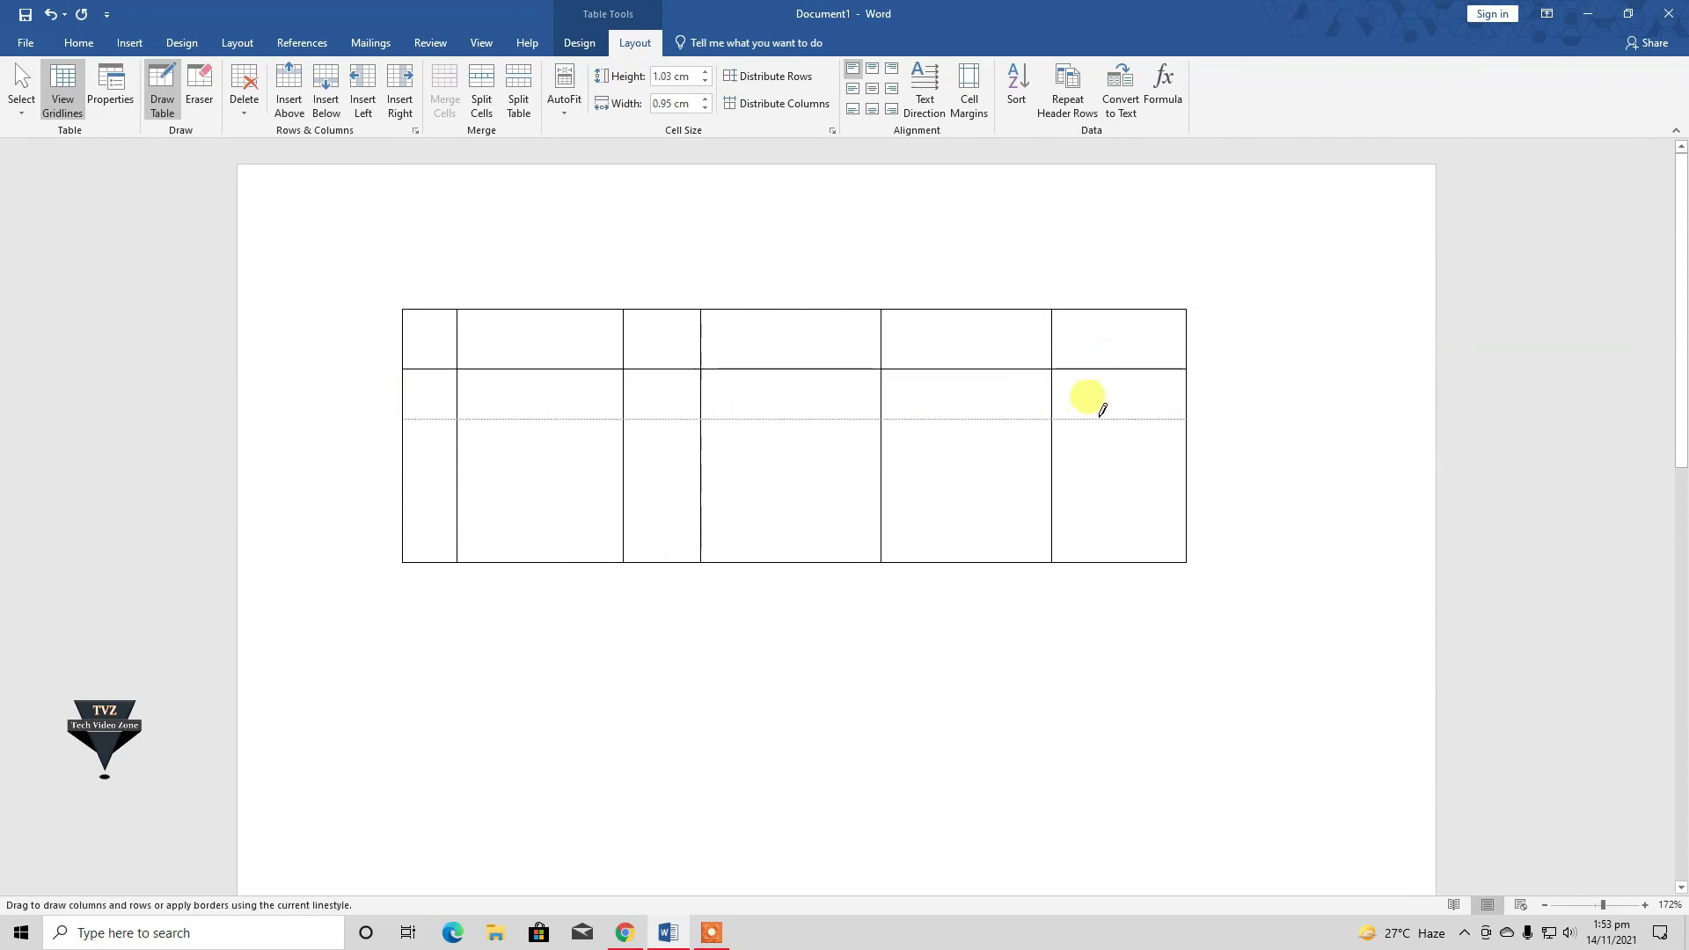
mouse_move(417, 511)
mouse_down()
mouse_move(830, 480)
mouse_move(1118, 489)
mouse_up()
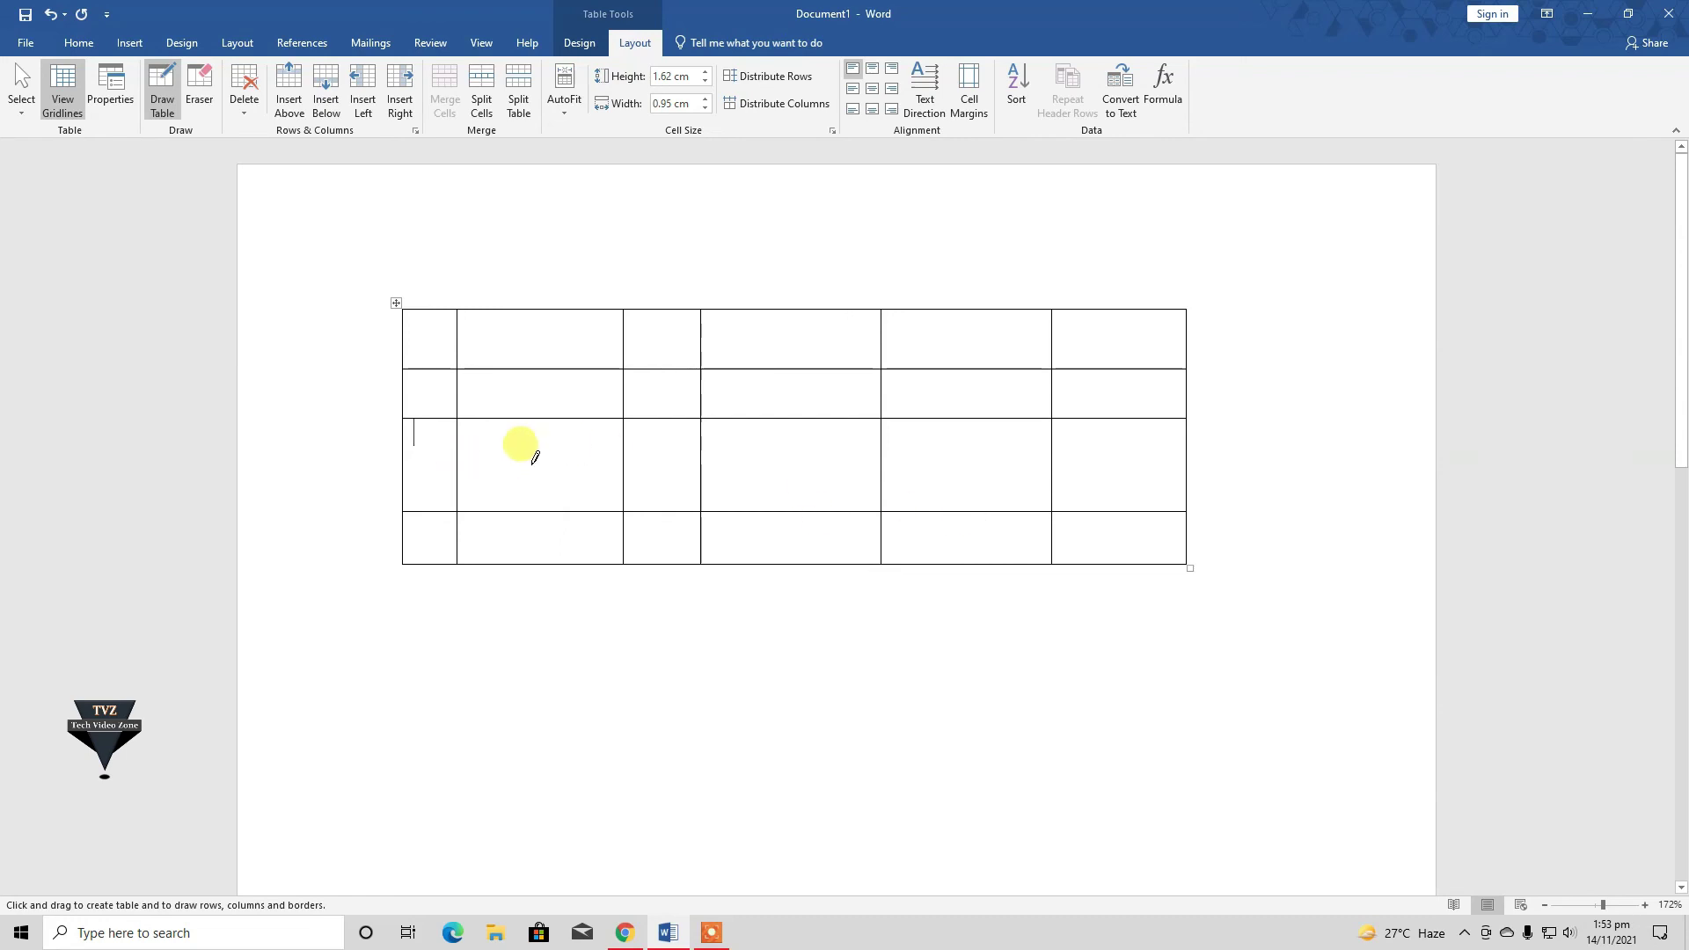
- Distribute rows and columns evenly, giving cells about 2.29 cm by 1.1 cm
click(762, 78)
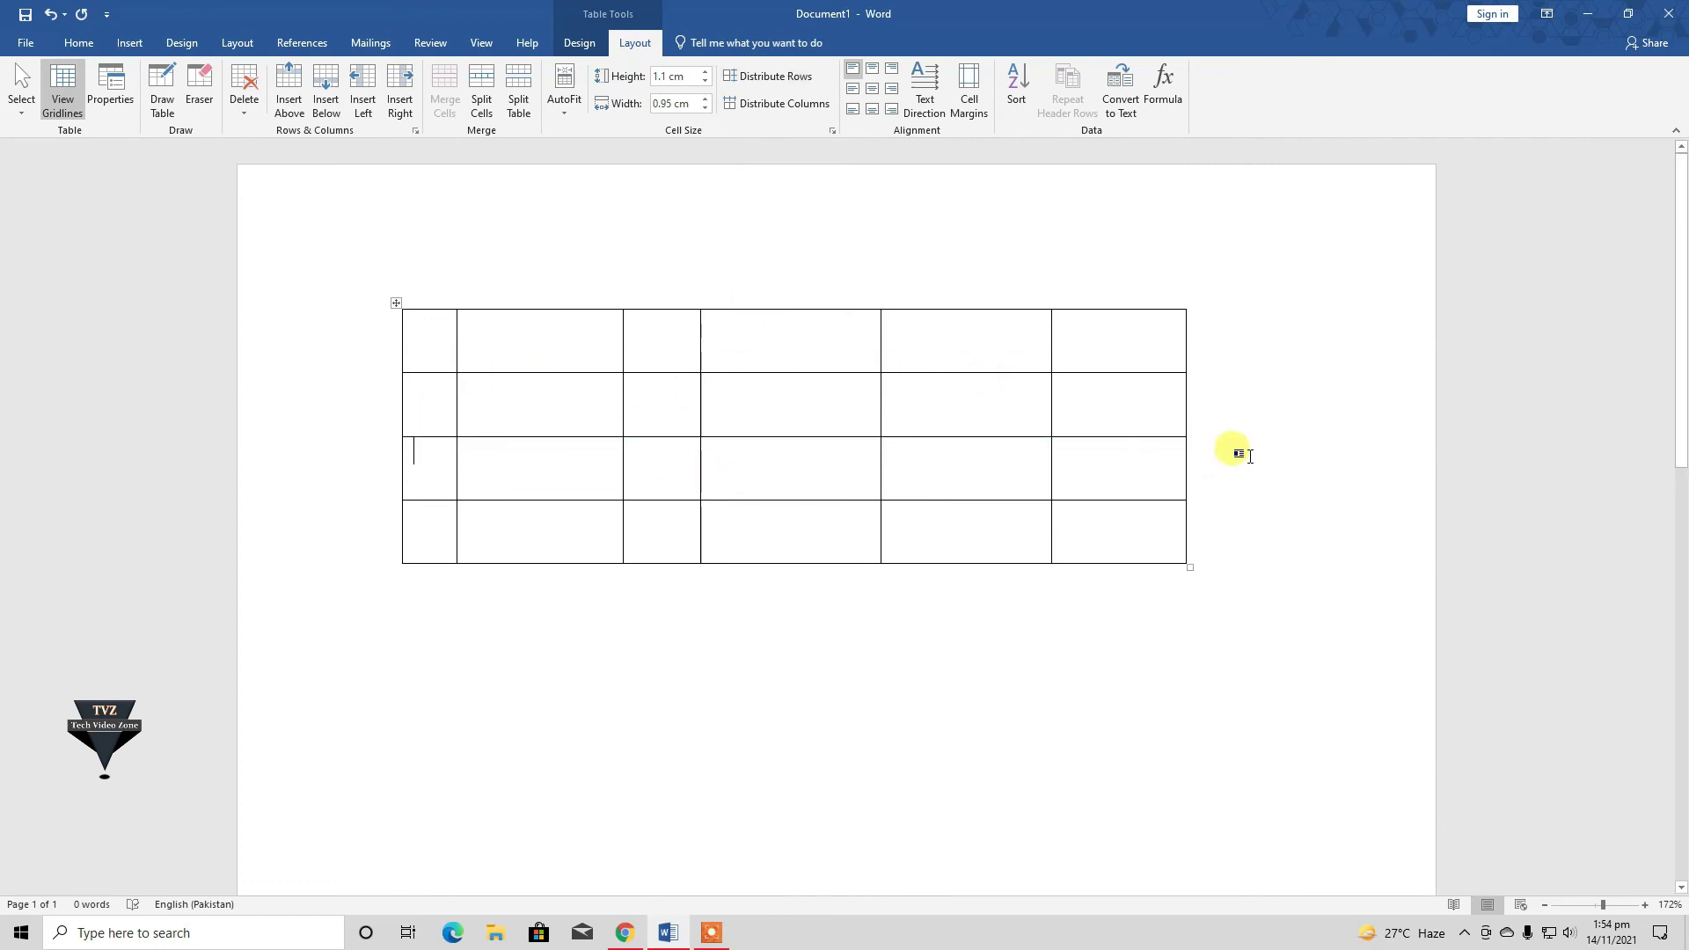
click(743, 104)
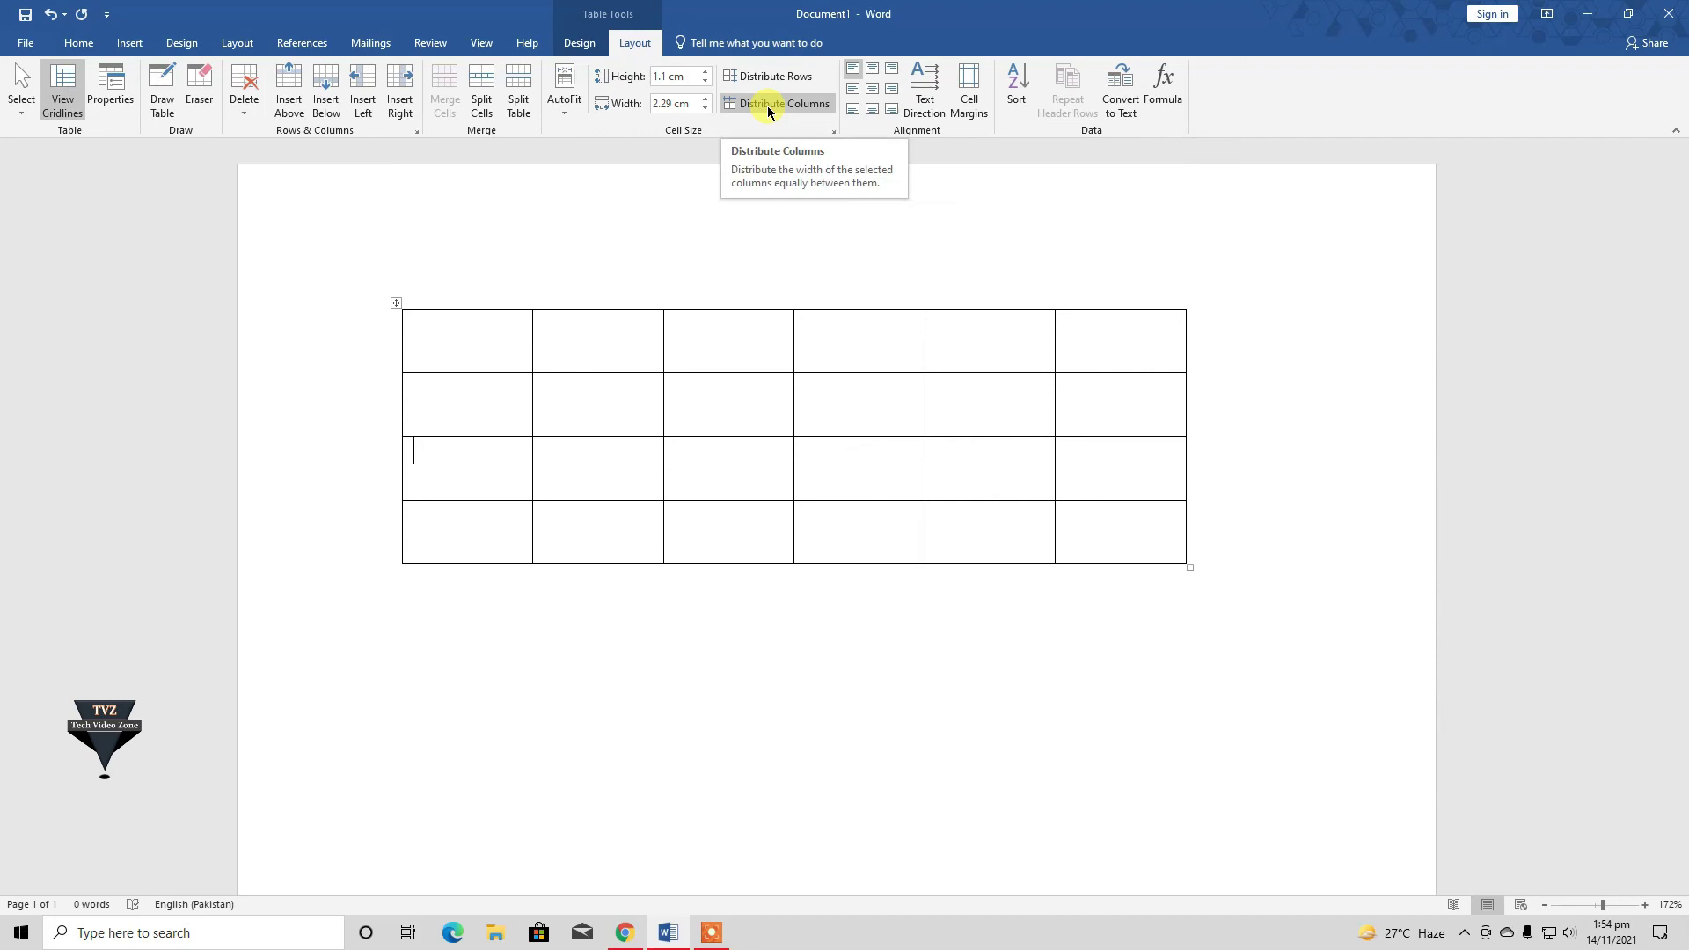
key(Up)
key(Up)
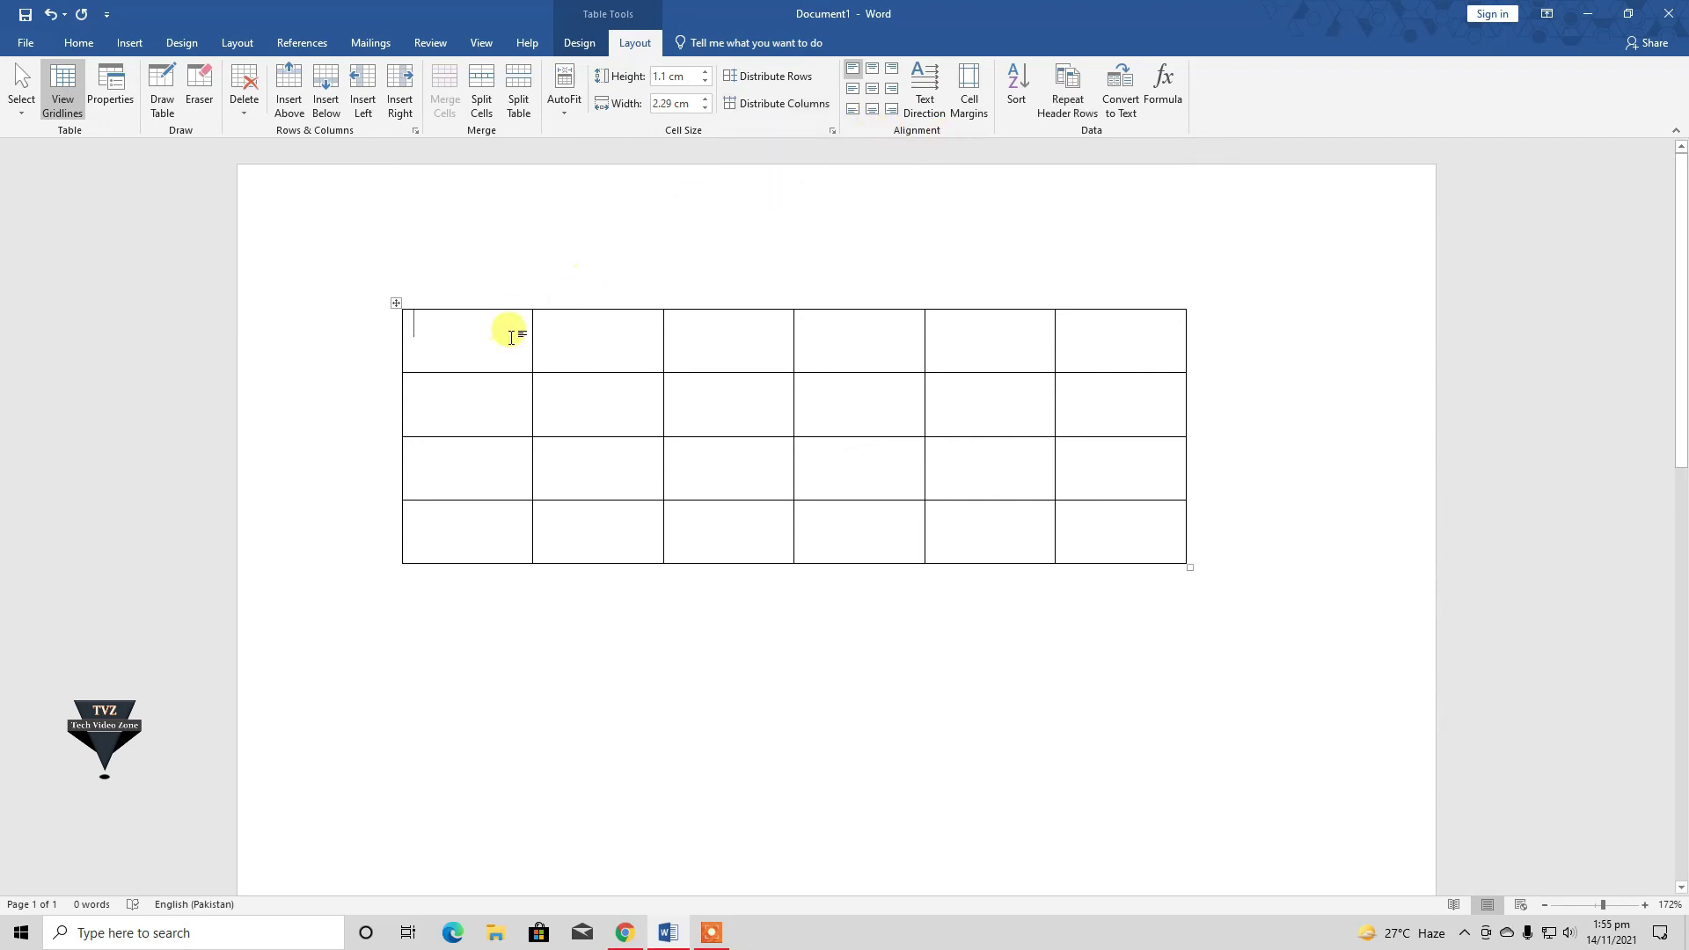
- Type the headers Sun, Mon, Tye, Wed, Thu and fri, with 2021 under Sun
text(SU)
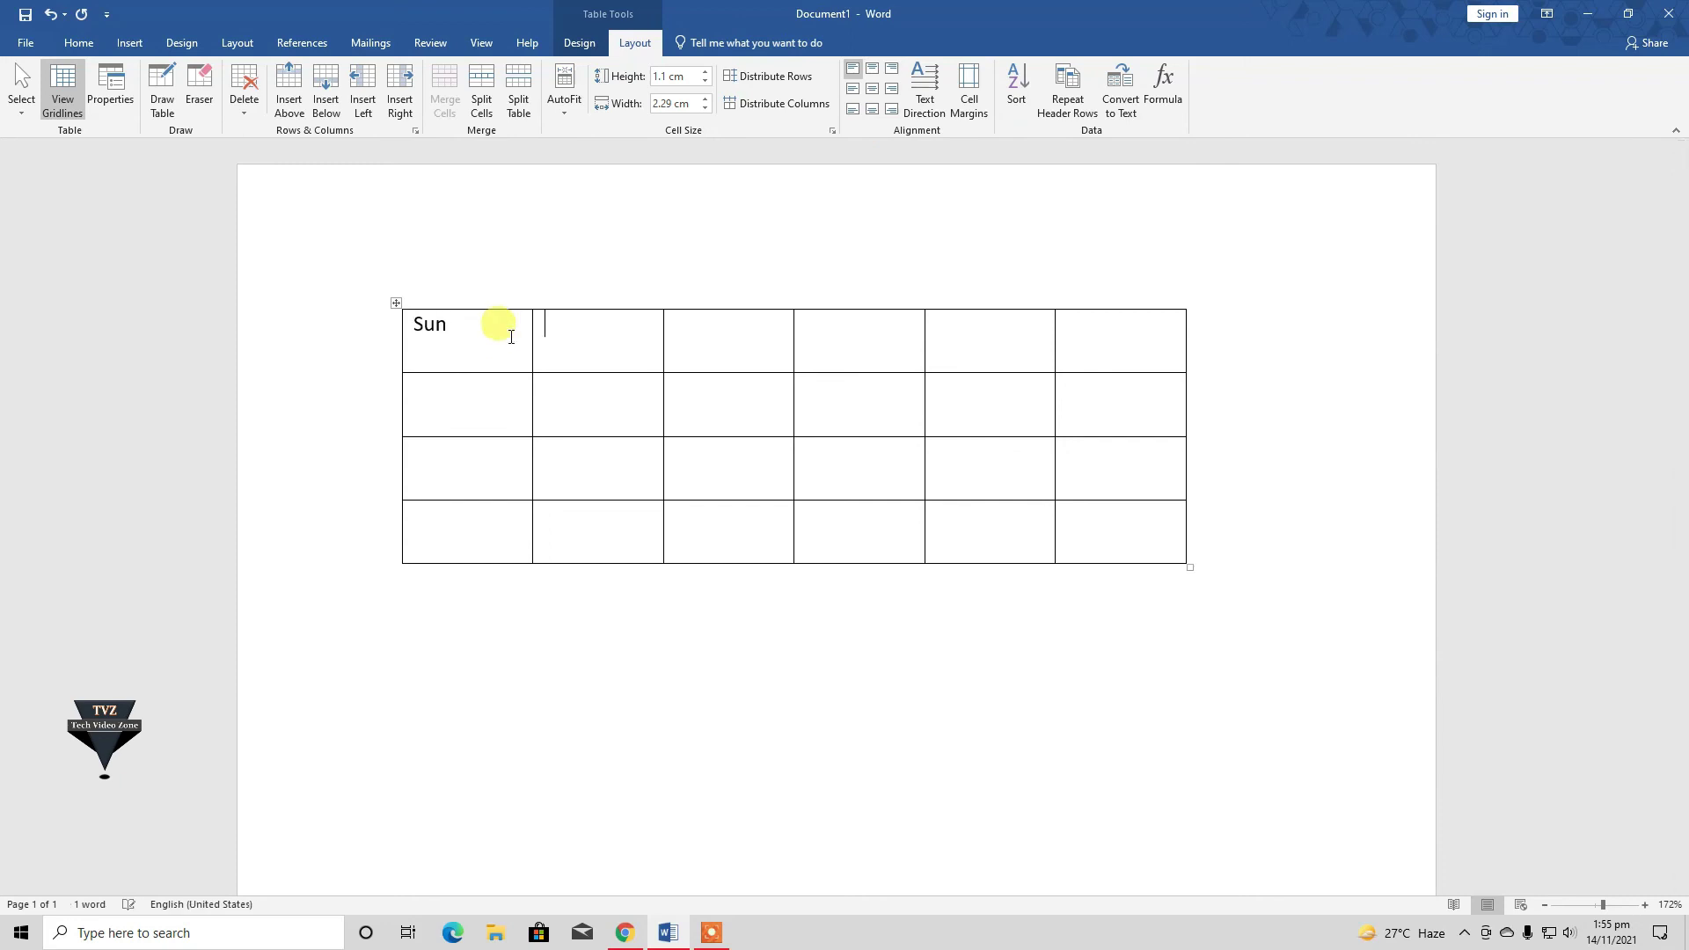
key(Tab)
text(tye)
key(Tab)
text(wthu)
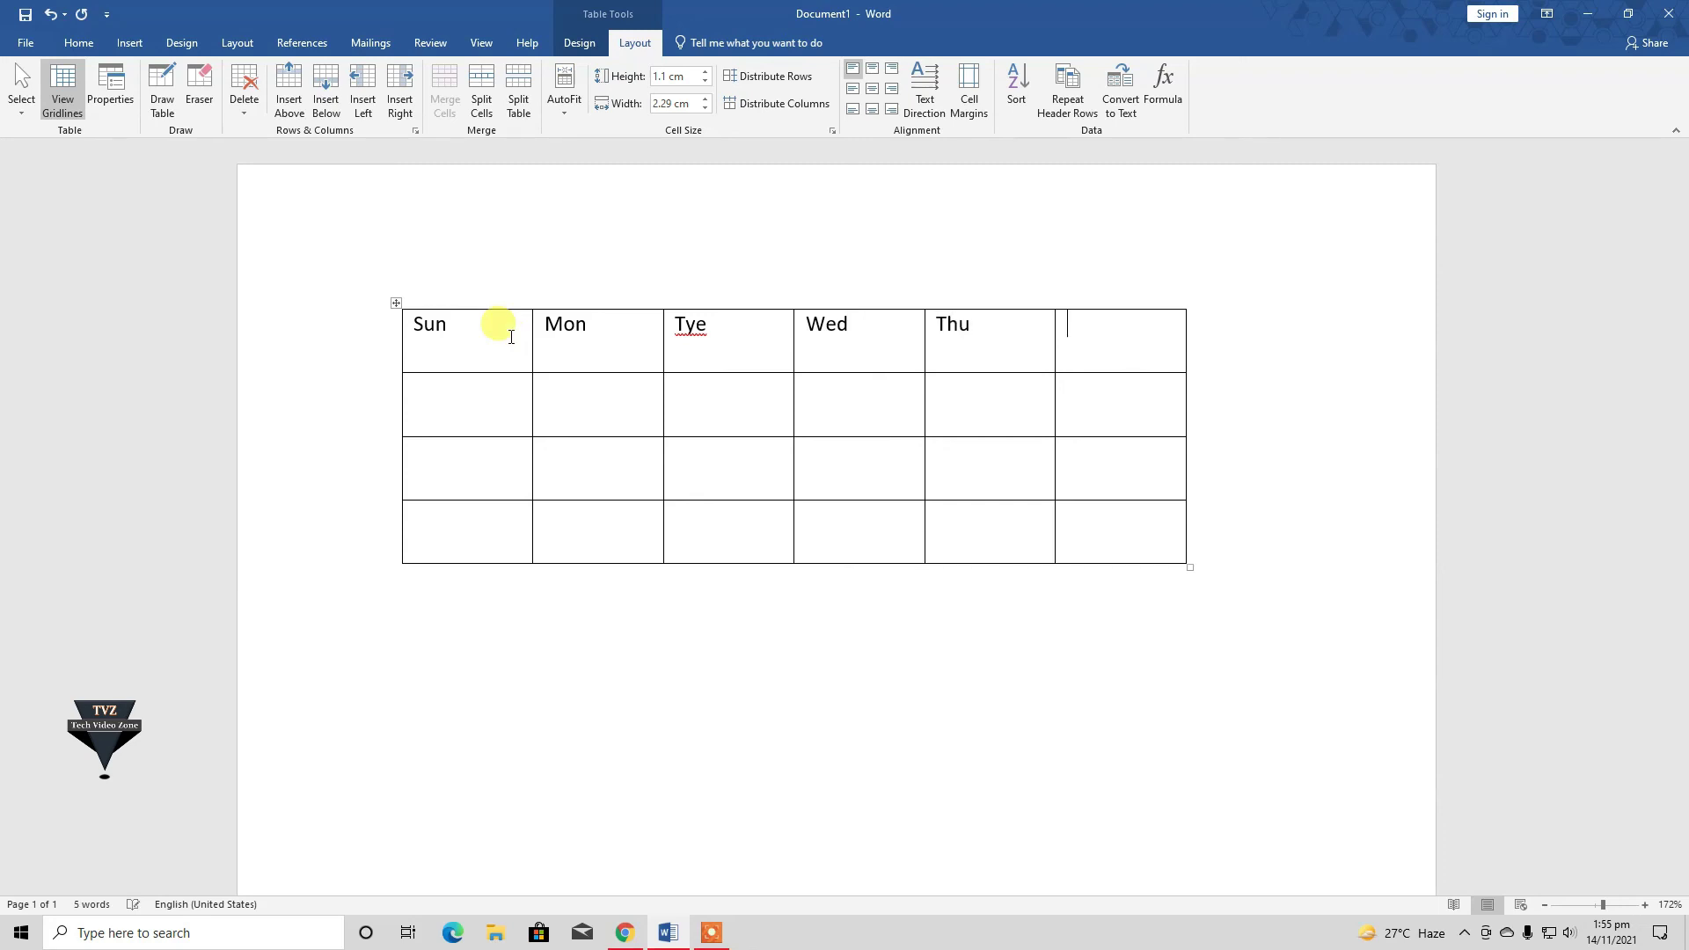
click(415, 327)
key(Return)
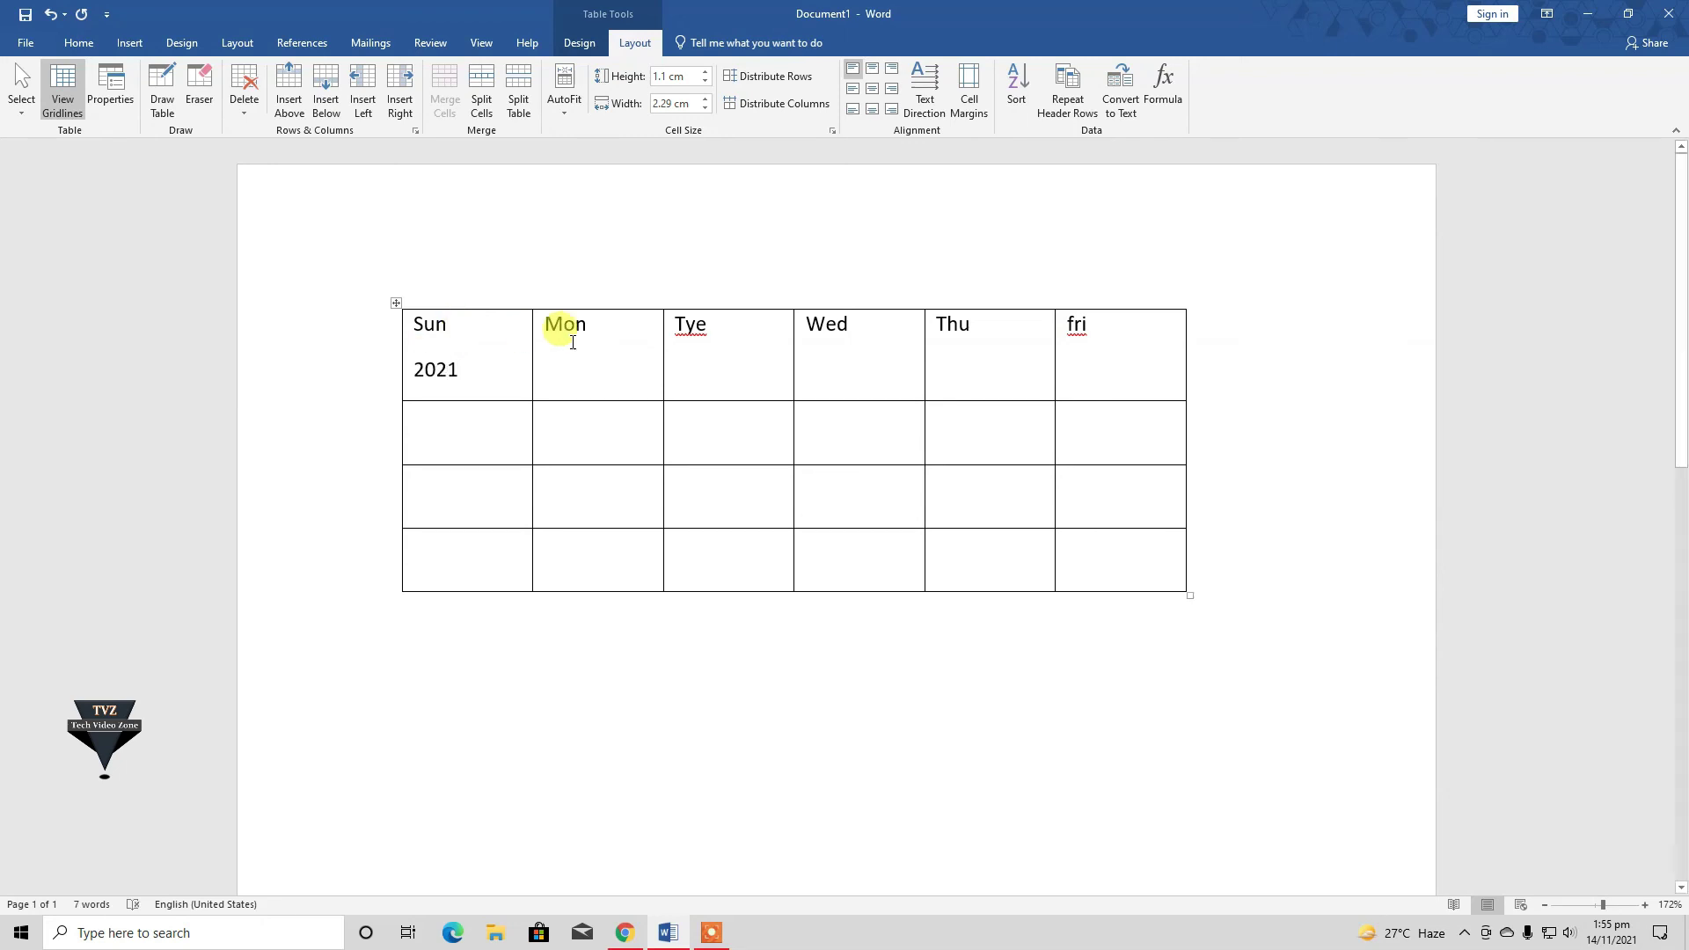
mouse_move(1119, 320)
mouse_down()
mouse_move(827, 322)
mouse_move(426, 387)
mouse_up()
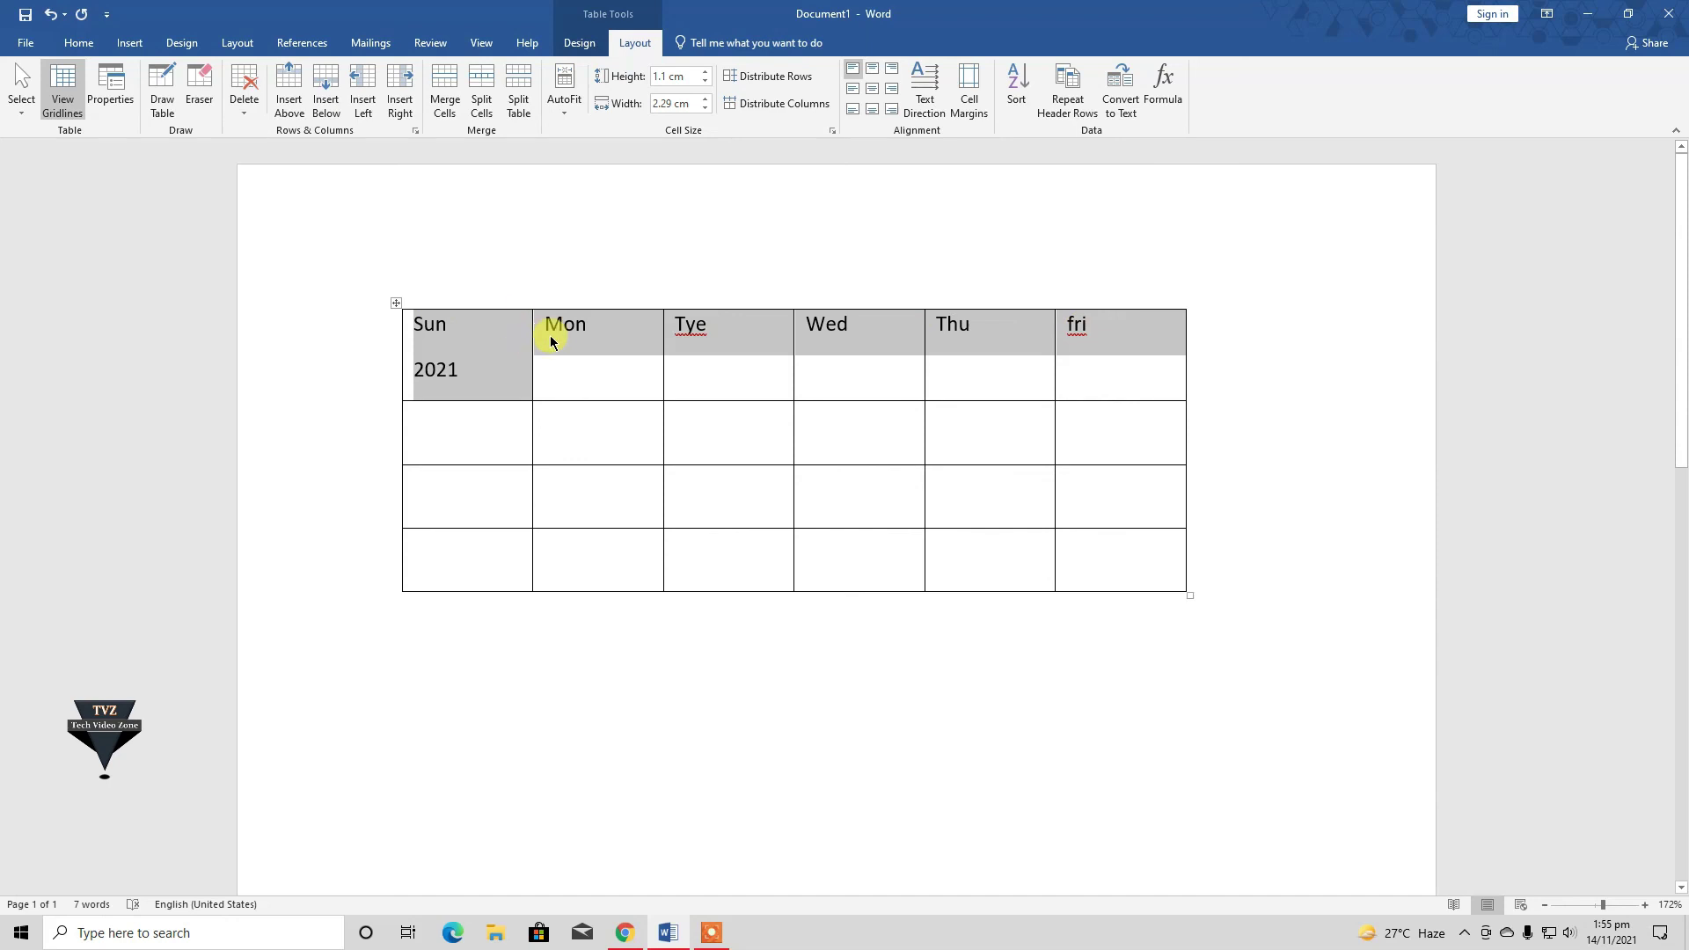
- Try the header row's left, center and right alignments at top, middle and bottom
click(853, 89)
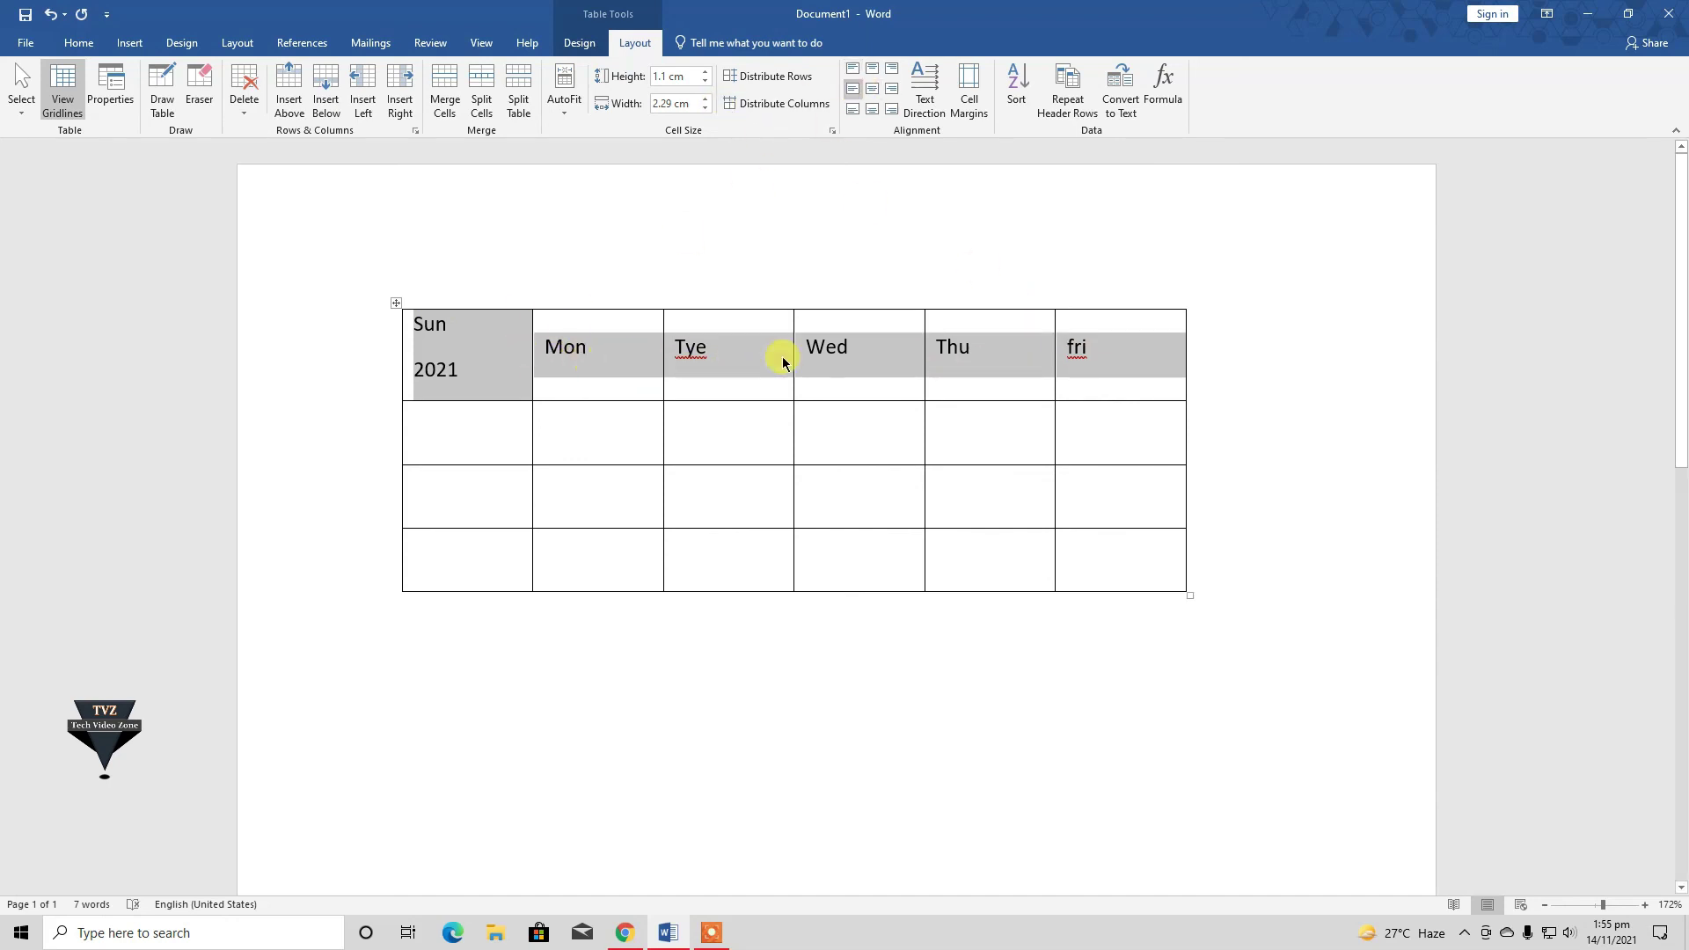
click(852, 113)
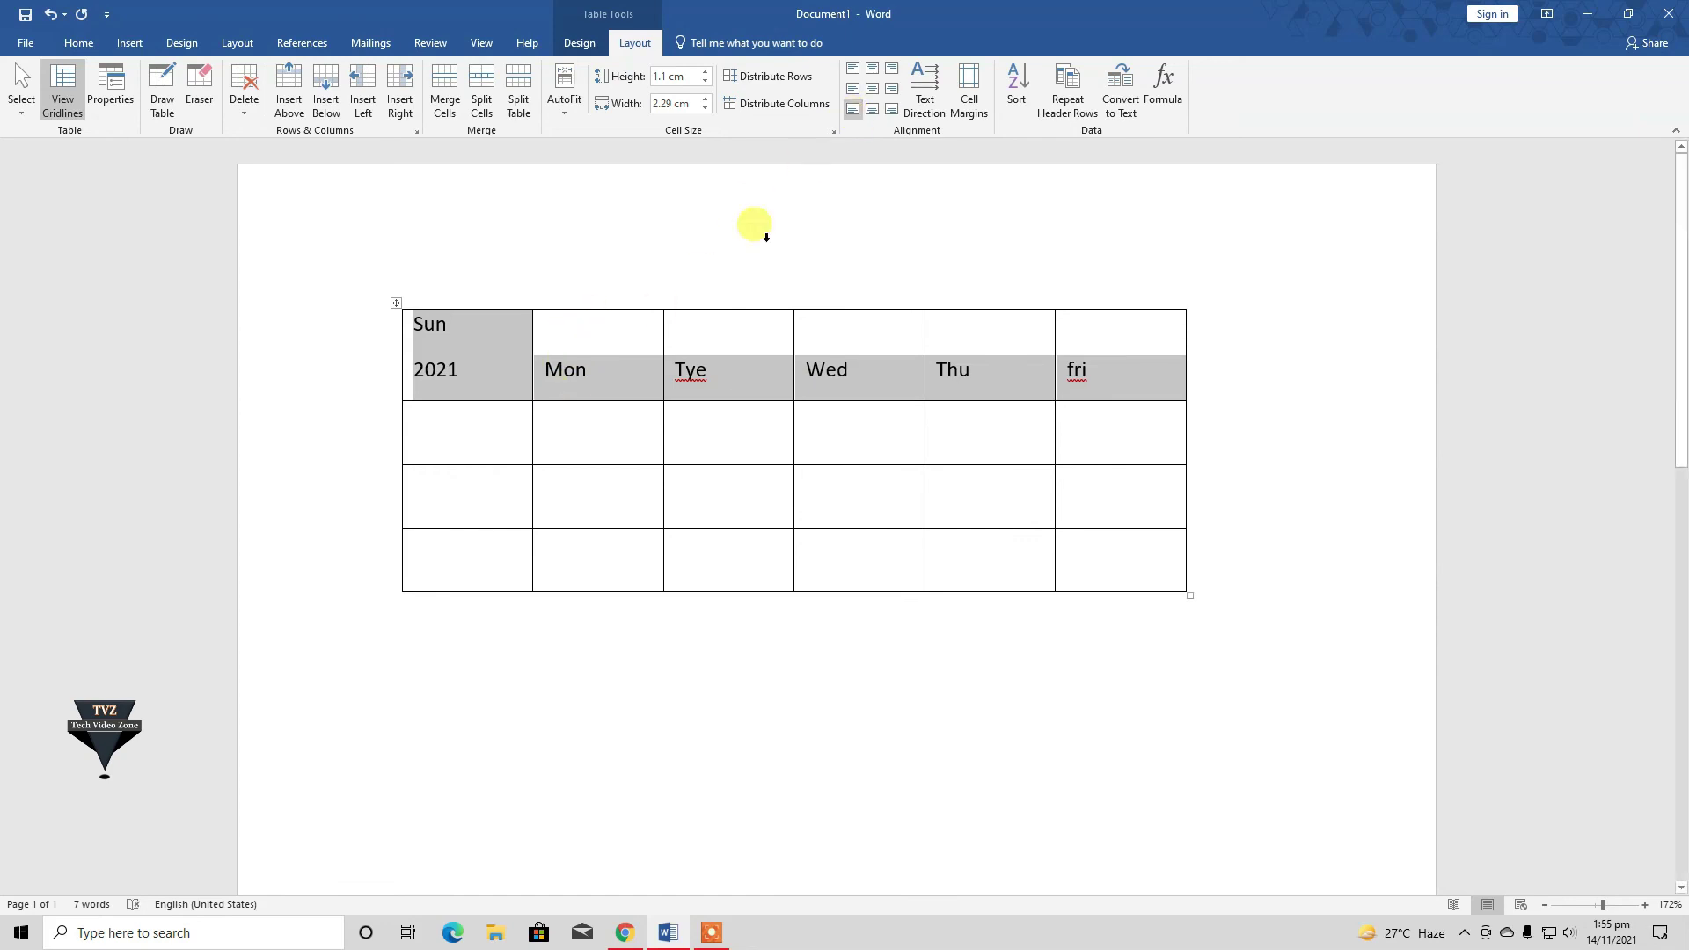
click(879, 107)
click(871, 87)
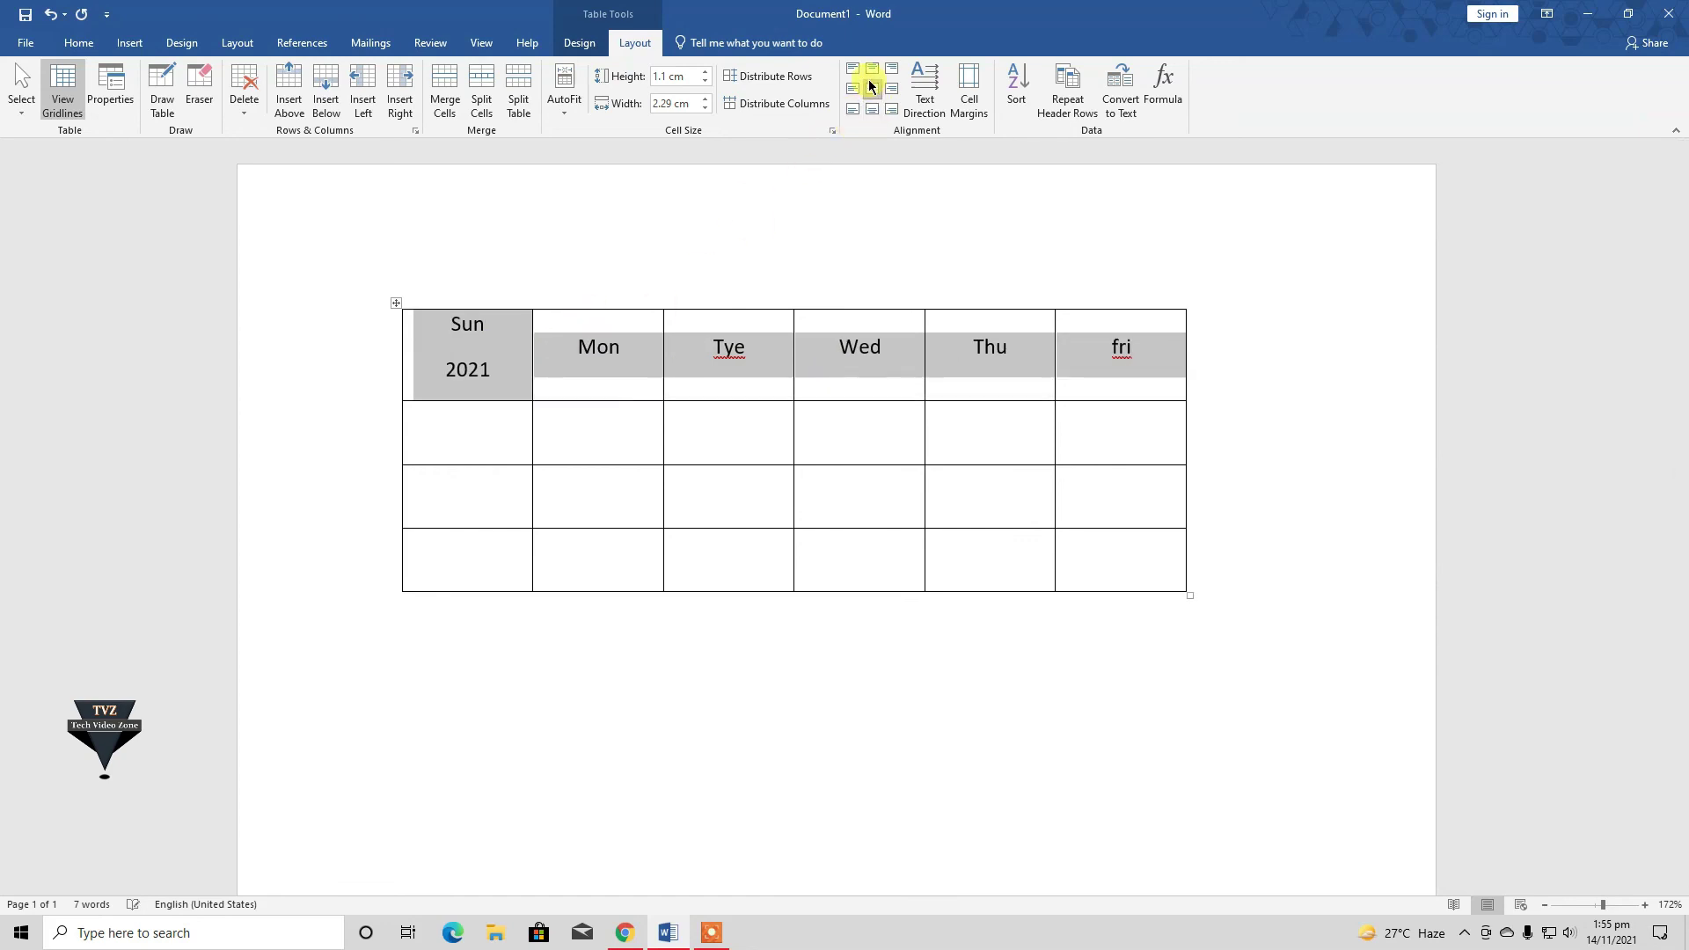
click(870, 71)
click(891, 69)
click(891, 88)
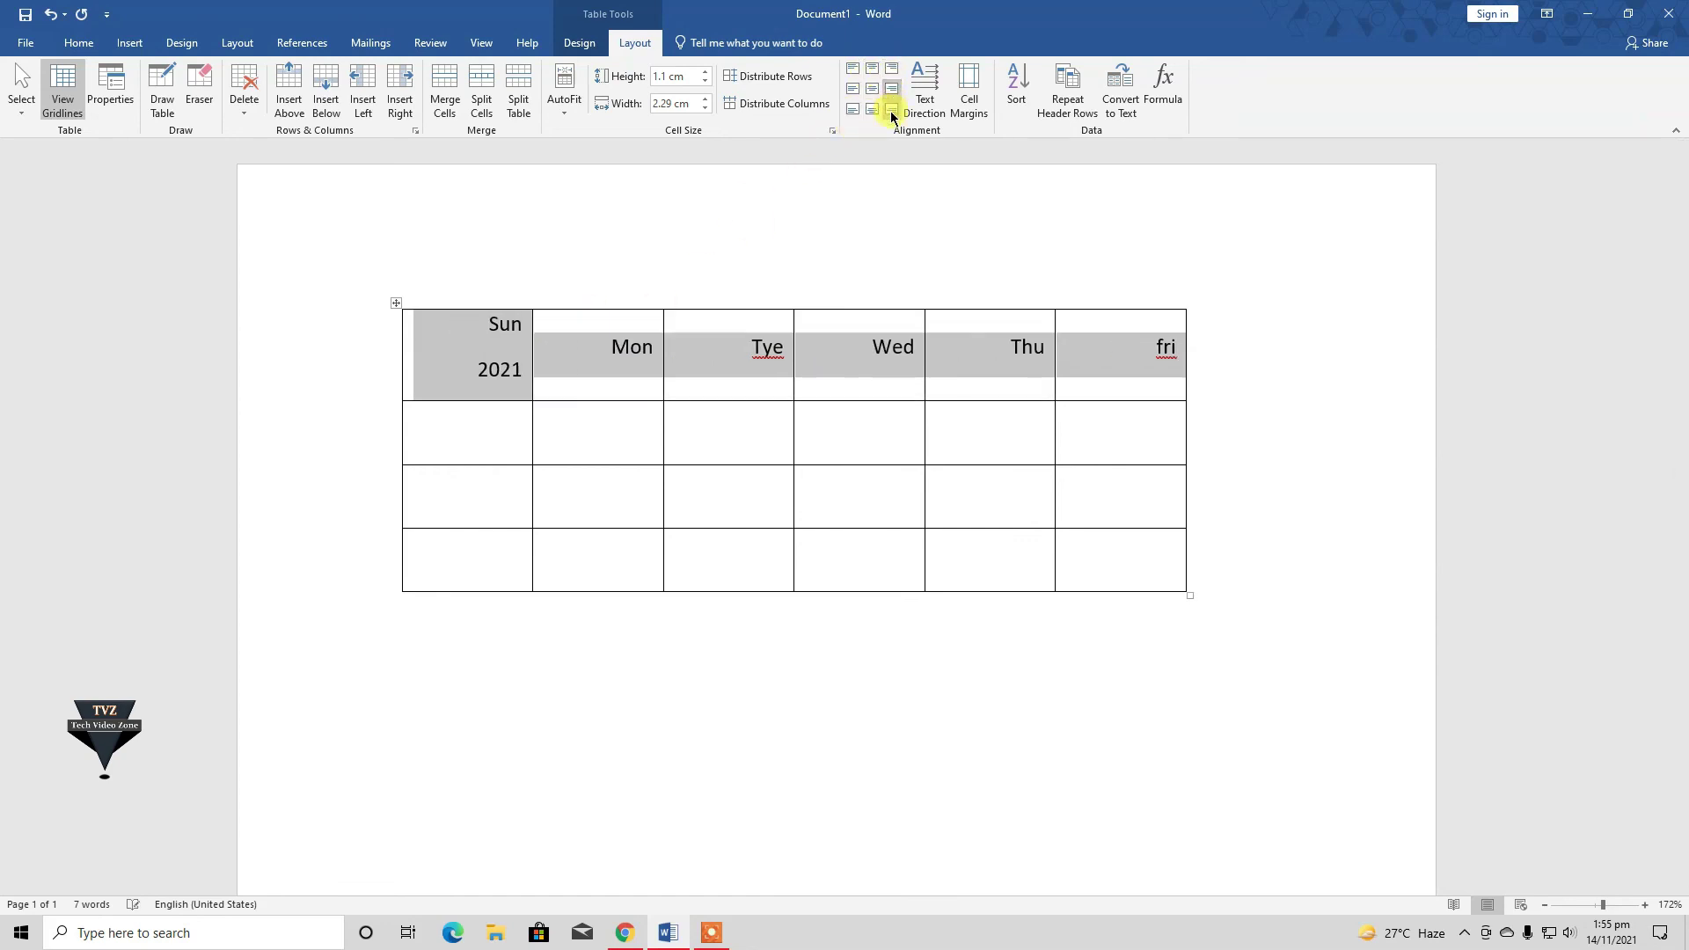
click(889, 110)
- Center the header text in its cells and rotate it to run vertically
click(872, 109)
click(871, 88)
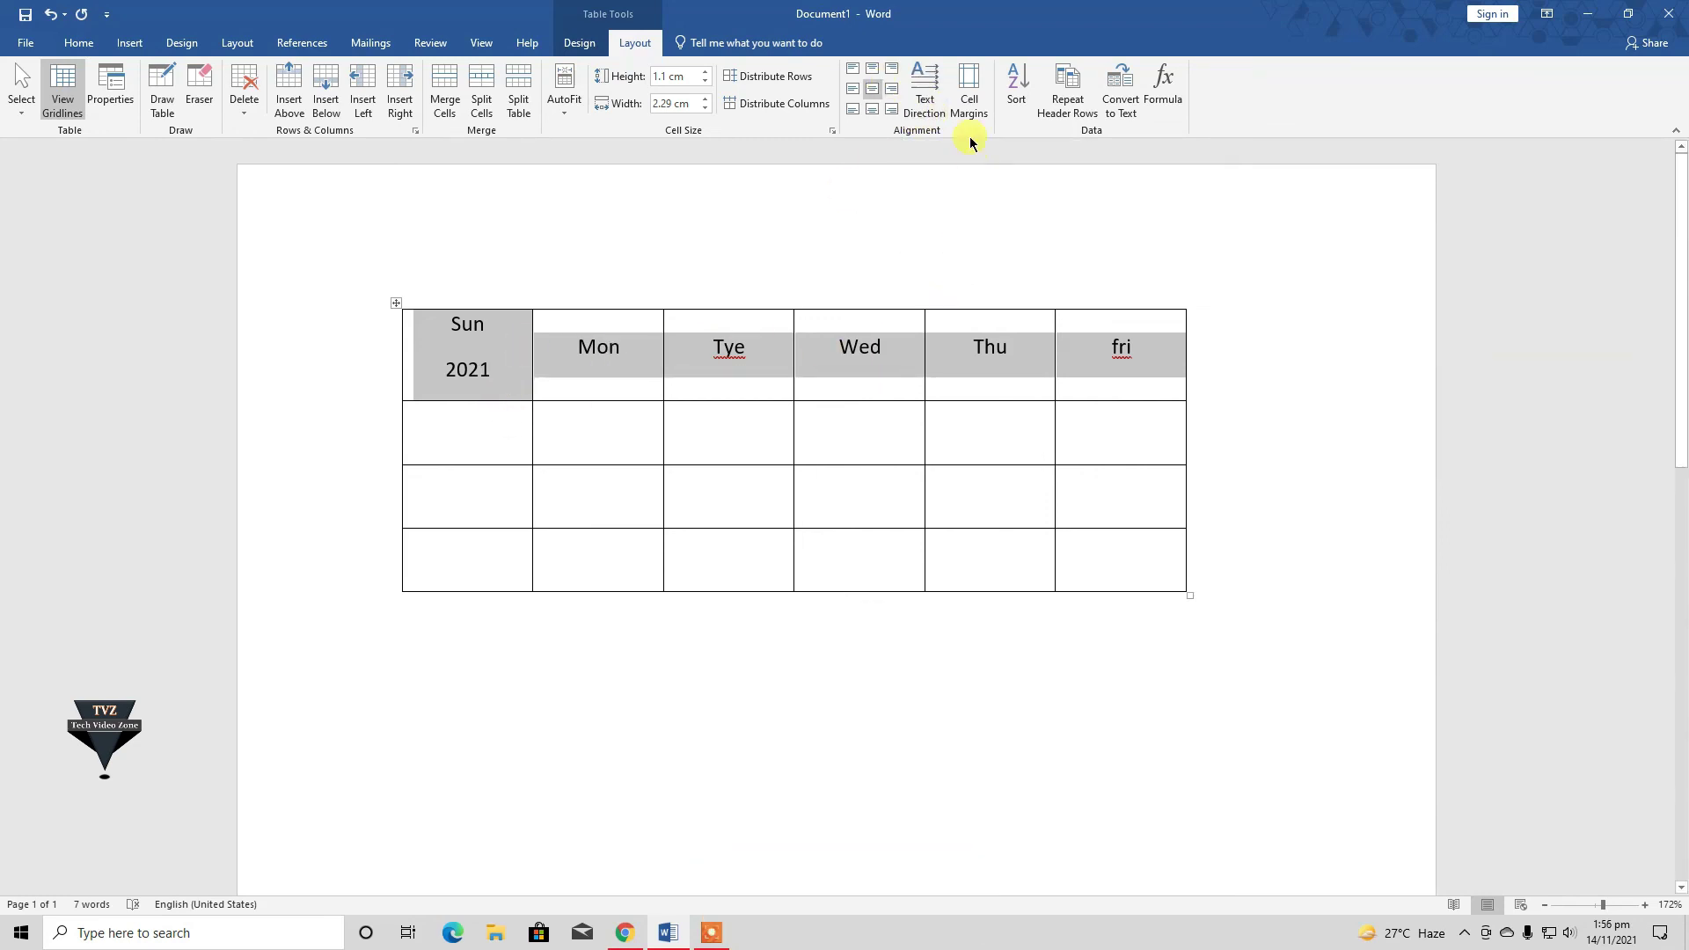
click(929, 85)
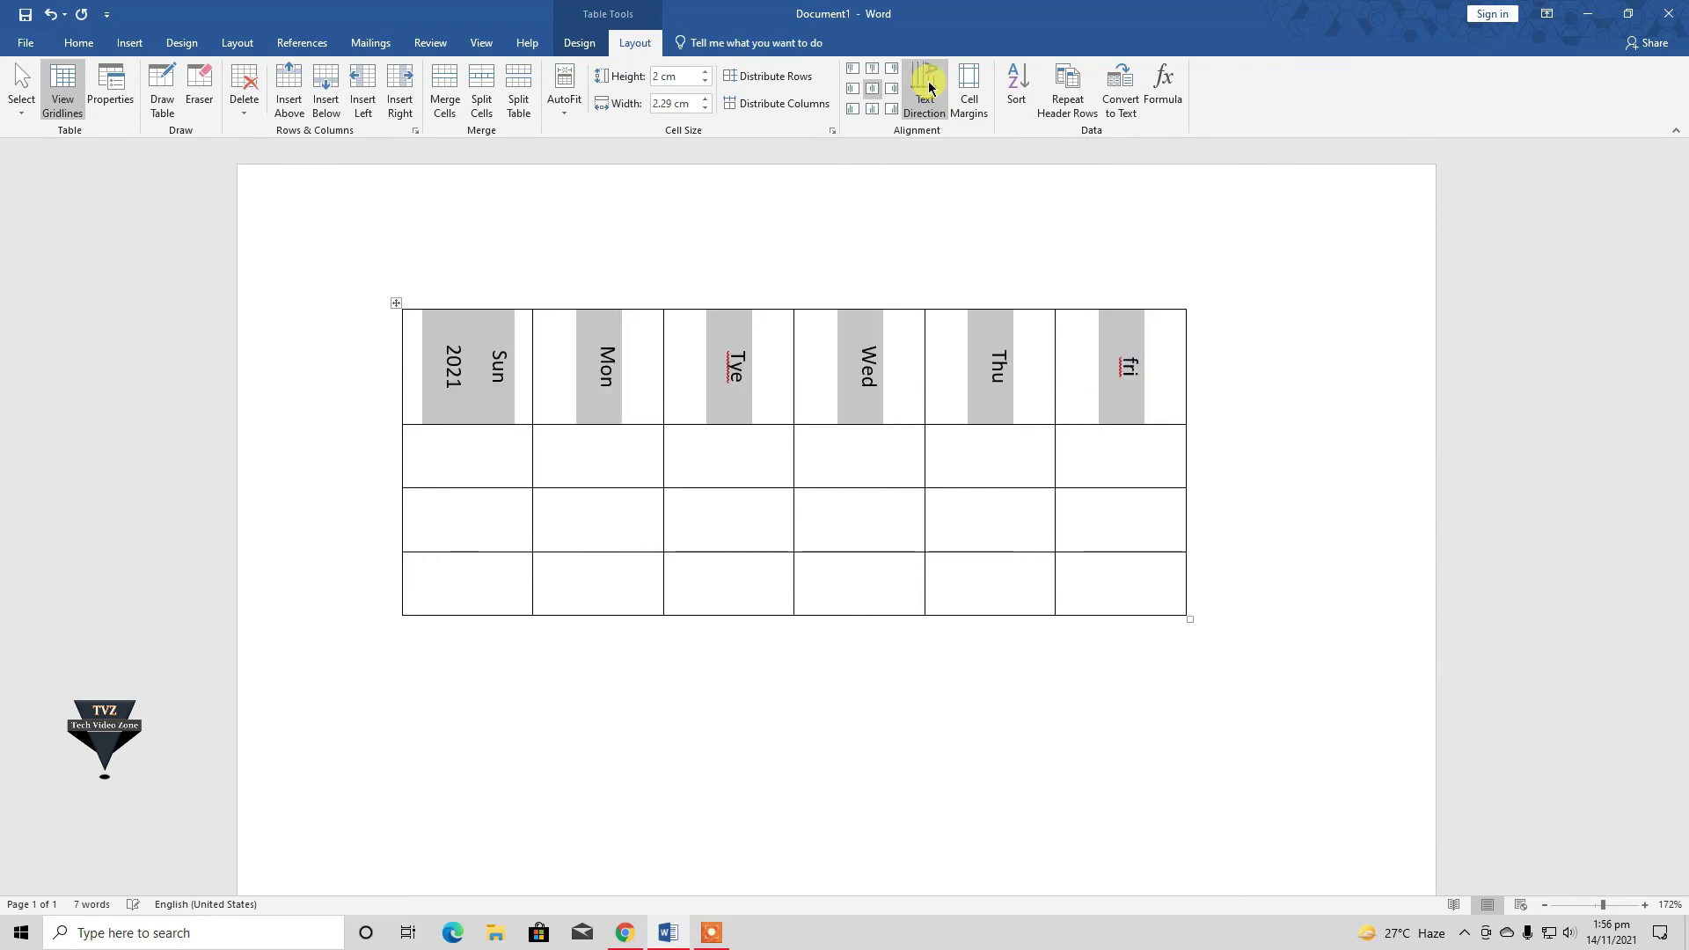
- Cycle the header text through both vertical directions, ending back horizontal
click(928, 85)
click(928, 86)
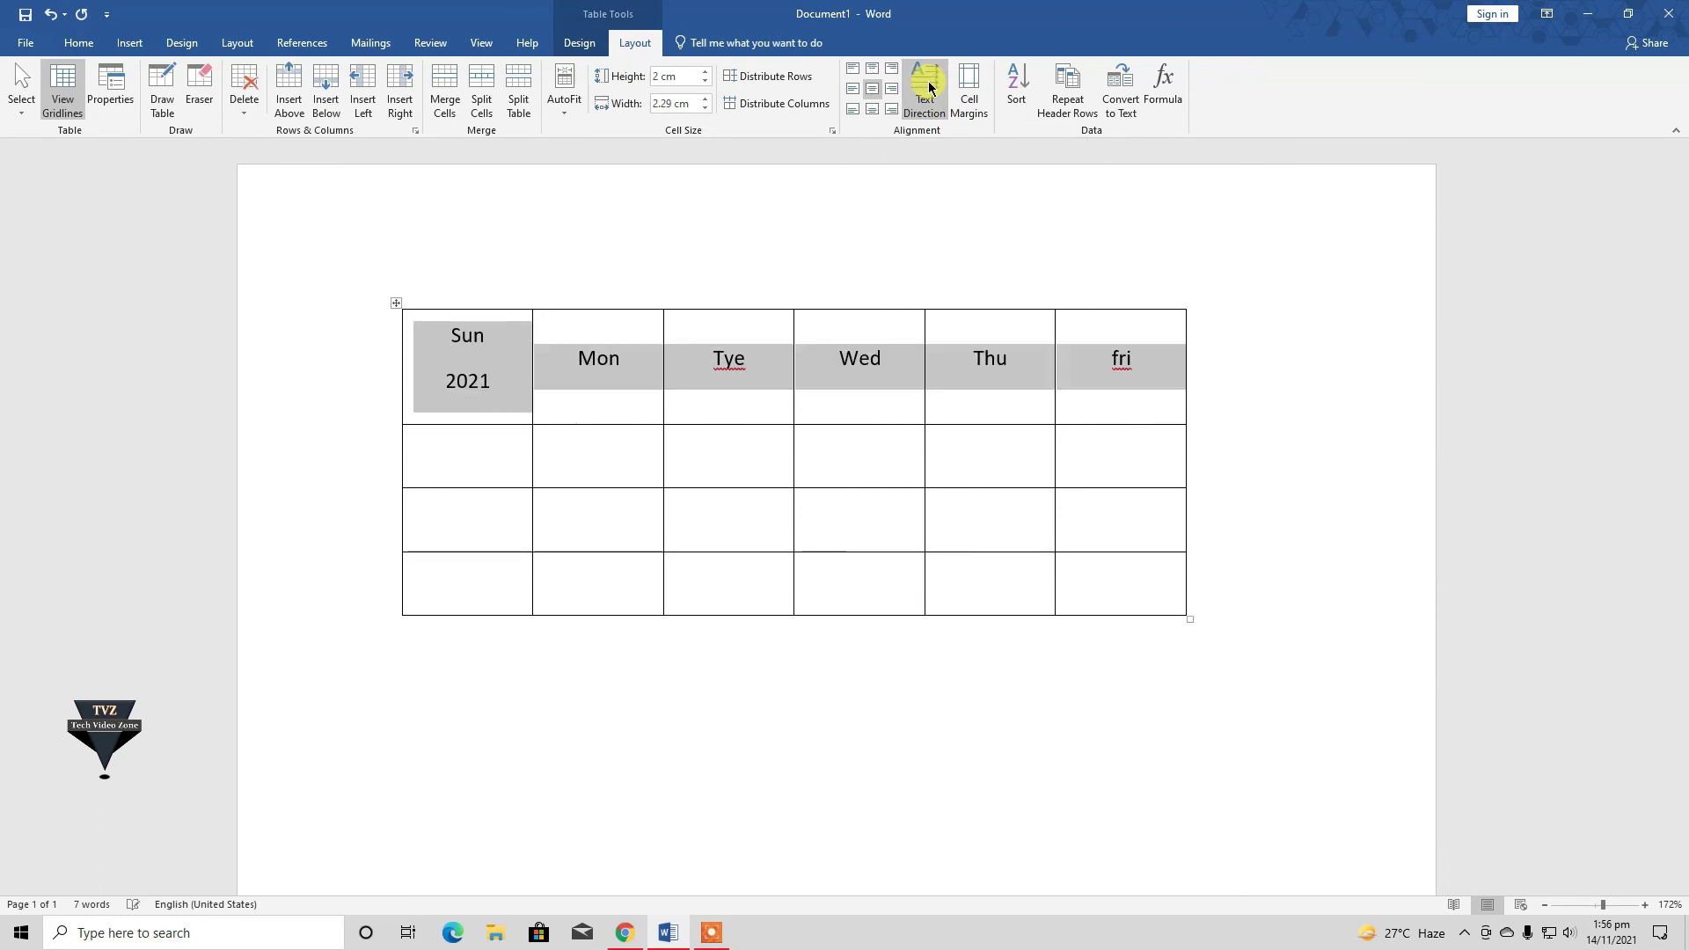
click(929, 85)
click(929, 85)
click(929, 85)
click(929, 85)
click(929, 86)
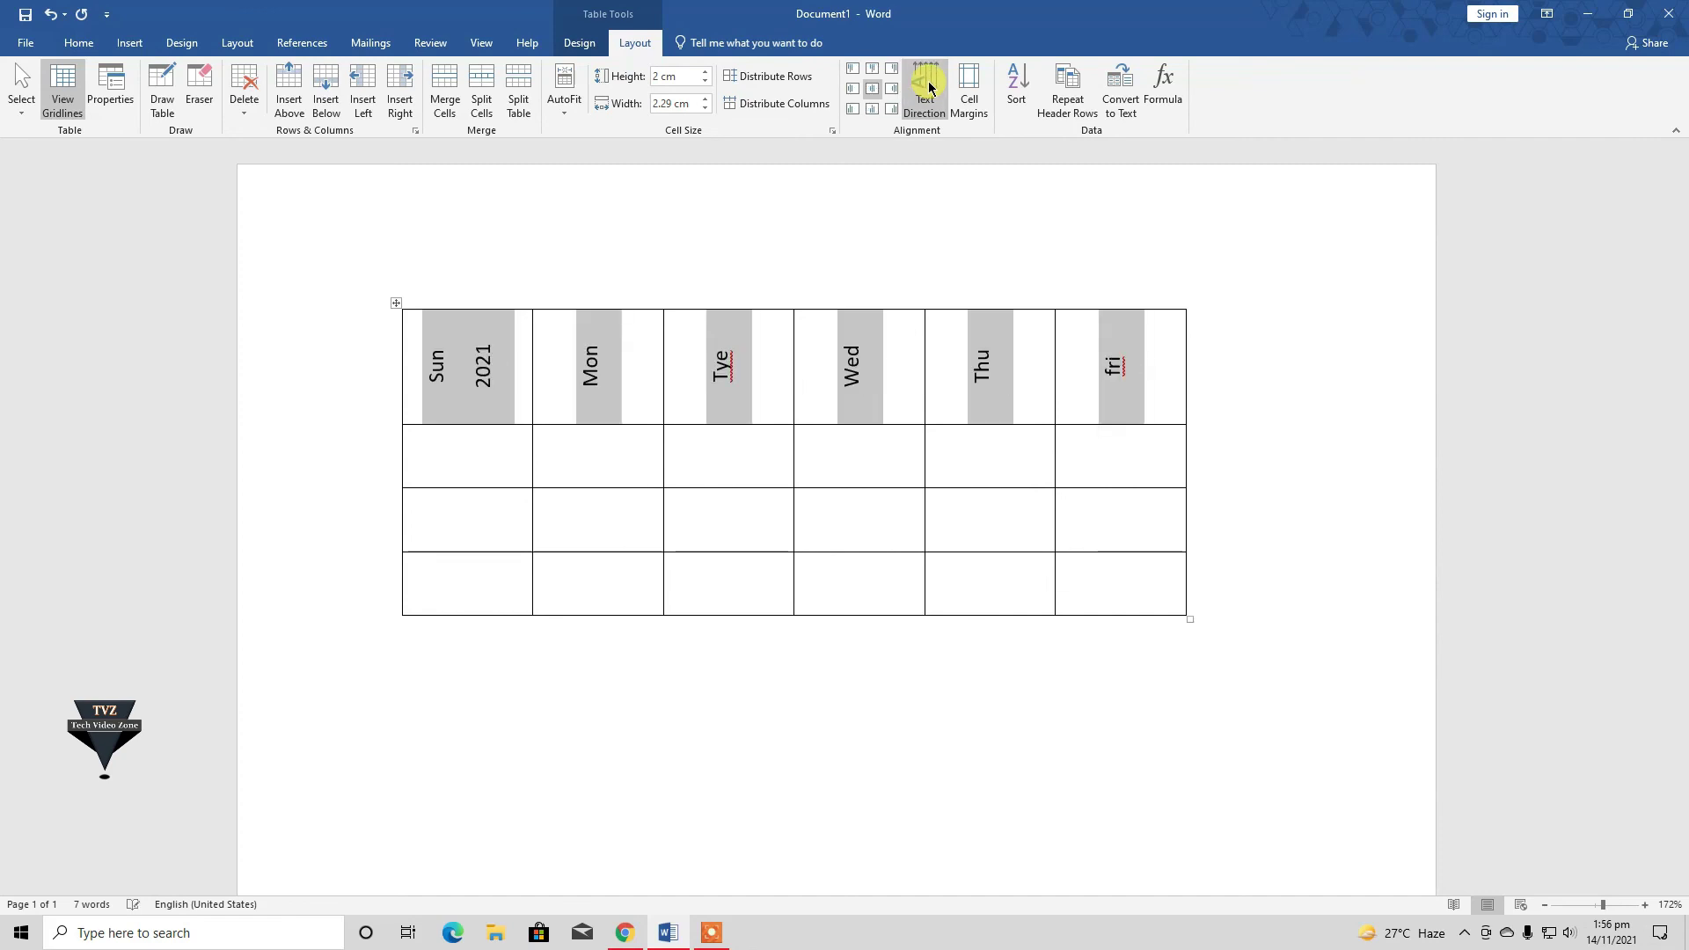
click(929, 85)
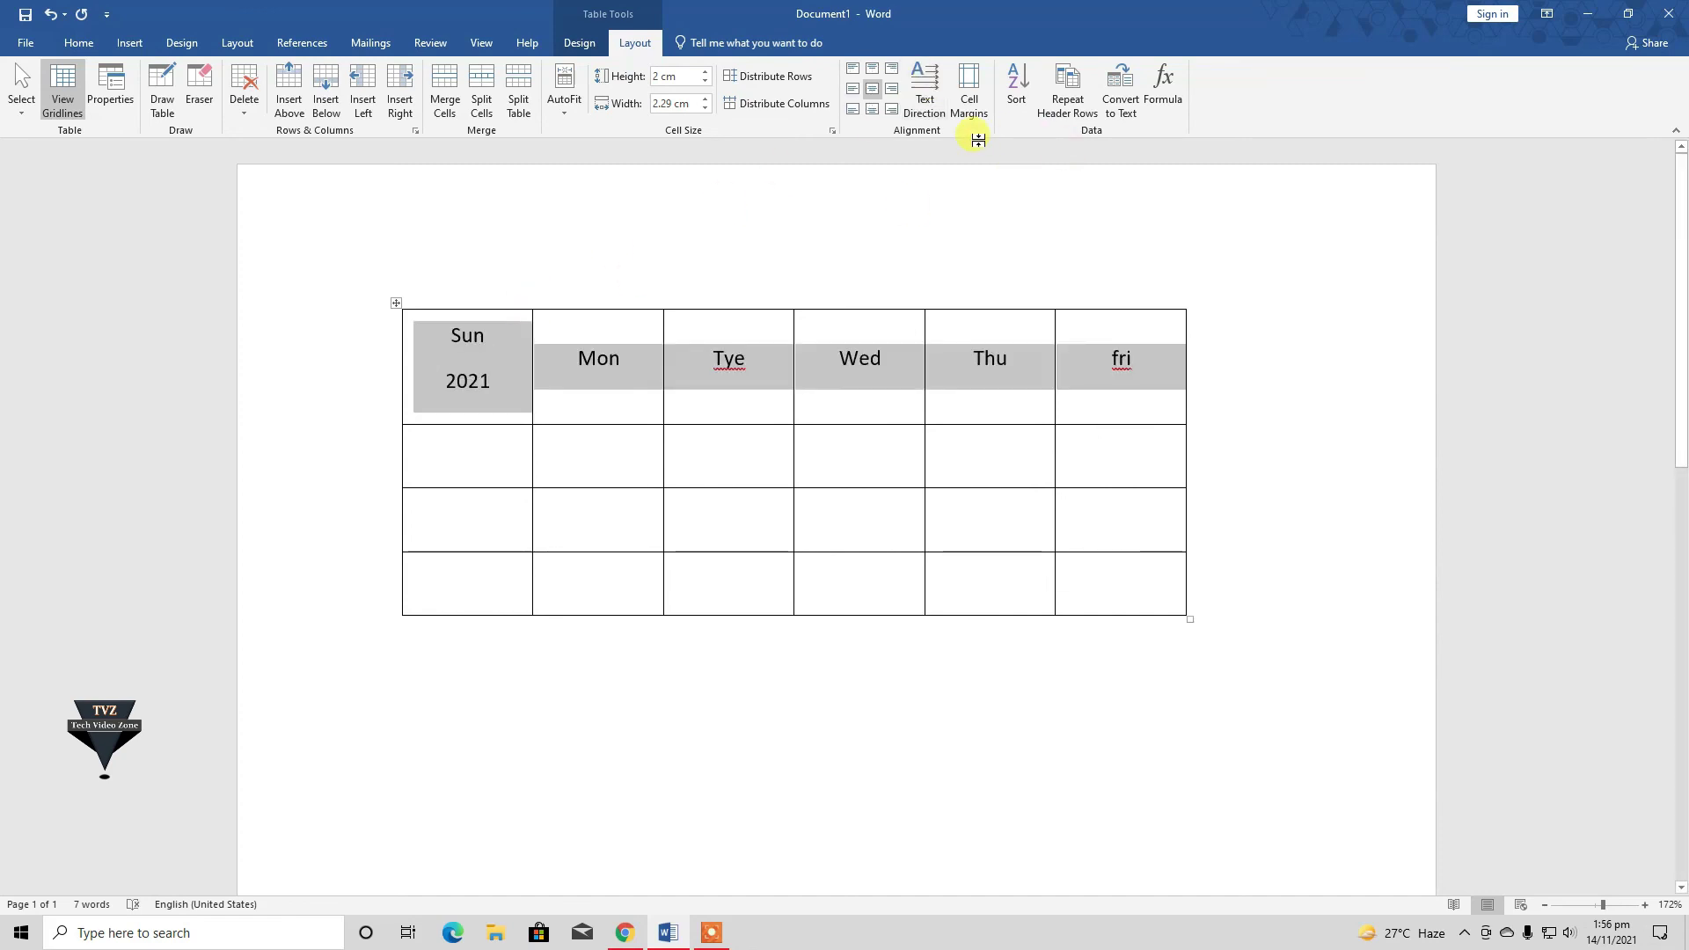
- Undo six changes so the header reads plain Sun to Thu, without 2021 or fri
click(466, 305)
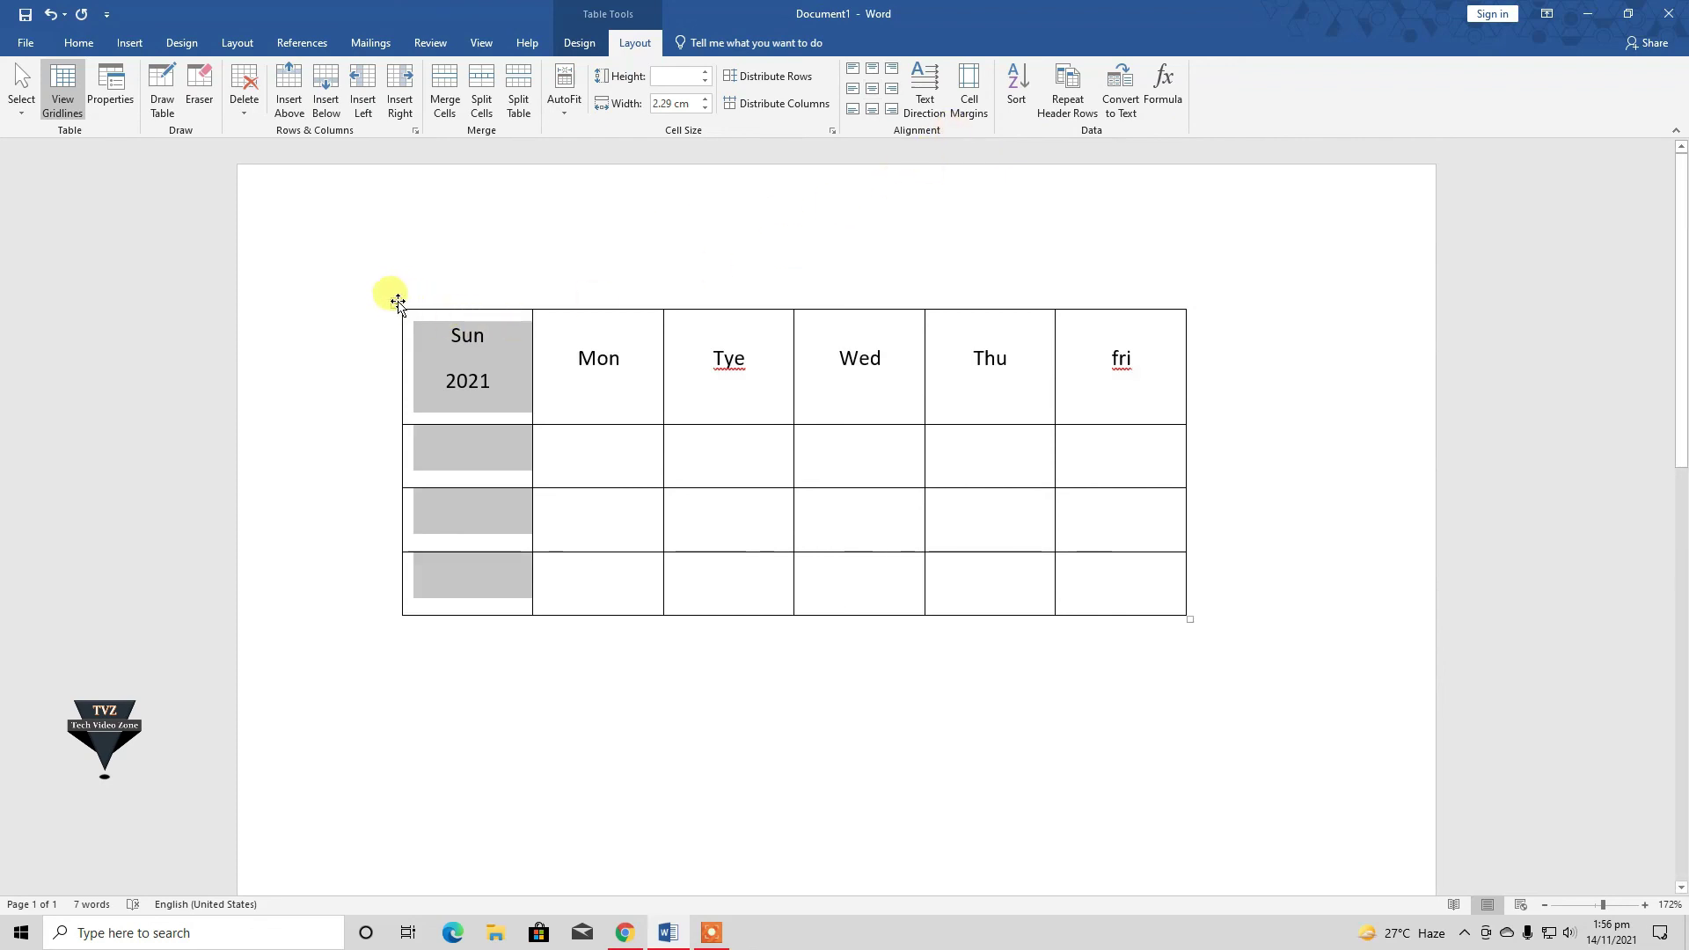
click(51, 14)
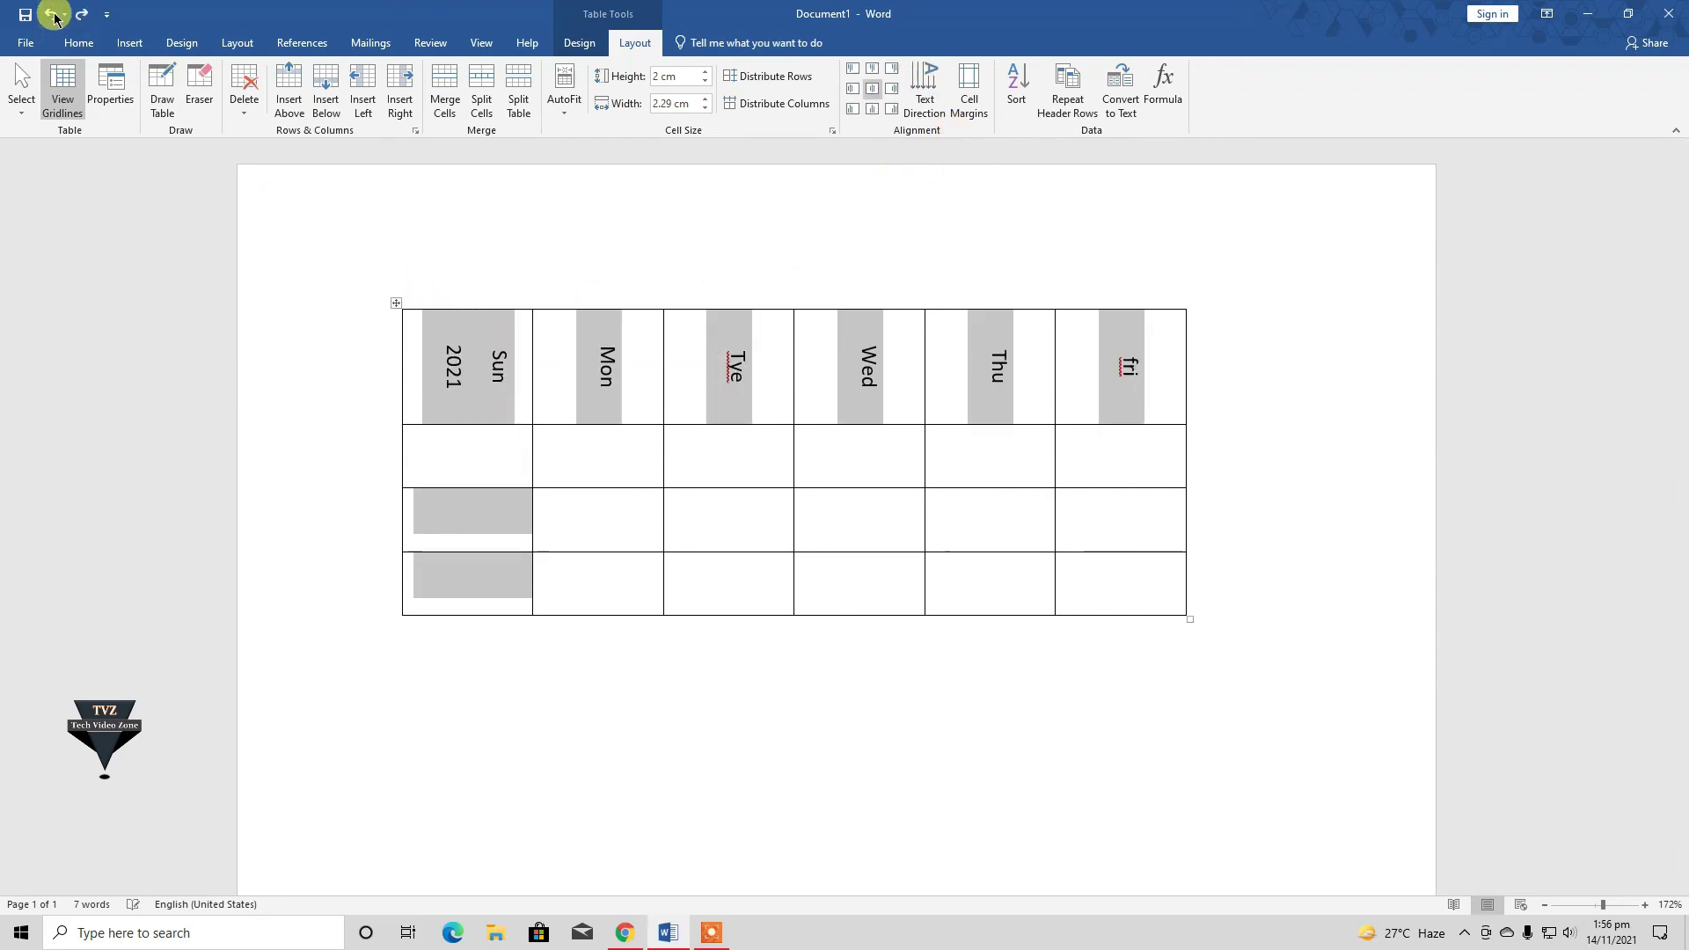
click(51, 14)
click(51, 14)
click(51, 14)
click(51, 14)
click(51, 14)
click(52, 14)
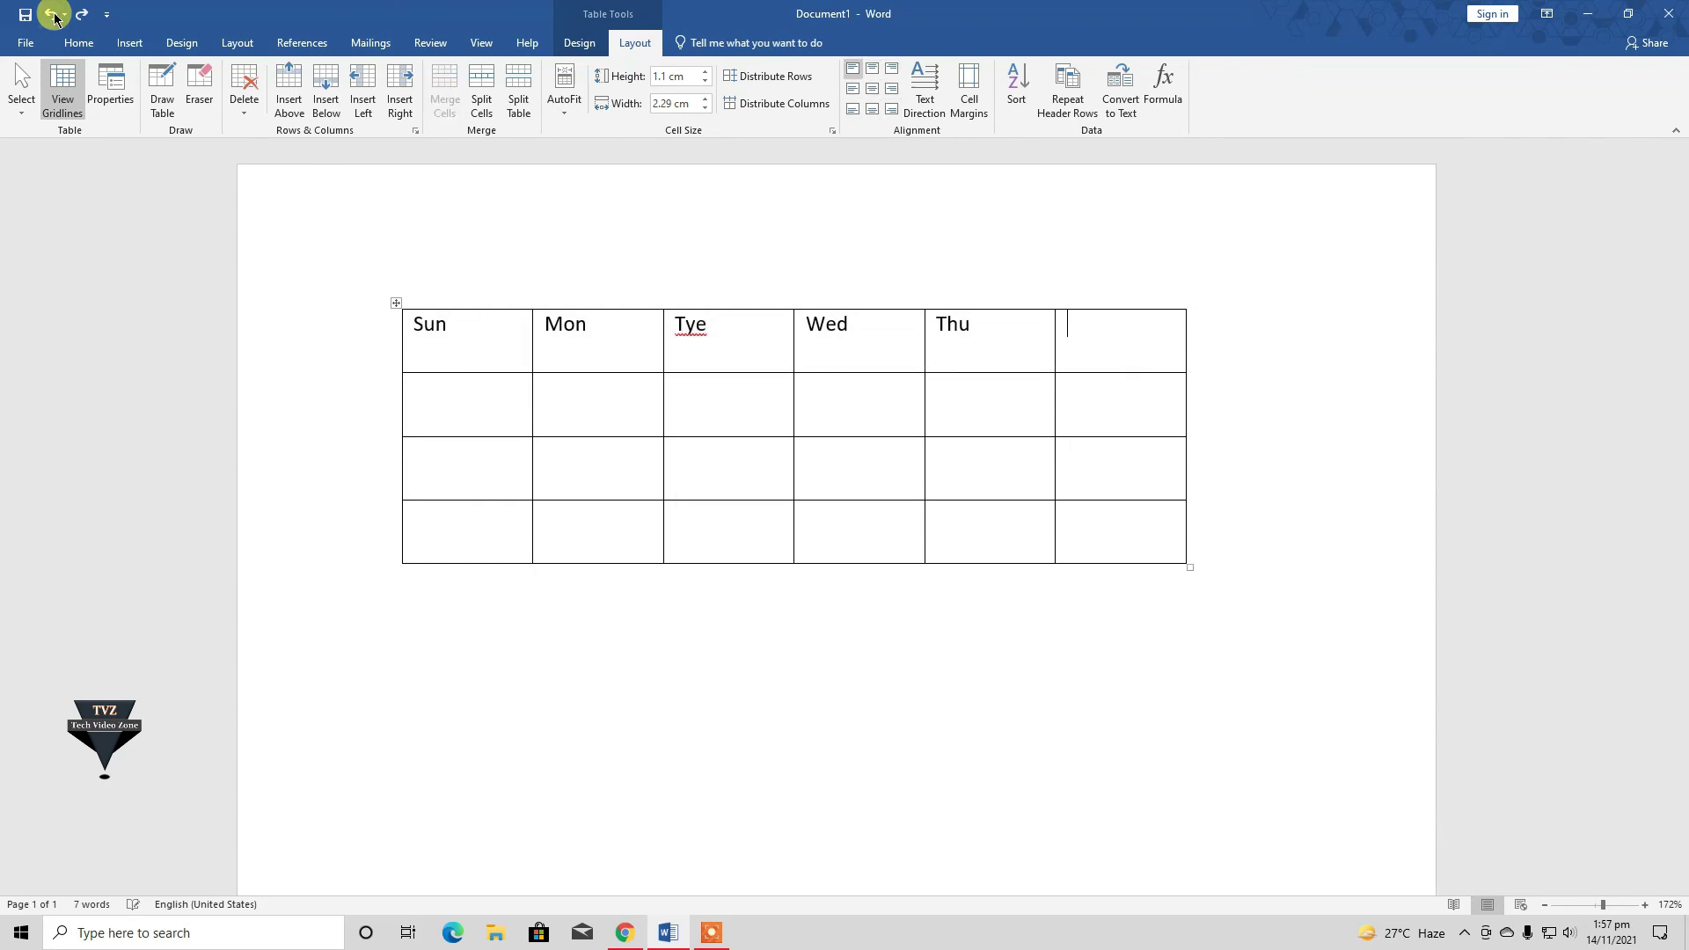
click(395, 305)
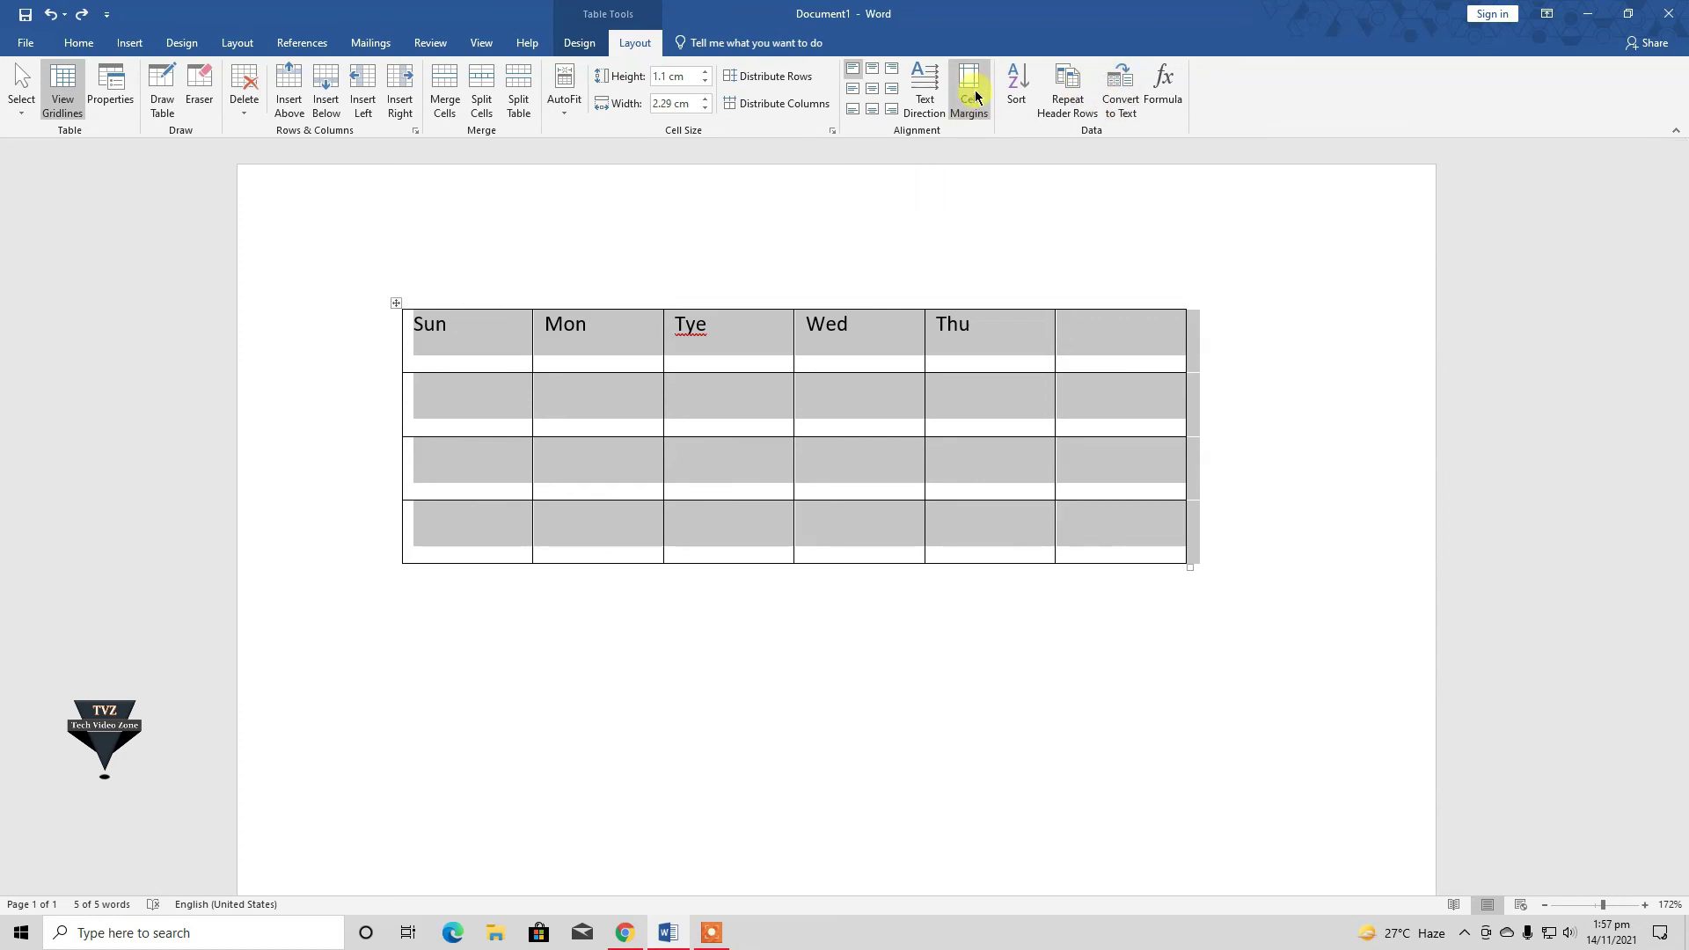
- Give the whole table 0.05 cm top, bottom, left and right default cell margins
click(971, 95)
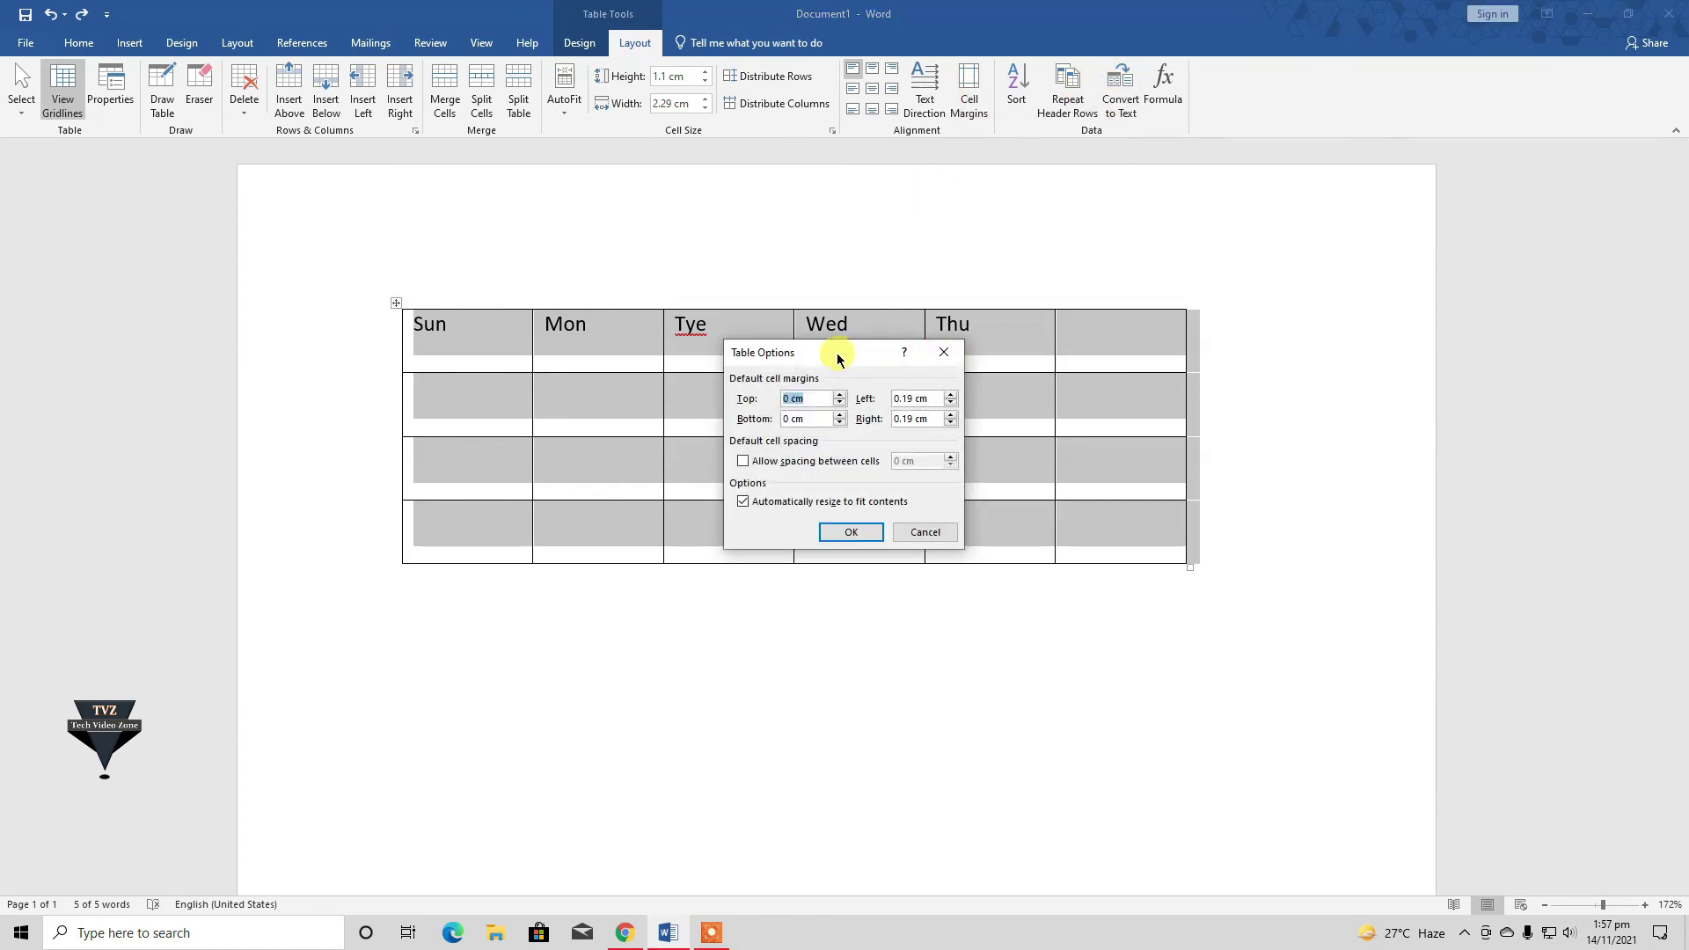
drag(837, 355, 824, 306)
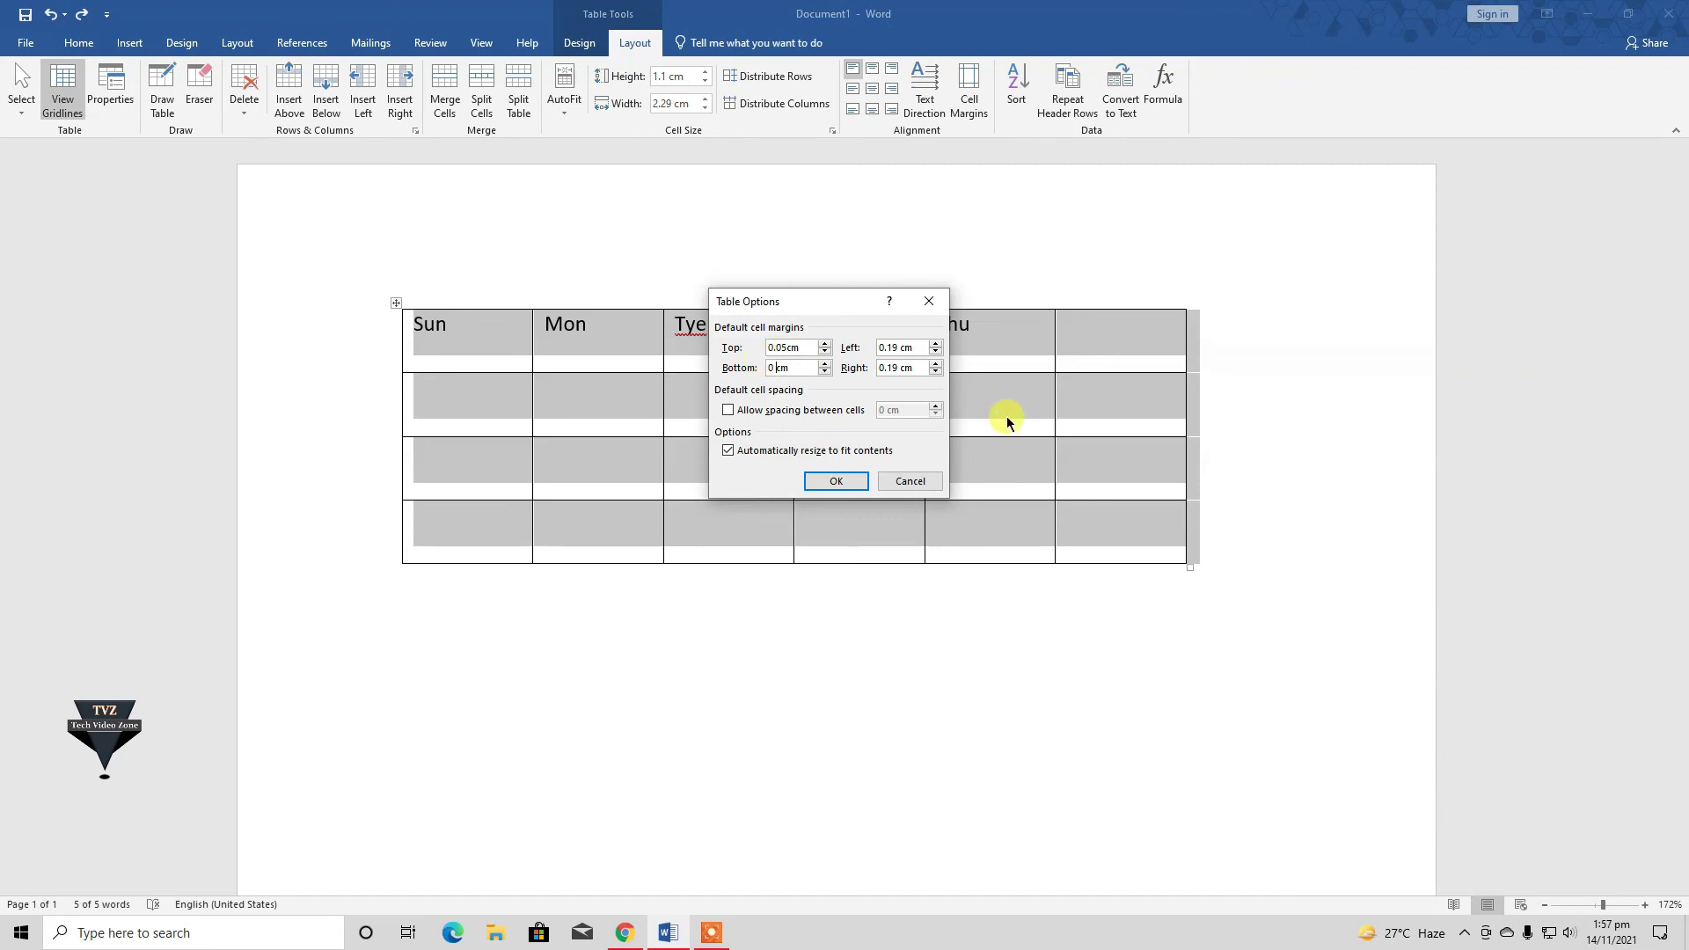
text(.05)
click(833, 481)
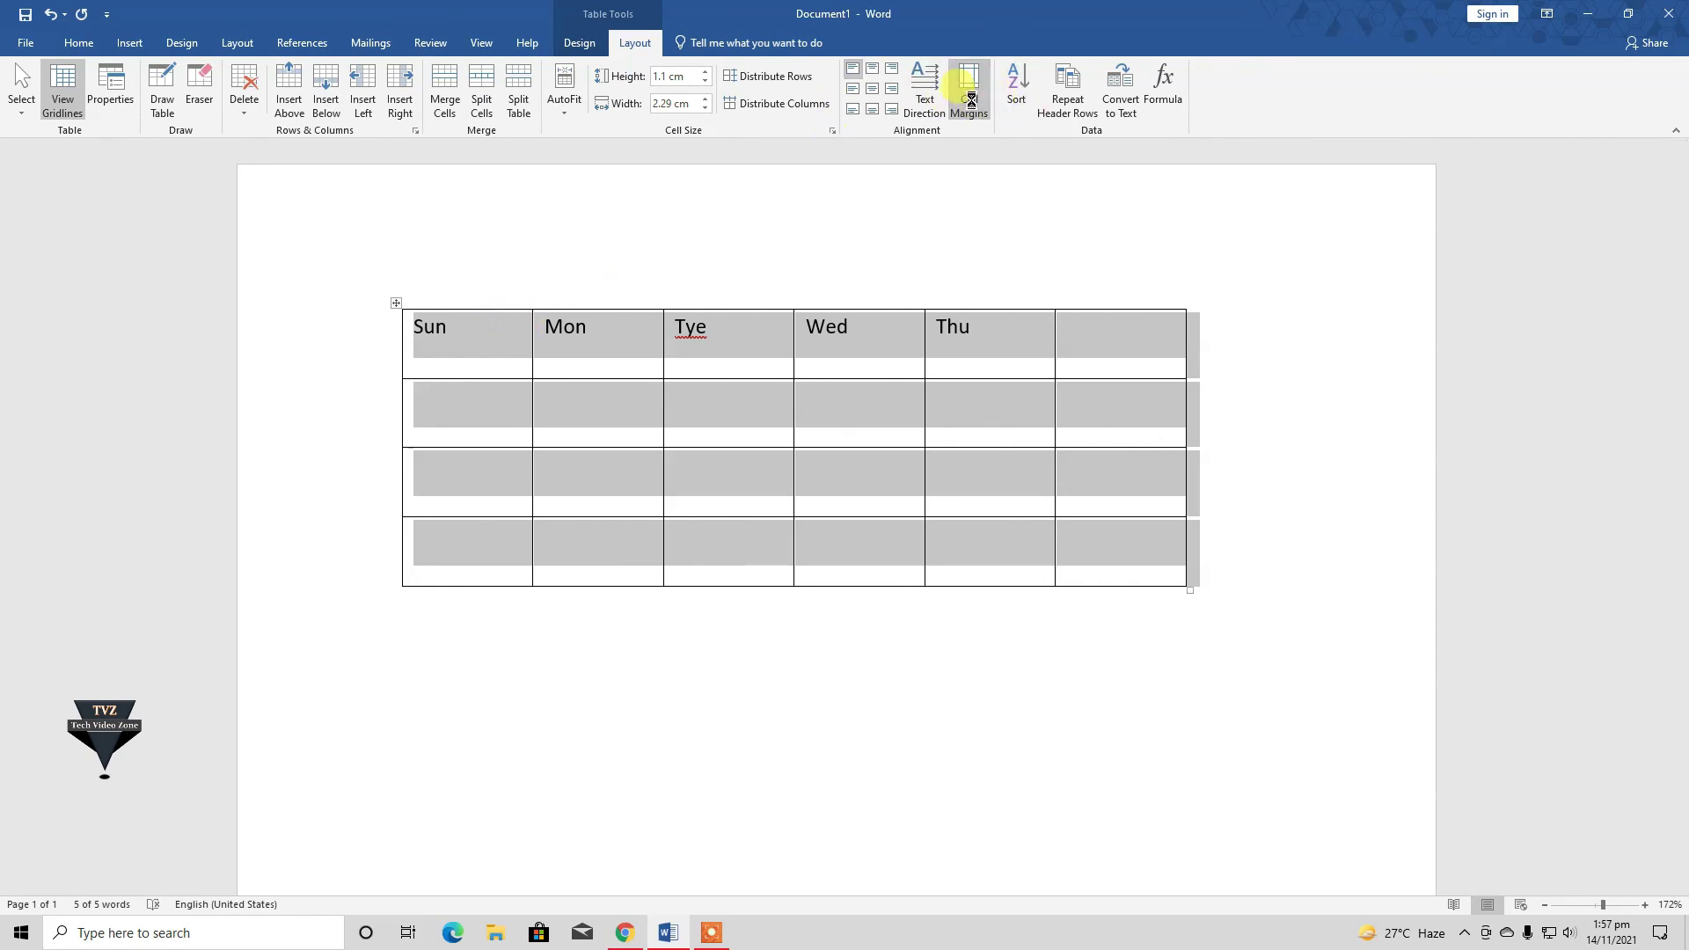
click(968, 95)
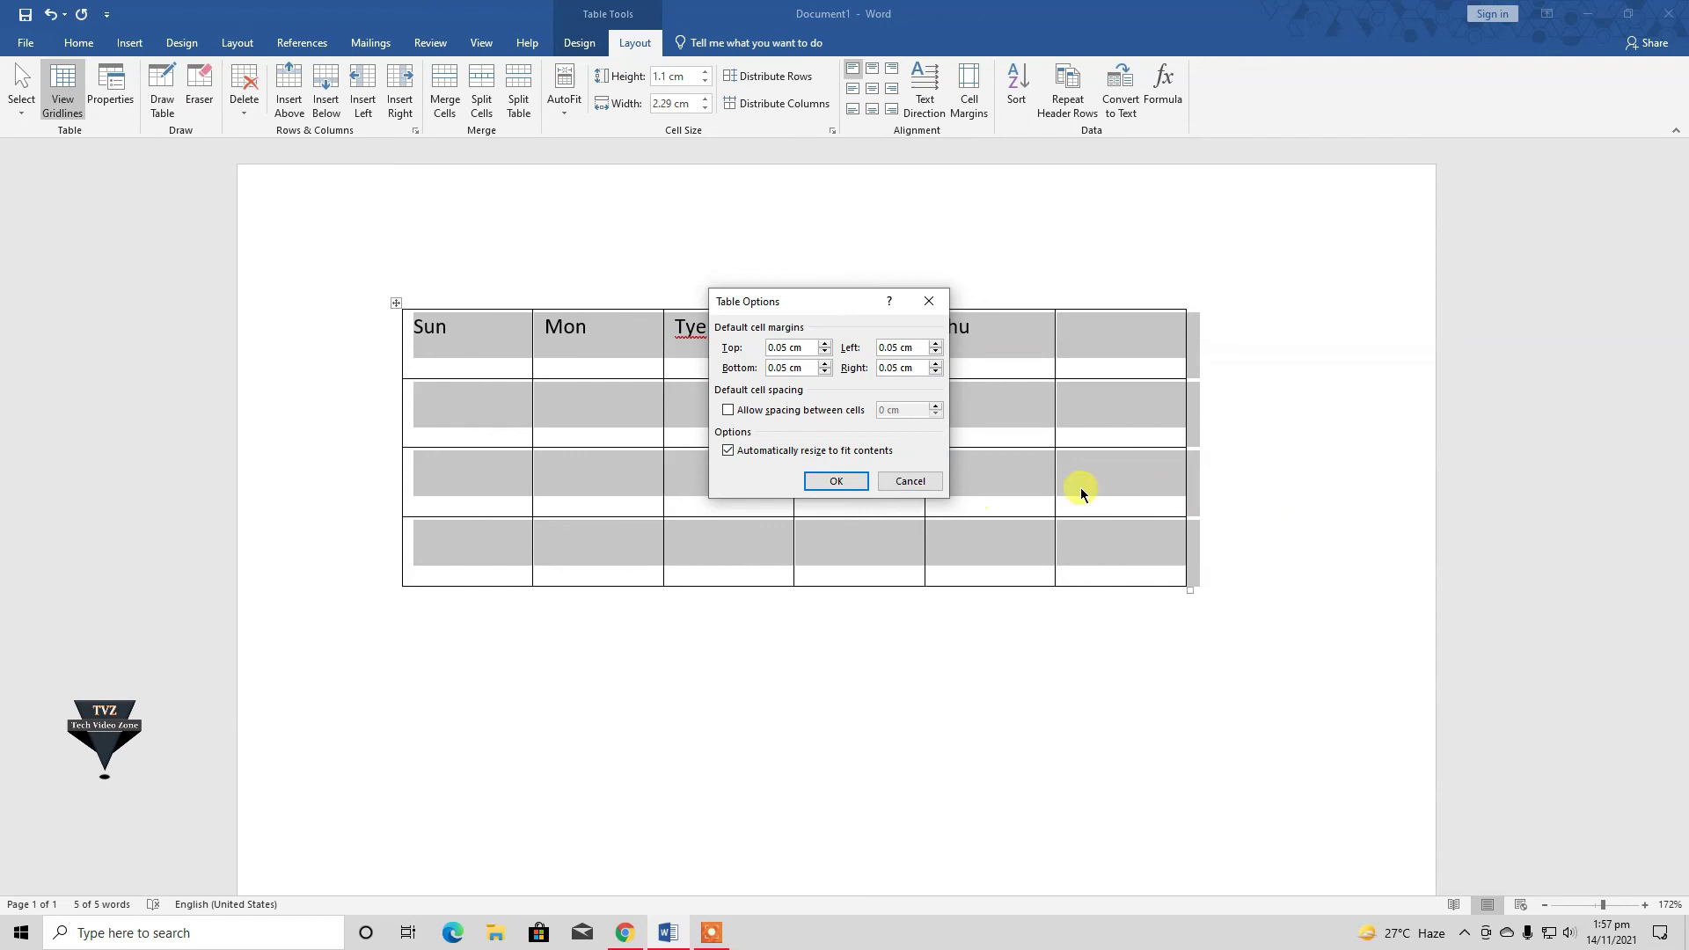
click(862, 485)
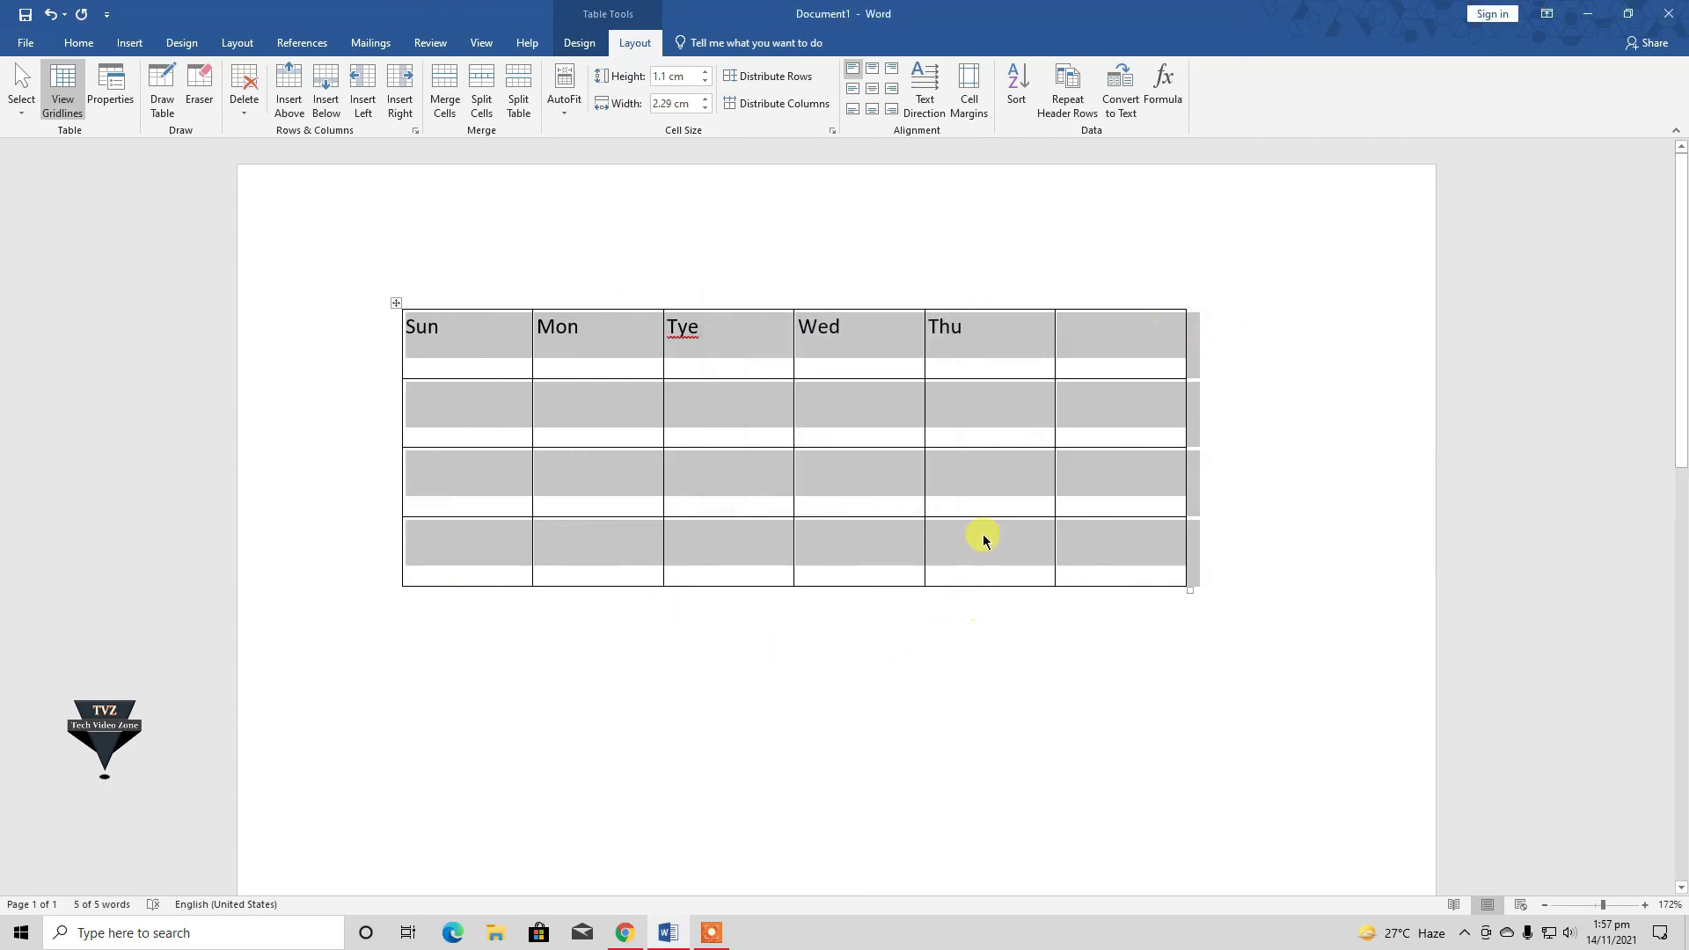
click(374, 396)
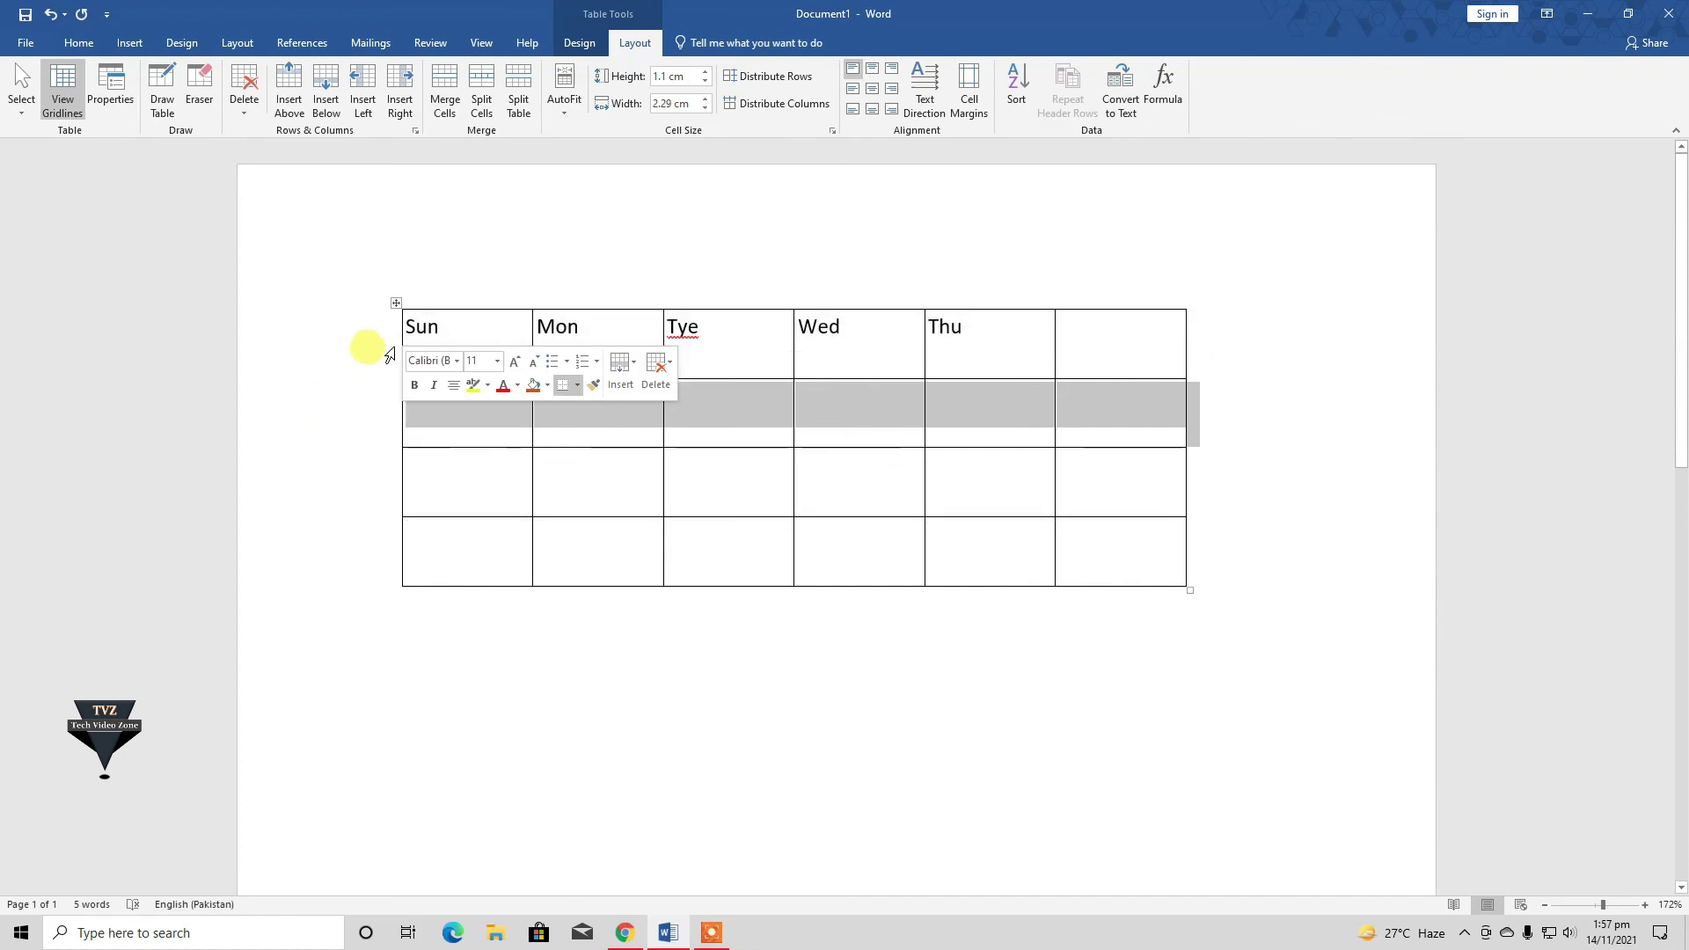
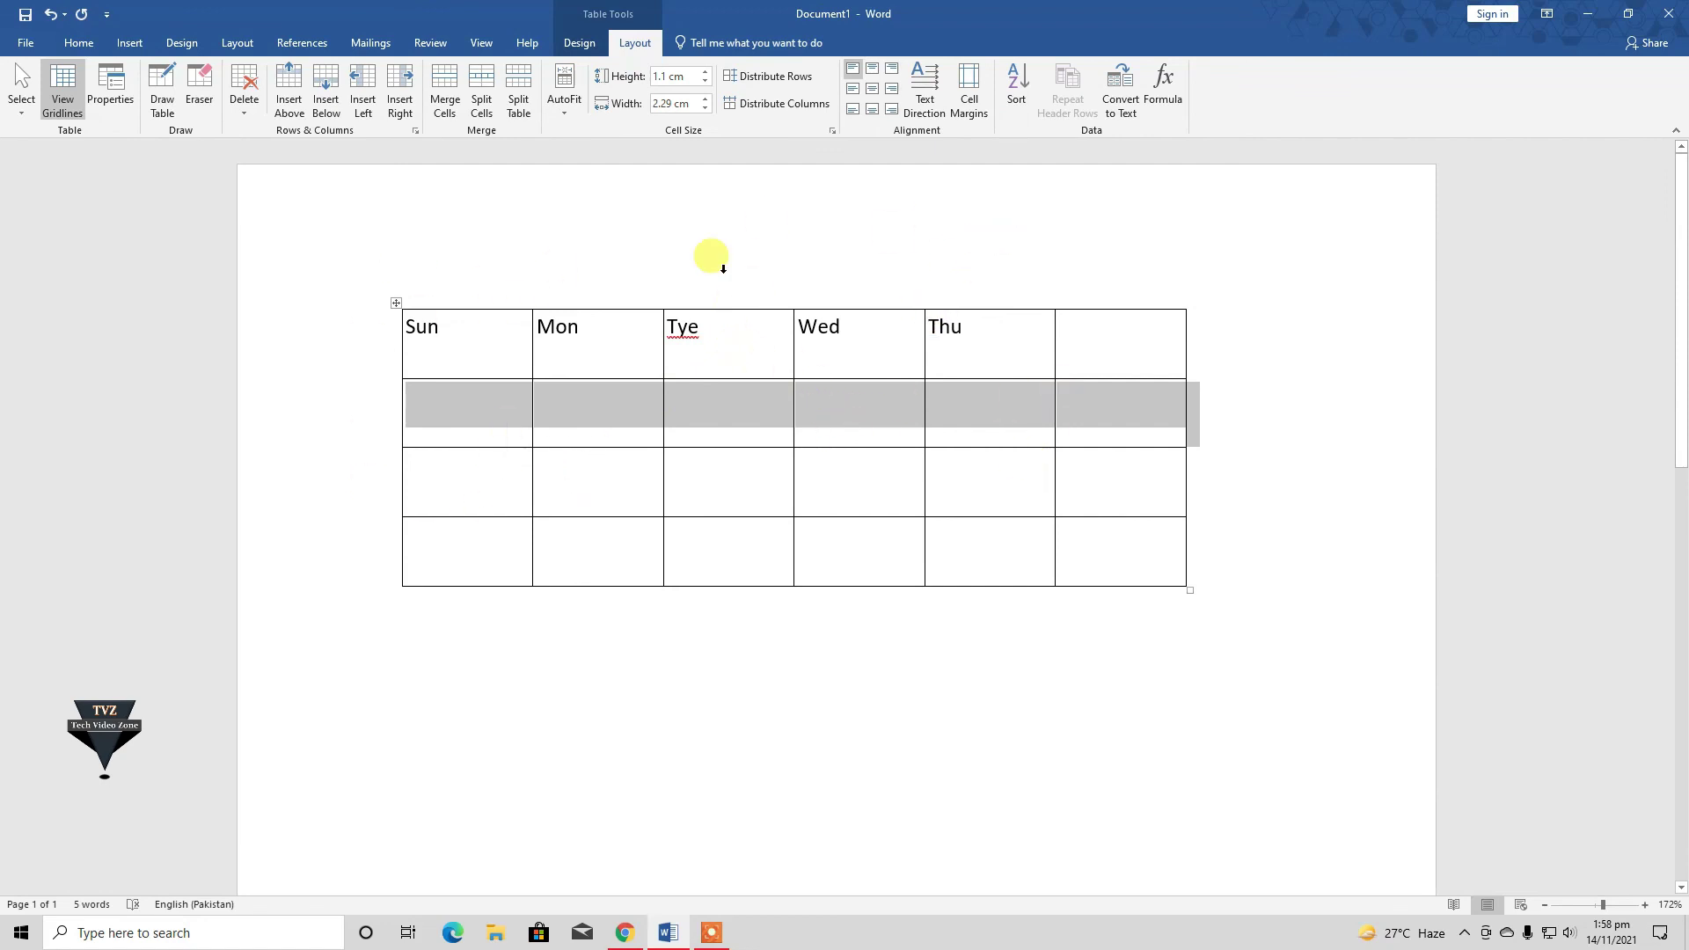
- Turn on 0.04 cm spacing between the weekday table's cells
click(967, 97)
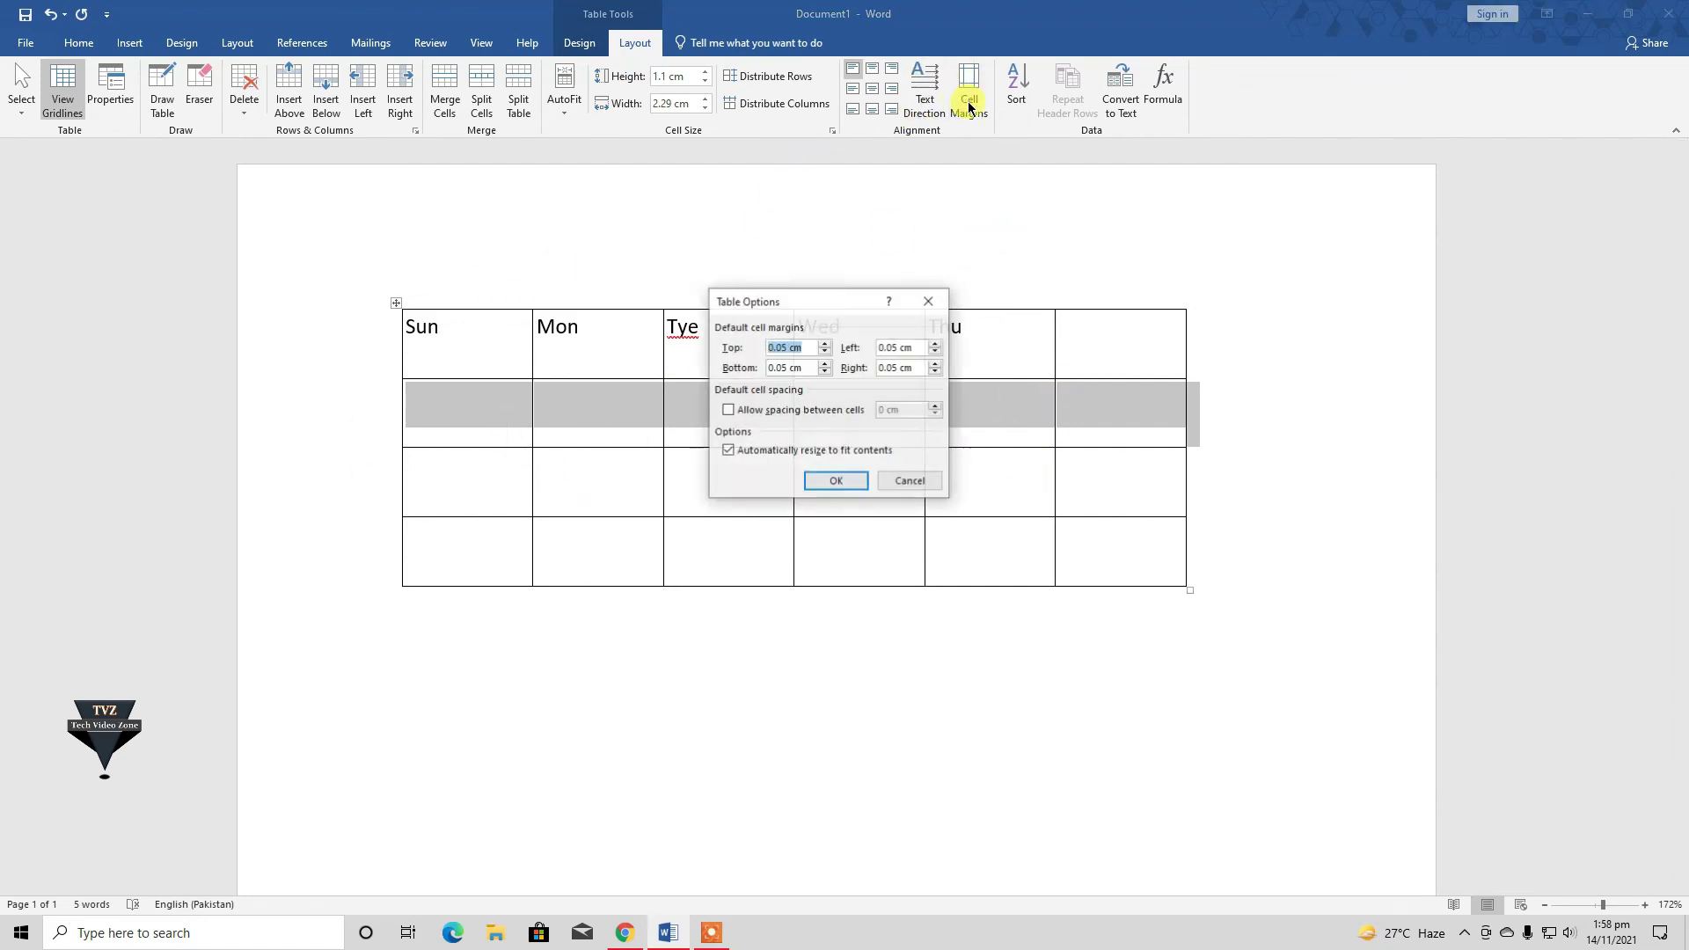
click(774, 414)
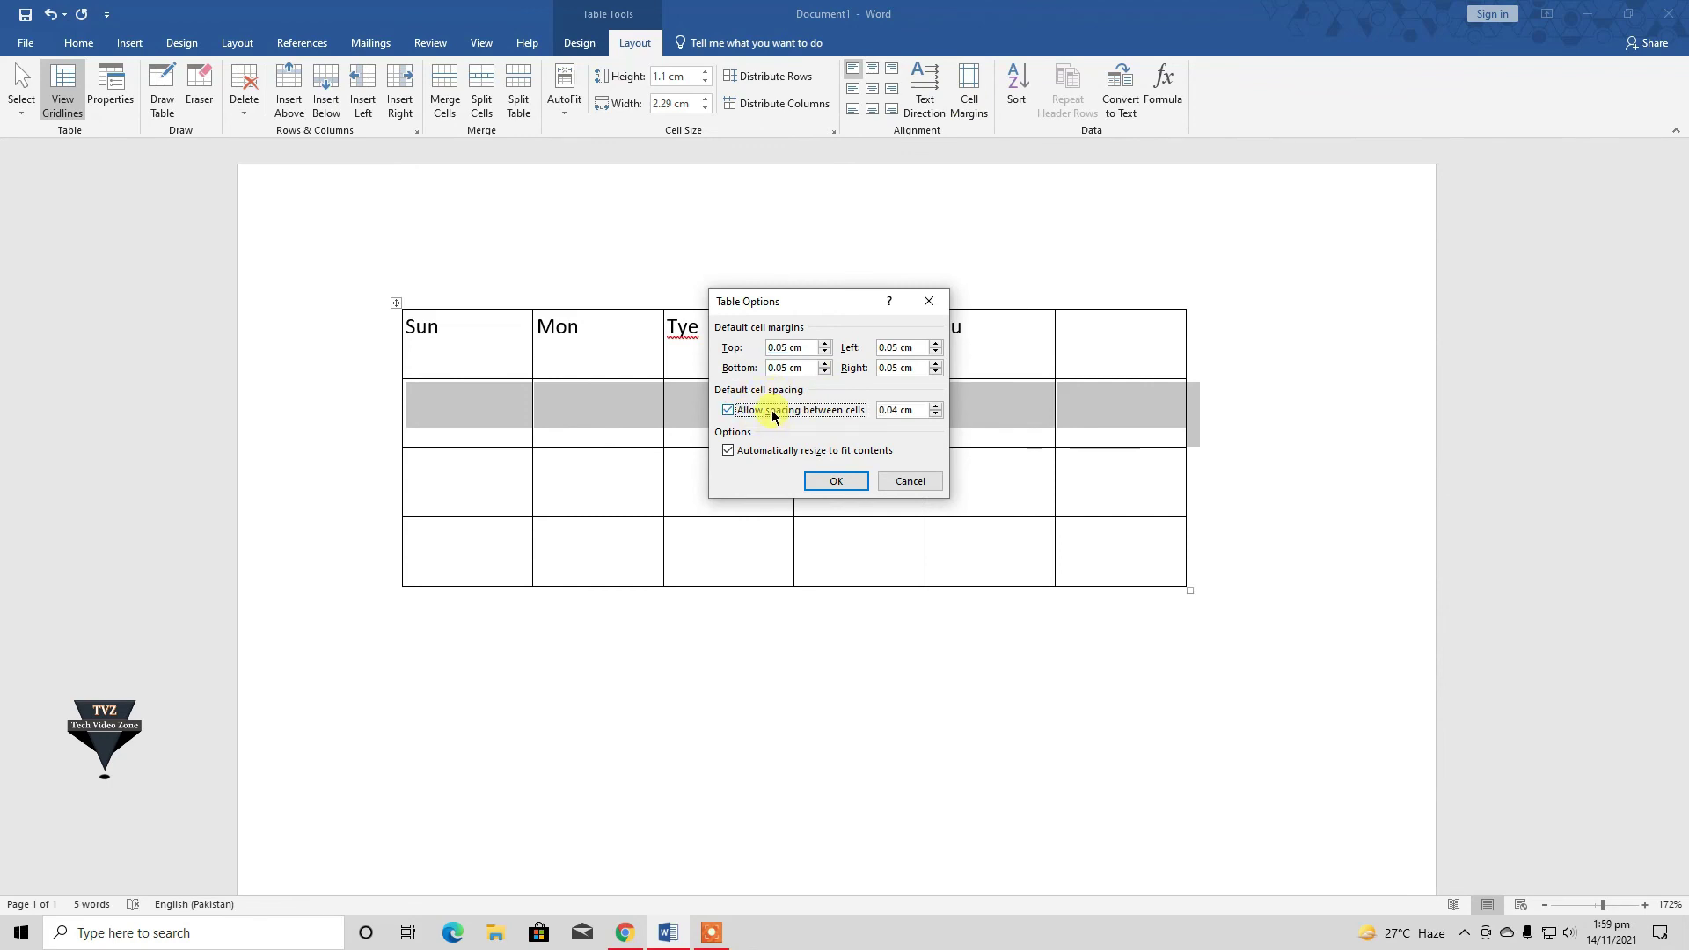
click(894, 409)
click(837, 482)
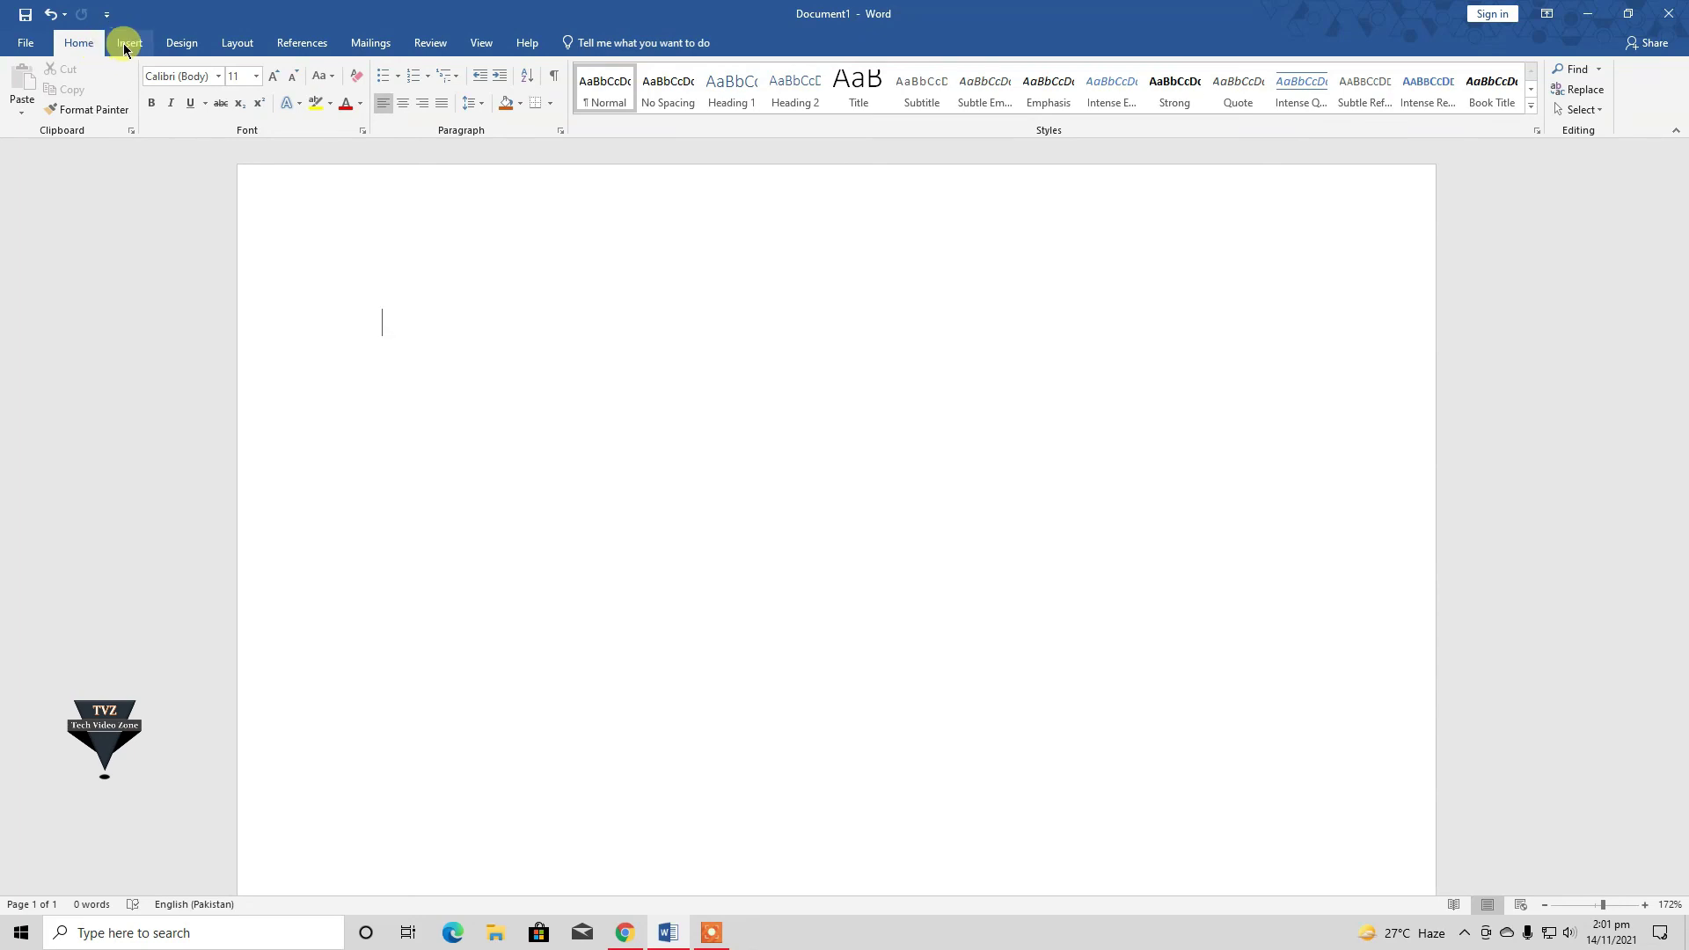
- Insert a five-column, five-row table
click(124, 45)
click(139, 88)
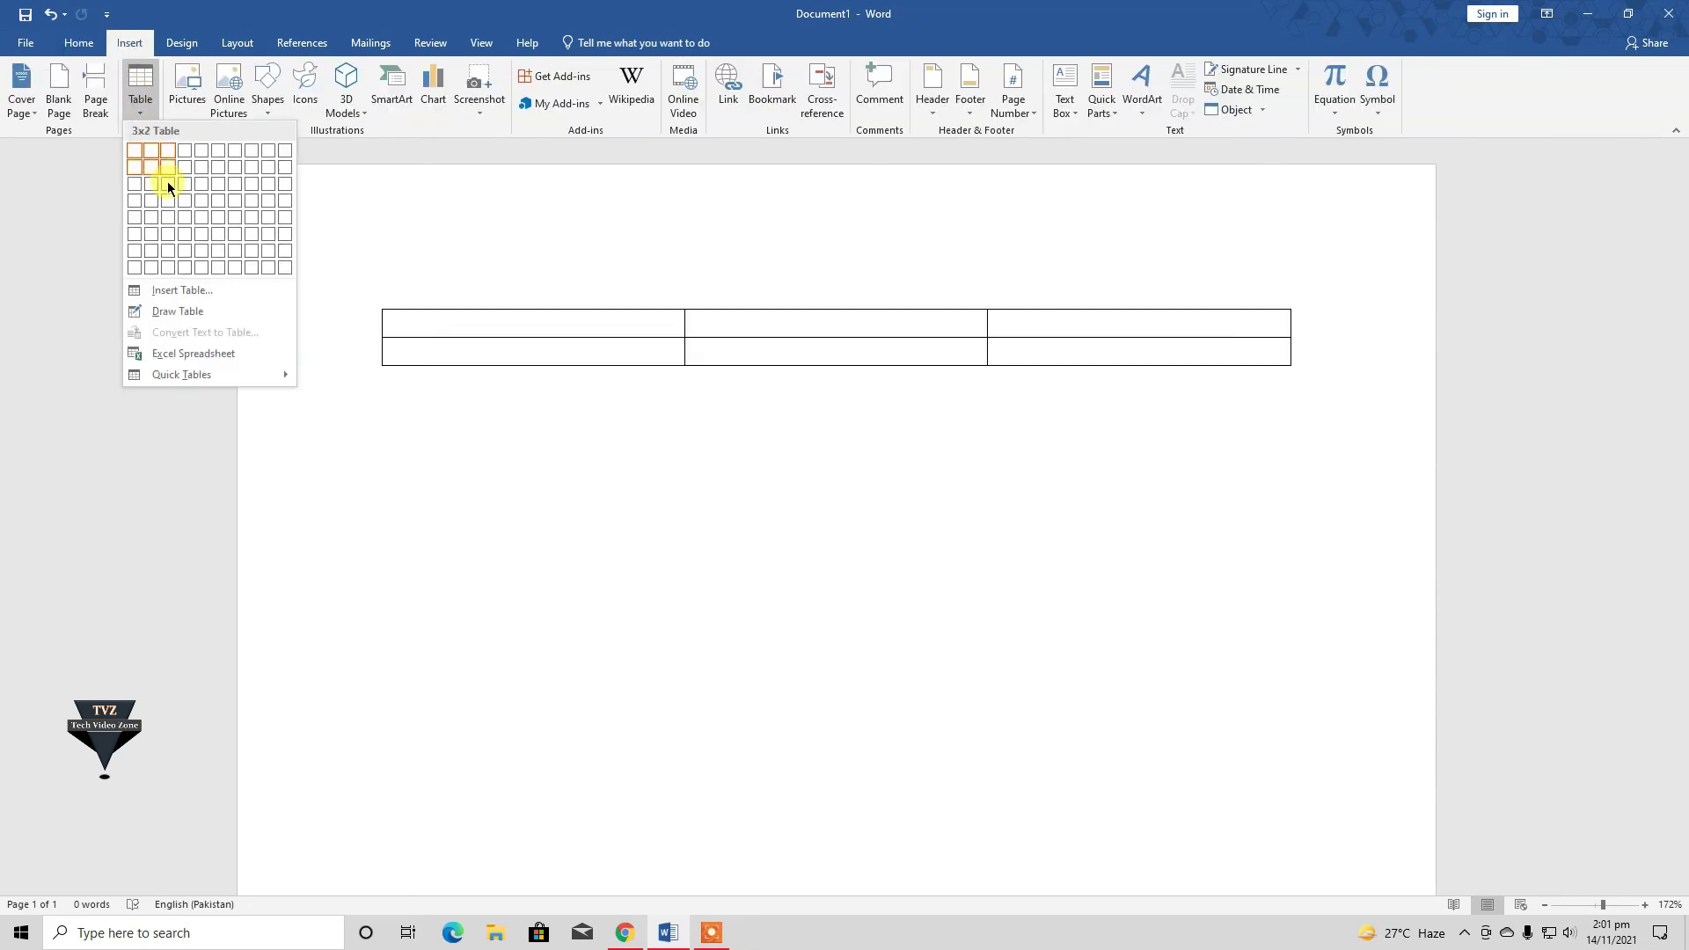
click(197, 212)
- Type w, d, p, c and v down the first column, then select the whole table
text(W)
click(498, 356)
text(C)
text(c)
click(483, 379)
text(c)
text(v)
key(BackSpace)
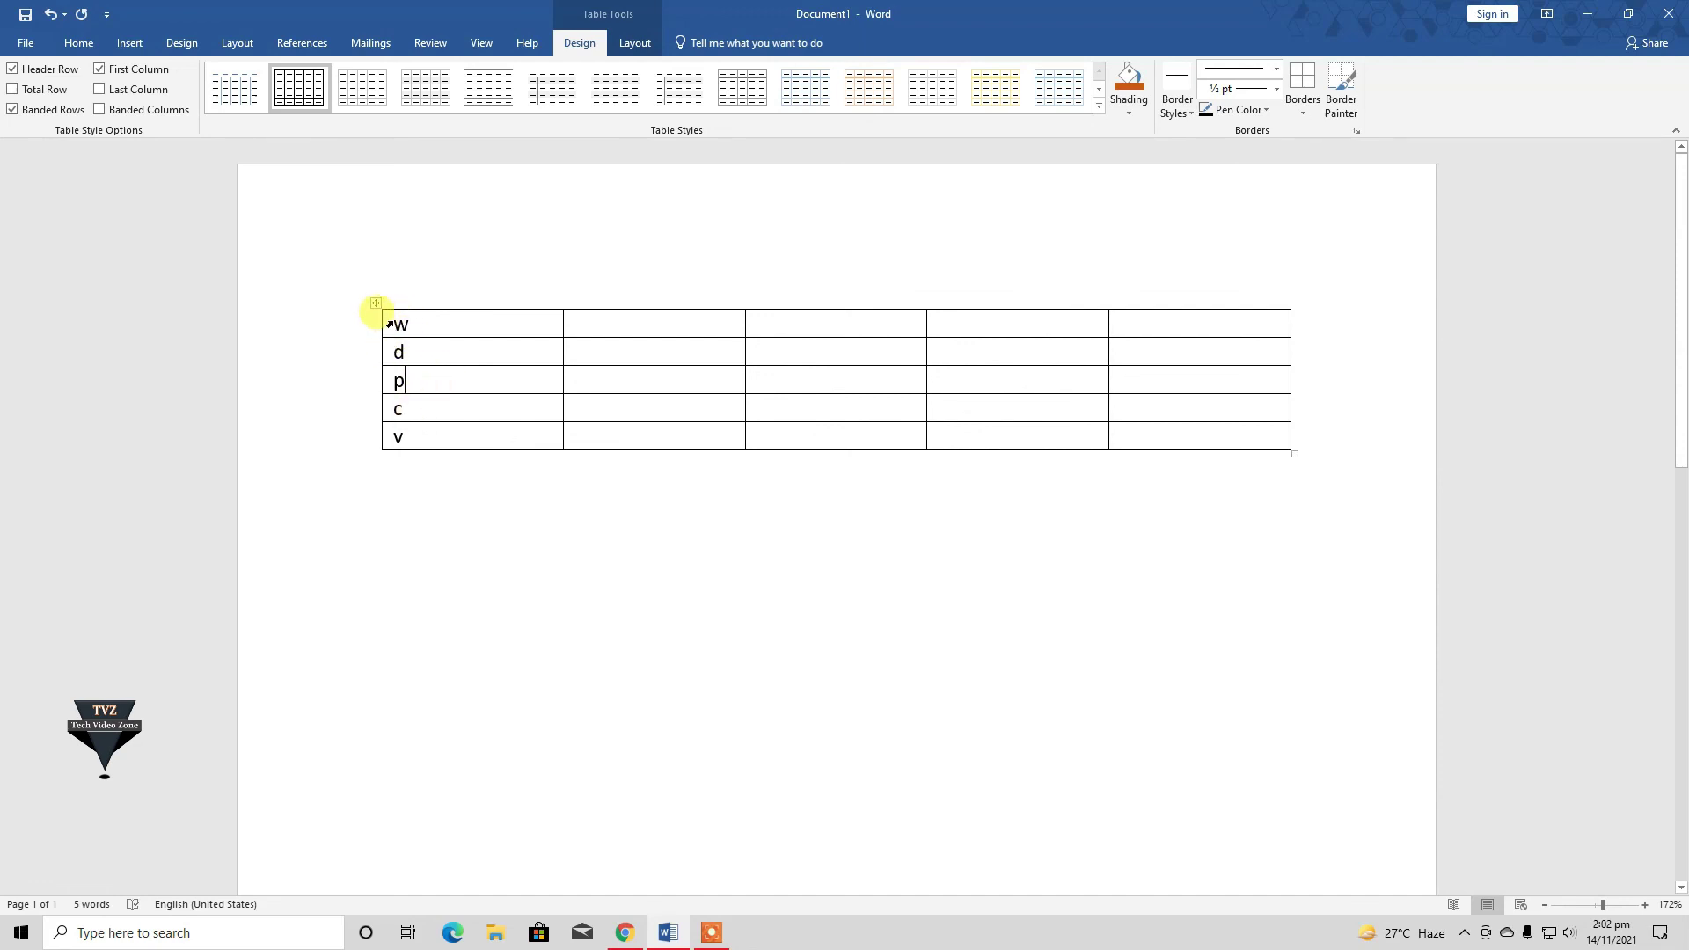
mouse_move(377, 351)
text(p)
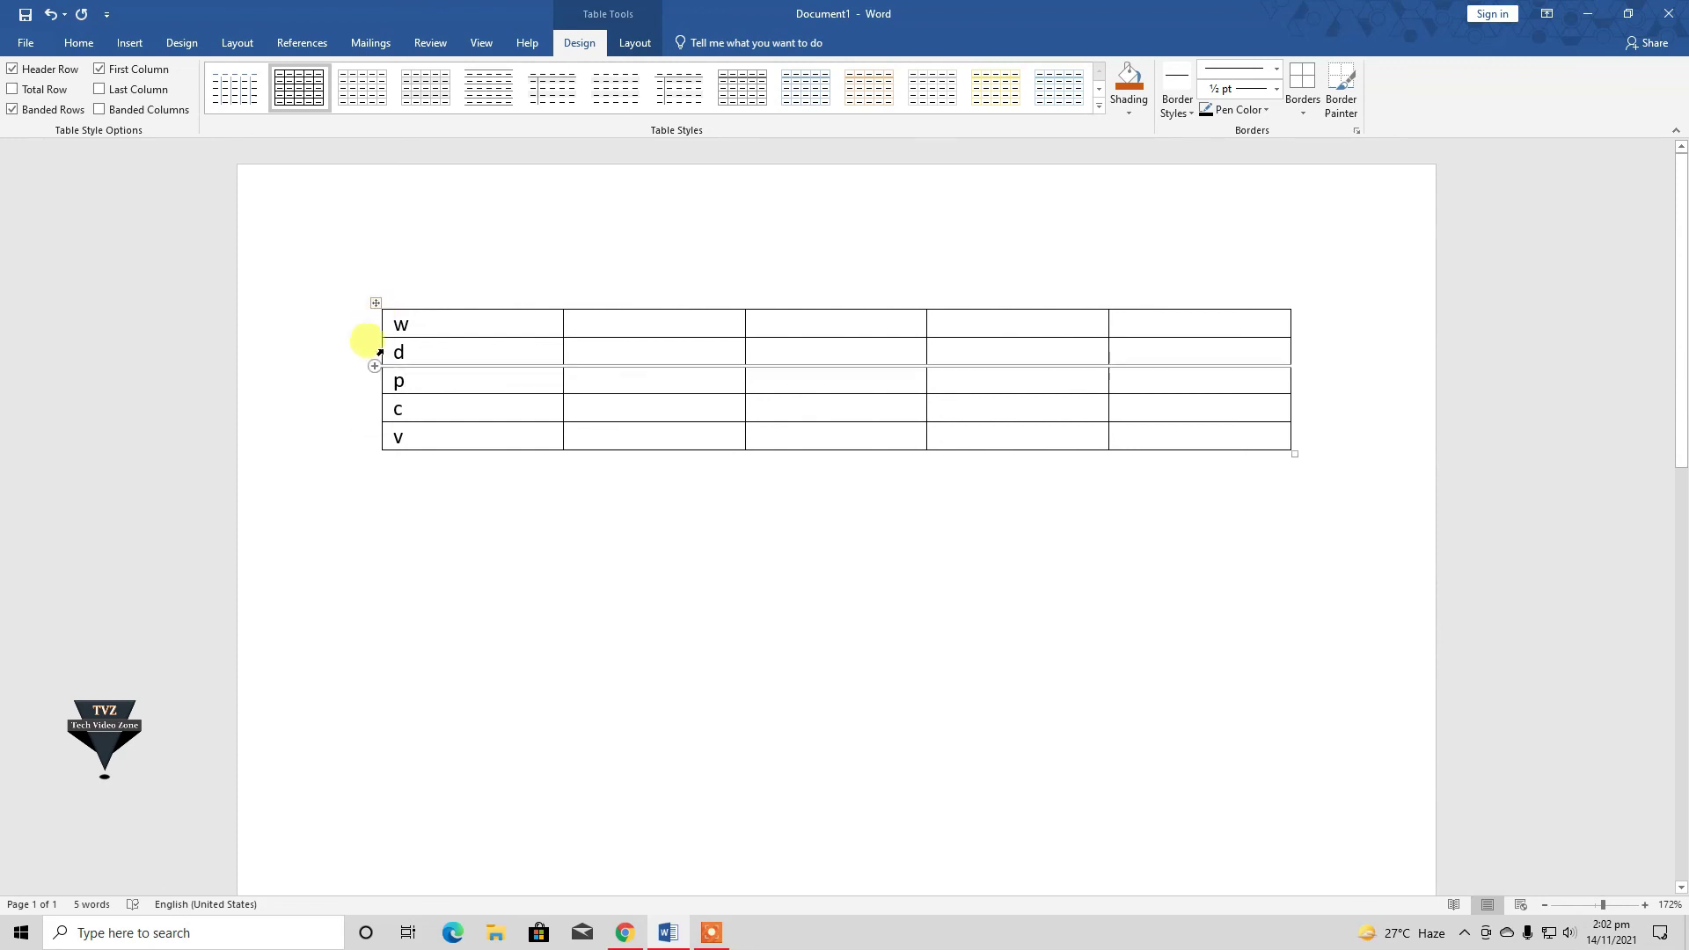
click(376, 304)
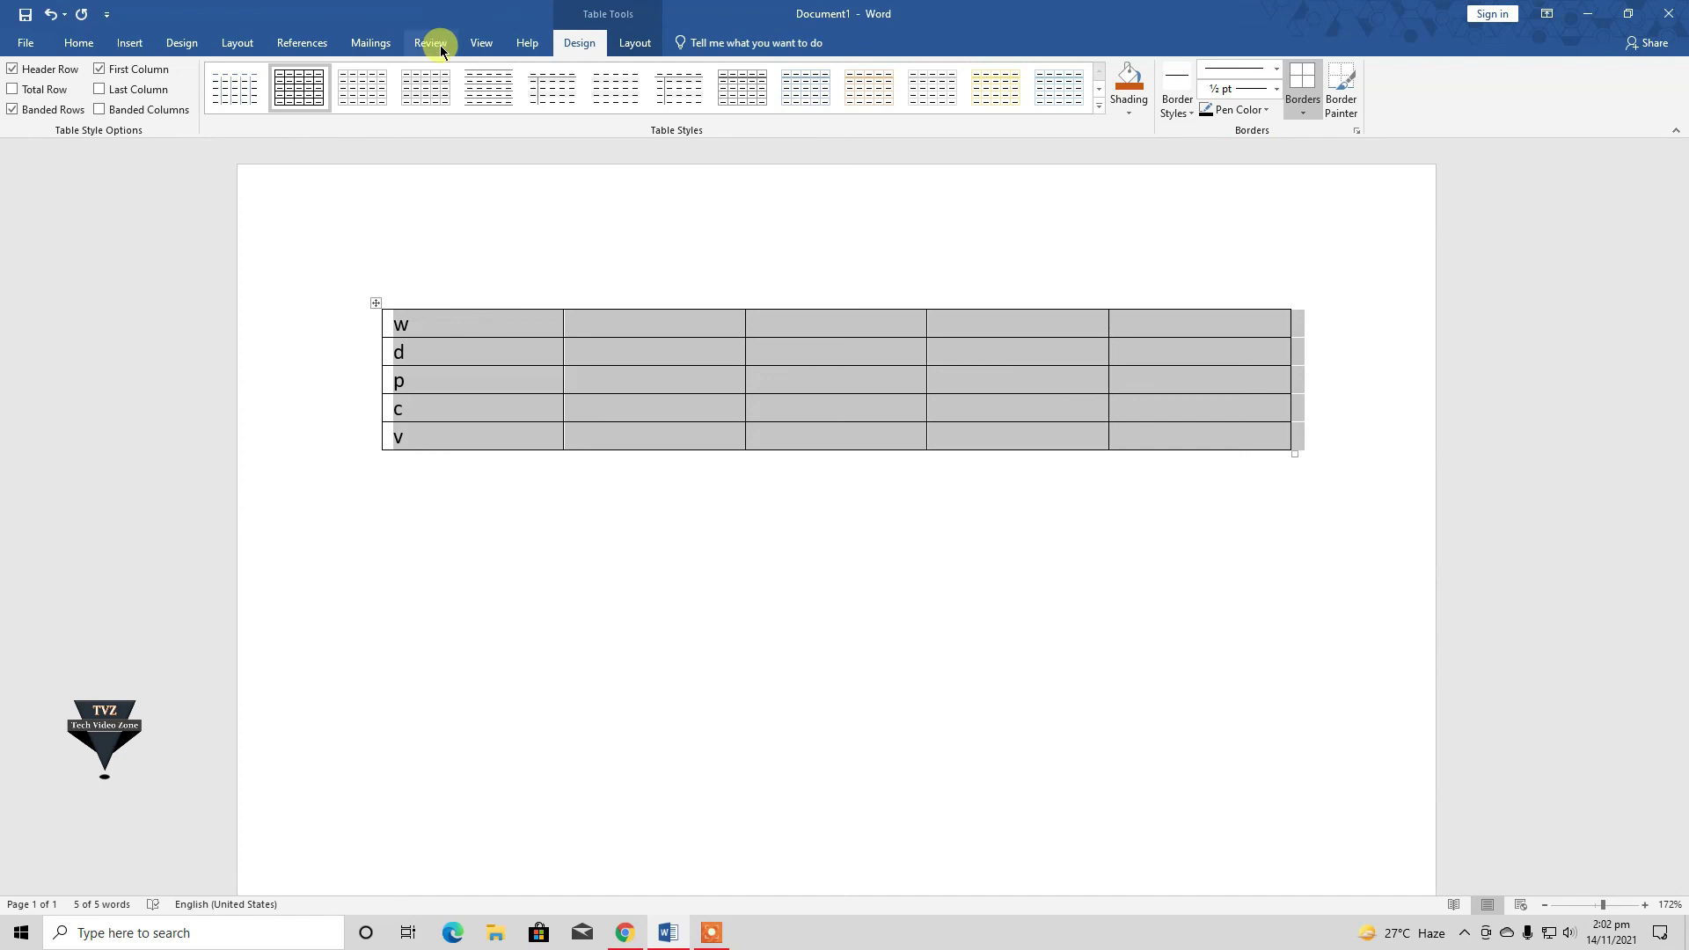
- Sort the table ascending by Column 1 as Text so it reads c, d, p, v, w
click(637, 44)
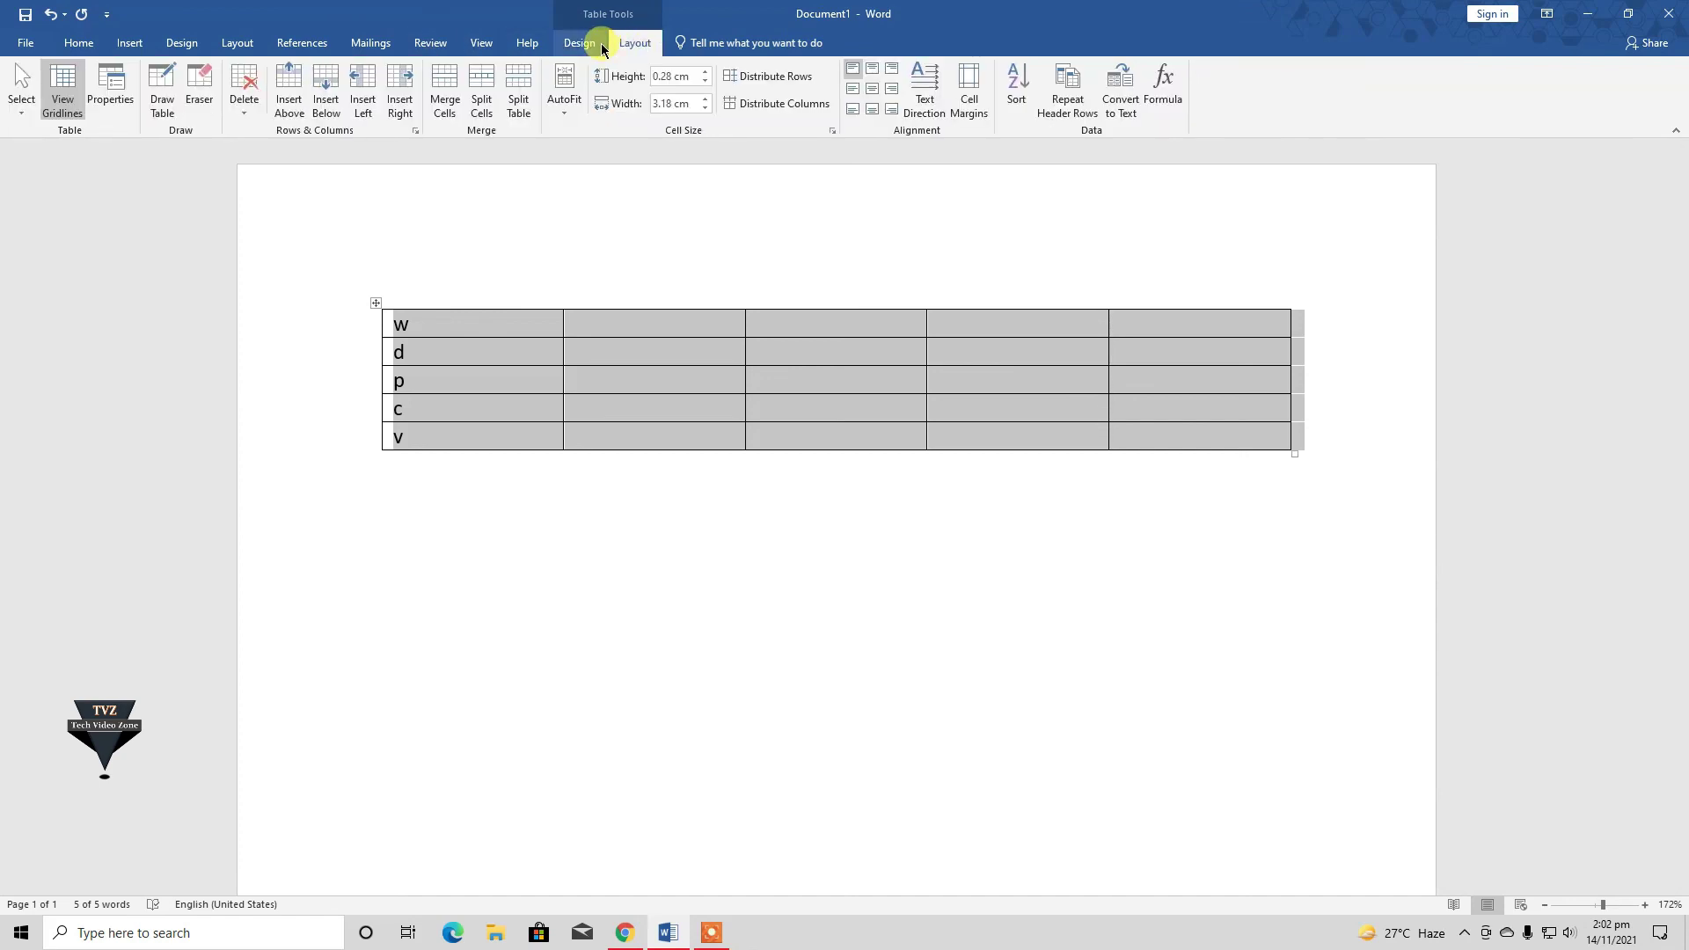
click(1015, 93)
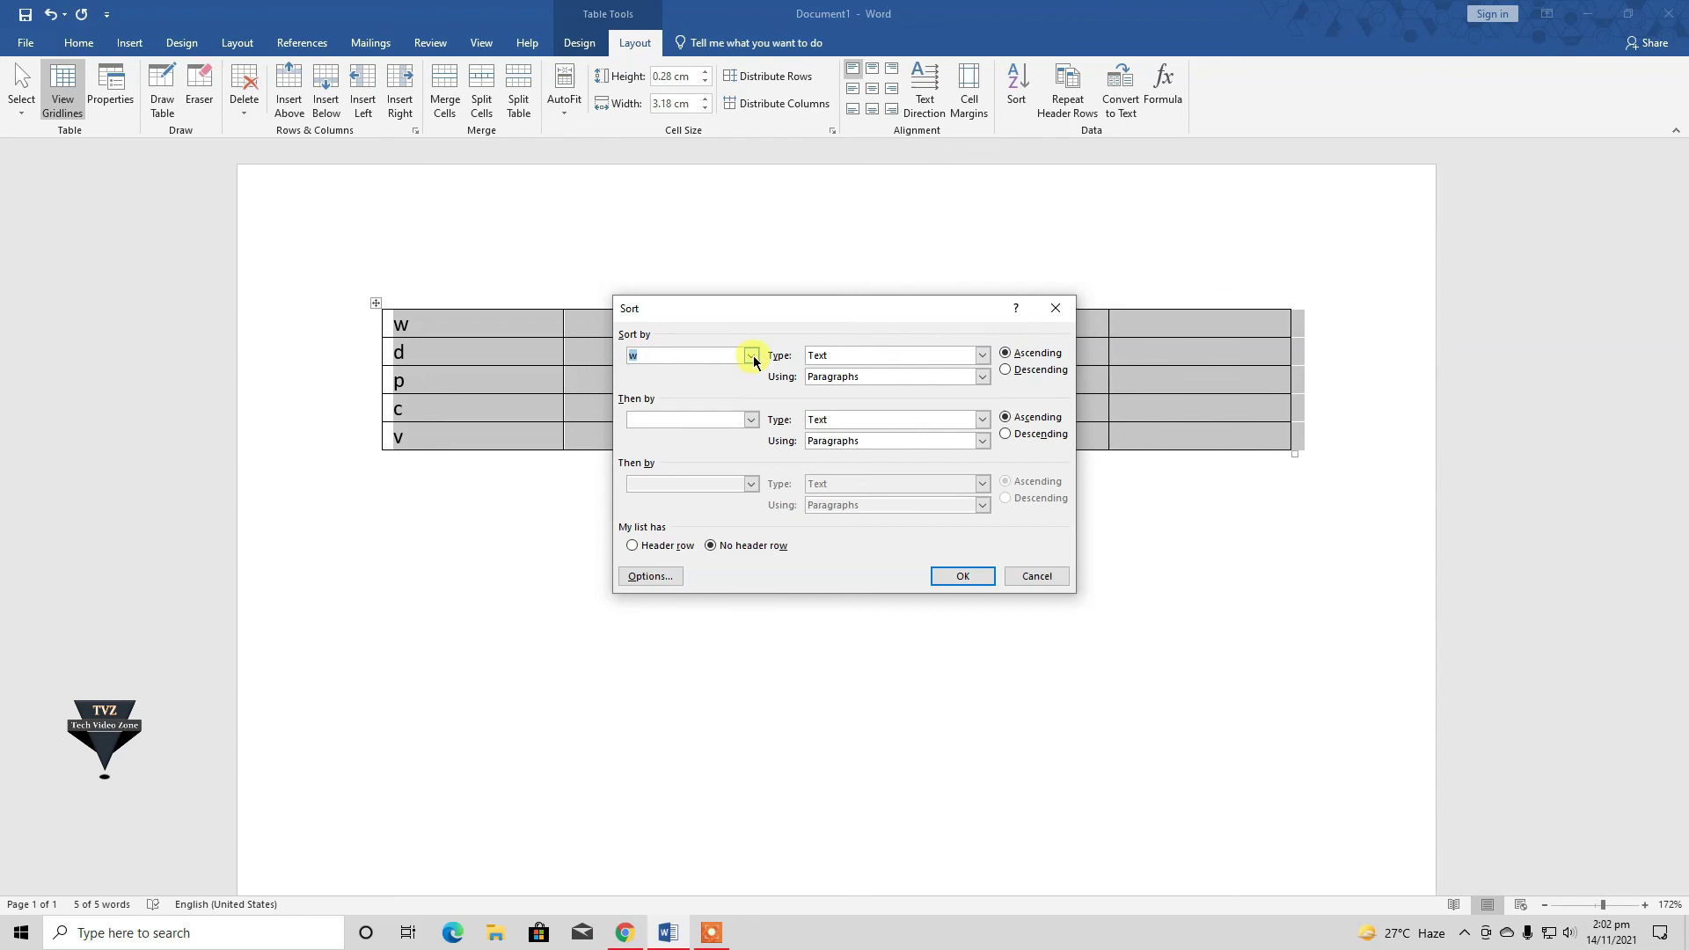
click(752, 356)
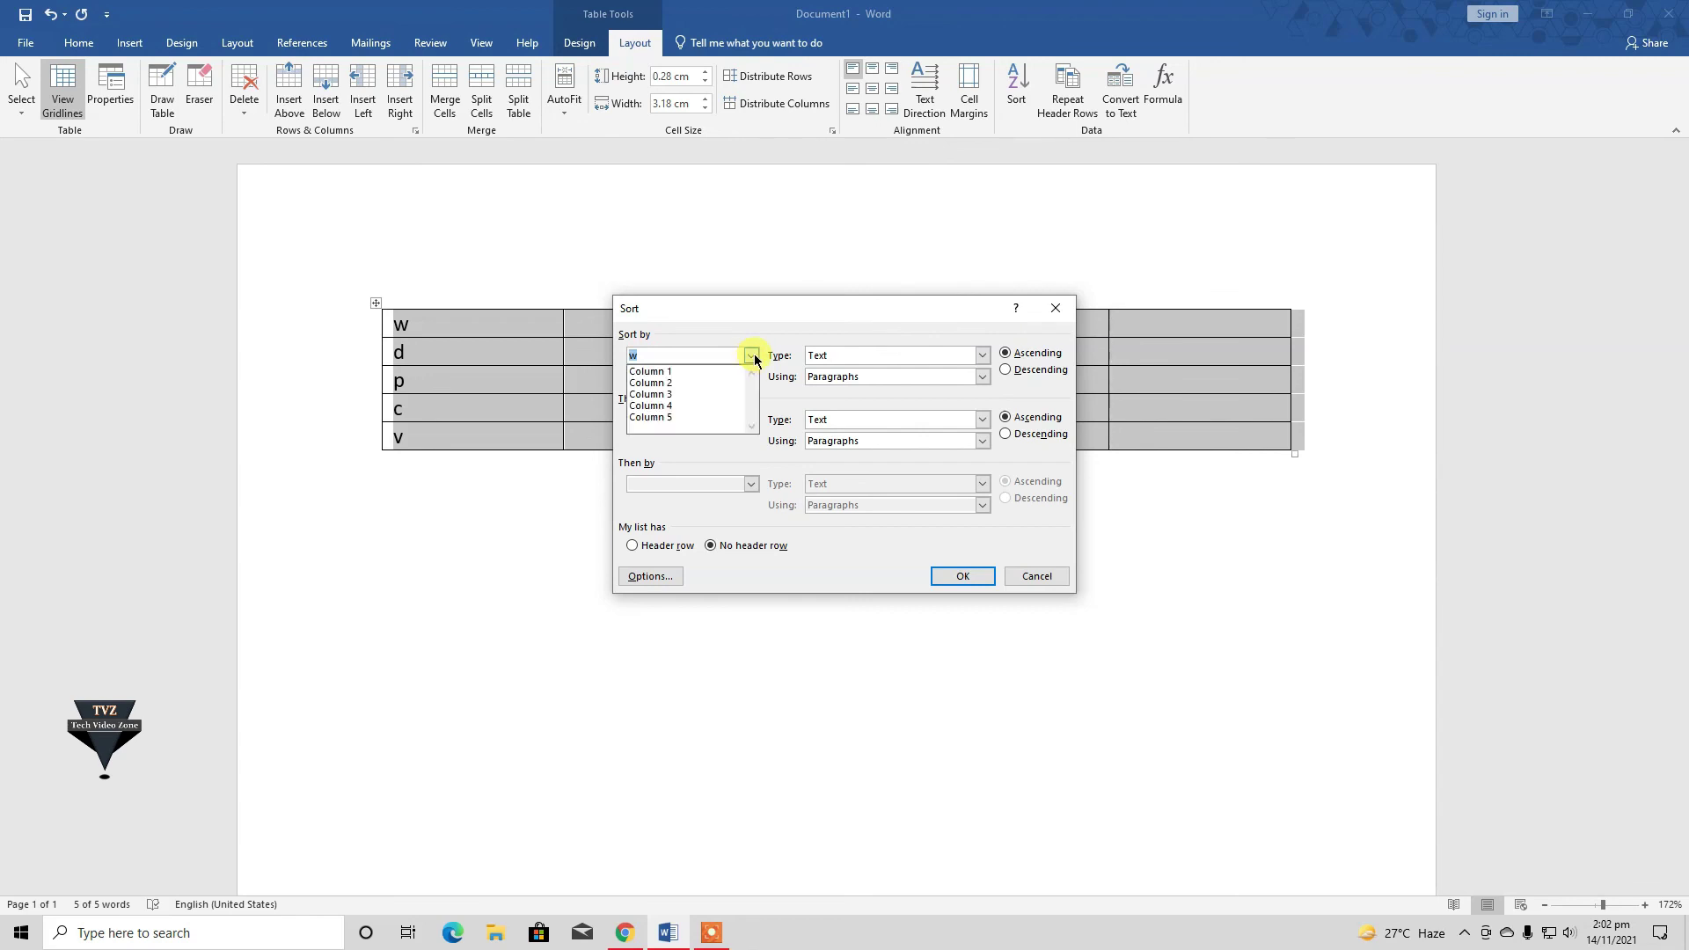
click(670, 373)
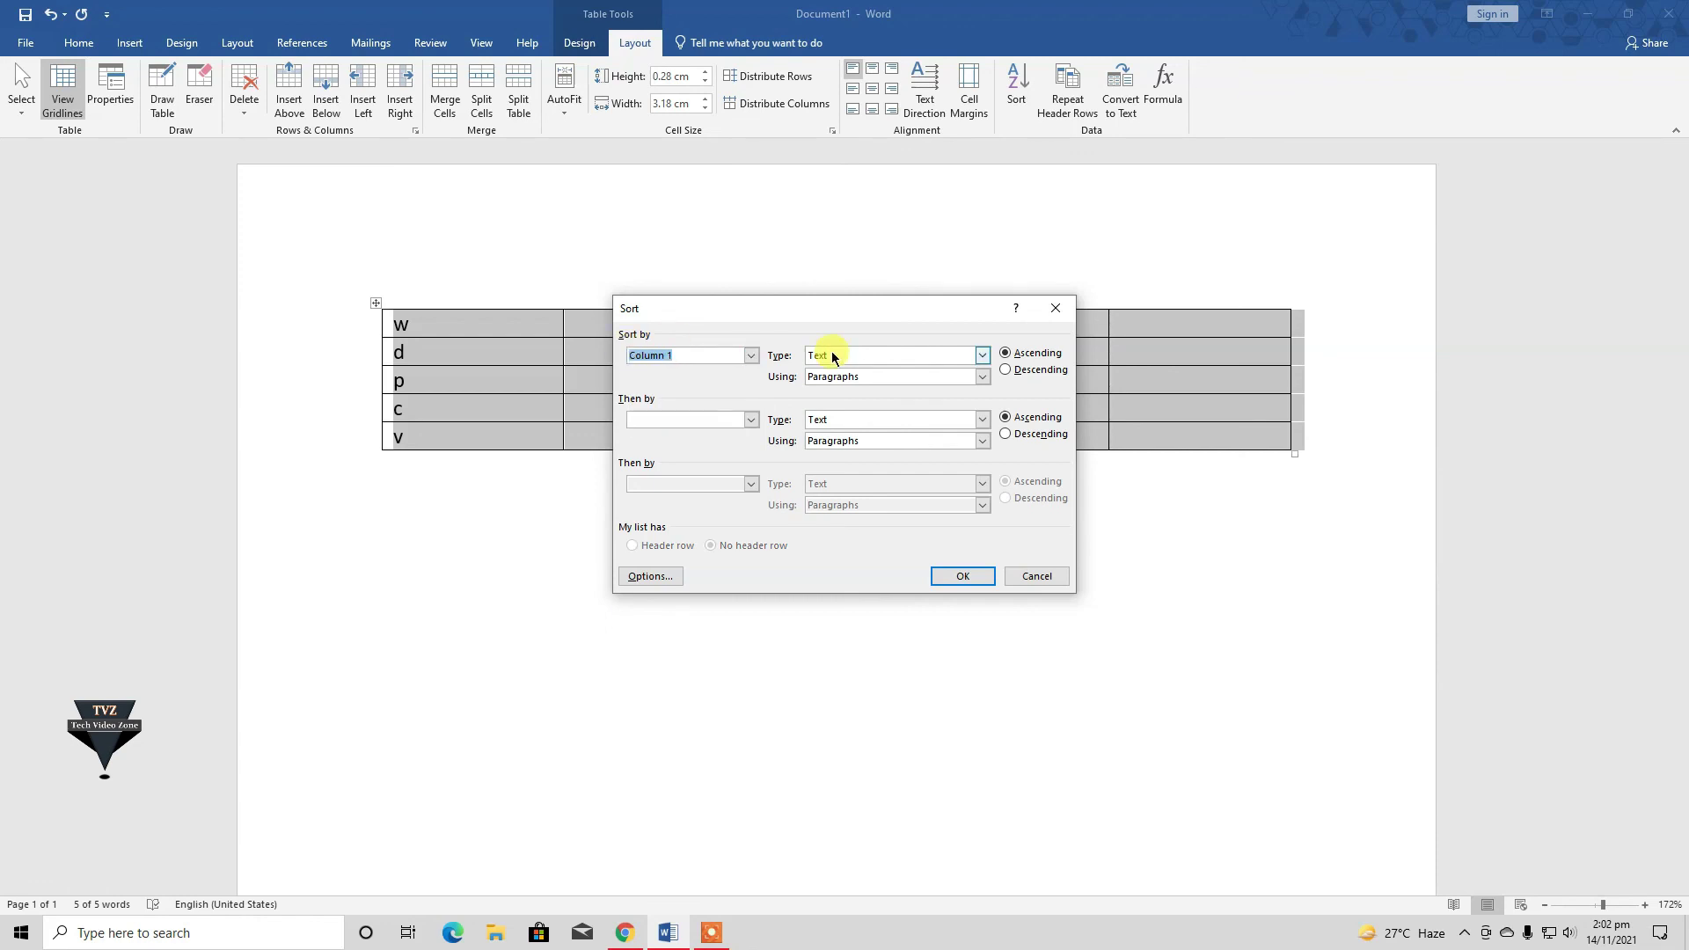
click(983, 354)
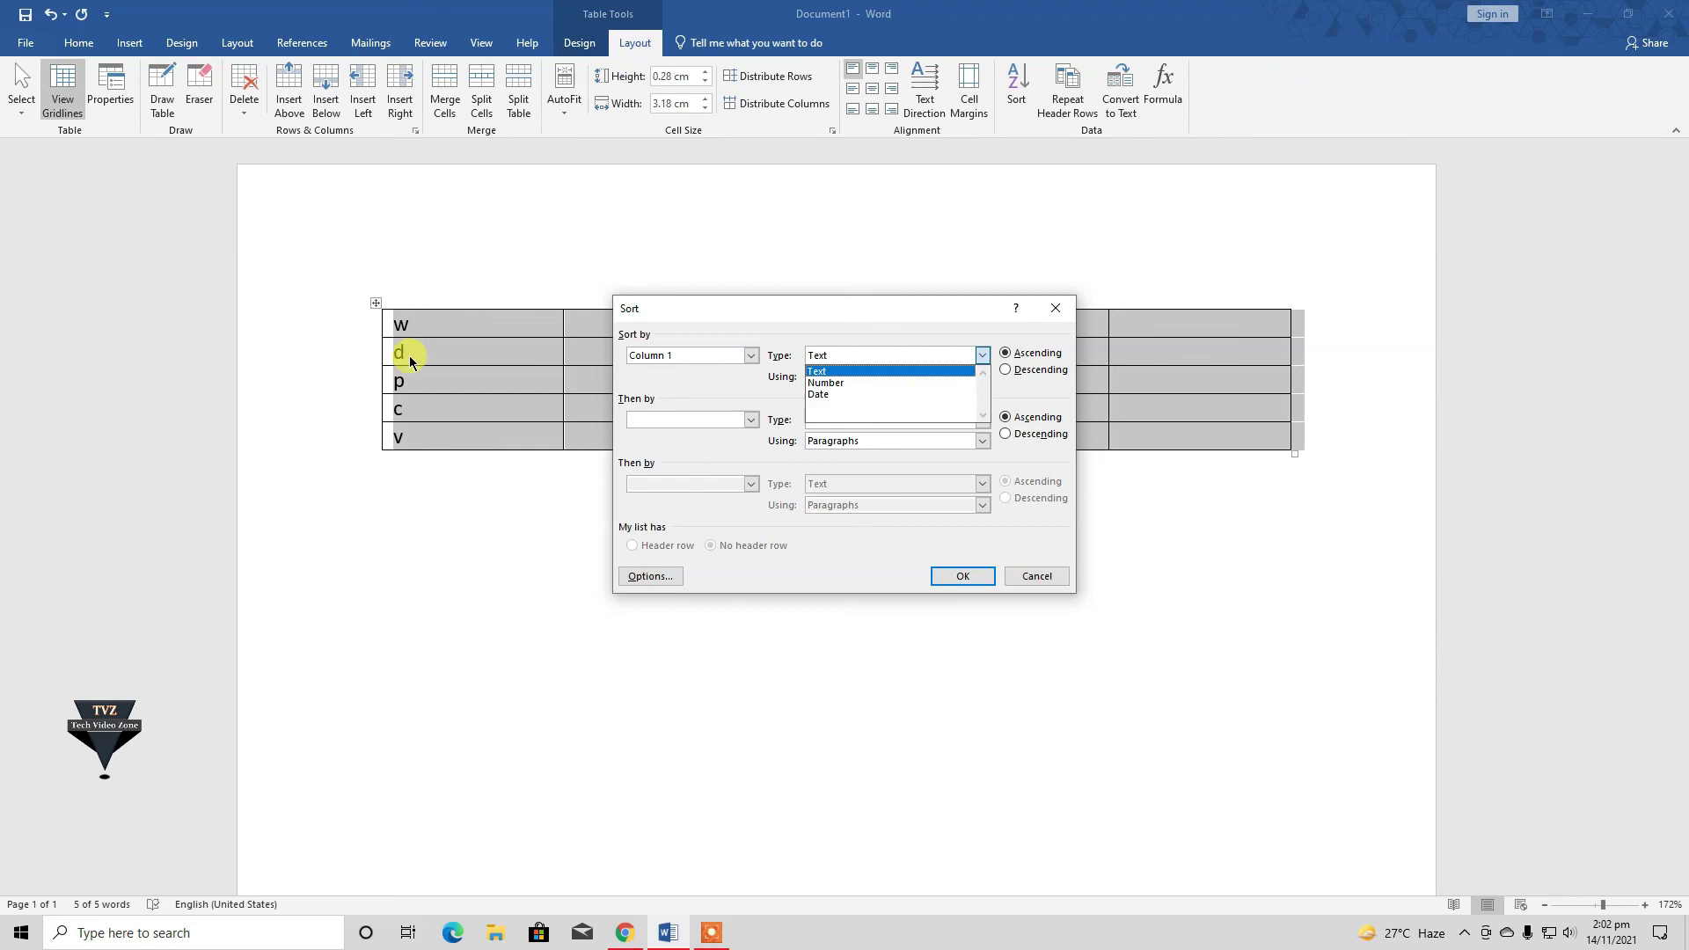
click(906, 370)
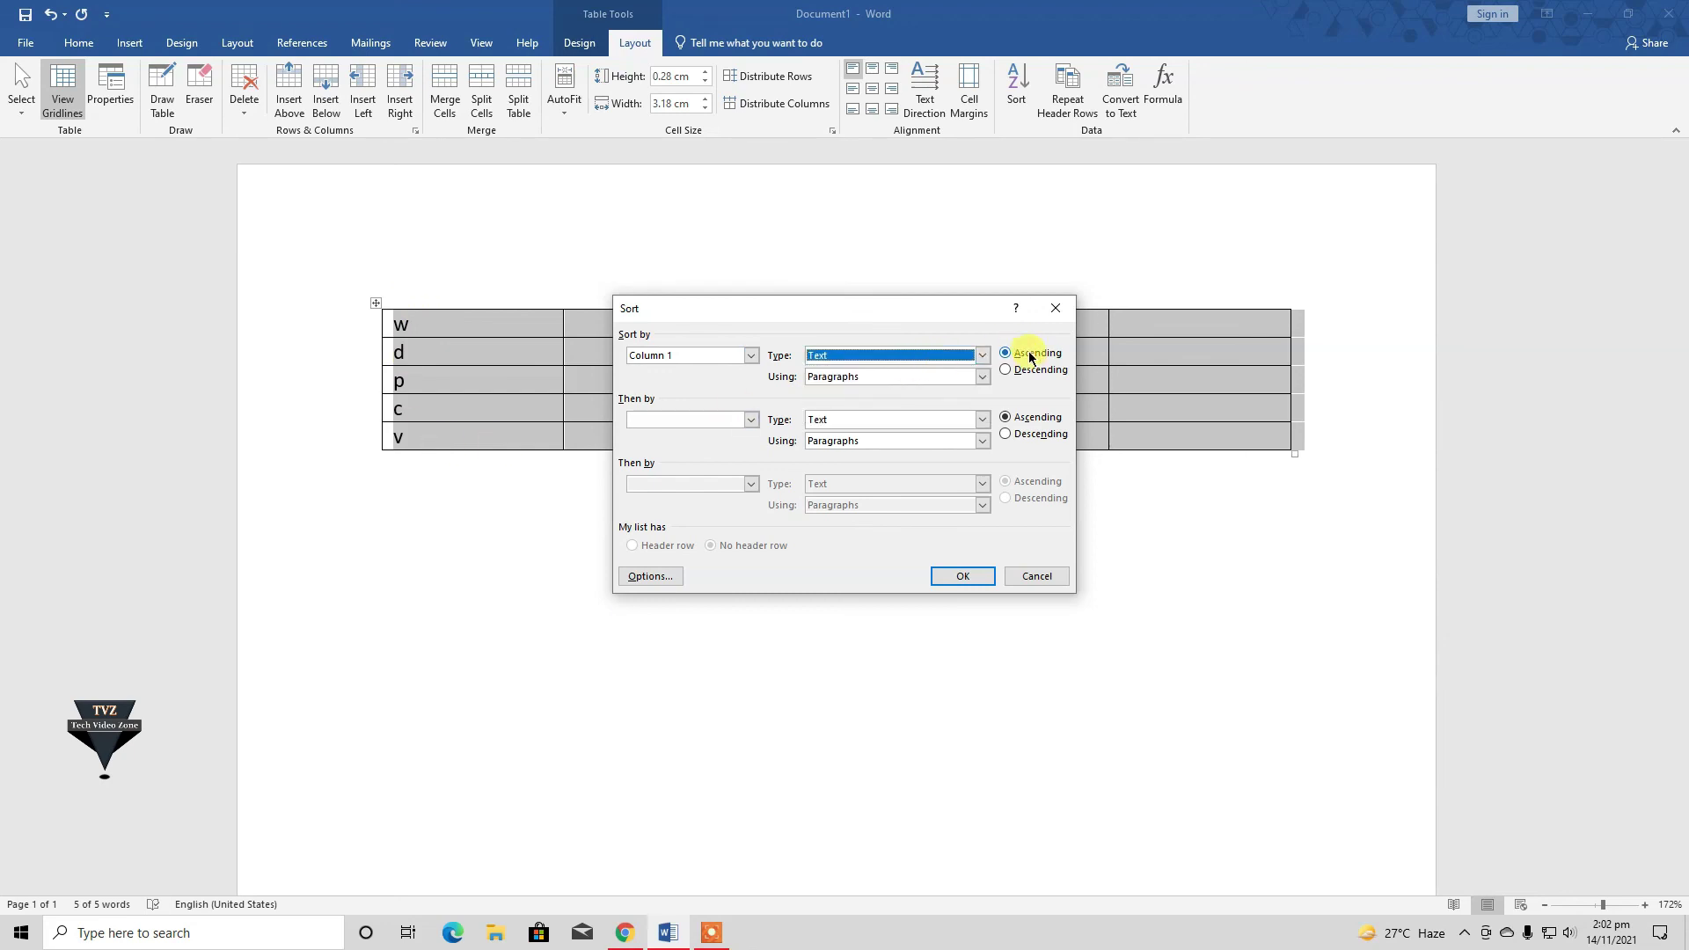
click(965, 574)
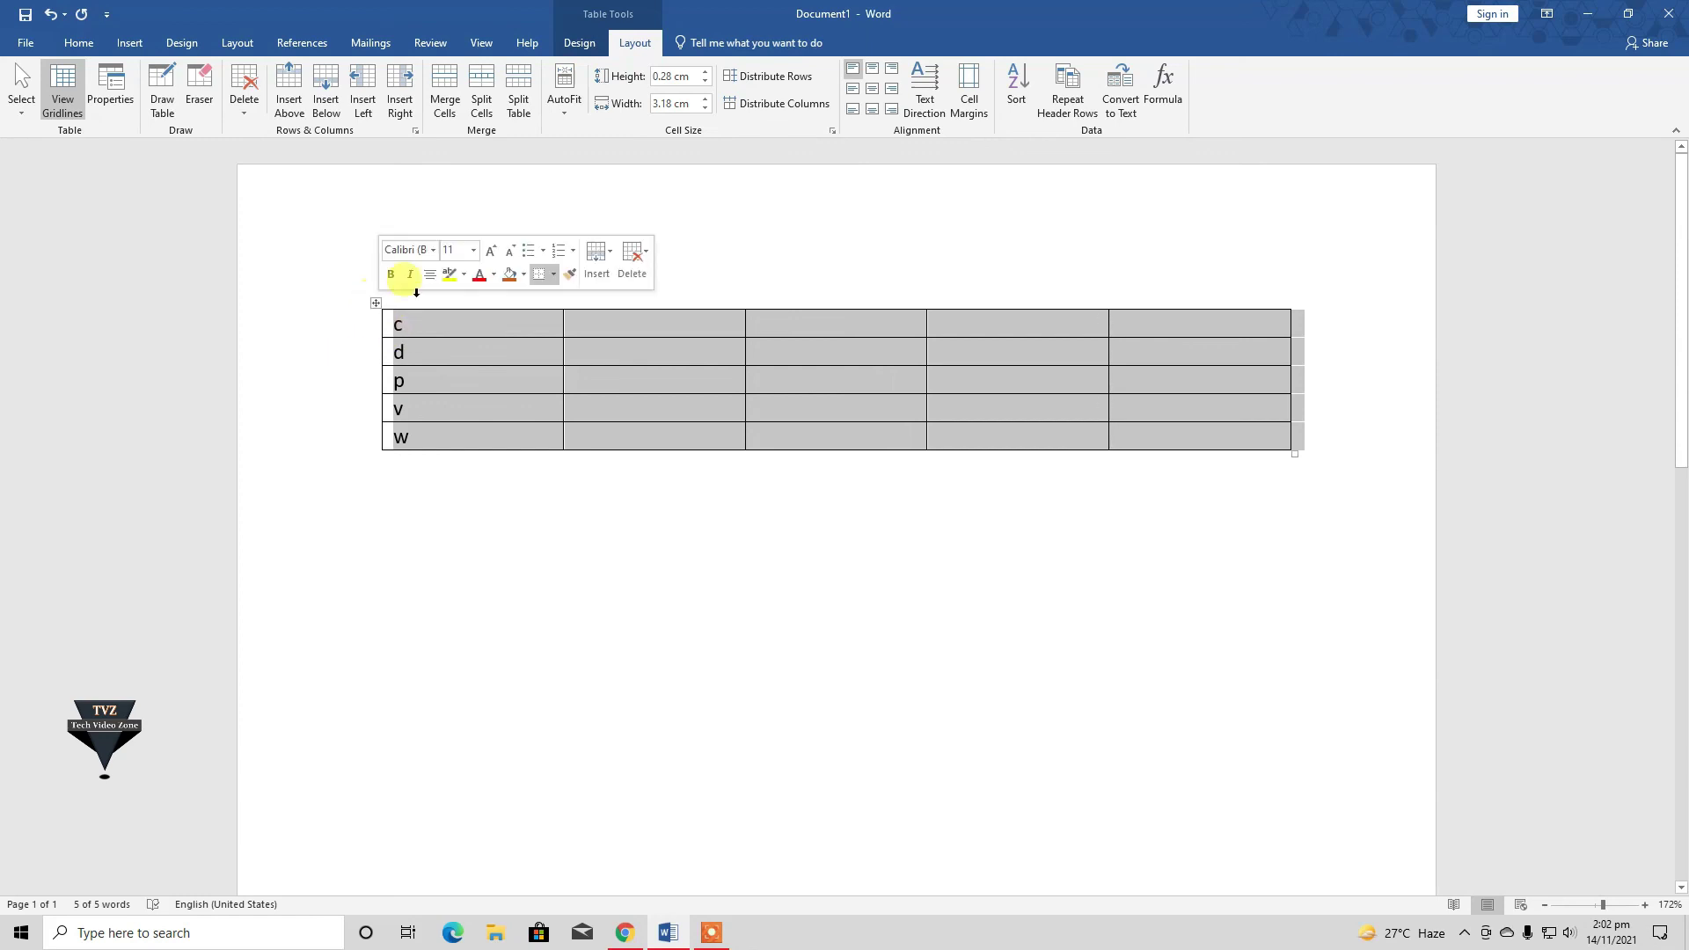
- Re-sort the table by Column 1 in descending order: w, v, p, d, c
click(1017, 88)
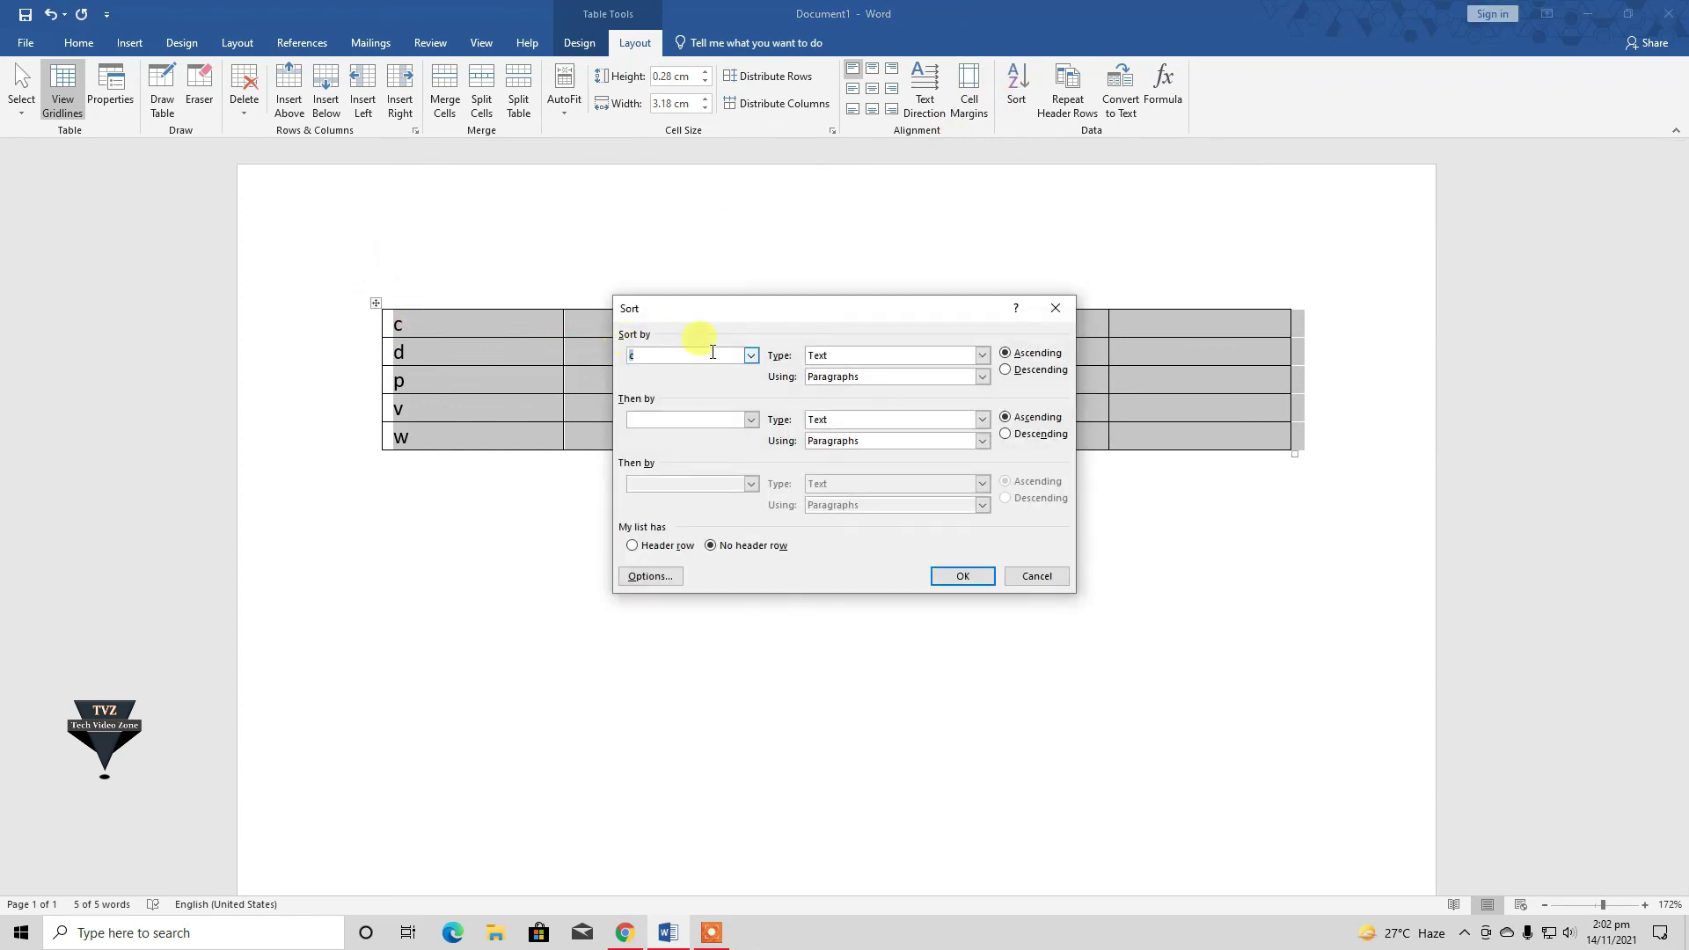
click(750, 355)
click(734, 373)
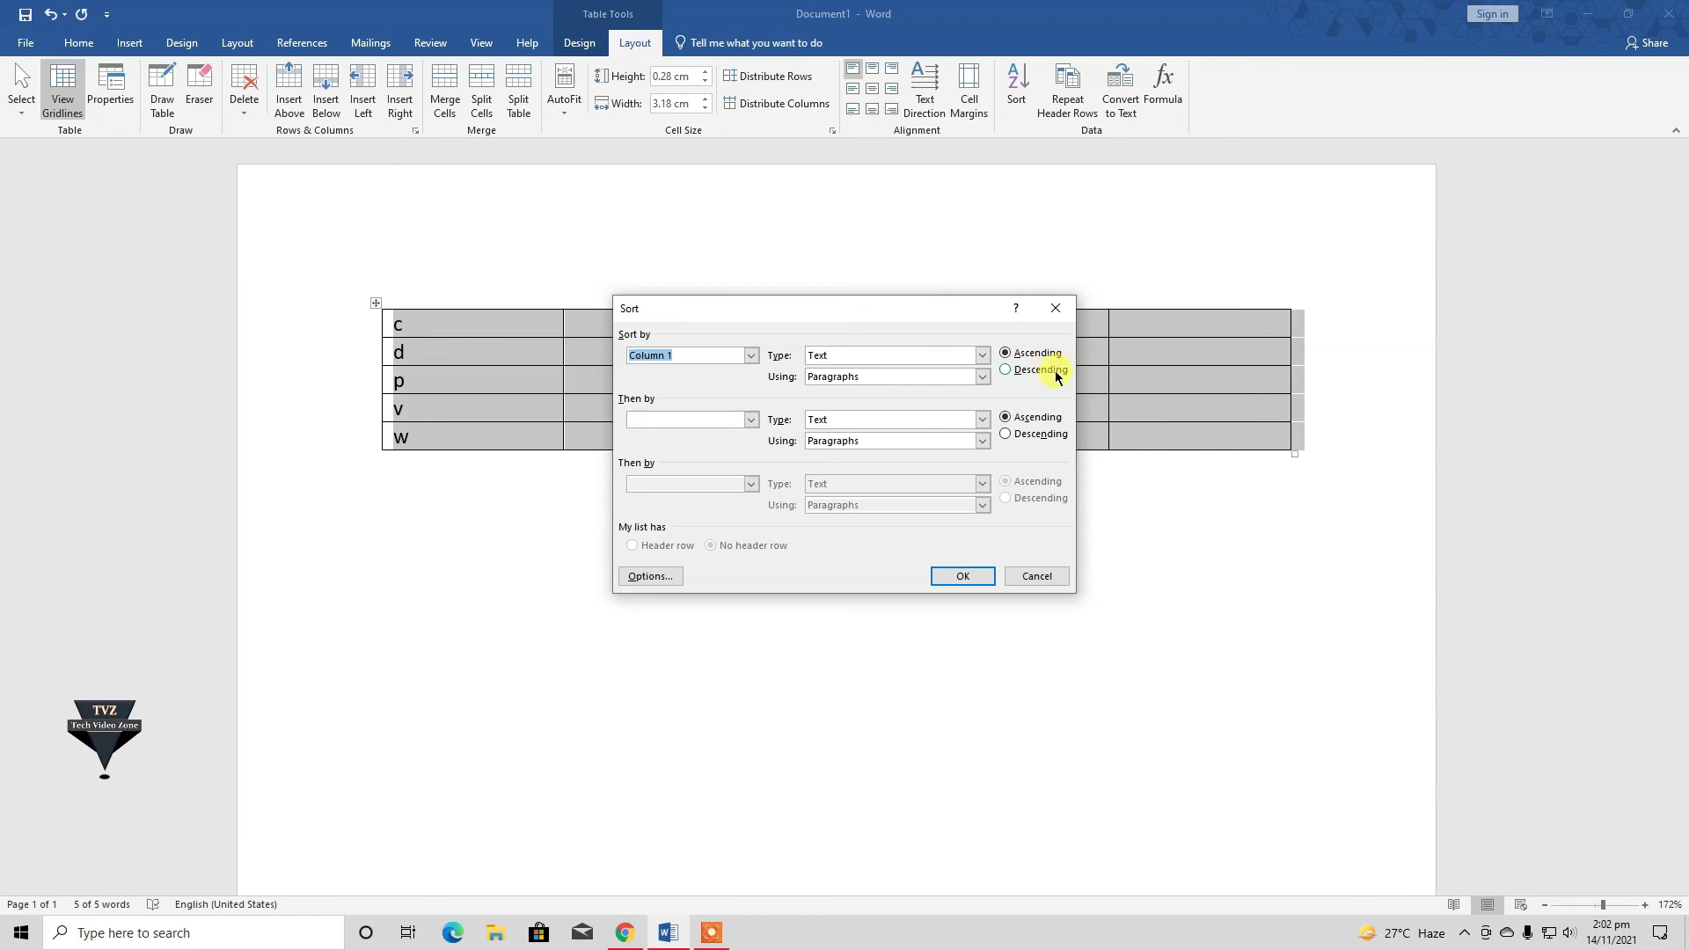
click(963, 576)
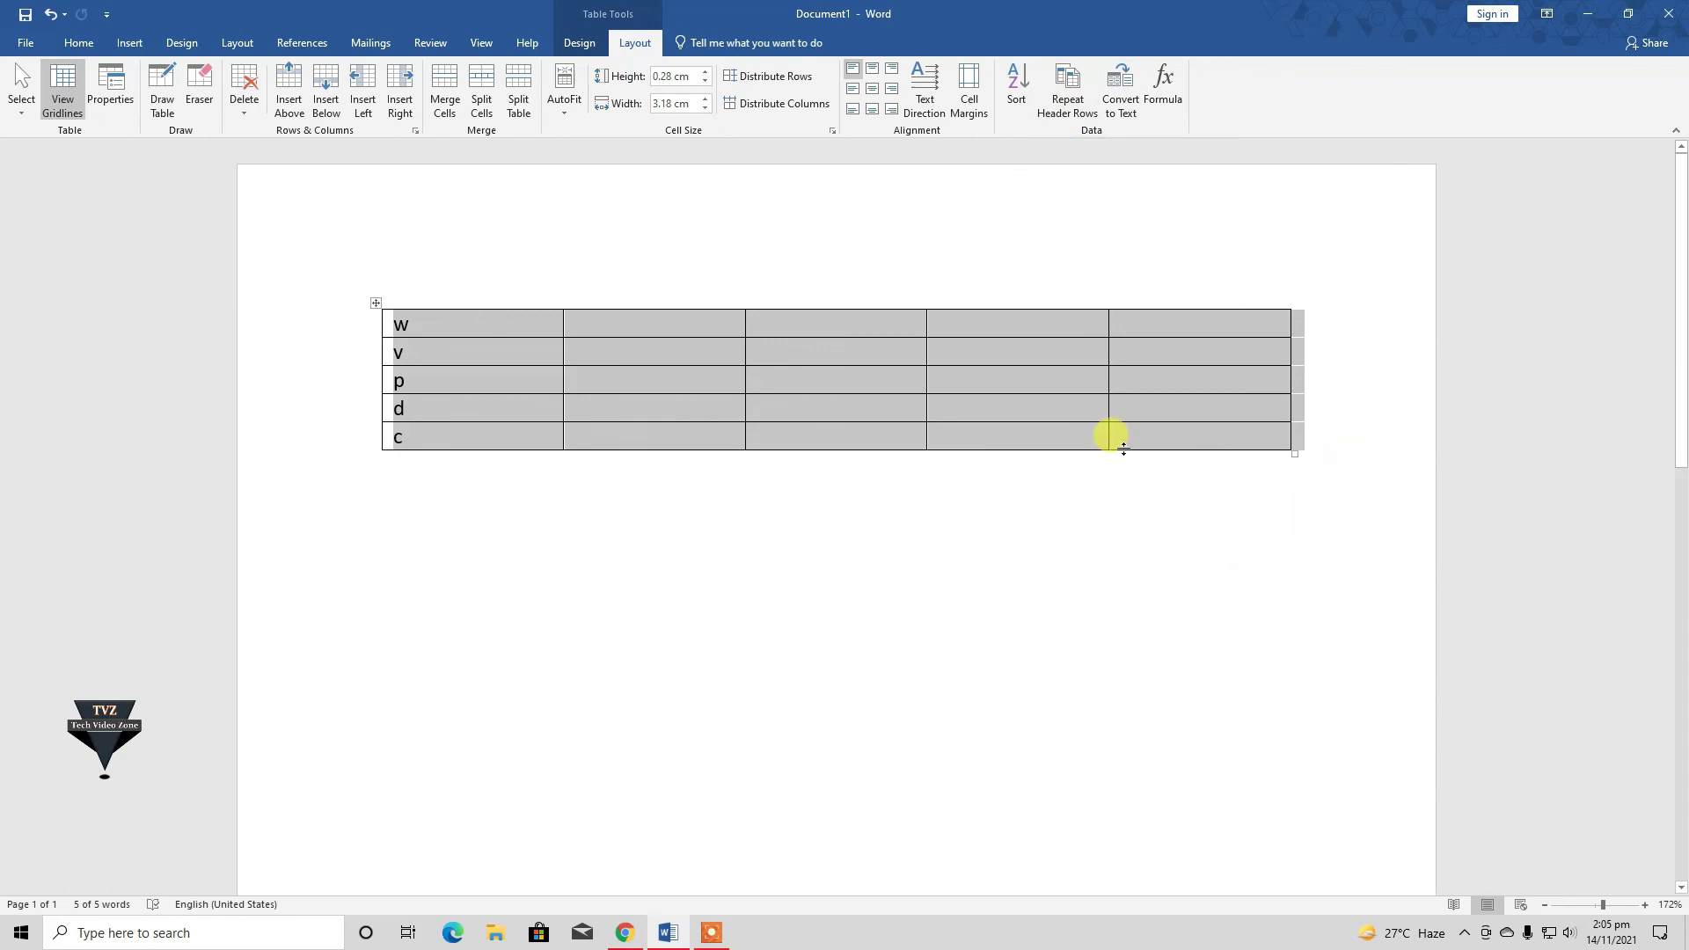
- Clear the letters and delete the whole table
key(Delete)
mouse_move(1296, 449)
mouse_down()
mouse_move(518, 398)
mouse_move(408, 331)
mouse_up()
key(BackSpace)
- Insert a custom table with 4 columns and 1000 rows
click(127, 48)
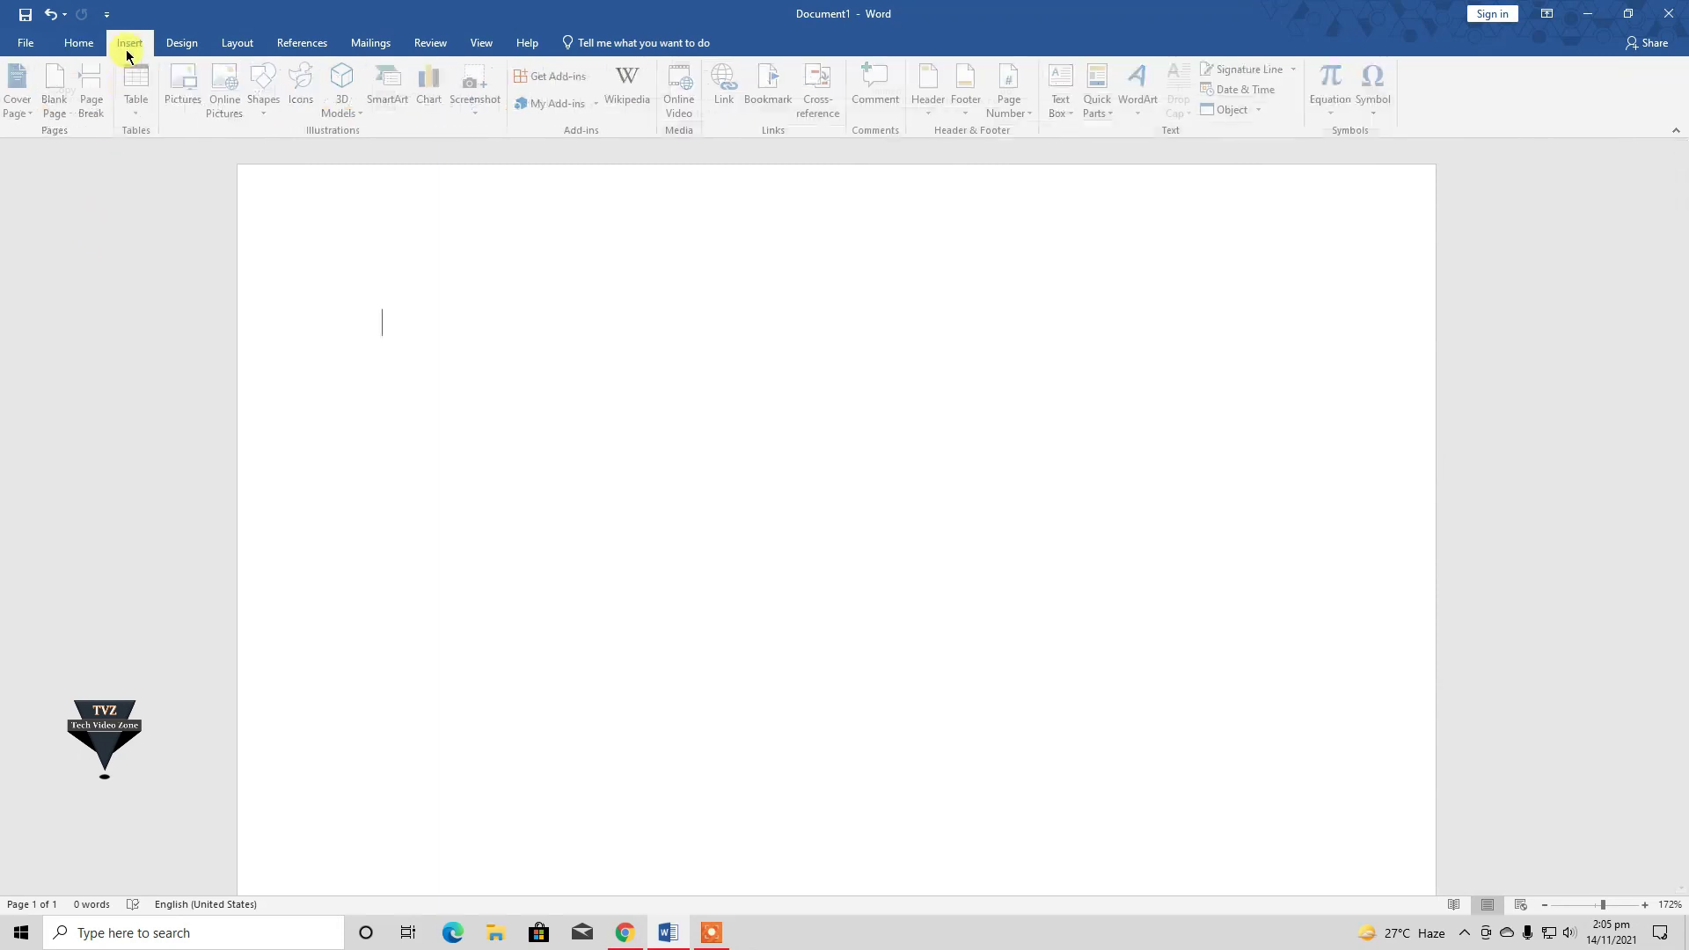
click(136, 106)
click(169, 286)
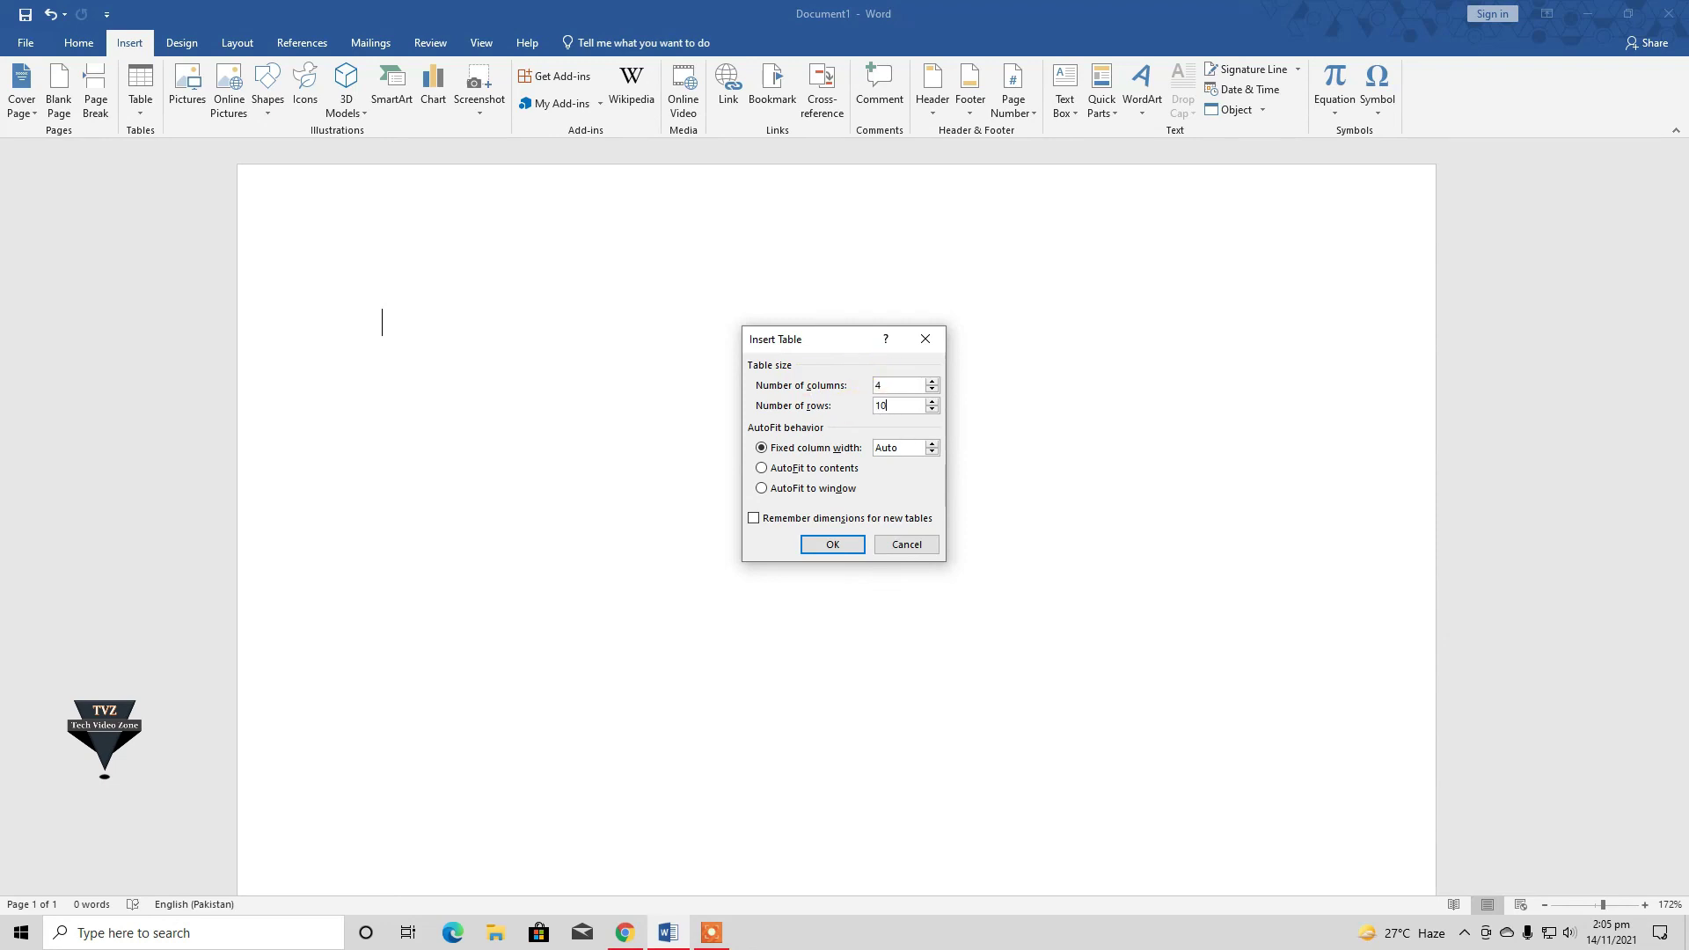
click(830, 542)
- Scroll down through the 21-page table and undo the last change
scroll(1011, 488, down, 5)
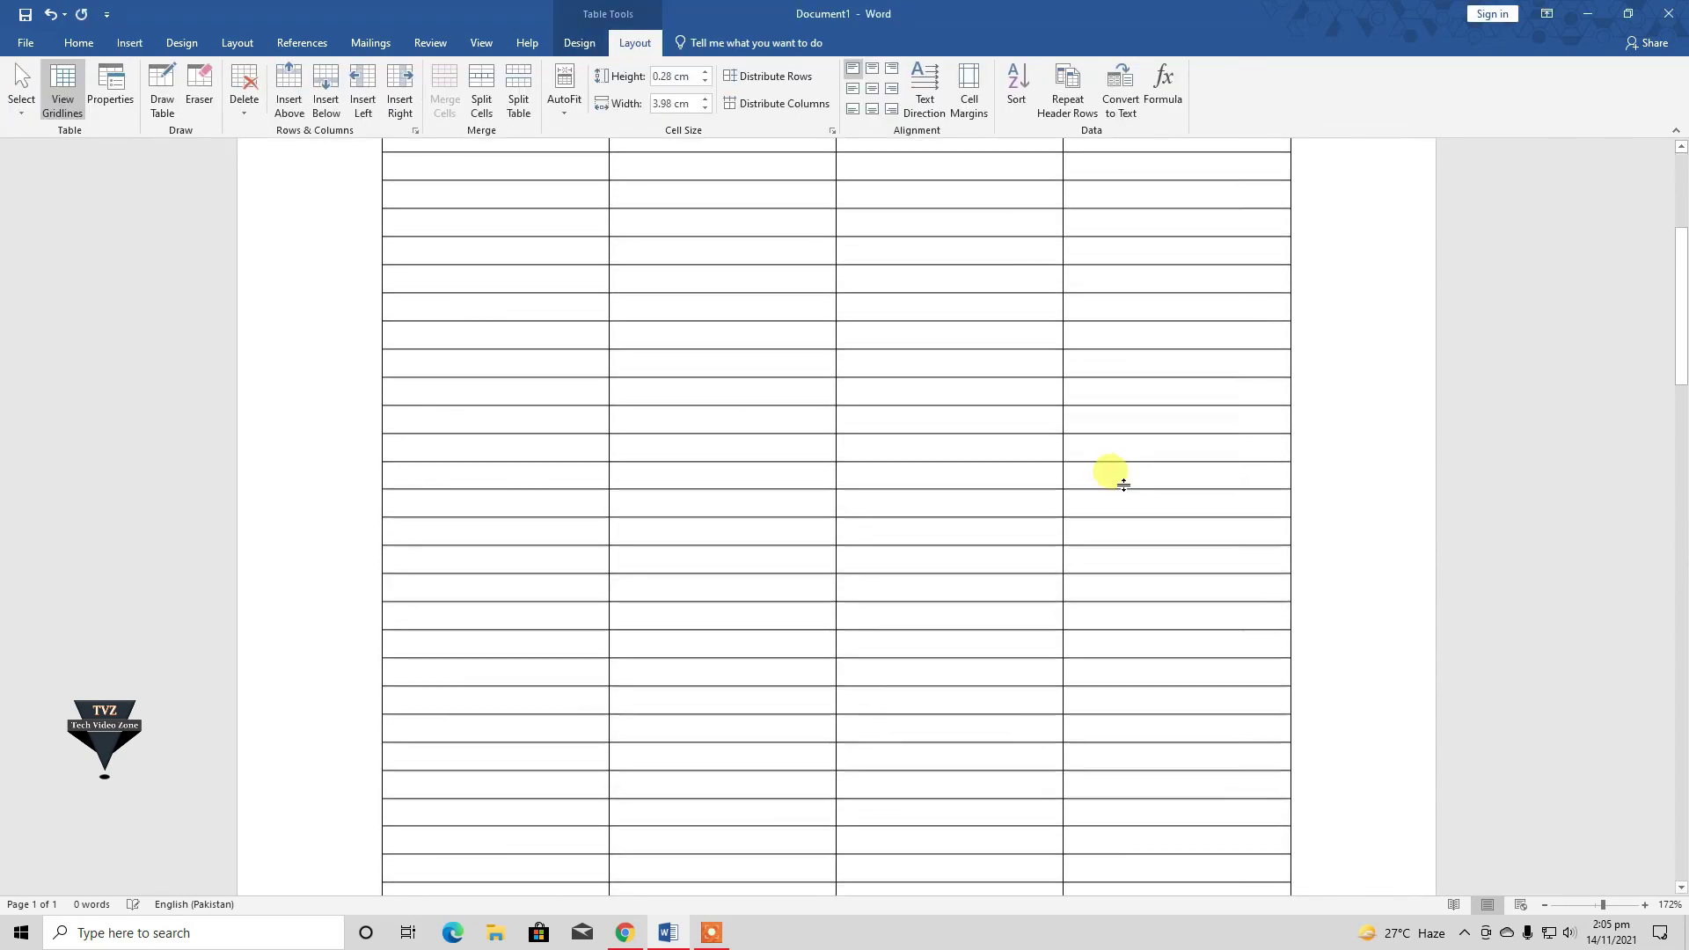
scroll(1680, 396, down, 5)
scroll(1671, 493, down, 5)
scroll(1669, 616, down, 3)
scroll(1671, 700, down, 1)
scroll(1680, 704, down, 5)
scroll(1680, 528, down, 5)
scroll(1680, 396, down, 5)
key(ctrl+z)
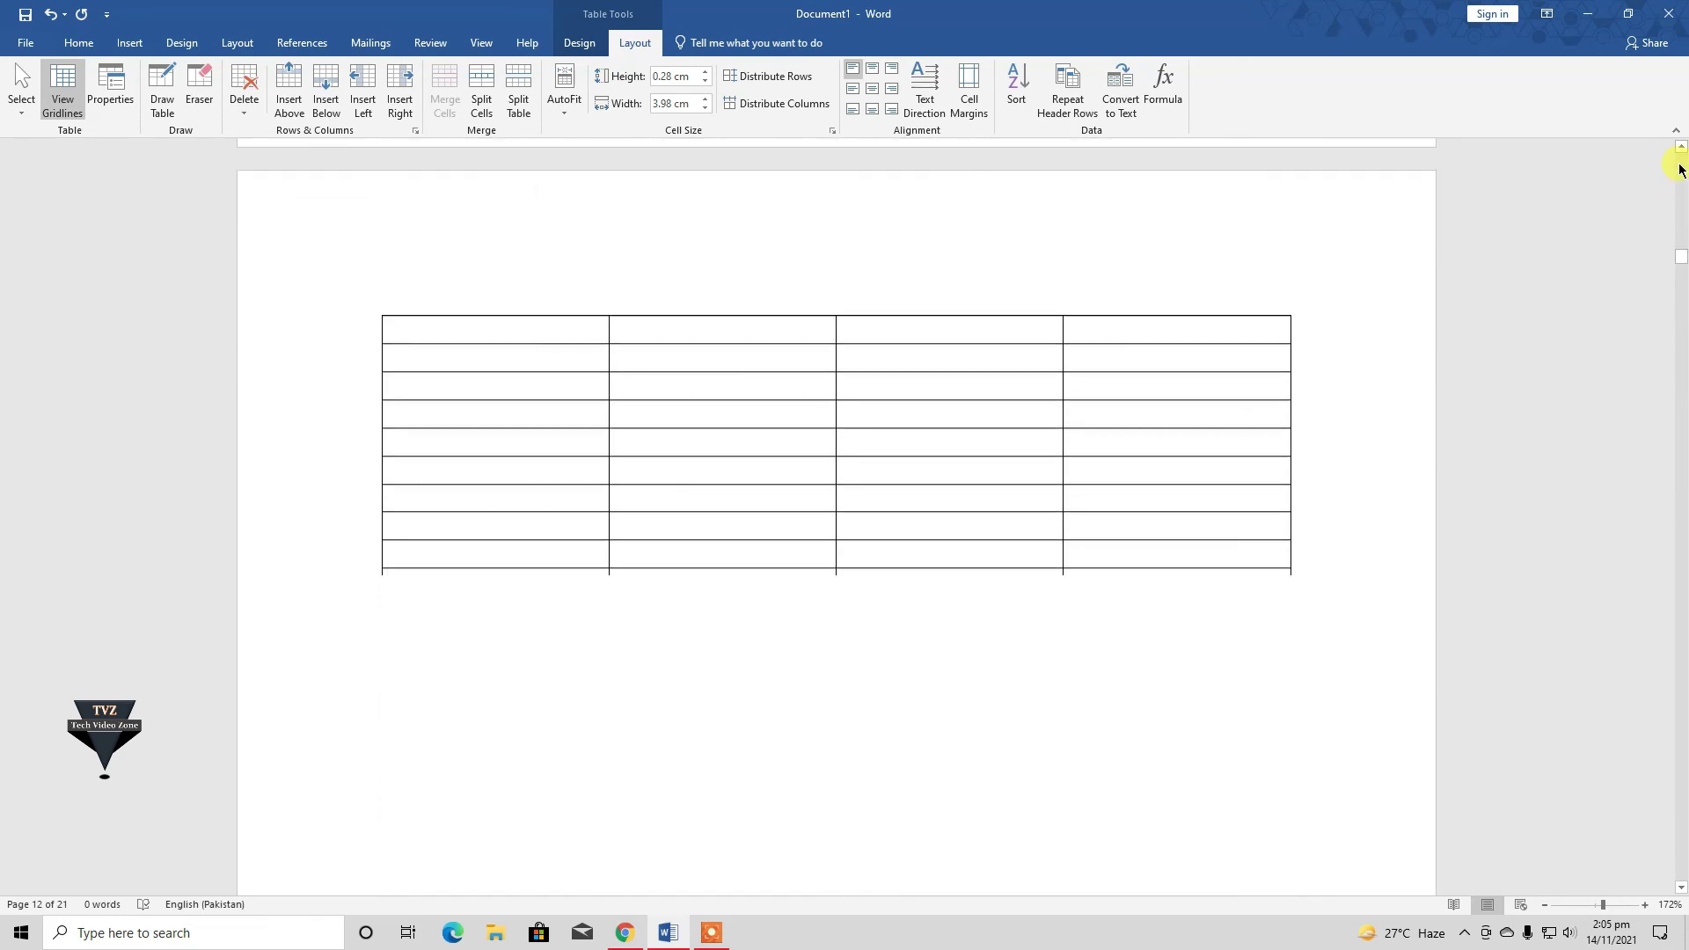
drag(1681, 175, 1680, 158)
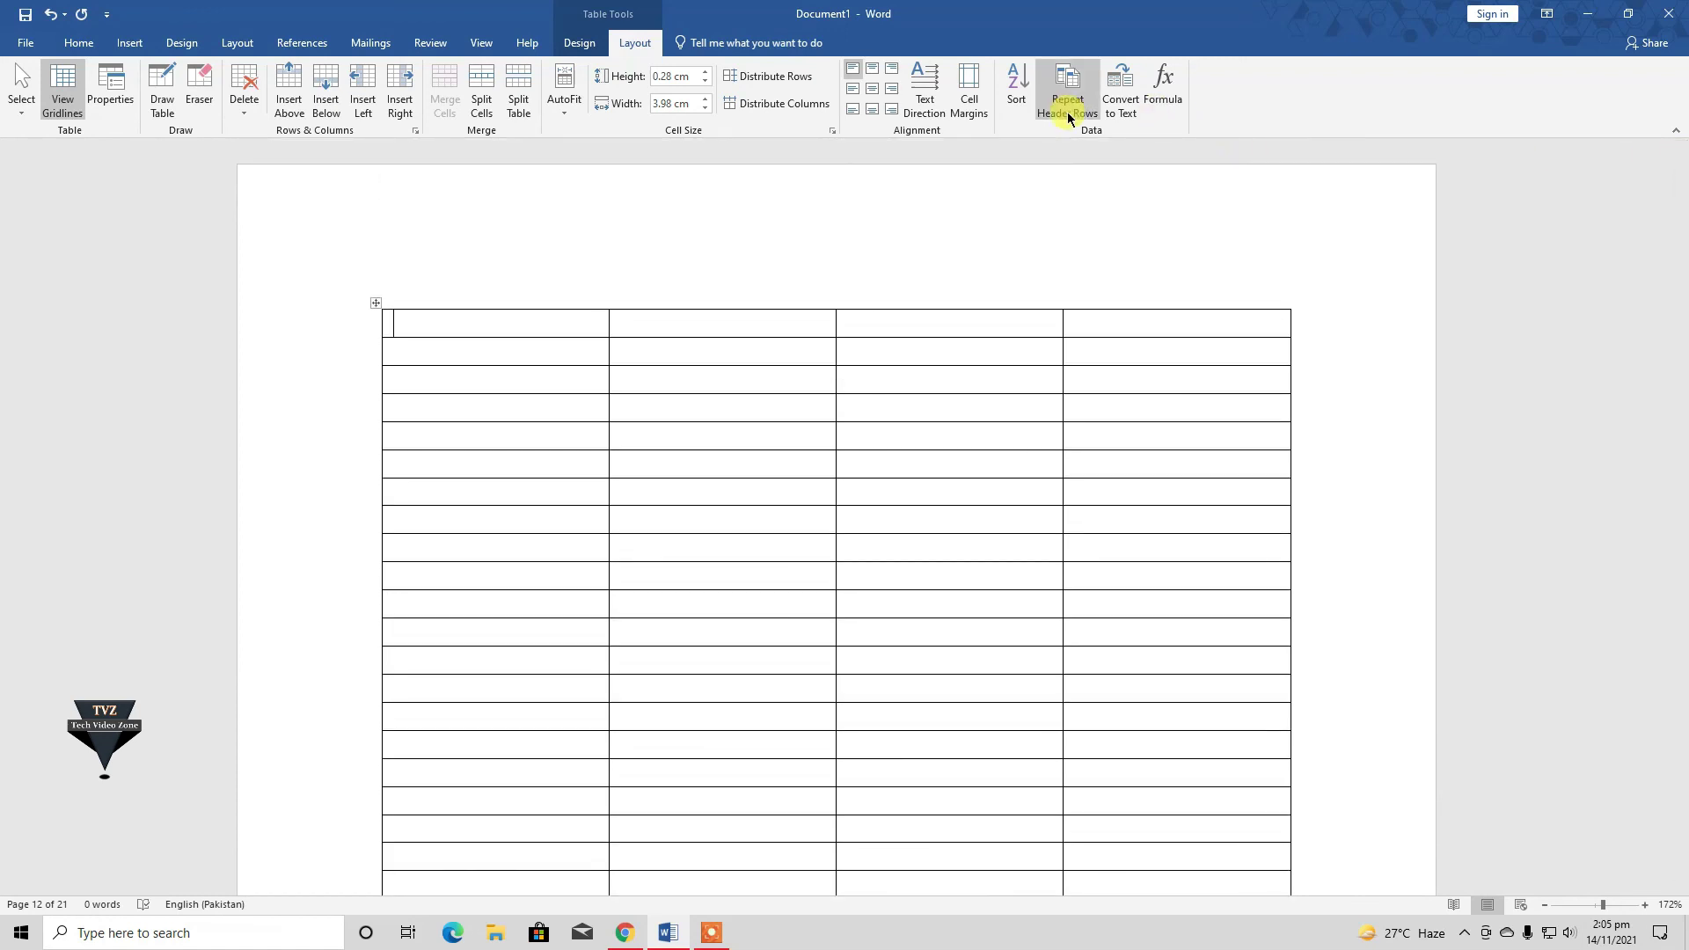
- Scroll through the long table to view its later pages
click(401, 327)
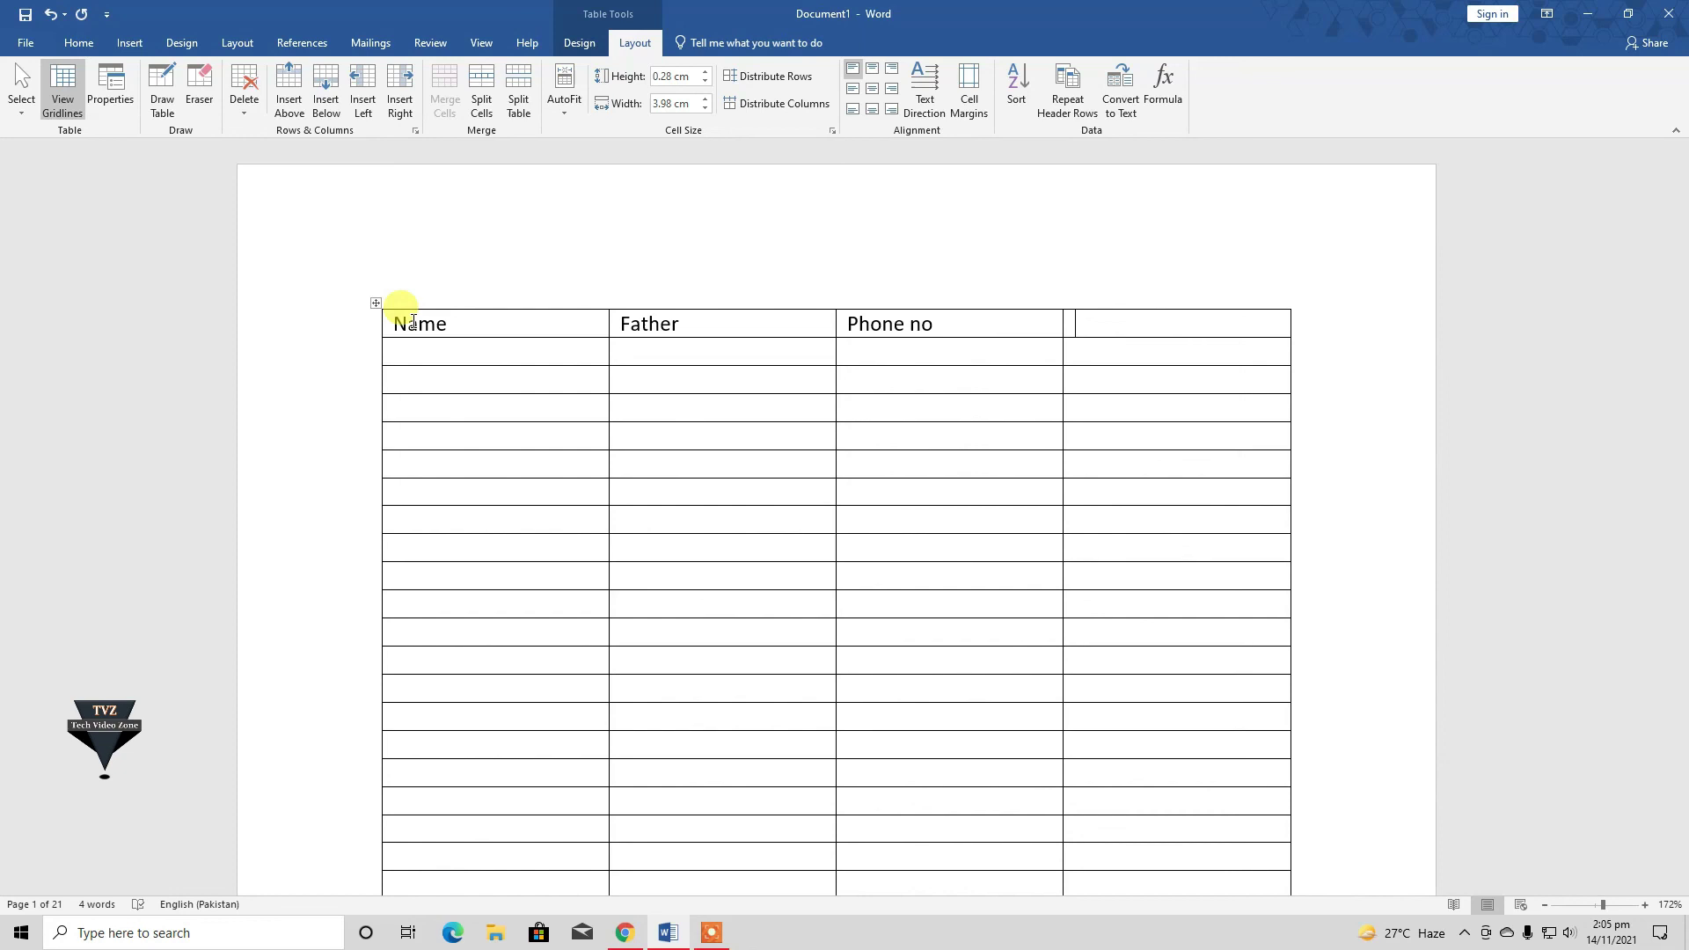
mouse_move(1678, 156)
drag(1681, 167, 1681, 255)
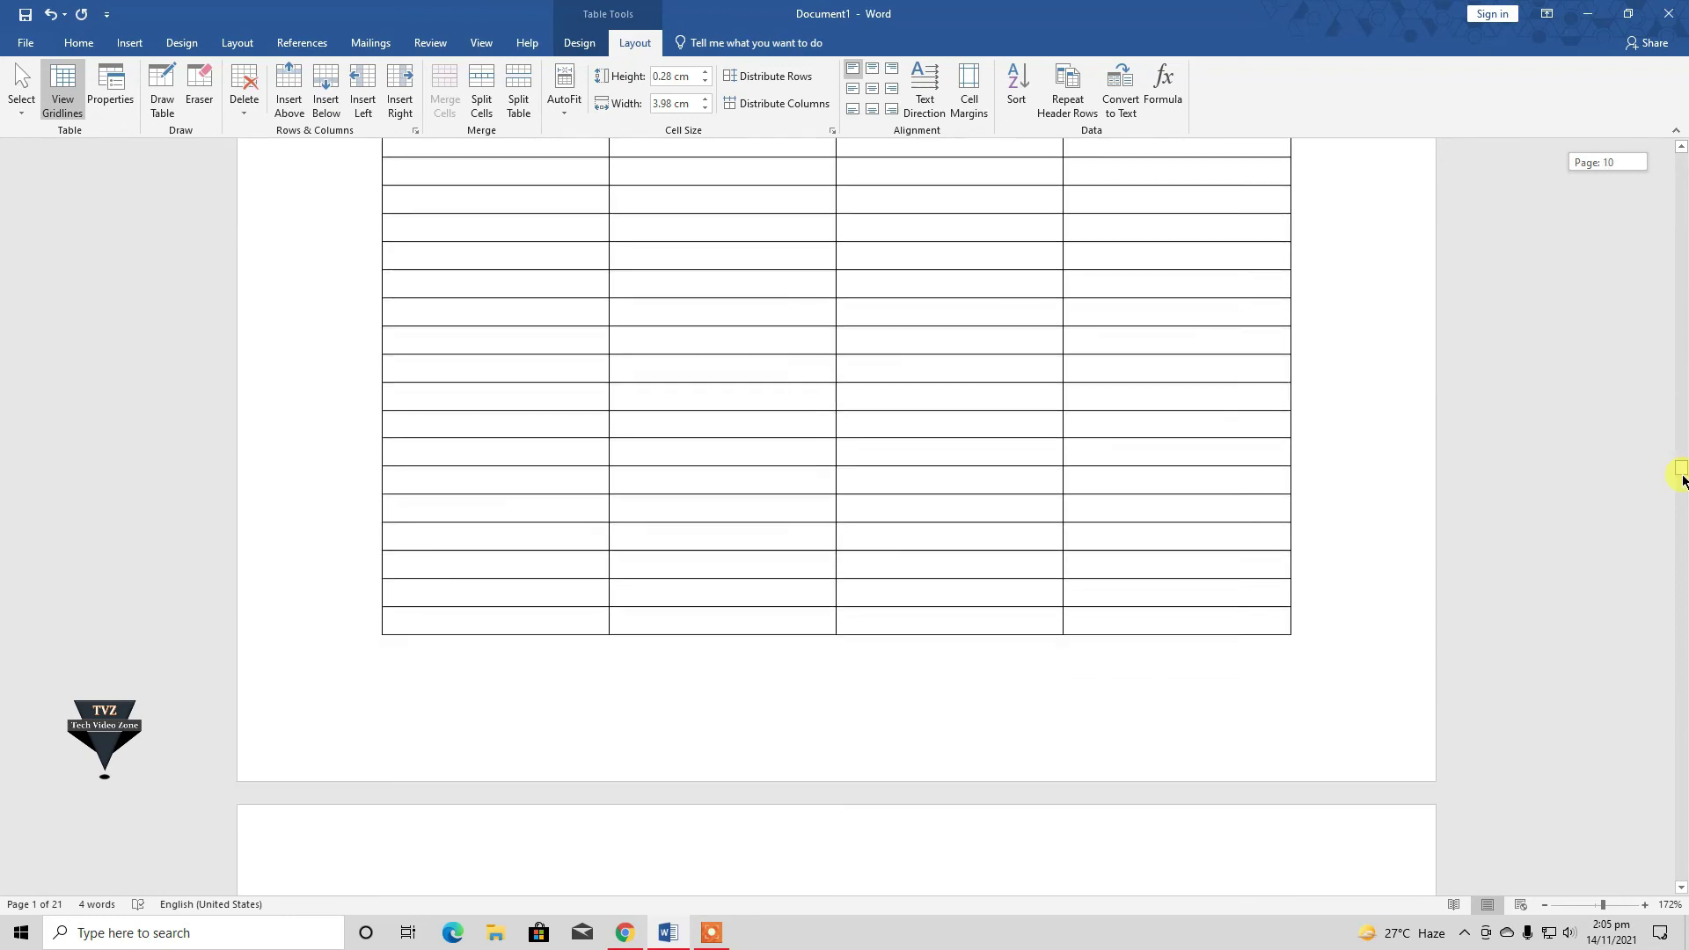
drag(1681, 255, 1492, 565)
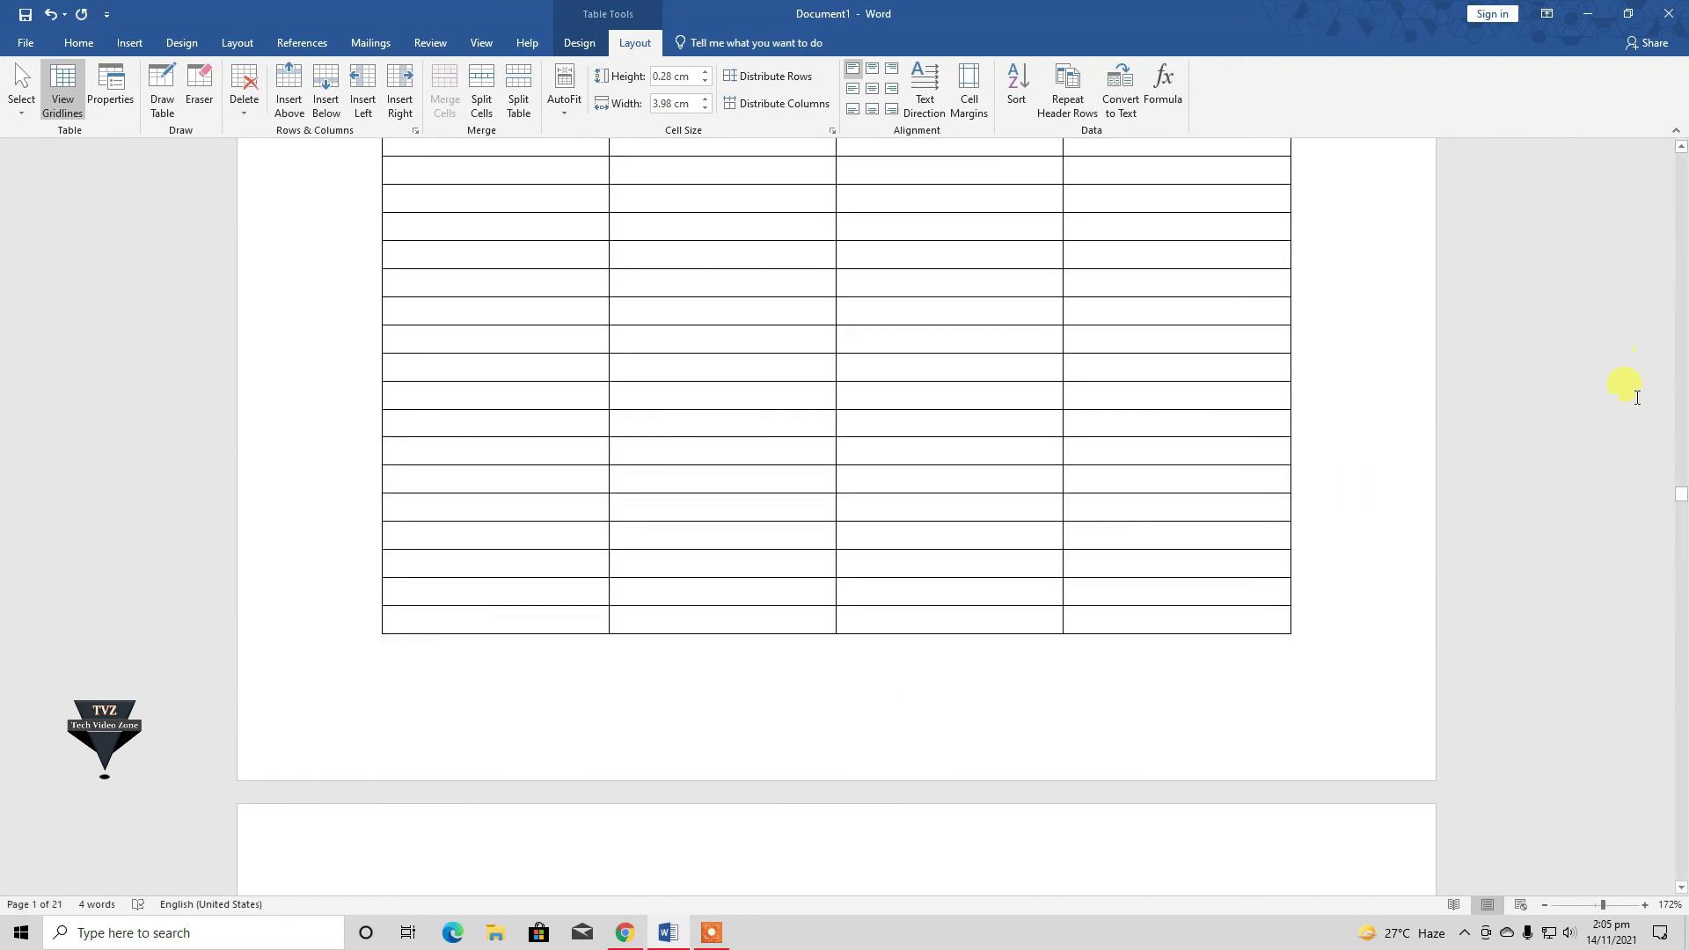
mouse_move(1681, 502)
mouse_down()
mouse_move(1679, 661)
mouse_move(519, 334)
mouse_up()
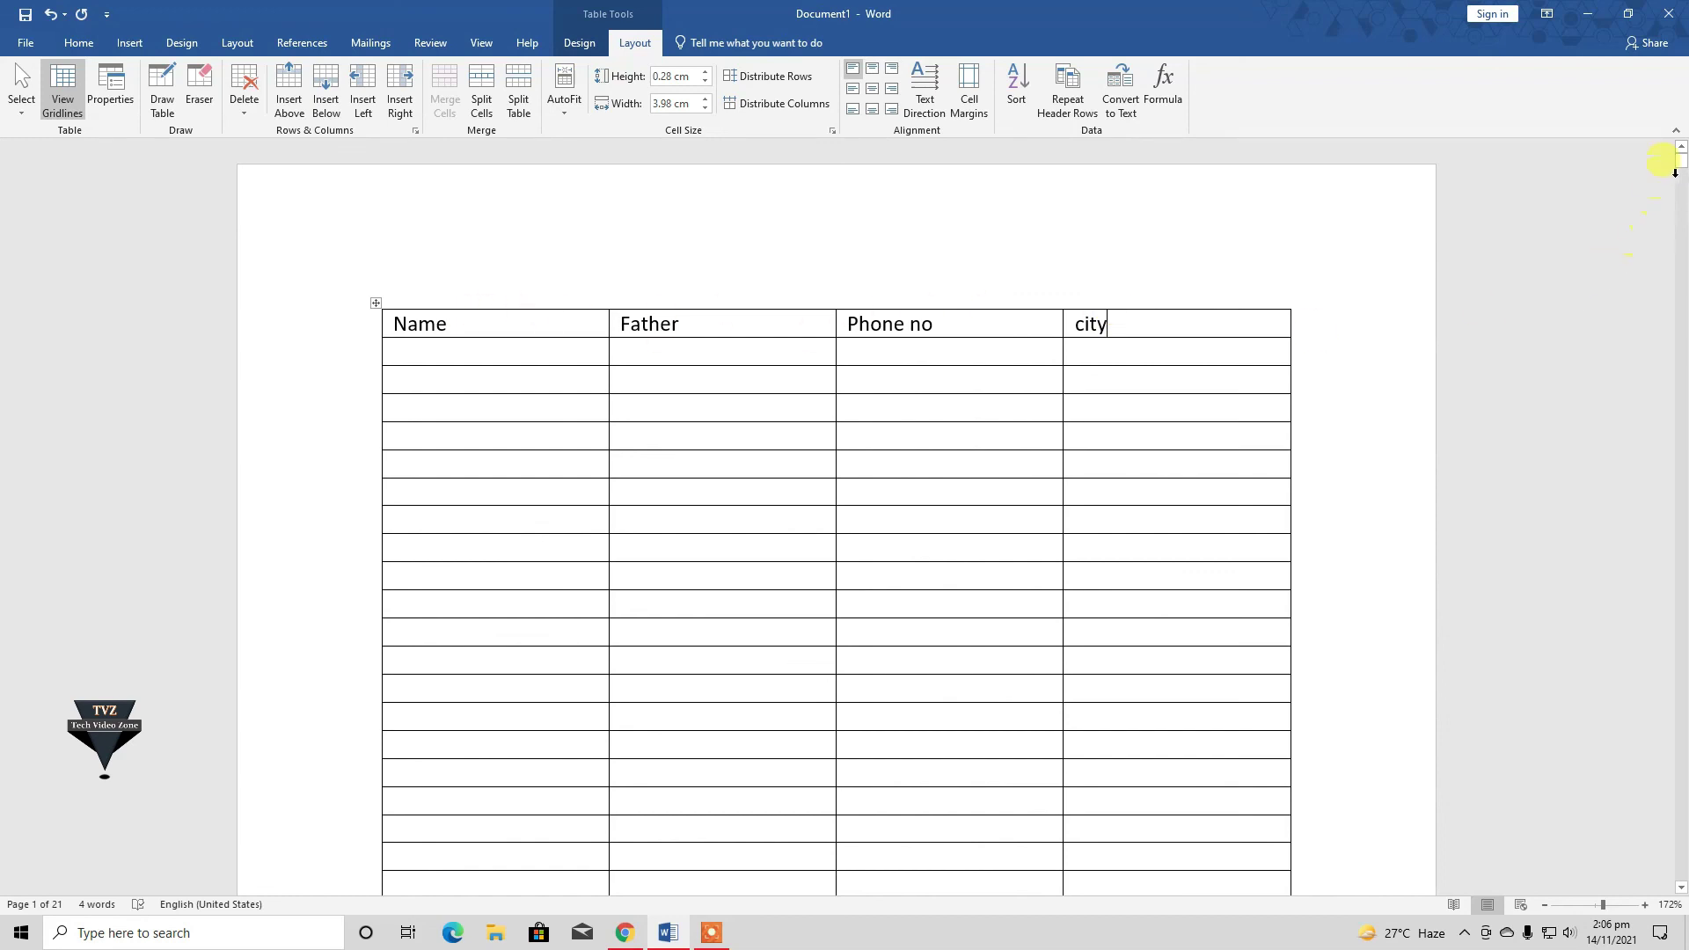
mouse_move(1676, 167)
mouse_down()
mouse_move(1681, 248)
mouse_move(1681, 158)
mouse_up()
- Make the Name-to-city header row repeat on every page and check it on later pages
drag(1130, 331, 475, 327)
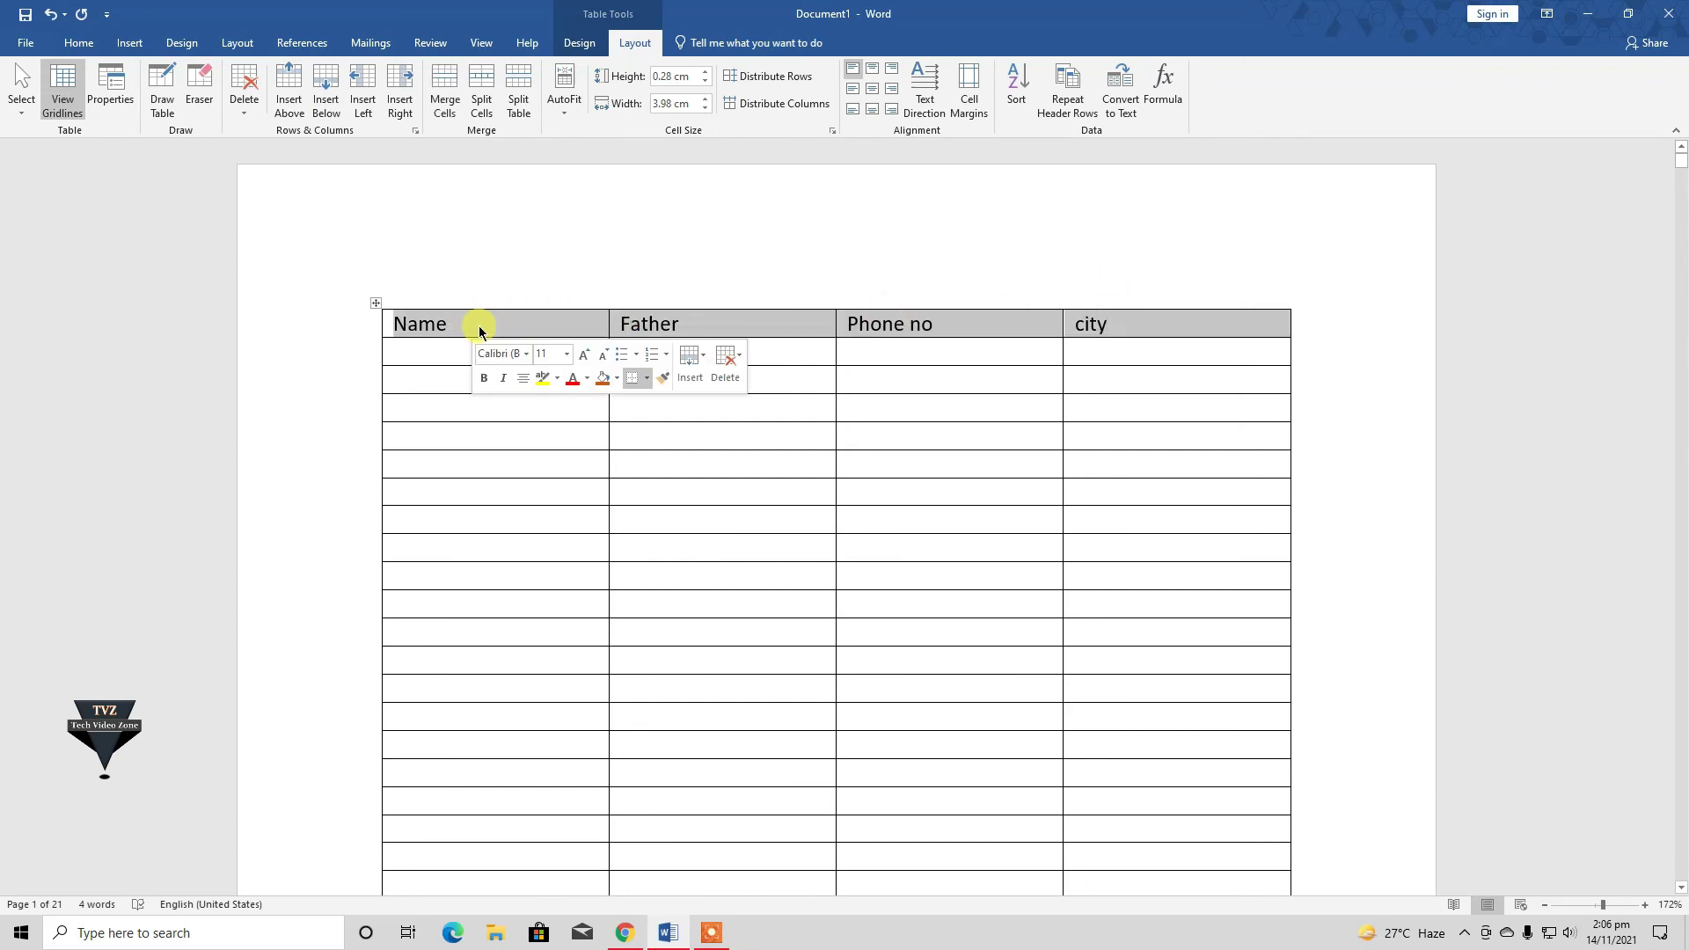
click(1062, 103)
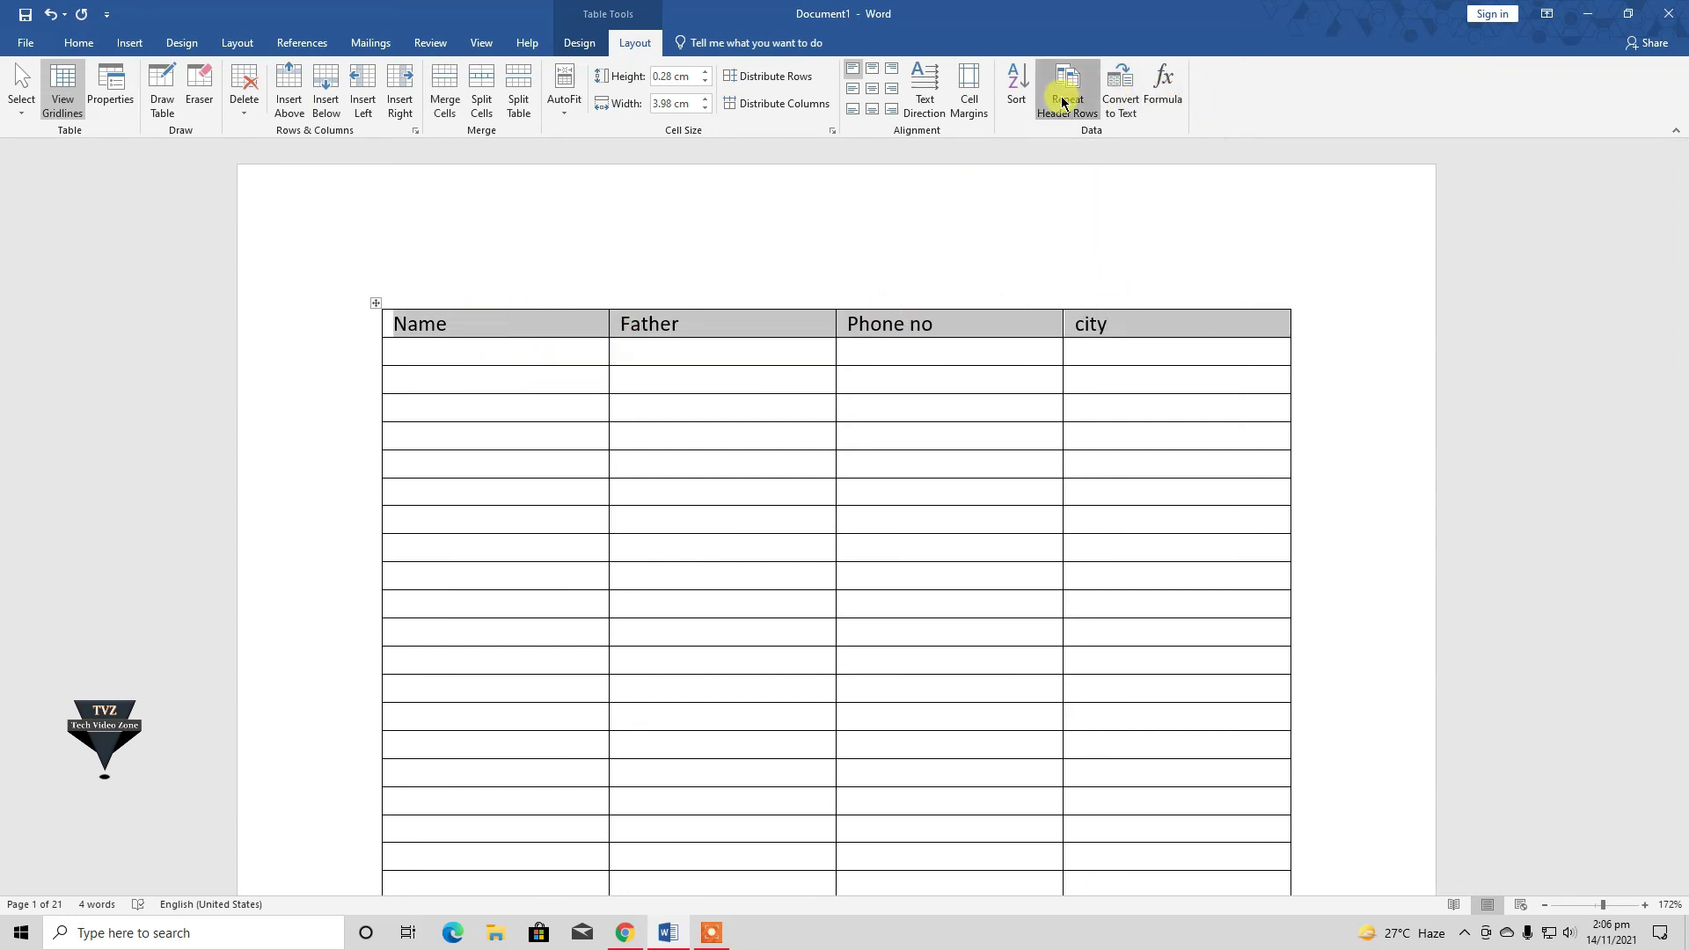
mouse_move(1681, 198)
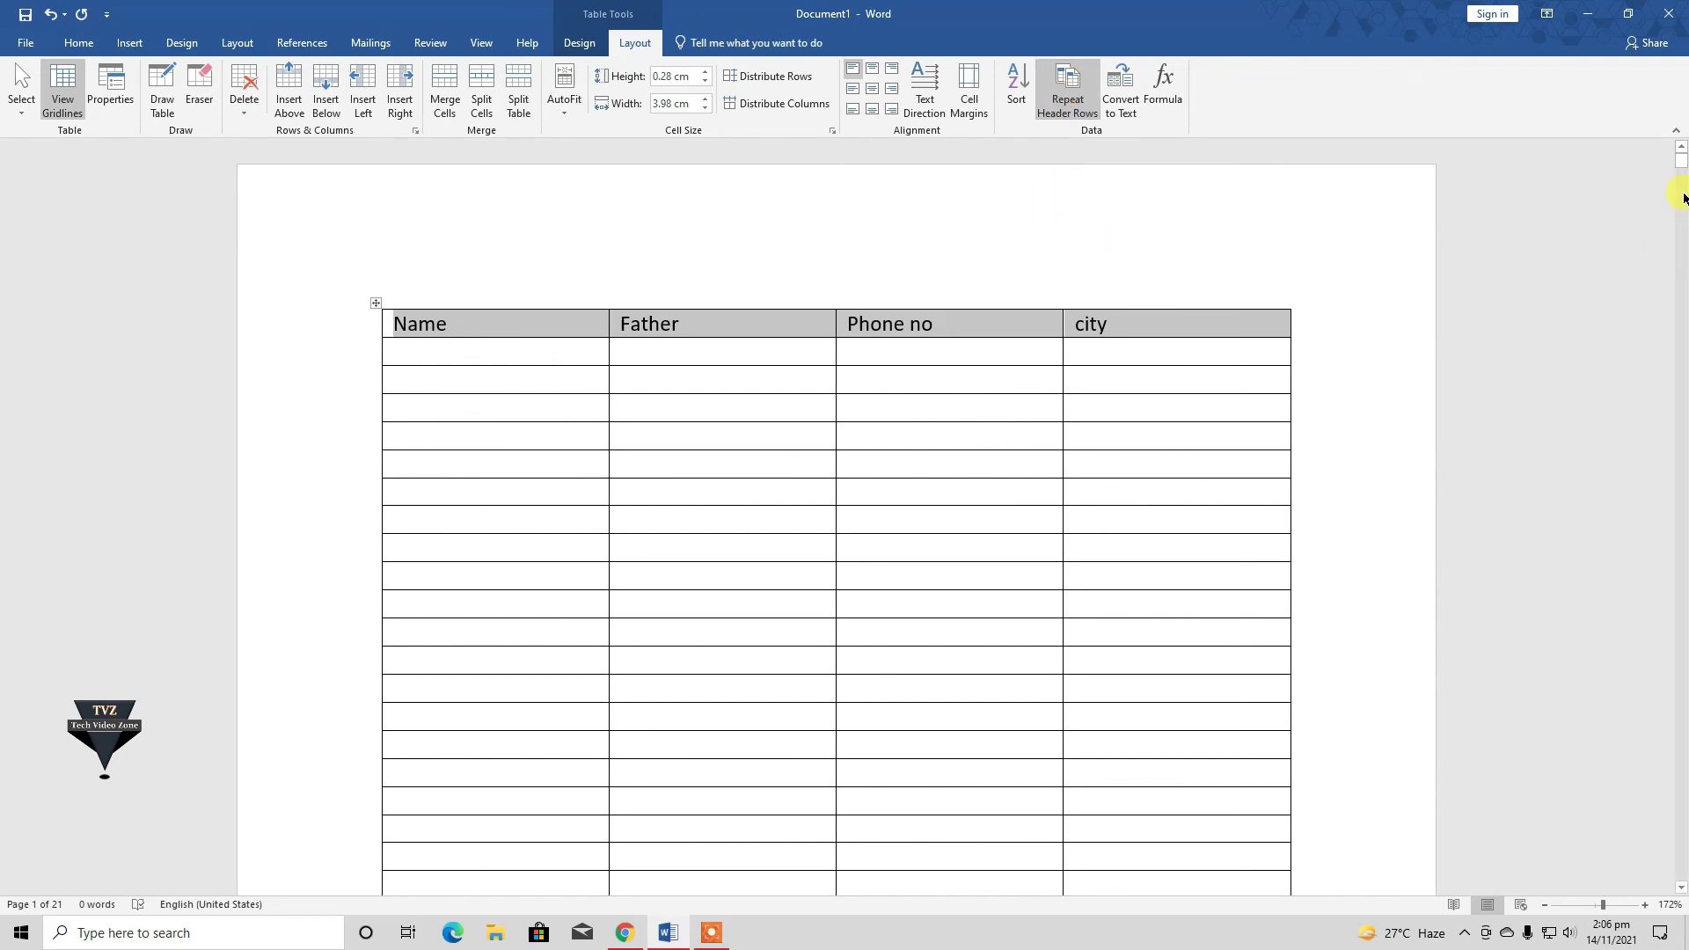
drag(1679, 167, 1679, 201)
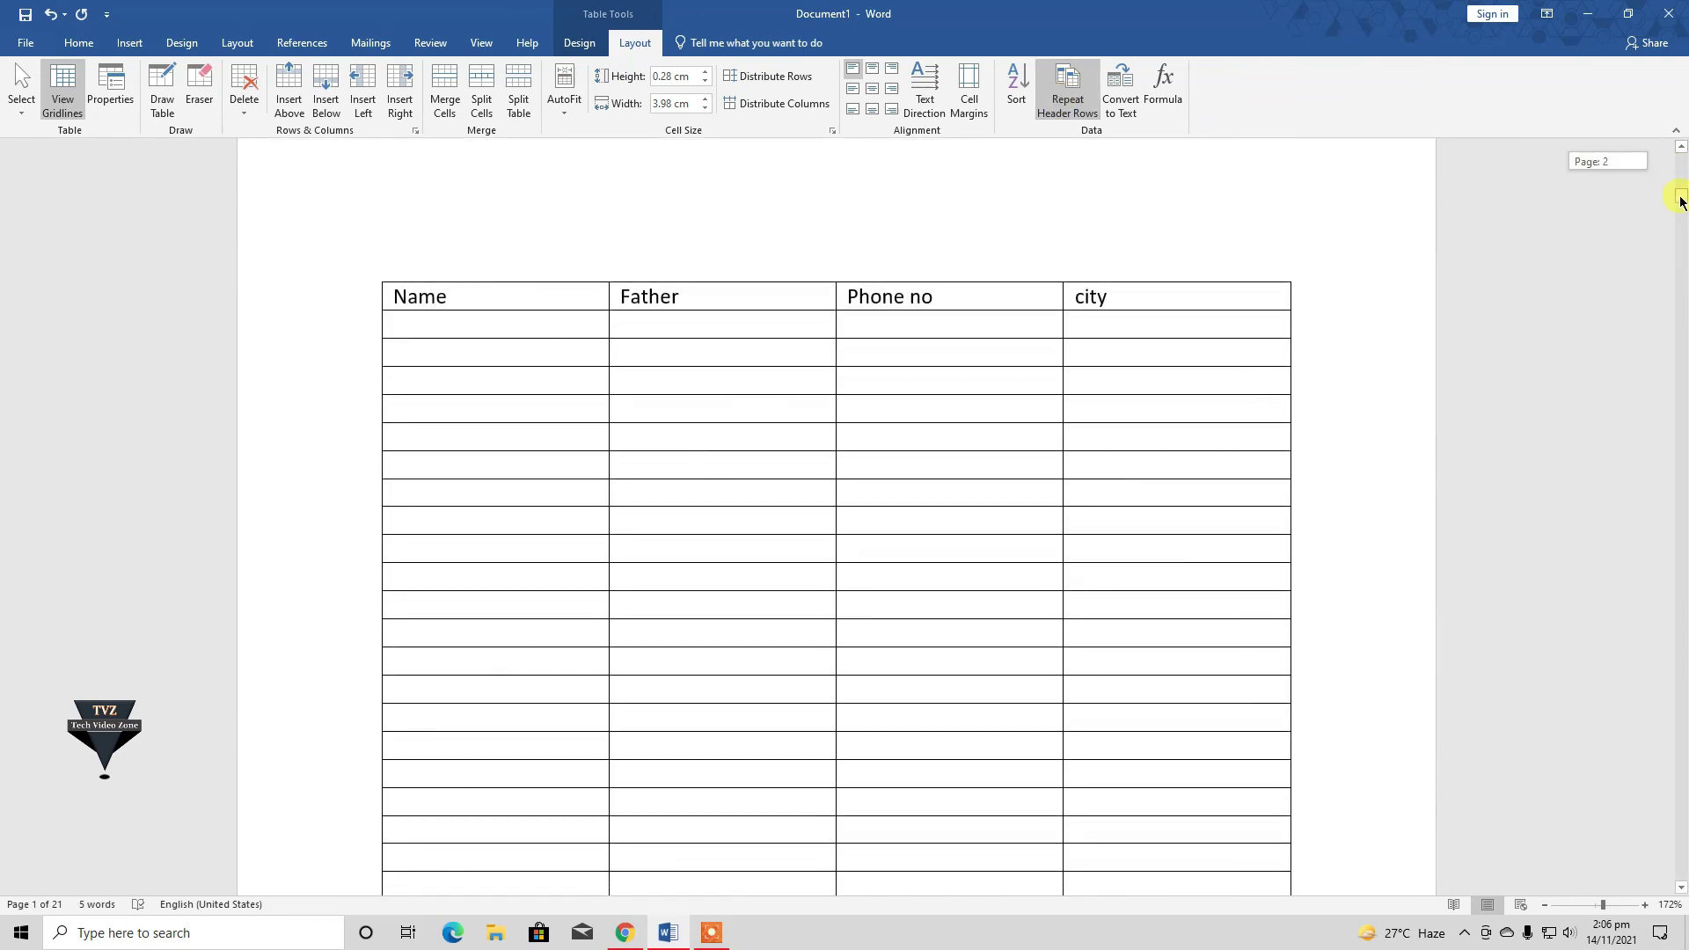
mouse_move(1681, 204)
mouse_down()
mouse_move(1681, 231)
mouse_move(1682, 189)
mouse_move(1681, 294)
mouse_up()
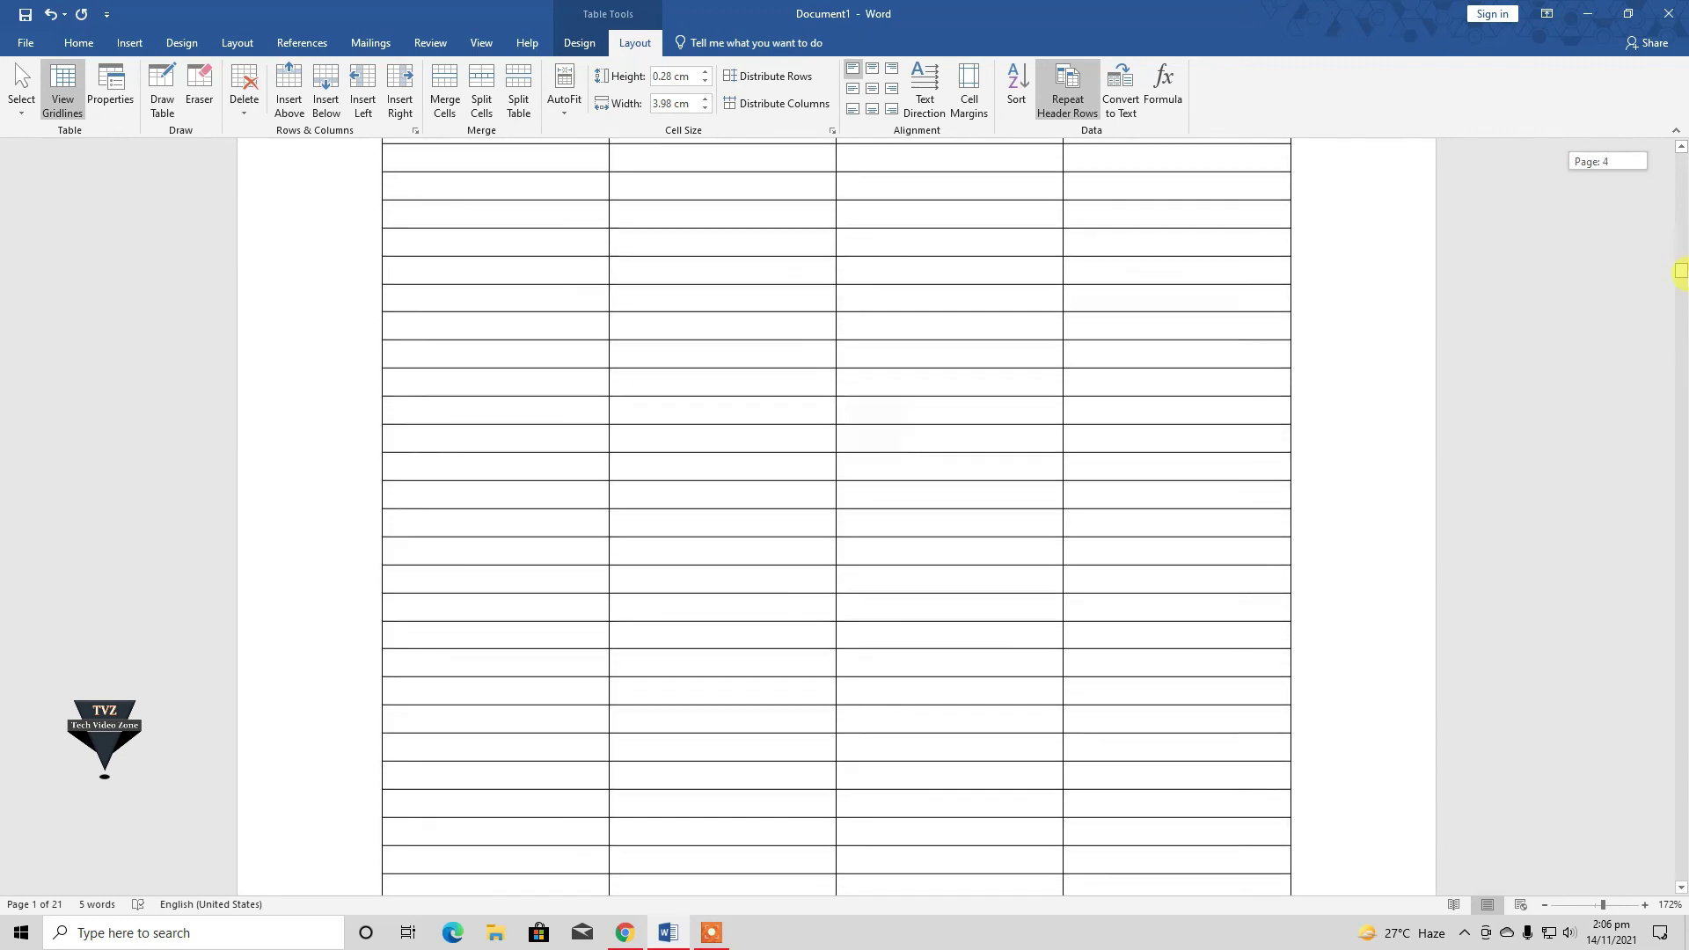
mouse_move(1681, 295)
mouse_down()
mouse_move(1681, 545)
mouse_move(1681, 459)
mouse_up()
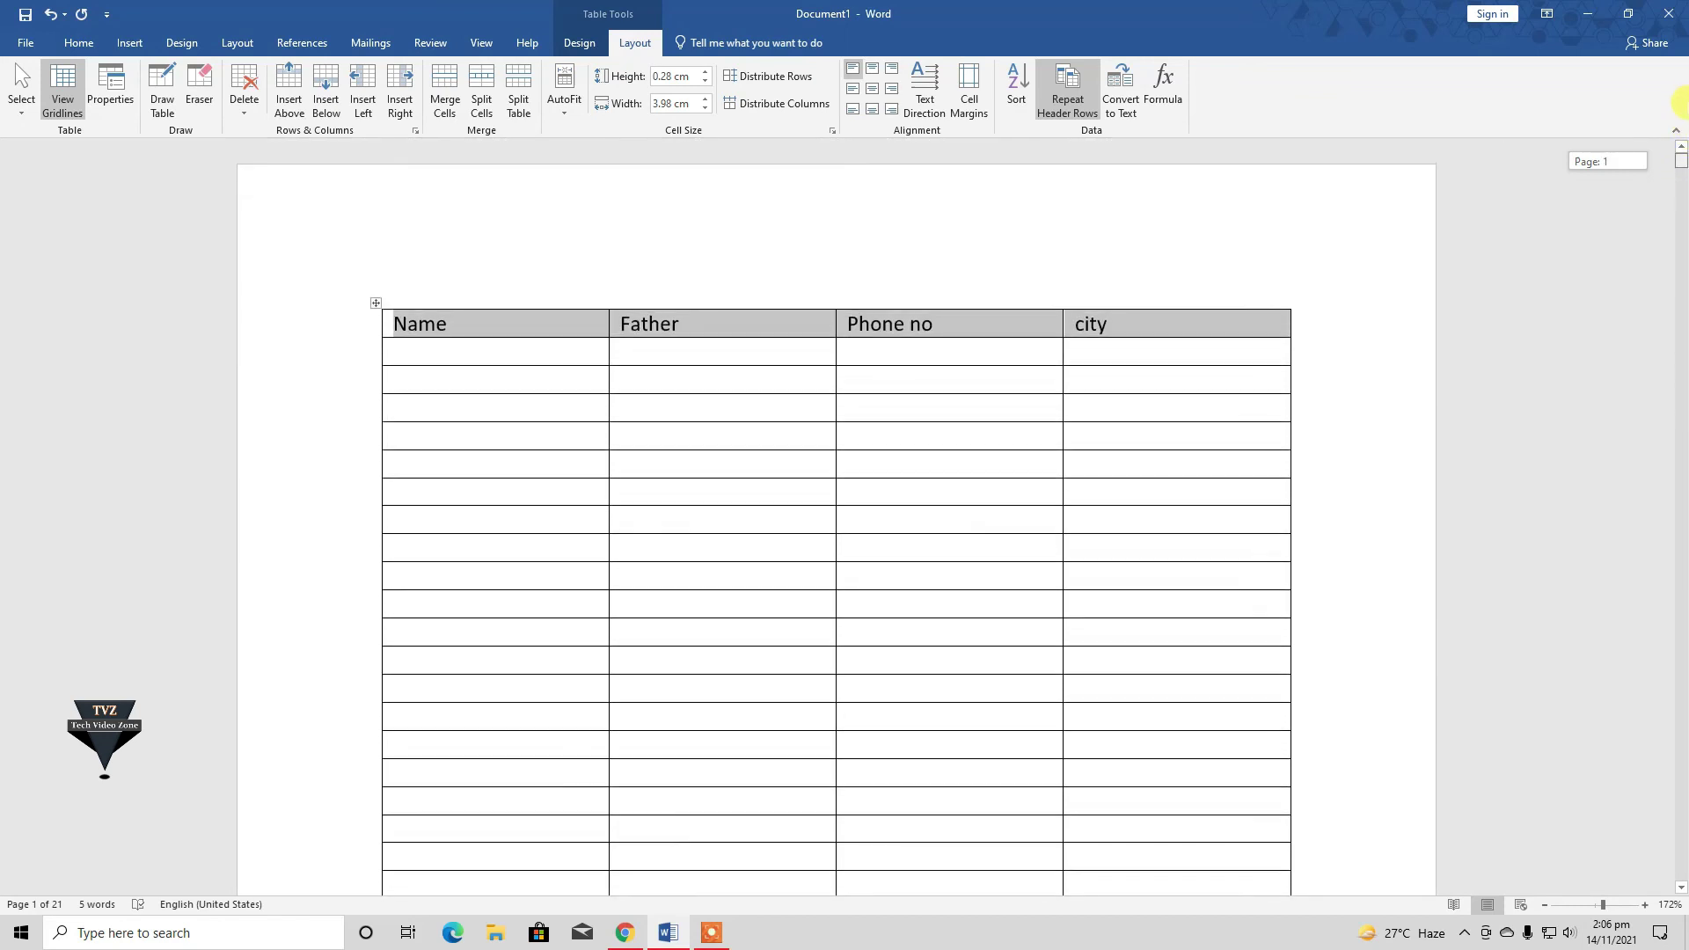
drag(1681, 459, 1683, 100)
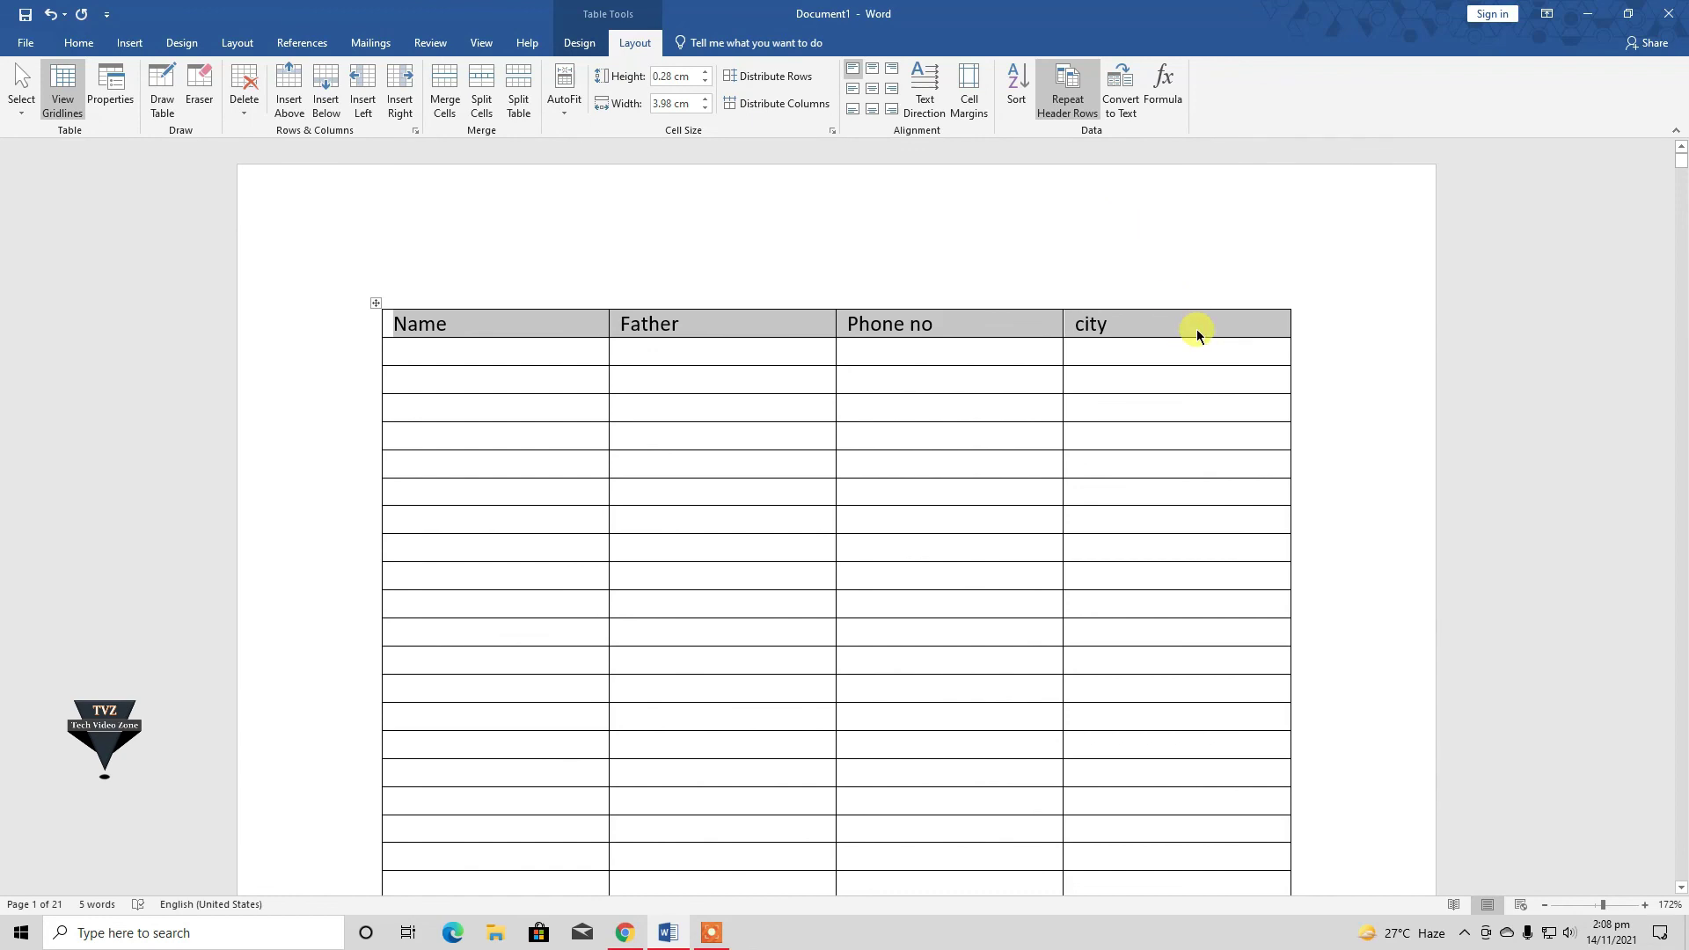
scroll(1222, 339, down, 3)
scroll(924, 269, up, 3)
- Cancel the Delete Cells dialog, leaving the table intact, and go to File > New
key(BackSpace)
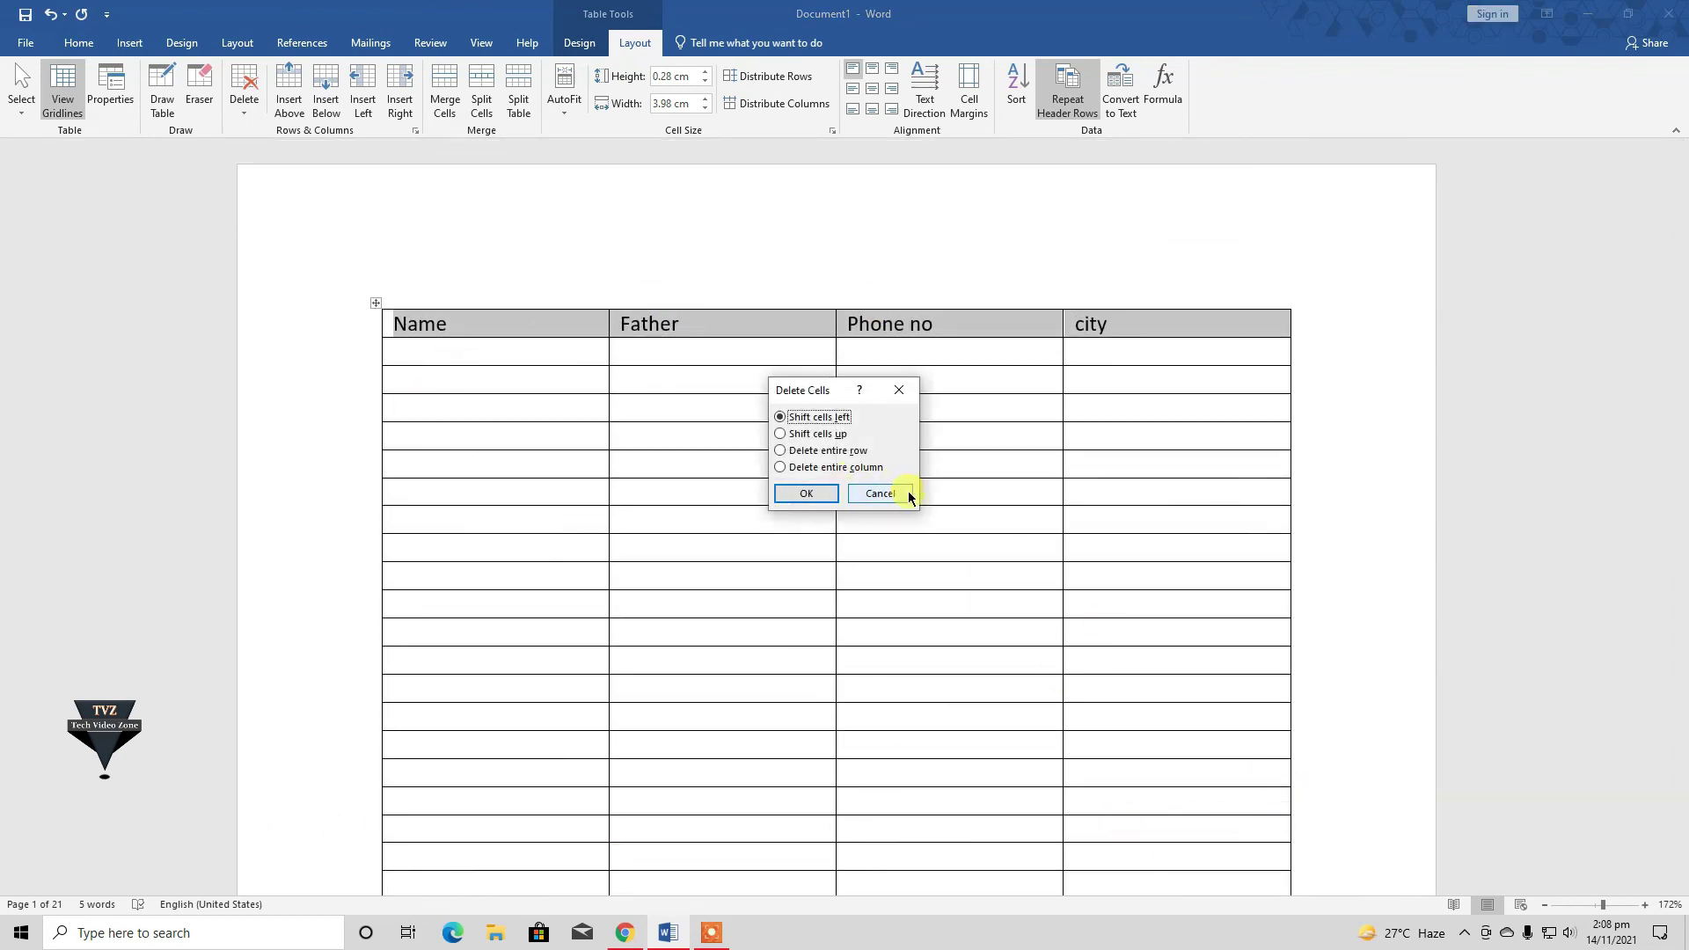
click(906, 492)
click(26, 43)
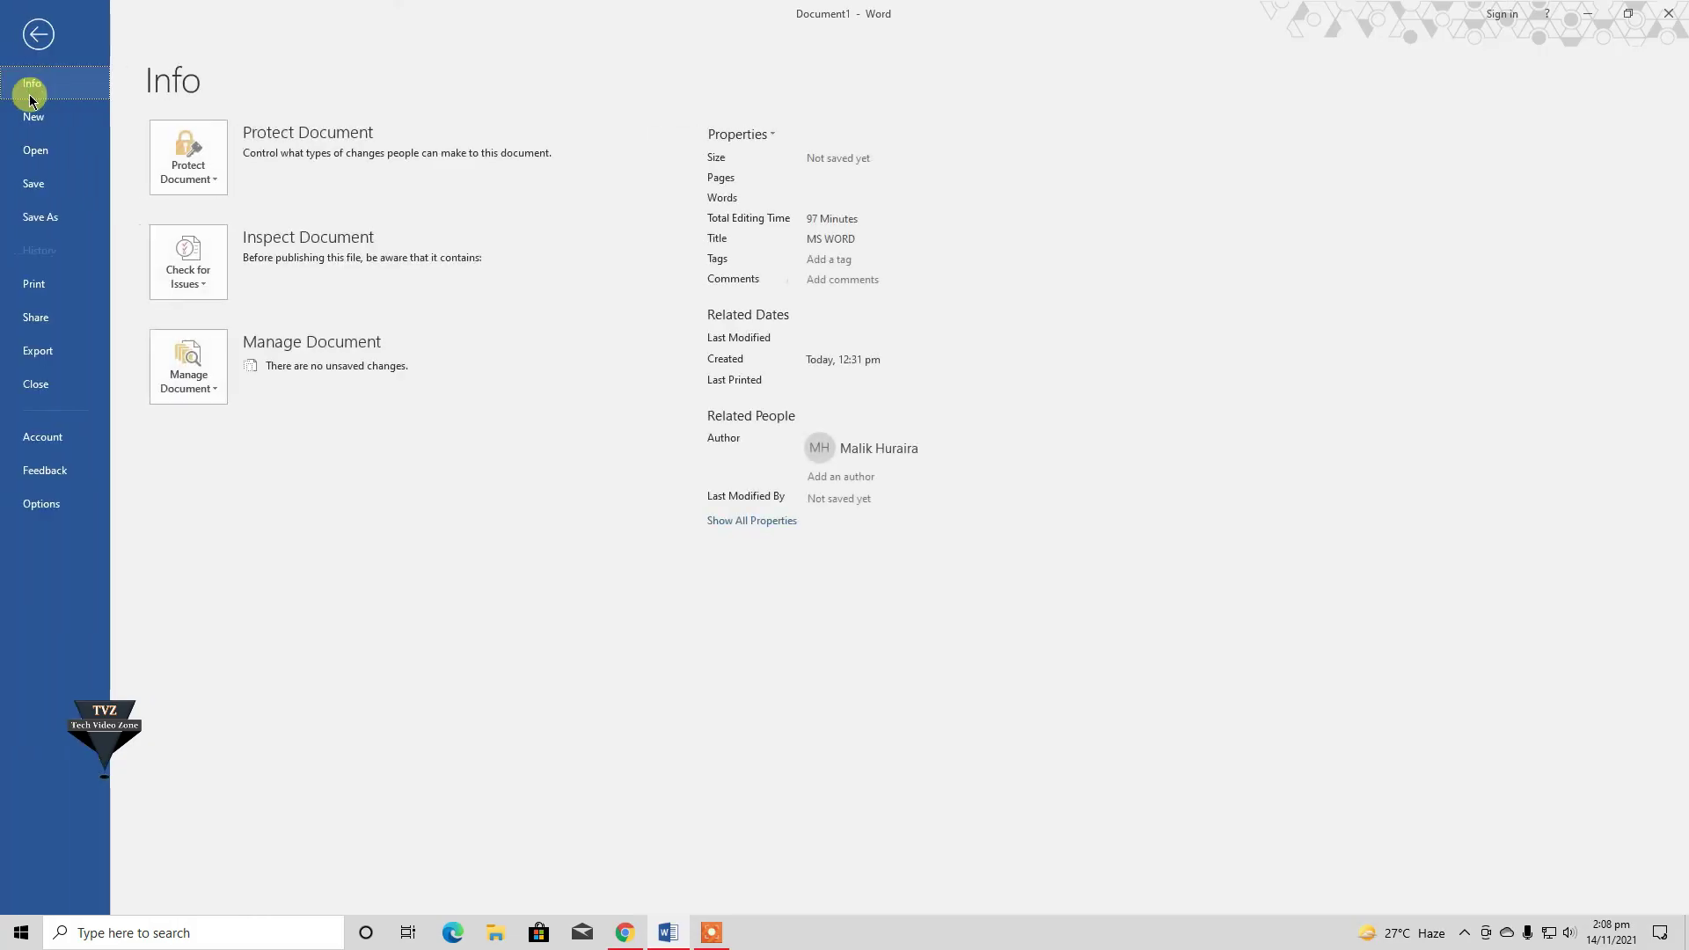
click(33, 116)
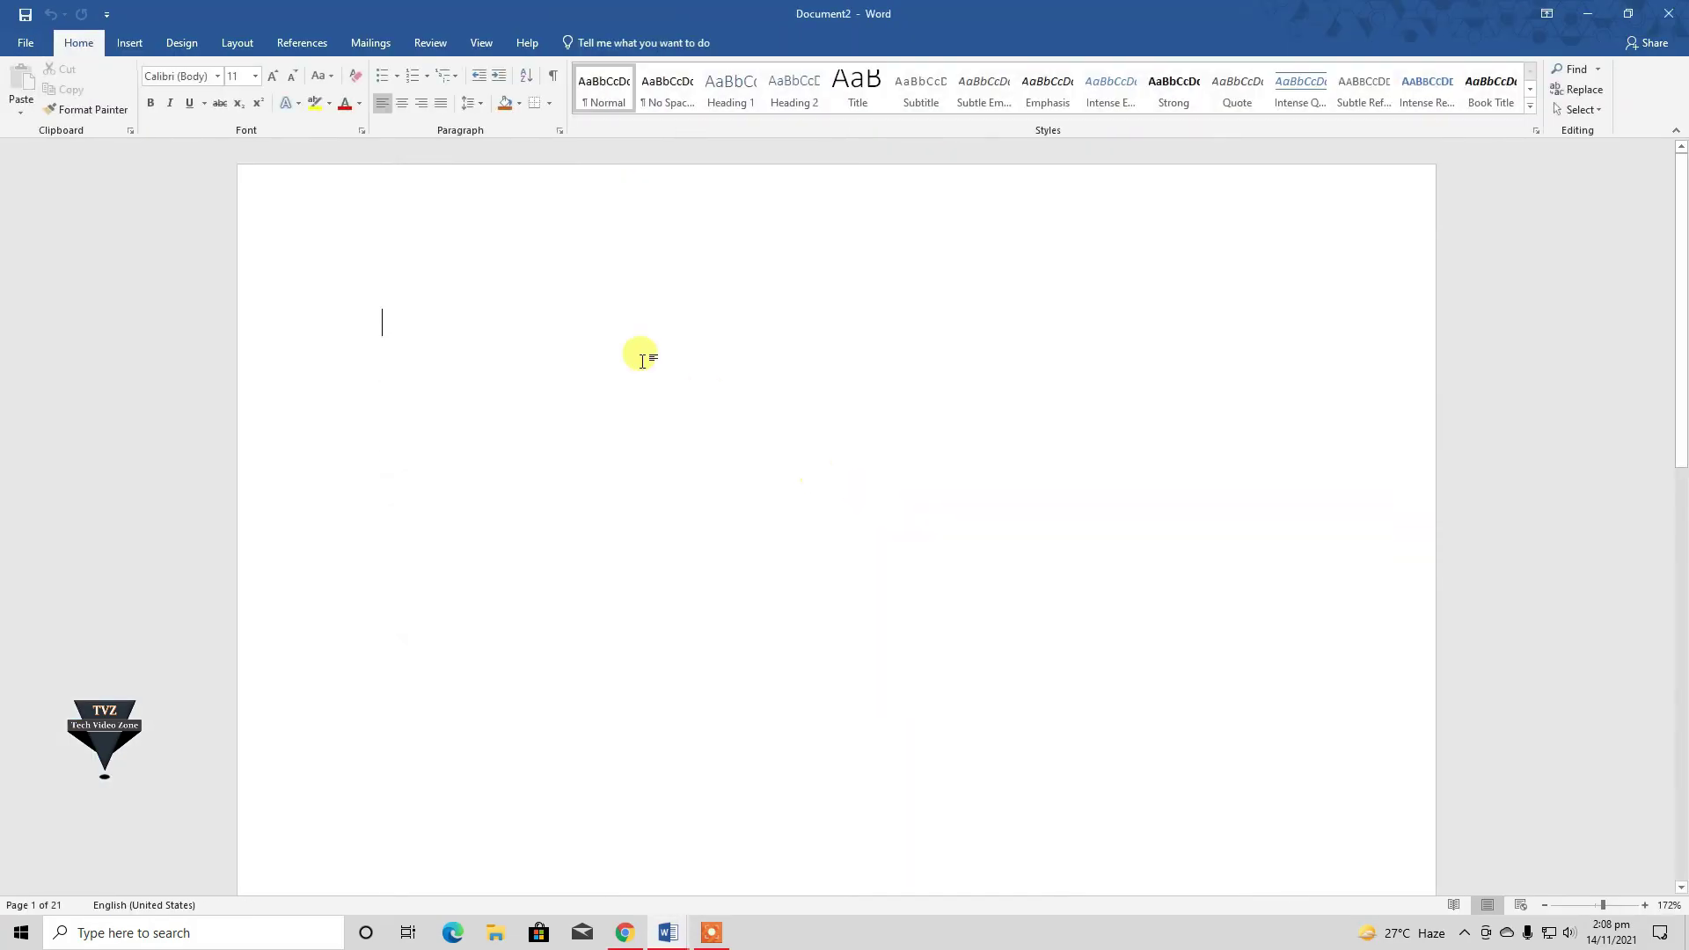
- In a new blank document, insert a 4-by-2 table and fill it with the numbers 1 to 8
click(120, 49)
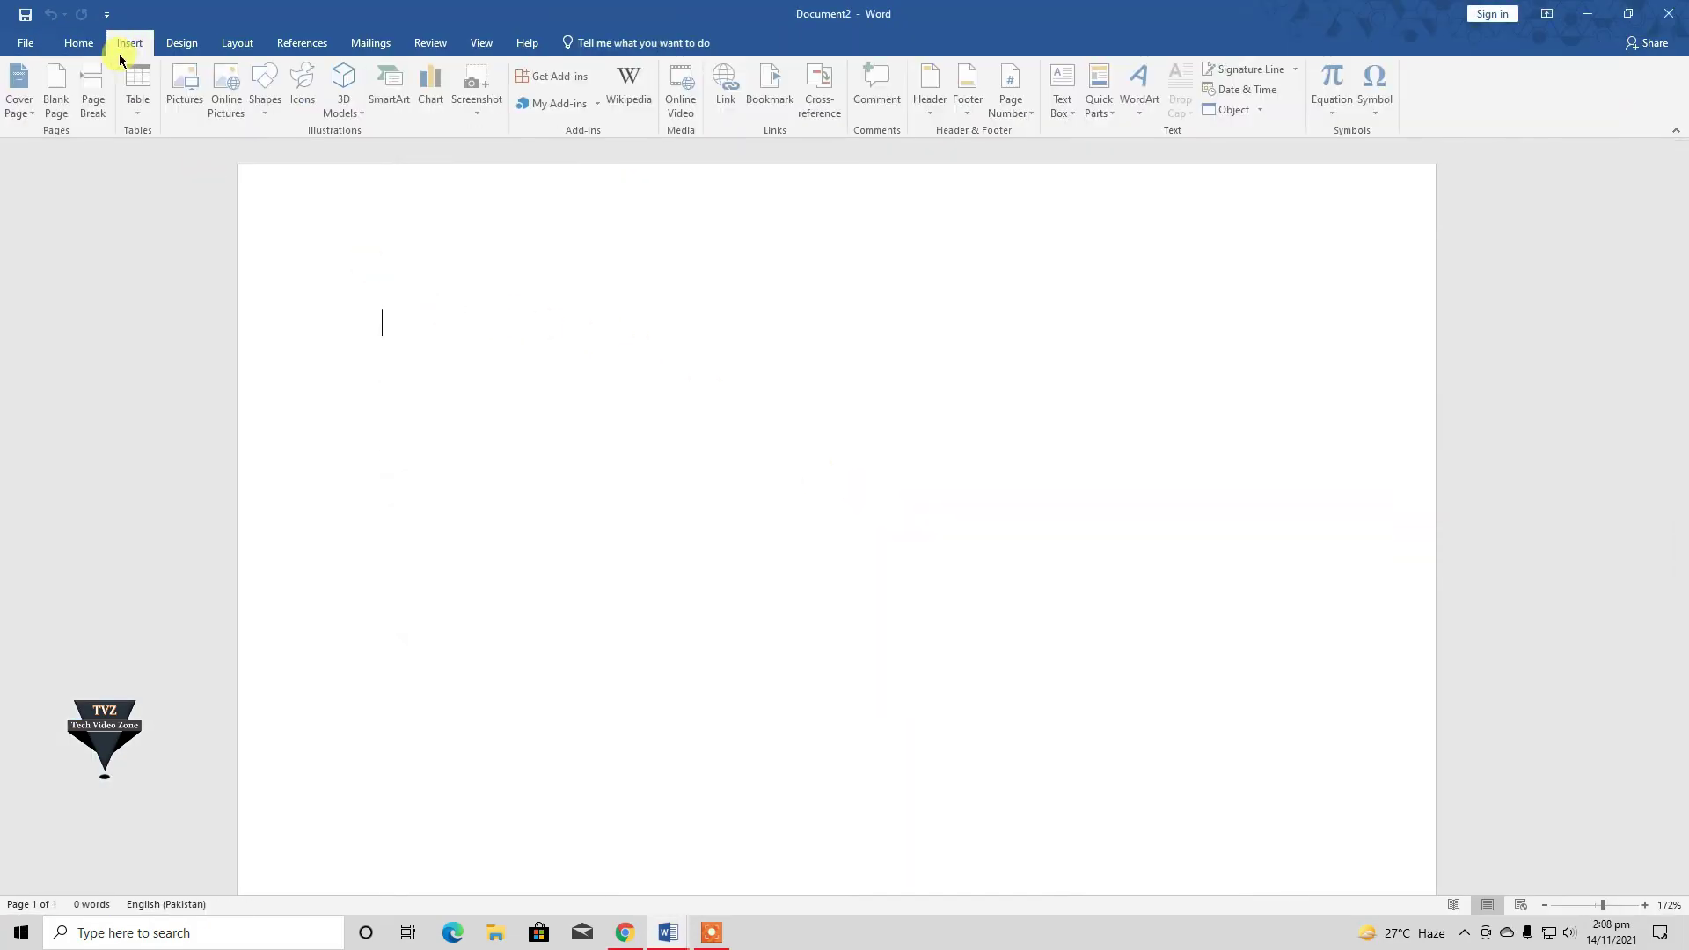
click(137, 98)
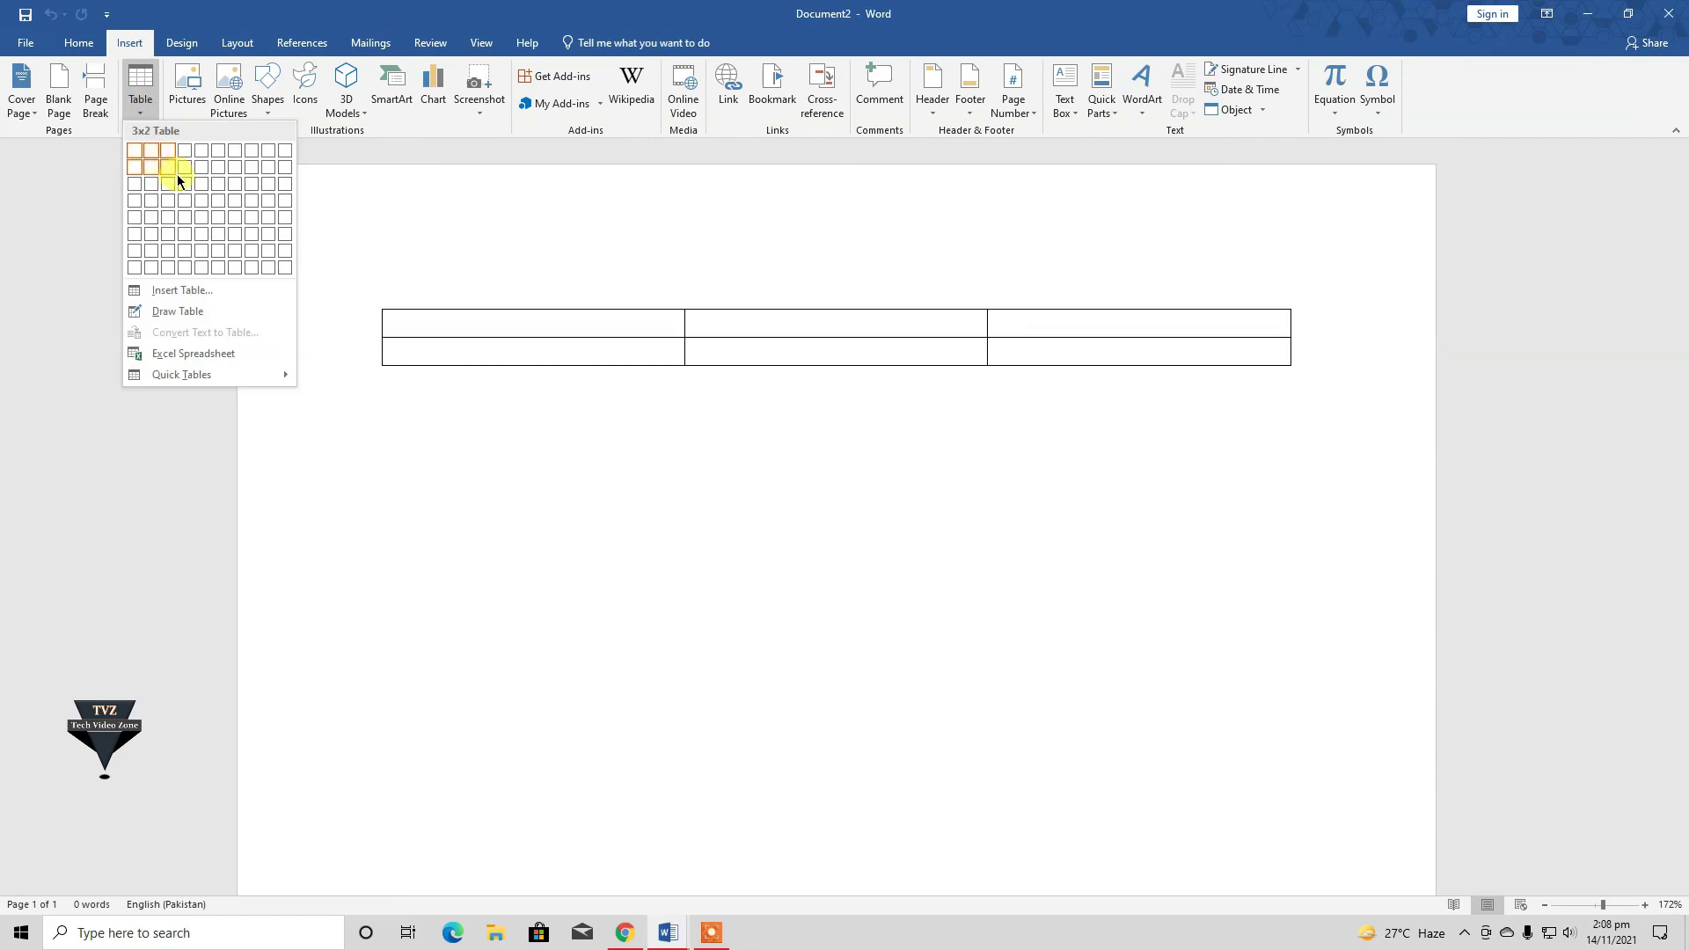
click(184, 167)
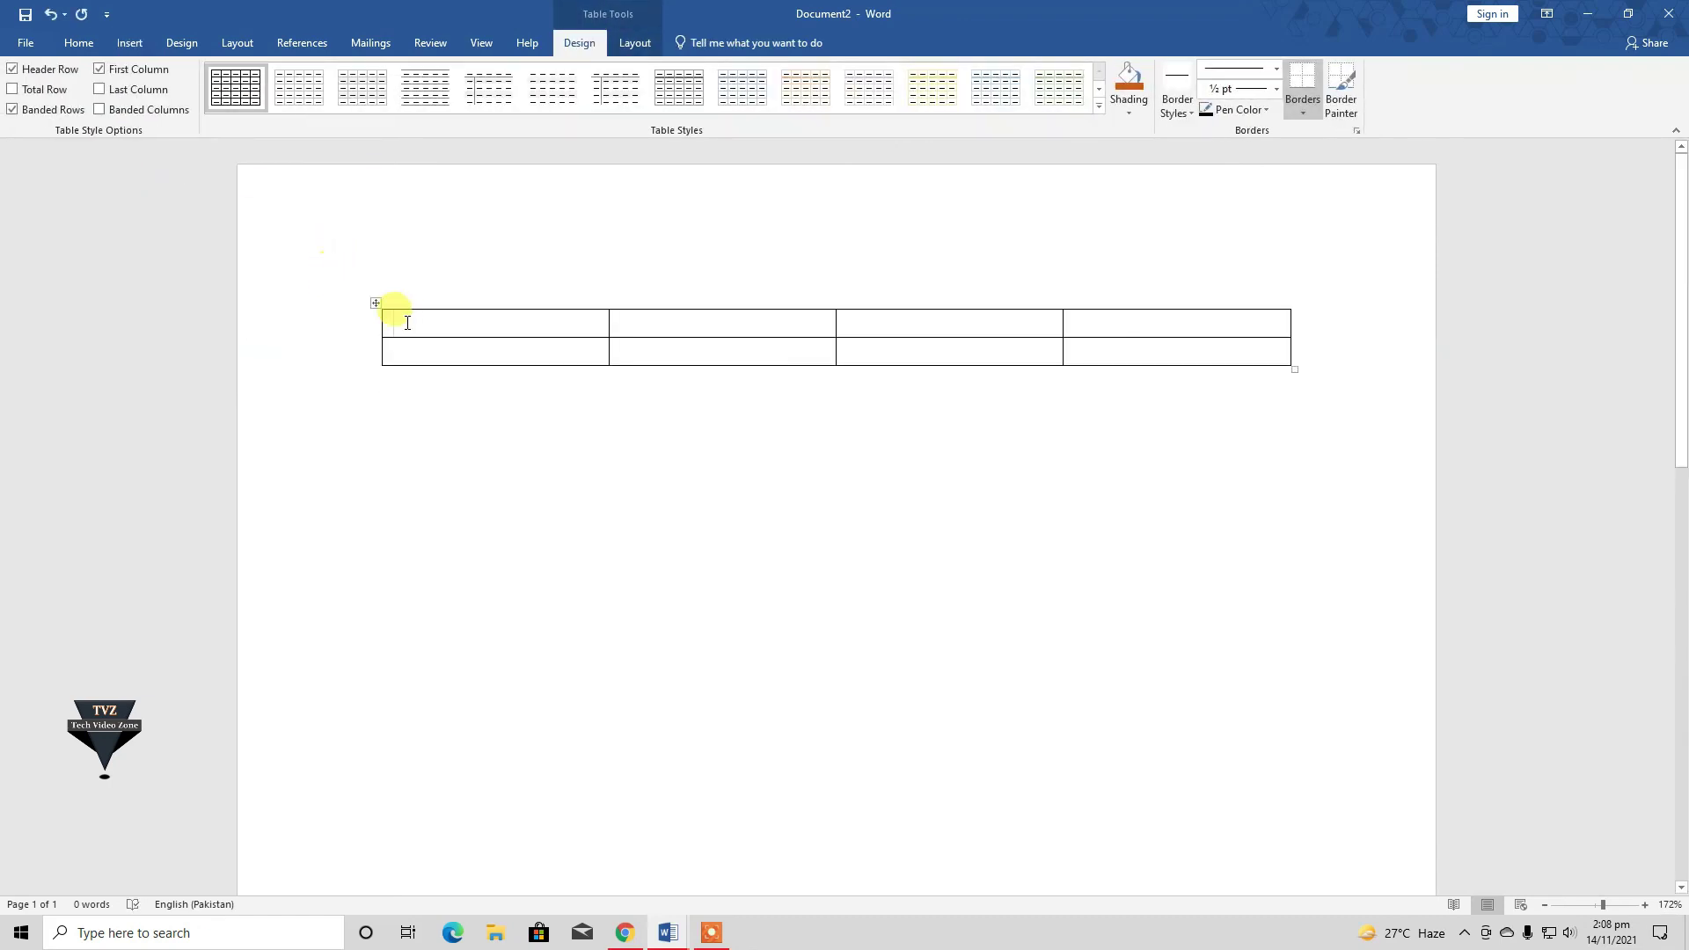
text(1	2	3	4)
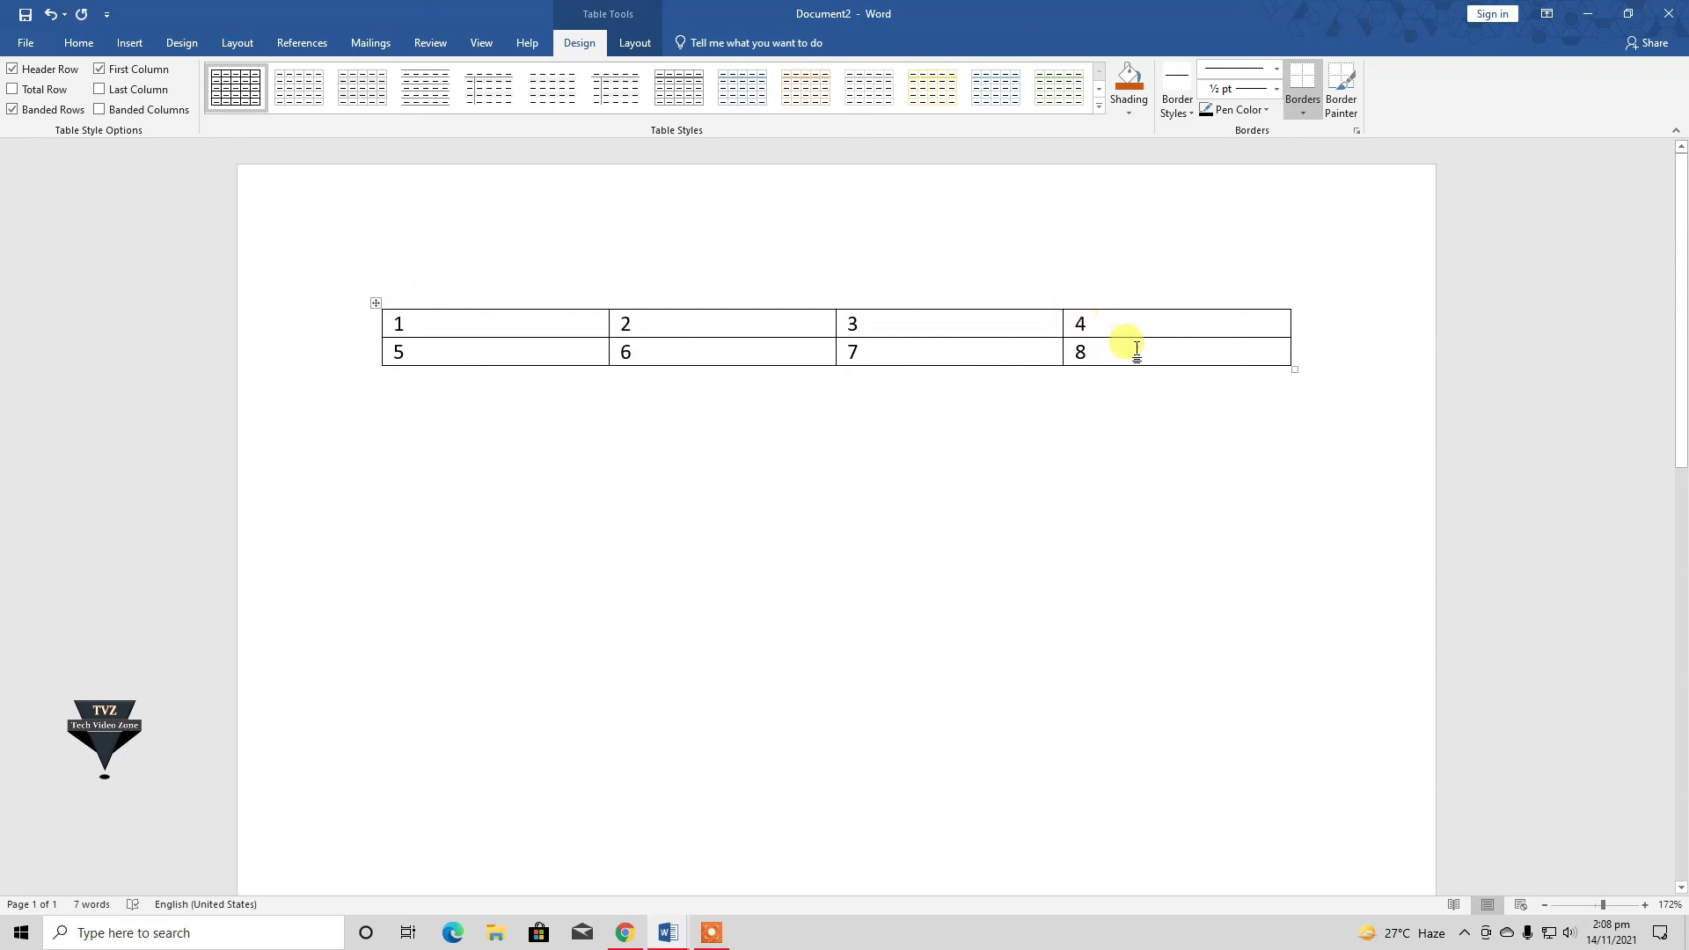
click(374, 305)
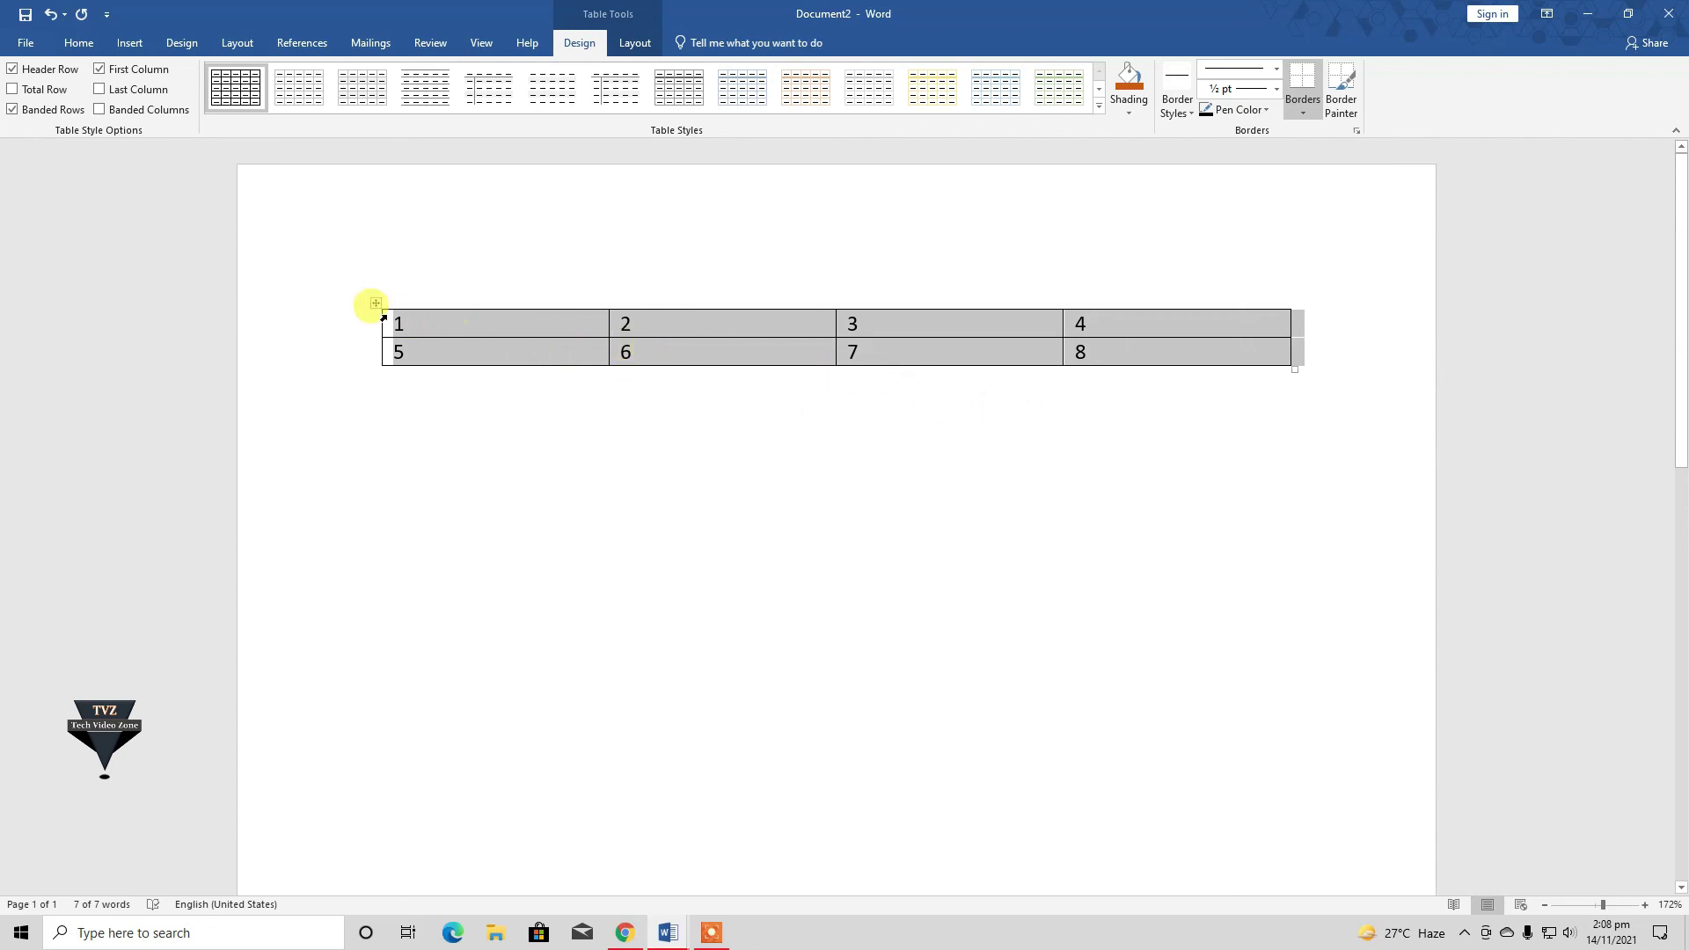
- Convert the 1–8 table to plain text separated by tabs
click(627, 44)
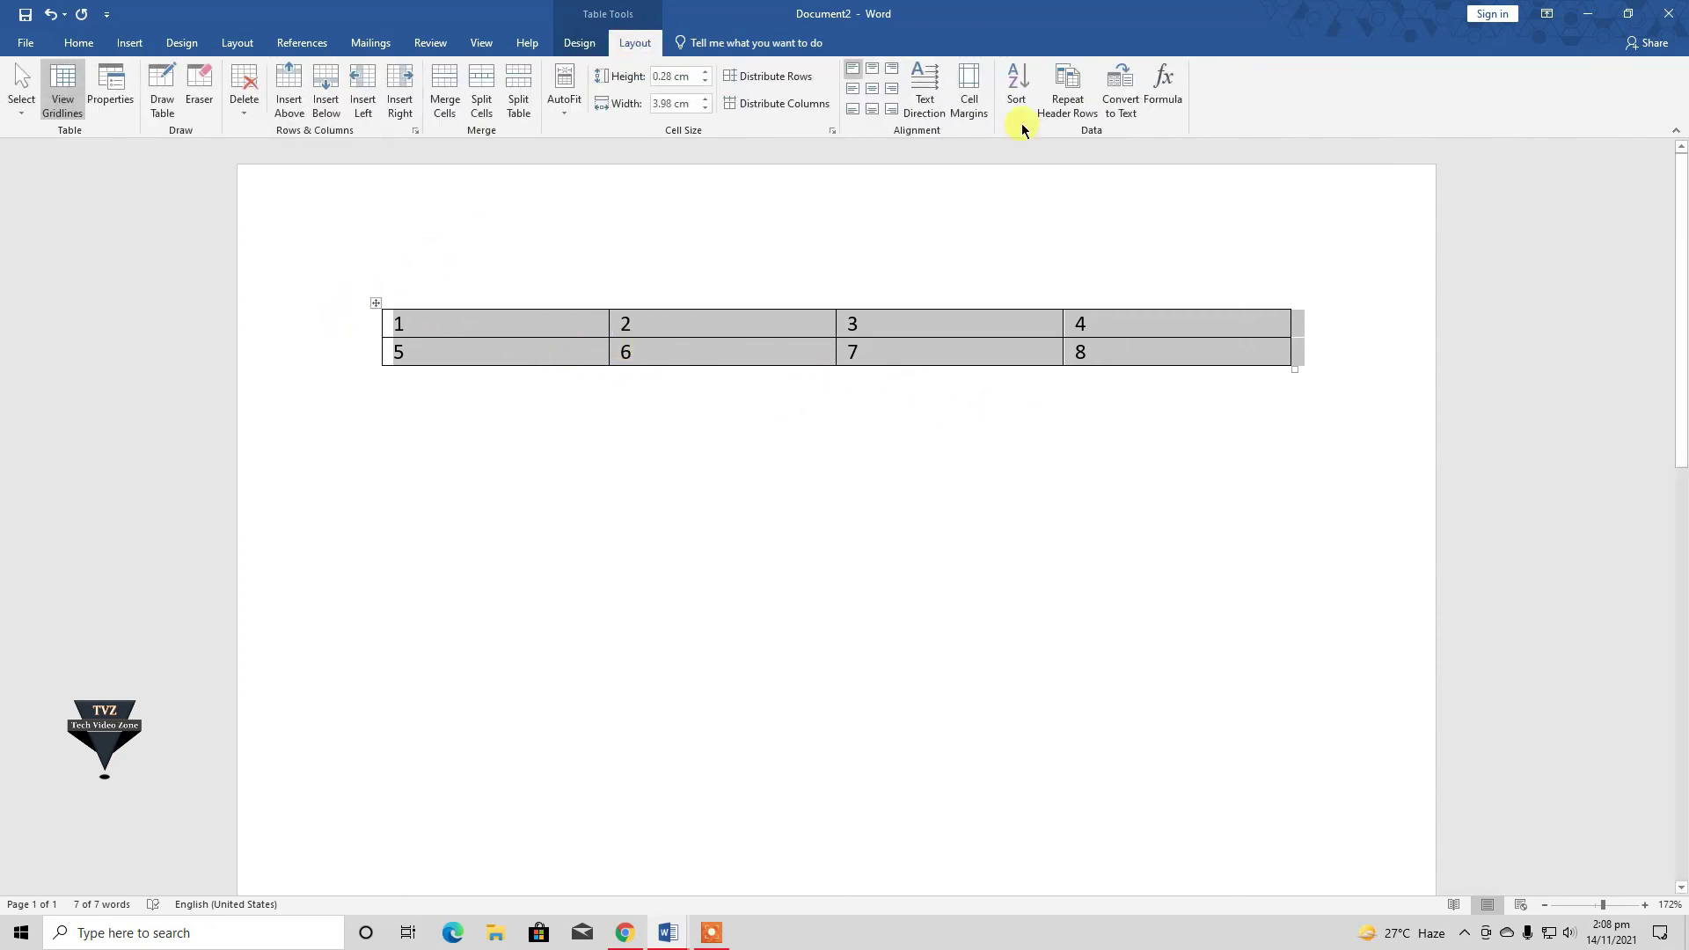
click(1121, 91)
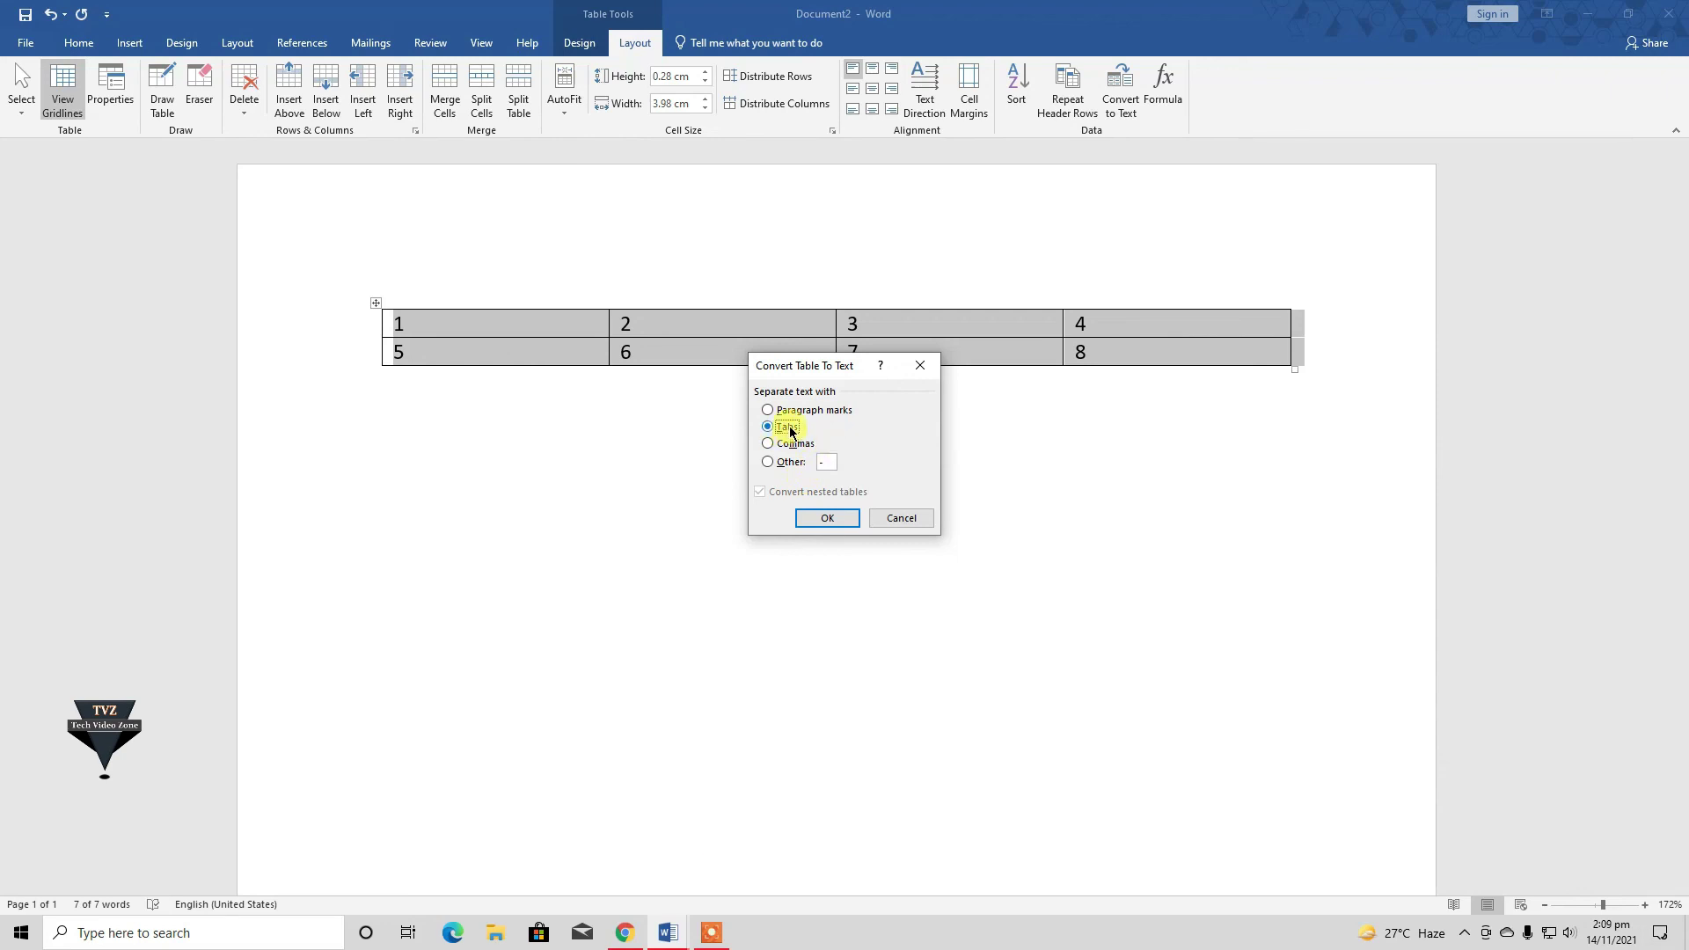
click(823, 518)
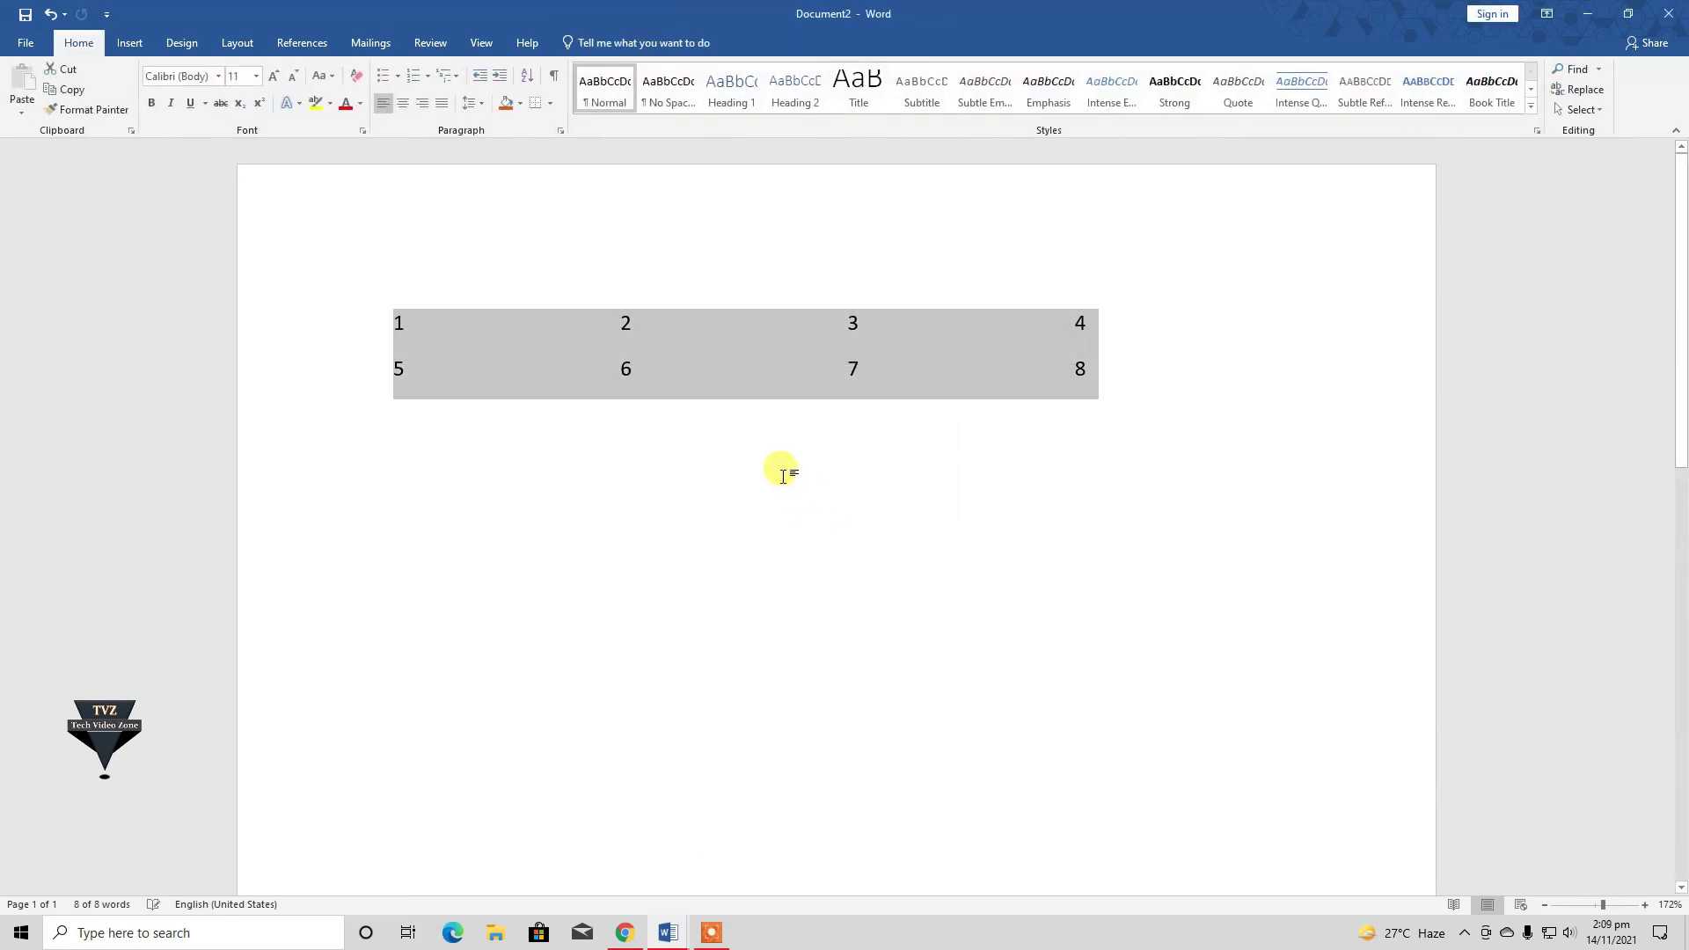
click(1114, 325)
drag(332, 302, 1062, 407)
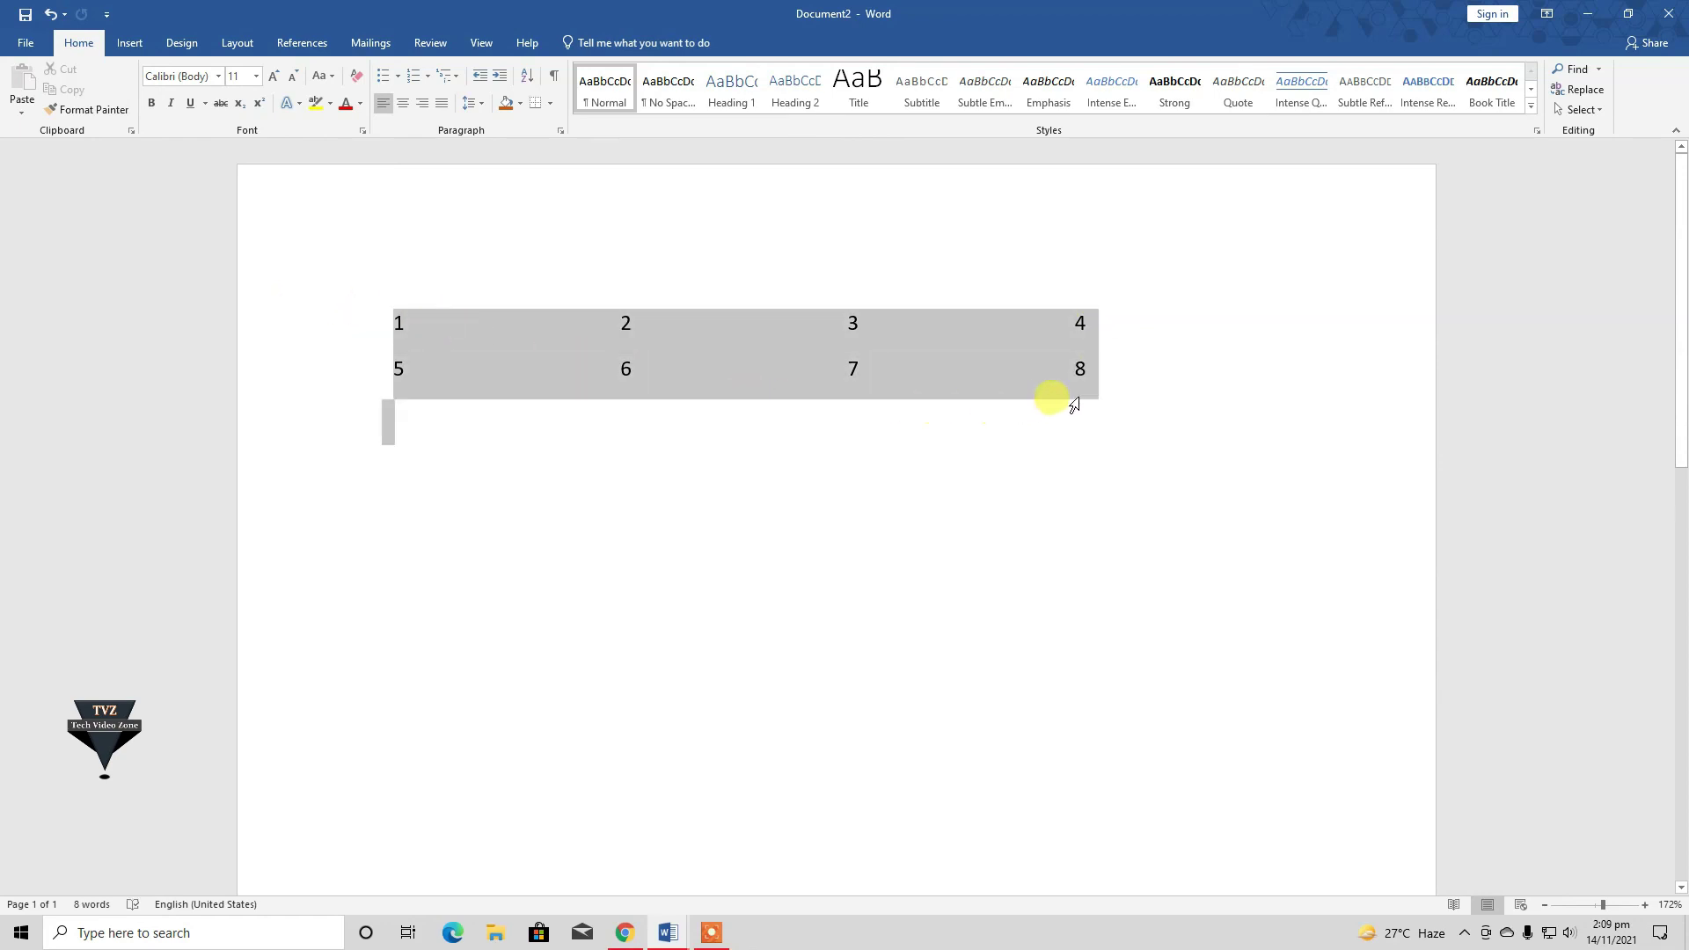
click(1425, 348)
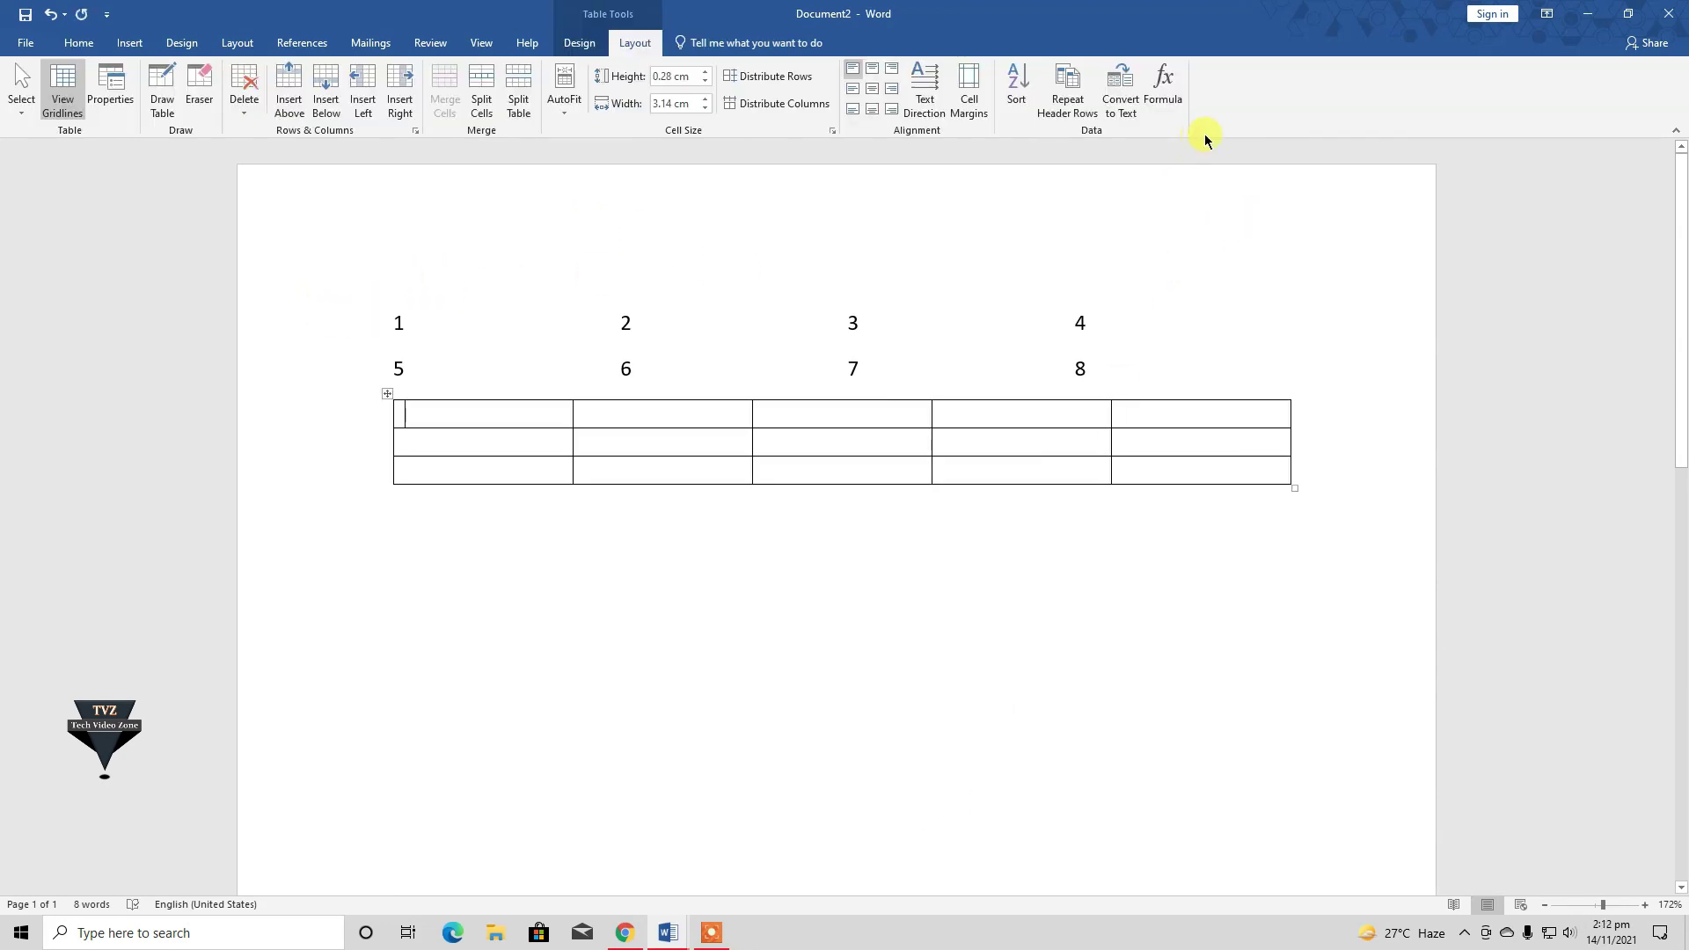
- Enter 789 in the new table's first cell and 600 in the cell below it
click(449, 420)
text(89)
key(Return)
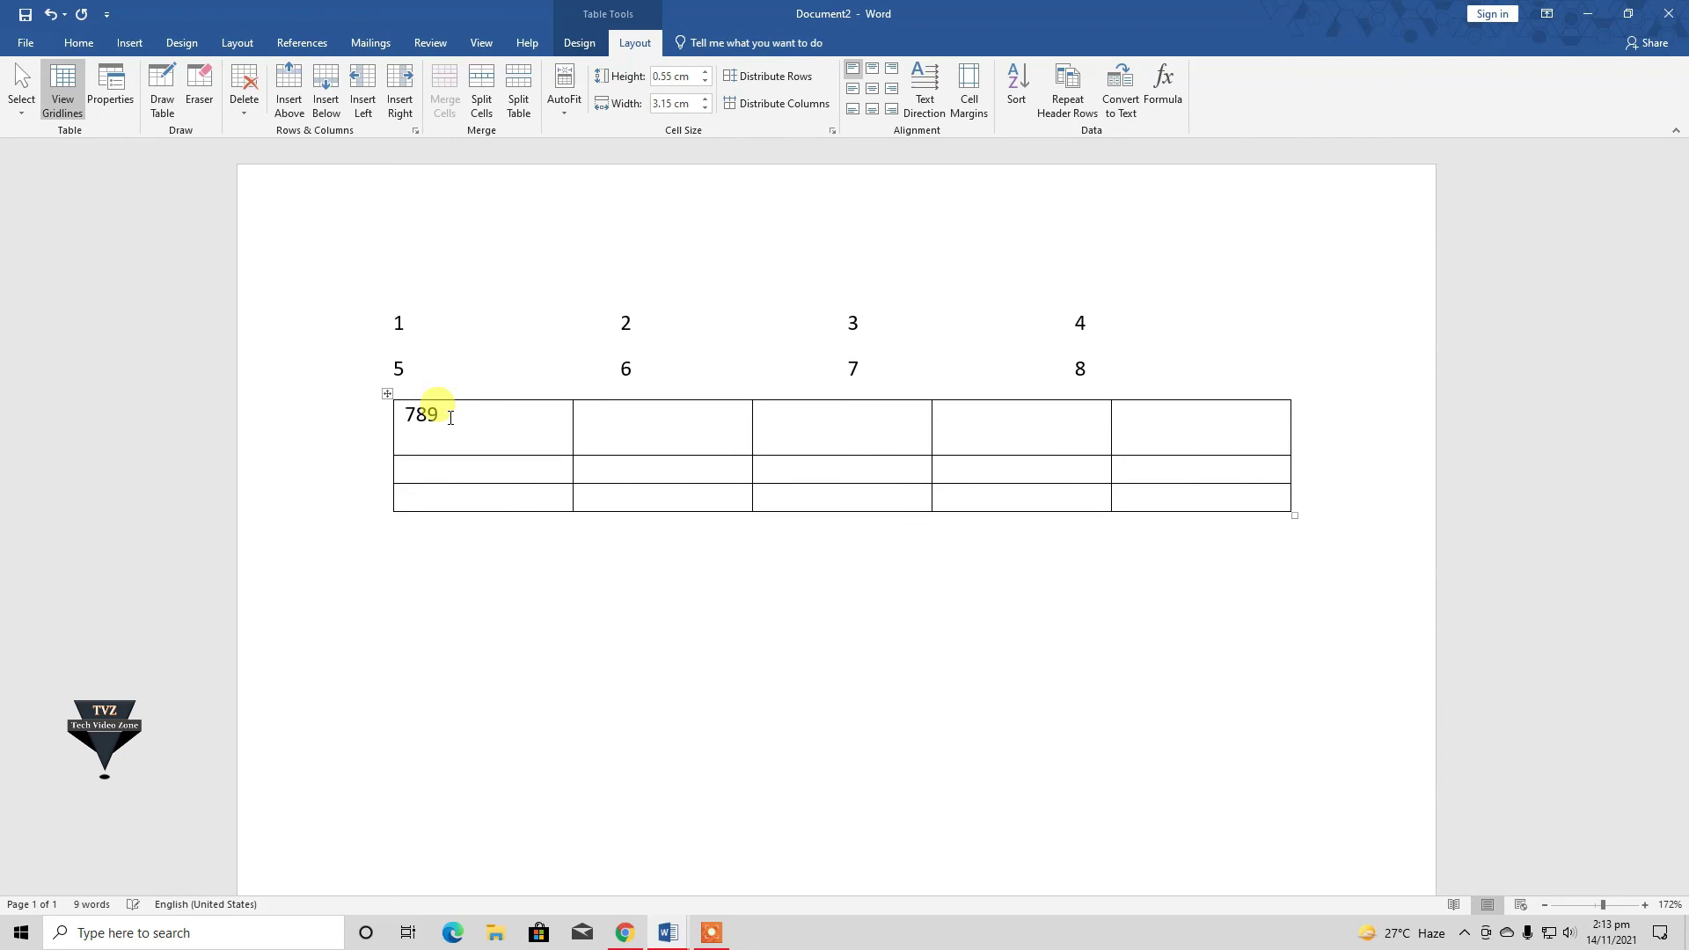
key(BackSpace)
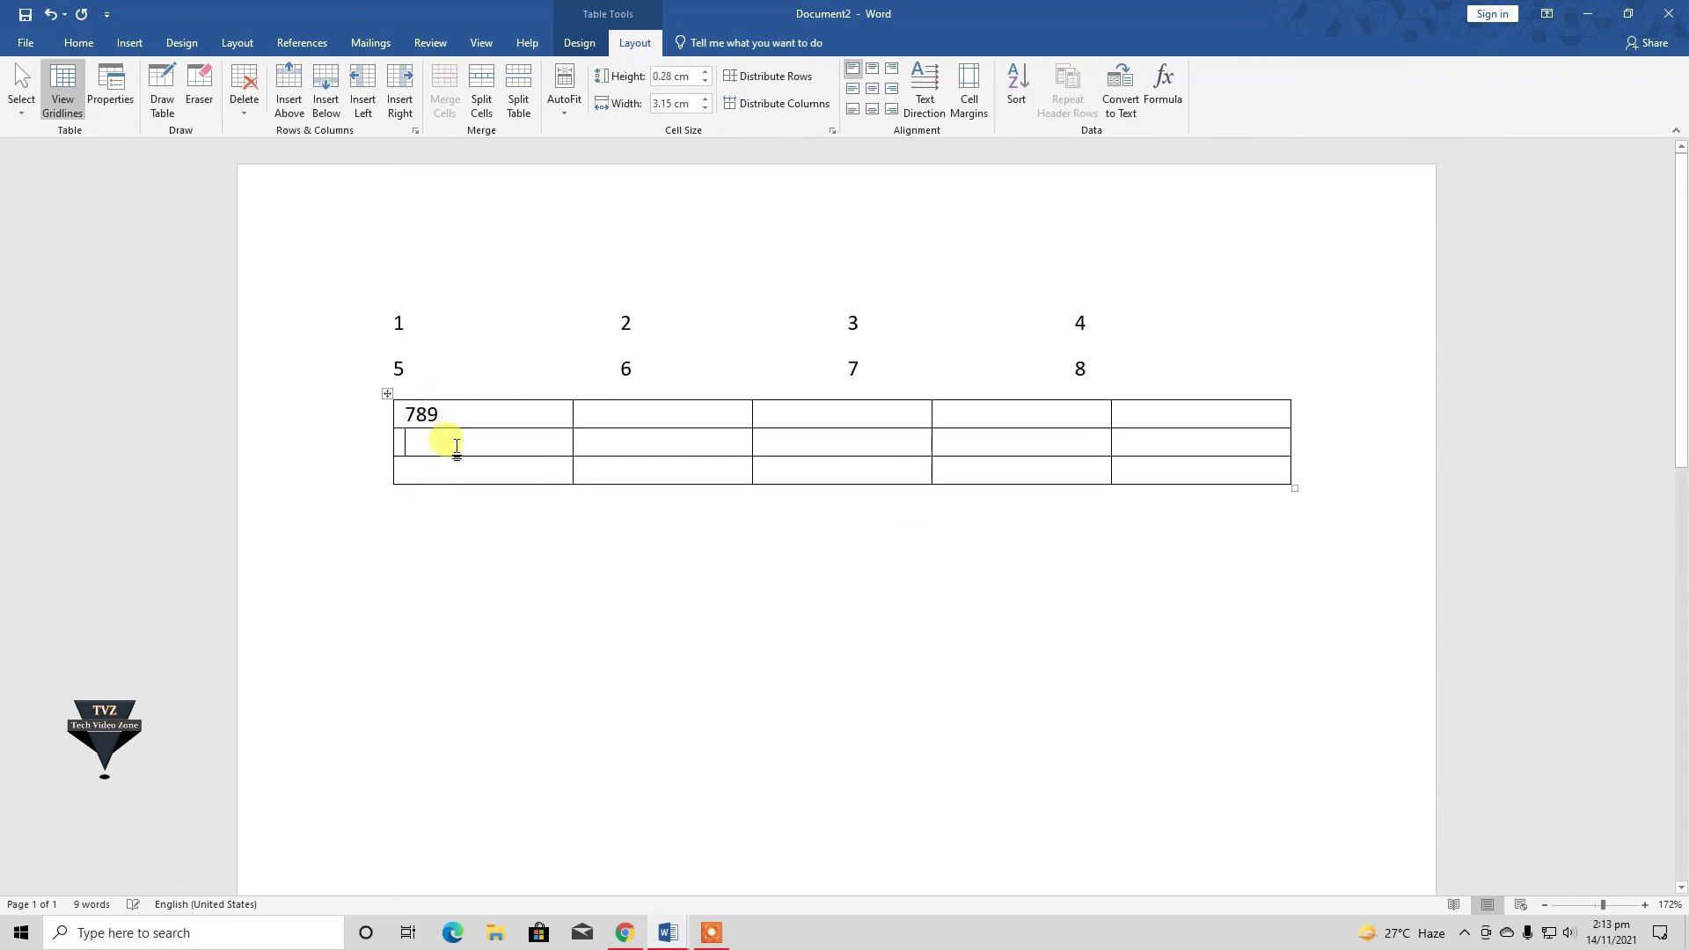
click(444, 437)
text(600)
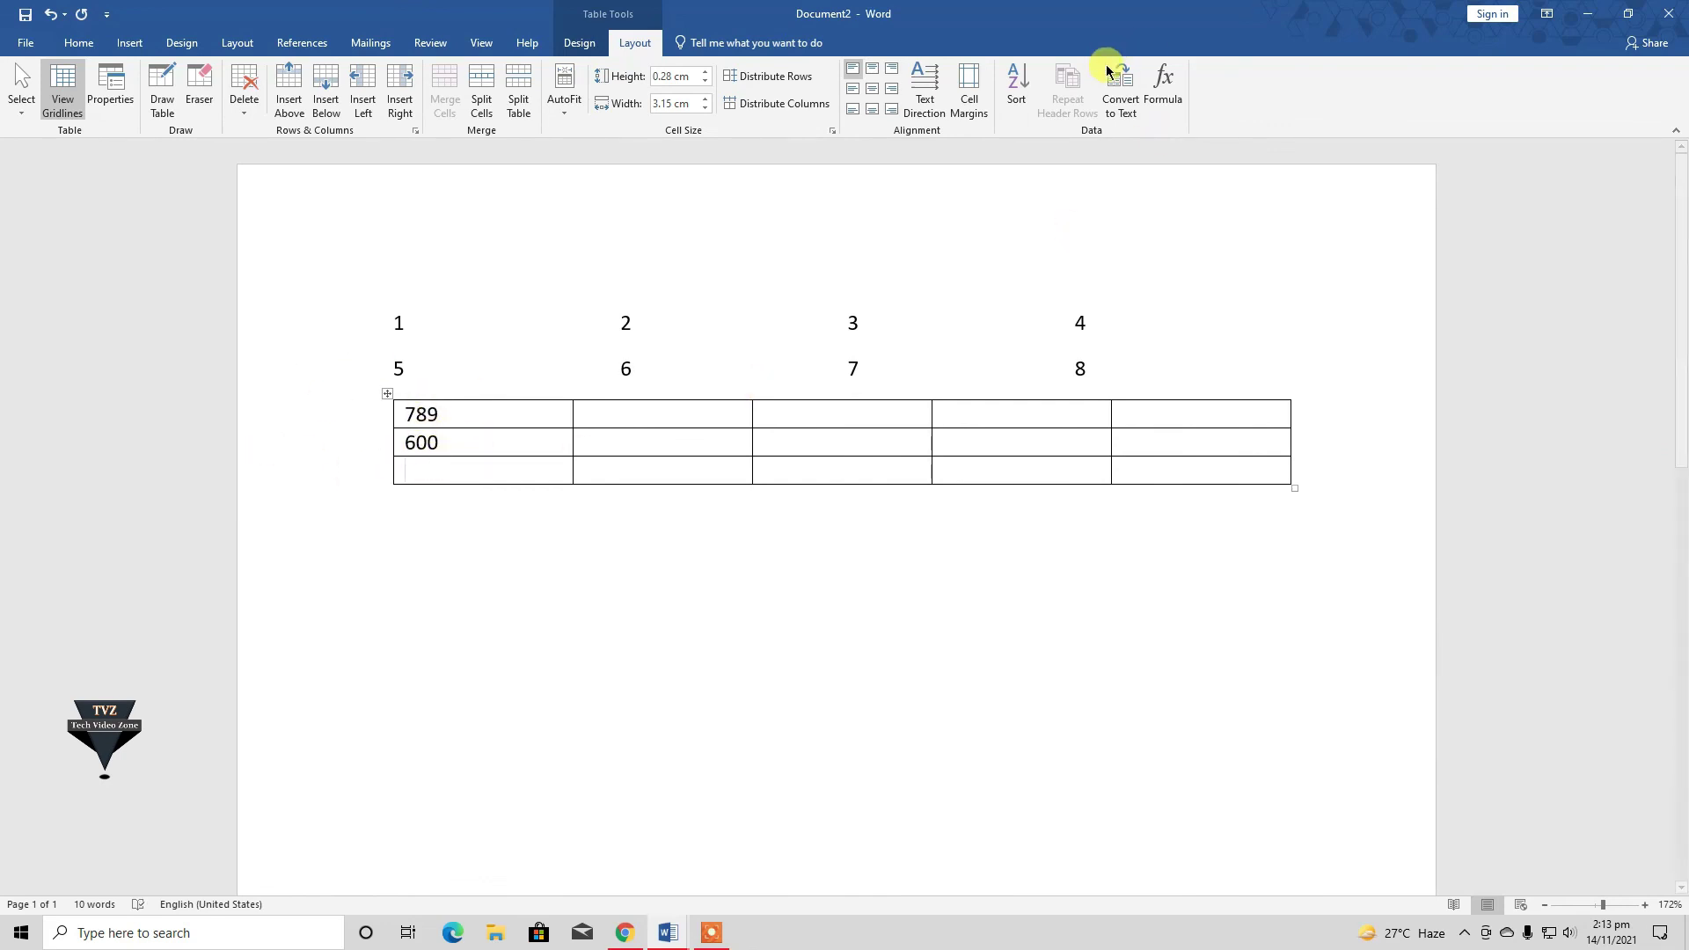
click(1161, 85)
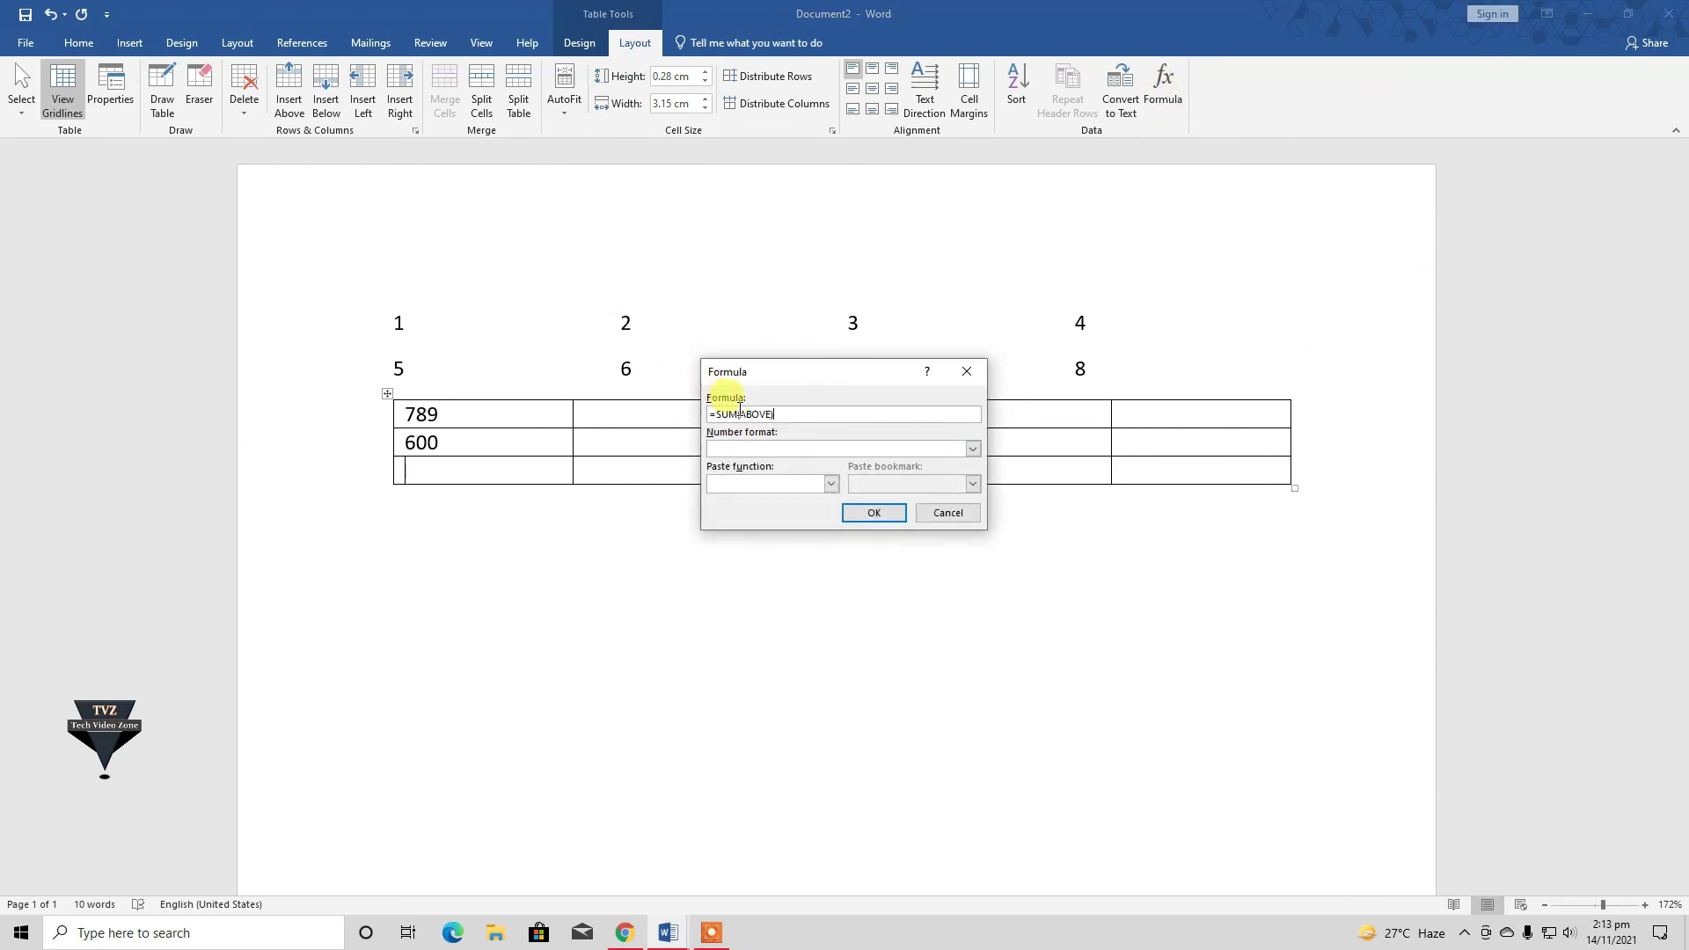
- Accept the =SUM(ABOVE) formula so the third cell shows 1389
click(874, 527)
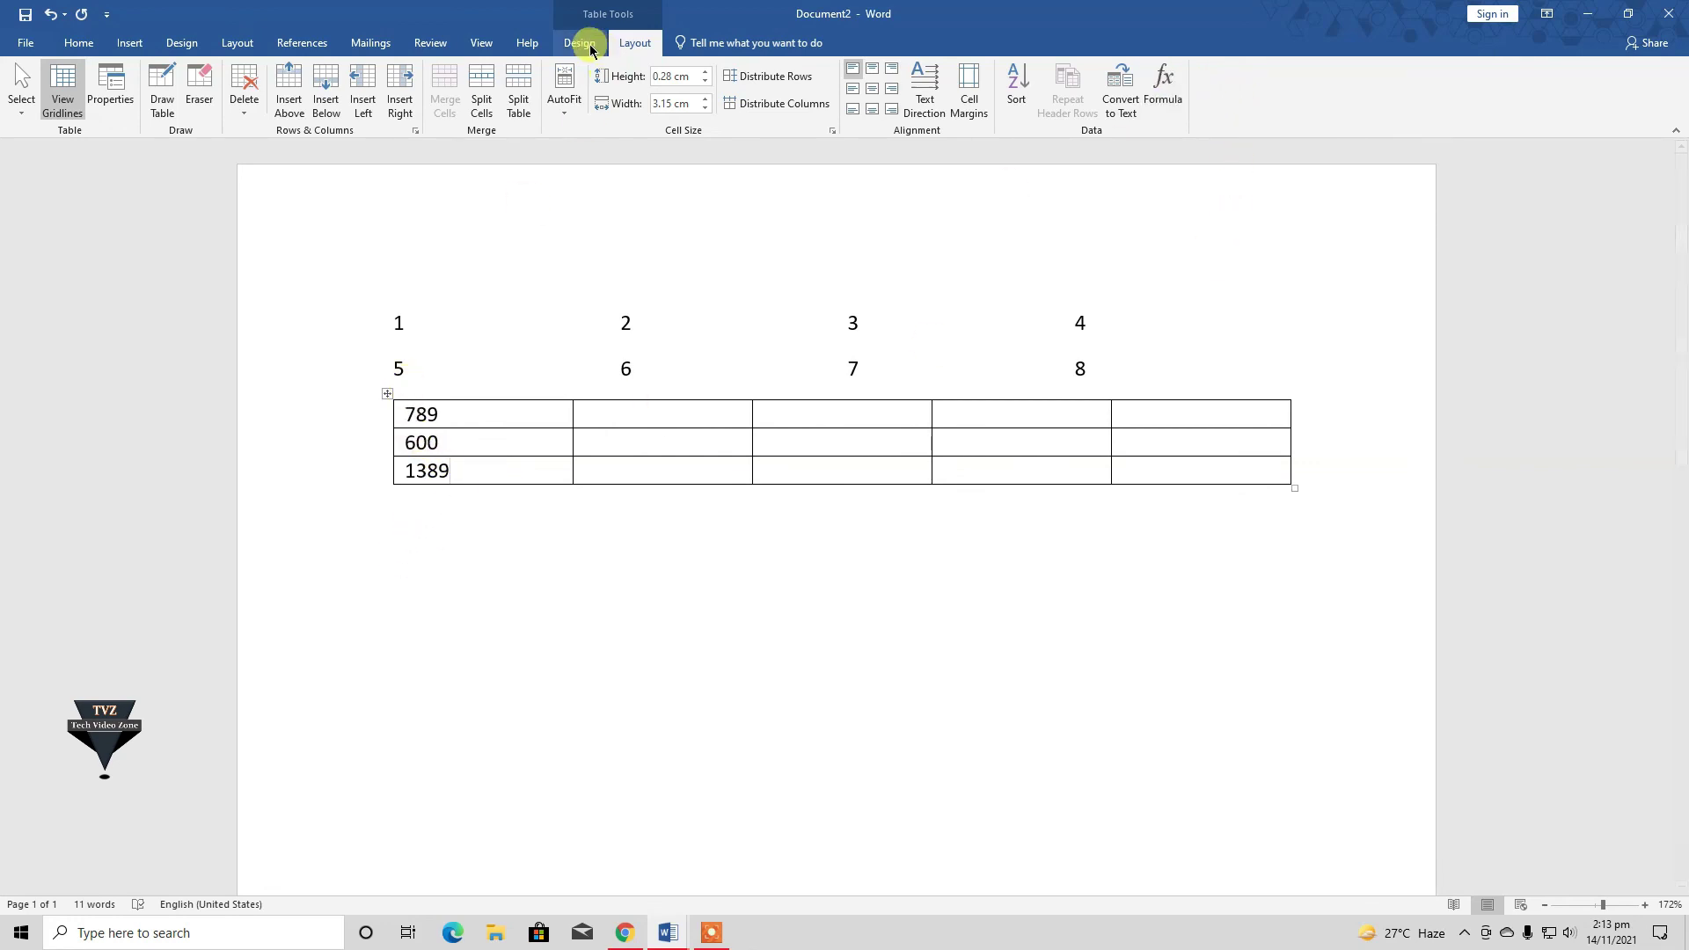
click(128, 44)
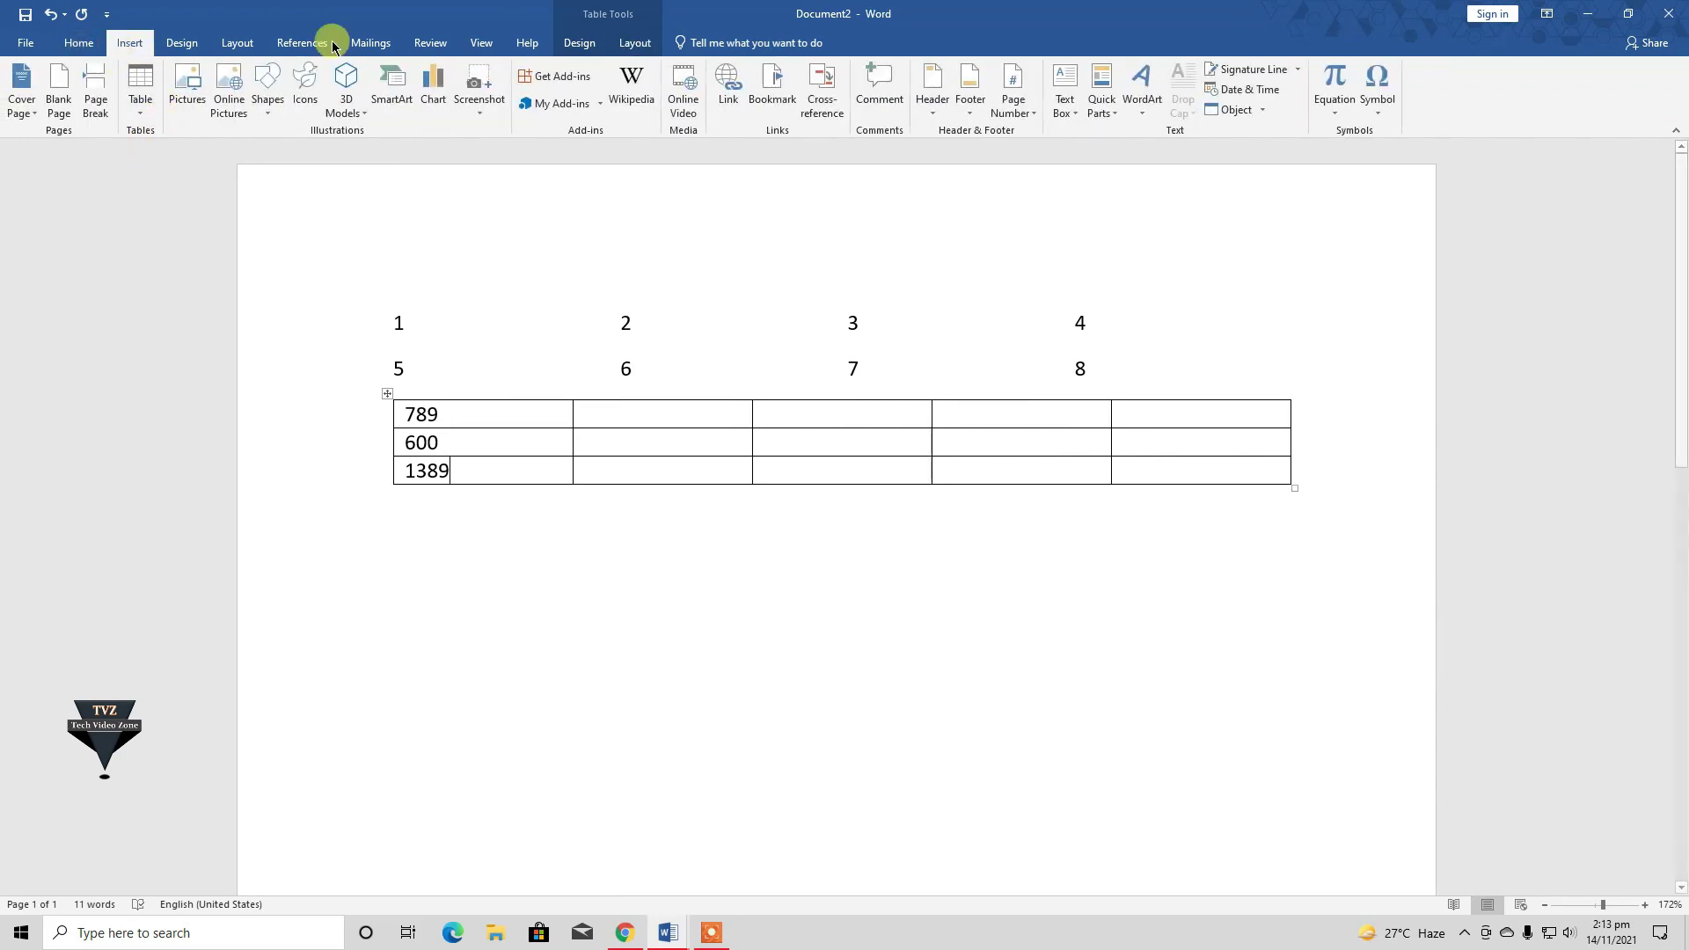
click(579, 44)
click(631, 46)
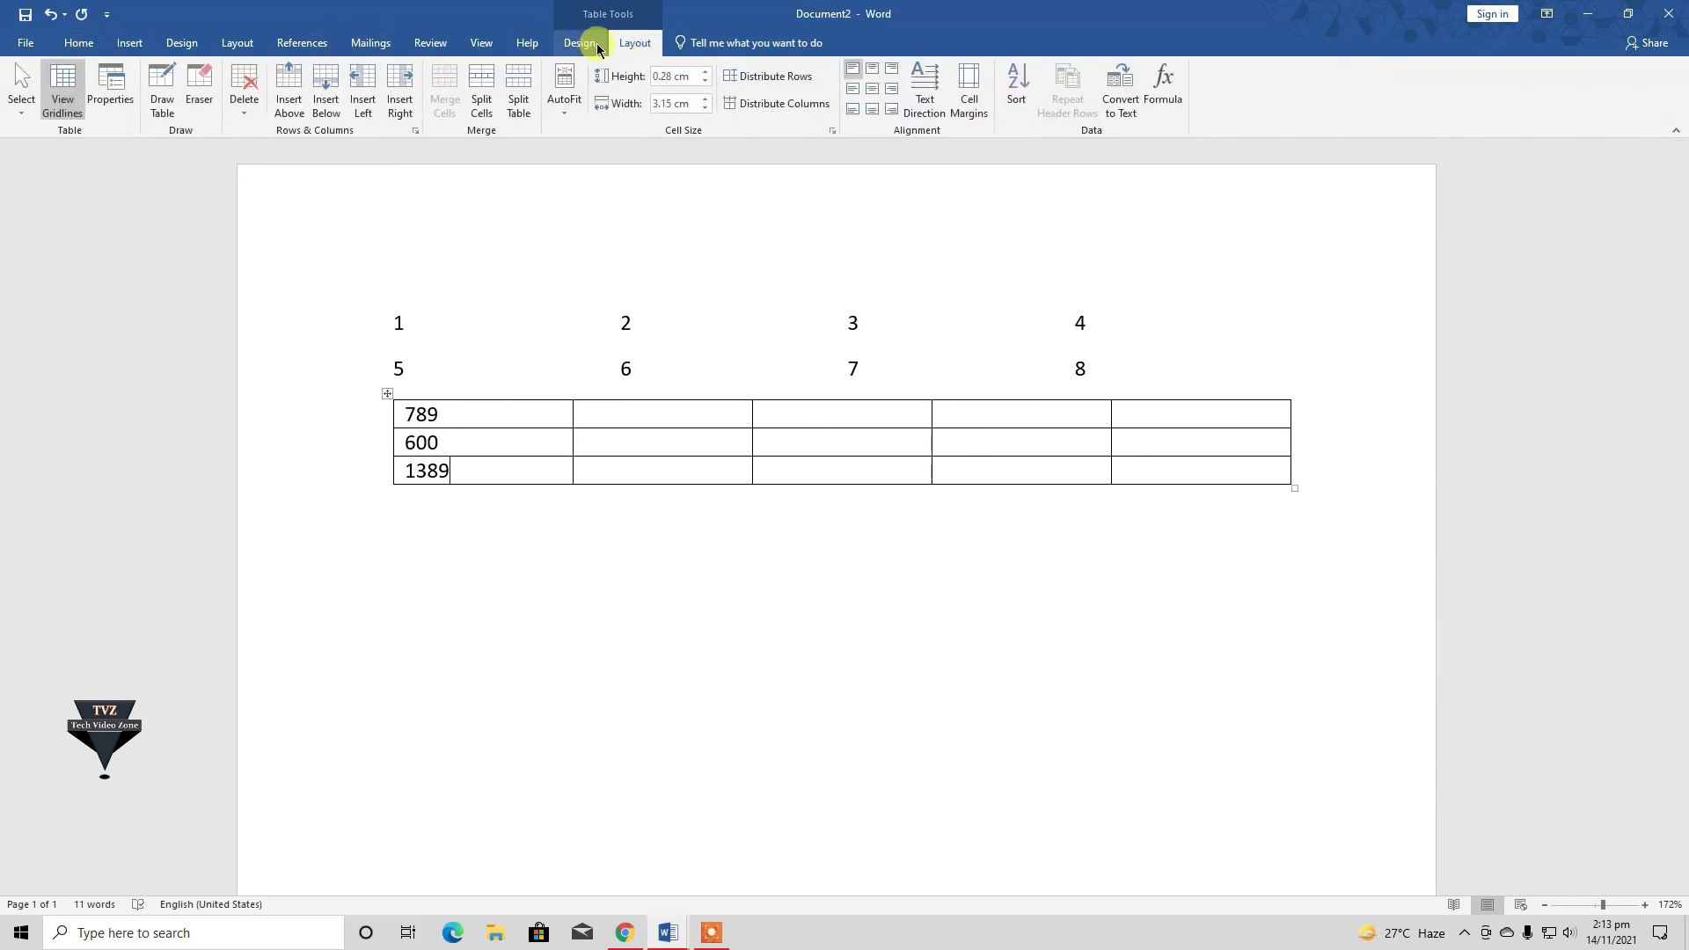
click(141, 49)
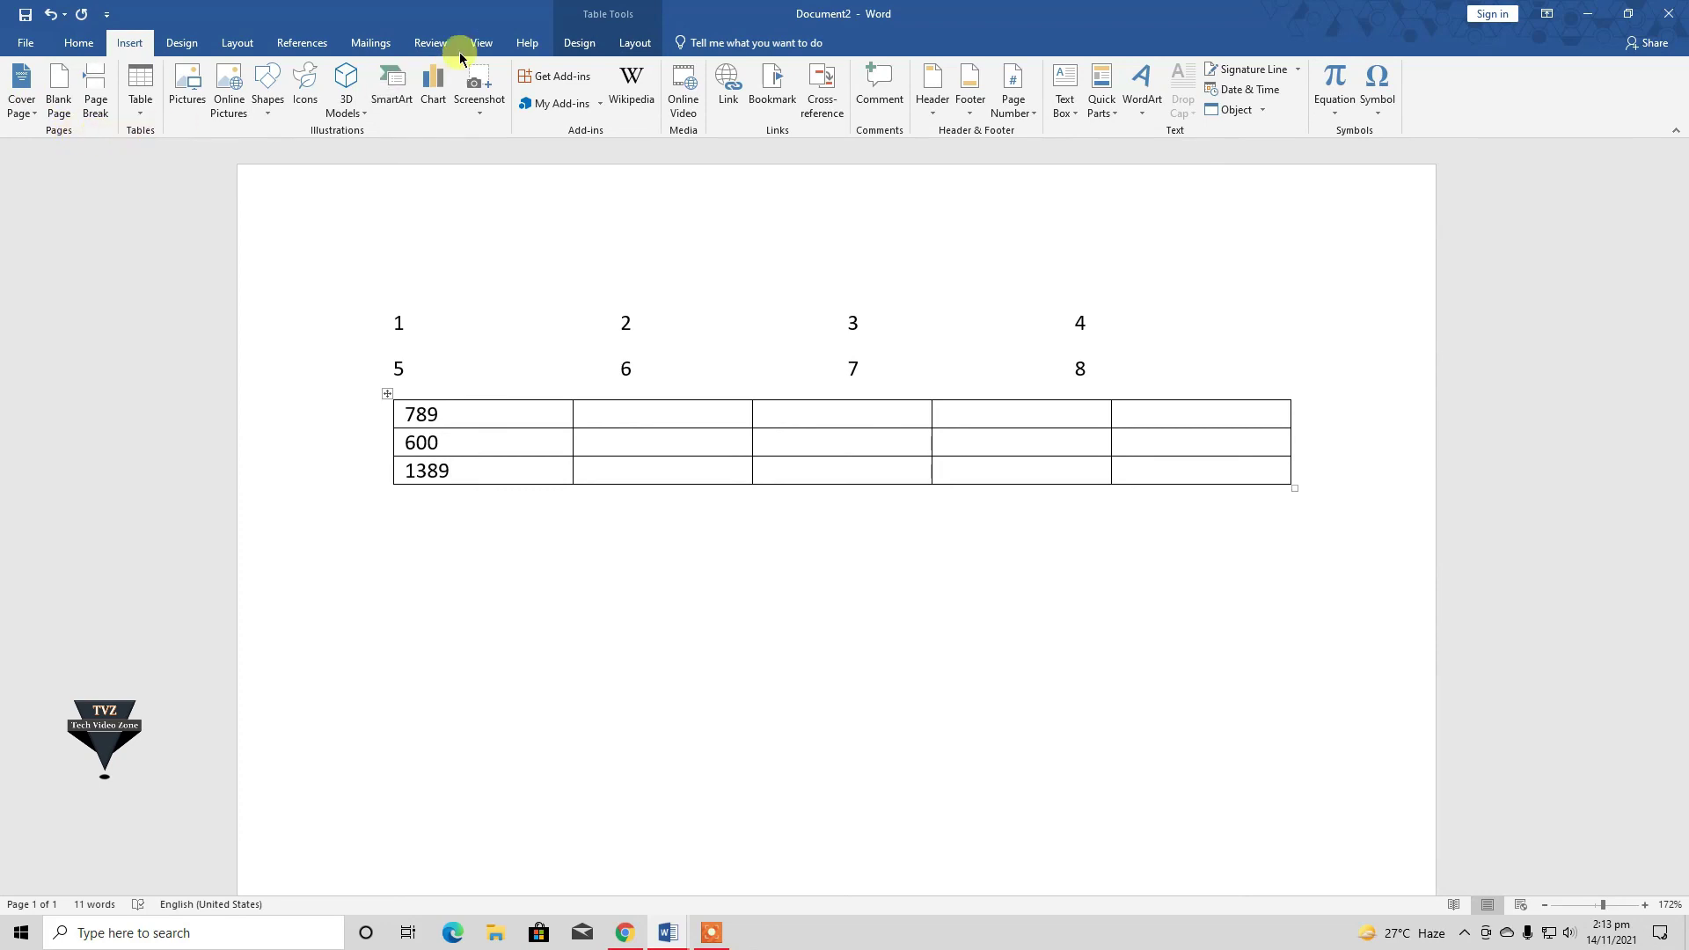
click(579, 43)
click(630, 44)
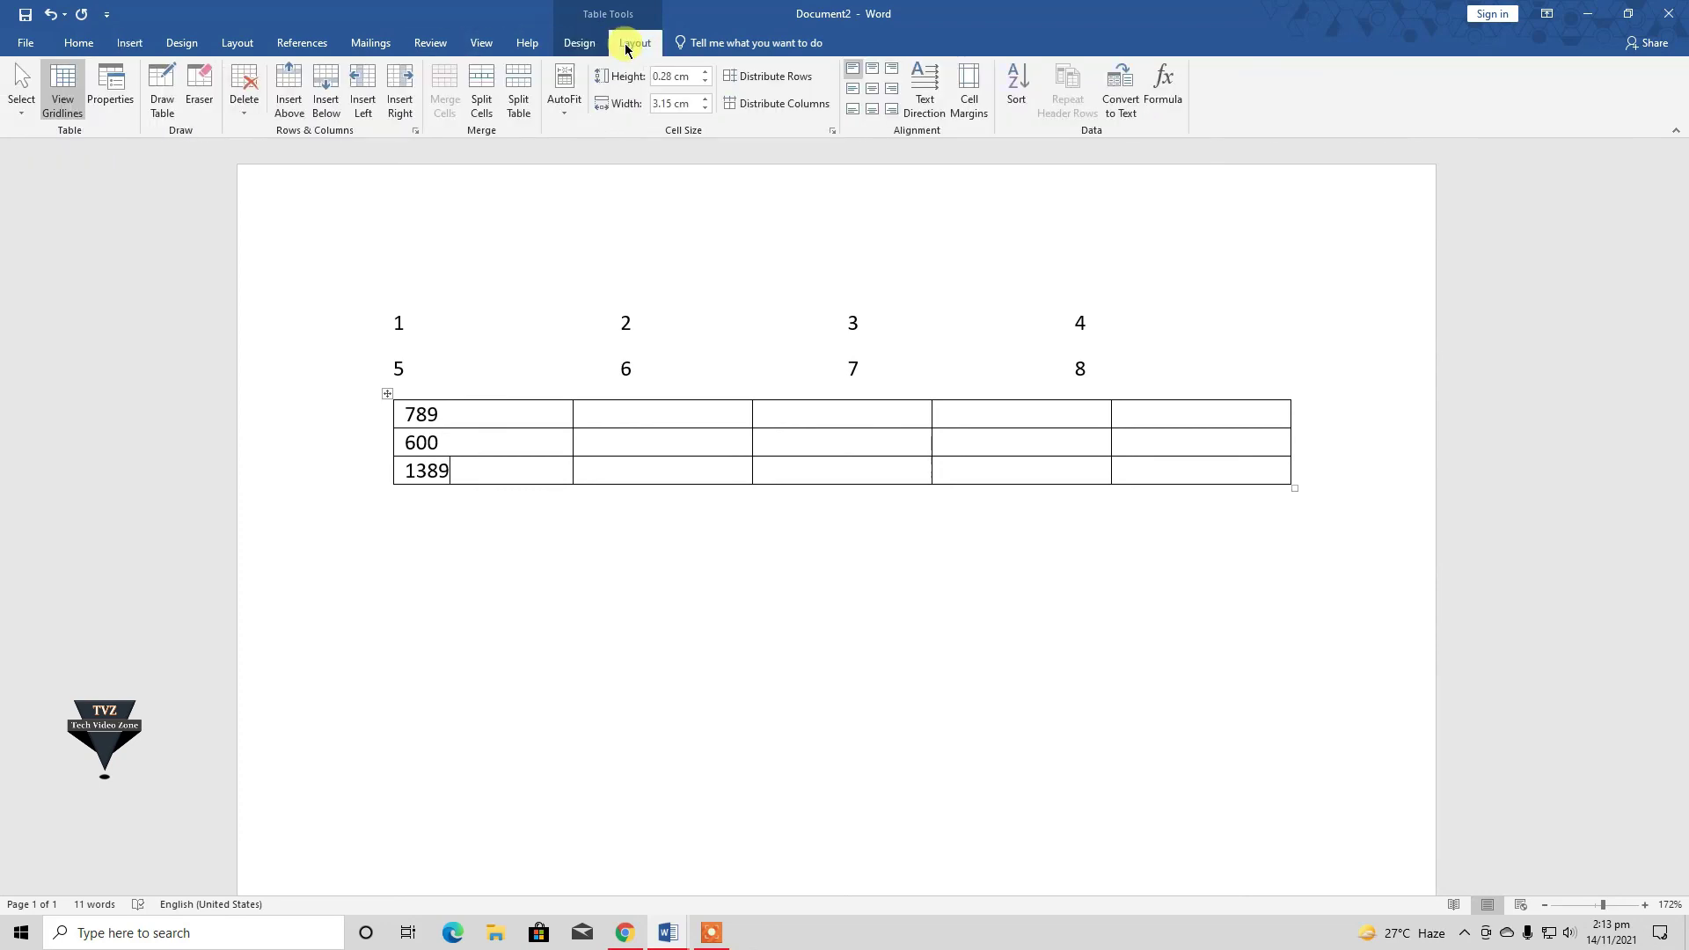
click(123, 44)
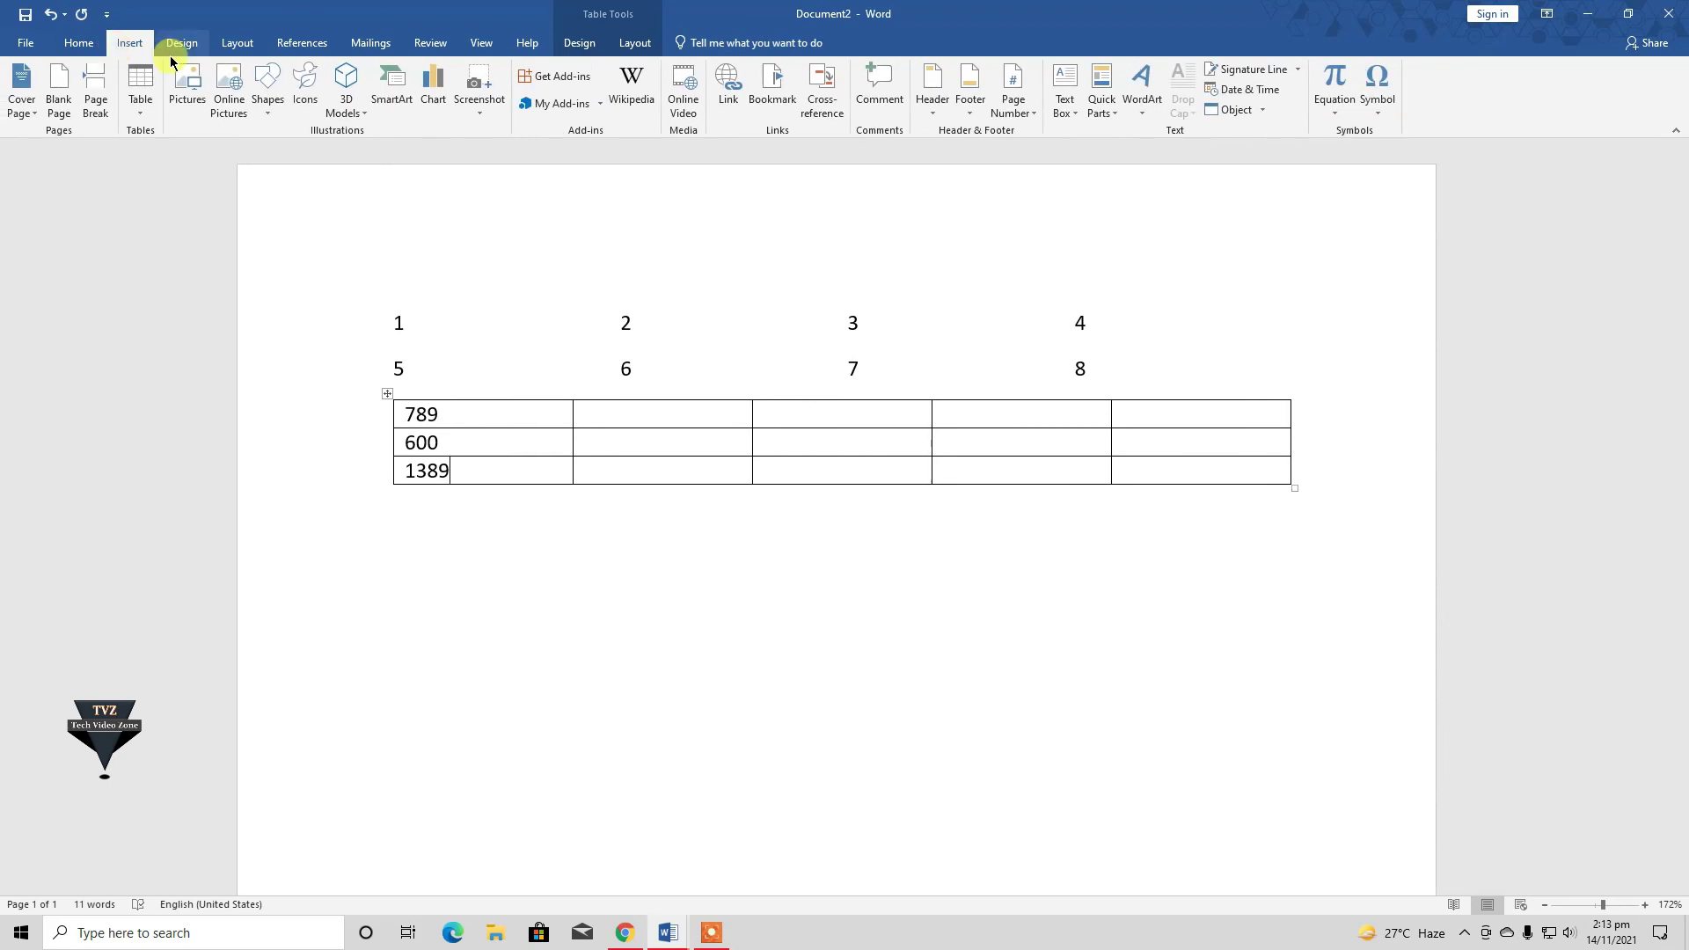